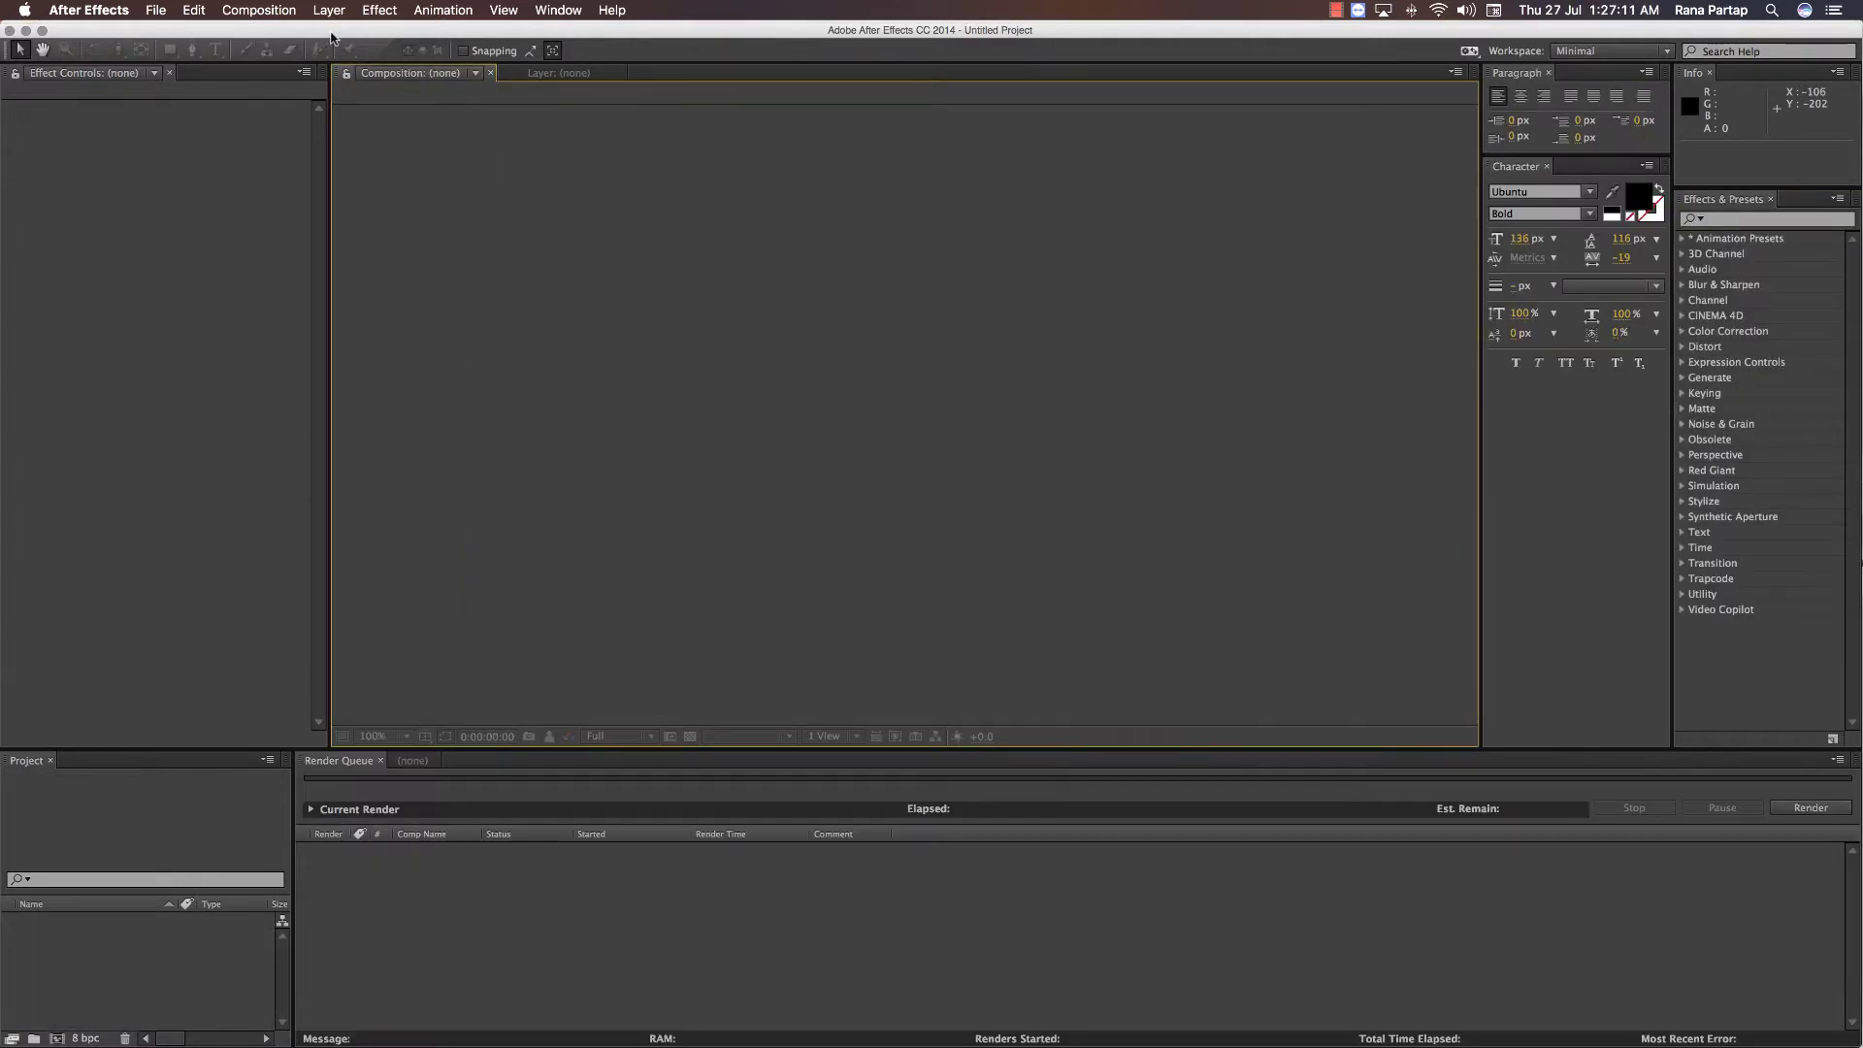
- Create a new composition with the HDTV 1080 25 preset, 1920 x 1080 px, lasting 10 seconds
click(258, 9)
click(392, 32)
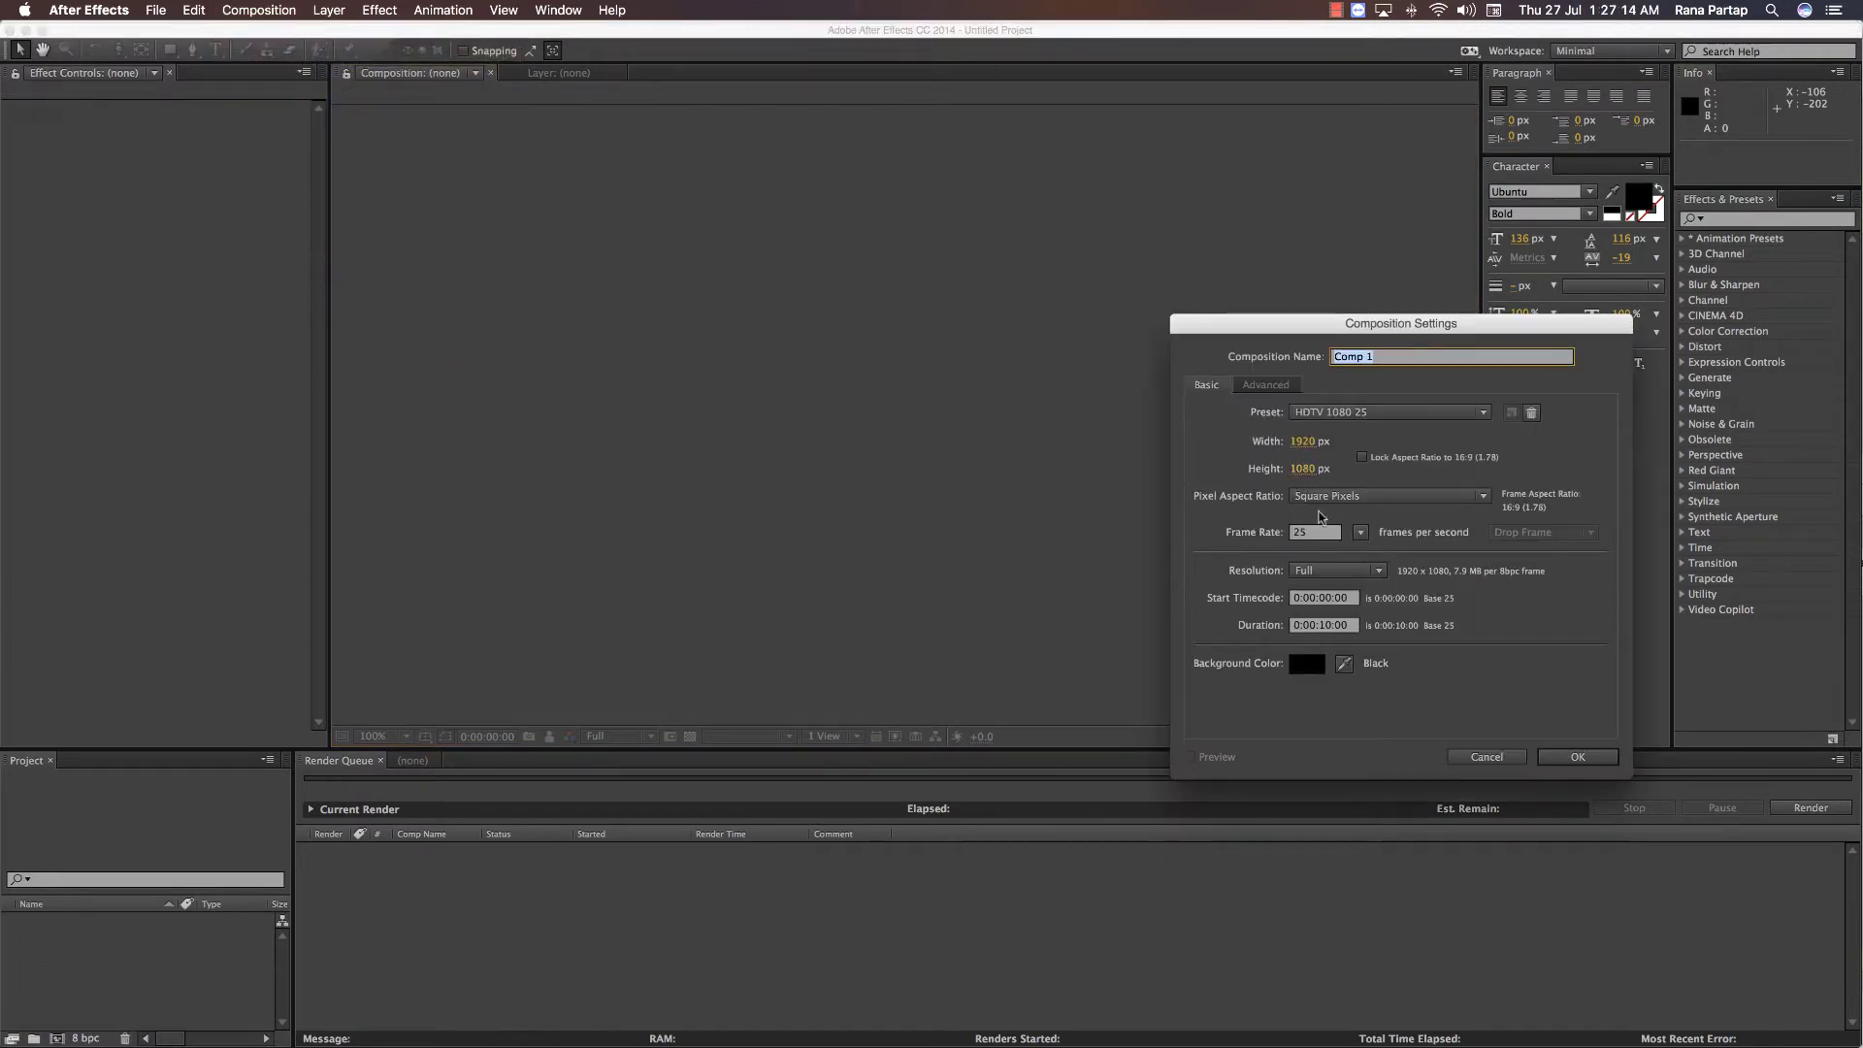
click(1577, 757)
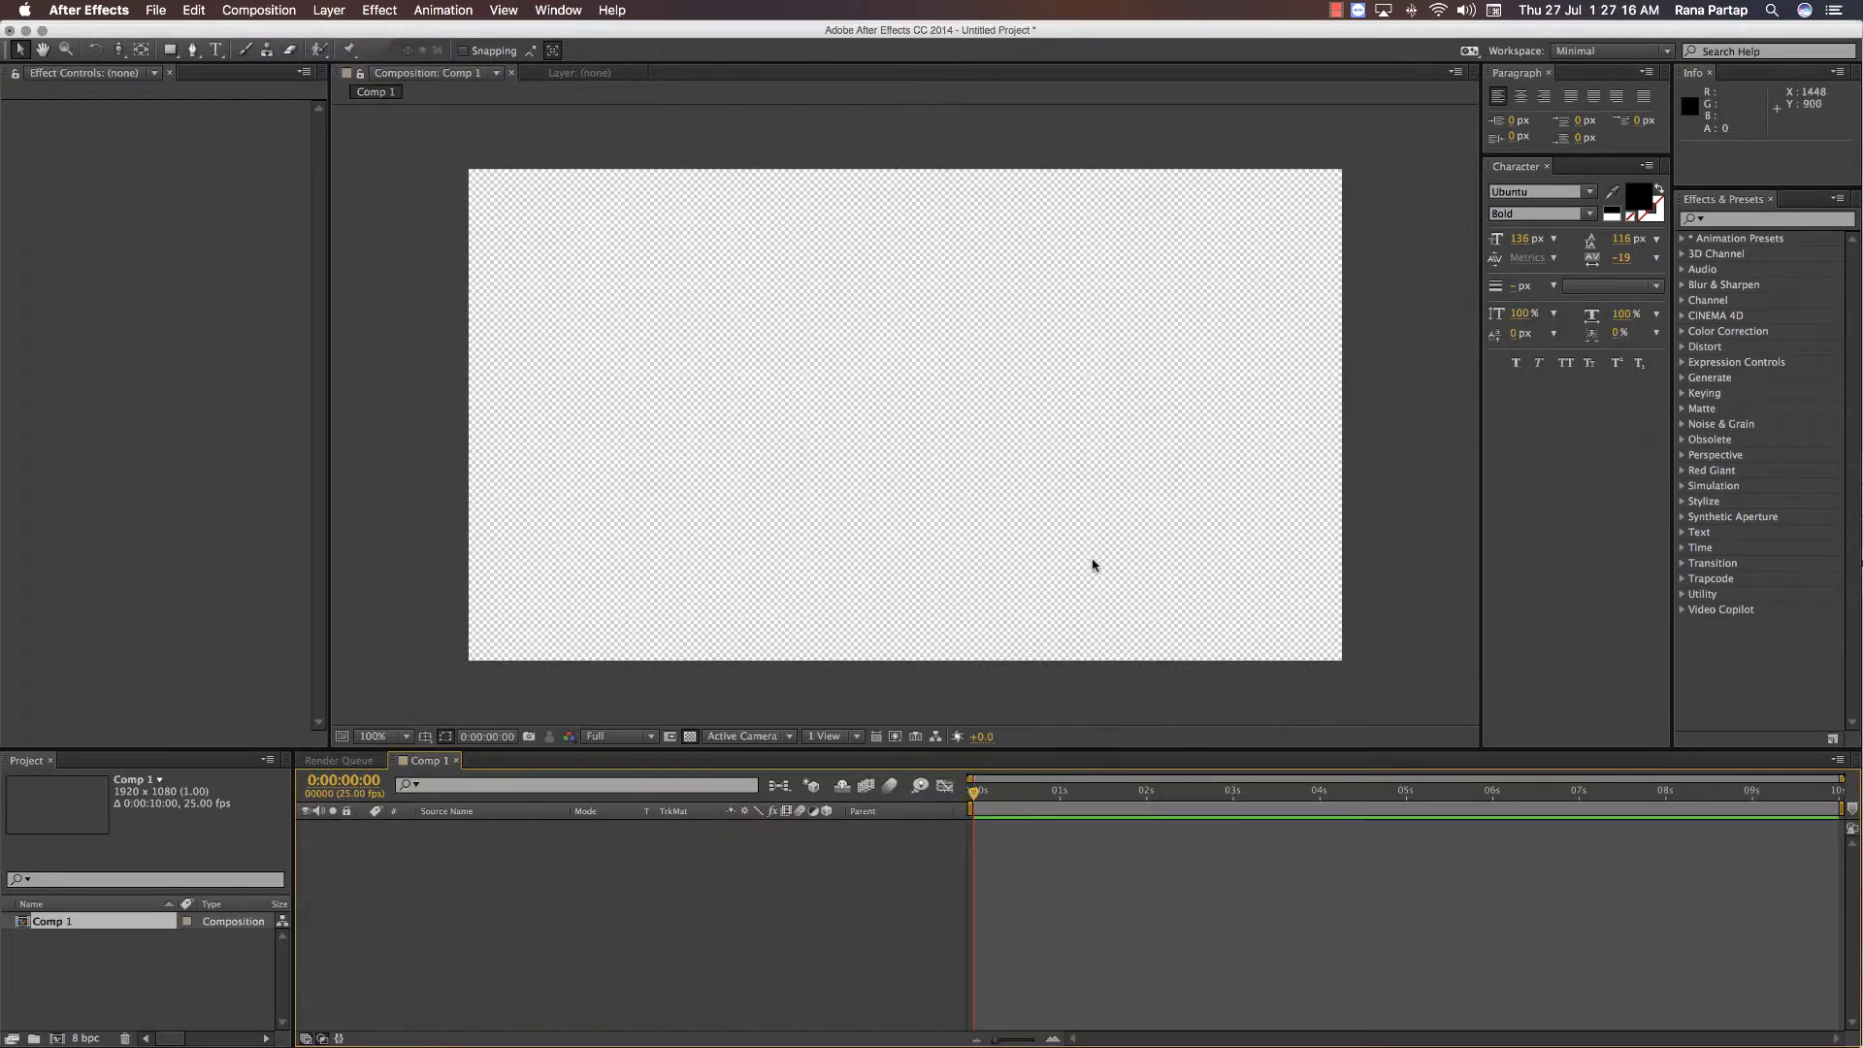
- Add a white solid layer of 1920 x 1080 px covering the whole composition
click(329, 9)
mouse_move(437, 32)
click(588, 55)
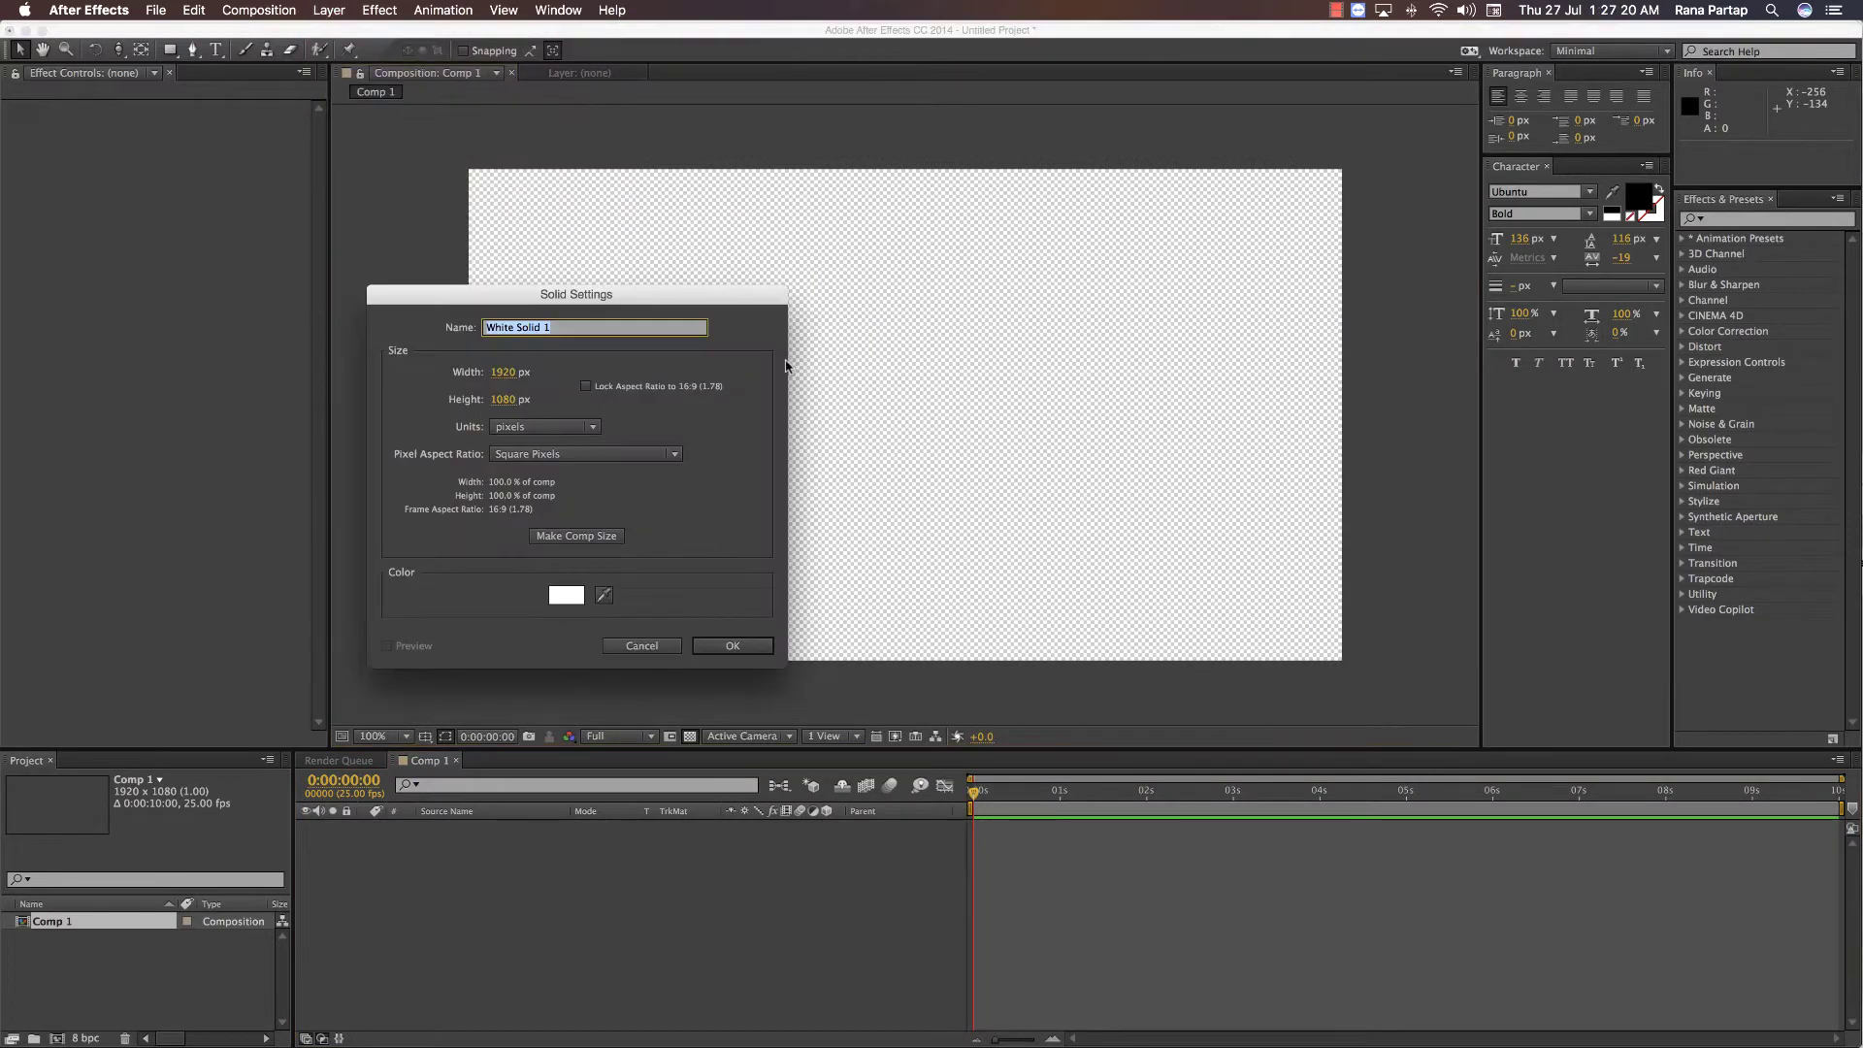
click(738, 645)
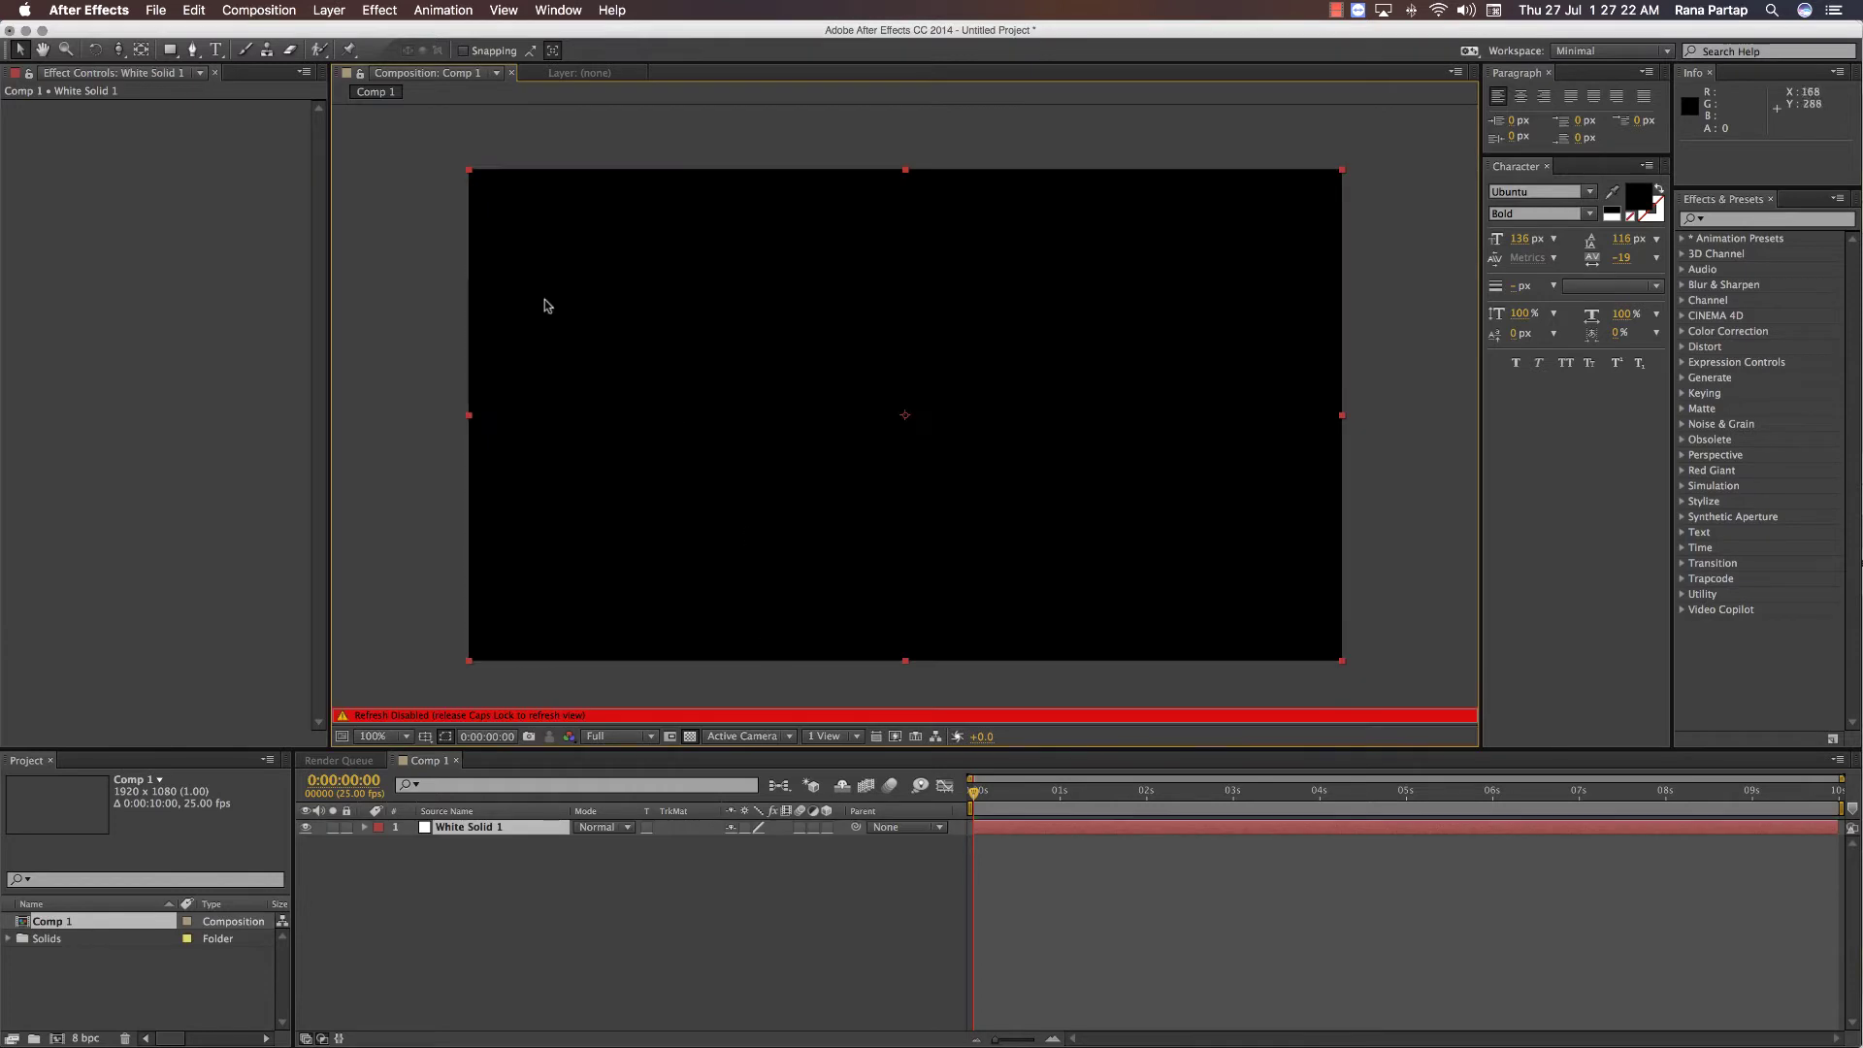
click(416, 267)
click(565, 304)
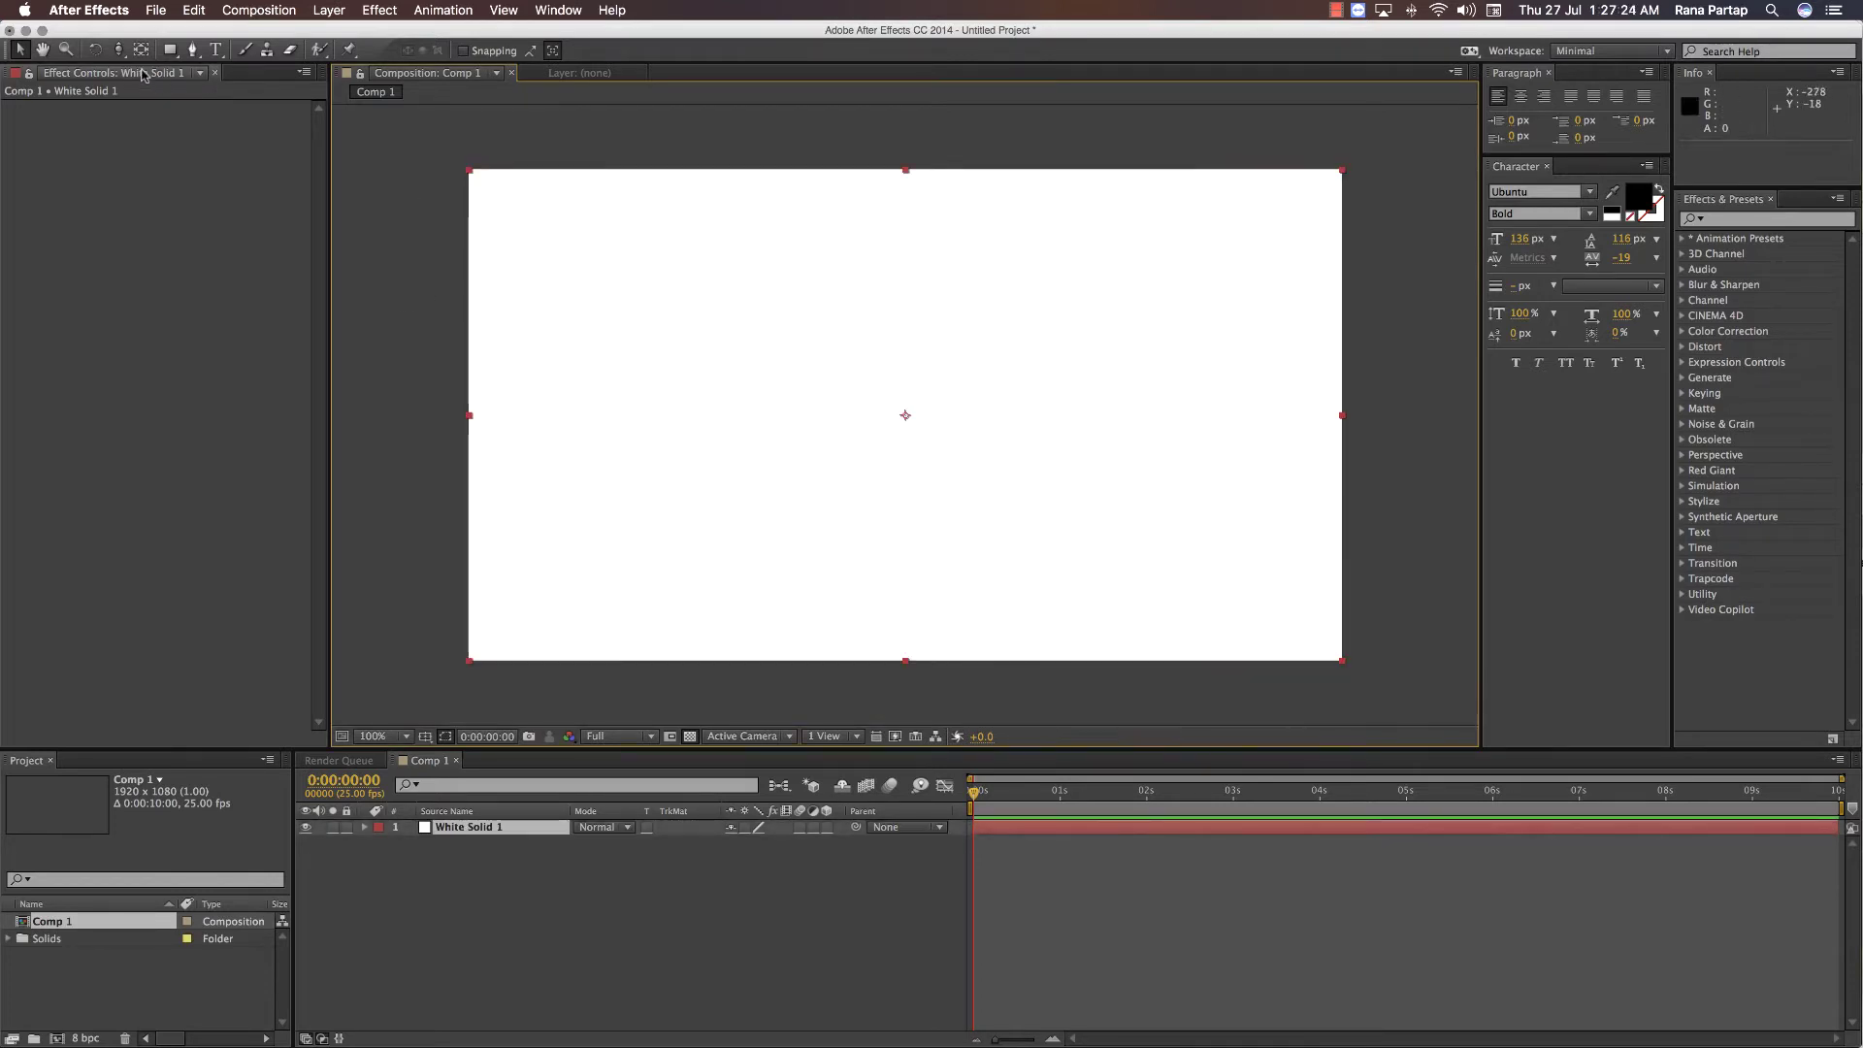
- Mask the white solid with a centred rectangle scaled to about 50% of its width and 20% of its height
double_click(165, 52)
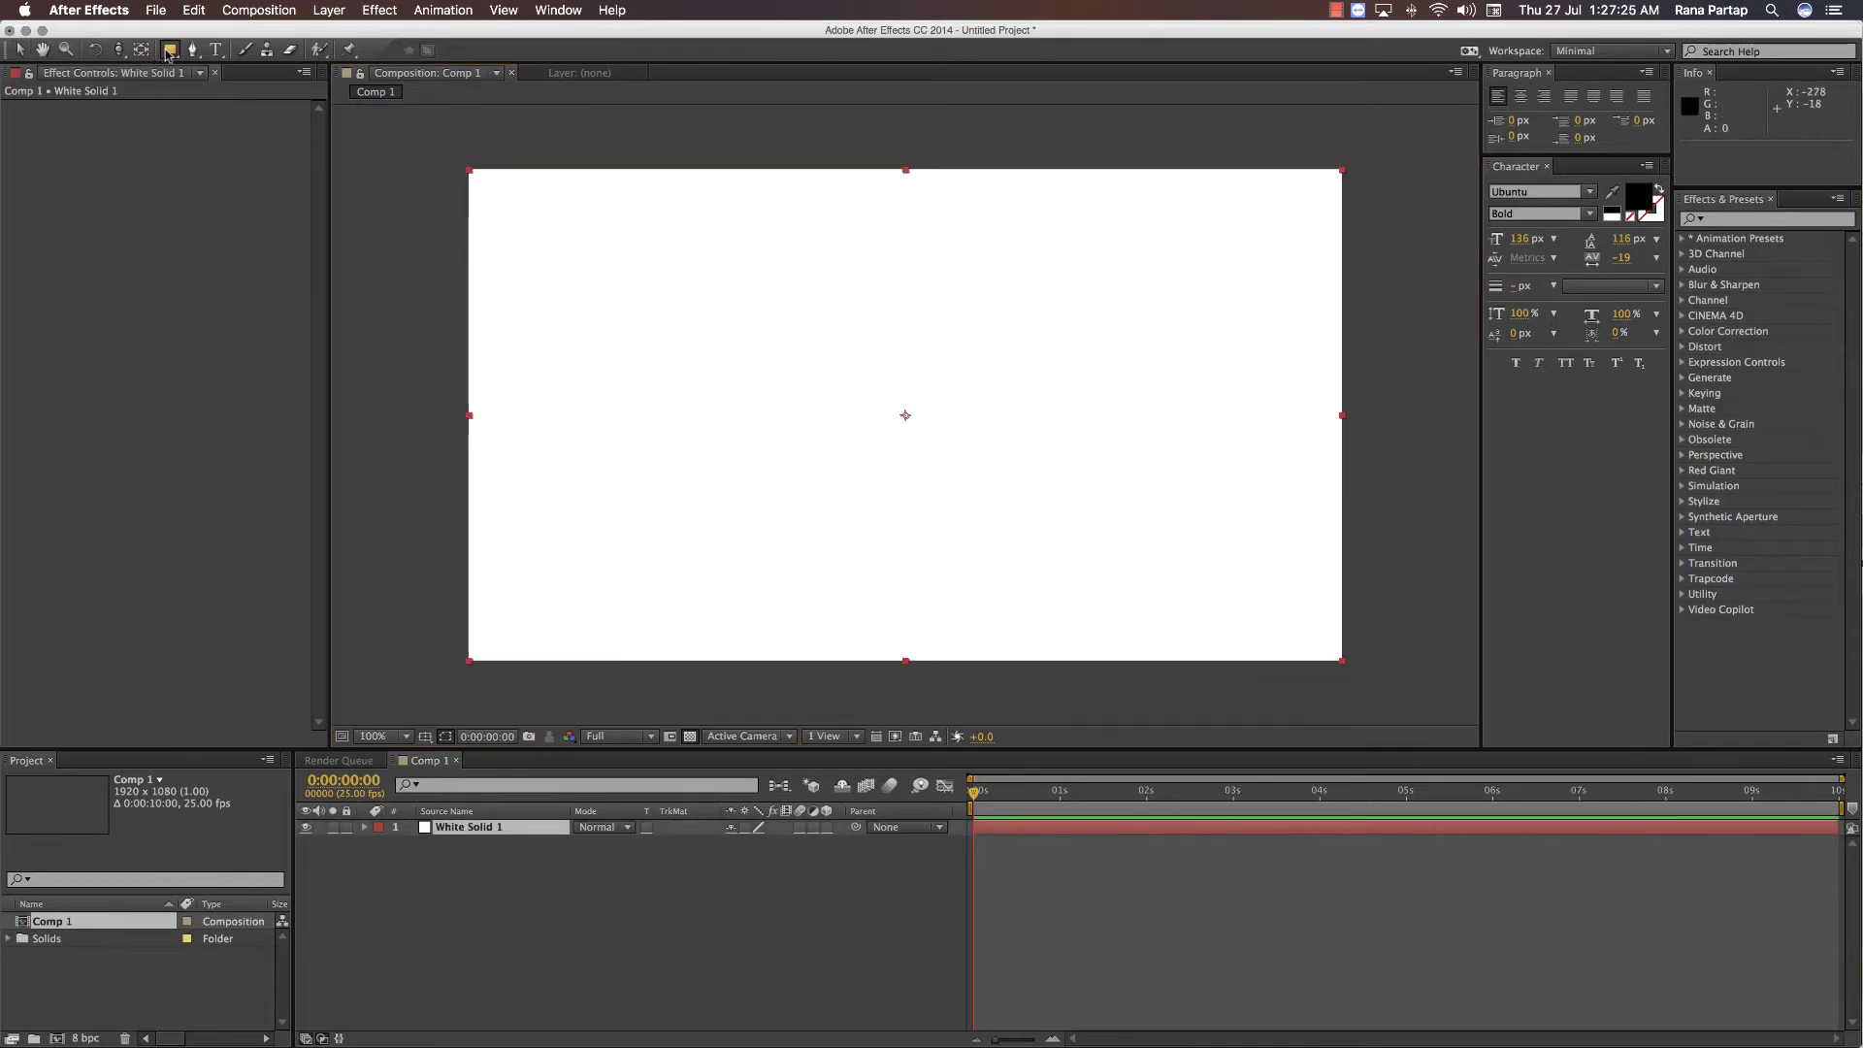
double_click(467, 170)
drag(468, 170, 690, 370)
click(83, 93)
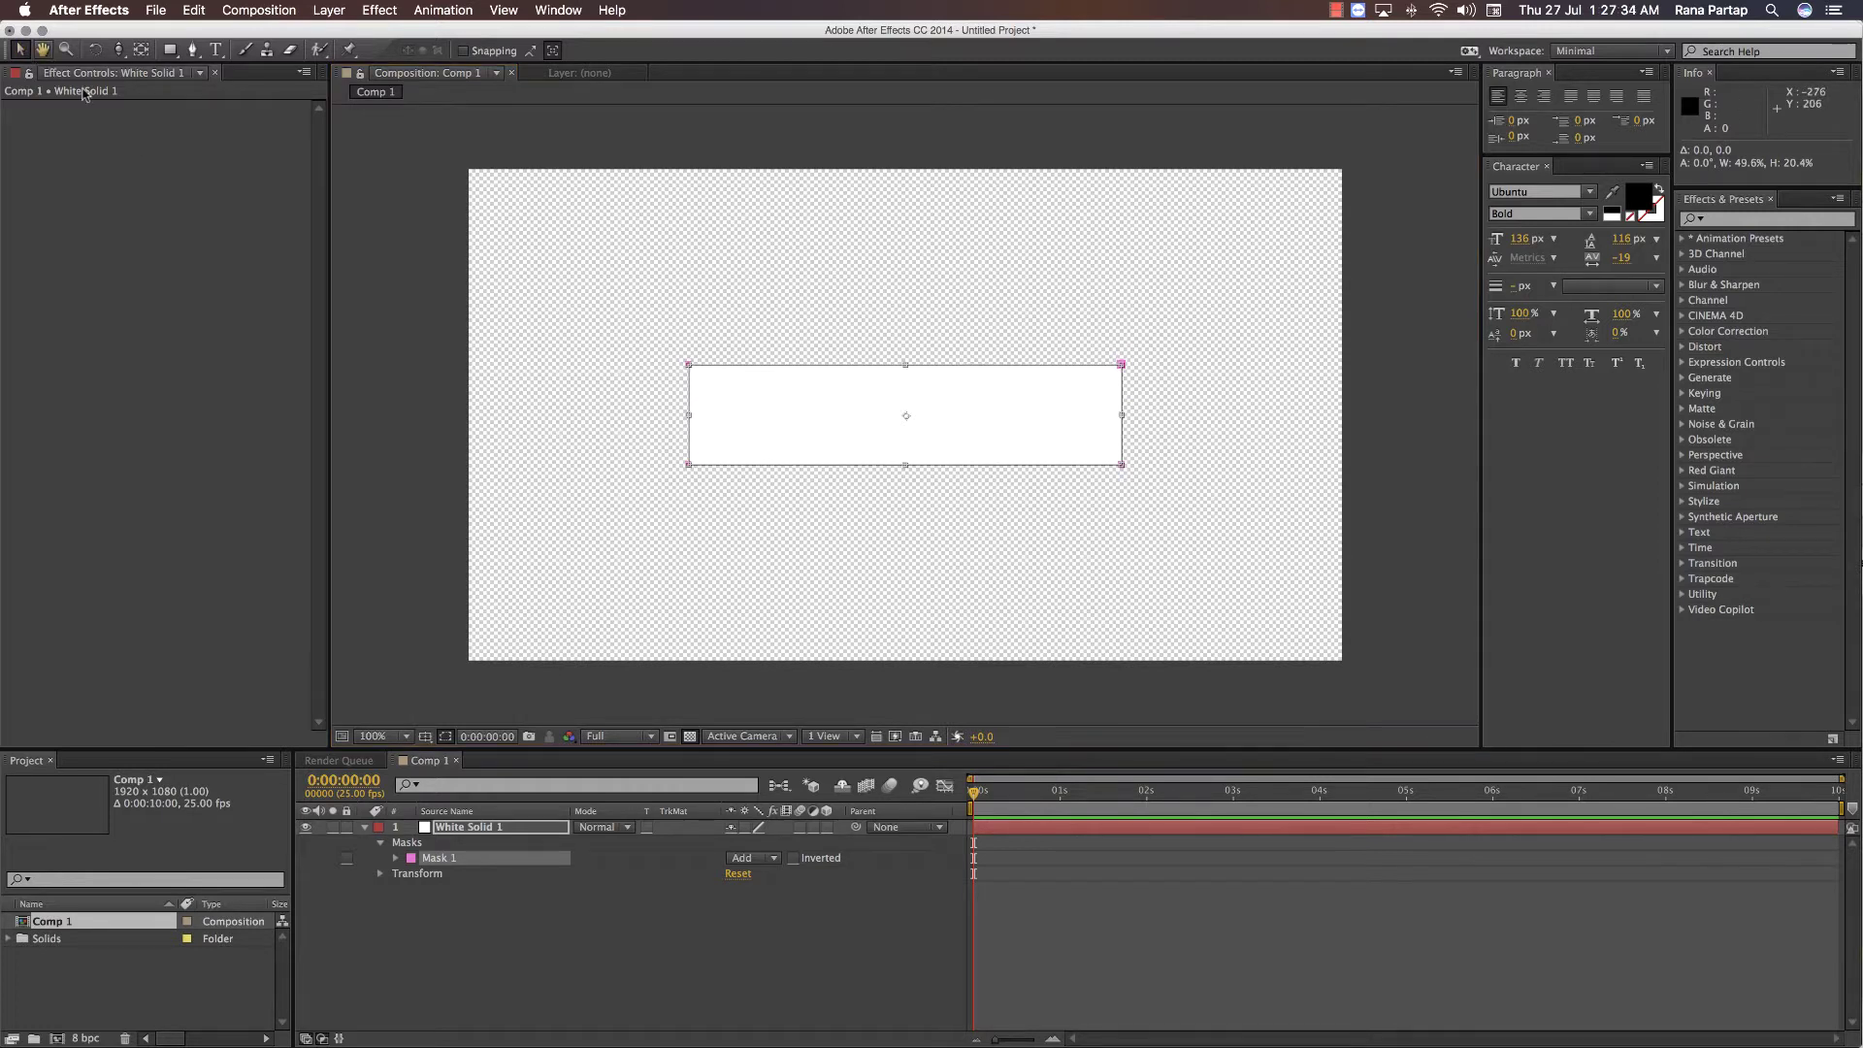
click(436, 254)
click(501, 968)
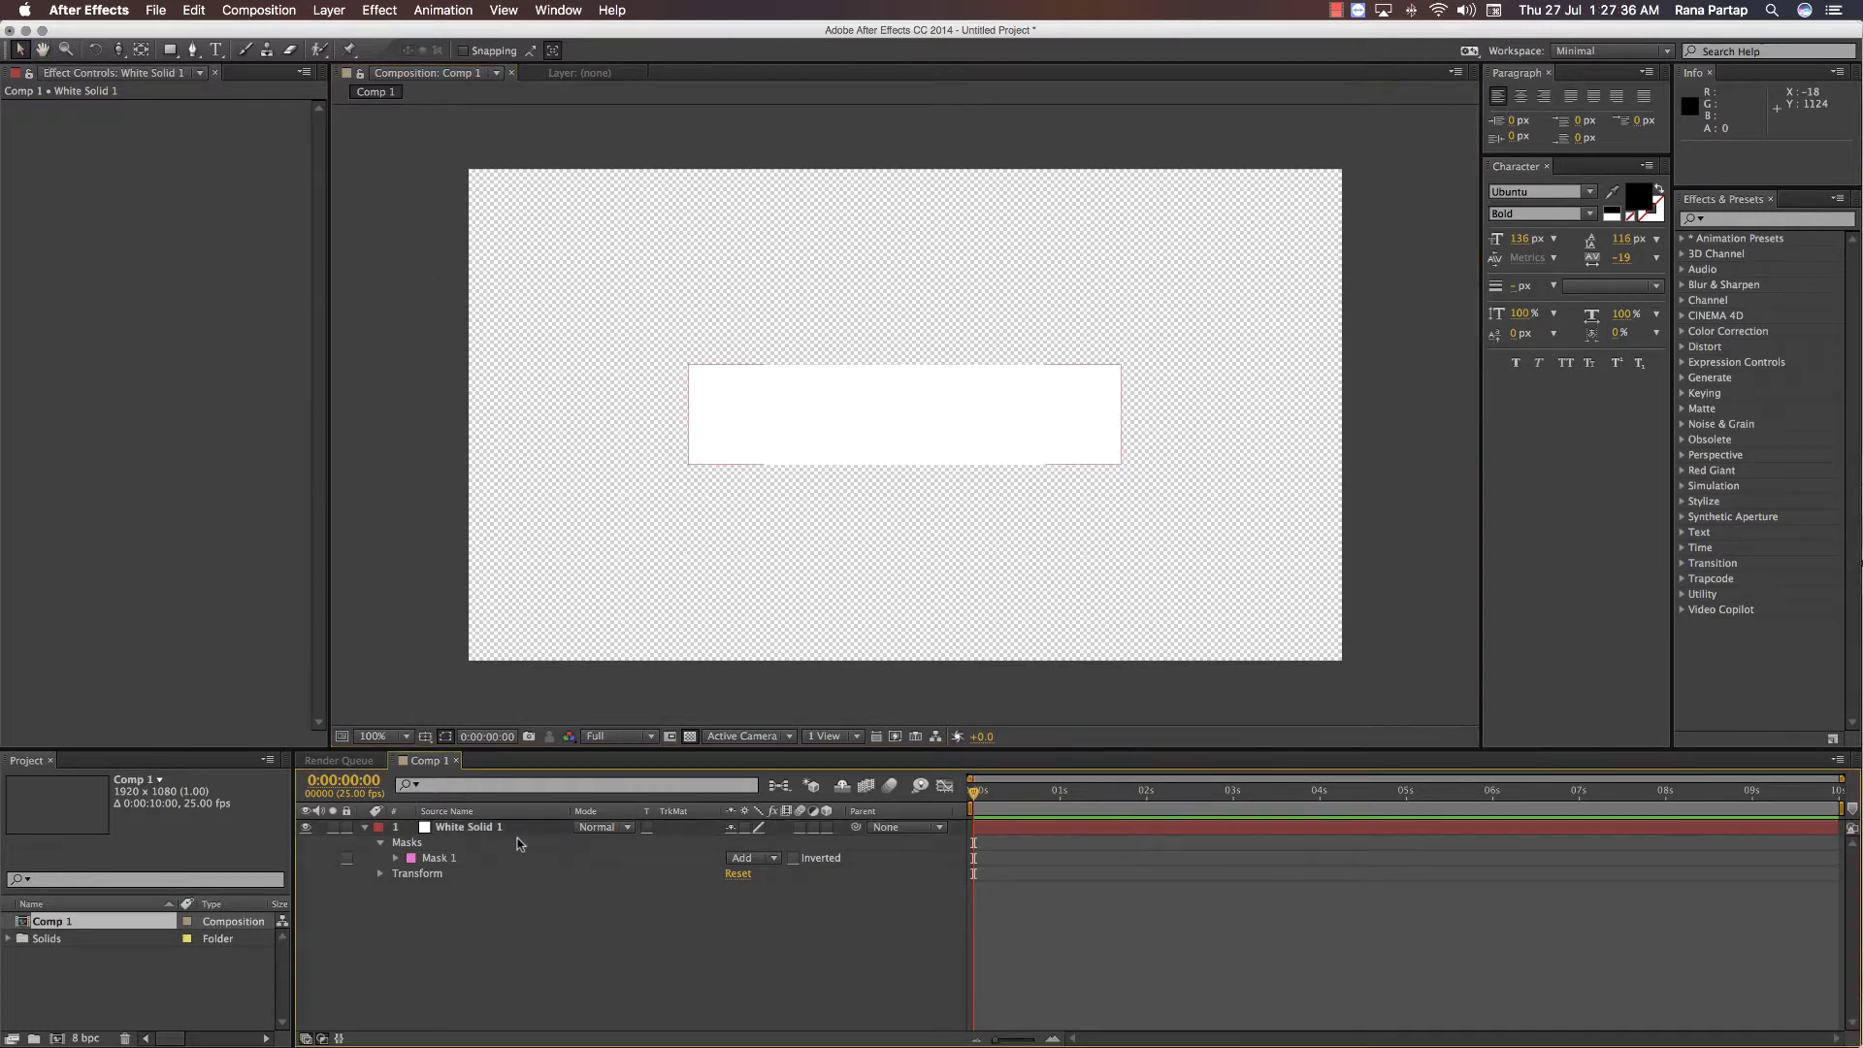
- Search the effects for Stroke and apply it to the masked white solid
click(516, 828)
click(1685, 222)
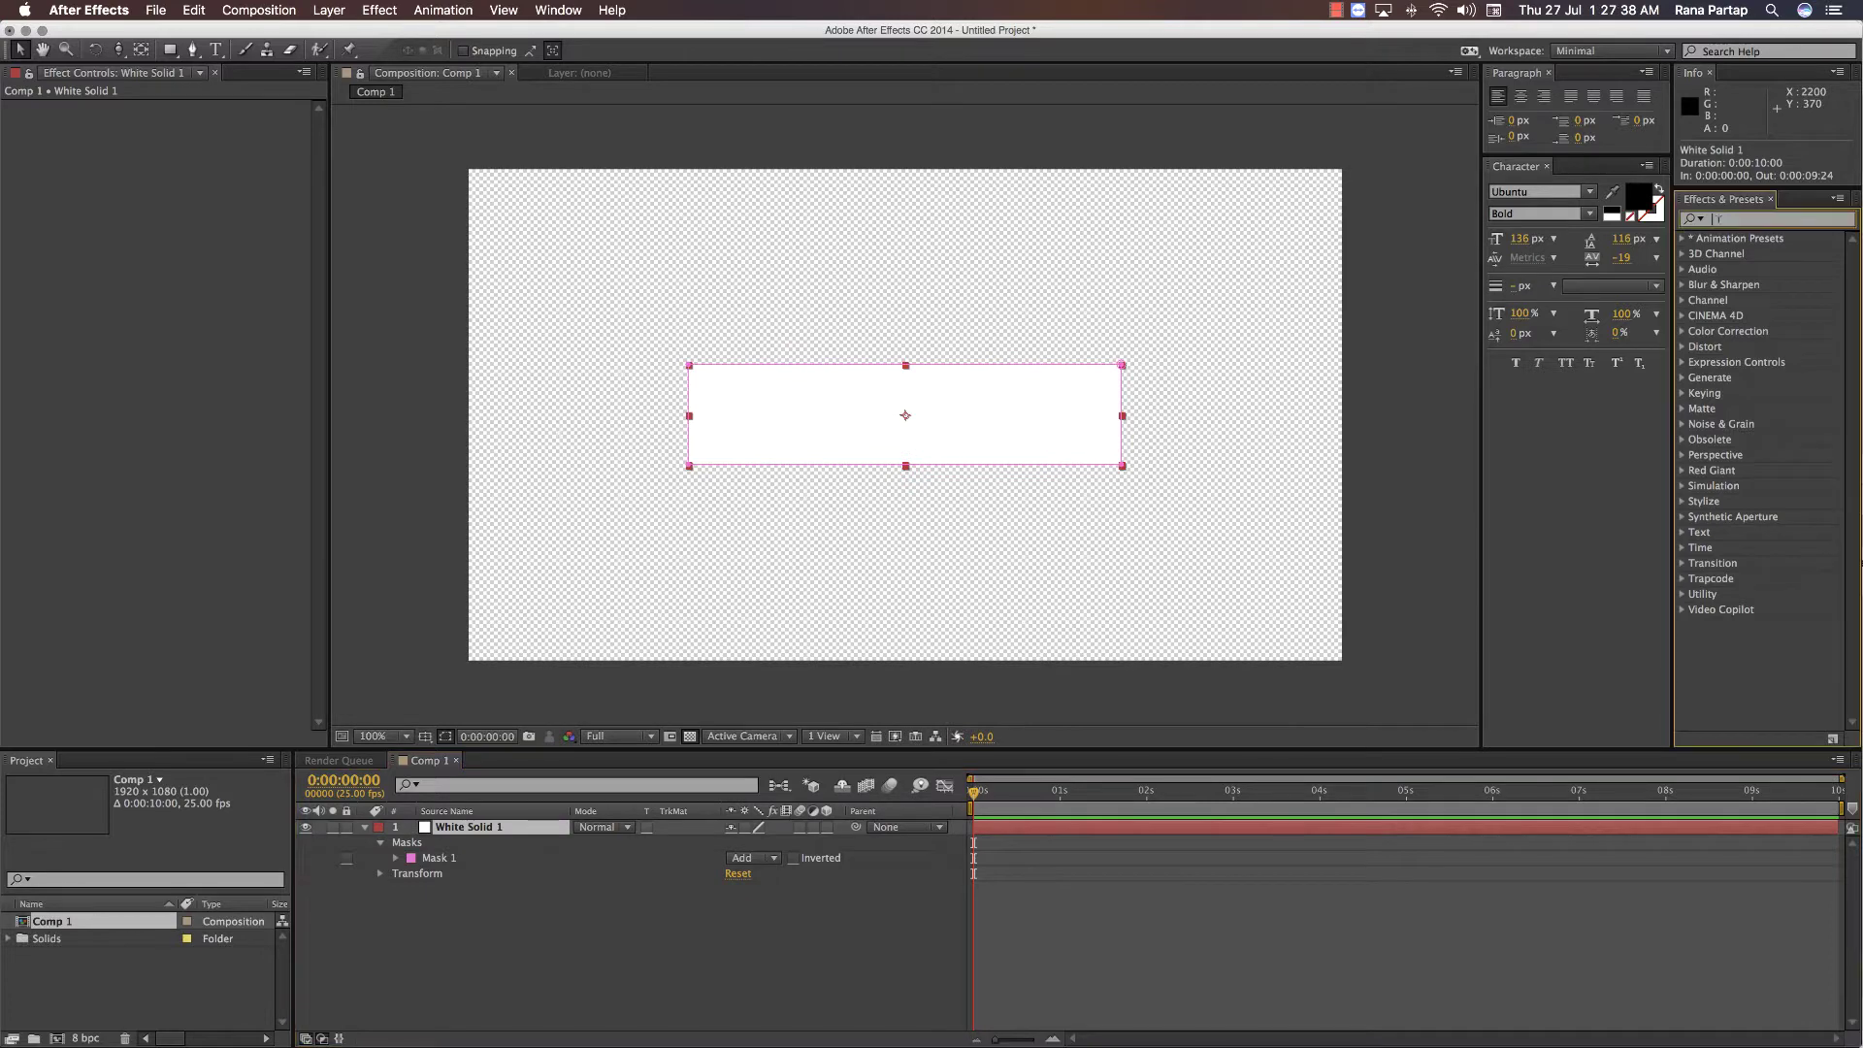
text(strok)
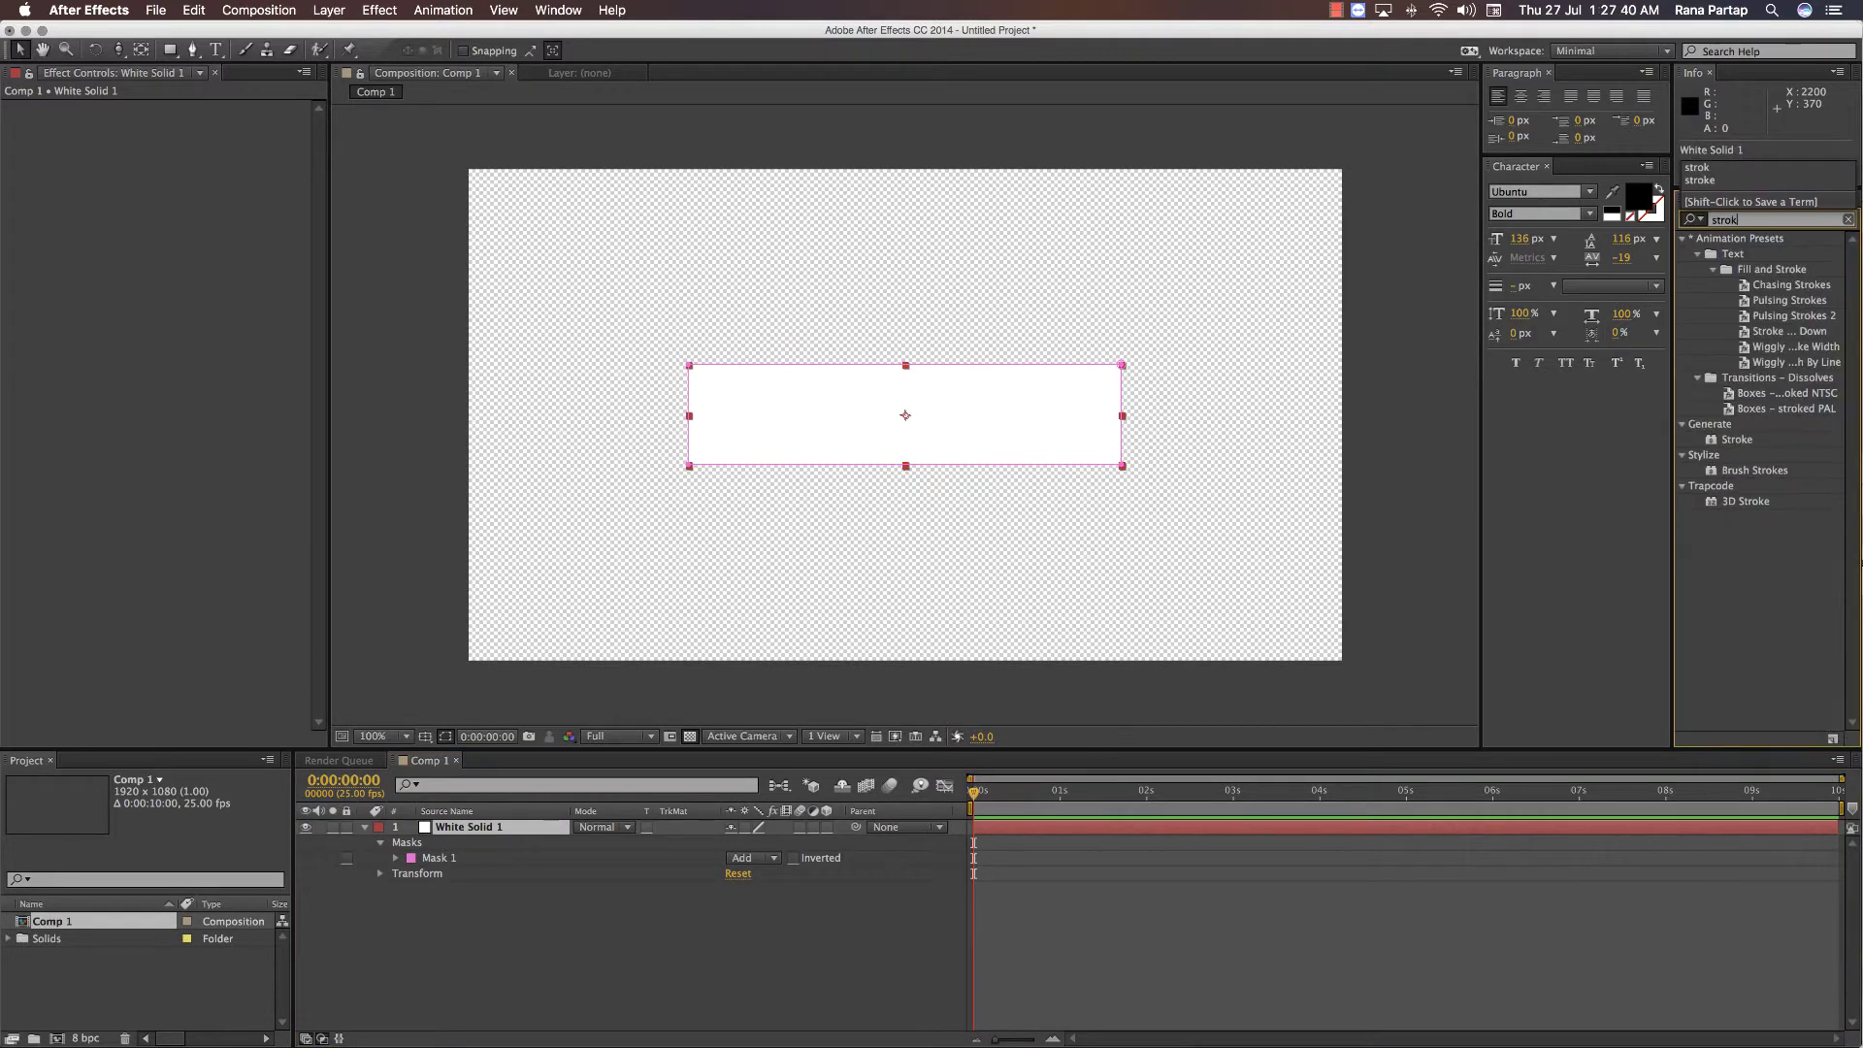
mouse_move(1737, 444)
mouse_down()
mouse_move(1232, 480)
mouse_move(933, 400)
mouse_up()
key(period)
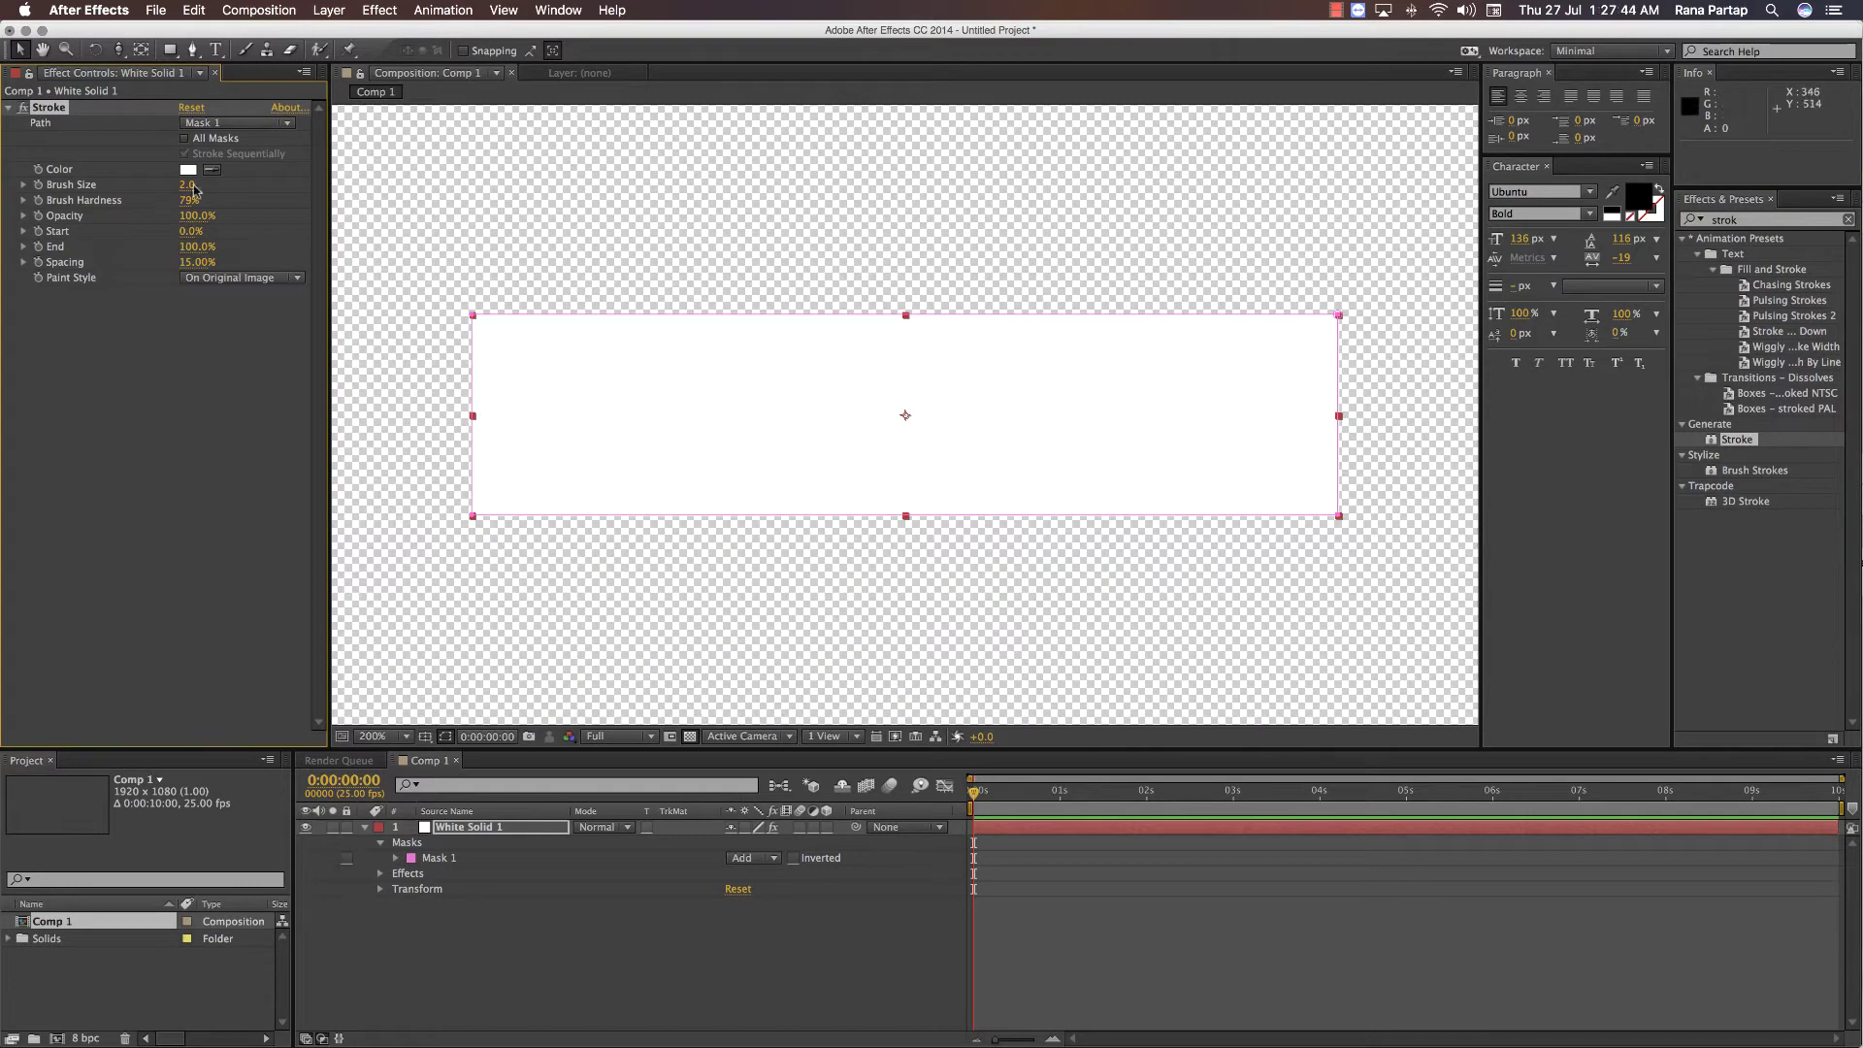
- Apply the Stroke effect to all masks with paint style Reveal Original Image, and turn off the transparency grid
click(185, 138)
click(212, 276)
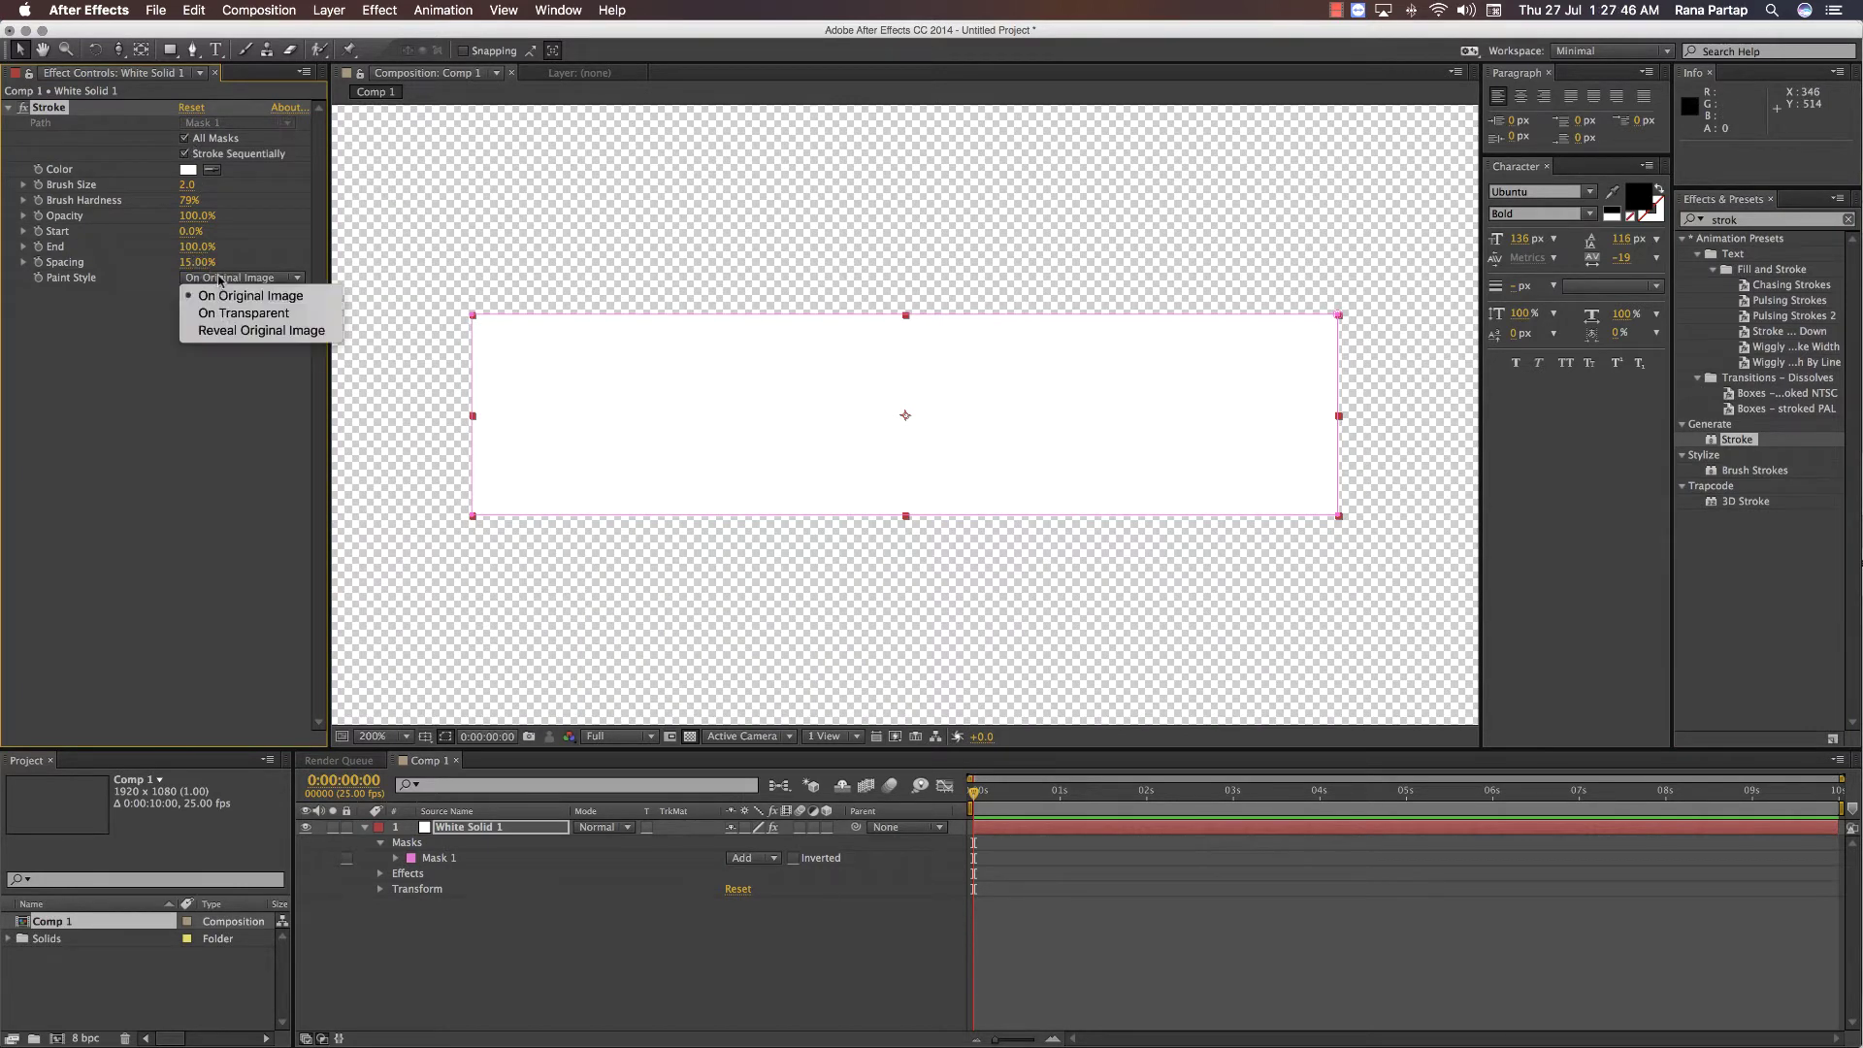
click(216, 331)
click(222, 277)
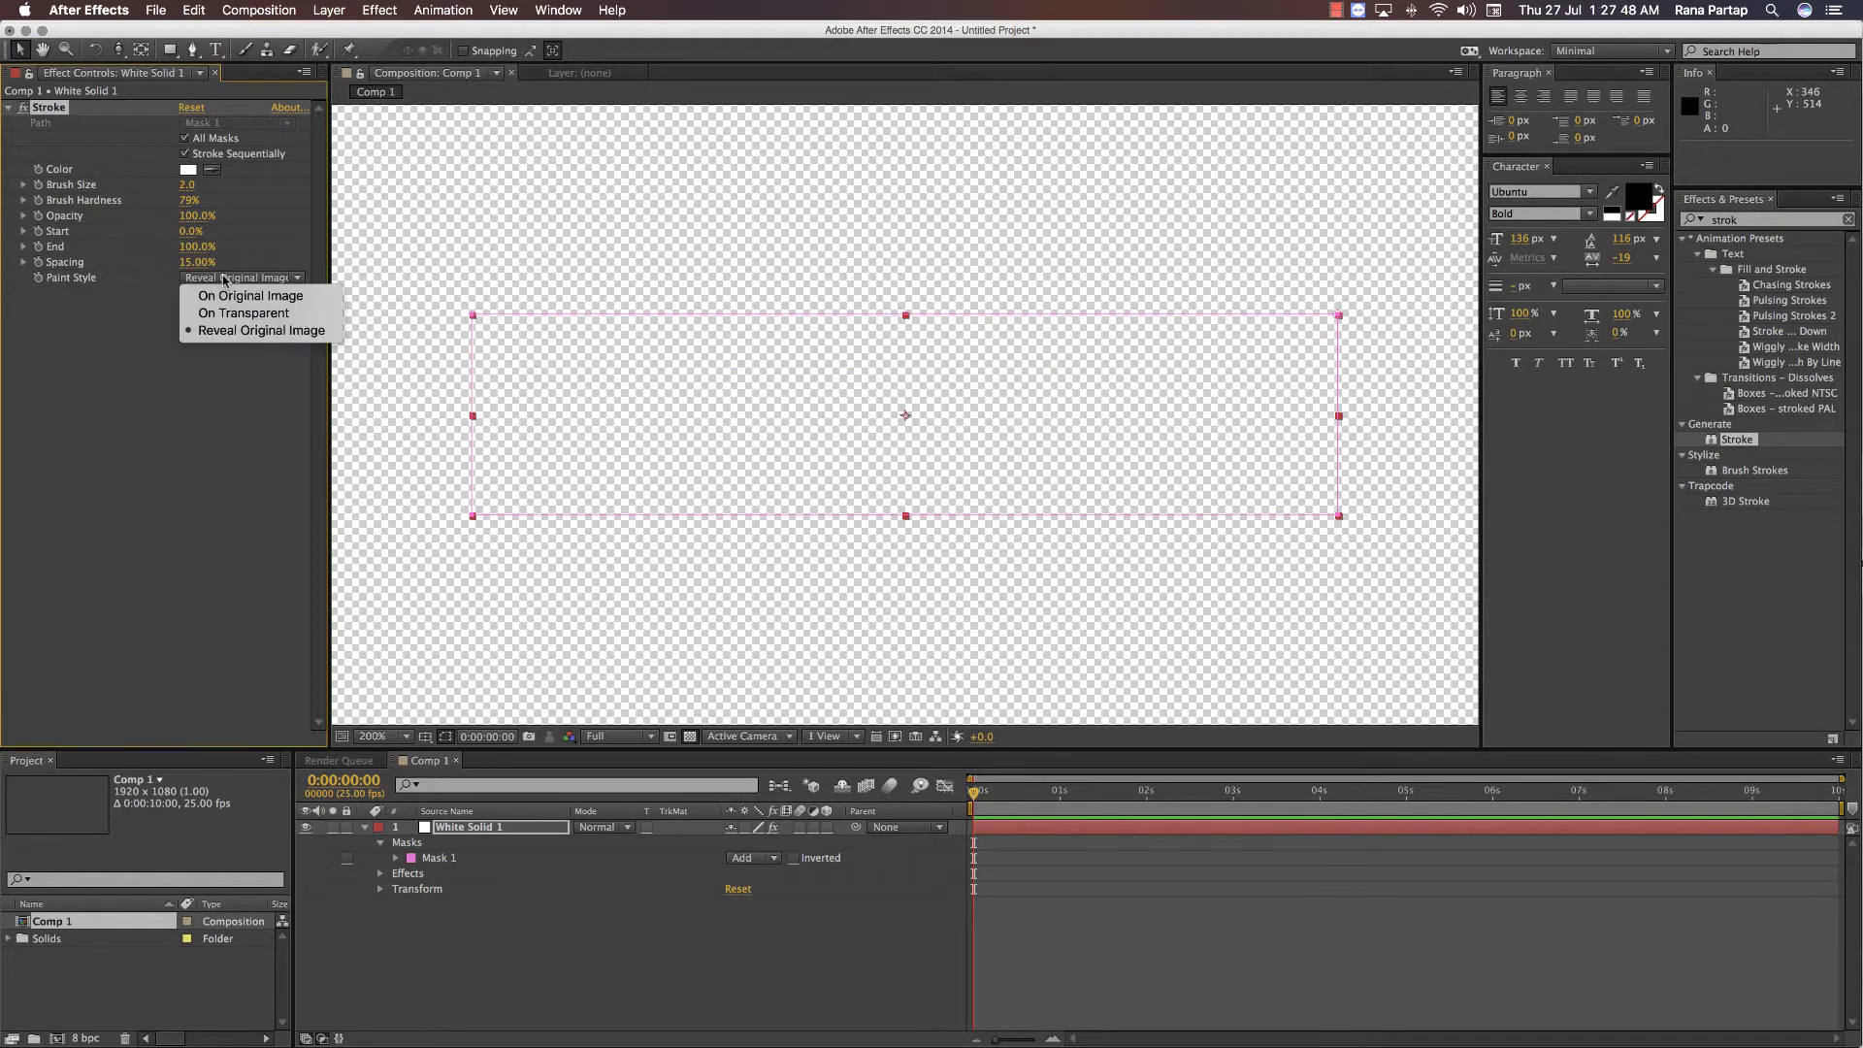
click(361, 369)
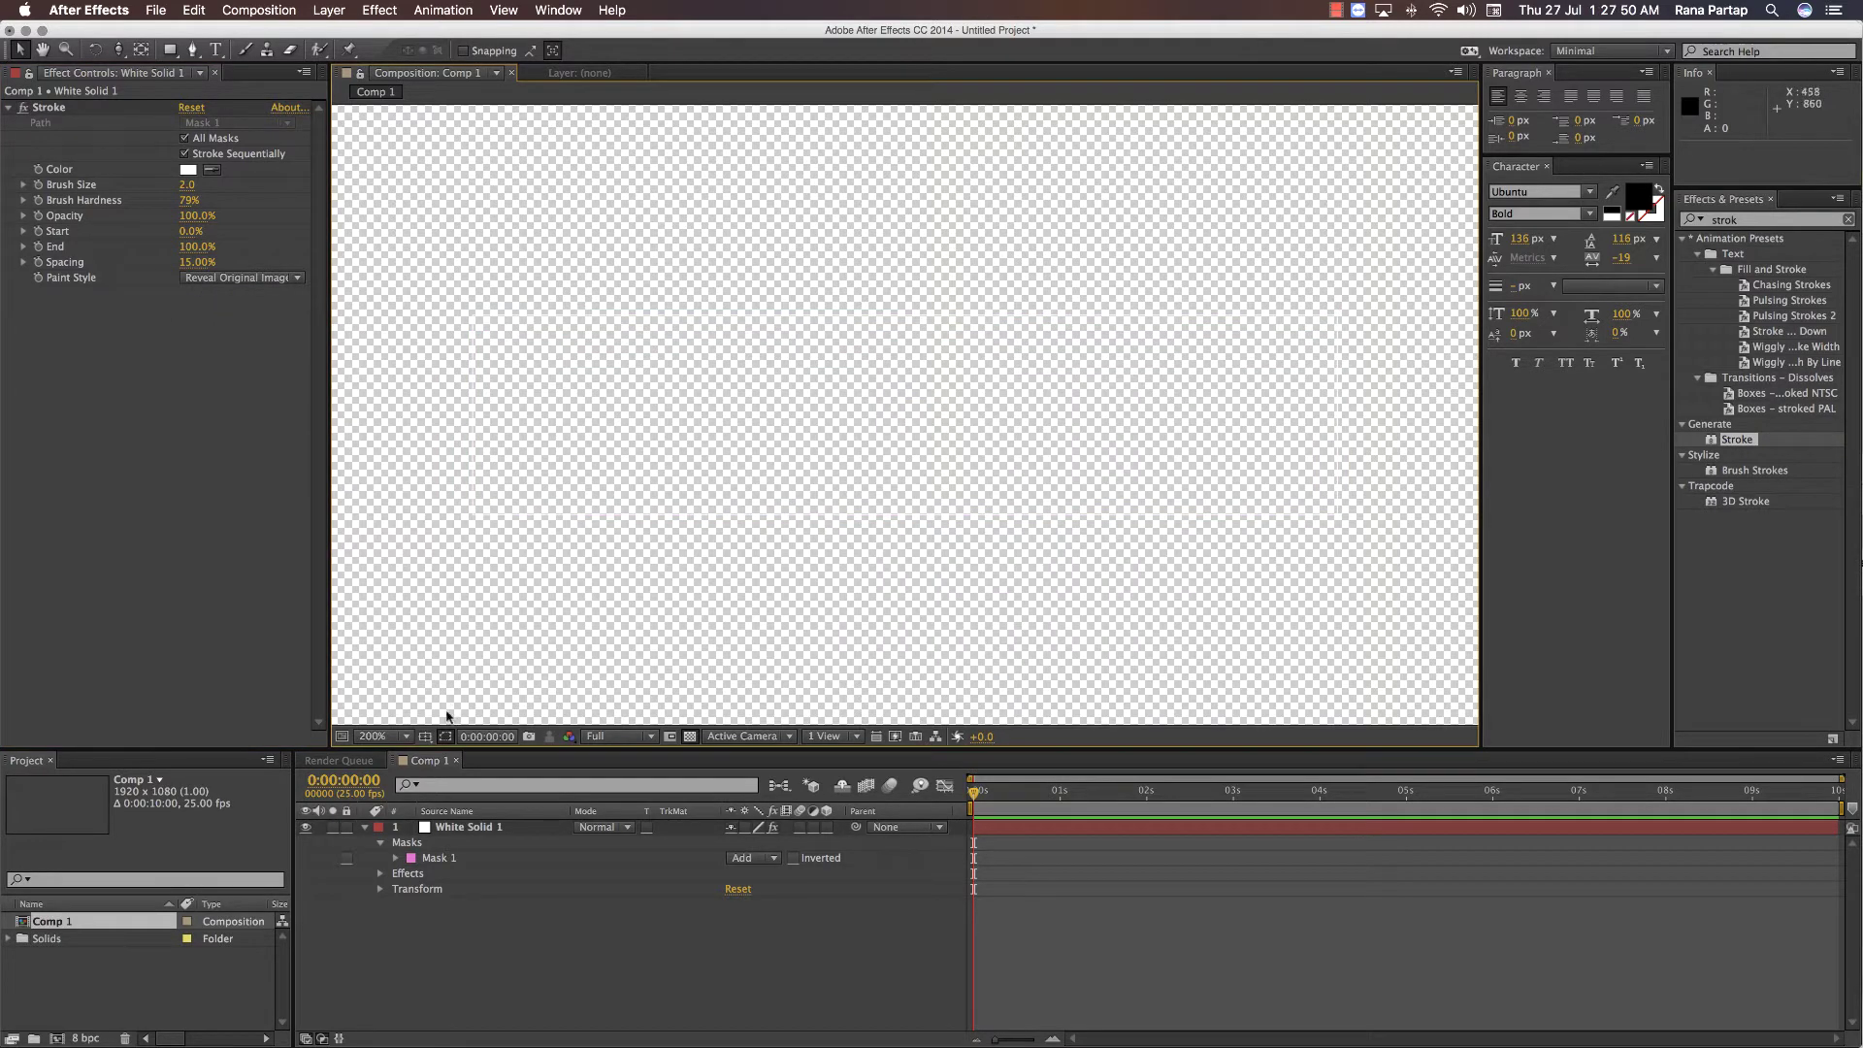
click(692, 737)
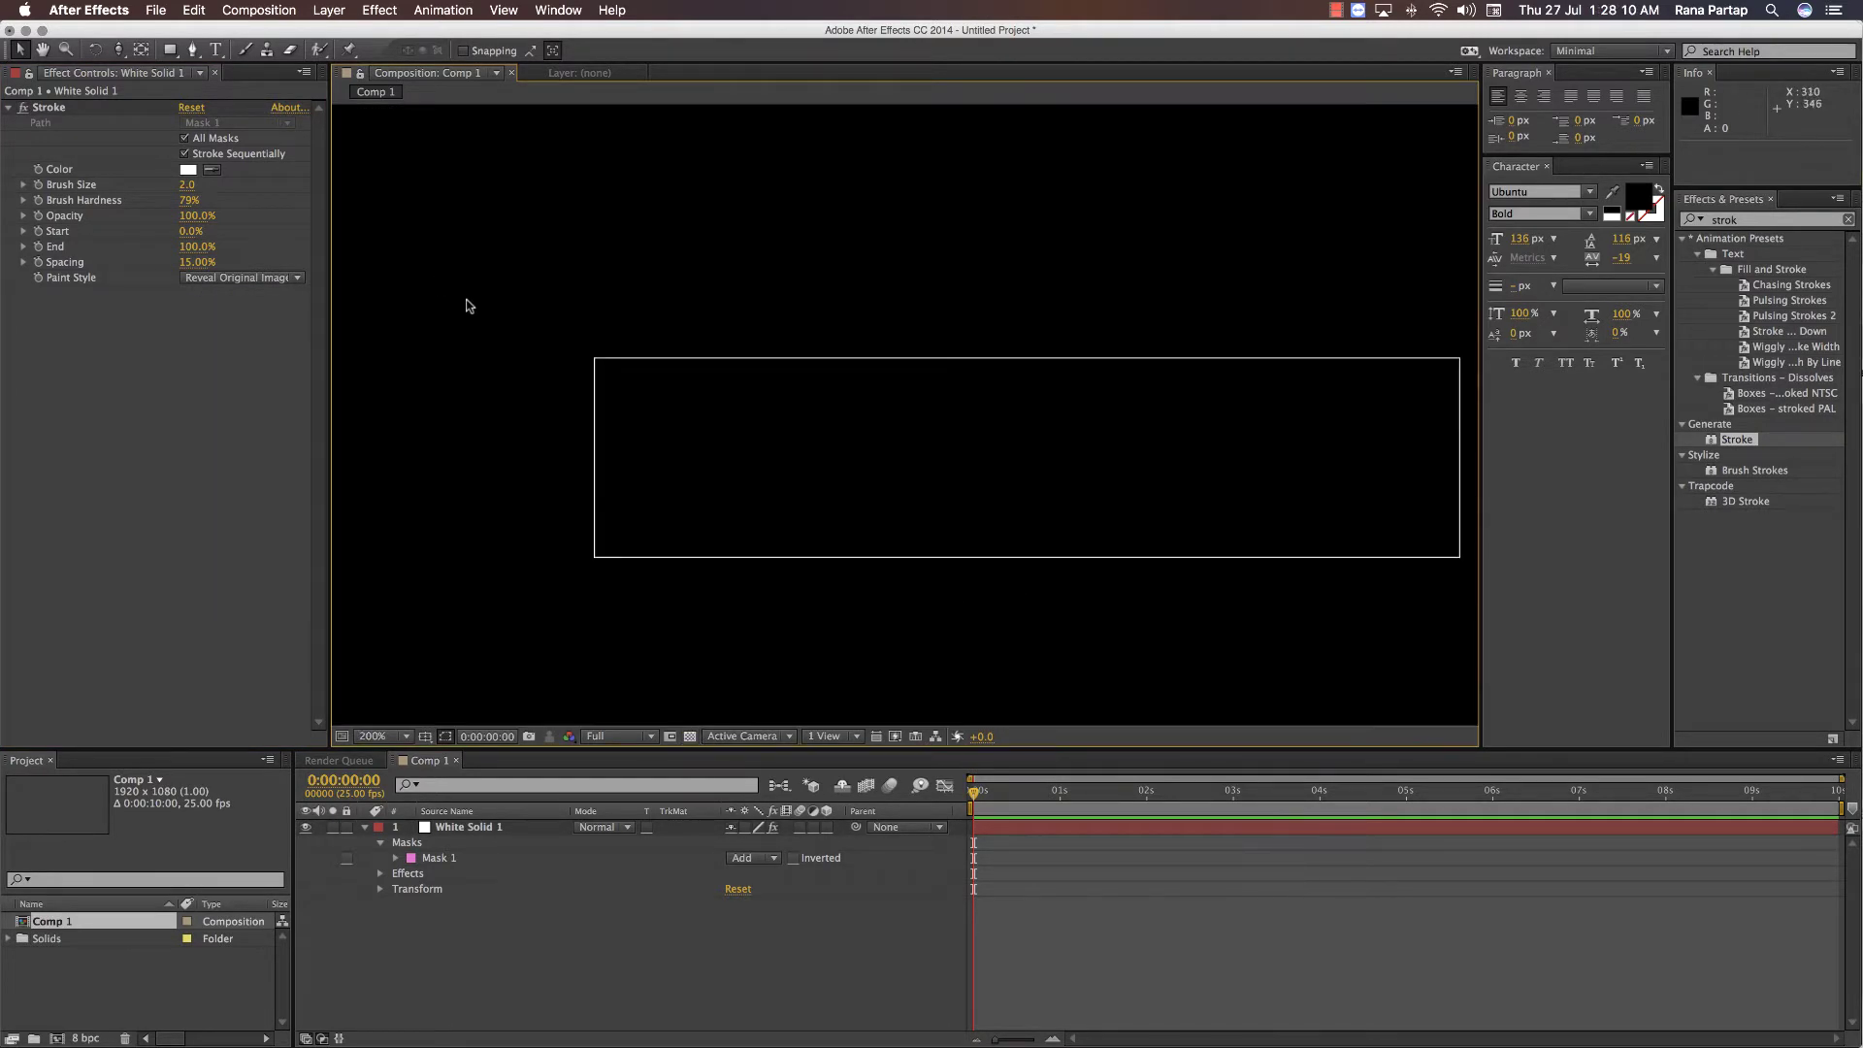
- Set the Stroke effect's Spacing to 100% on the white solid to make a dotted outline
click(631, 413)
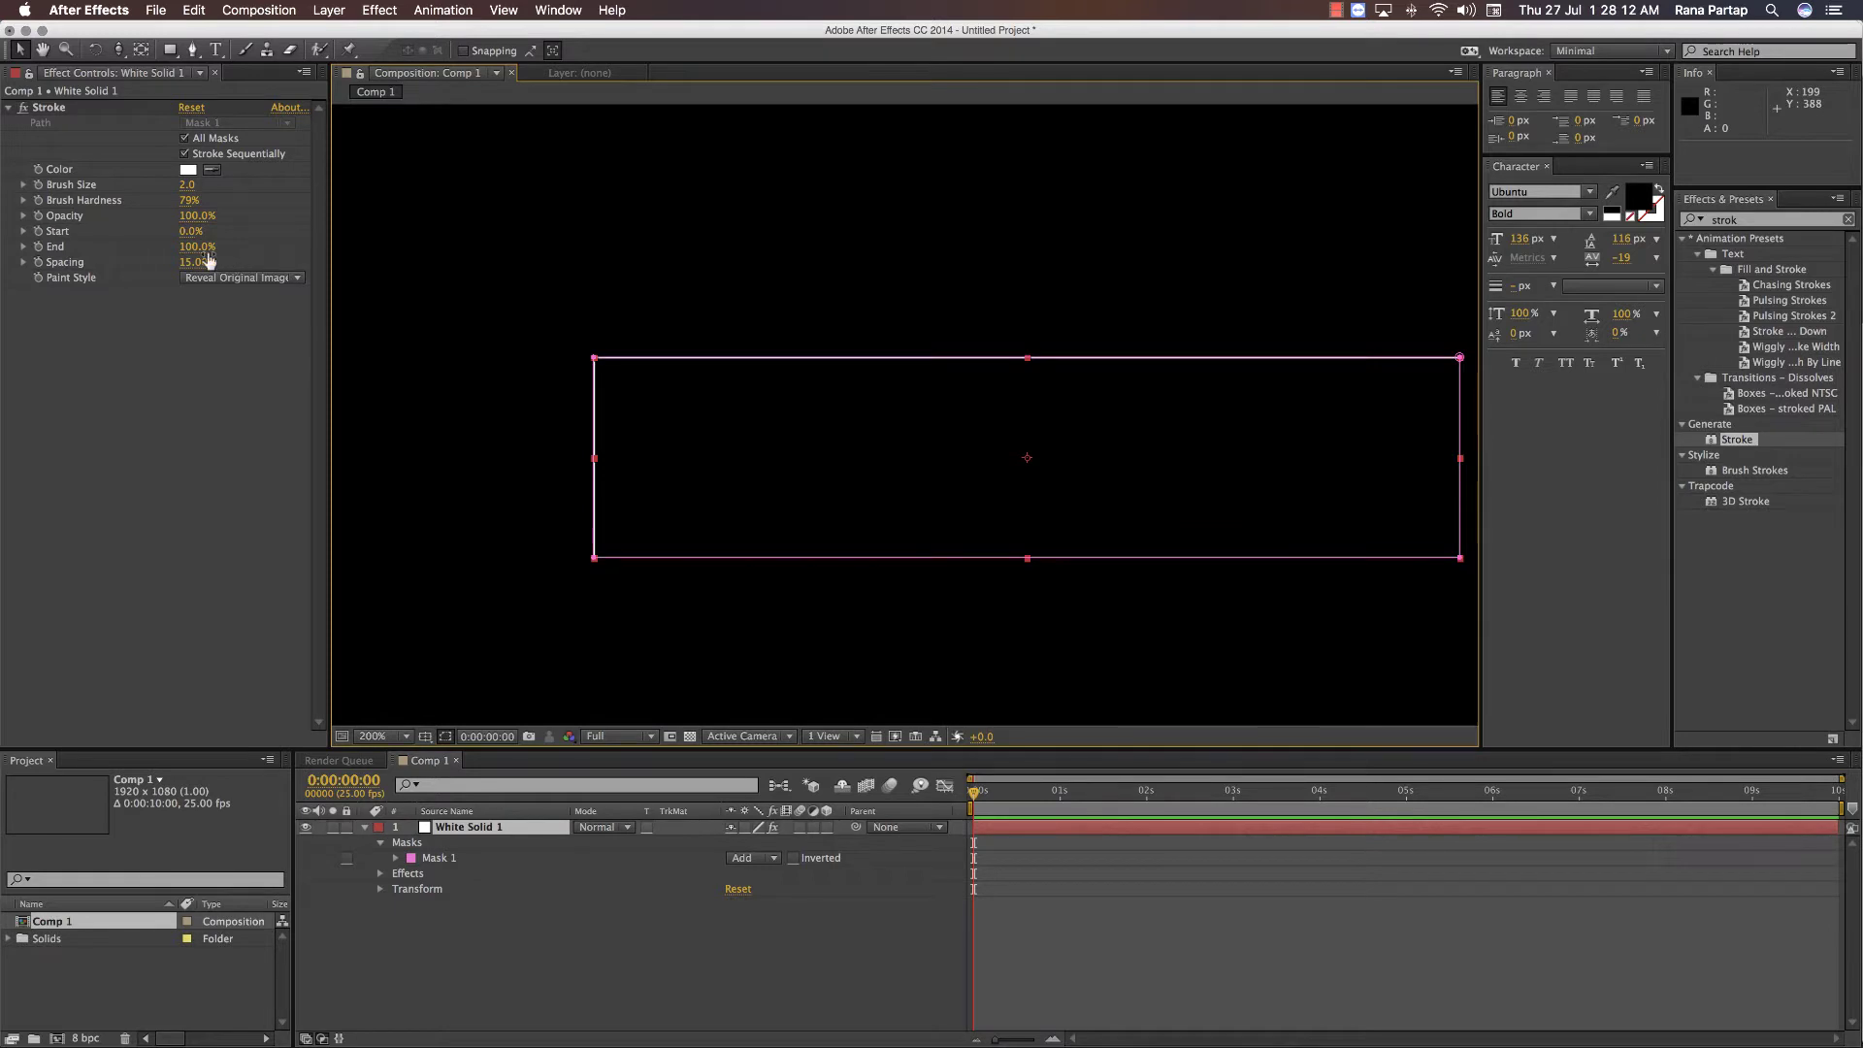
drag(199, 272, 304, 275)
click(472, 441)
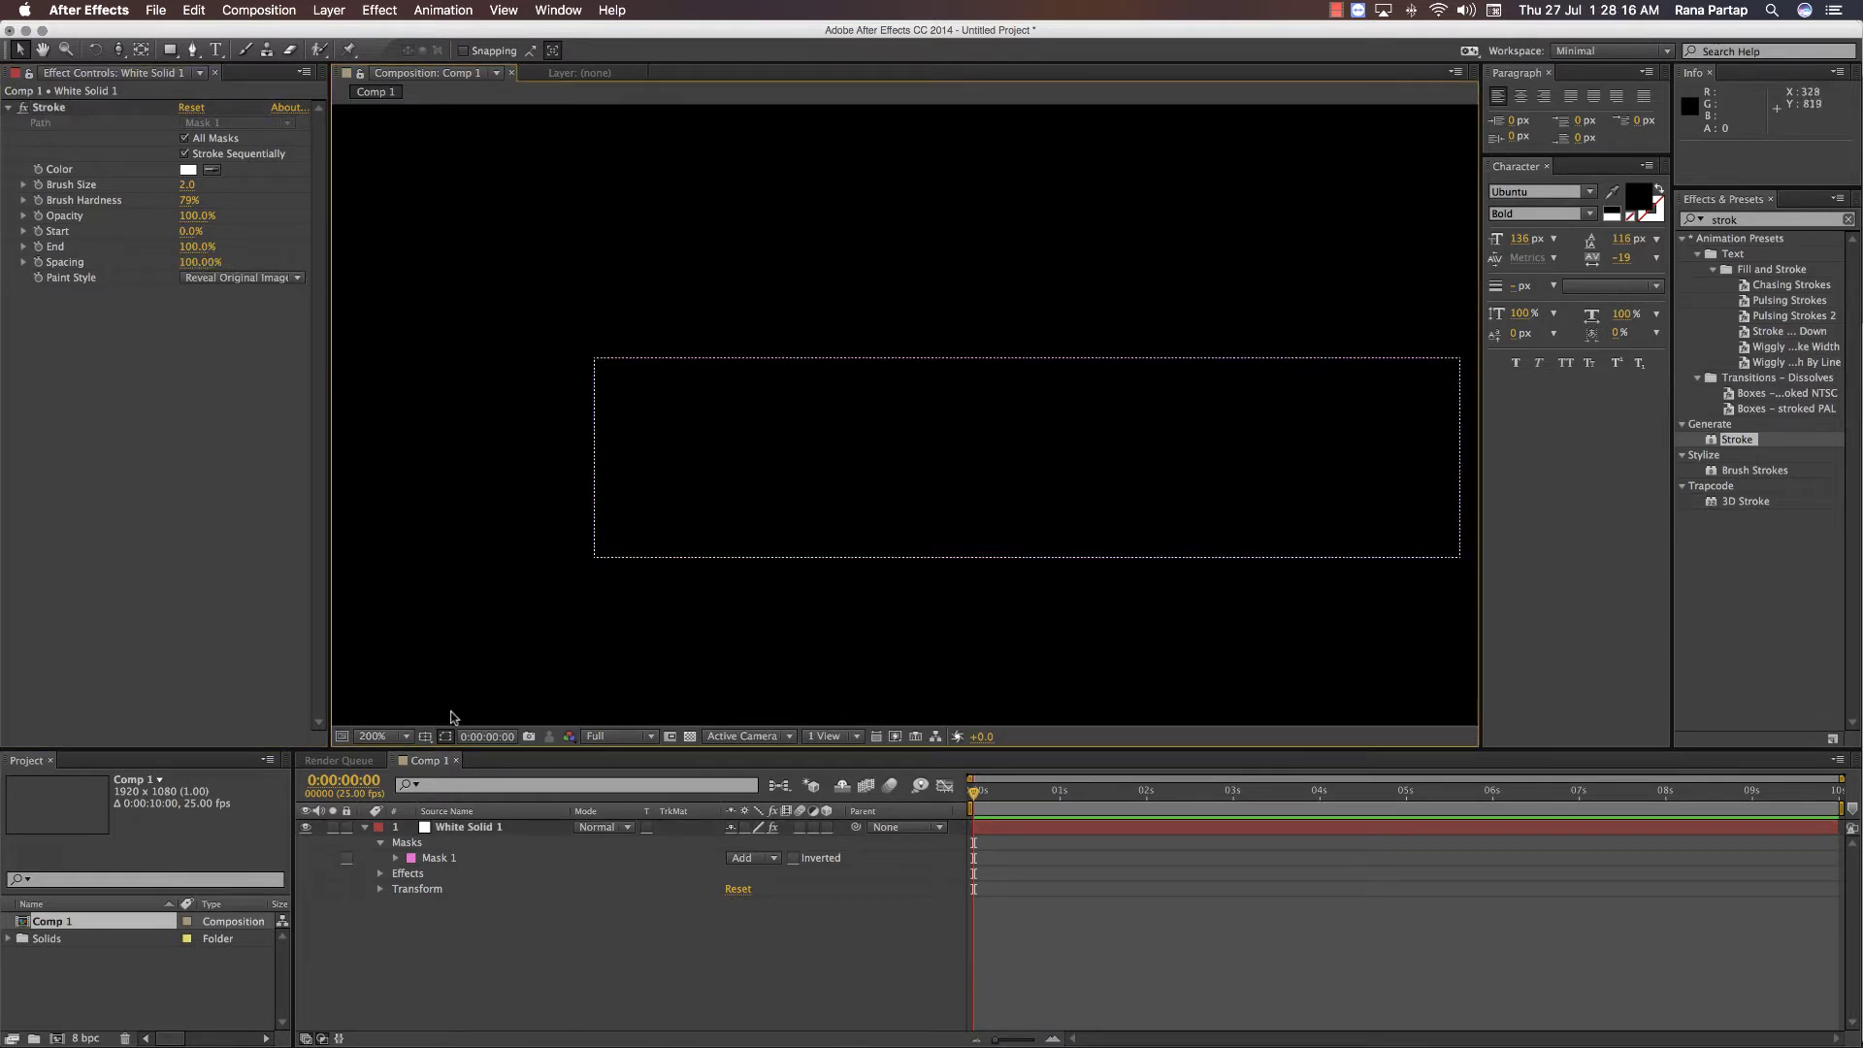
- Examine the dots of the rectangle's stroked outline up close and in the full frame
key(period)
drag(573, 527, 880, 533)
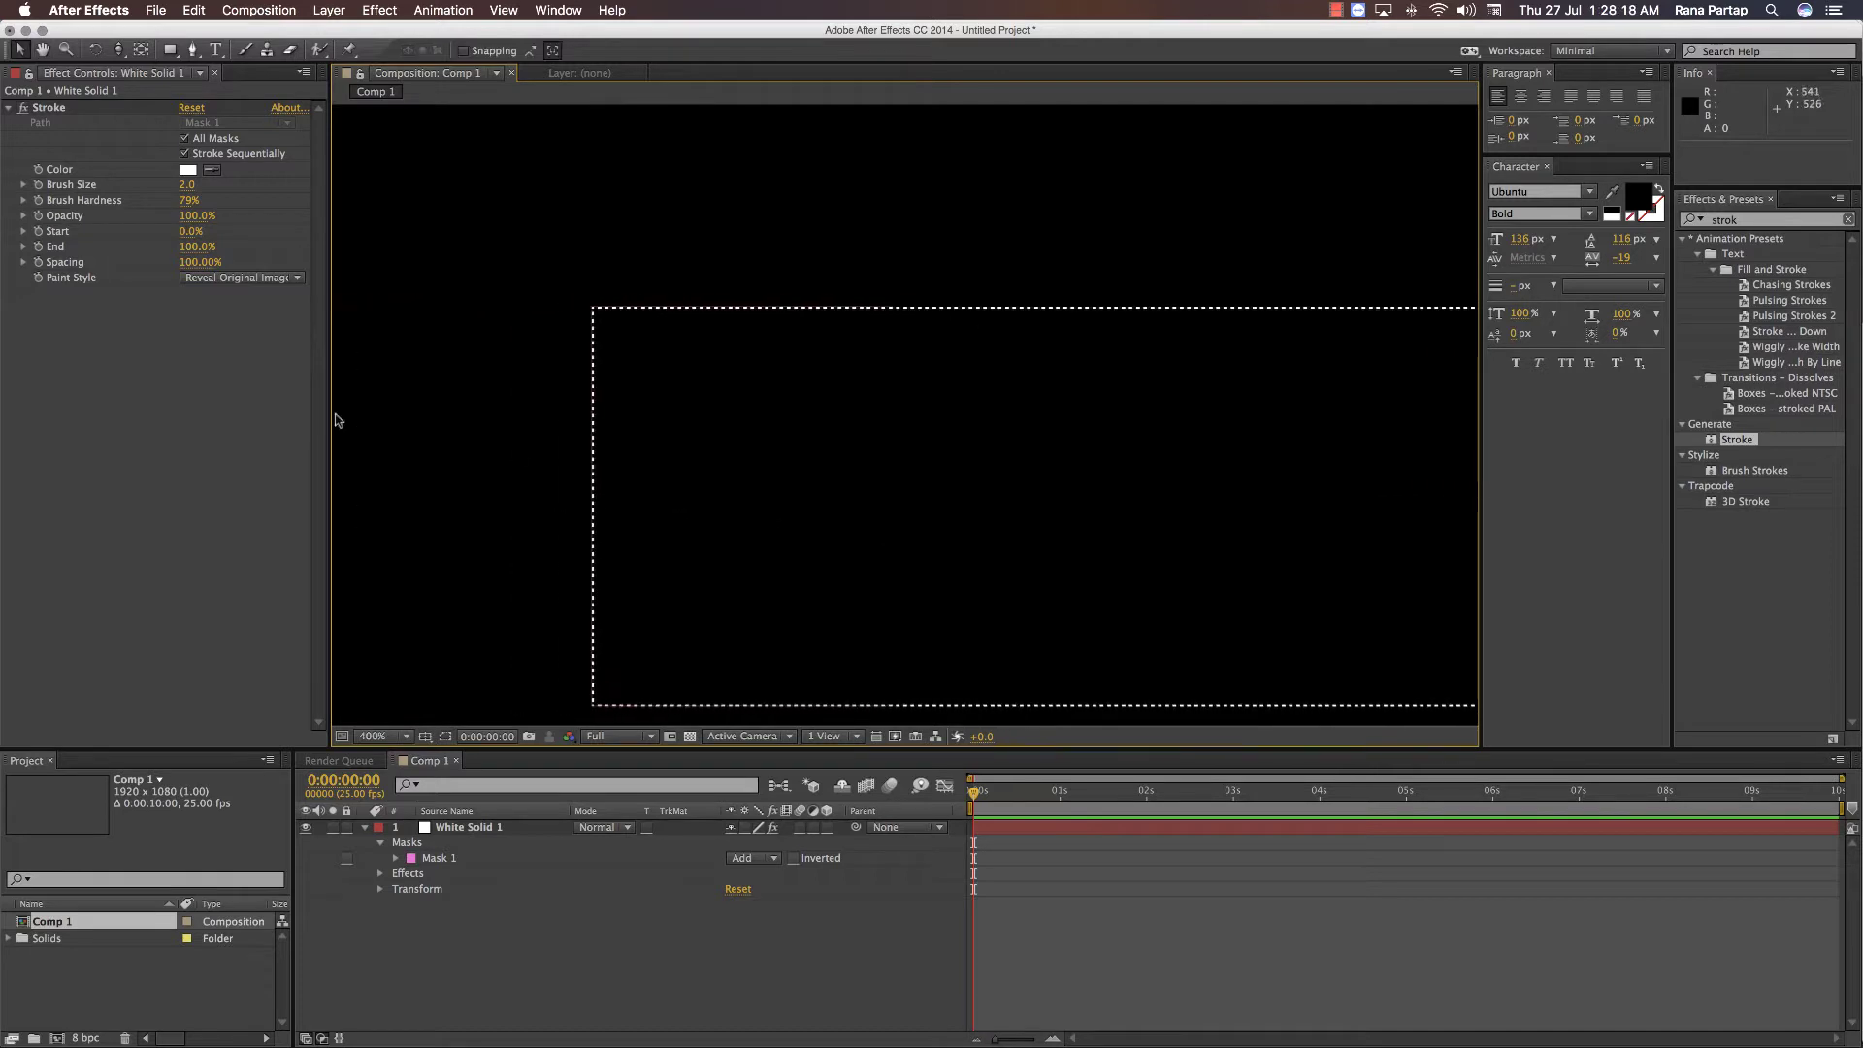
key(period)
scroll(574, 433, down, 2)
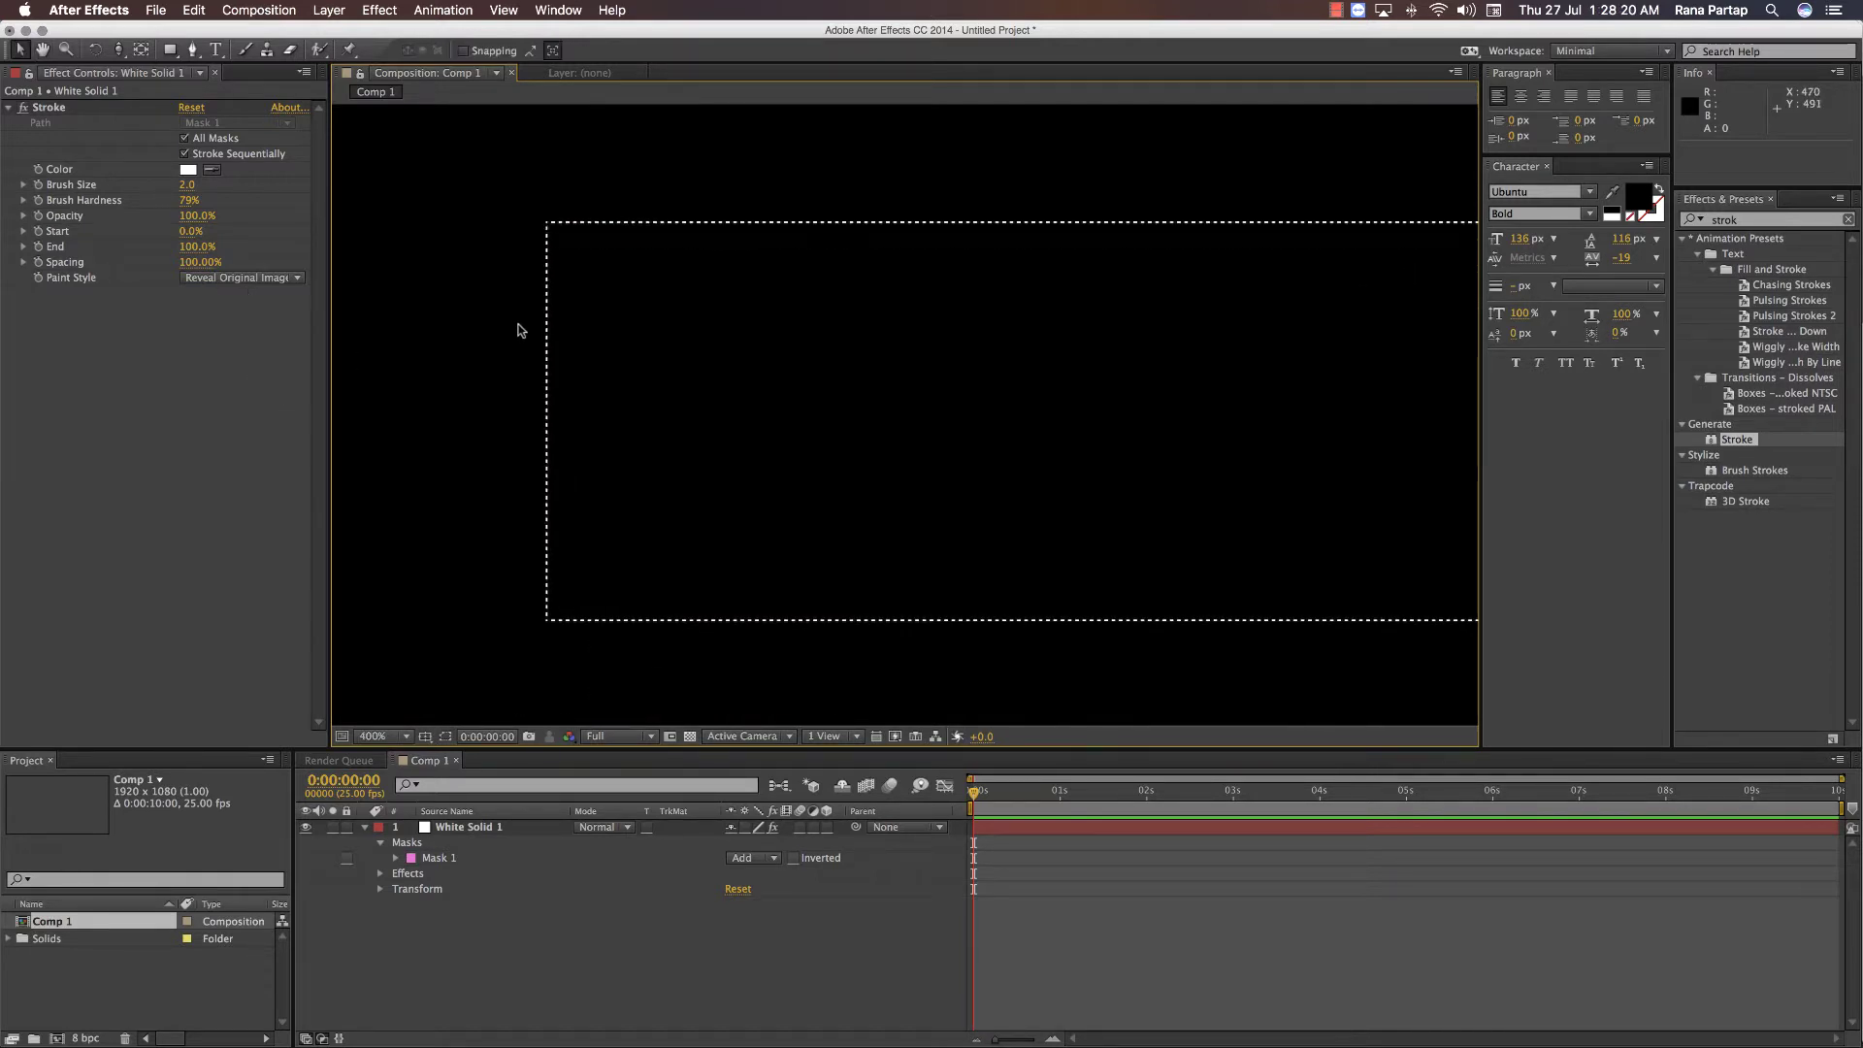
scroll(590, 407, down, 4)
drag(611, 482, 357, 524)
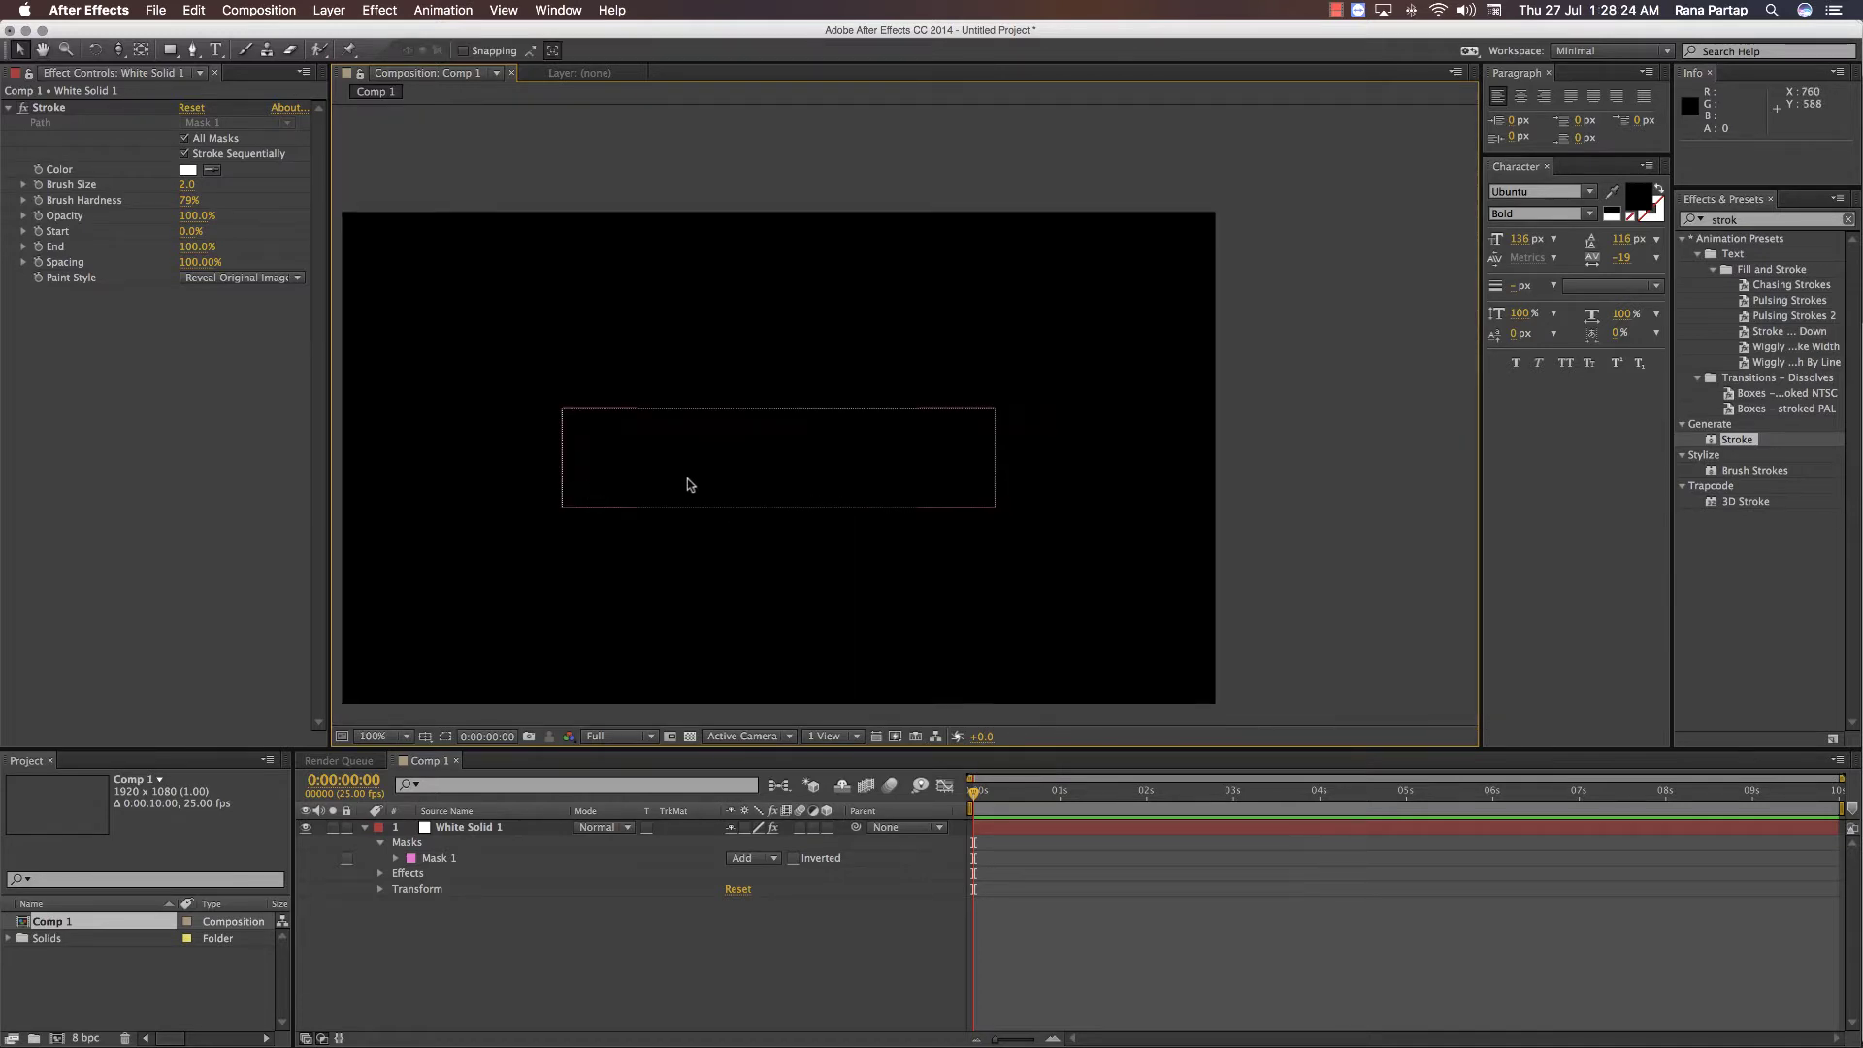
drag(703, 479, 772, 472)
click(538, 453)
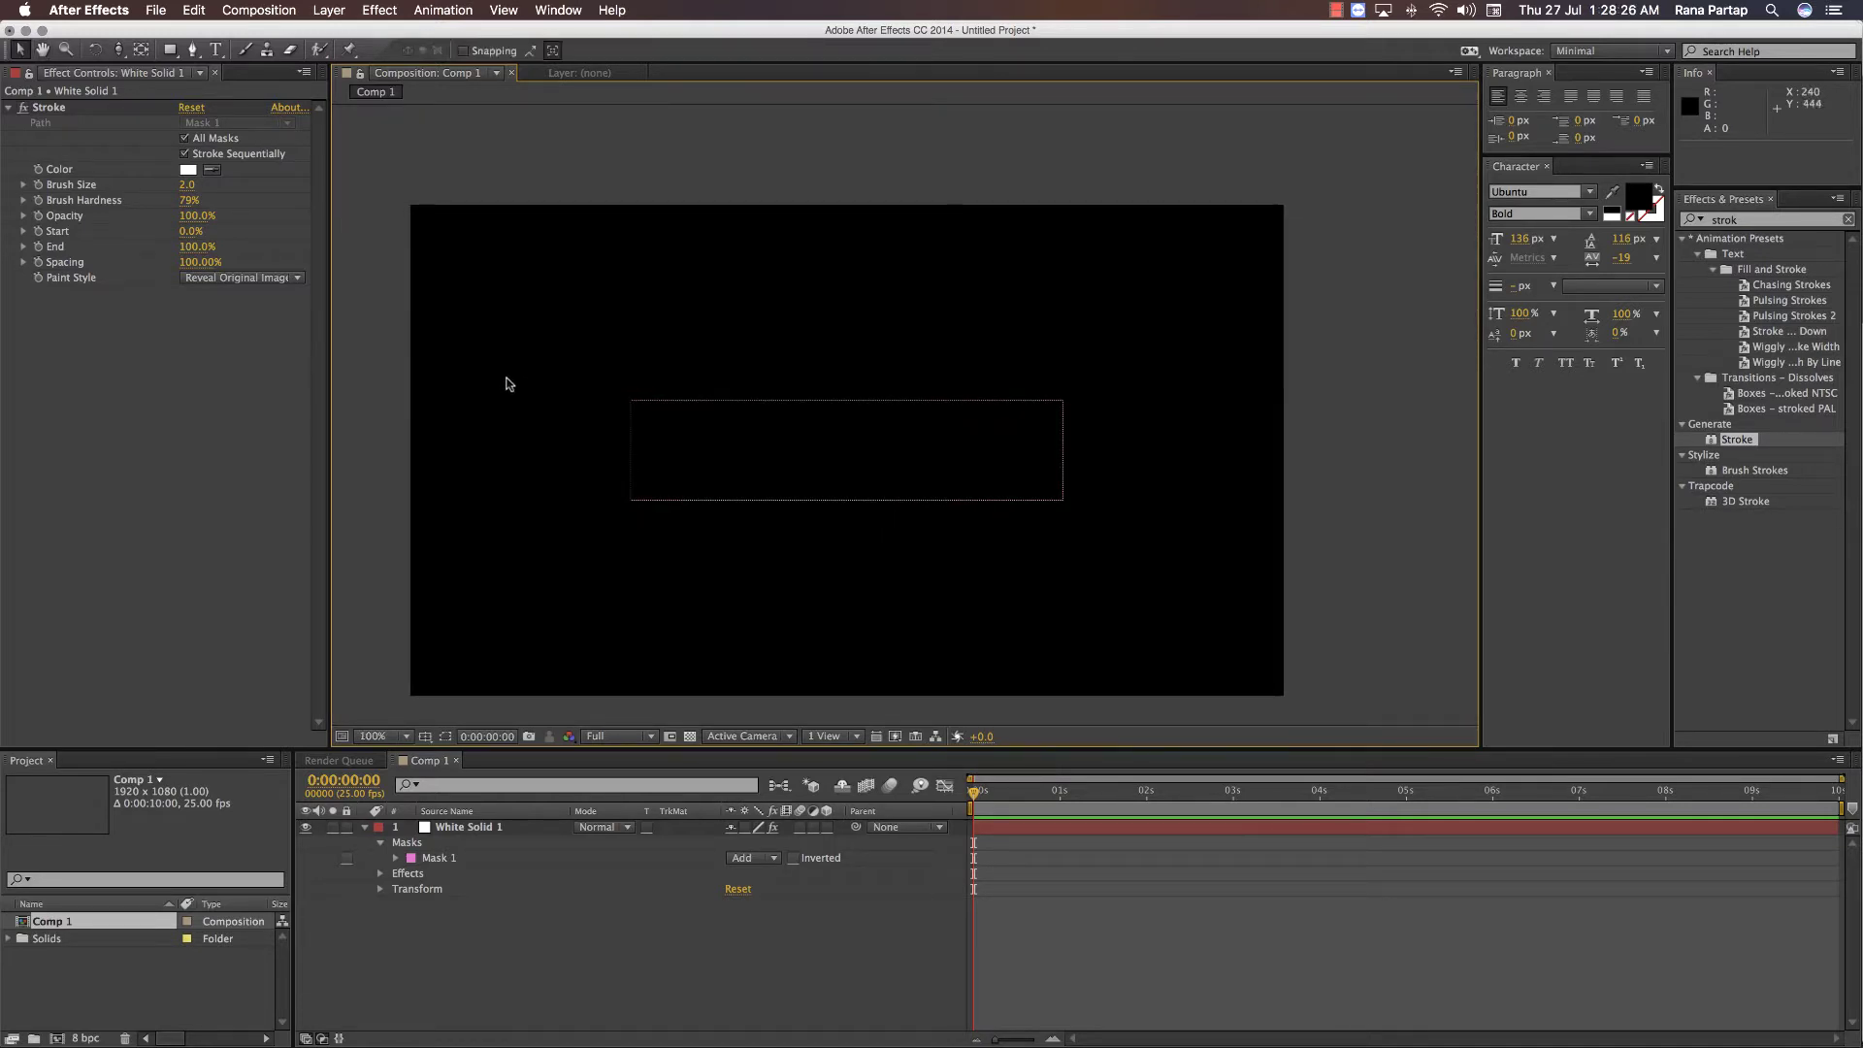
click(329, 10)
mouse_move(437, 32)
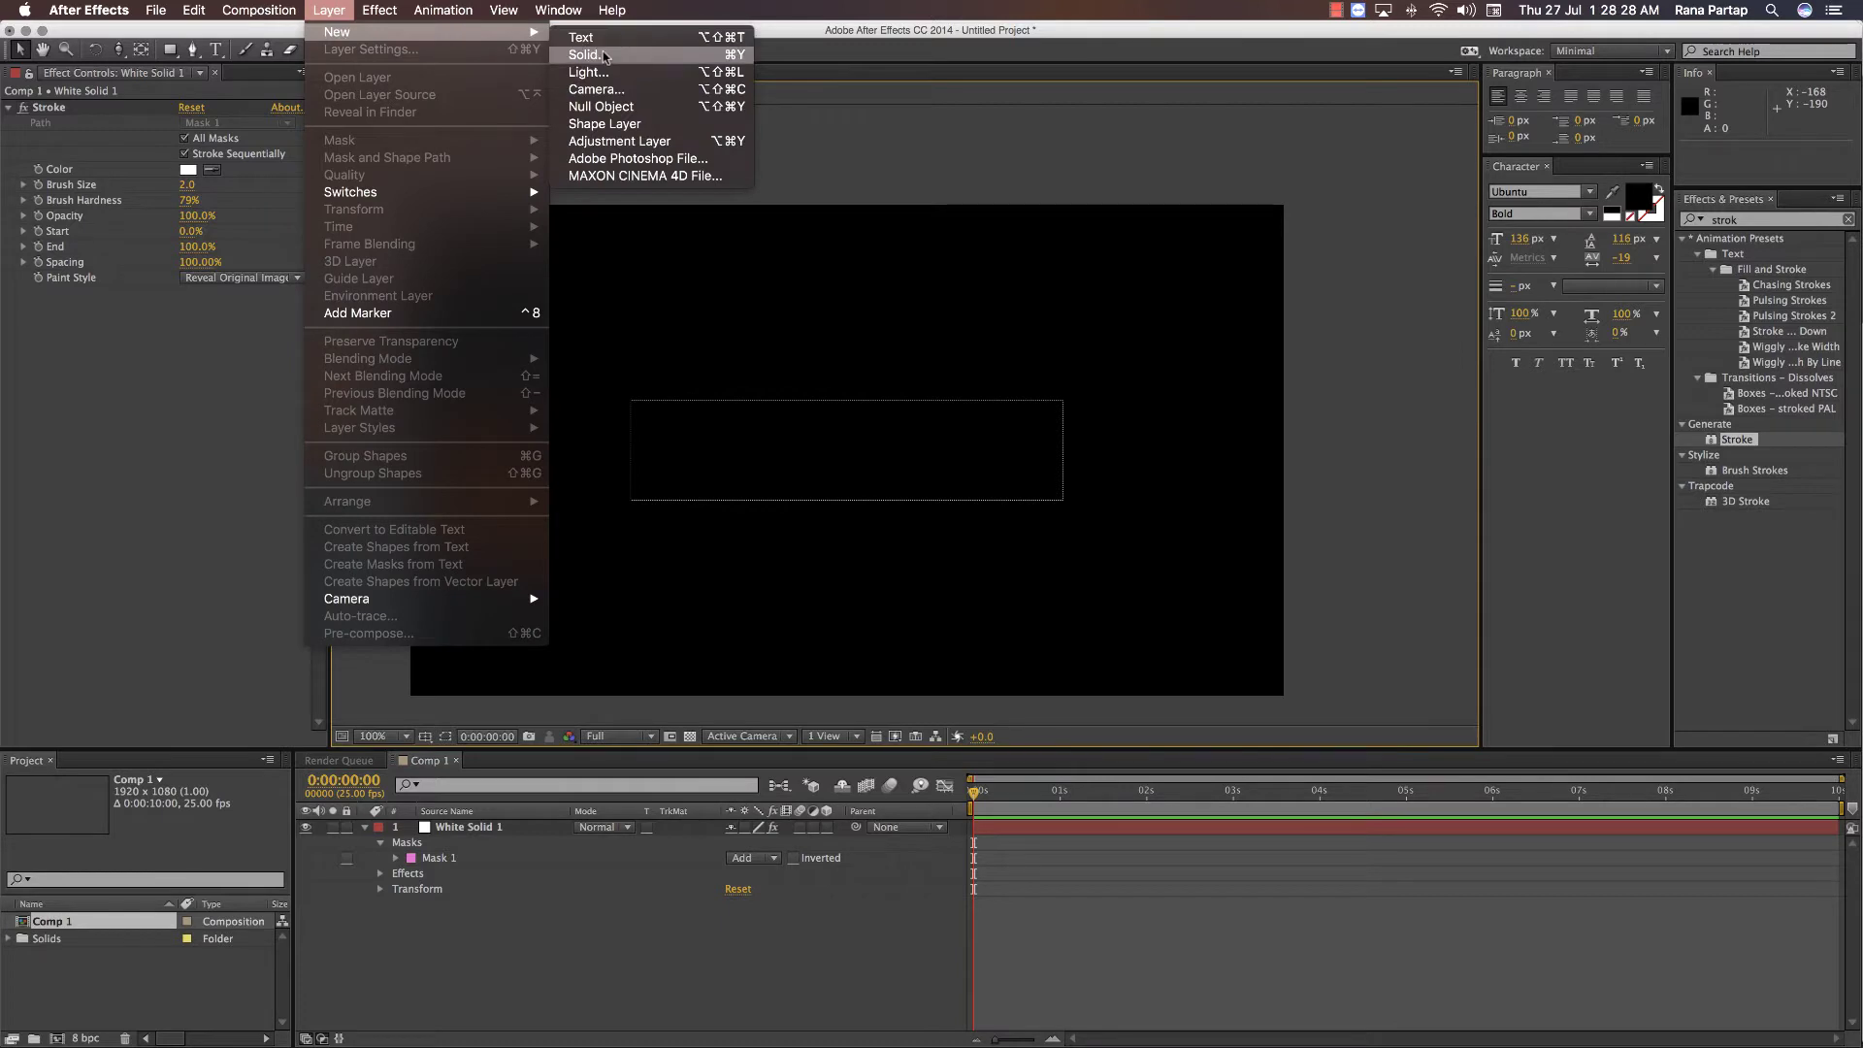
click(762, 118)
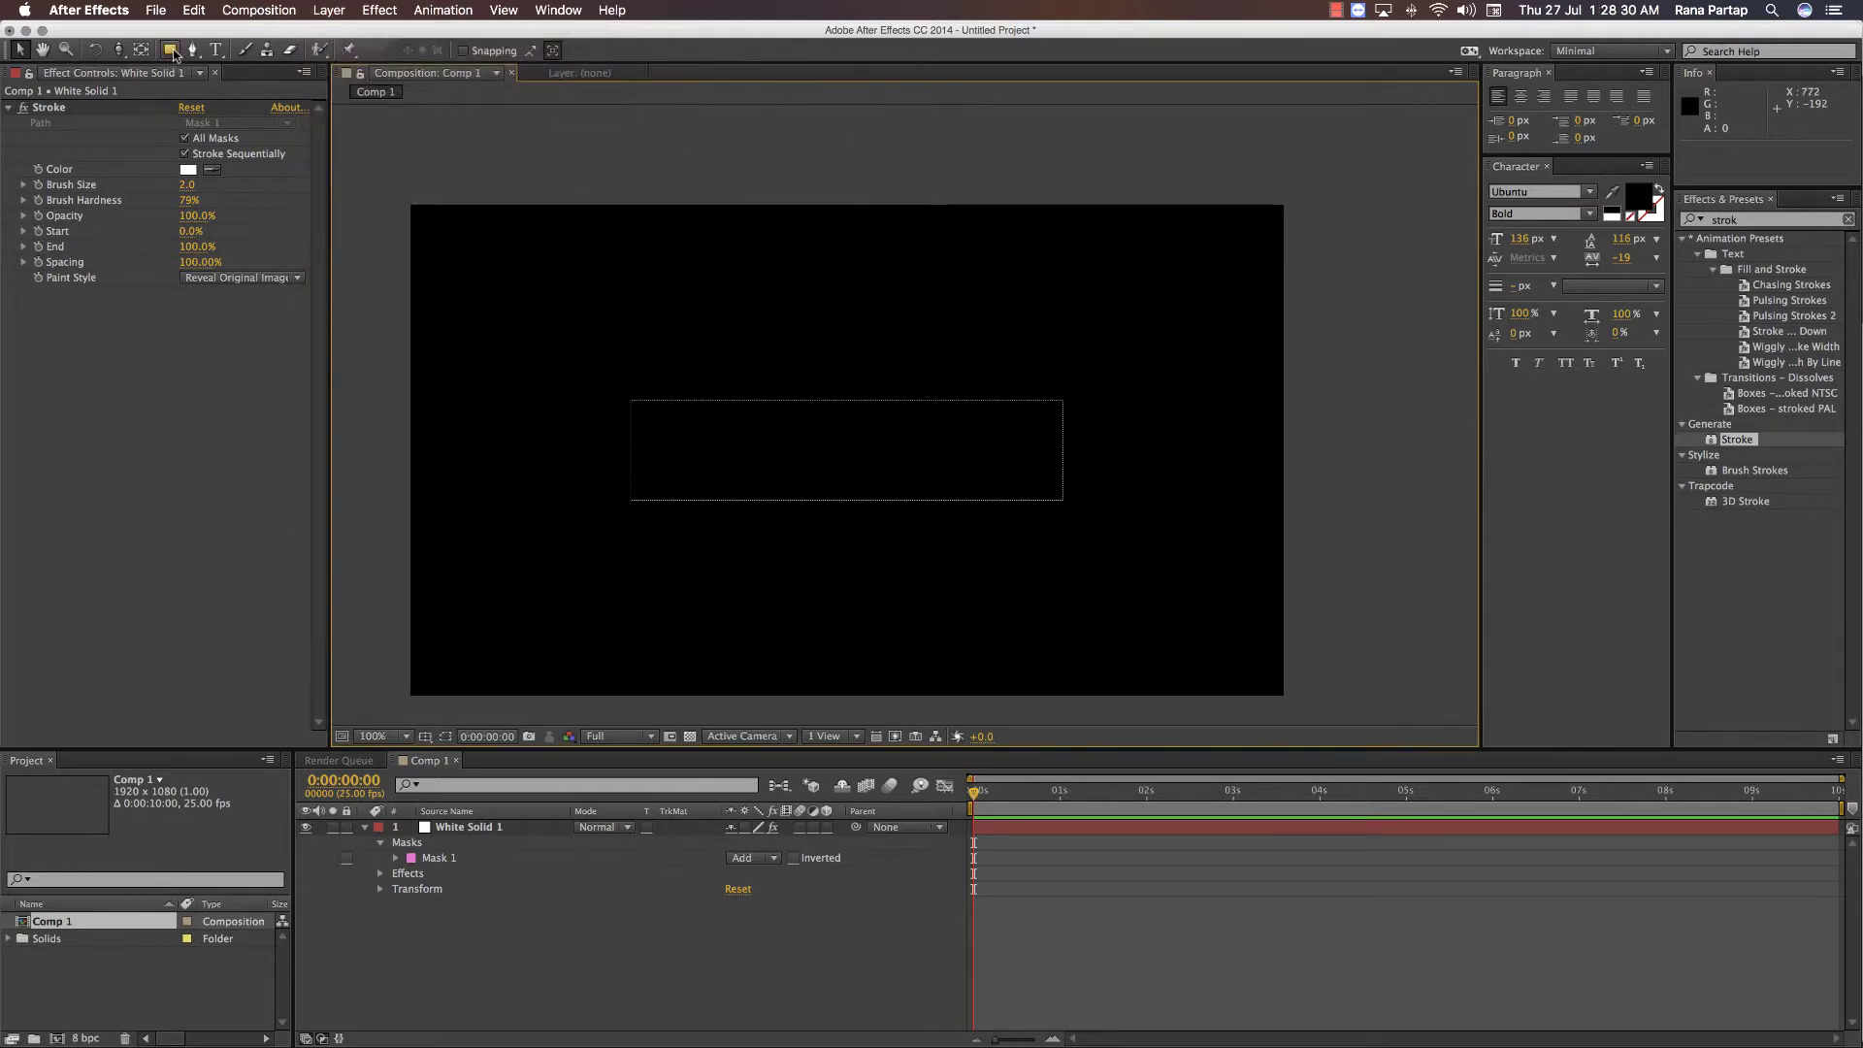
- Draw a rectangle shape of about 920 x 195 px just inside the dotted outline, with an 11 px yellow stroke
click(172, 51)
mouse_move(636, 406)
mouse_down()
mouse_move(819, 466)
mouse_move(1052, 496)
mouse_up()
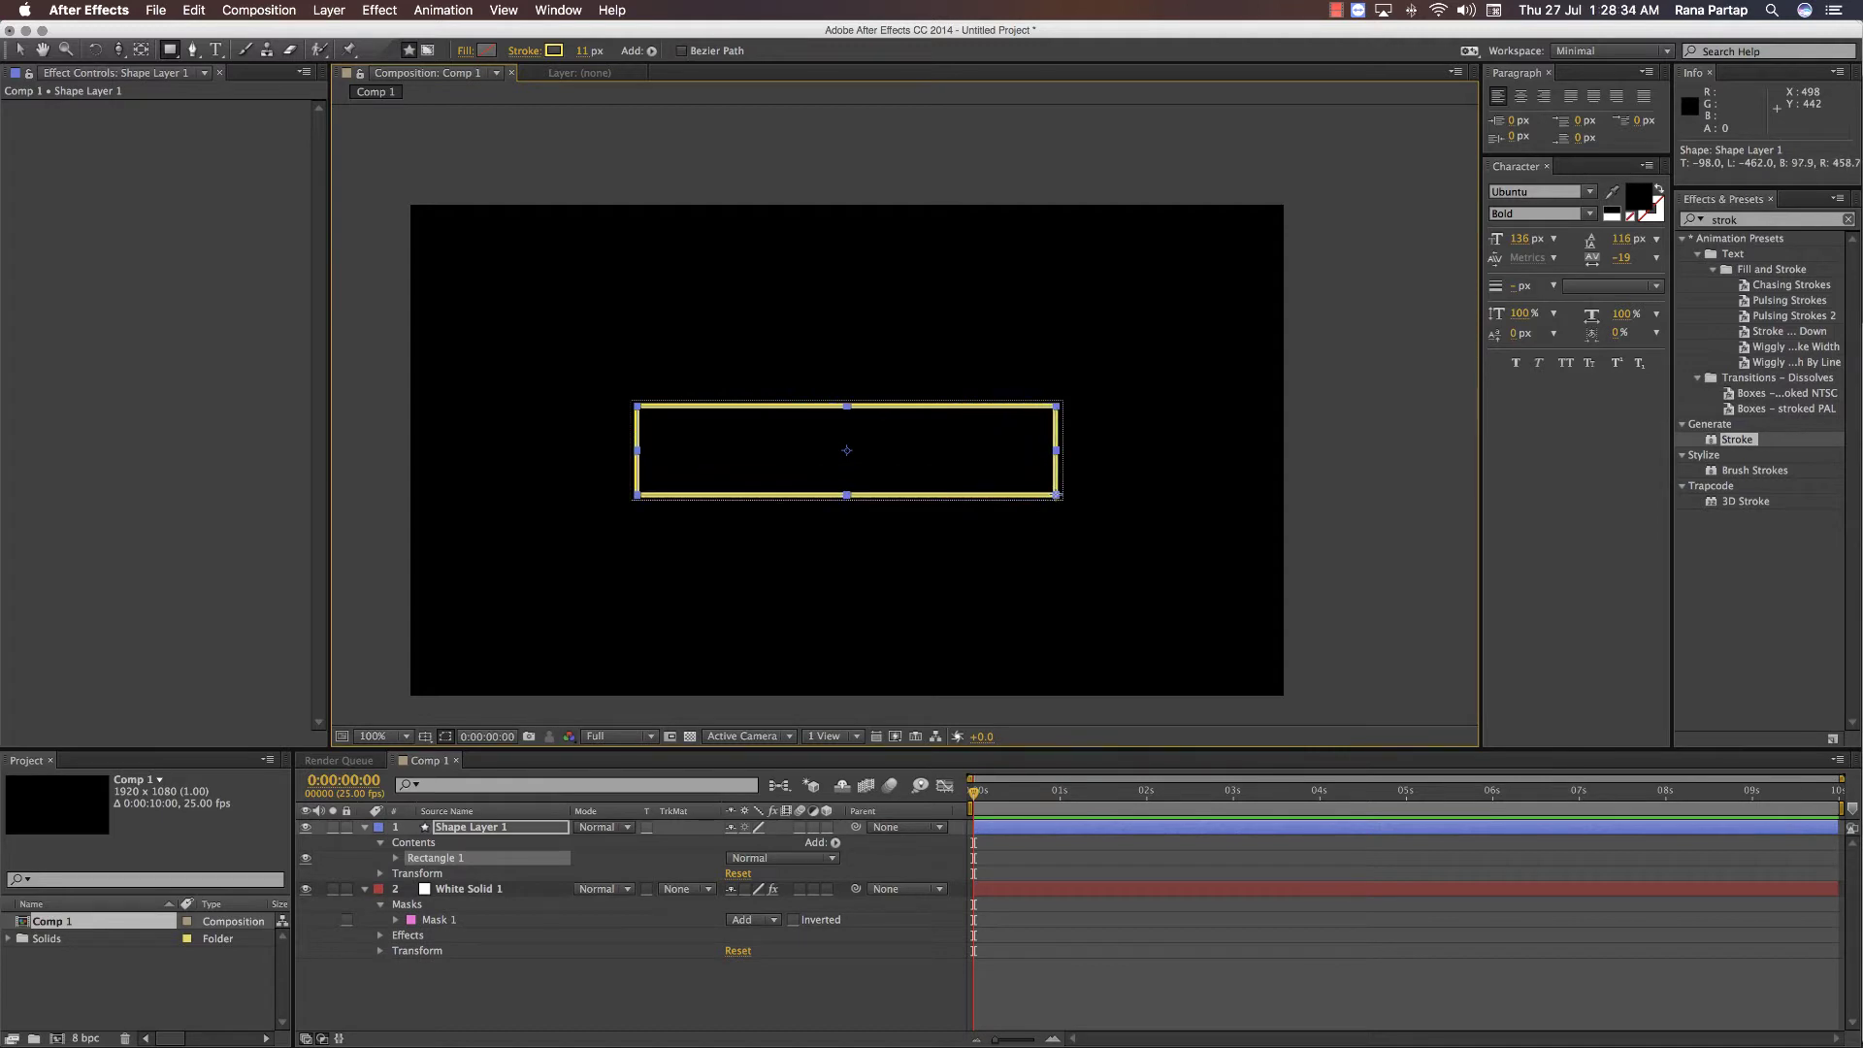
key(period)
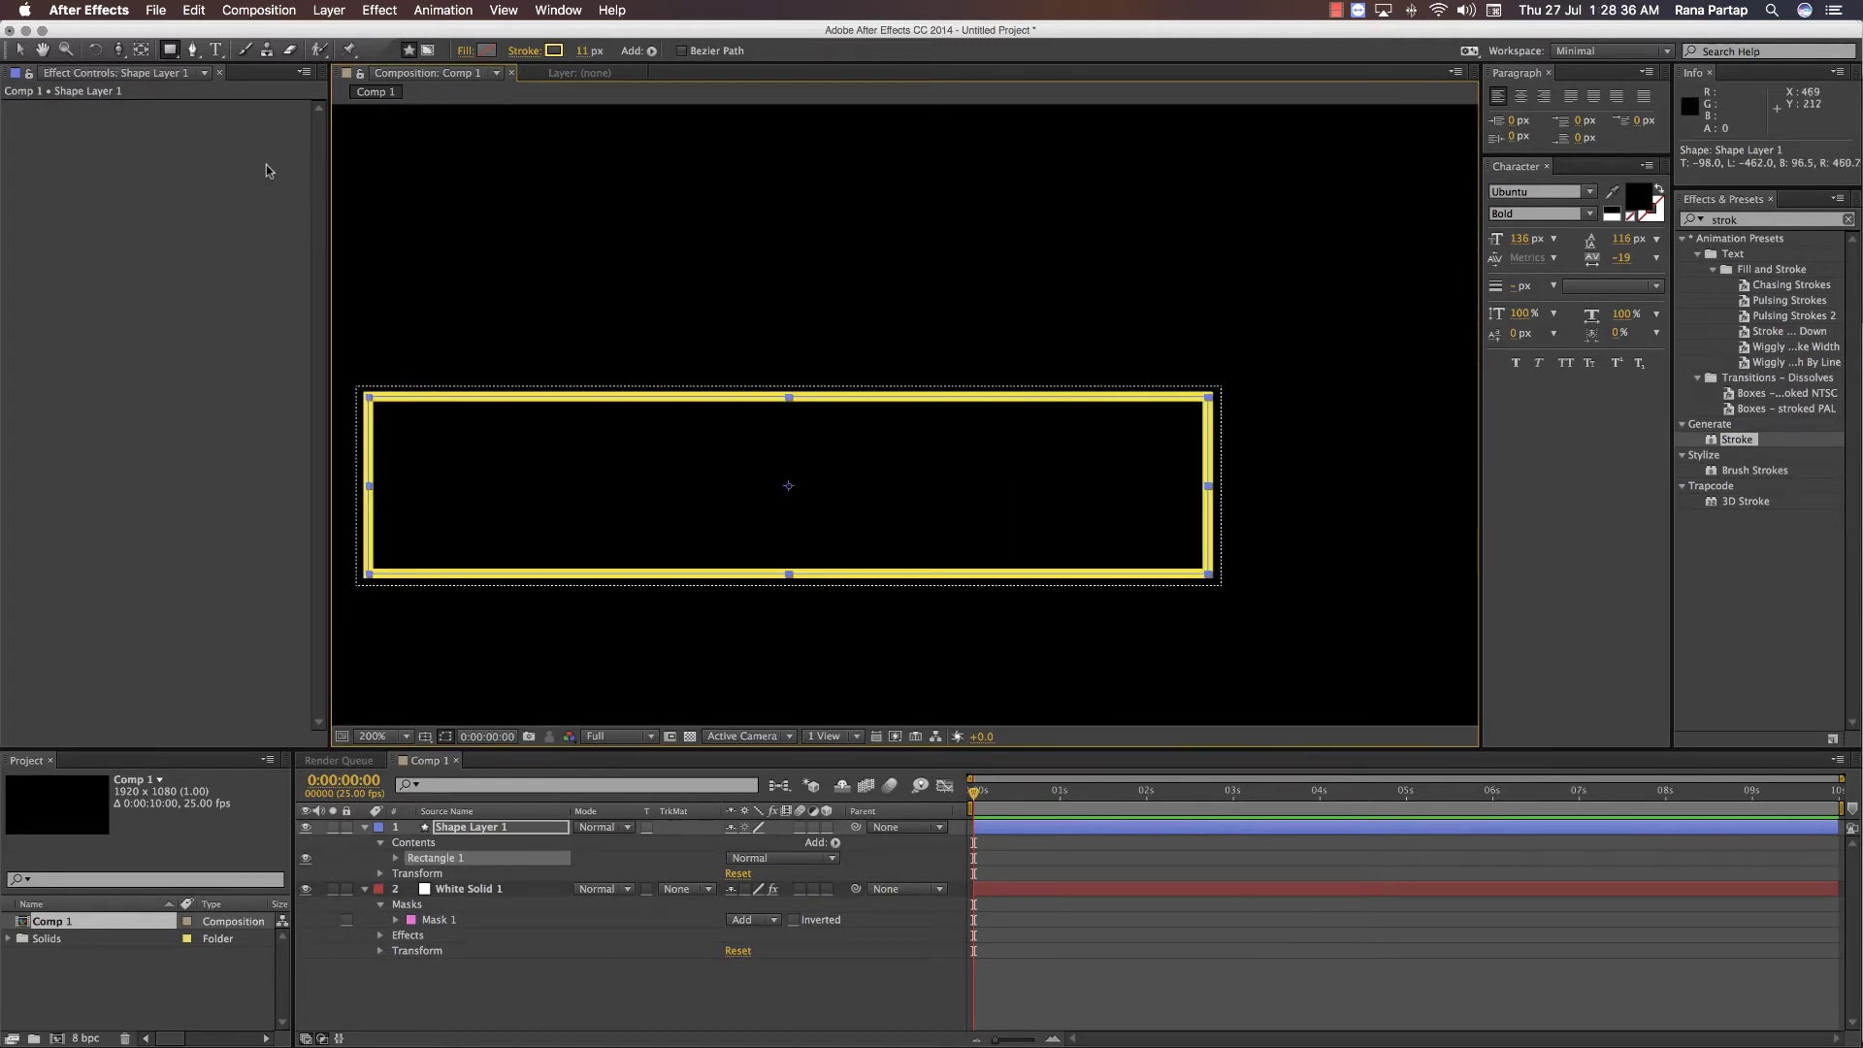
key(v)
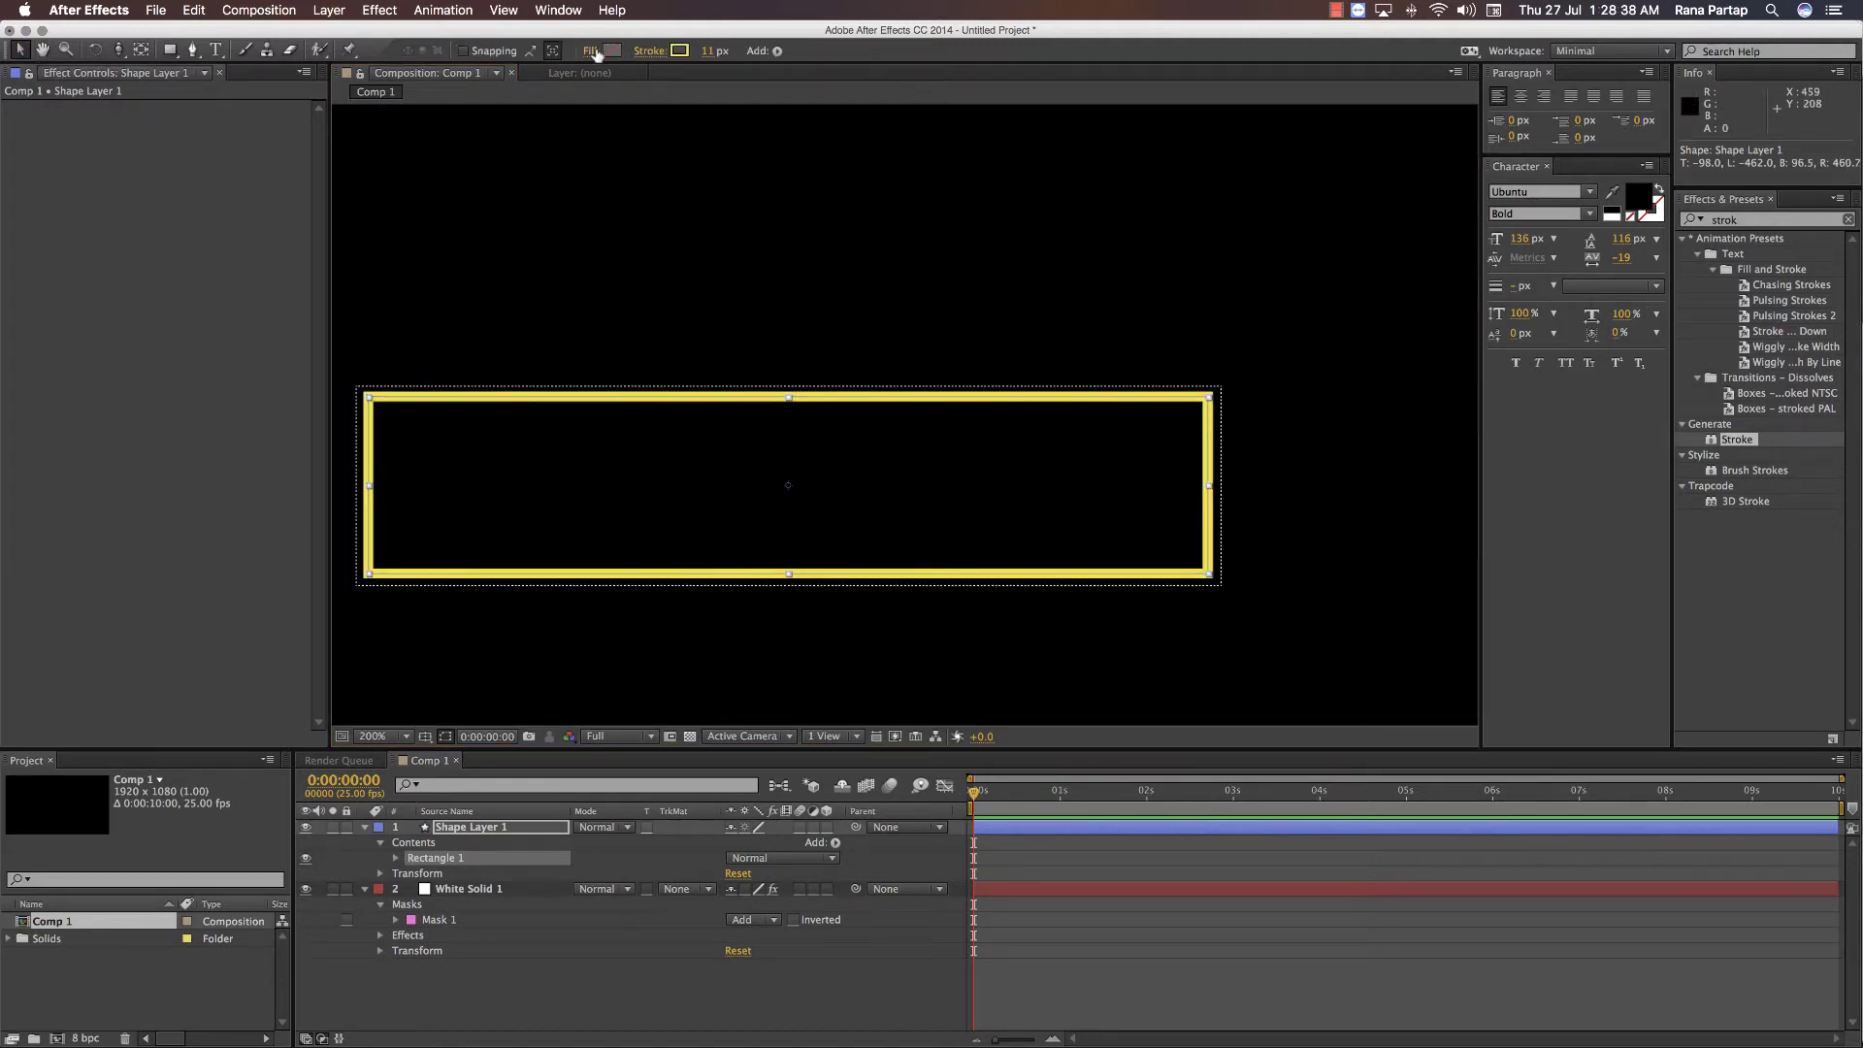
- Change the rectangle shape's fill from none to a linear gradient
click(589, 51)
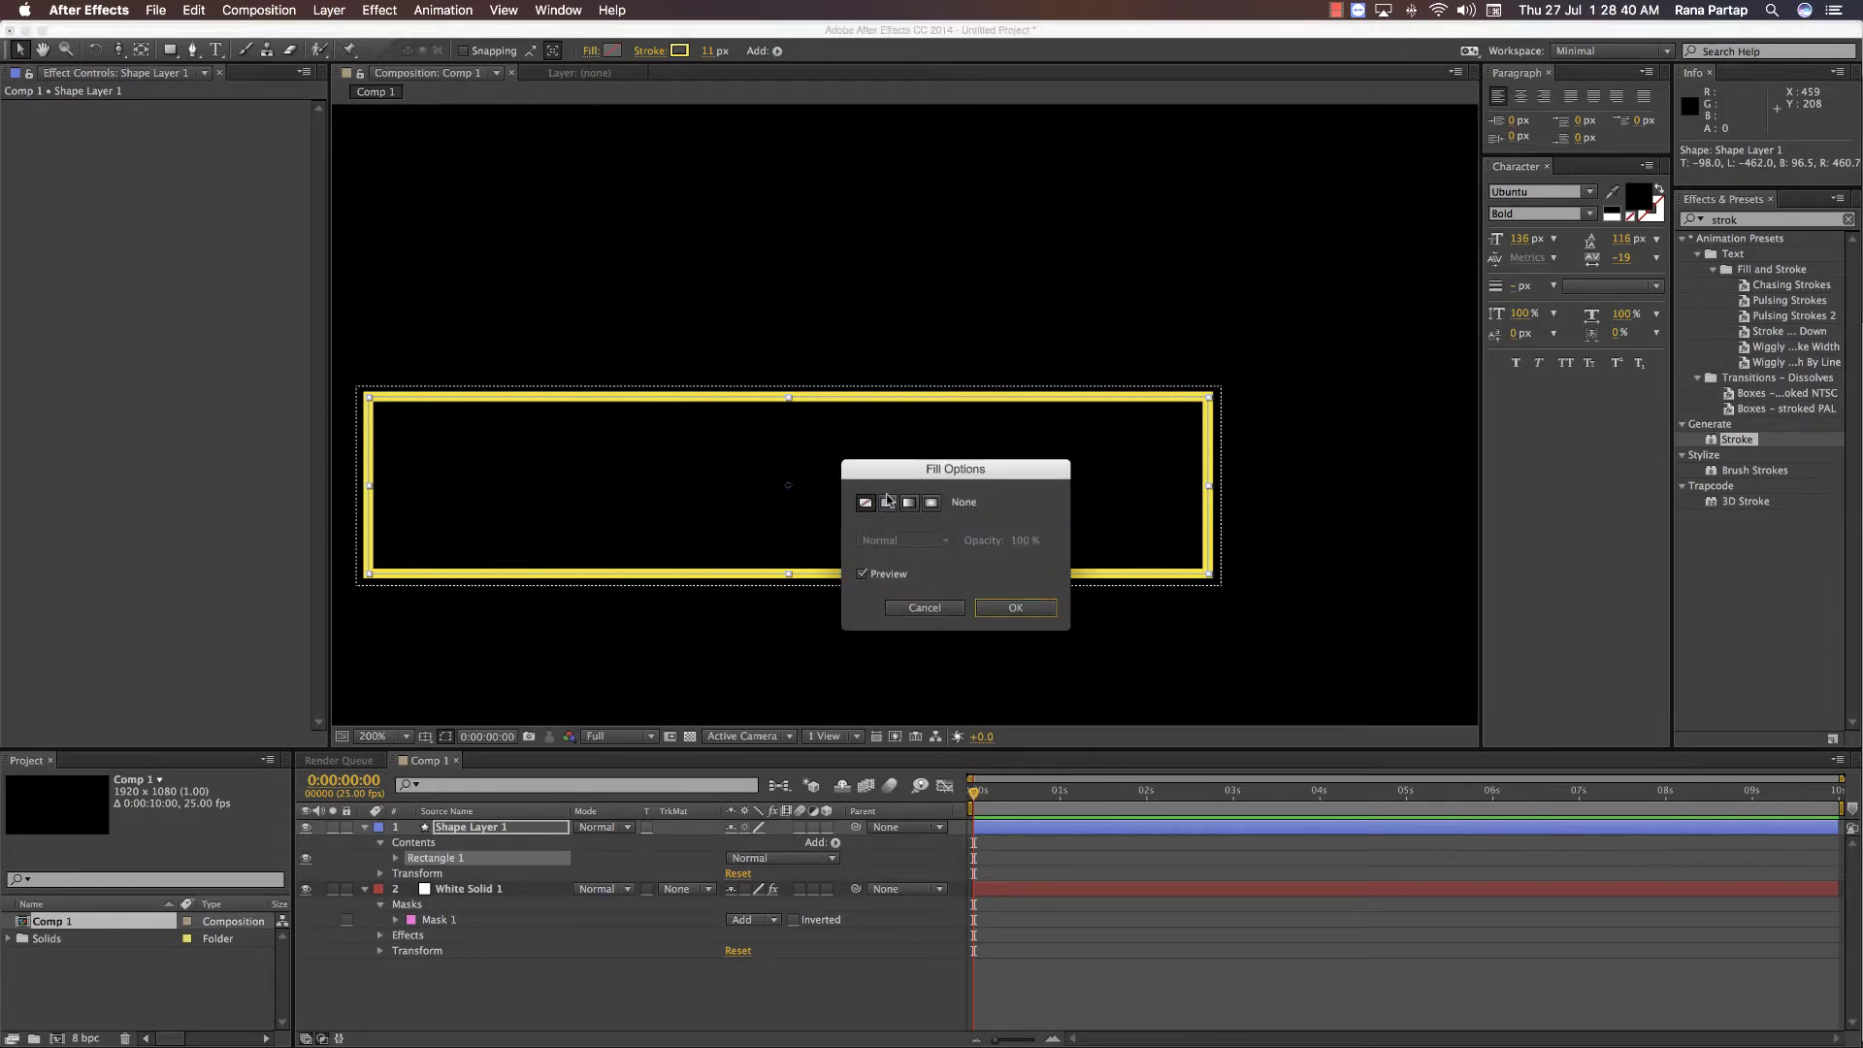
click(888, 502)
click(908, 501)
click(1015, 607)
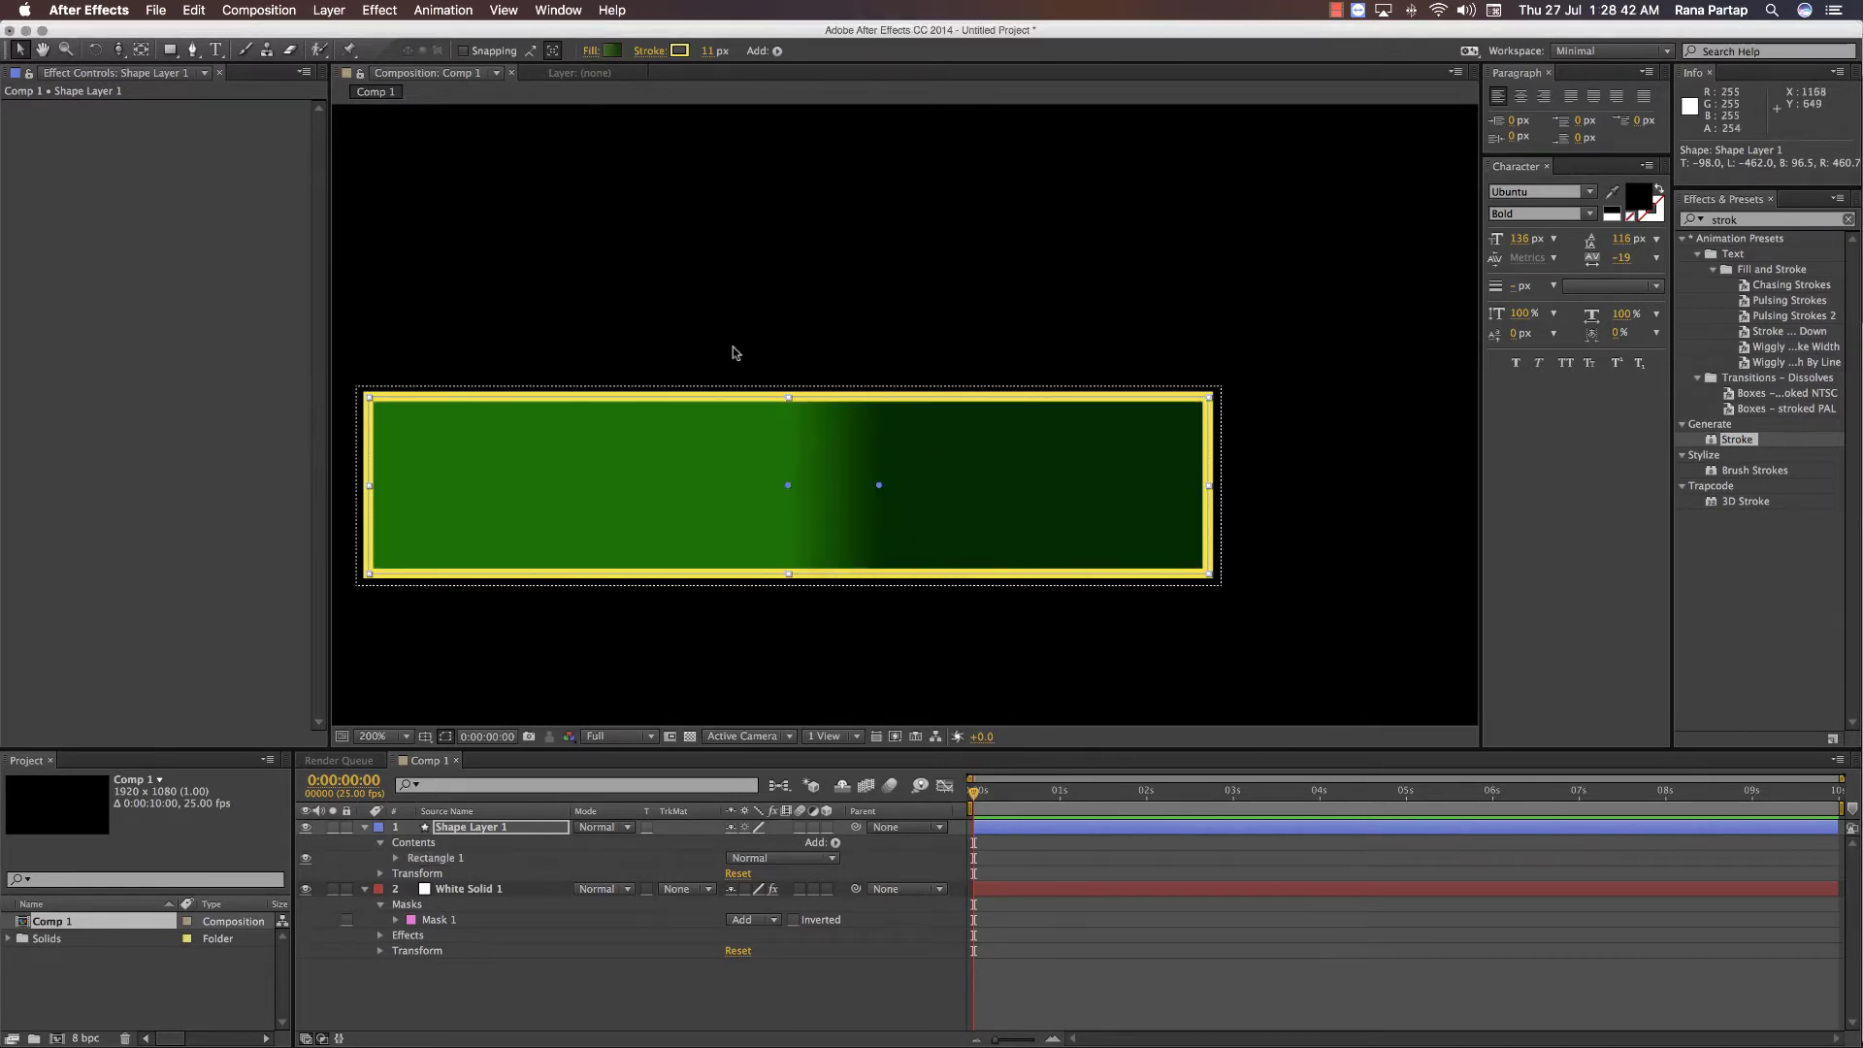
- Change the starting colour of the rectangle's gradient fill to muted purple 7D356D
click(611, 52)
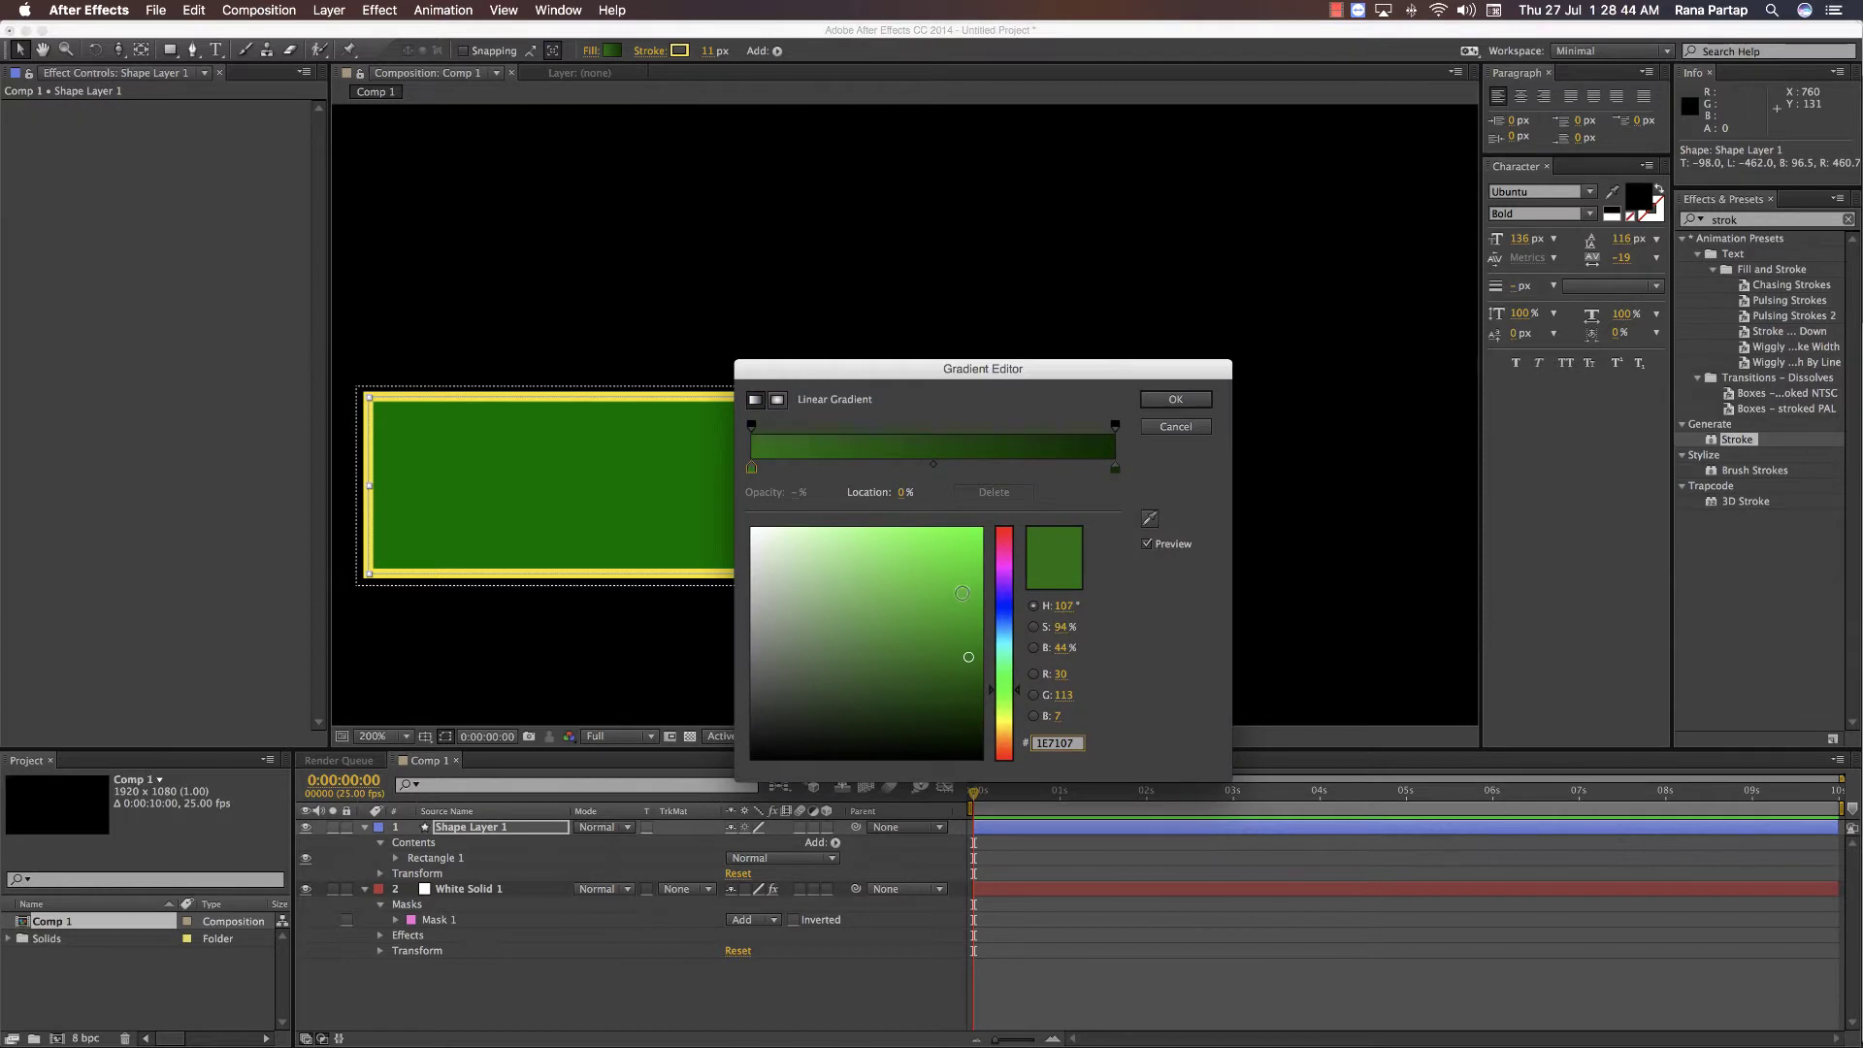
drag(1002, 591, 1006, 563)
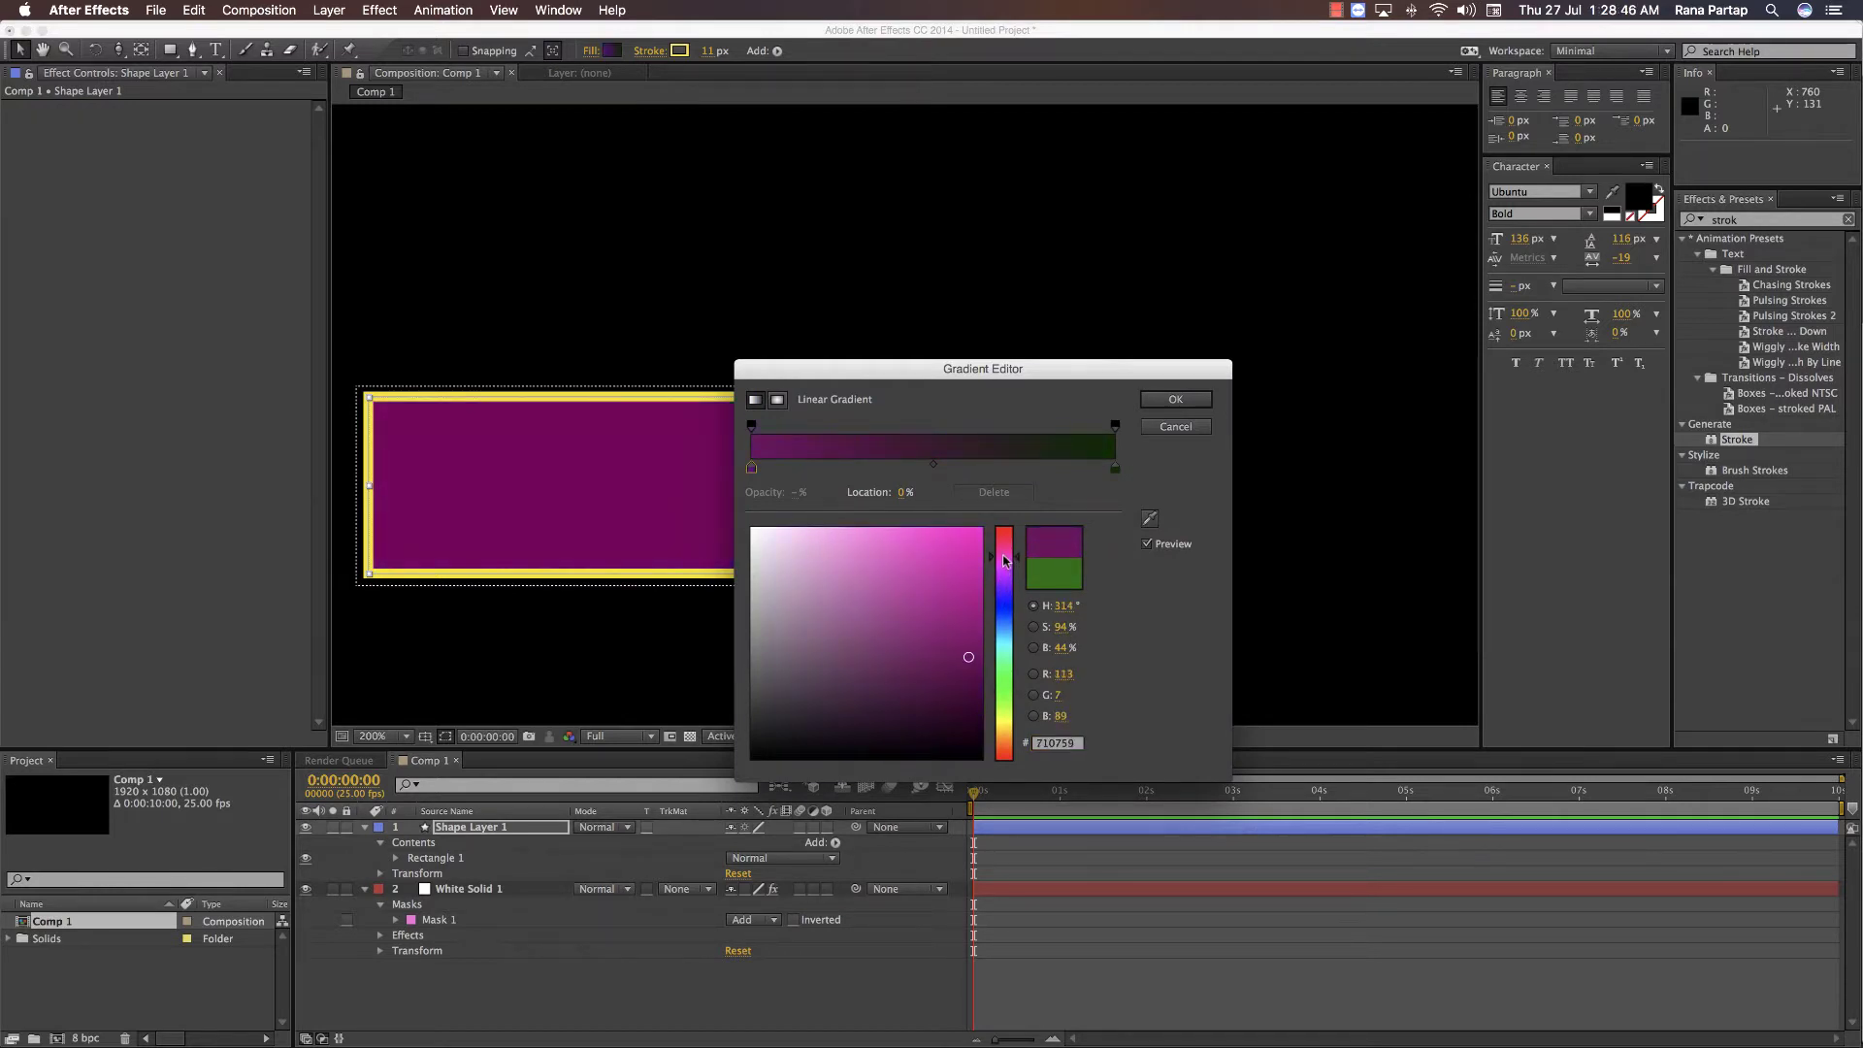
click(881, 647)
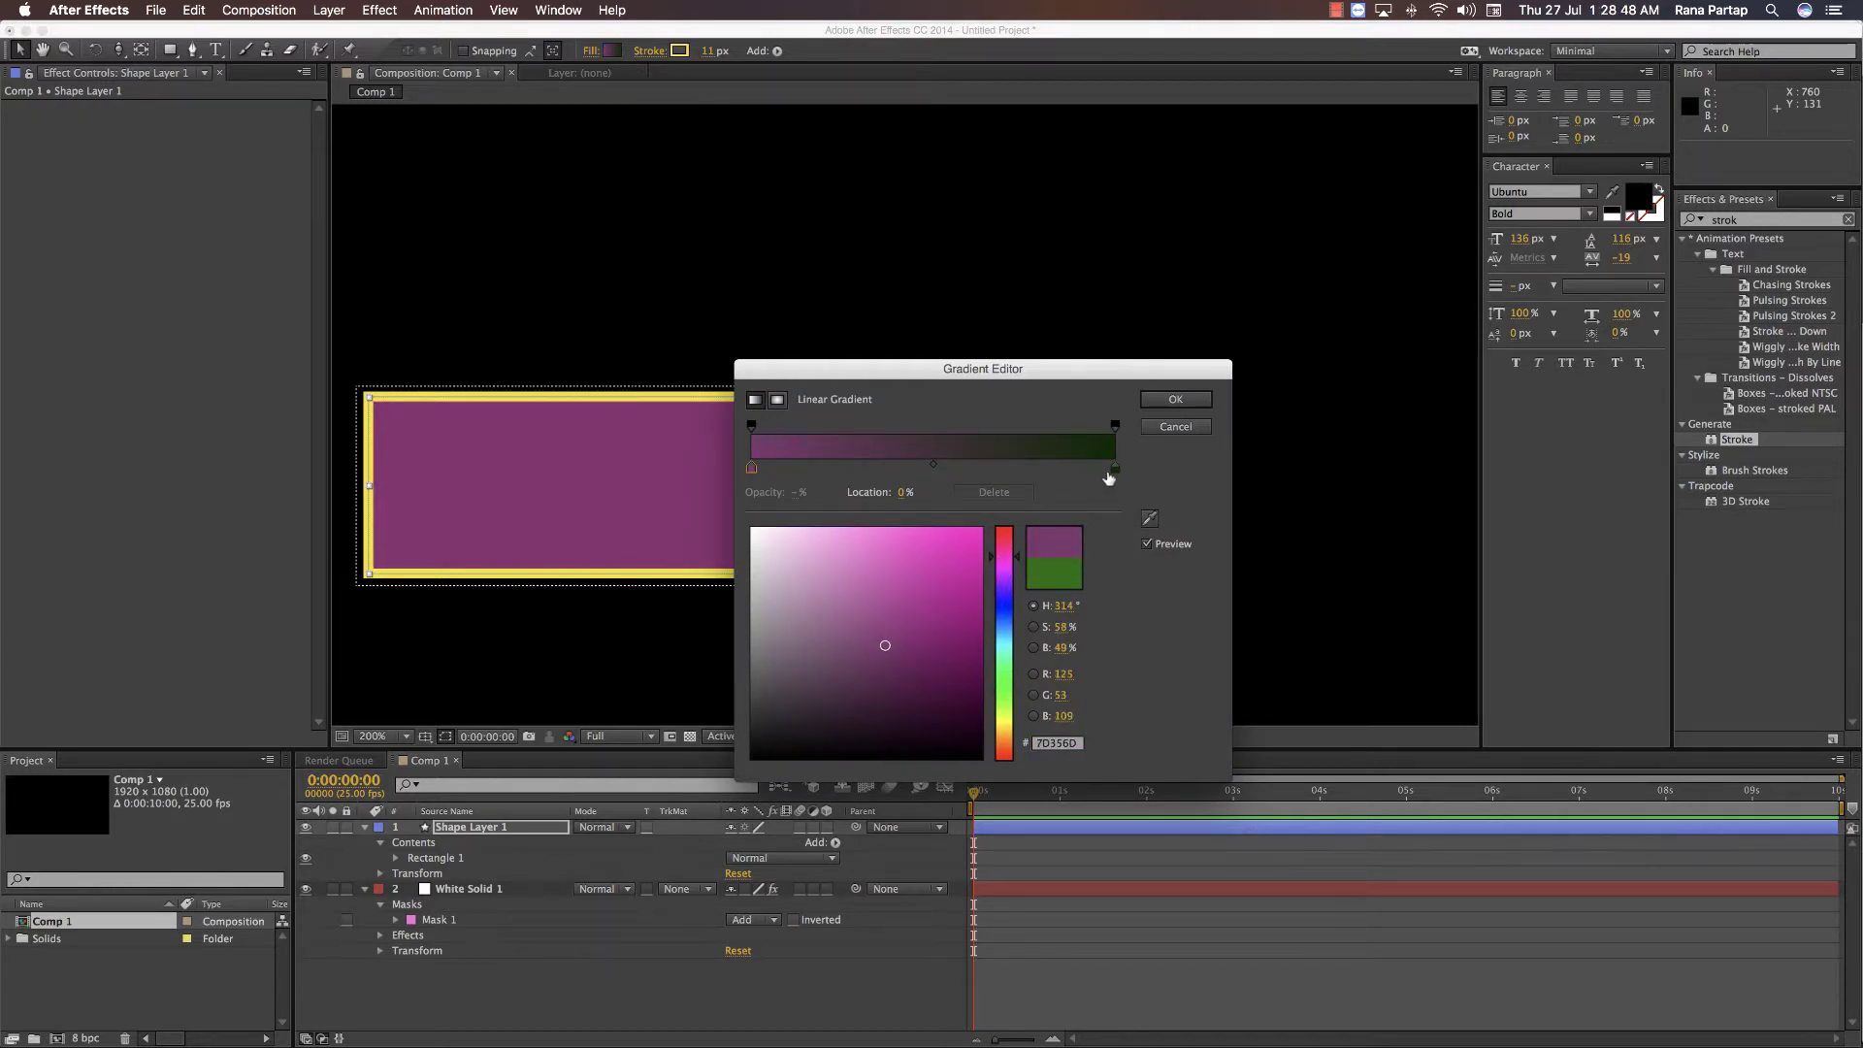
- Replace the gradient's dark green end stop with a bright magenta one at about 99.1% and accept the gradient
click(1113, 470)
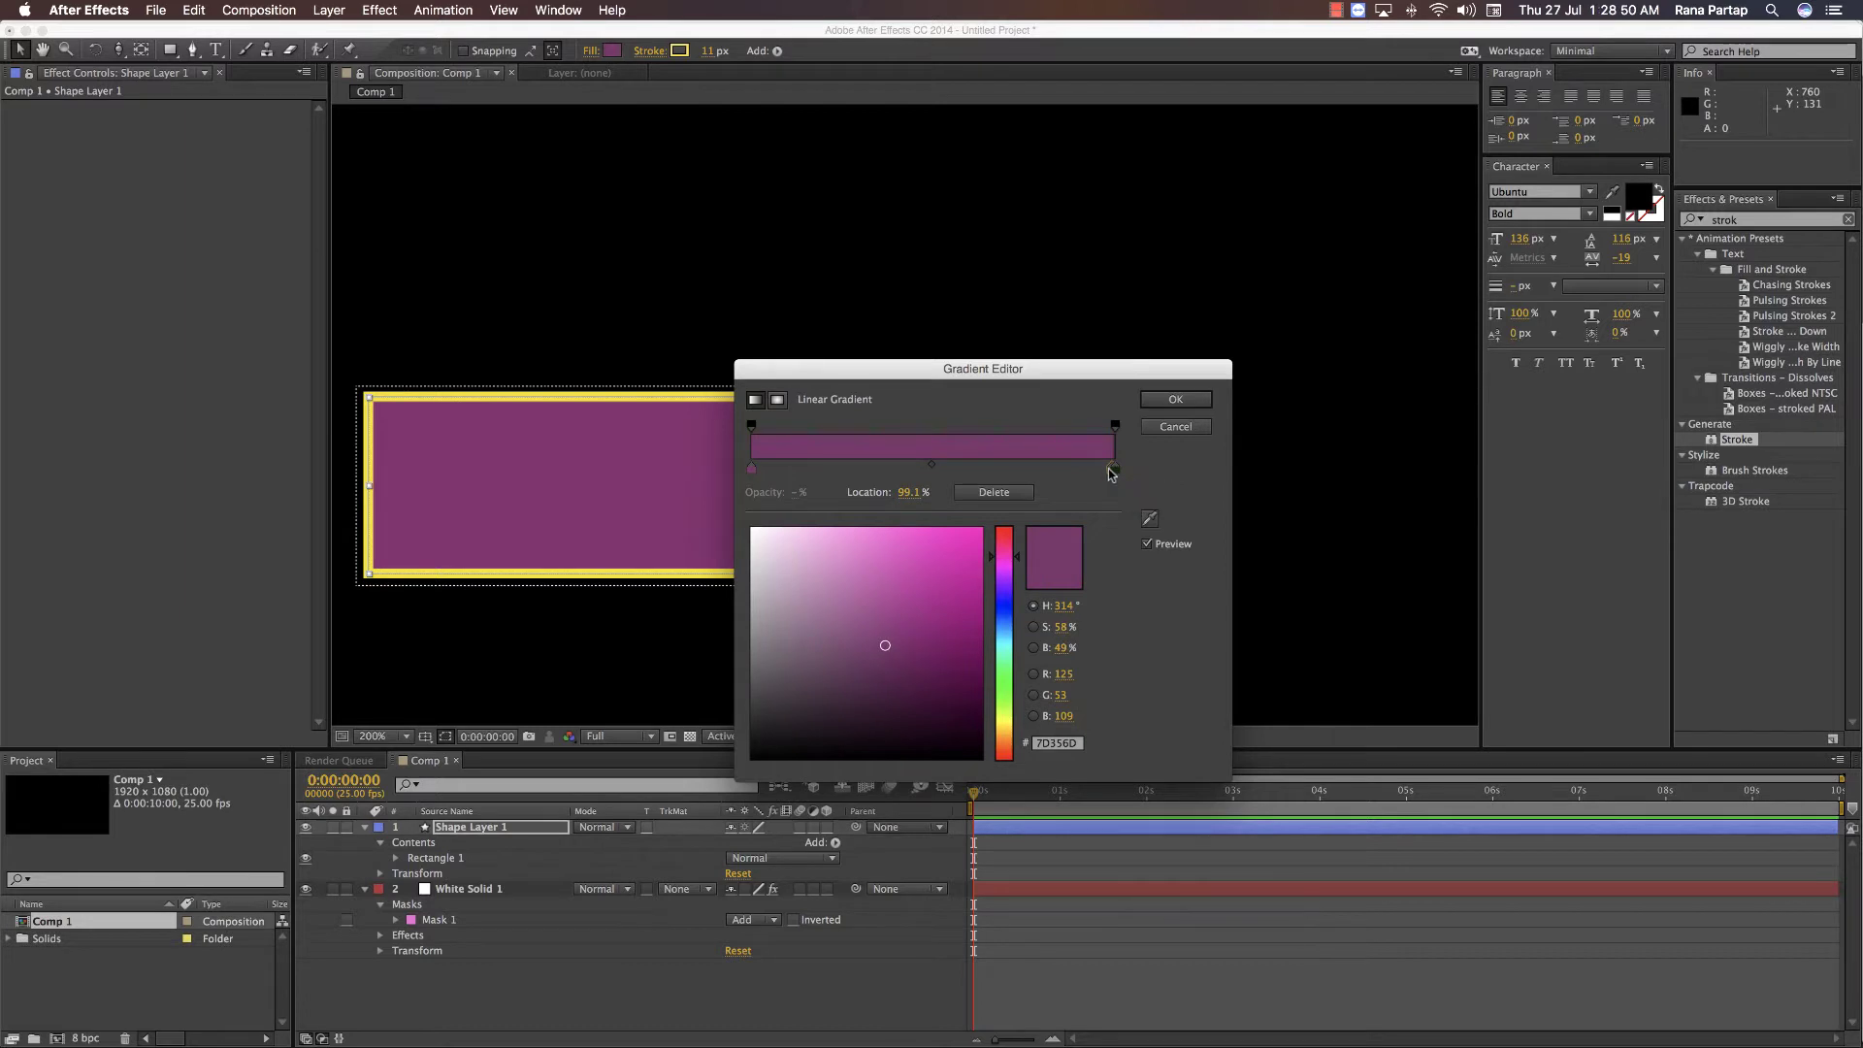
drag(1112, 471, 1094, 512)
click(1112, 471)
click(910, 591)
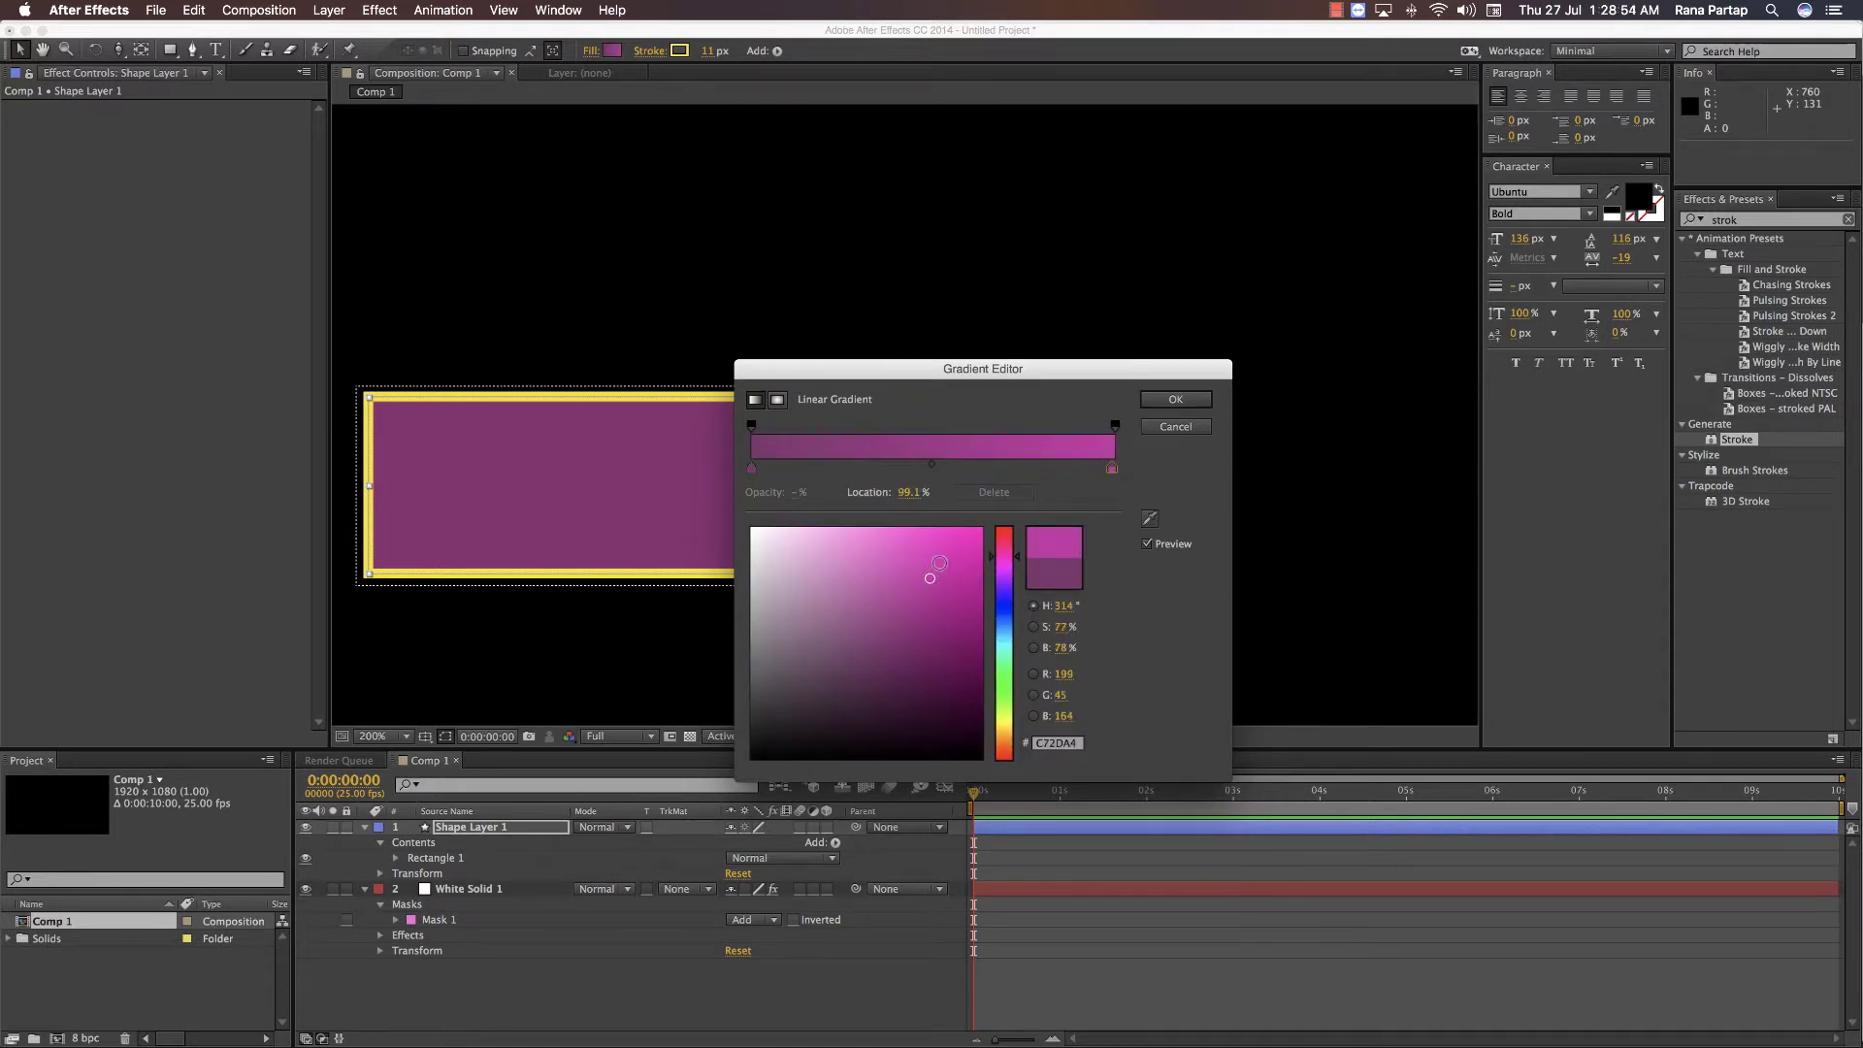
click(1155, 402)
key(comma)
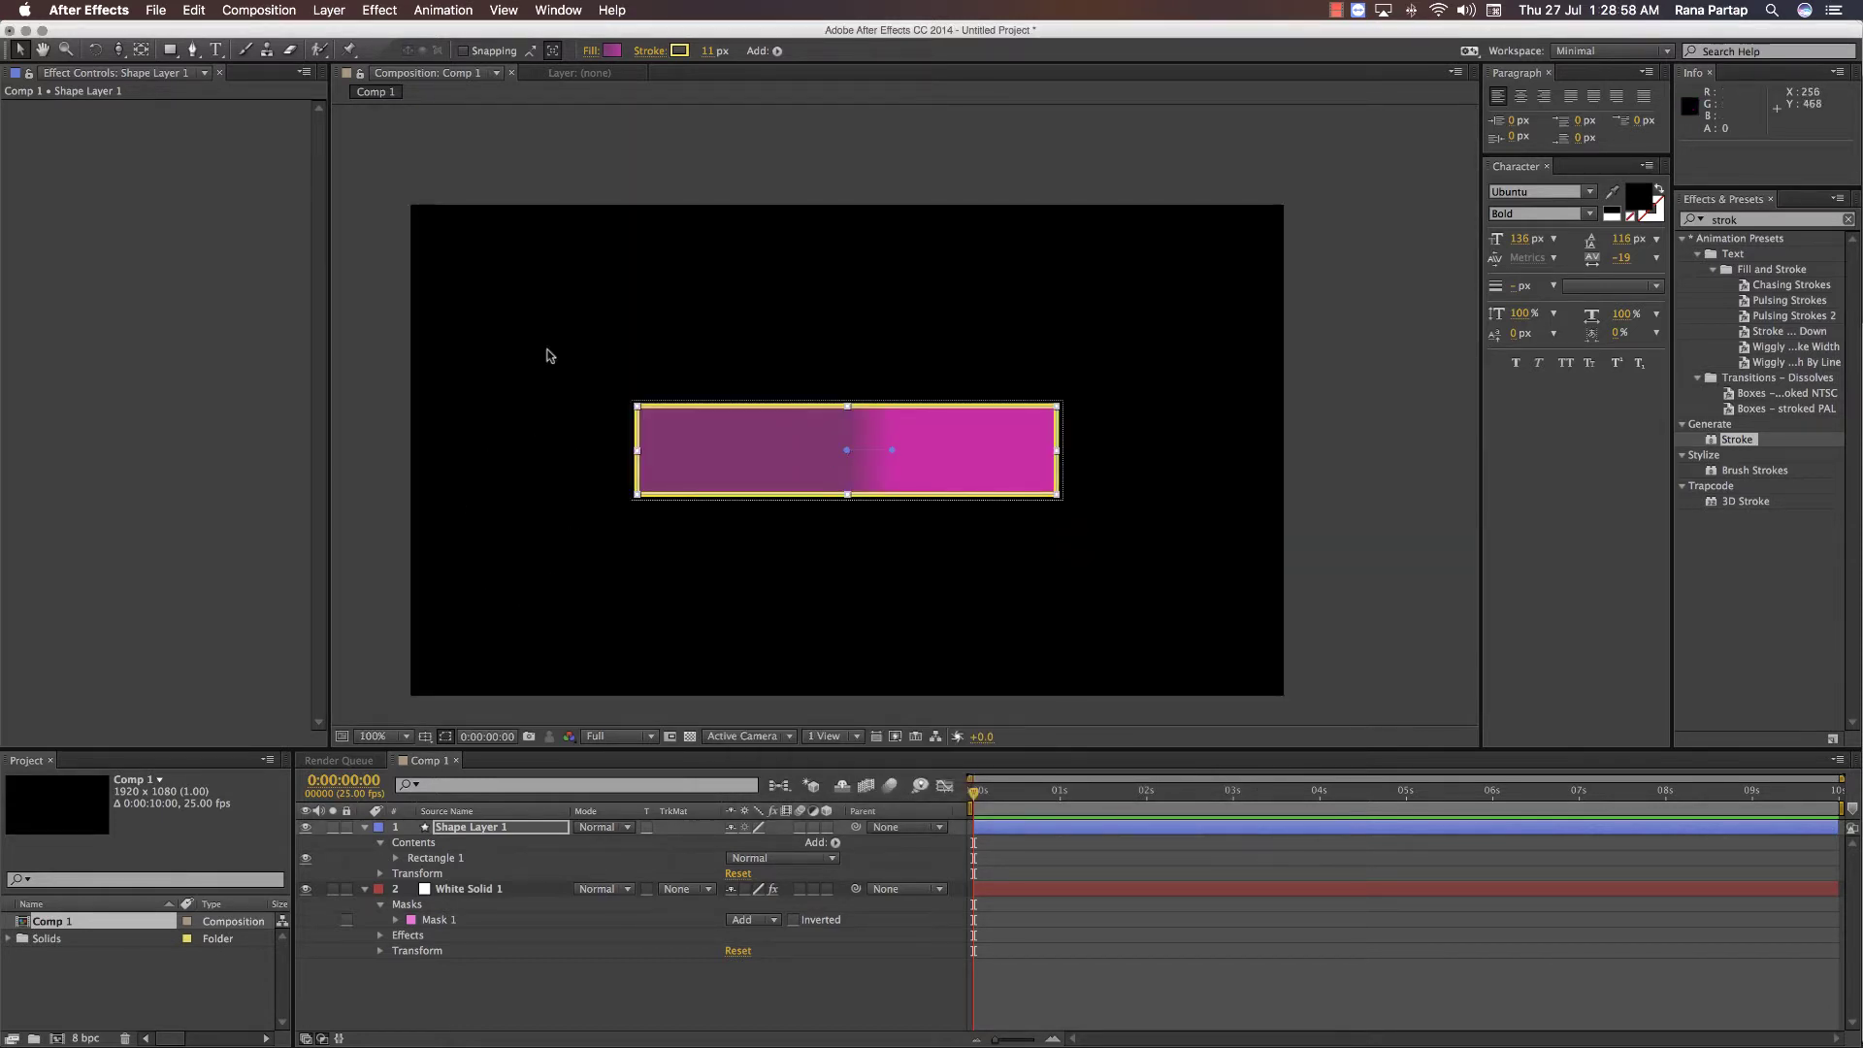
- Change the rectangle's fill to a radial gradient with its midpoint at about 39%, and stretch the gradient's end point to about 631.4, 0
click(613, 52)
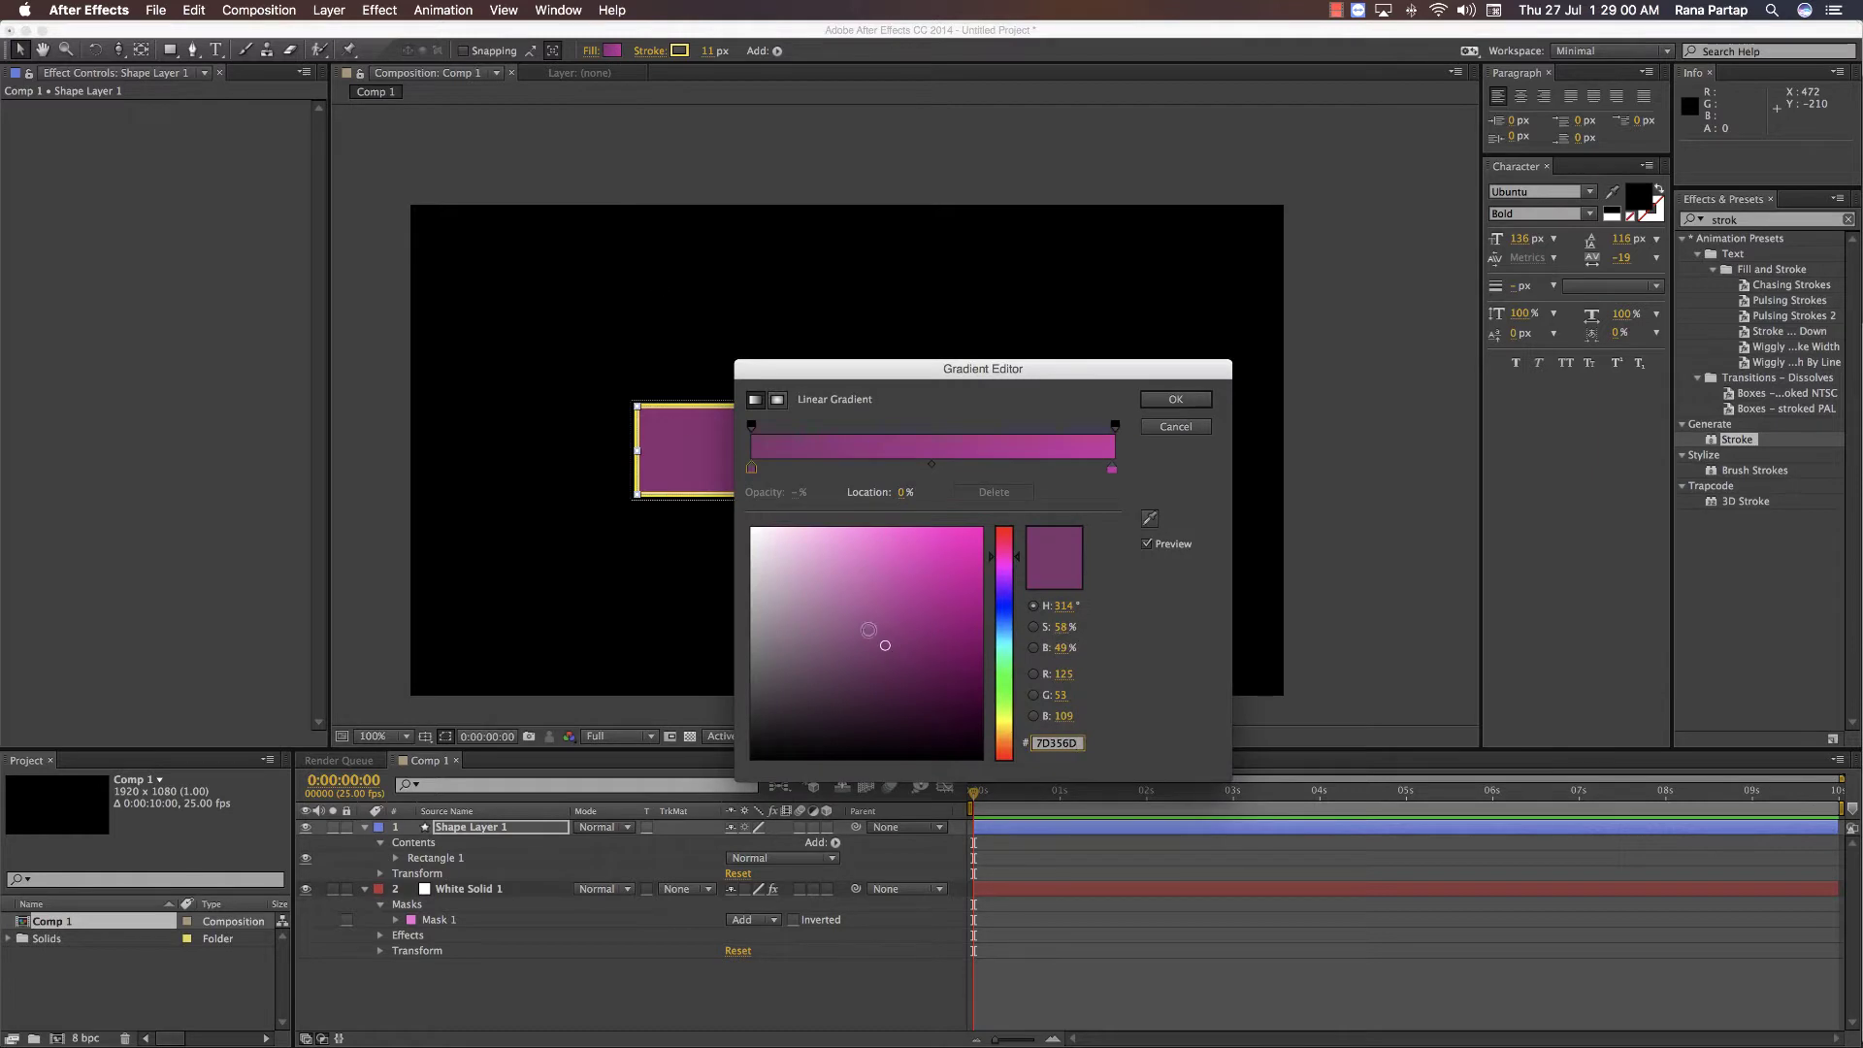
click(870, 459)
mouse_move(928, 468)
mouse_down()
mouse_move(871, 466)
mouse_move(892, 466)
mouse_up()
click(778, 399)
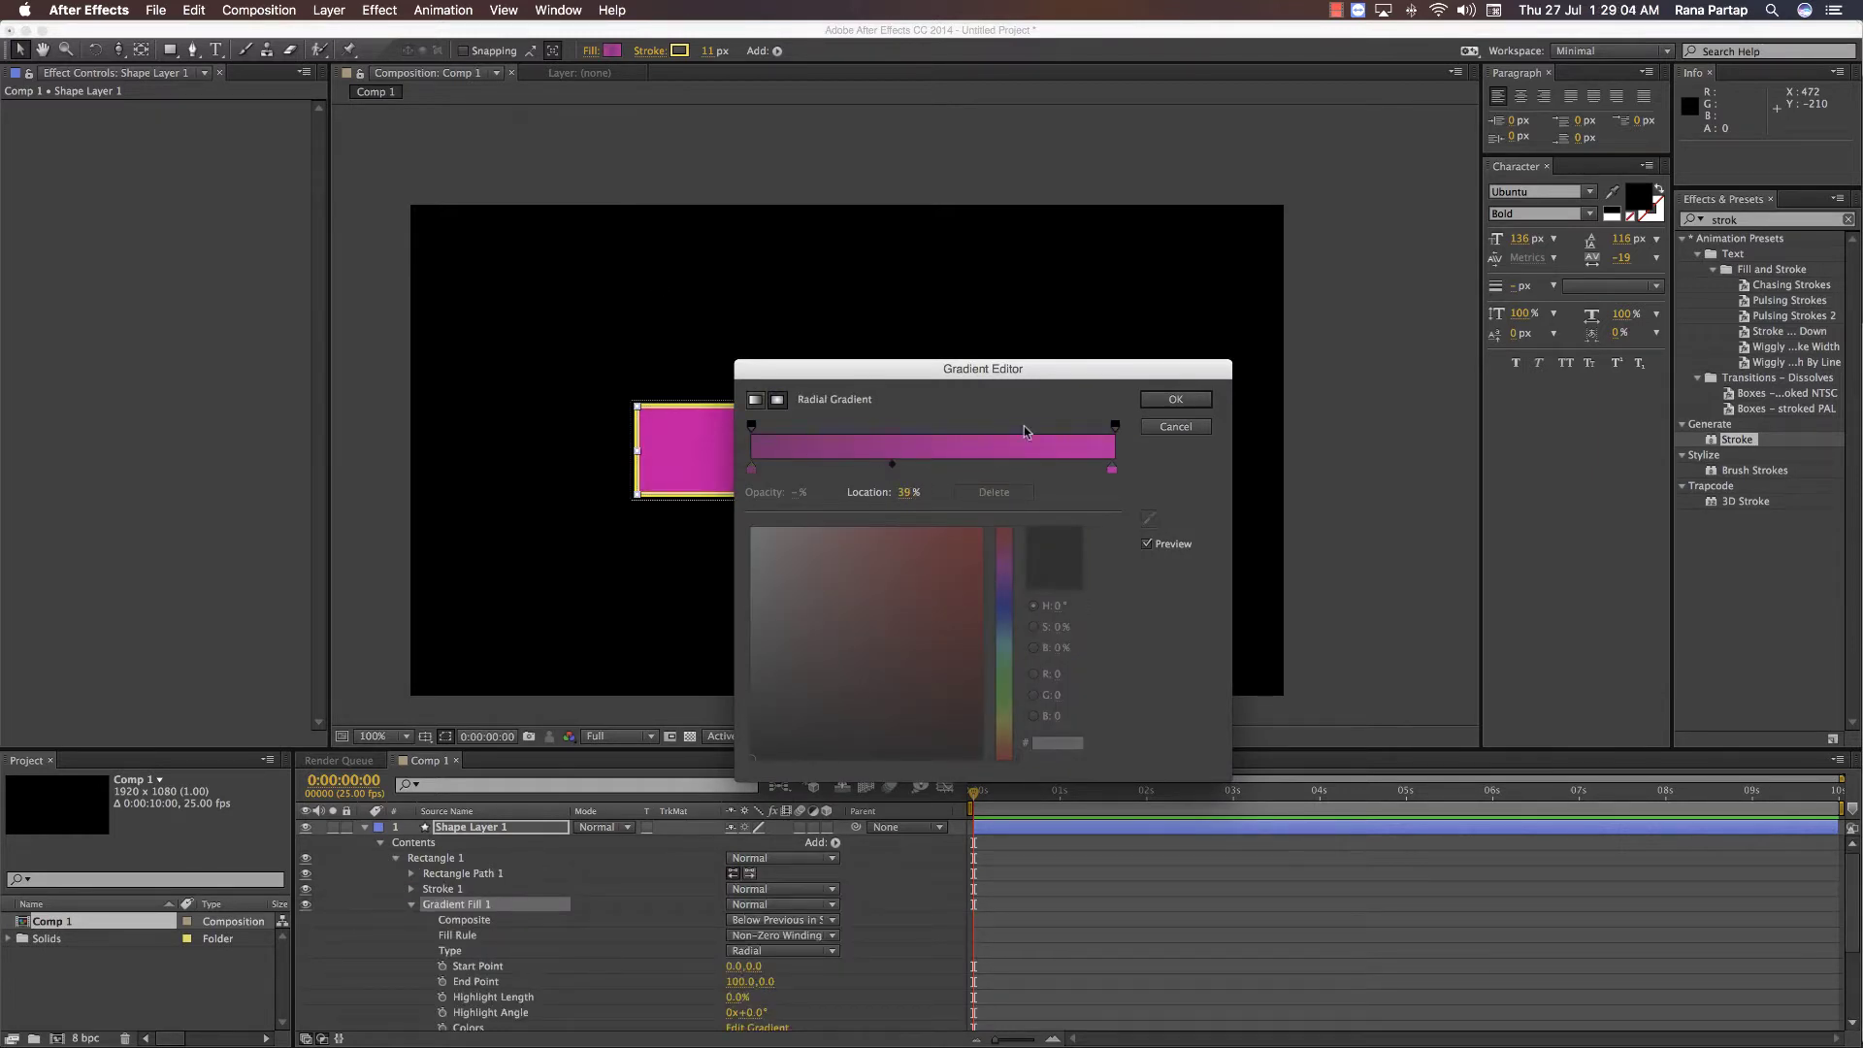
click(1176, 400)
drag(891, 448, 1112, 452)
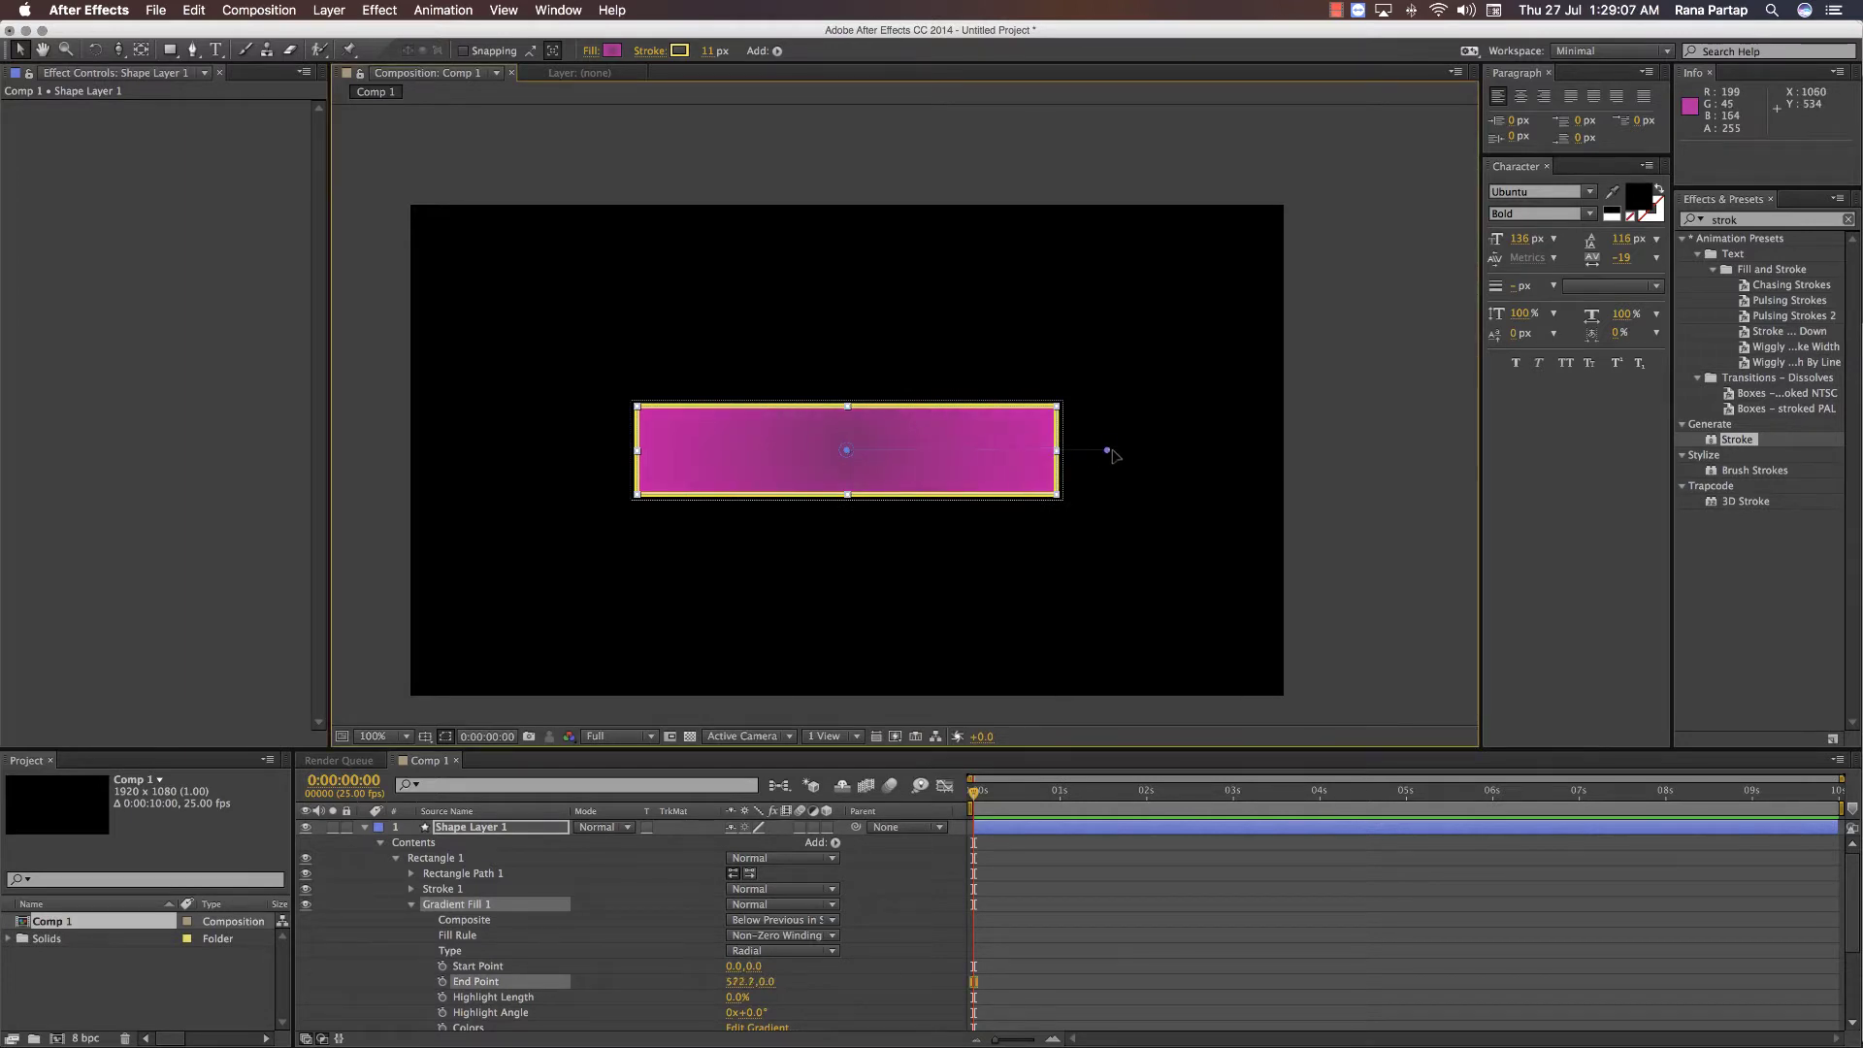
- Reorder the radial gradient's colour stops so magenta is at the start and muted purple 7D356D is at 100%, and accept the gradient
click(613, 51)
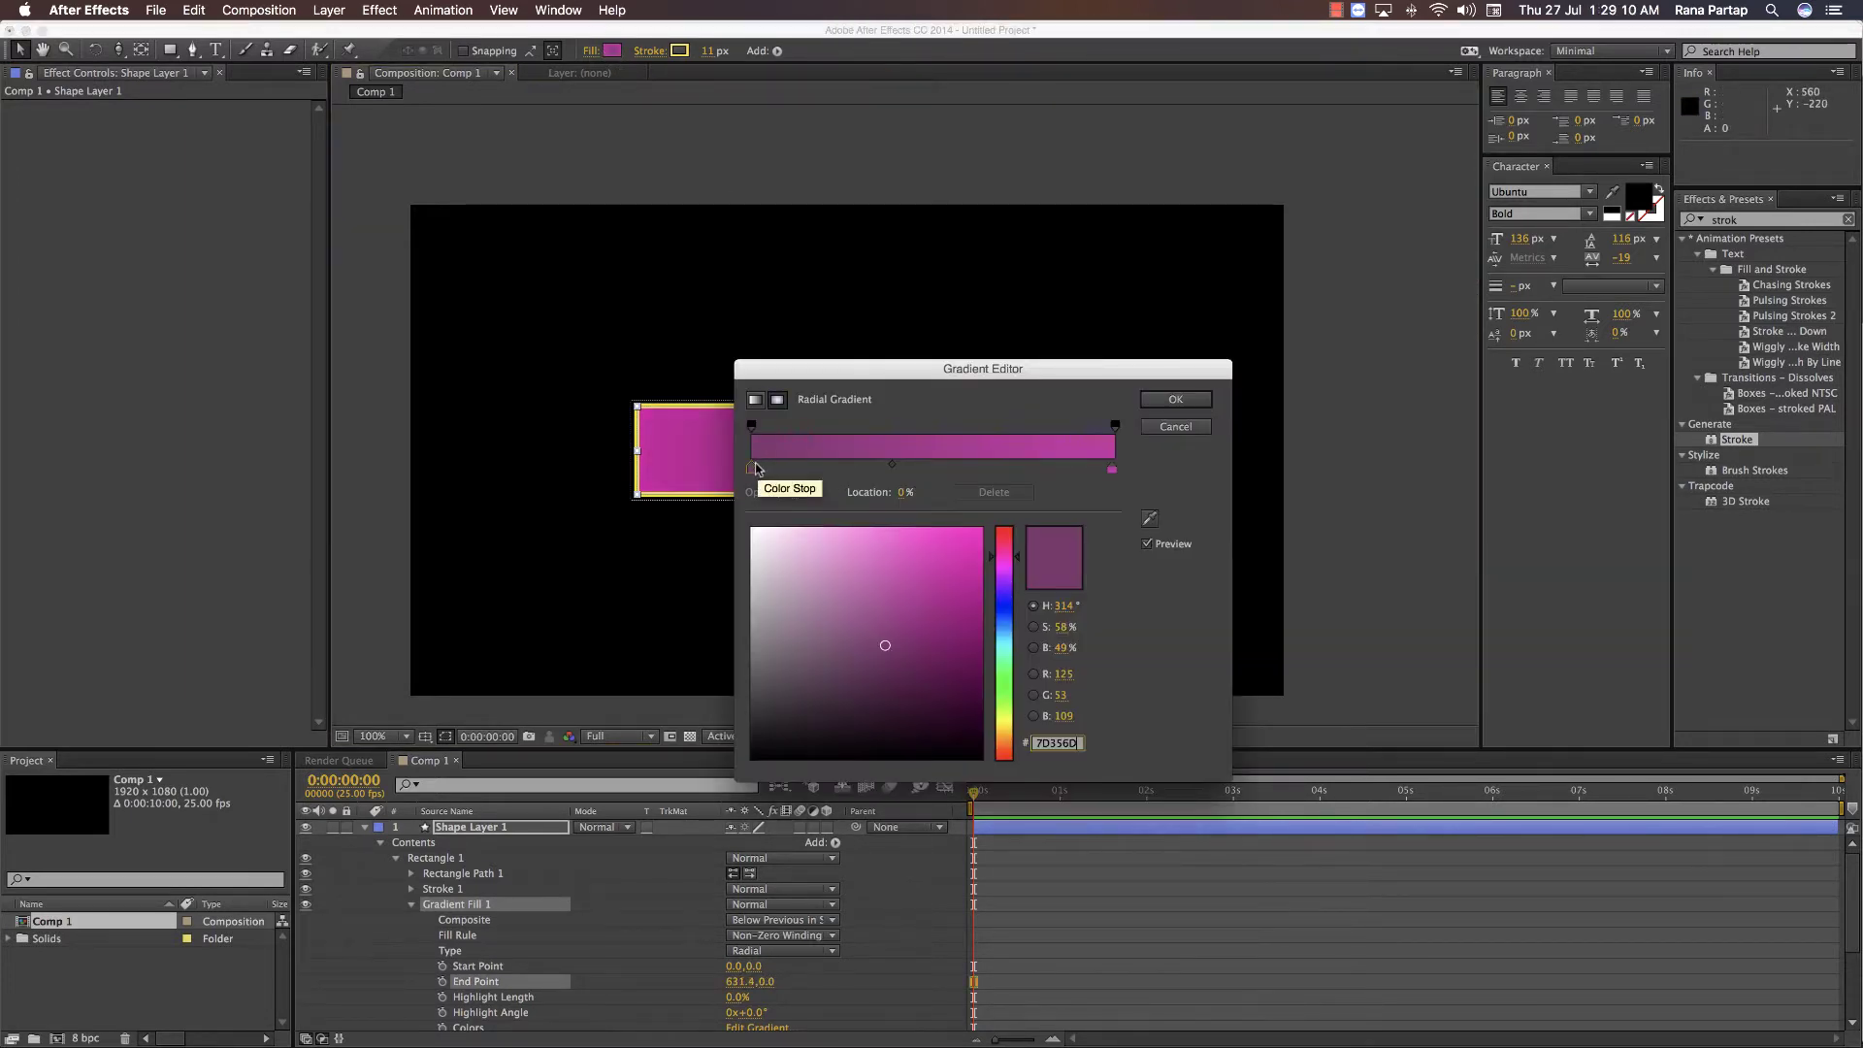
mouse_move(751, 468)
mouse_down()
mouse_move(1007, 470)
mouse_move(751, 470)
mouse_up()
click(1005, 469)
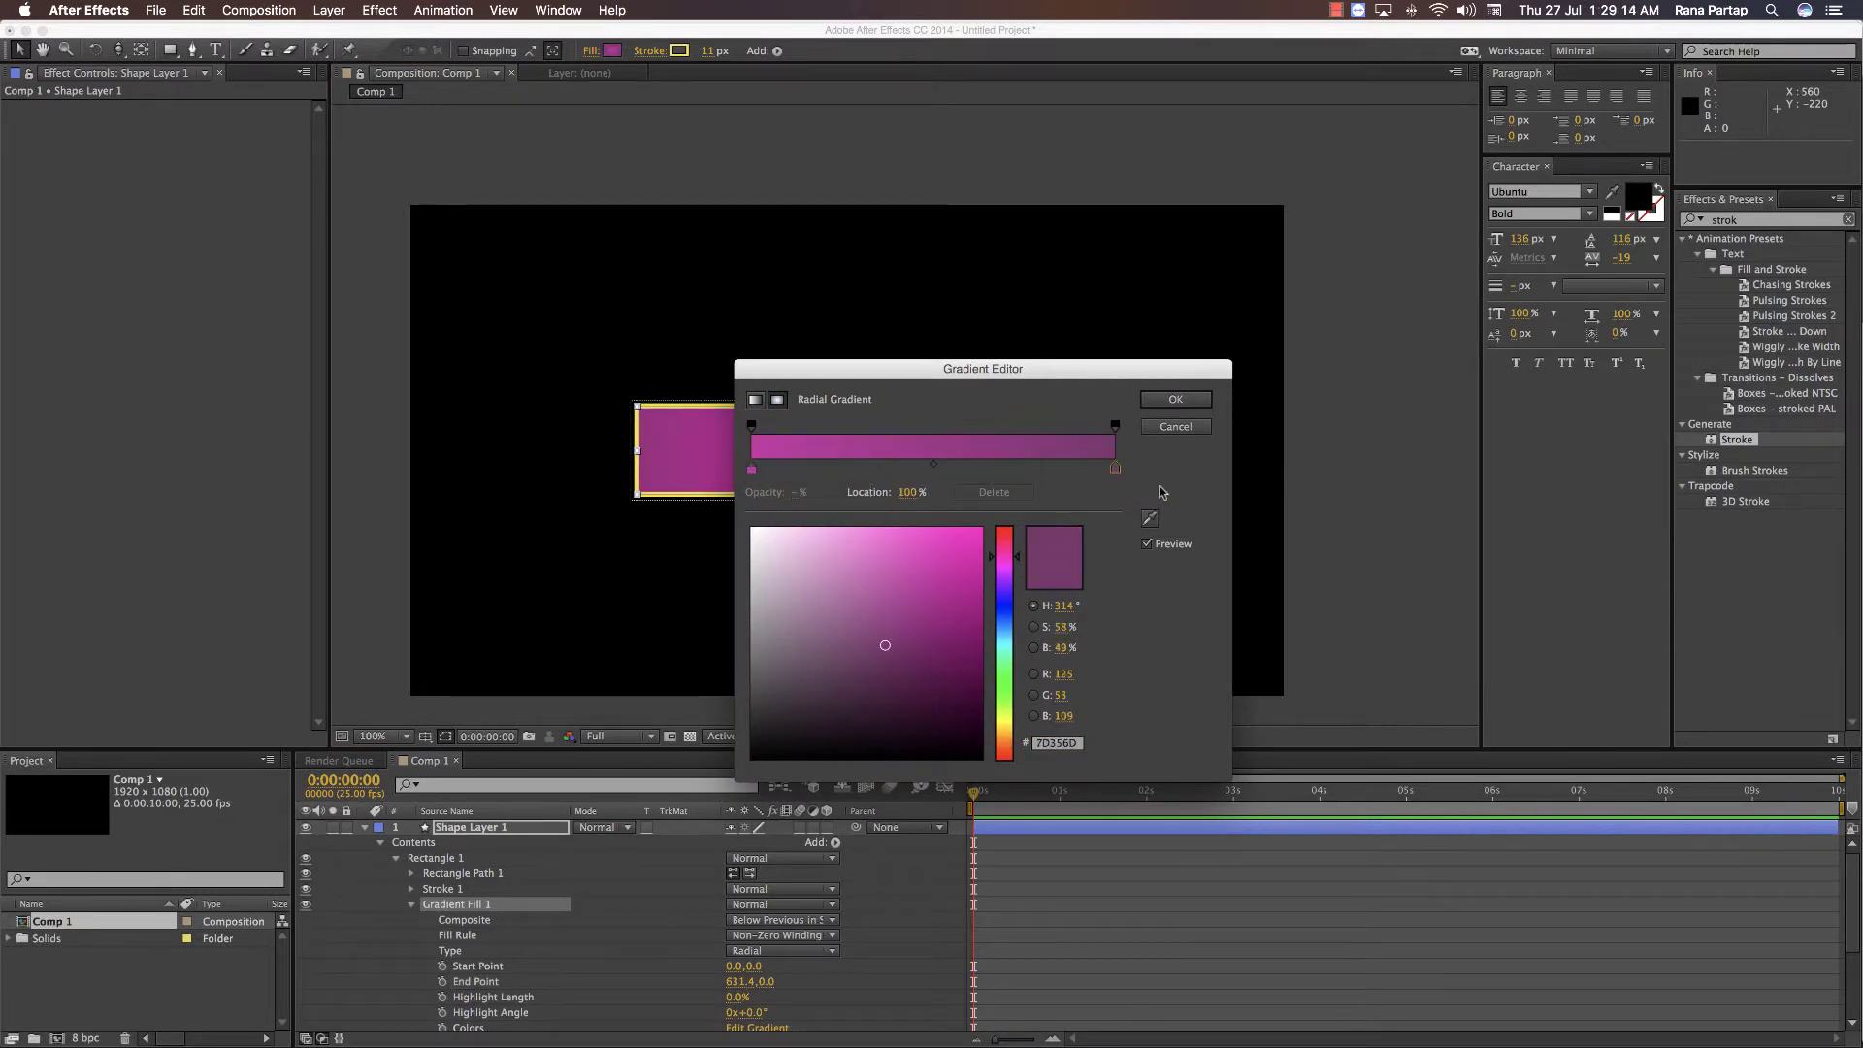
click(1176, 399)
click(407, 422)
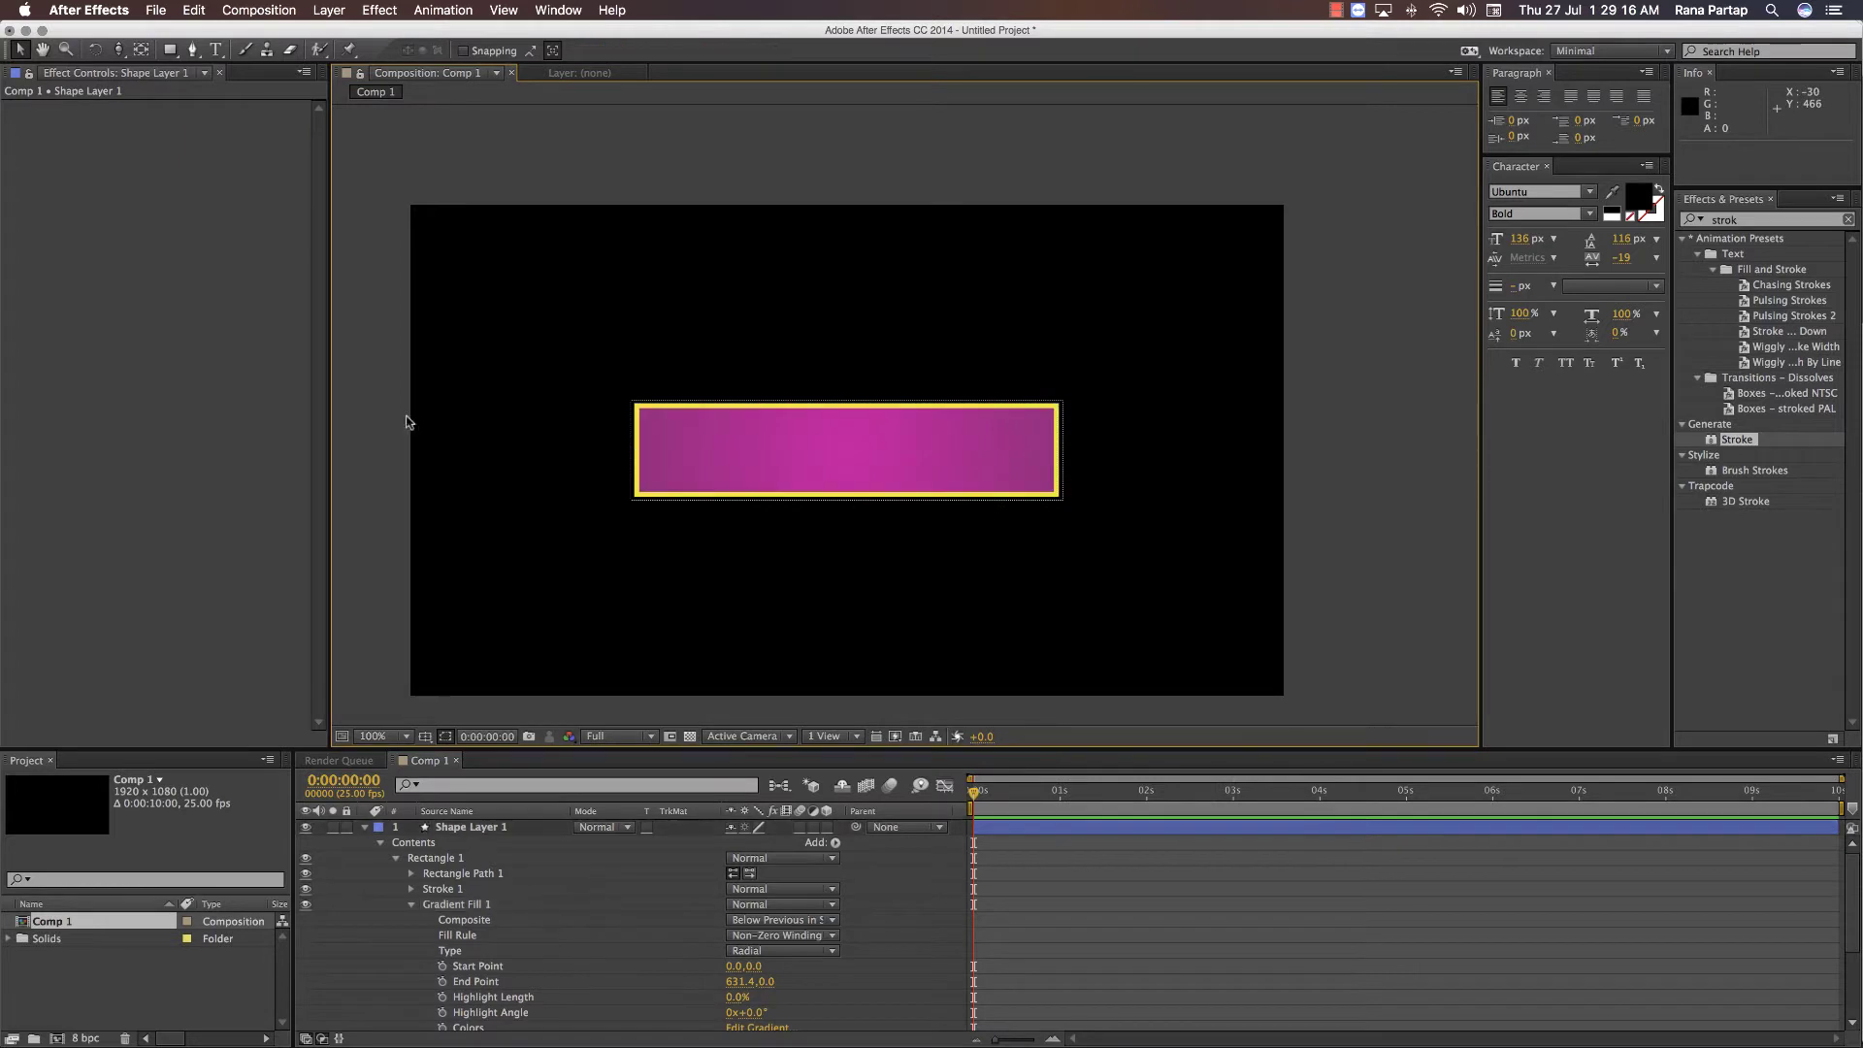
- Reduce the gradient rectangle's stroke width to 0 px and deselect the shape
key(period)
click(657, 469)
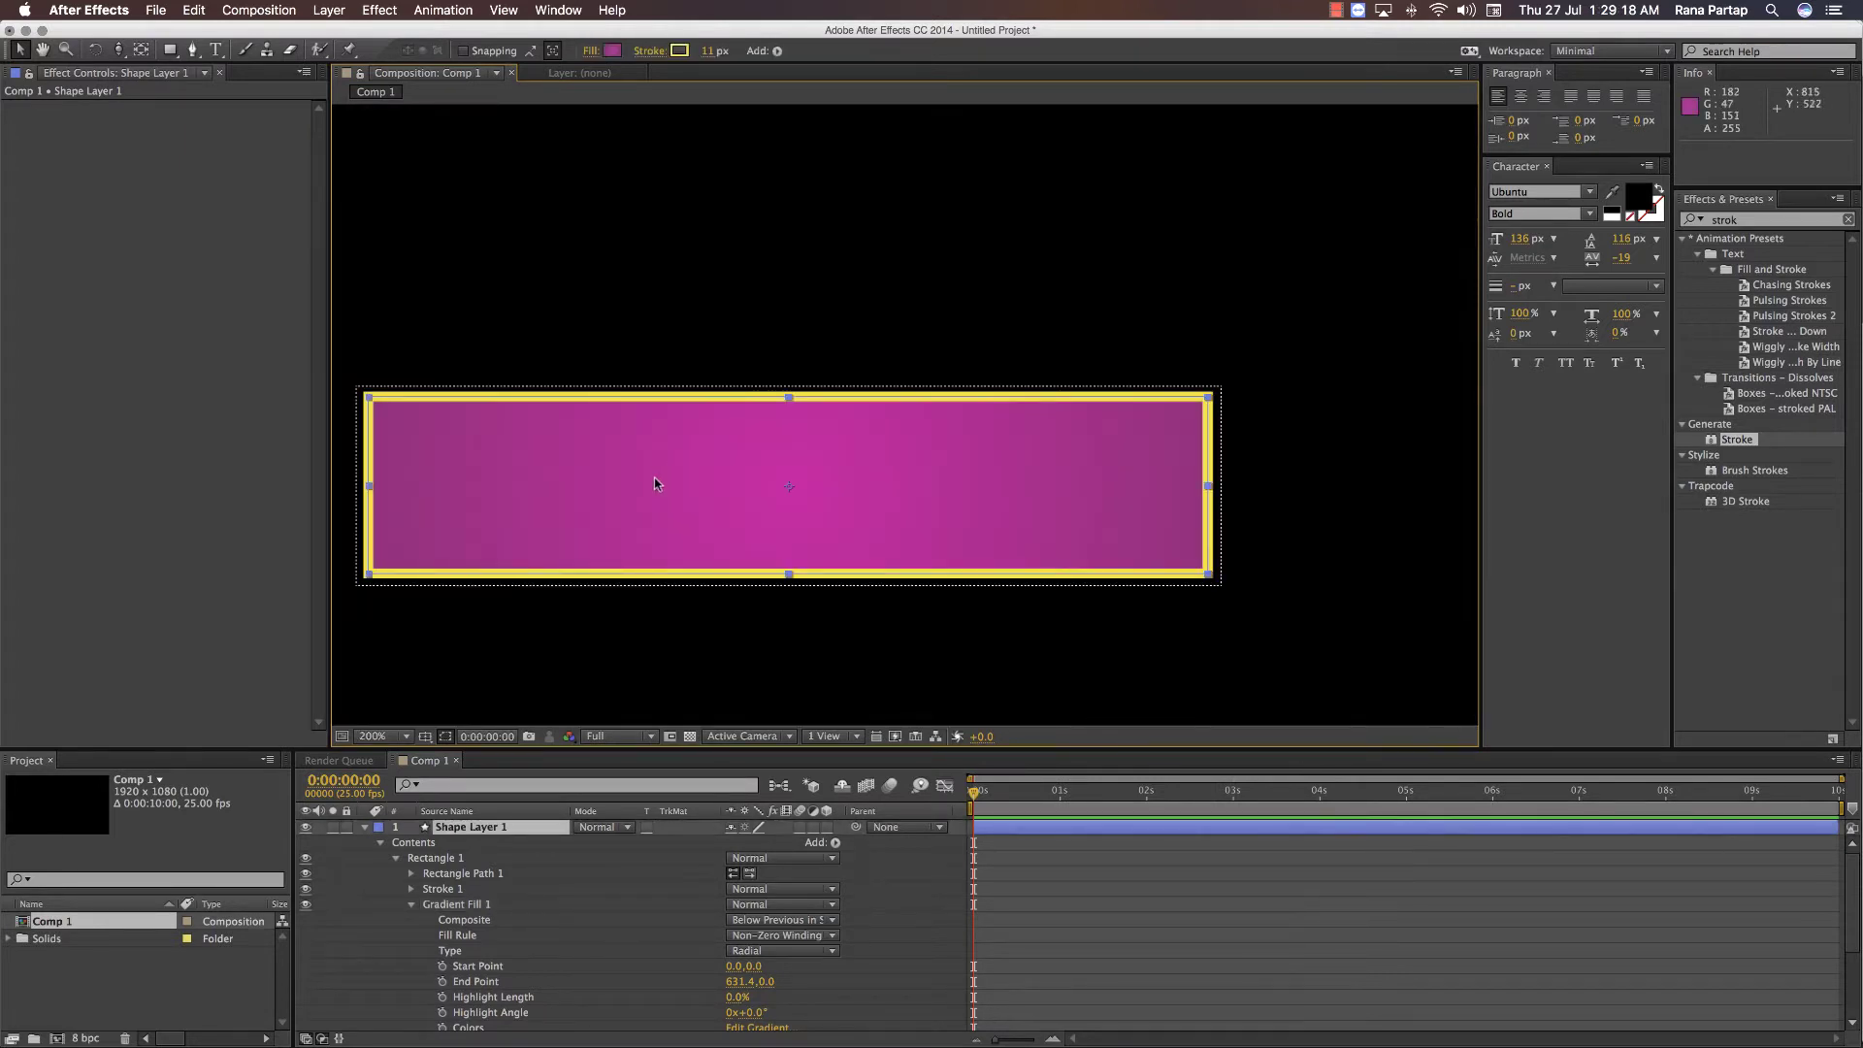
key(h)
drag(657, 479, 742, 467)
key(v)
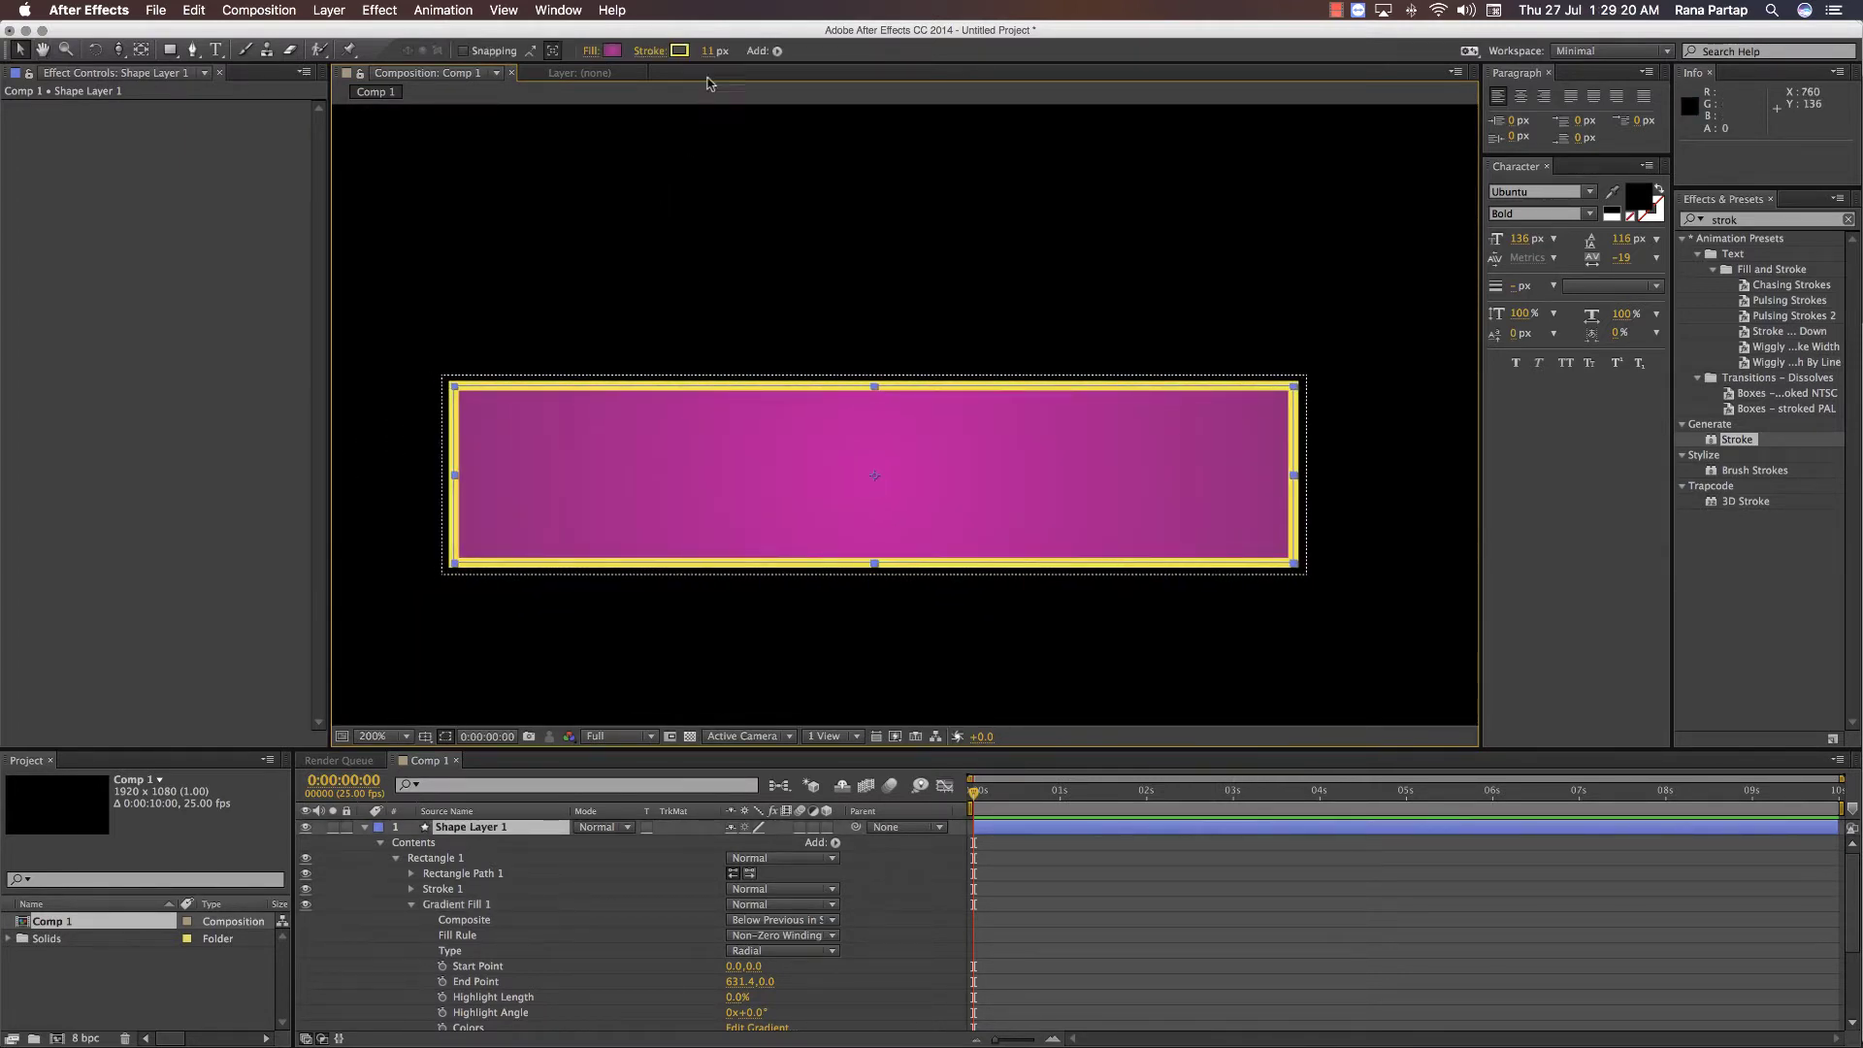
drag(710, 51, 660, 70)
click(603, 254)
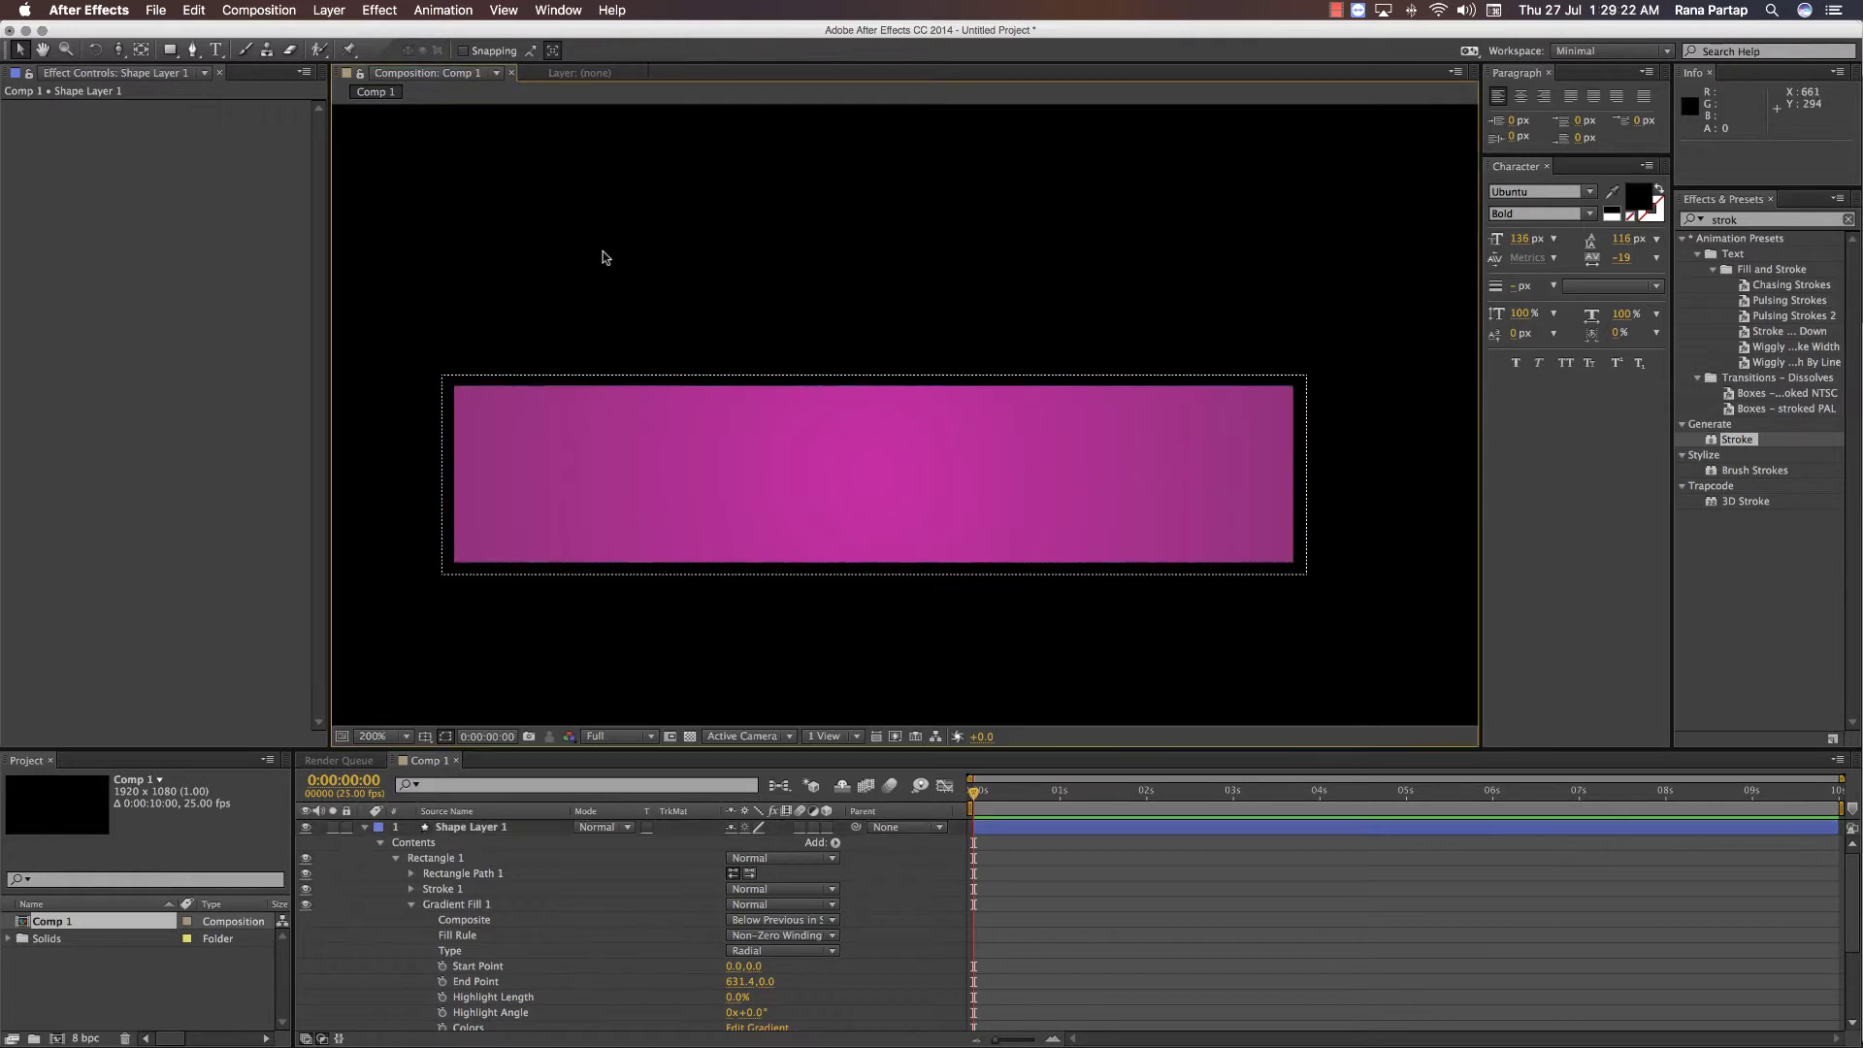
- Create a white 1920 x 1080 px solid layer above the rectangle shape
key(comma)
key(period)
key(h)
drag(611, 292, 689, 272)
key(v)
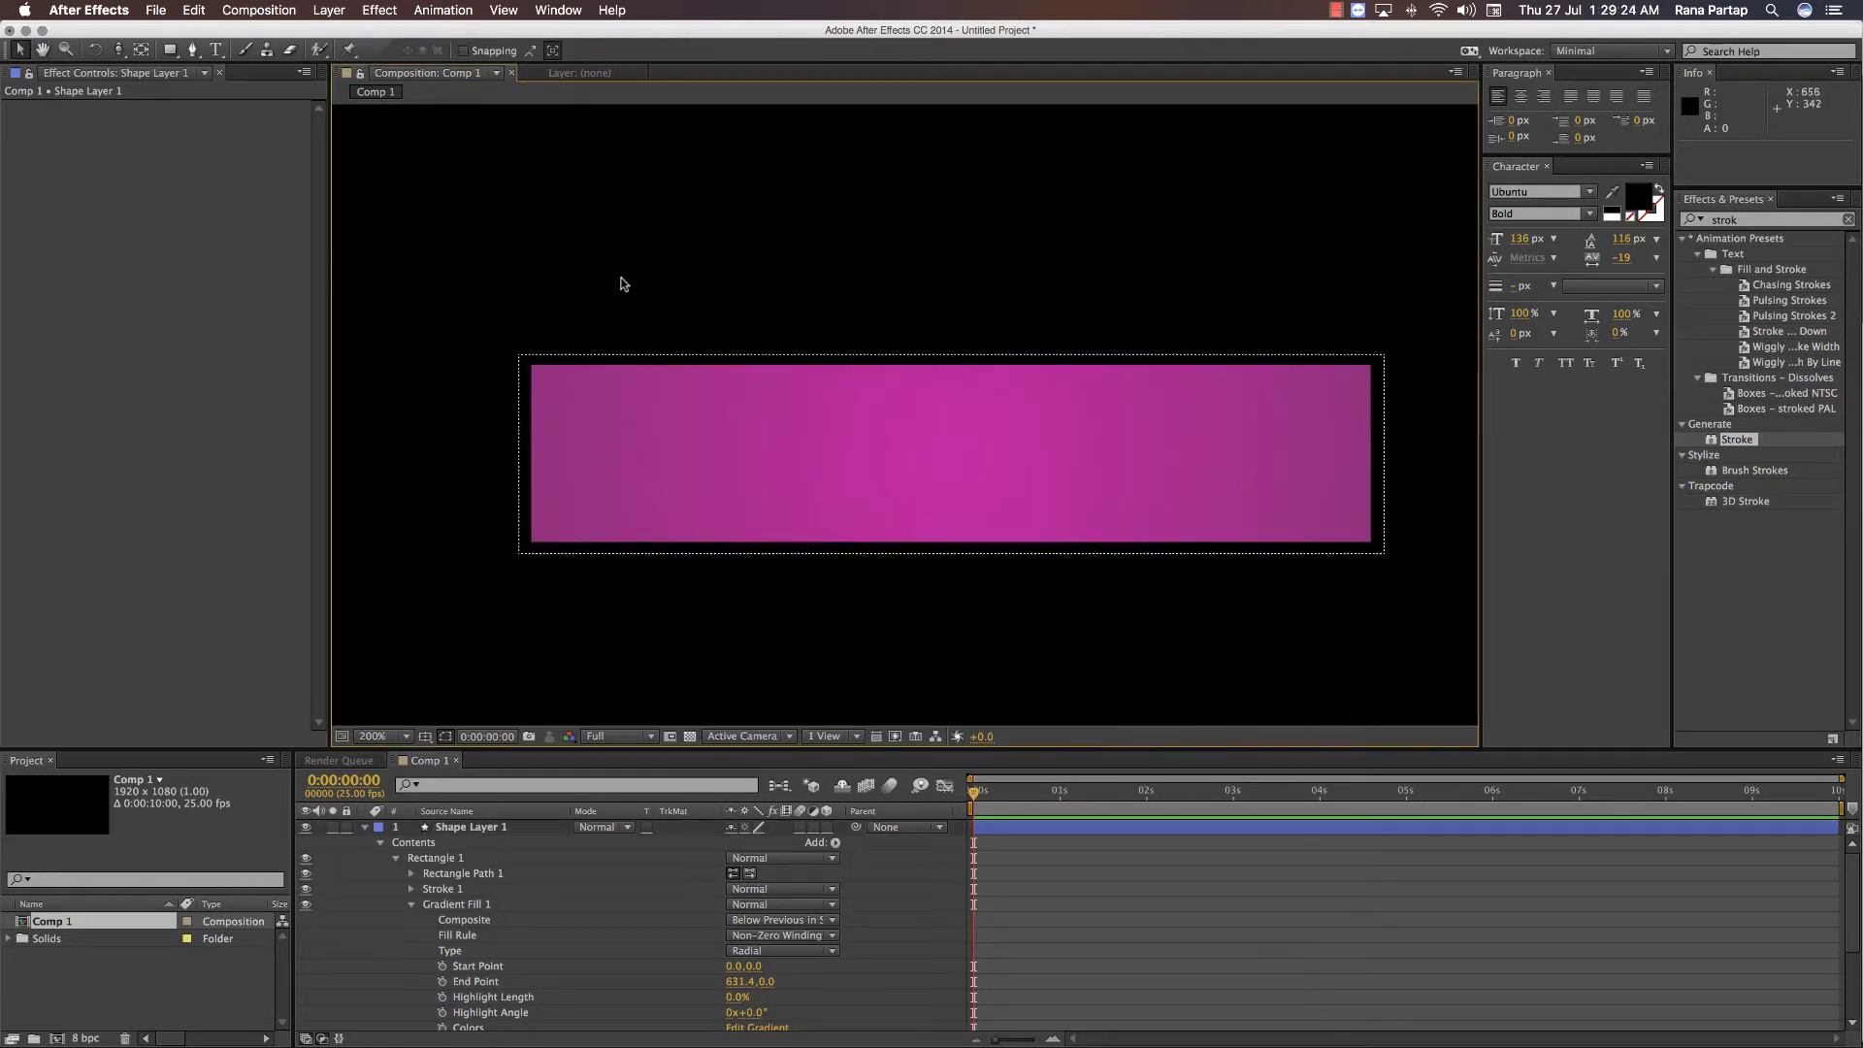
click(329, 10)
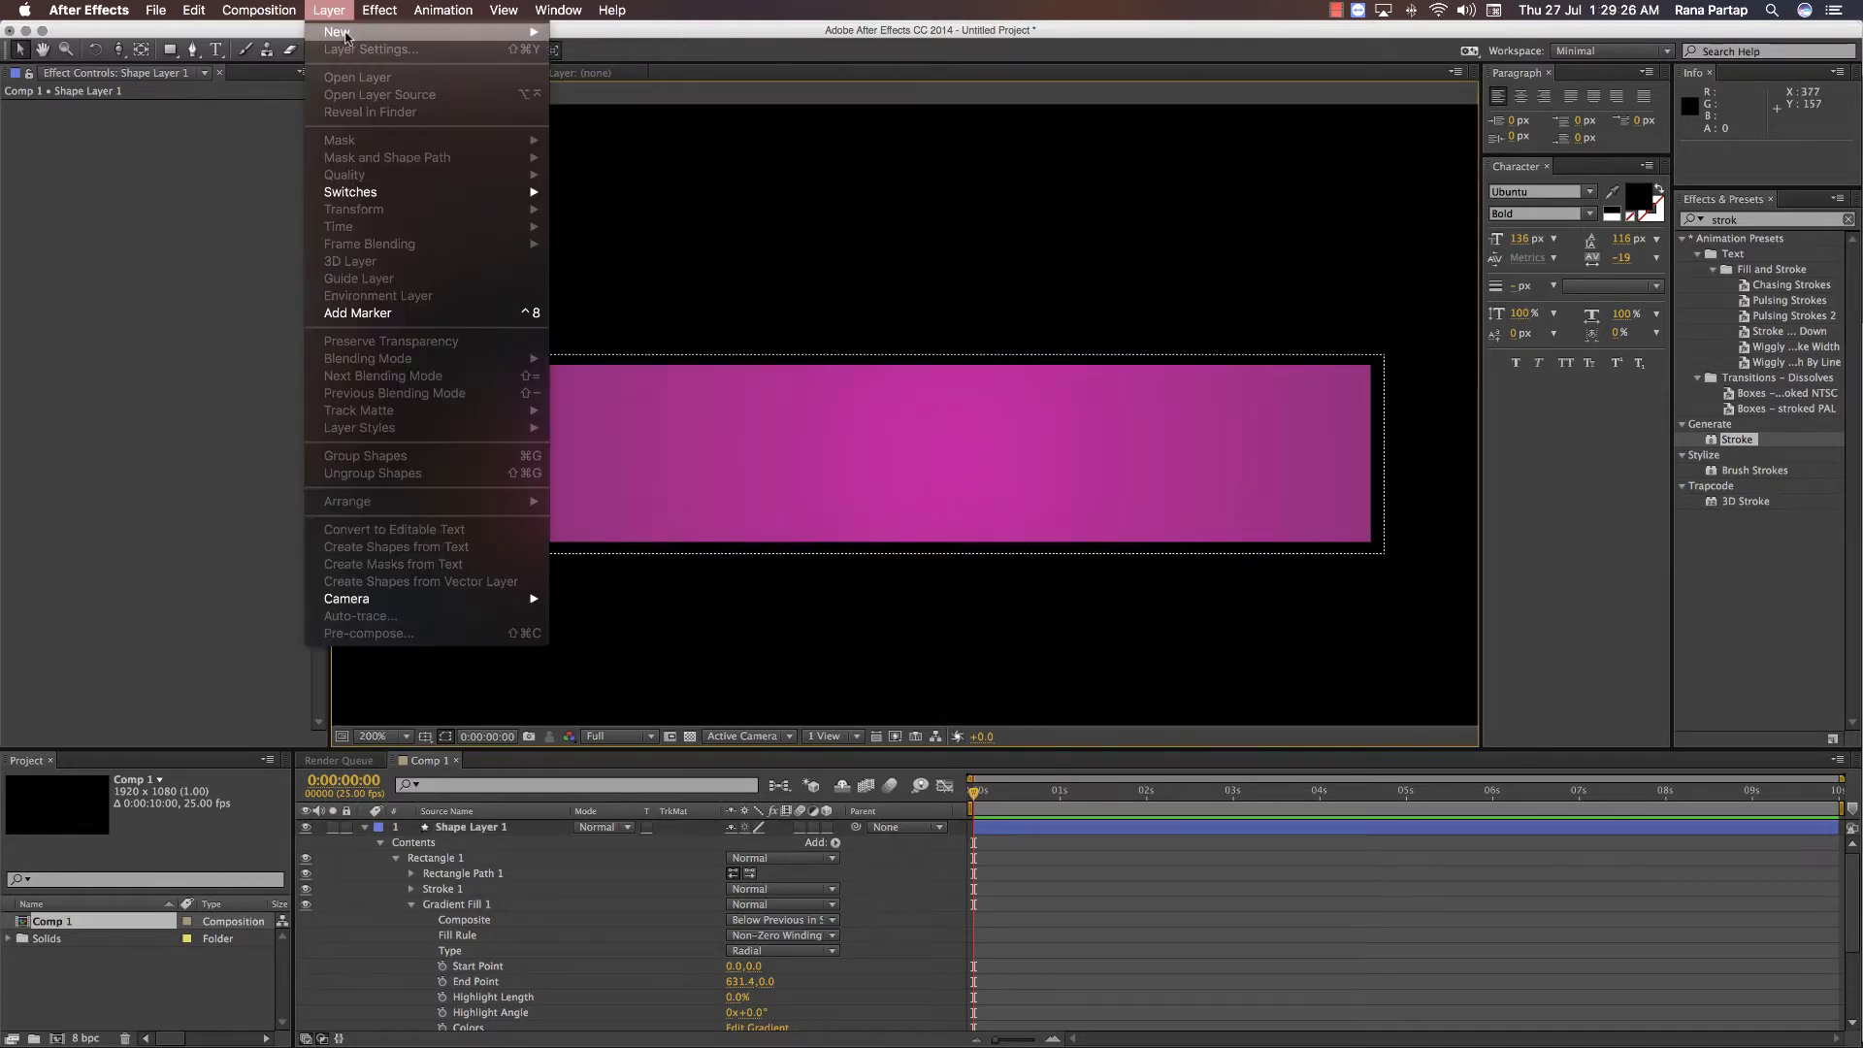
mouse_move(345, 37)
click(622, 62)
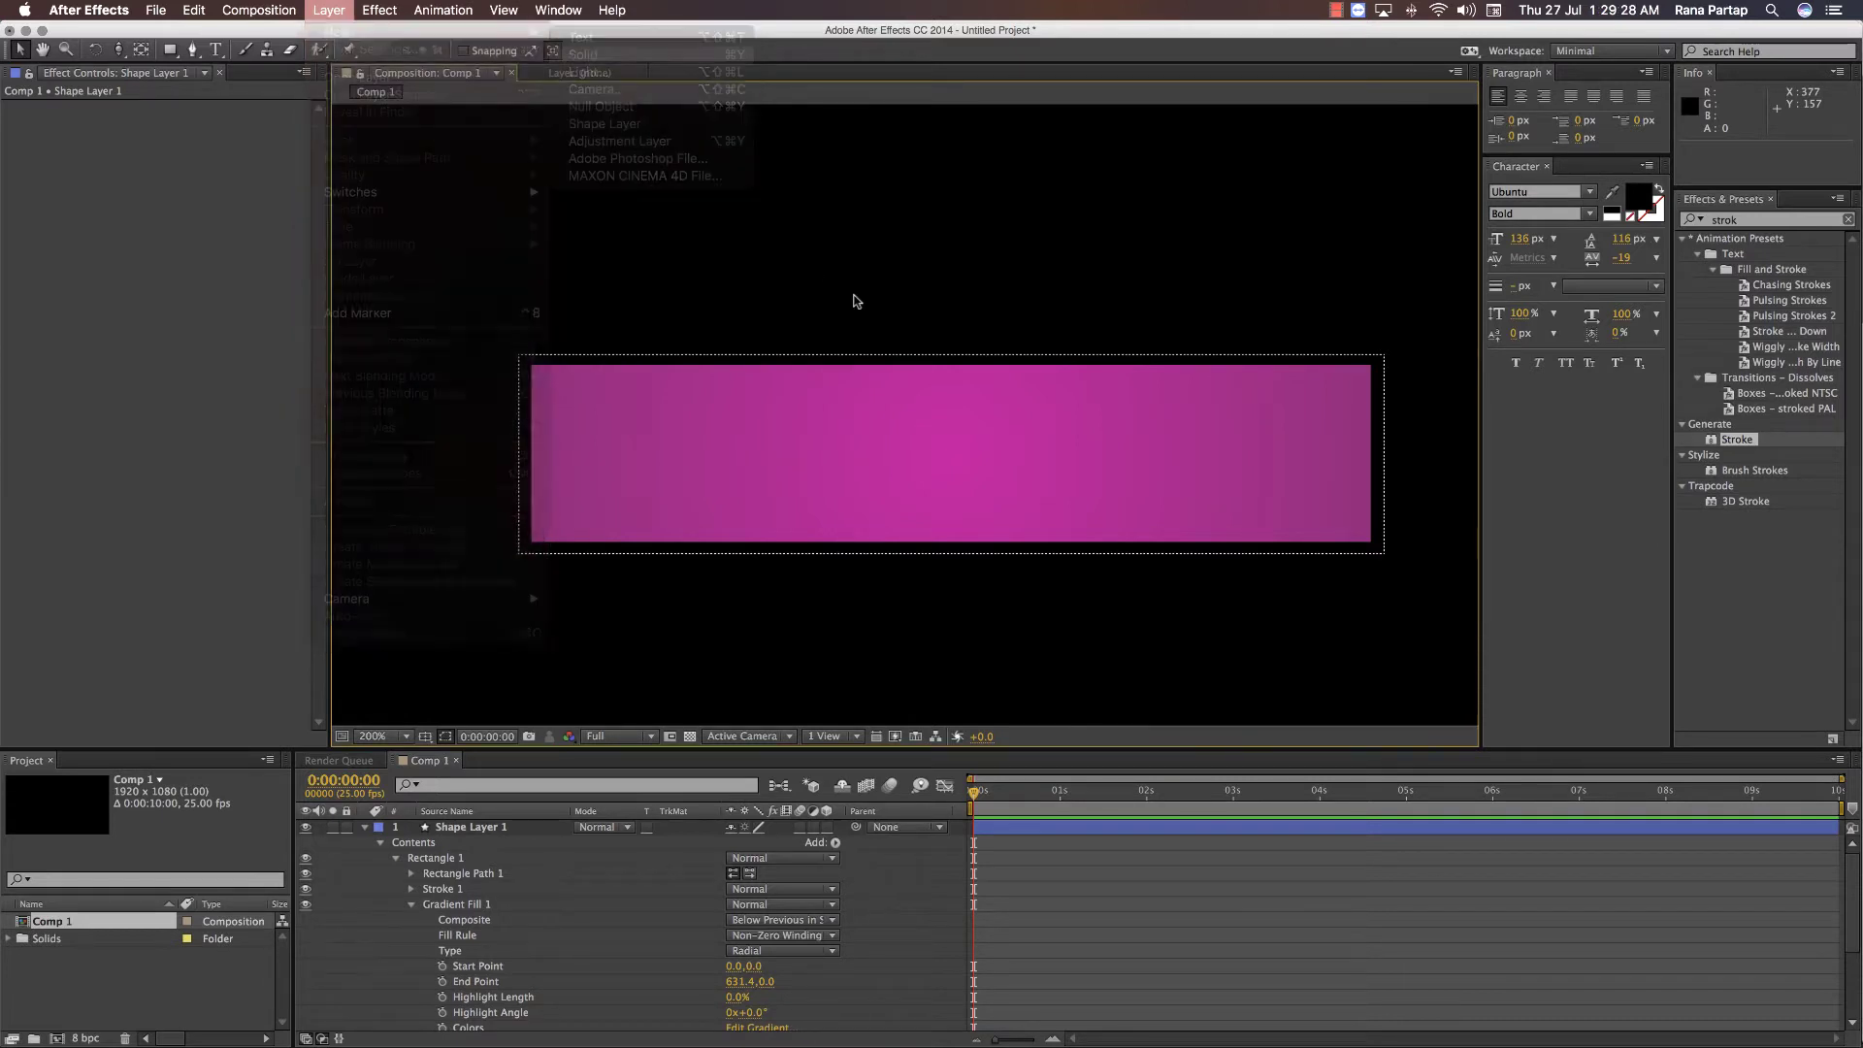
click(728, 645)
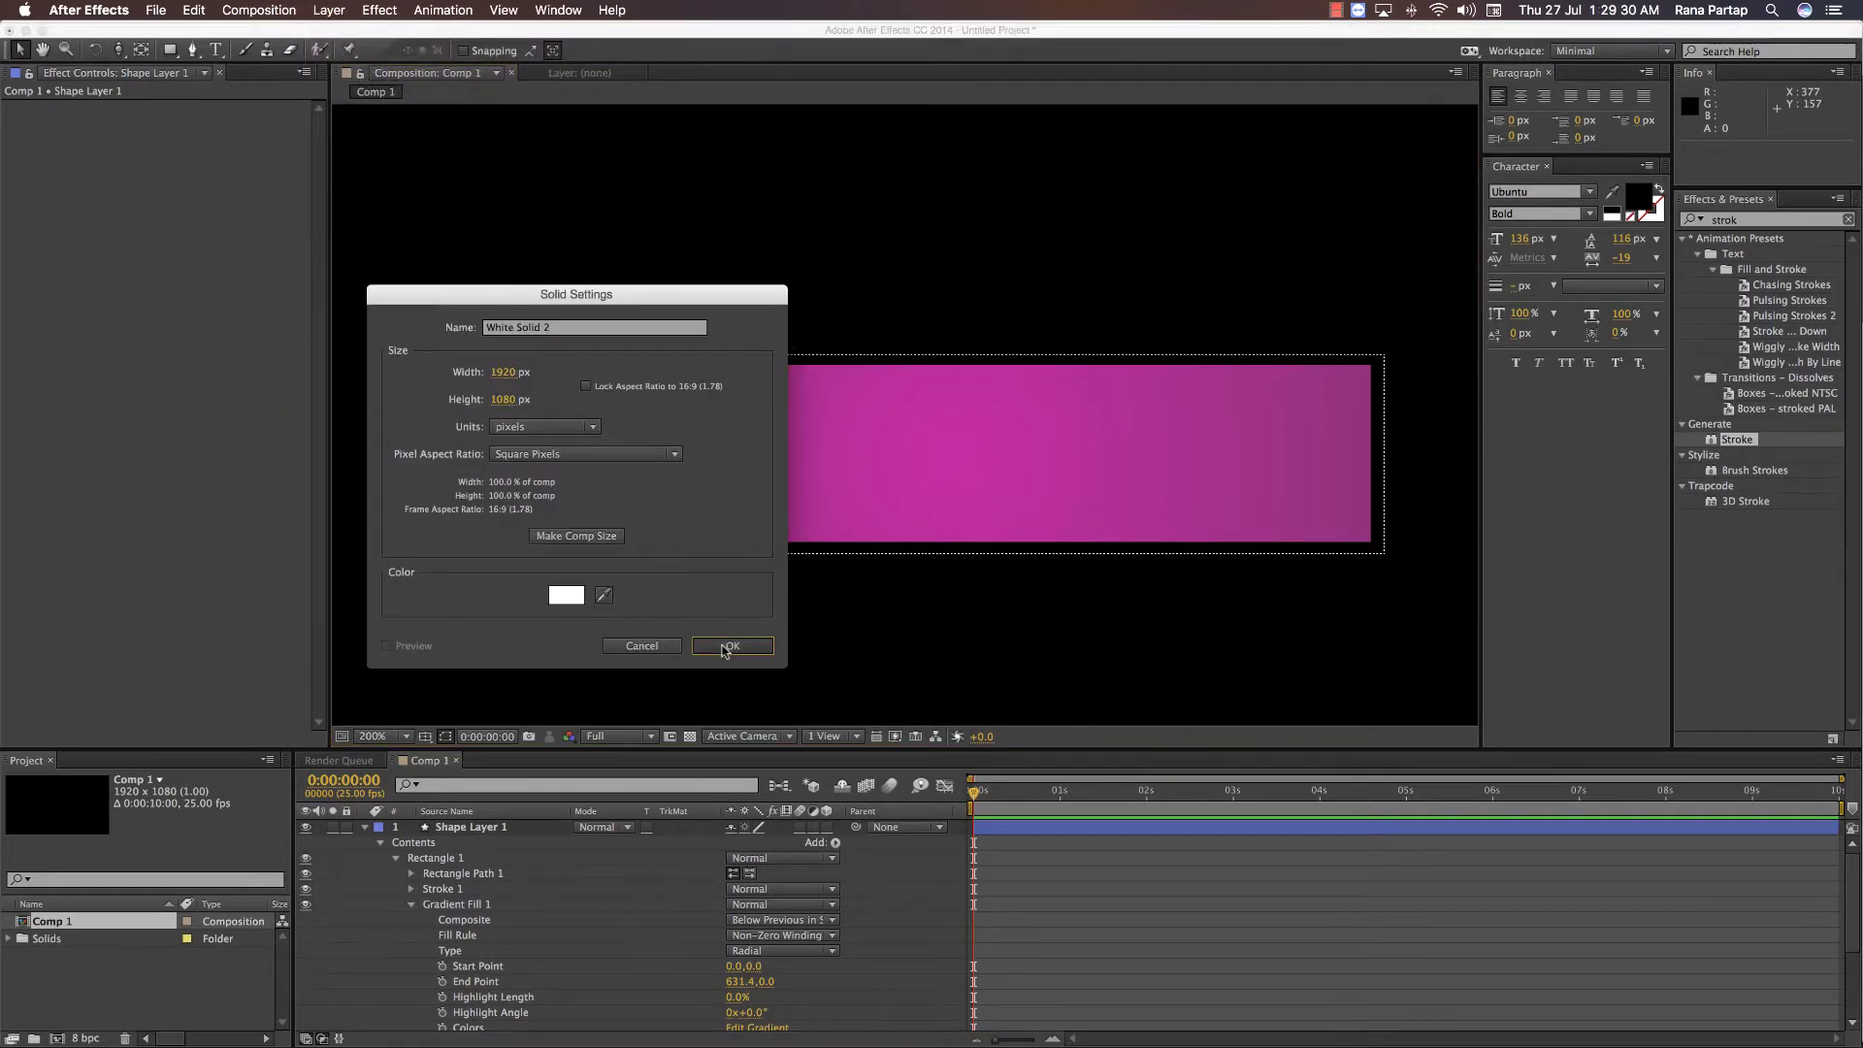
- Apply the Video Copilot Optical Flares effect to the new white solid and set its render mode to On Transparent
click(369, 11)
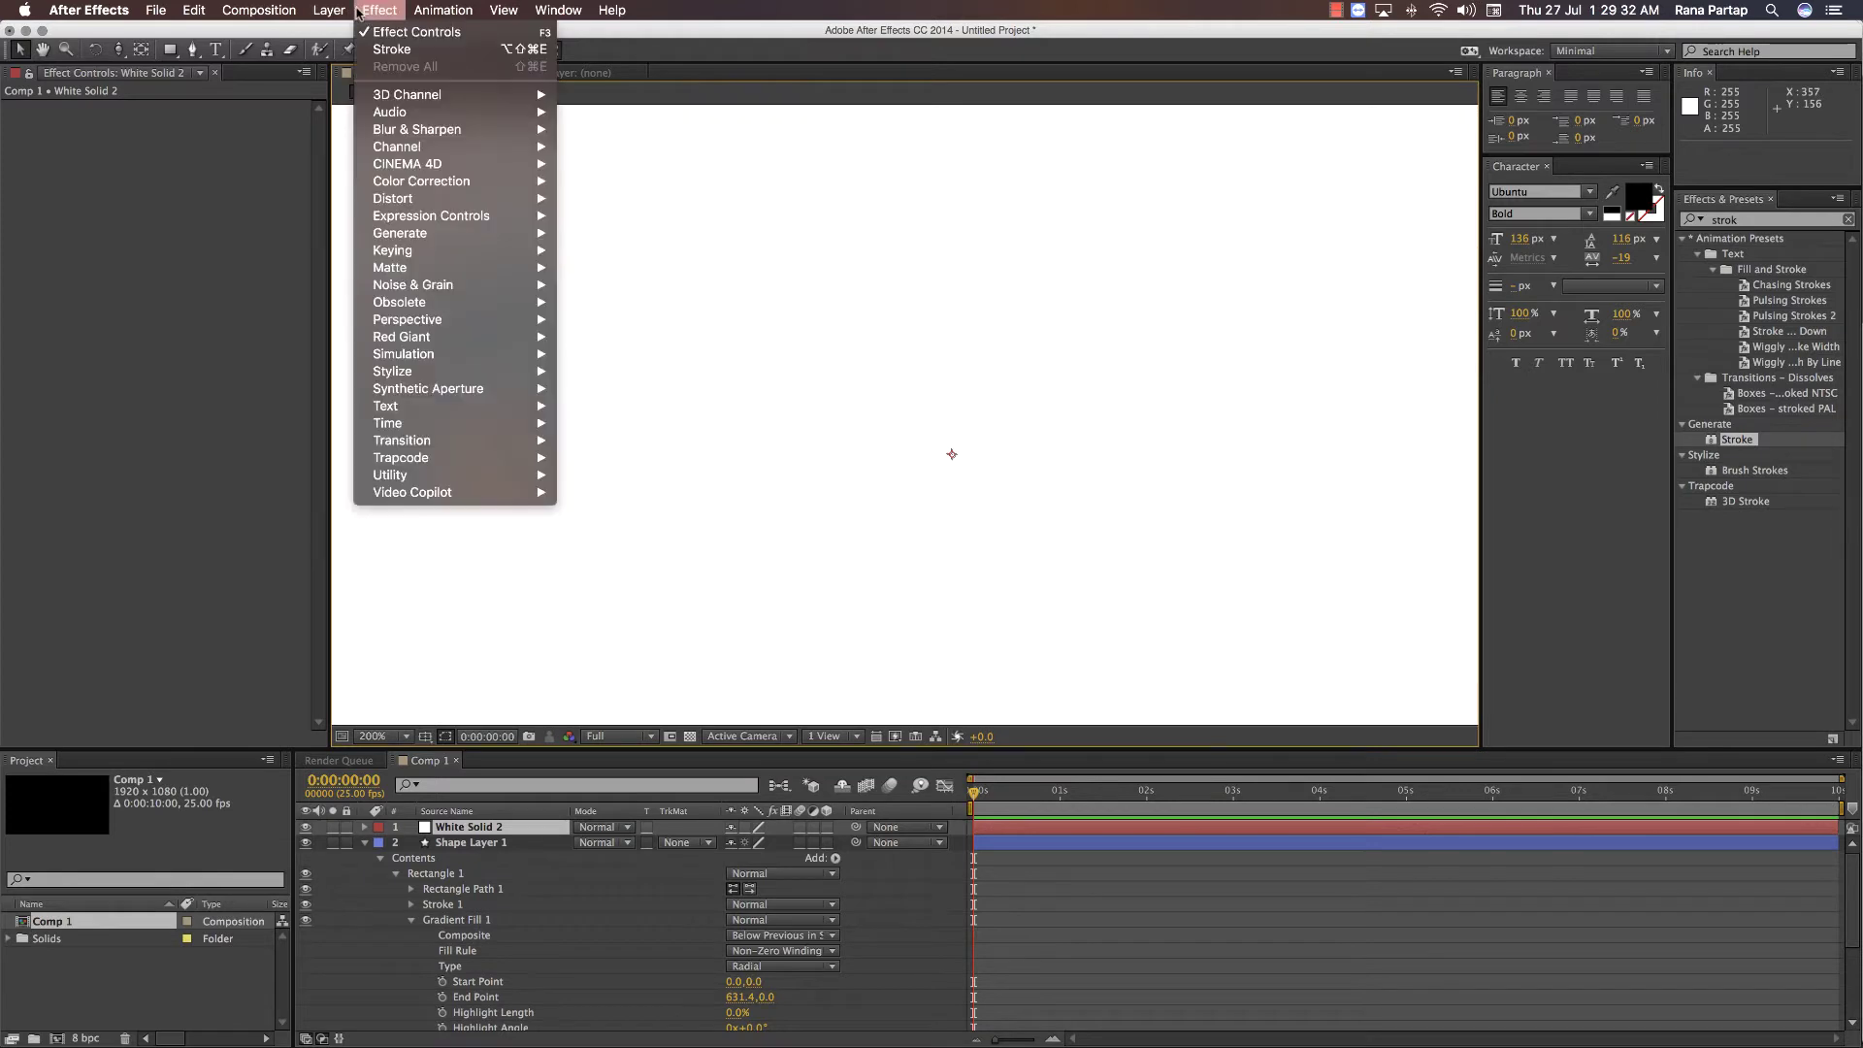
mouse_move(432, 501)
click(615, 509)
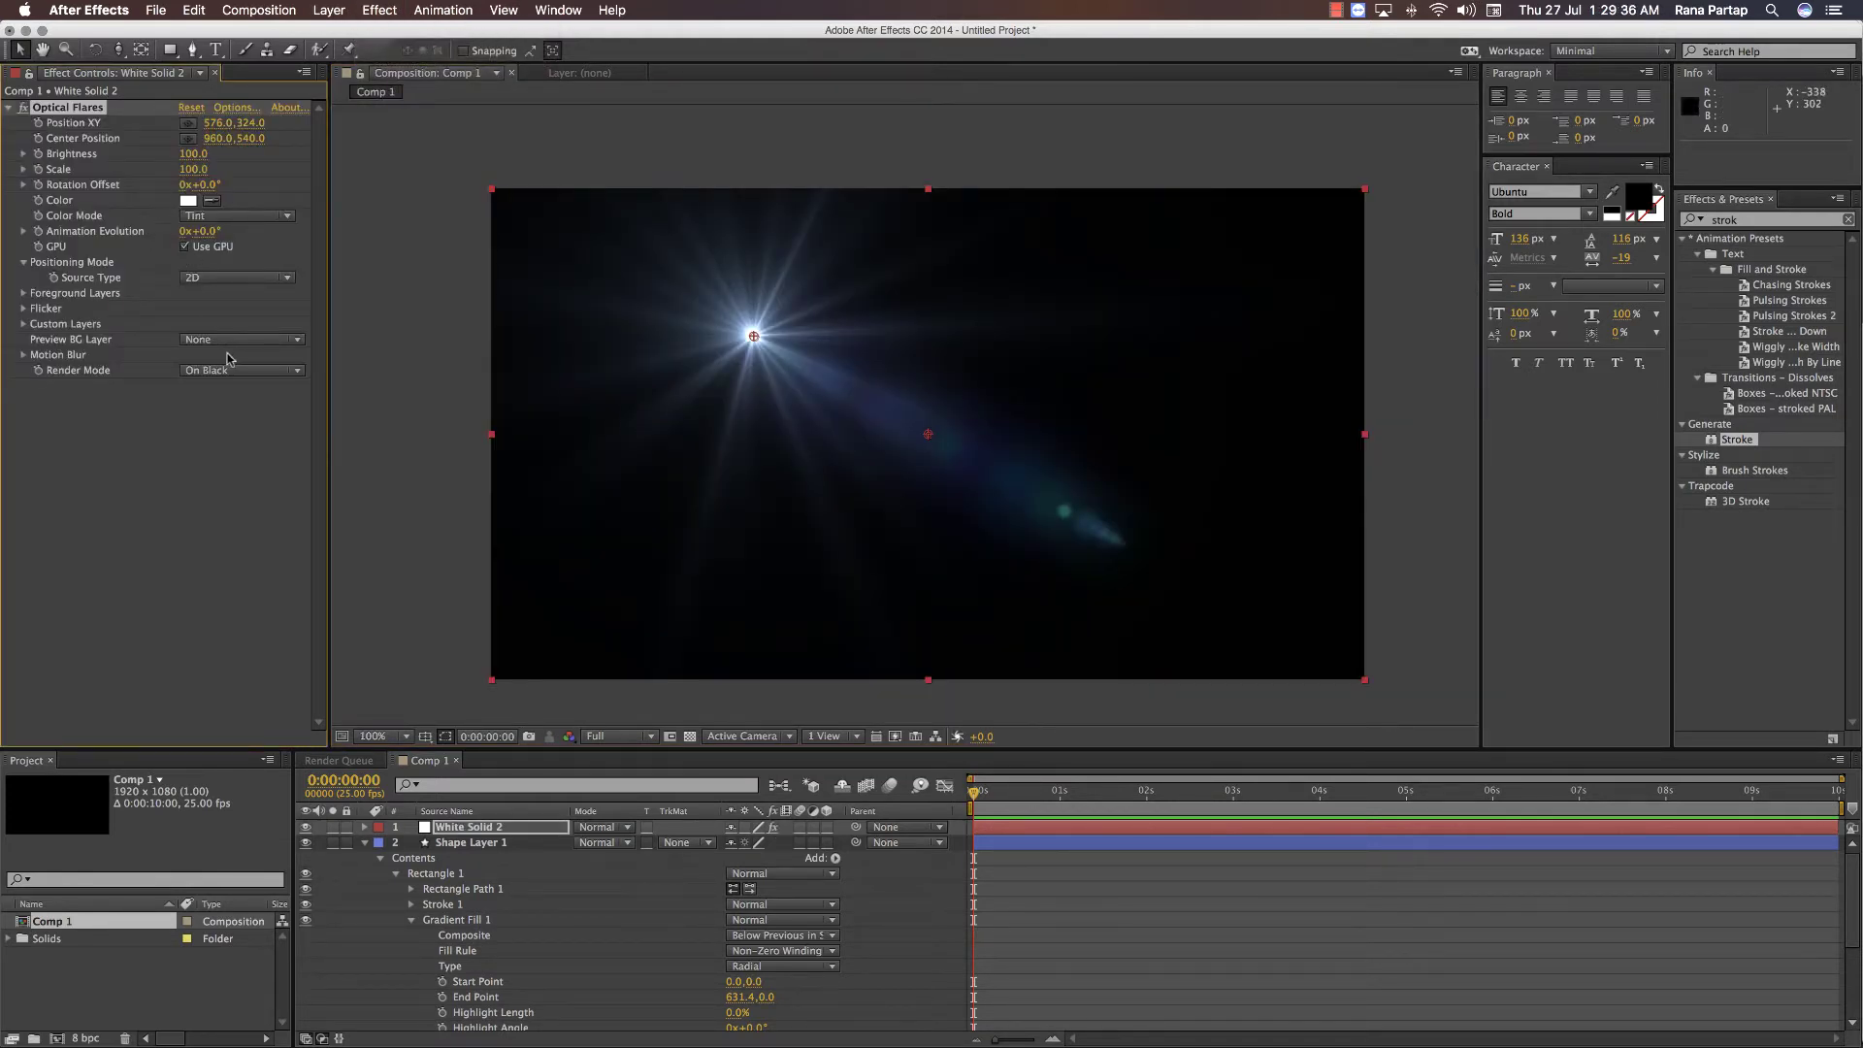
click(243, 369)
click(228, 402)
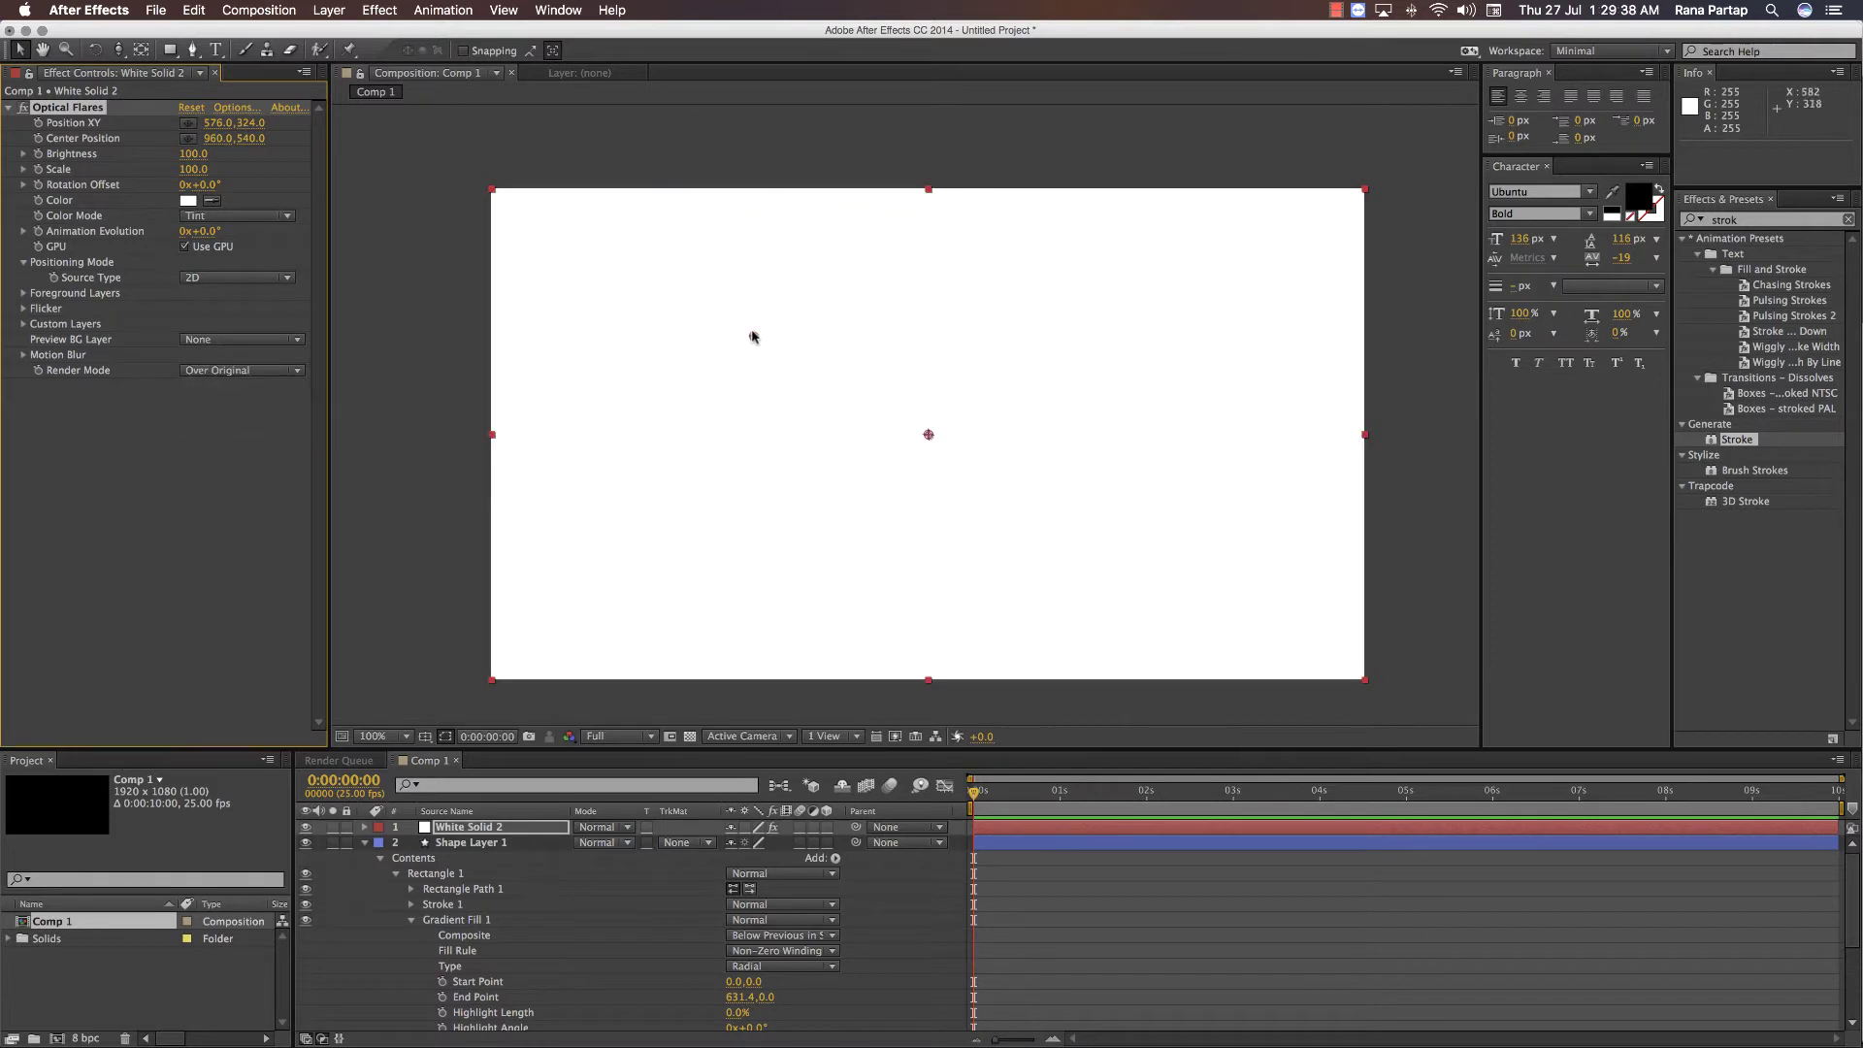
click(272, 367)
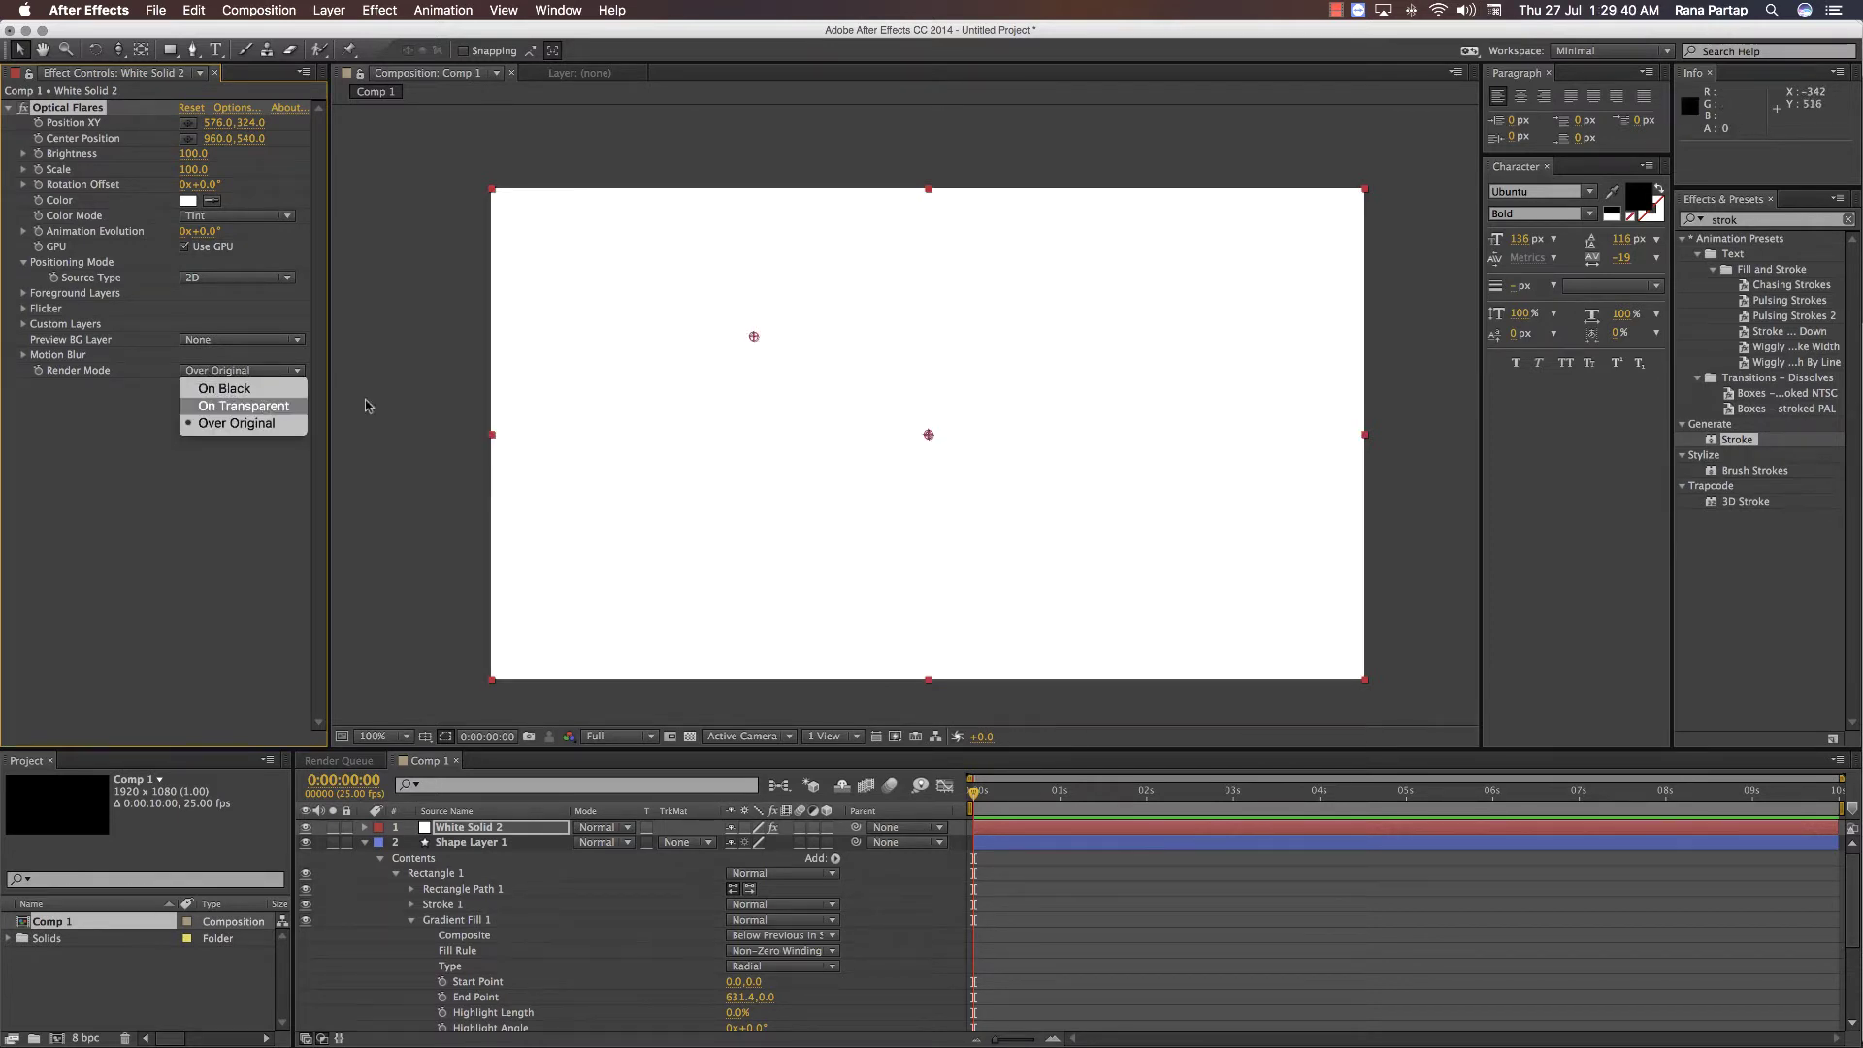
click(233, 386)
- Set the flare's scale to 20 and place the flare on the rectangle's upper-left corner, at about 500, 442
drag(754, 337, 775, 391)
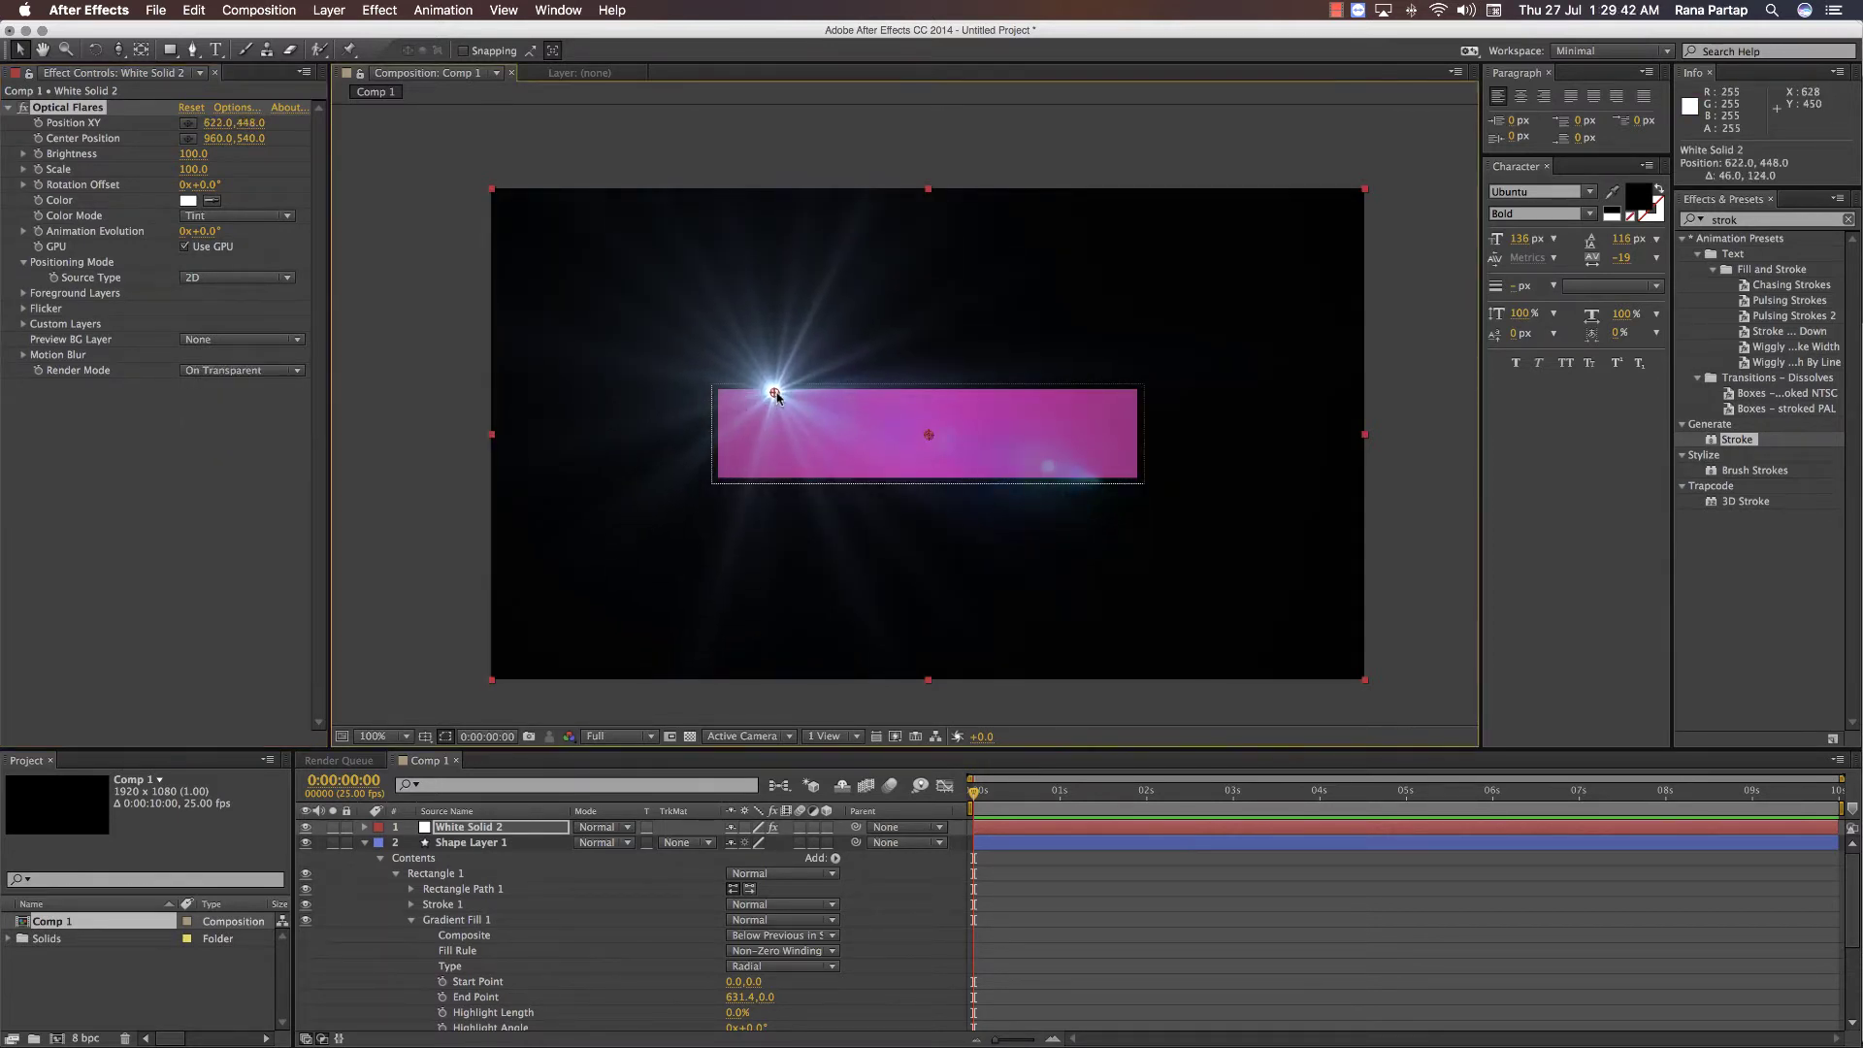
scroll(778, 390, up, 4)
drag(655, 399, 872, 428)
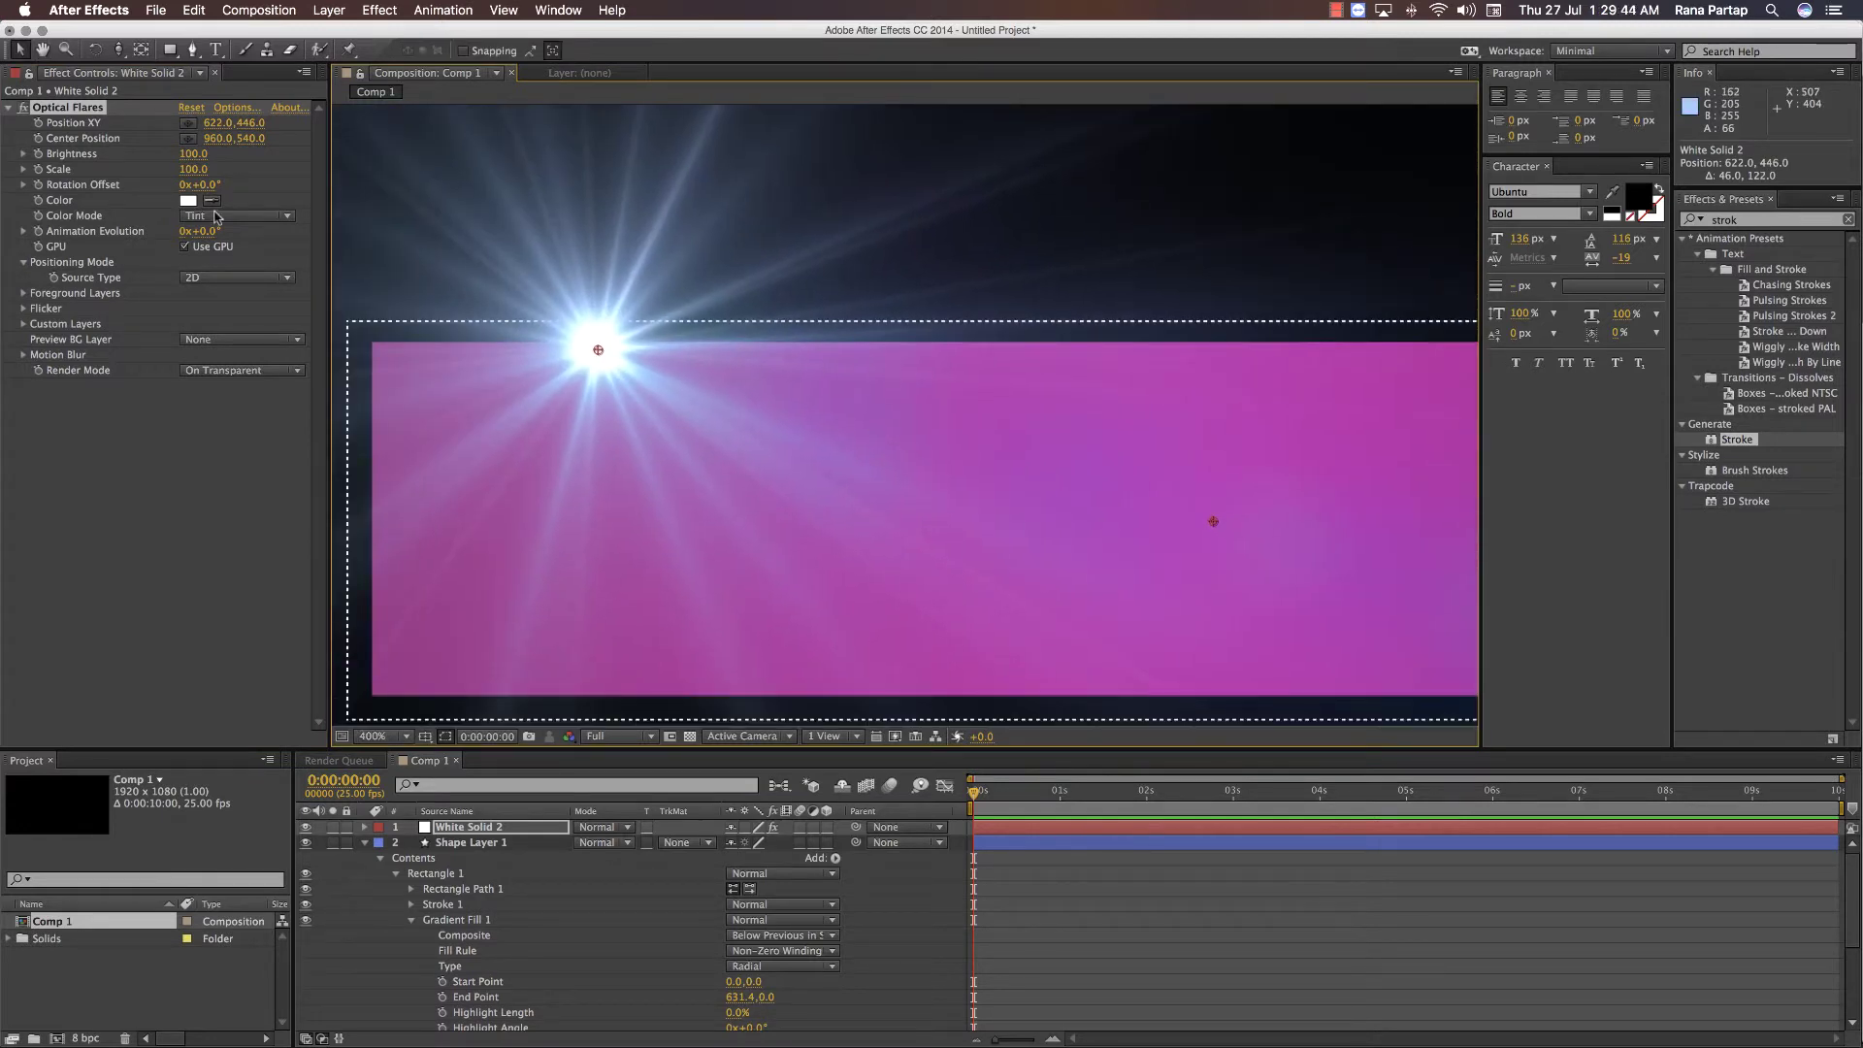
drag(191, 169, 190, 169)
key(comma)
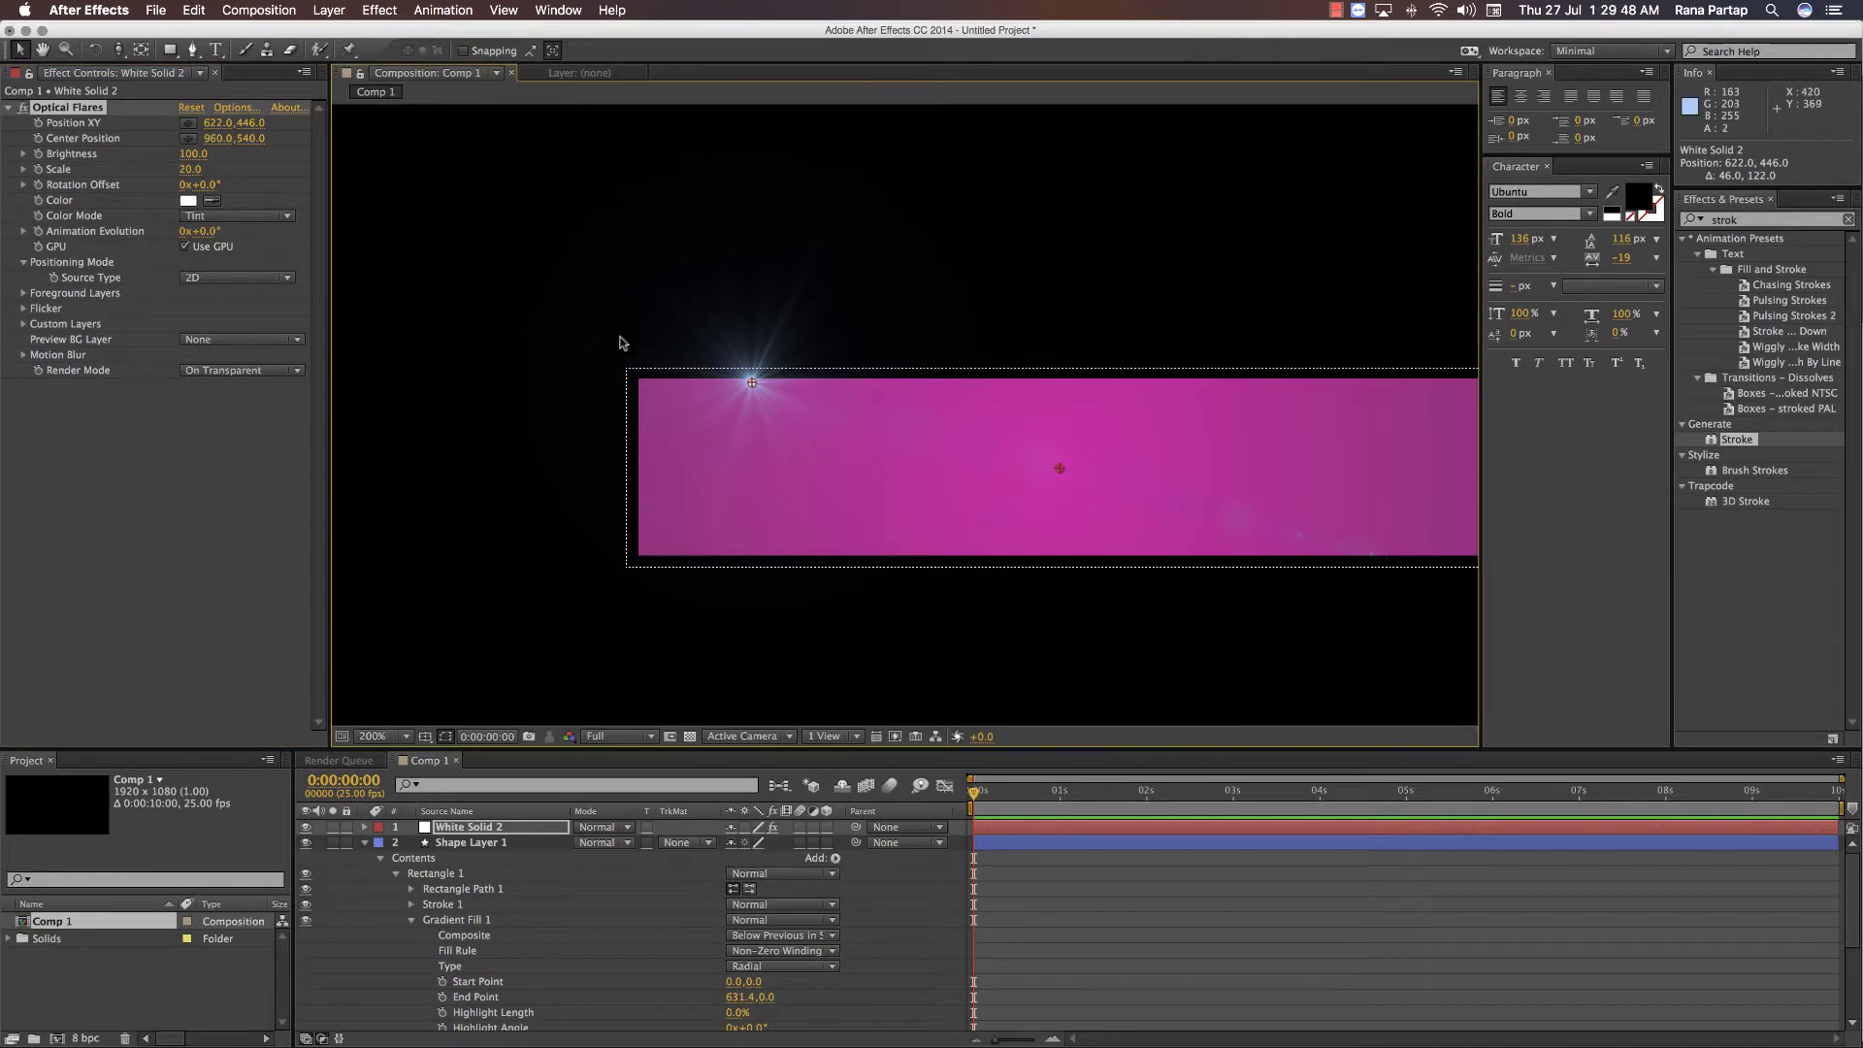
drag(750, 384, 639, 380)
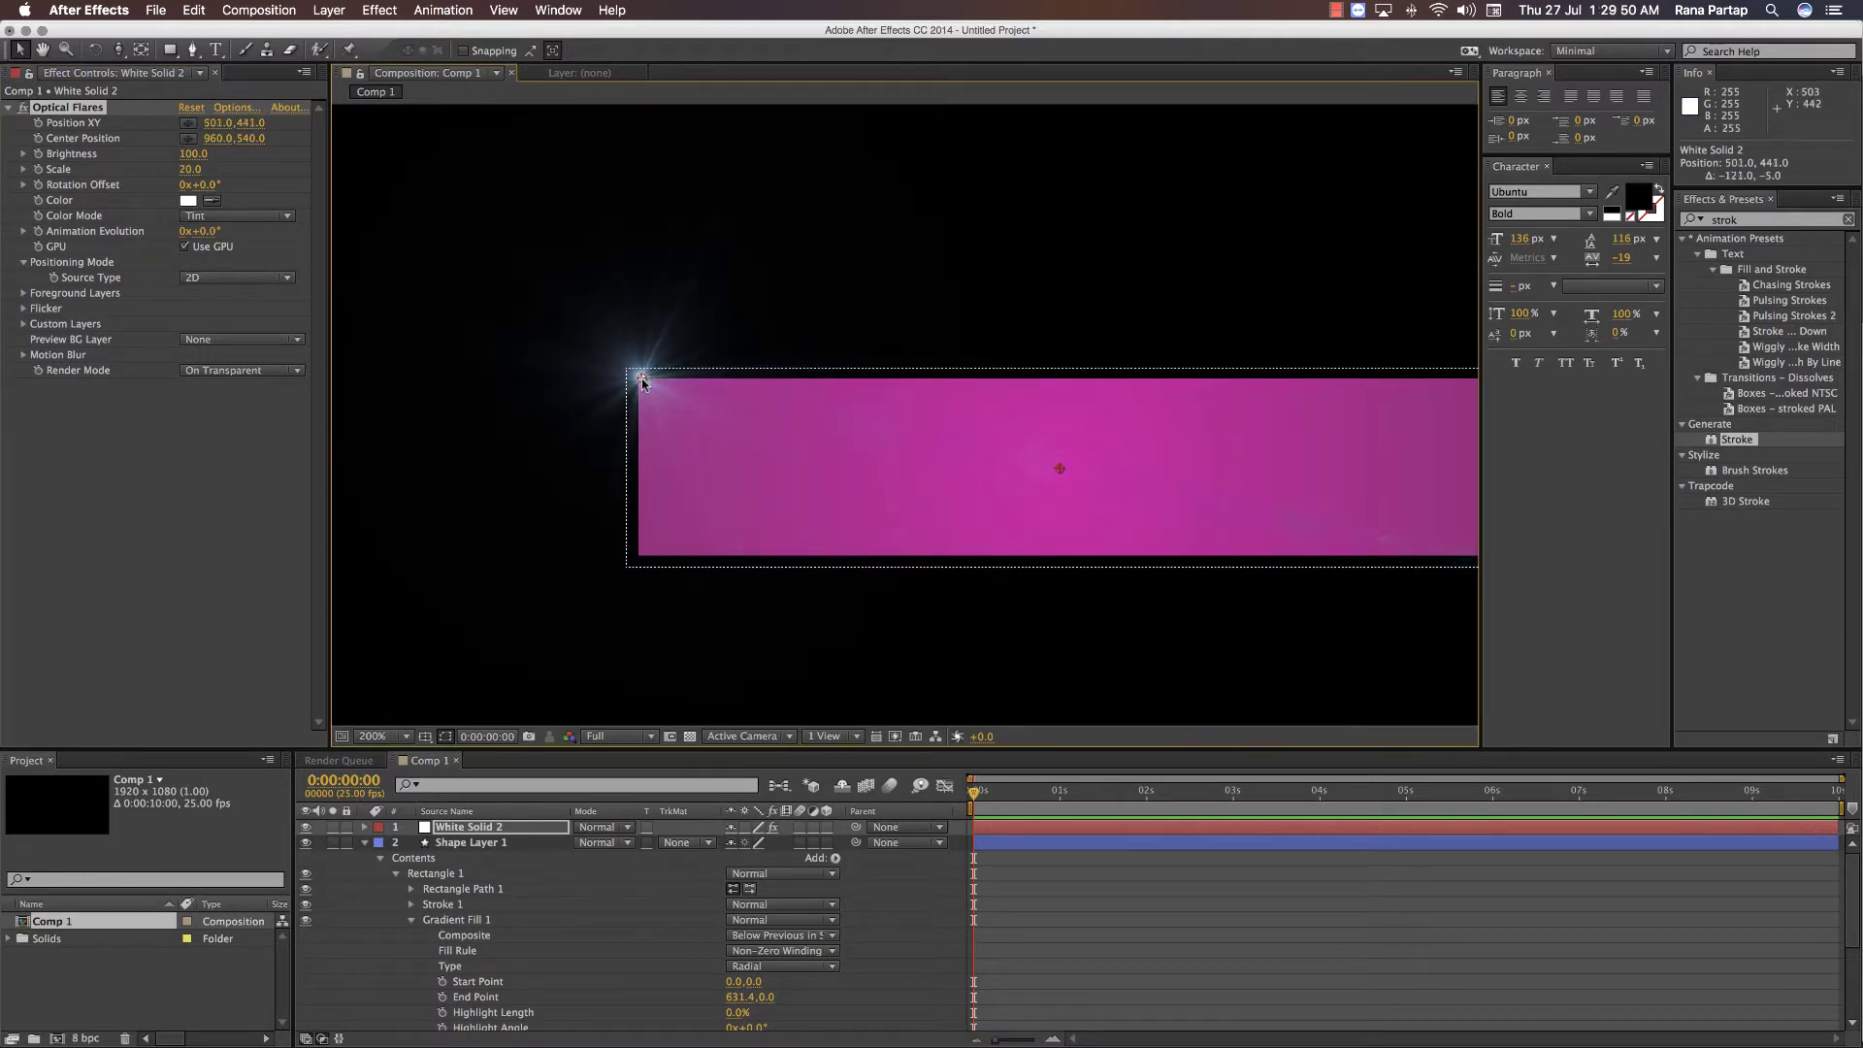
- Draw a square of about 172 px with the radial gradient fill and no stroke above the left half of the rectangle
key(comma)
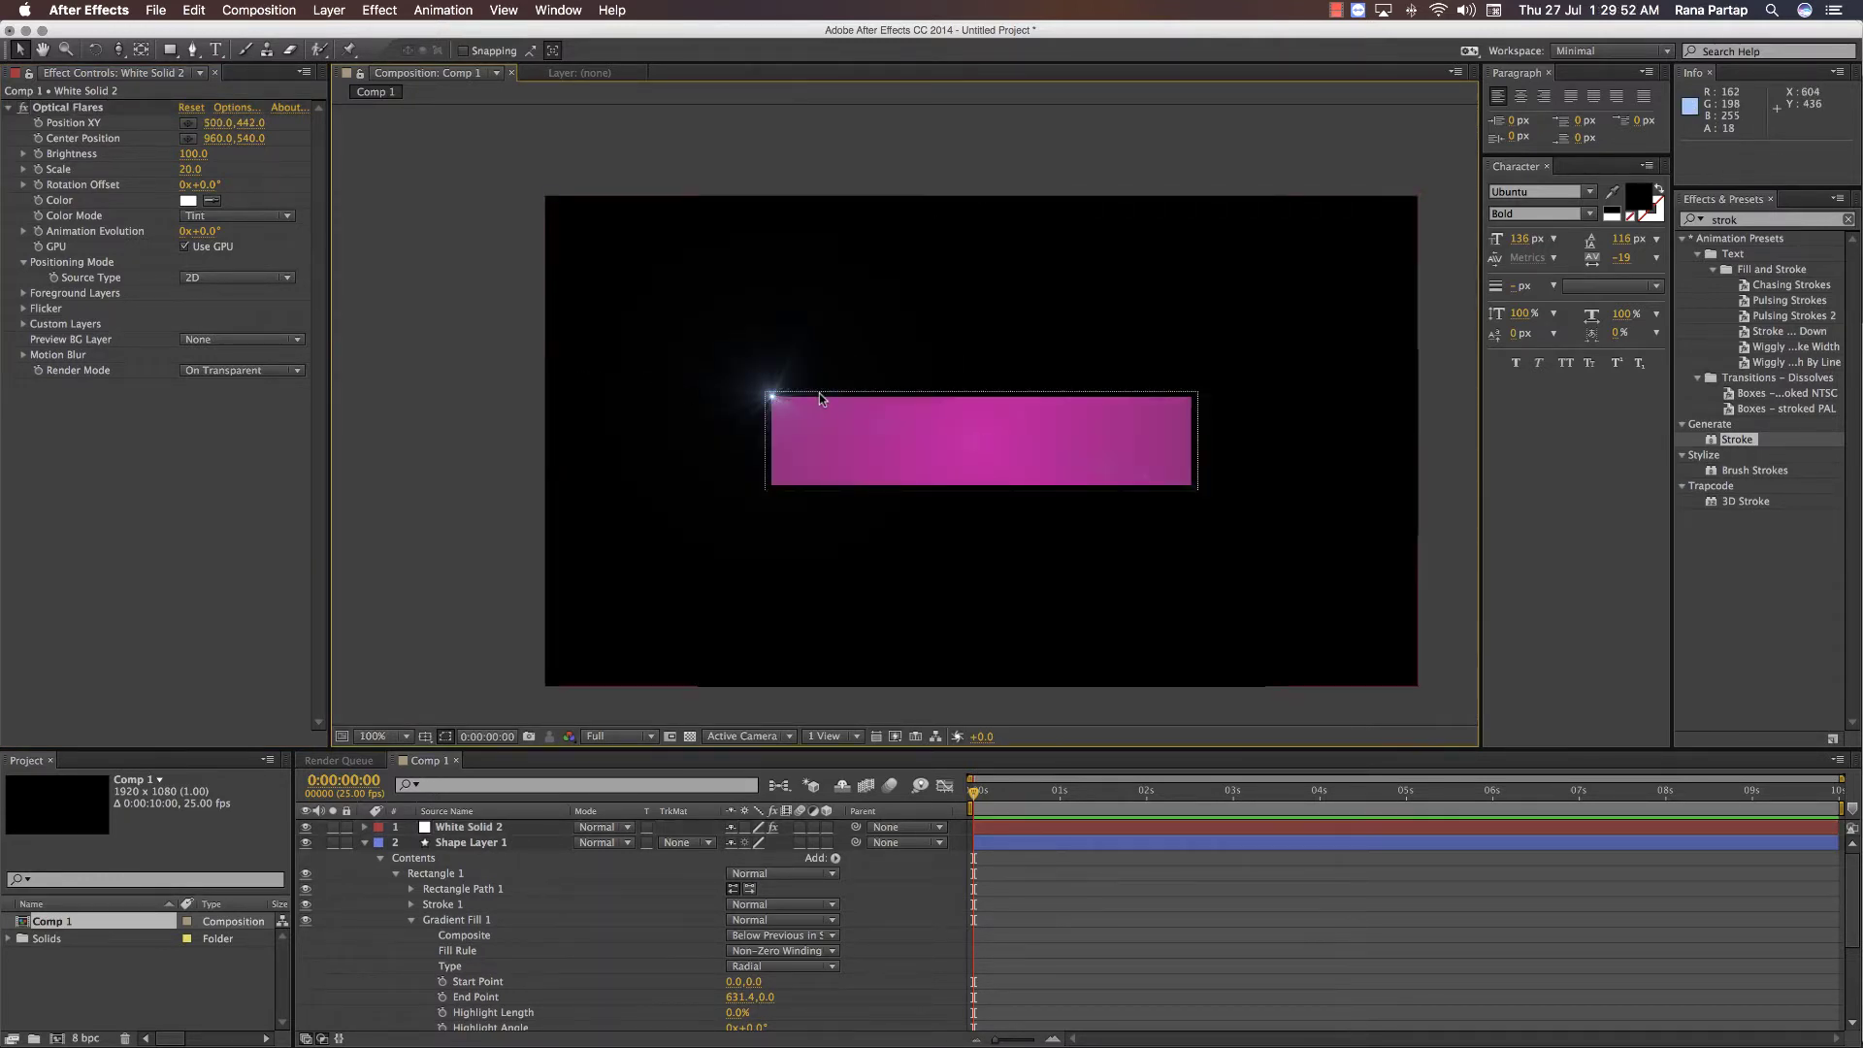
key(period)
drag(918, 416, 792, 383)
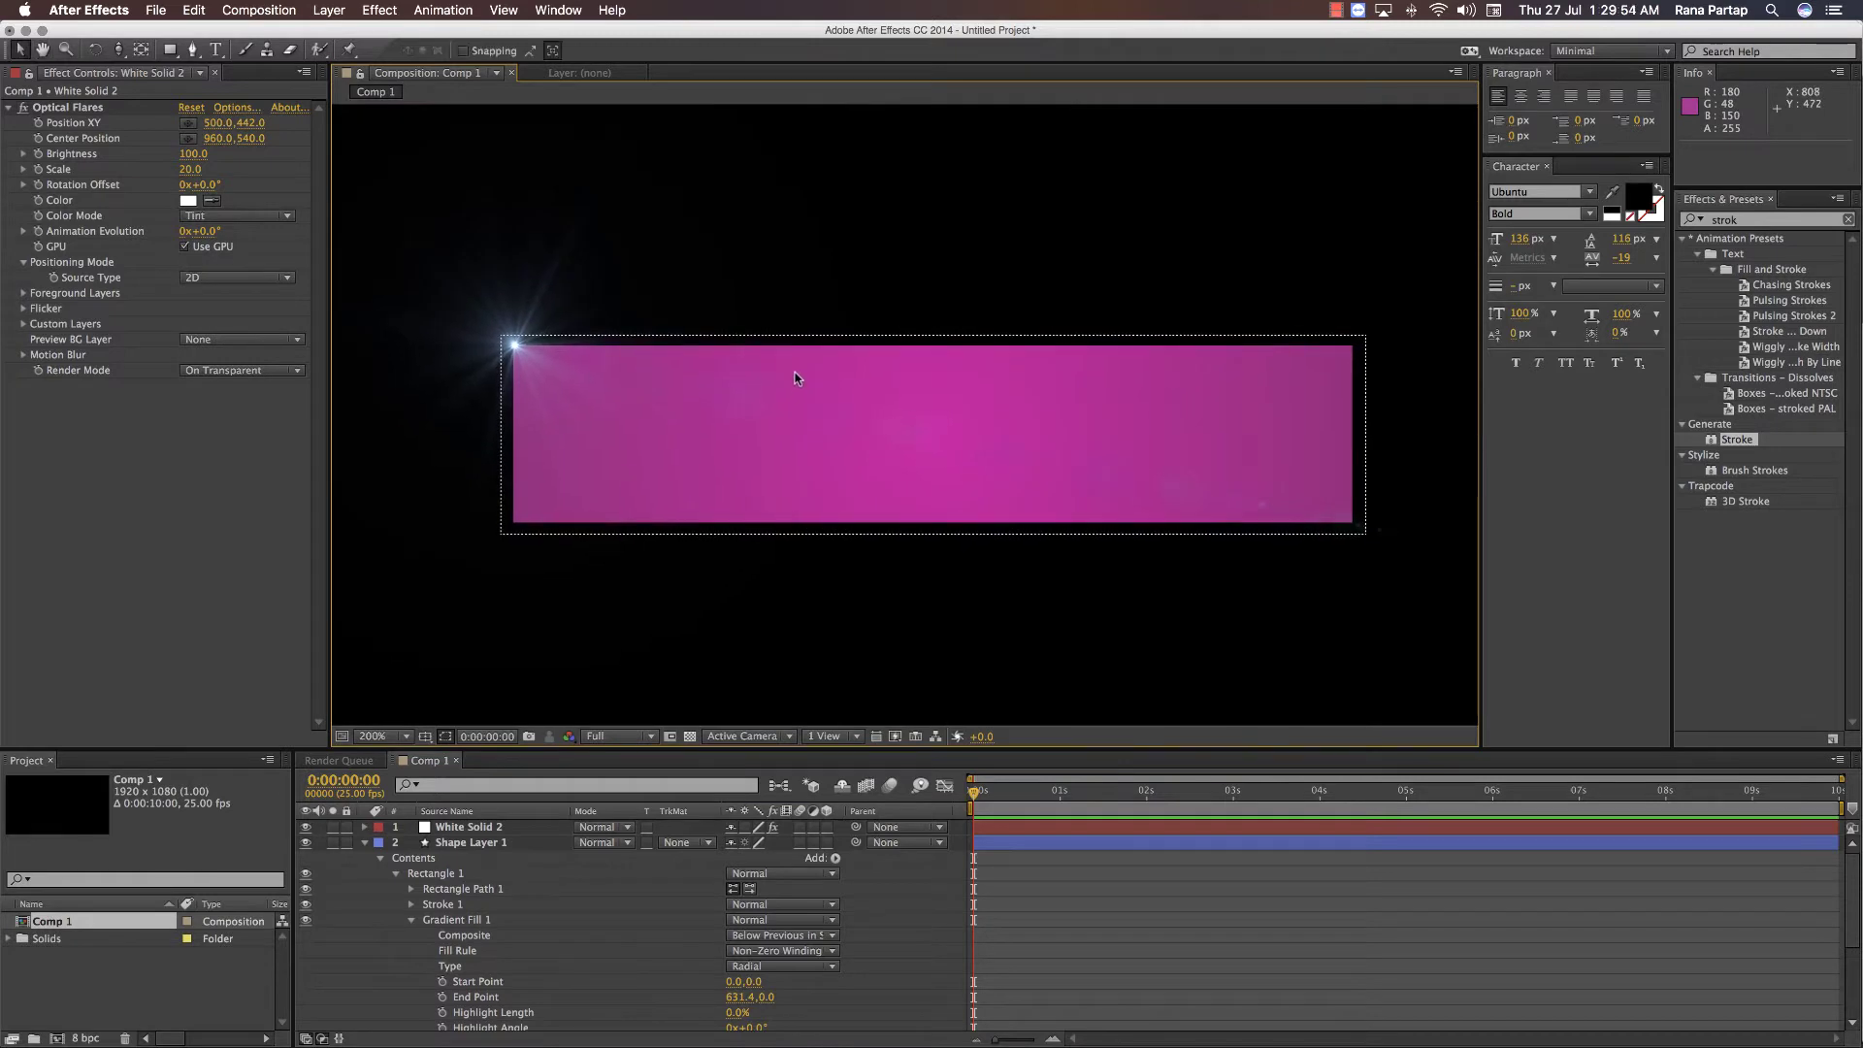
click(170, 50)
click(722, 270)
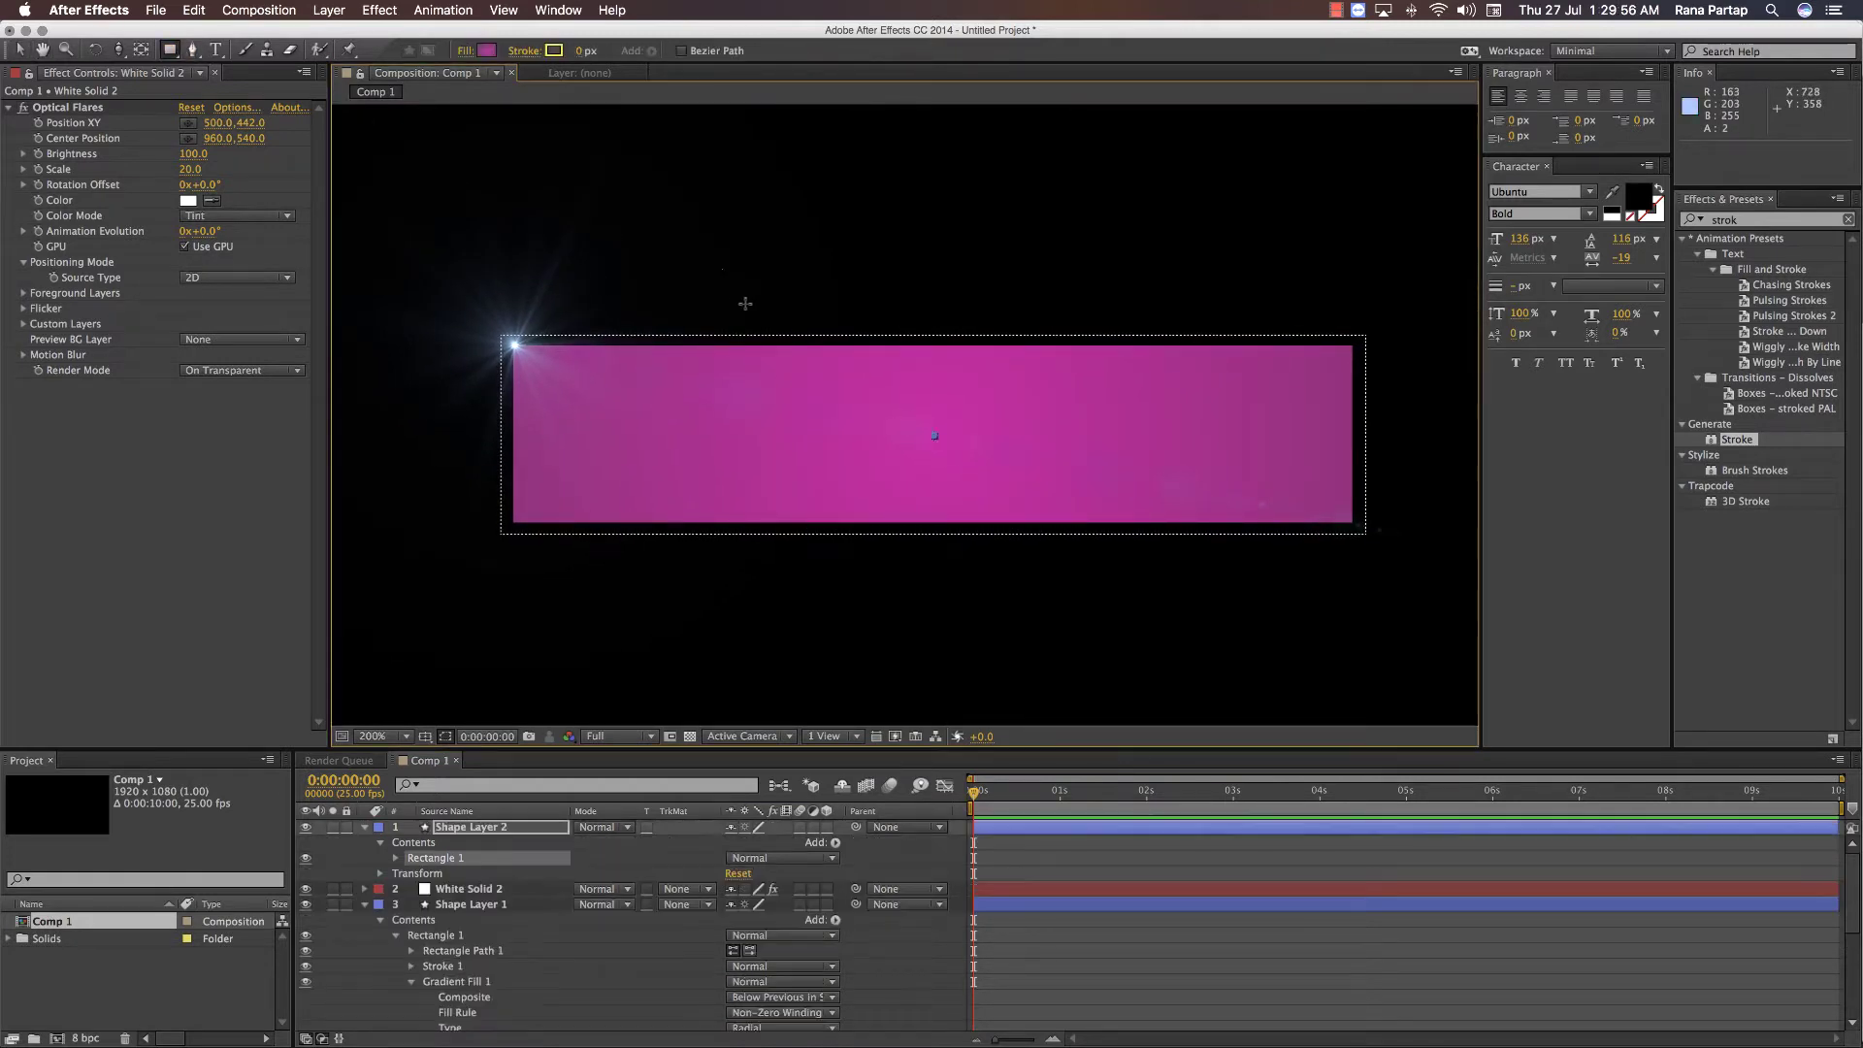
mouse_move(746, 303)
mouse_down()
mouse_move(811, 382)
mouse_move(802, 354)
mouse_up()
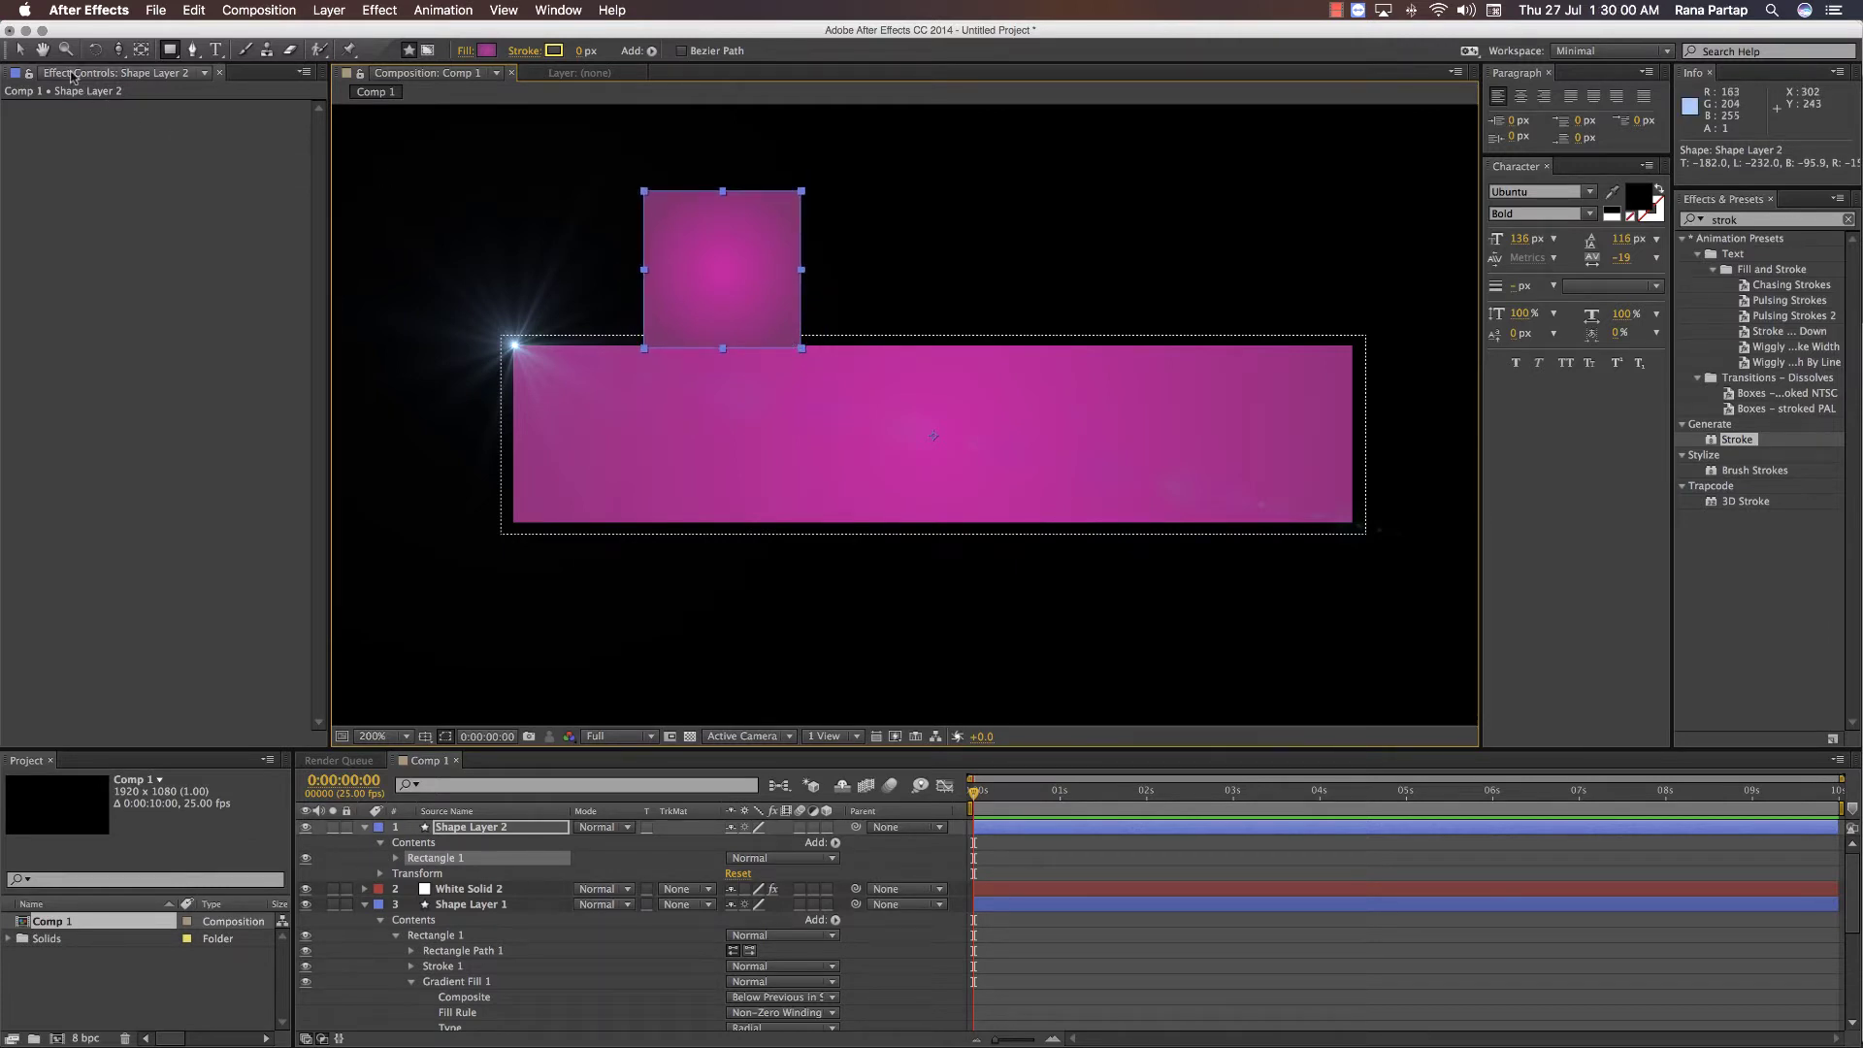
key(v)
click(551, 257)
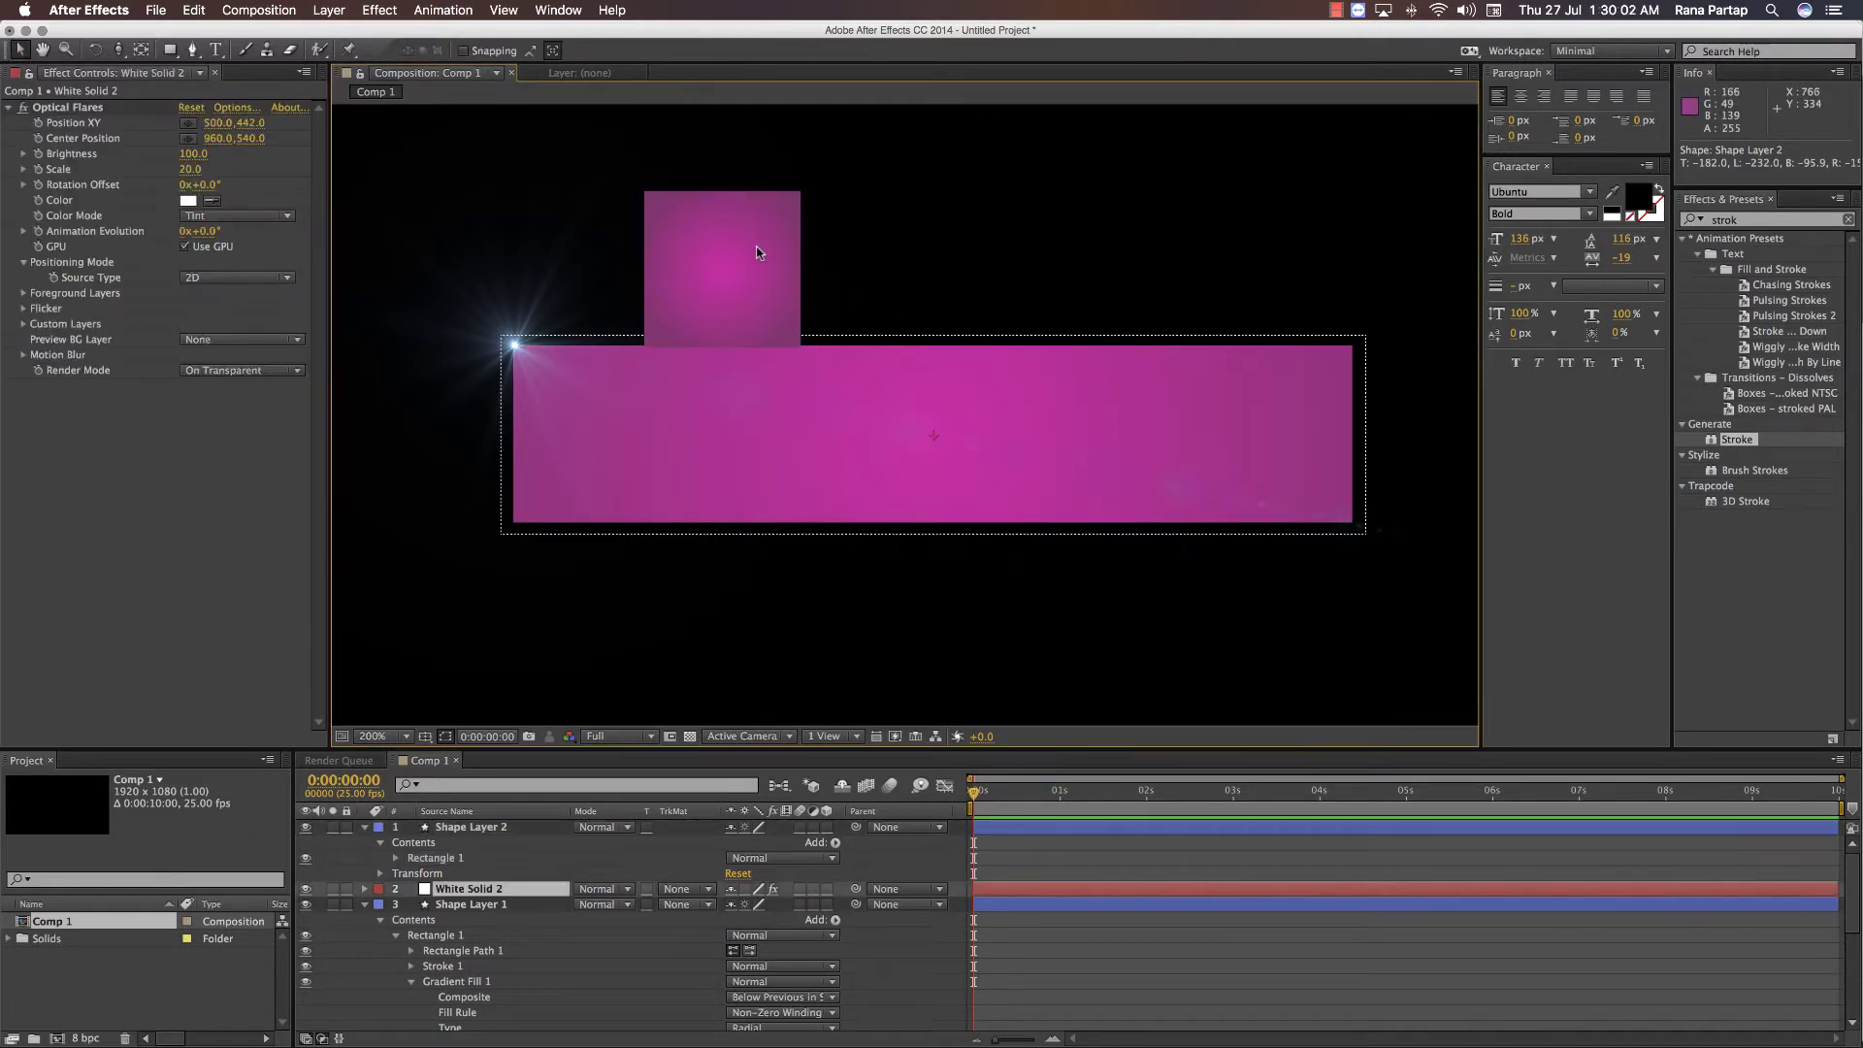
- Move the anchor point of the square's shape layer to the square's centre
click(472, 827)
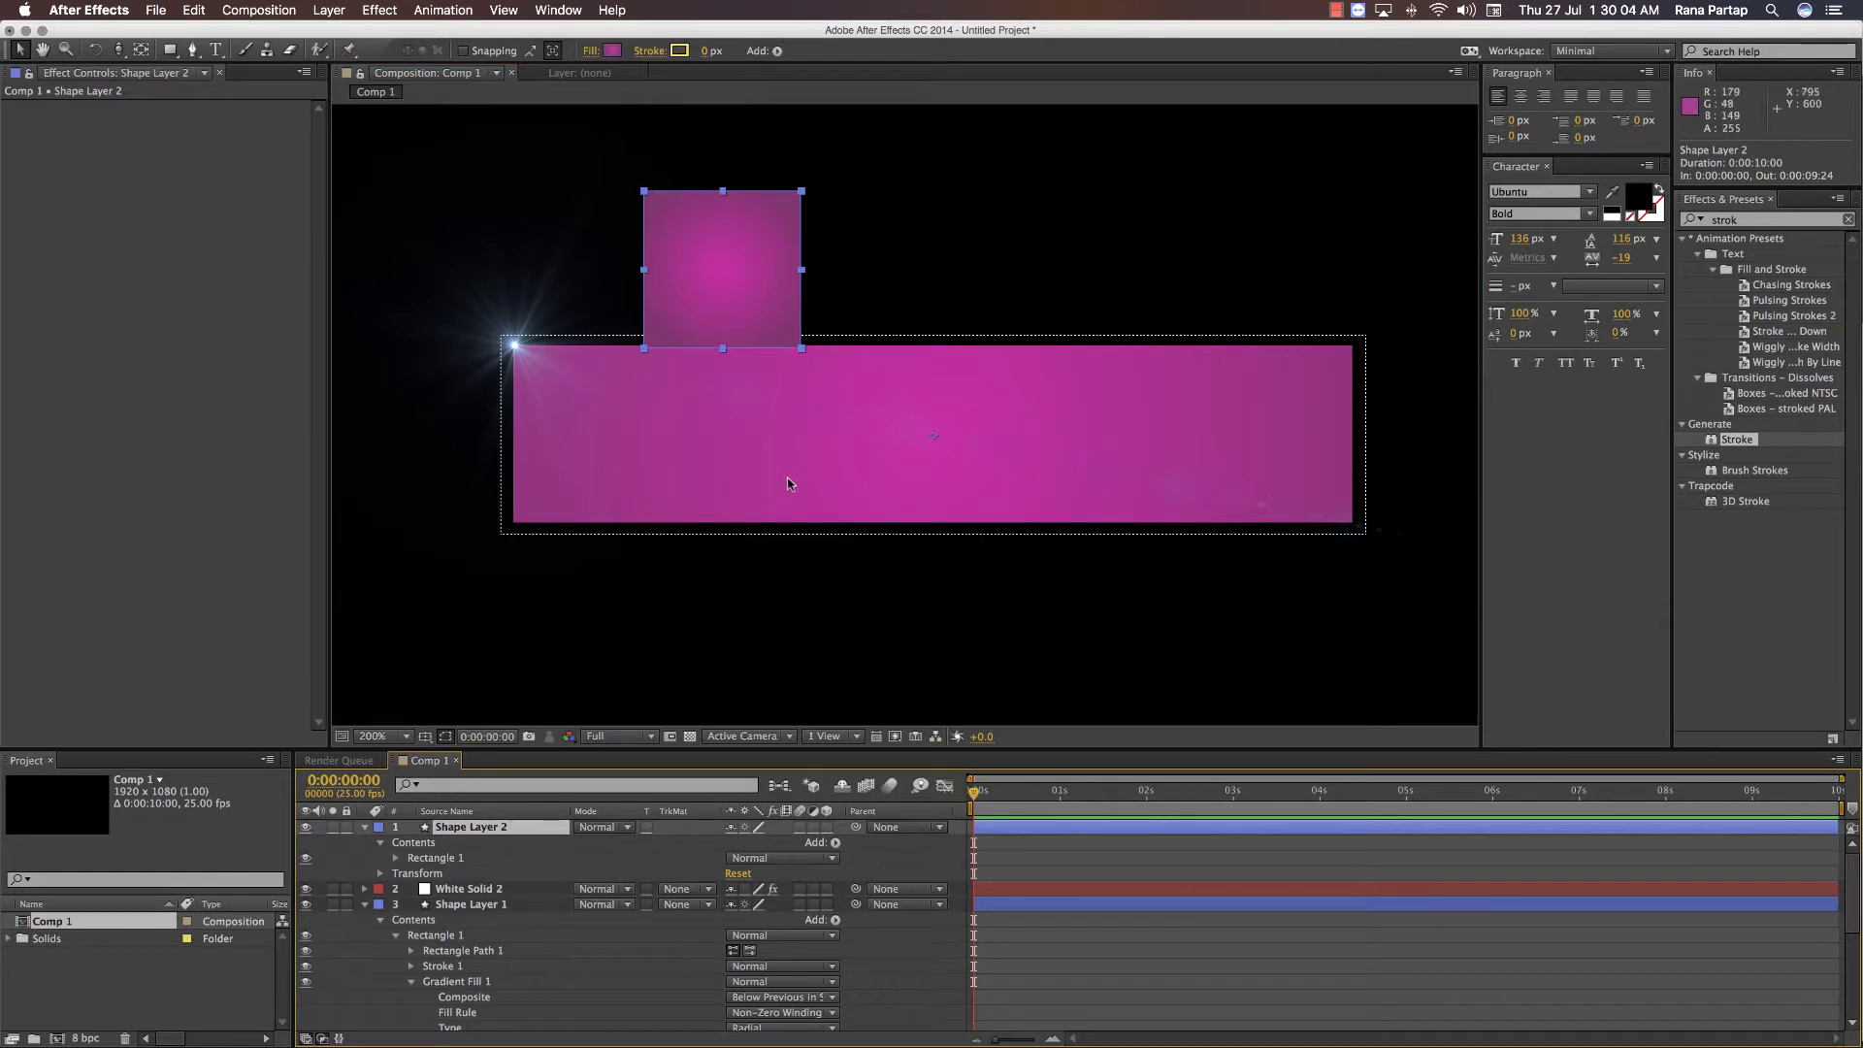
key(y)
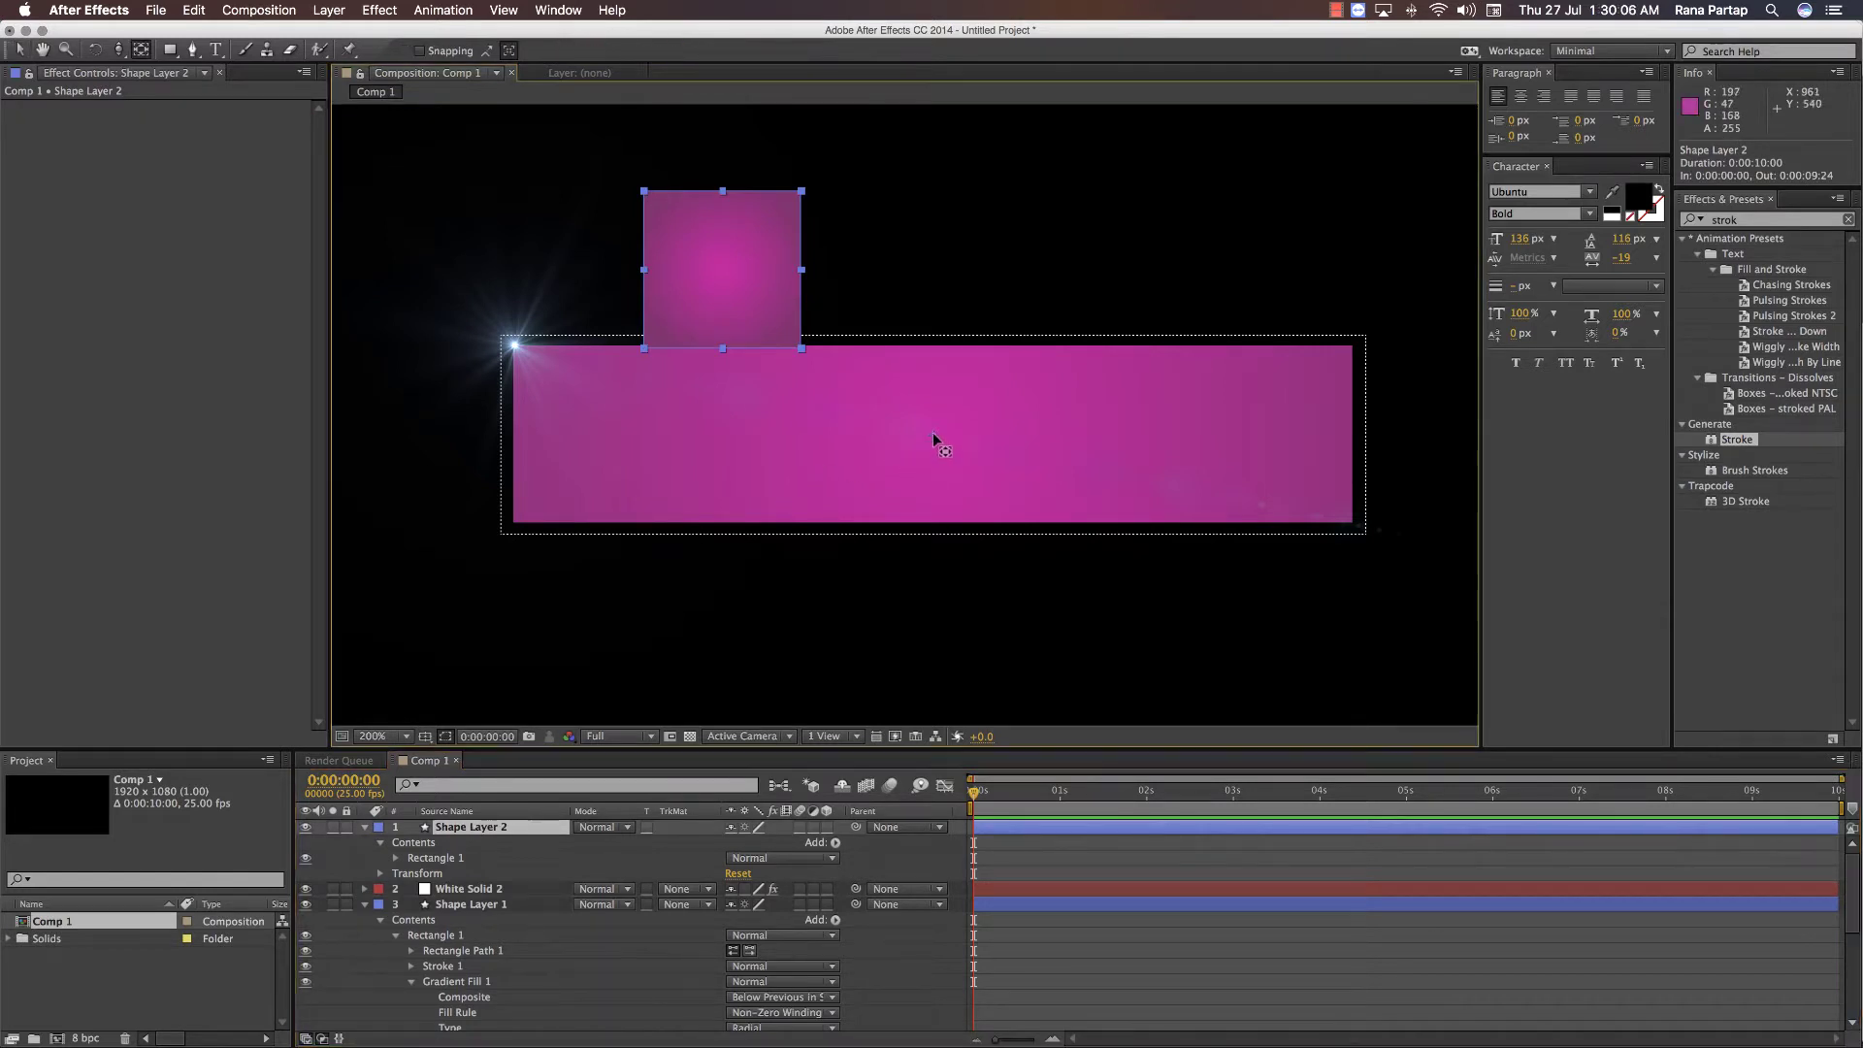
drag(934, 433, 737, 275)
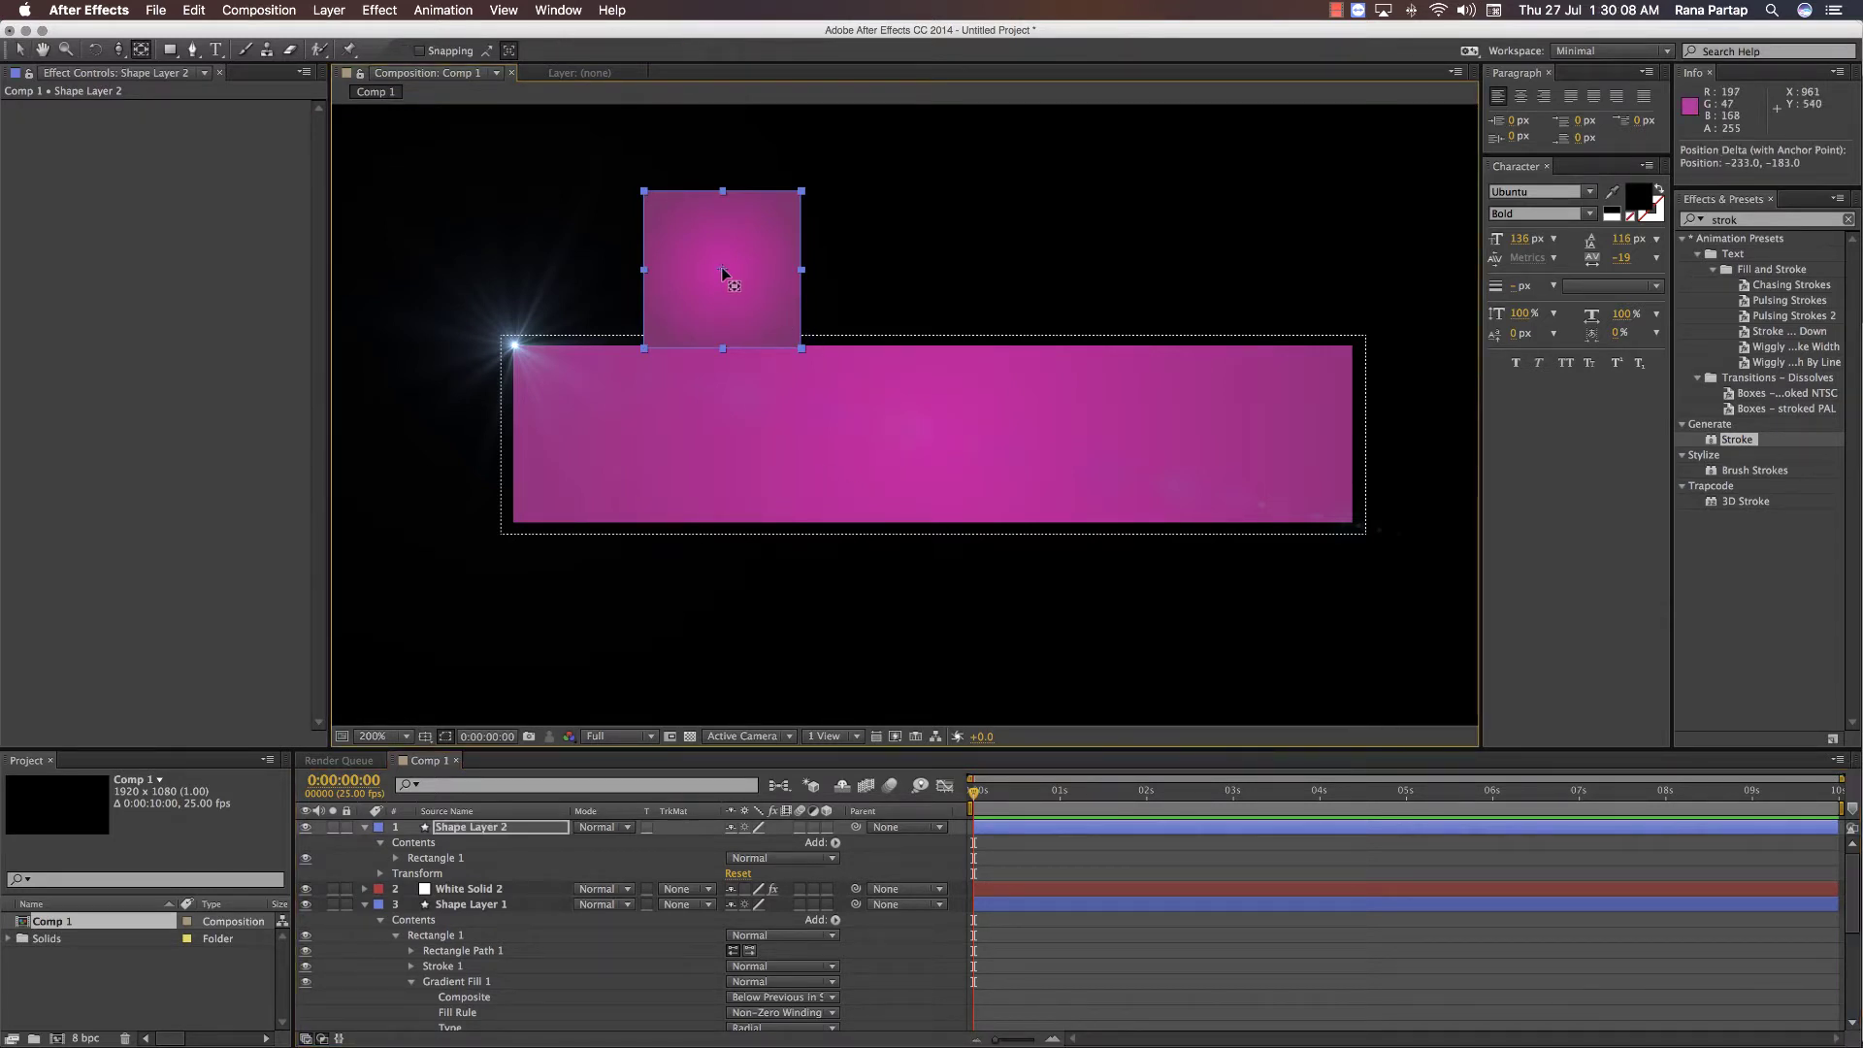
click(20, 49)
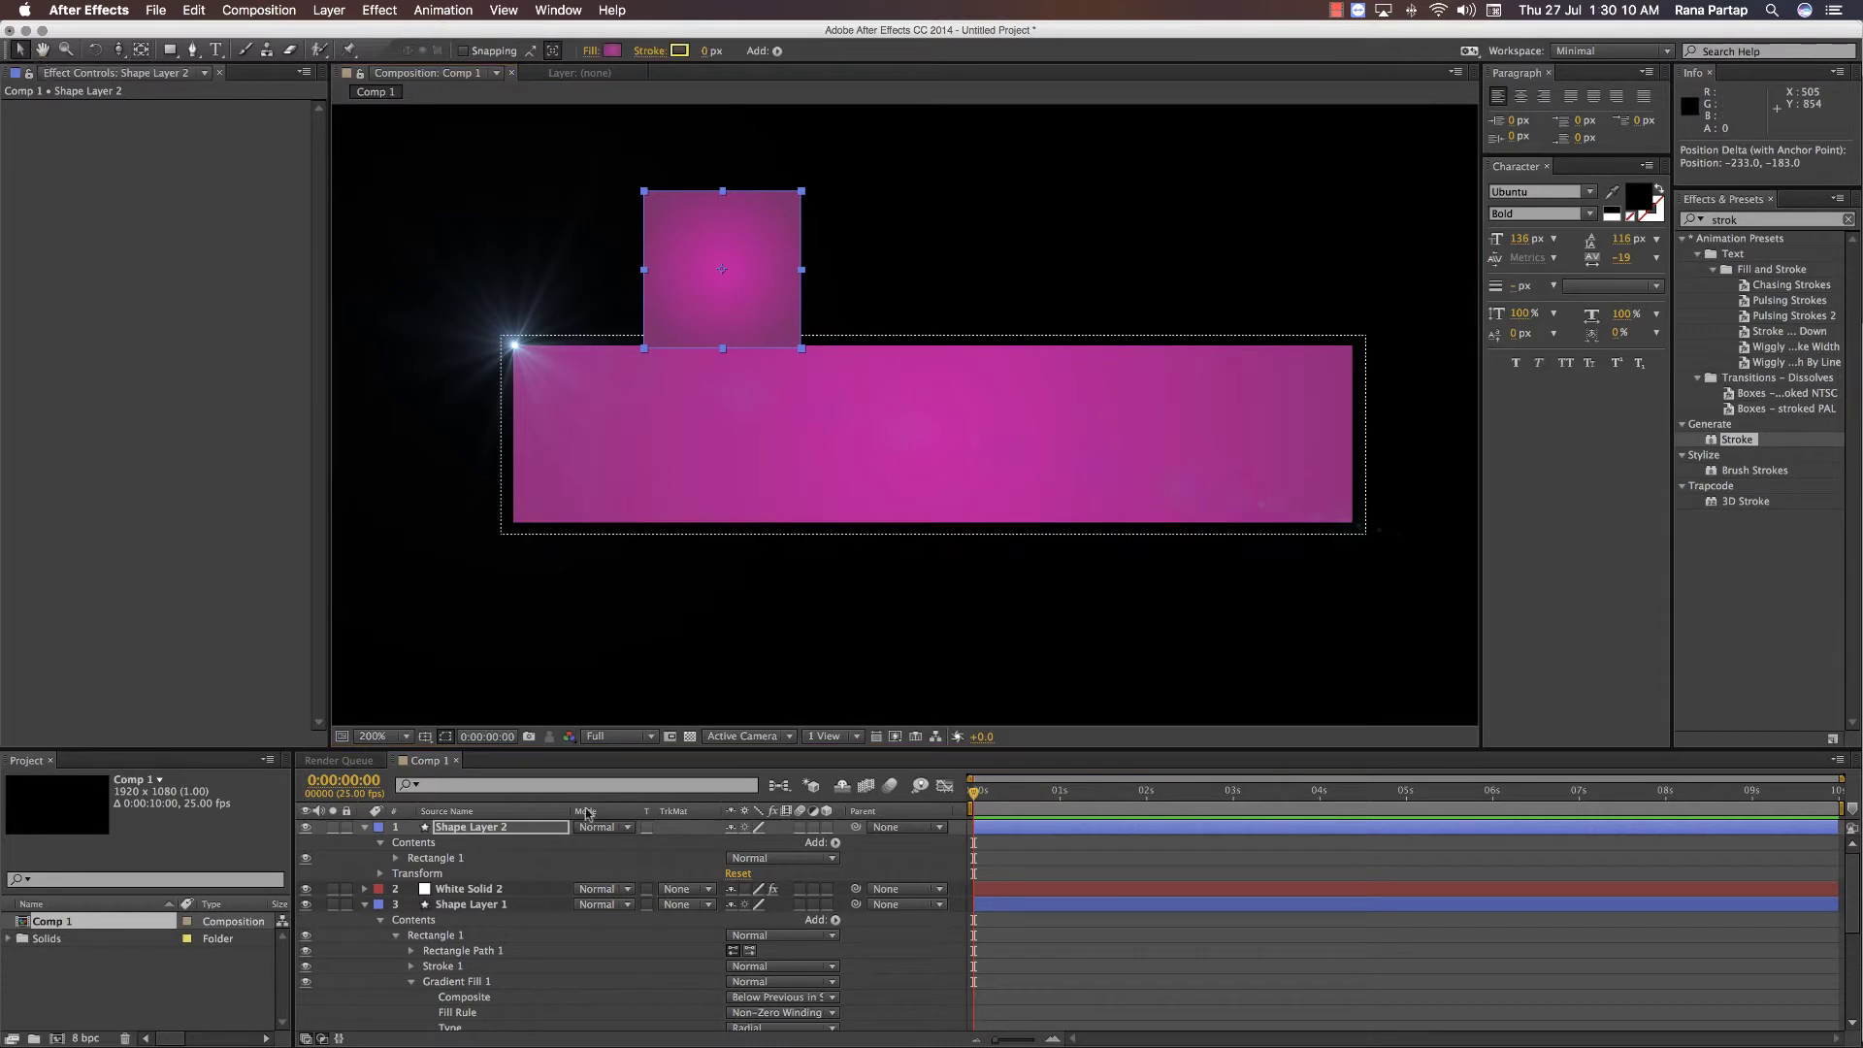
- Rotate the square 45° and move it onto the centre of the long rectangle, at about 928, 536
click(491, 827)
key(u)
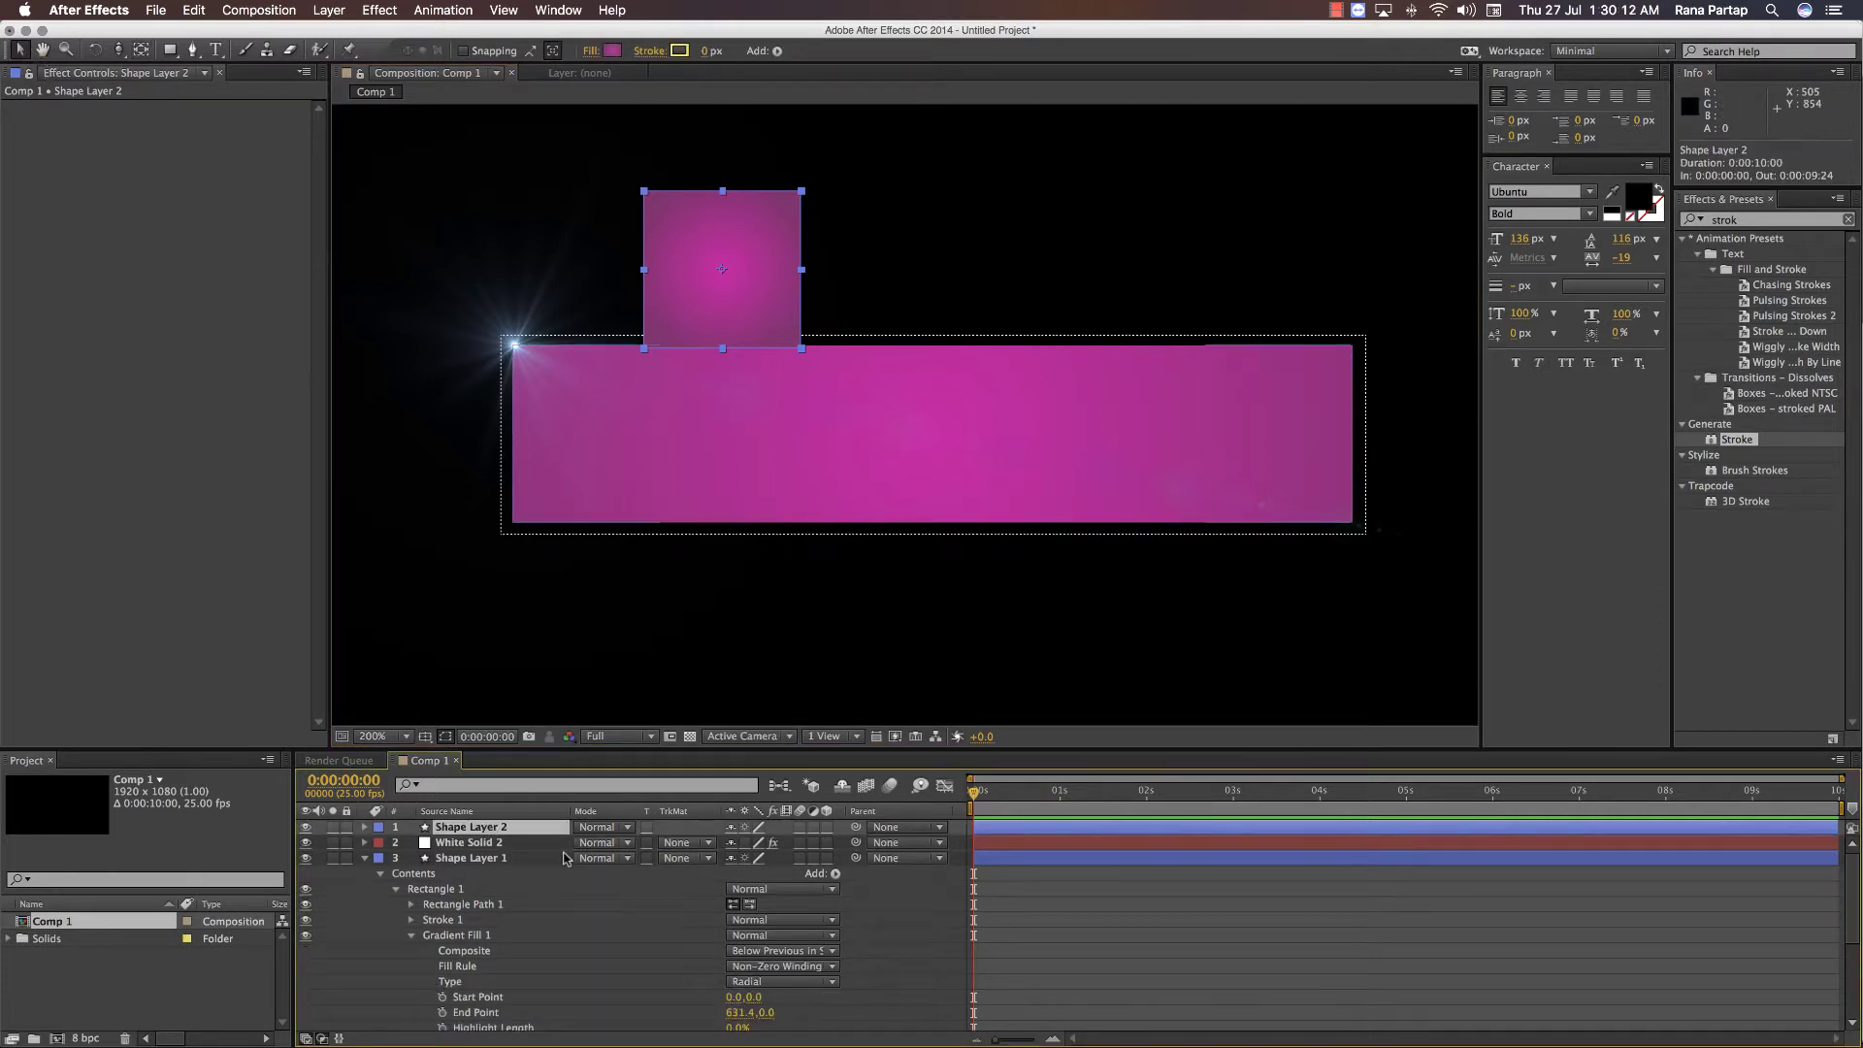
key(w)
key(r)
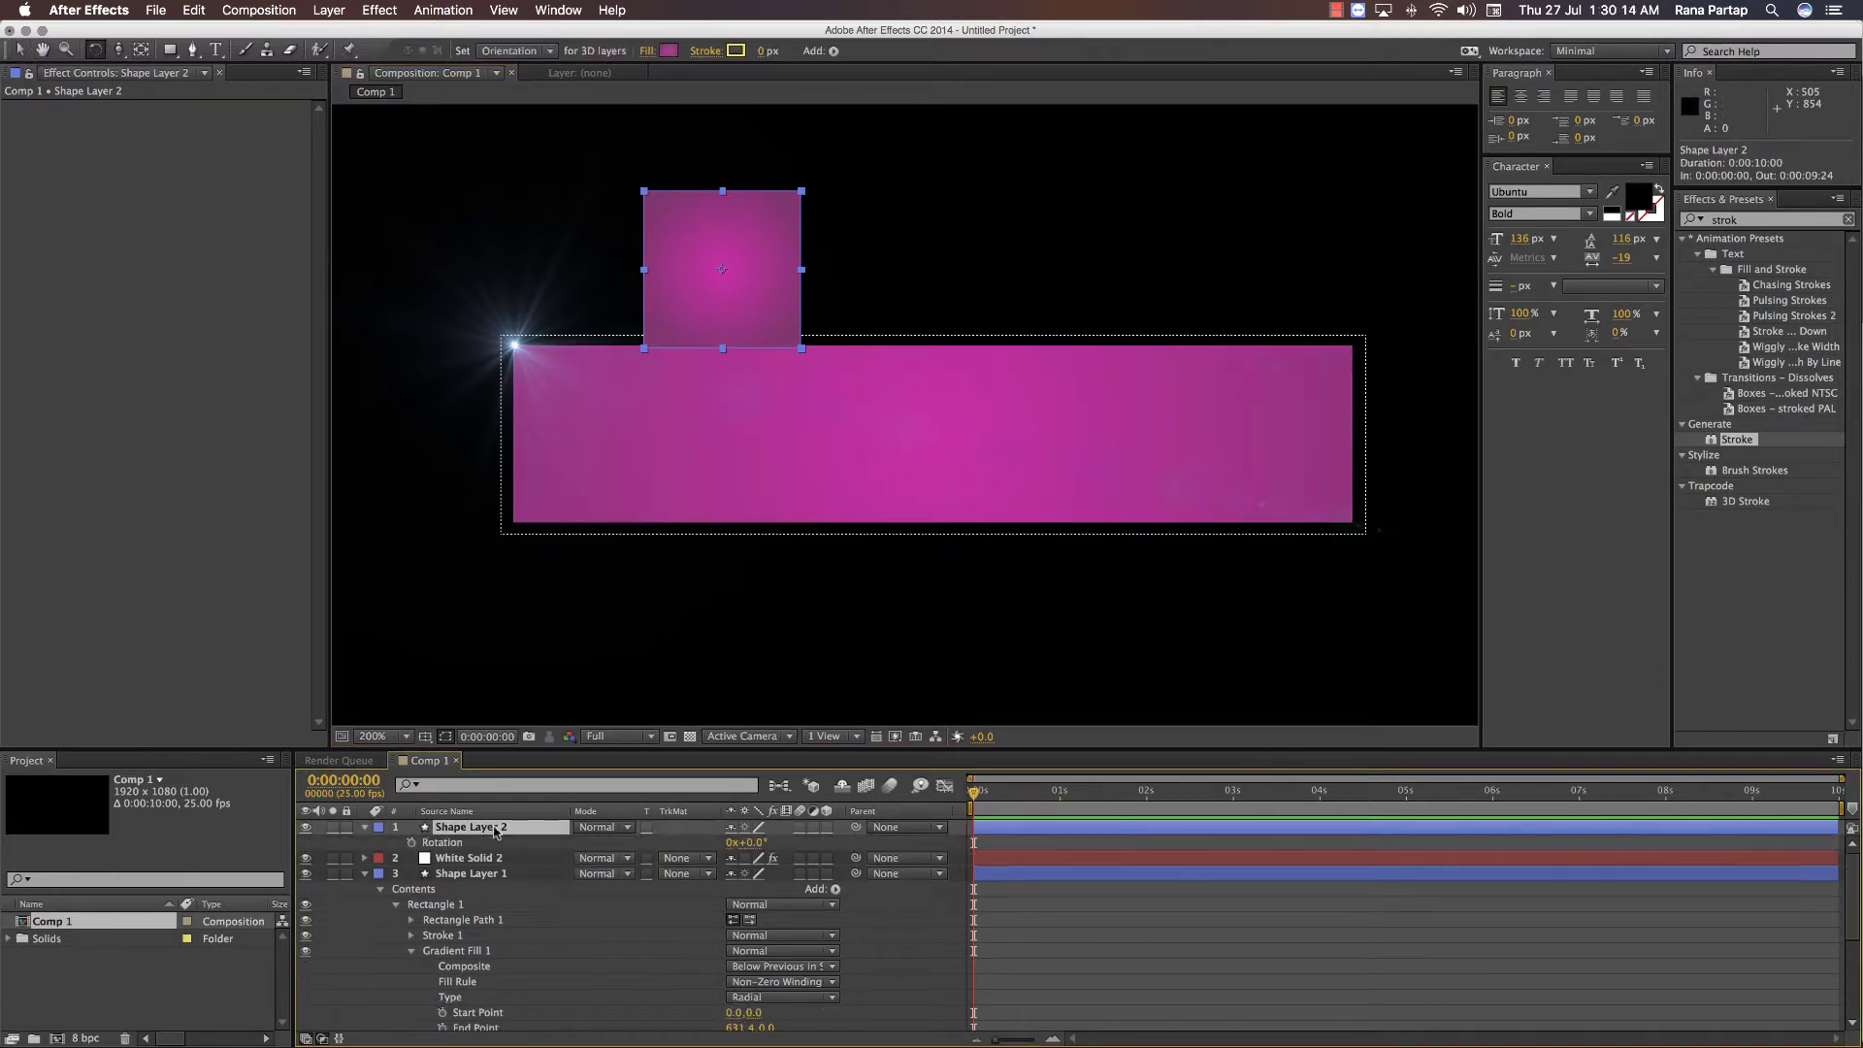
click(754, 840)
key(Return)
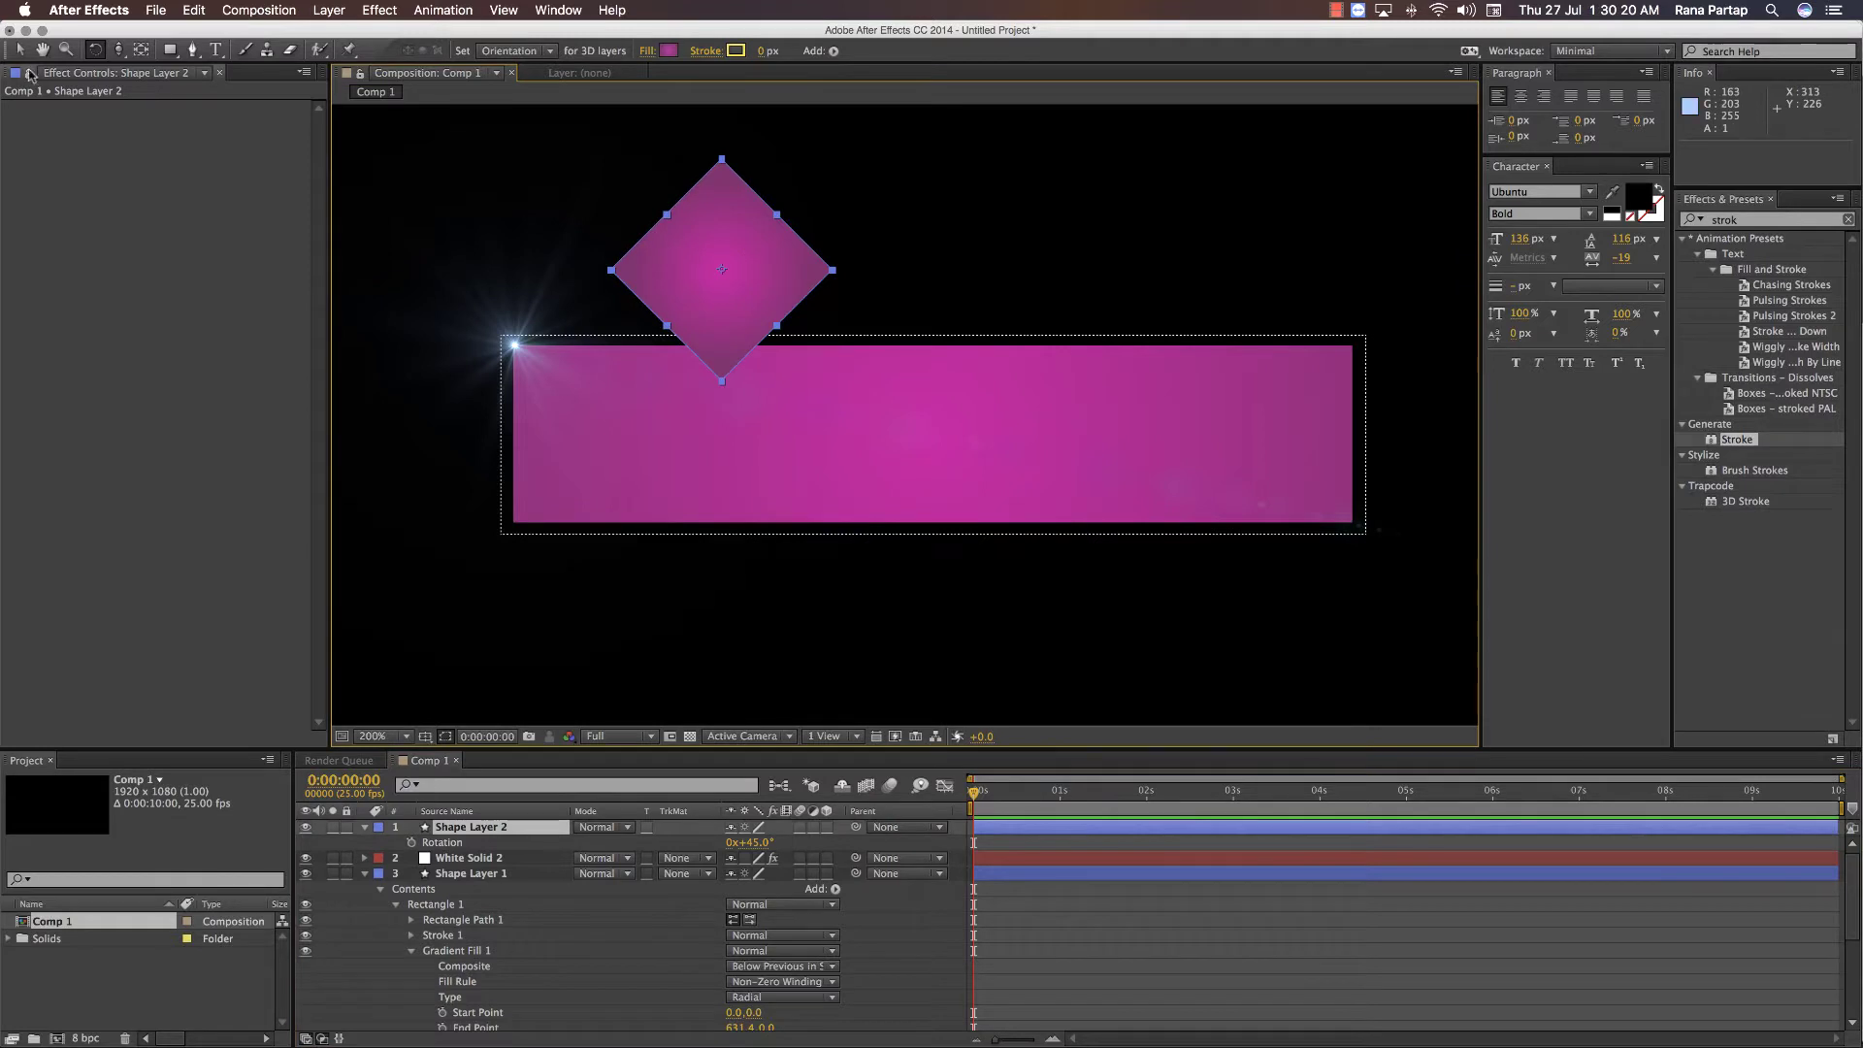
key(v)
drag(757, 241, 938, 398)
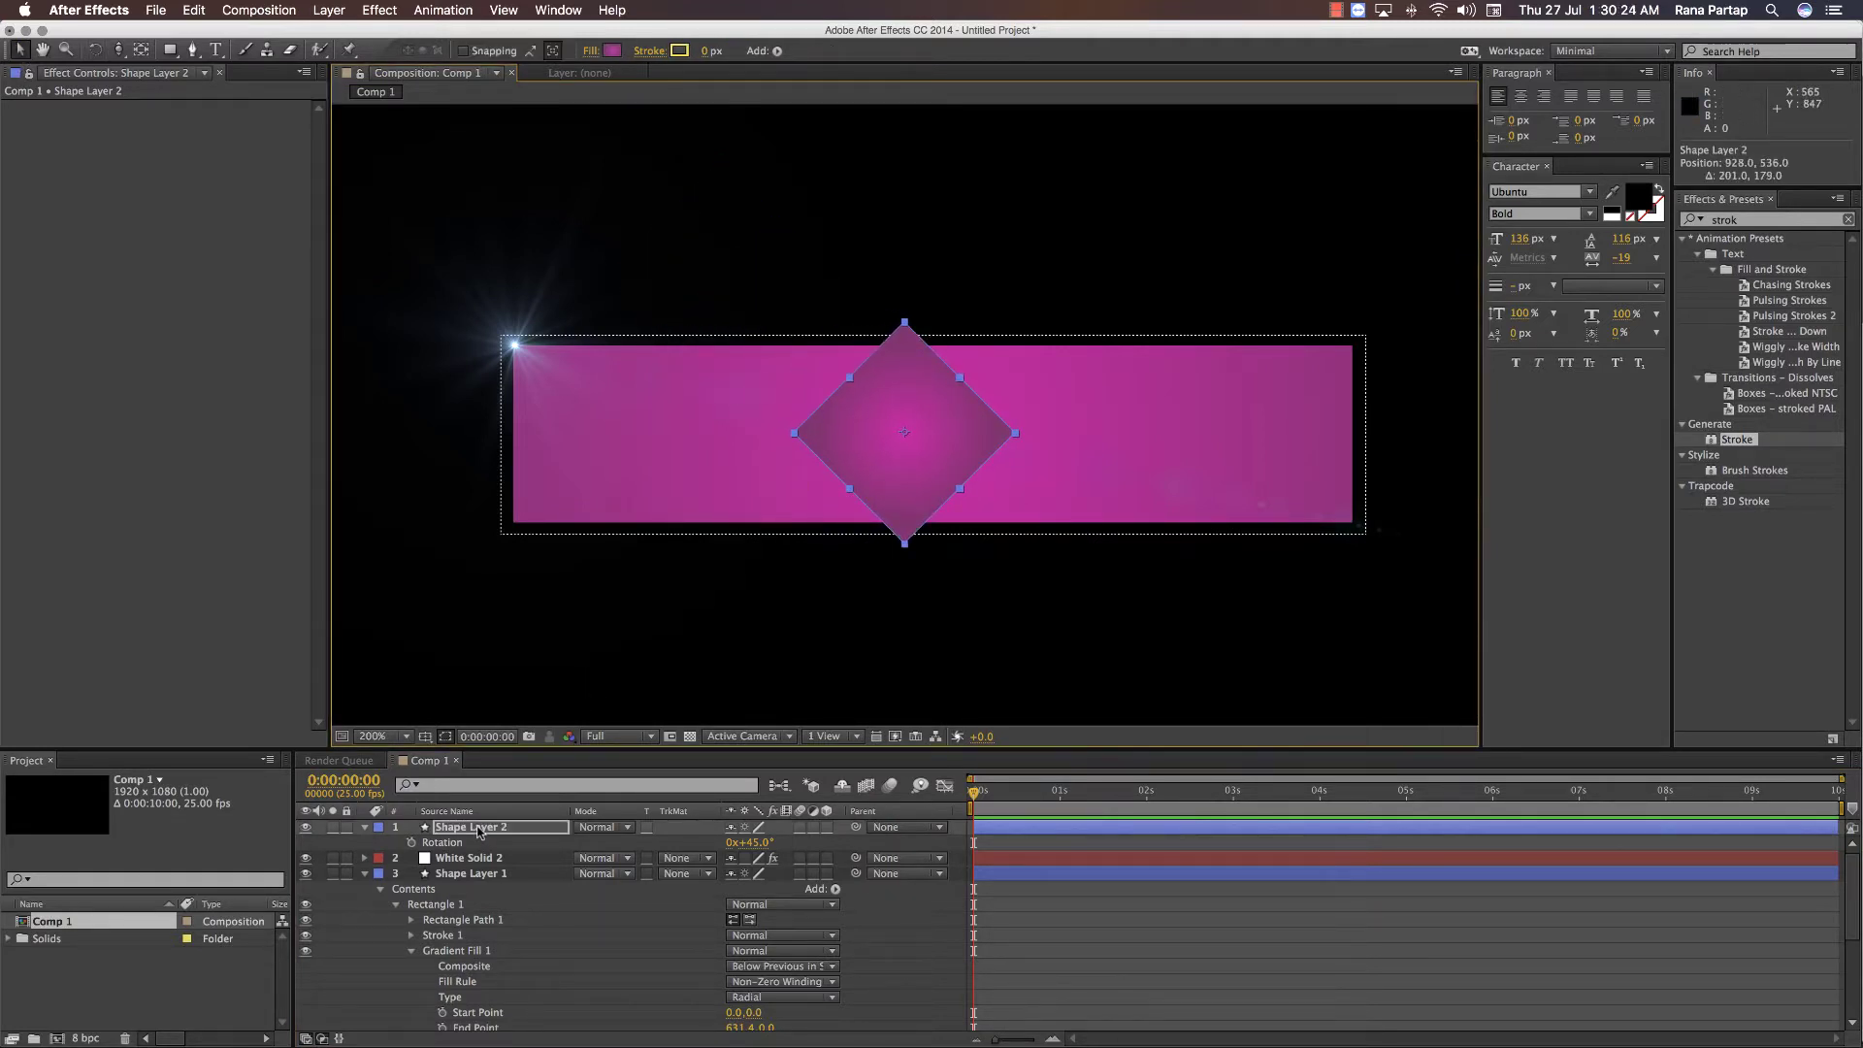
- Scale the diamond's shape layer to 114% and move it beneath all the other layers
key(s)
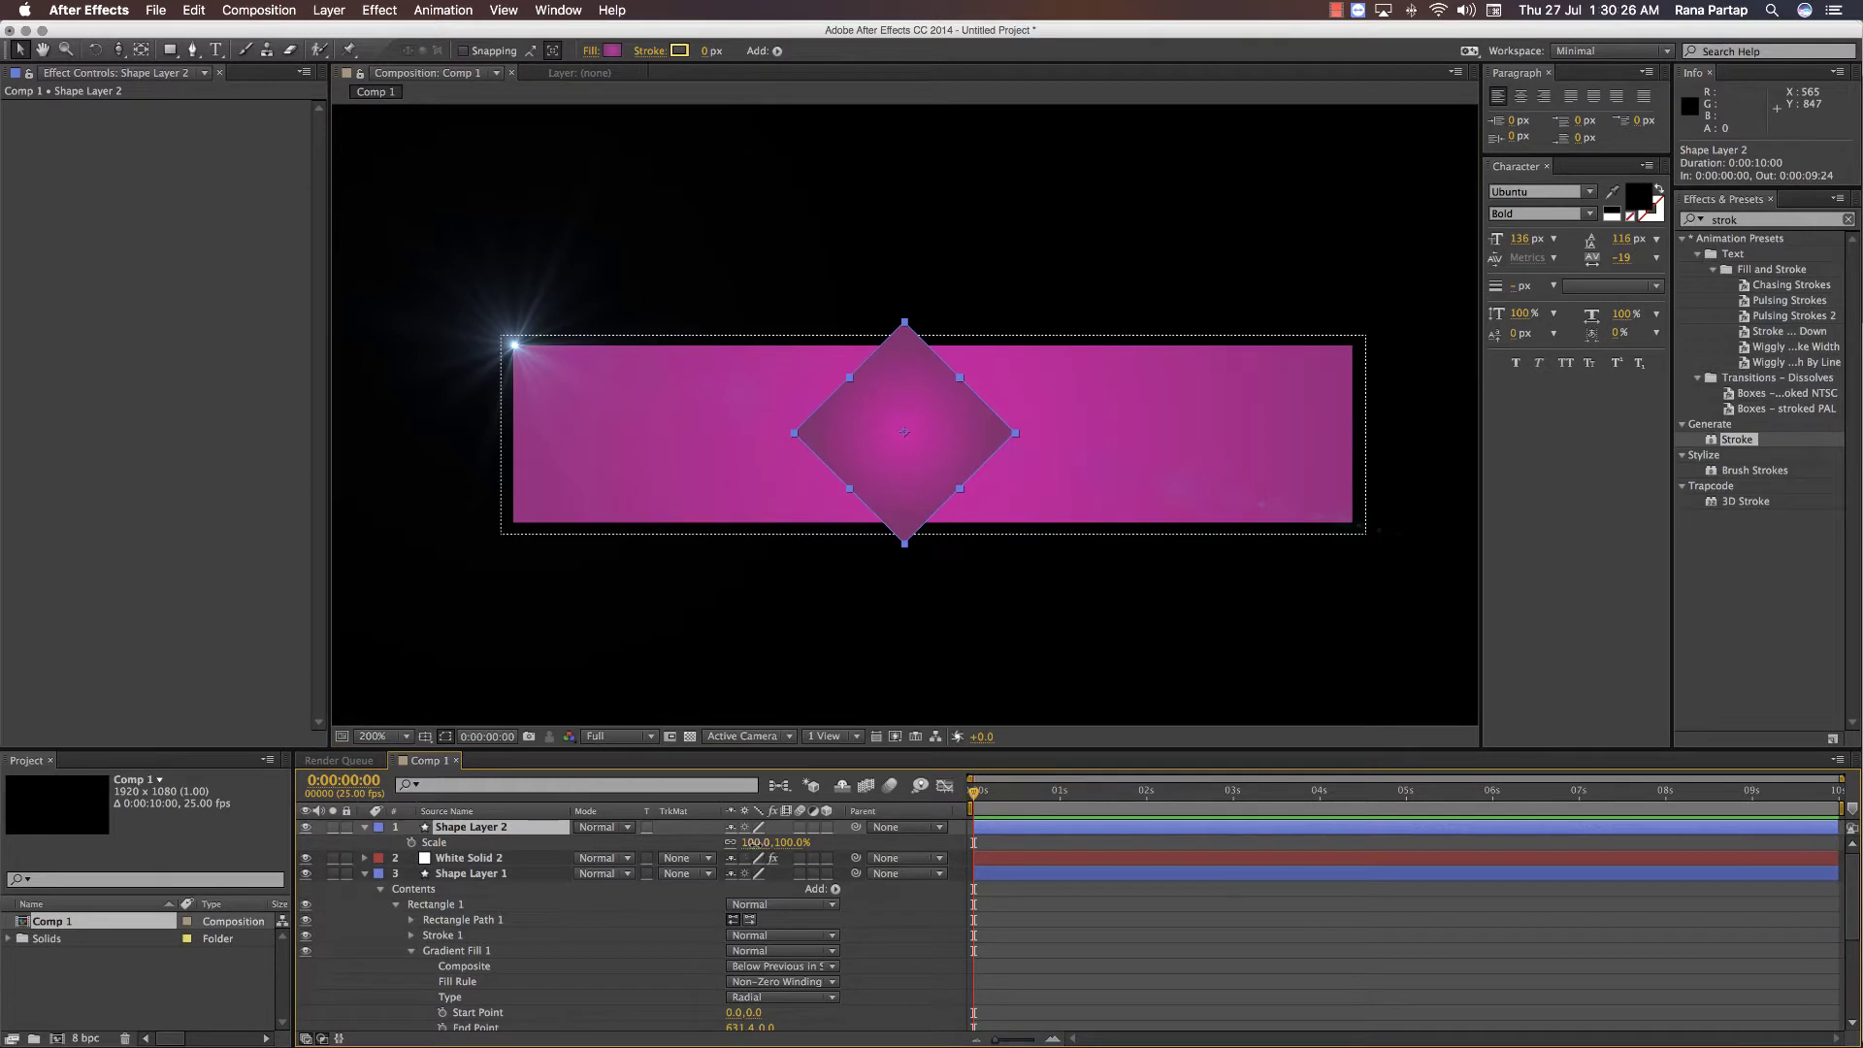
drag(753, 842, 767, 842)
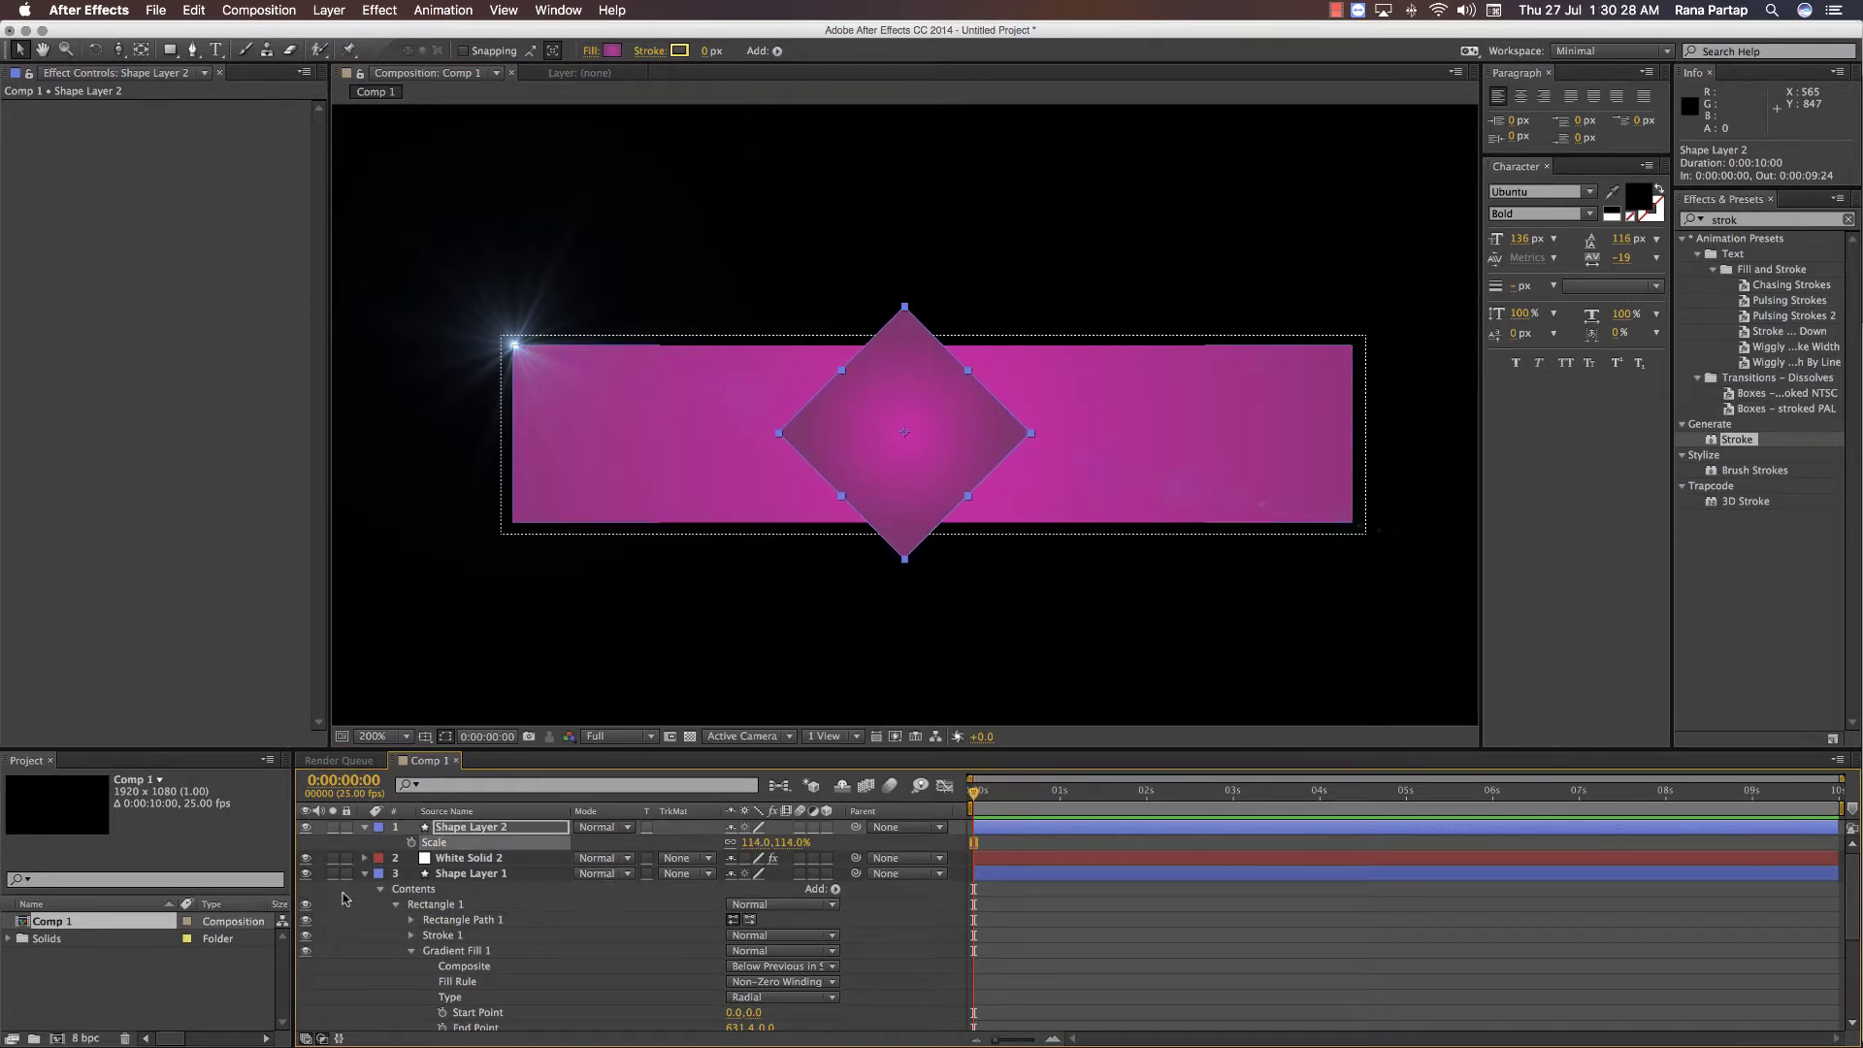
click(365, 874)
drag(462, 828, 462, 907)
click(544, 691)
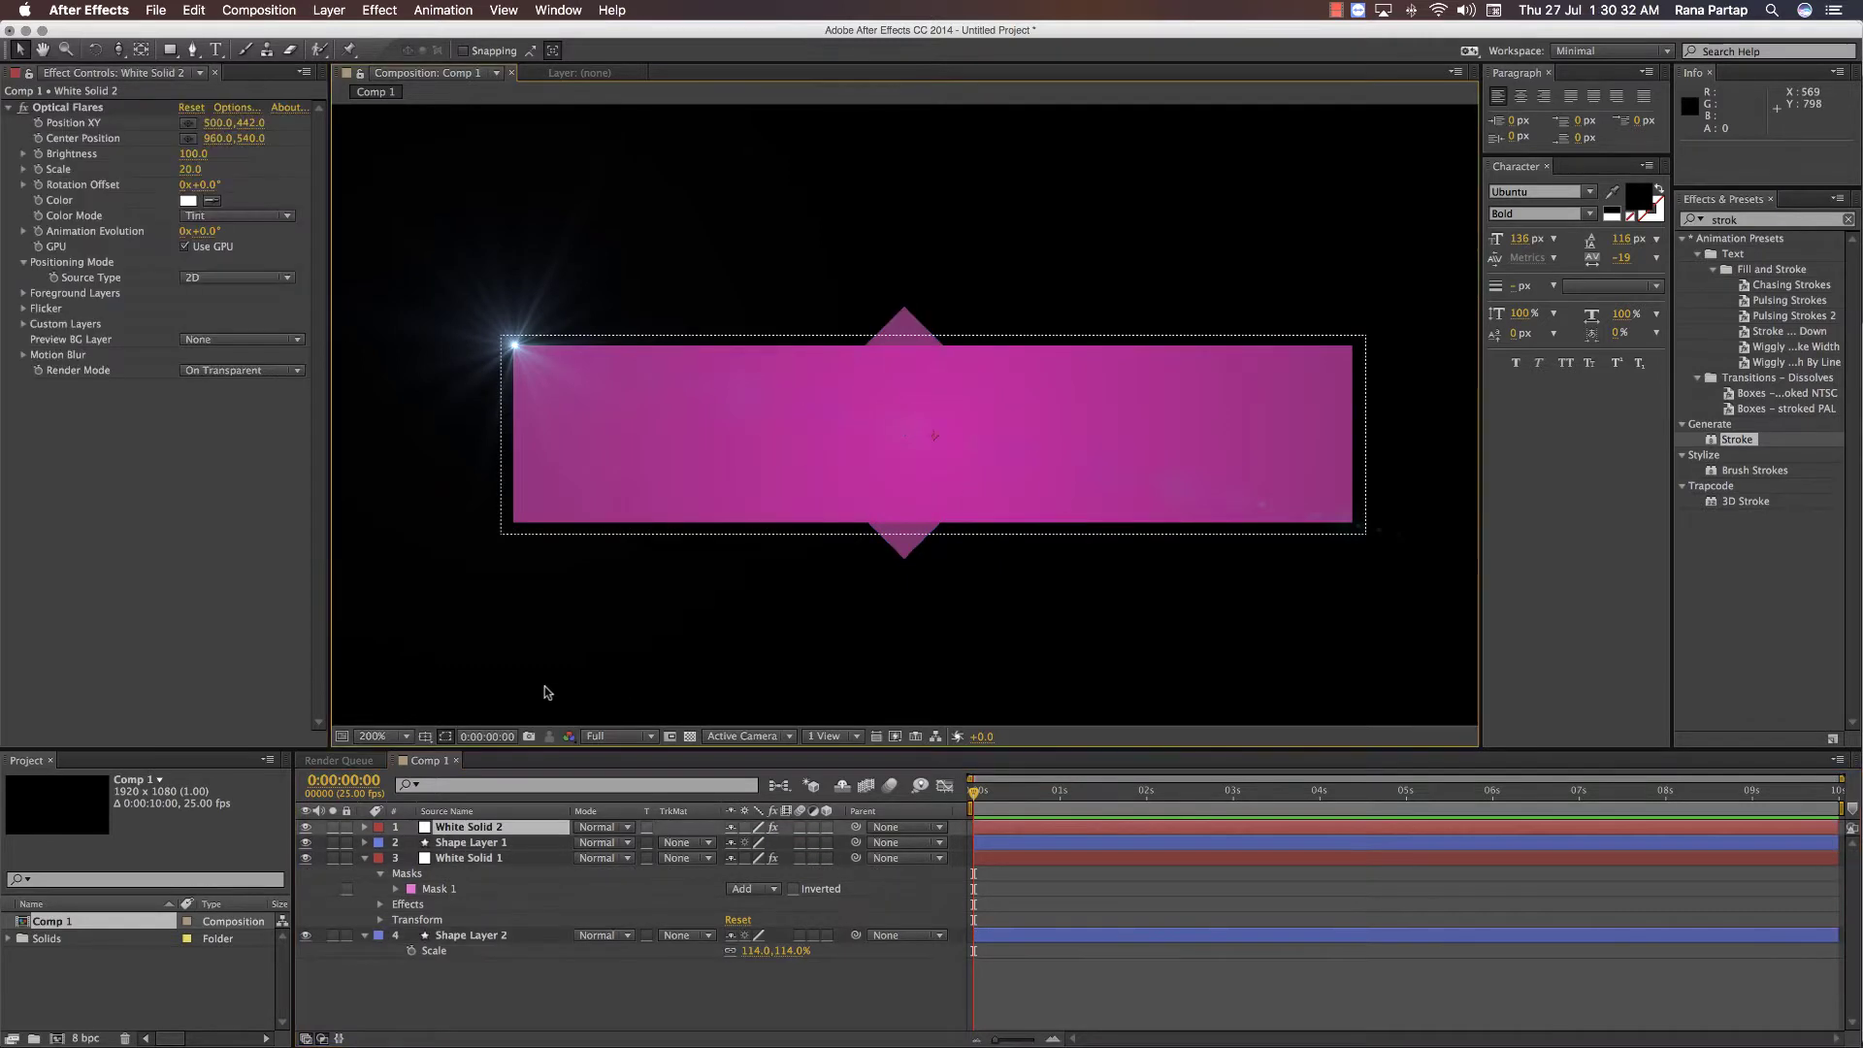
- Remove the large diamond's fill and give it a 2 px yellow stroke
click(456, 936)
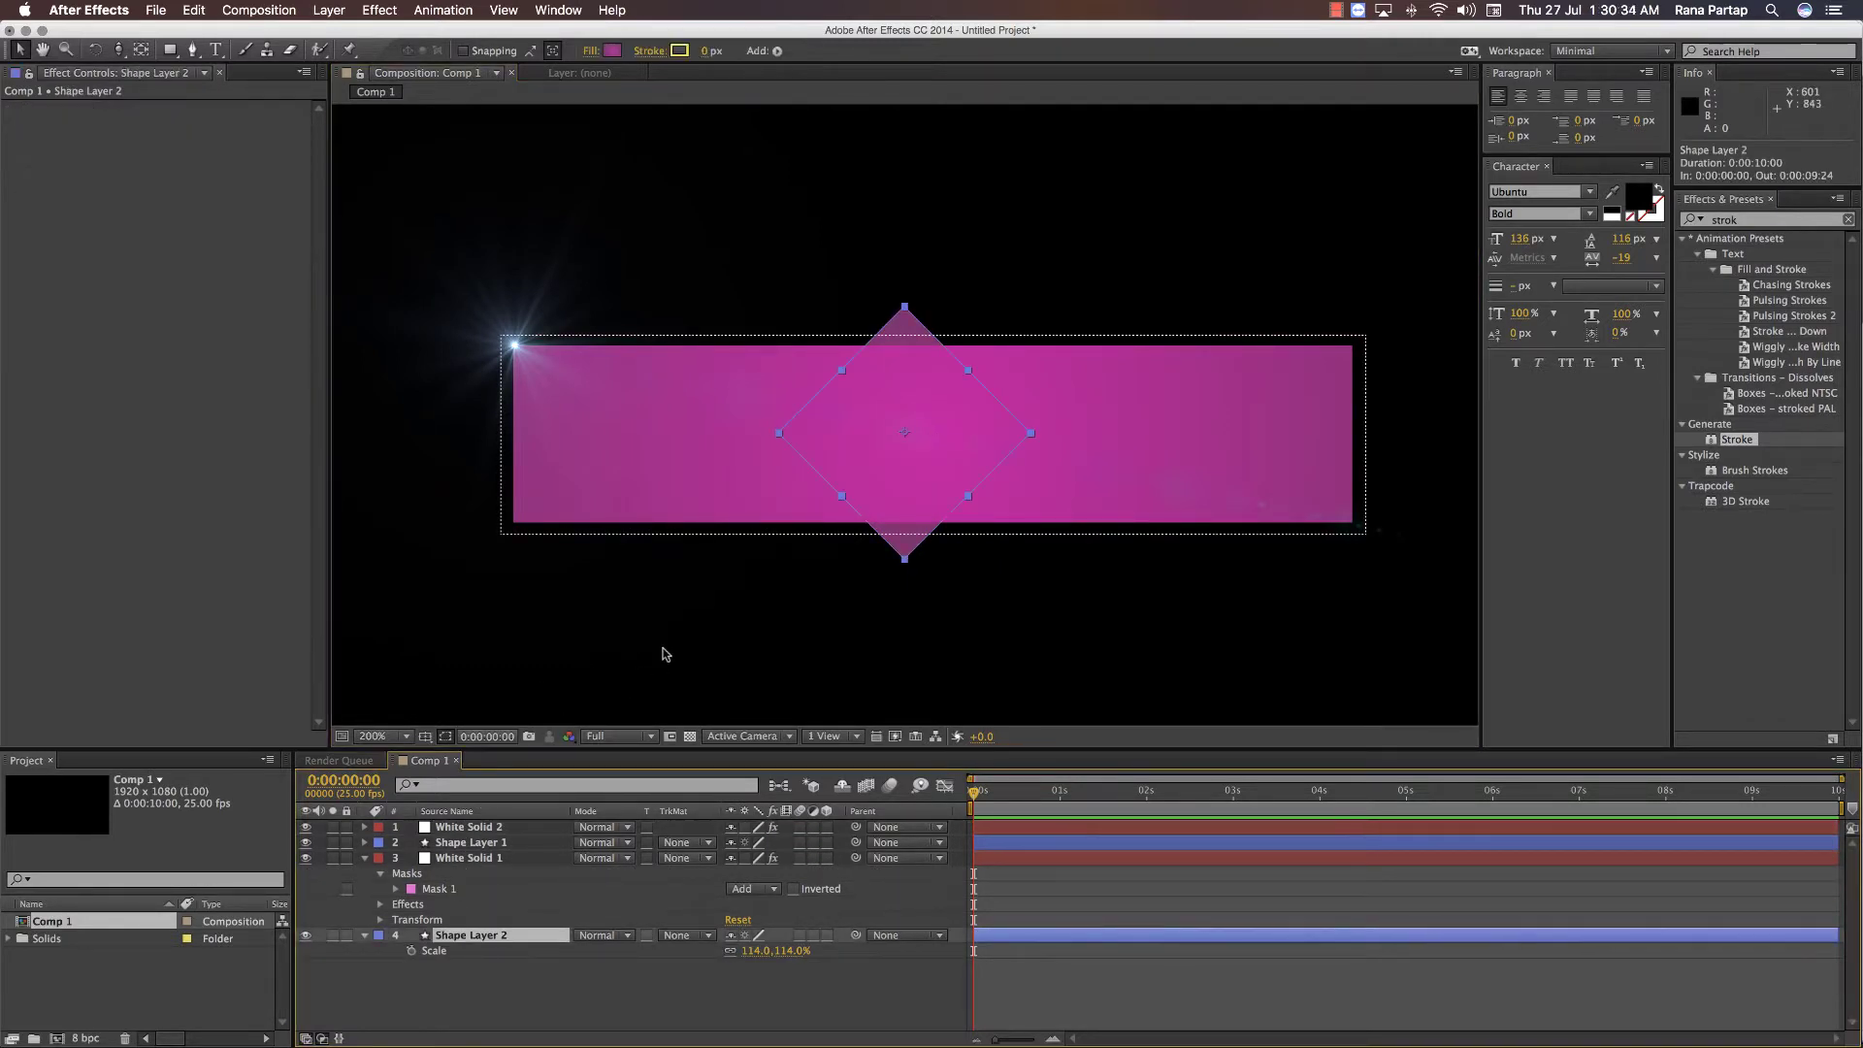
click(590, 50)
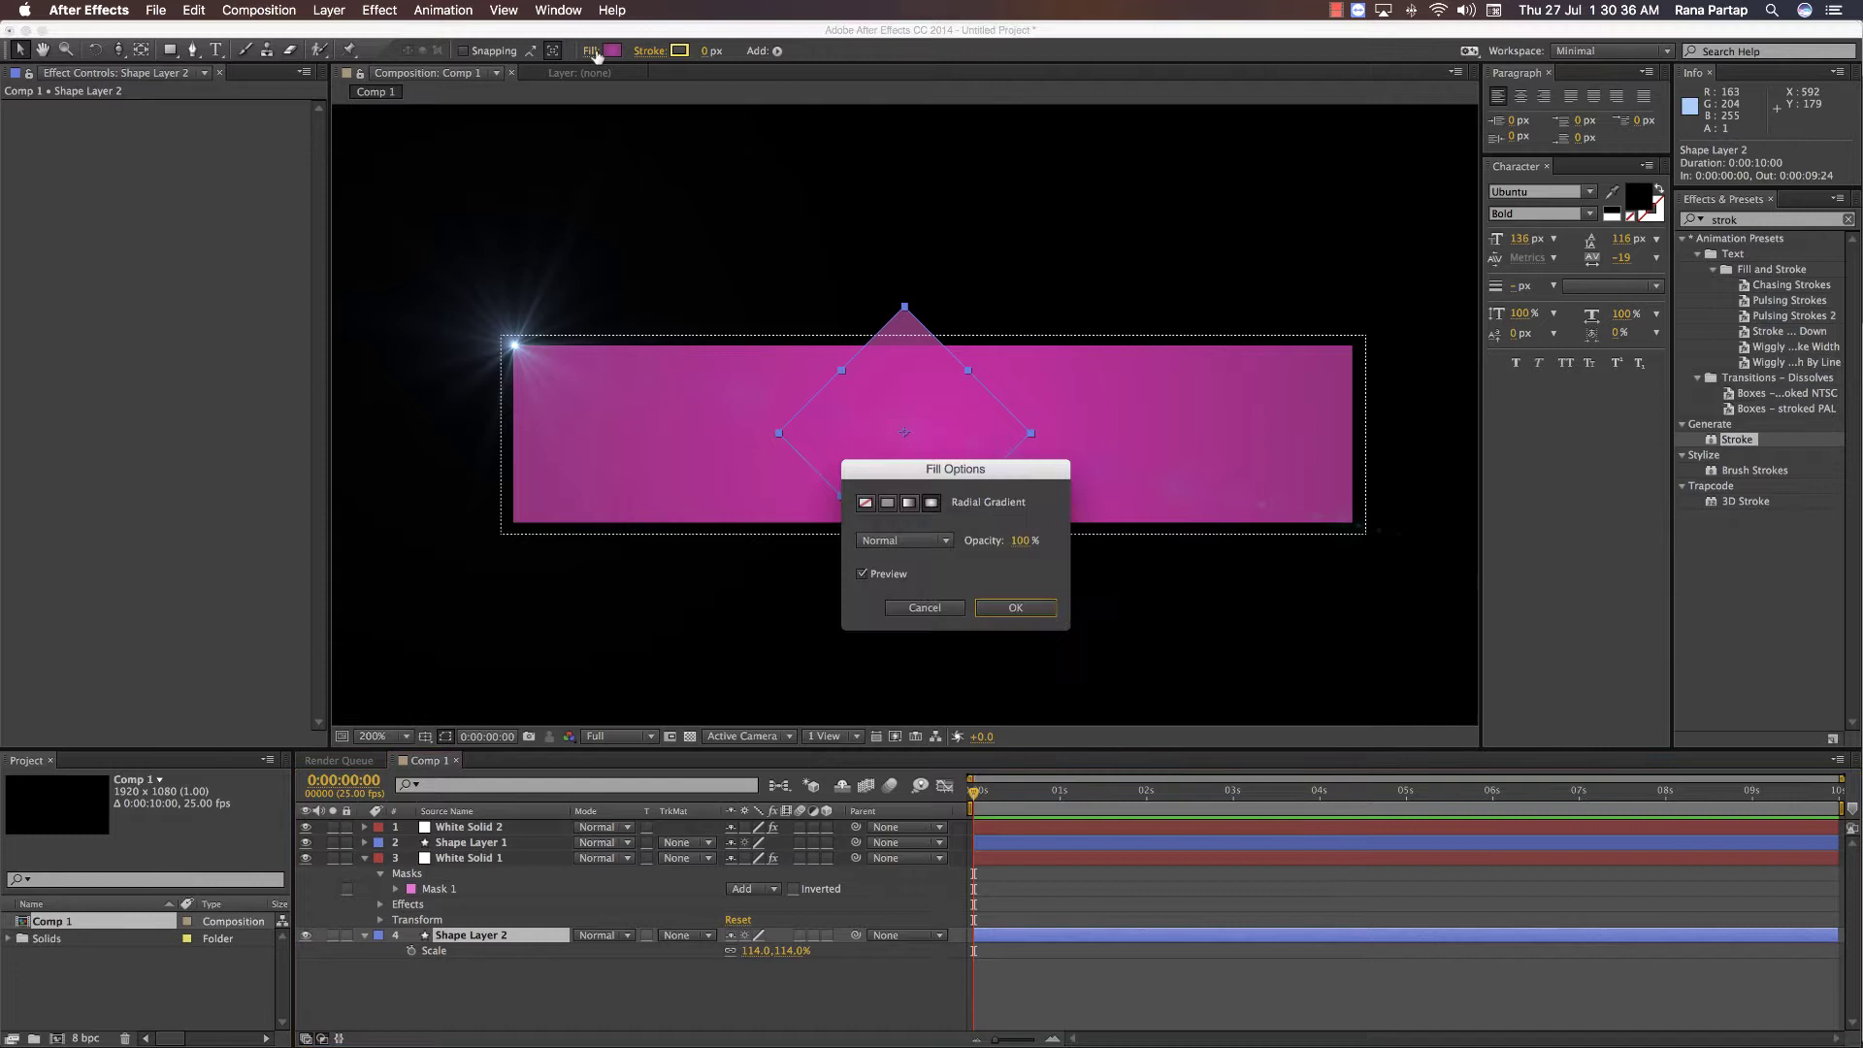
click(866, 502)
click(1011, 607)
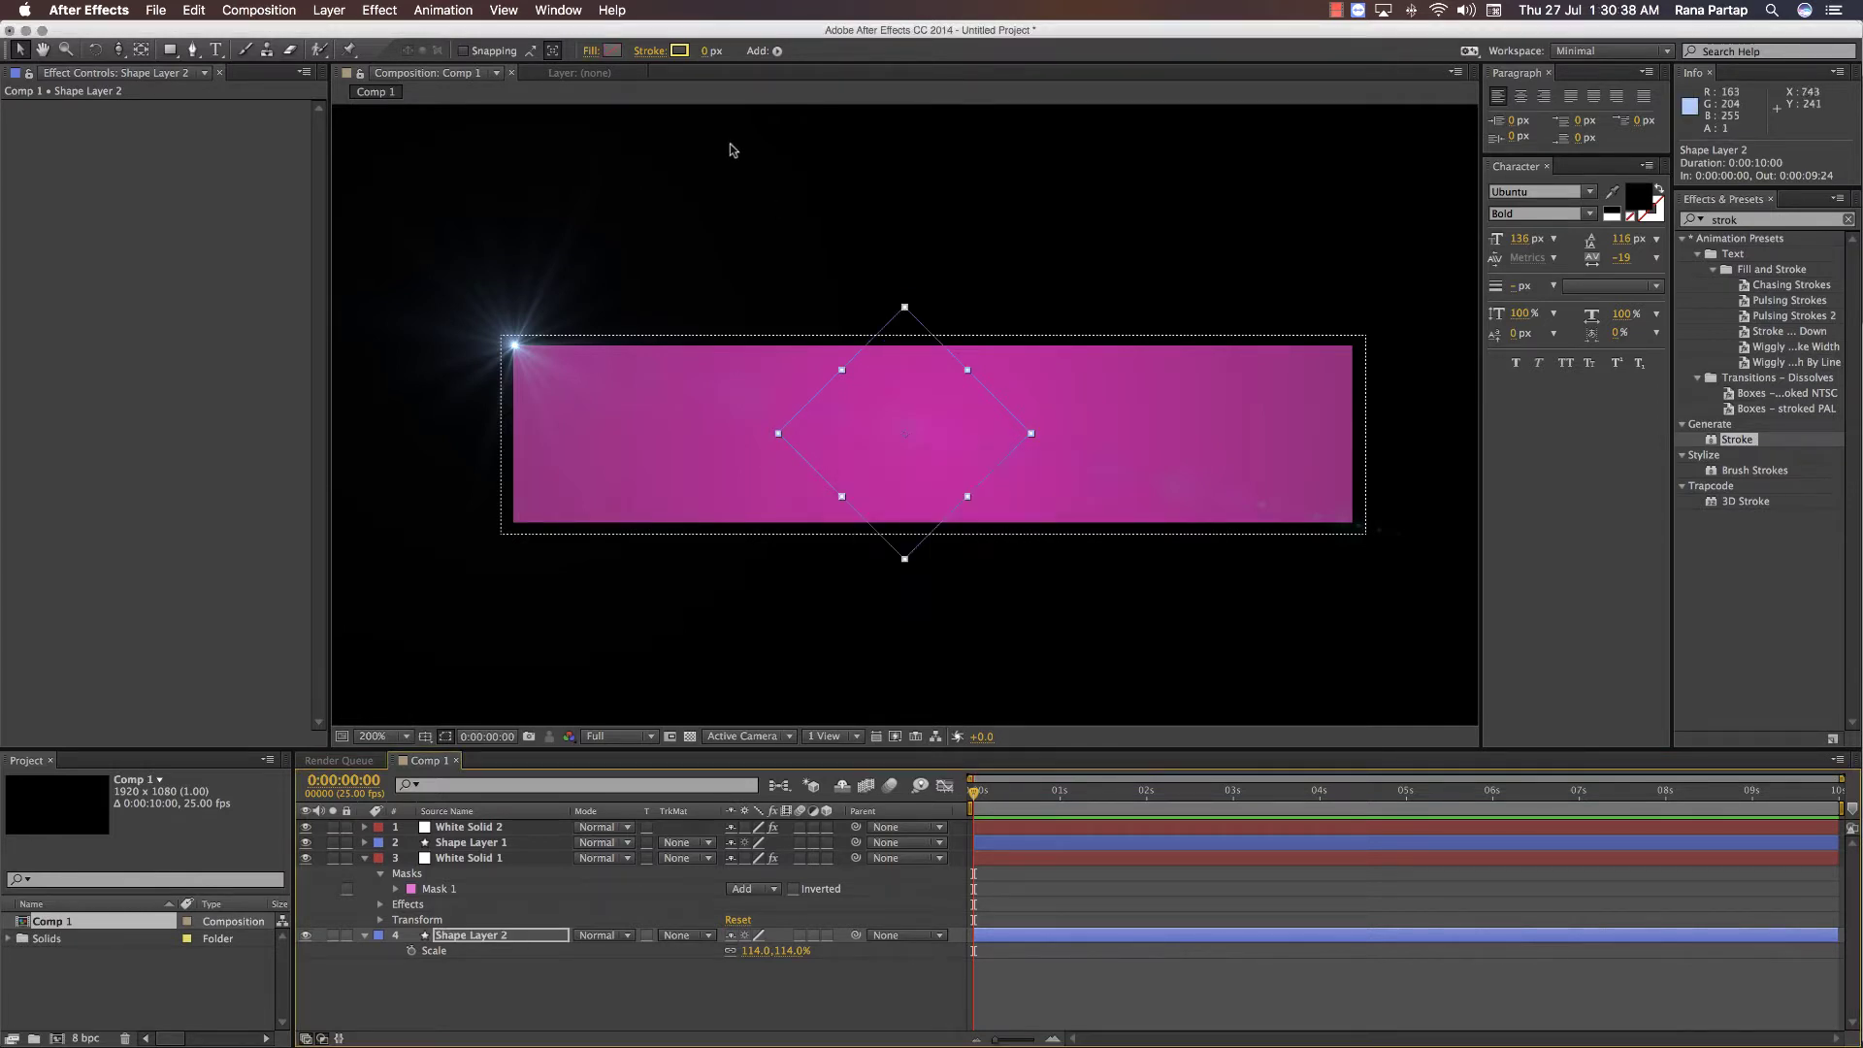
click(709, 52)
text(2)
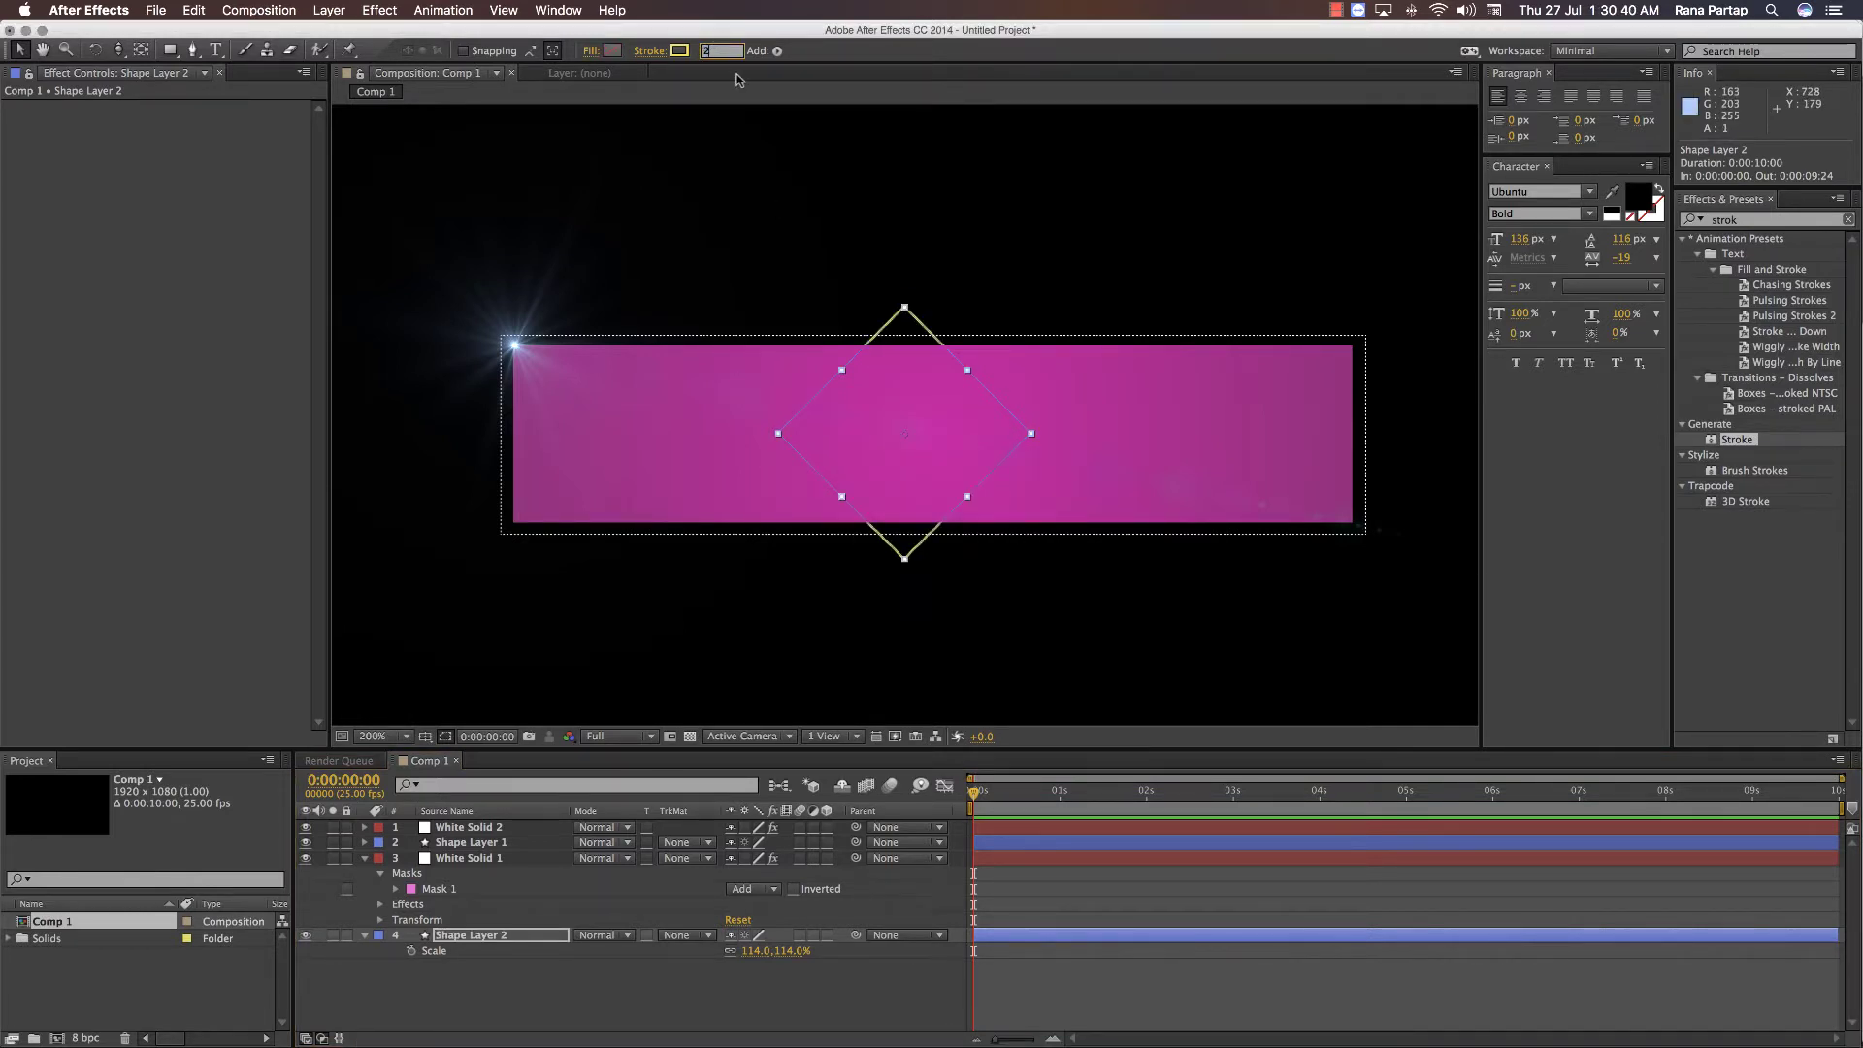
click(844, 278)
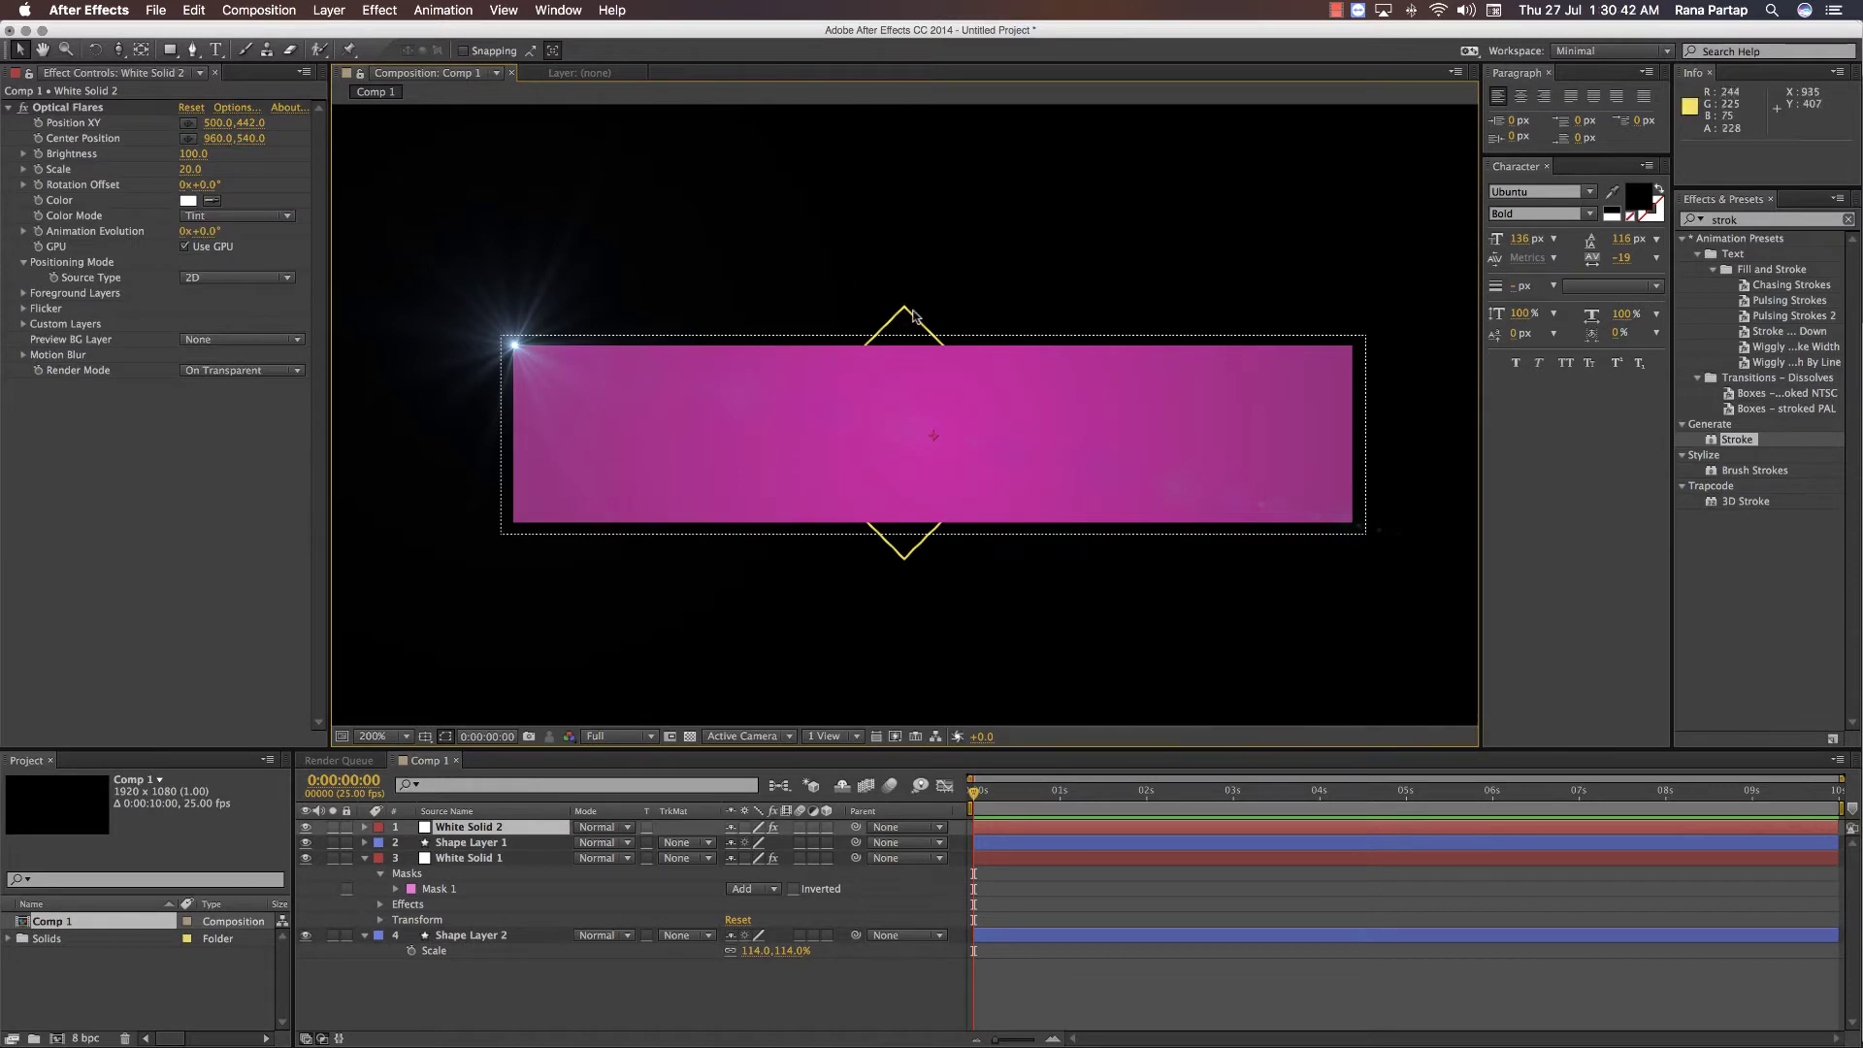
- Duplicate the outlined diamond's layer and scale the copy down to 14%
key(comma)
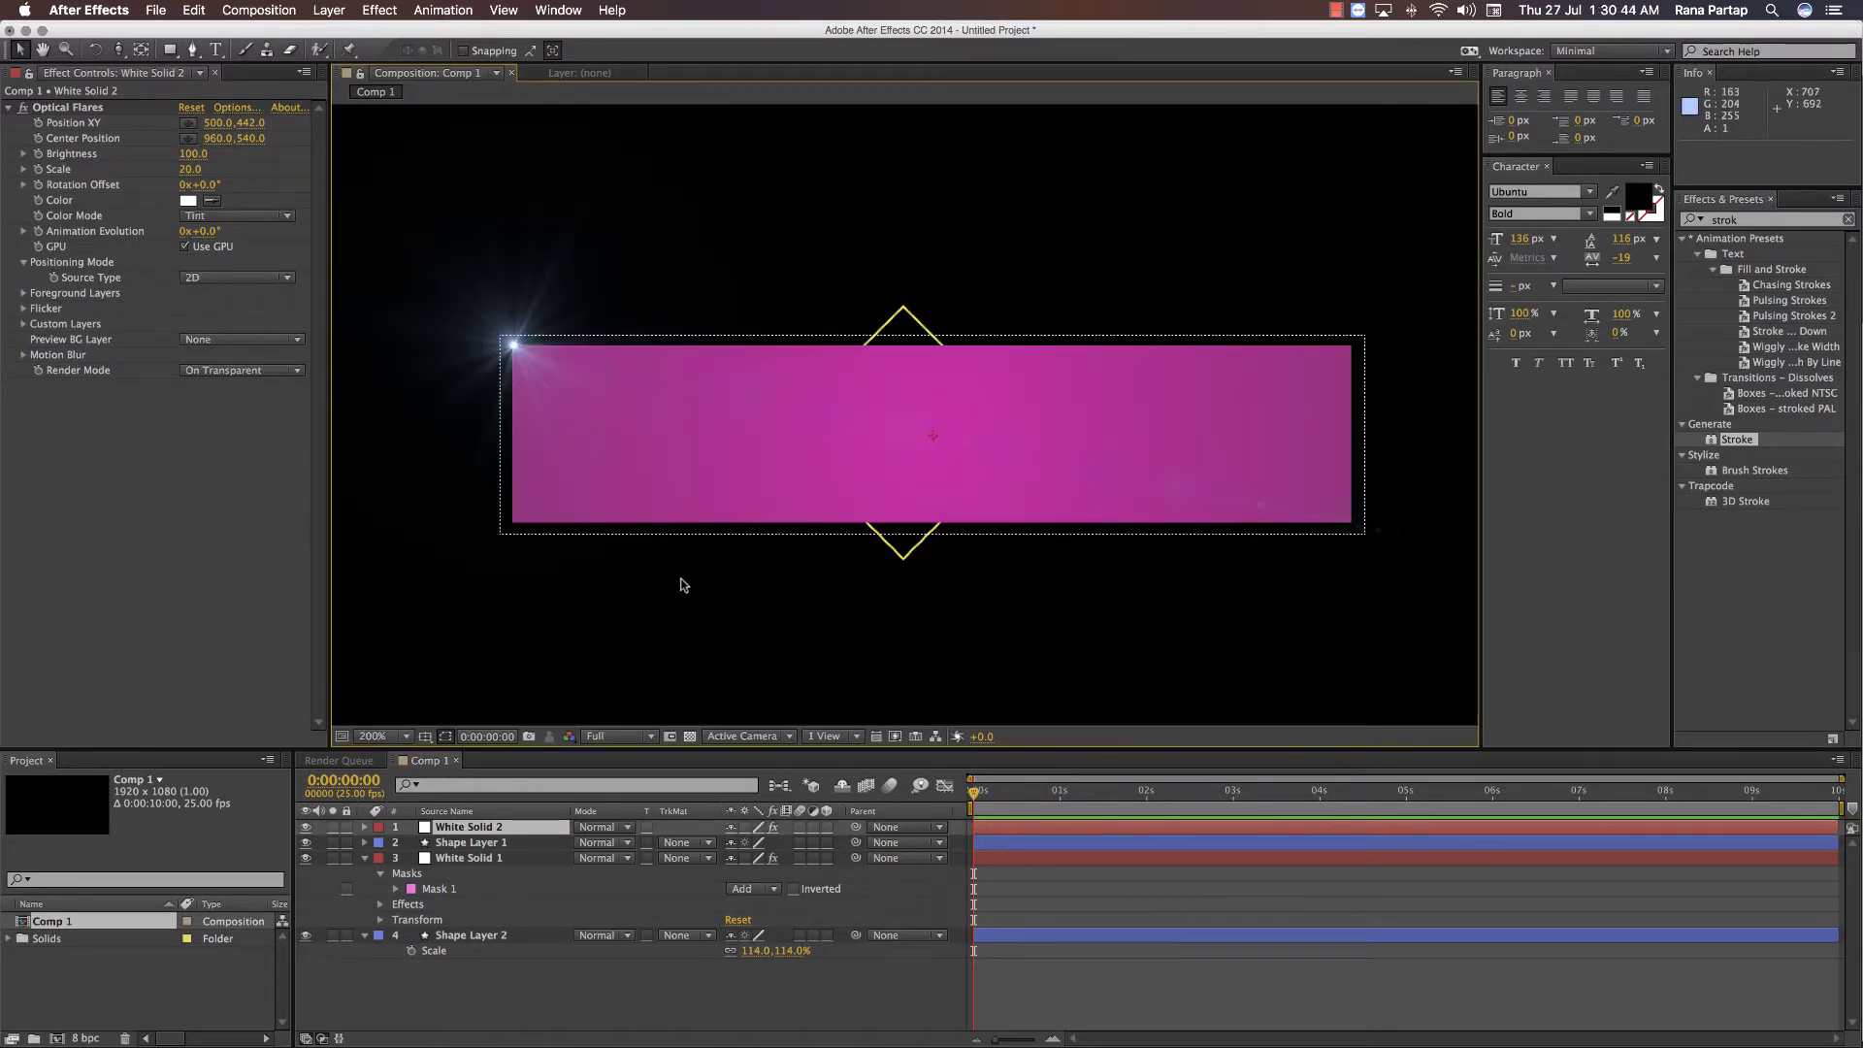
key(comma)
click(458, 936)
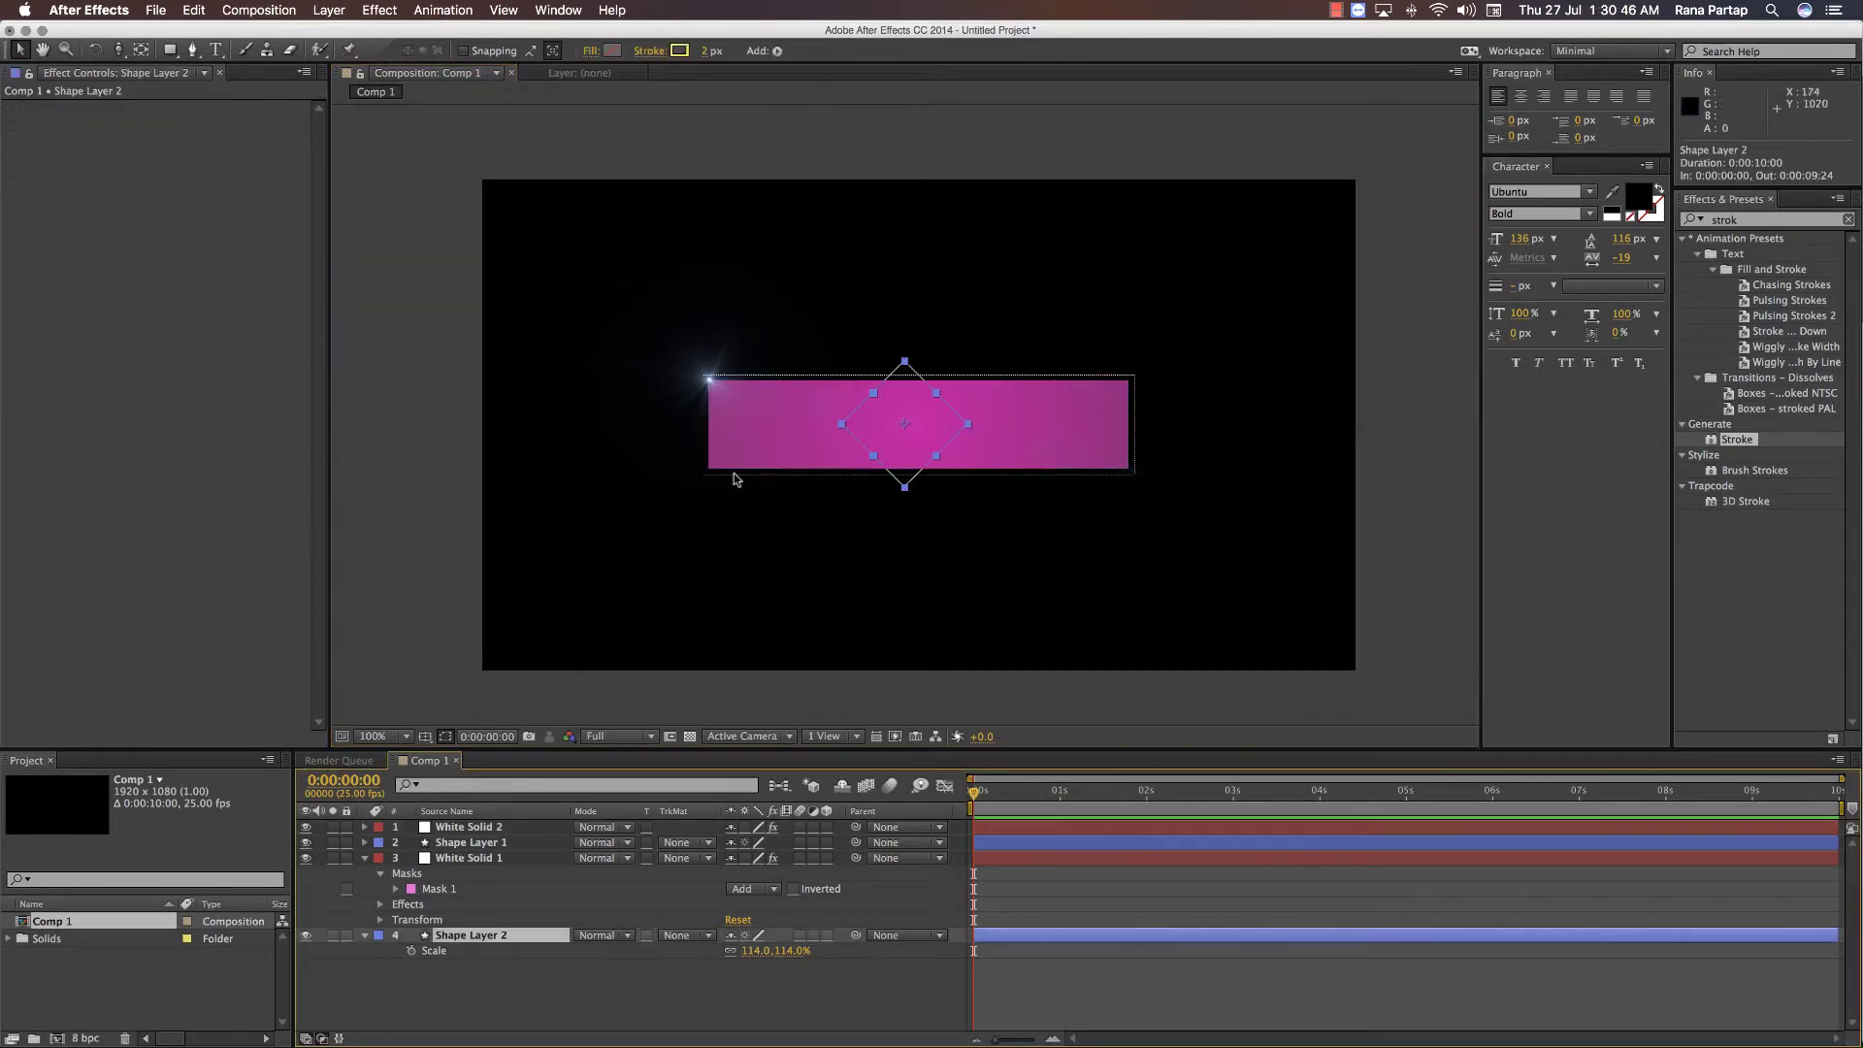
key(period)
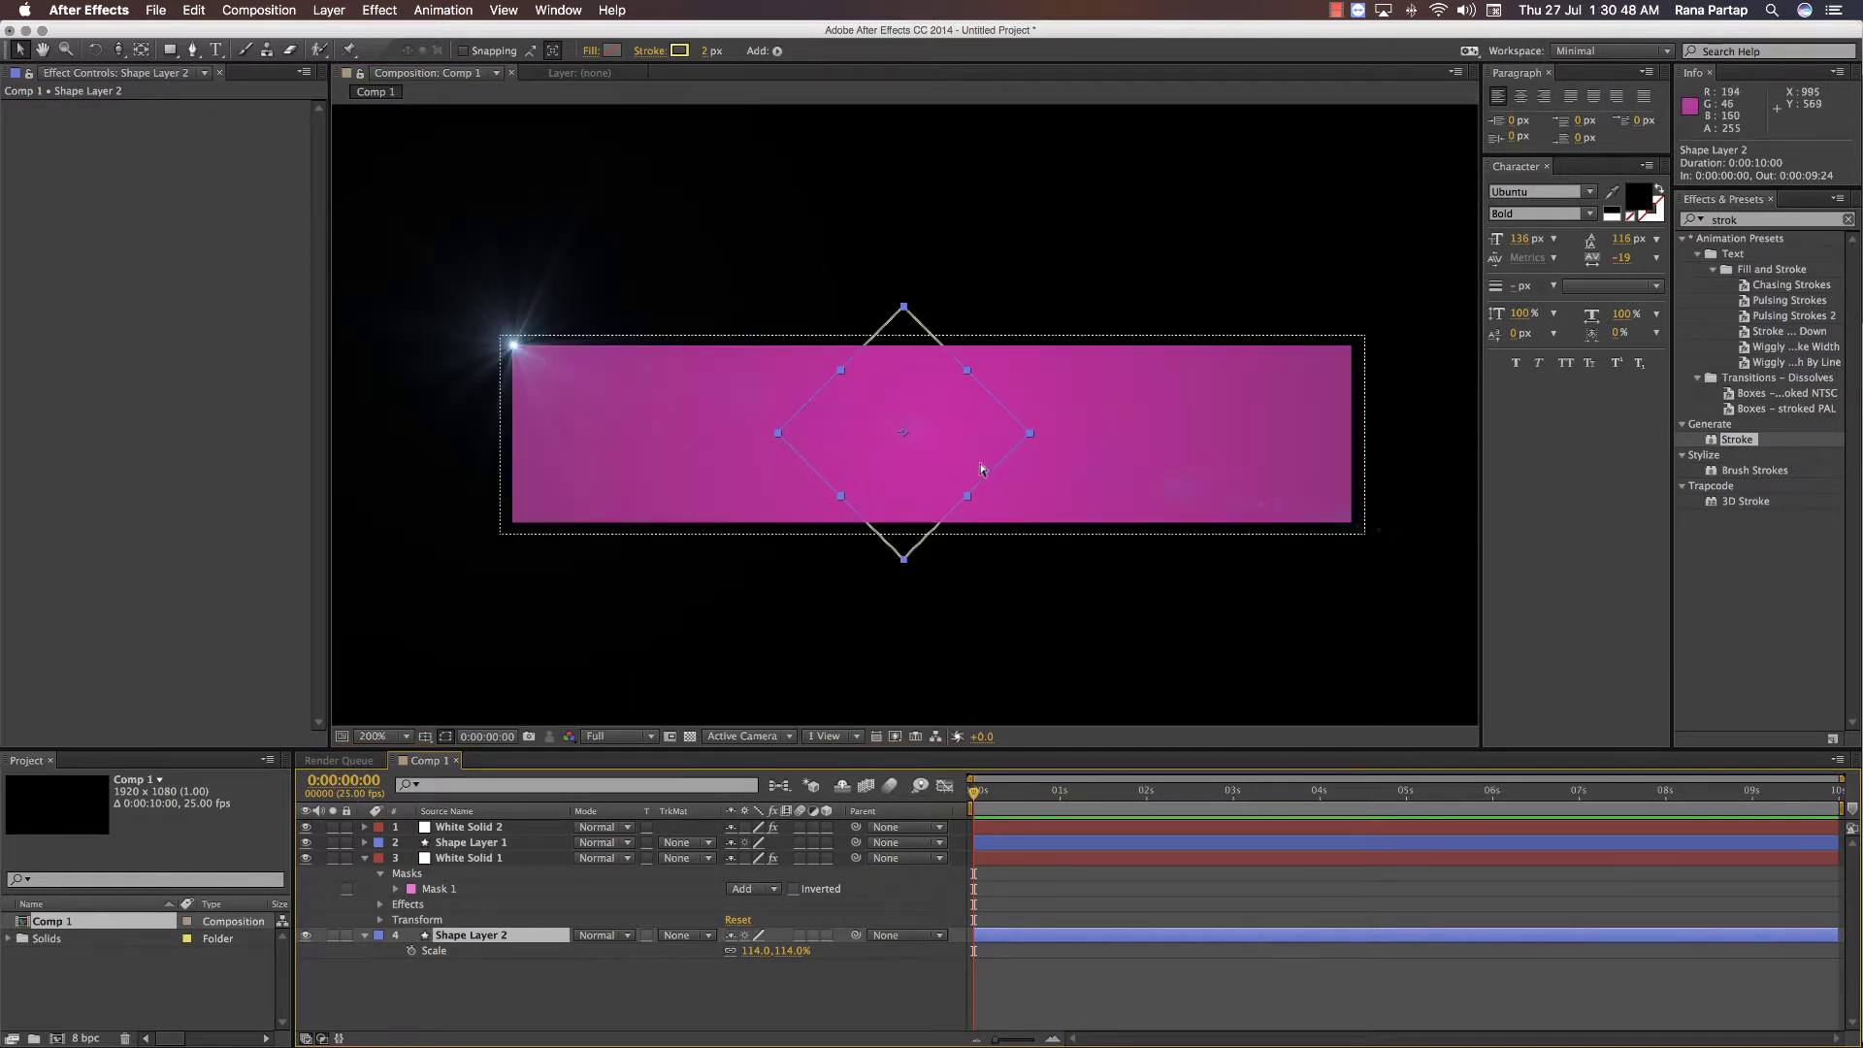
key(super+d)
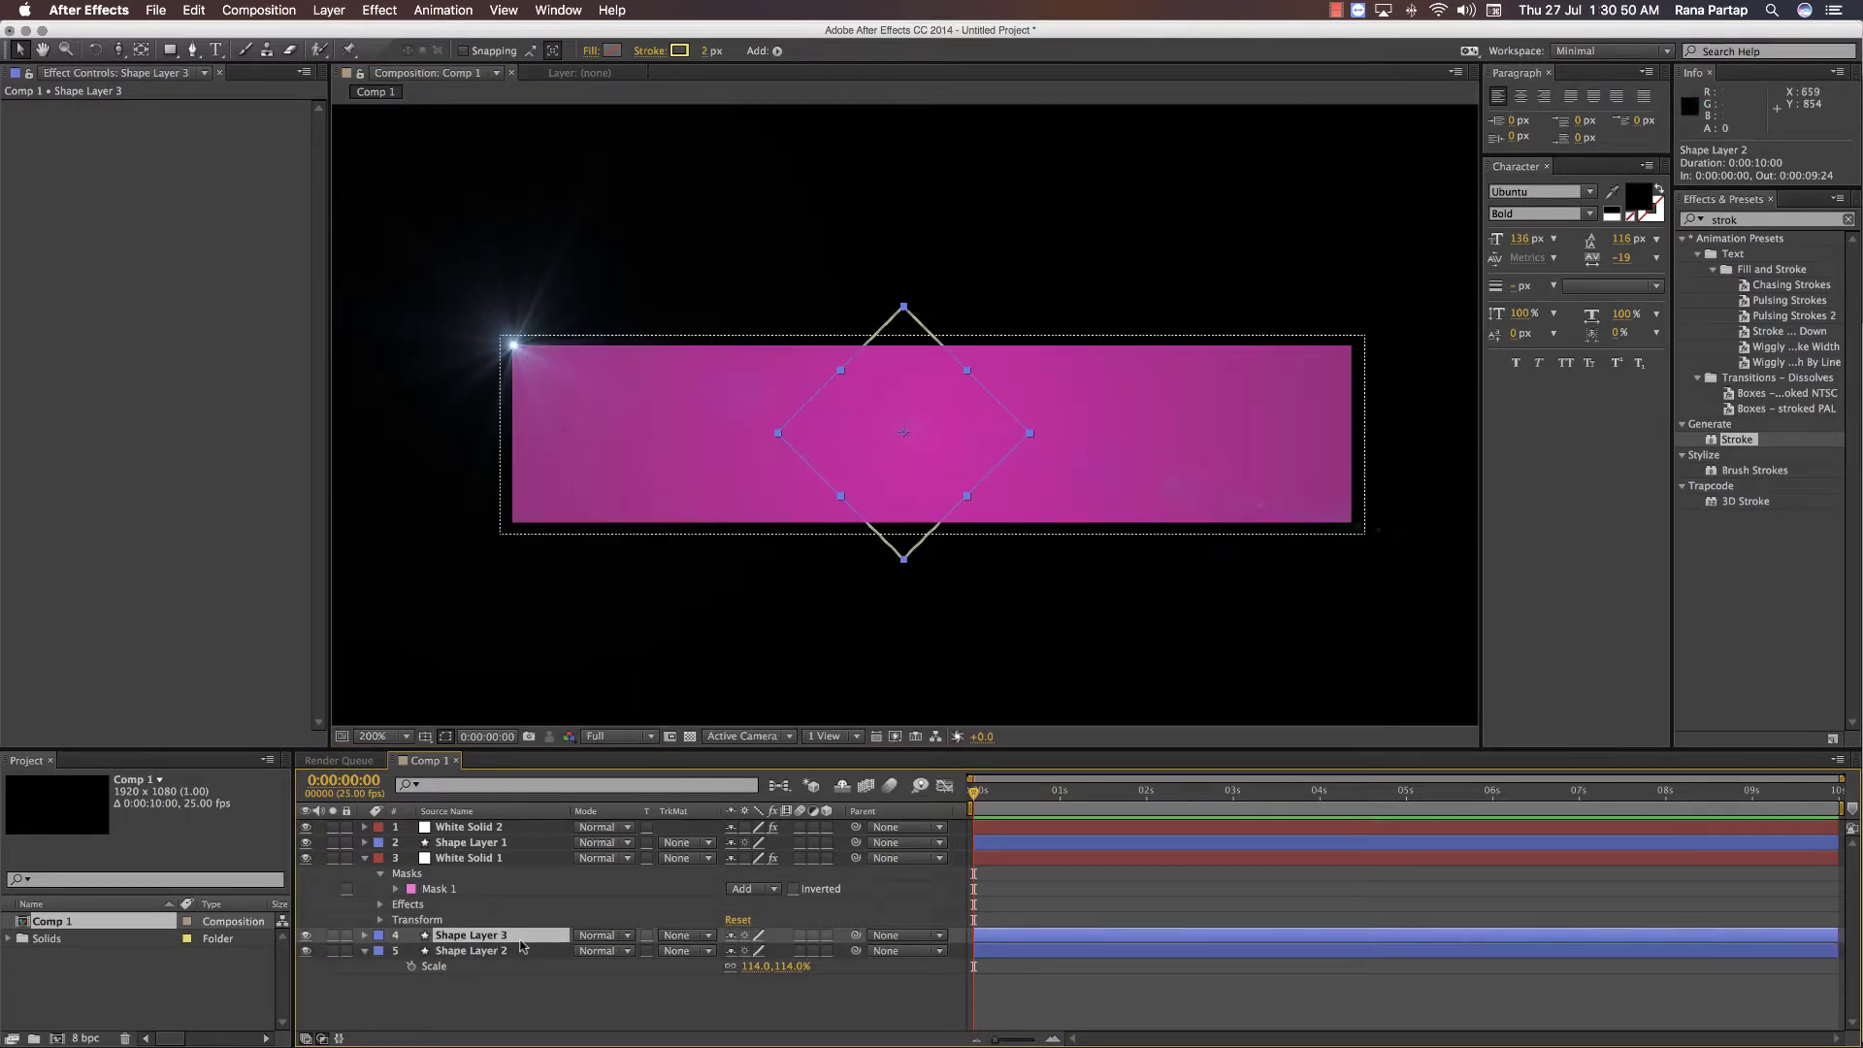
key(z)
key(s)
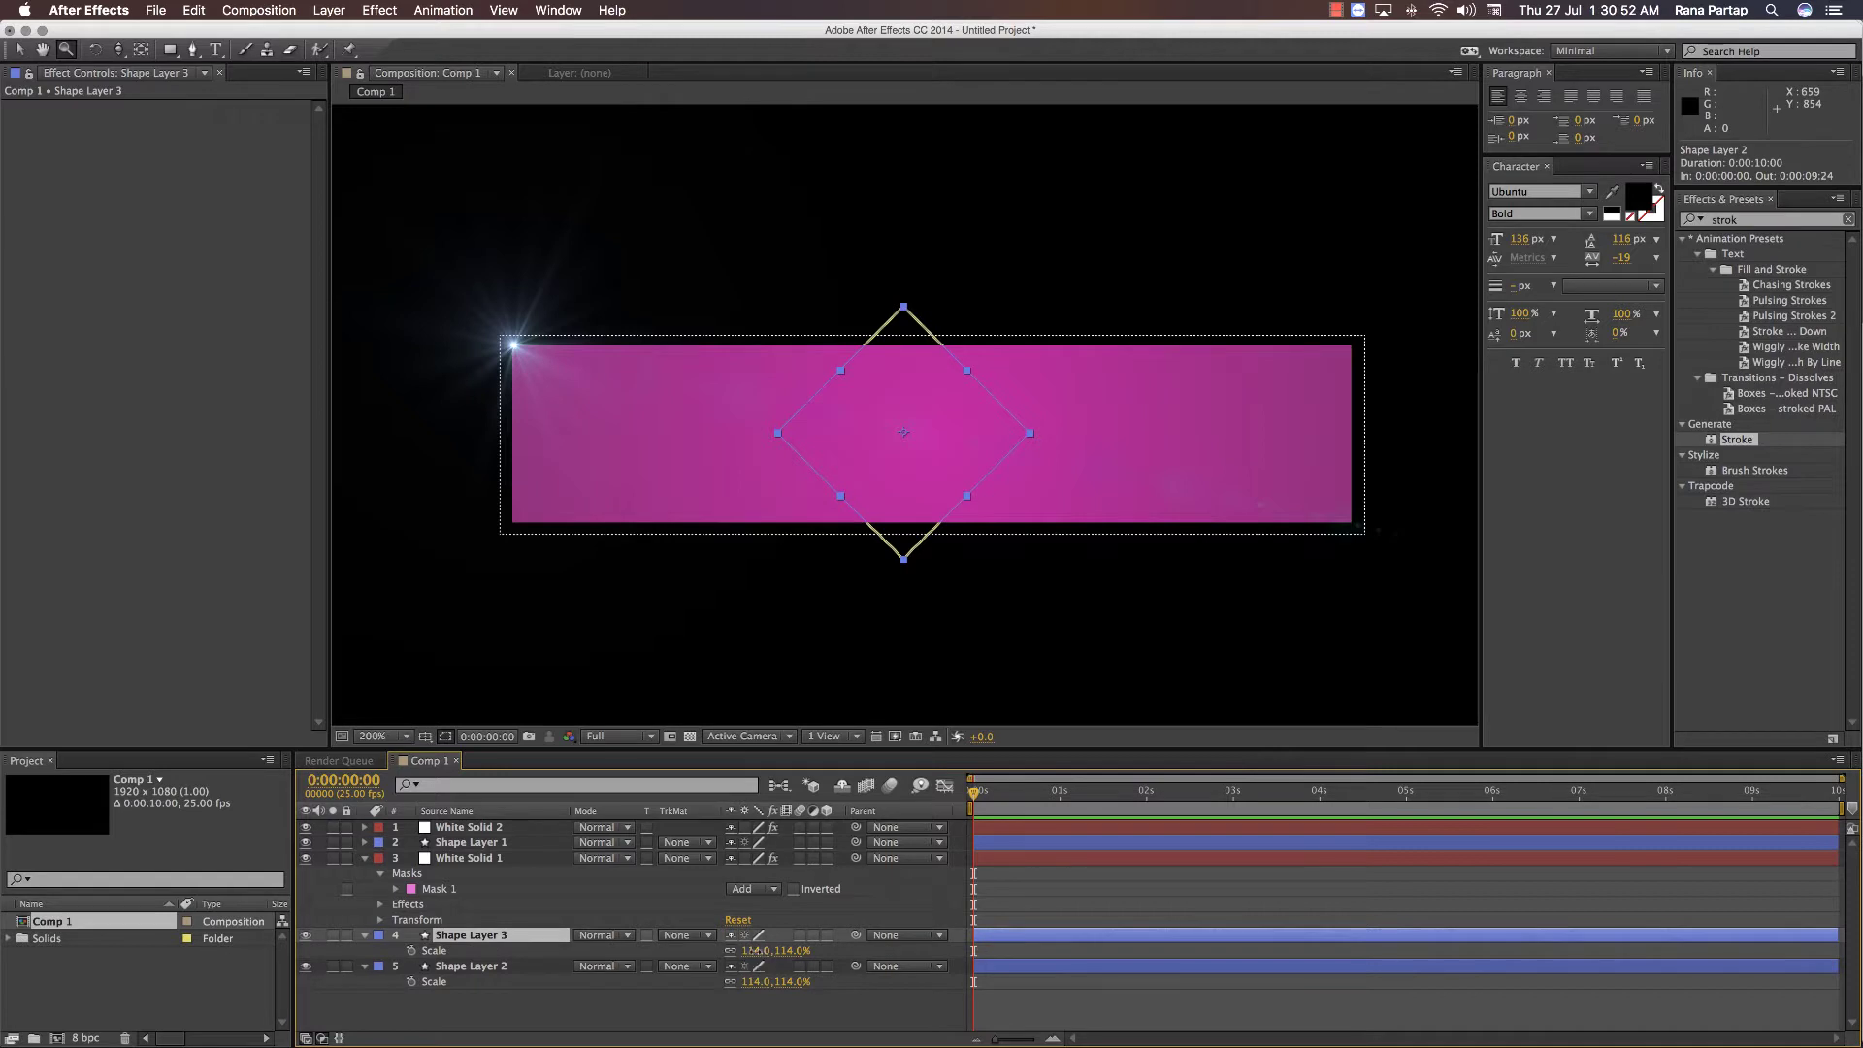
drag(752, 950, 663, 965)
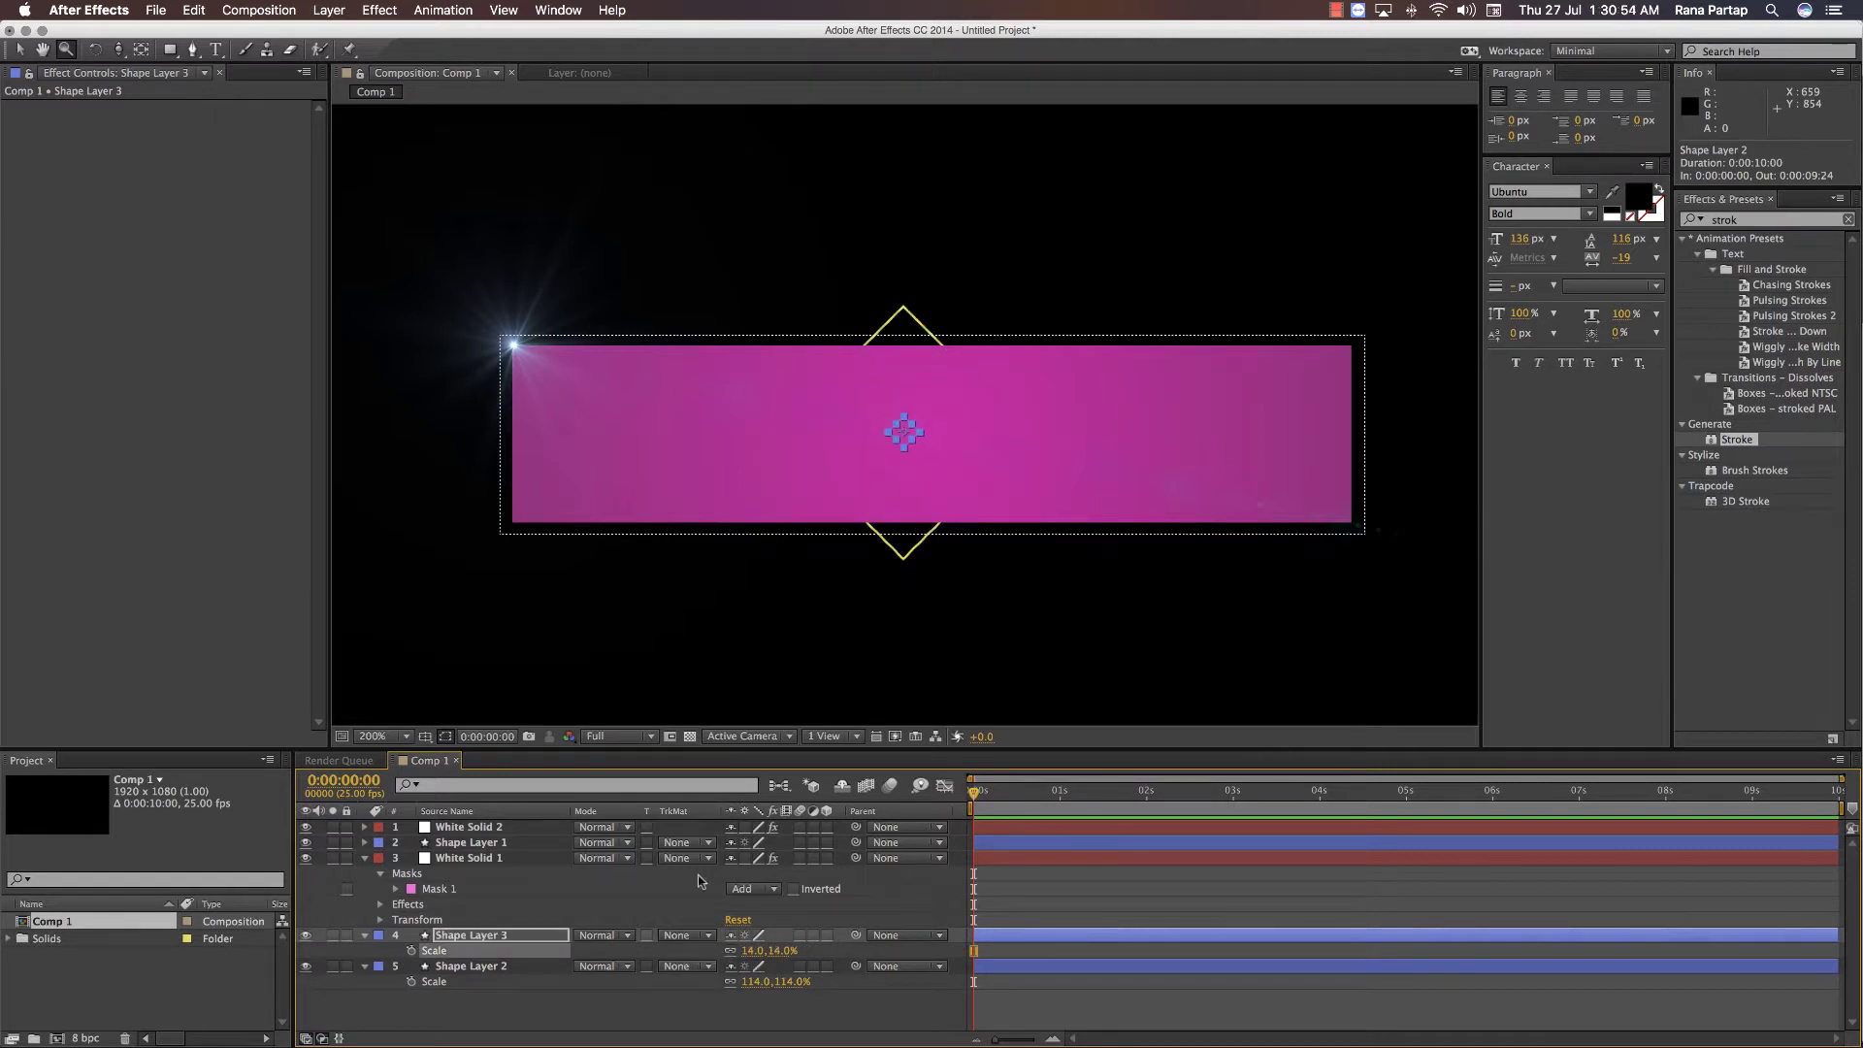
- Move the small diamond horizontally onto the middle of the dotted outline's right edge
click(834, 585)
alt+click(929, 478)
click(20, 49)
scroll(824, 424, up, 1)
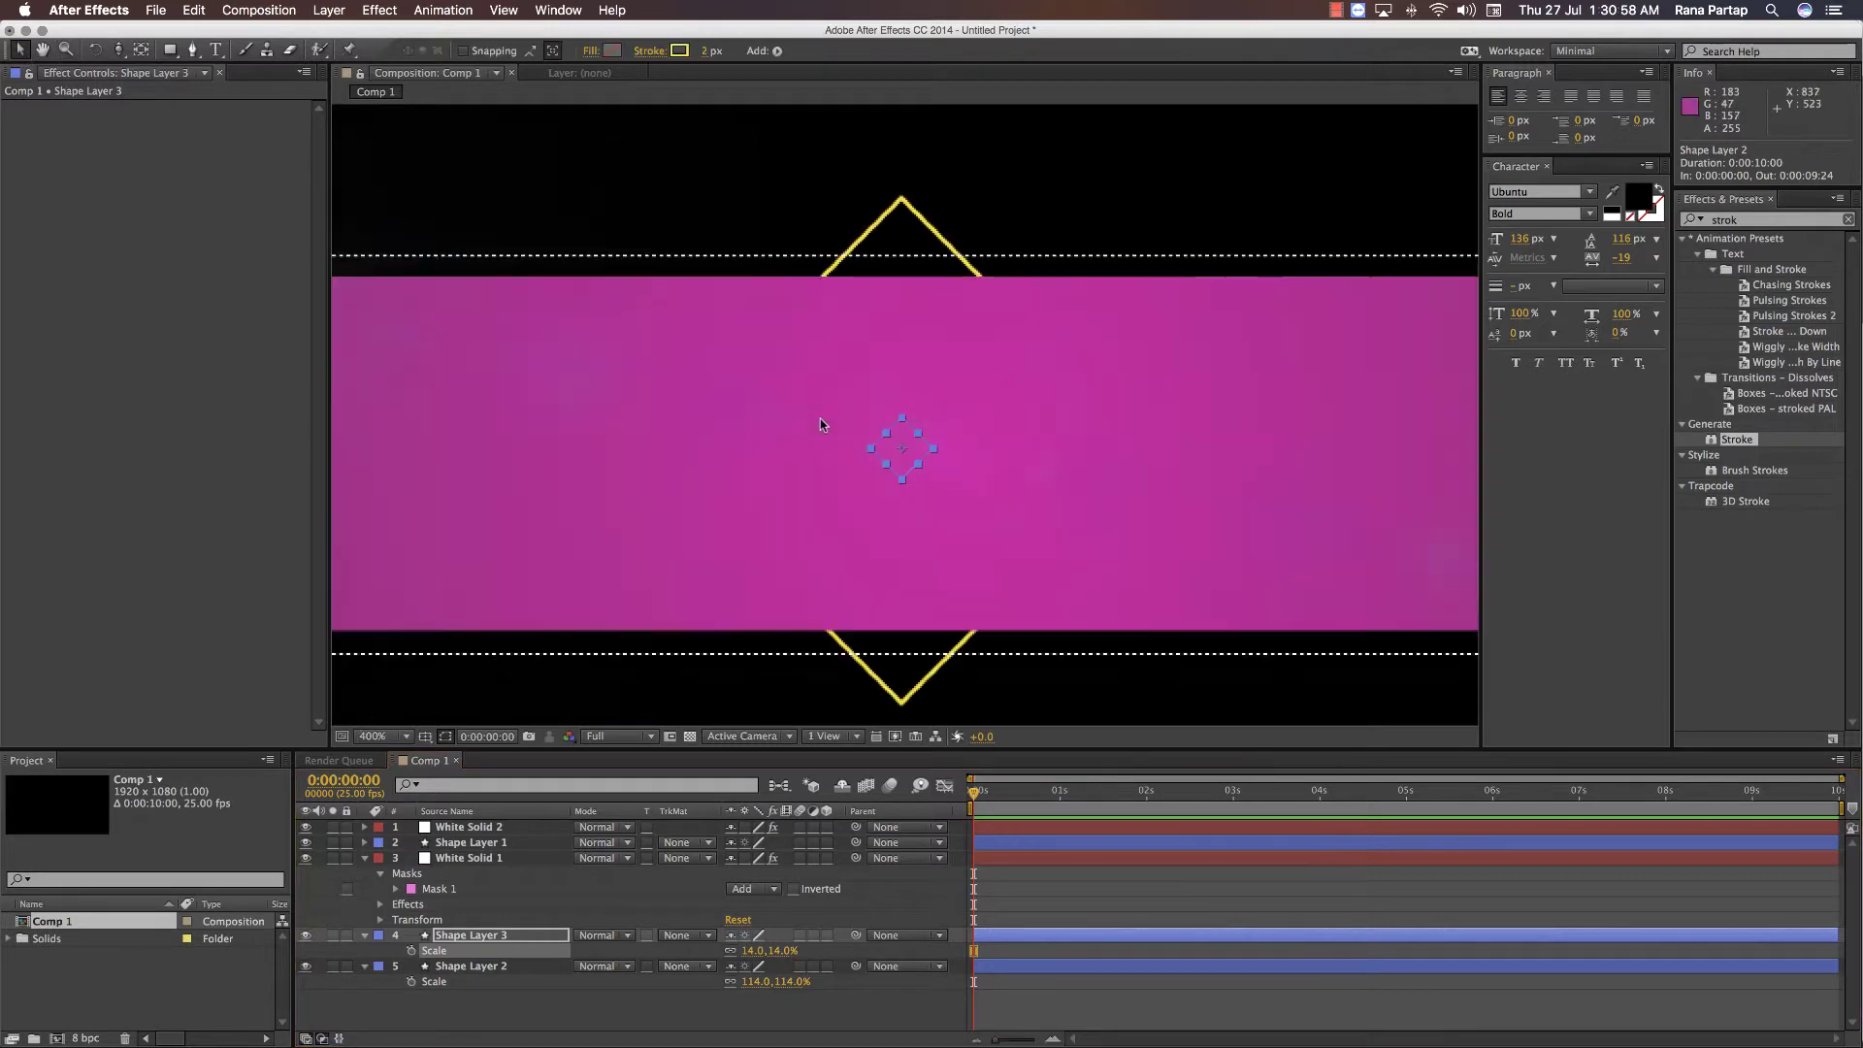
key(space)
drag(850, 487, 1372, 445)
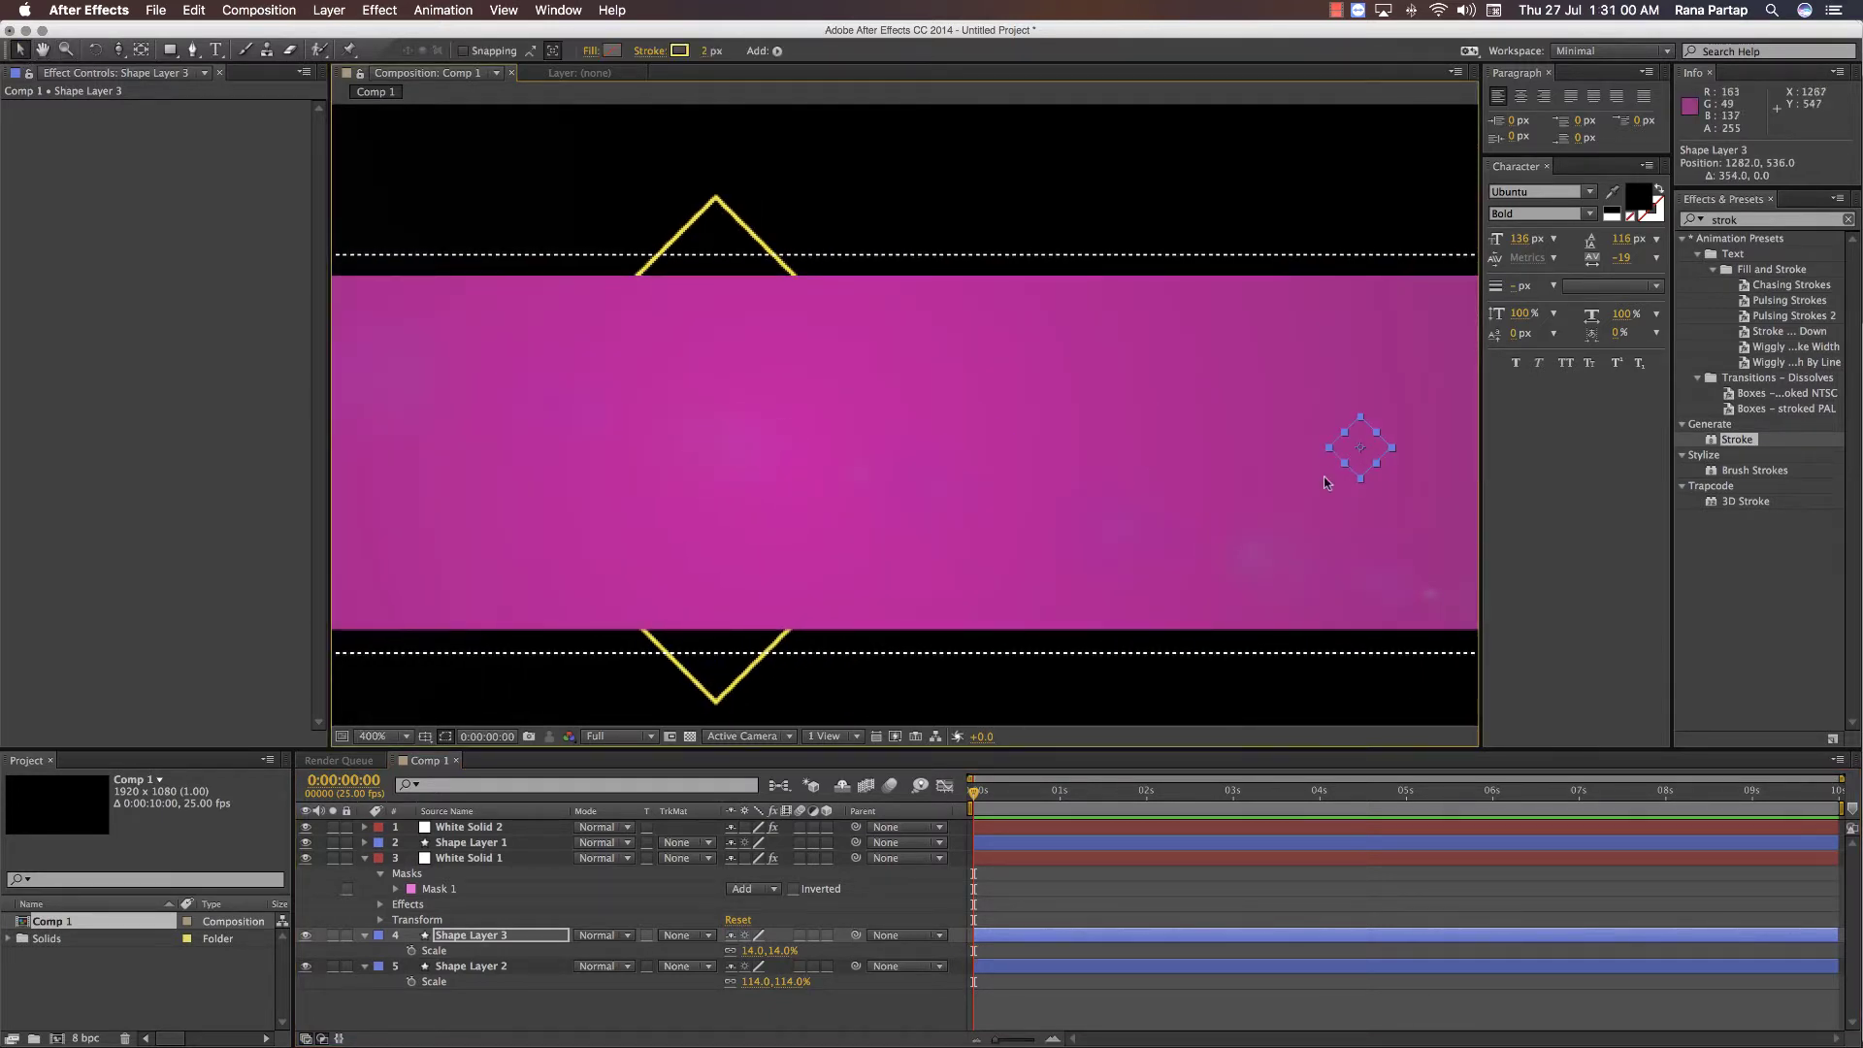
key(space)
mouse_move(1293, 493)
mouse_down()
mouse_move(805, 499)
mouse_move(1177, 457)
mouse_move(1151, 460)
mouse_move(1301, 506)
mouse_up()
scroll(1151, 475, down, 1)
click(1160, 514)
key(space)
scroll(1223, 513, down, 1)
key(g)
click(1080, 430)
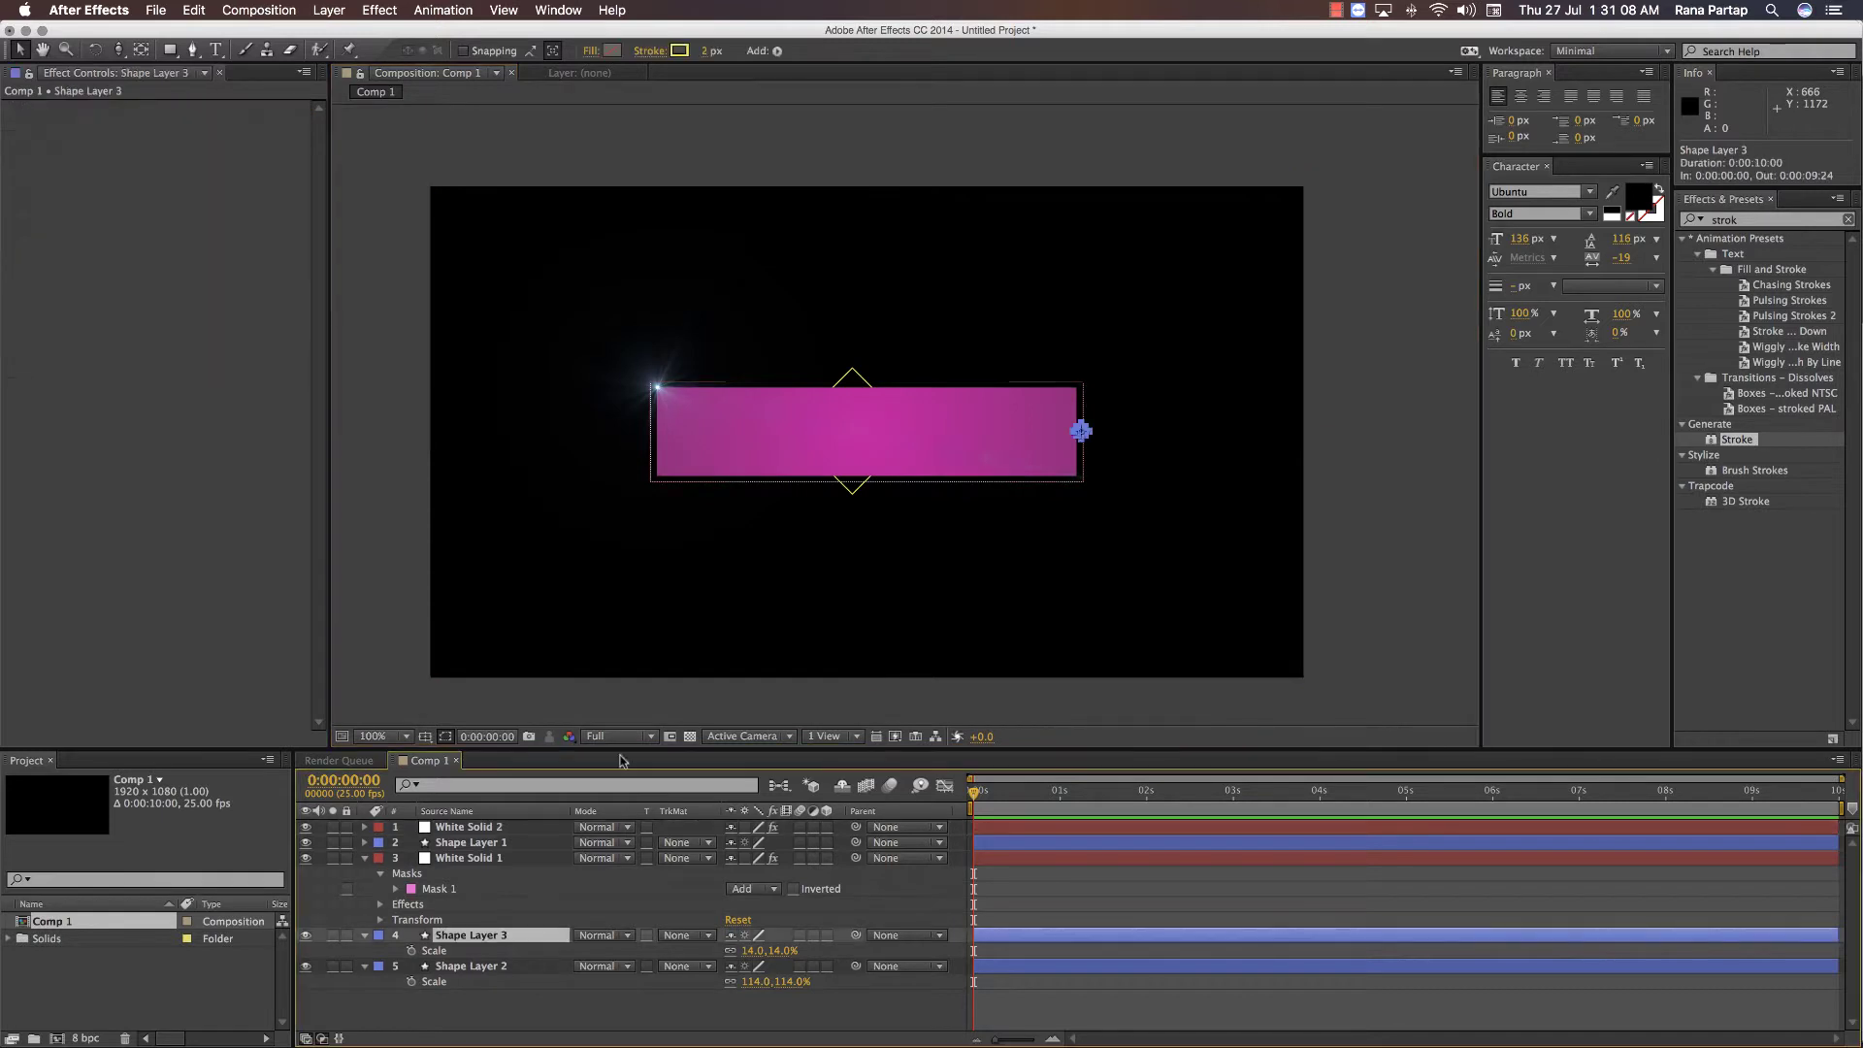
- Duplicate the small diamond and place the copy on the middle of the dotted outline's left edge, at about 485, 536
scroll(1097, 453, up, 1)
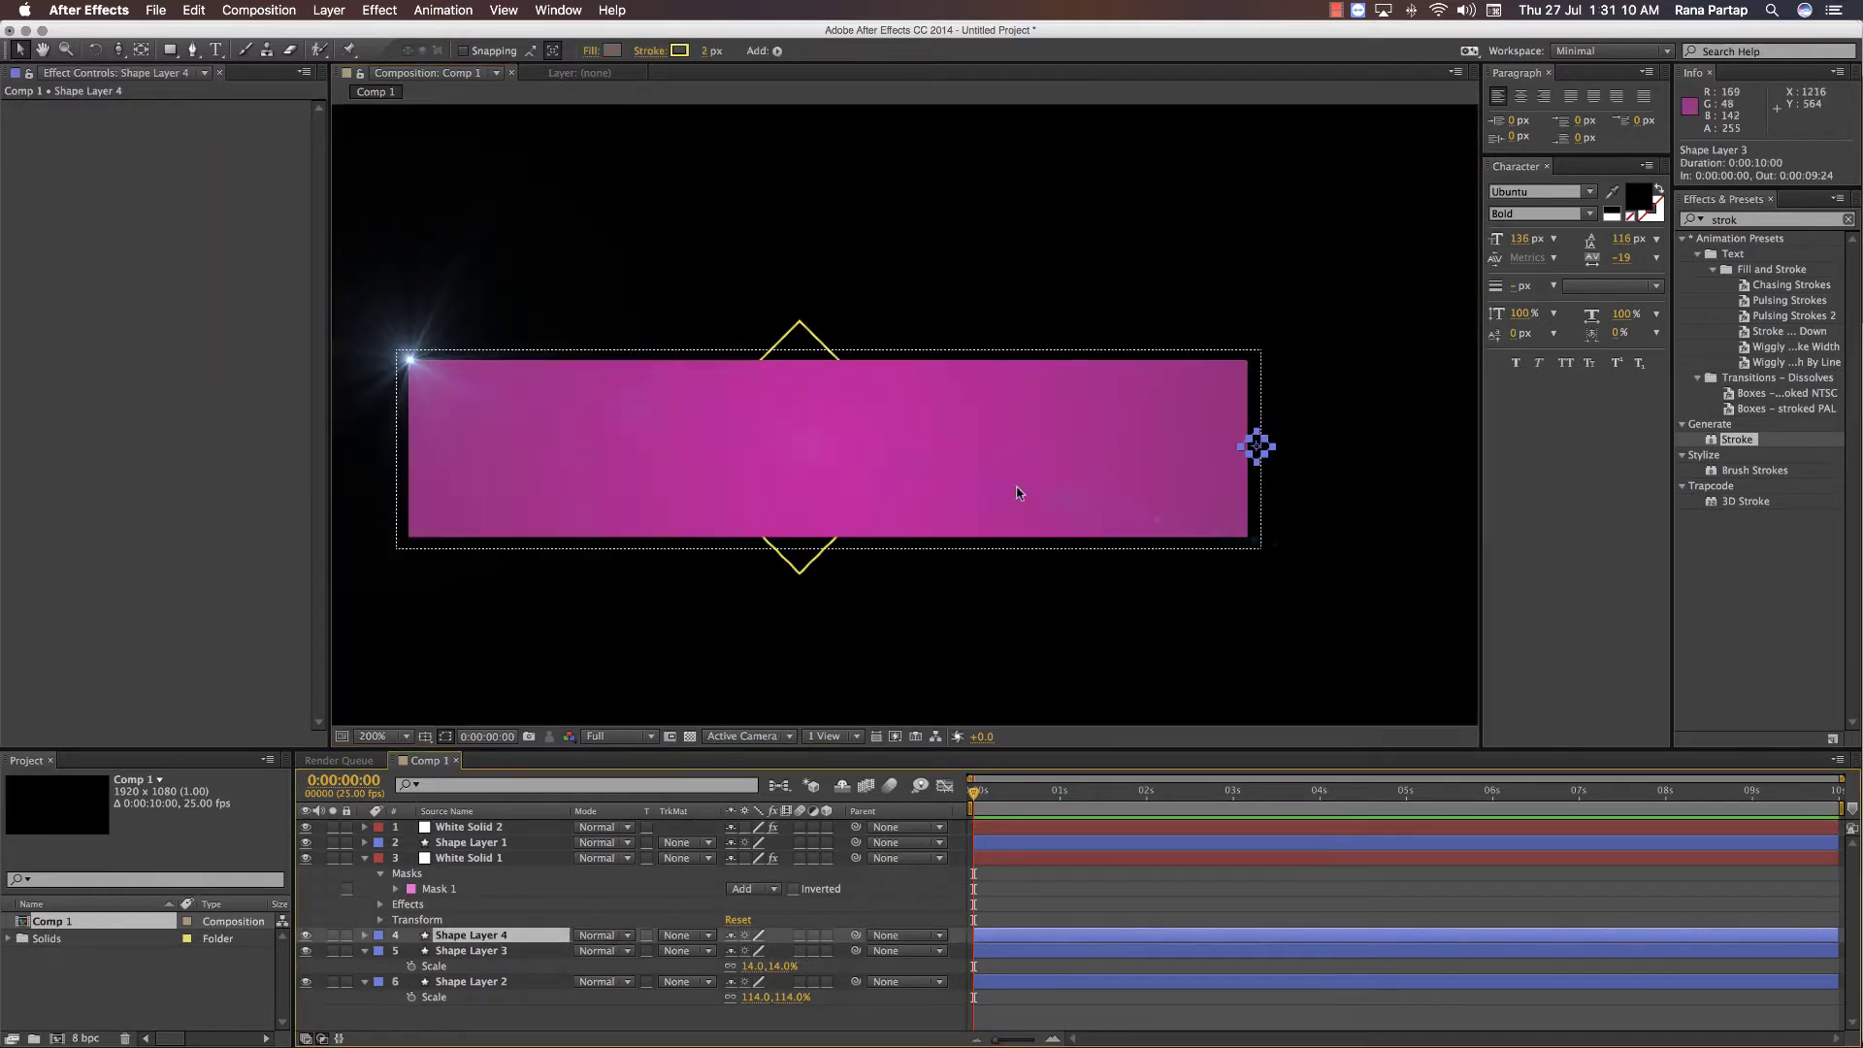
key(space)
drag(1019, 495, 1160, 504)
drag(1394, 454, 540, 452)
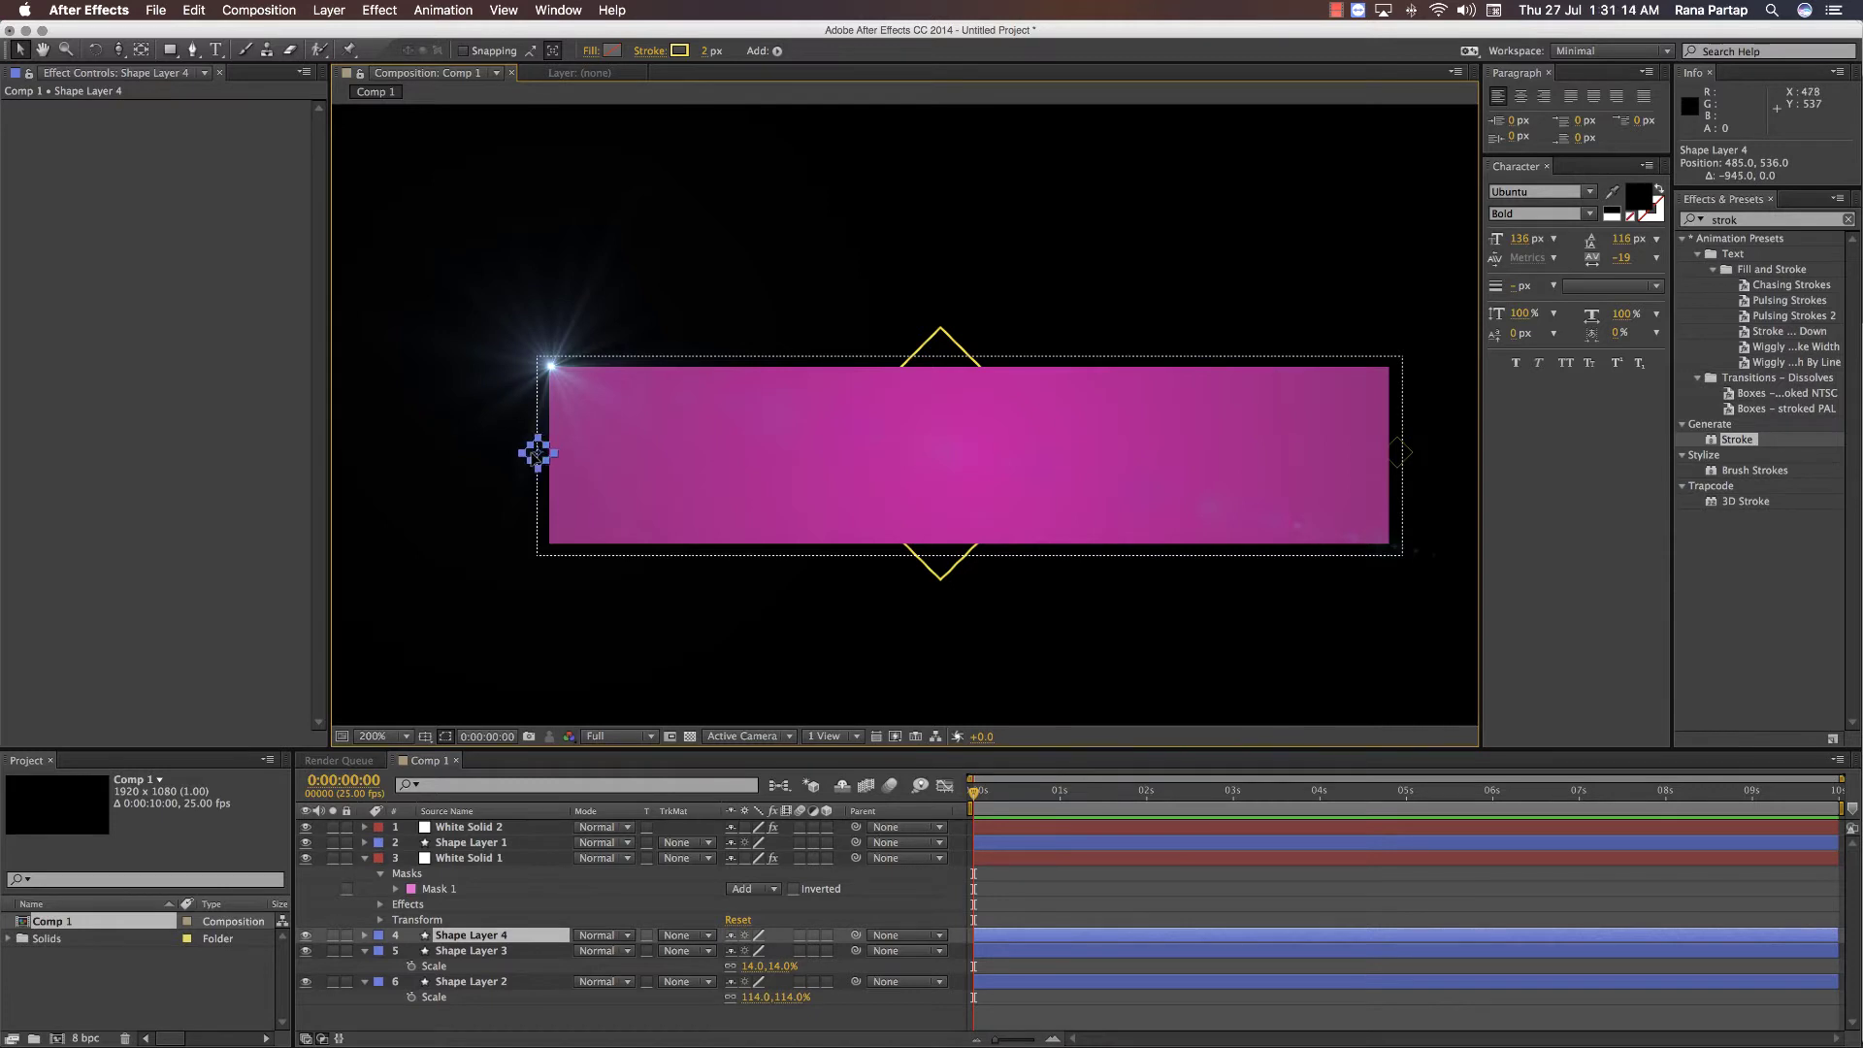
click(486, 505)
scroll(811, 557, down, 1)
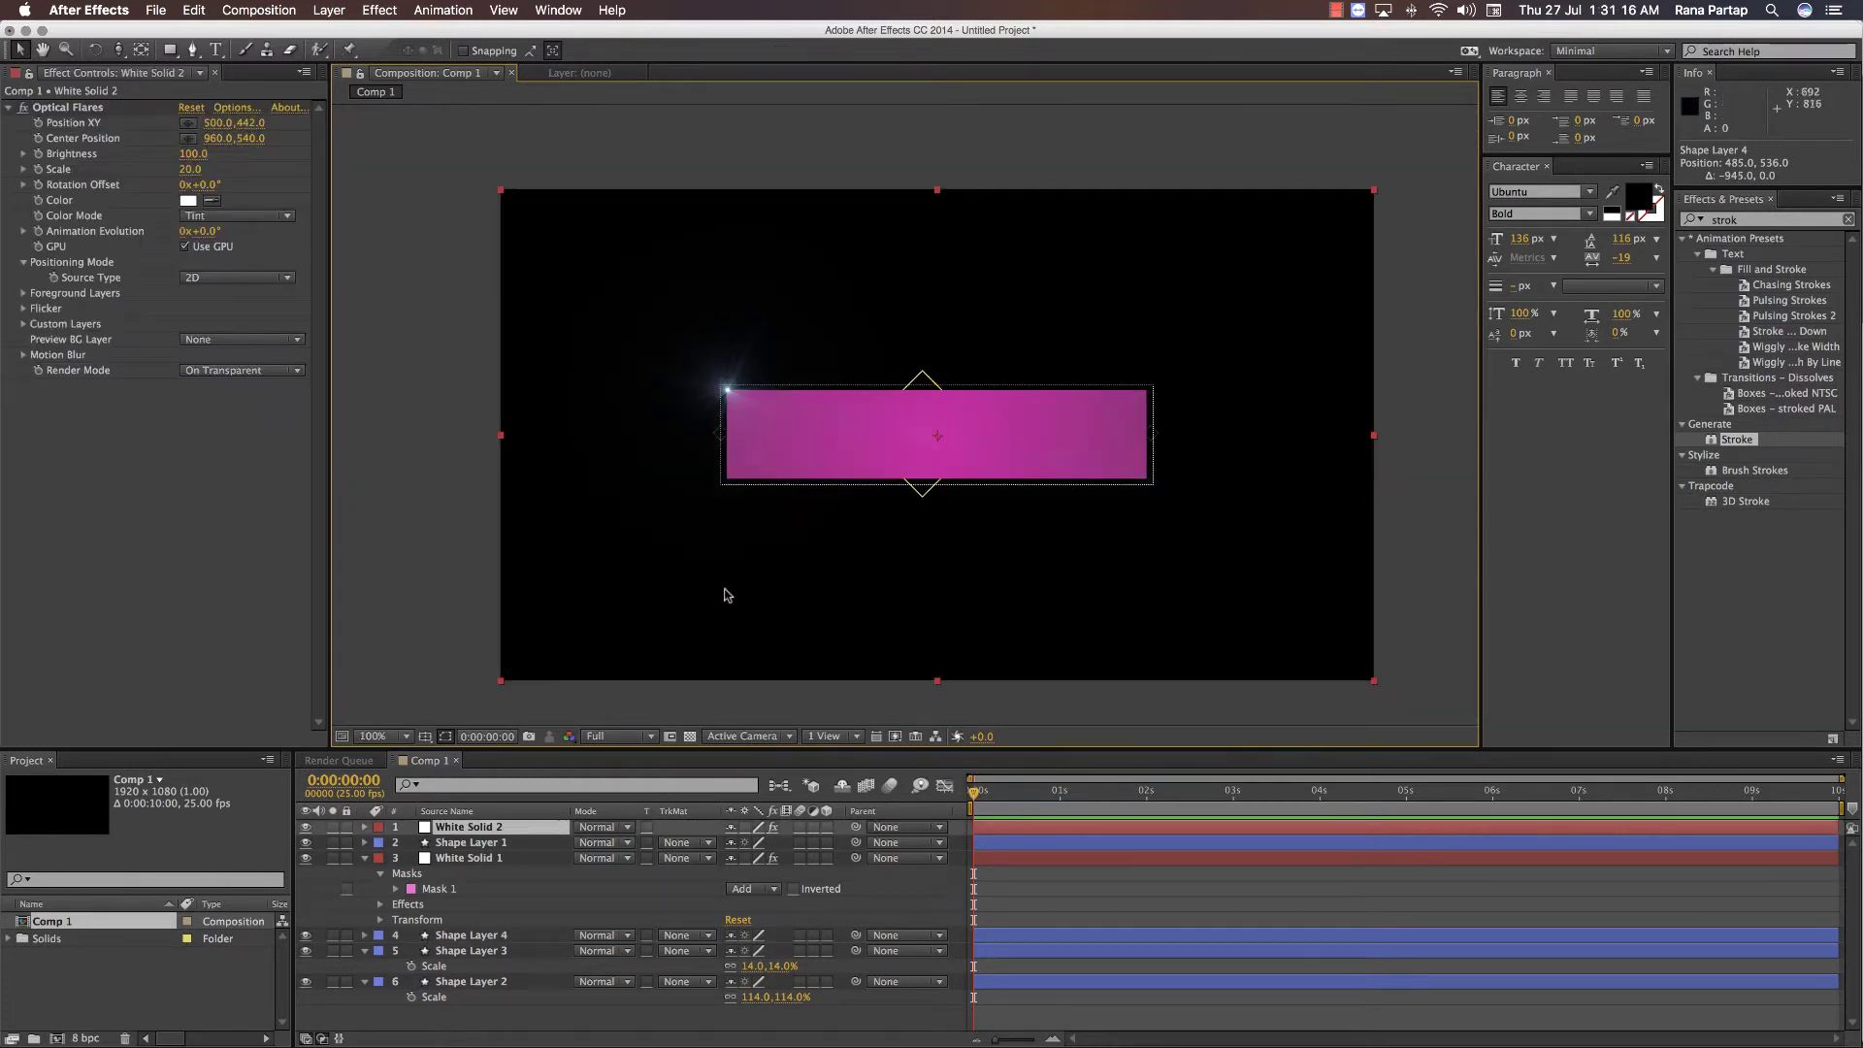
- Set the stroke width of both small diamond layers to 3 px
click(733, 691)
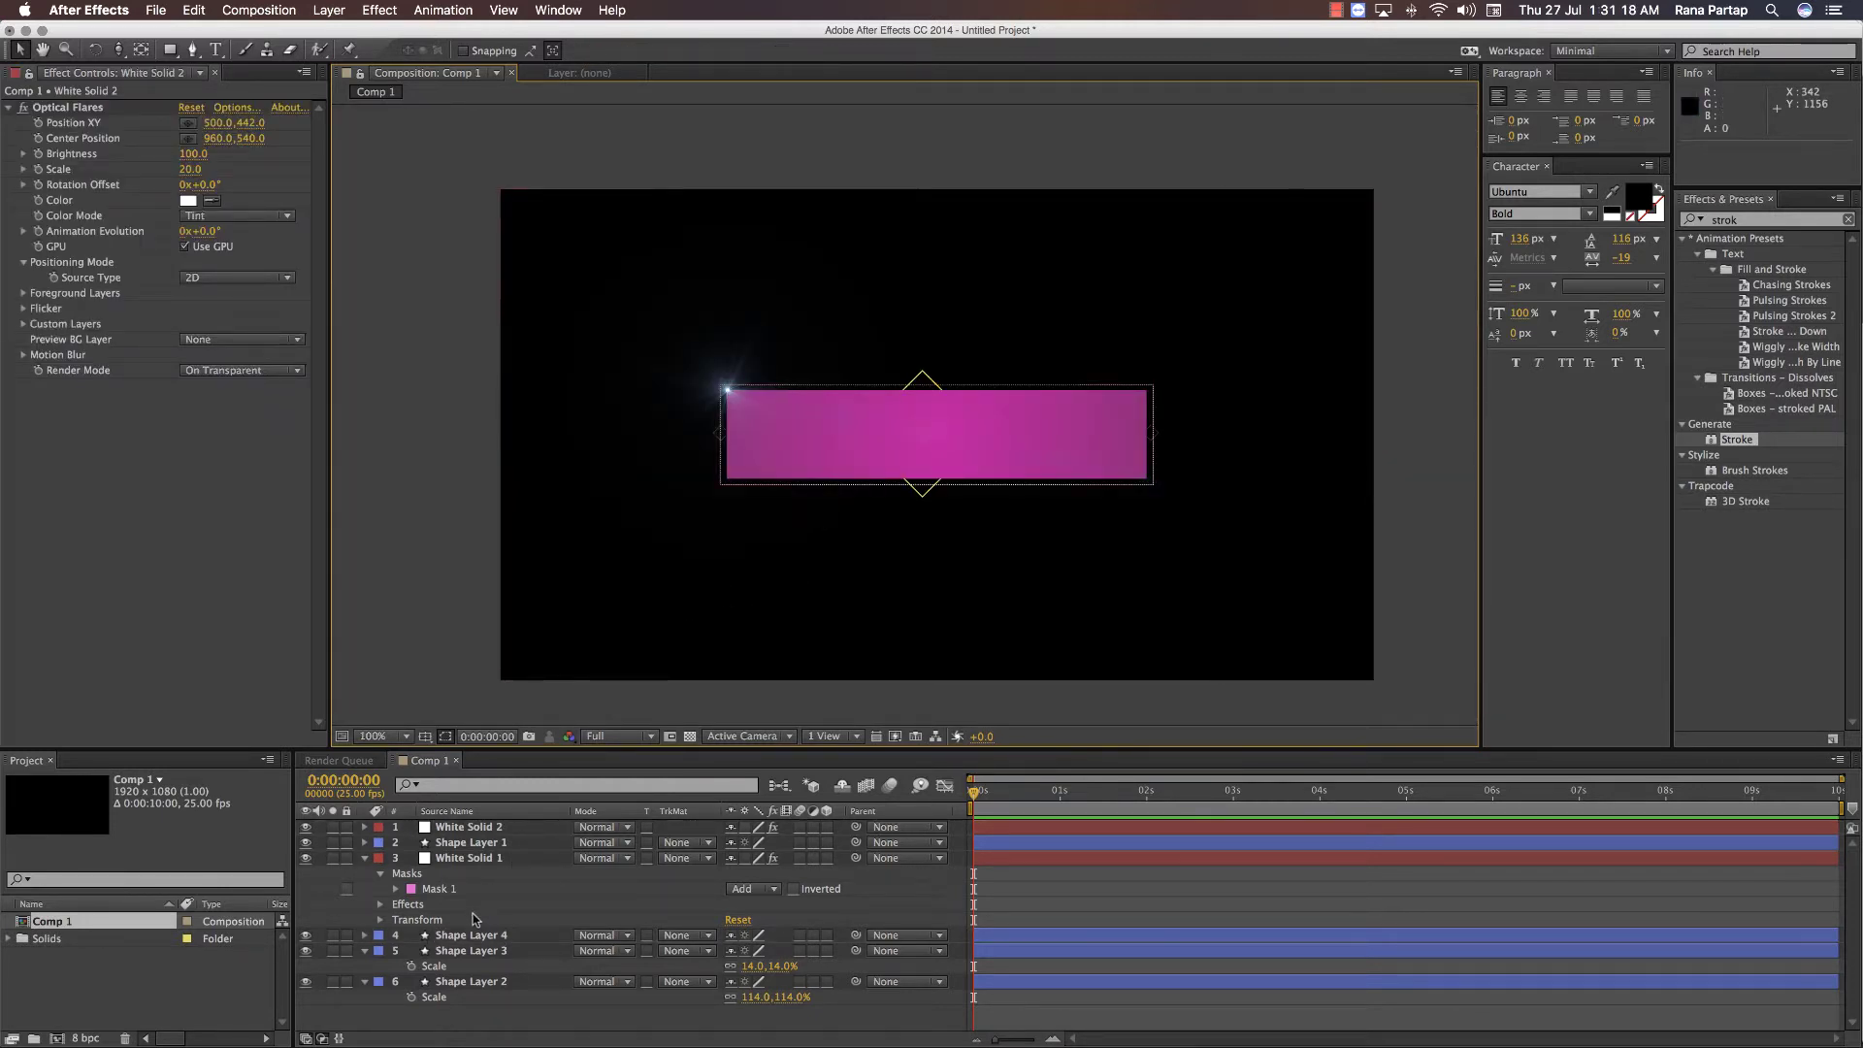
click(472, 952)
shift+click(473, 937)
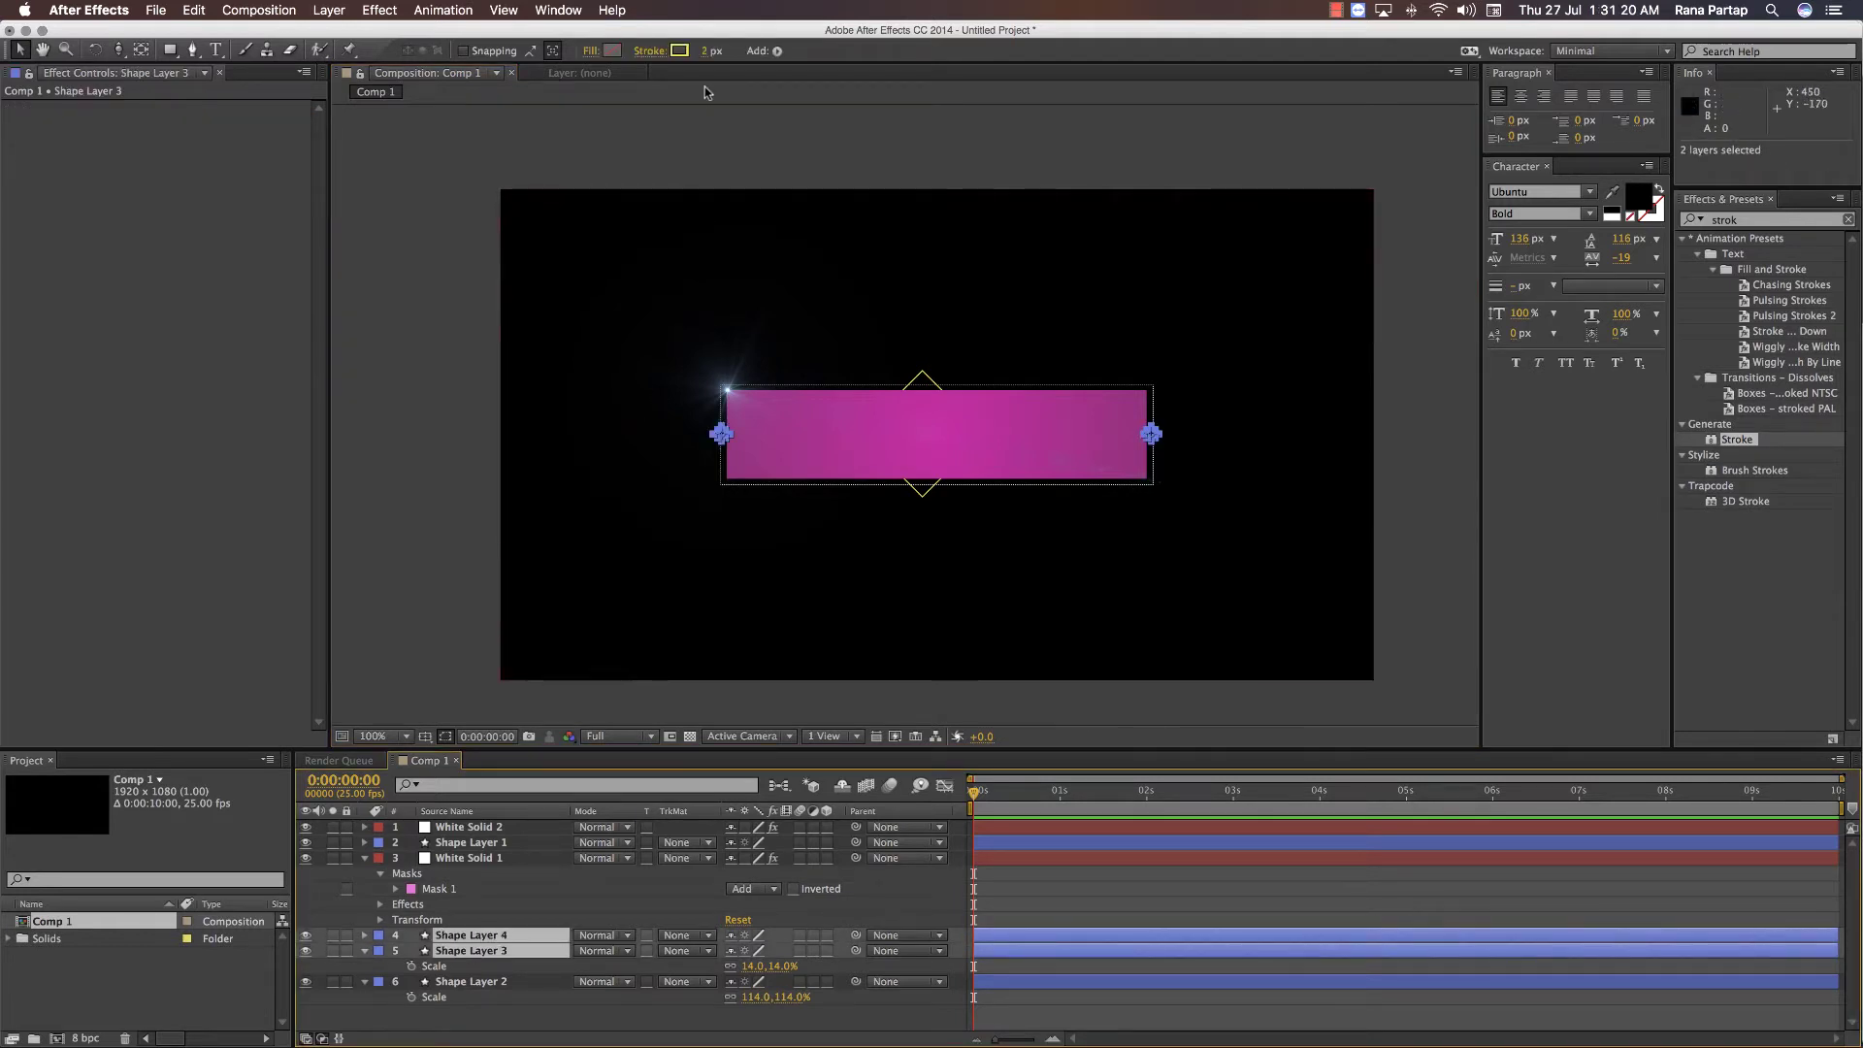
click(712, 50)
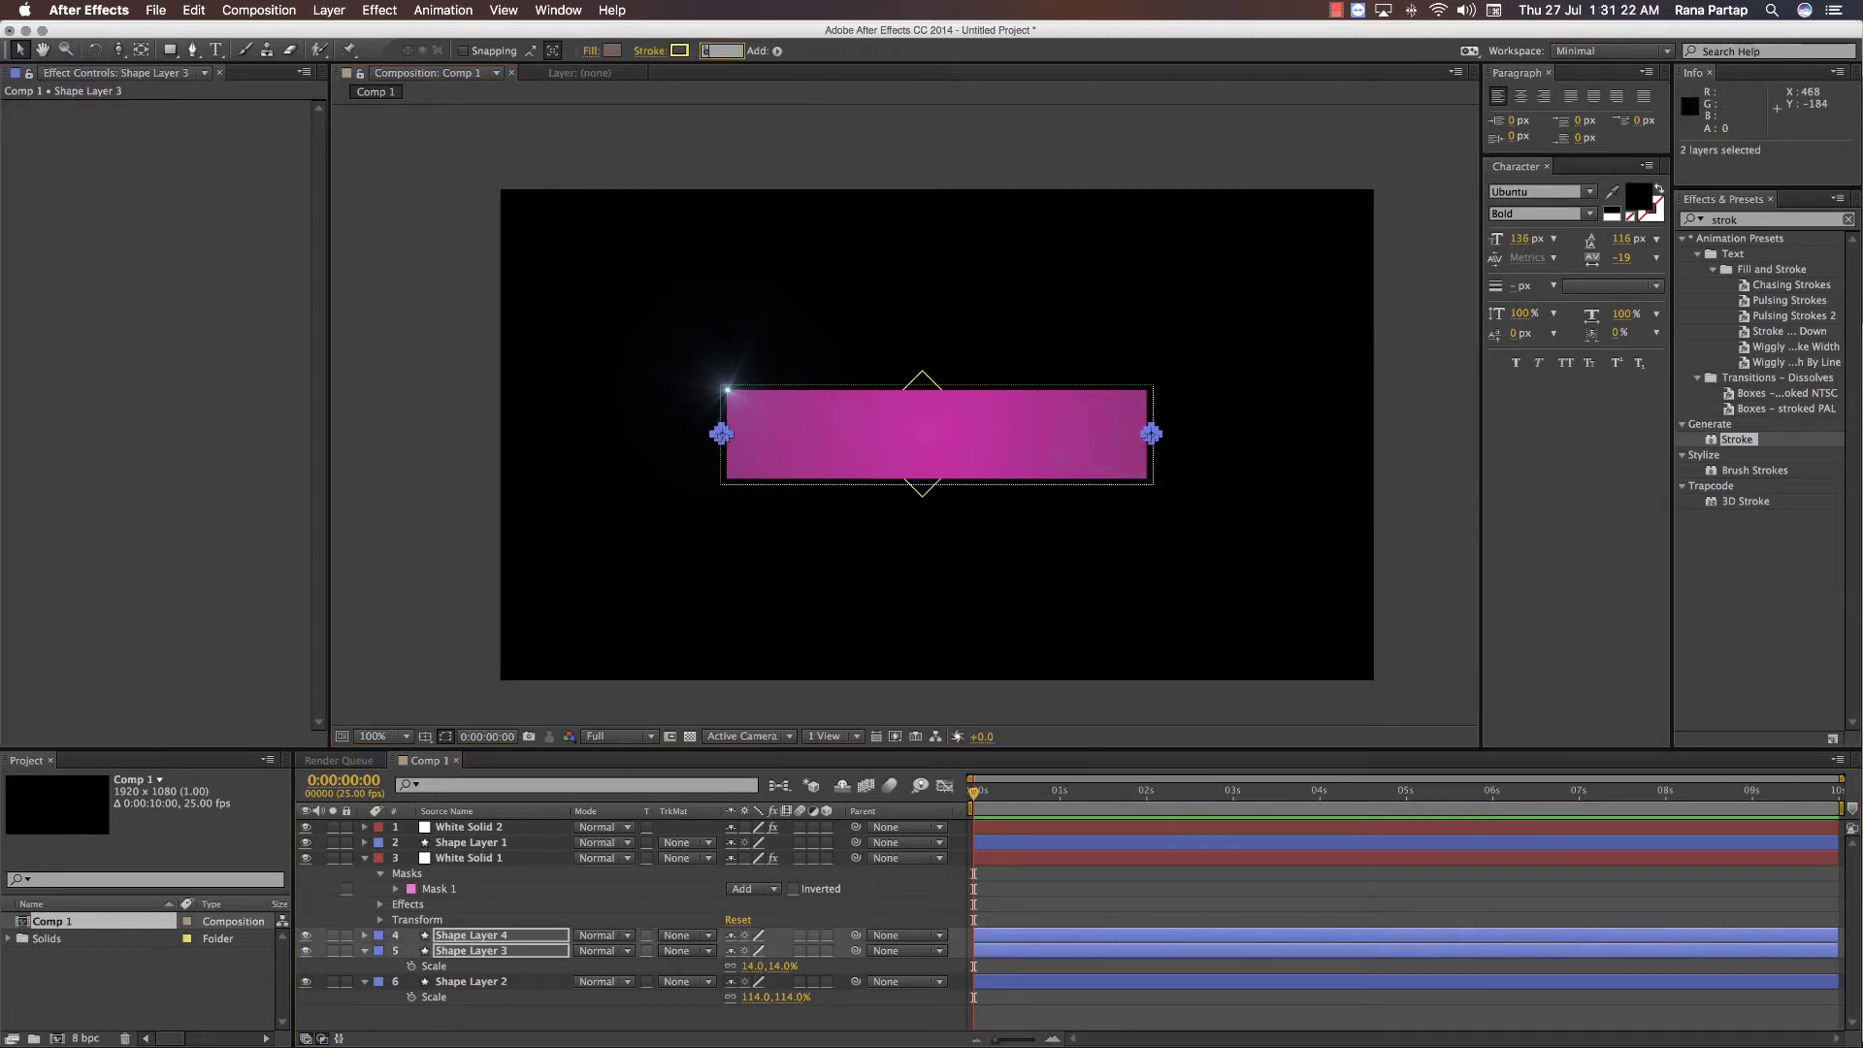
click(624, 327)
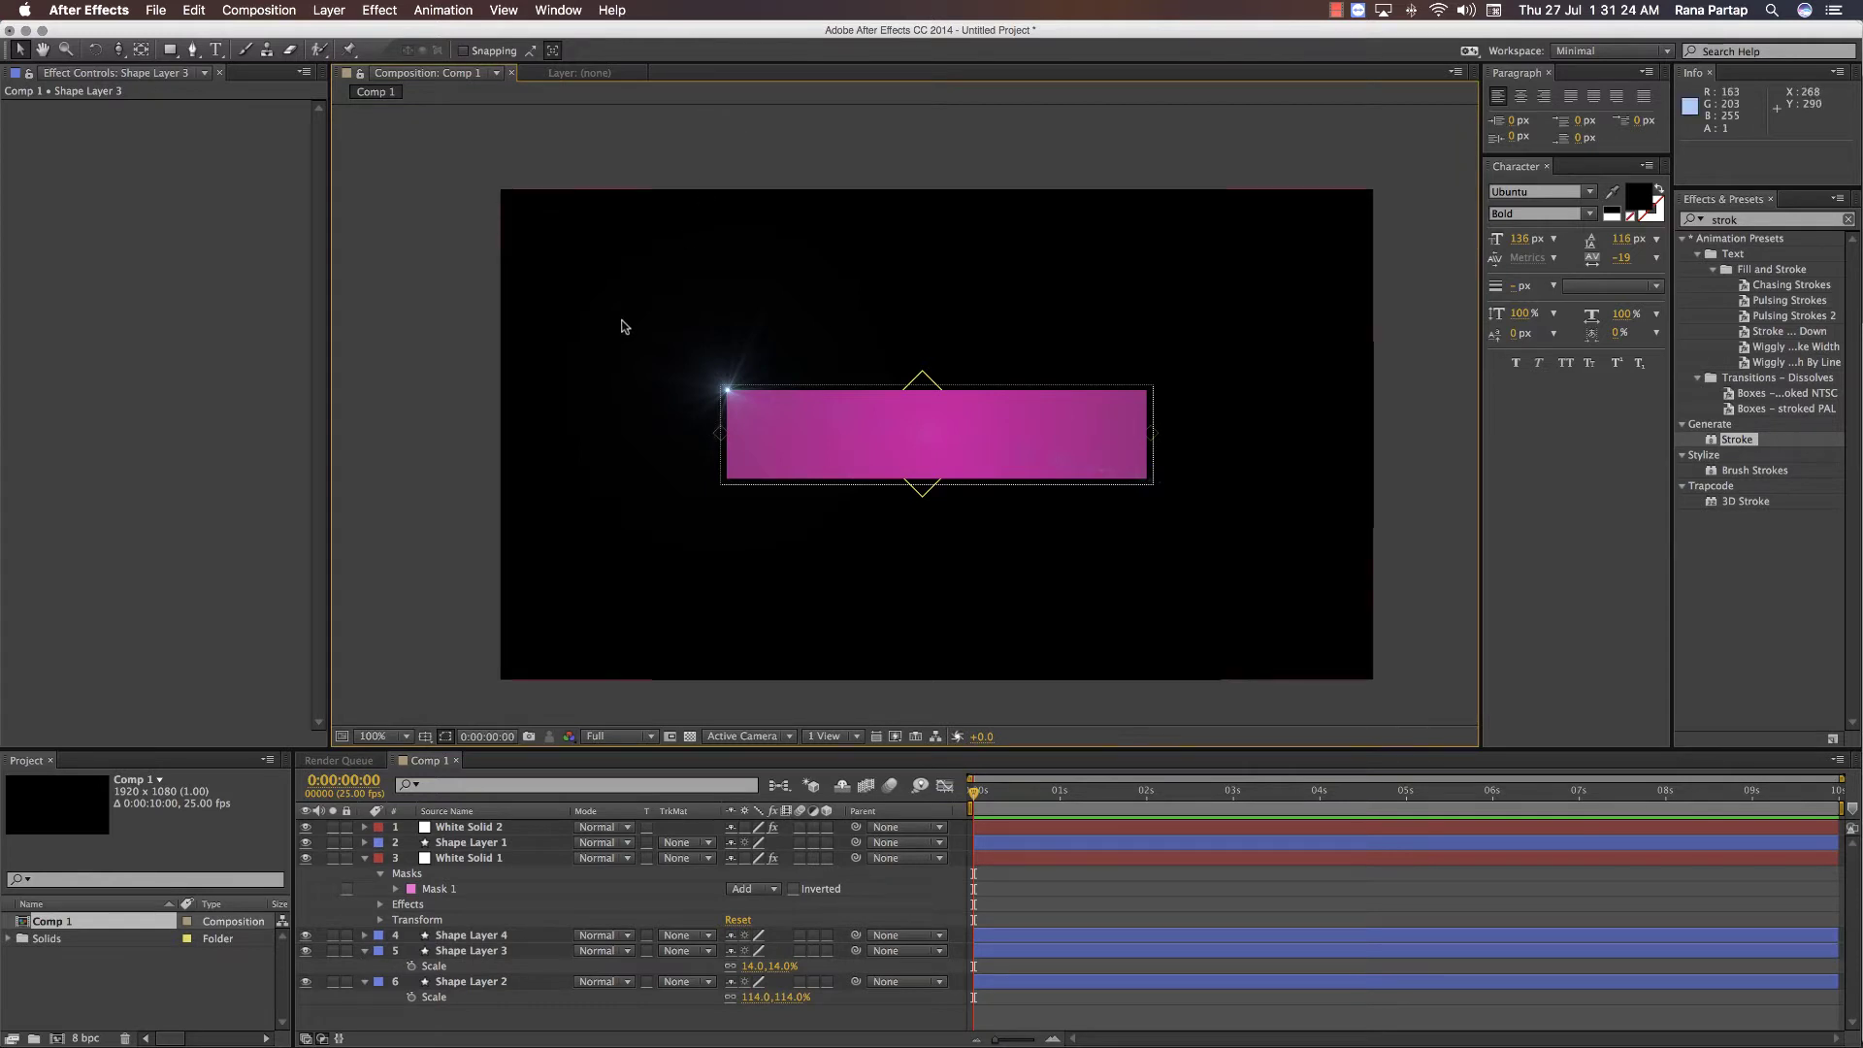
- Thicken the stroke of both small diamonds further so that their outlines stand out at the box's sides
click(464, 951)
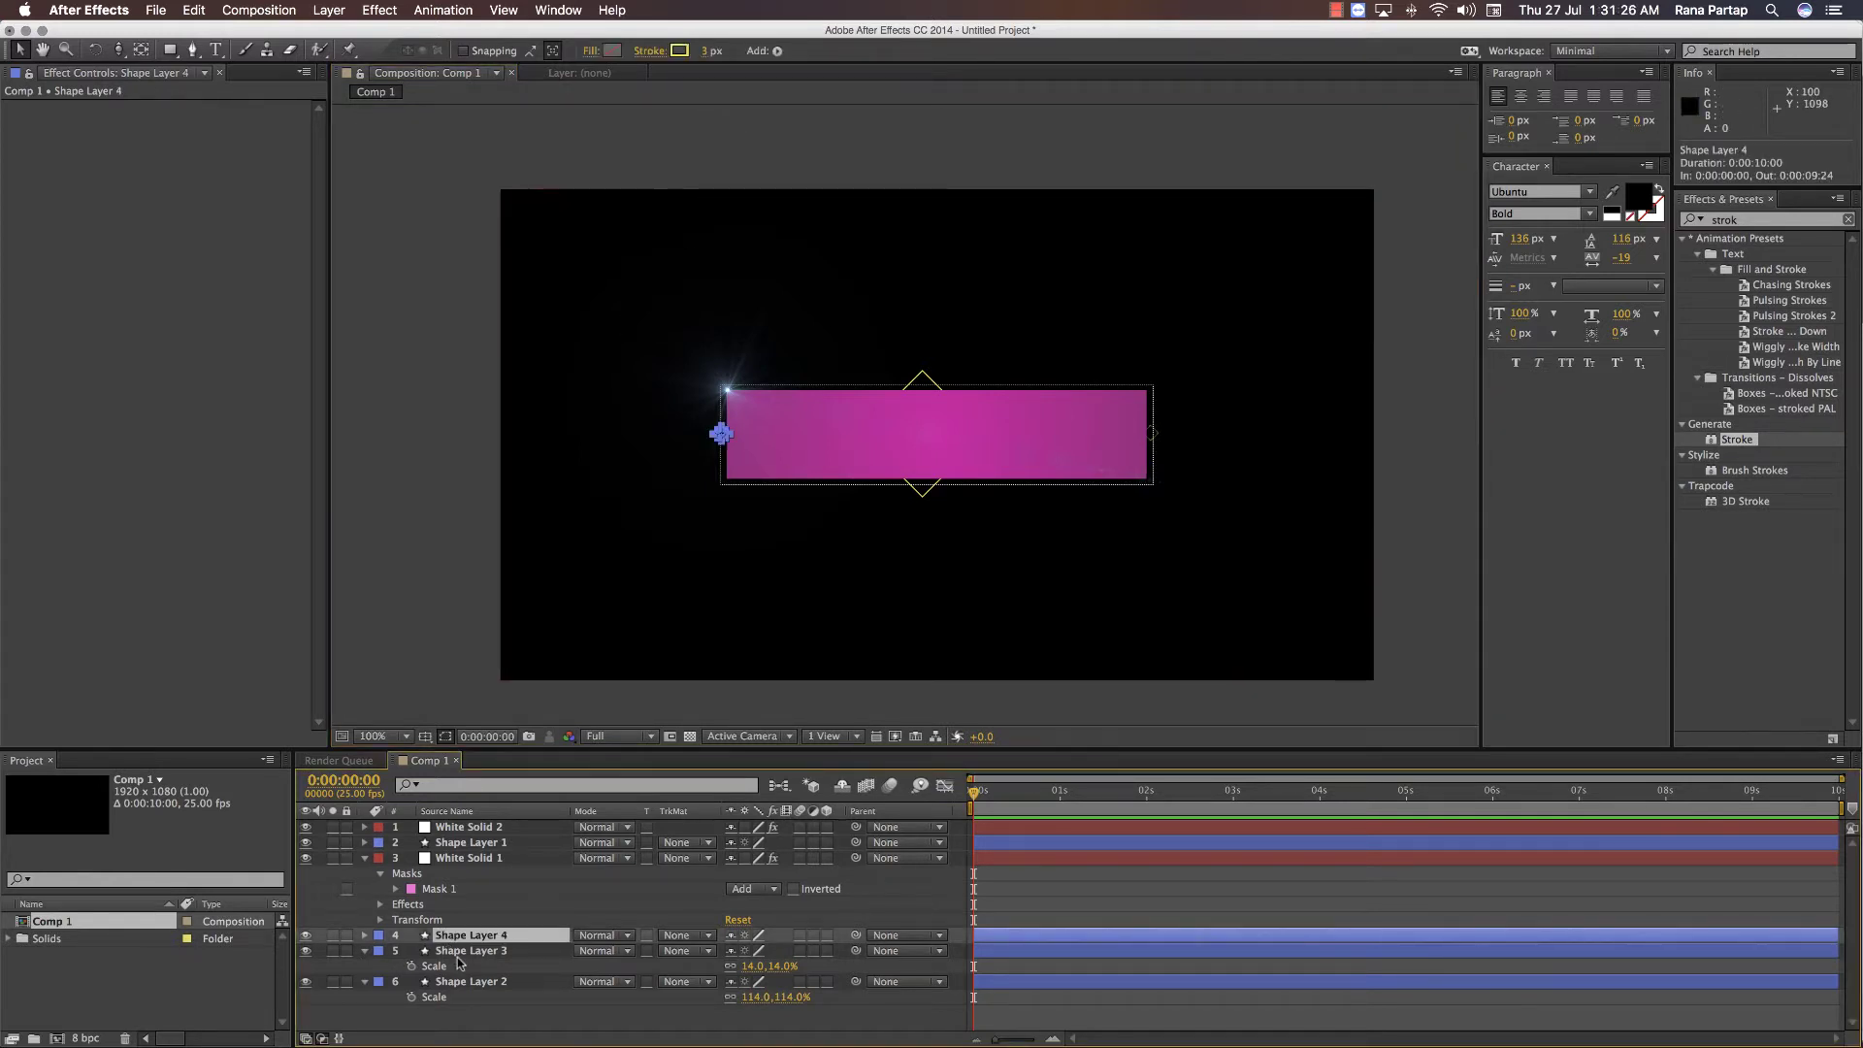
shift+click(463, 939)
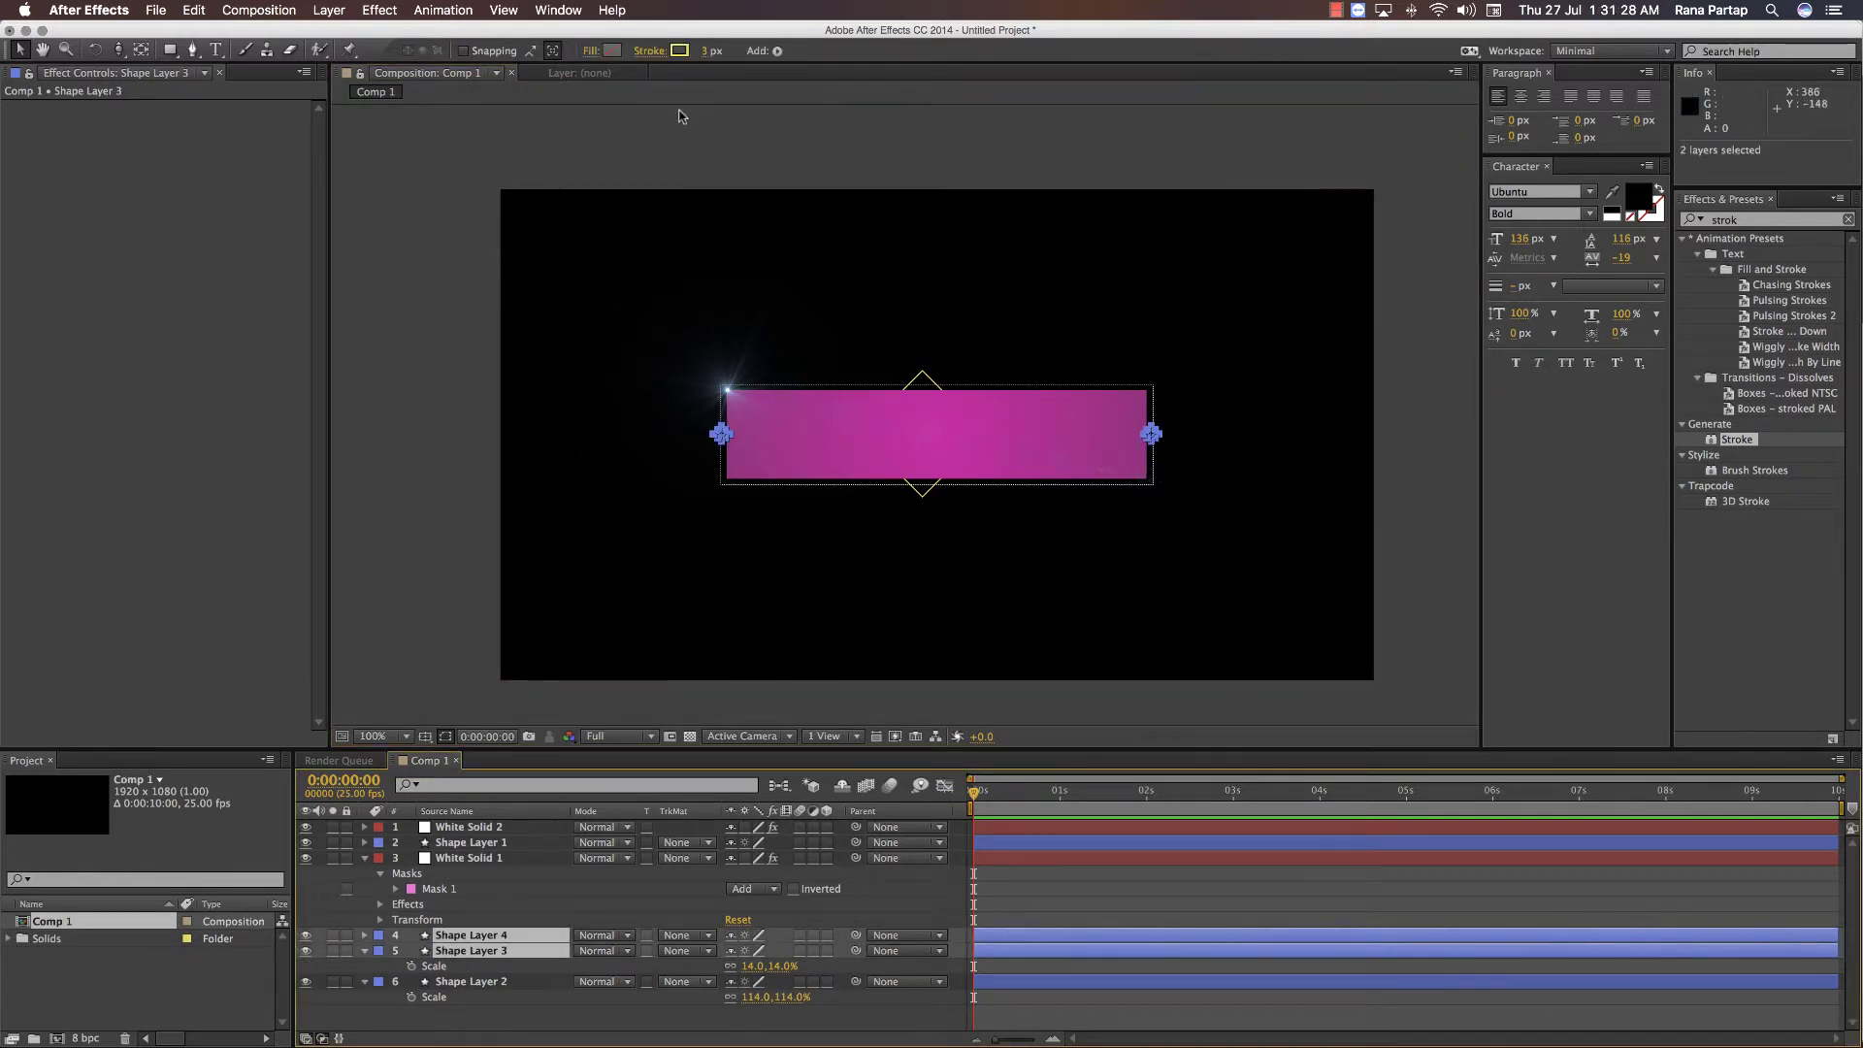
click(711, 50)
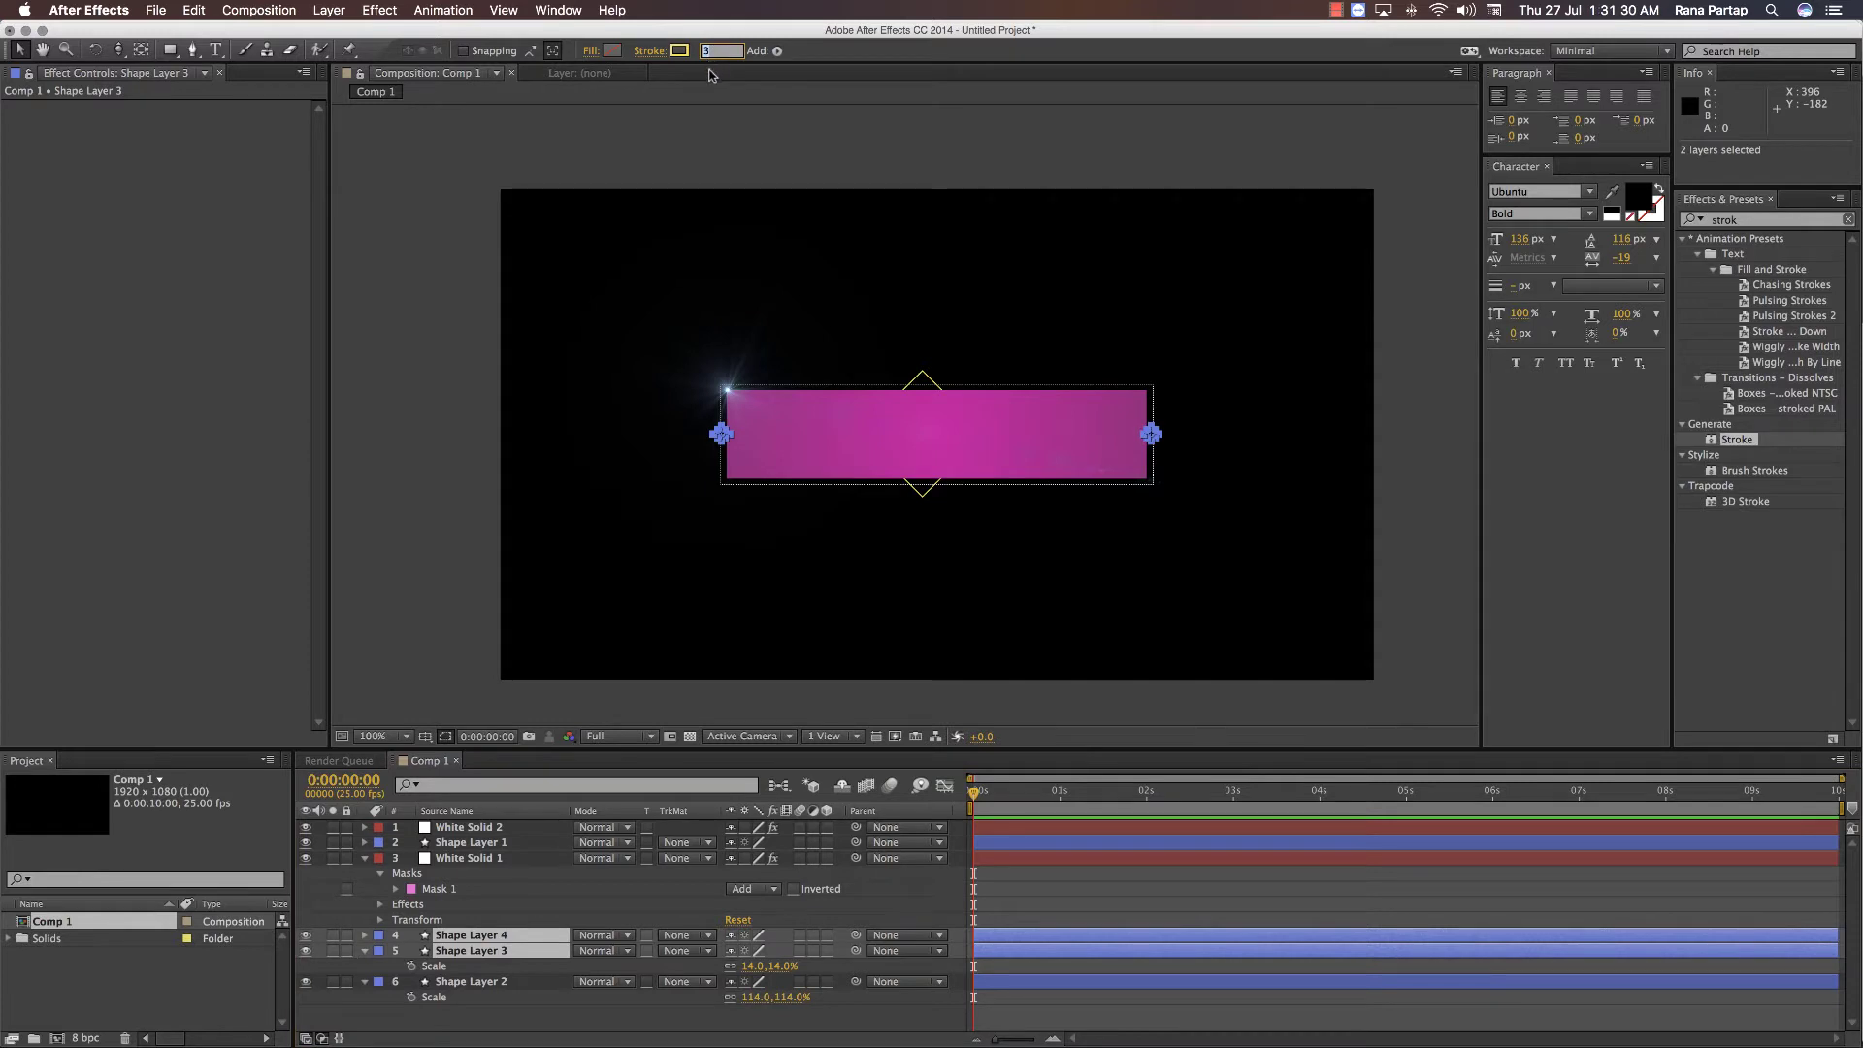
click(737, 129)
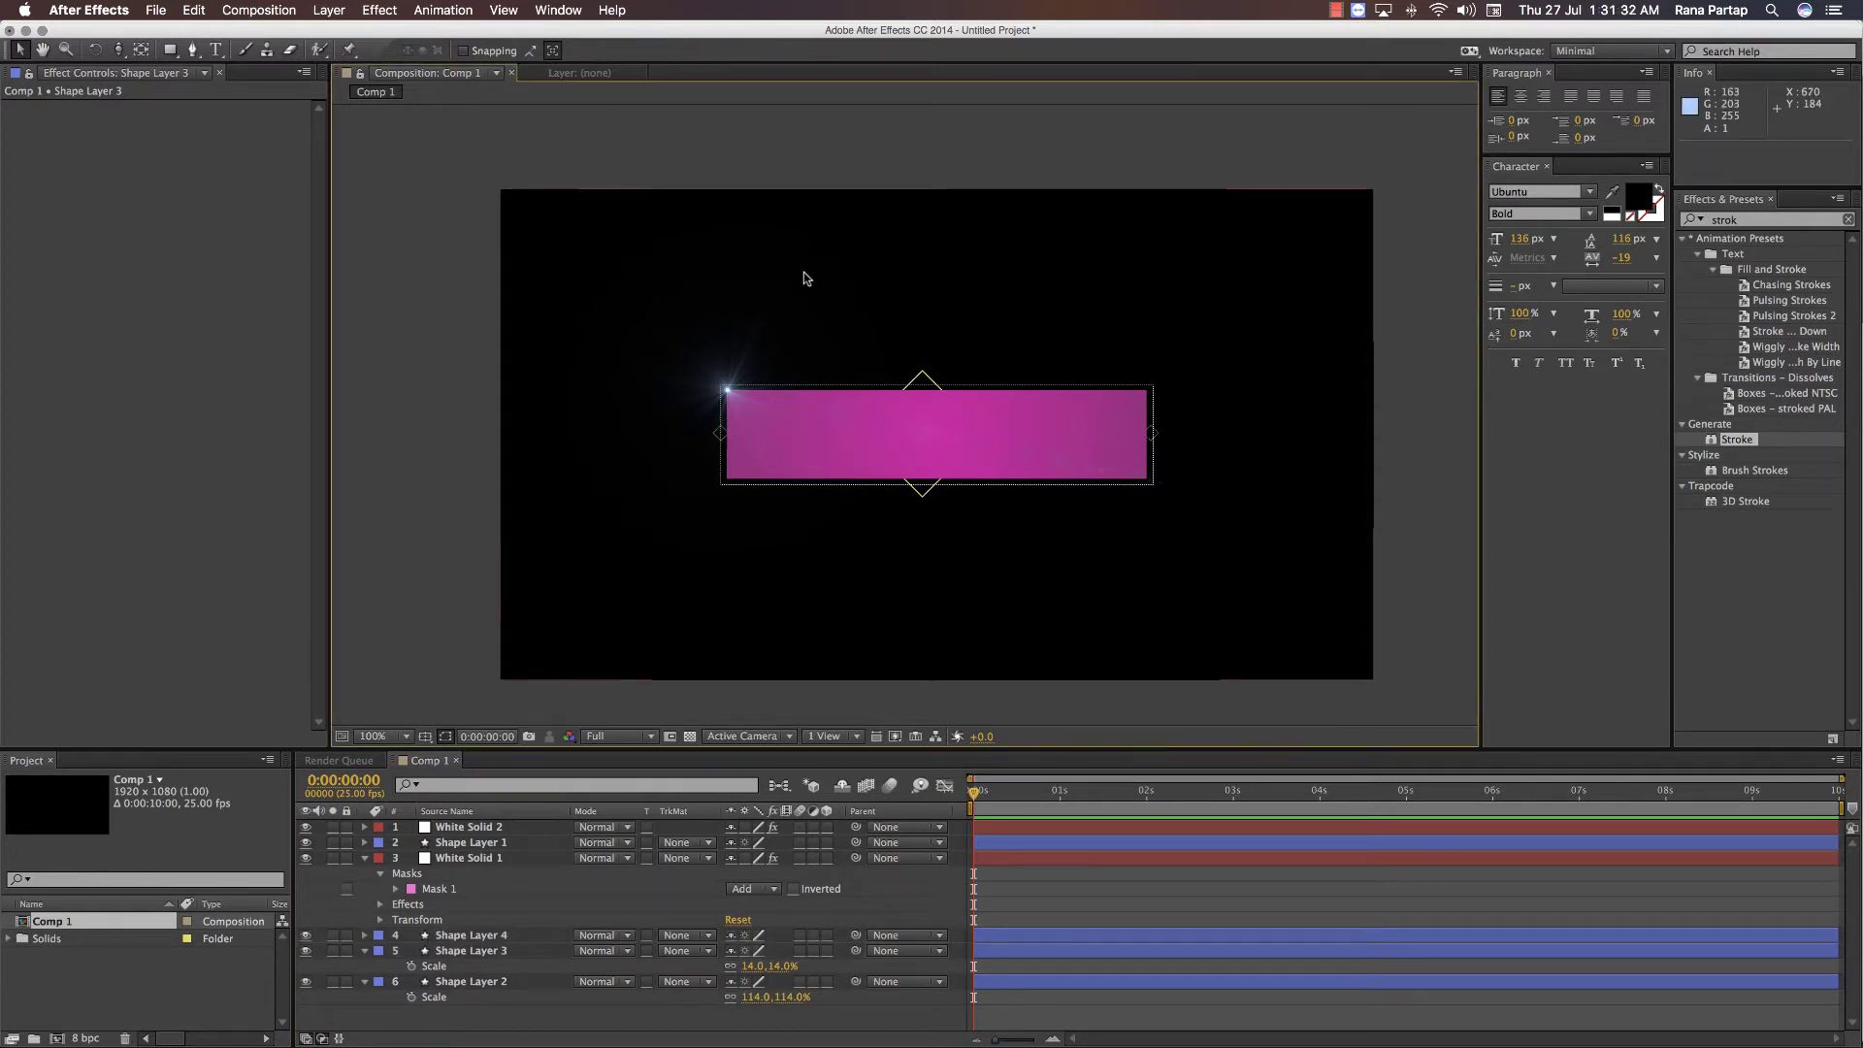
key(period)
key(space)
drag(826, 278, 804, 290)
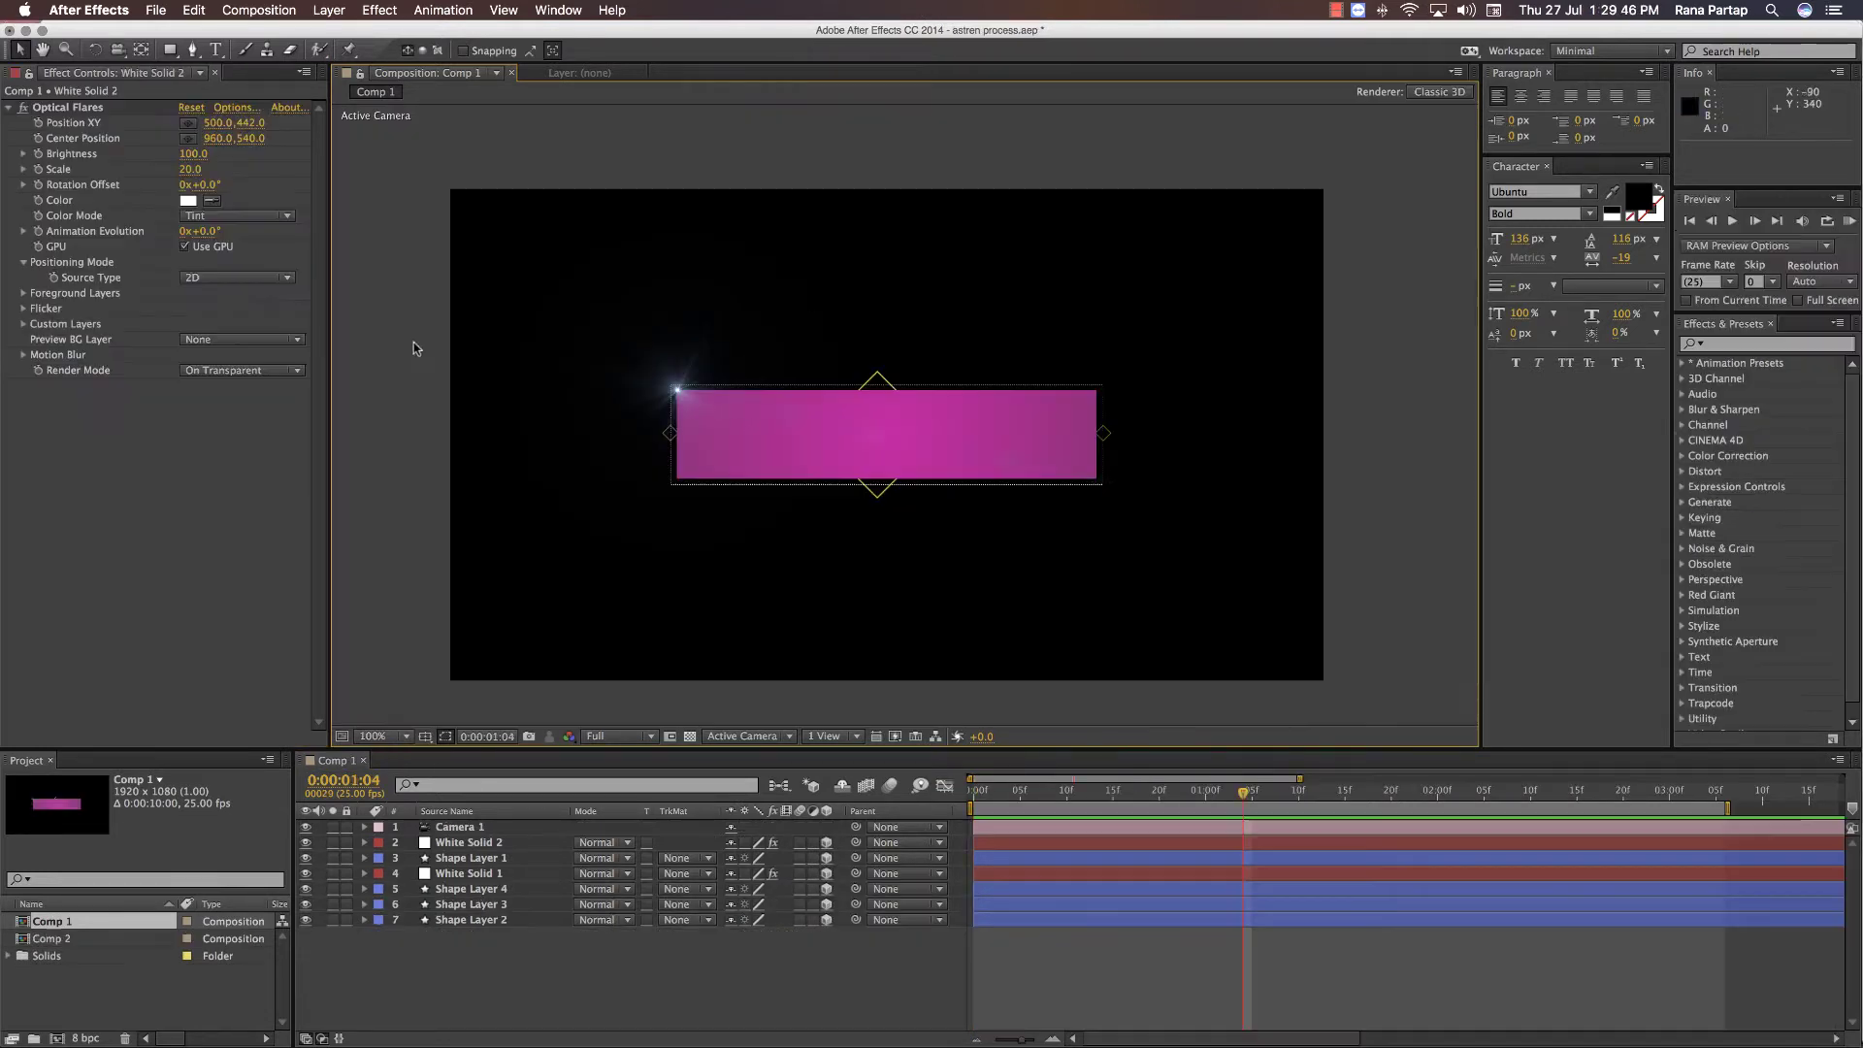
- Create a new composition with the HDTV 1080 25 preset, 1920 × 1080 px at 25 fps, lasting 10 seconds
click(259, 10)
click(272, 29)
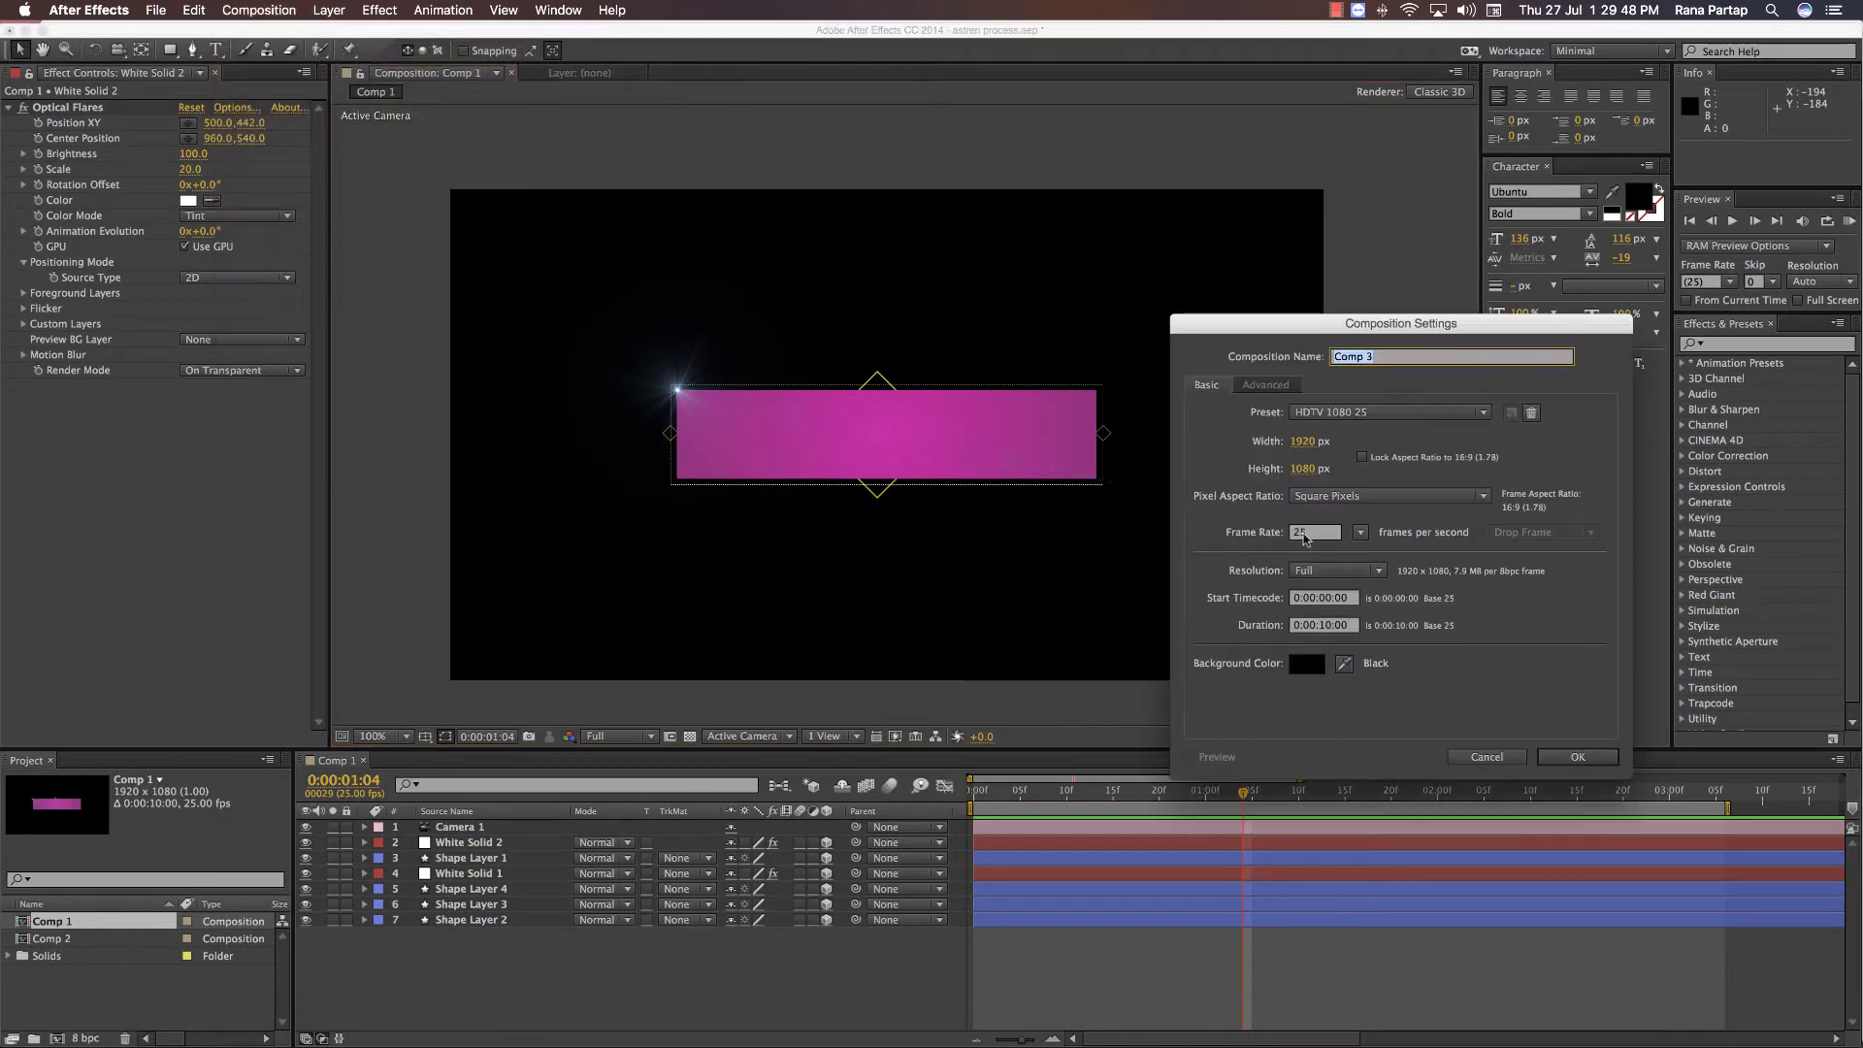
click(1578, 756)
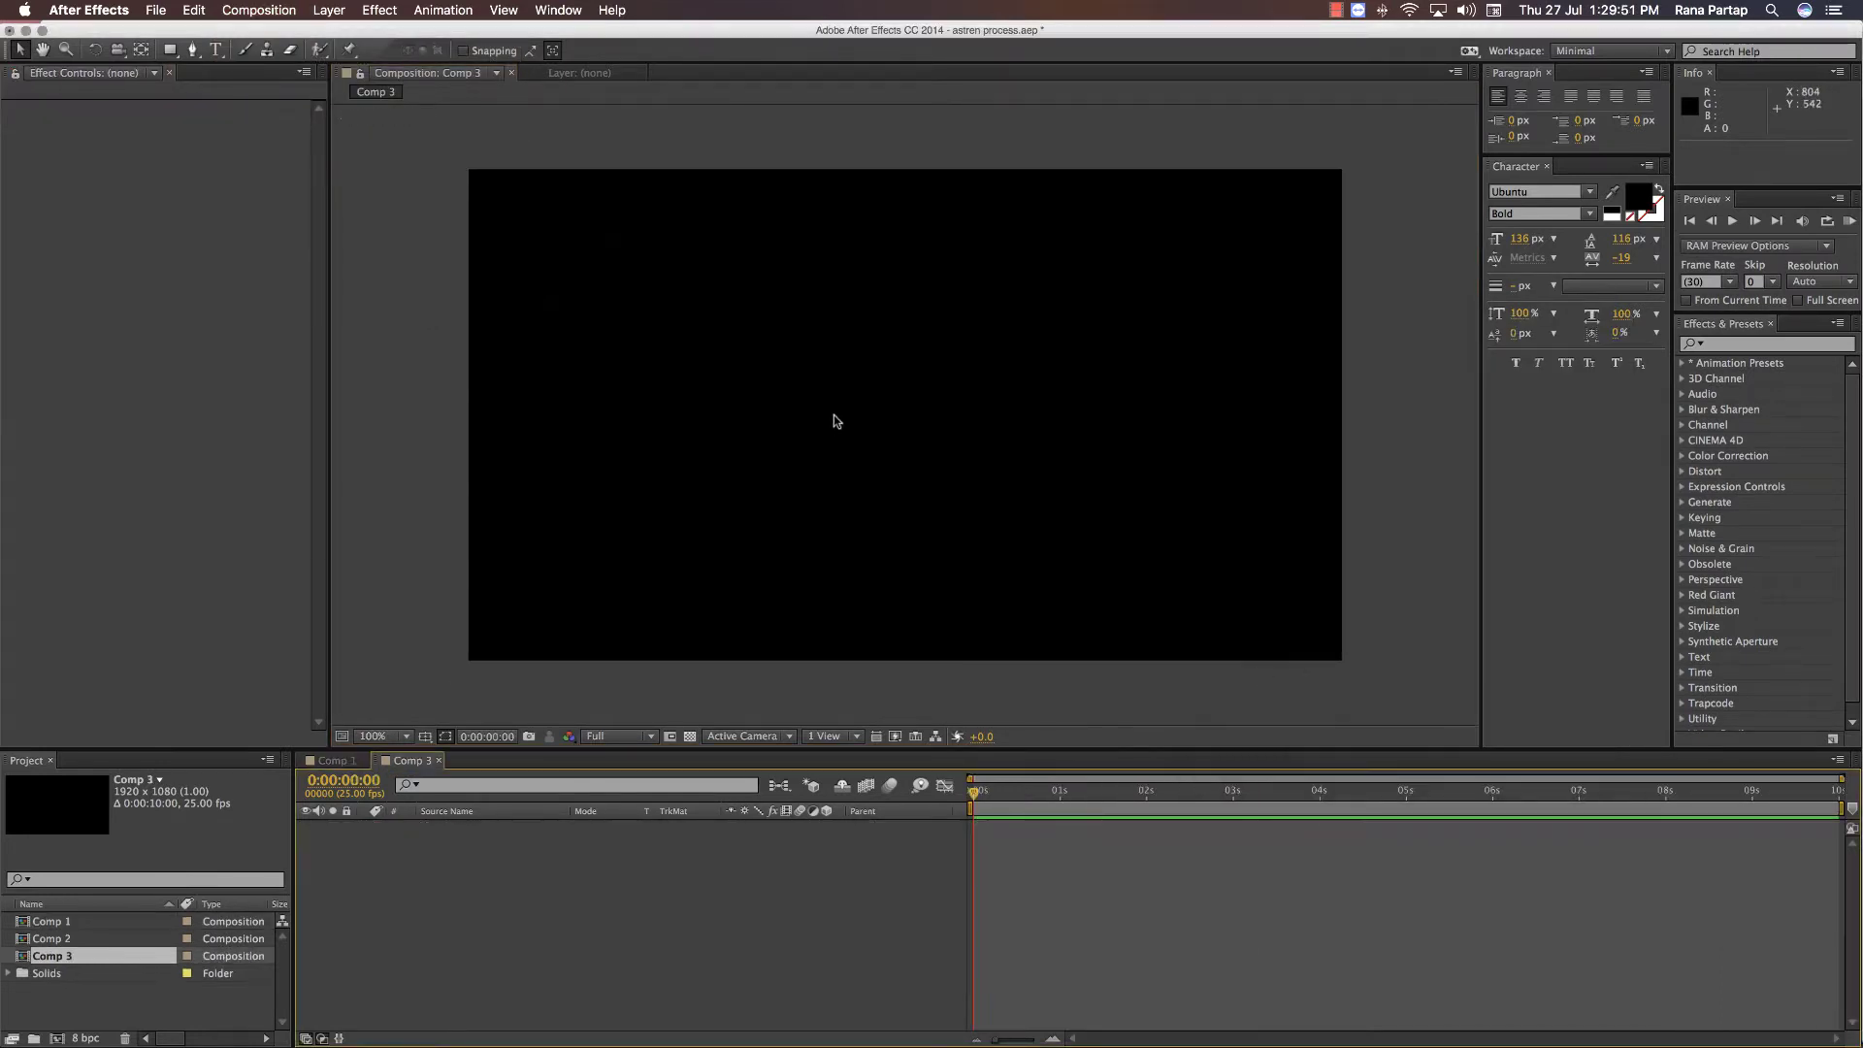
- Add a white 1920 × 1080 px solid named e3d to the new composition
click(329, 9)
mouse_move(350, 32)
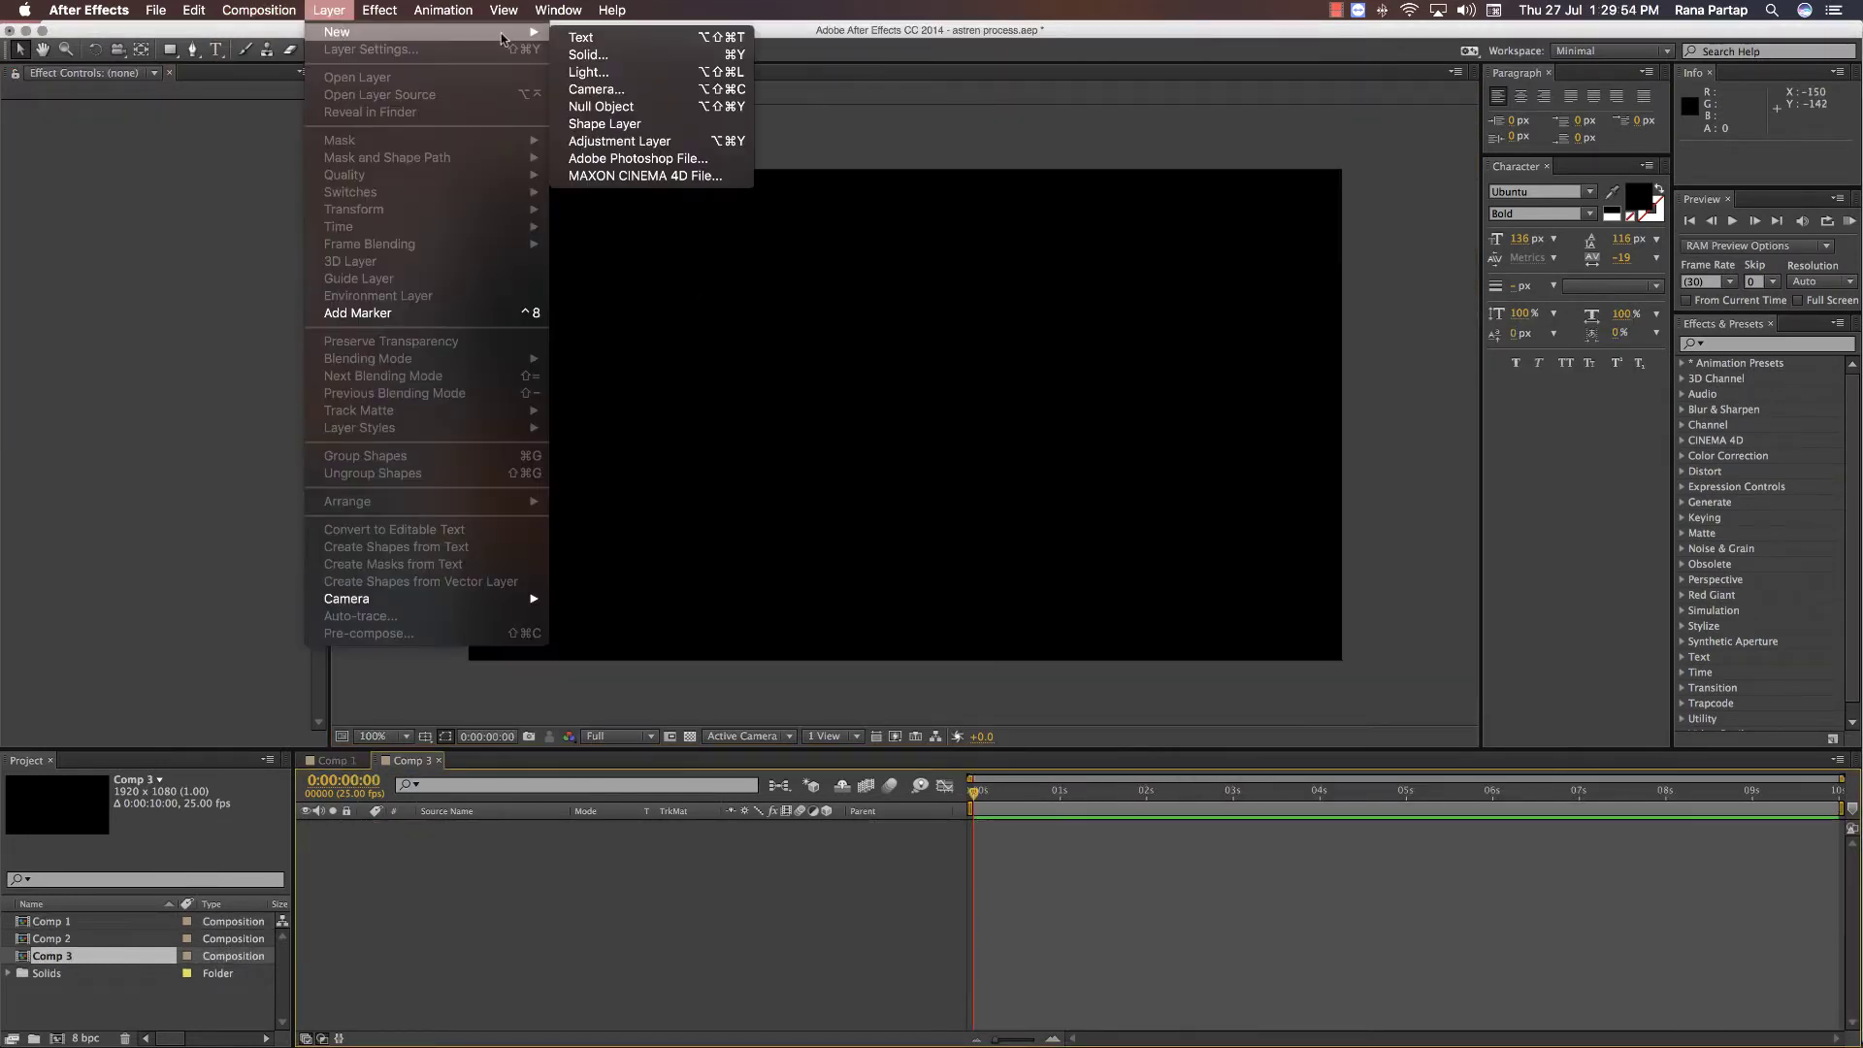
click(592, 51)
text(e3d)
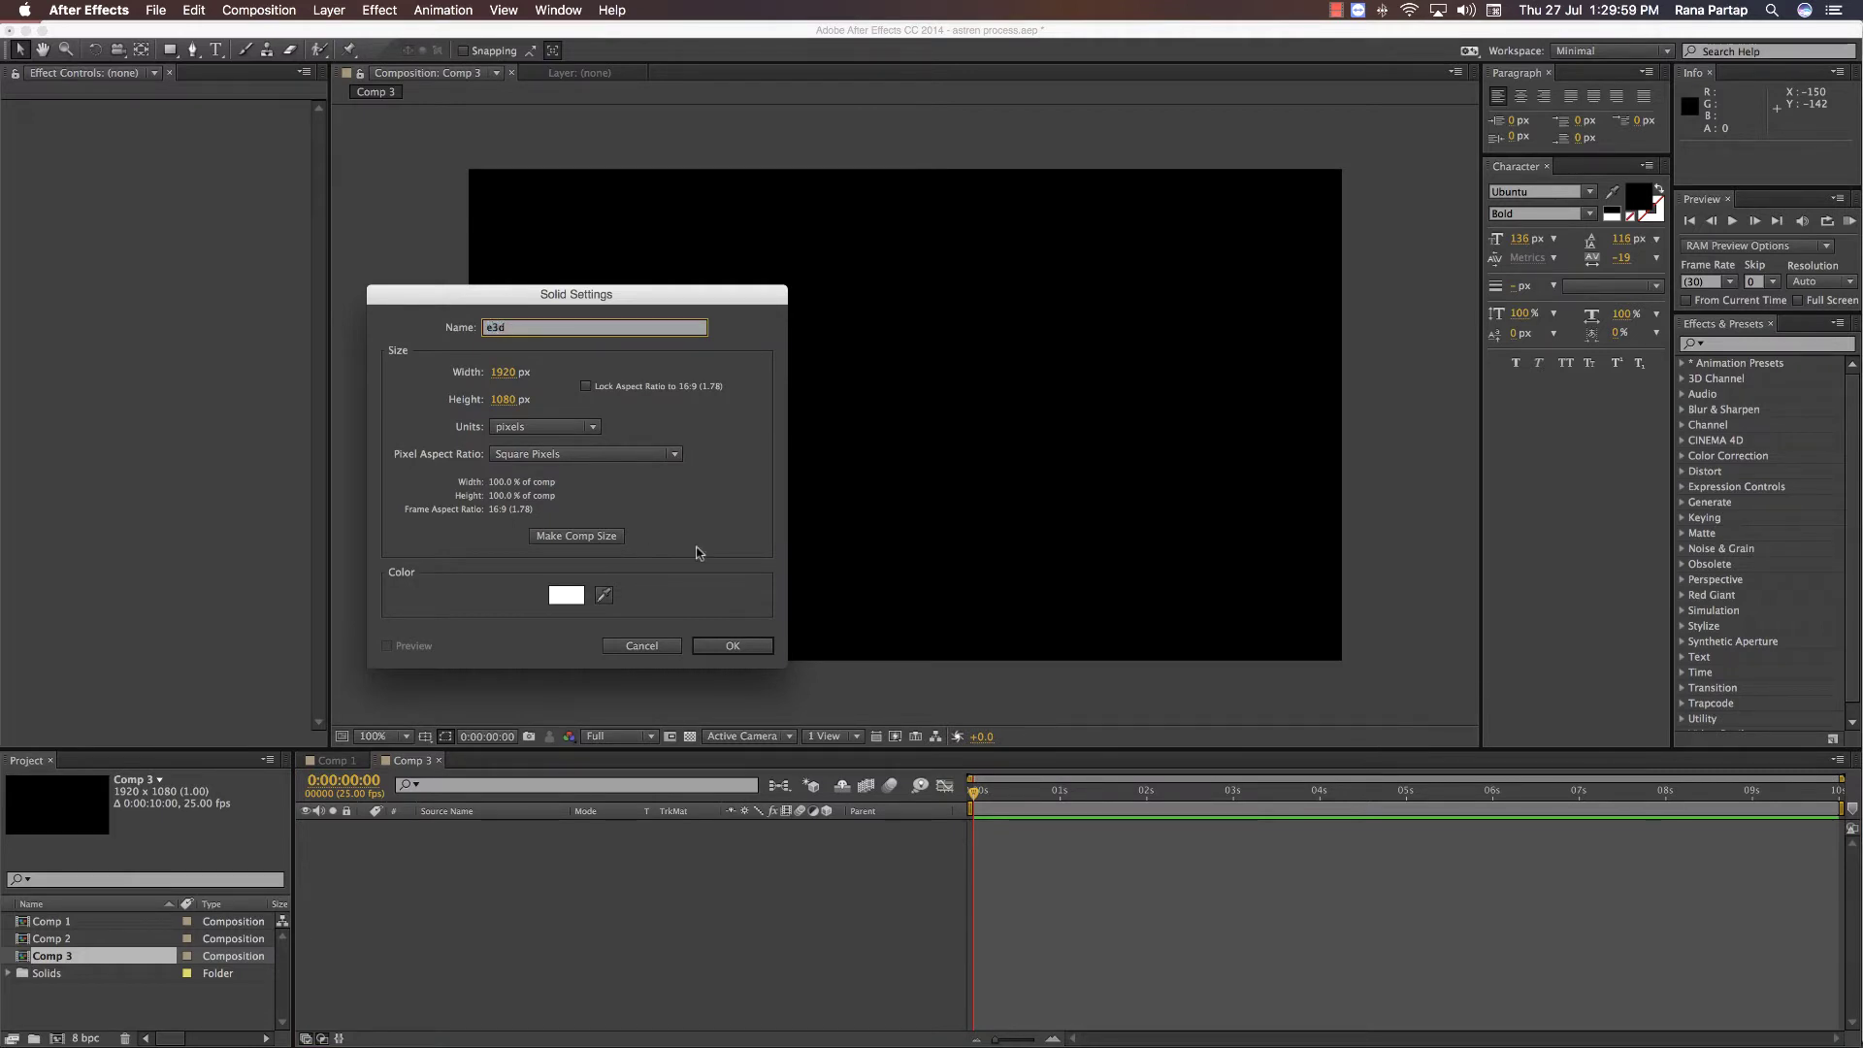
click(736, 645)
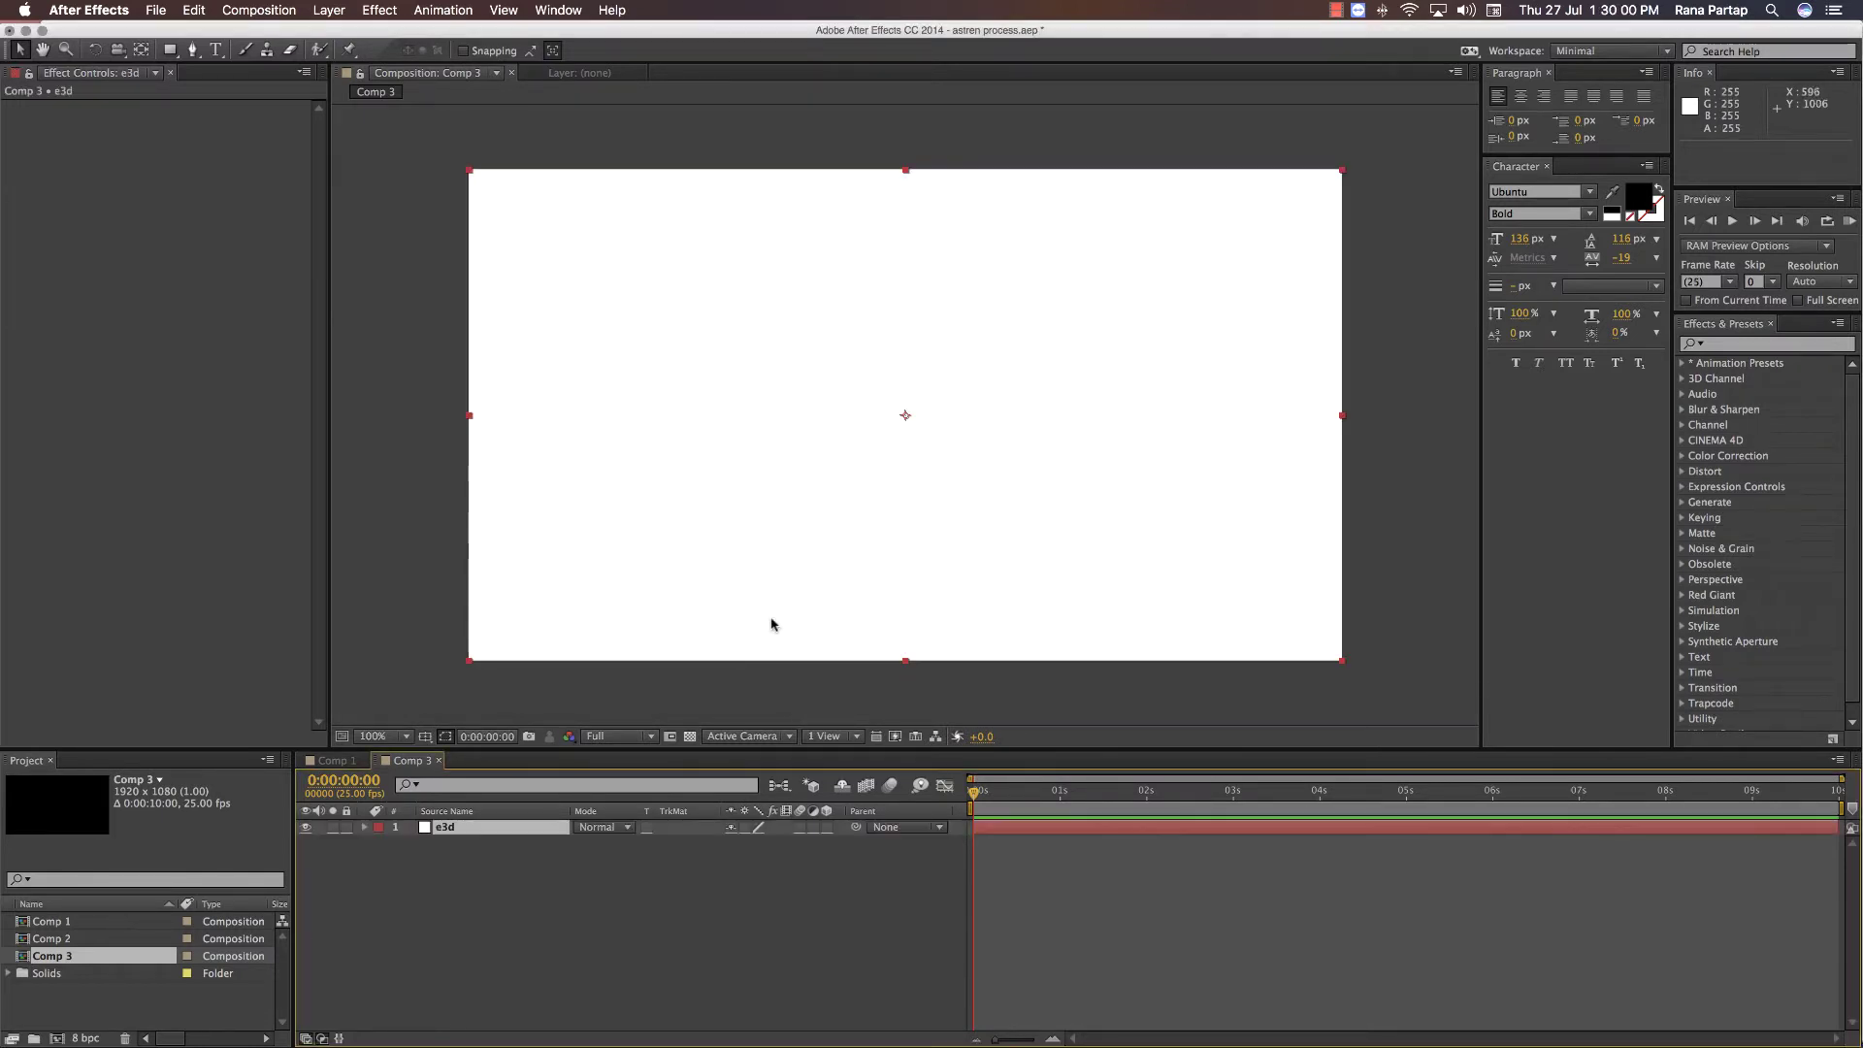
- Apply the Video Copilot Element effect to the e3d layer and open its Scene Setup
click(335, 12)
mouse_move(380, 9)
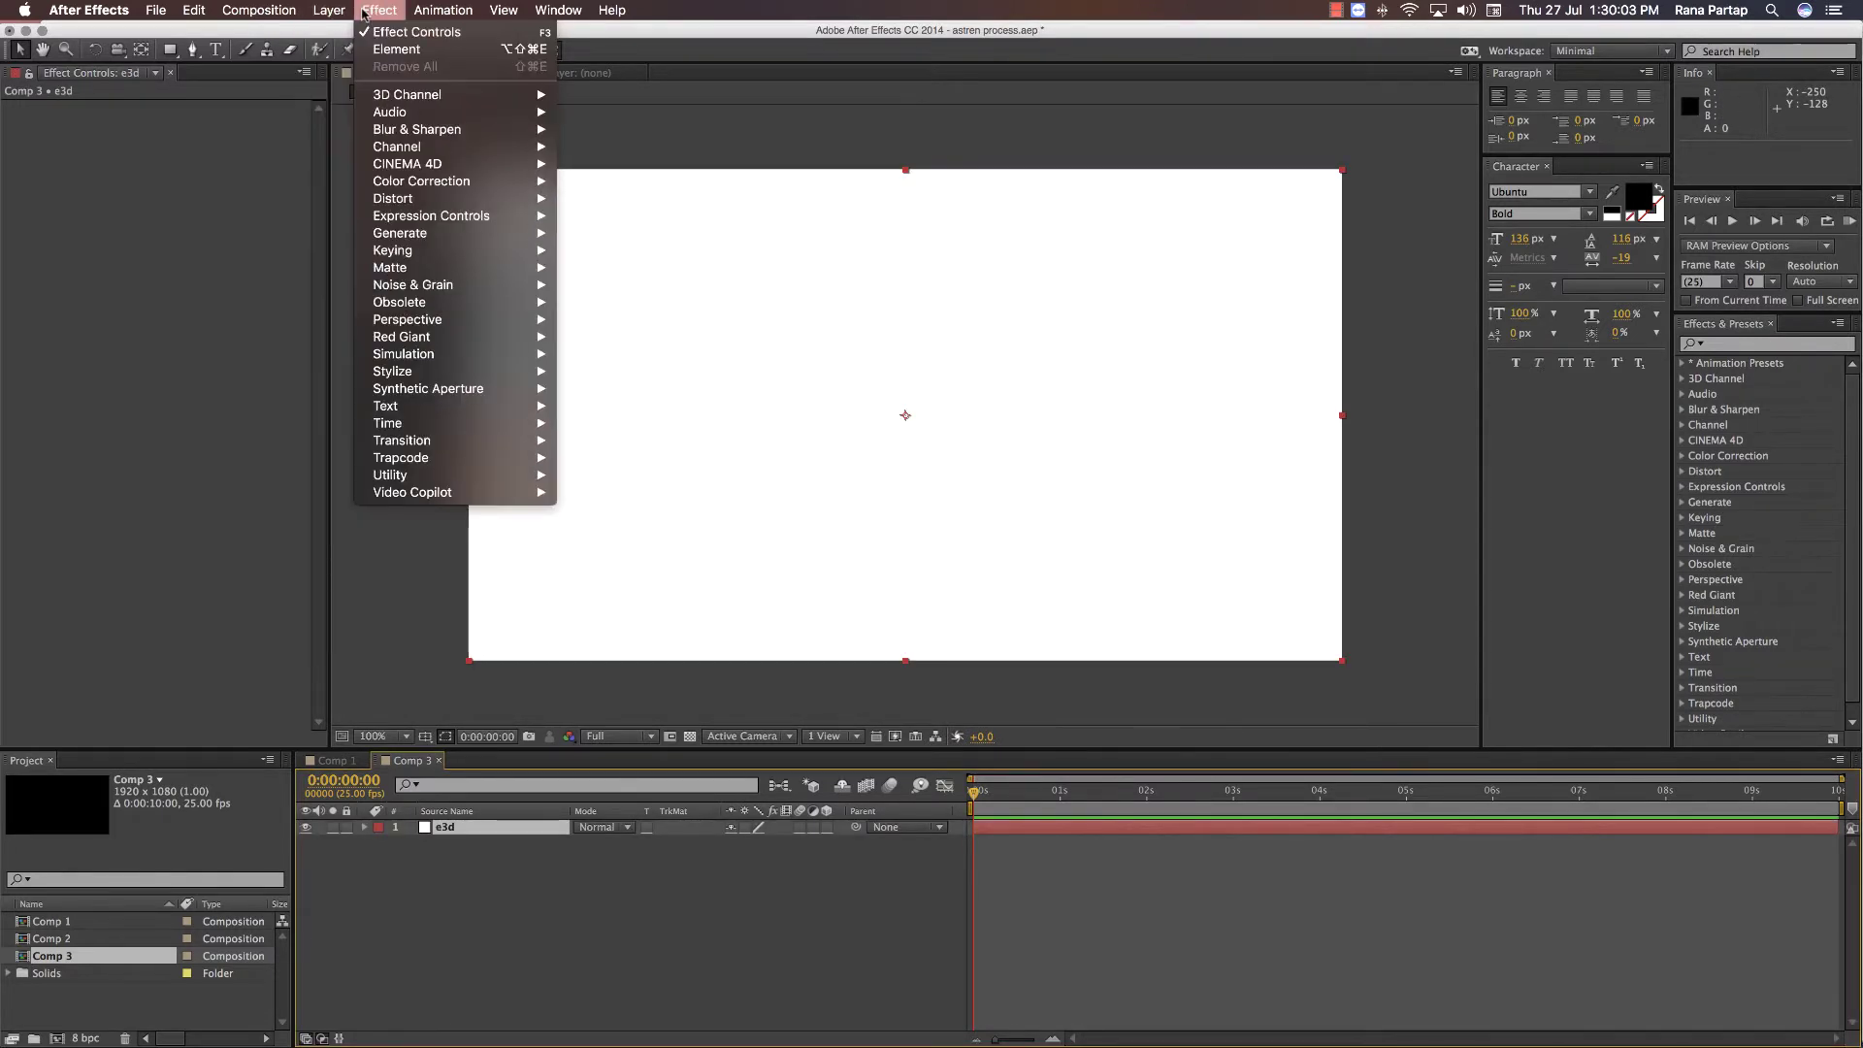
mouse_move(417, 495)
click(602, 510)
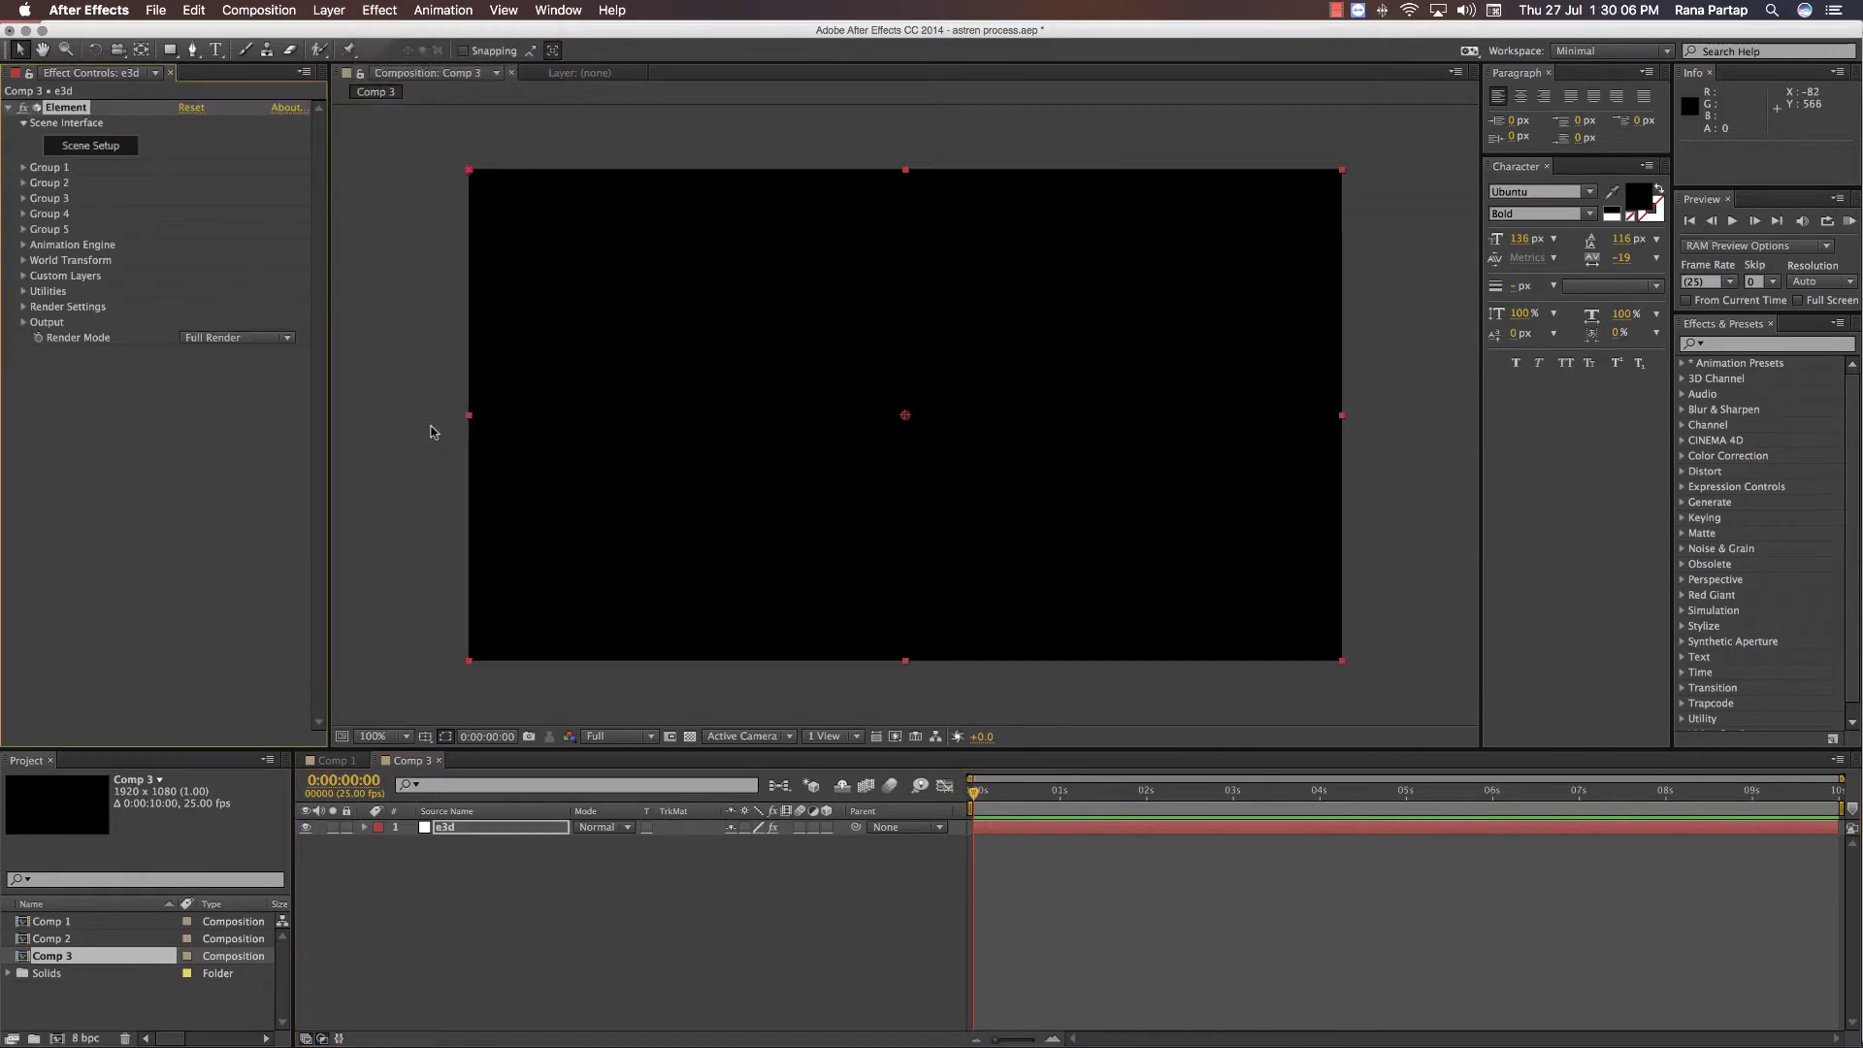
click(99, 147)
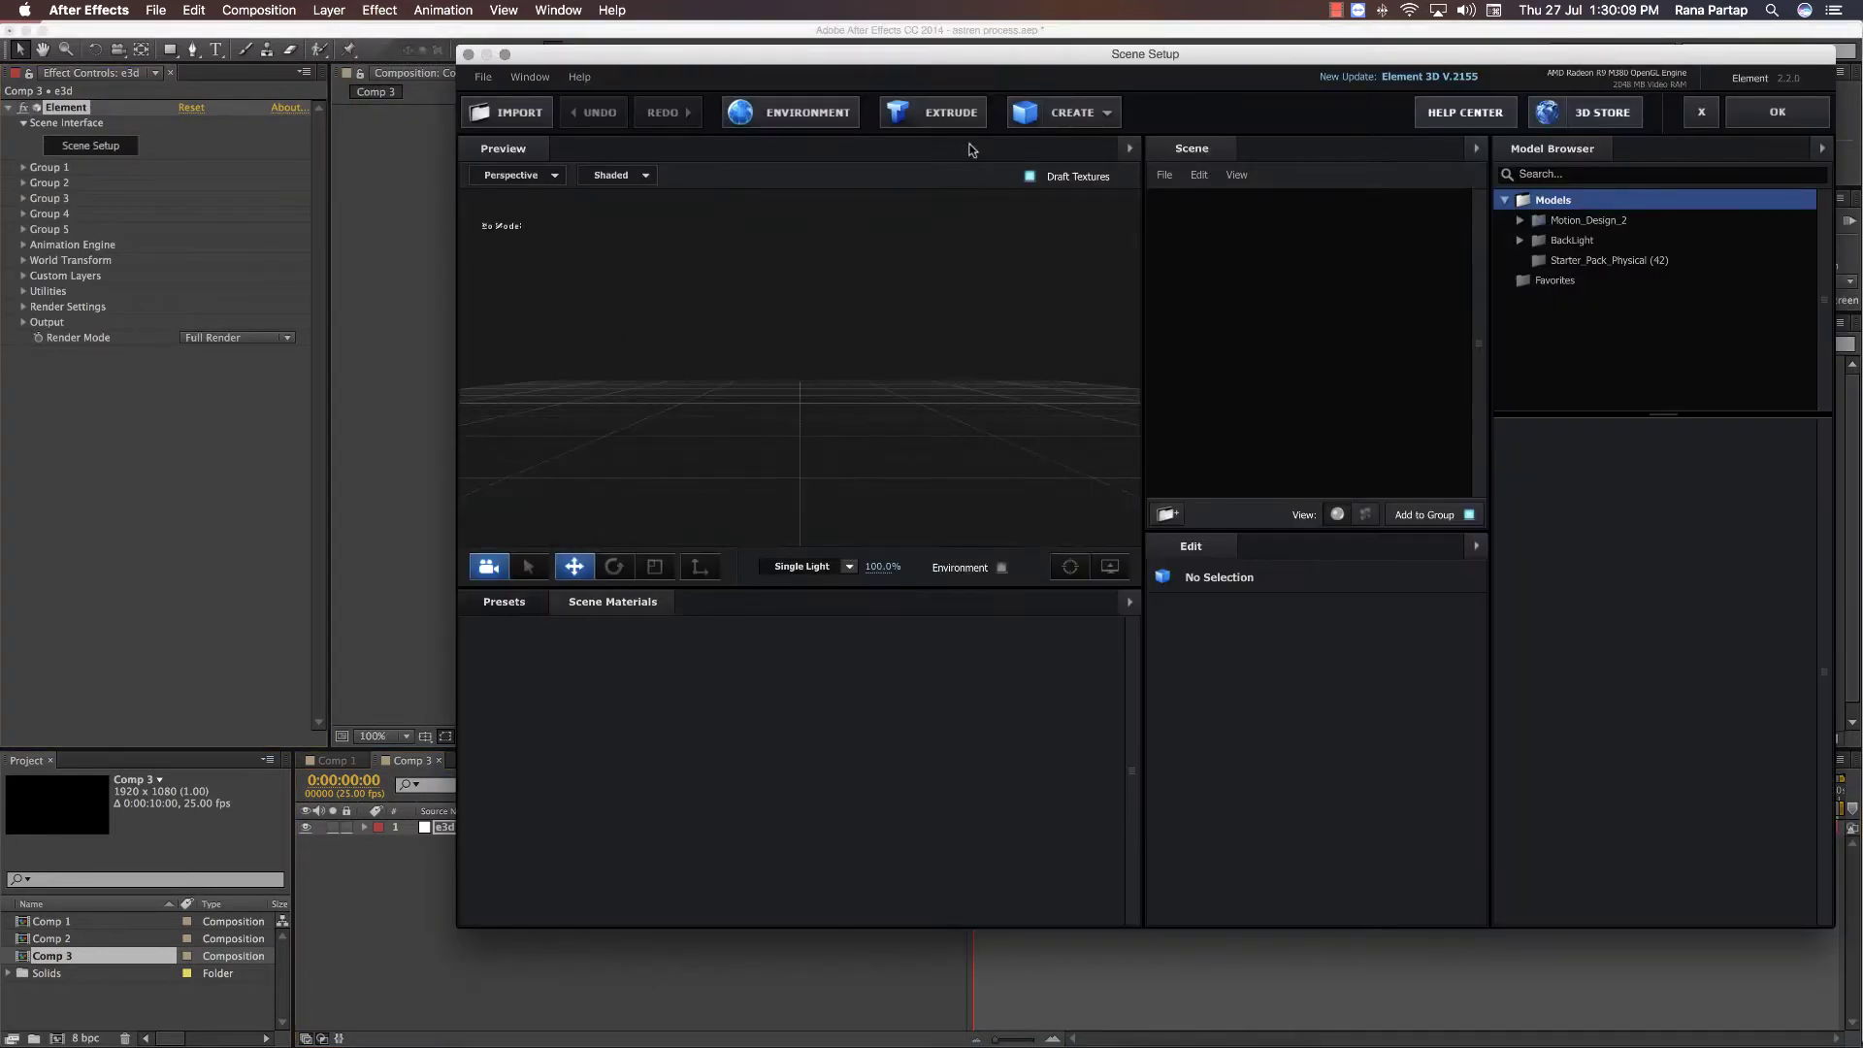
- Create a sphere model in the scene and scale it uniformly to 20%
click(1068, 111)
click(1078, 155)
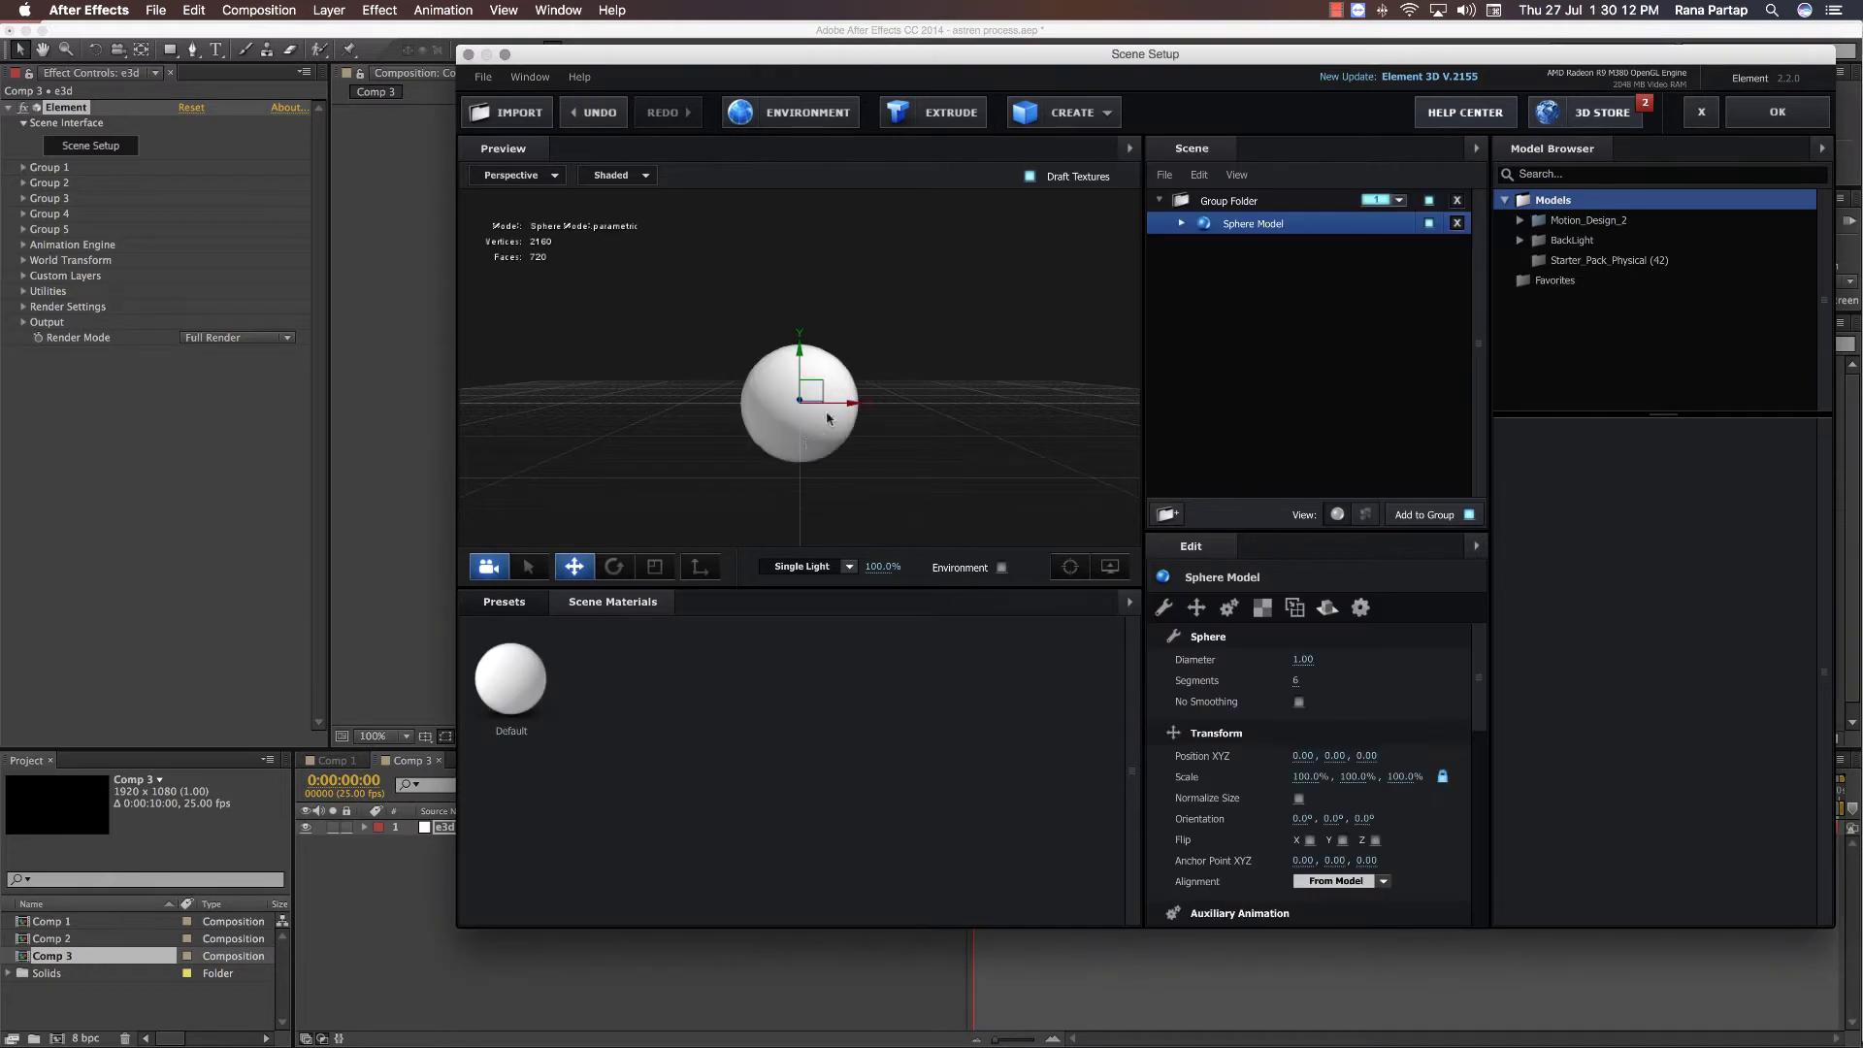
drag(1201, 791, 1179, 782)
scroll(833, 464, up, 10)
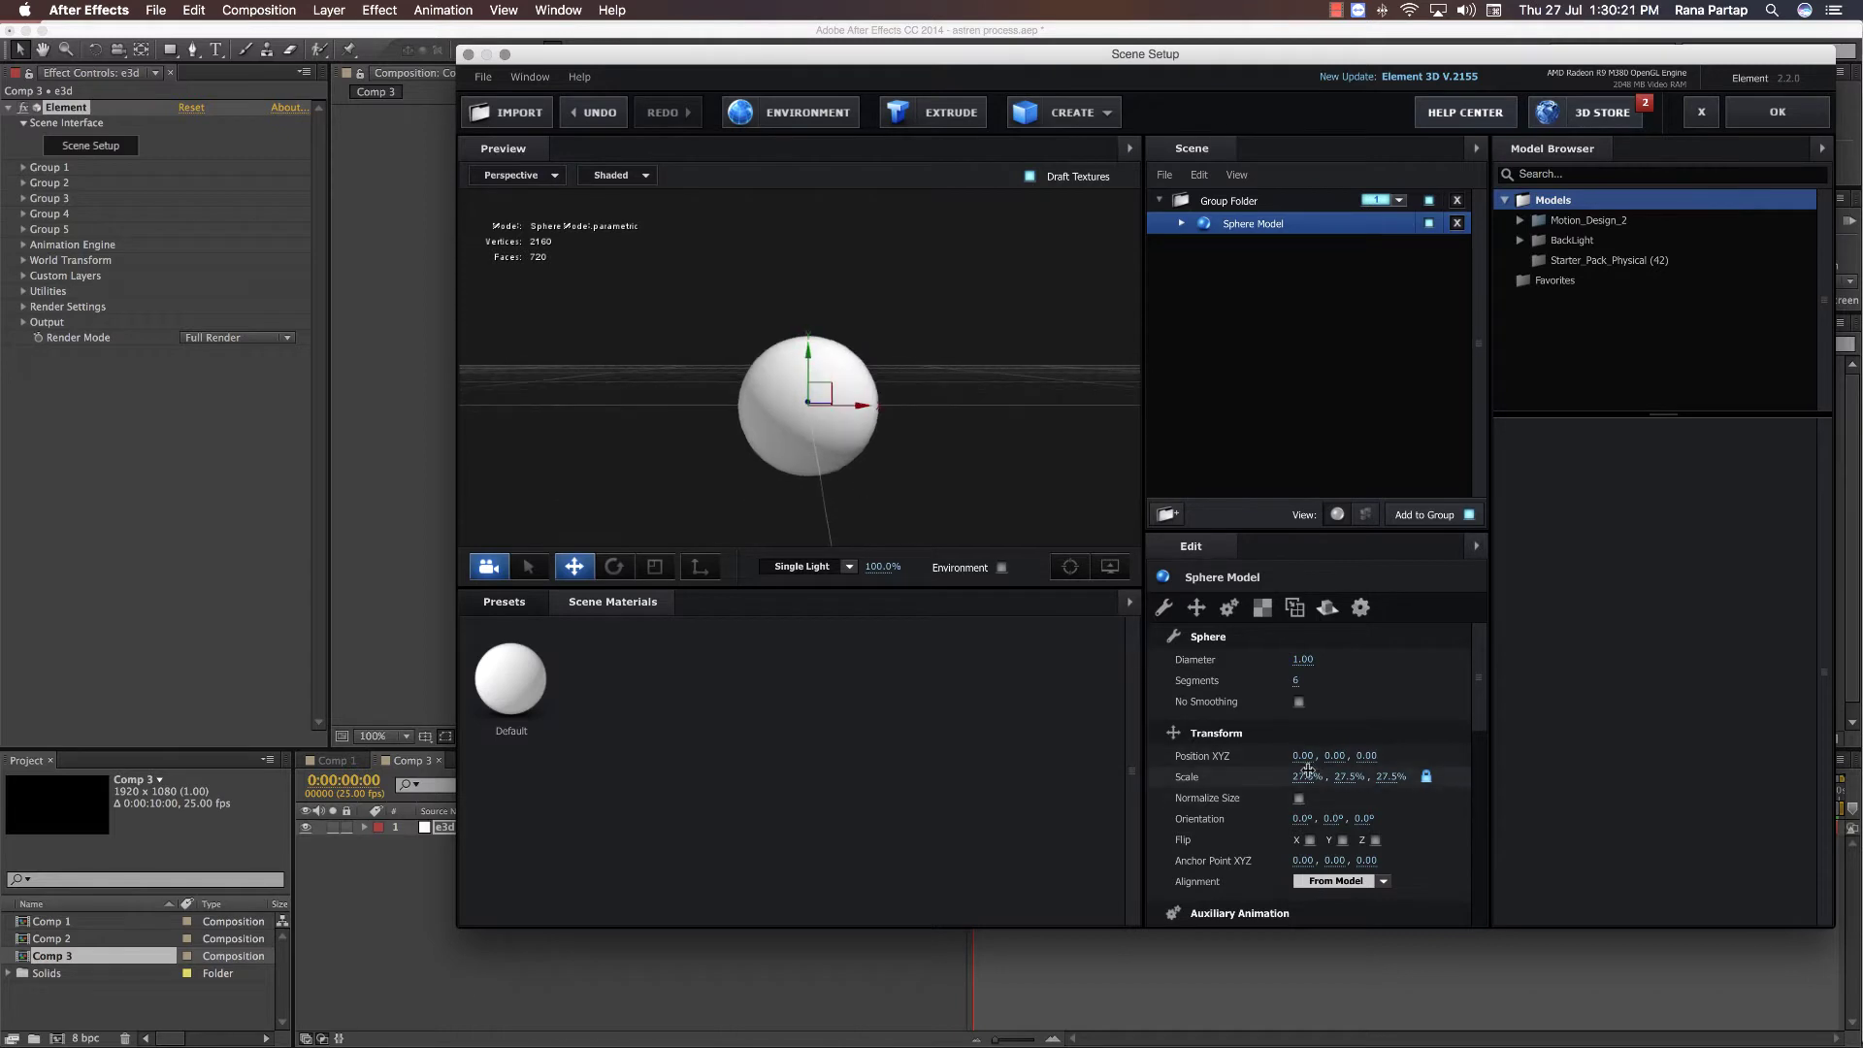
drag(1305, 776, 1267, 780)
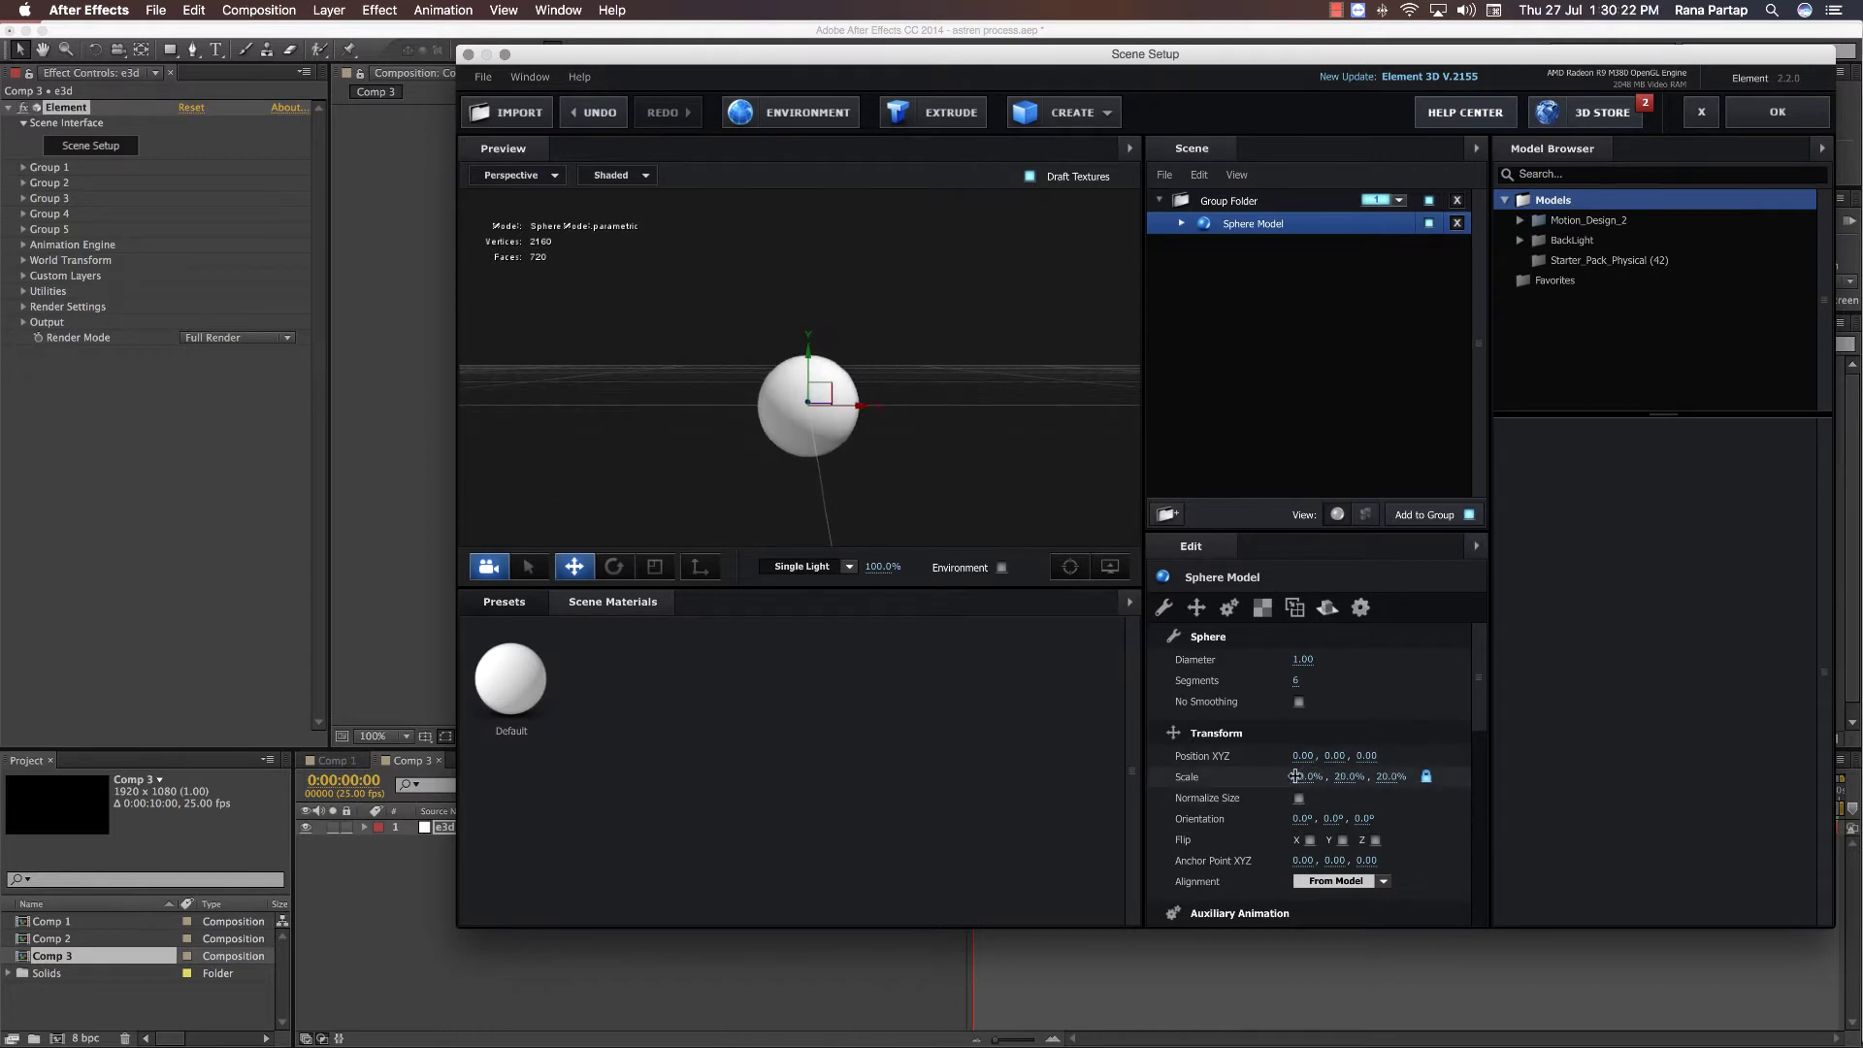
- Add a capsule model to the scene and reduce its uniform scale to about 19.5%
click(1097, 113)
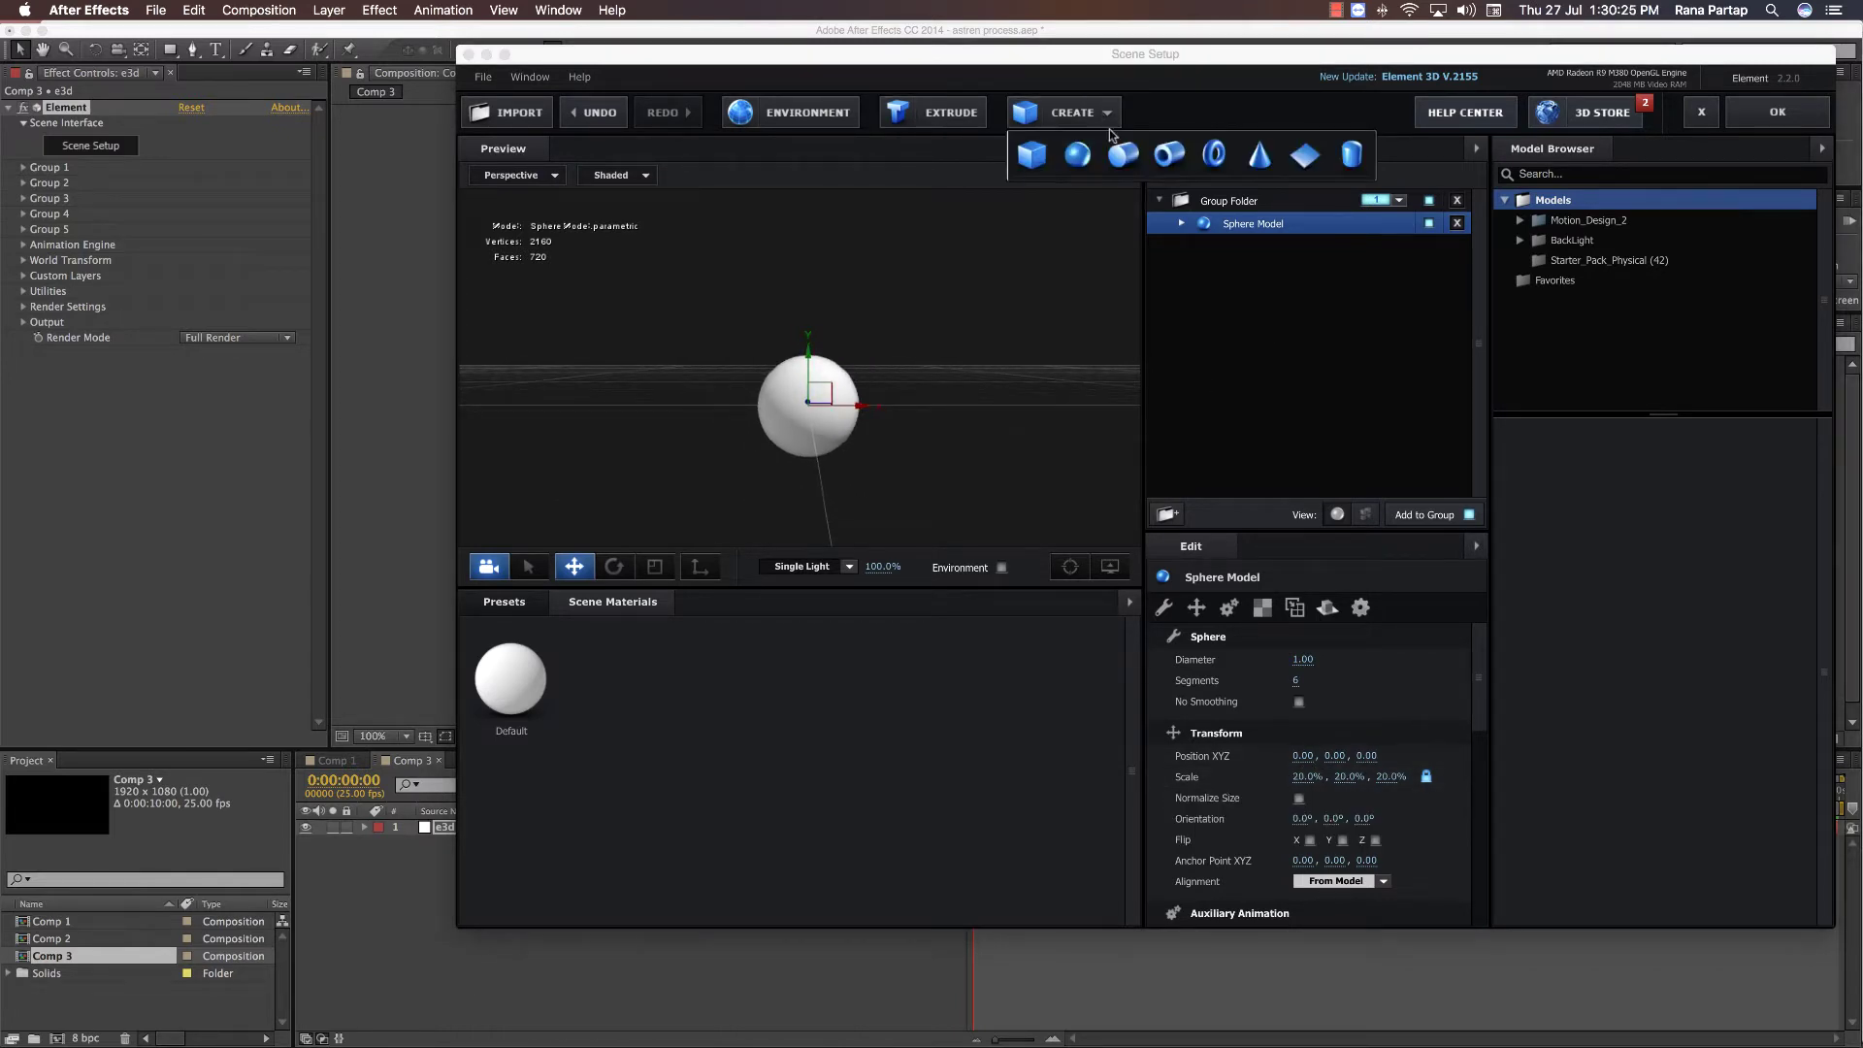
click(1361, 154)
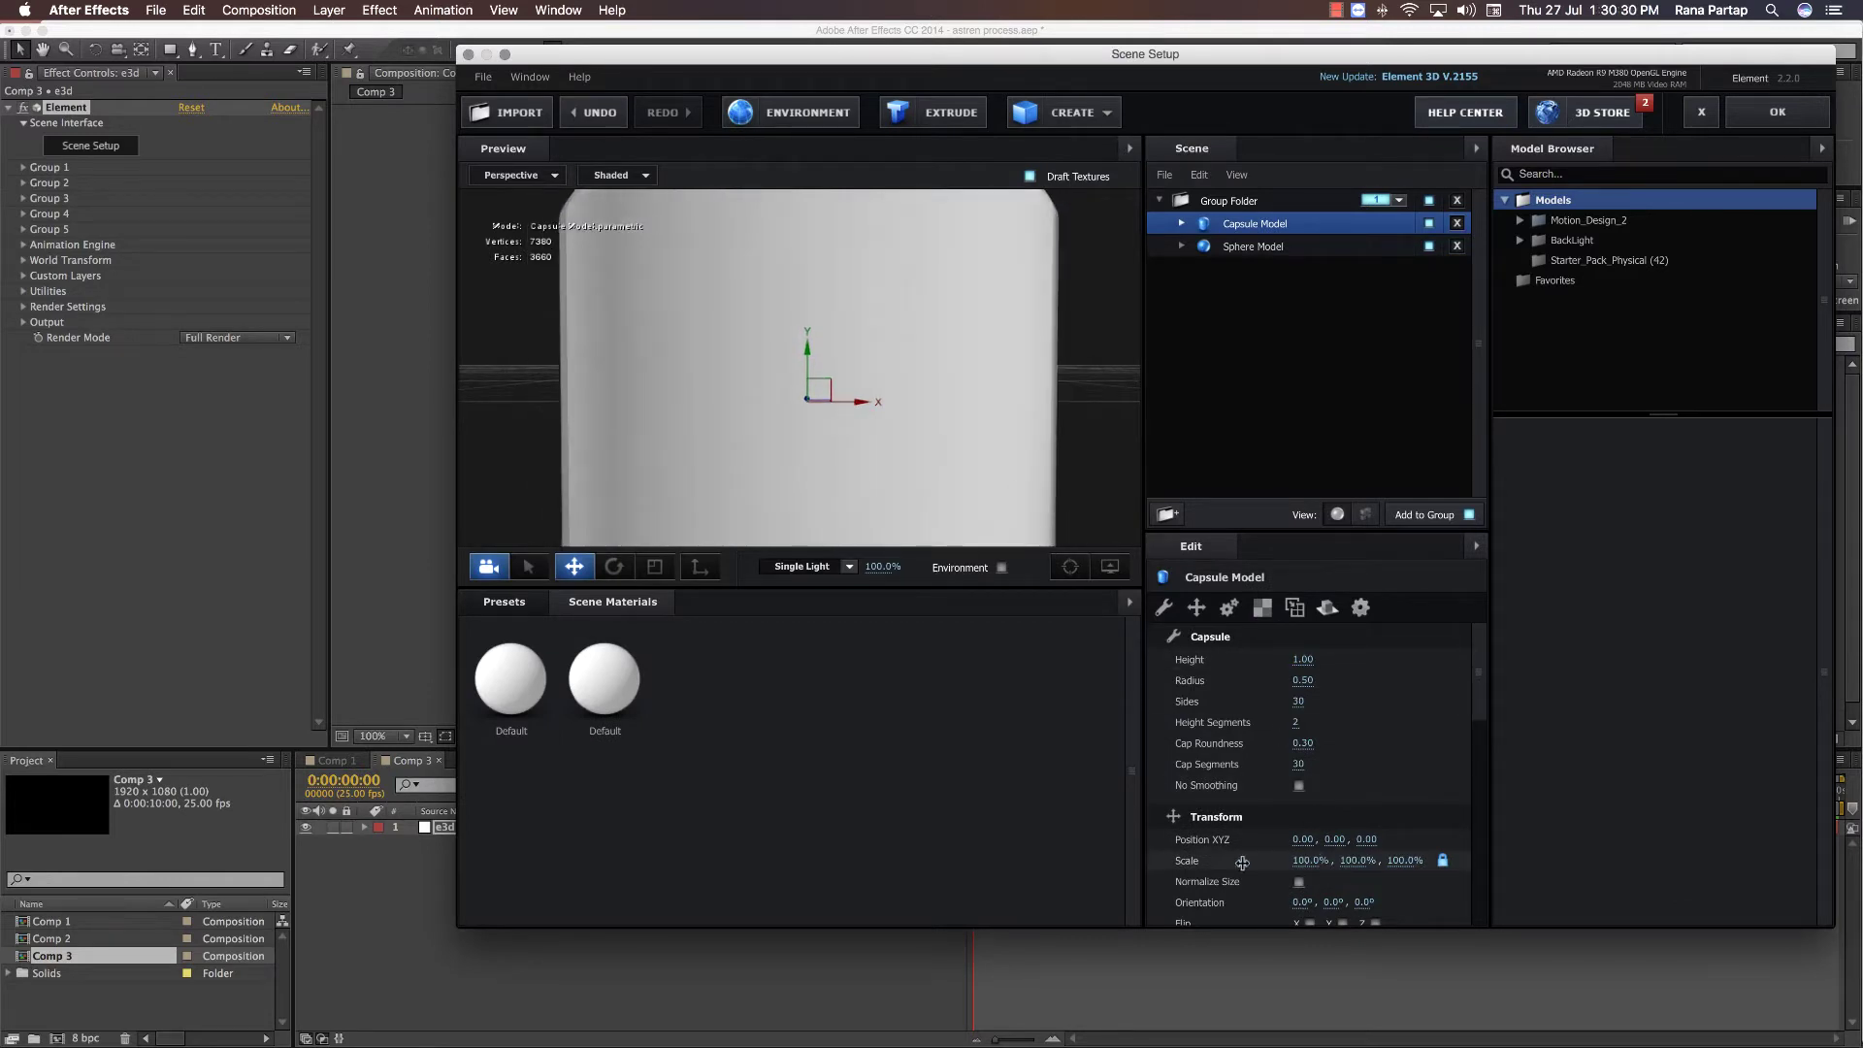
drag(1308, 861, 1156, 864)
scroll(854, 427, up, 4)
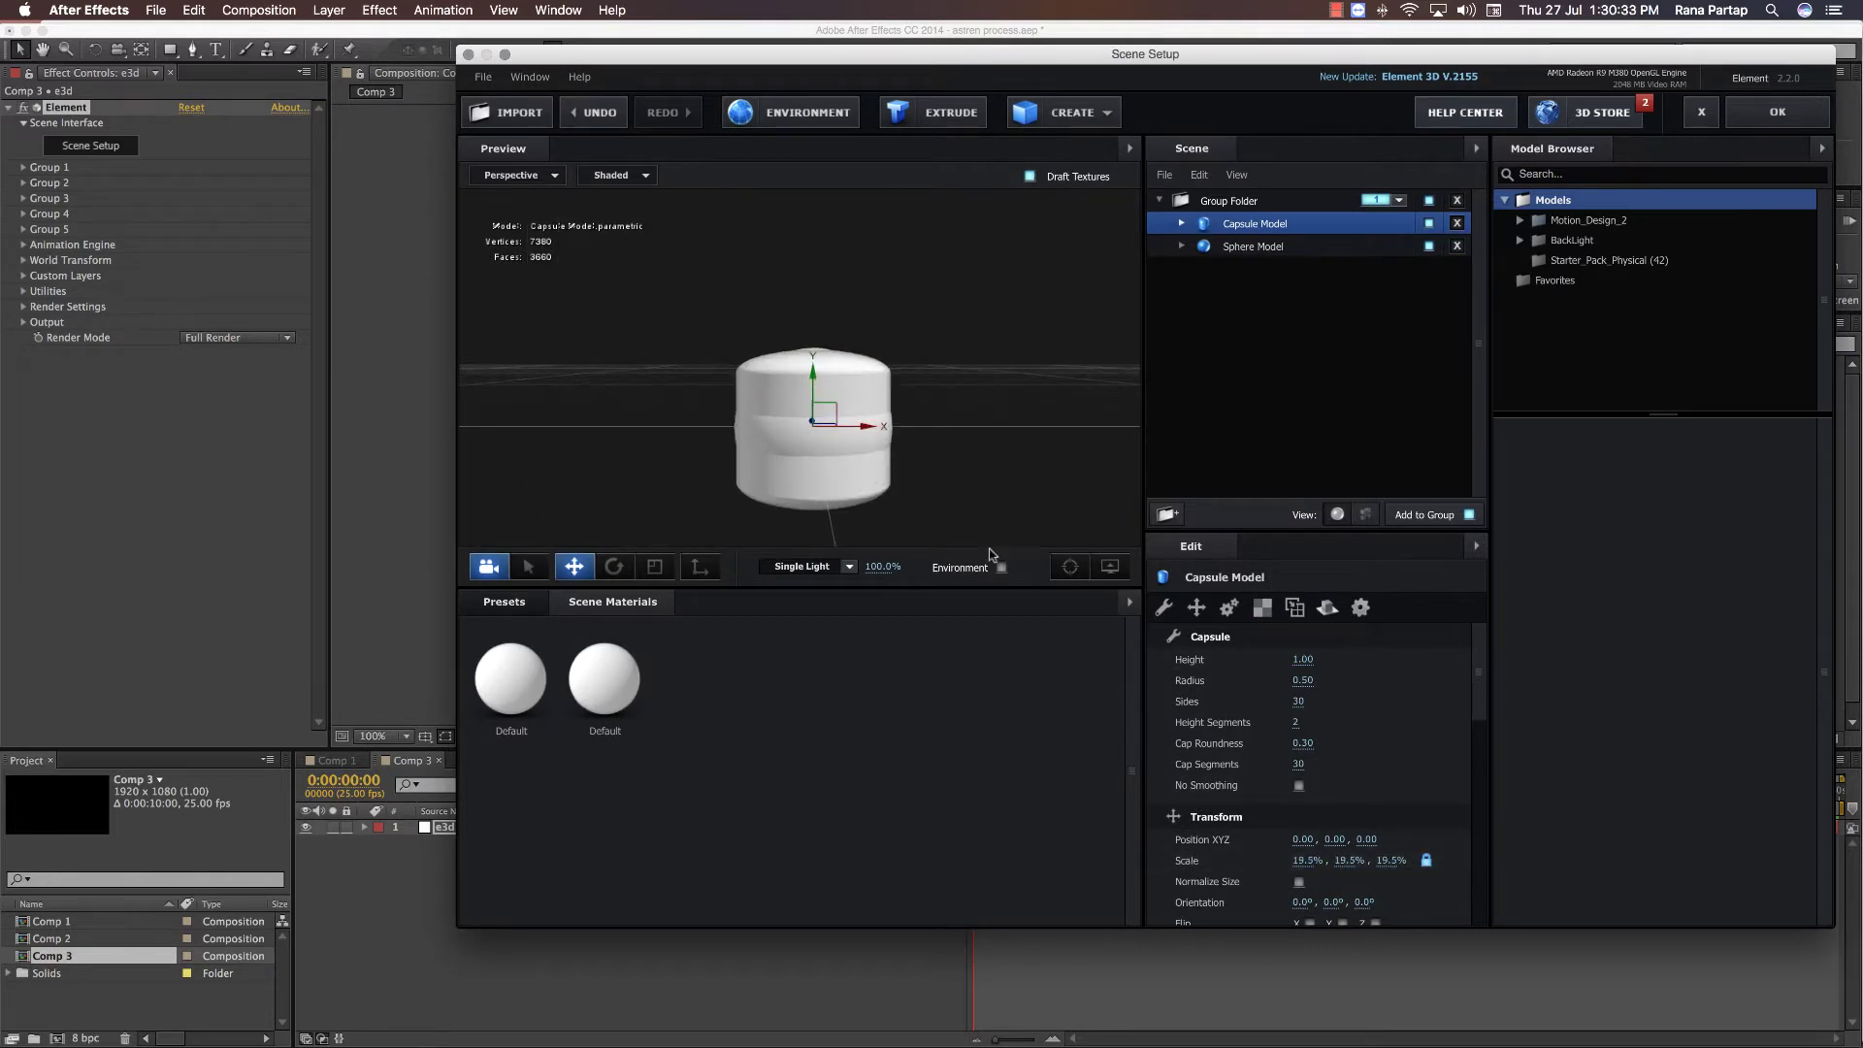
- Slim the capsule into a thin rod with a height of about 7.25 and a uniform scale of 3%
drag(1302, 659, 1398, 659)
drag(1308, 860, 1257, 862)
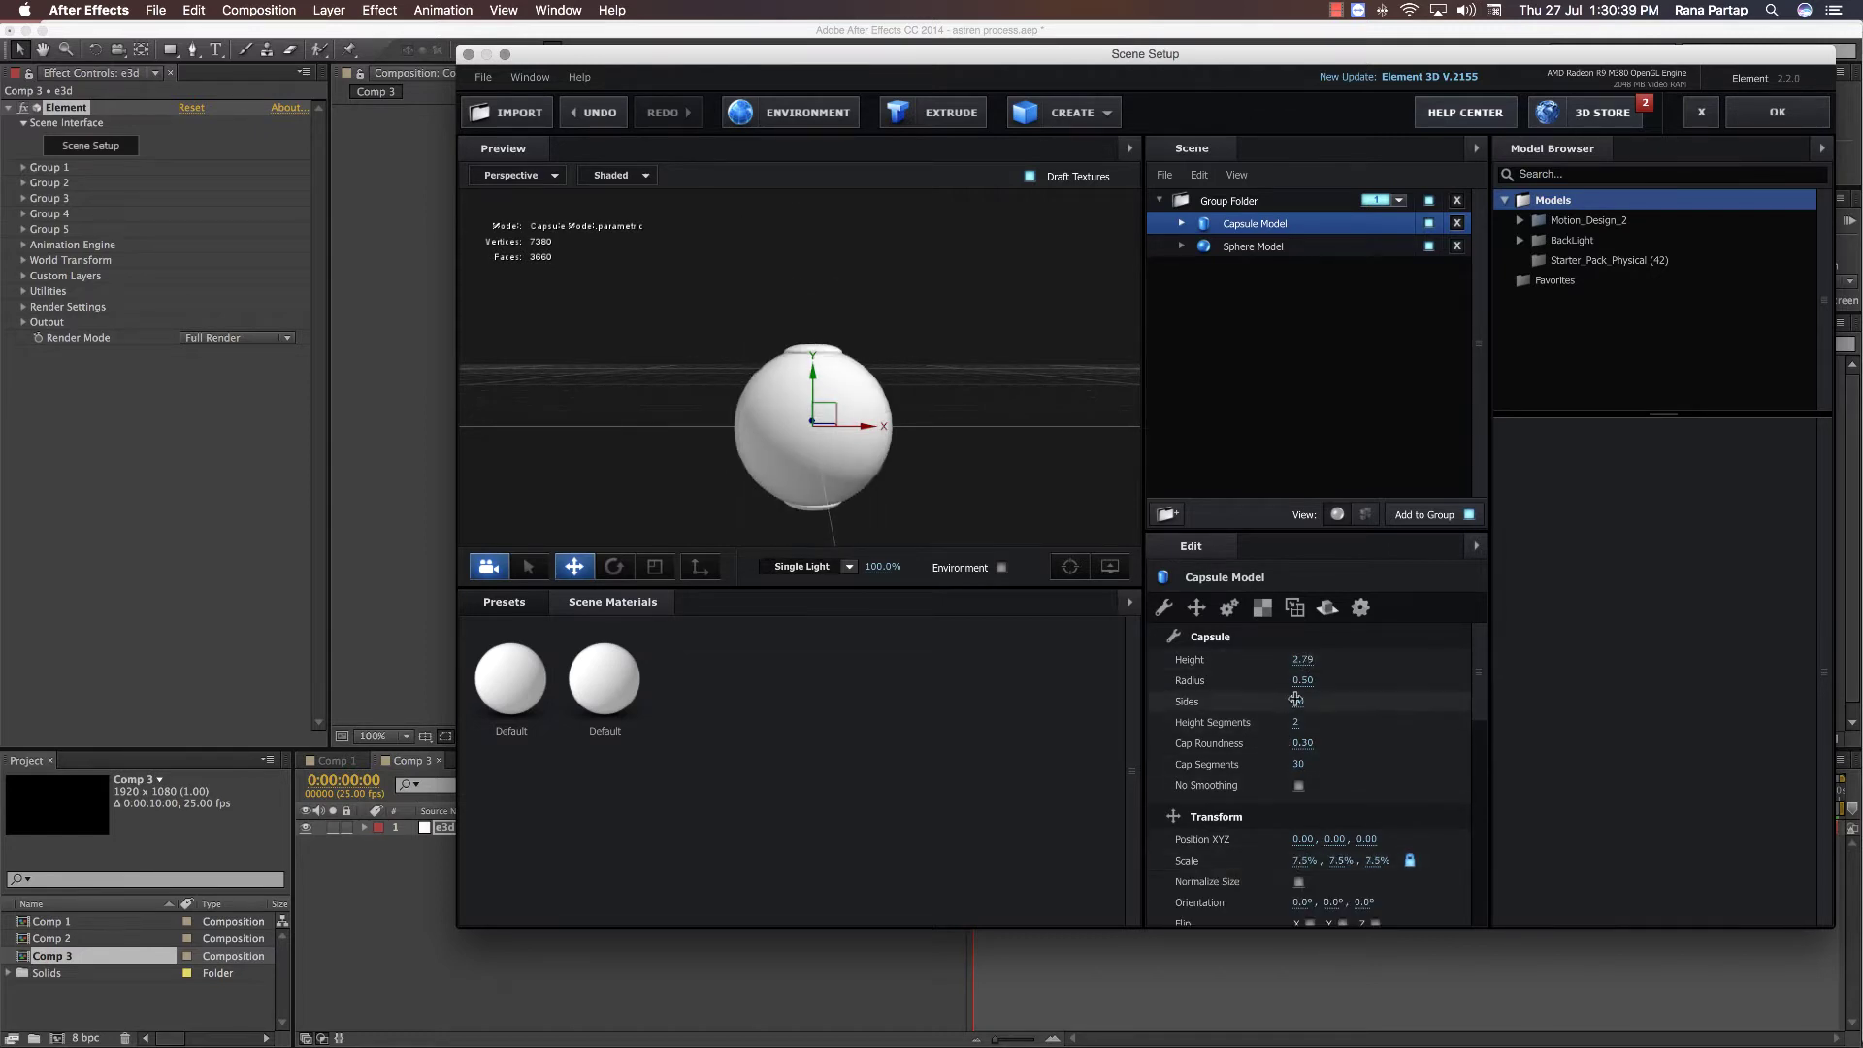
drag(1302, 659, 1418, 660)
drag(1308, 838, 1294, 861)
key(super+z)
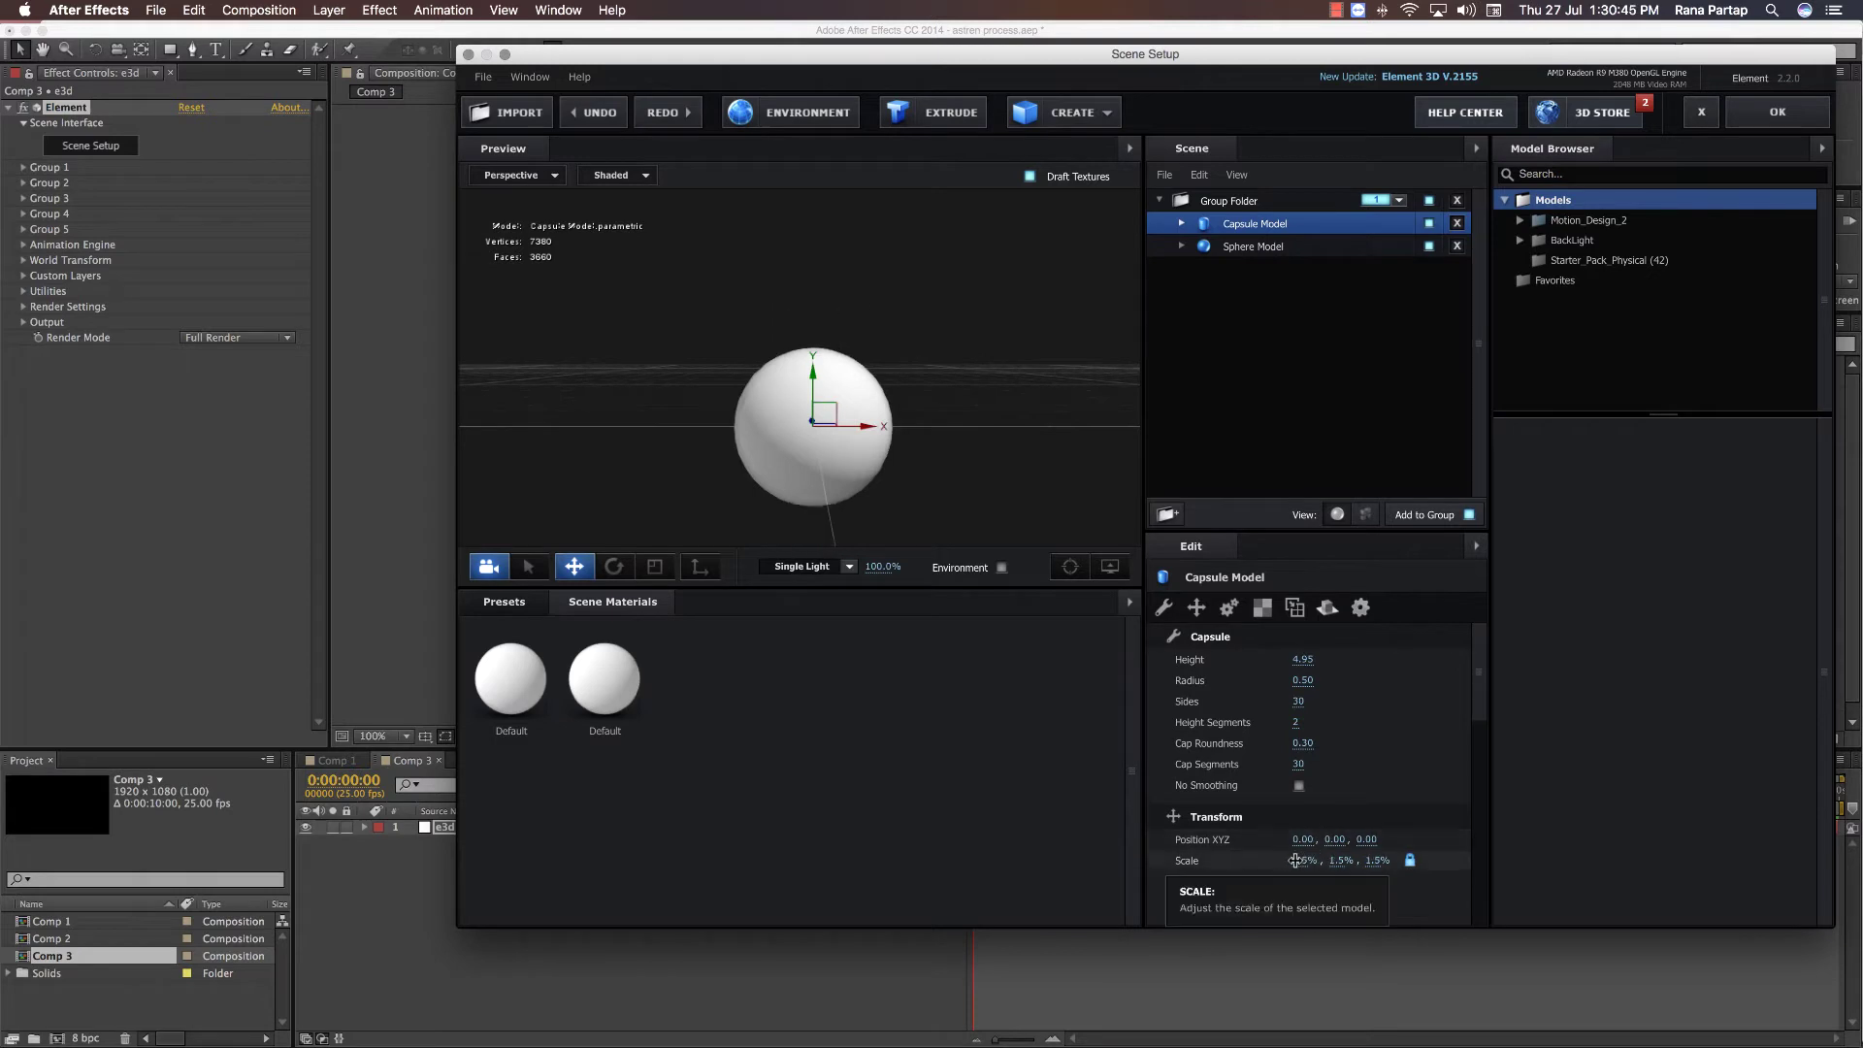
drag(1433, 663, 1517, 670)
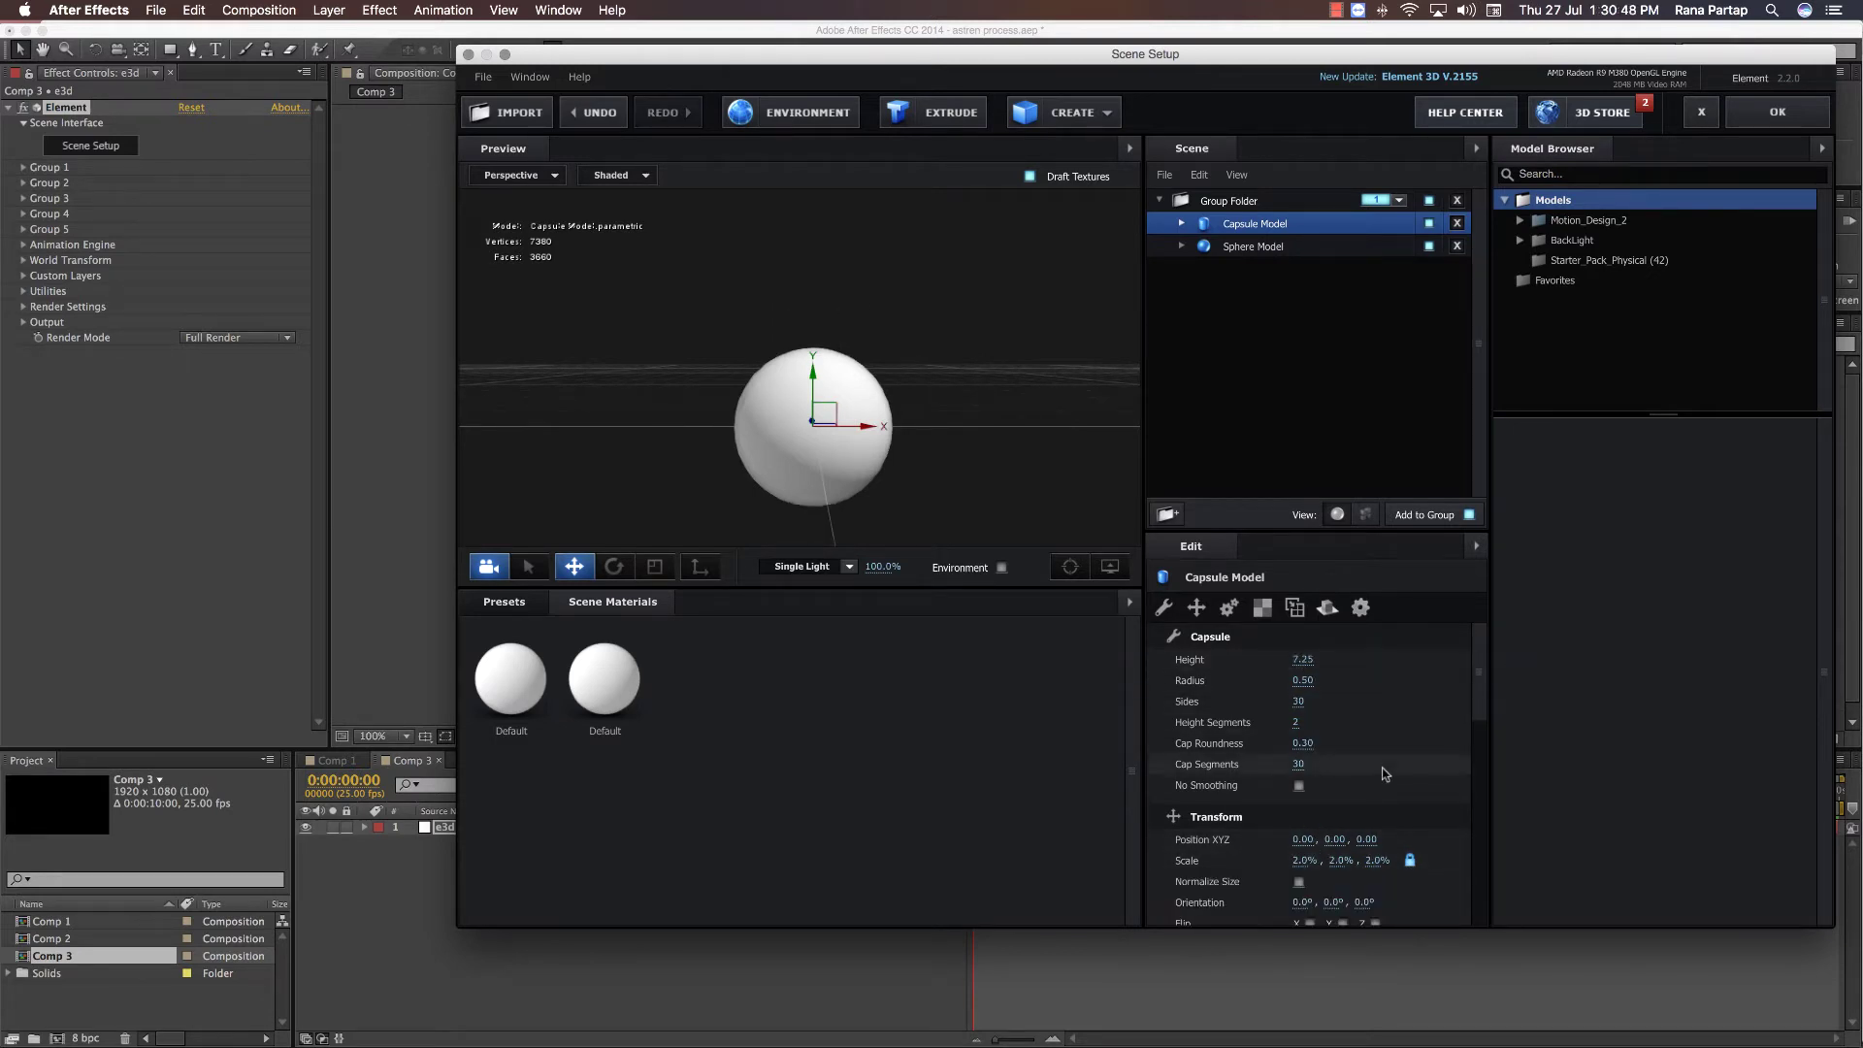
drag(1295, 860, 1303, 861)
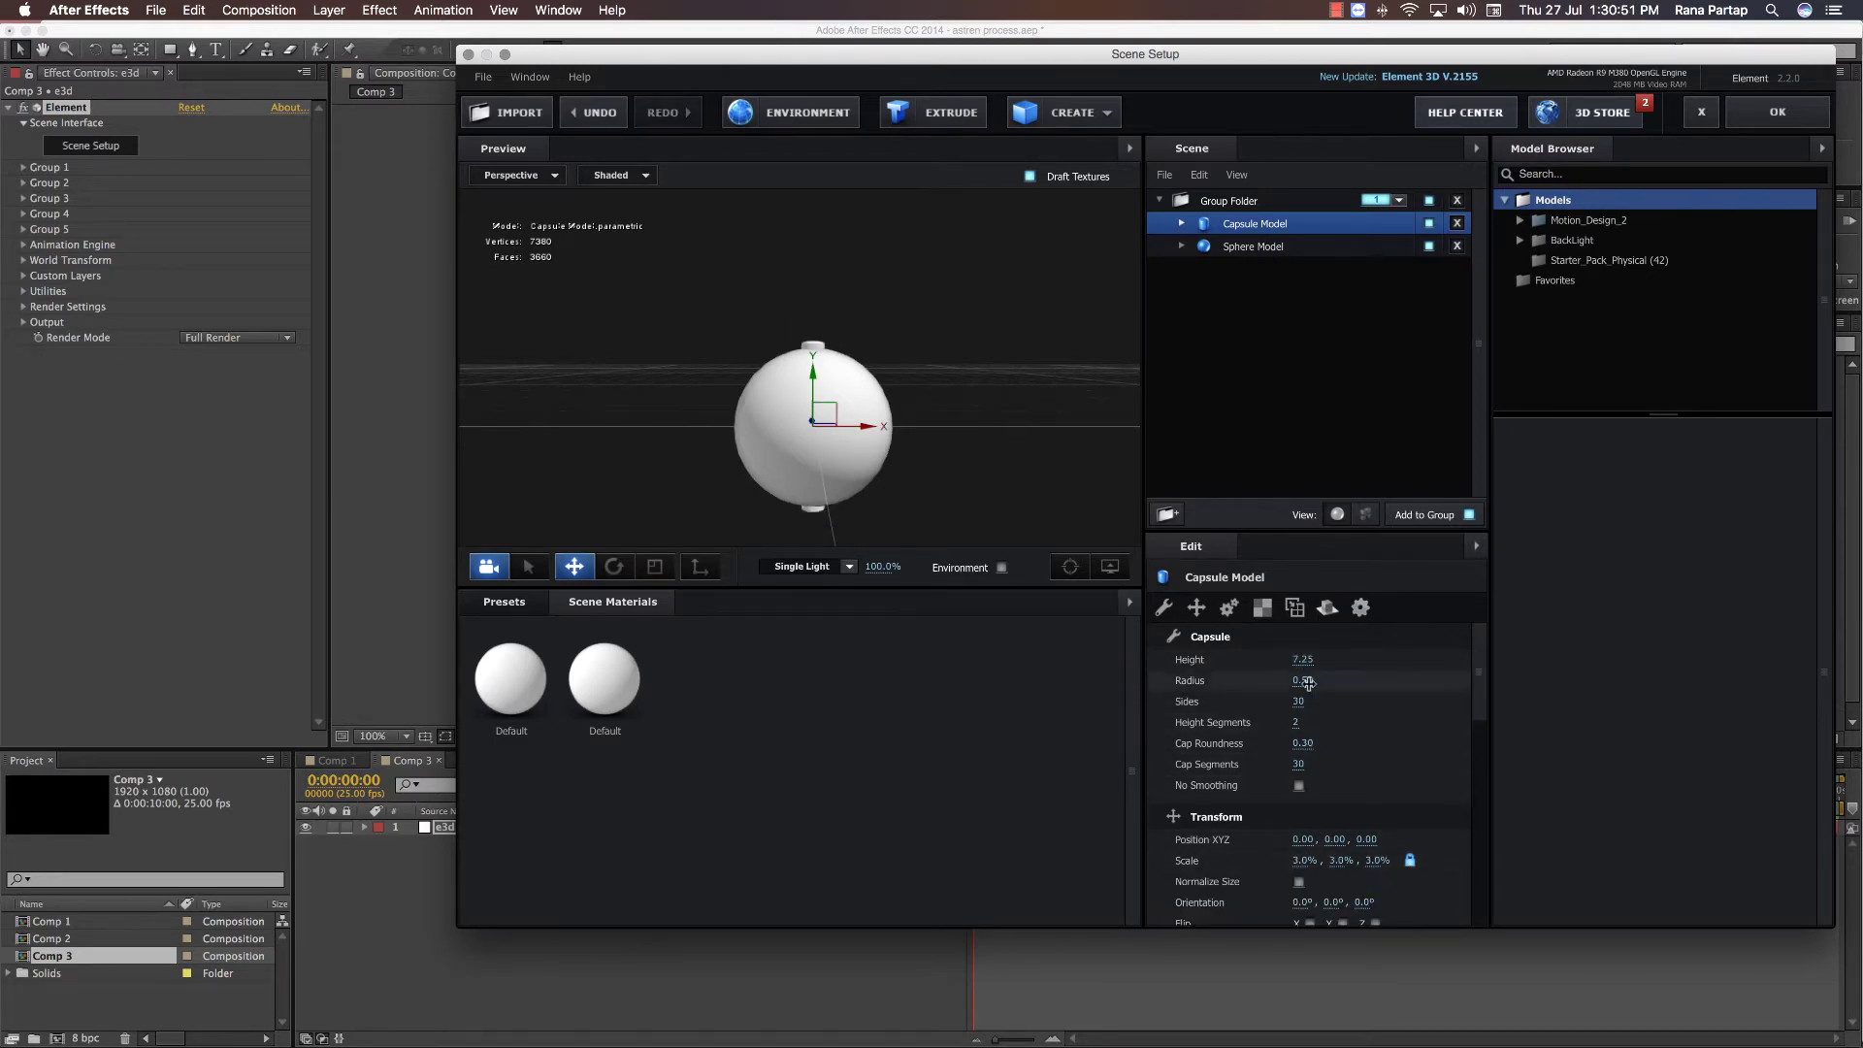
- Move the capsule up to about Y 0.09 and lengthen it to a height of about 17.25
drag(1303, 660, 1407, 662)
drag(814, 383, 813, 275)
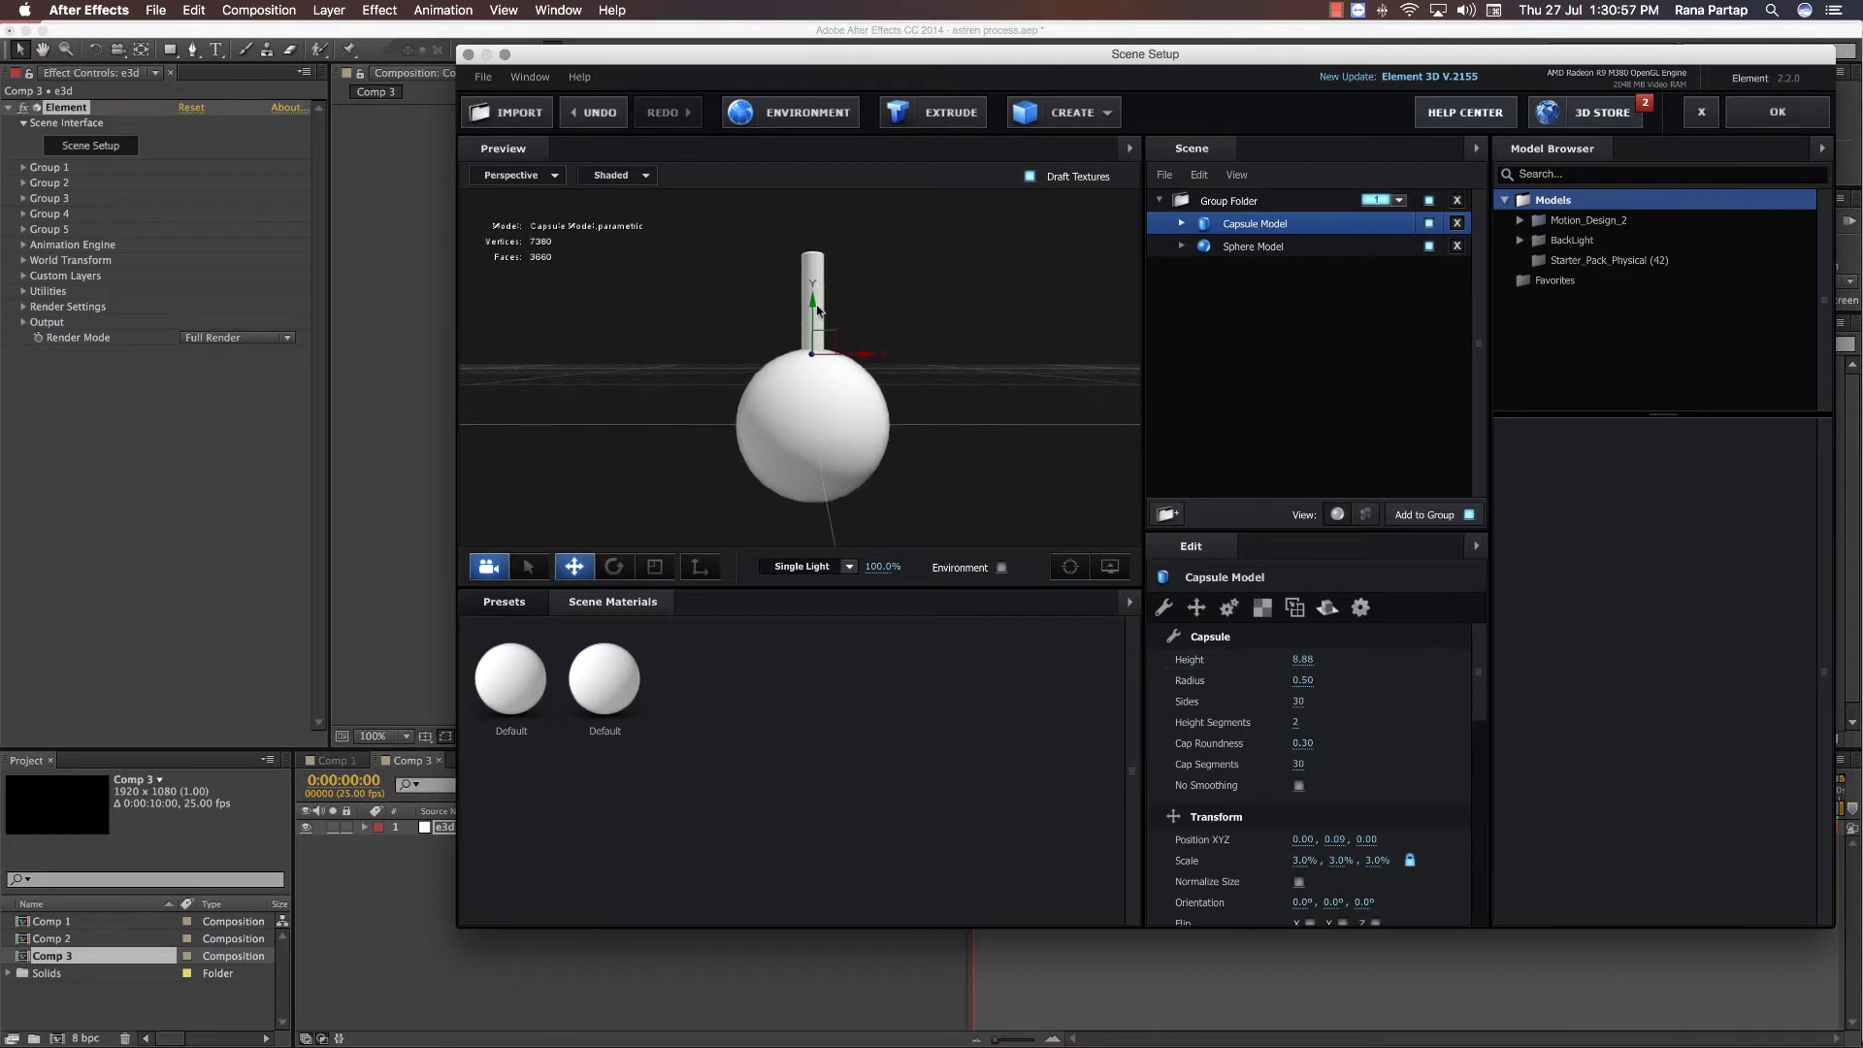
drag(1453, 658, 1647, 656)
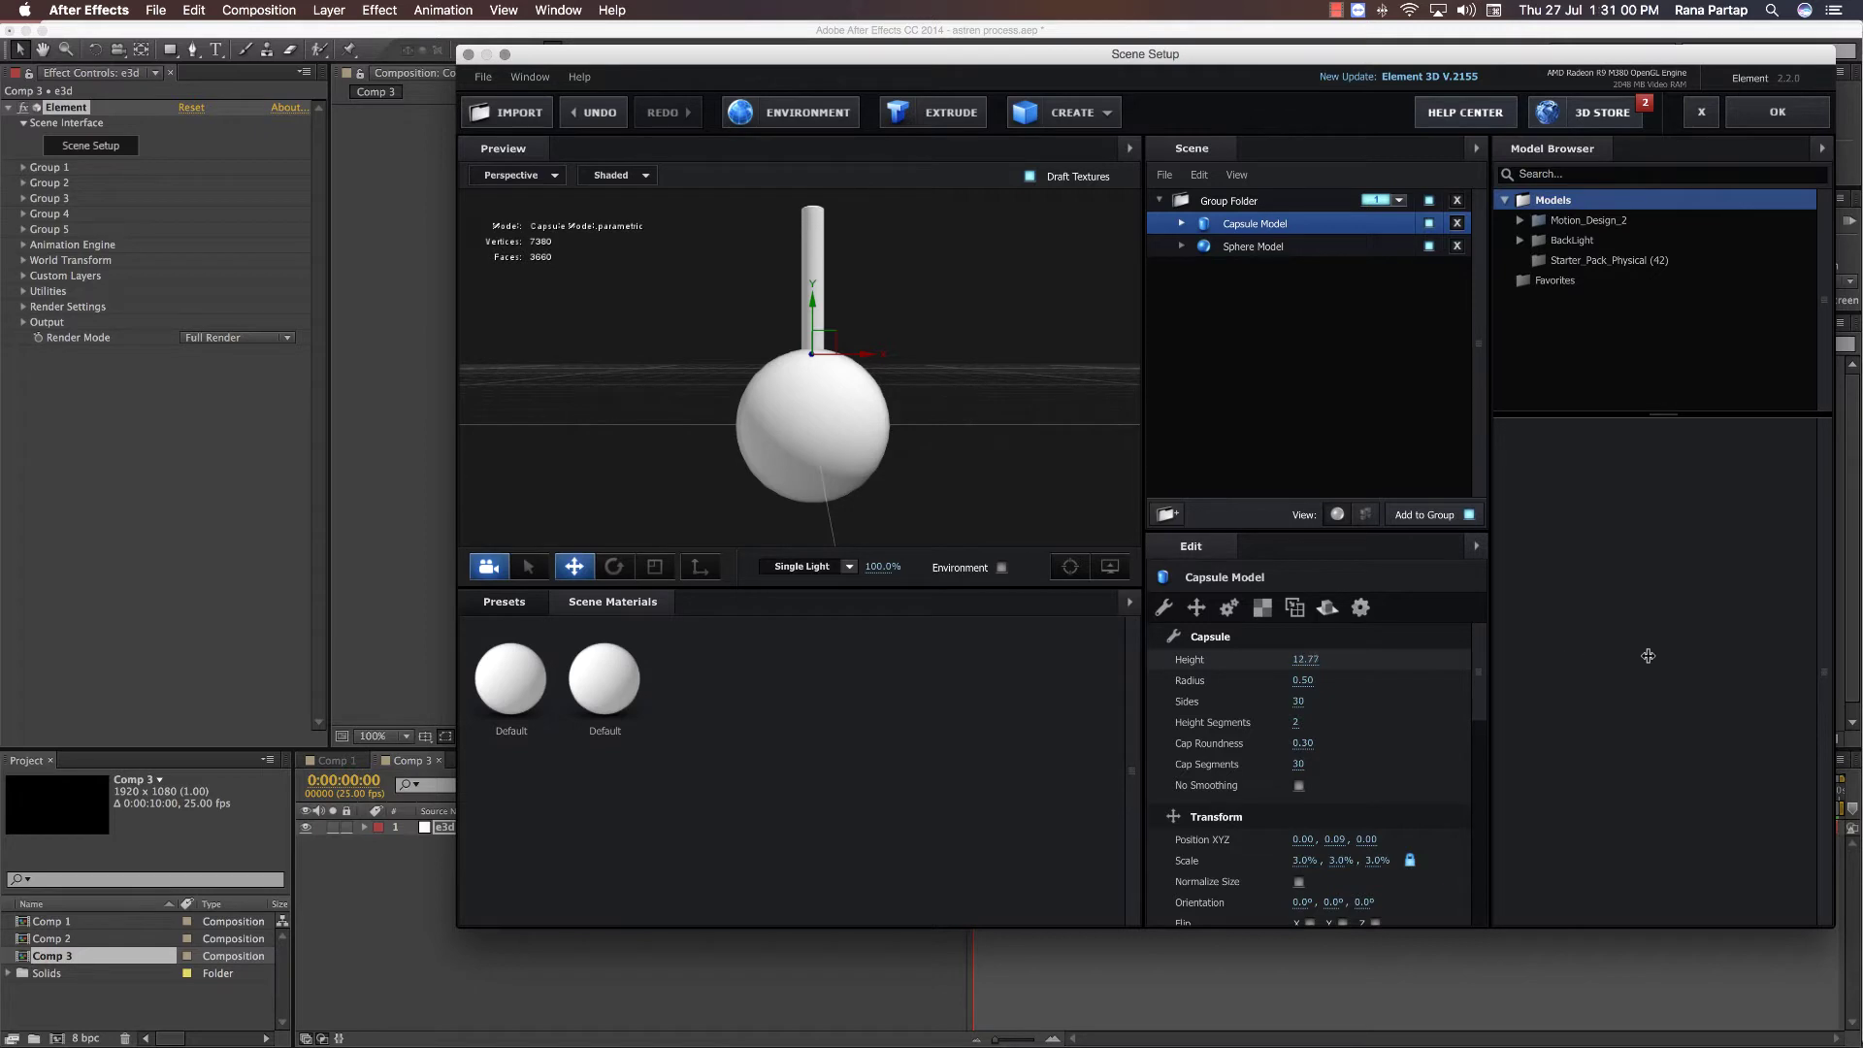
drag(1483, 667, 1514, 666)
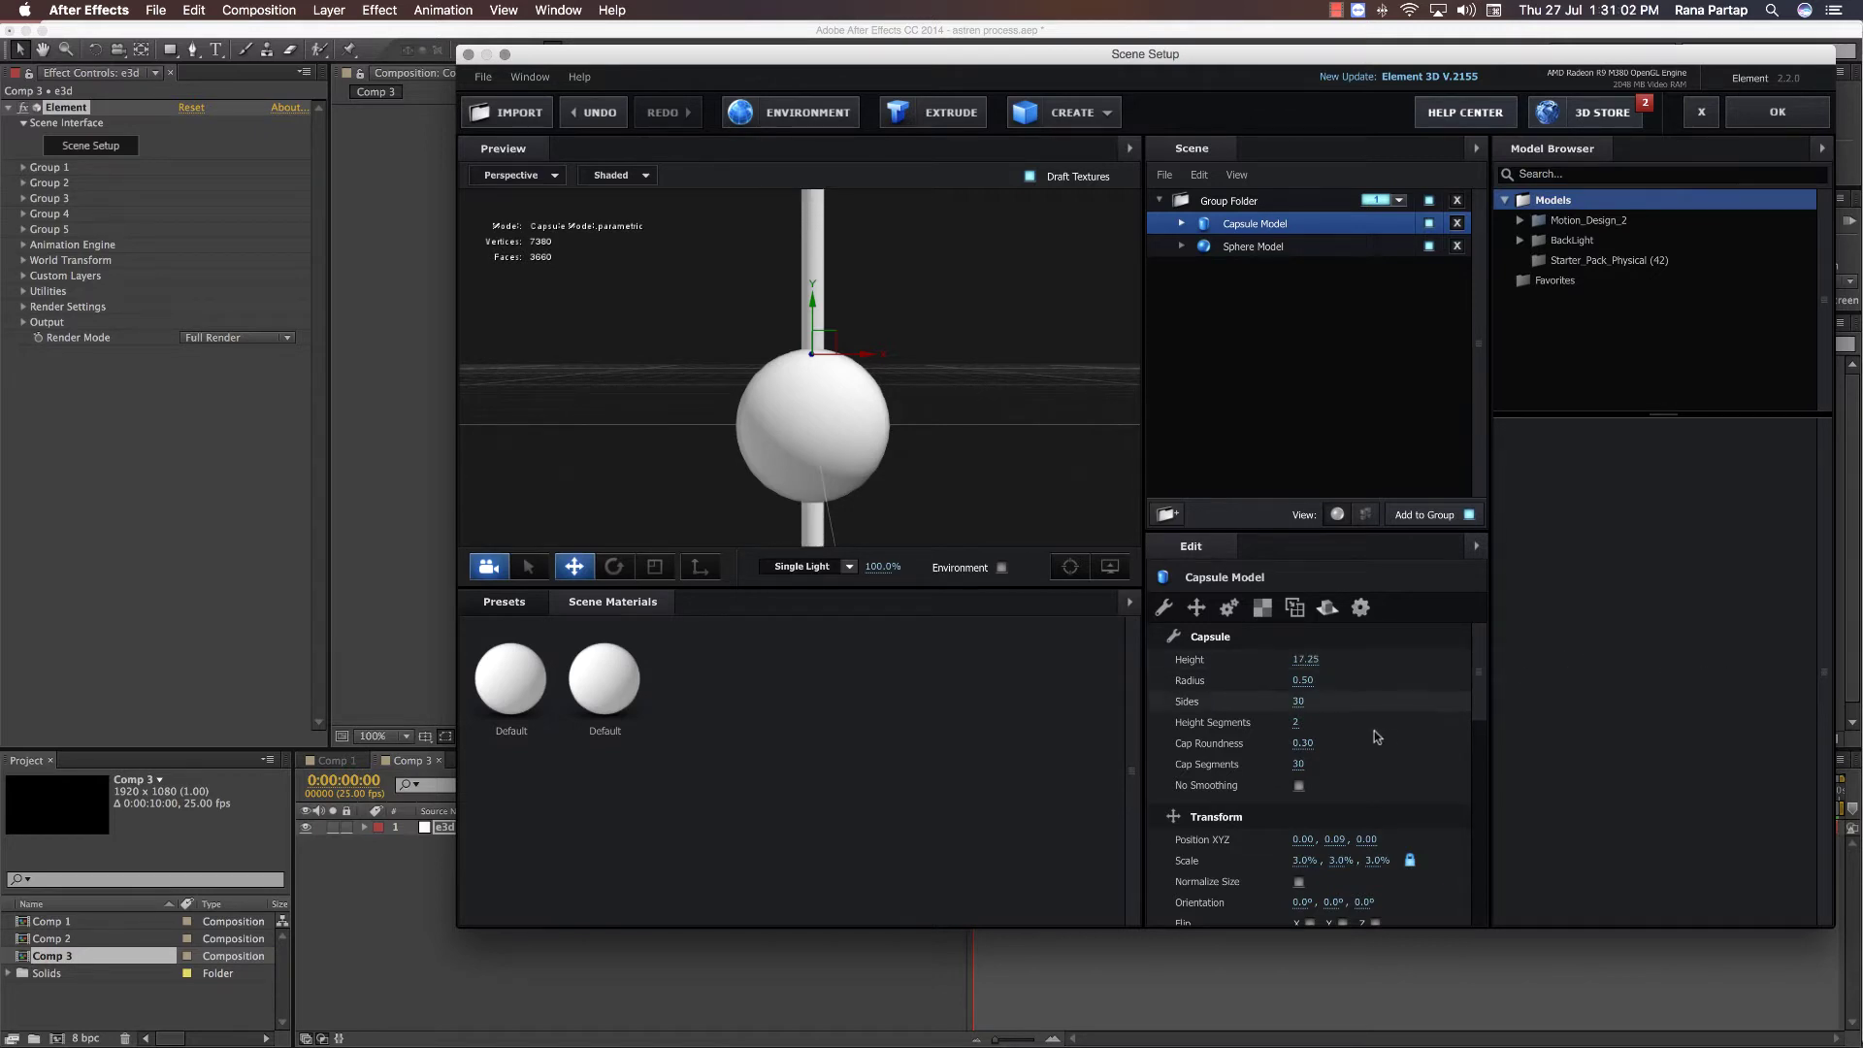
- Set the capsule's scale to 2%, lengthen it to about 22.73 and lower it to about Y -0.08
click(1302, 860)
text(2)
key(Return)
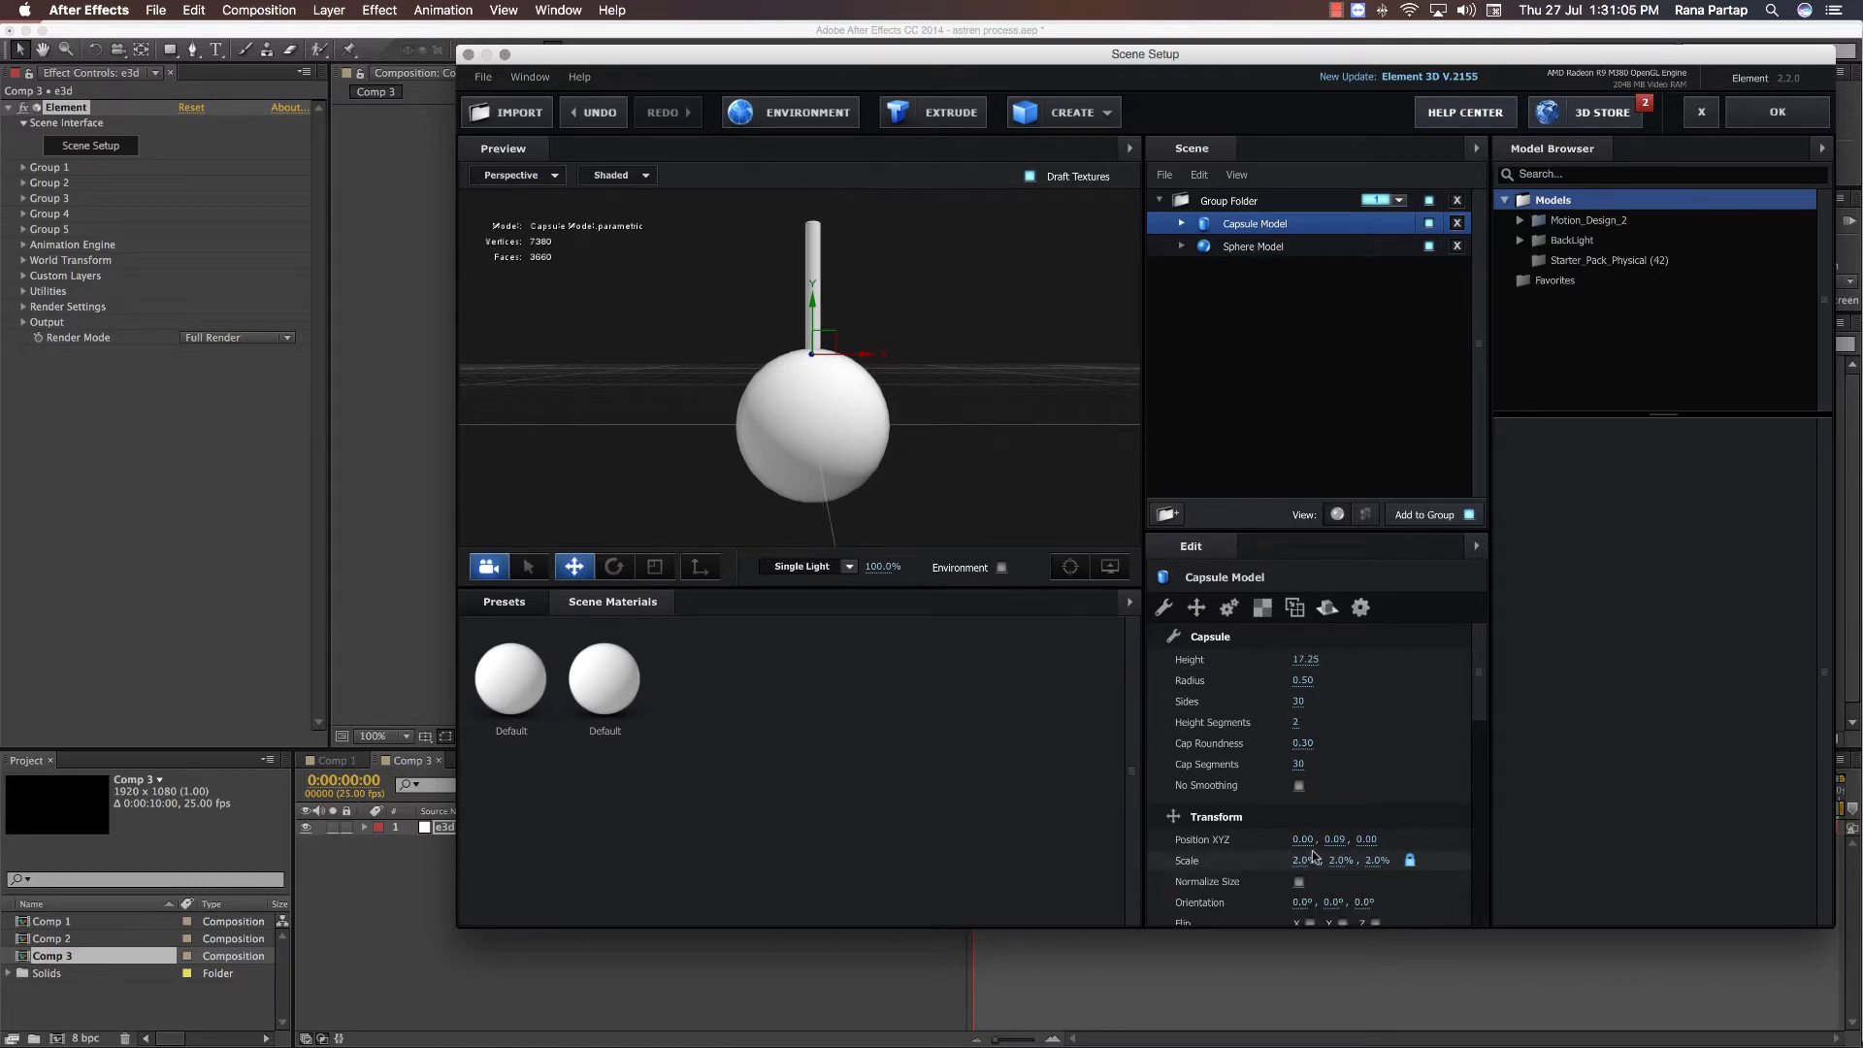
drag(1298, 659, 1806, 667)
drag(821, 318, 815, 439)
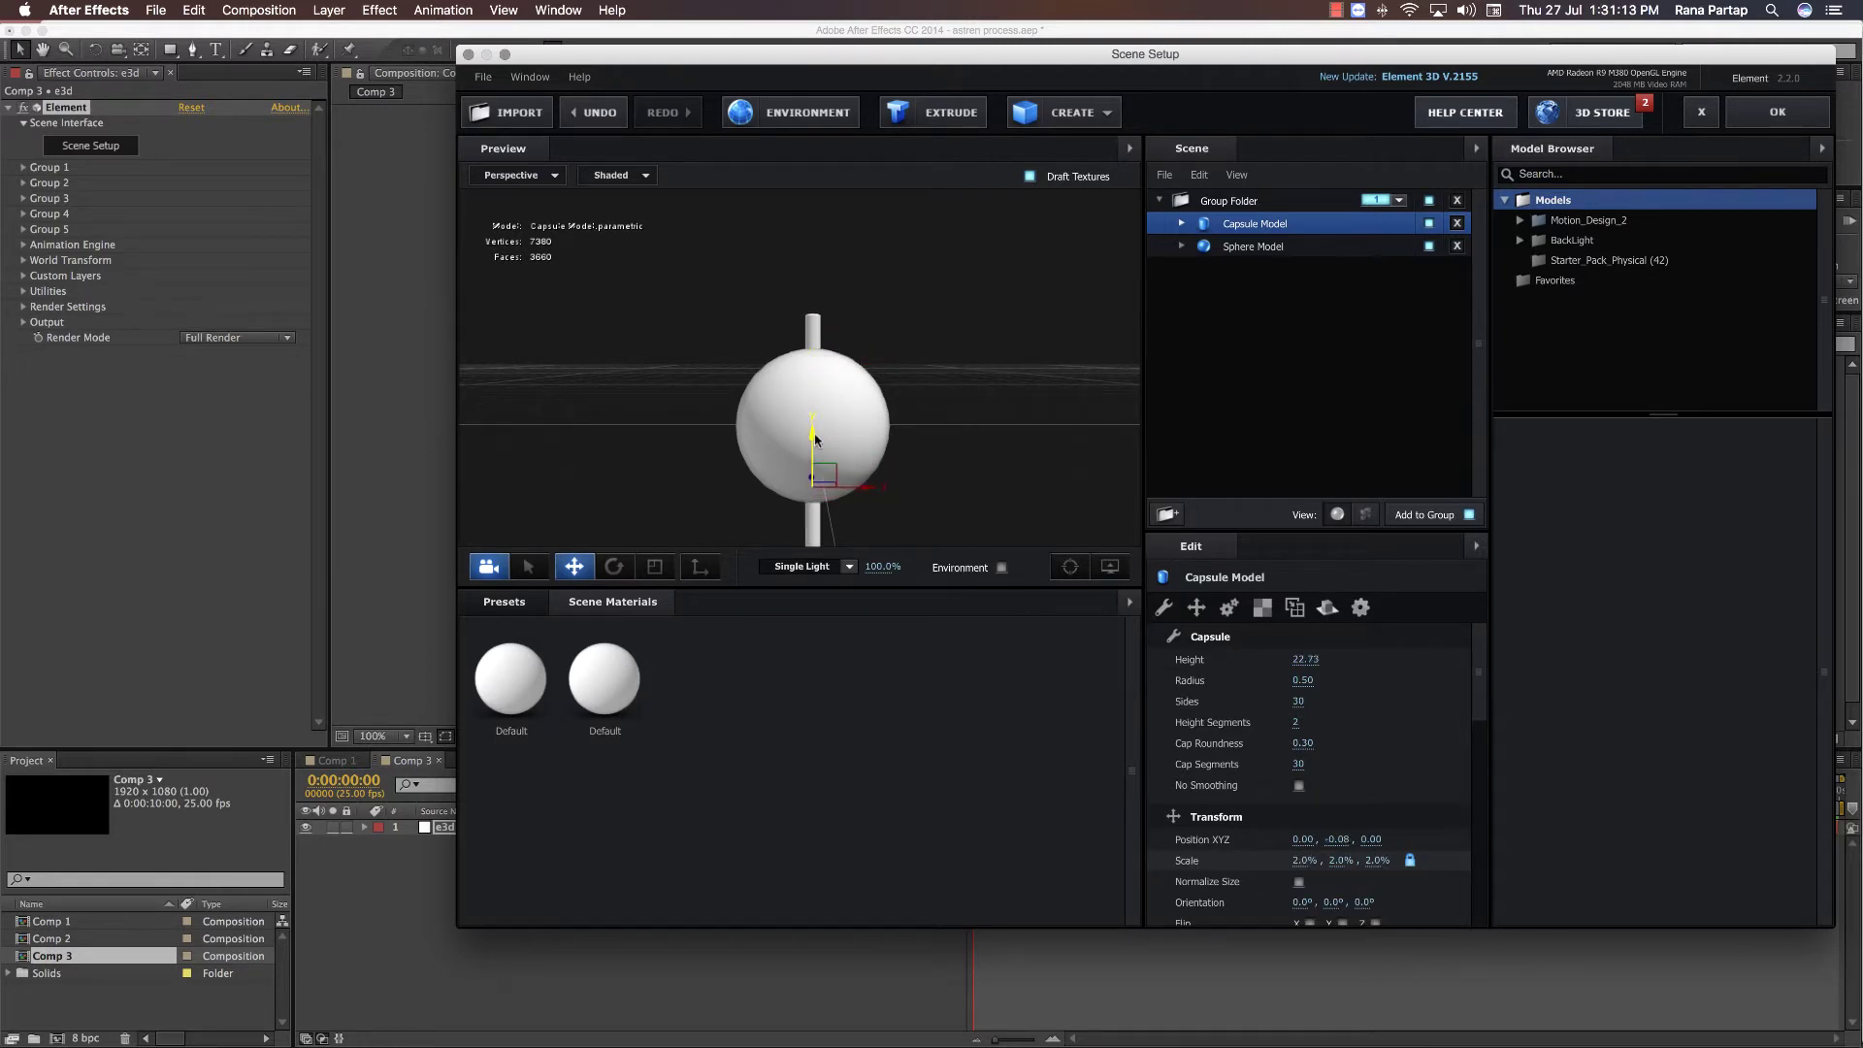
- Add a box model and flatten it with unlinked scale values of about 24.5%, 20% and 2.5%
click(1070, 113)
click(1031, 155)
scroll(877, 367, down, 3)
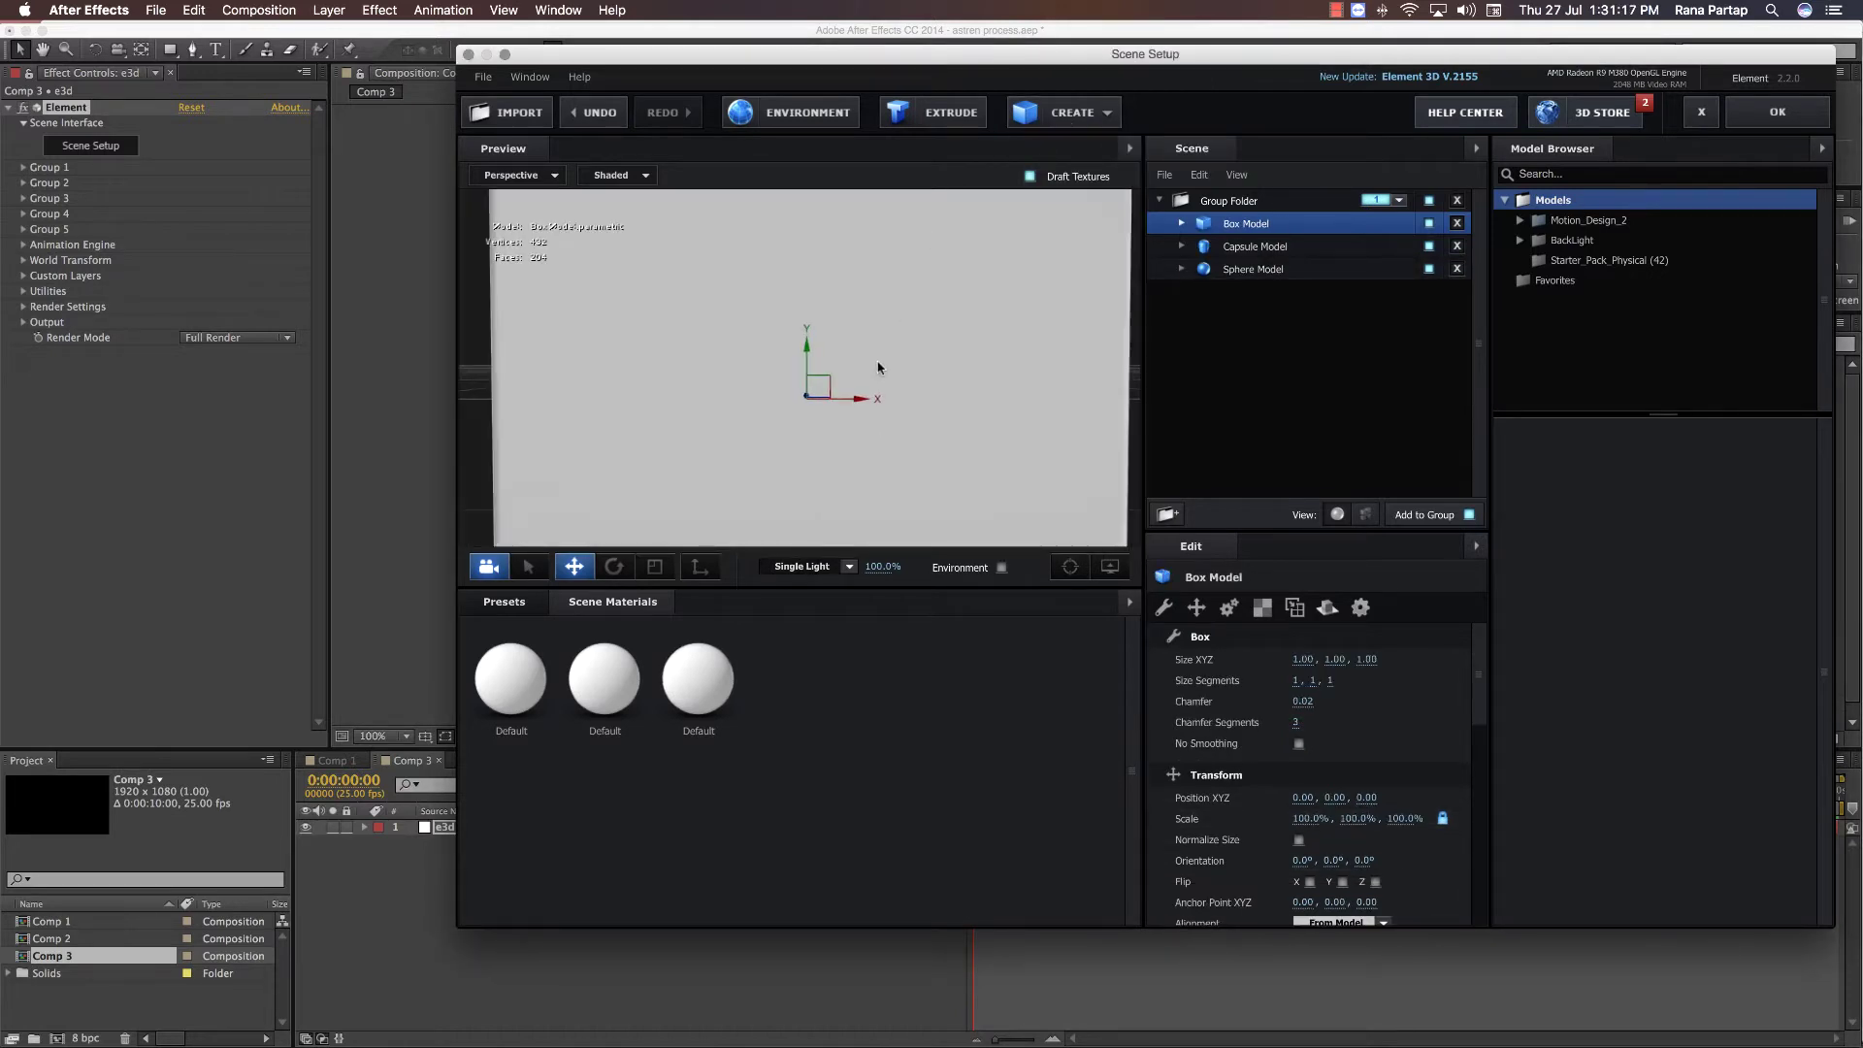
drag(1302, 818, 1171, 835)
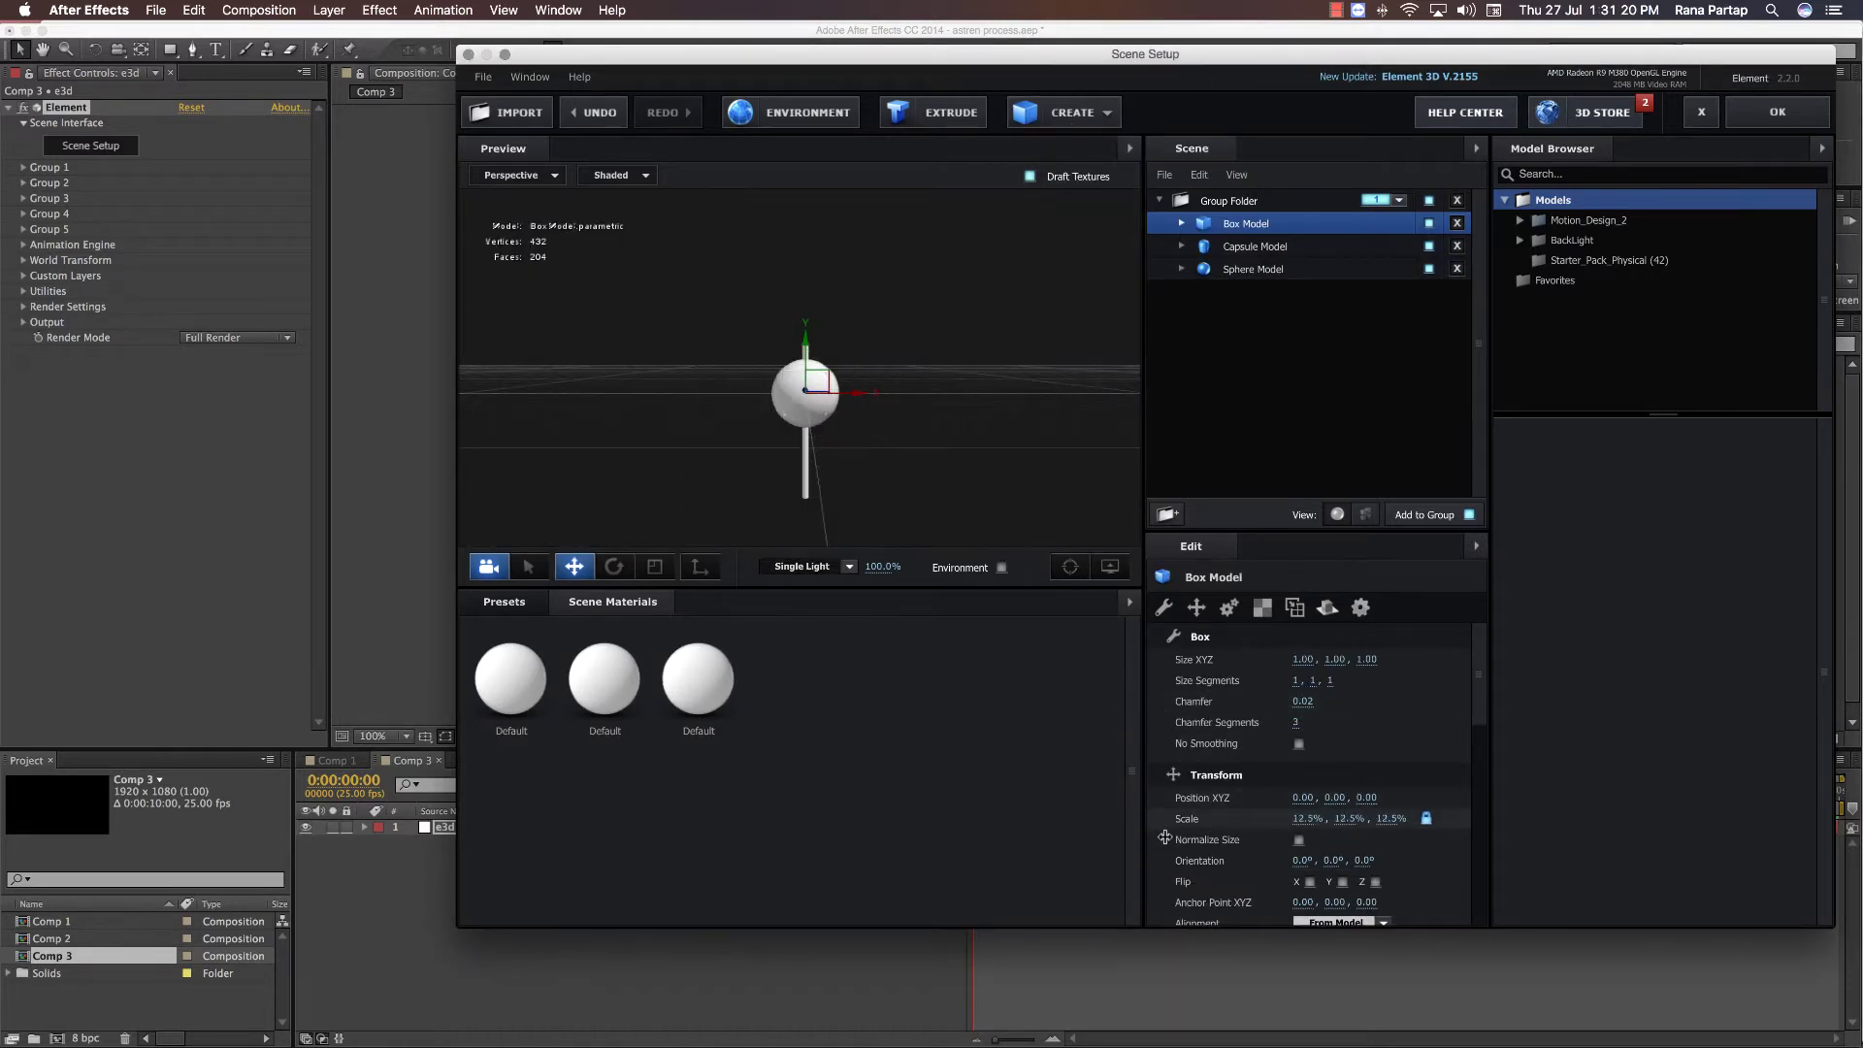
drag(782, 414, 959, 493)
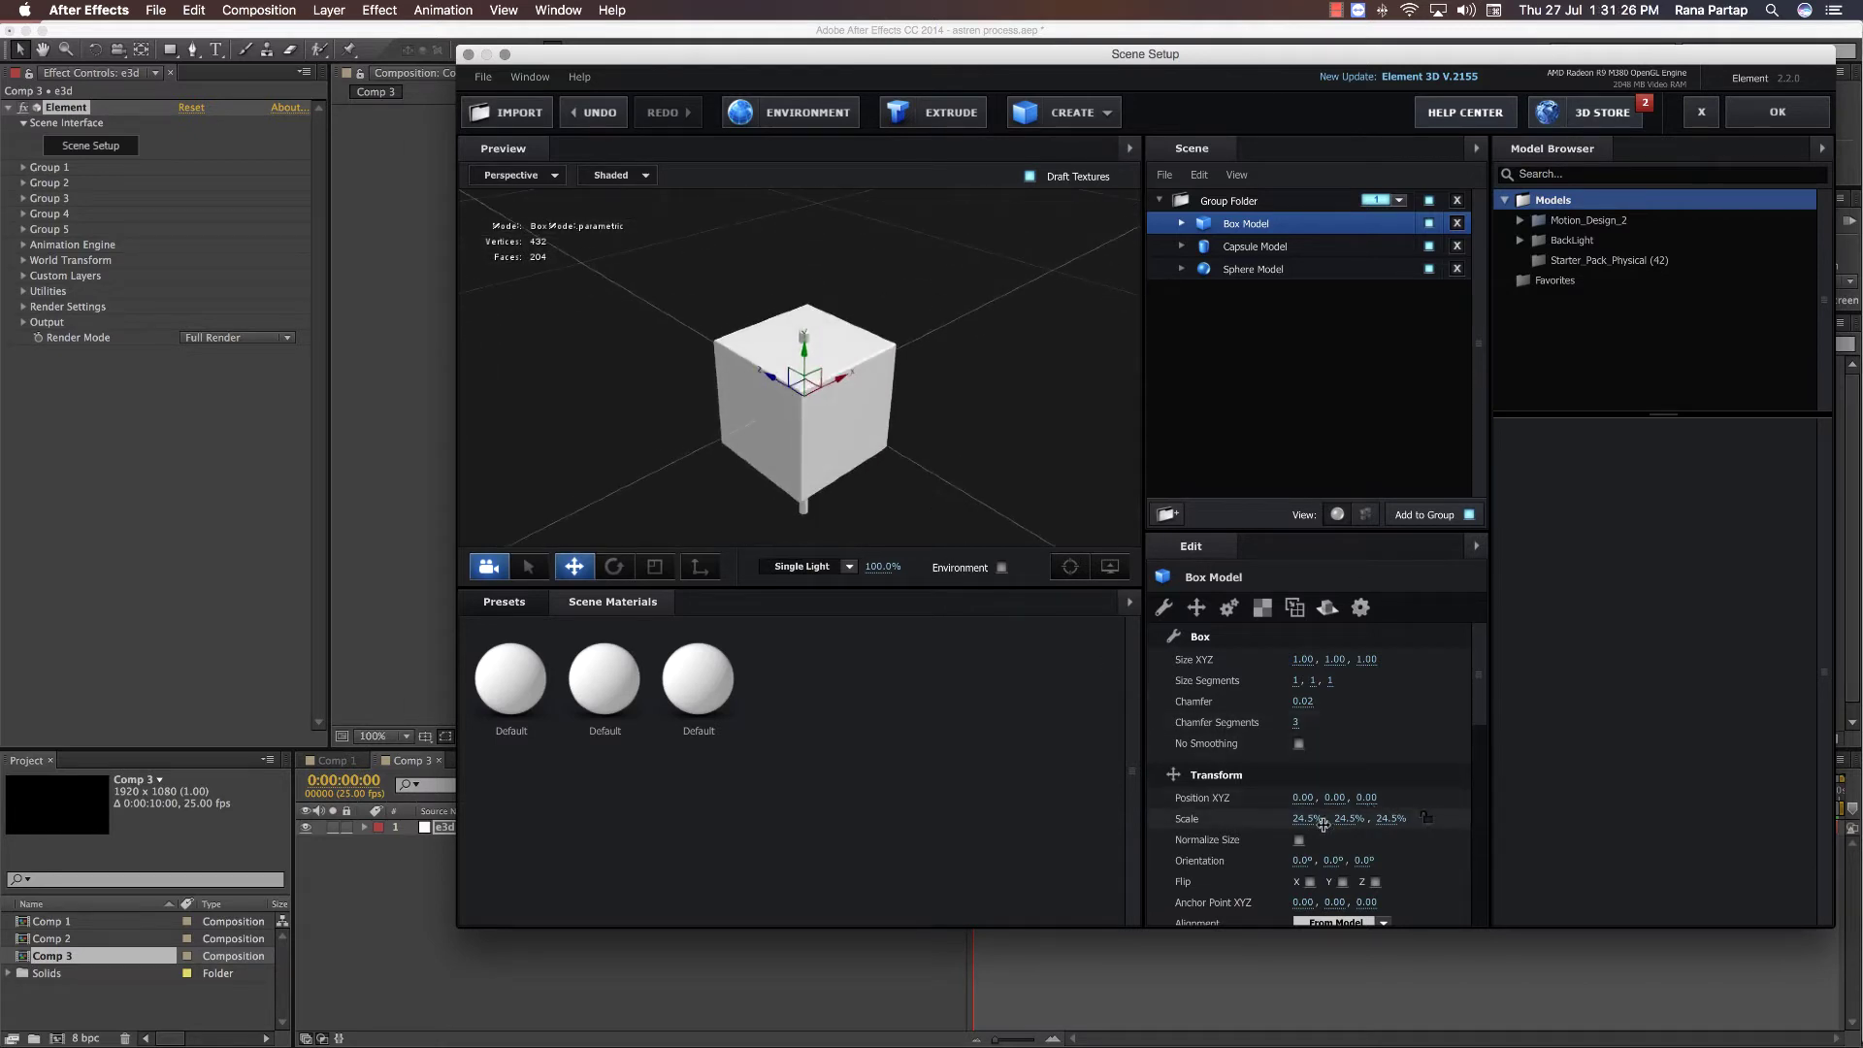
mouse_move(1345, 821)
mouse_down()
mouse_move(1364, 819)
mouse_move(1346, 821)
mouse_up()
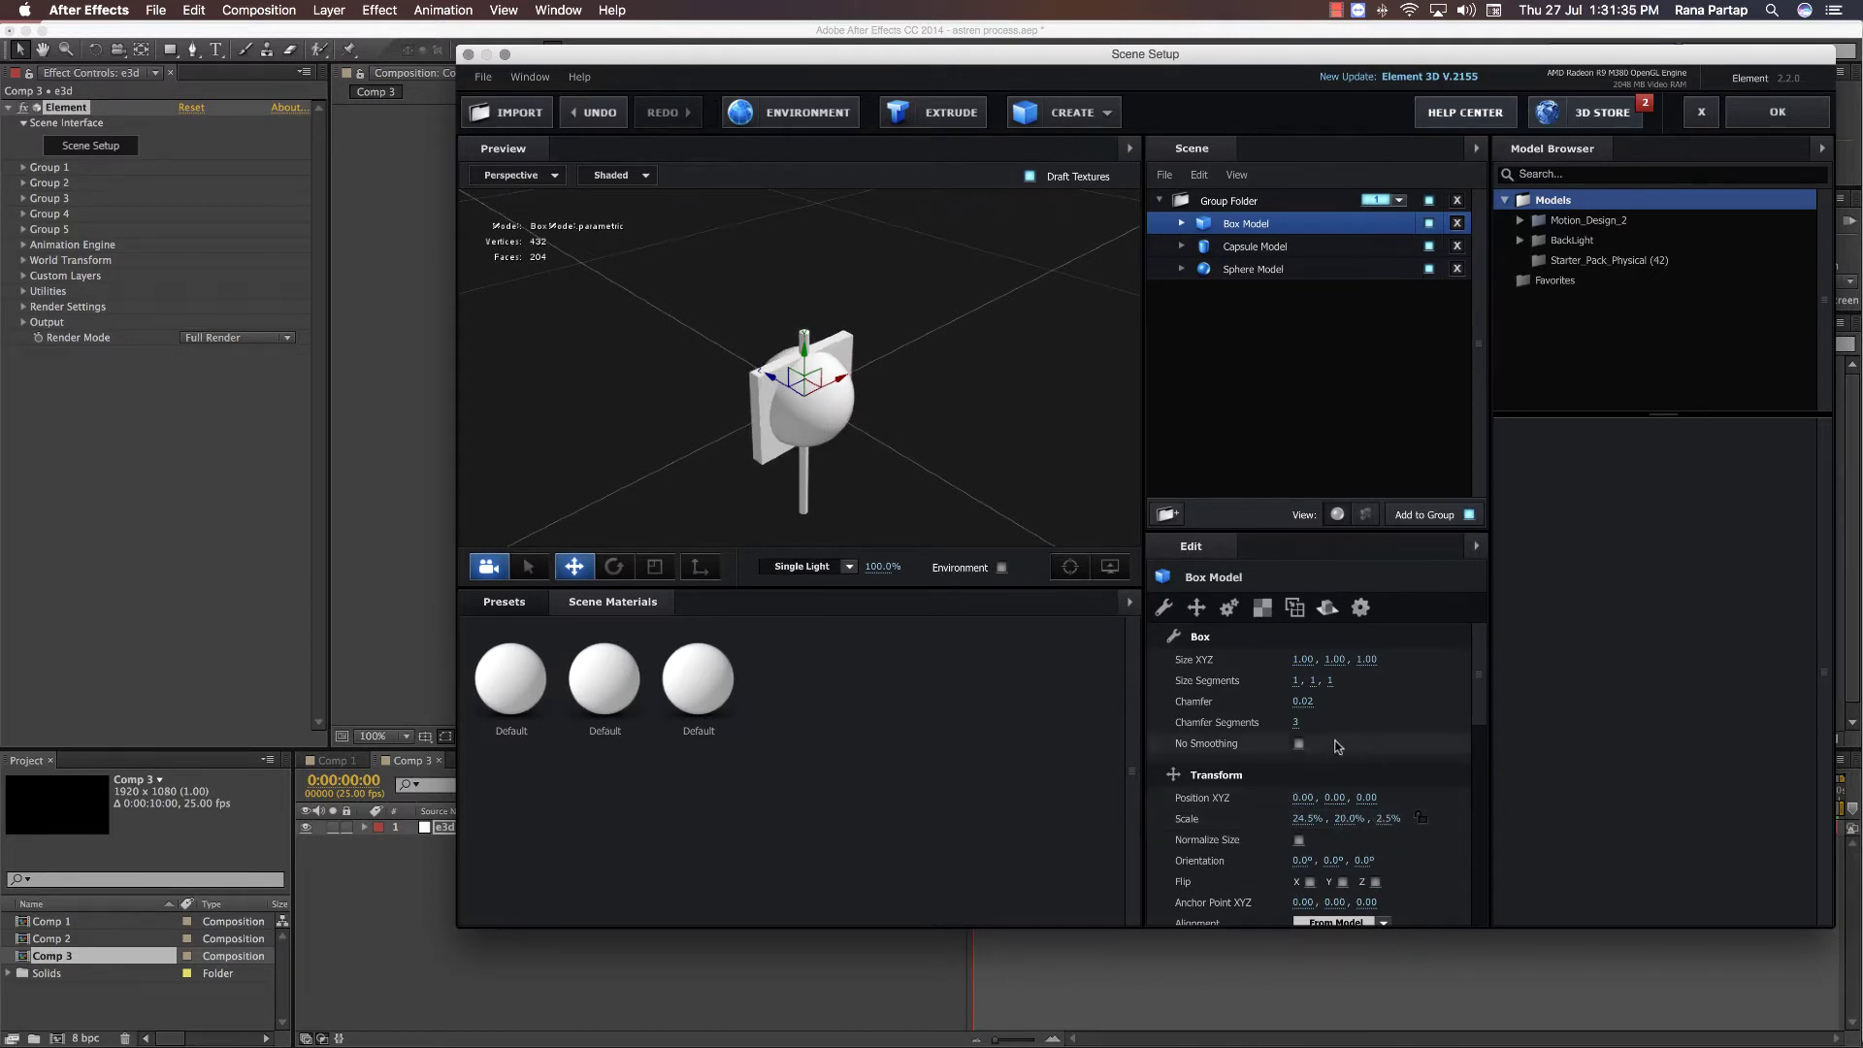
- Set the box's X and Y scale to 20% and its Z scale to 2% to form a thin square plate
click(1297, 819)
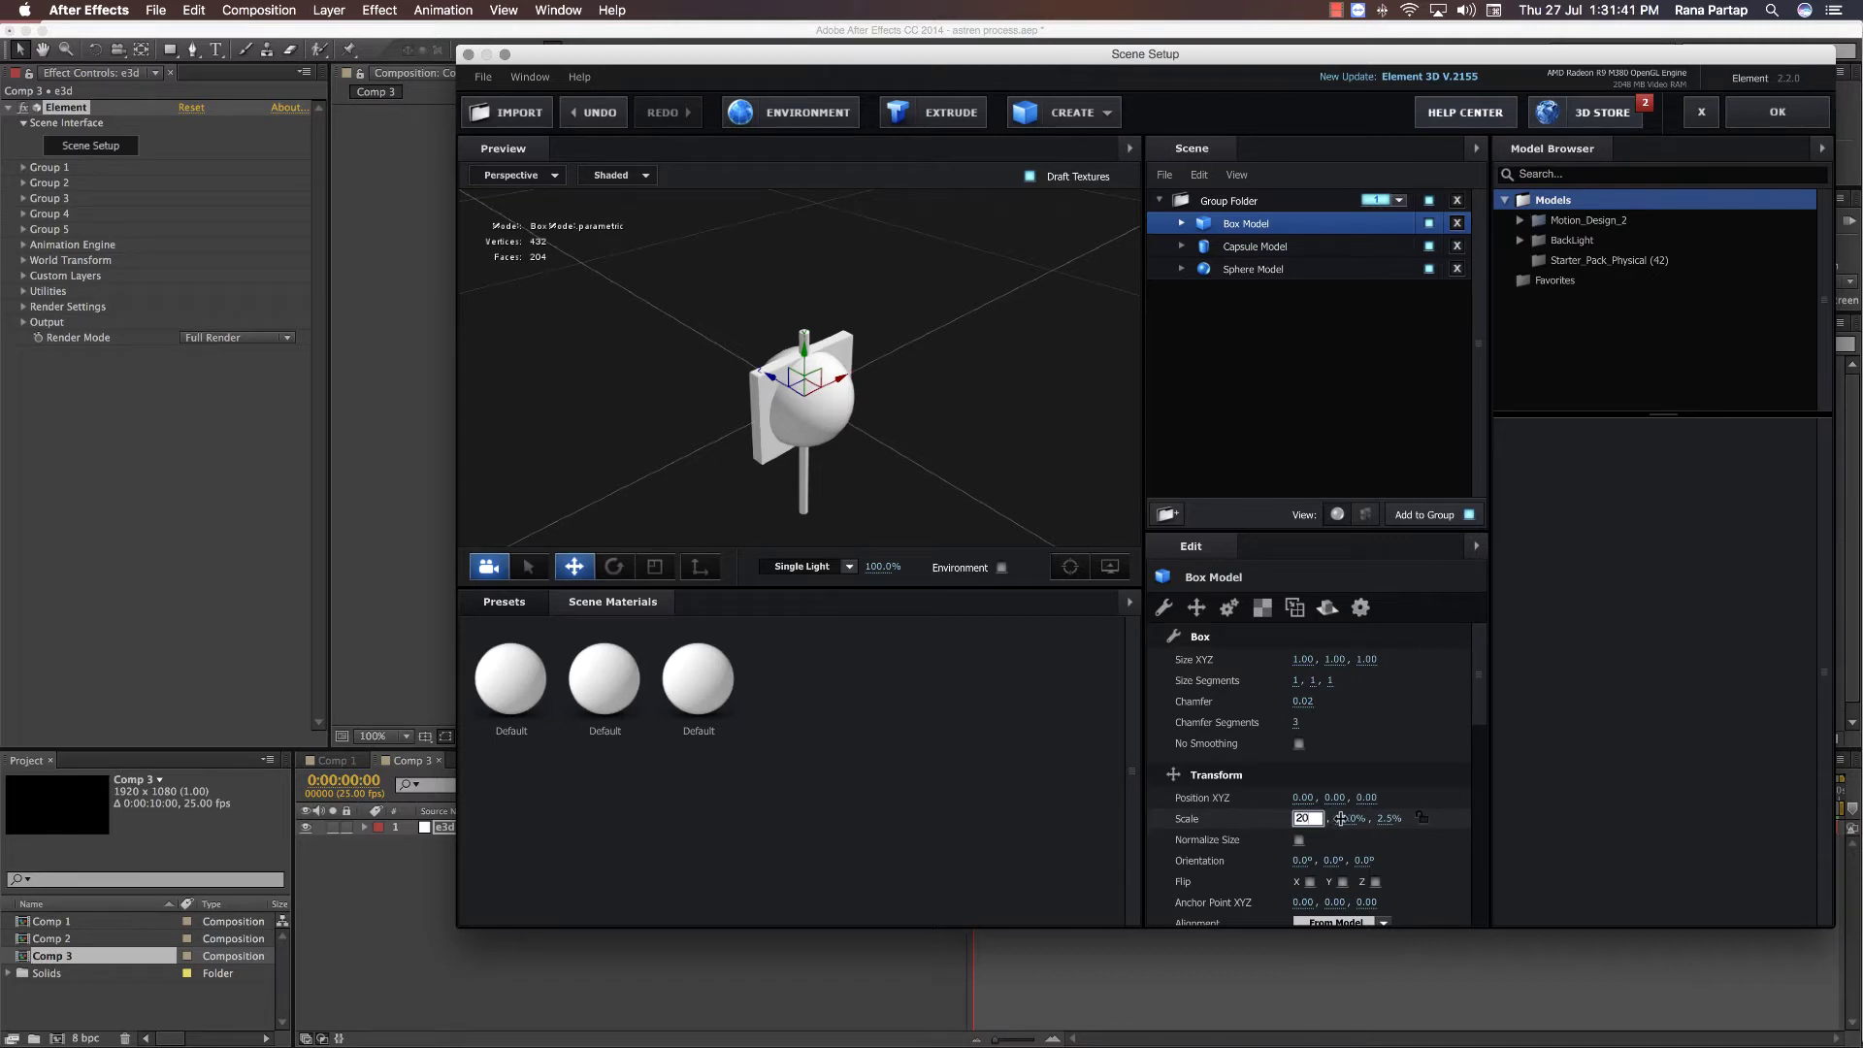
key(Tab)
key(Tab)
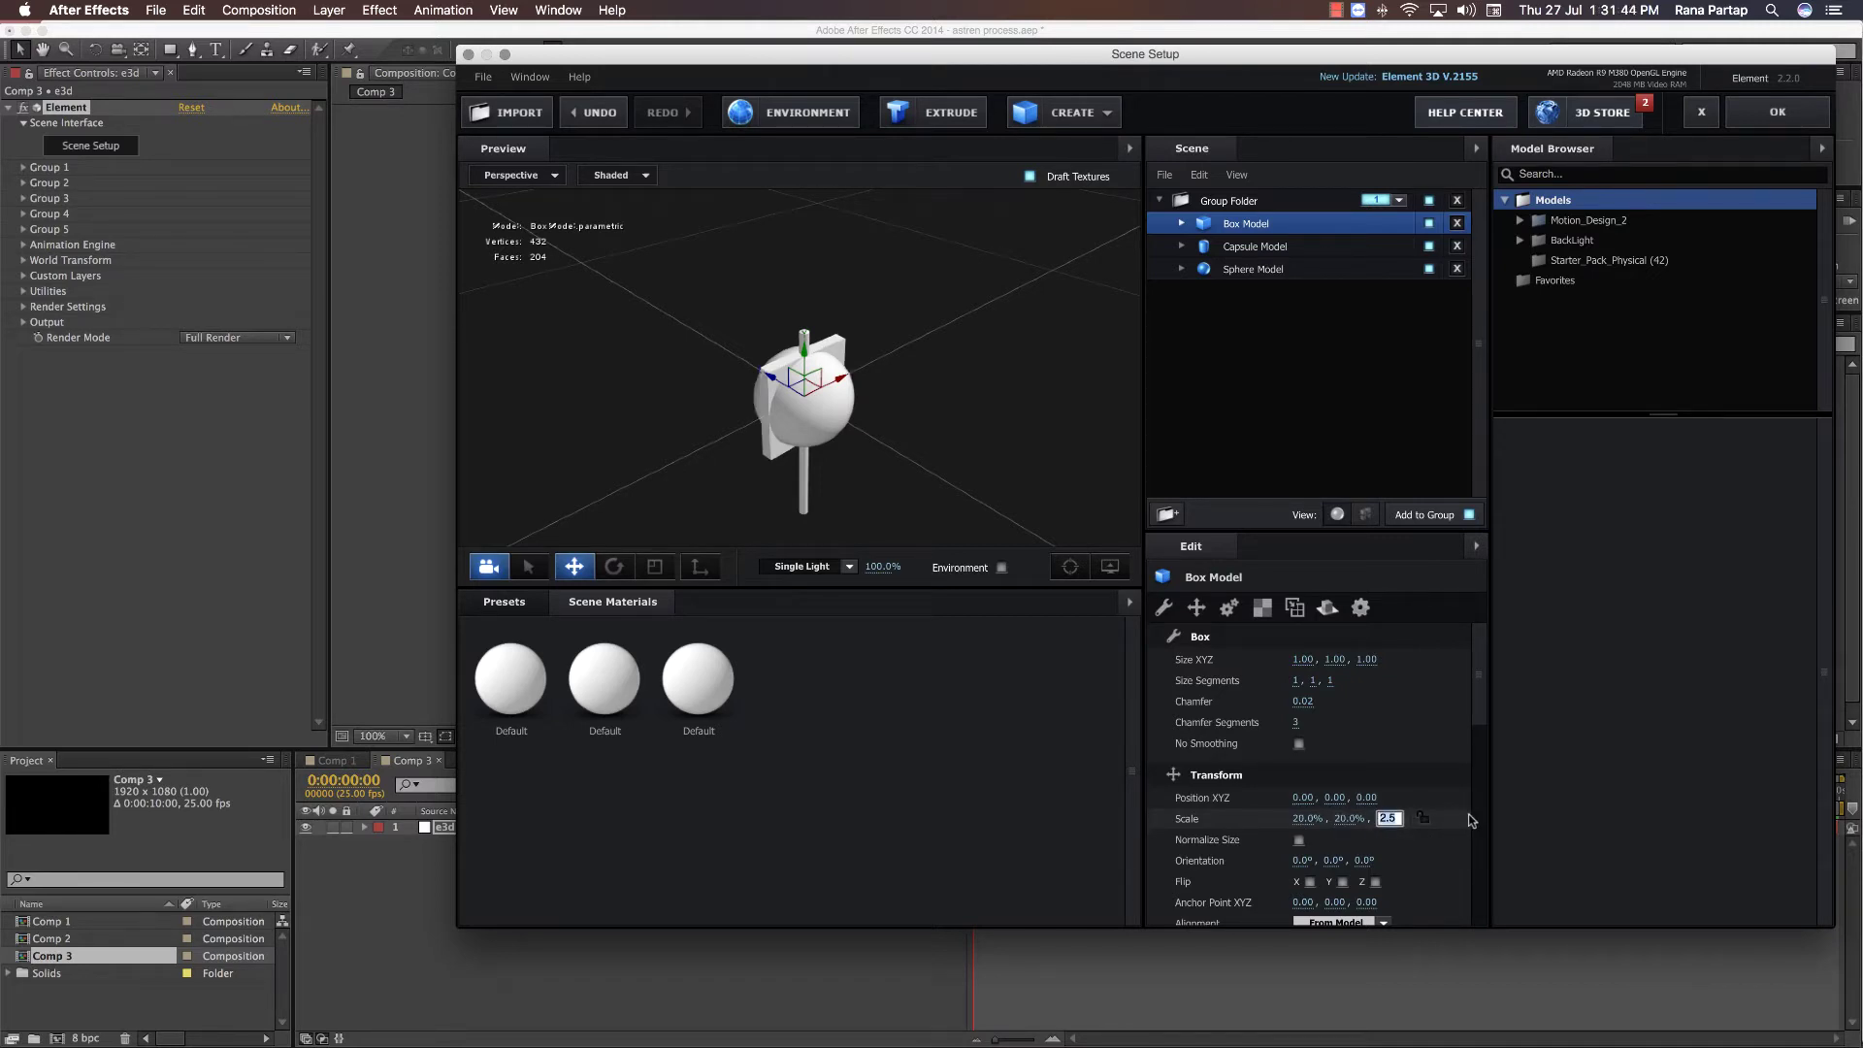
text(20)
key(Return)
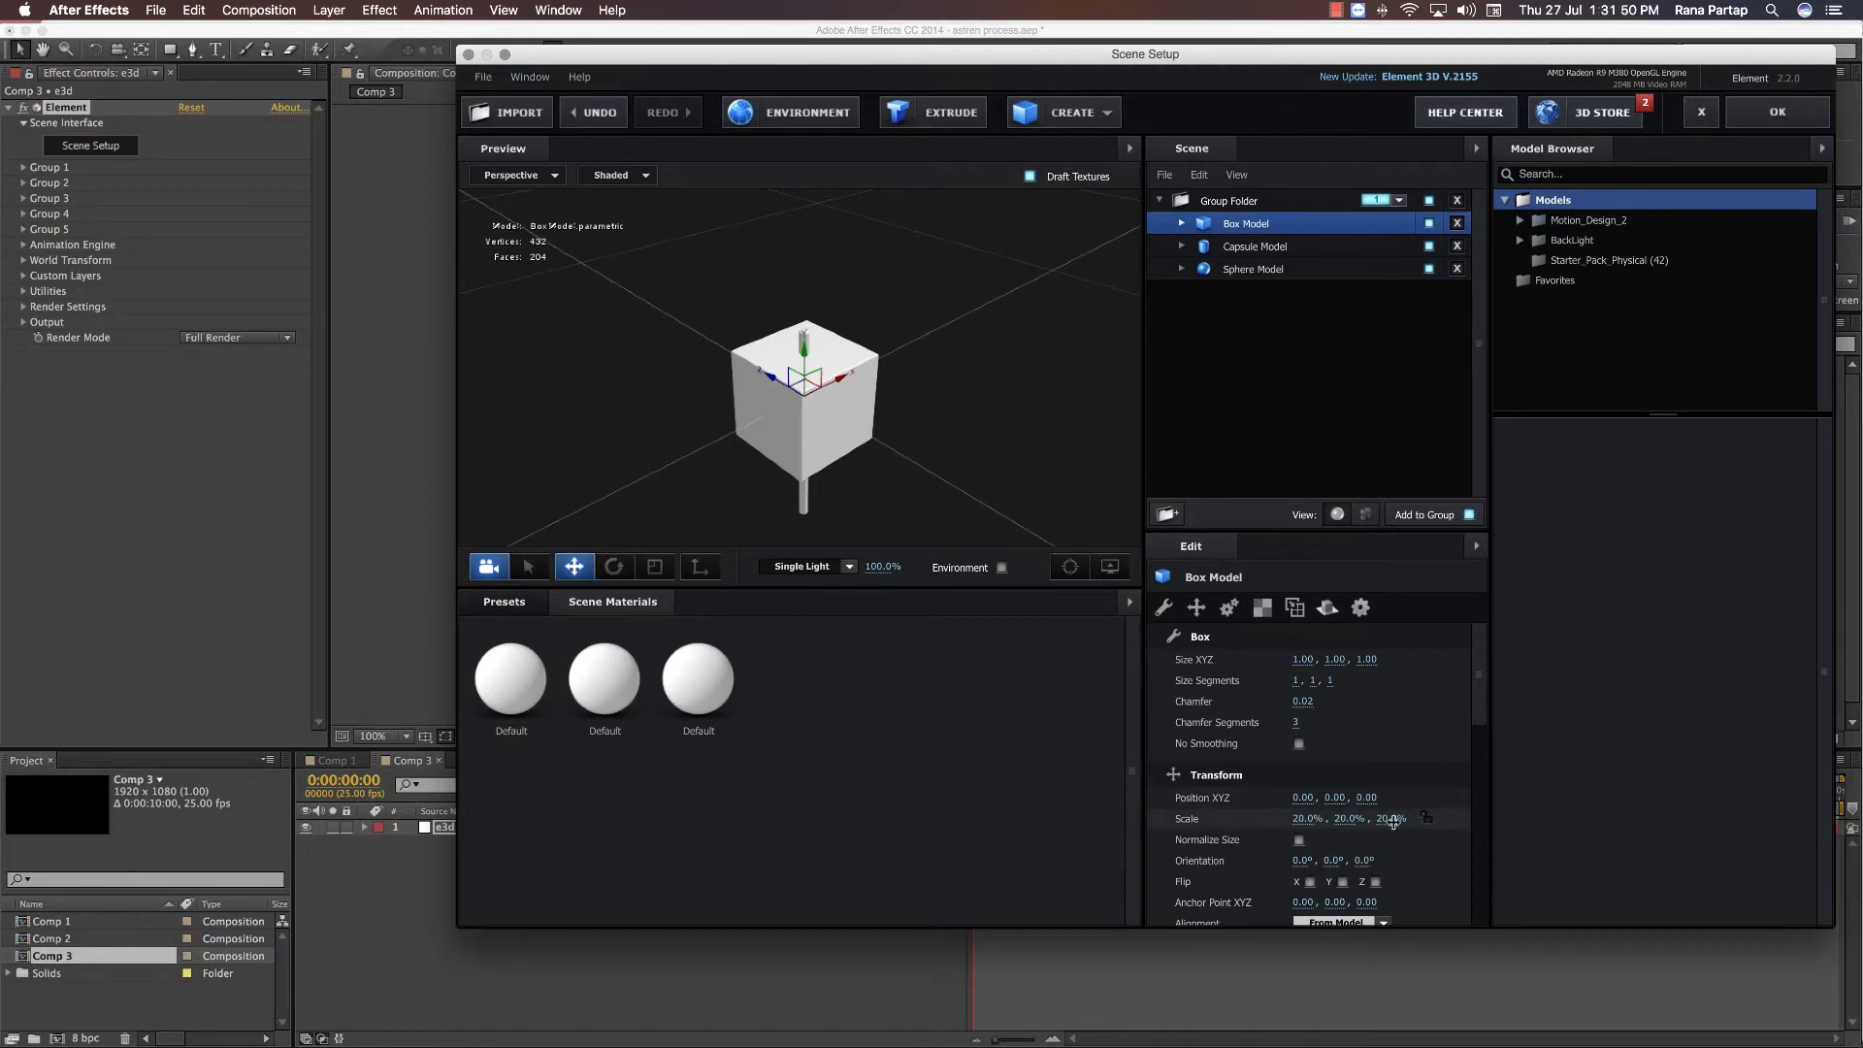
drag(1394, 822, 1360, 823)
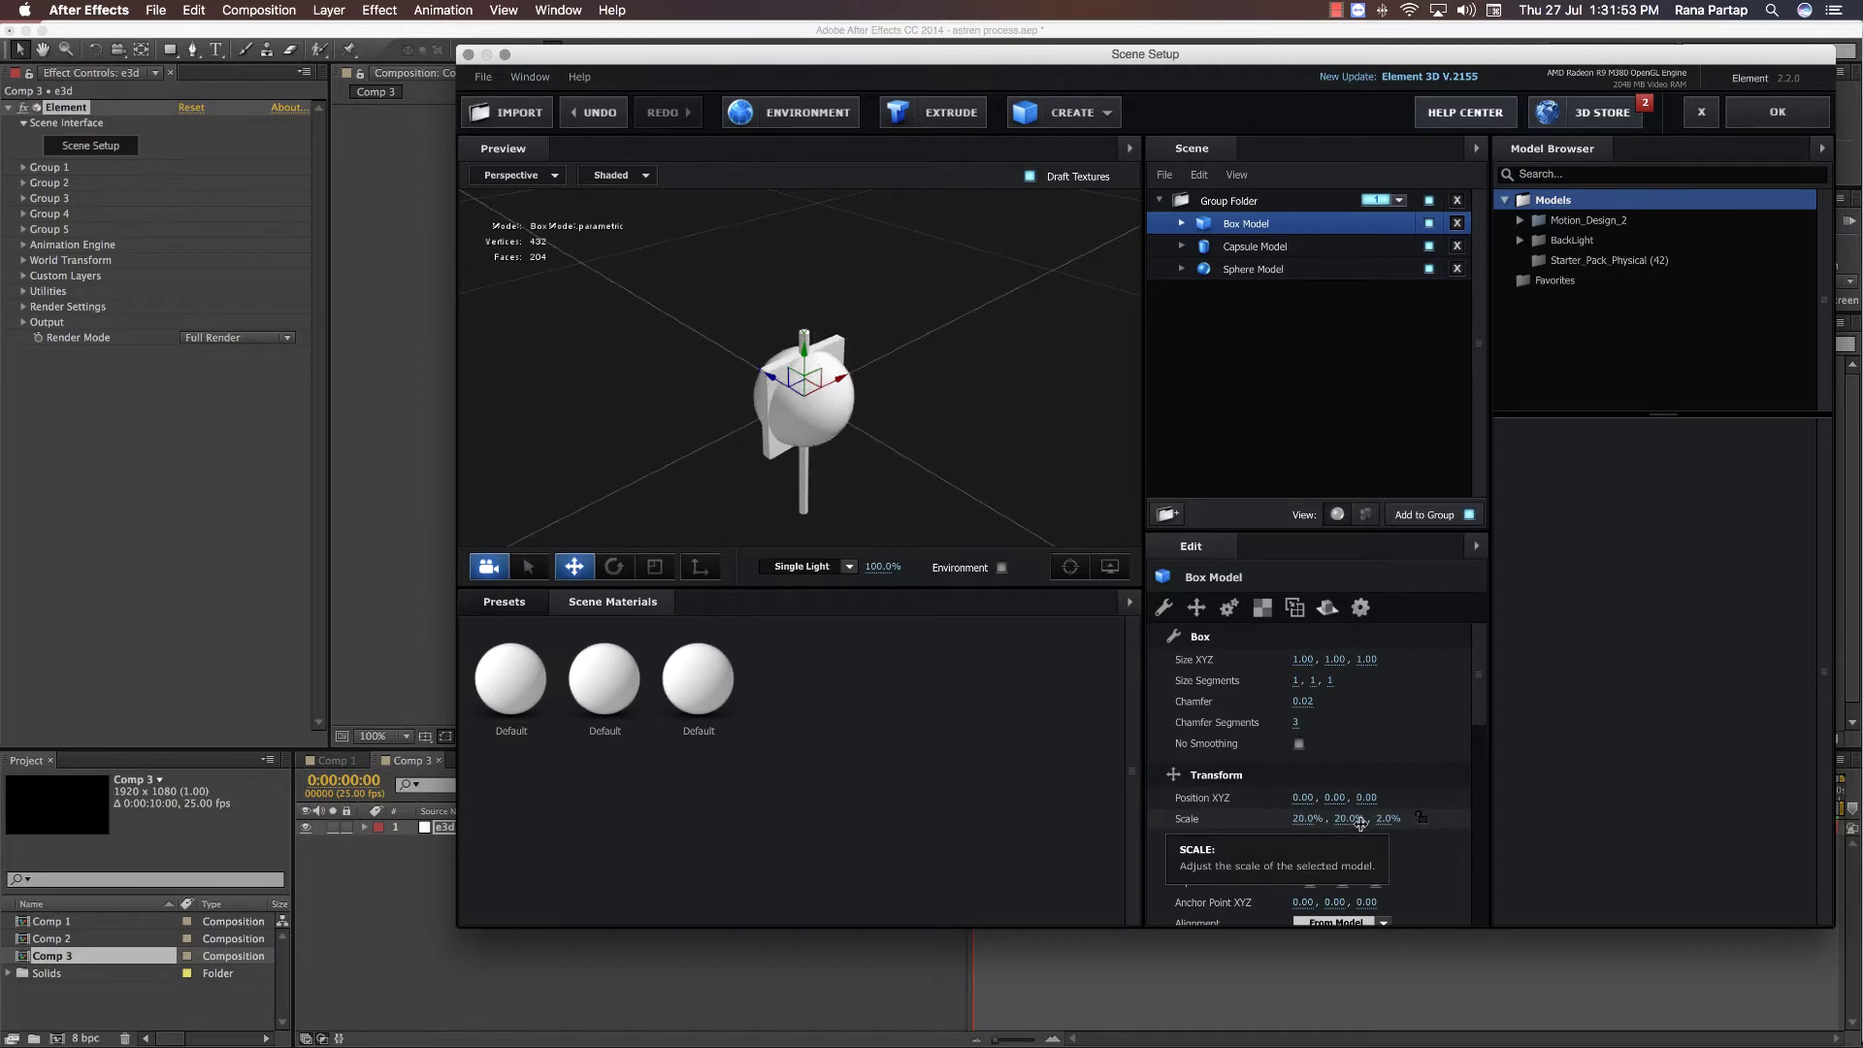
- Rotate the box plate to a Z orientation of 45° so that it forms a diamond
drag(915, 449, 781, 401)
scroll(819, 427, up, 3)
click(614, 567)
click(1365, 858)
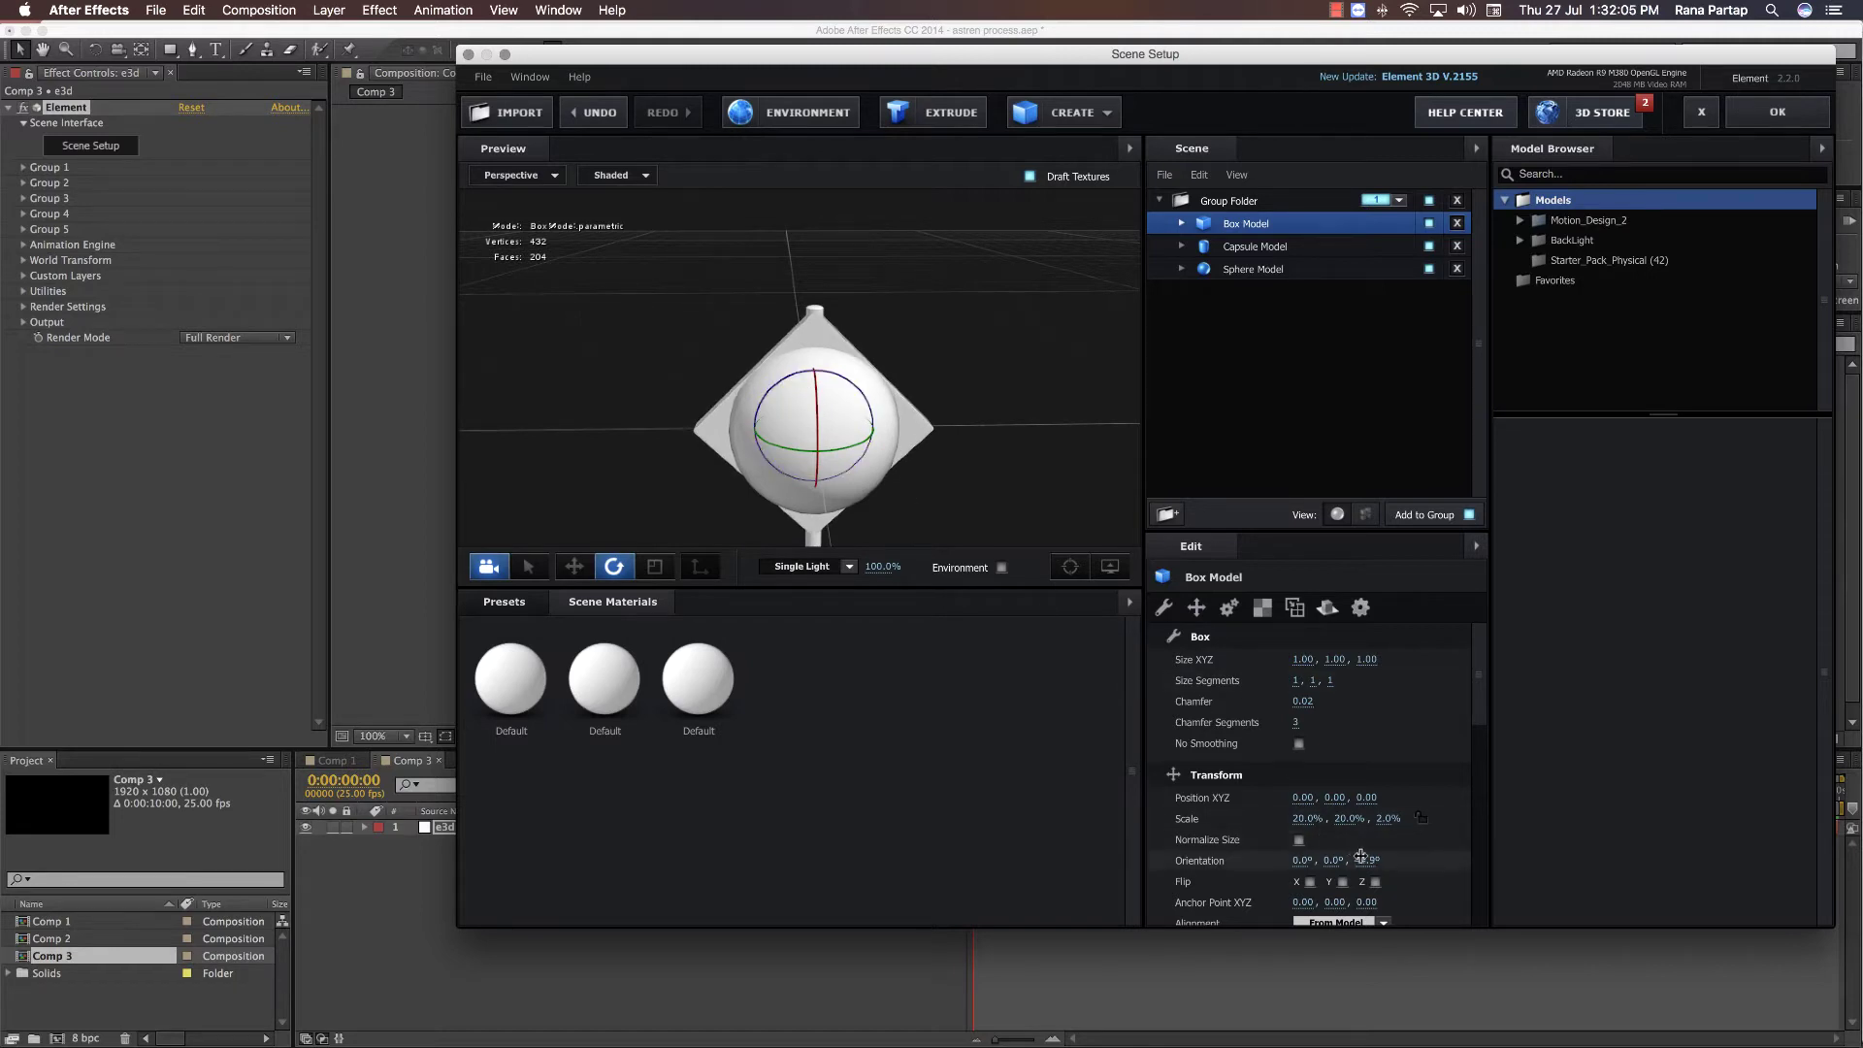
text(45)
key(Return)
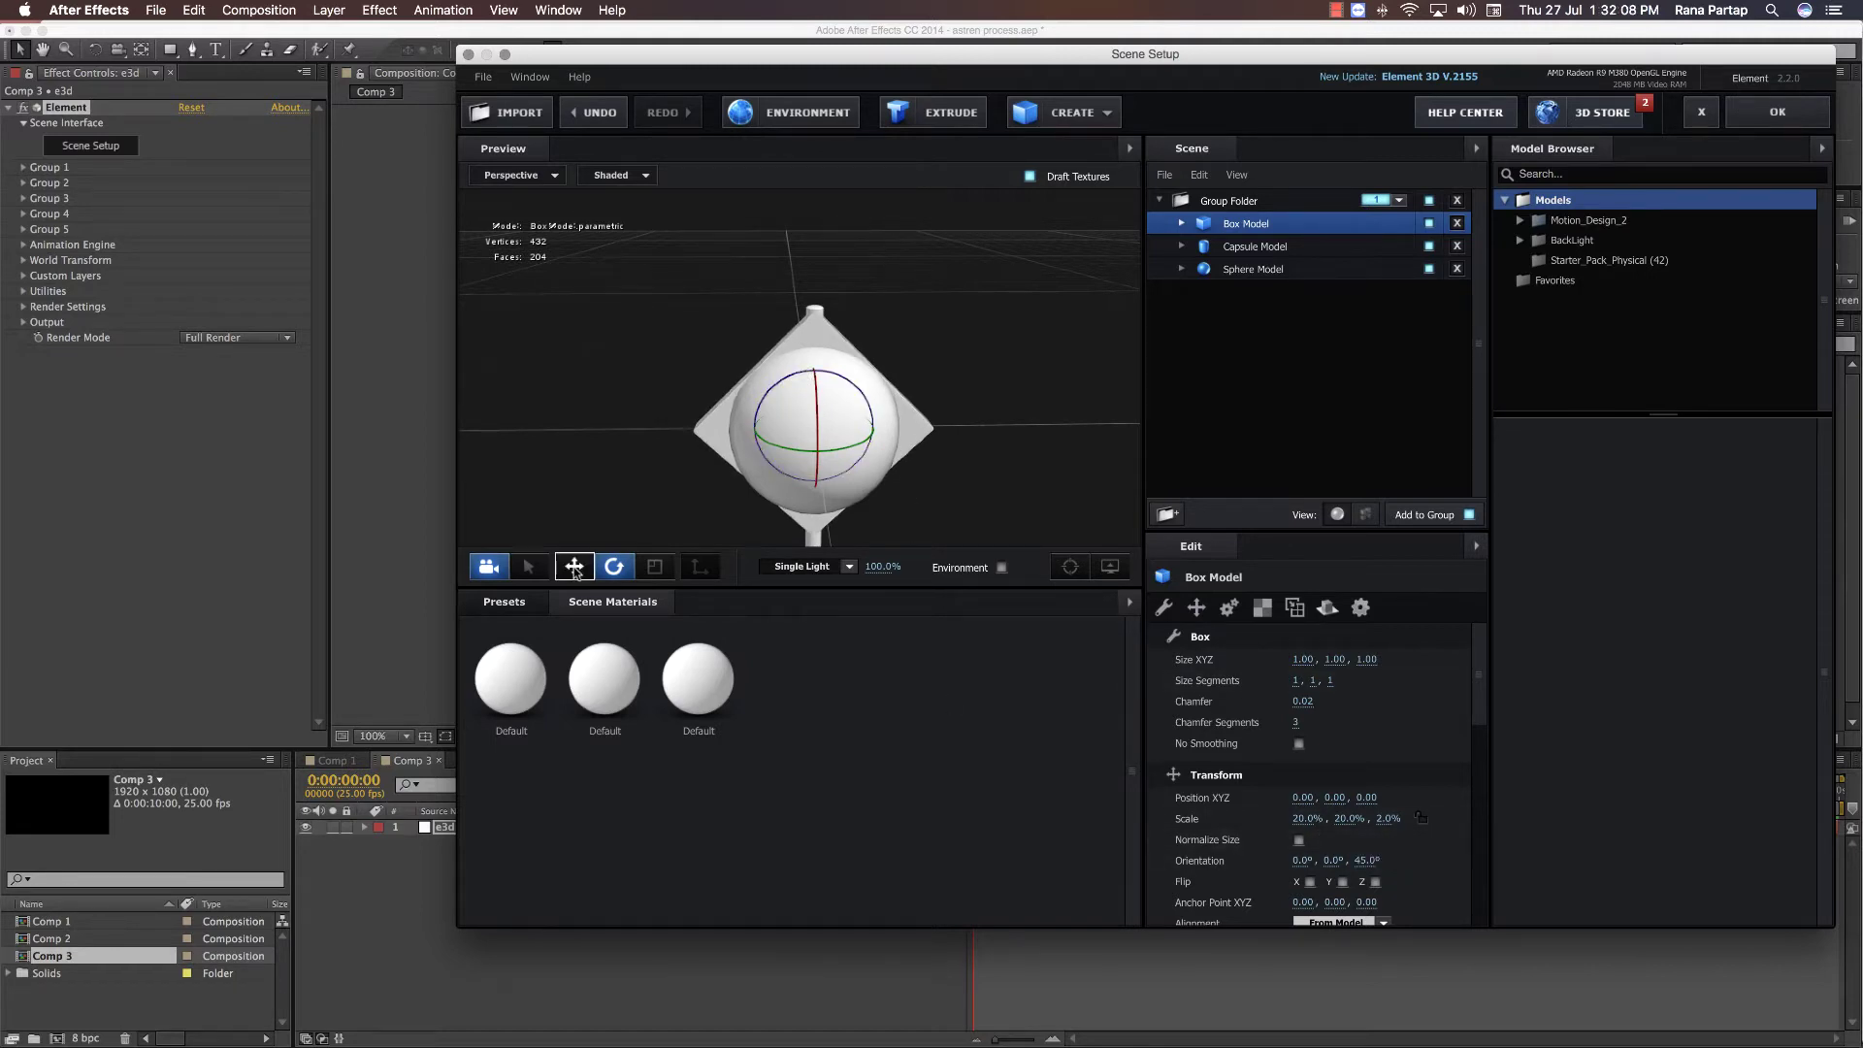
- Try to move the whole model group upward along the Y axis
click(529, 566)
click(714, 426)
click(575, 567)
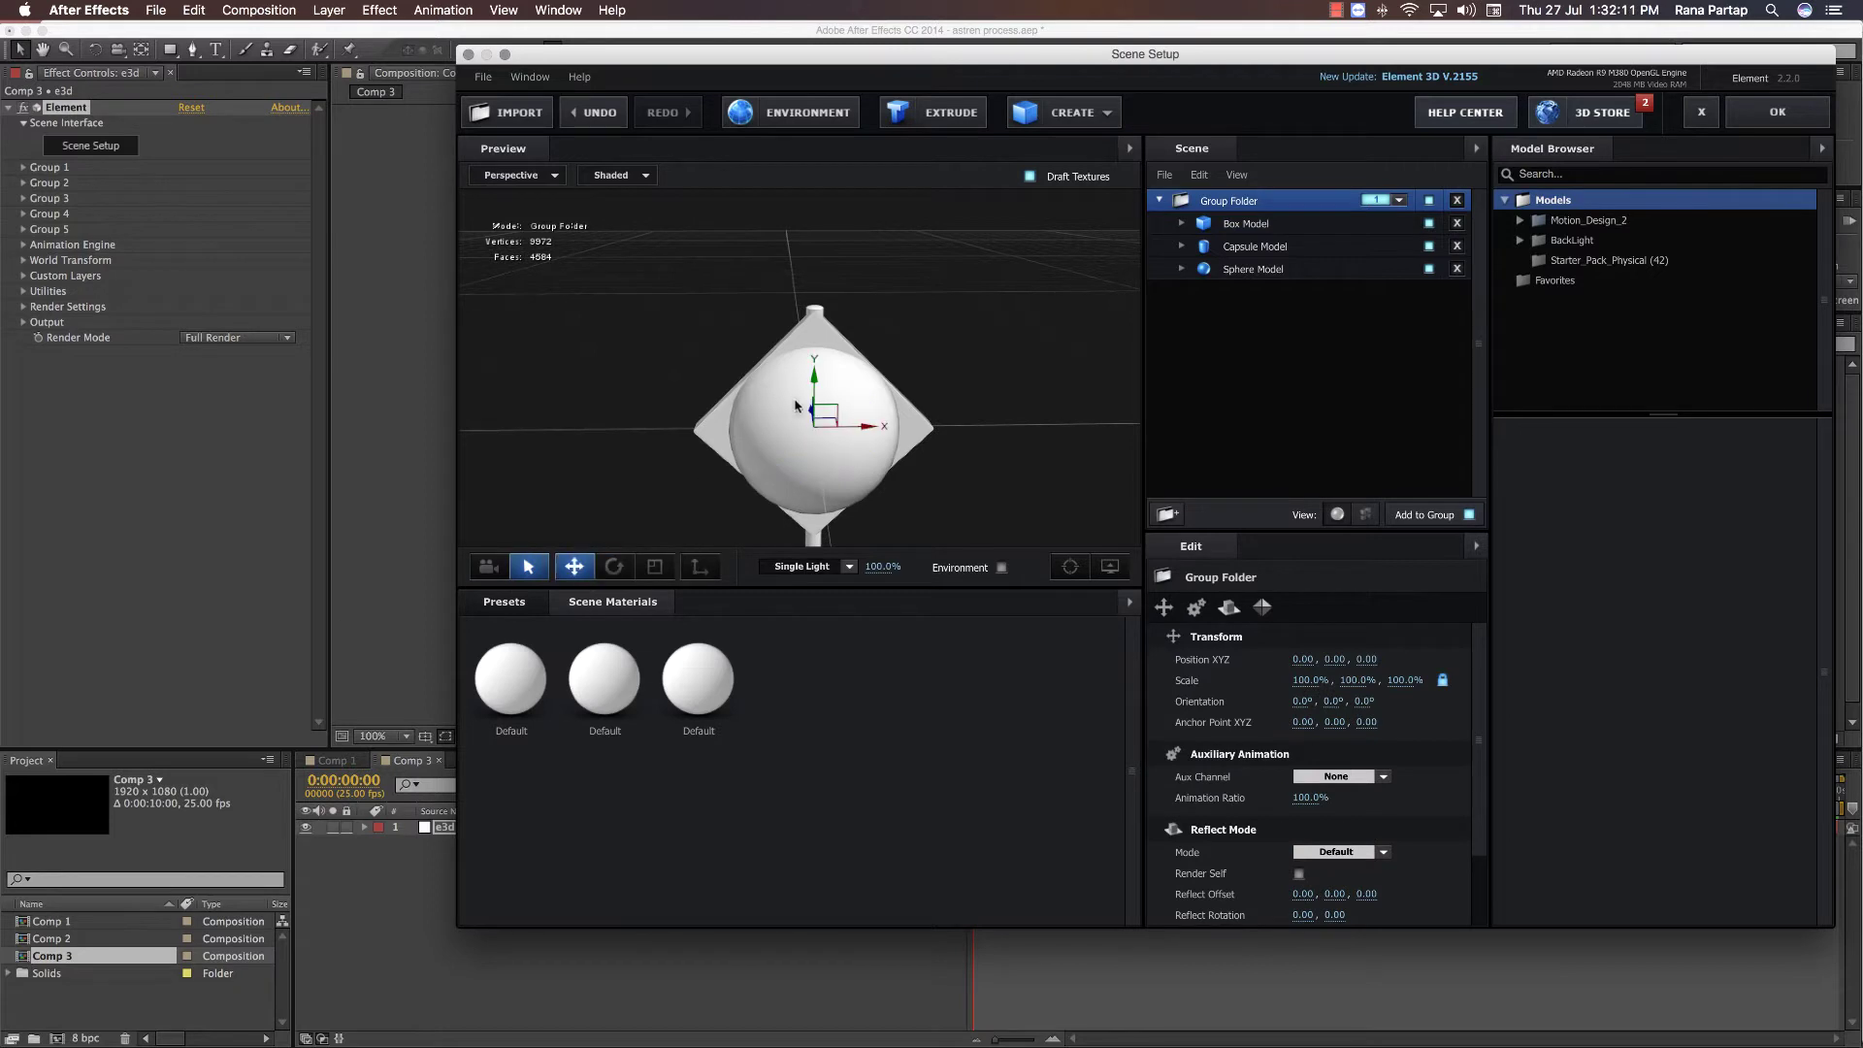
drag(823, 383, 826, 333)
key(super+z)
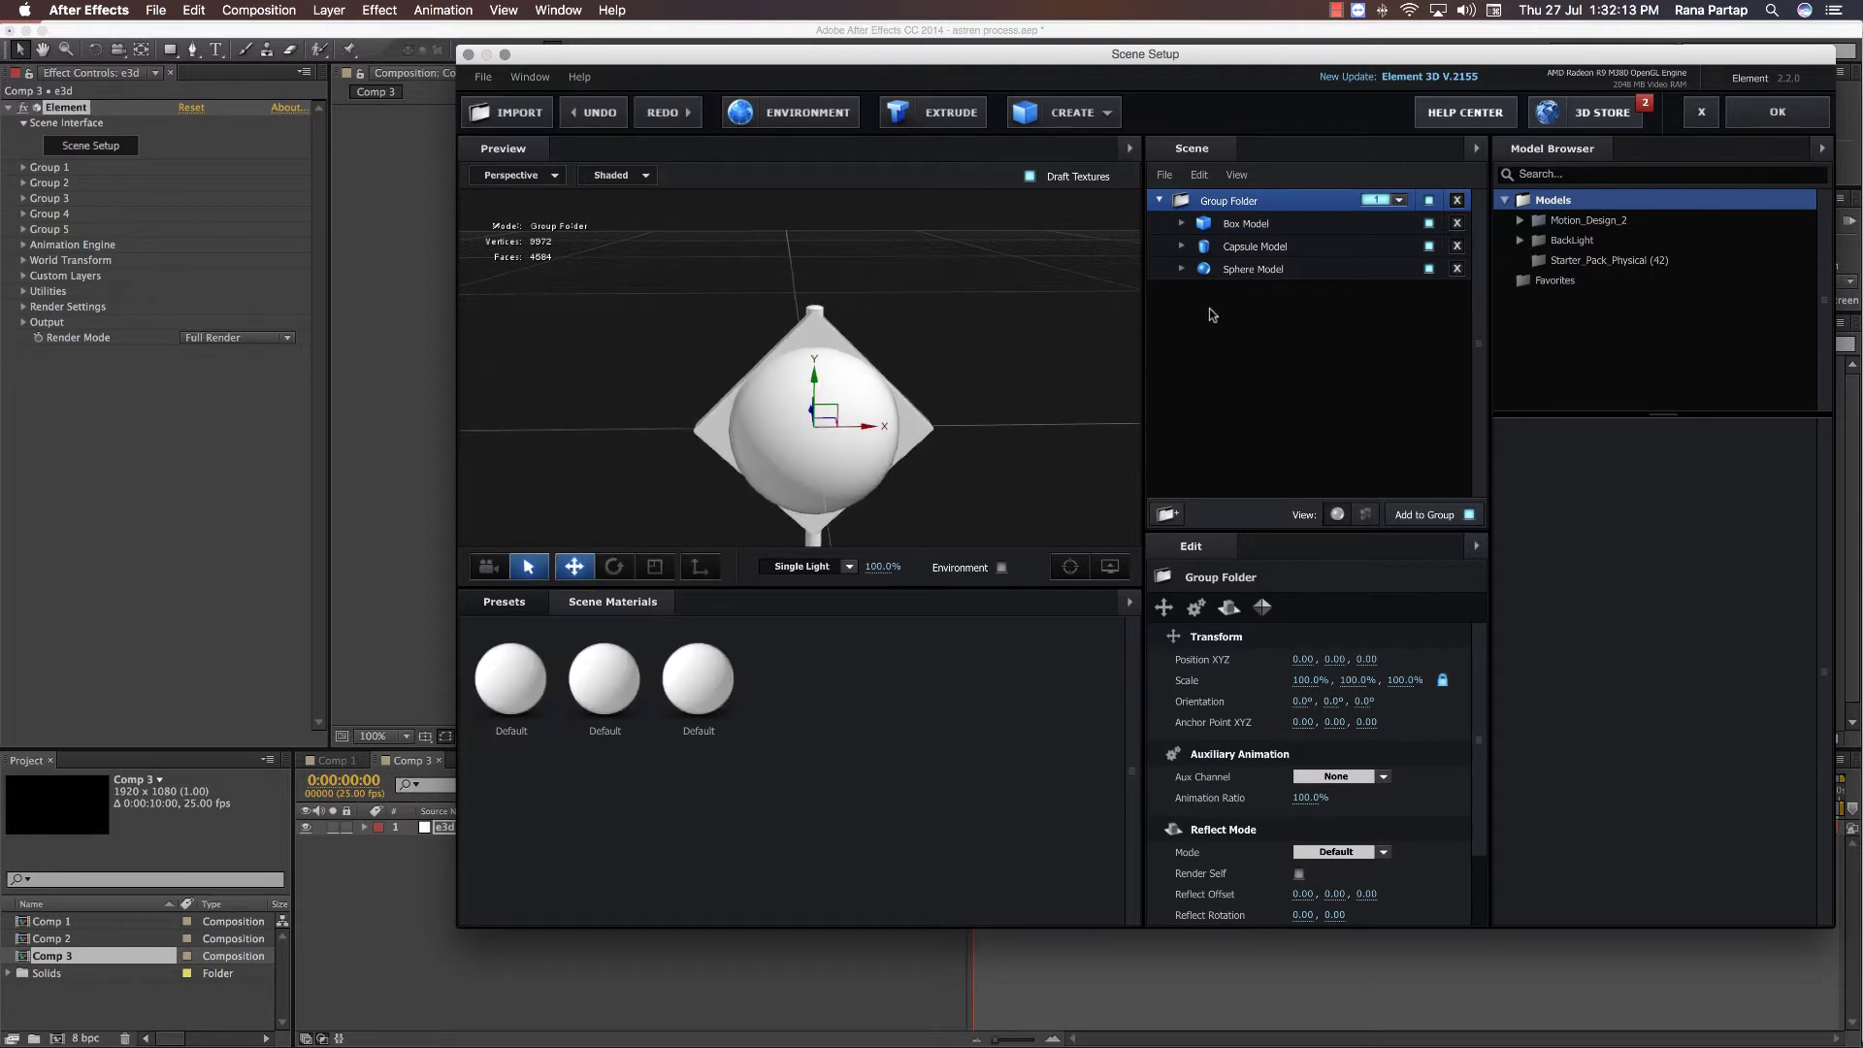
- Move only the diamond-shaped box up above the sphere to about Y 0.26
click(1232, 229)
drag(815, 384, 833, 194)
scroll(872, 359, down, 3)
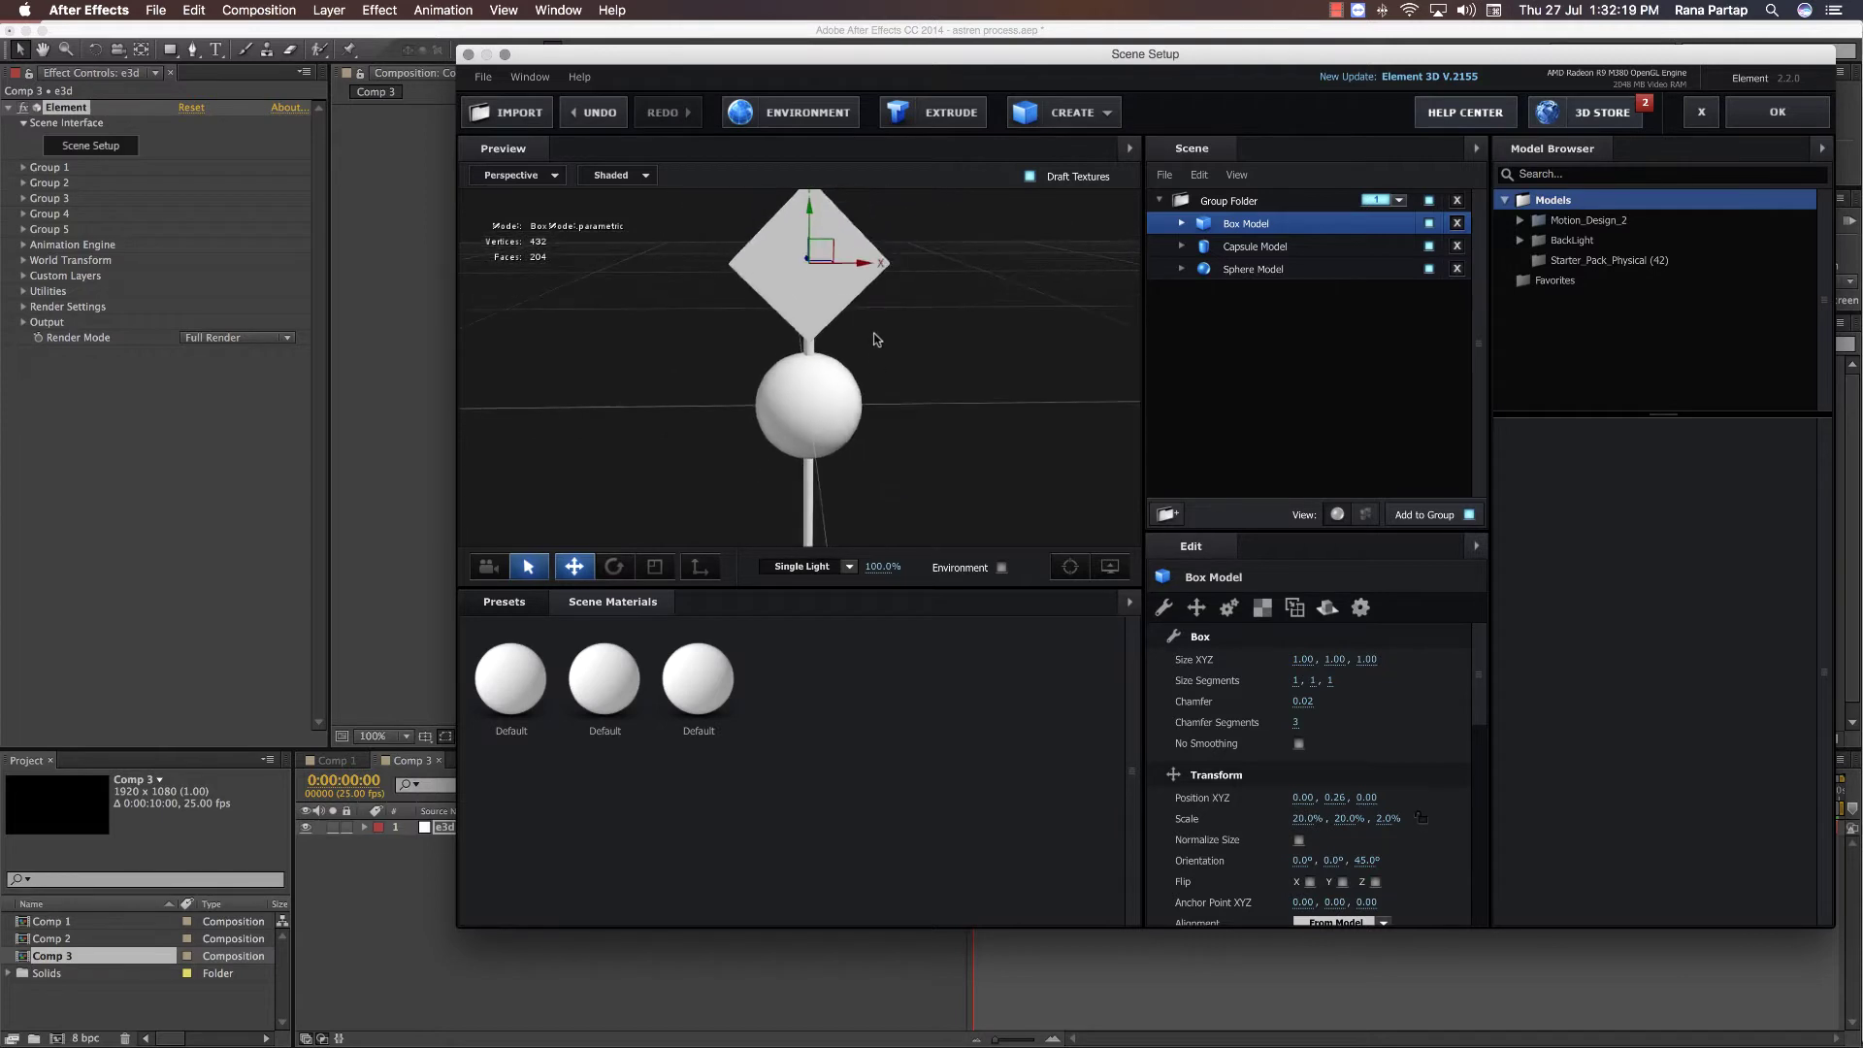
- Reduce the diamond-shaped box's X and Y scale to 15% each
click(878, 364)
drag(877, 375, 865, 431)
scroll(865, 431, up, 3)
click(850, 338)
click(1248, 227)
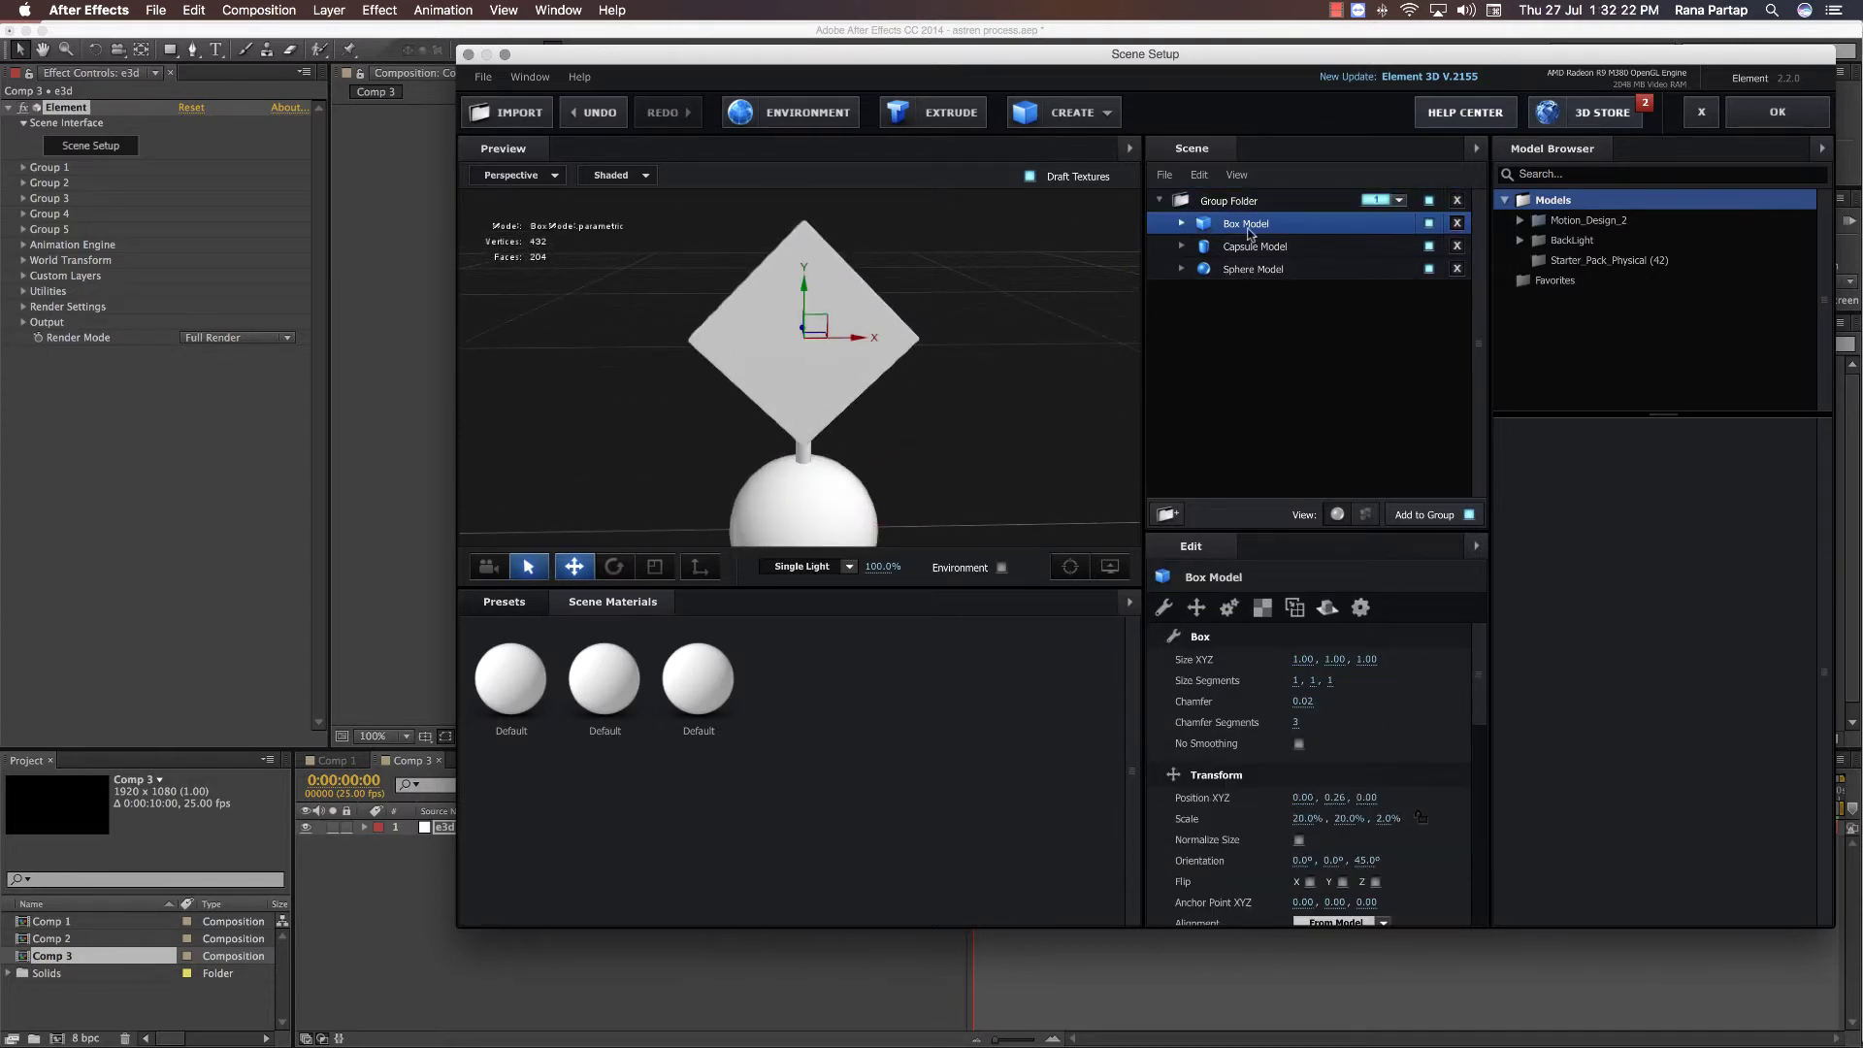
drag(1311, 820, 1300, 825)
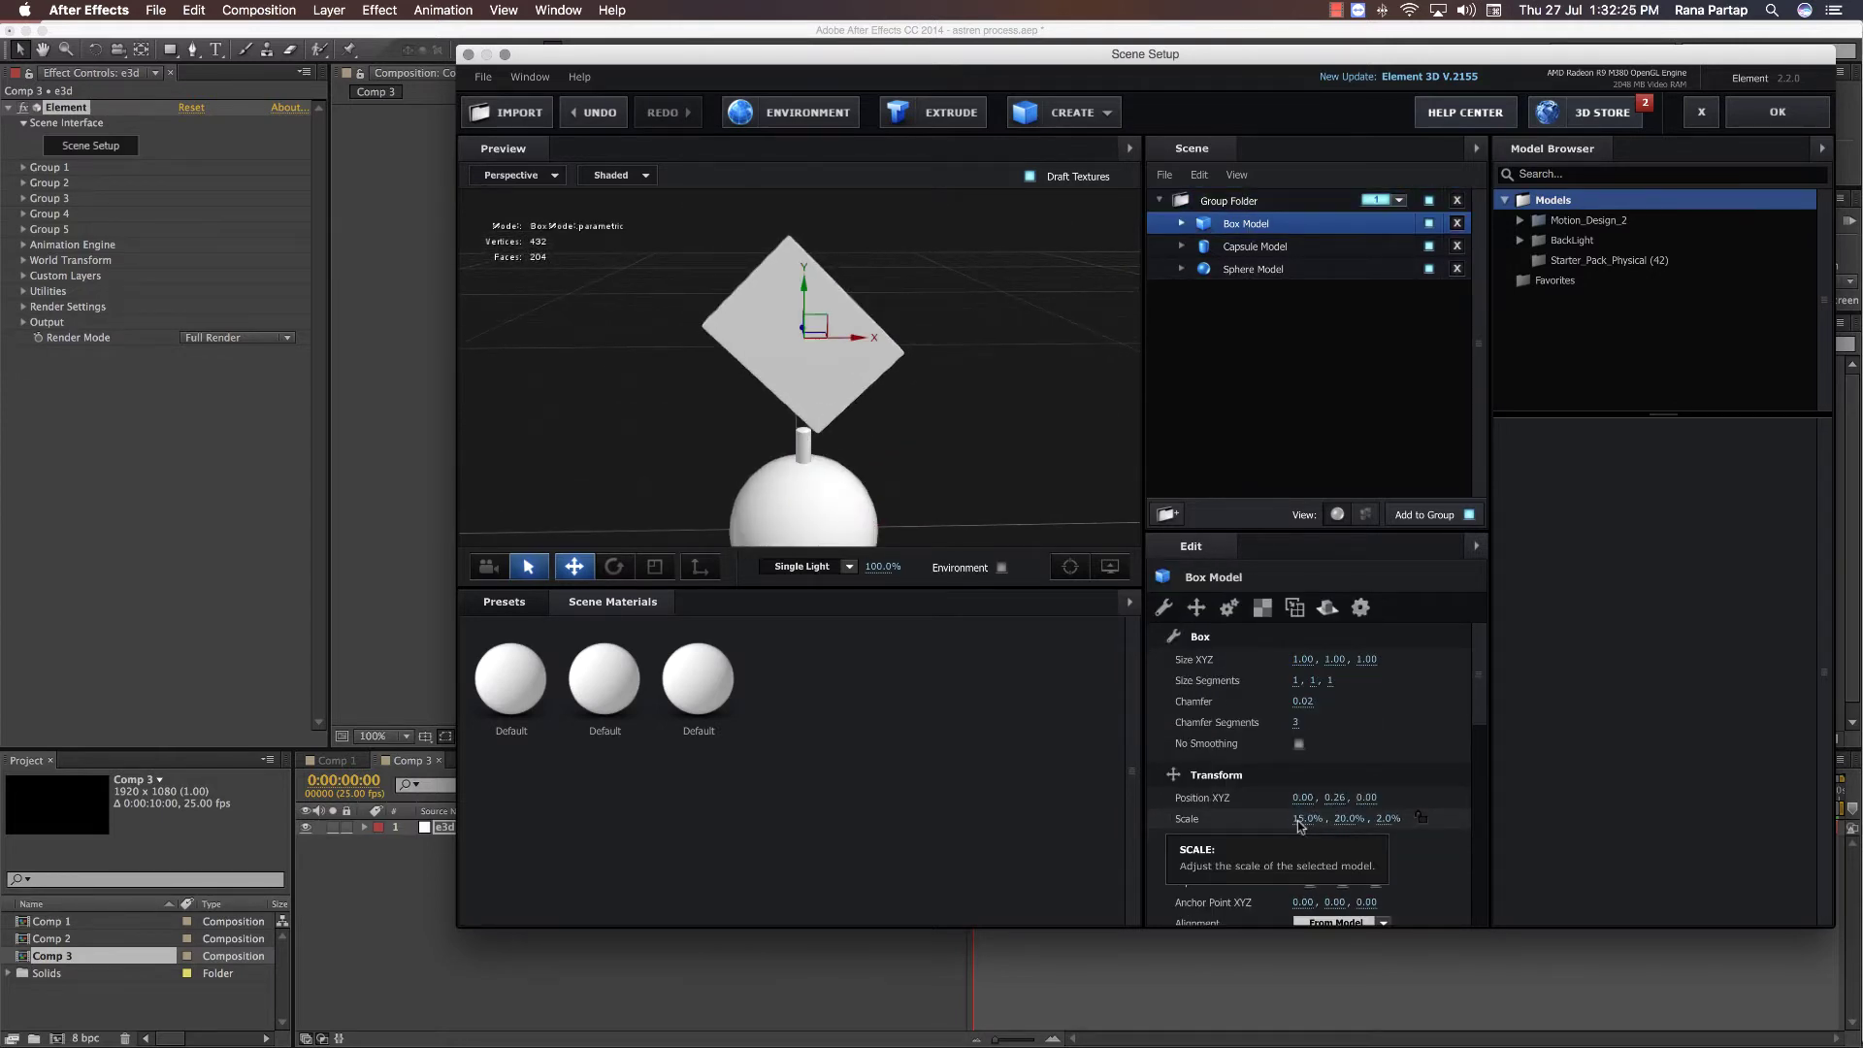
click(1340, 819)
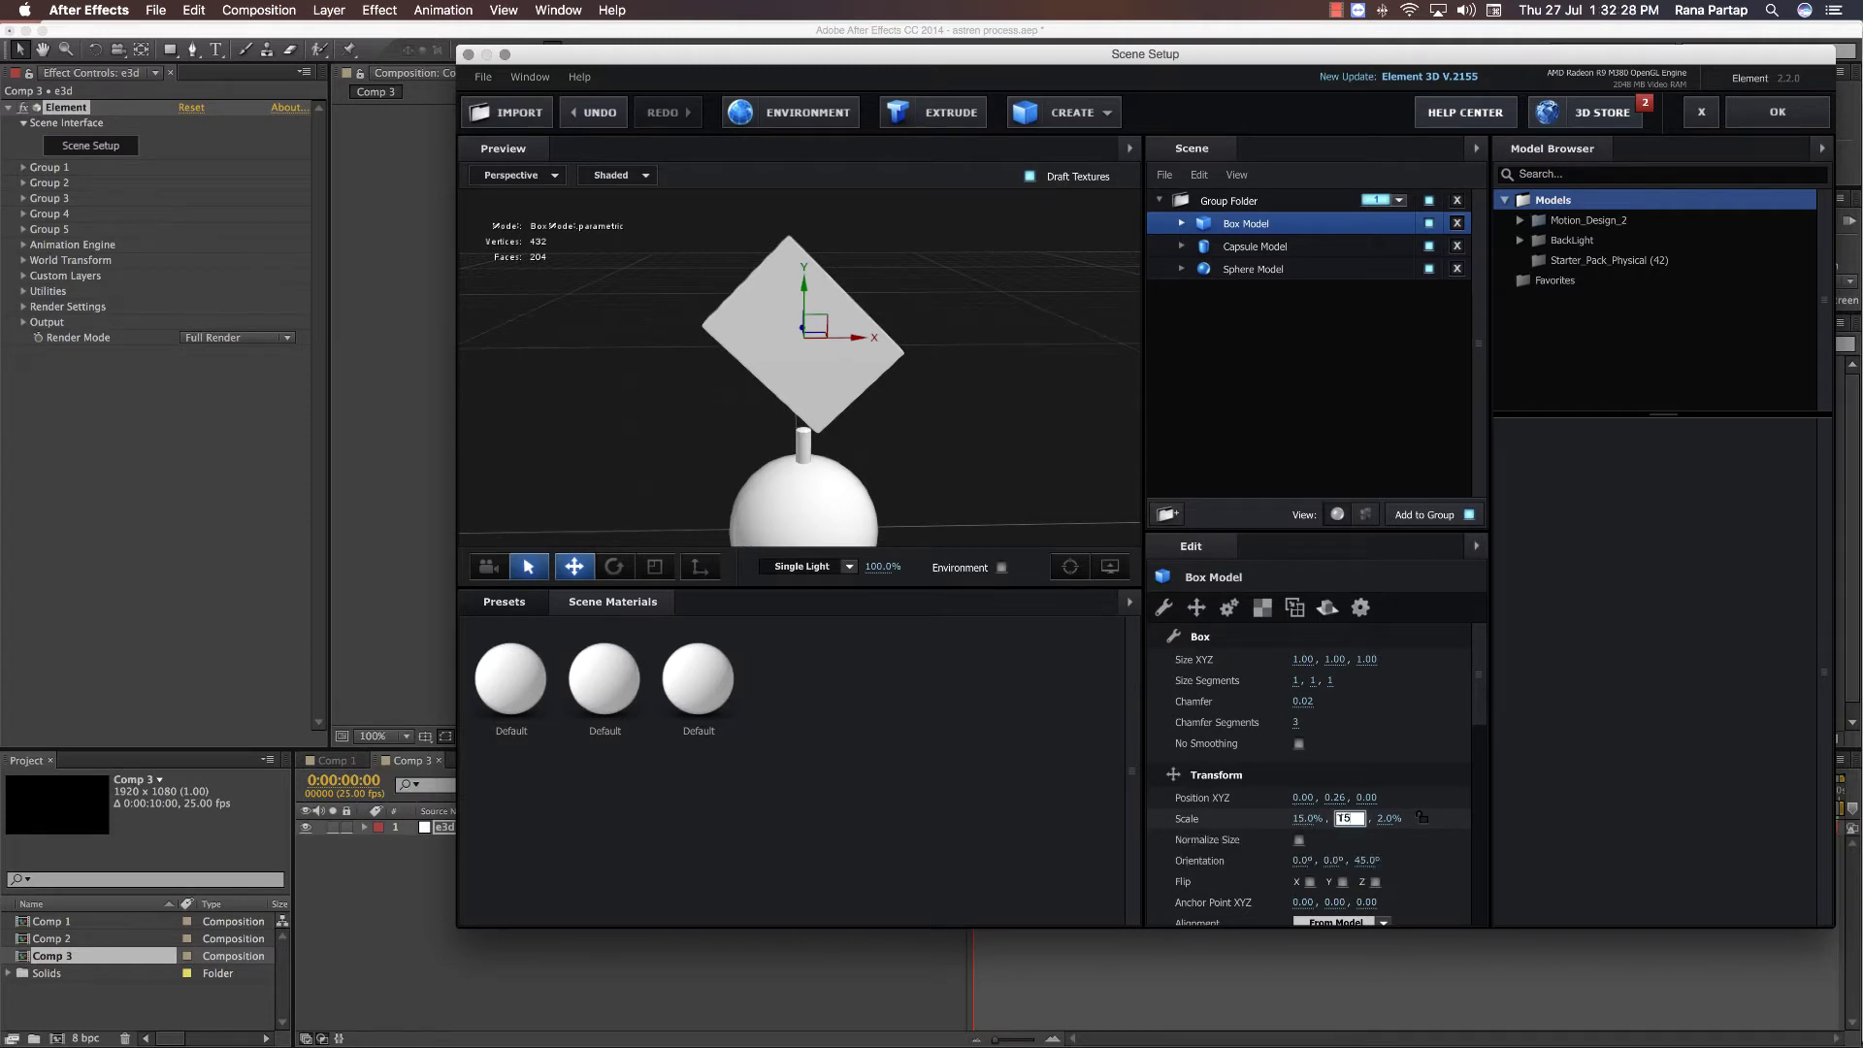
text(15)
key(Return)
click(875, 409)
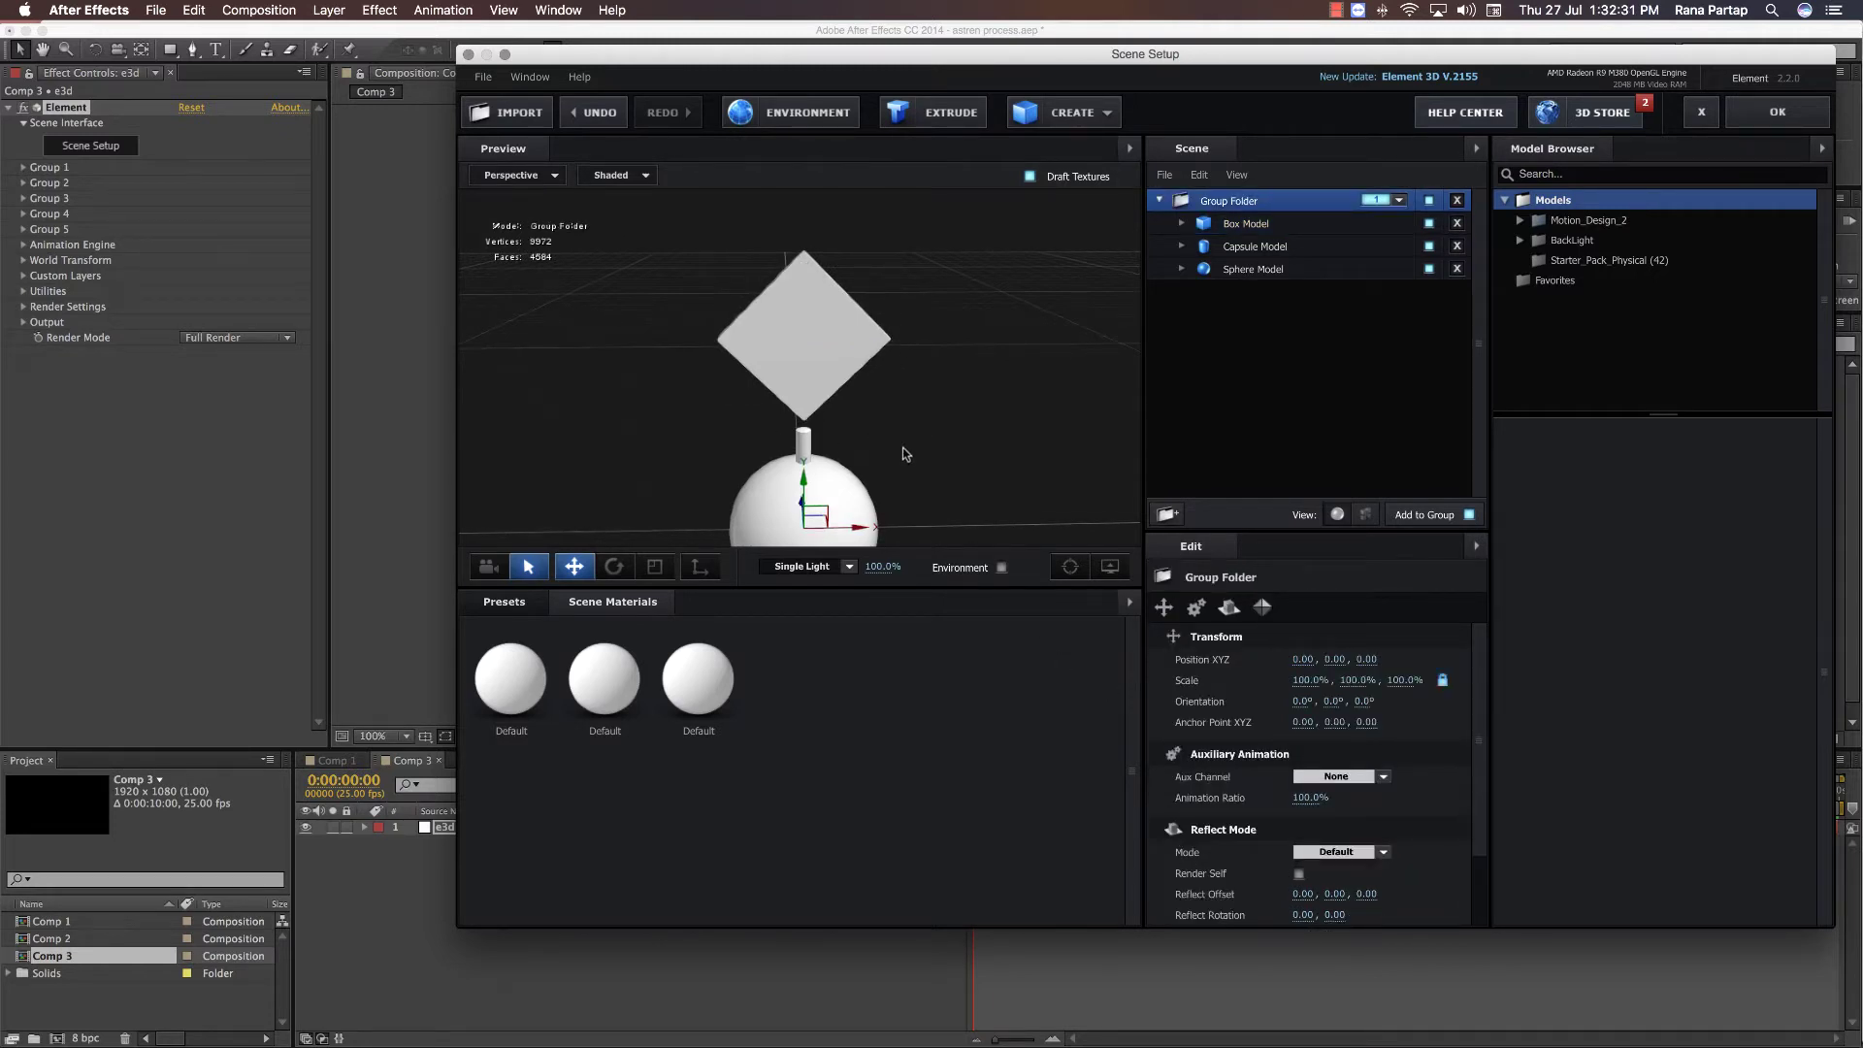
- Lower the diamond-shaped box along the Y axis to about Y 0.22 so that it meets the rod's upper end
drag(893, 453, 814, 472)
click(1224, 224)
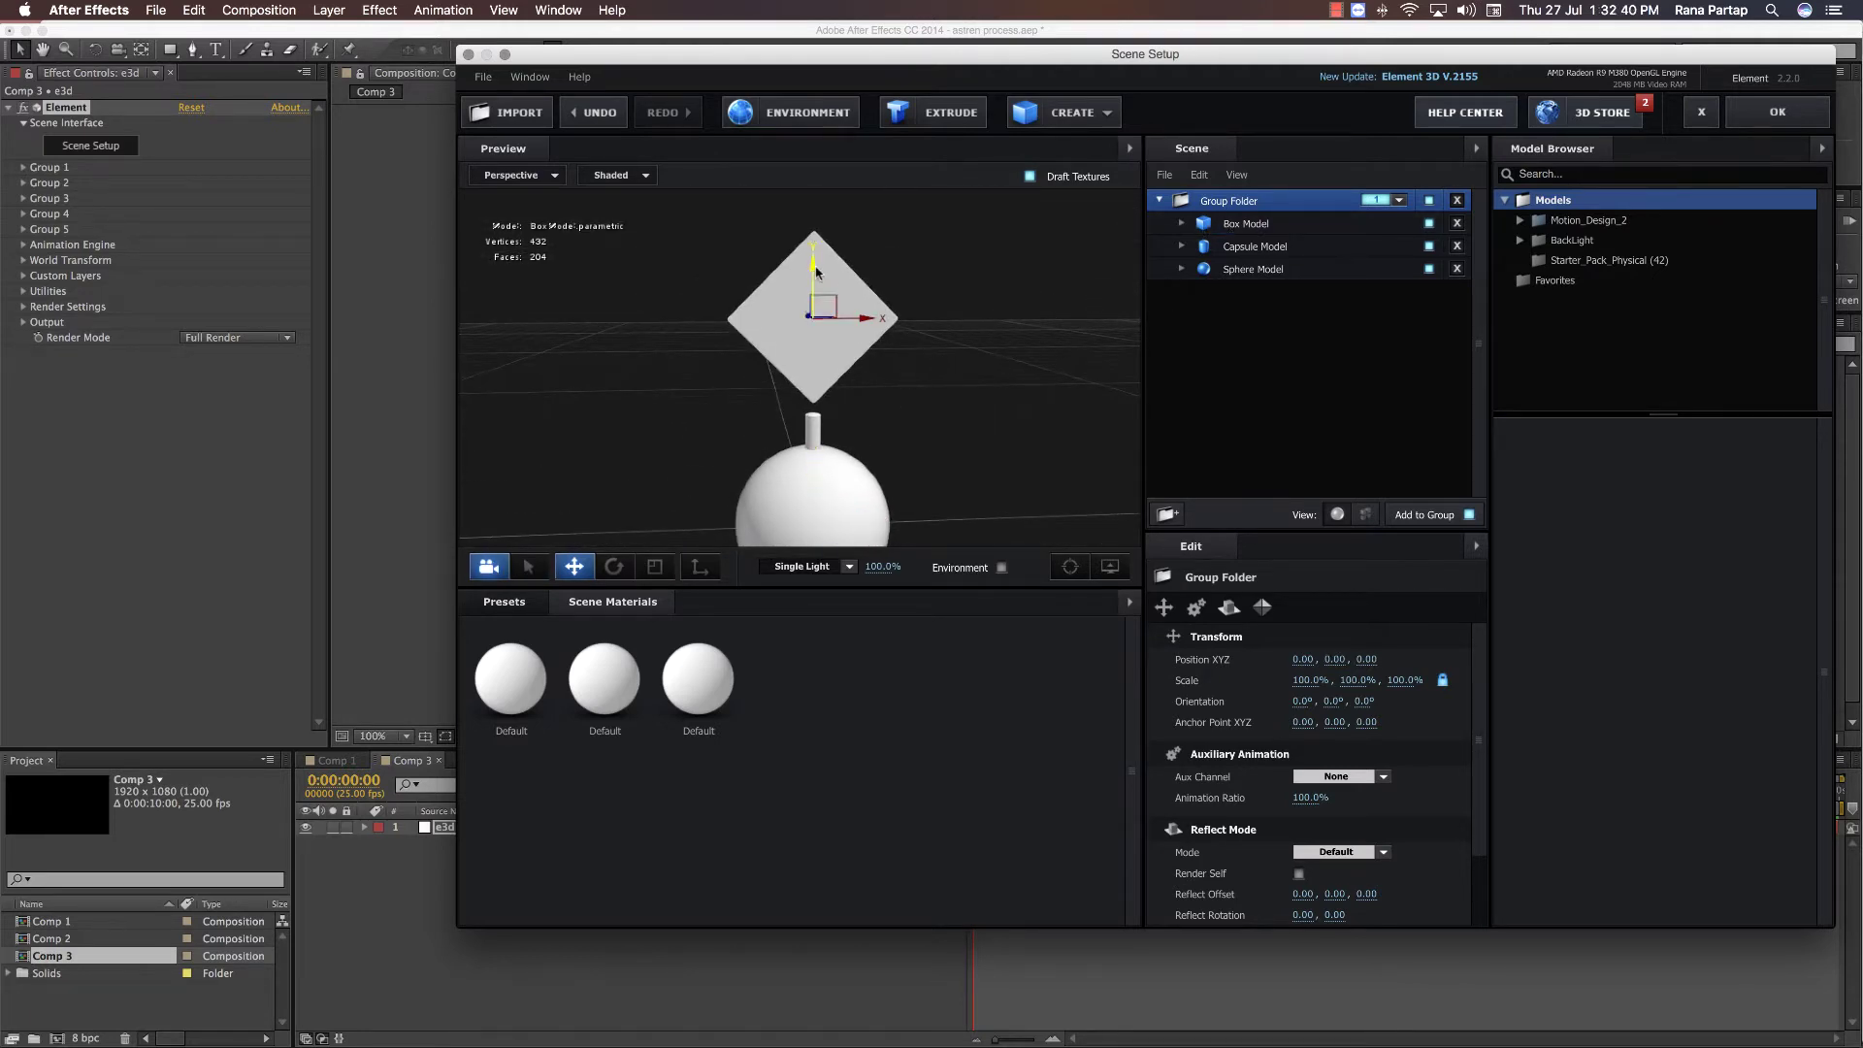
drag(816, 273, 817, 302)
drag(922, 435, 893, 405)
scroll(878, 405, up, 5)
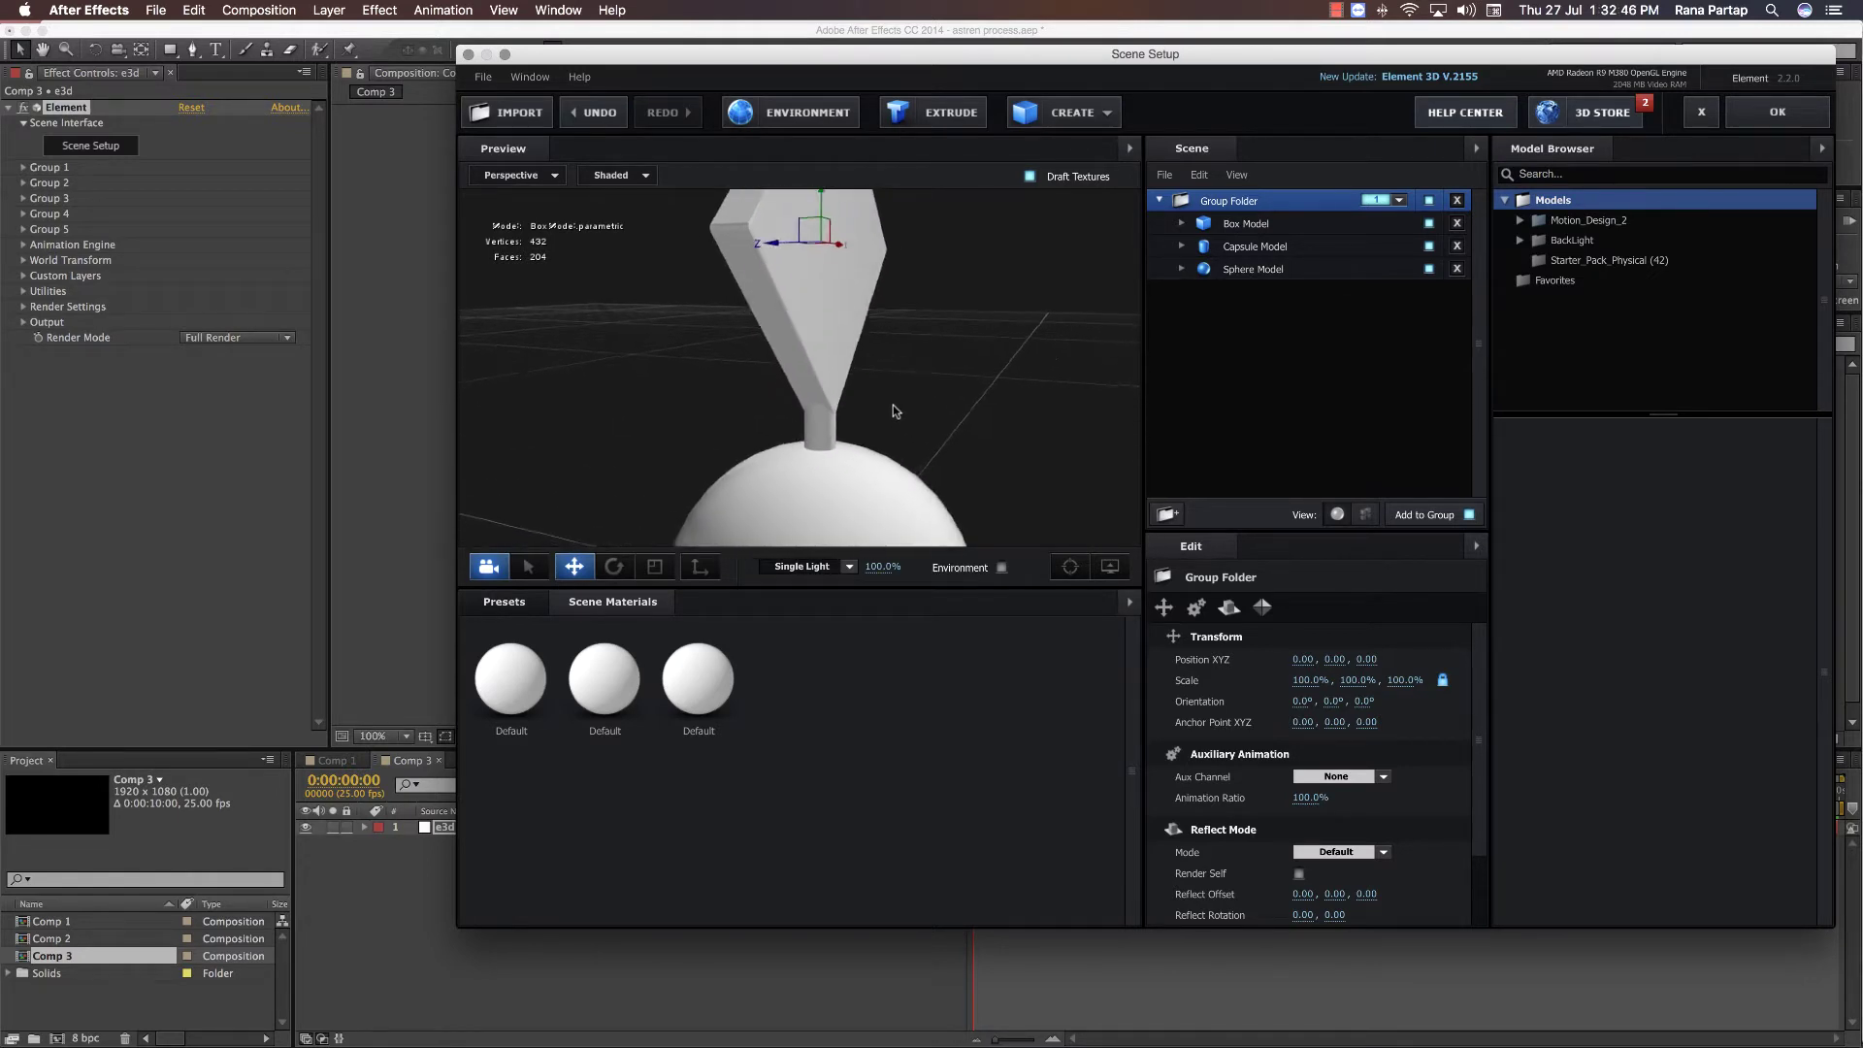
- Set the capsule rod's scale to 3% on all axes
click(1221, 245)
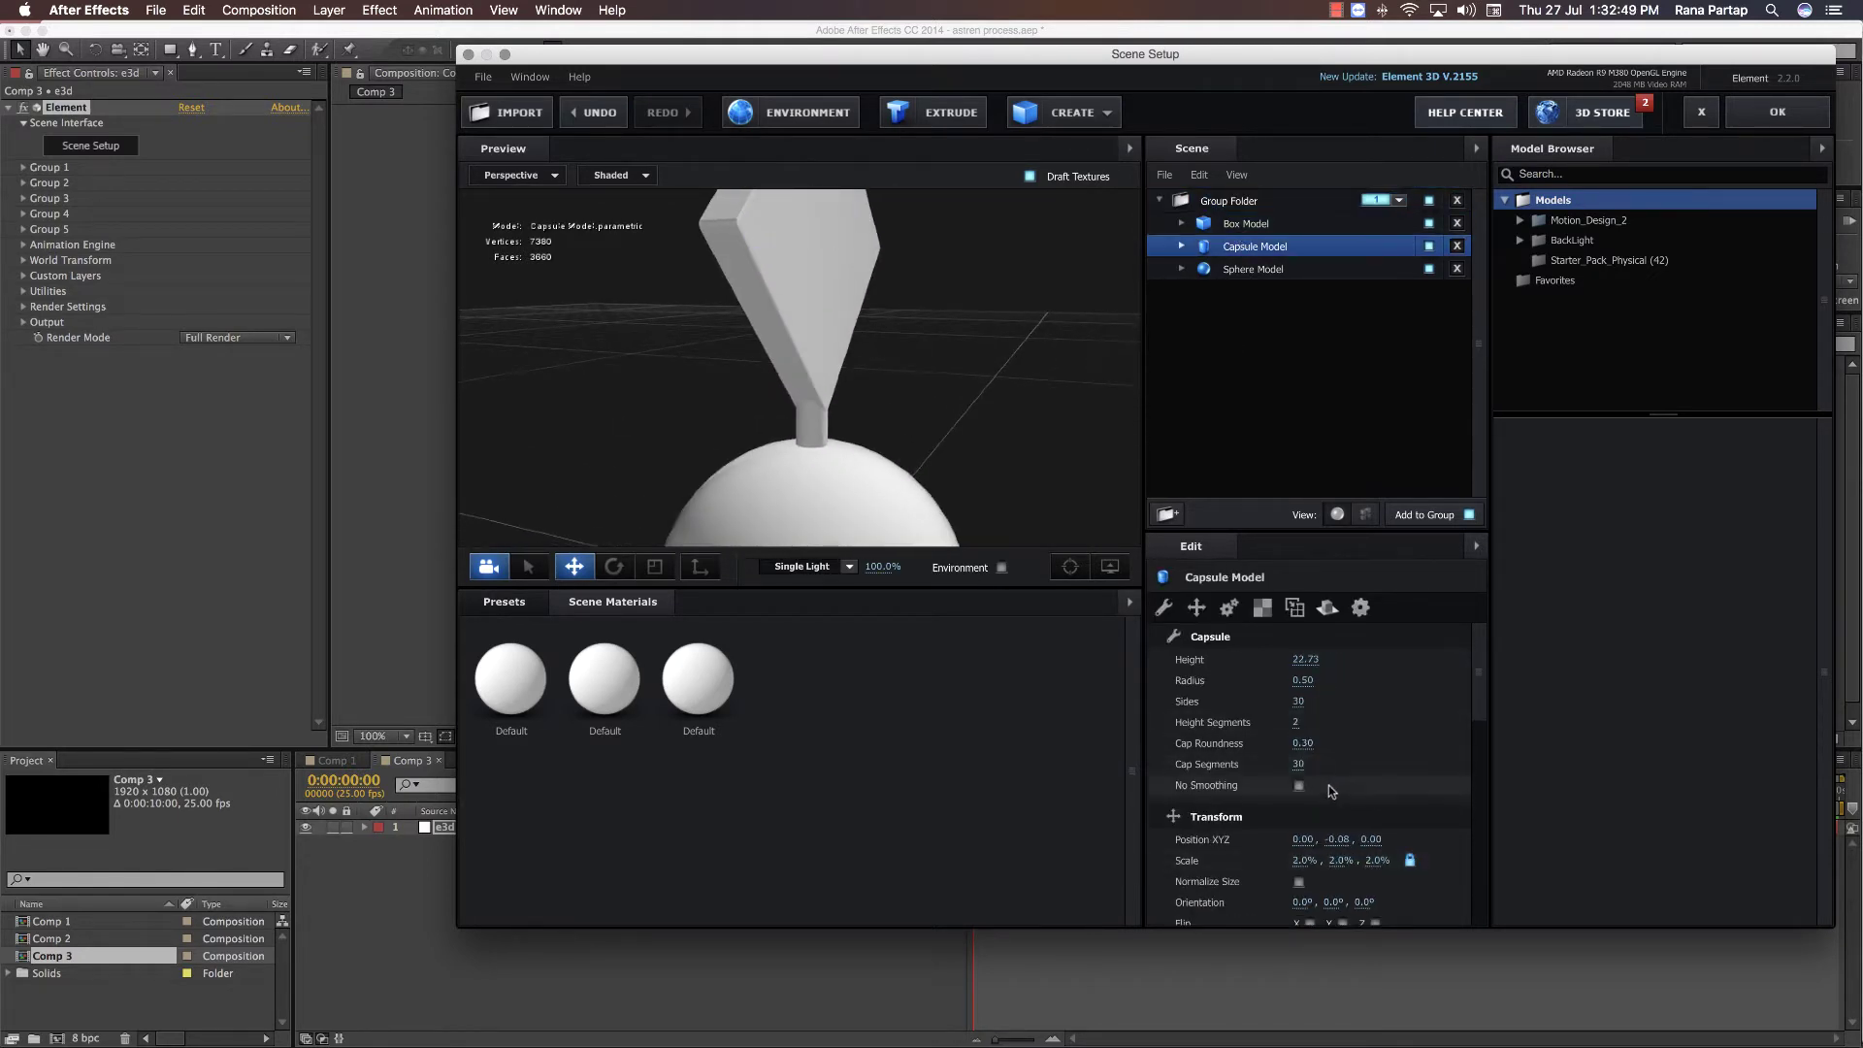
click(1303, 860)
key(Return)
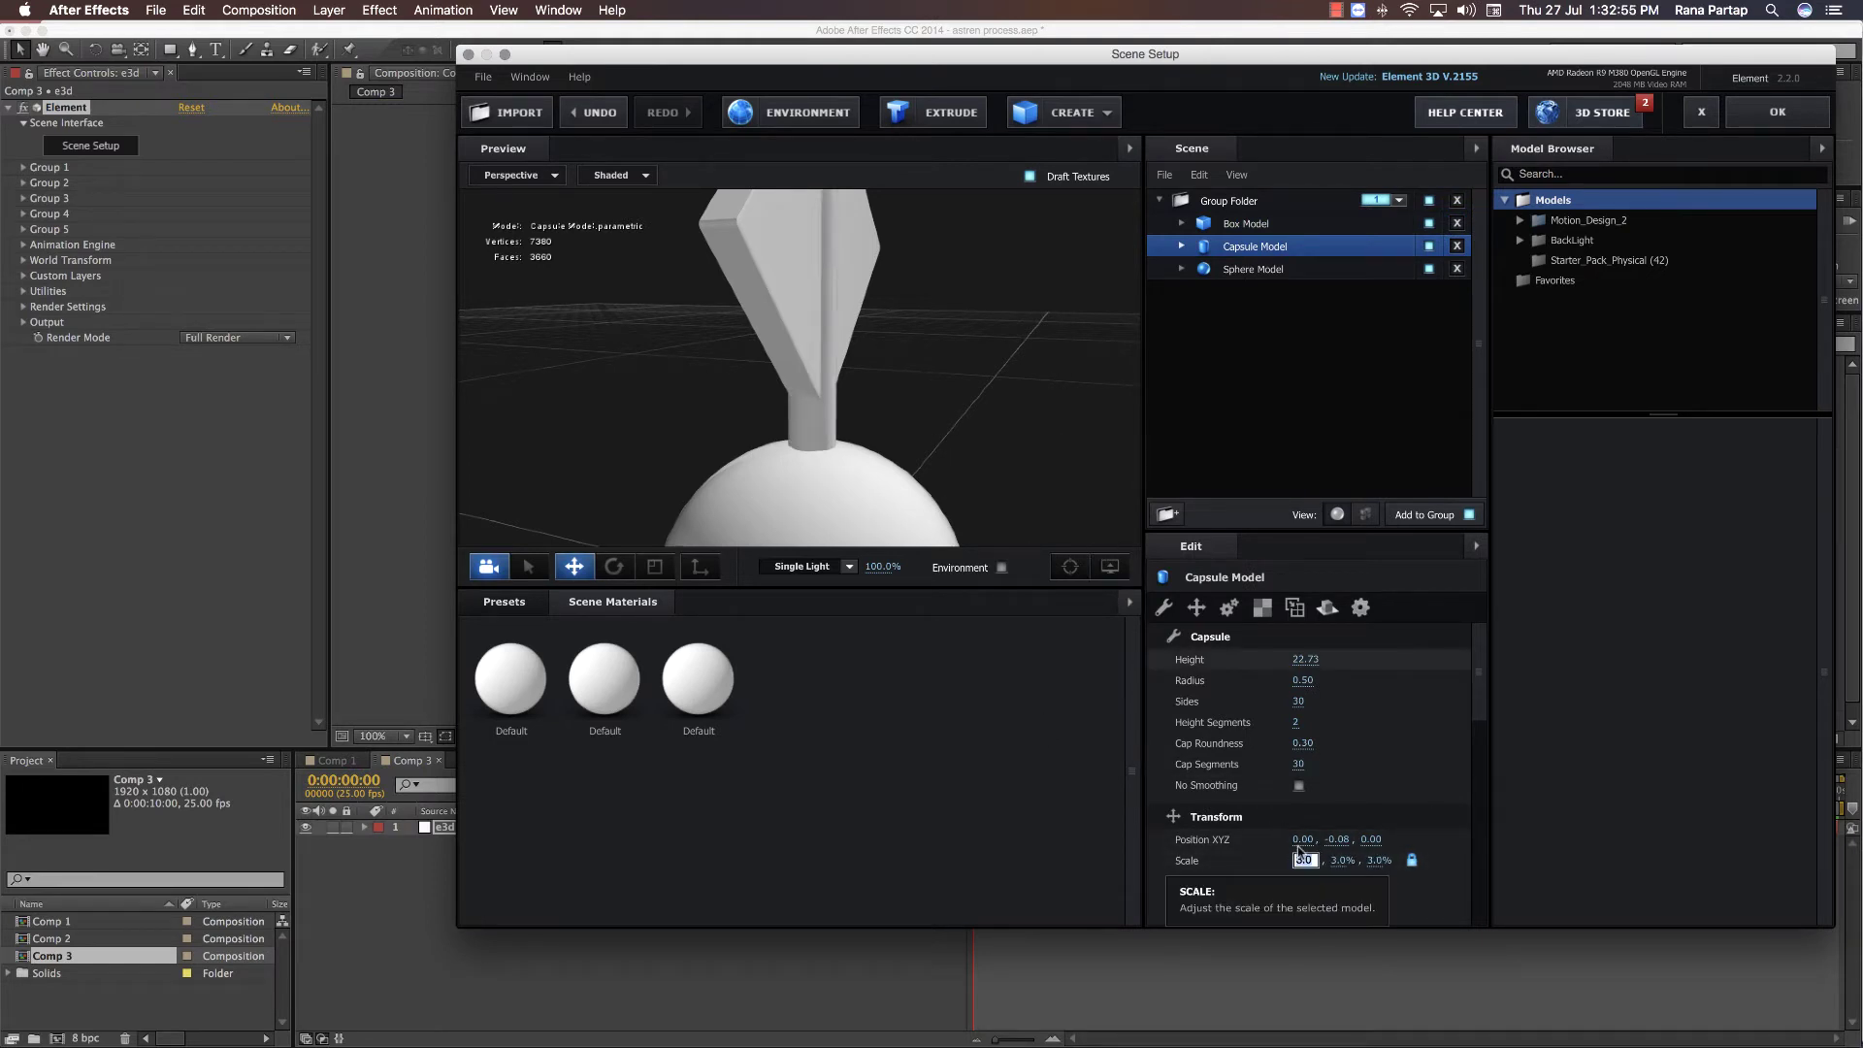
click(1302, 860)
text(2.5)
key(Return)
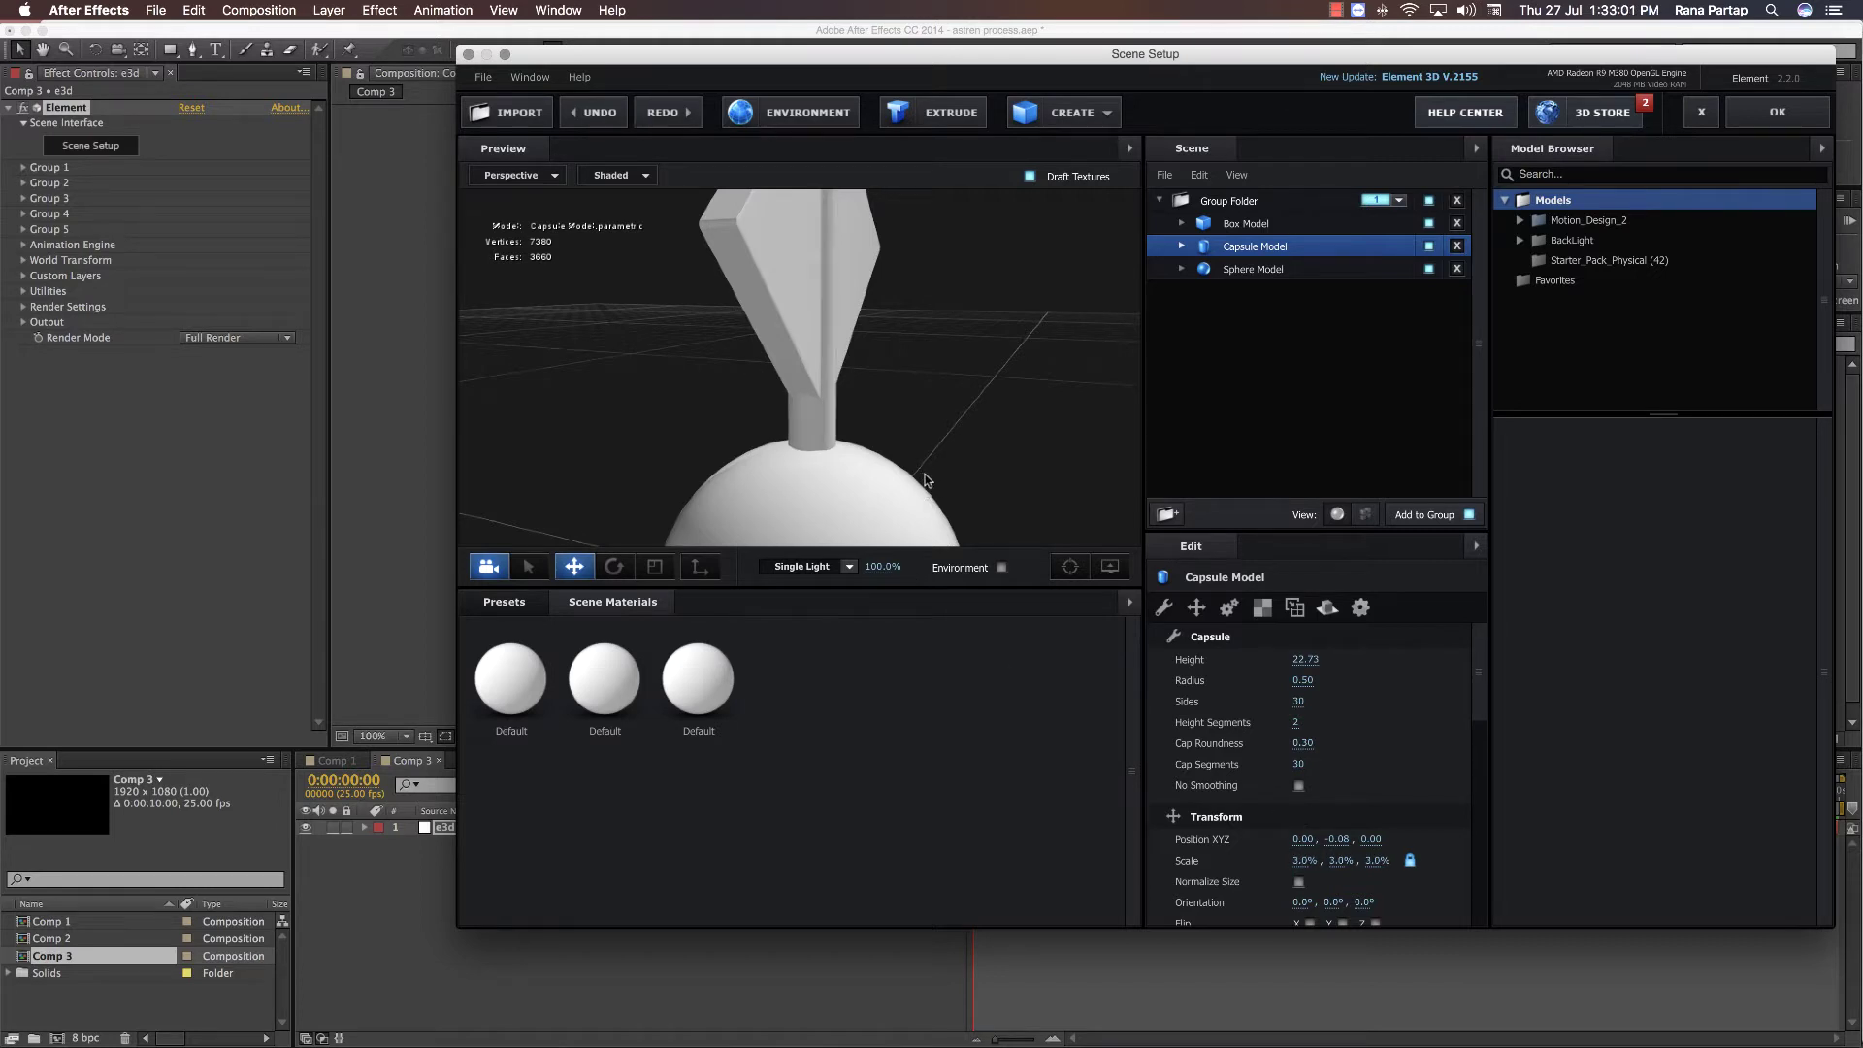
- Thicken the diamond-shaped box by setting its Z scale to 3%
click(1235, 274)
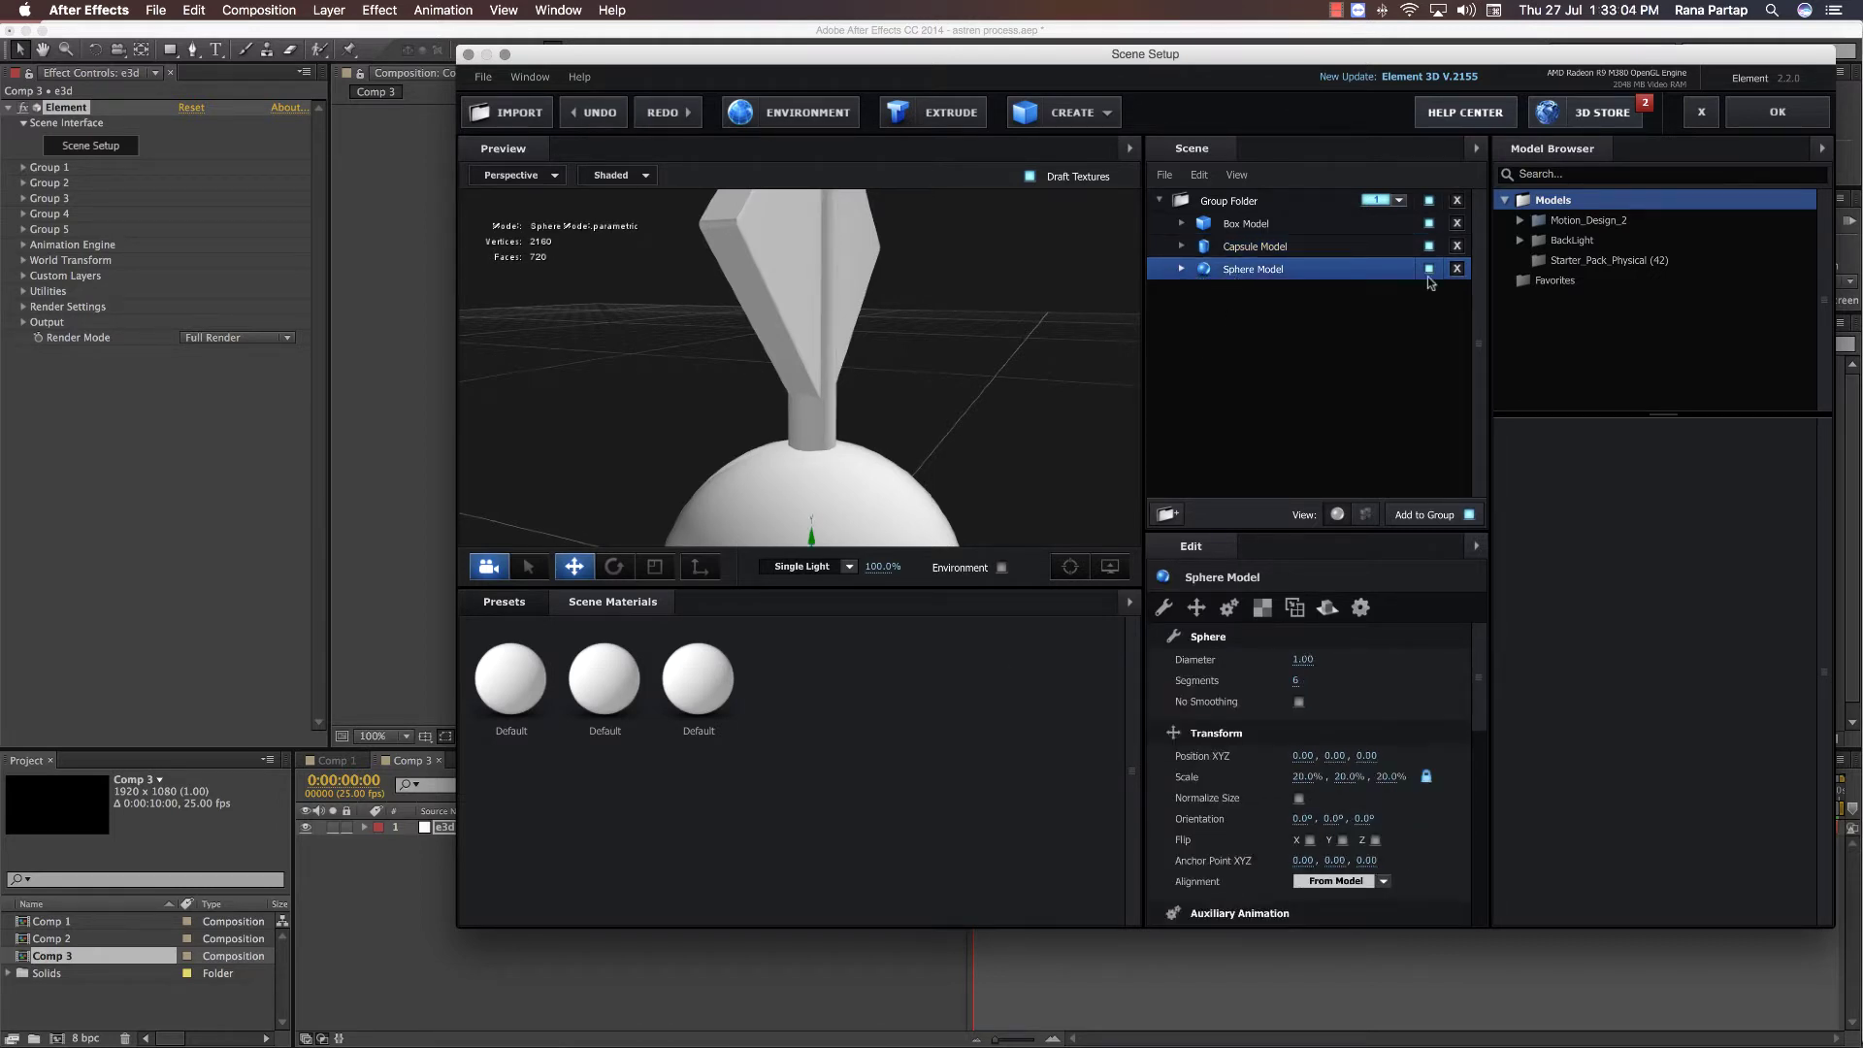
click(1429, 270)
click(1428, 269)
click(1267, 225)
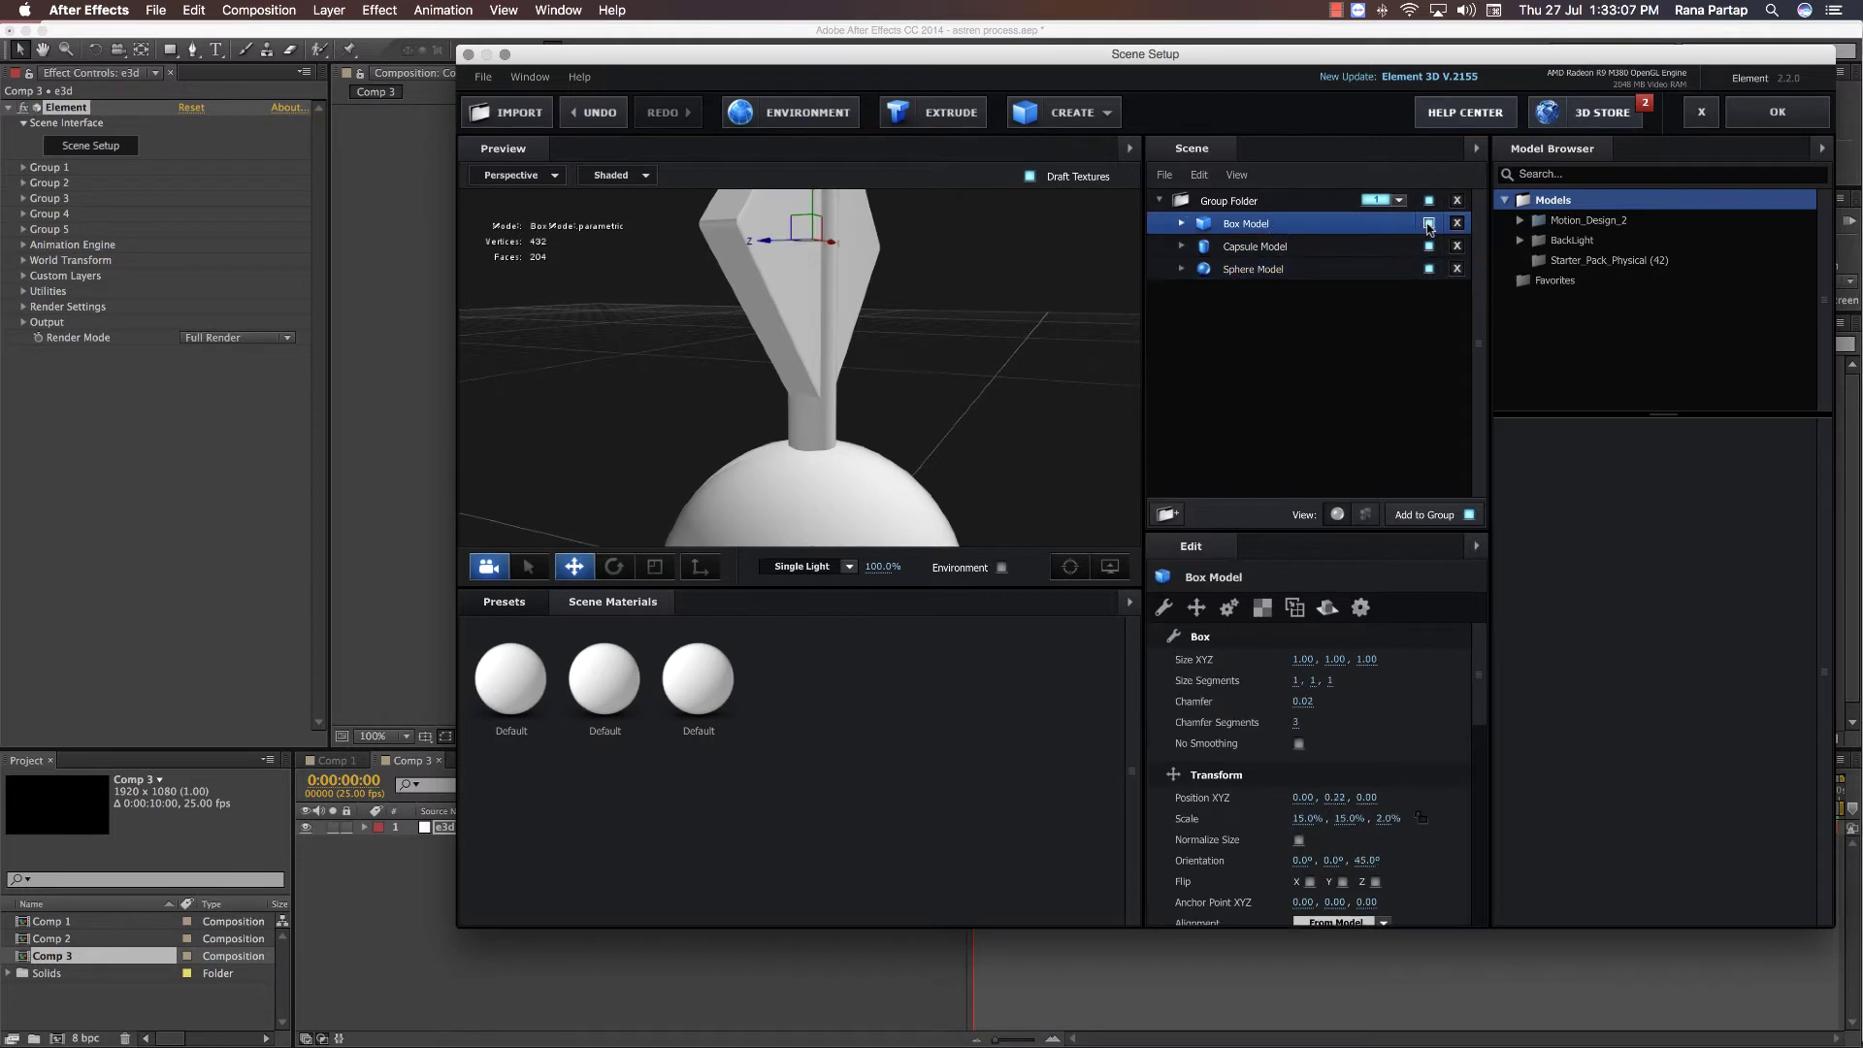
drag(1296, 819, 1306, 821)
key(super+z)
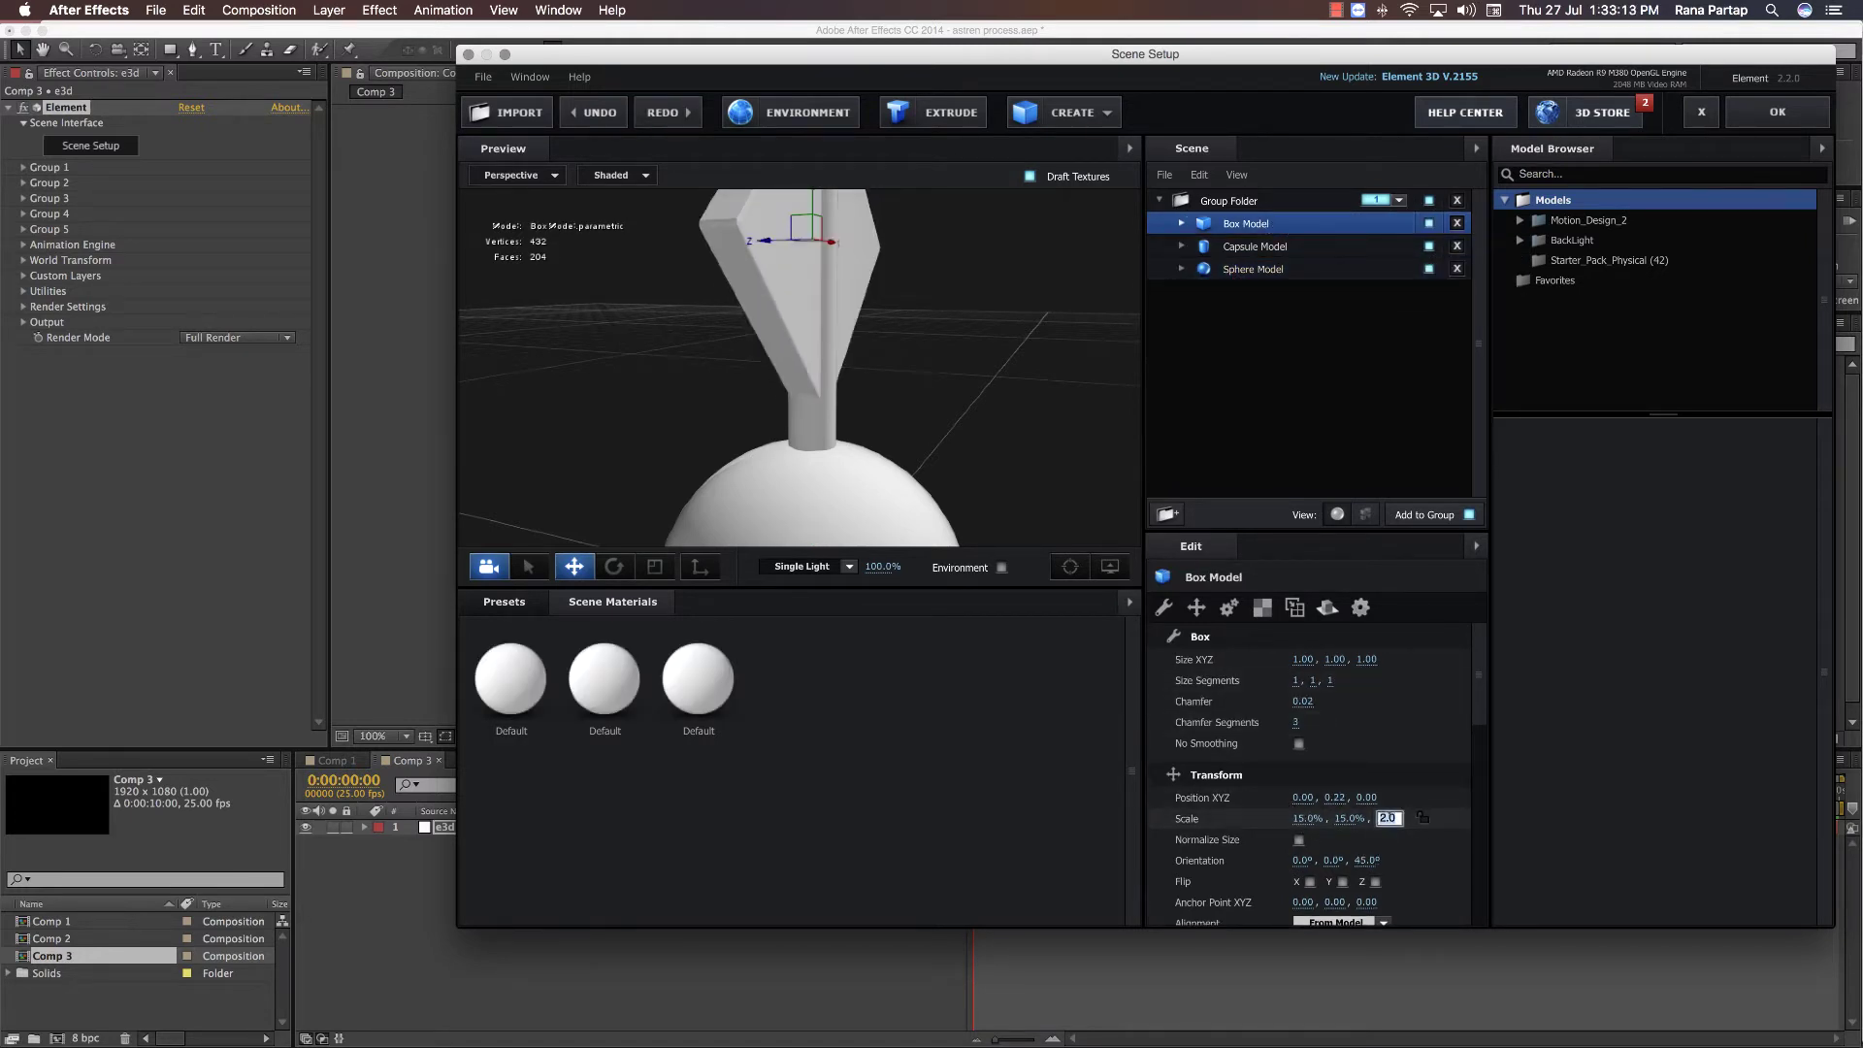
key(Return)
scroll(888, 427, down, 3)
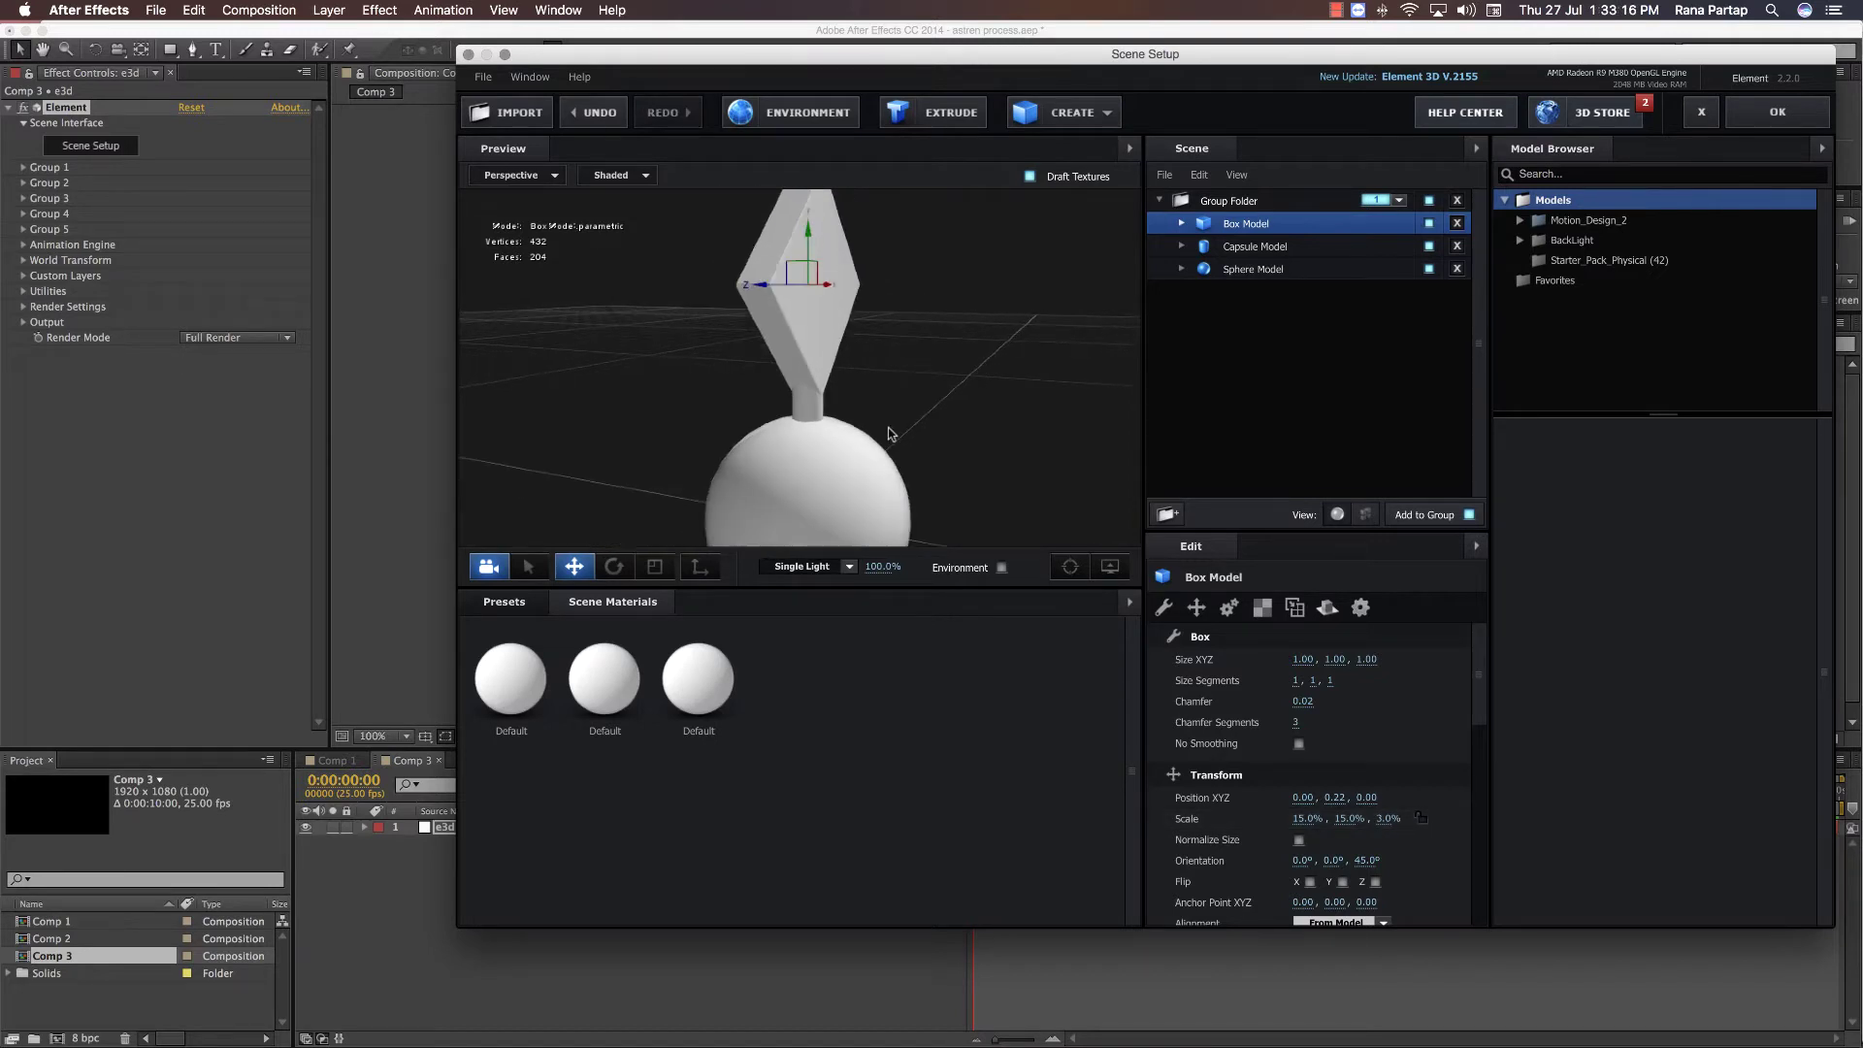
- Shorten the capsule rod to a height of about 6.82 and raise it to about Y 0.06 between sphere and diamond
drag(888, 427, 842, 434)
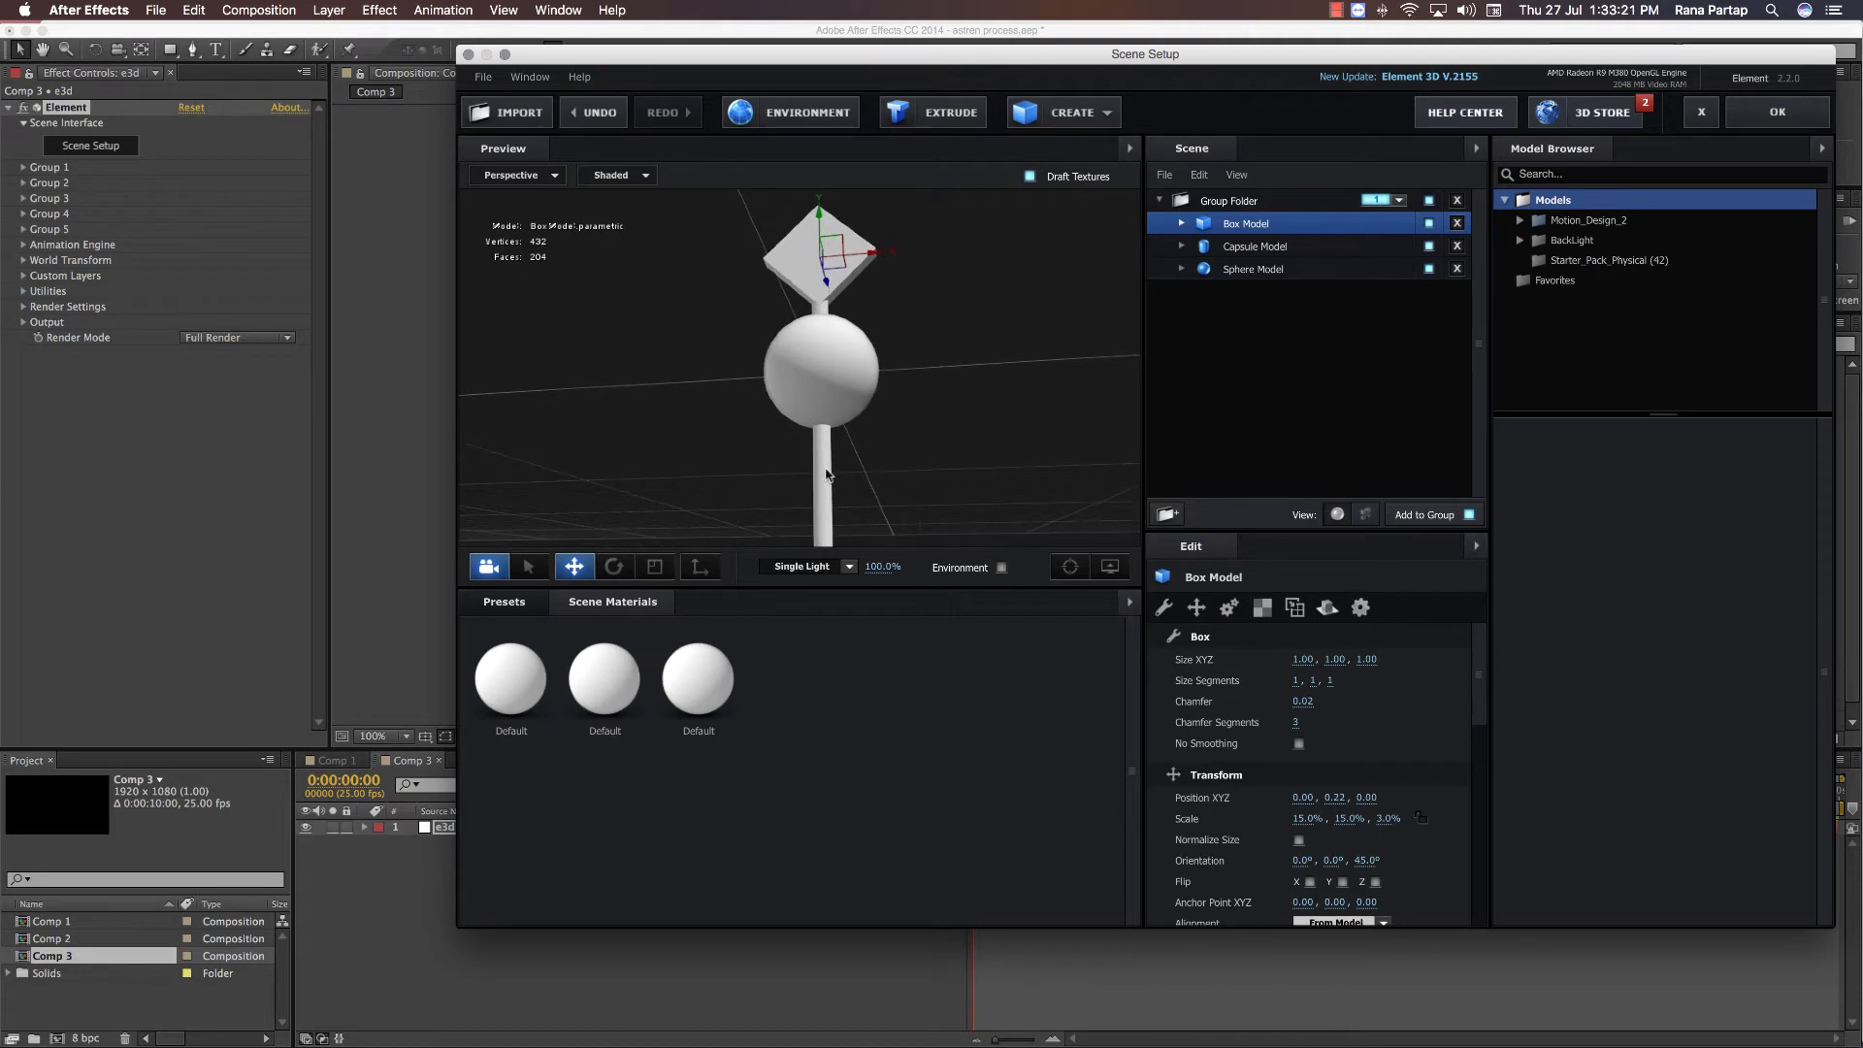
click(1270, 247)
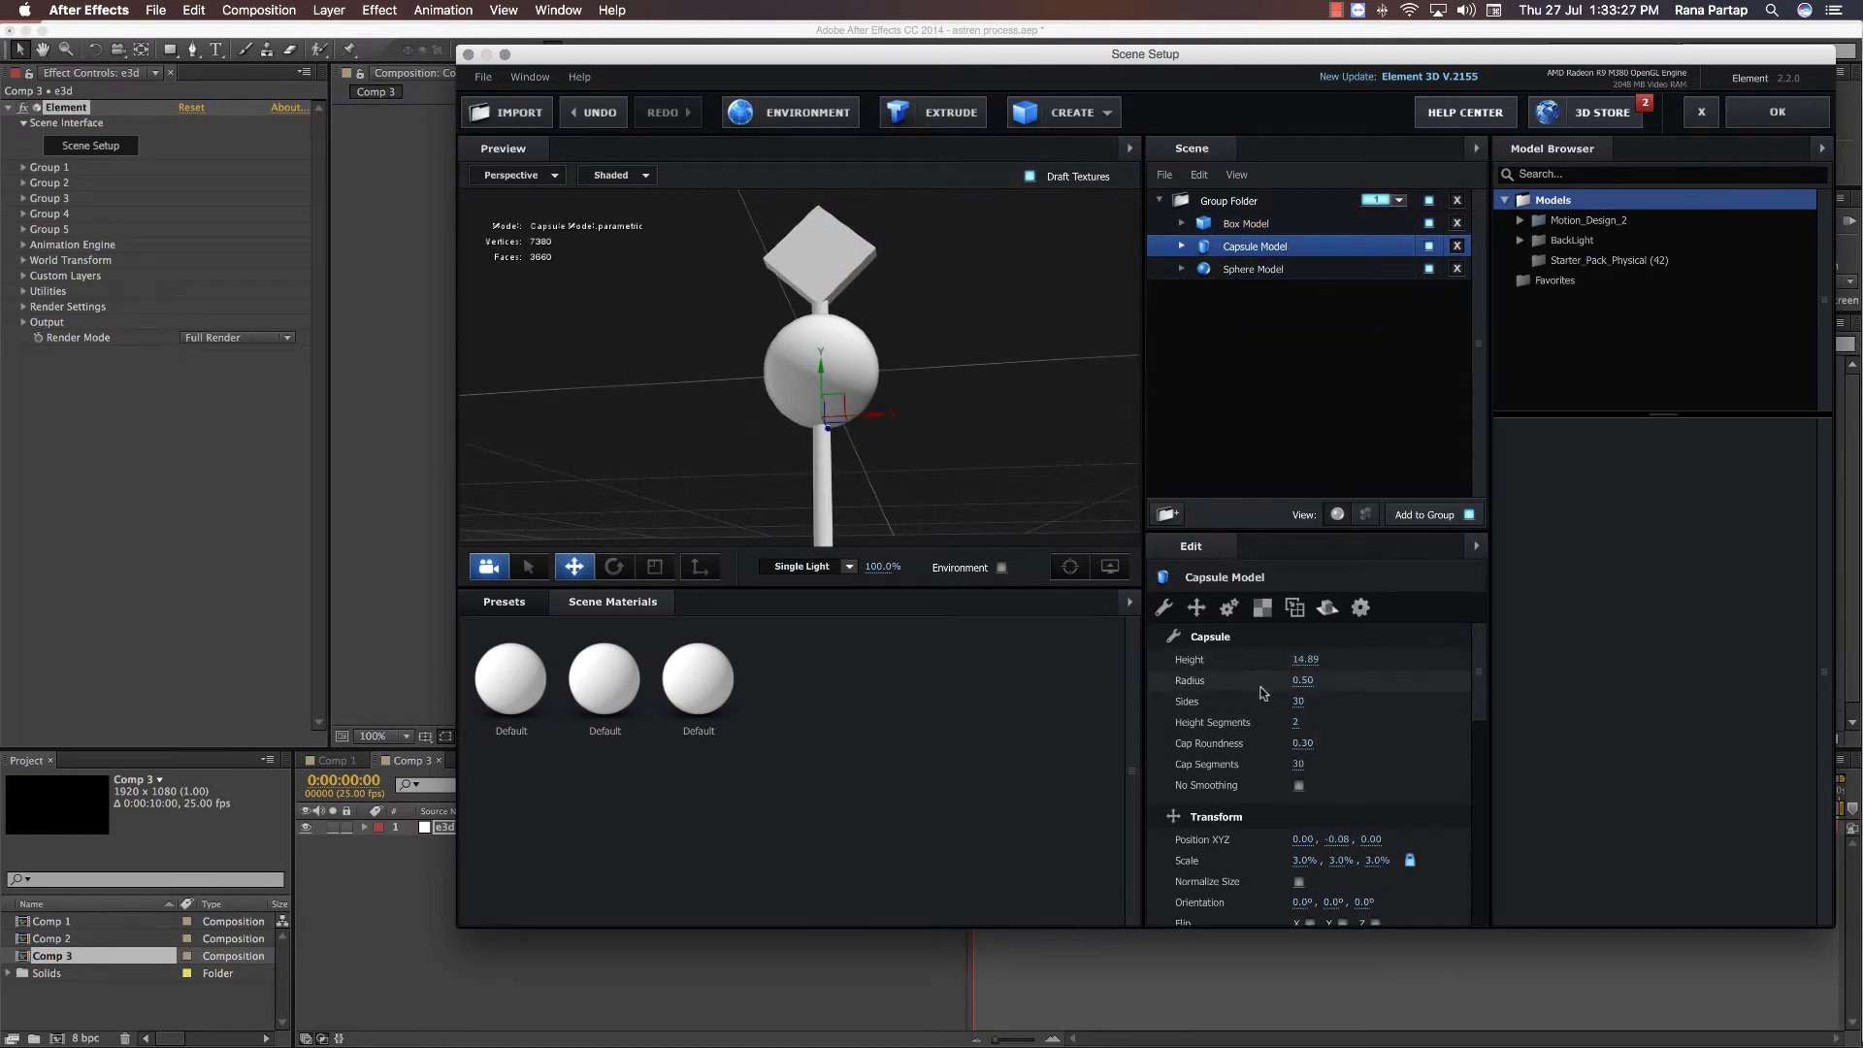
drag(1304, 660, 935, 706)
mouse_move(821, 371)
mouse_down()
mouse_move(821, 325)
mouse_move(821, 347)
mouse_up()
drag(1303, 659, 1113, 731)
drag(822, 350, 920, 425)
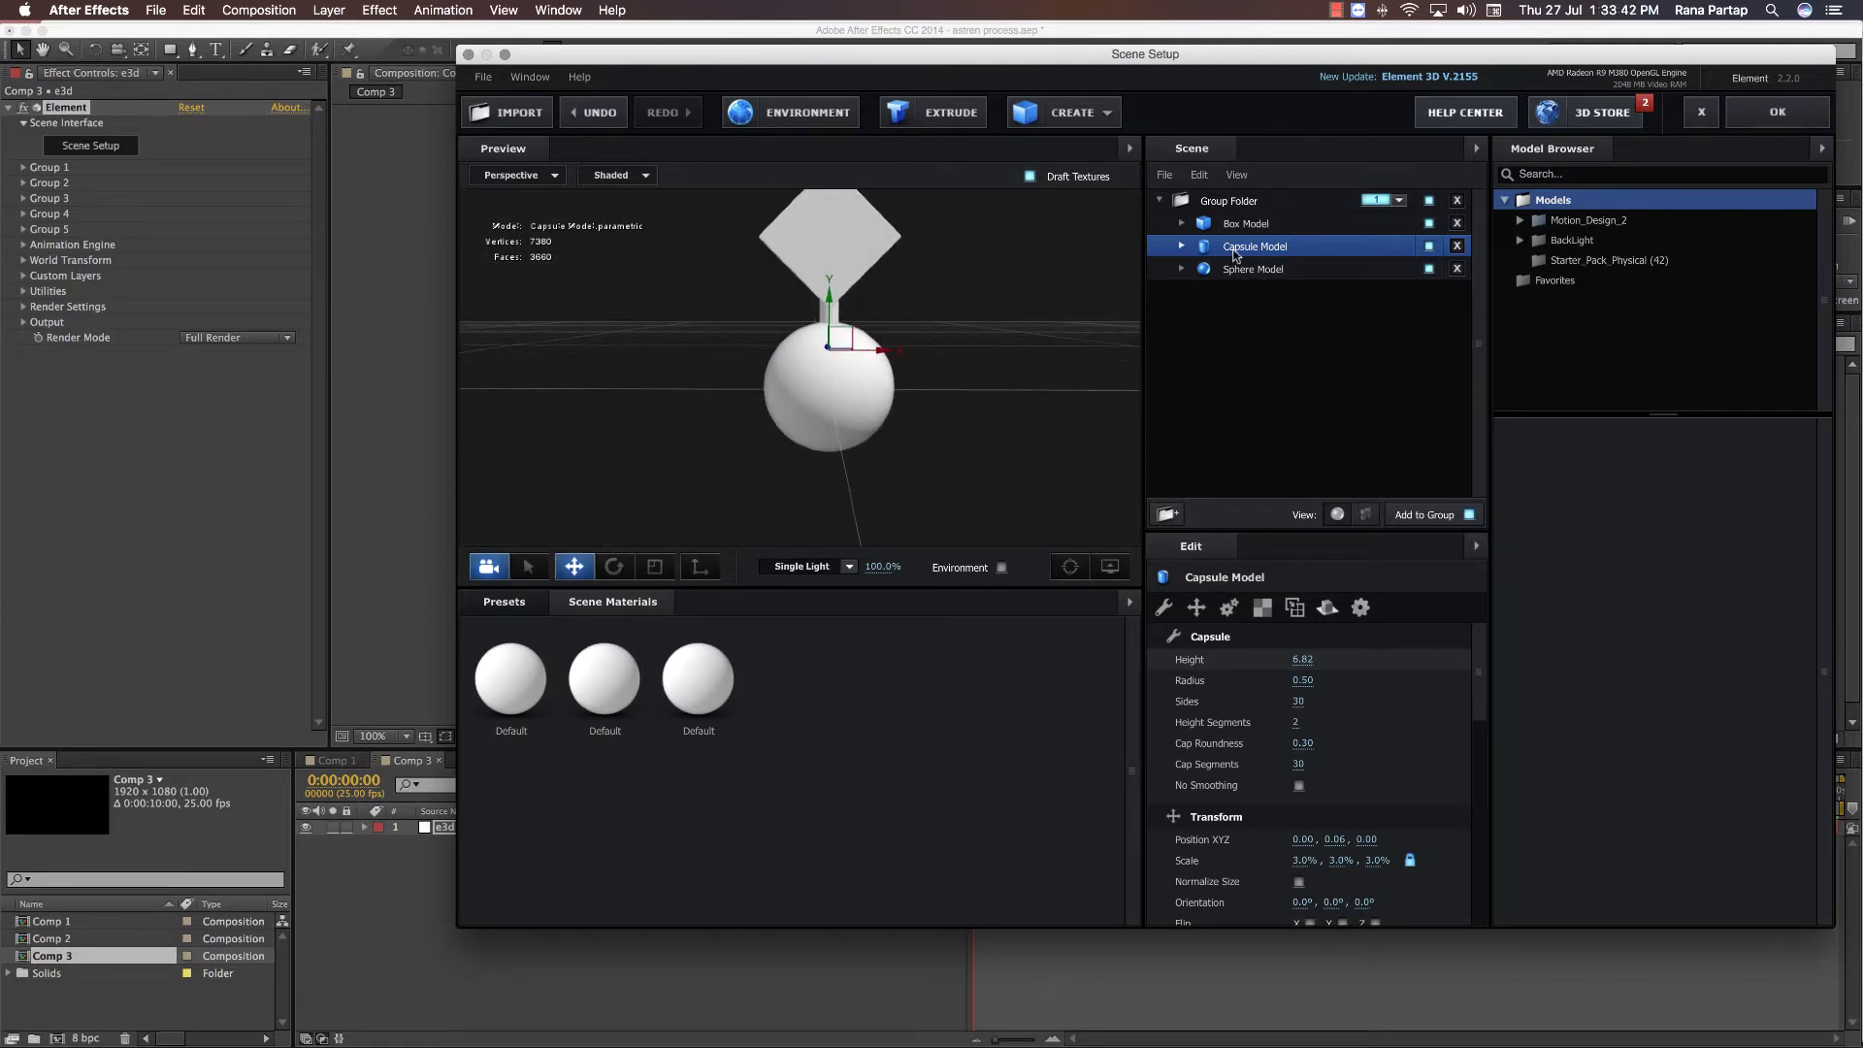
- Duplicate the rod below the sphere at about Y -0.17 and resize the copy to 1% scale and about 15.36 height
key(super+d)
drag(828, 299, 829, 428)
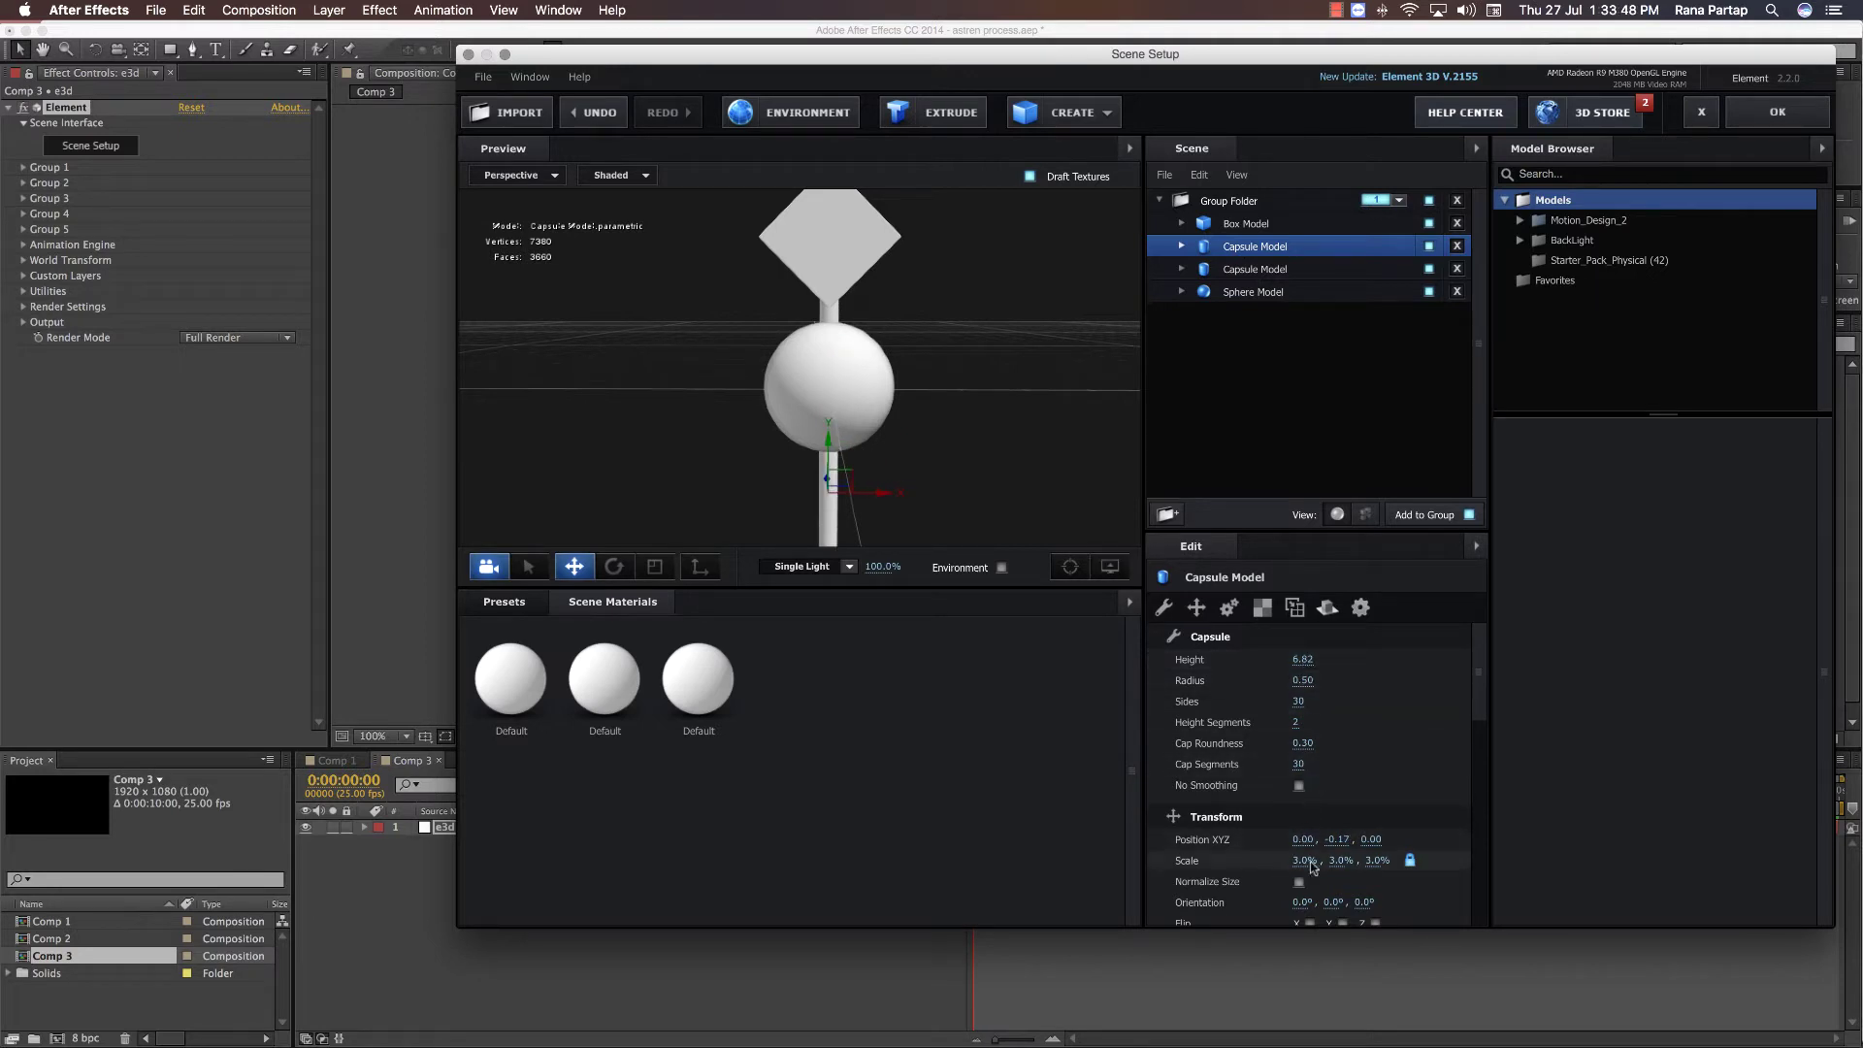
drag(1306, 860, 1291, 861)
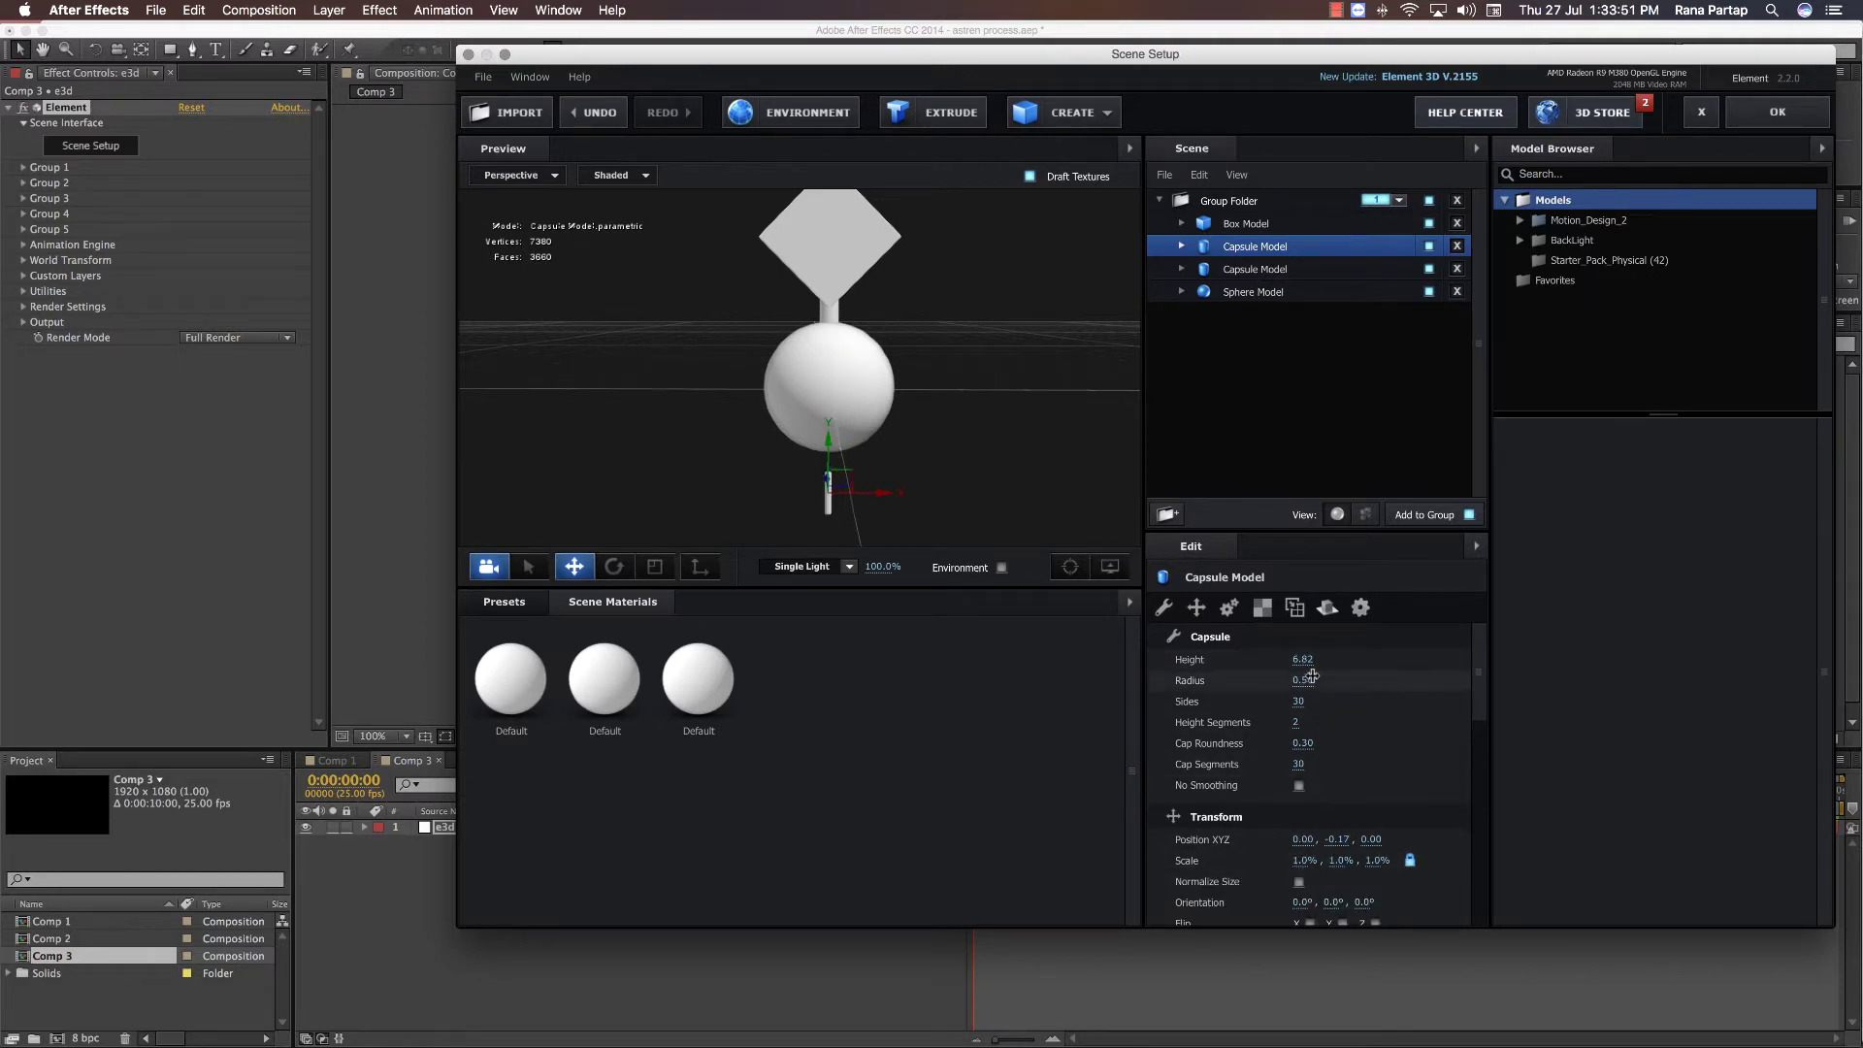
drag(1303, 659, 1729, 666)
drag(1856, 695, 1635, 653)
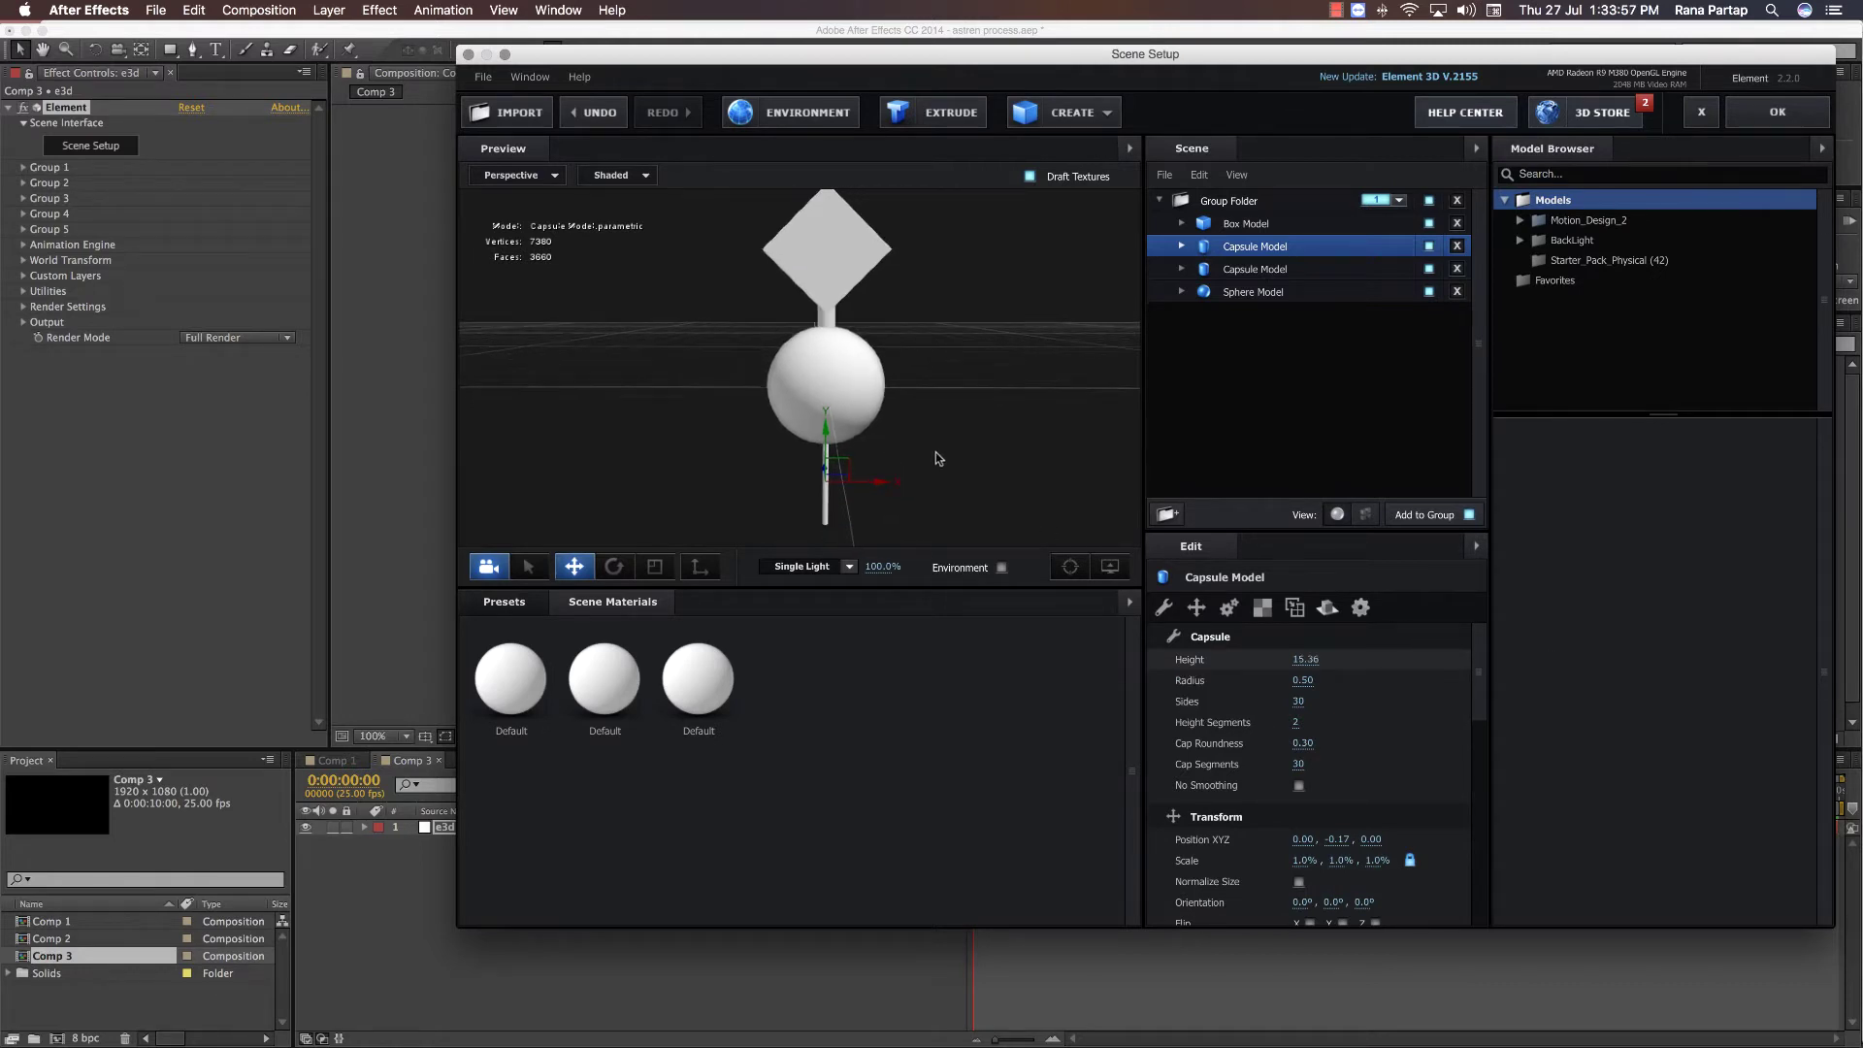
- Duplicate the diamond-shaped box and move the copy below the sphere to about Y -0.22
click(1200, 264)
click(1248, 226)
key(super+d)
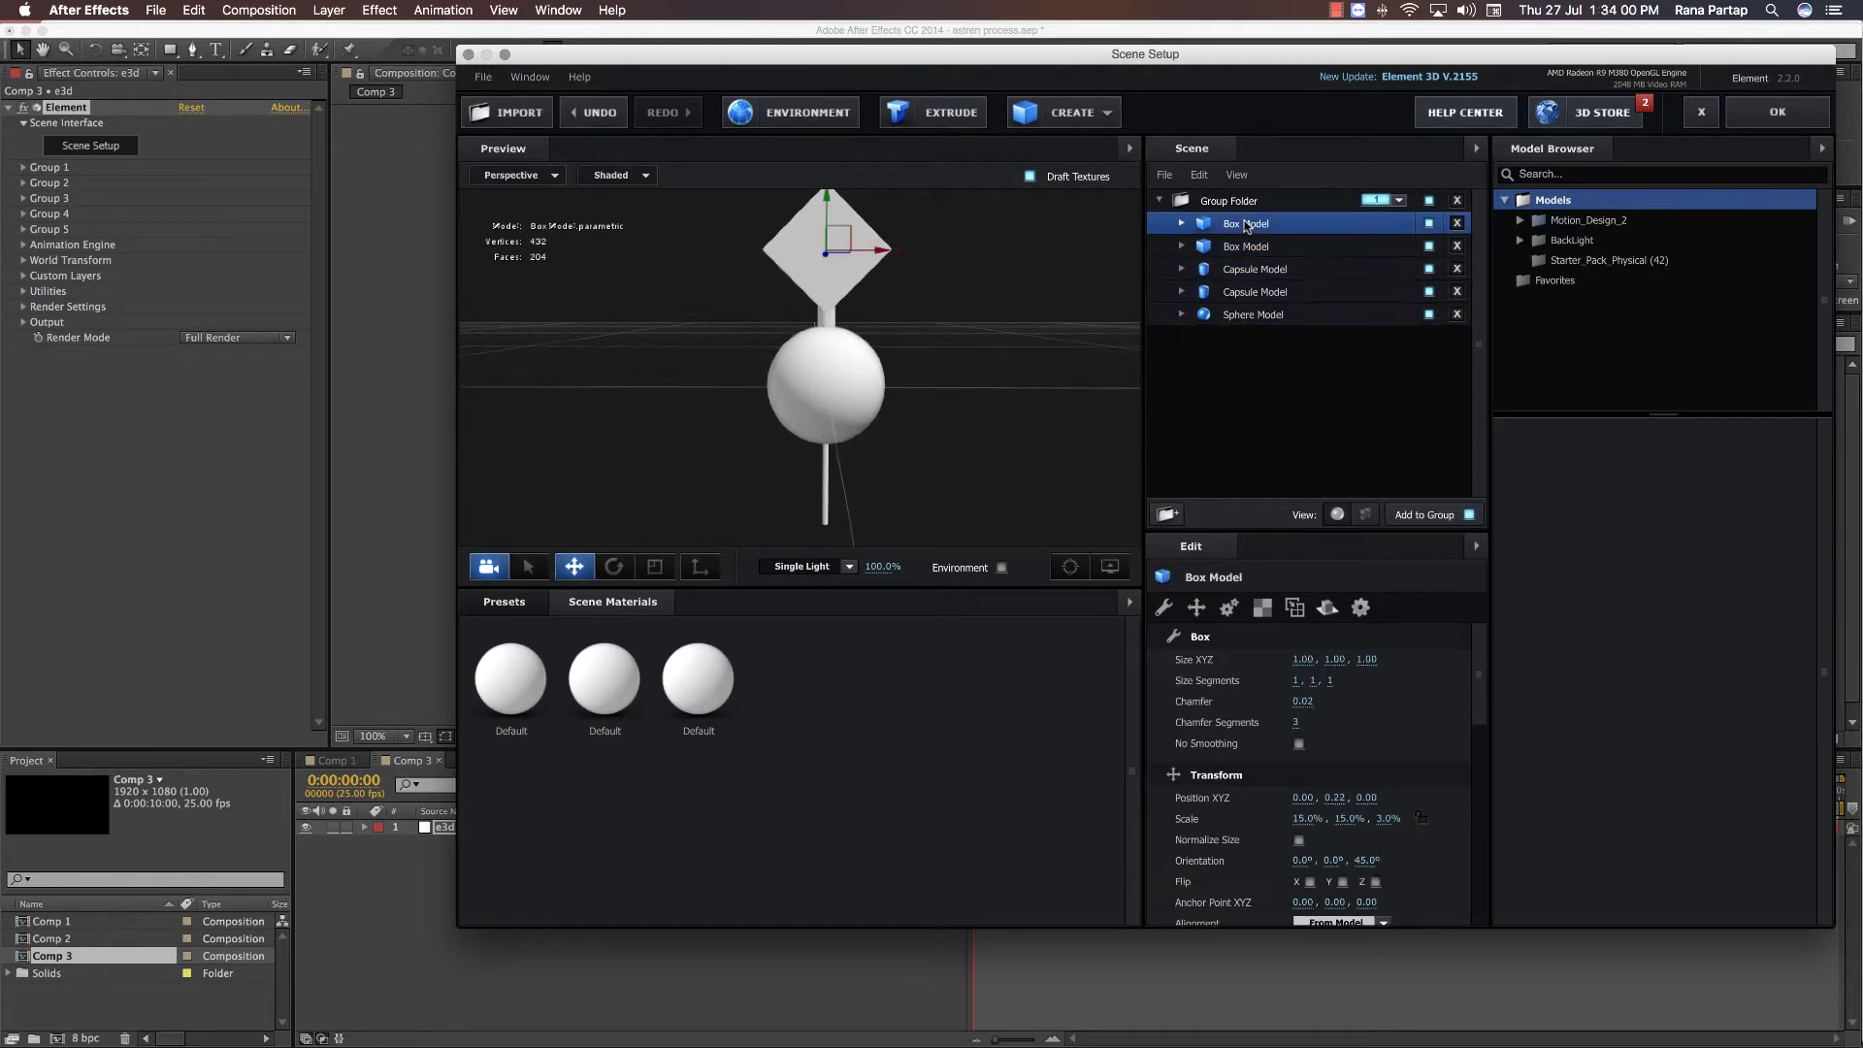
drag(826, 214, 876, 359)
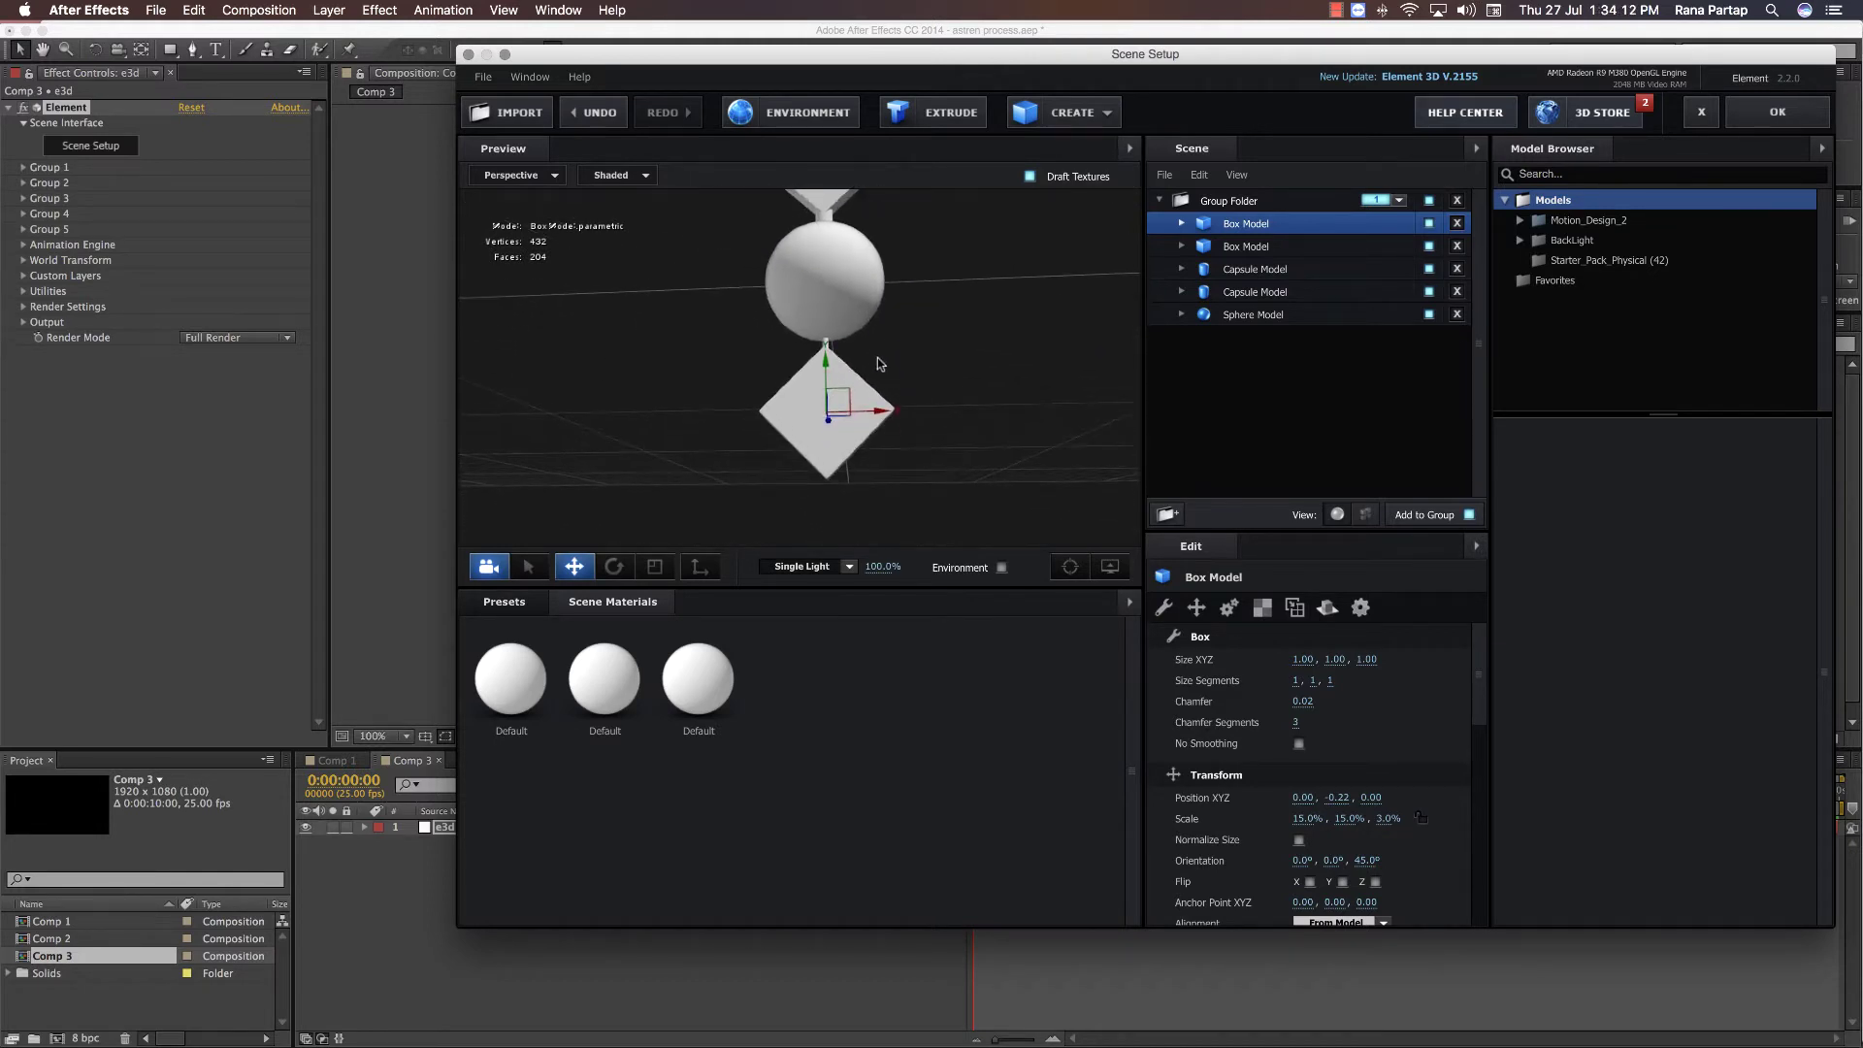
- Duplicate the thin rod twice and place the copies under the lower diamond at about X -0.05 and X 0.06, Y -0.34
click(1236, 247)
click(1236, 272)
key(super+d)
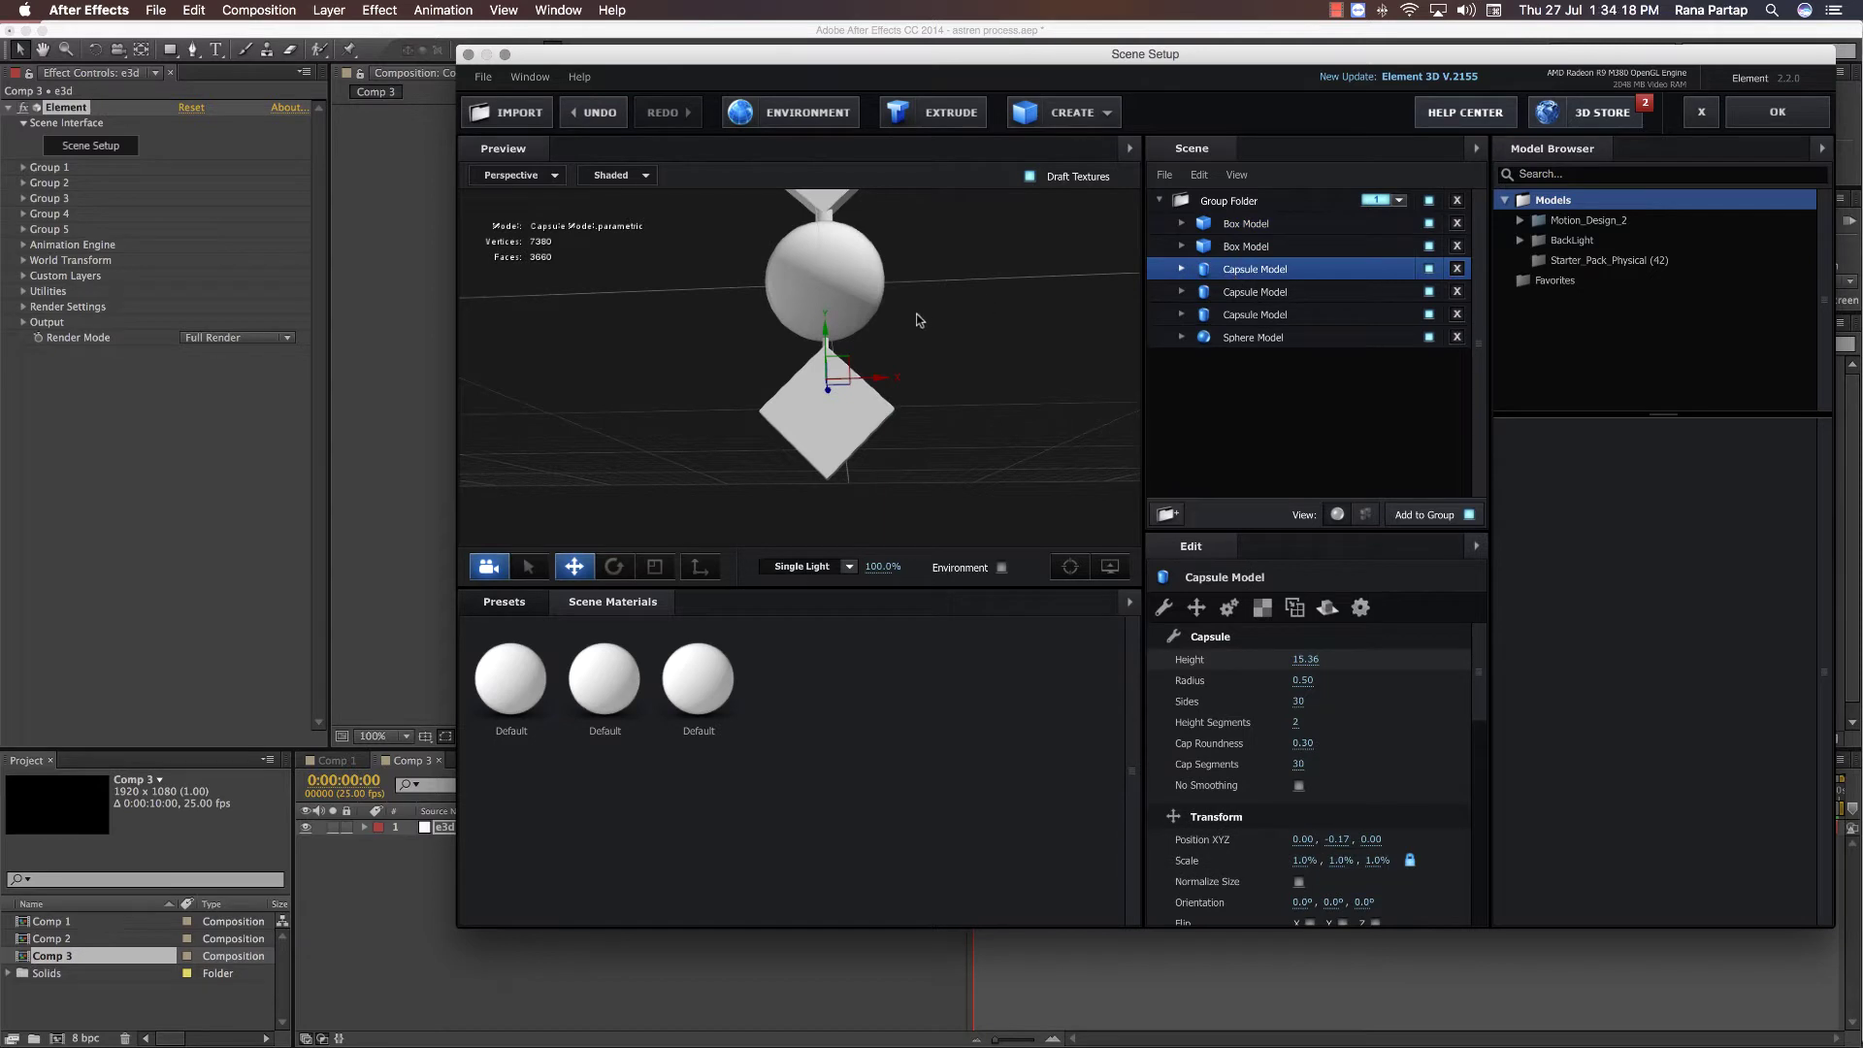
drag(881, 378, 1029, 389)
key(super+d)
drag(854, 463, 922, 464)
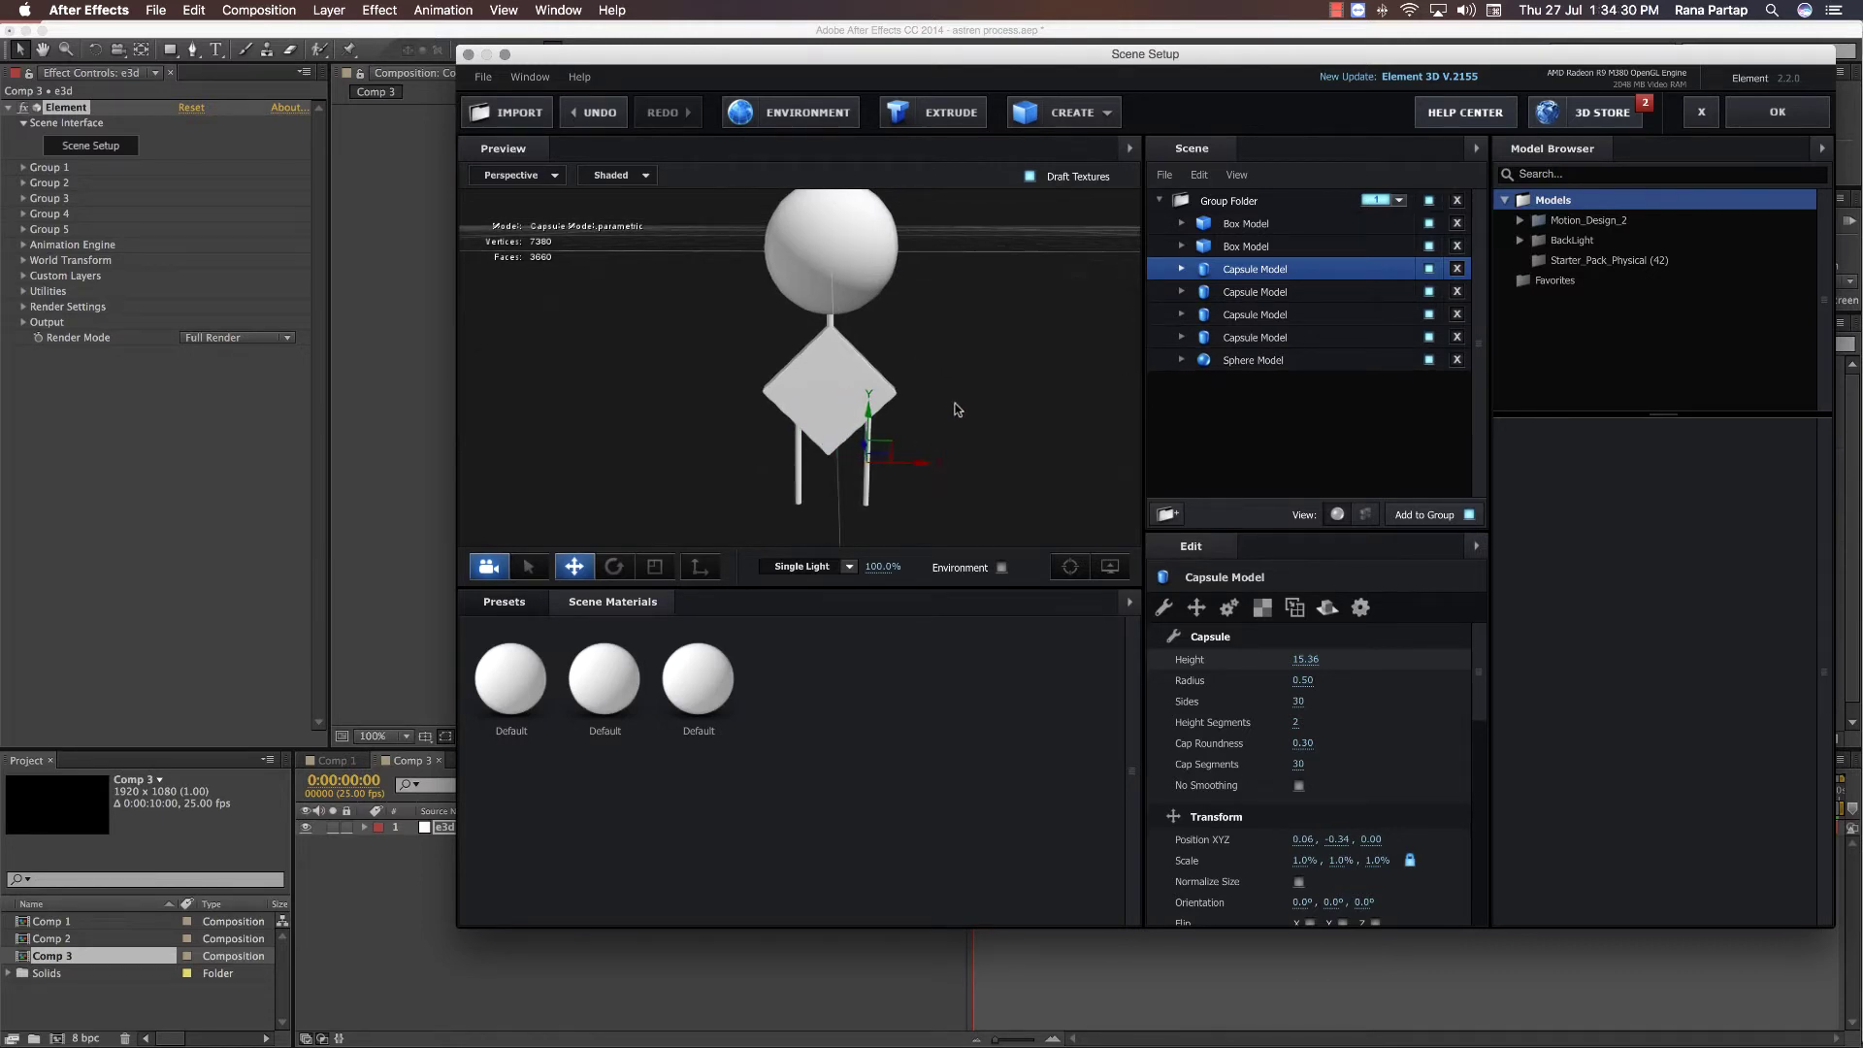
- Duplicate the lower diamond and move the copy to the left rod's lower end at about X -0.05, Y -0.43
click(1252, 337)
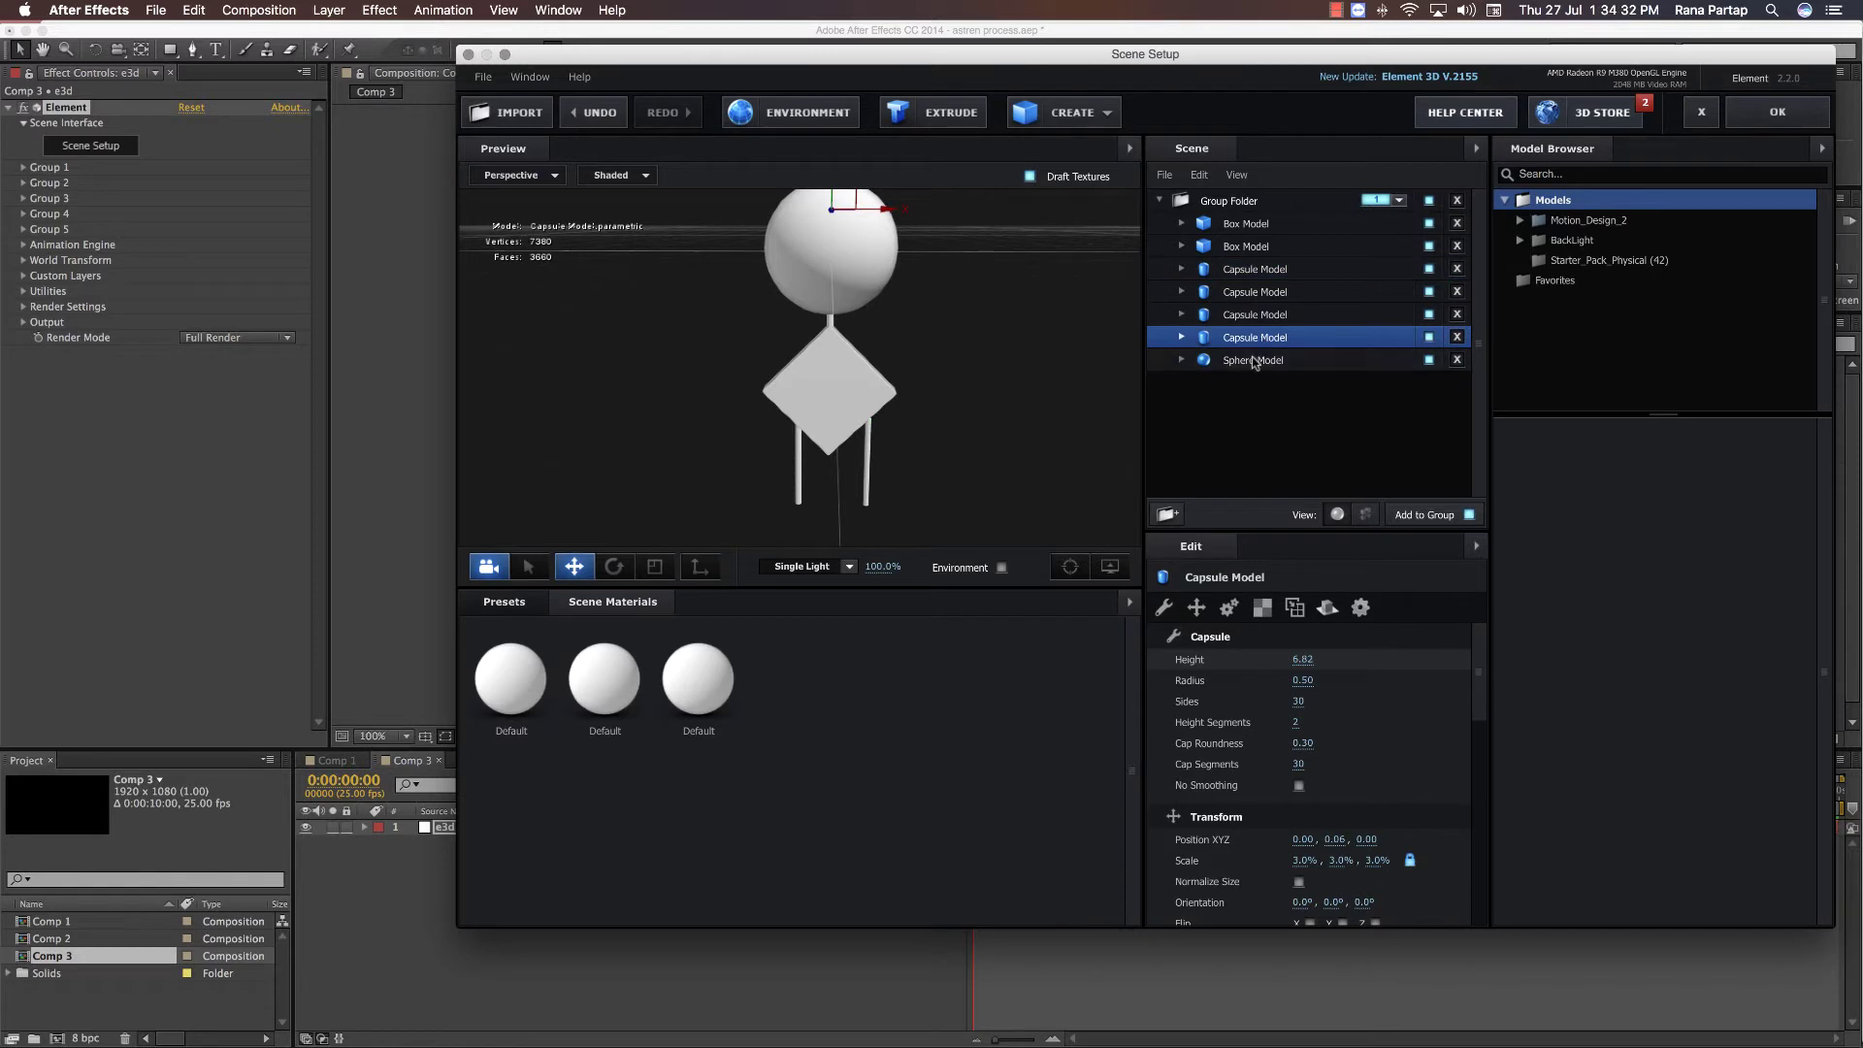
click(1252, 358)
click(1251, 316)
click(1252, 292)
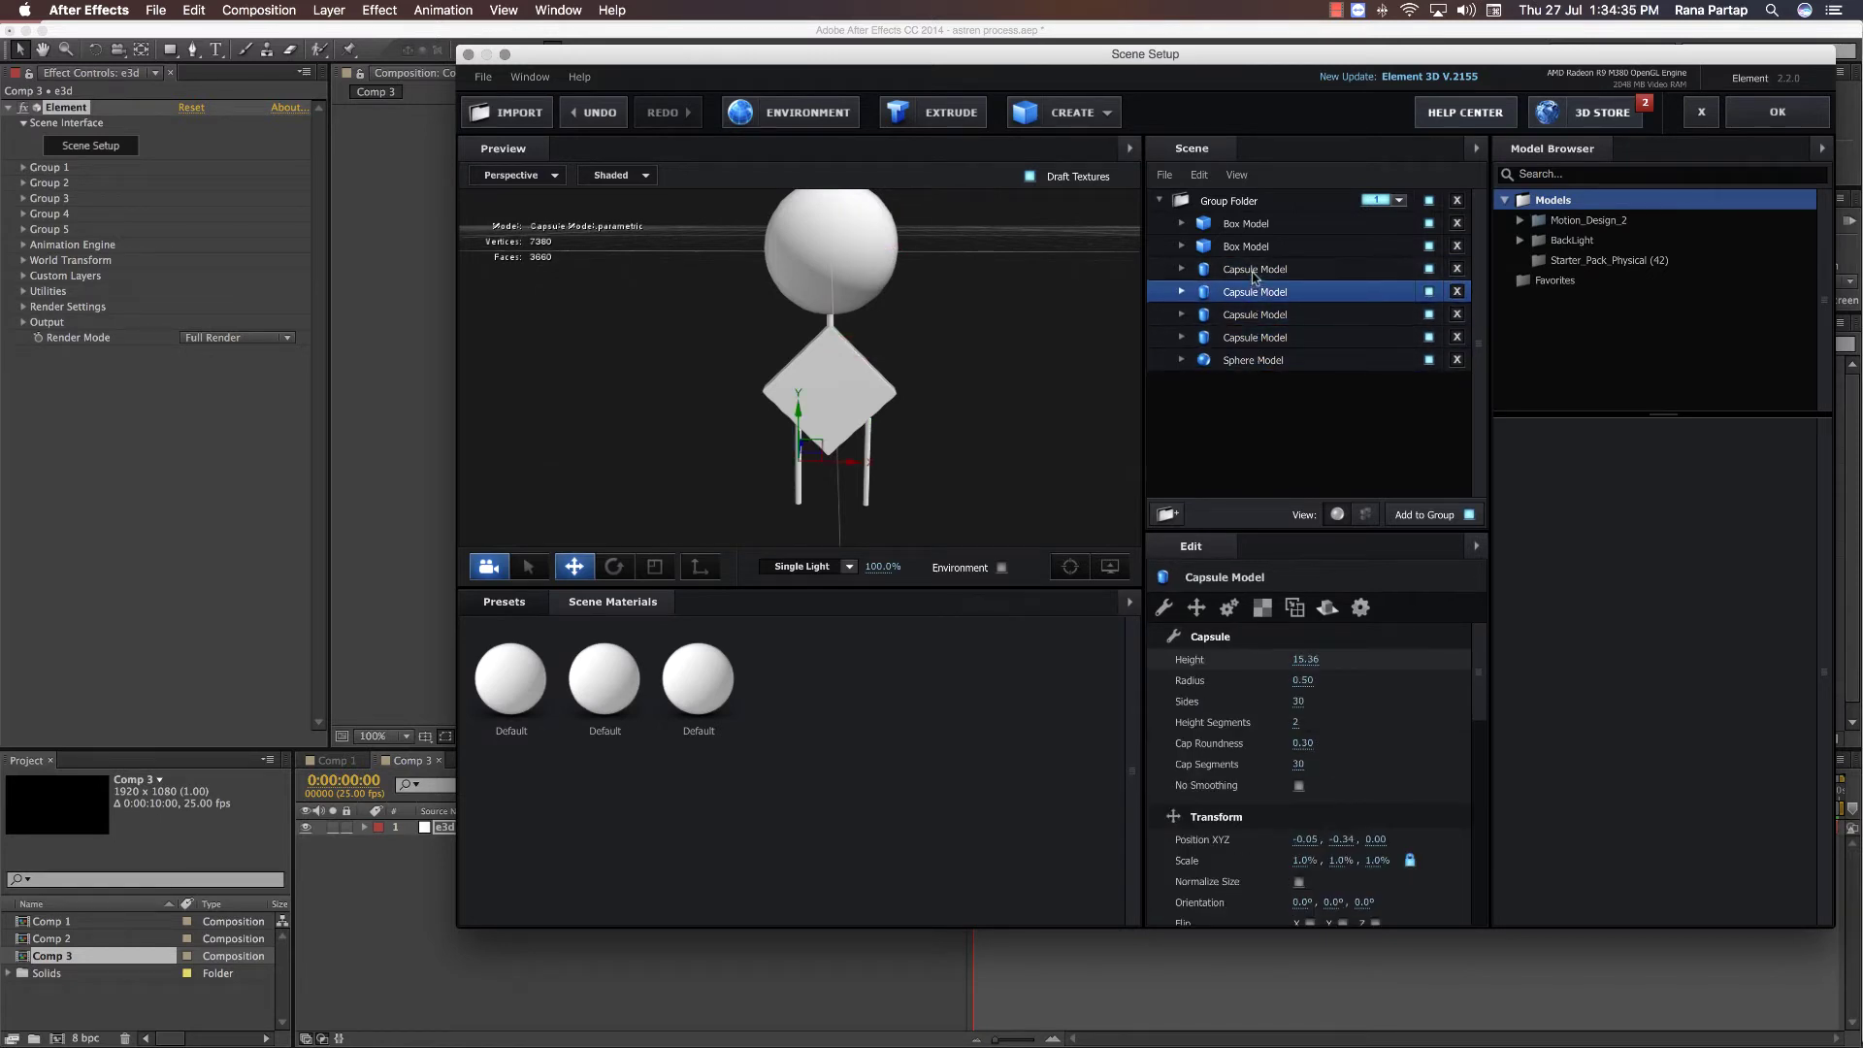
click(1252, 270)
click(1248, 248)
click(1243, 232)
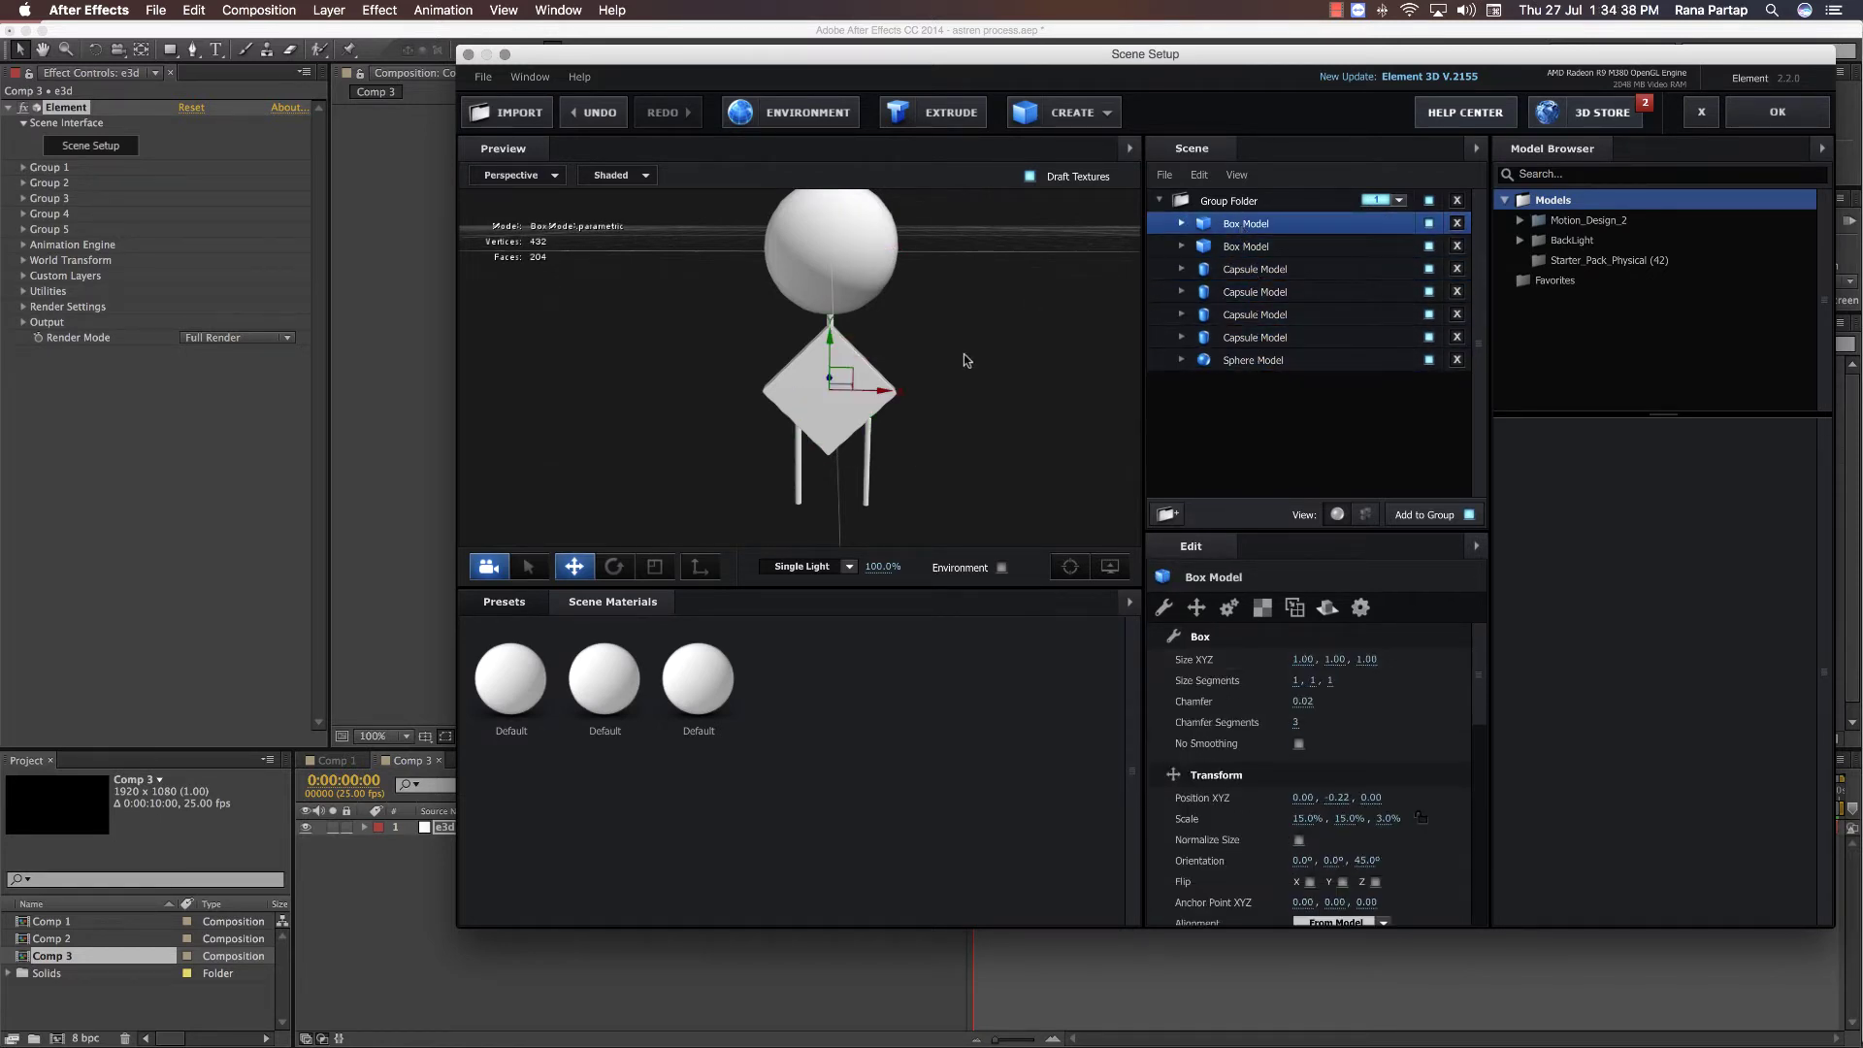
key(super+d)
drag(836, 349, 864, 453)
- Scale the new diamond down proportionally to 8% in X and Y
scroll(869, 504, up, 2)
scroll(853, 450, up, 3)
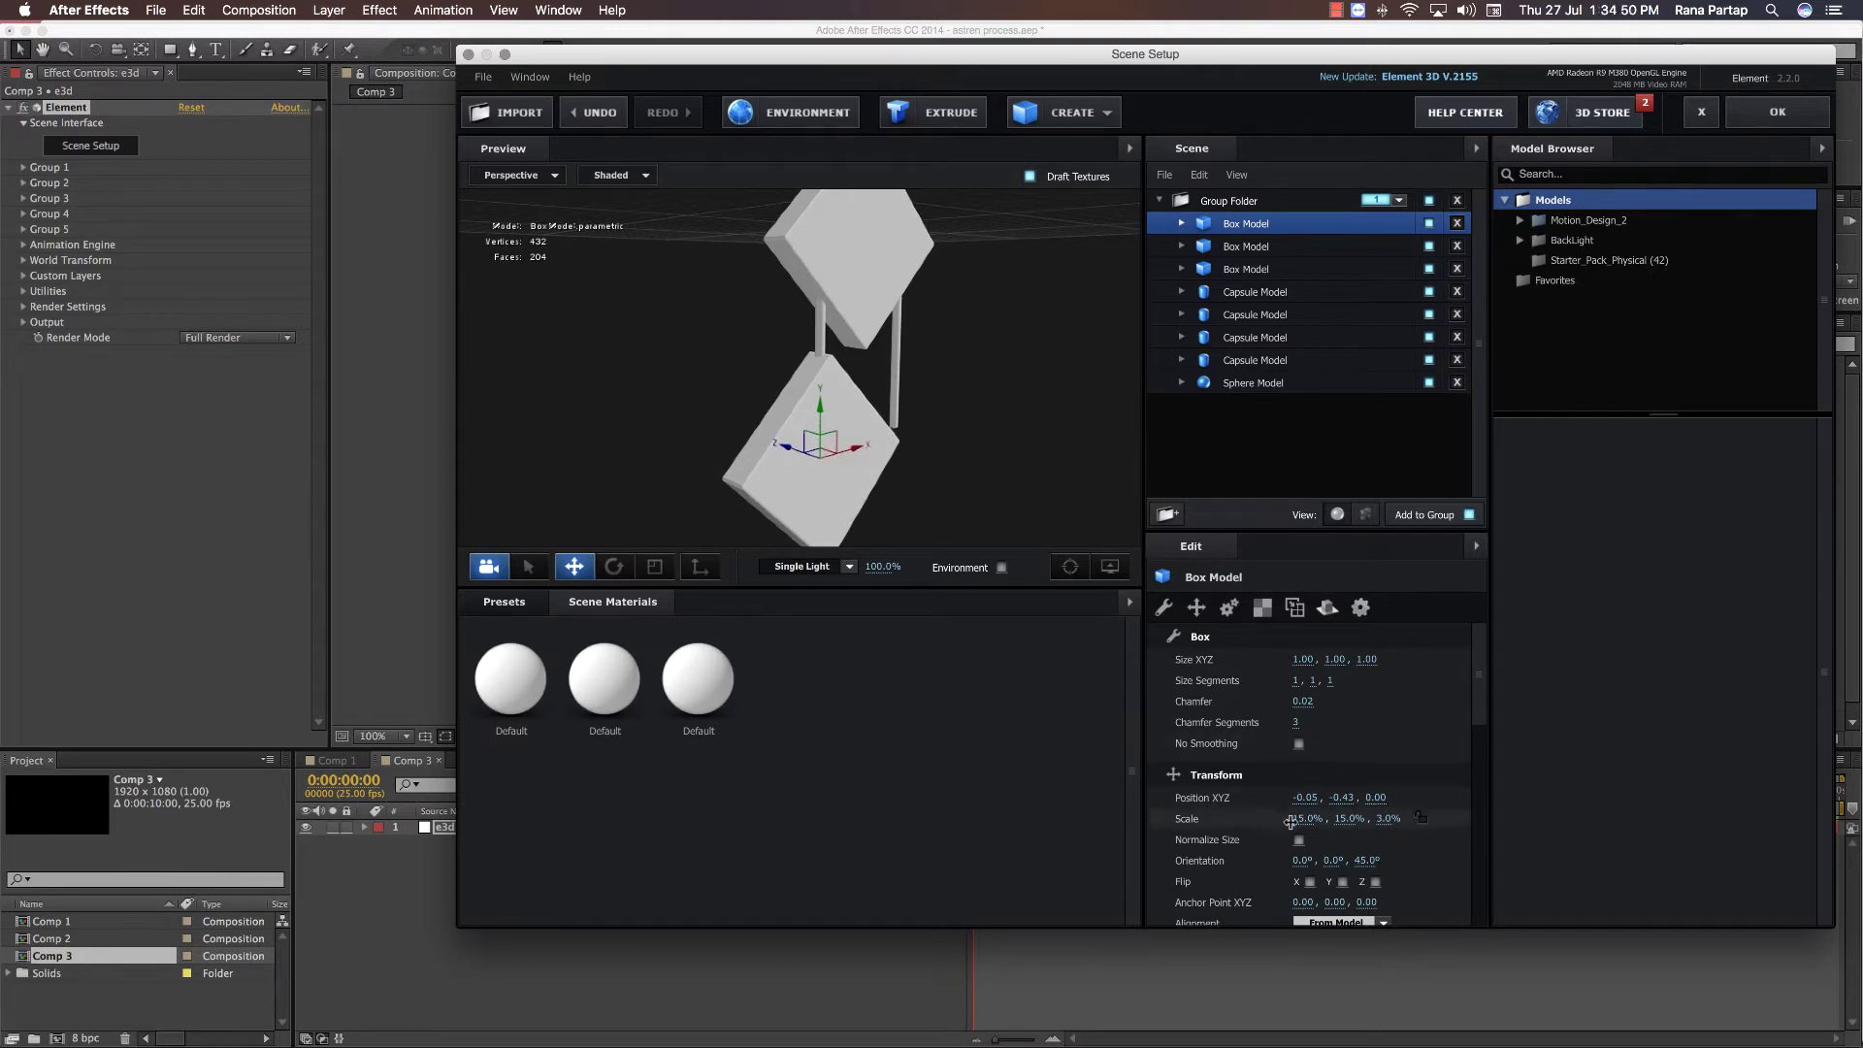
drag(1300, 819, 1294, 829)
key(super+z)
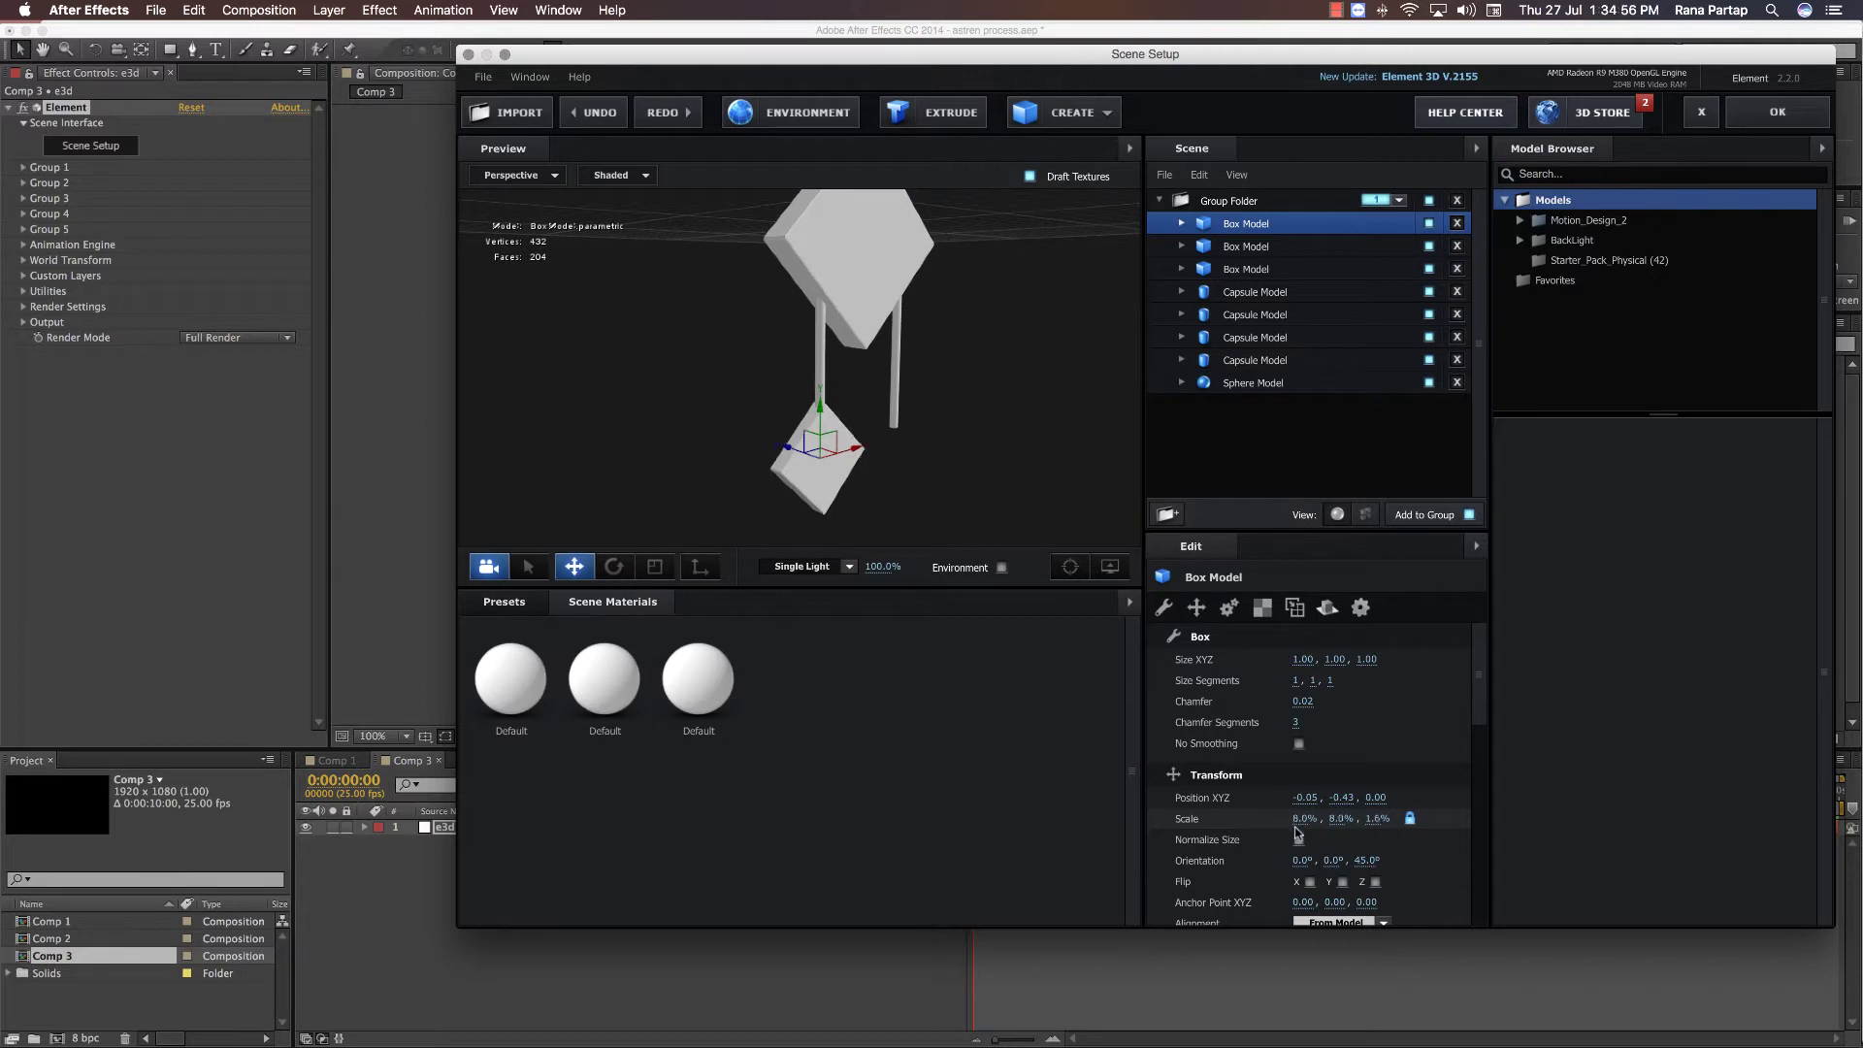
- Duplicate the small diamond onto the right rod's end at about X 0.06 and scale the copy proportionally to 6.5%
drag(985, 485, 961, 456)
key(super+d)
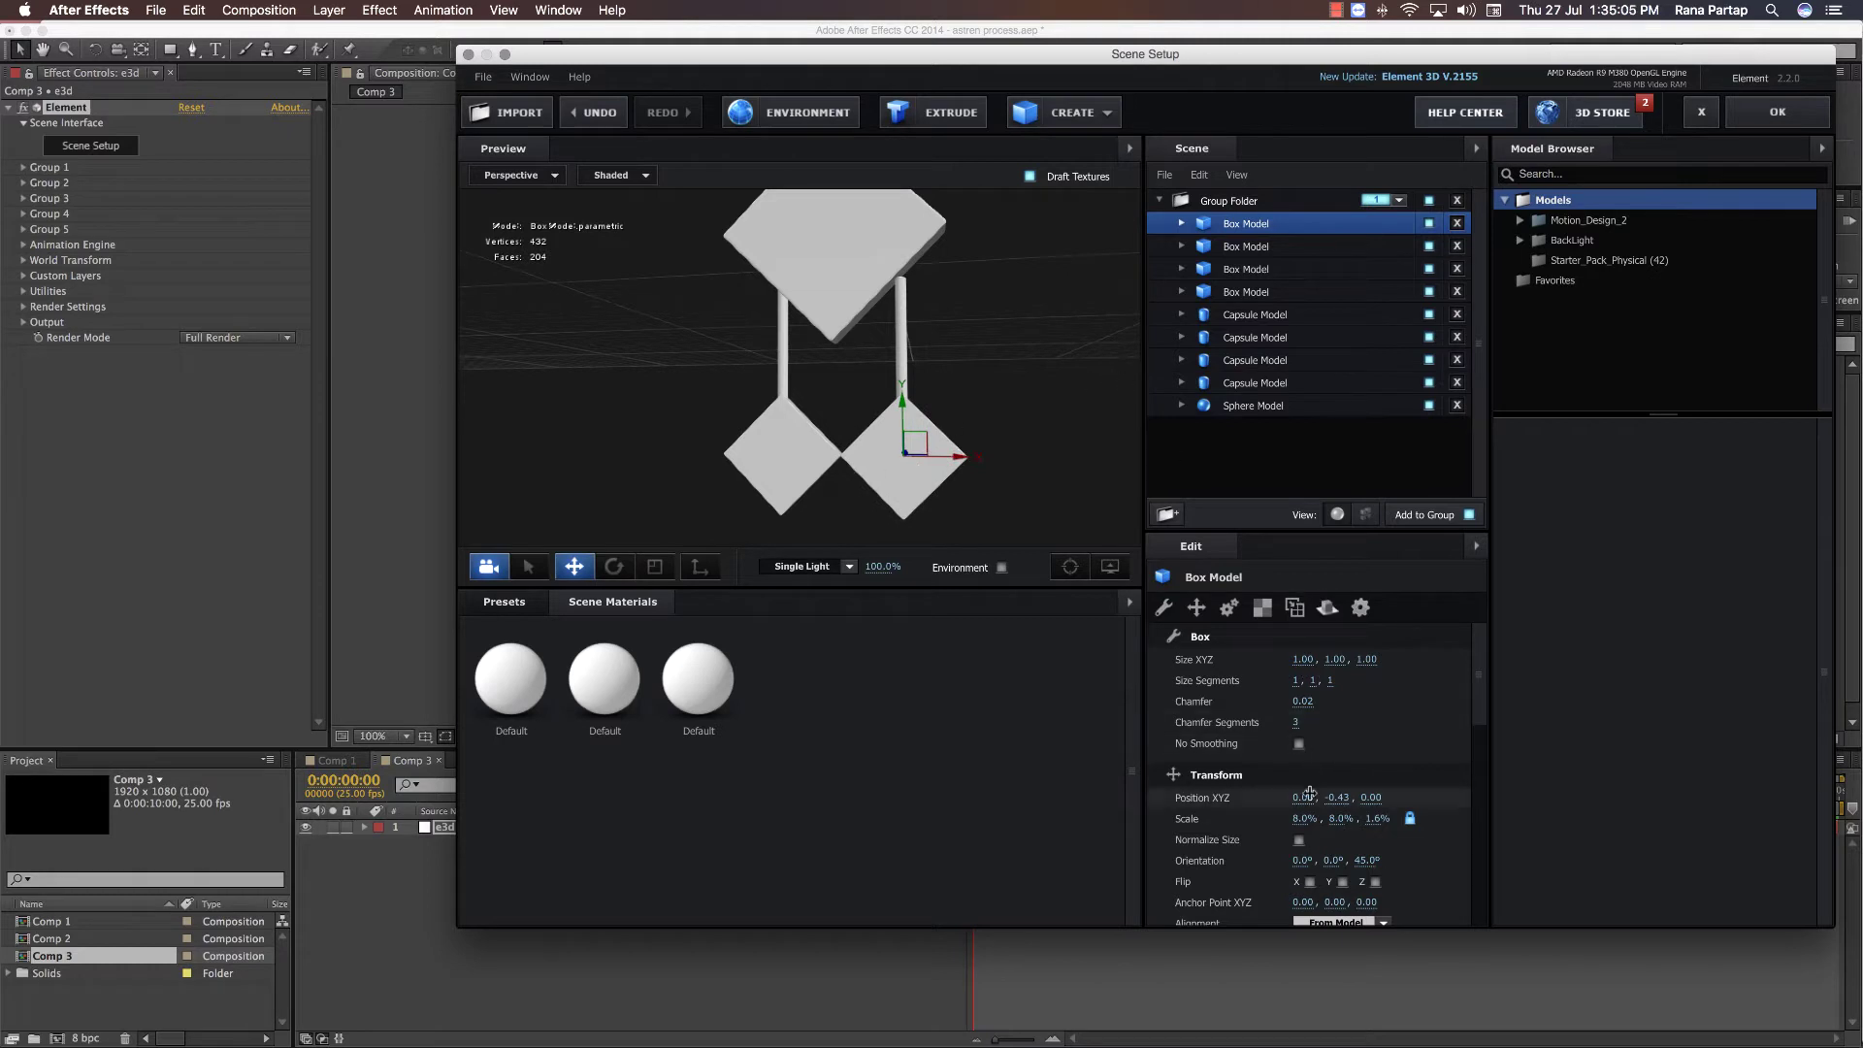
drag(1305, 818, 1279, 818)
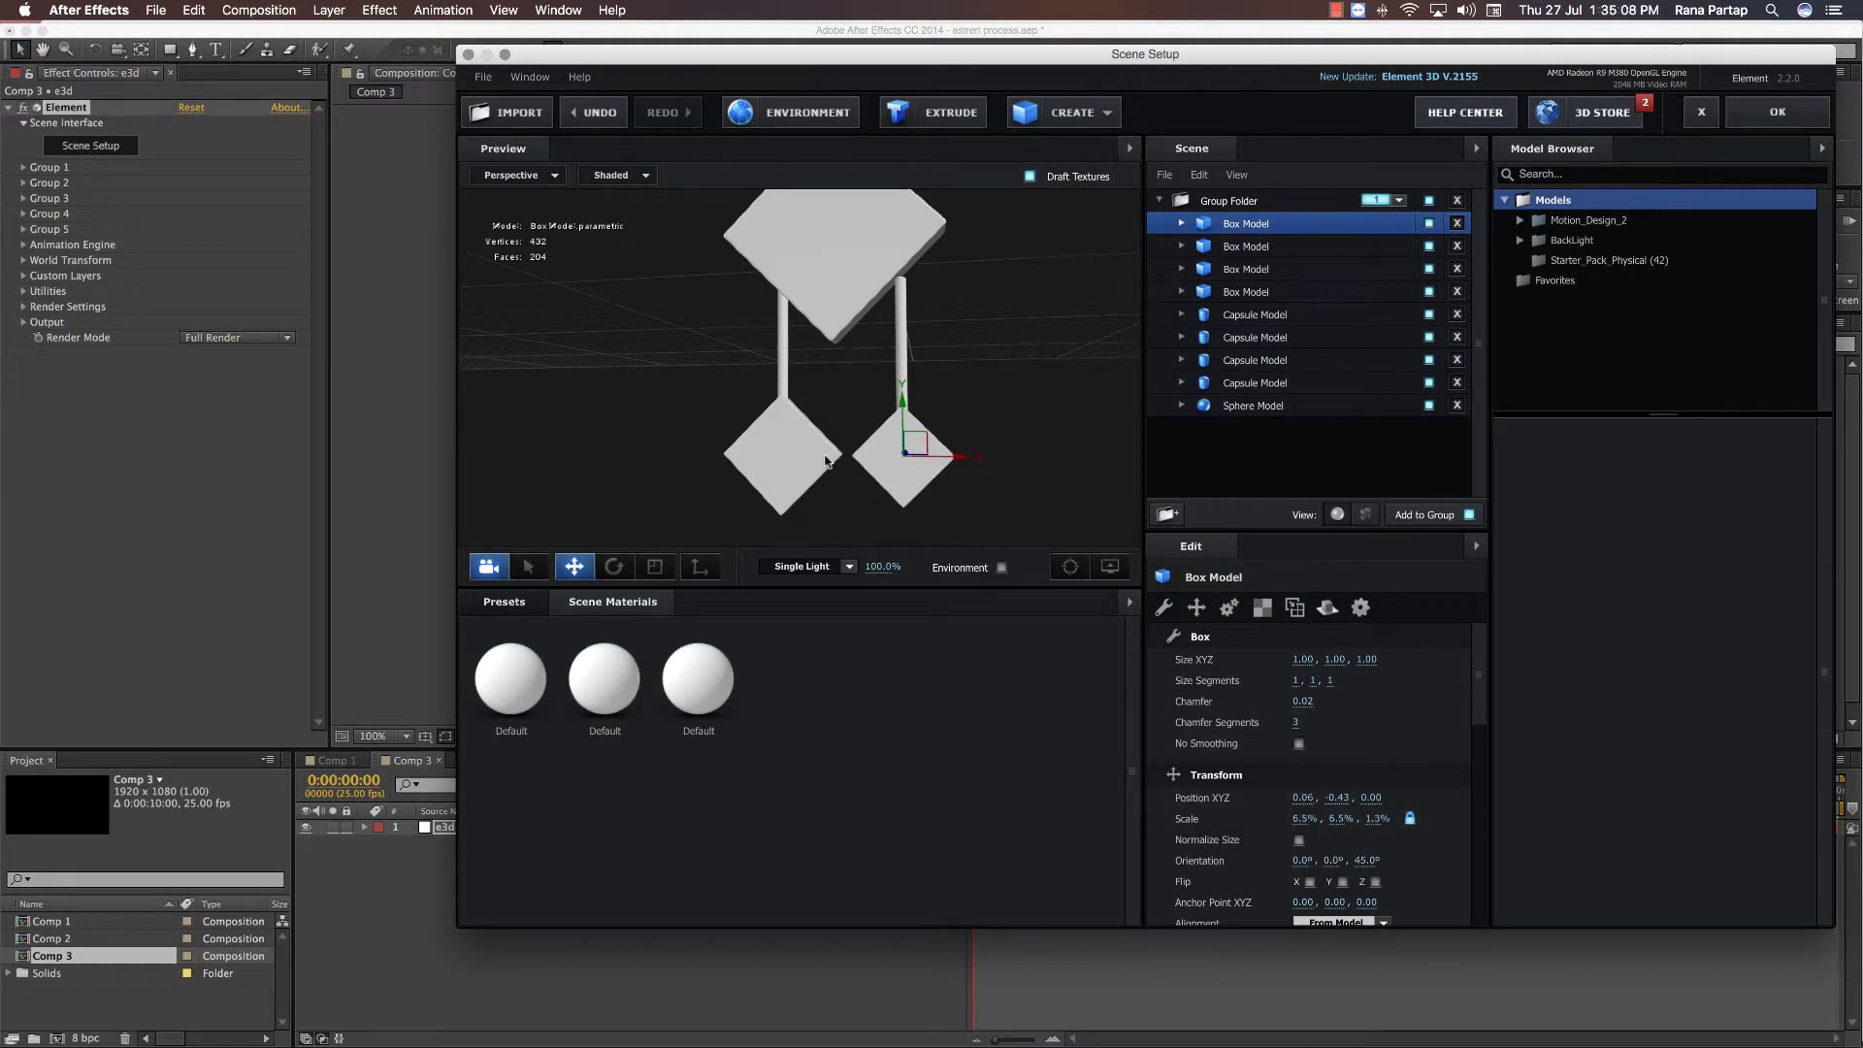
- Delete the larger left diamond and replace it with a duplicate of the 6.5% diamond on the left rod's end
click(1244, 249)
click(1456, 247)
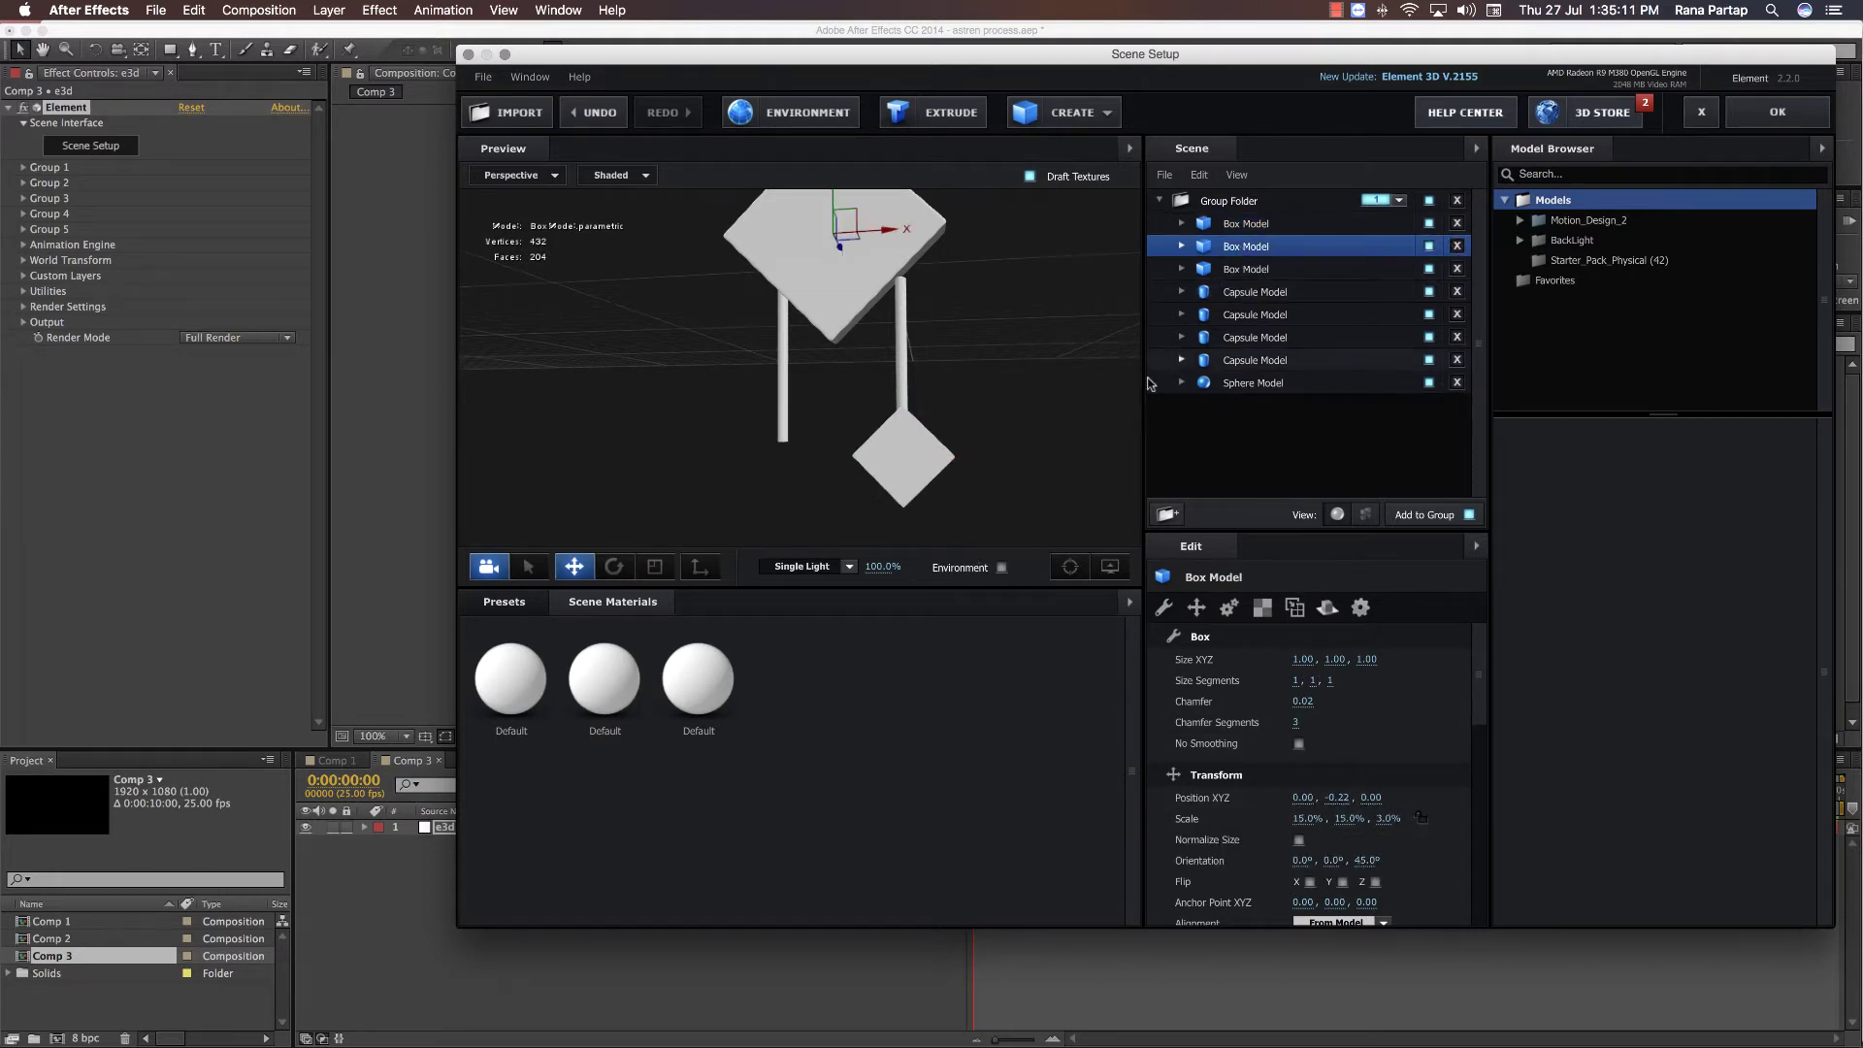
click(1246, 223)
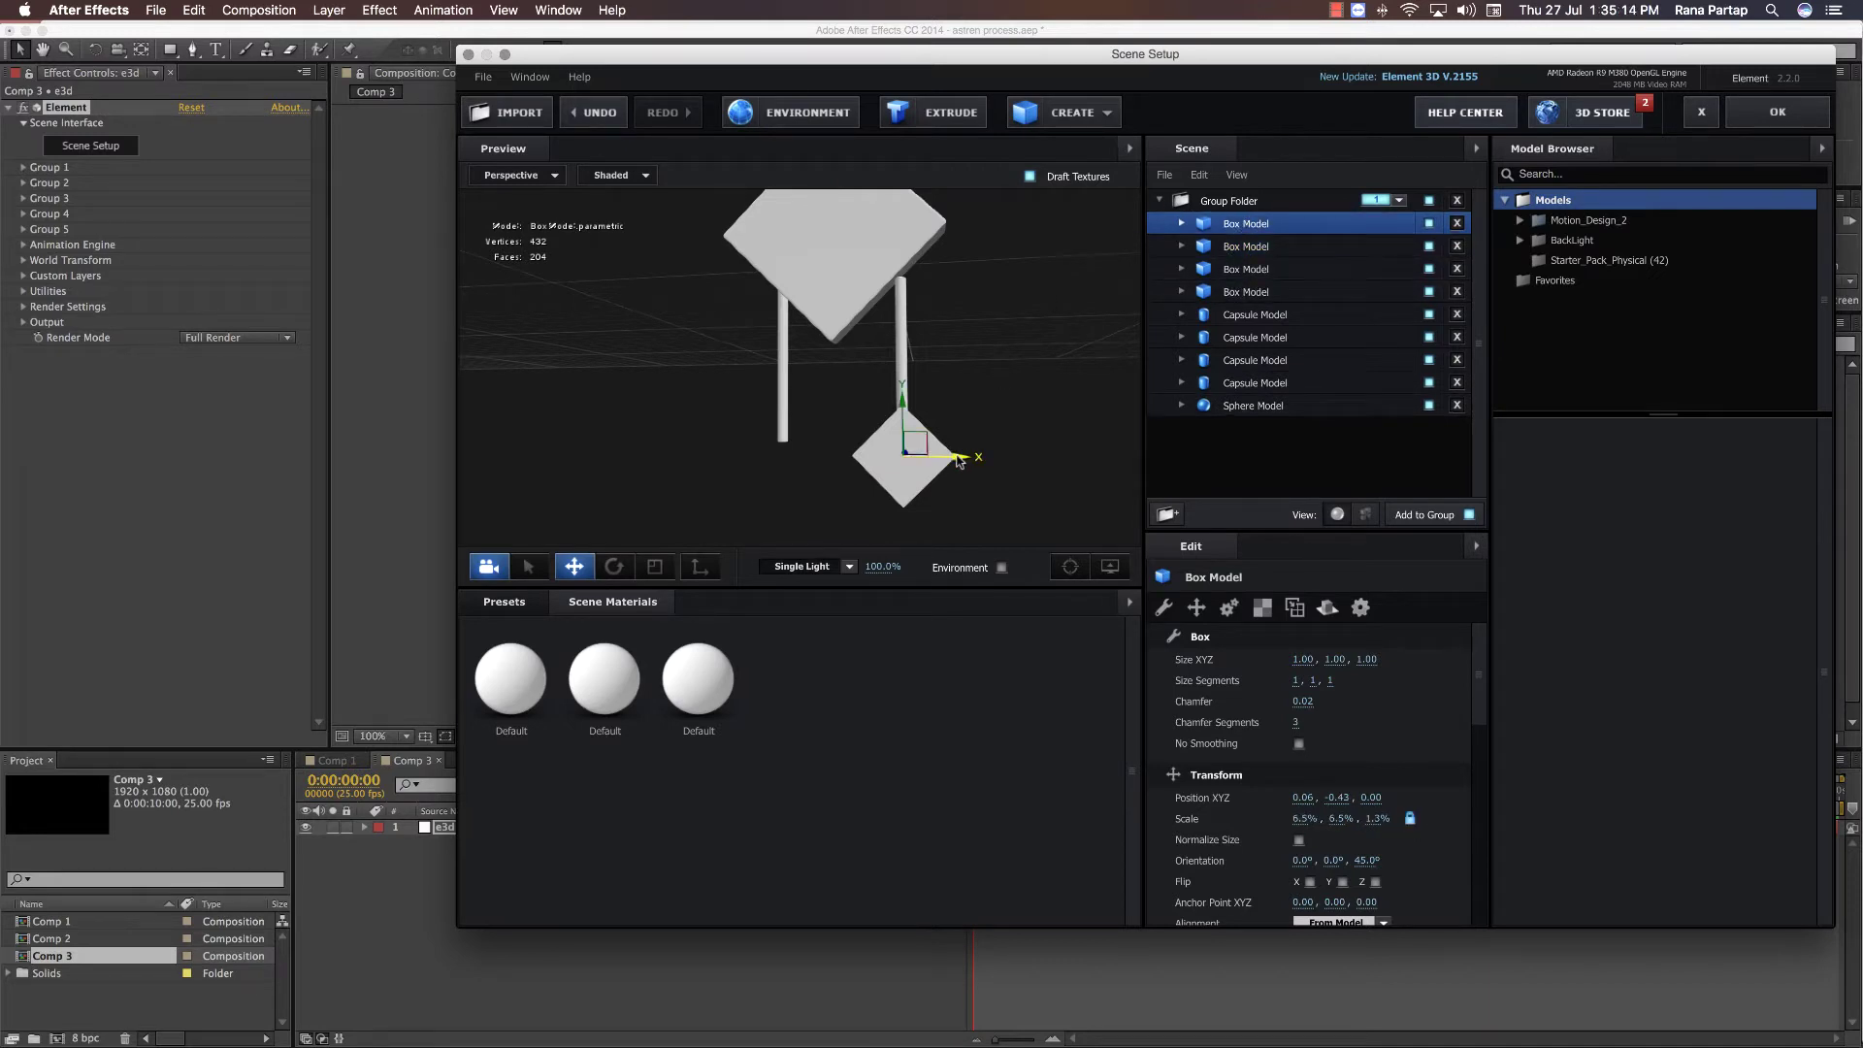
drag(958, 462, 912, 428)
- Duplicate the right thin rod, centre the copy at X 0.00, lengthen it to about 26.55 and lower it to about Y -0.43
click(1254, 314)
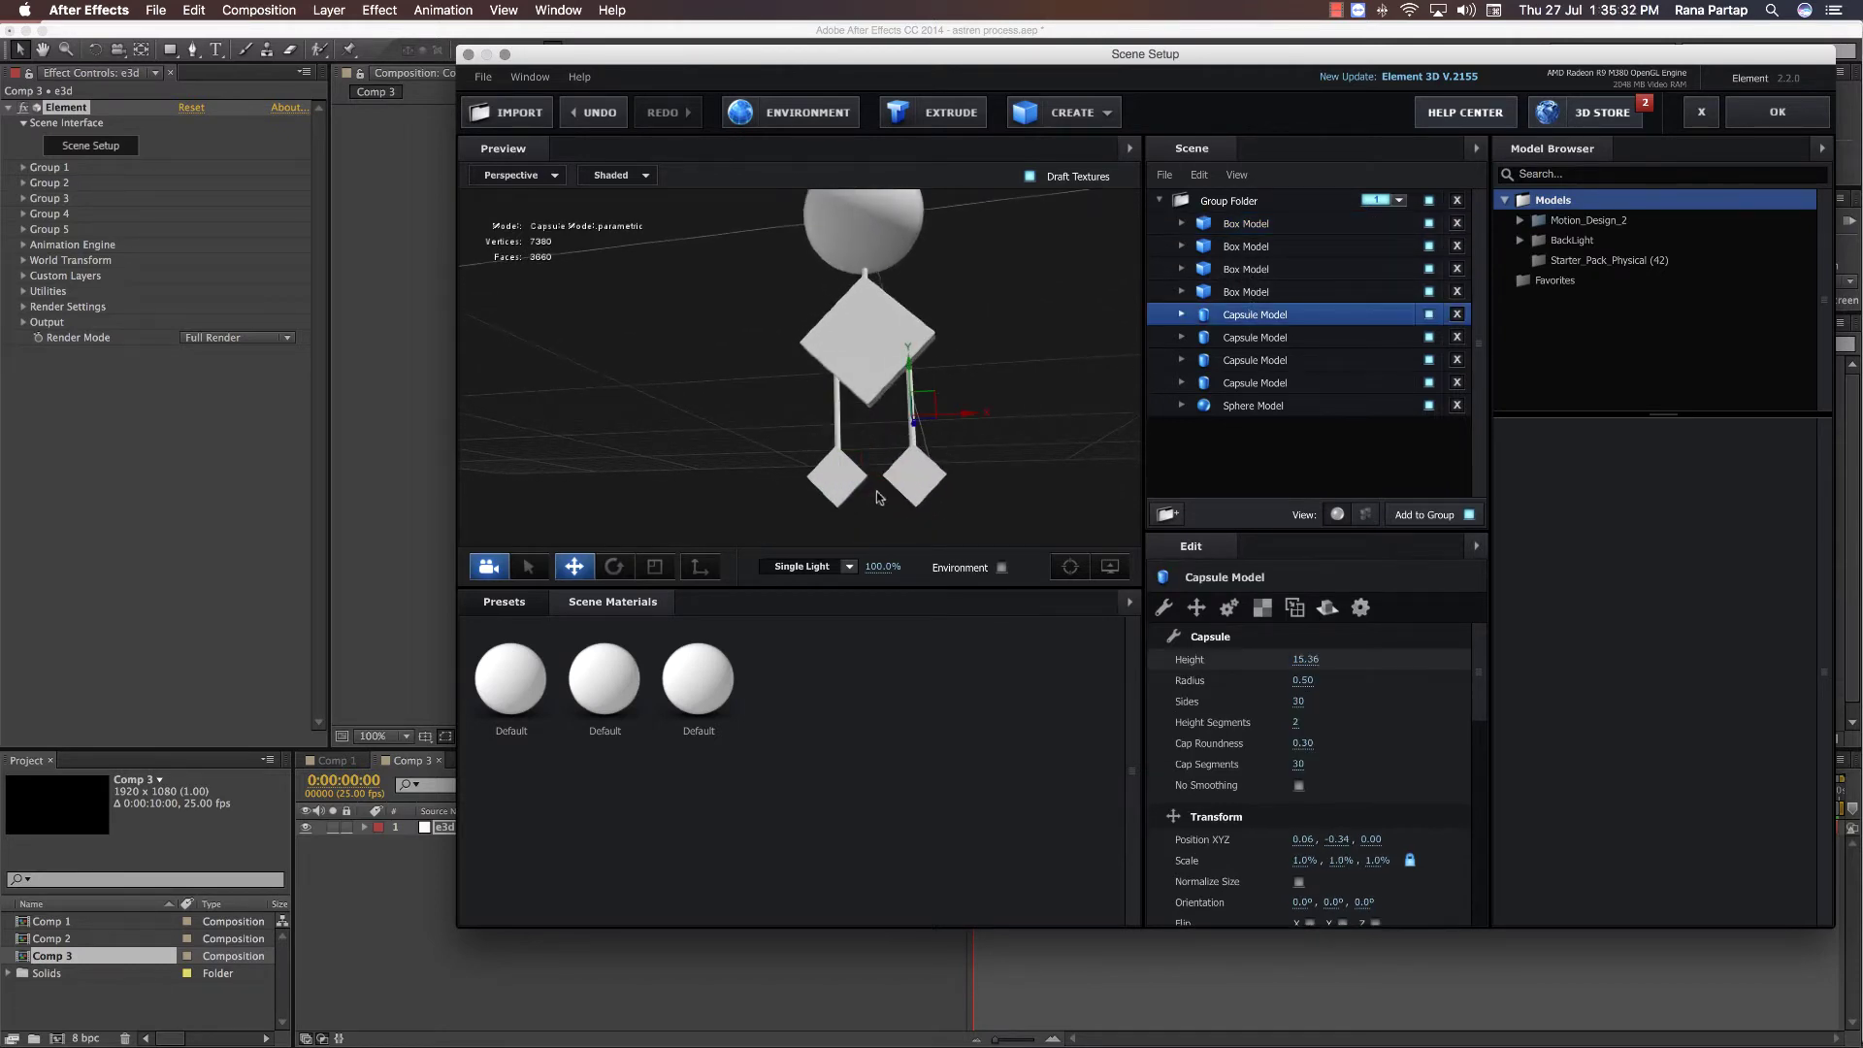
key(super+d)
drag(968, 421, 925, 421)
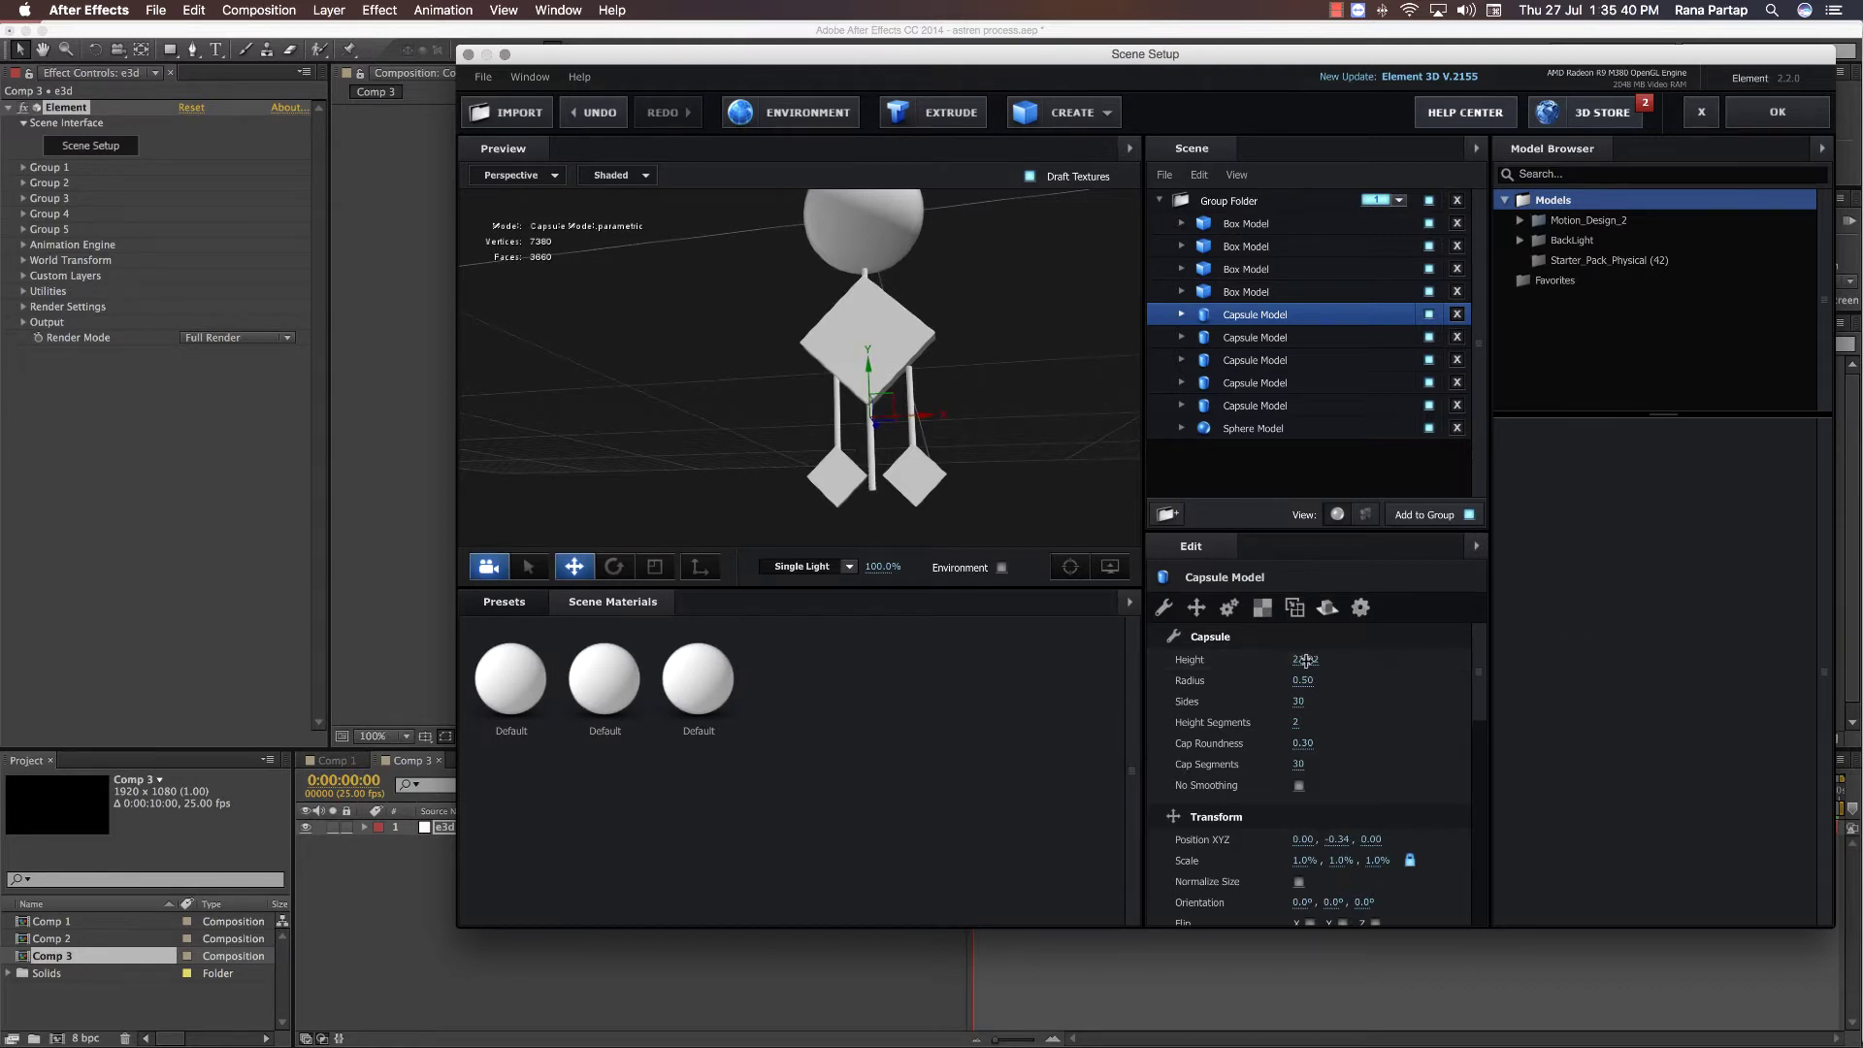
drag(1305, 659, 1696, 641)
drag(870, 369, 871, 427)
- Duplicate the large diamond below the sphere and move the copy to the central rod's lower end at about Y -0.60
scroll(912, 471, down, 5)
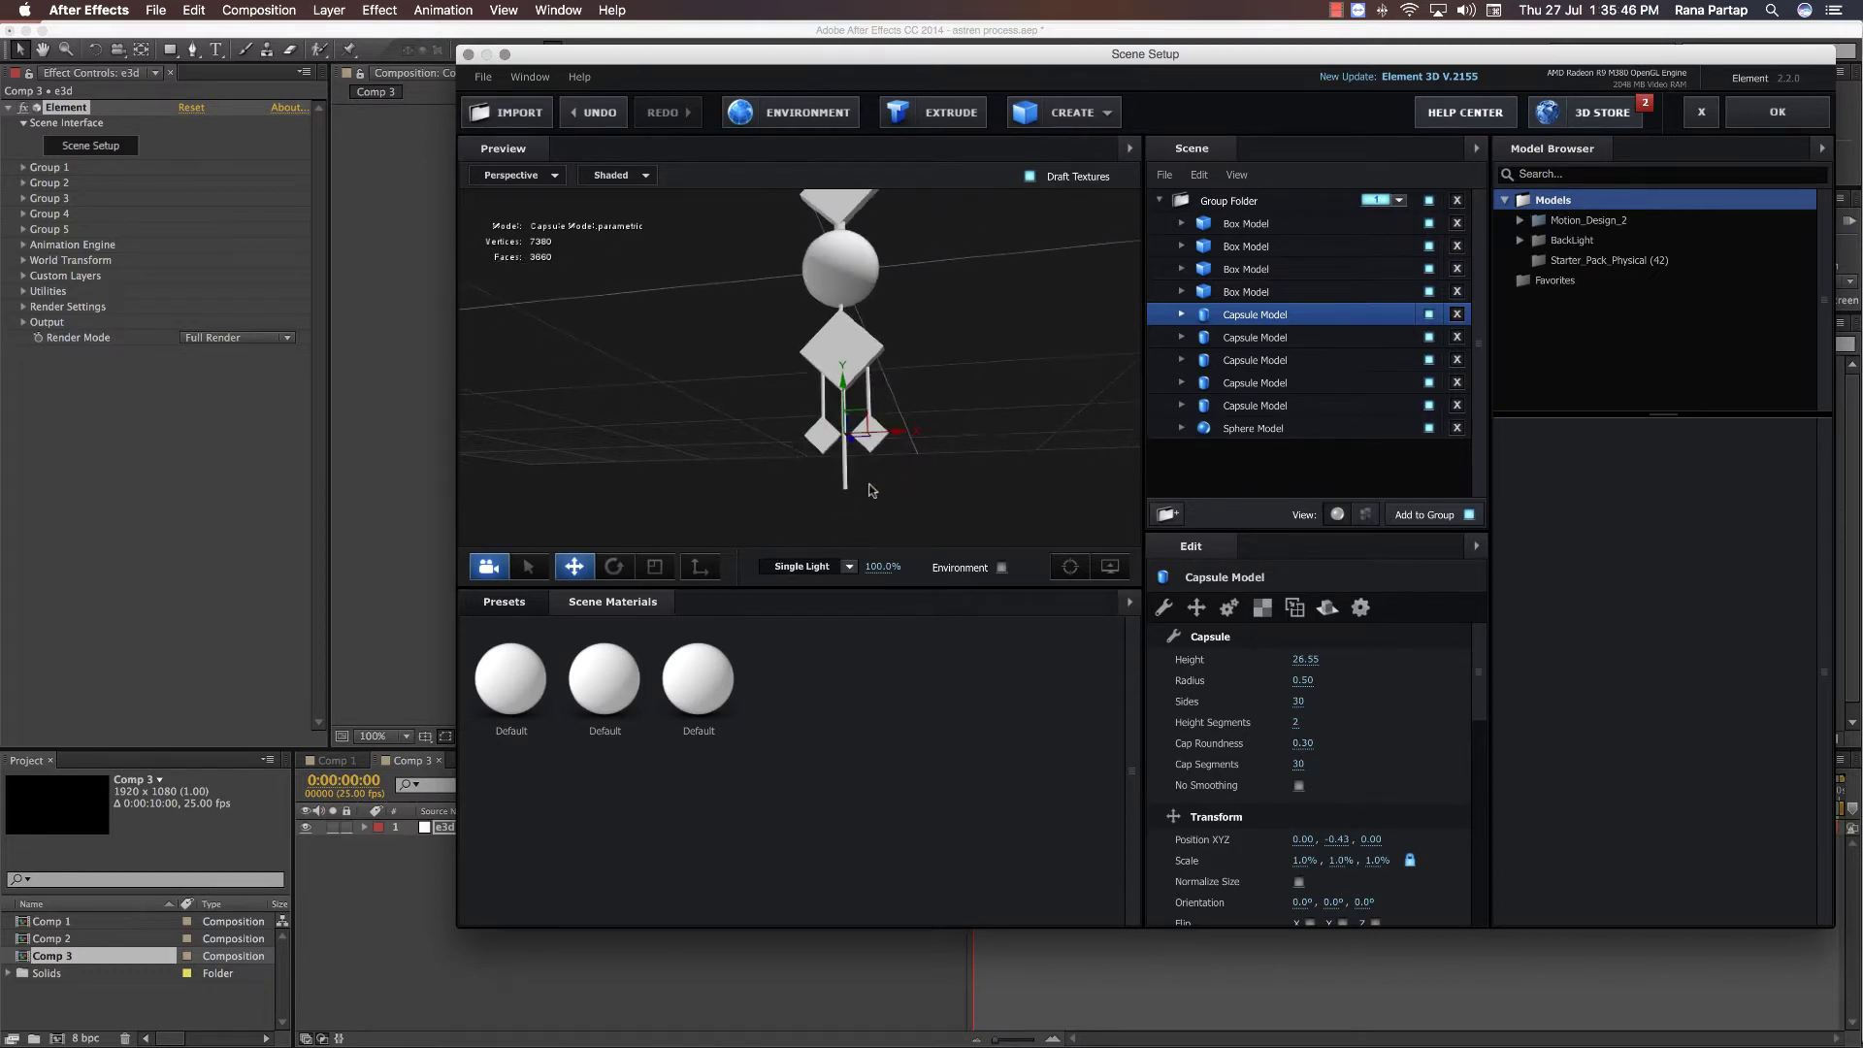
mouse_move(870, 491)
mouse_down()
mouse_move(924, 503)
mouse_move(897, 497)
mouse_move(902, 474)
mouse_up()
scroll(918, 504, up, 3)
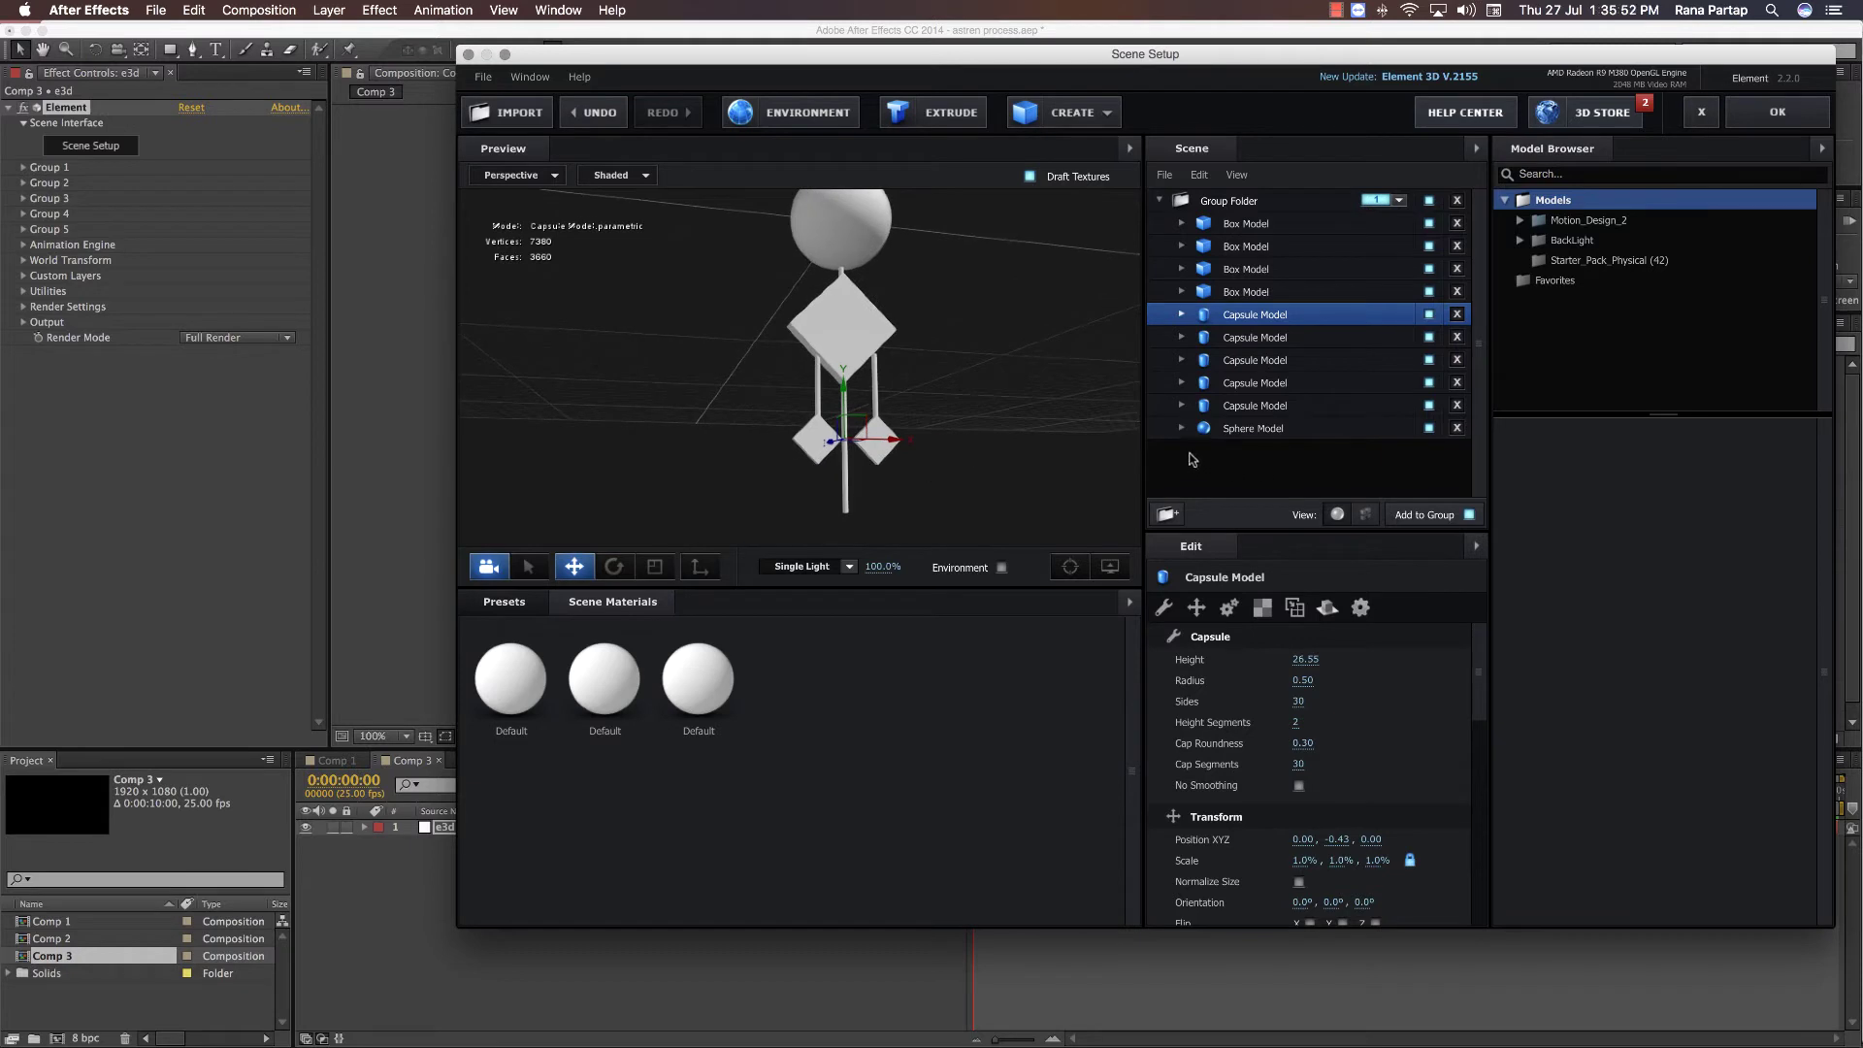
click(1252, 402)
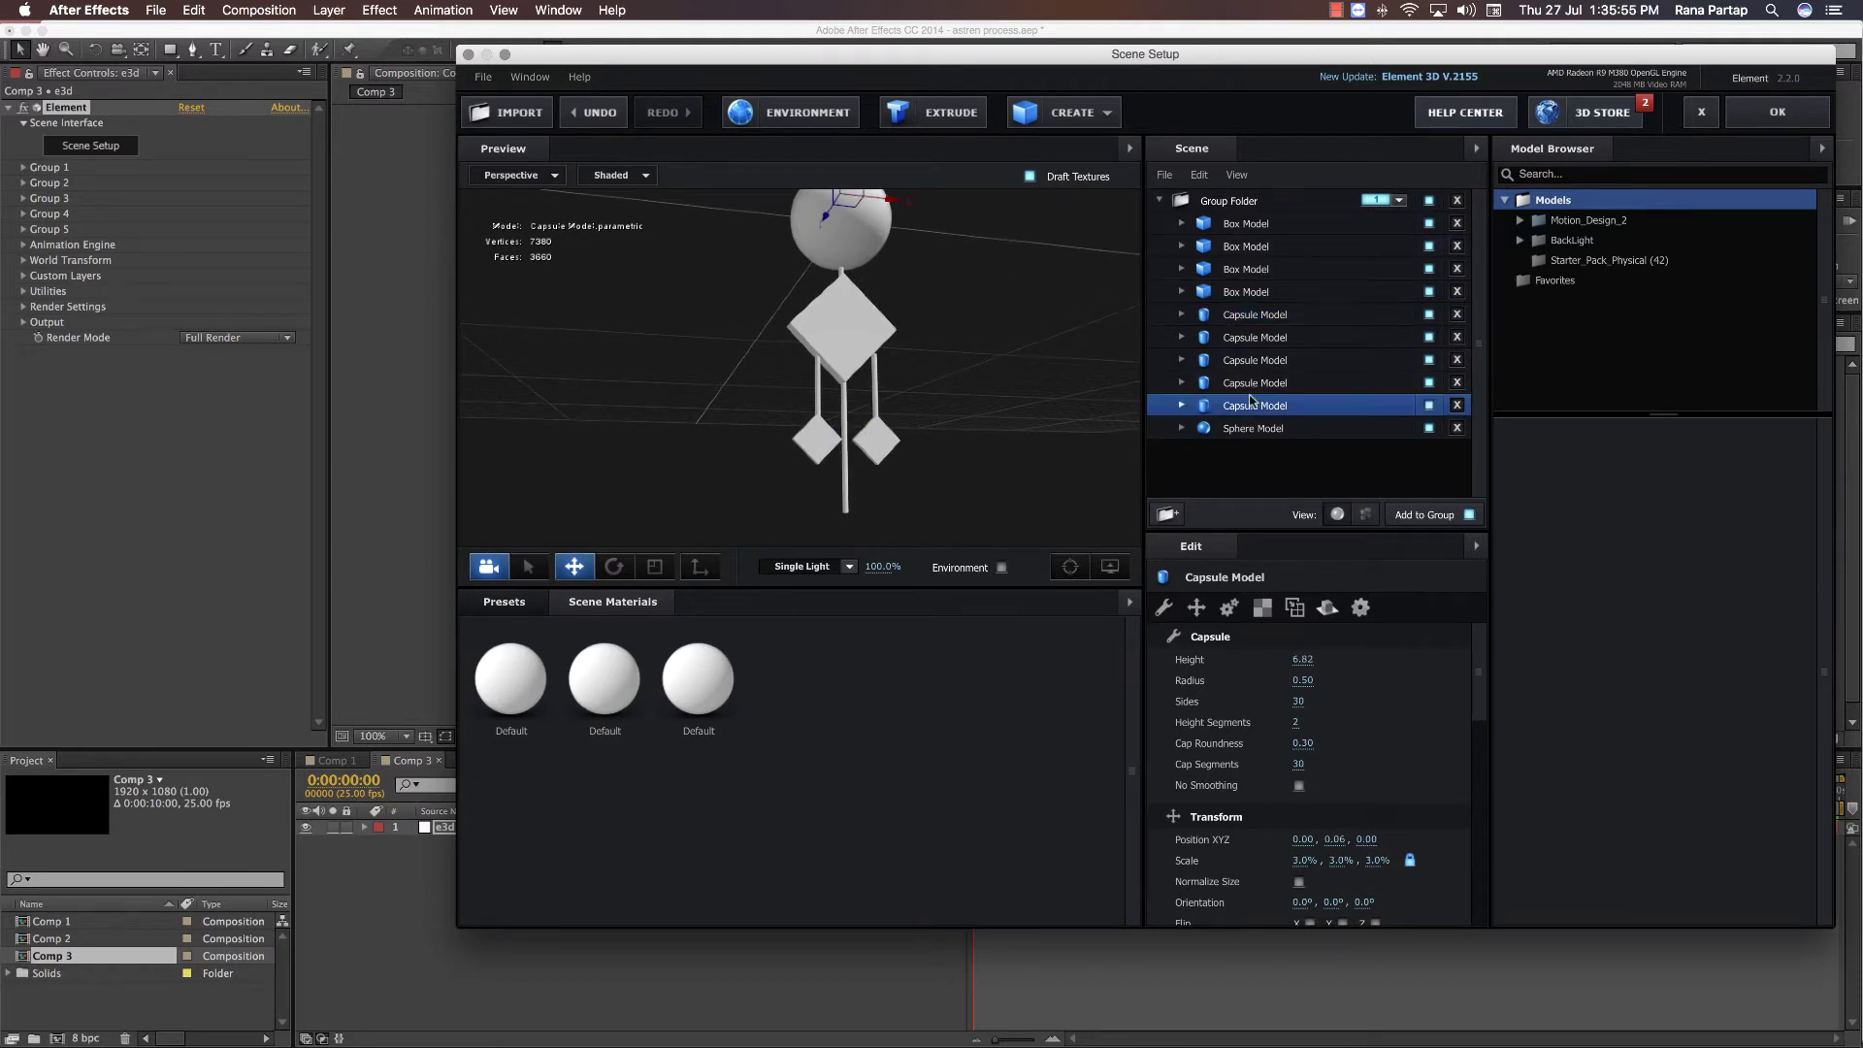
click(1256, 361)
click(1252, 272)
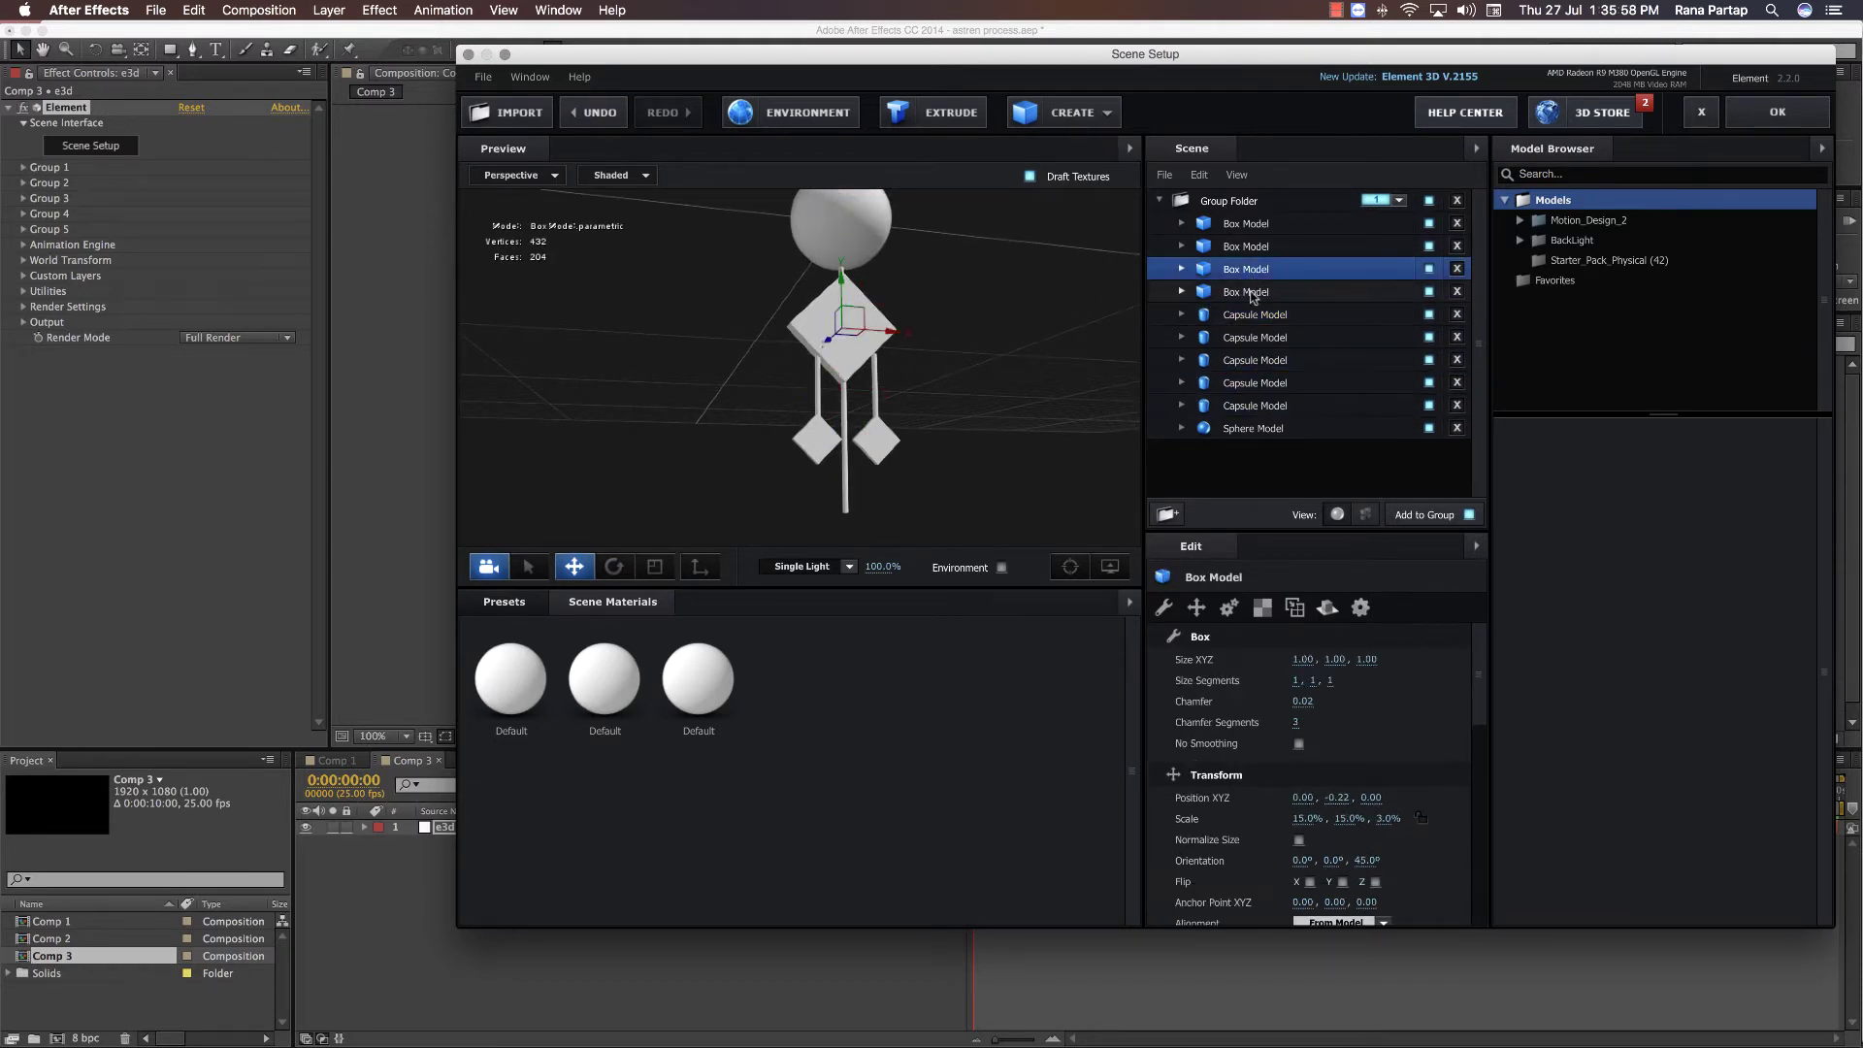
key(super+d)
drag(841, 288, 892, 446)
scroll(890, 384, down, 5)
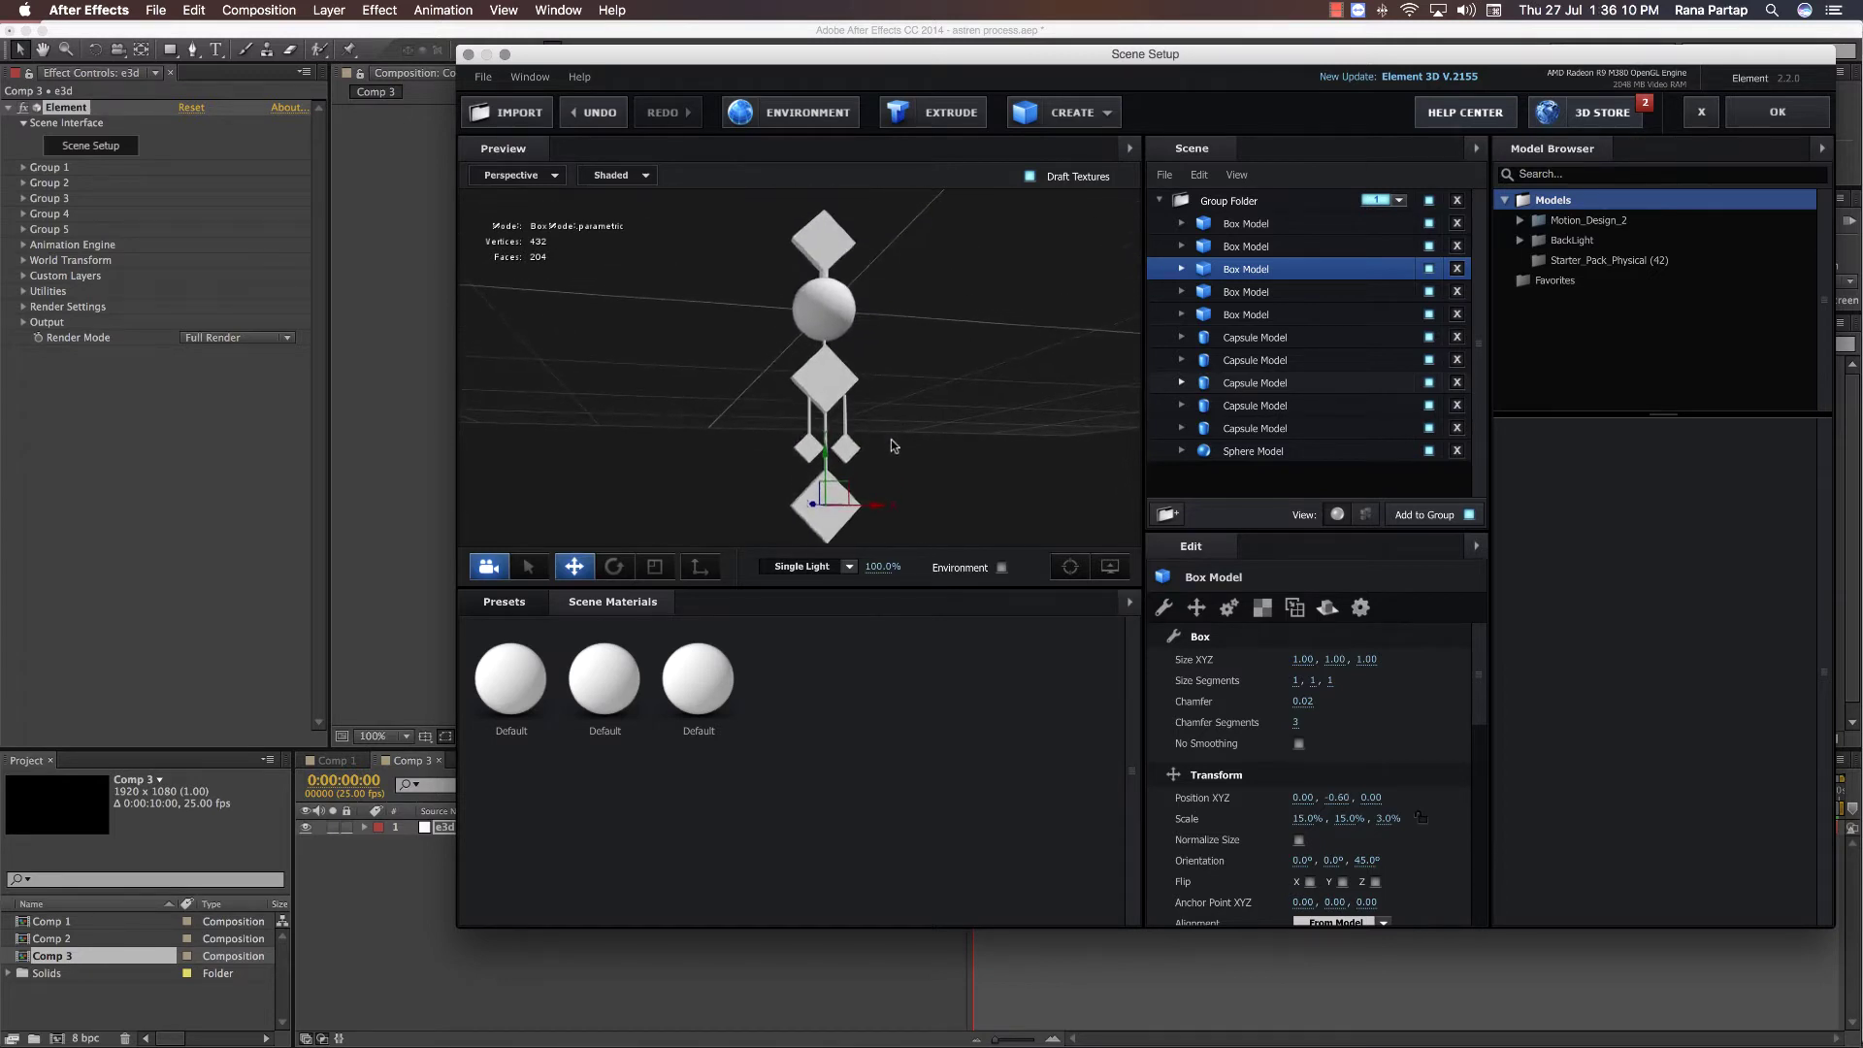
- Select the top diamond above the sphere and scale it proportionally to 14%
drag(878, 319, 866, 365)
scroll(865, 365, up, 3)
drag(889, 299, 878, 435)
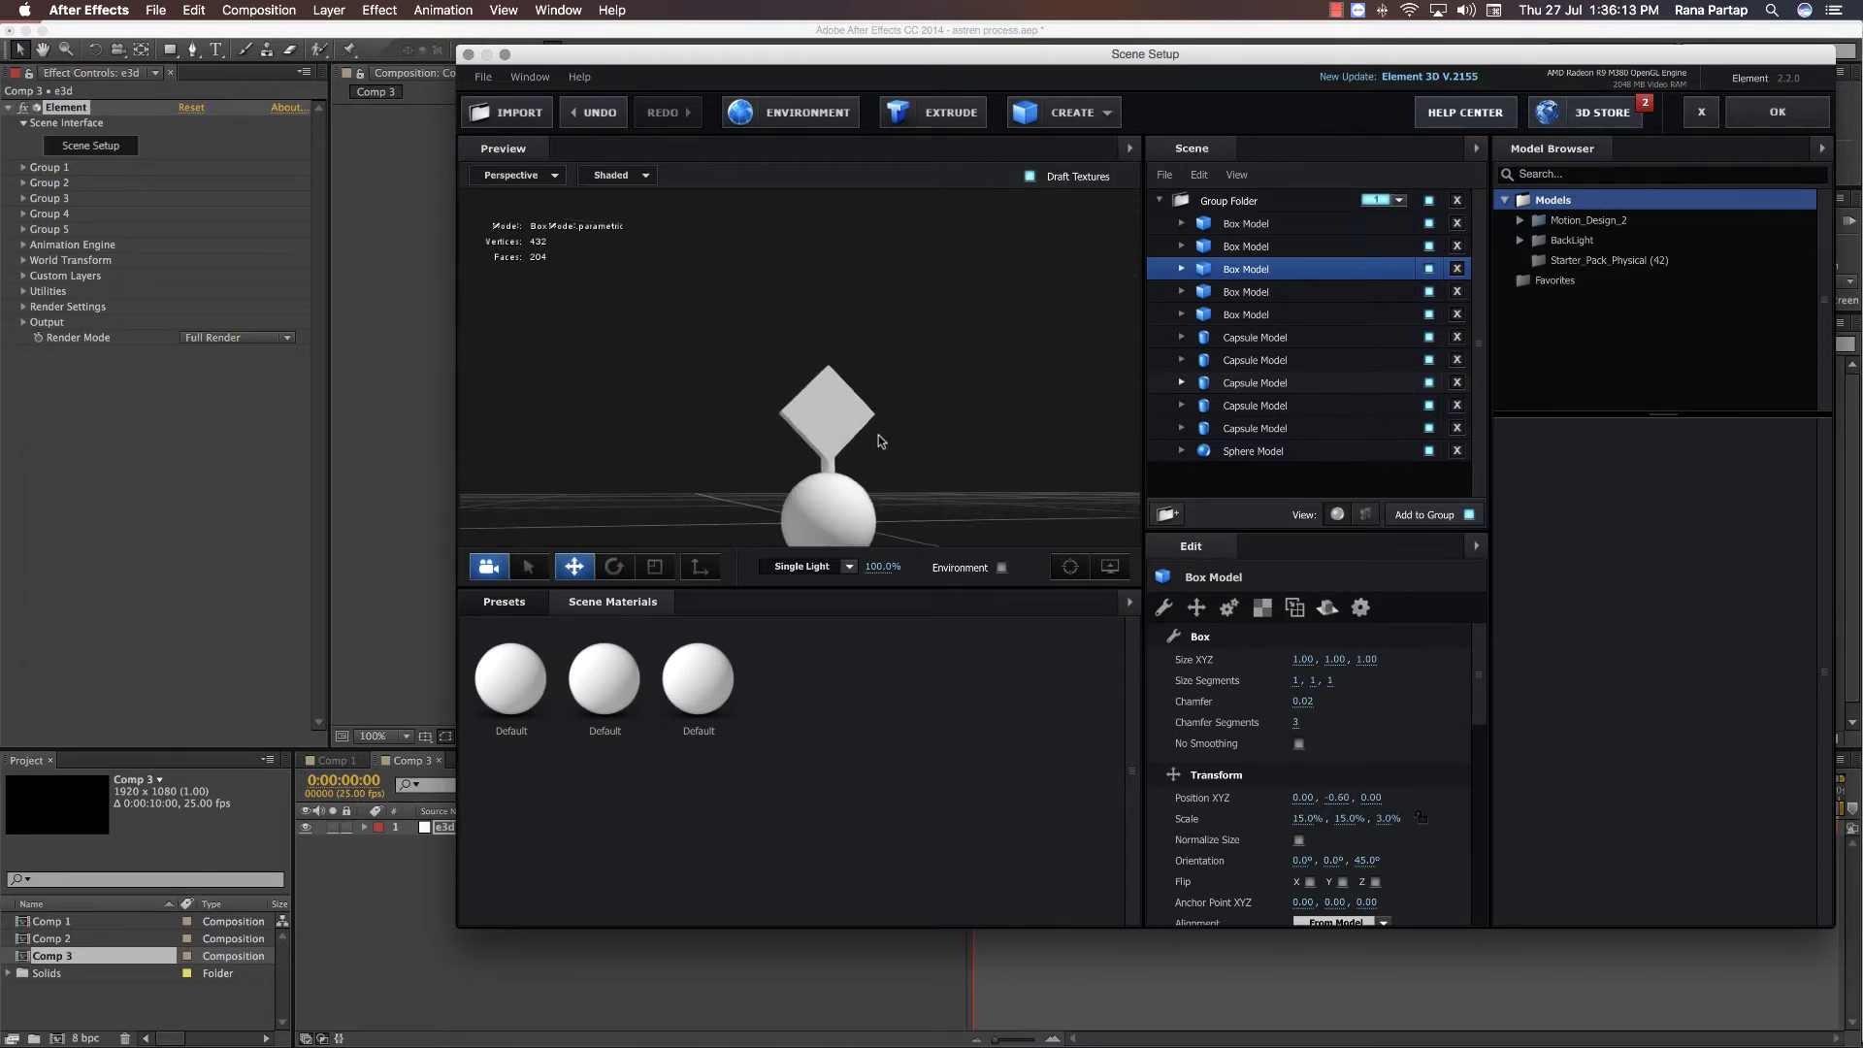
click(1247, 291)
click(1245, 311)
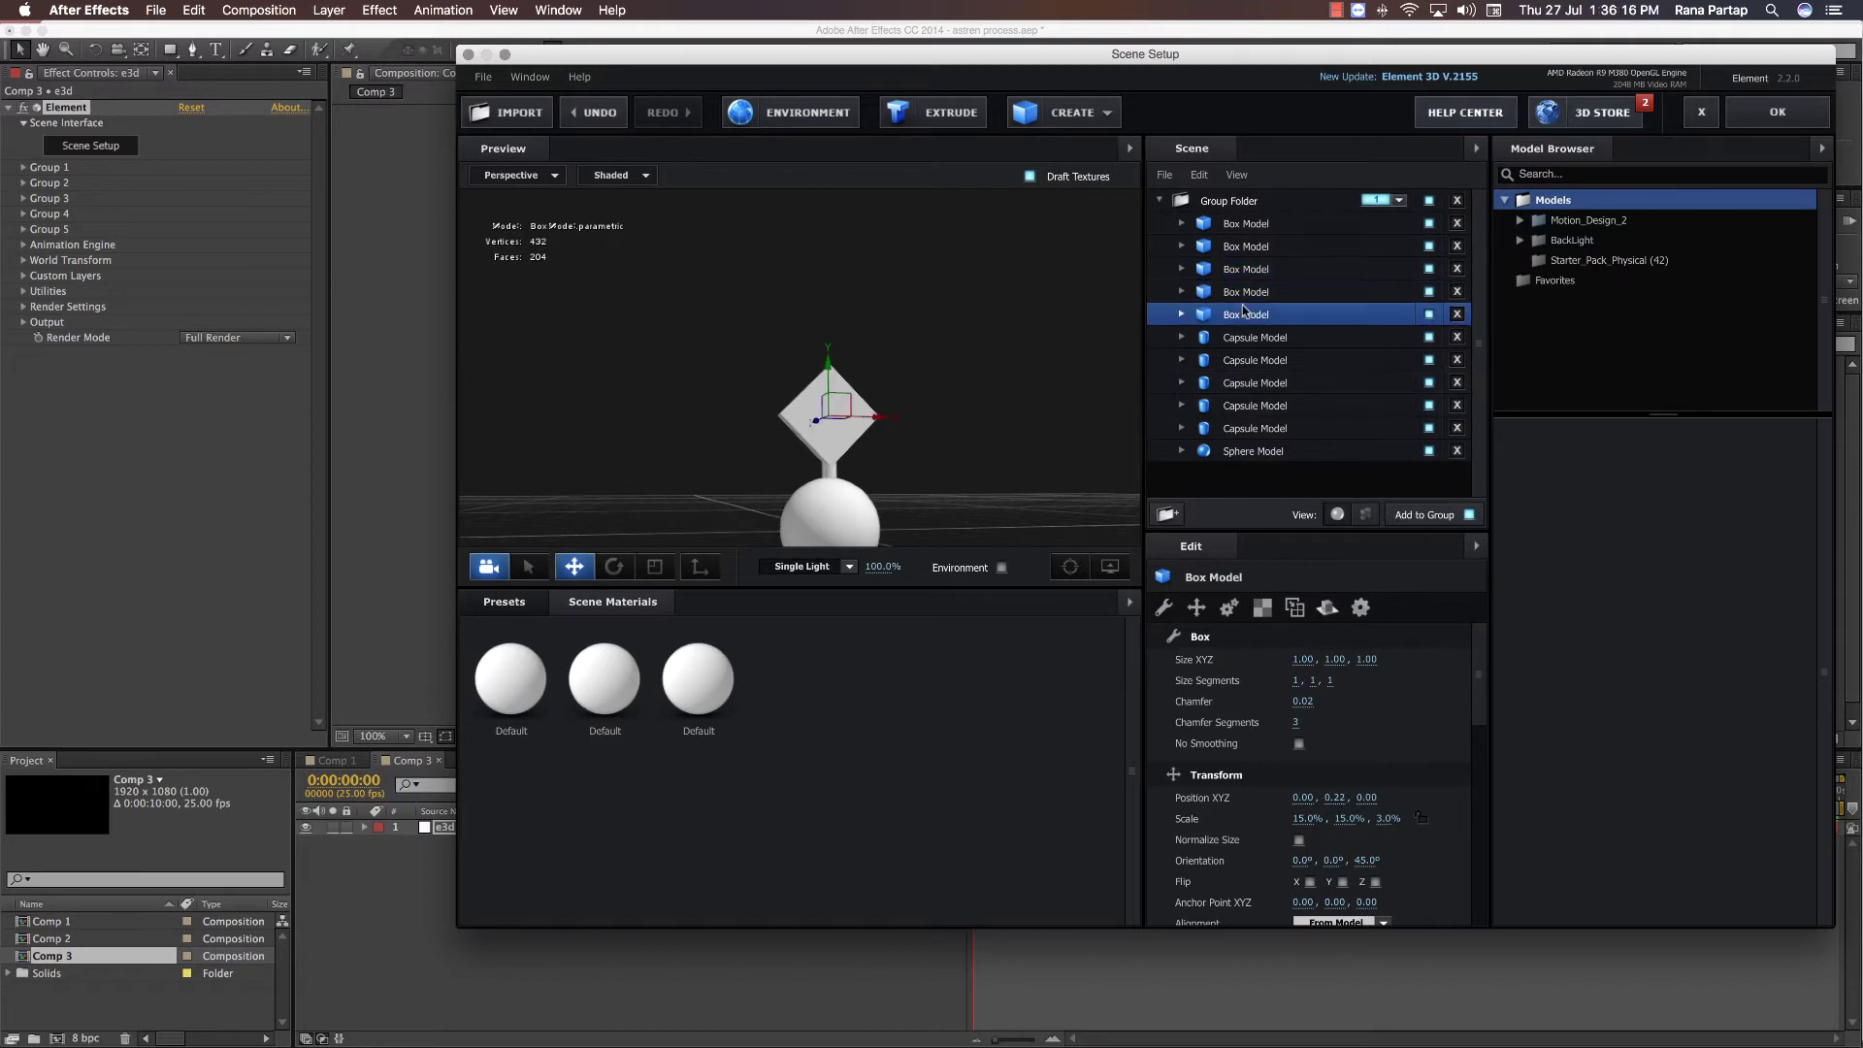
drag(1308, 823, 1305, 823)
click(1305, 821)
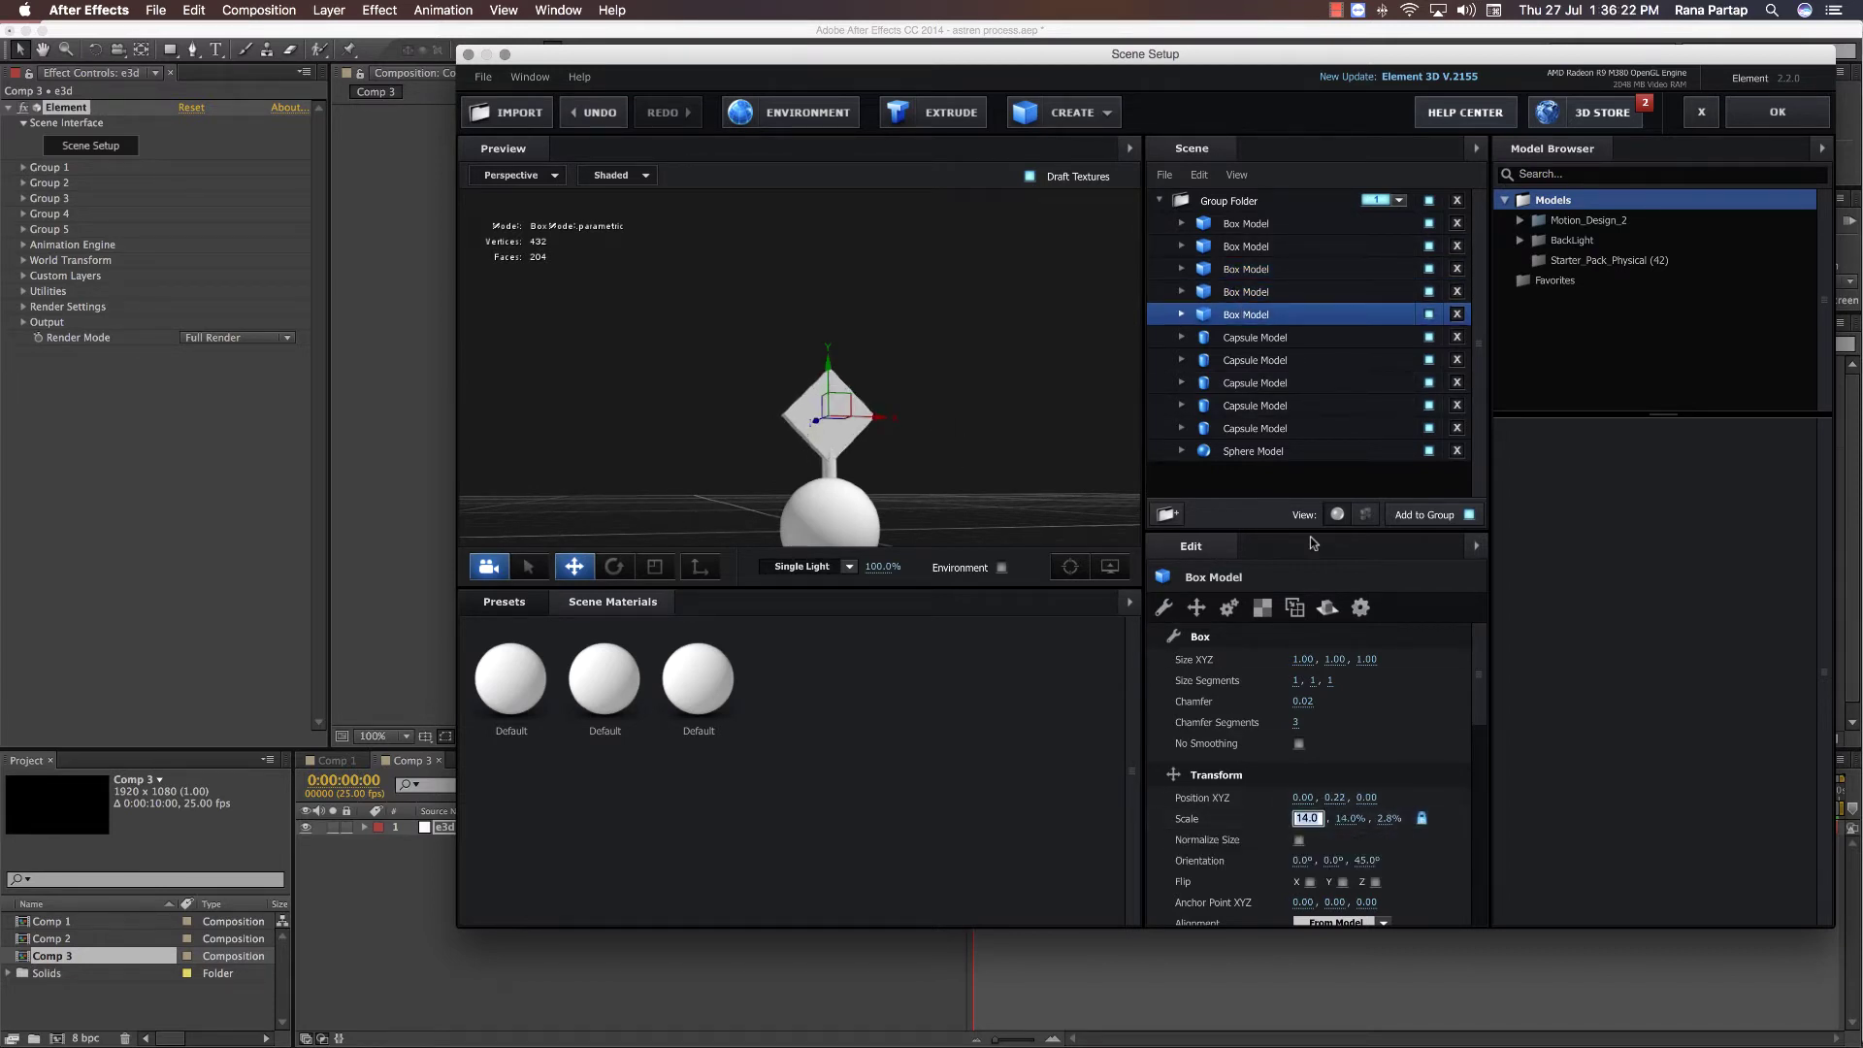
- Scale the rod between the sphere and the top diamond to 2% and raise it to about Y 0.08
click(1250, 427)
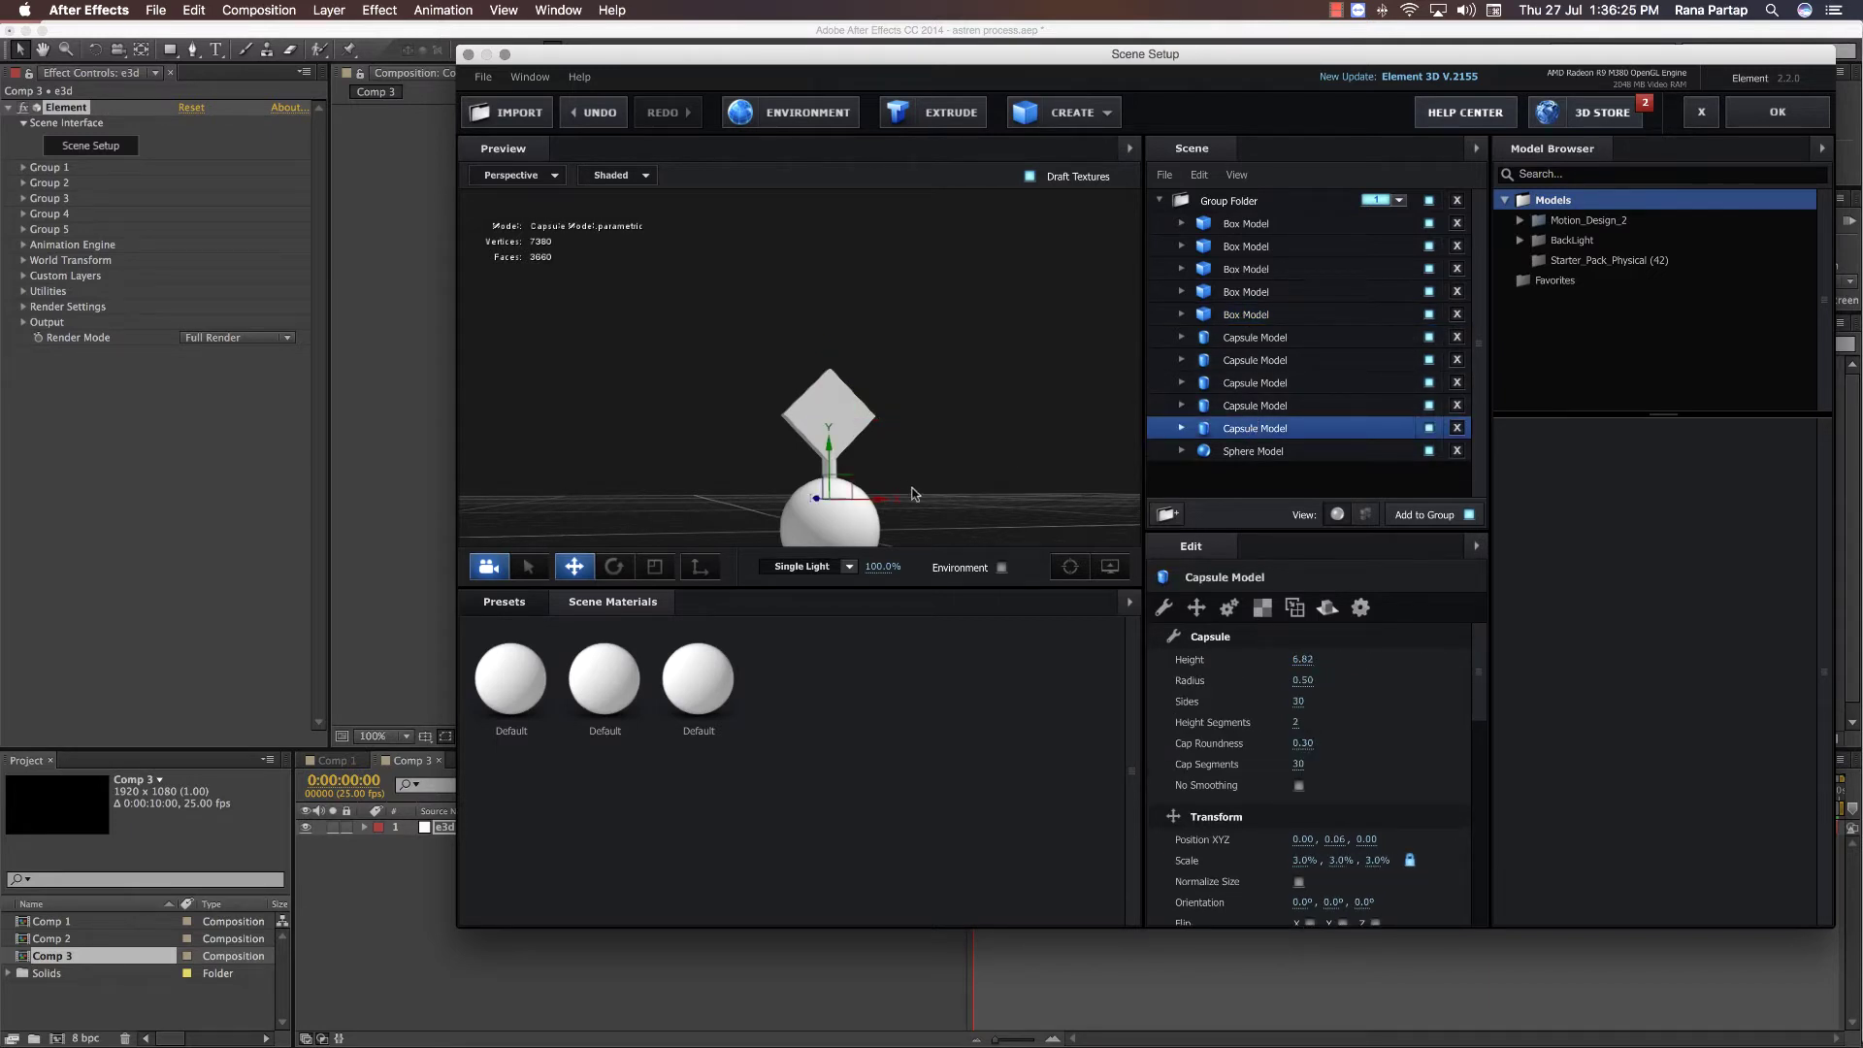
scroll(902, 490, up, 2)
scroll(891, 431, up, 4)
drag(894, 489, 919, 413)
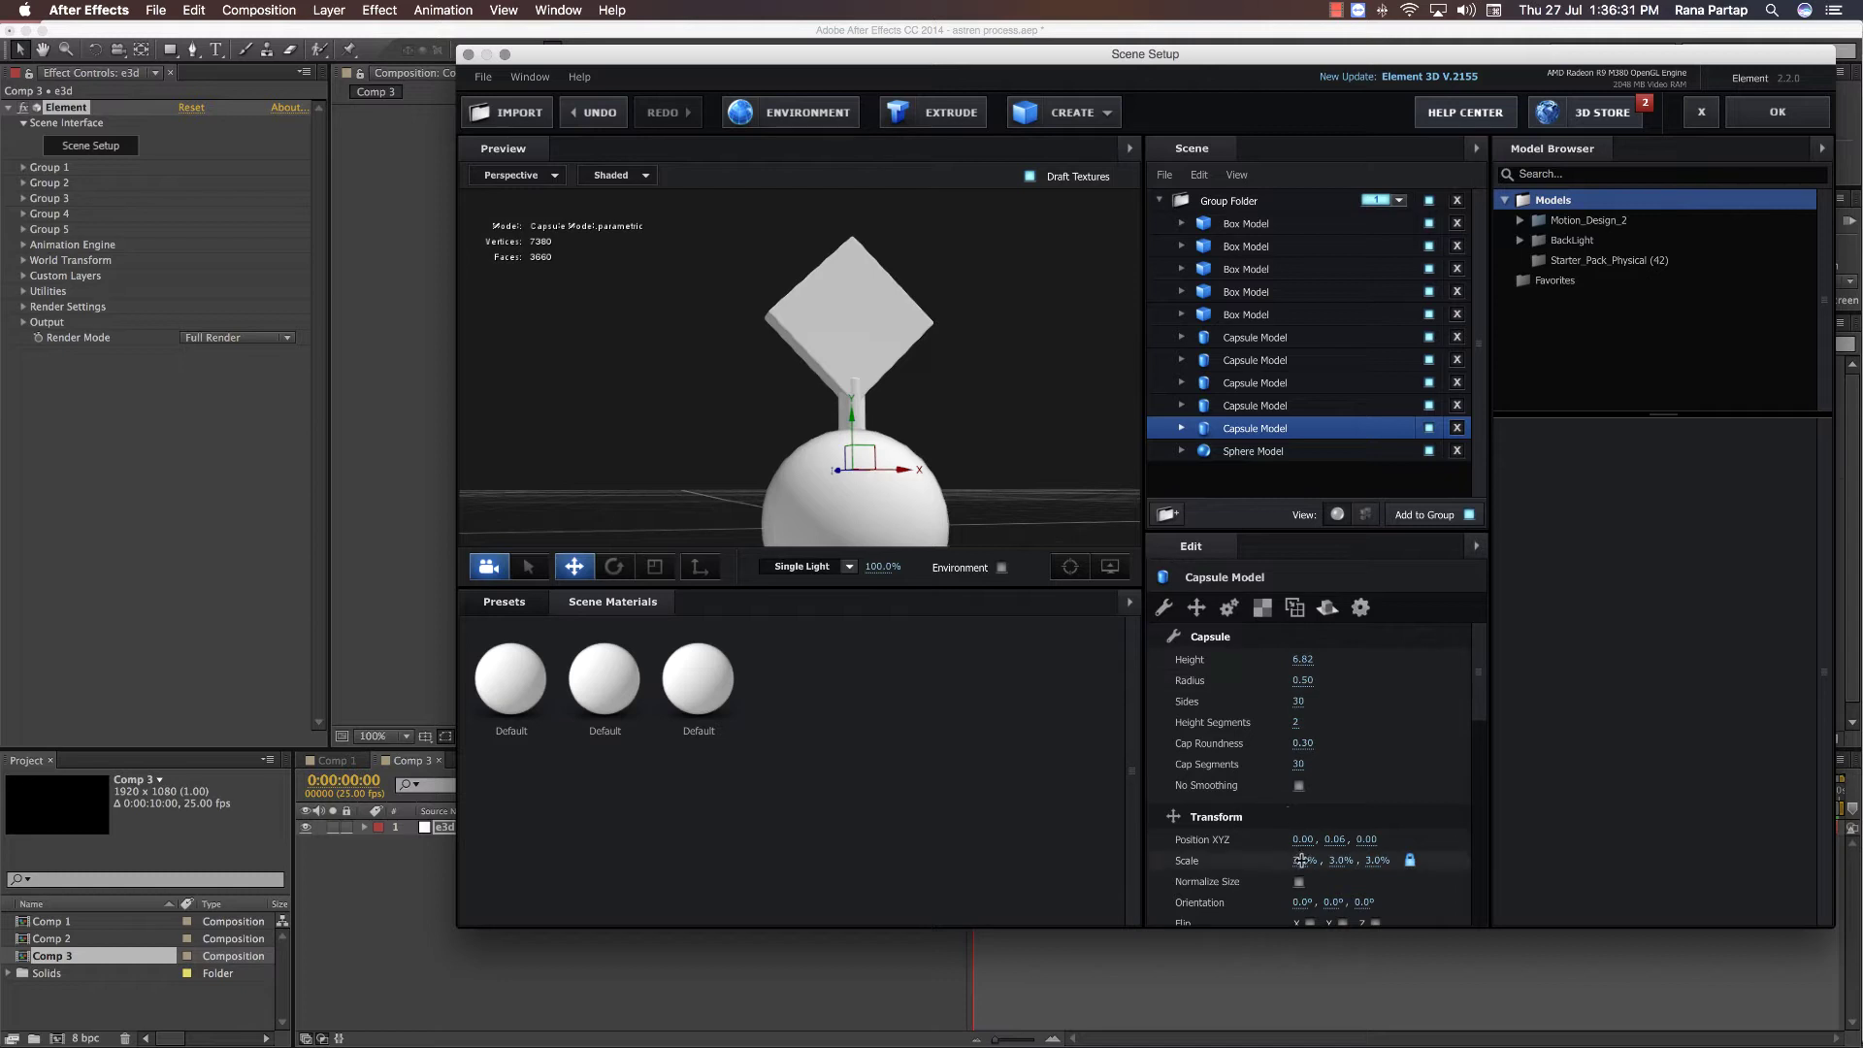
drag(1301, 860, 1139, 685)
drag(861, 430, 854, 405)
scroll(933, 441, down, 10)
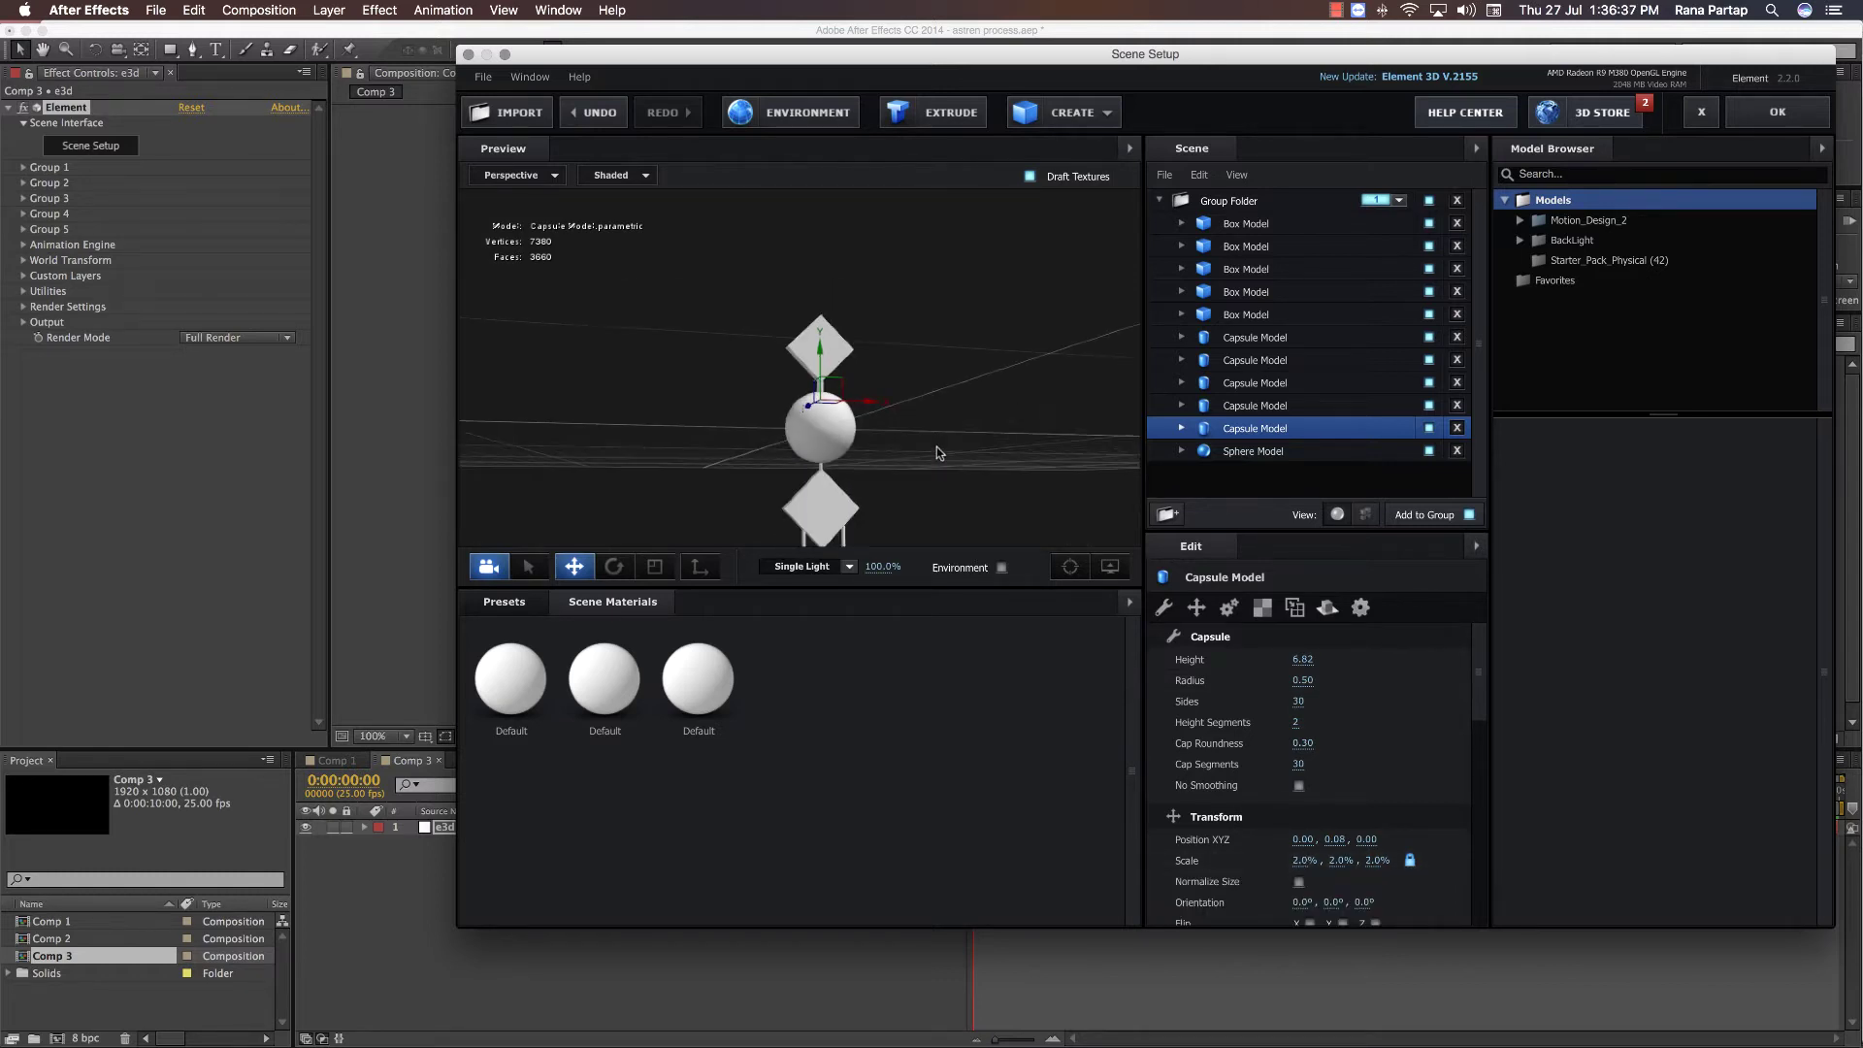
scroll(888, 391, up, 2)
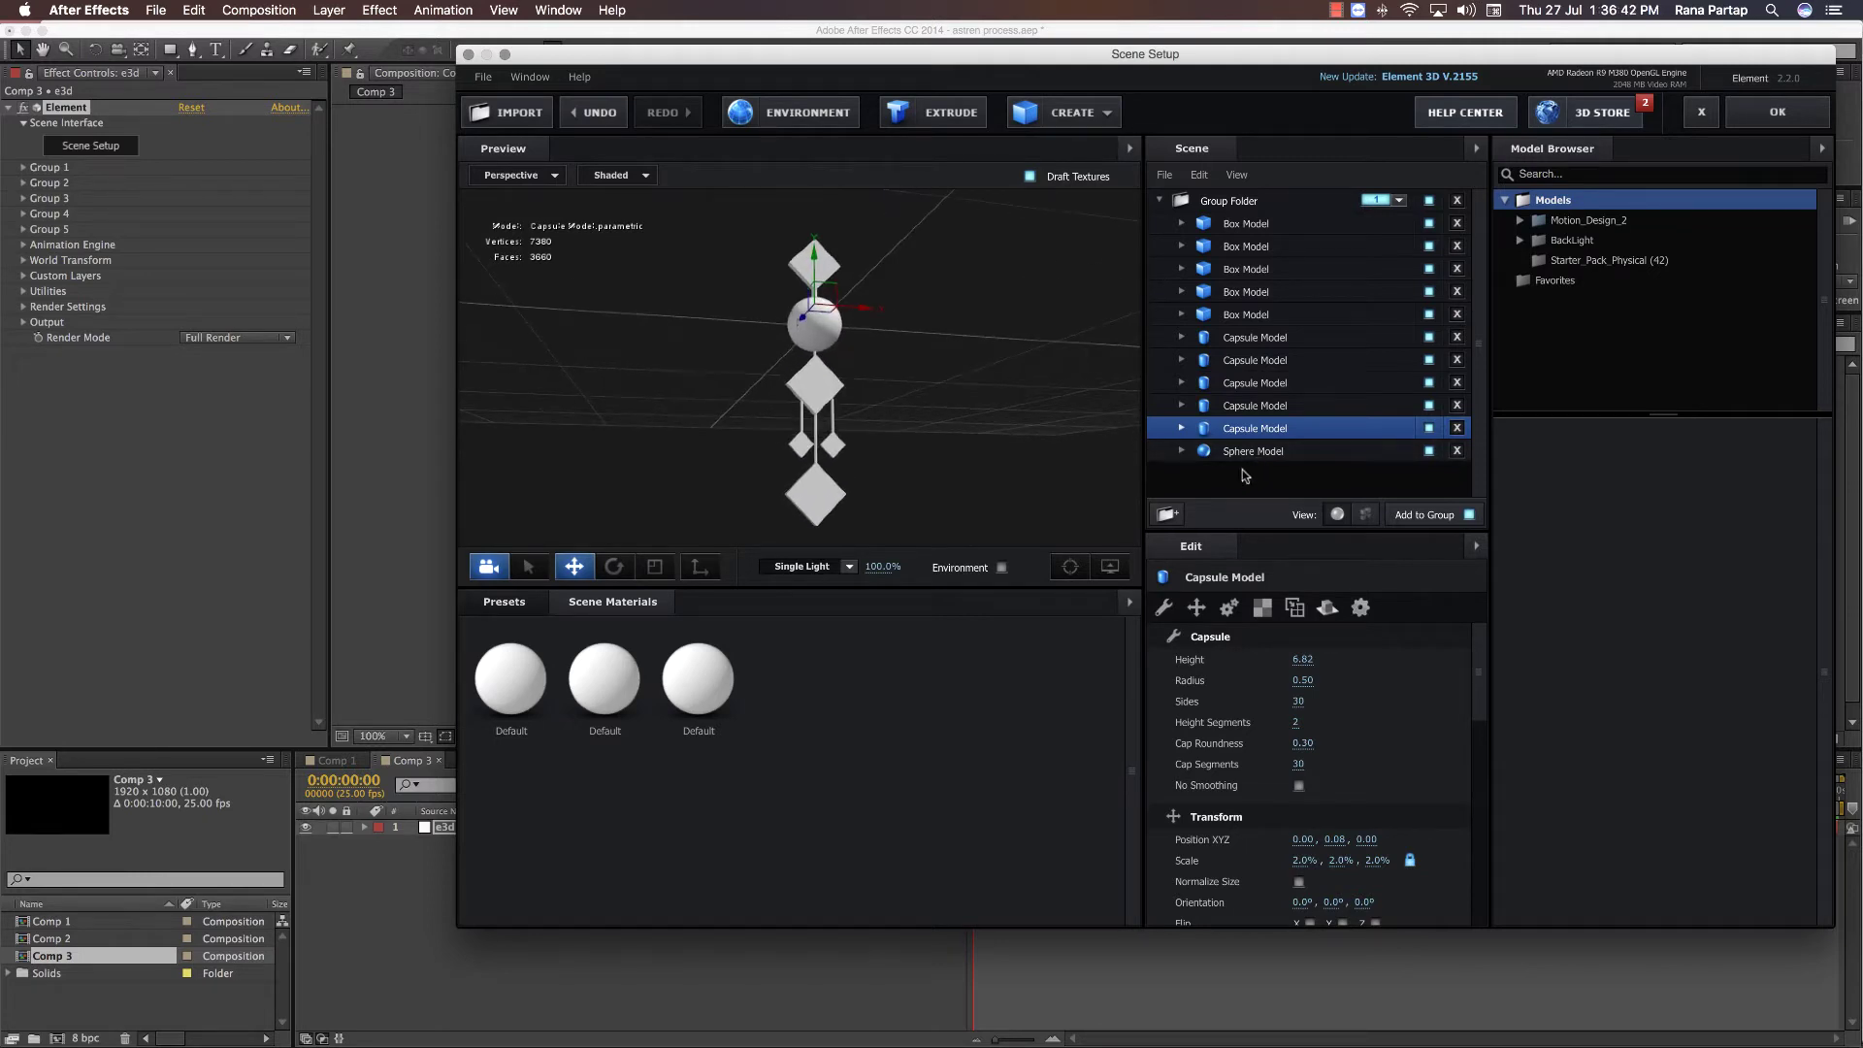
- Add a new group folder inside the existing group folder
click(1167, 513)
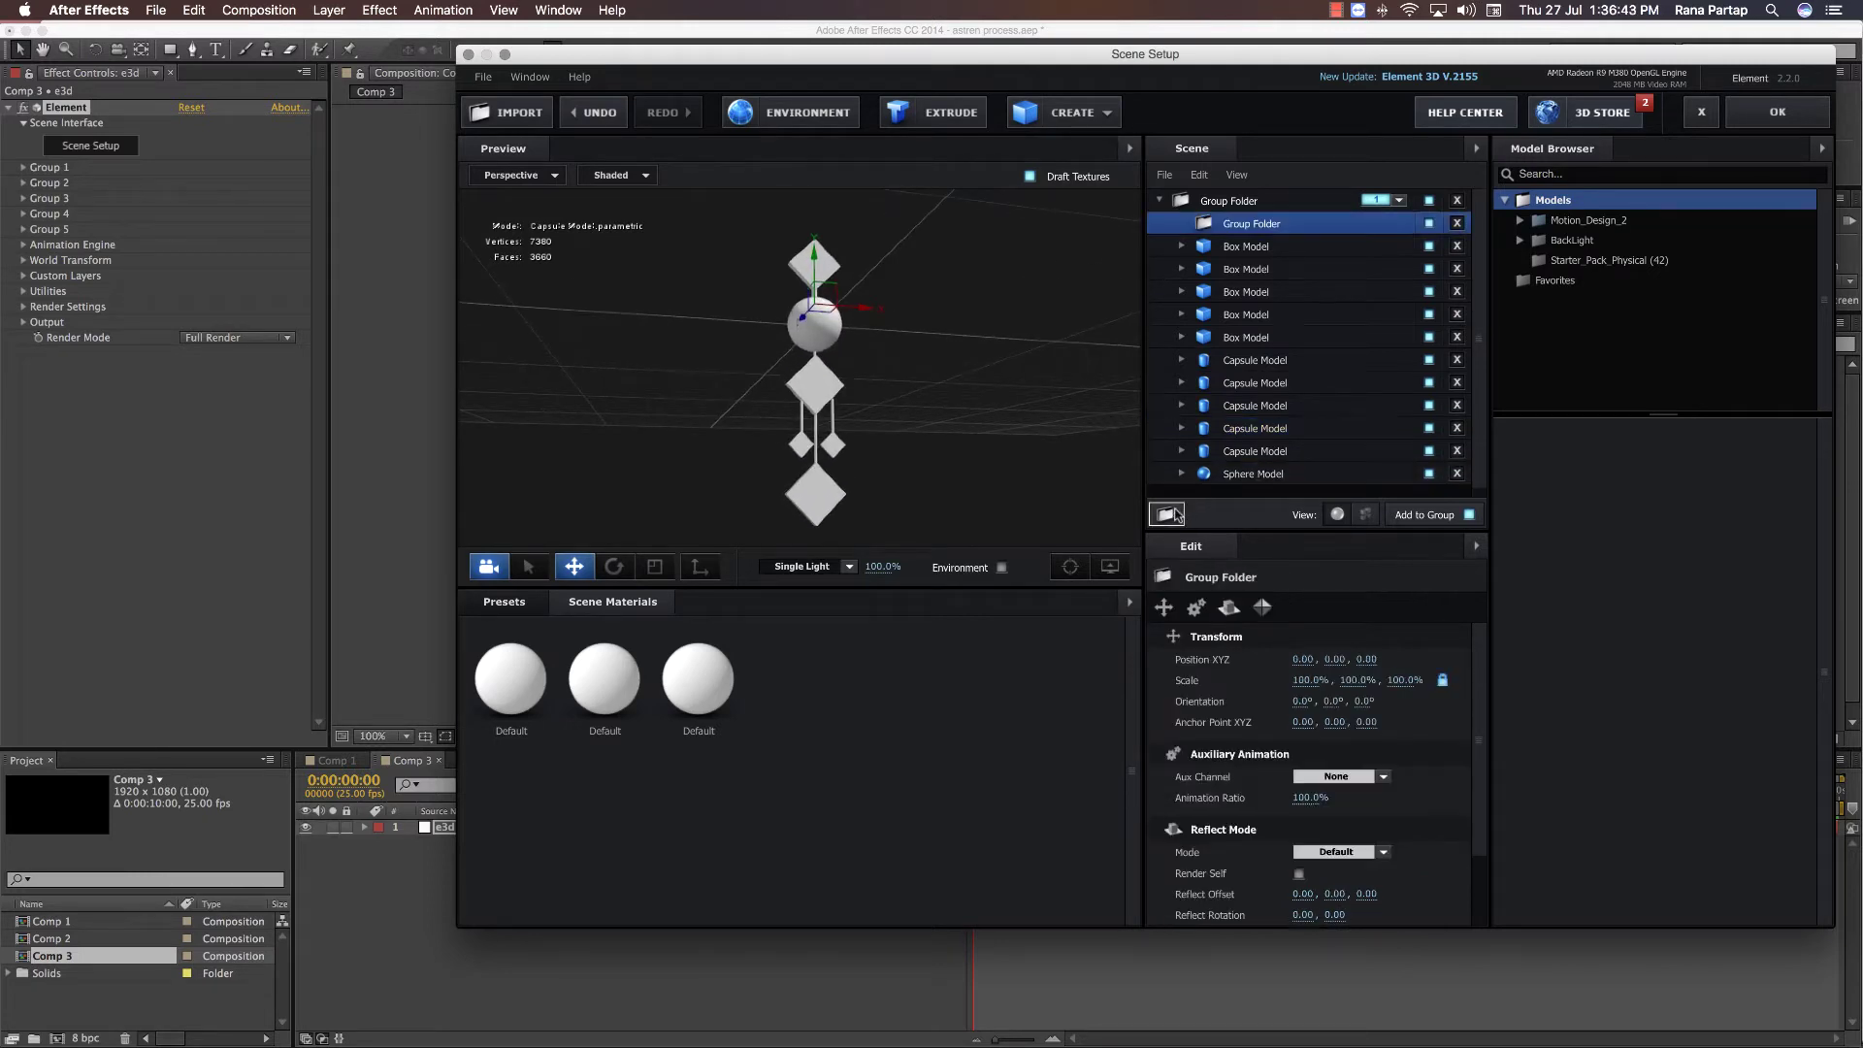
click(1228, 475)
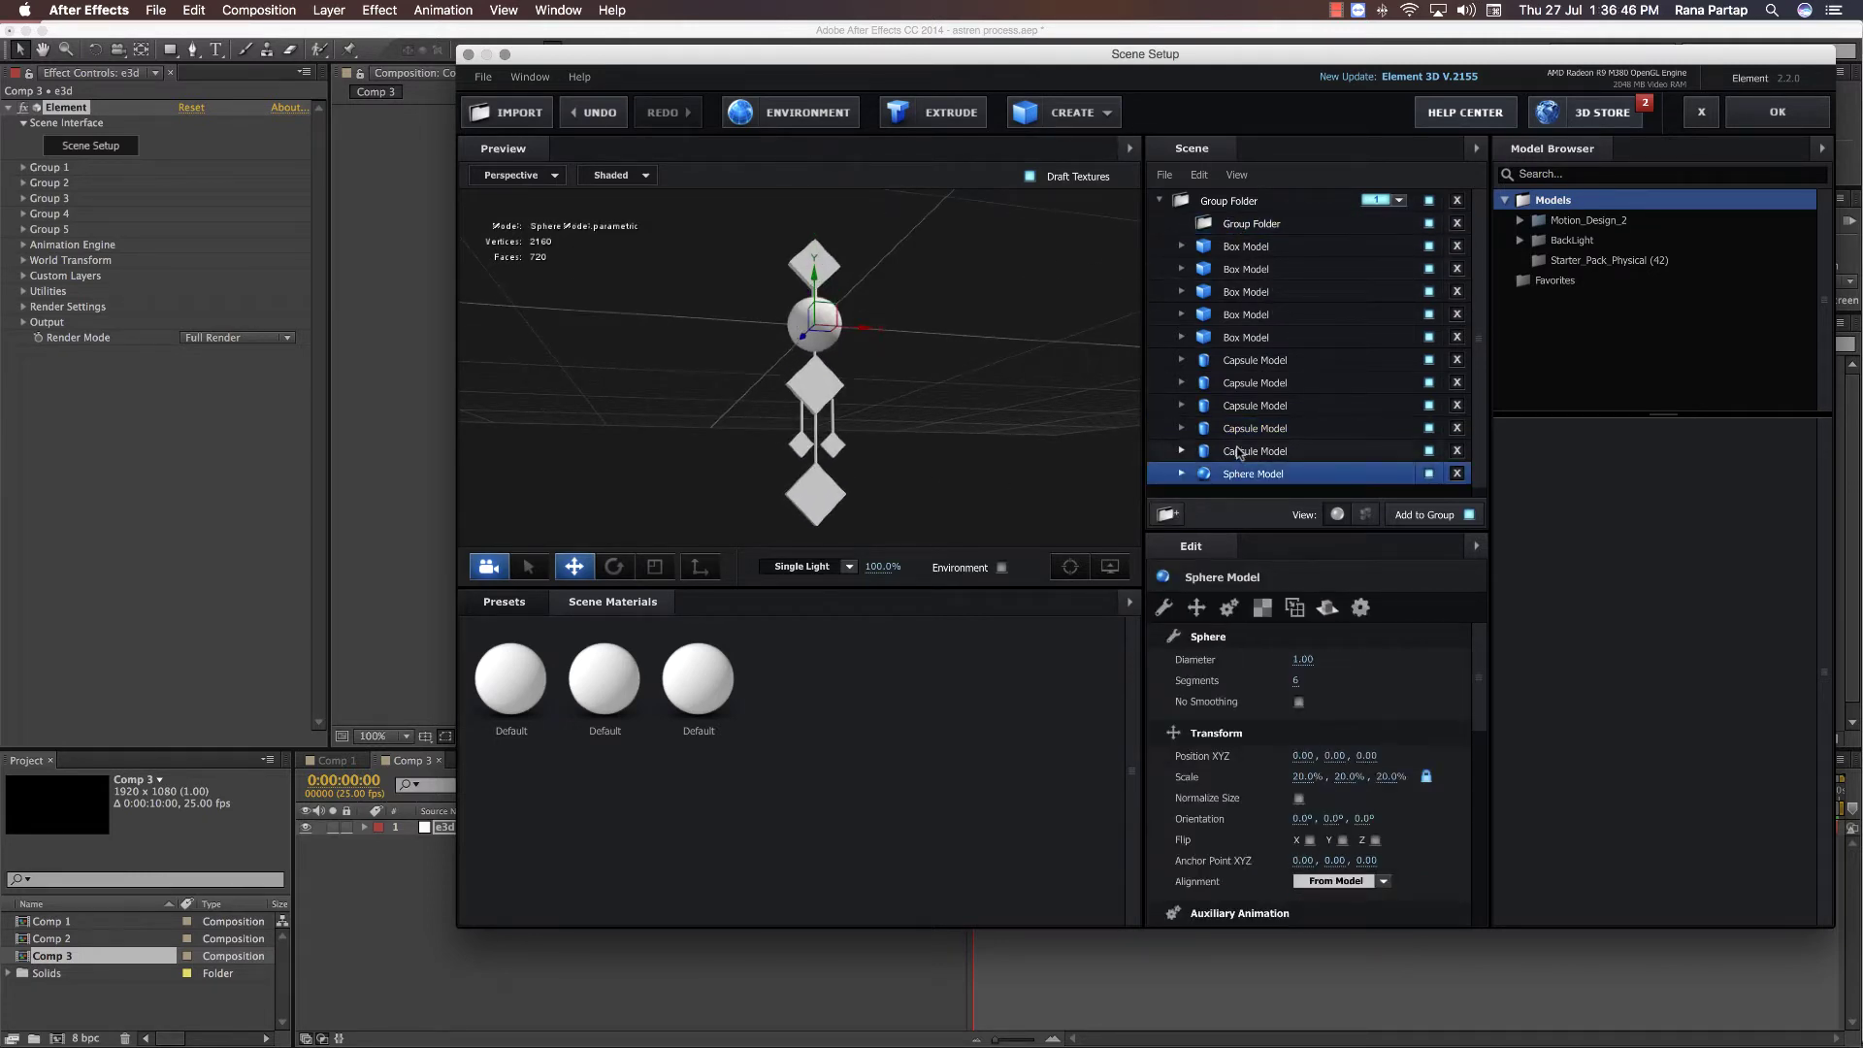
click(1229, 451)
click(1229, 428)
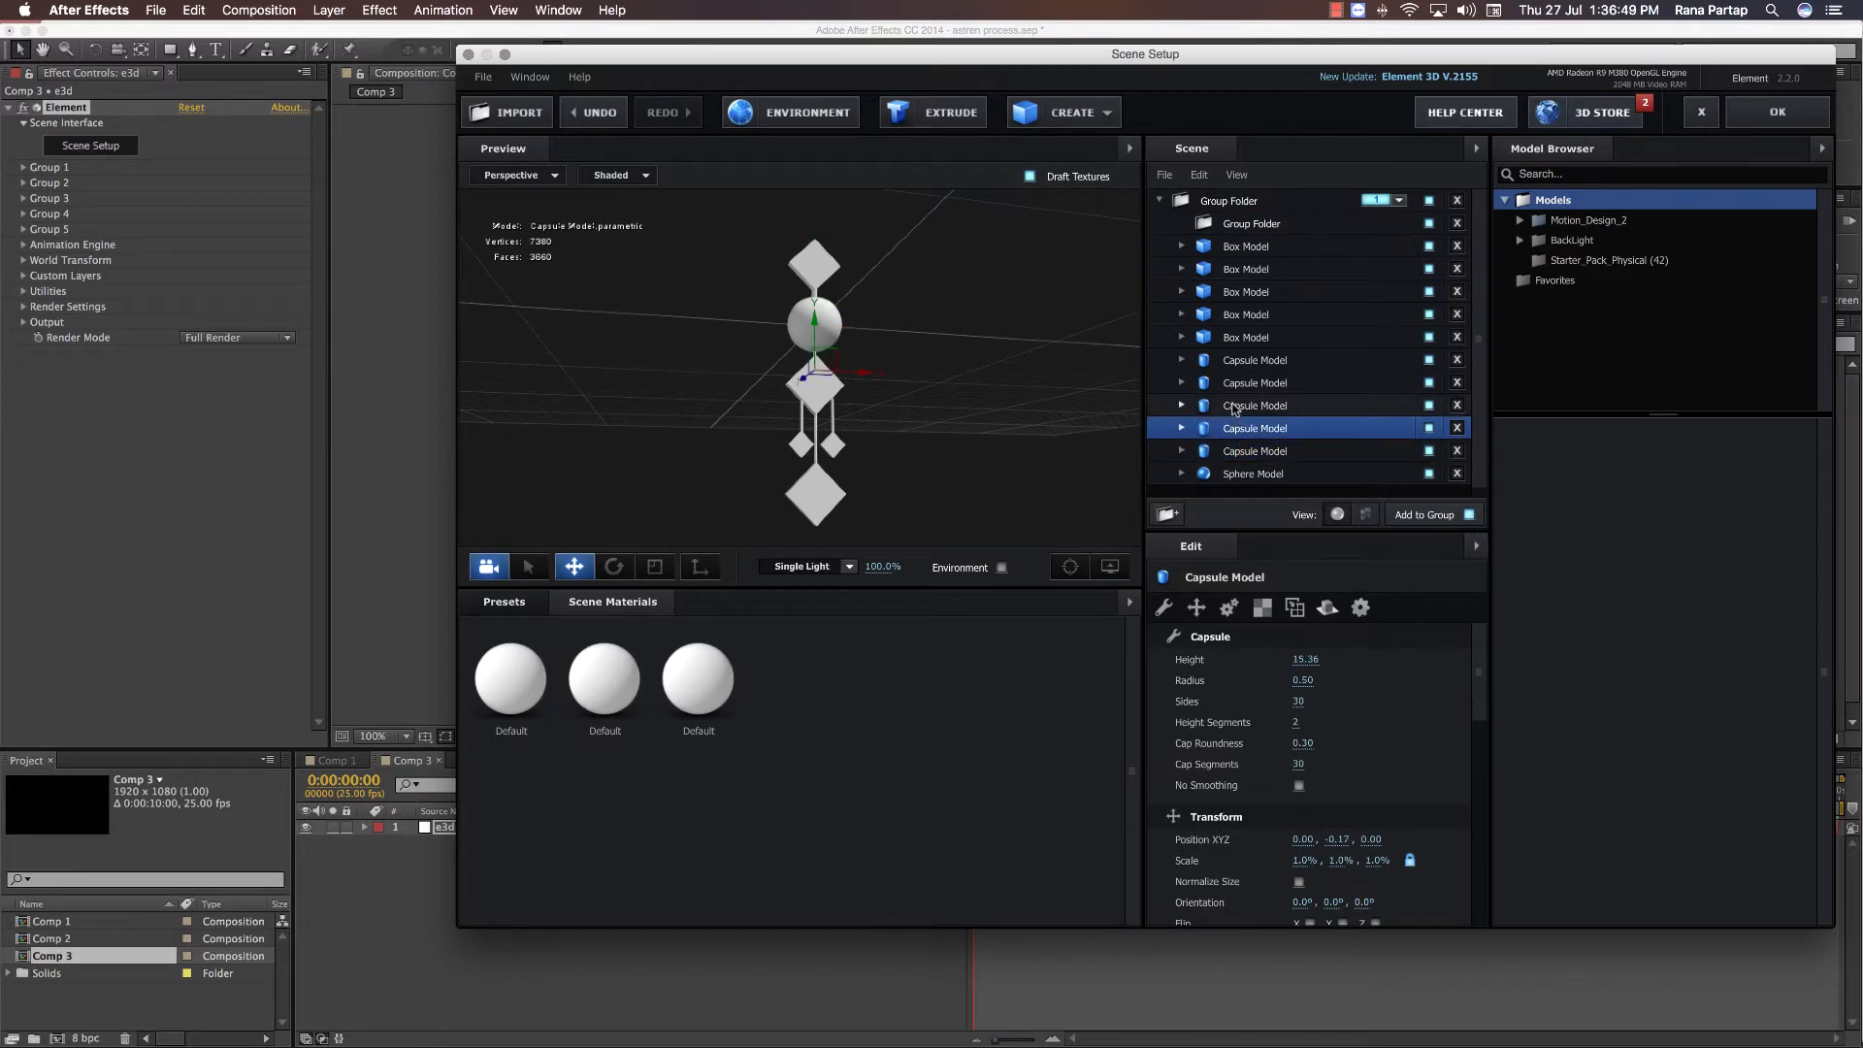
click(1234, 409)
- Try selecting the four lower rods and the top diamond together, toggling their visibility off and on
click(1240, 430)
shift+click(1239, 410)
shift+click(1242, 383)
shift+click(1243, 364)
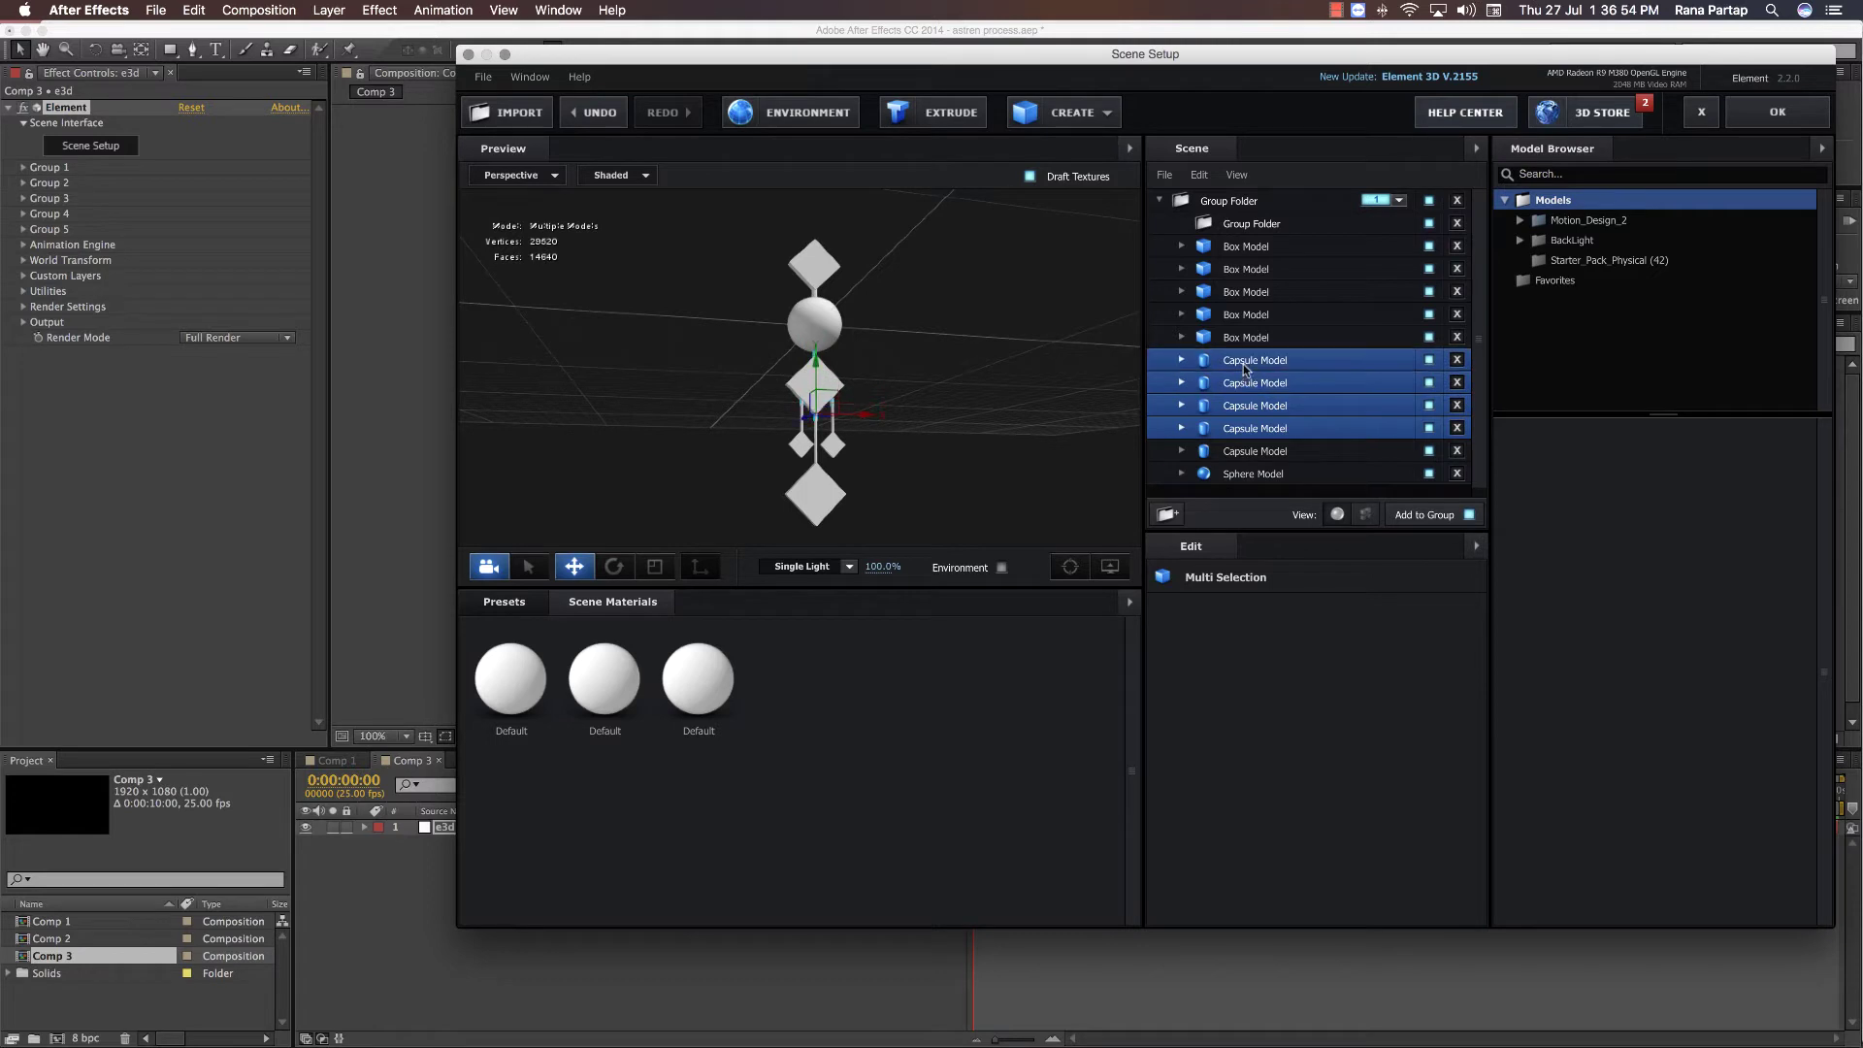
shift+click(1245, 339)
click(1428, 337)
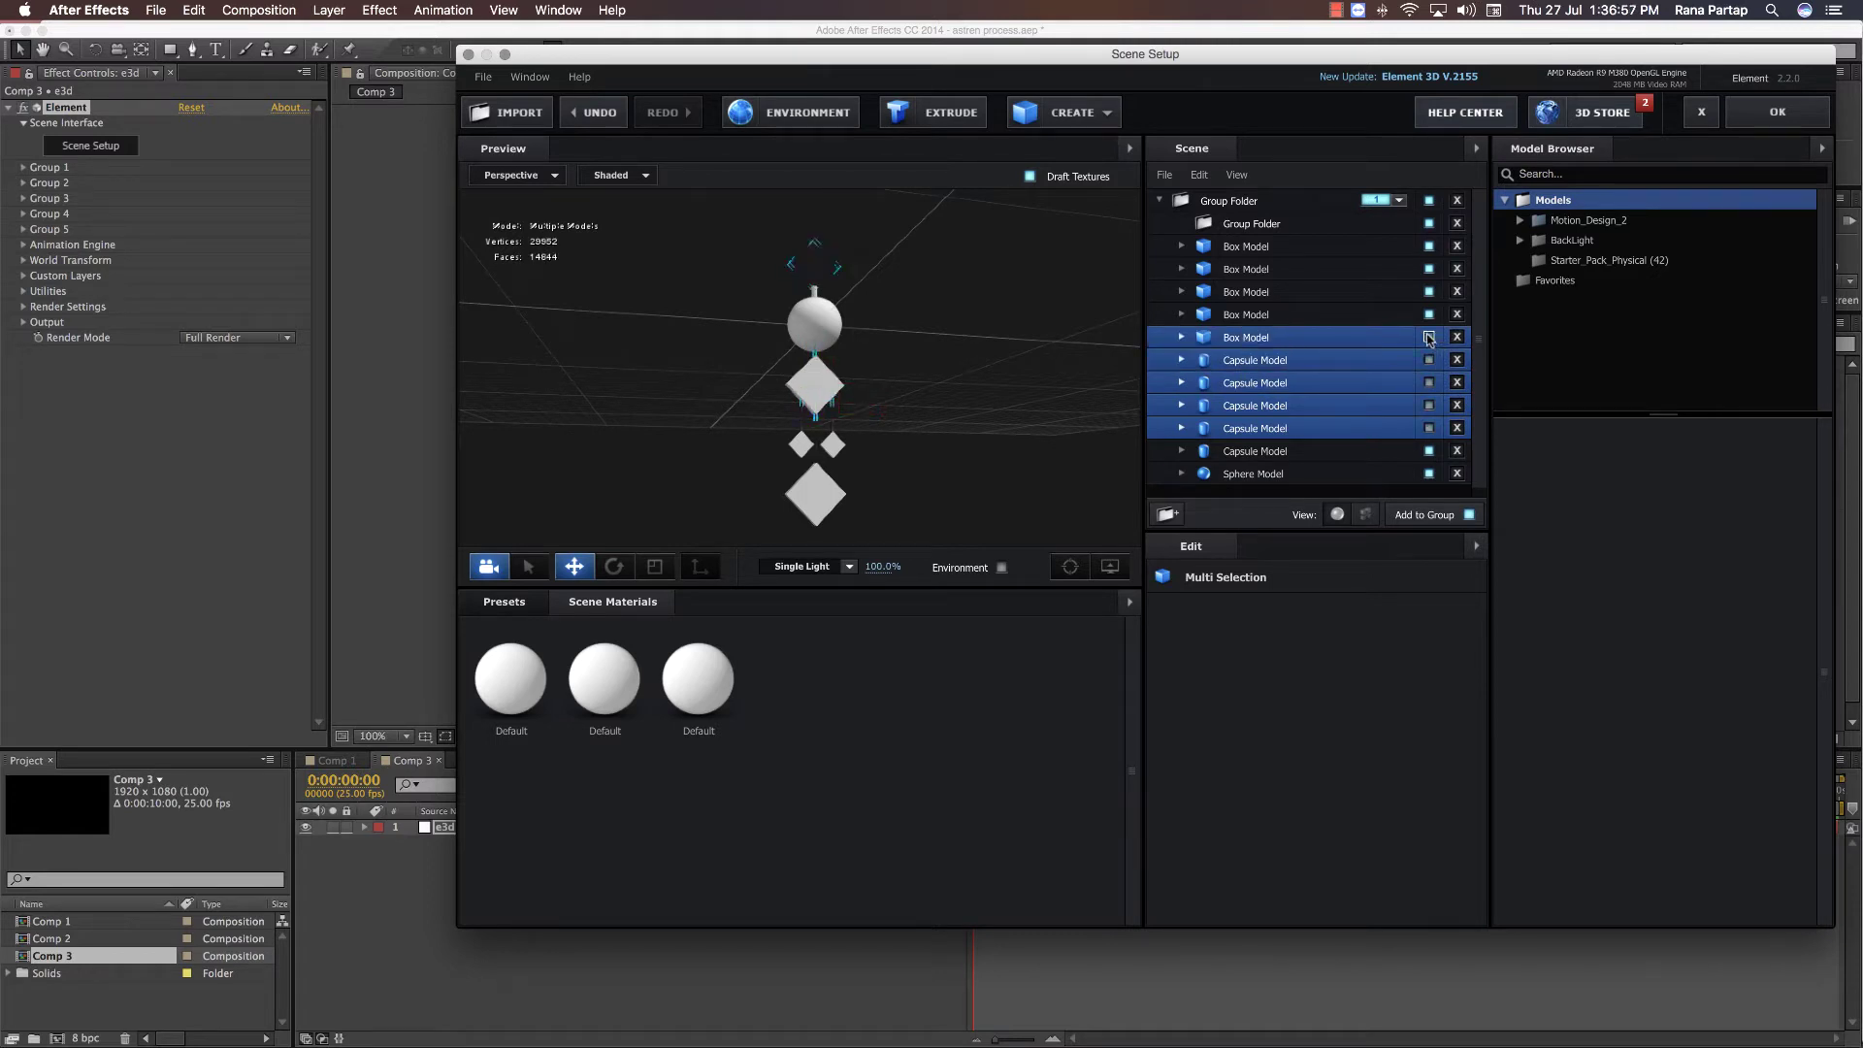
click(1428, 337)
super+click(1317, 435)
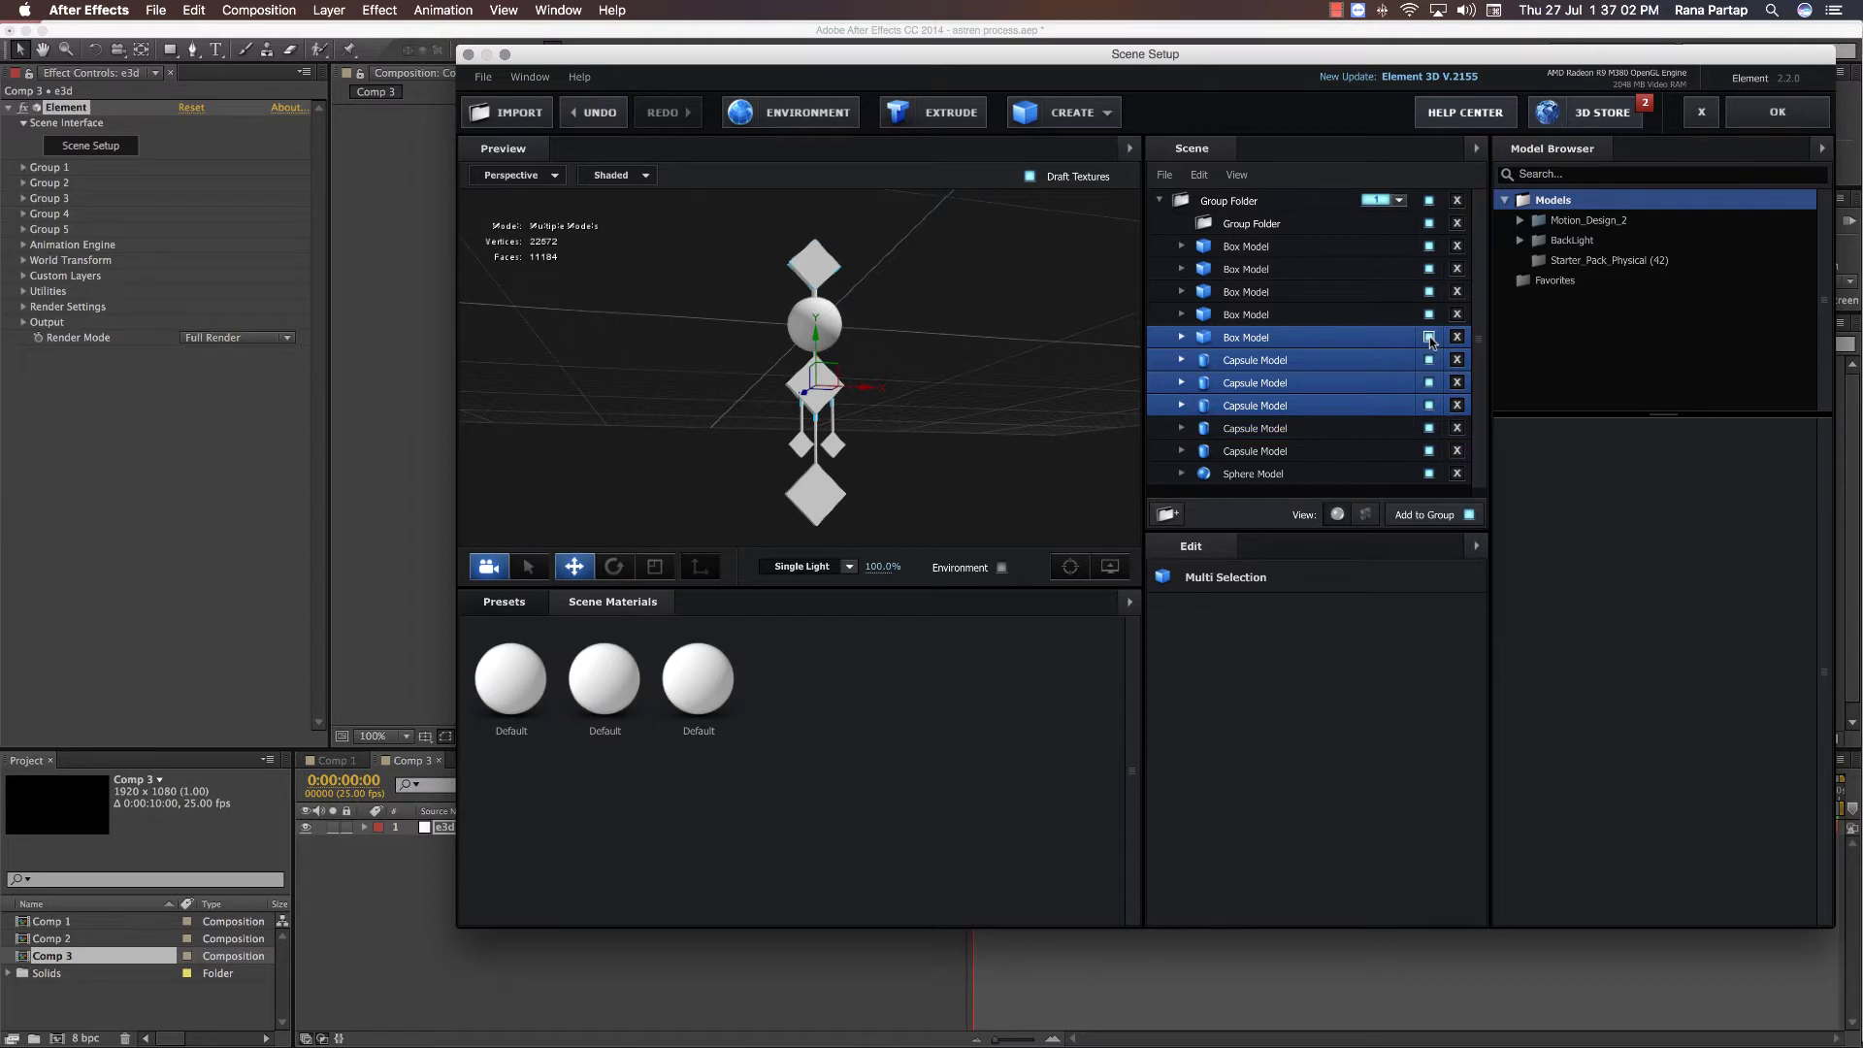
super+click(1291, 428)
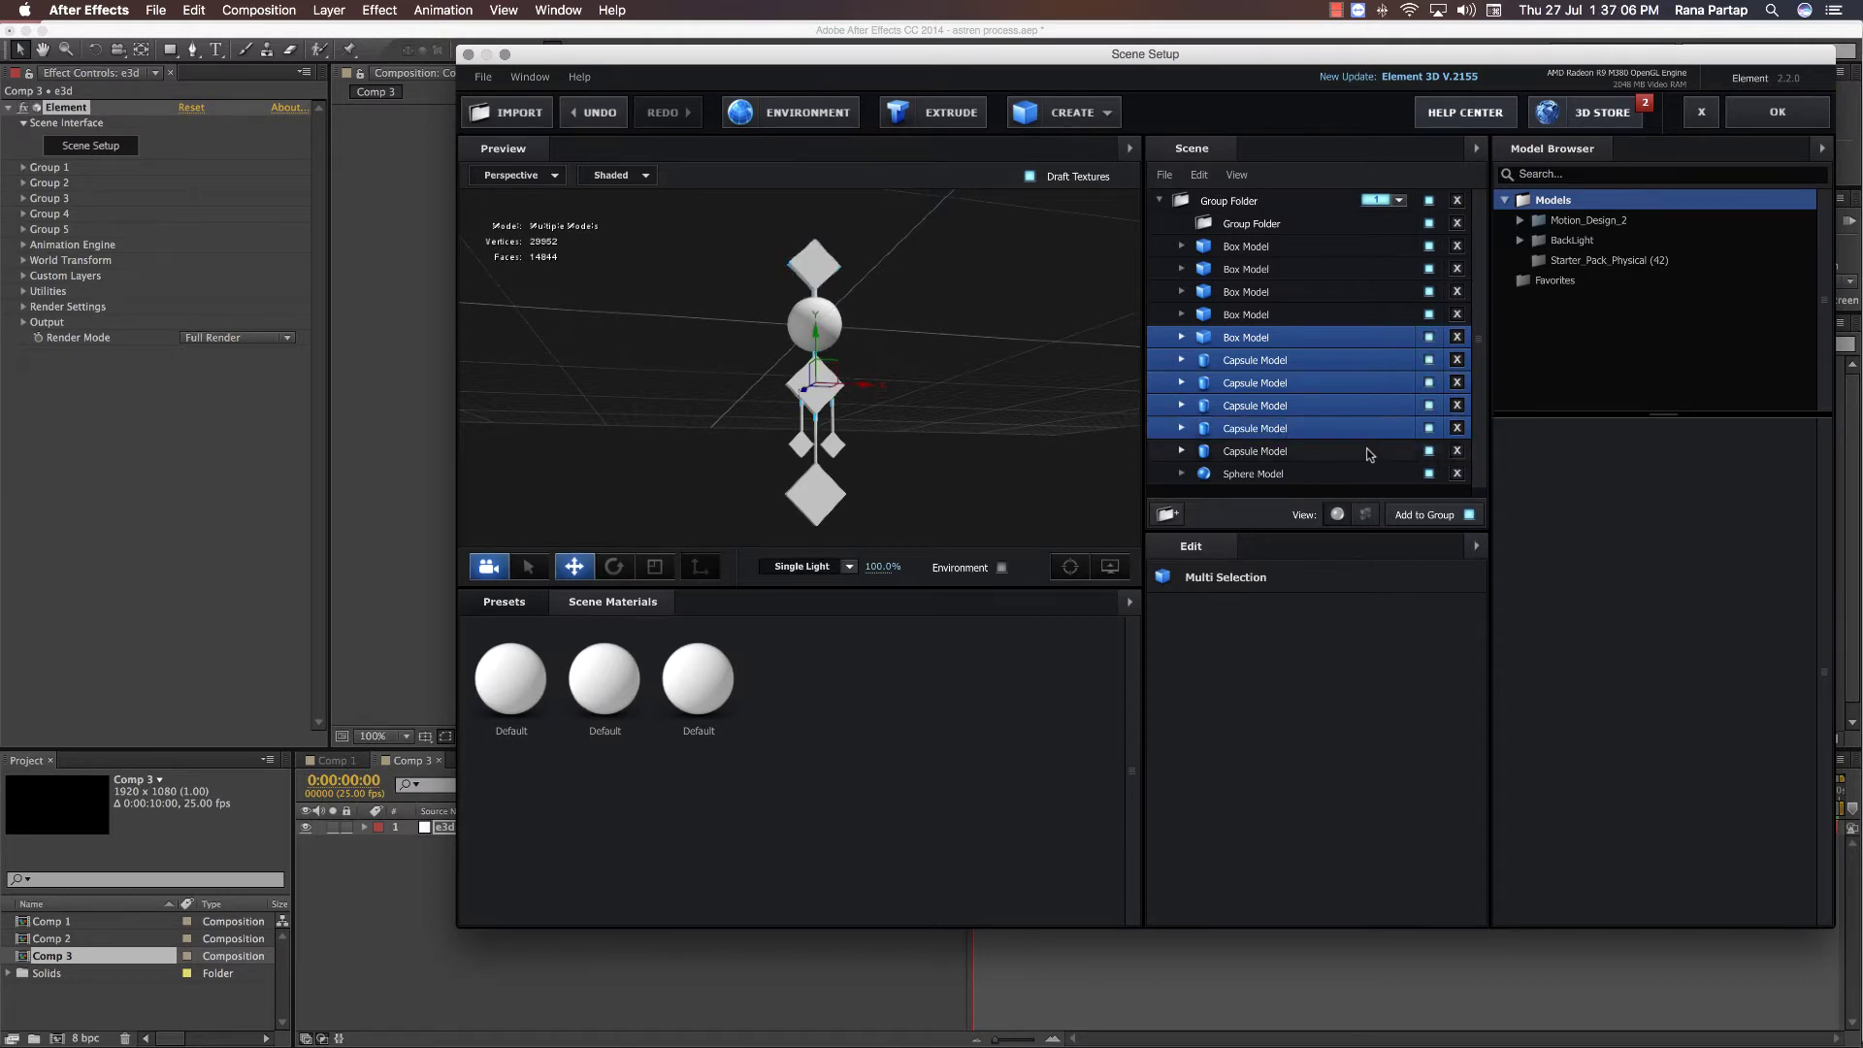
key(Down)
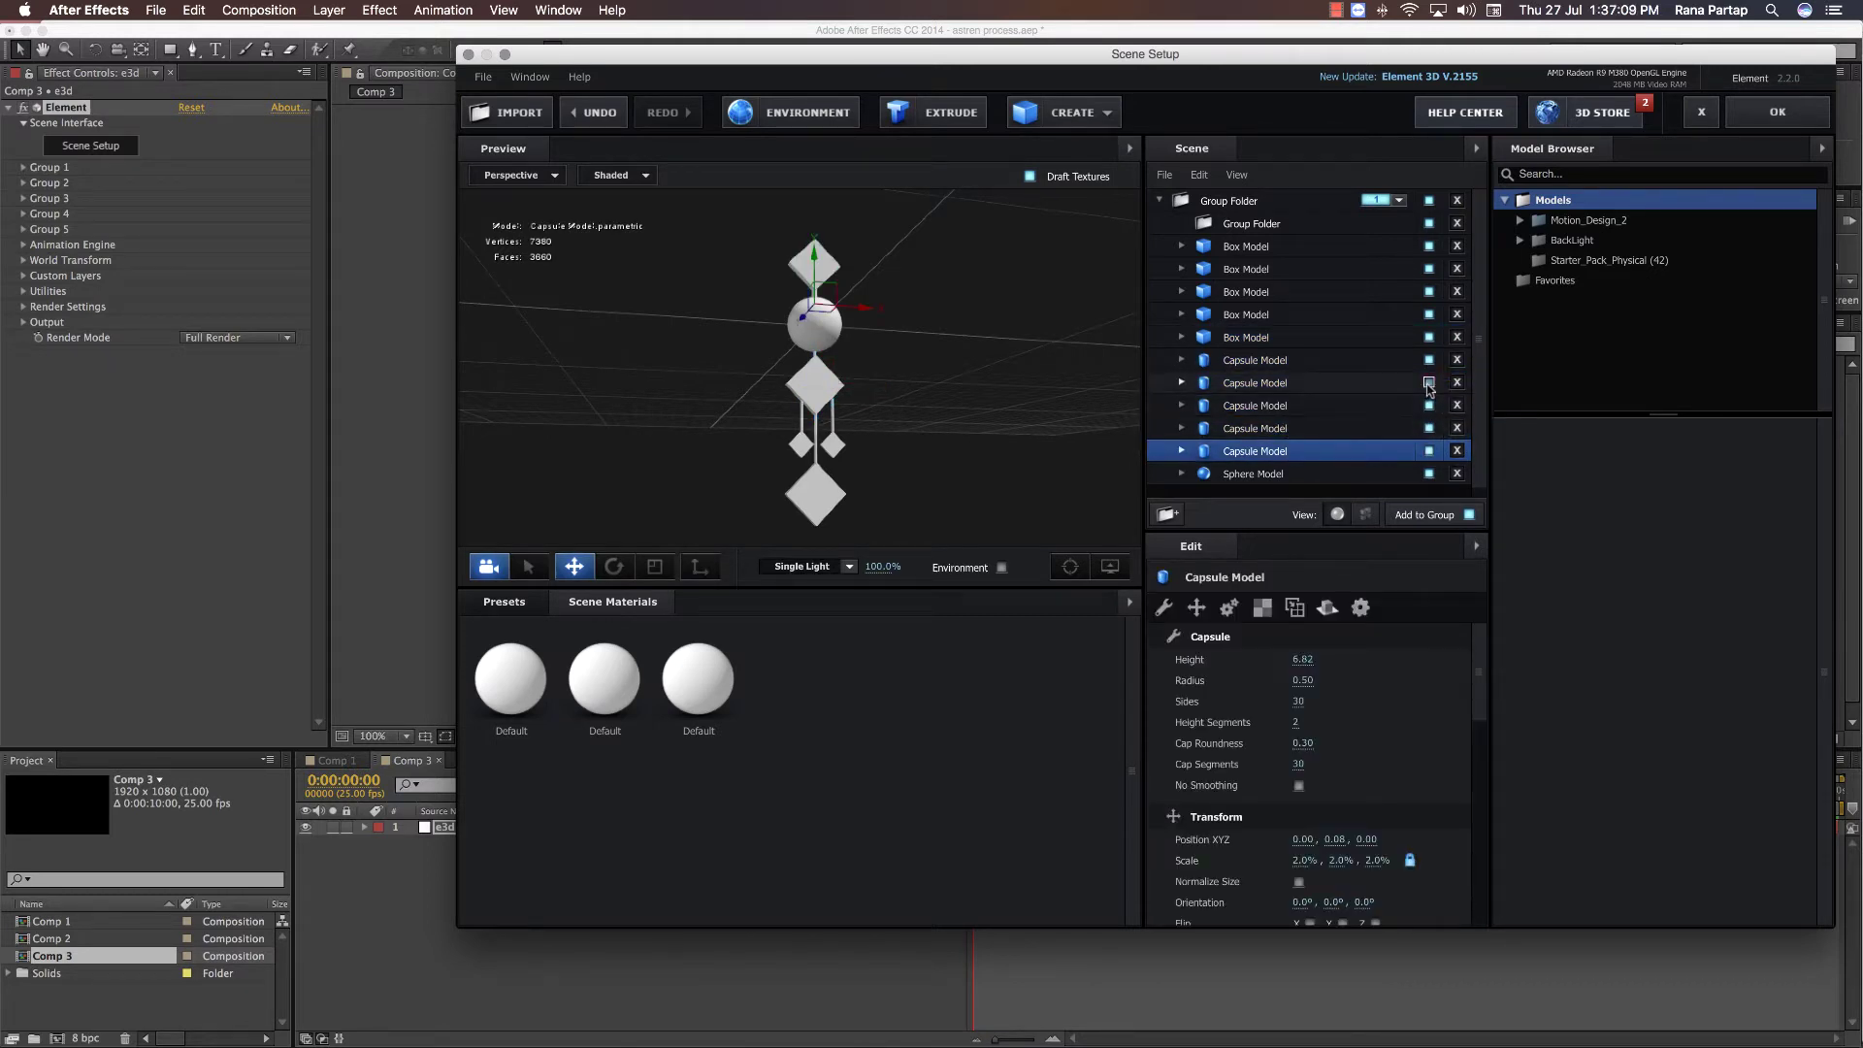
- Move the central rods and the left thin rod below the sphere into the nested group folder
click(1270, 476)
click(1258, 454)
click(1287, 429)
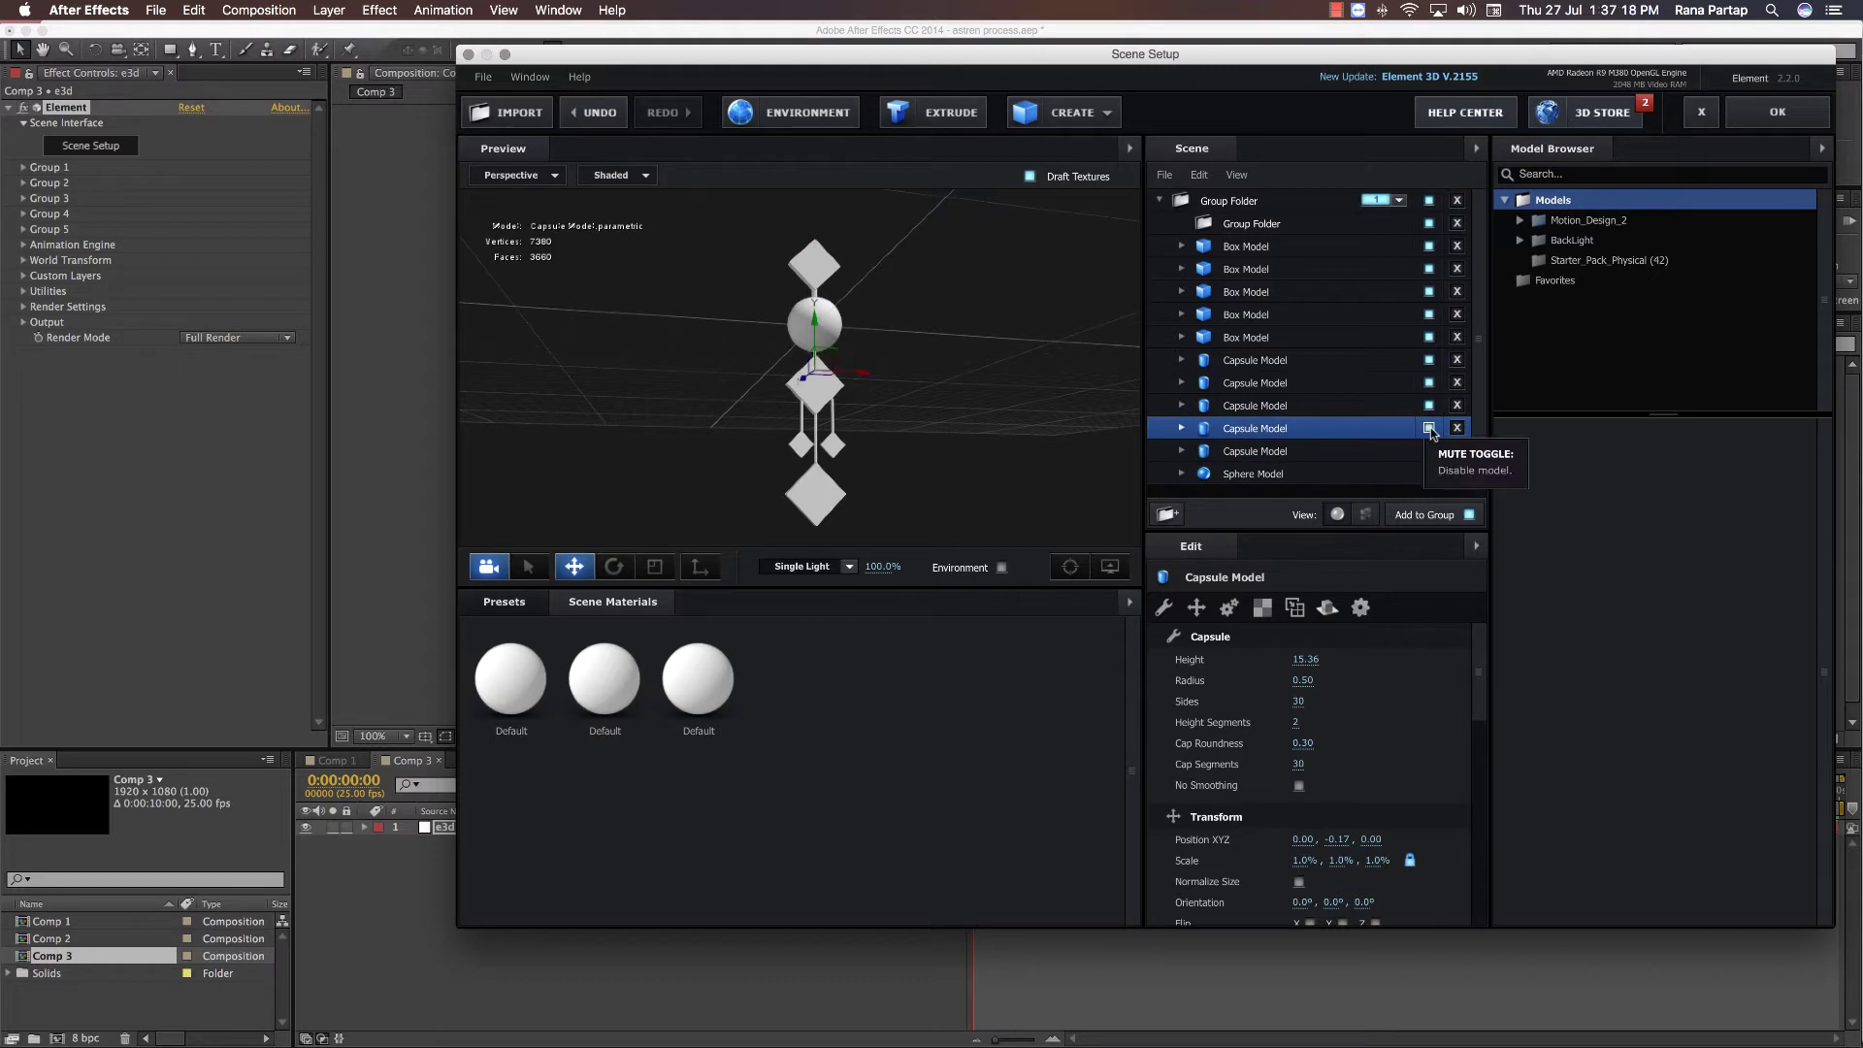
drag(1321, 433, 1283, 224)
drag(1255, 430, 1252, 233)
- Move the large diamond directly below the sphere into the nested group folder and check the group by toggling its visibility
click(1254, 384)
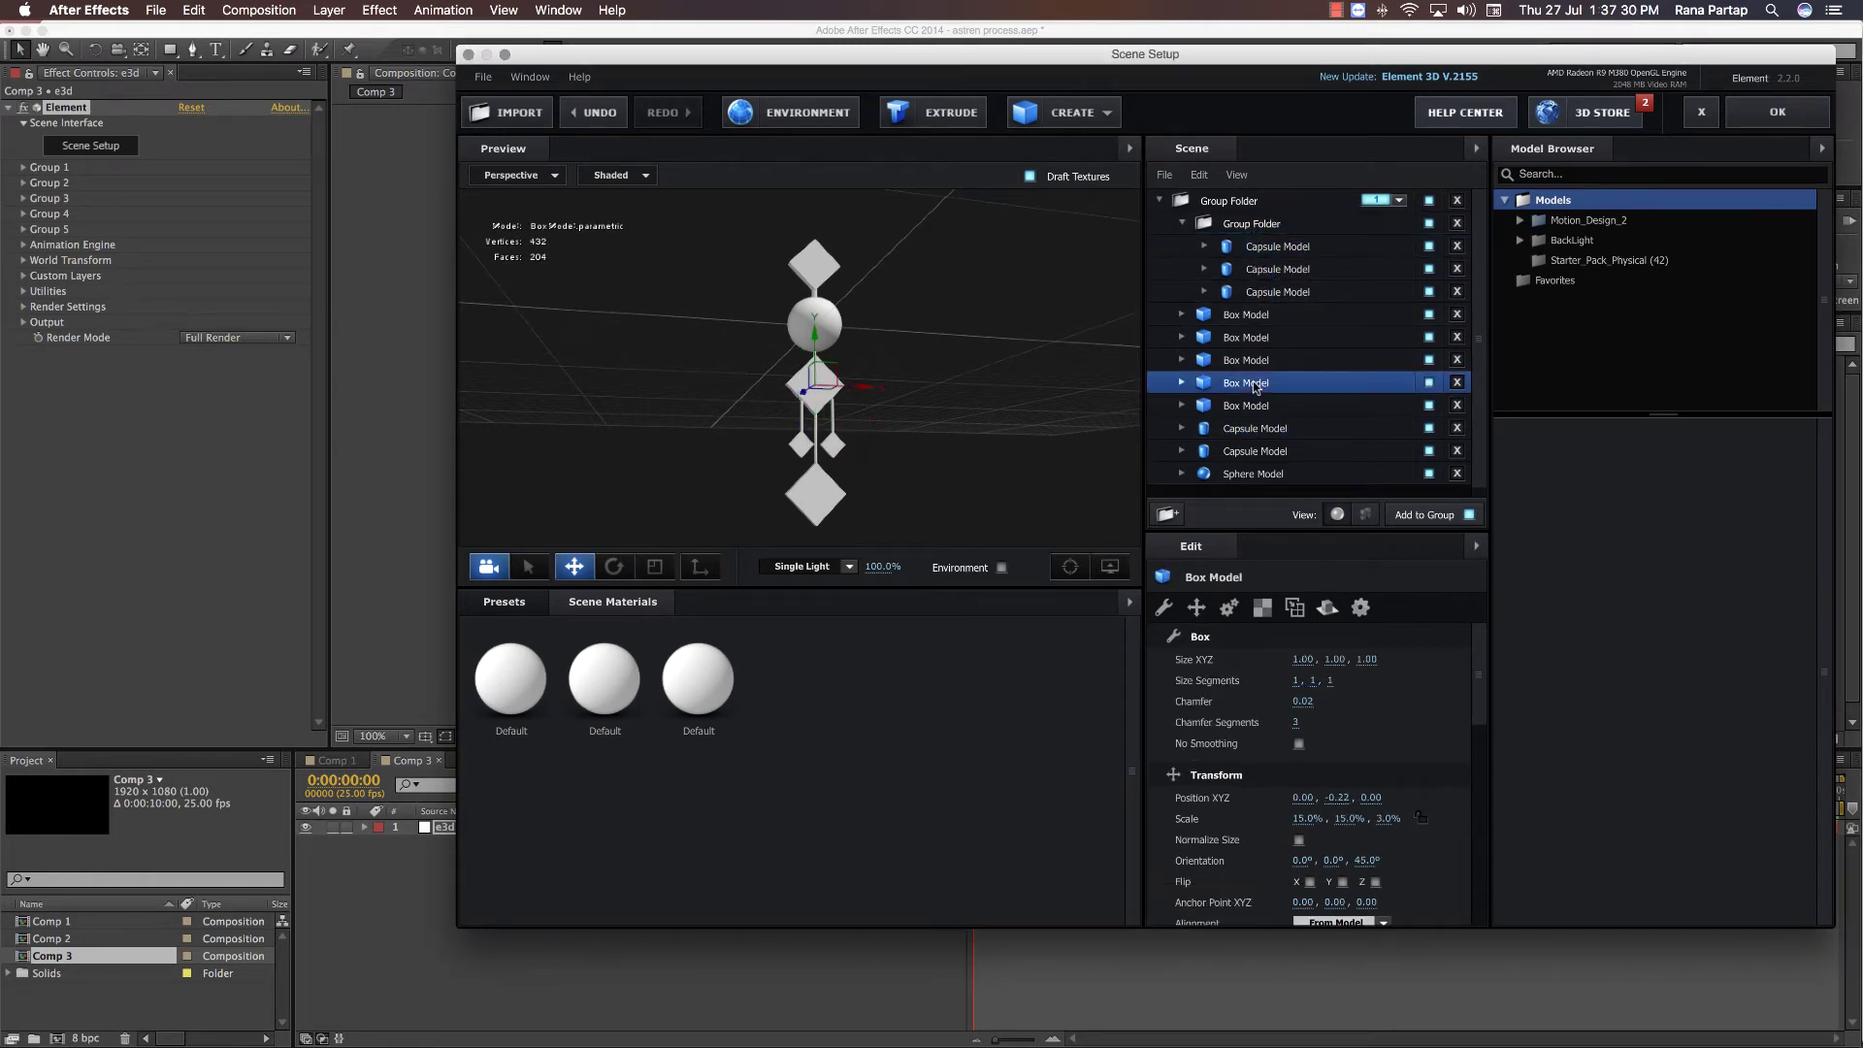
drag(1266, 384, 1262, 233)
click(1429, 223)
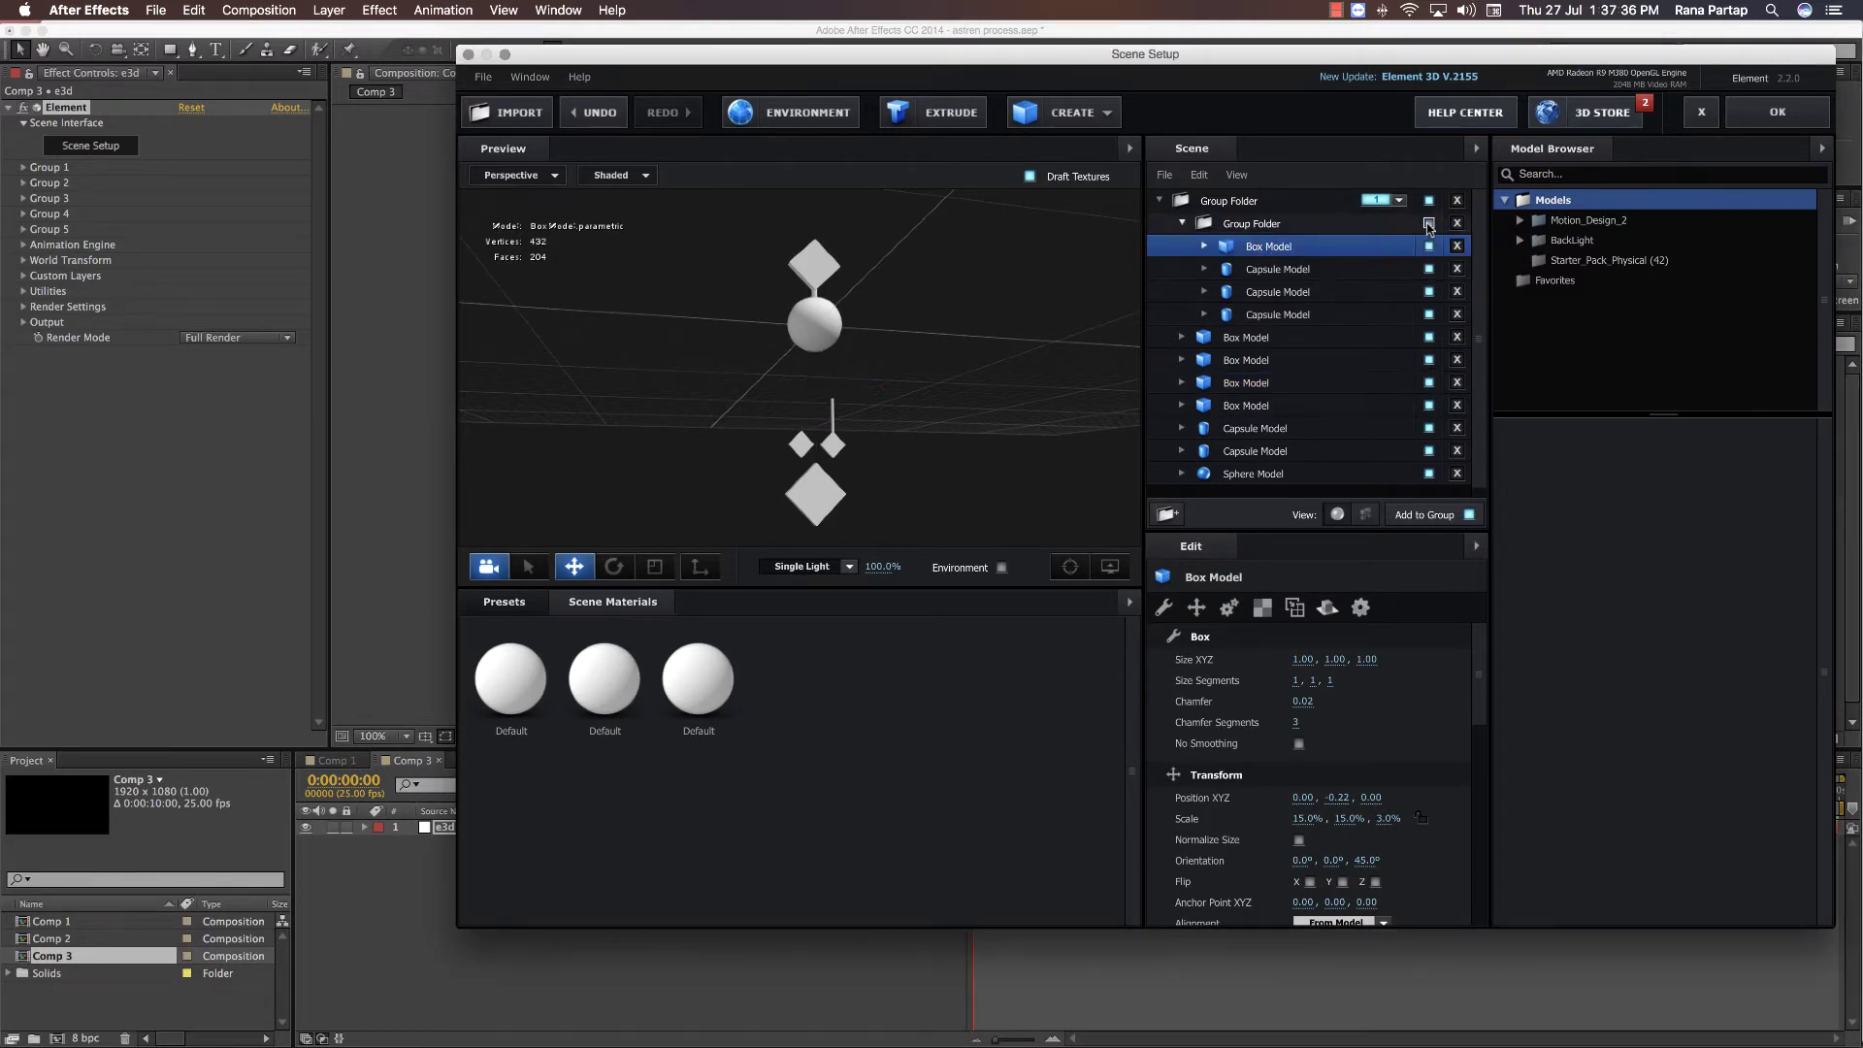
click(1428, 223)
- Move the lowest large diamond and both small side diamonds into the nested group folder
click(1252, 407)
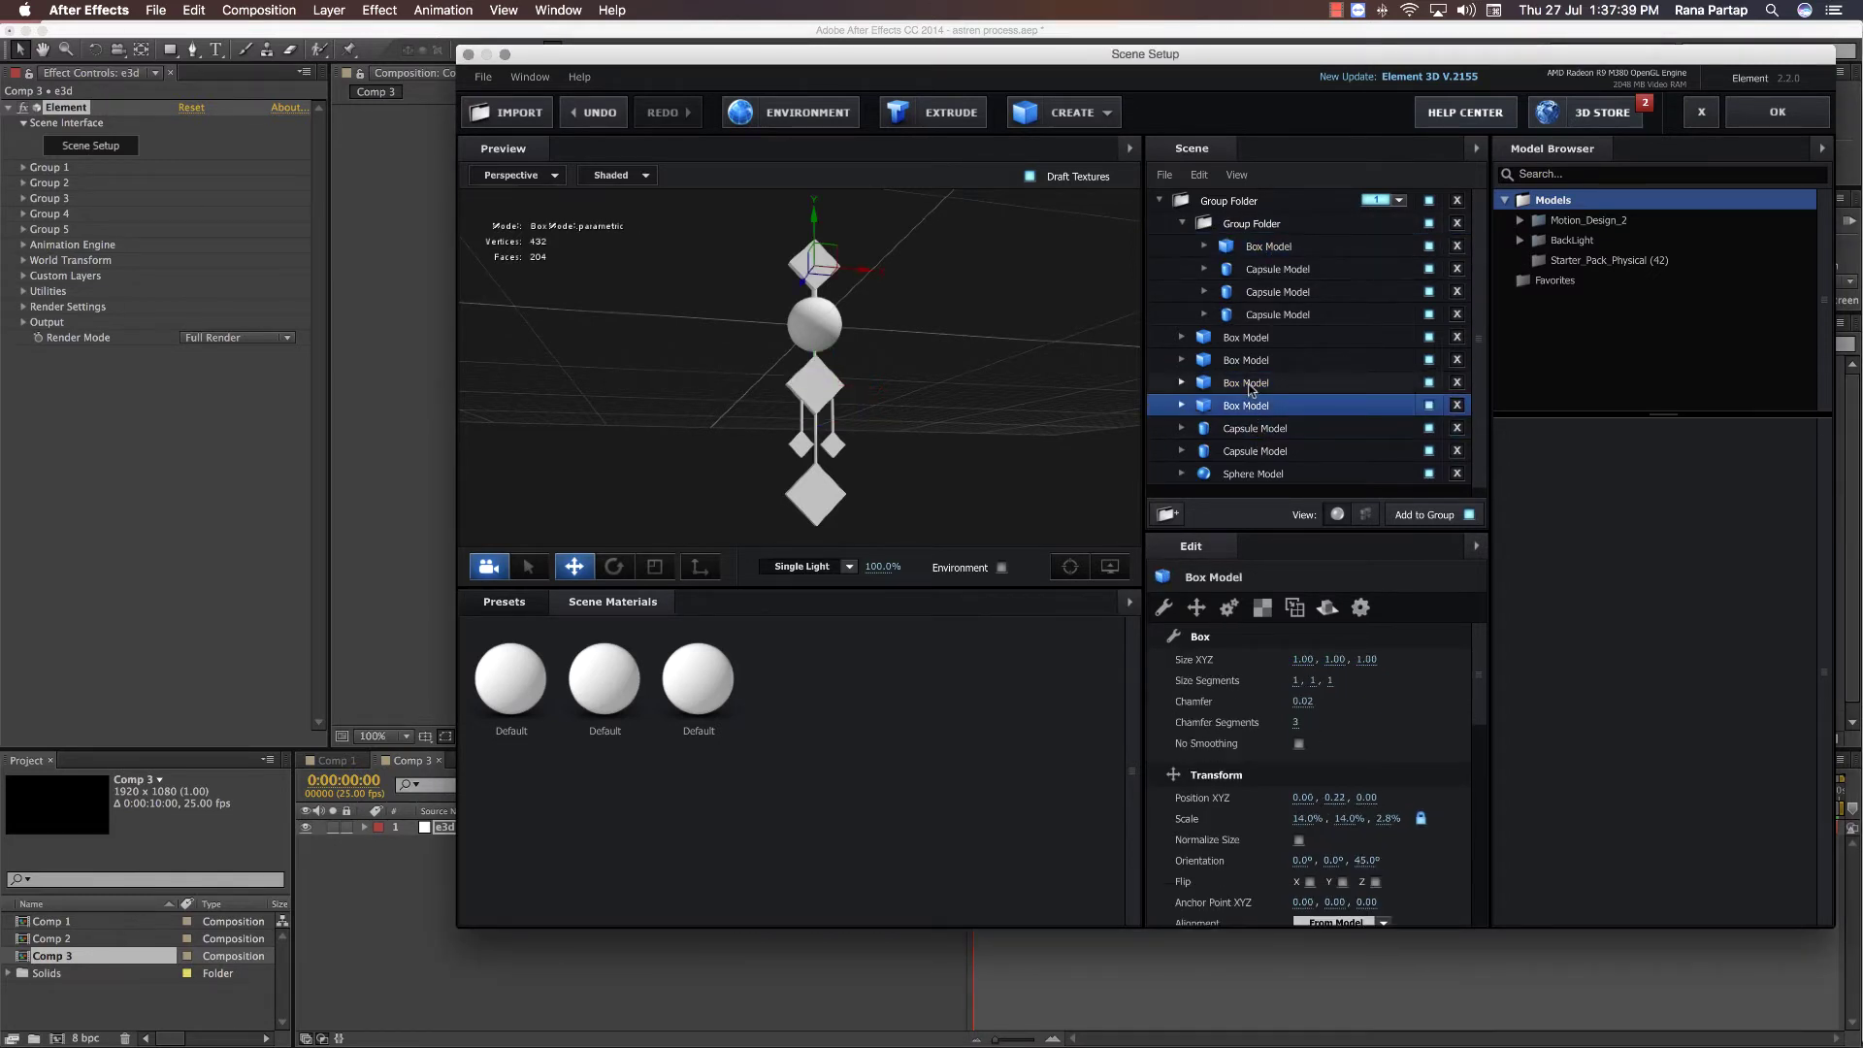
click(1251, 385)
drag(1252, 384, 1266, 230)
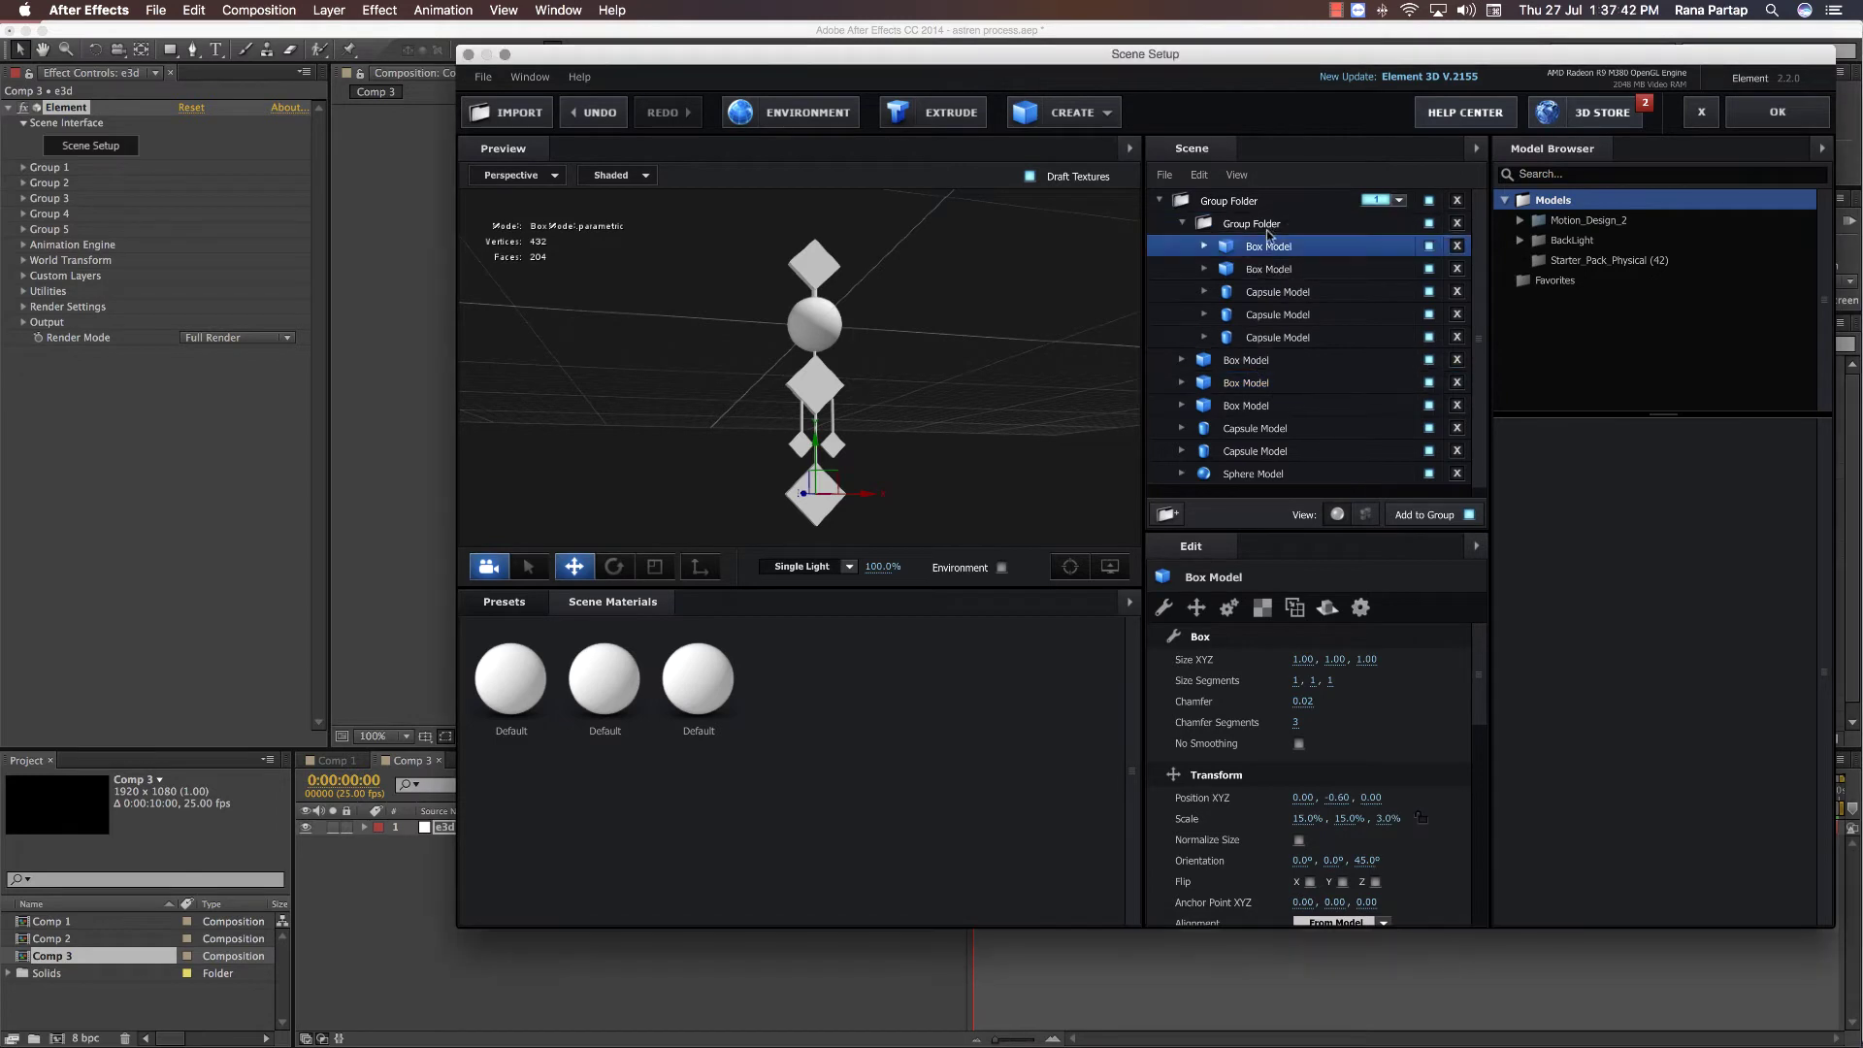
click(1257, 380)
drag(1258, 382, 1268, 262)
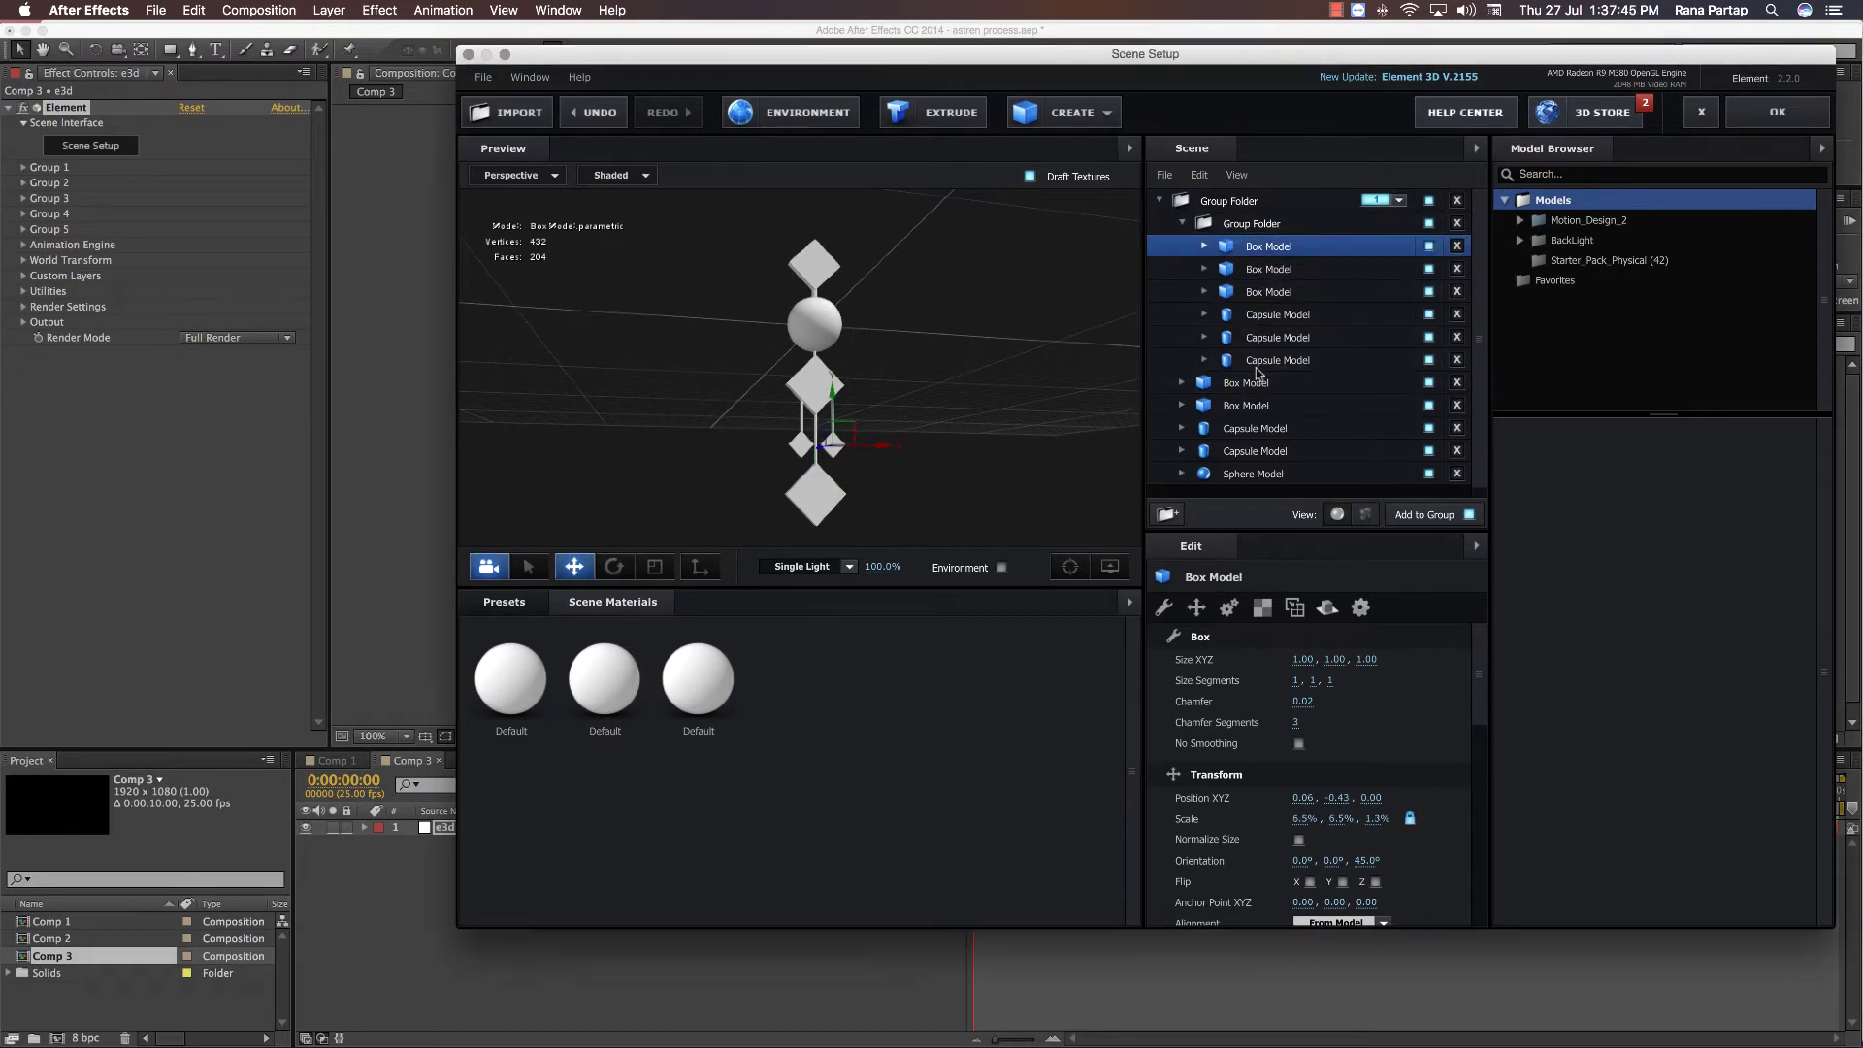
click(1258, 383)
drag(1257, 384, 1267, 230)
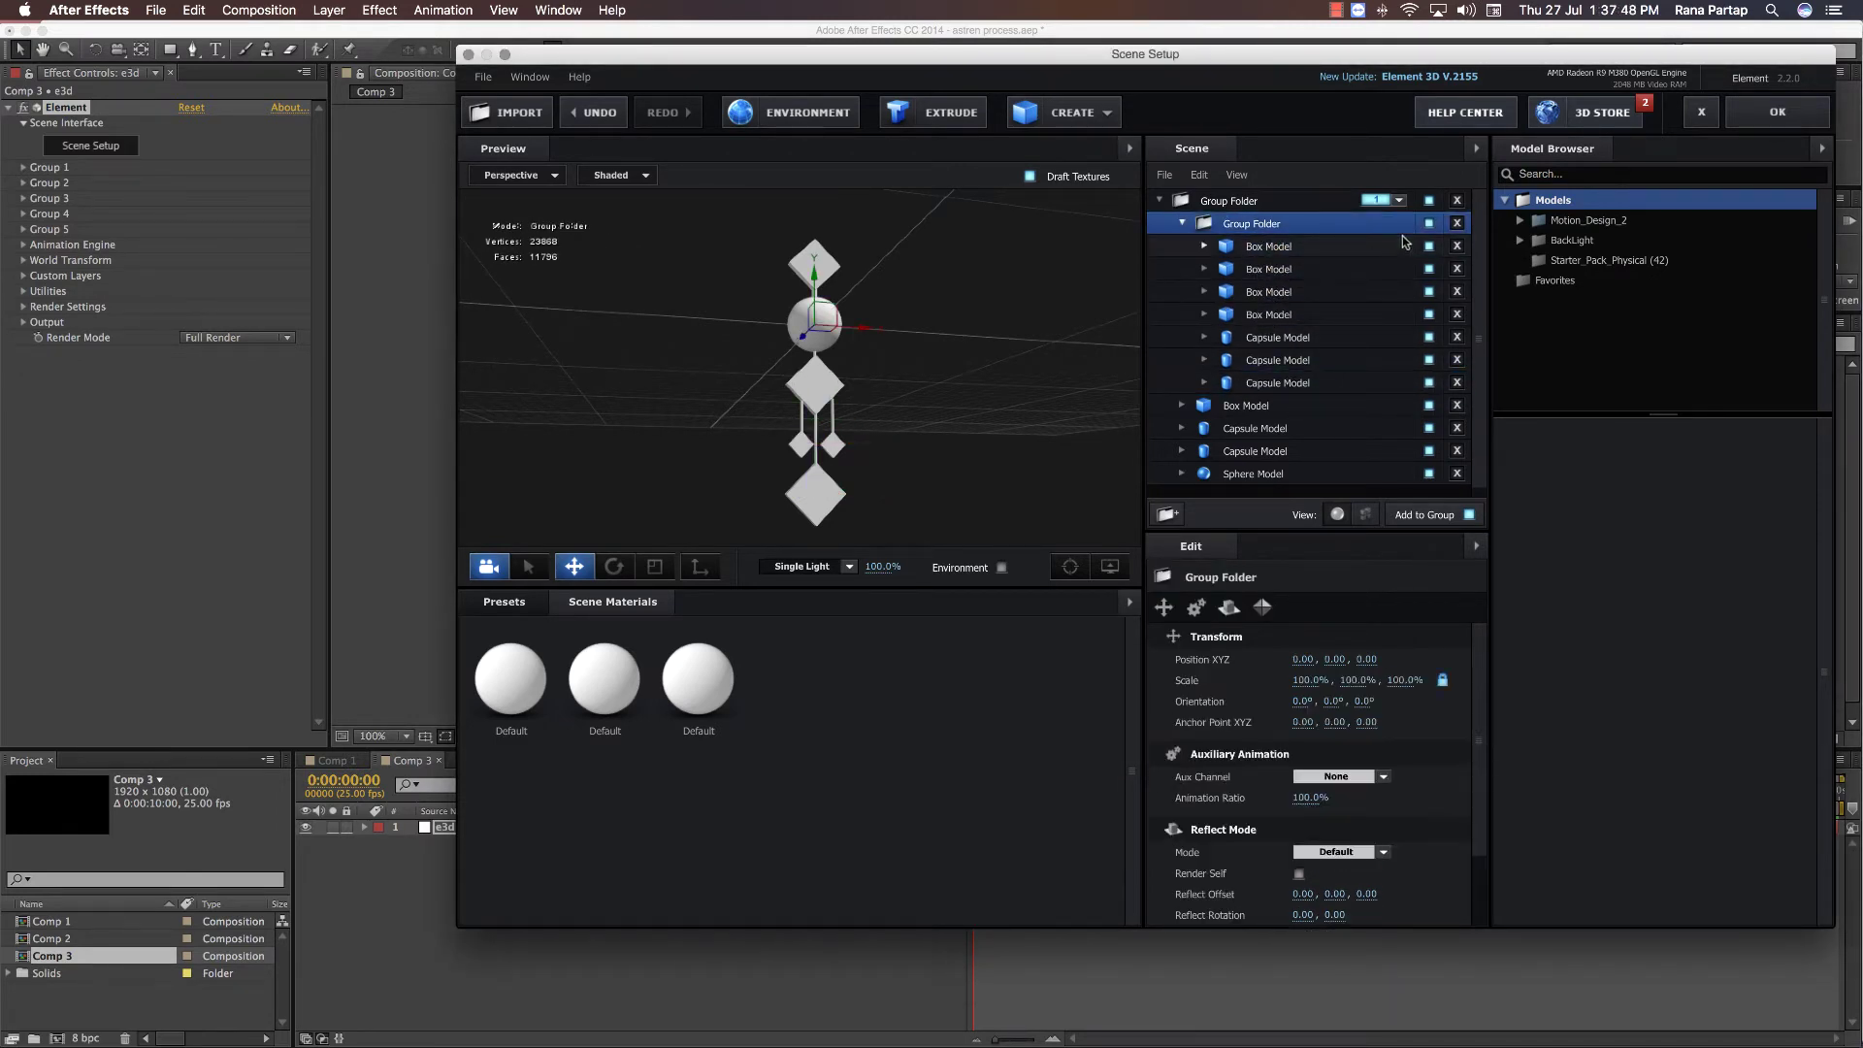
- Move the remaining right thin rod into the nested group folder and check the group by toggling its visibility
click(1429, 223)
click(1429, 224)
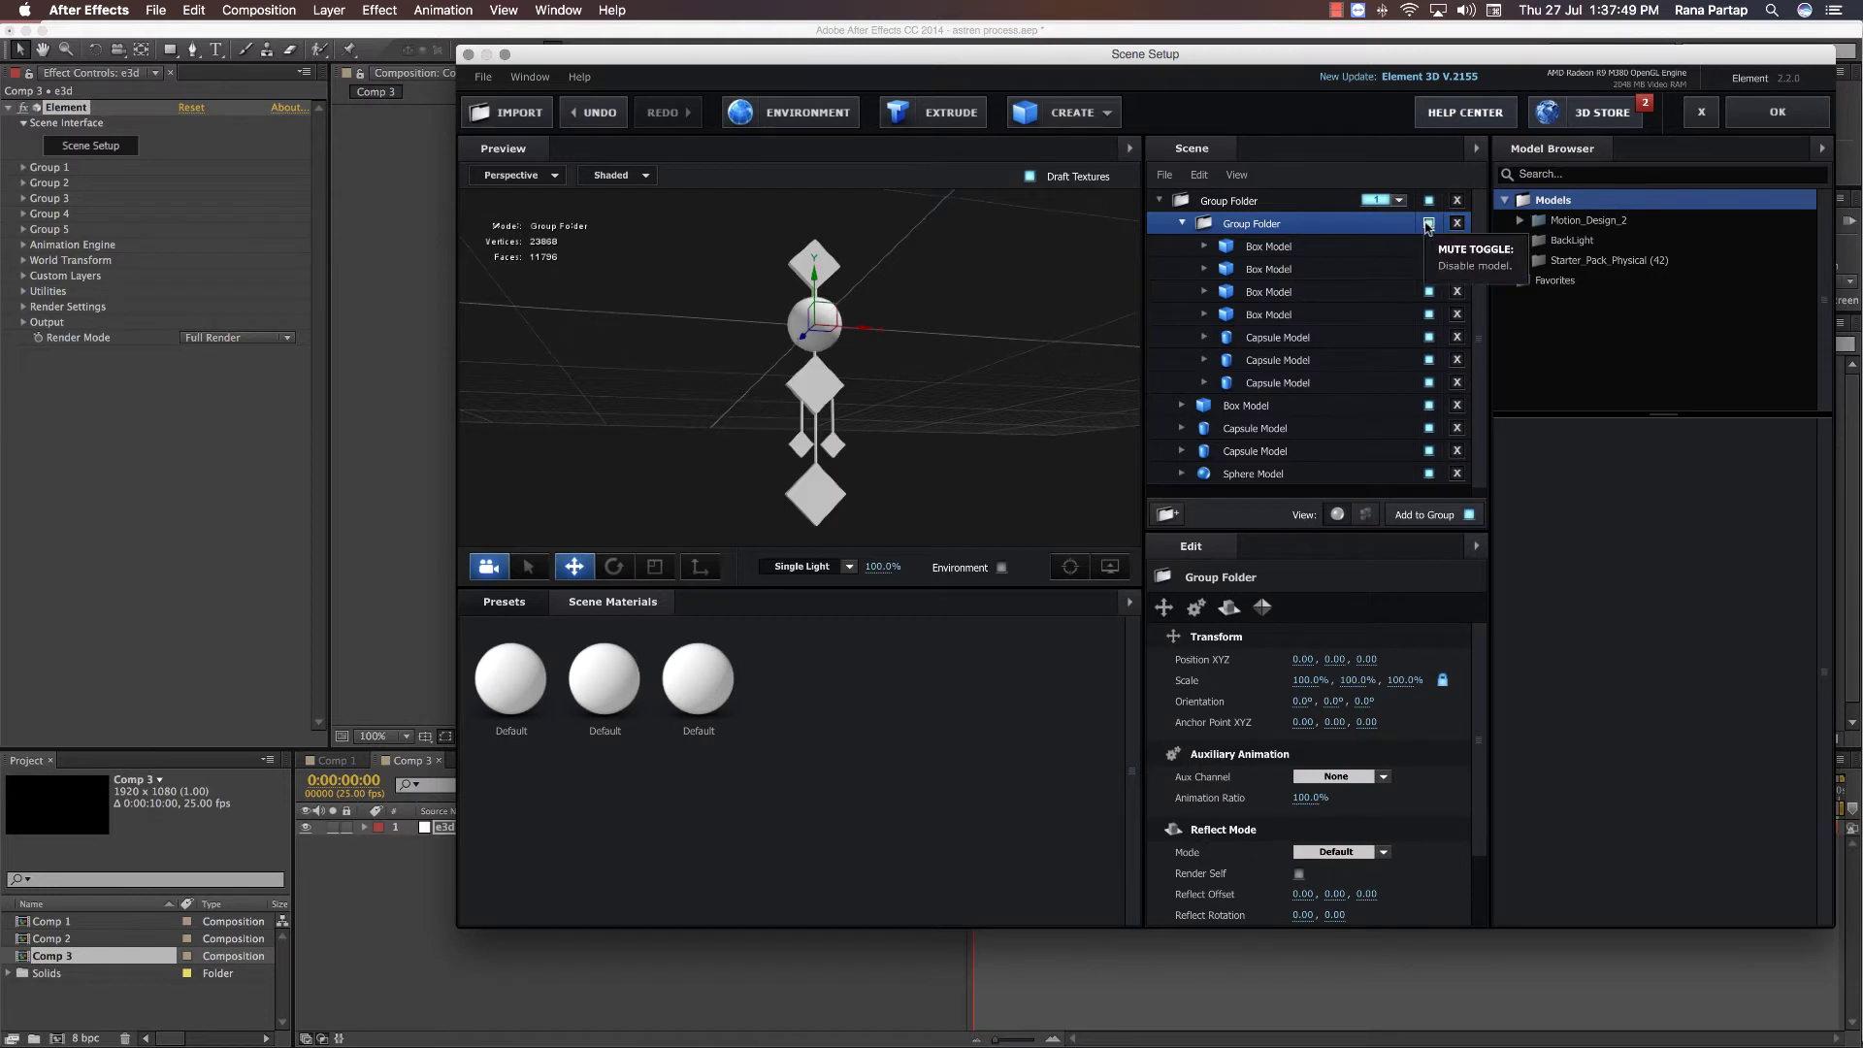
click(1259, 432)
drag(1260, 432, 1266, 238)
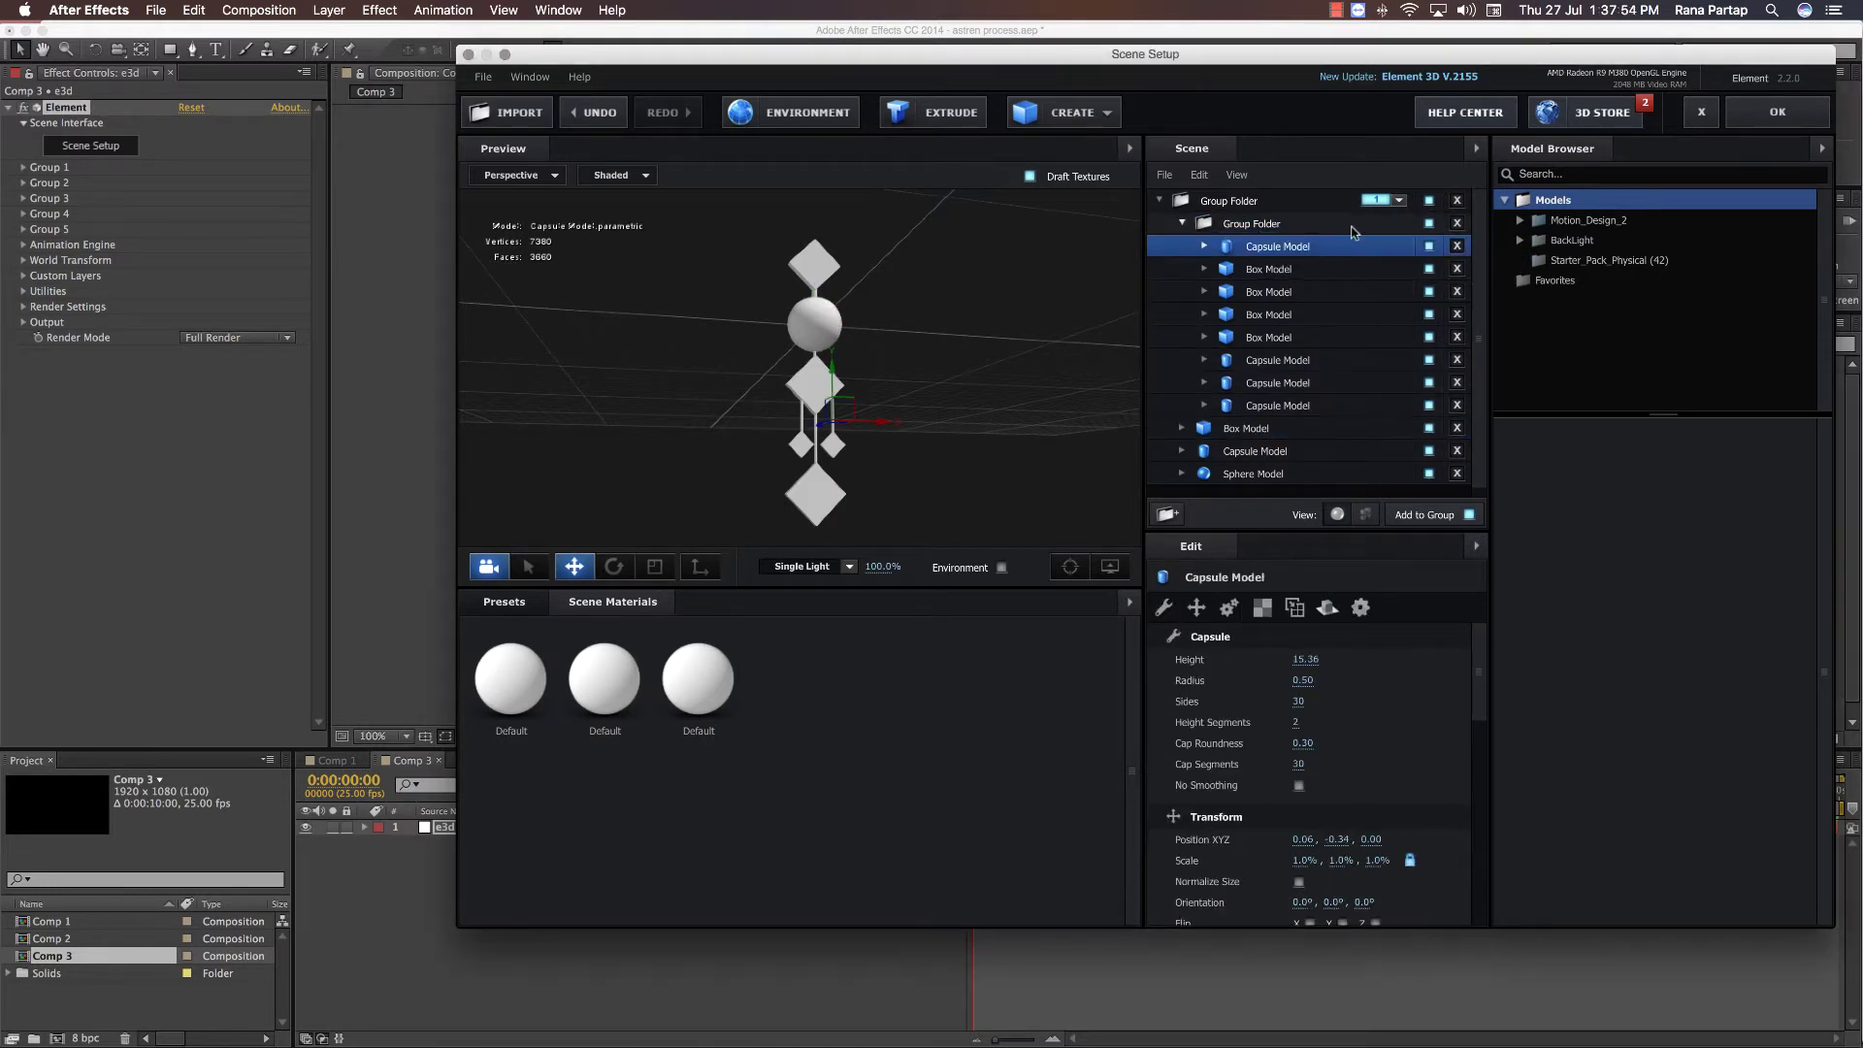
click(1427, 224)
click(1427, 225)
- Accept the ornament scene, return to the composition and magnify its view to 200%
drag(930, 356, 927, 385)
click(1778, 112)
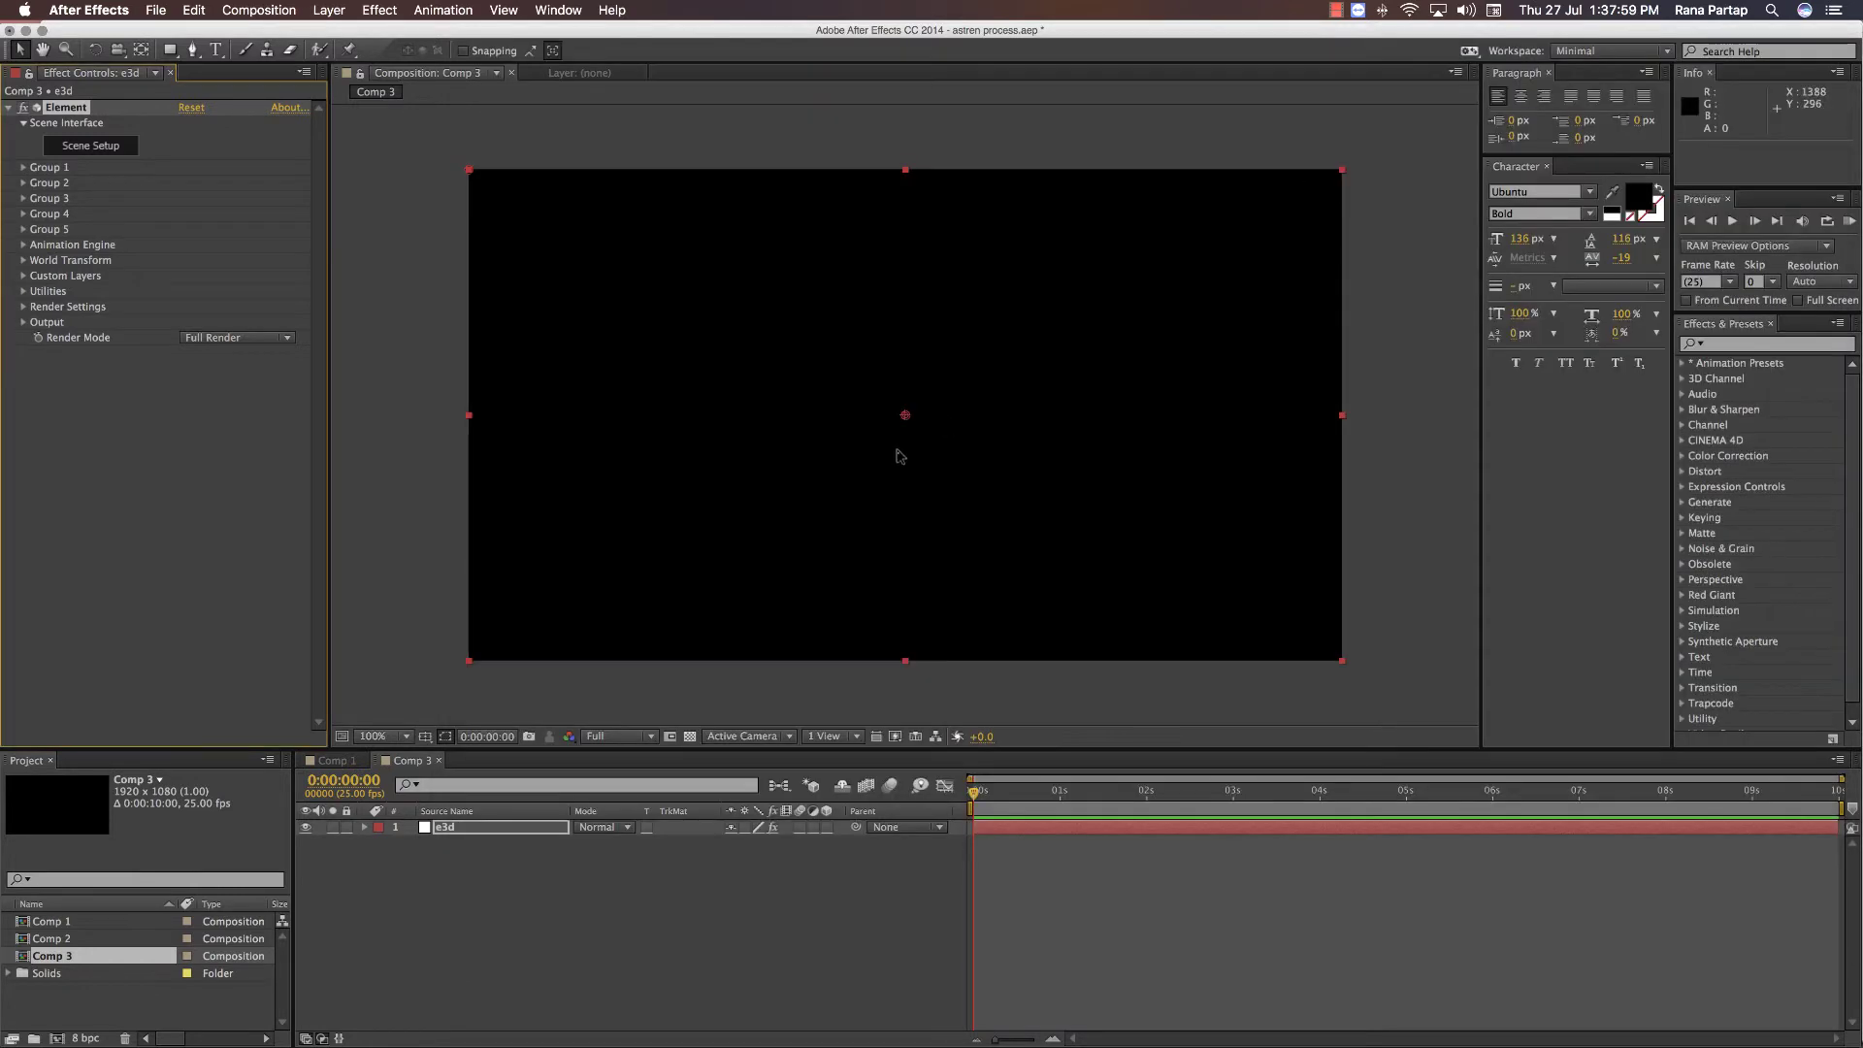
key(period)
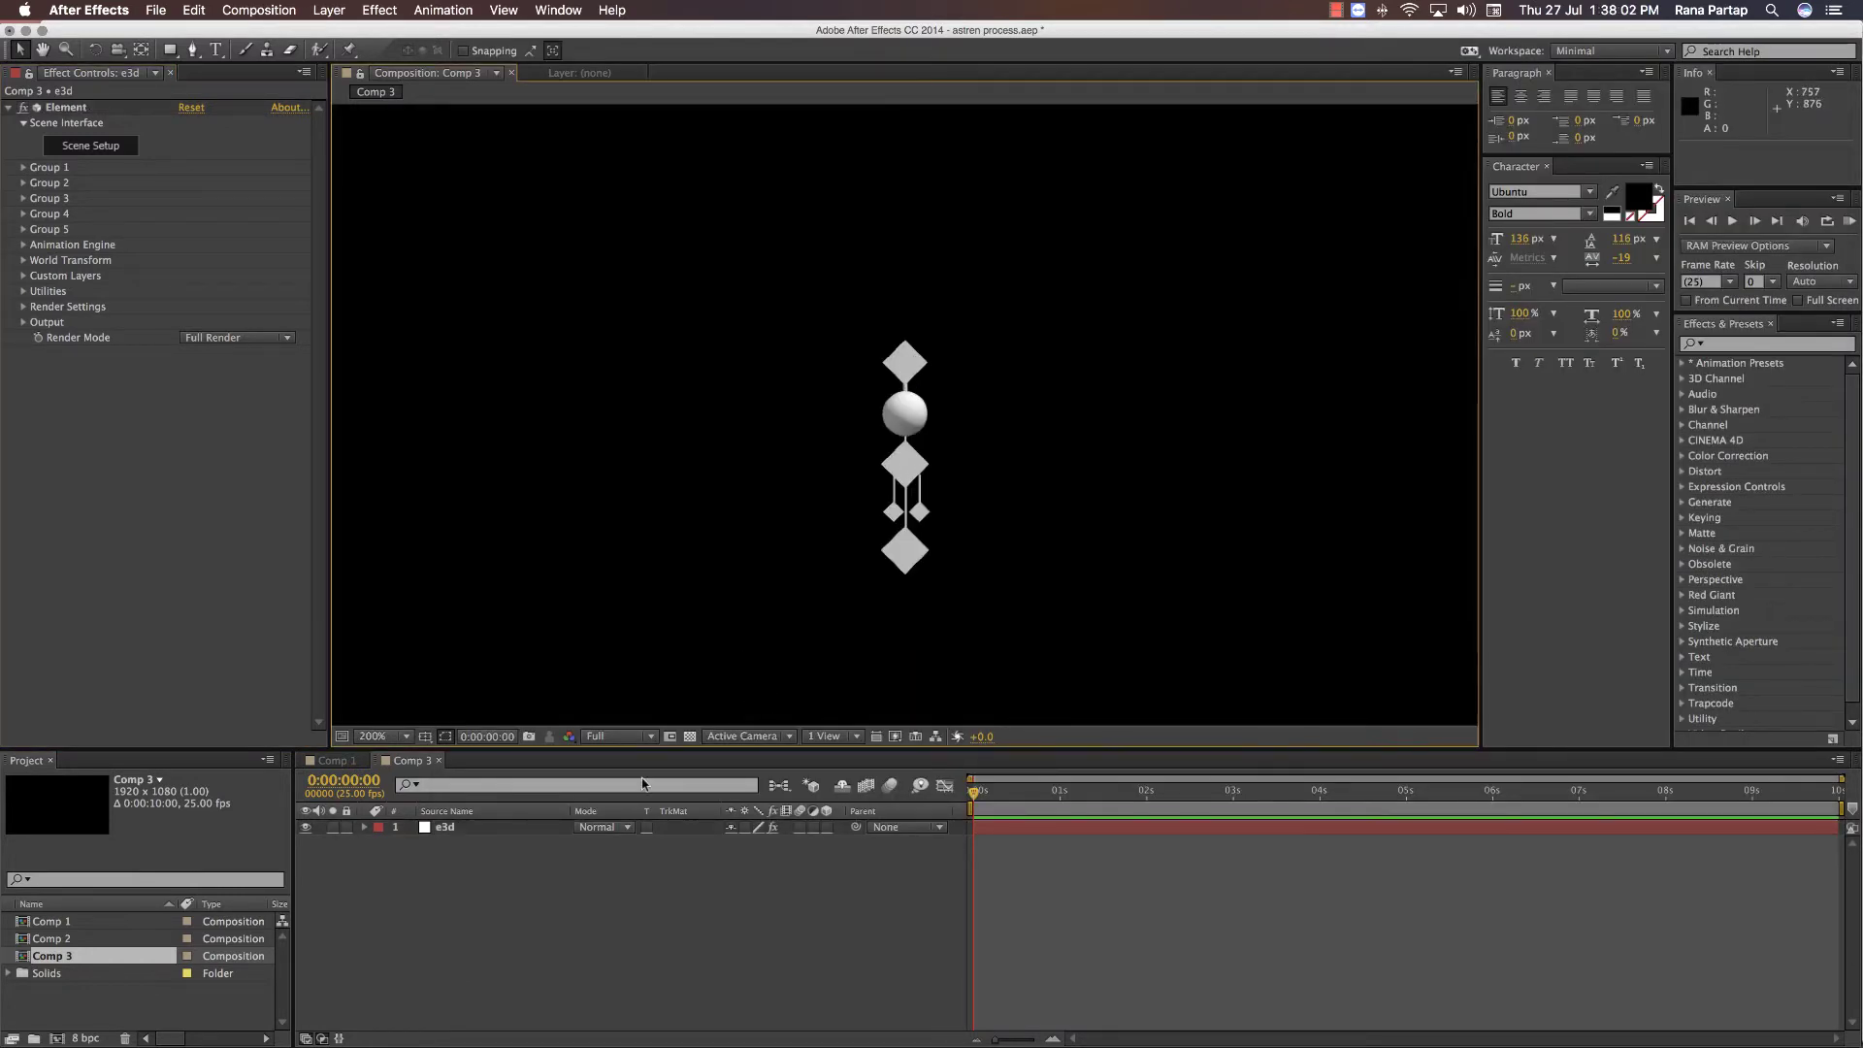
- Reveal the replicator rotation settings of Group 1 on the e3d layer and turn its Y Rotation to 77°
click(461, 827)
click(23, 167)
click(40, 246)
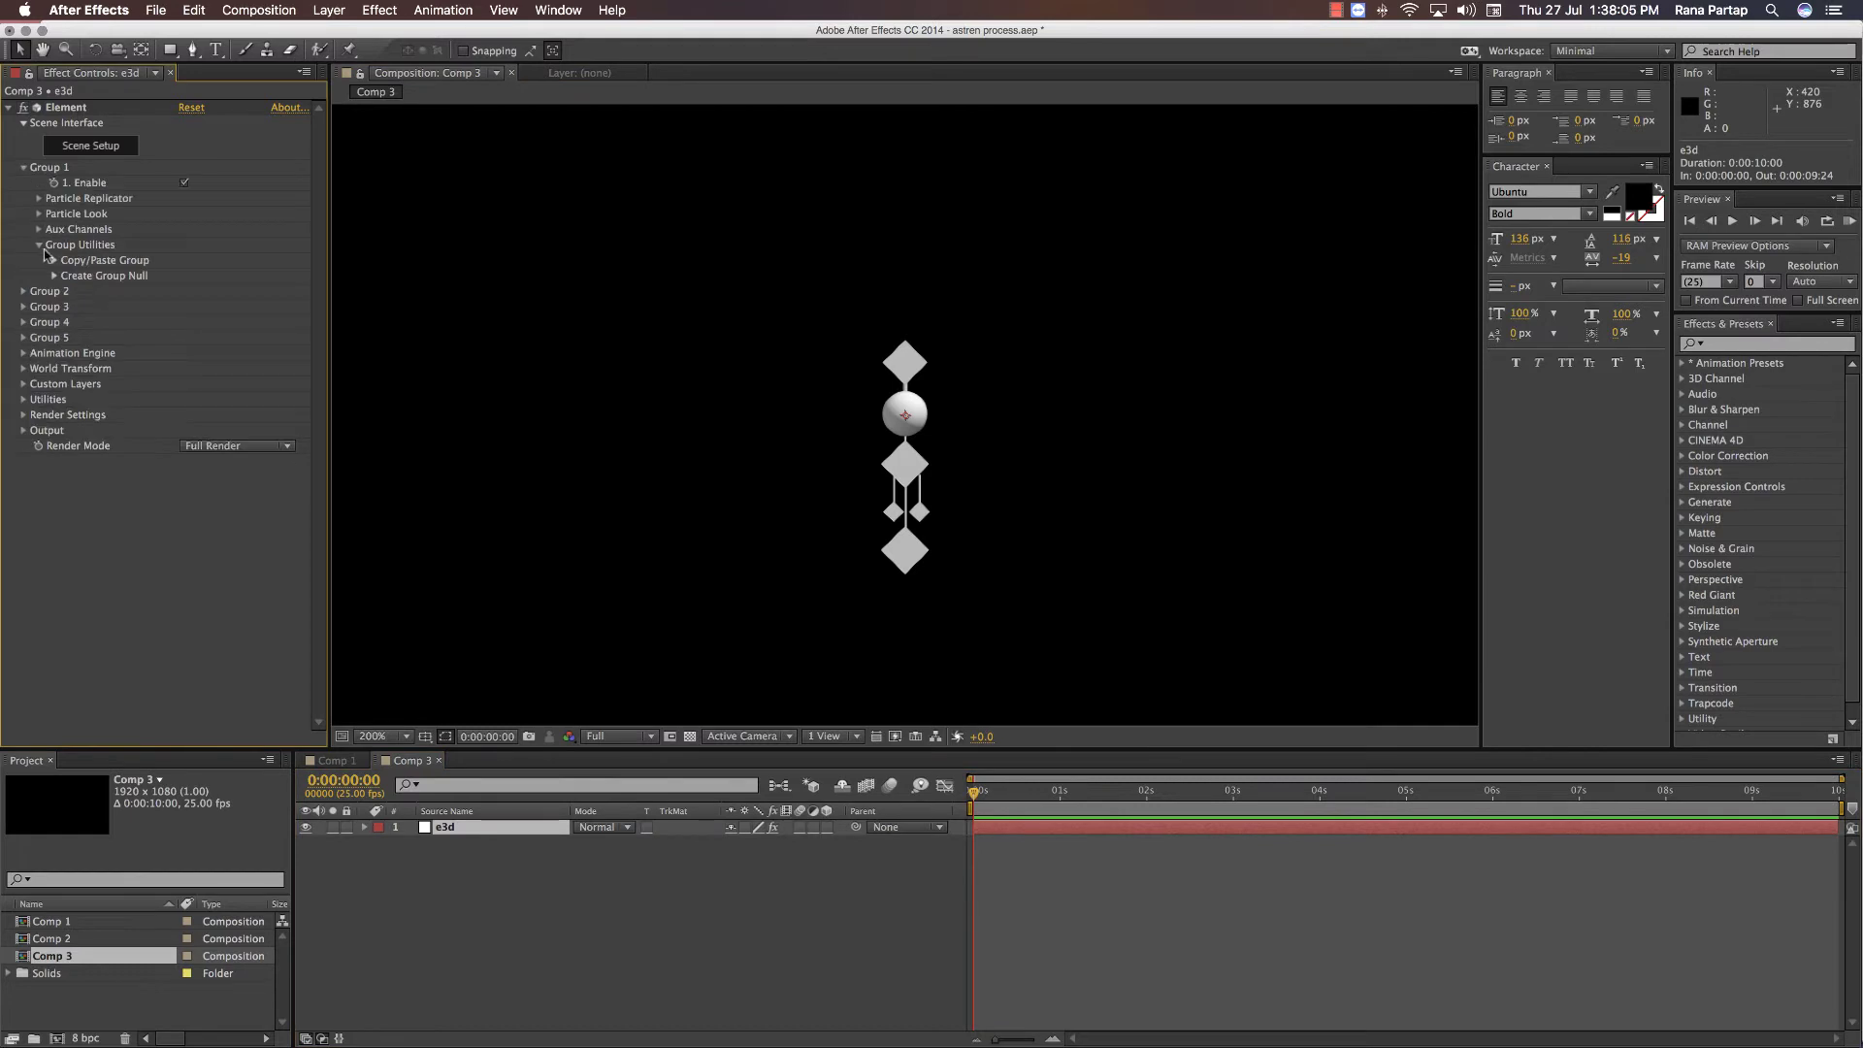
click(38, 199)
click(40, 338)
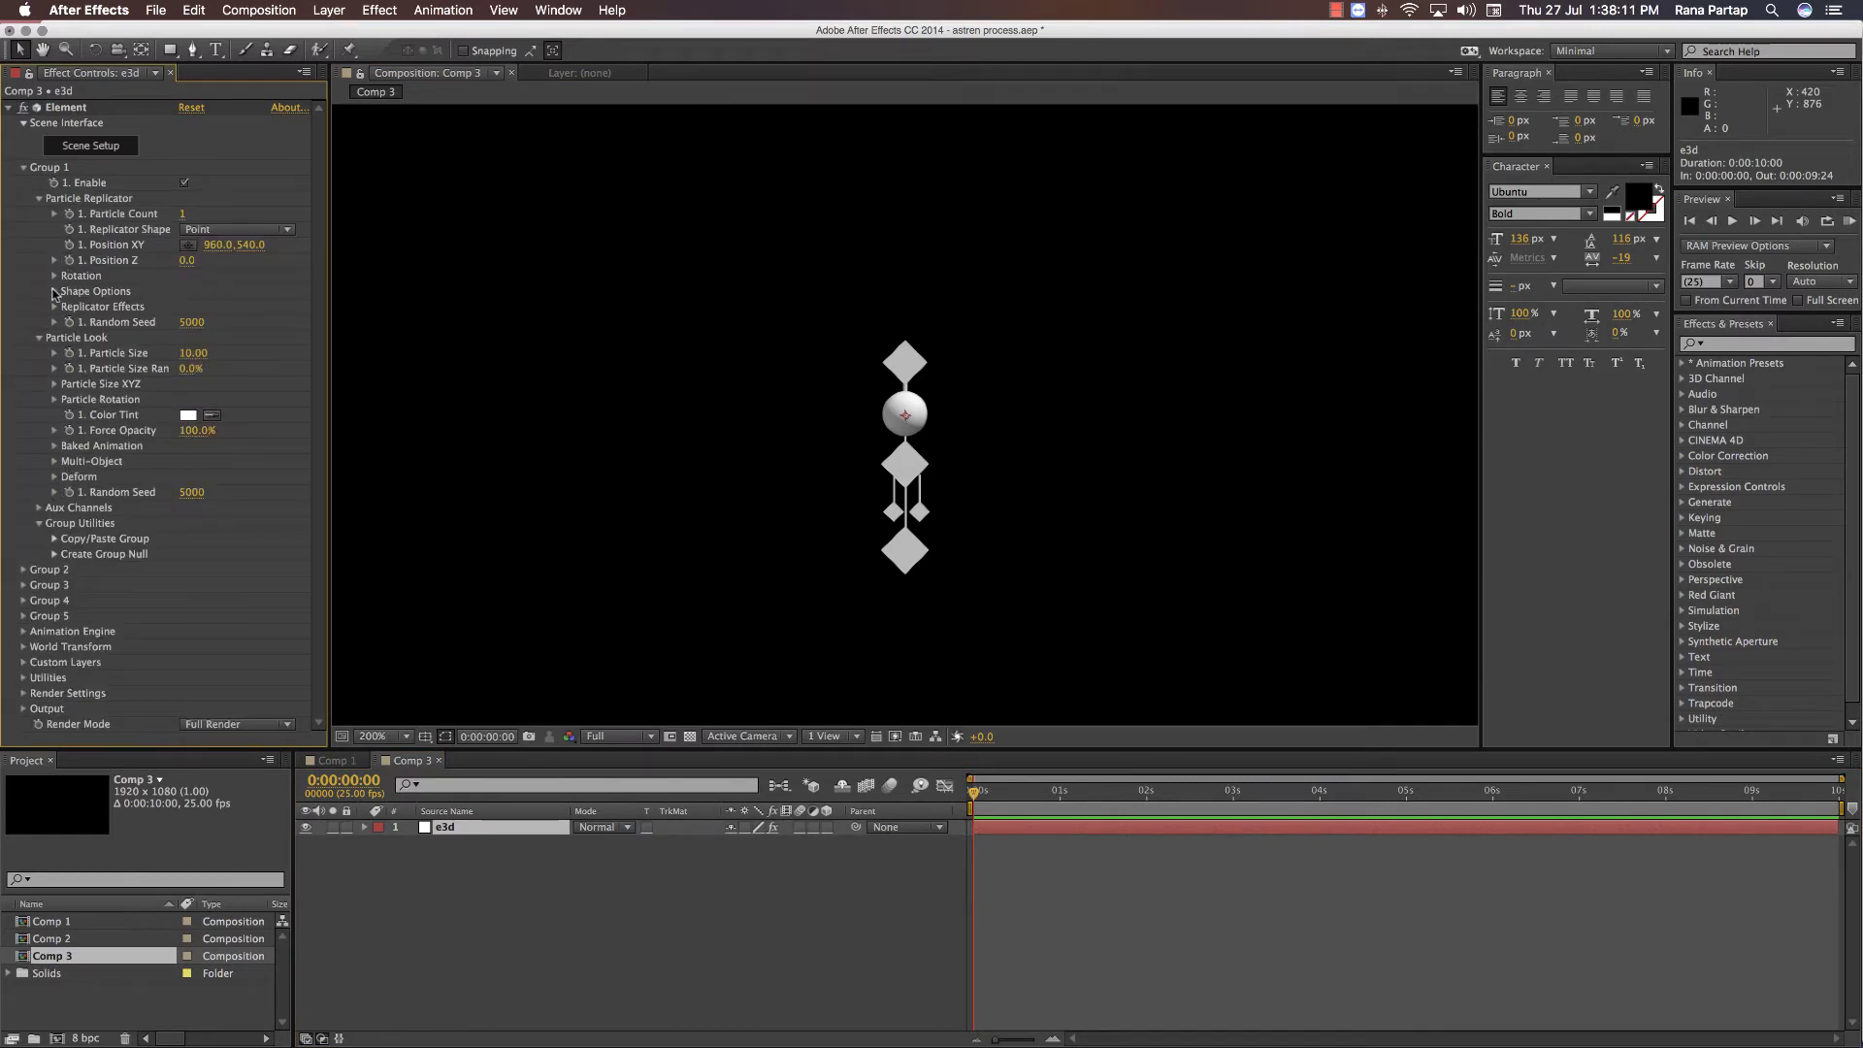
click(55, 277)
drag(206, 307, 122, 342)
drag(302, 340, 246, 419)
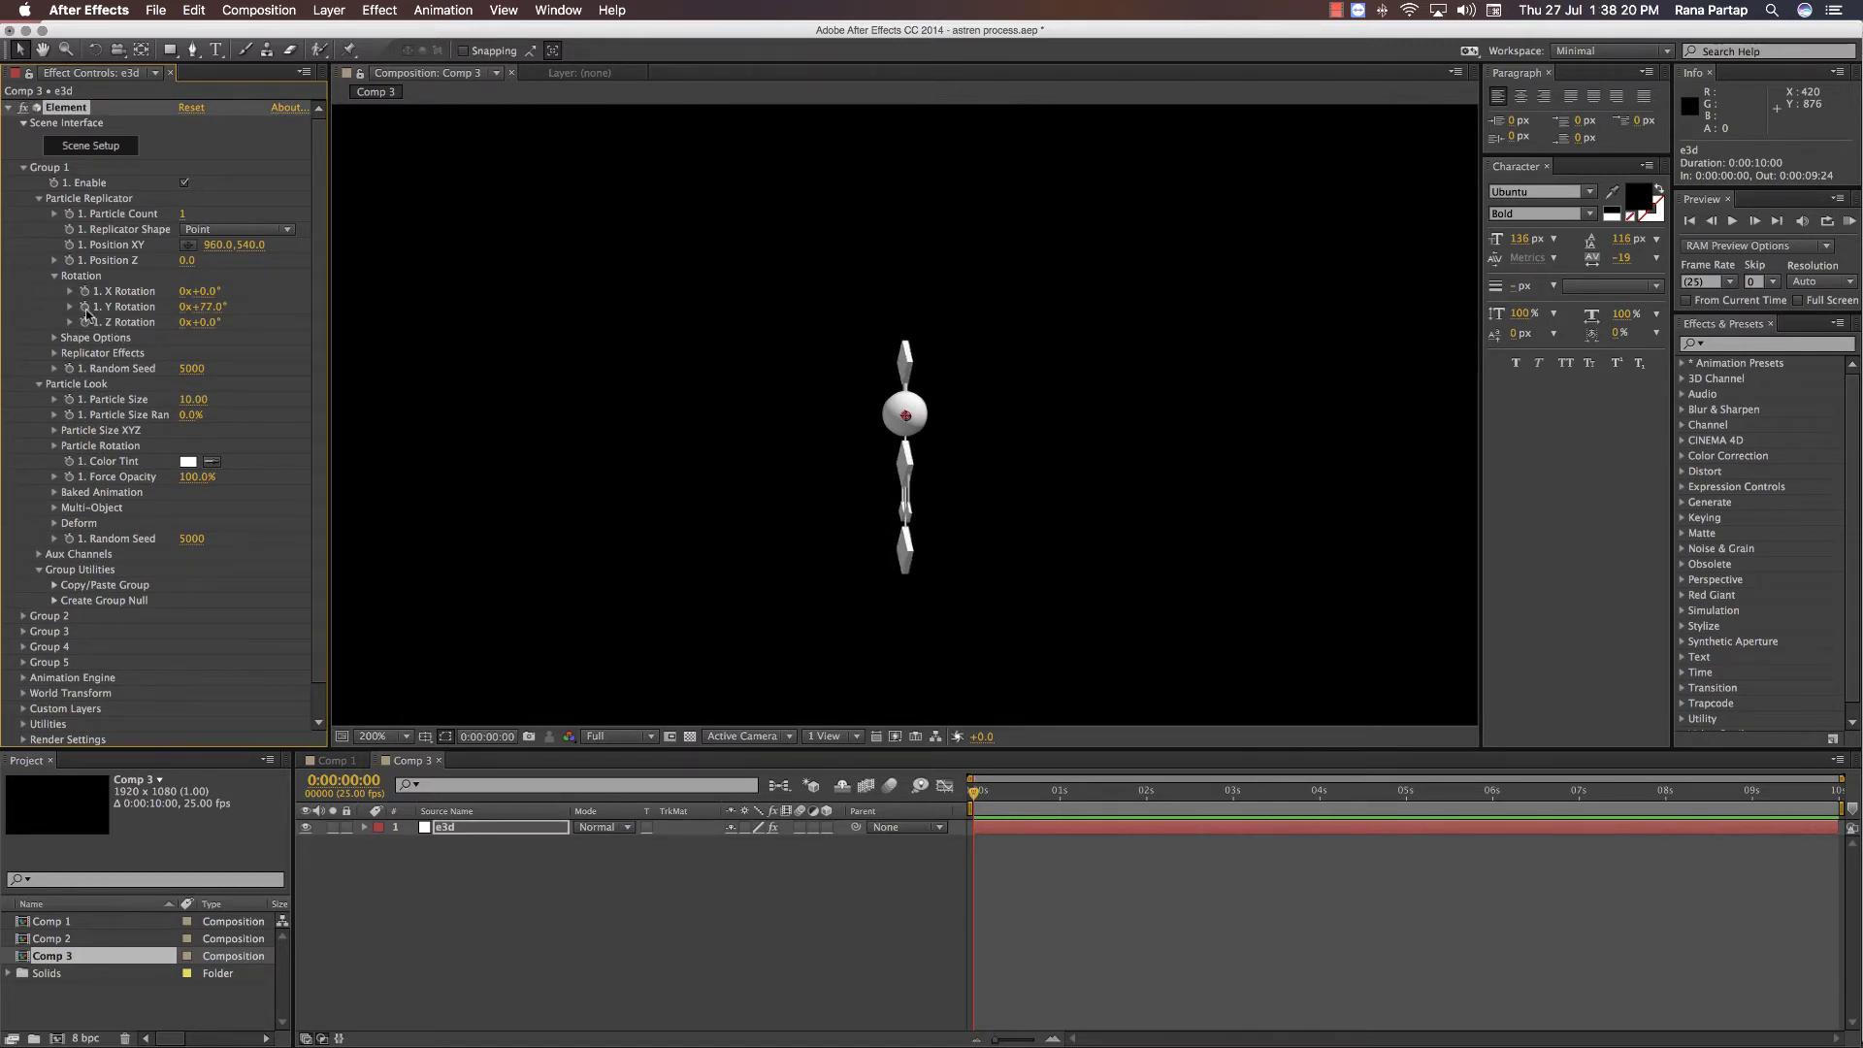
- Add the expression time*20 to Group 1's Y Rotation and preview the spinning ornament
text(time*20)
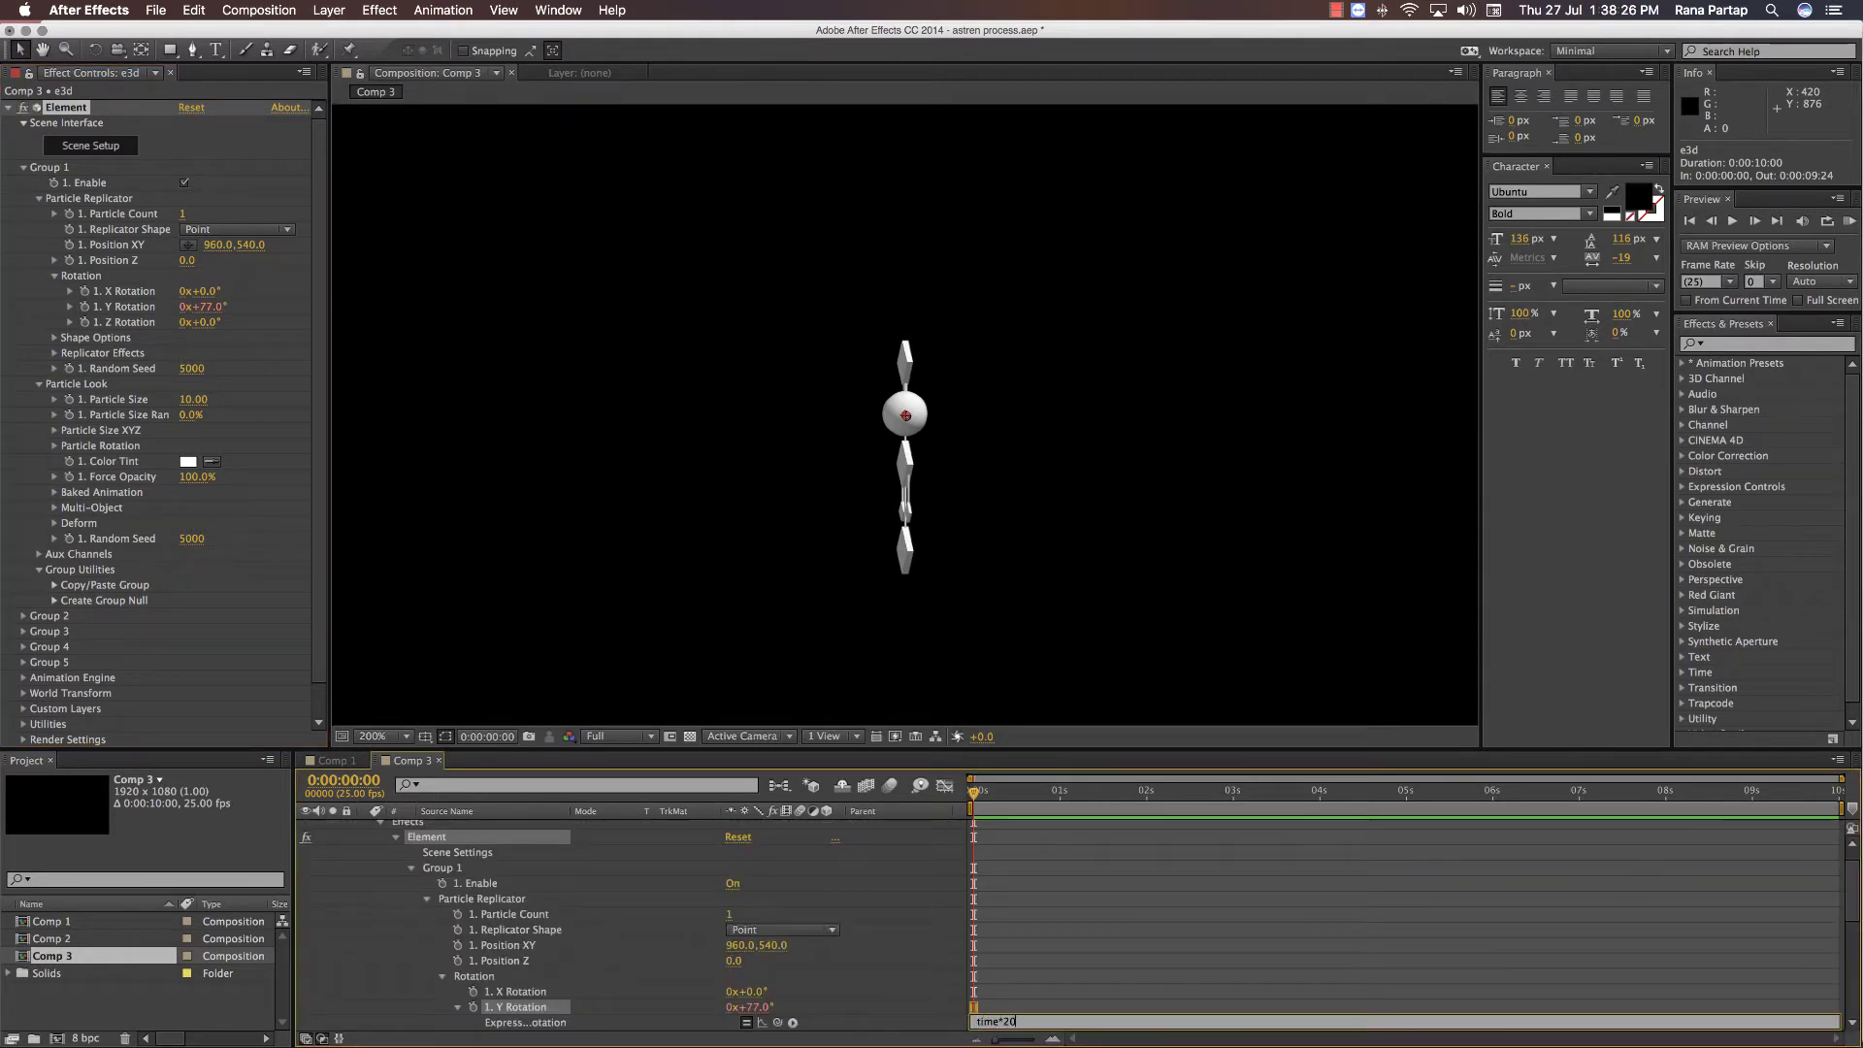
click(1178, 866)
key(KP_0)
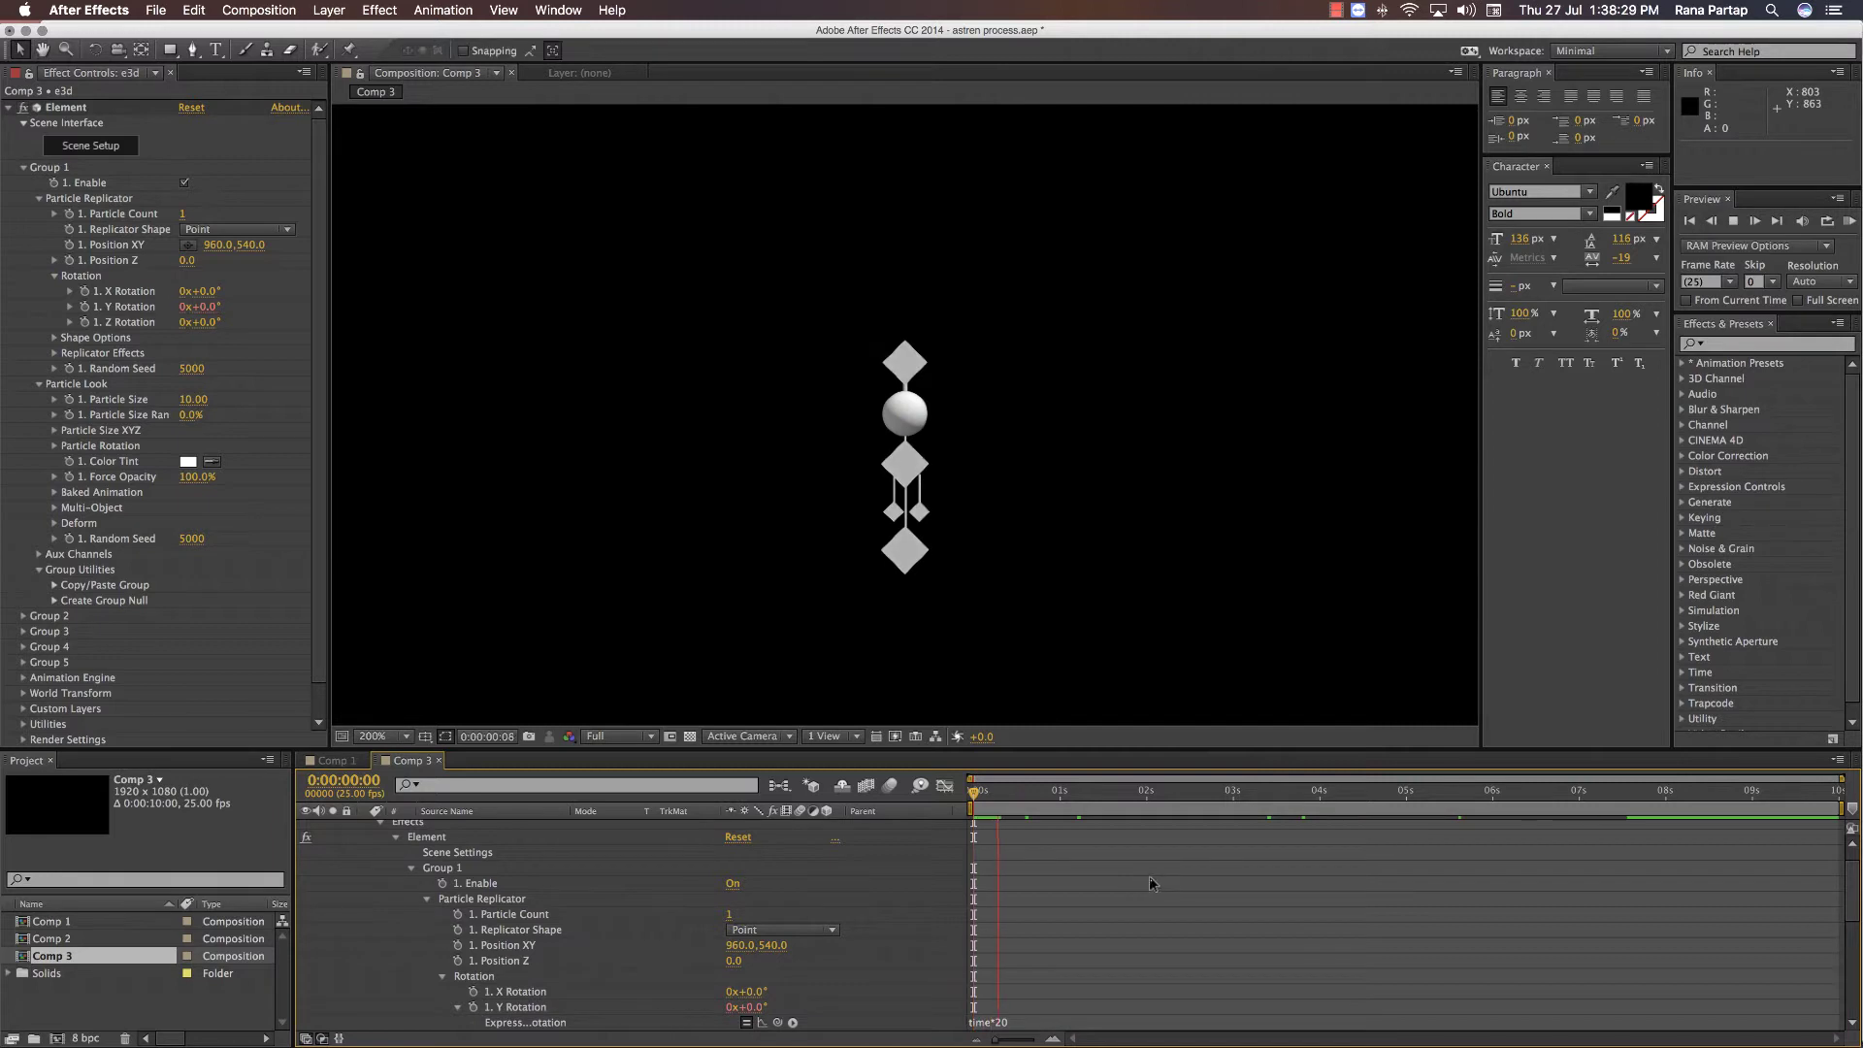
- Change the Y Rotation expression to time*200 and preview the faster spin
click(1019, 1022)
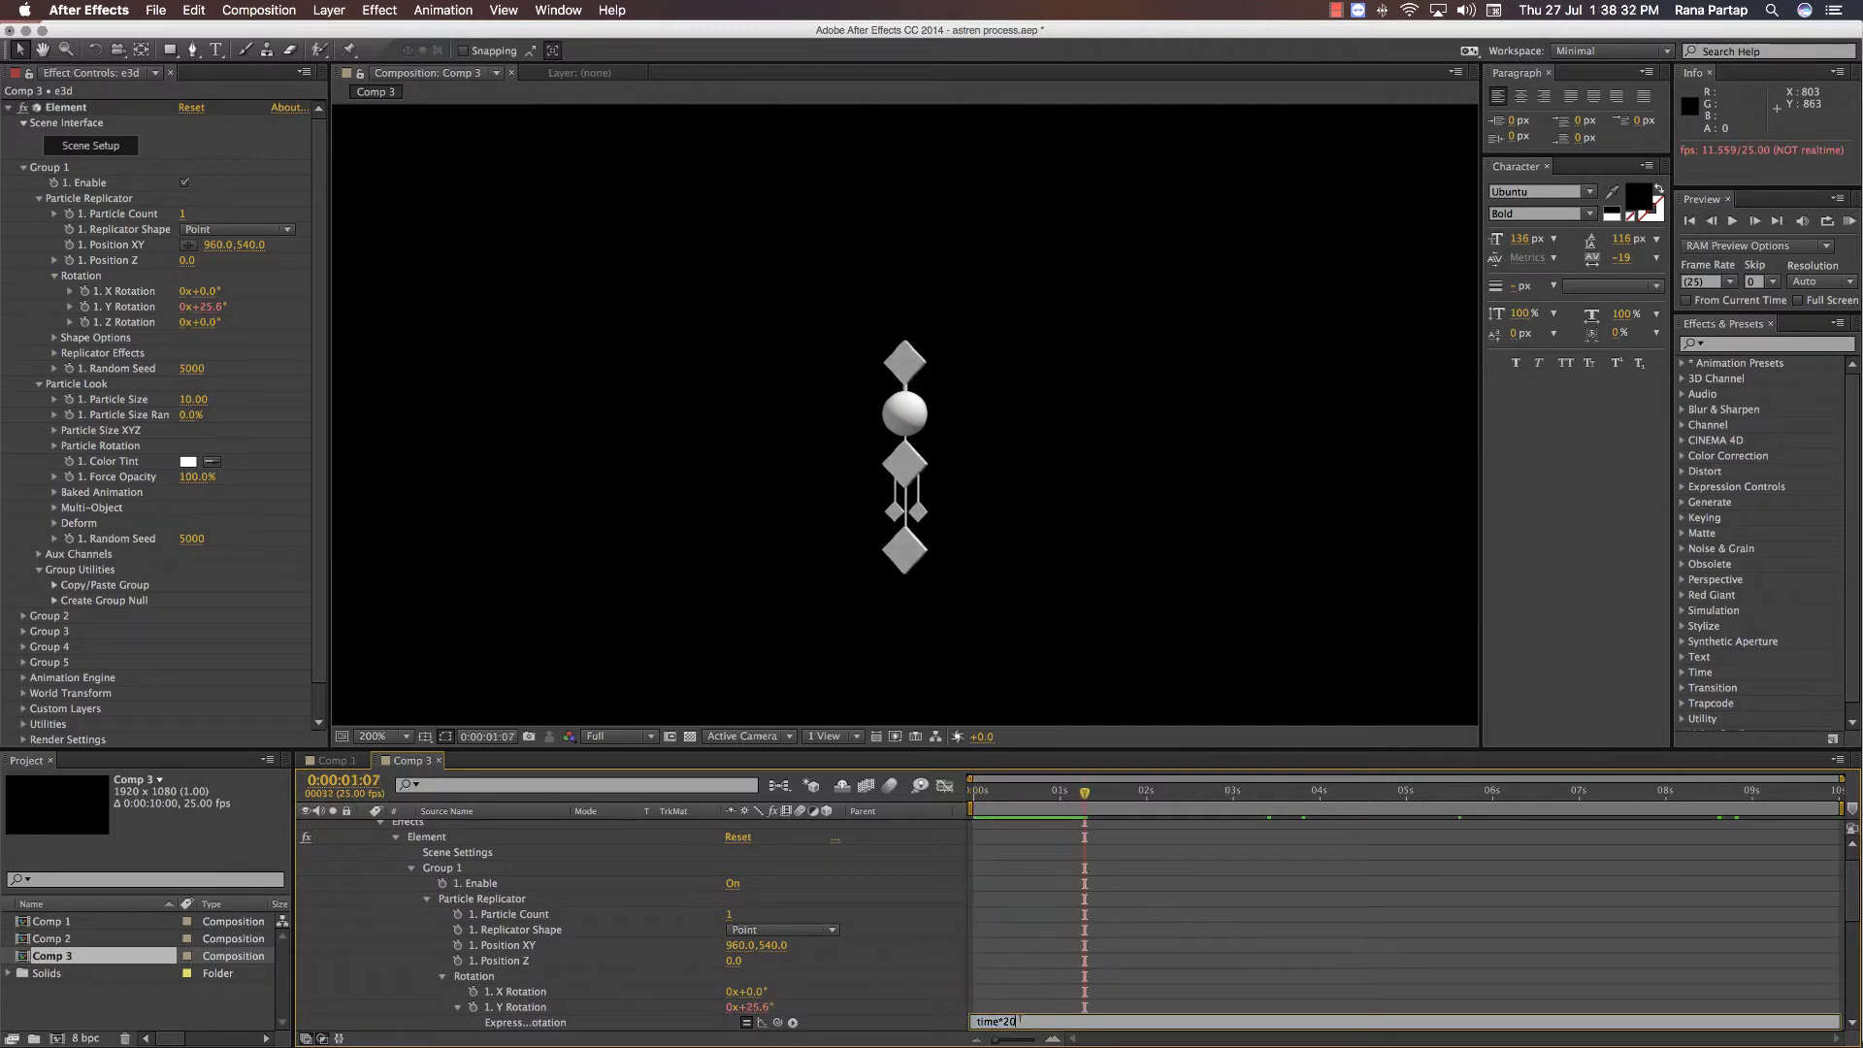
text(0)
key(KP_Enter)
key(KP_0)
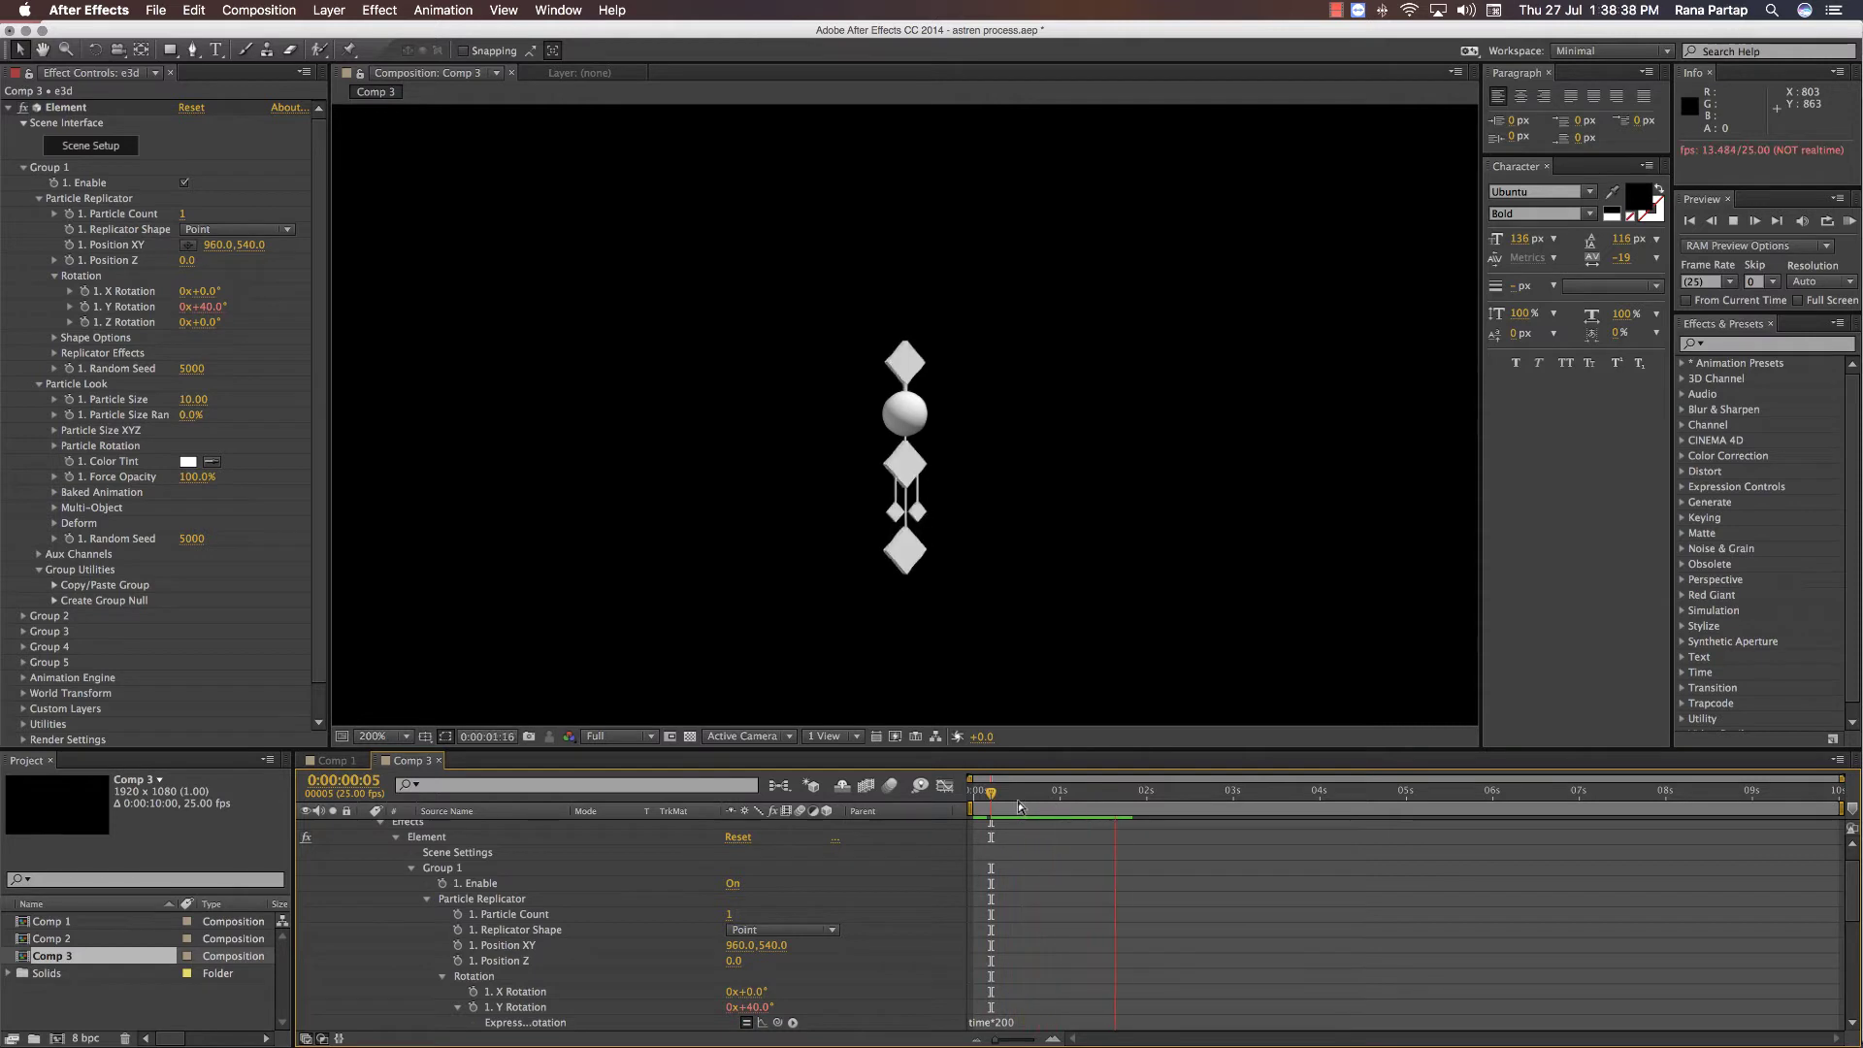
- Copy the e3d ornament layer from Comp 3 and paste it into Comp 1
scroll(431, 842, up, 2)
click(365, 827)
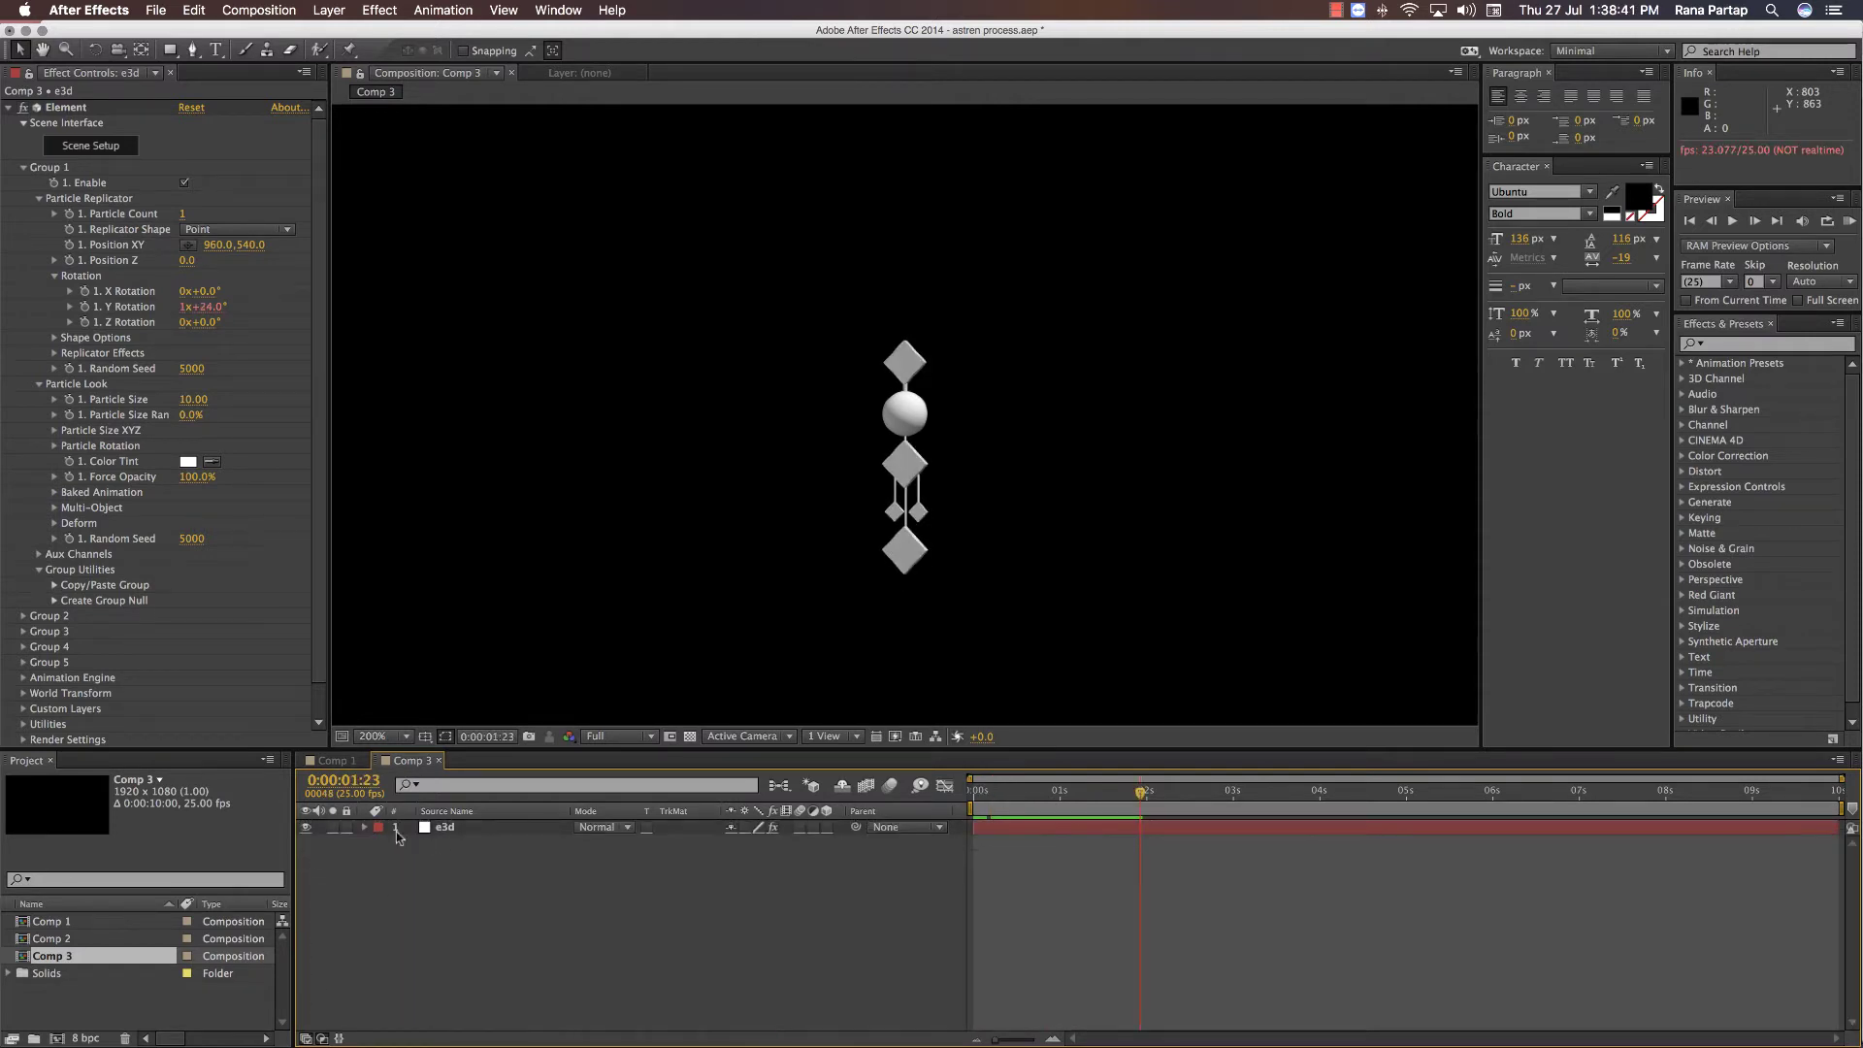
click(434, 827)
key(ctrl+c)
click(332, 760)
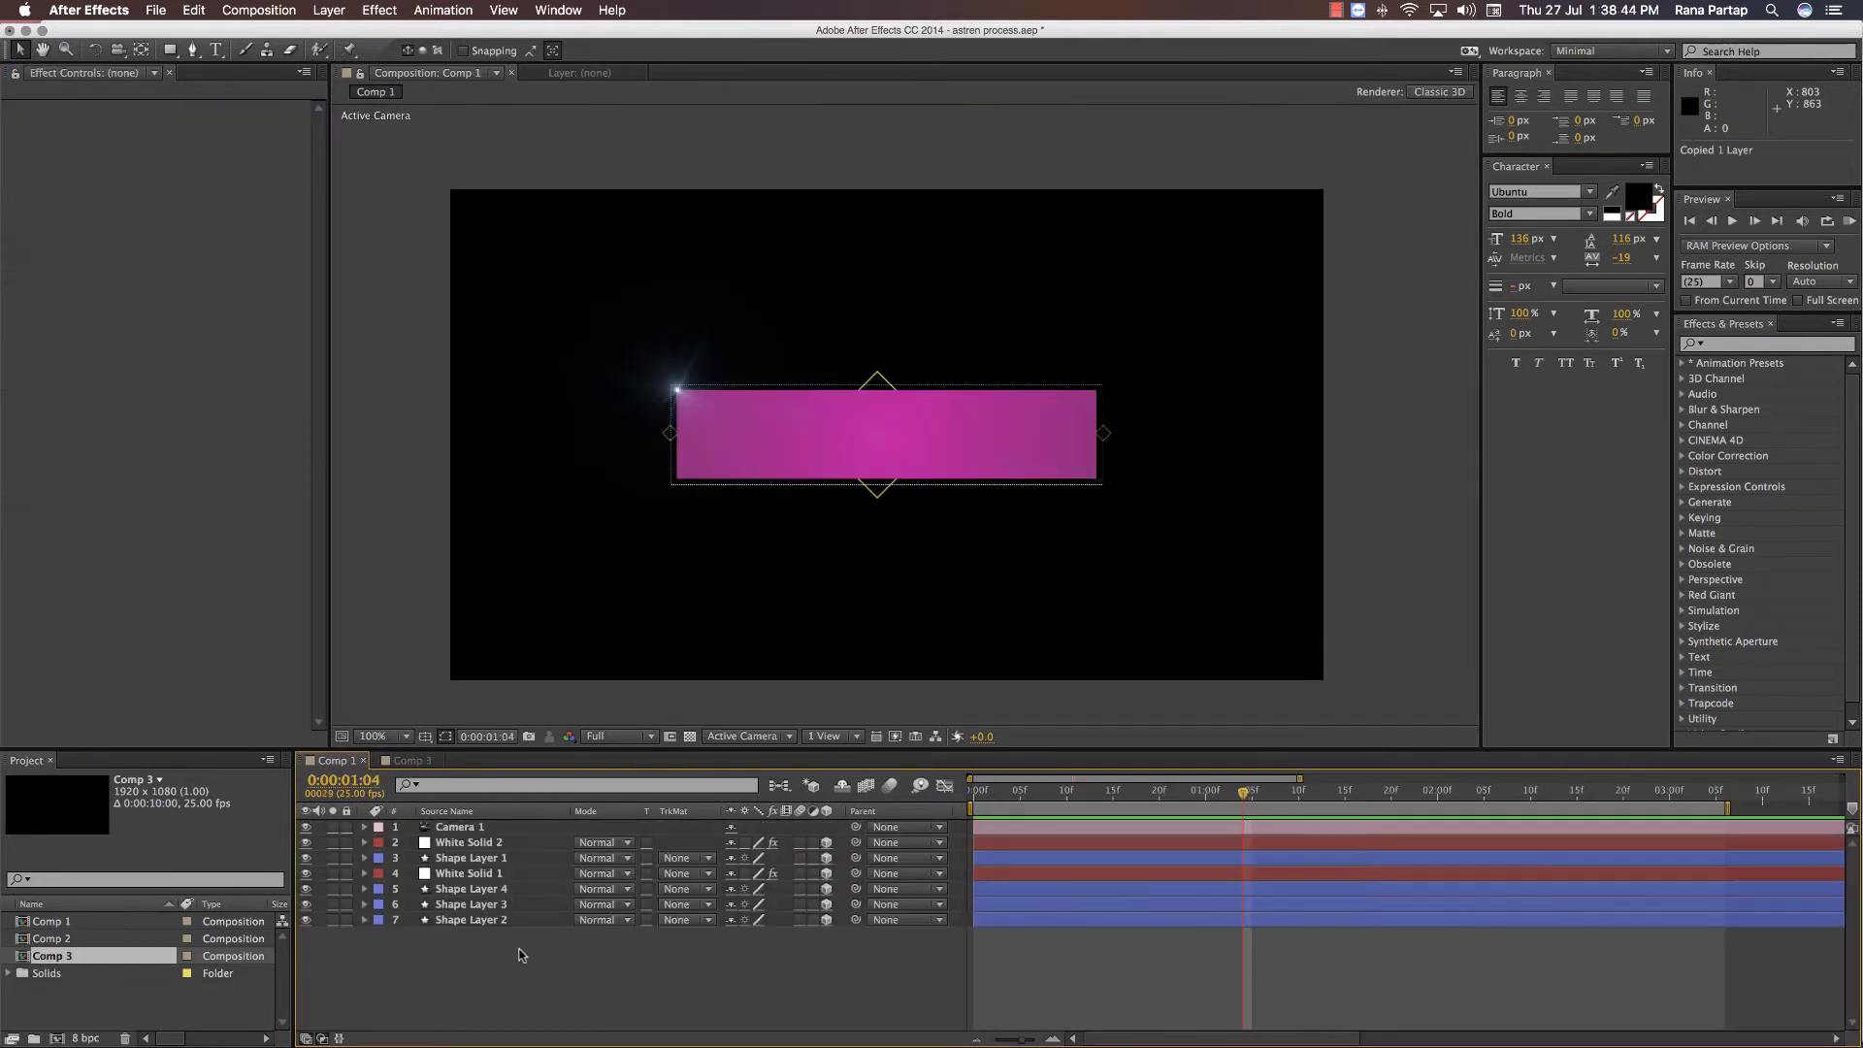
key(ctrl+v)
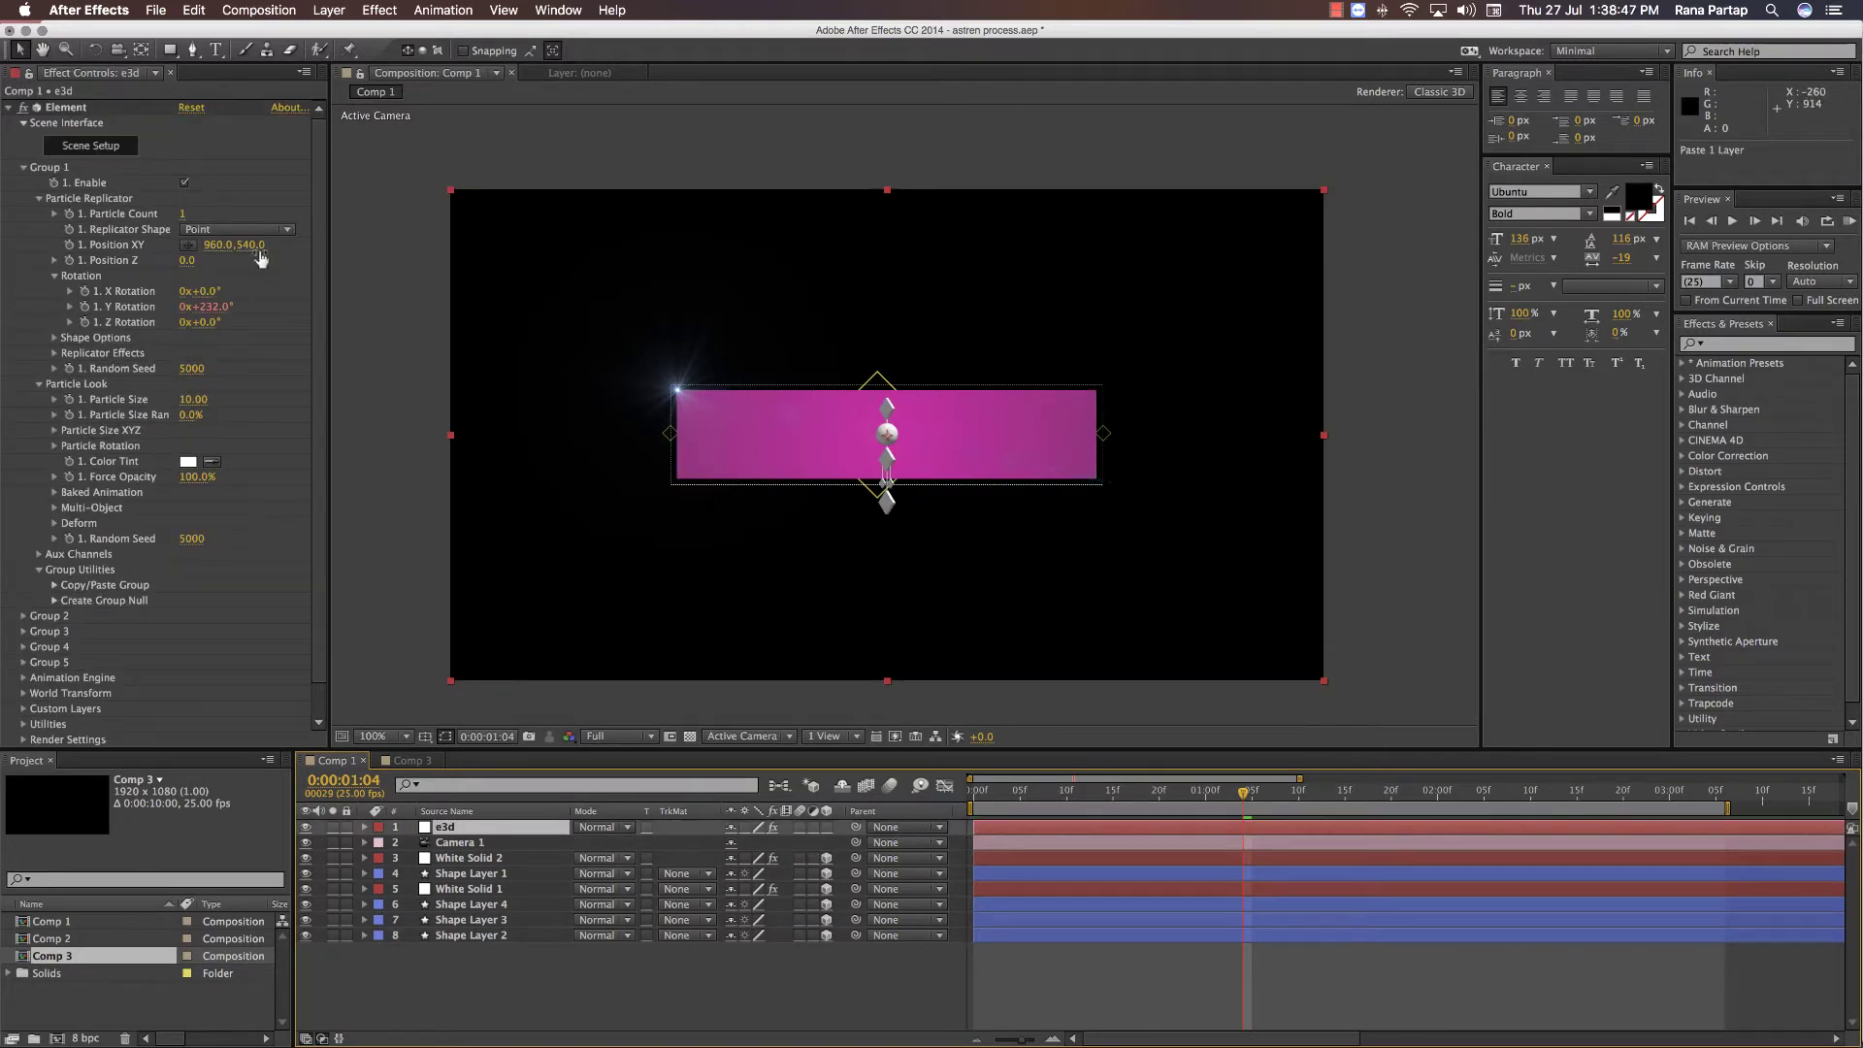
- Lower the ornament beneath the title box by setting Group 1's Position XY to 960, 708
drag(250, 245, 410, 256)
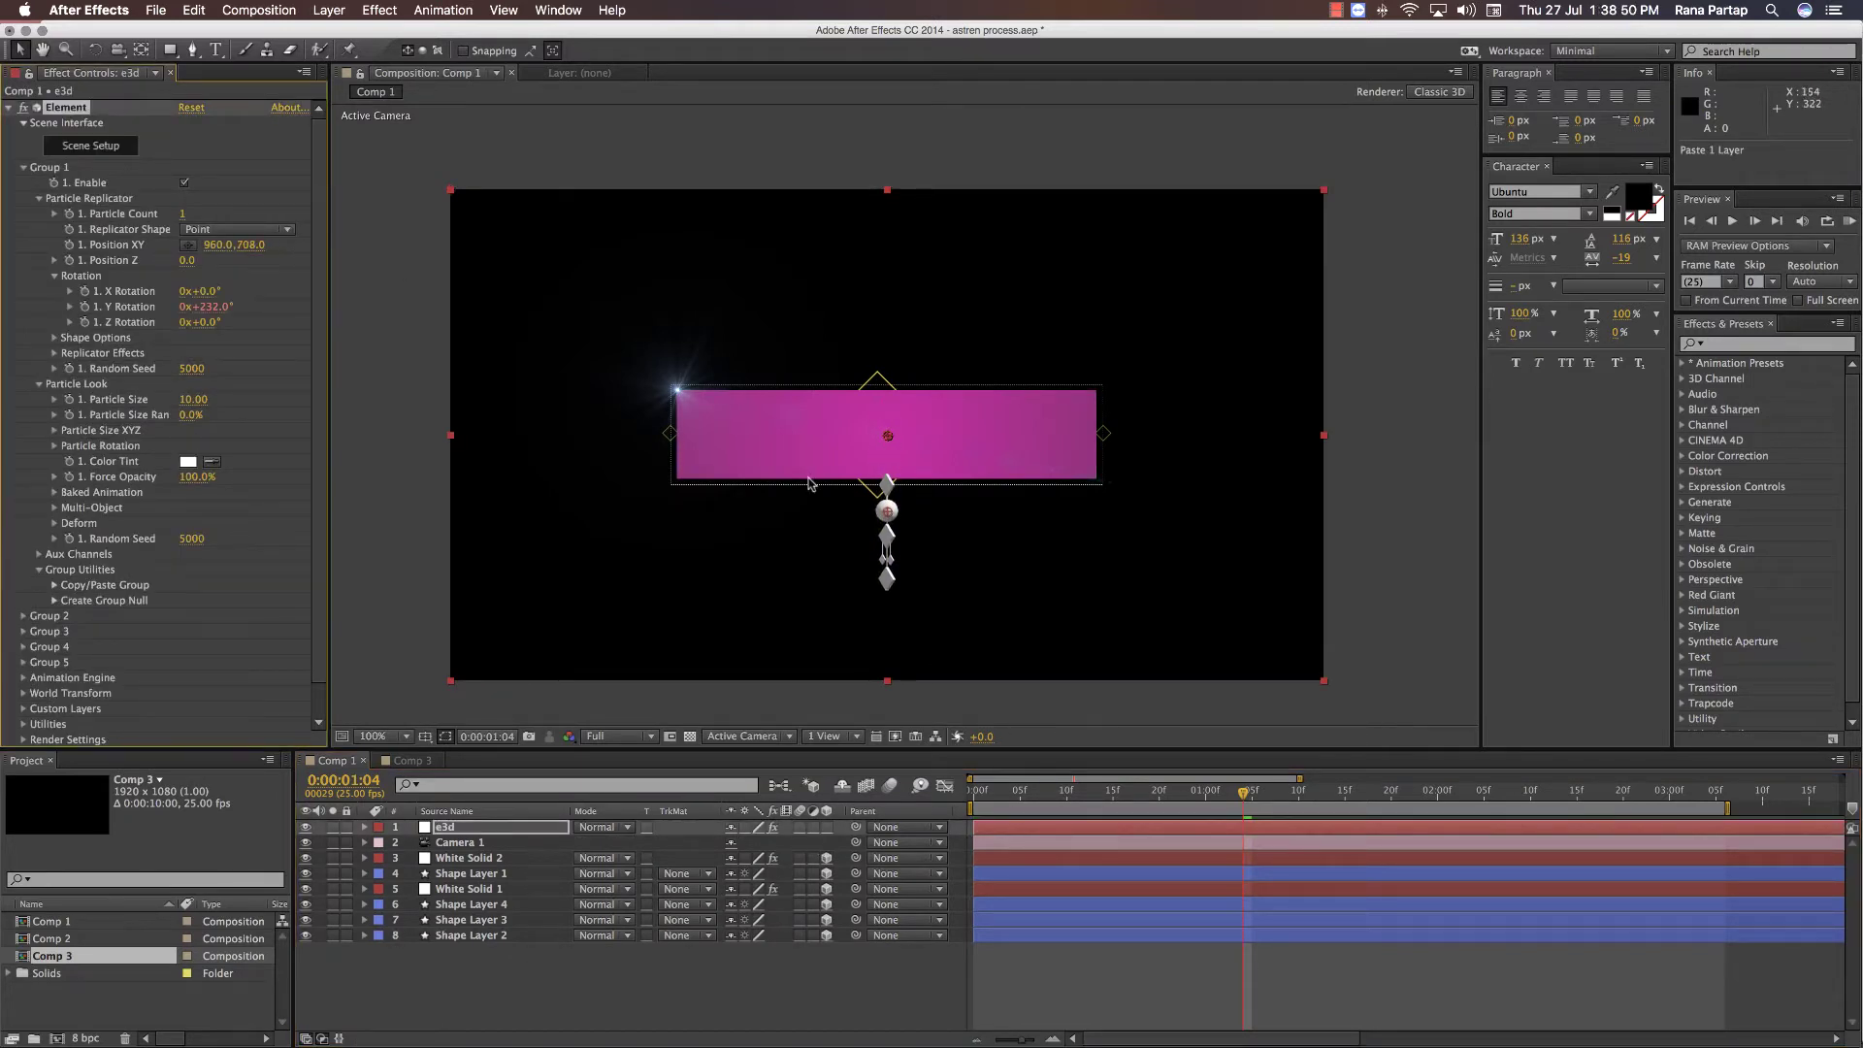
drag(809, 483, 840, 446)
scroll(842, 497, up, 1)
scroll(840, 447, down, 1)
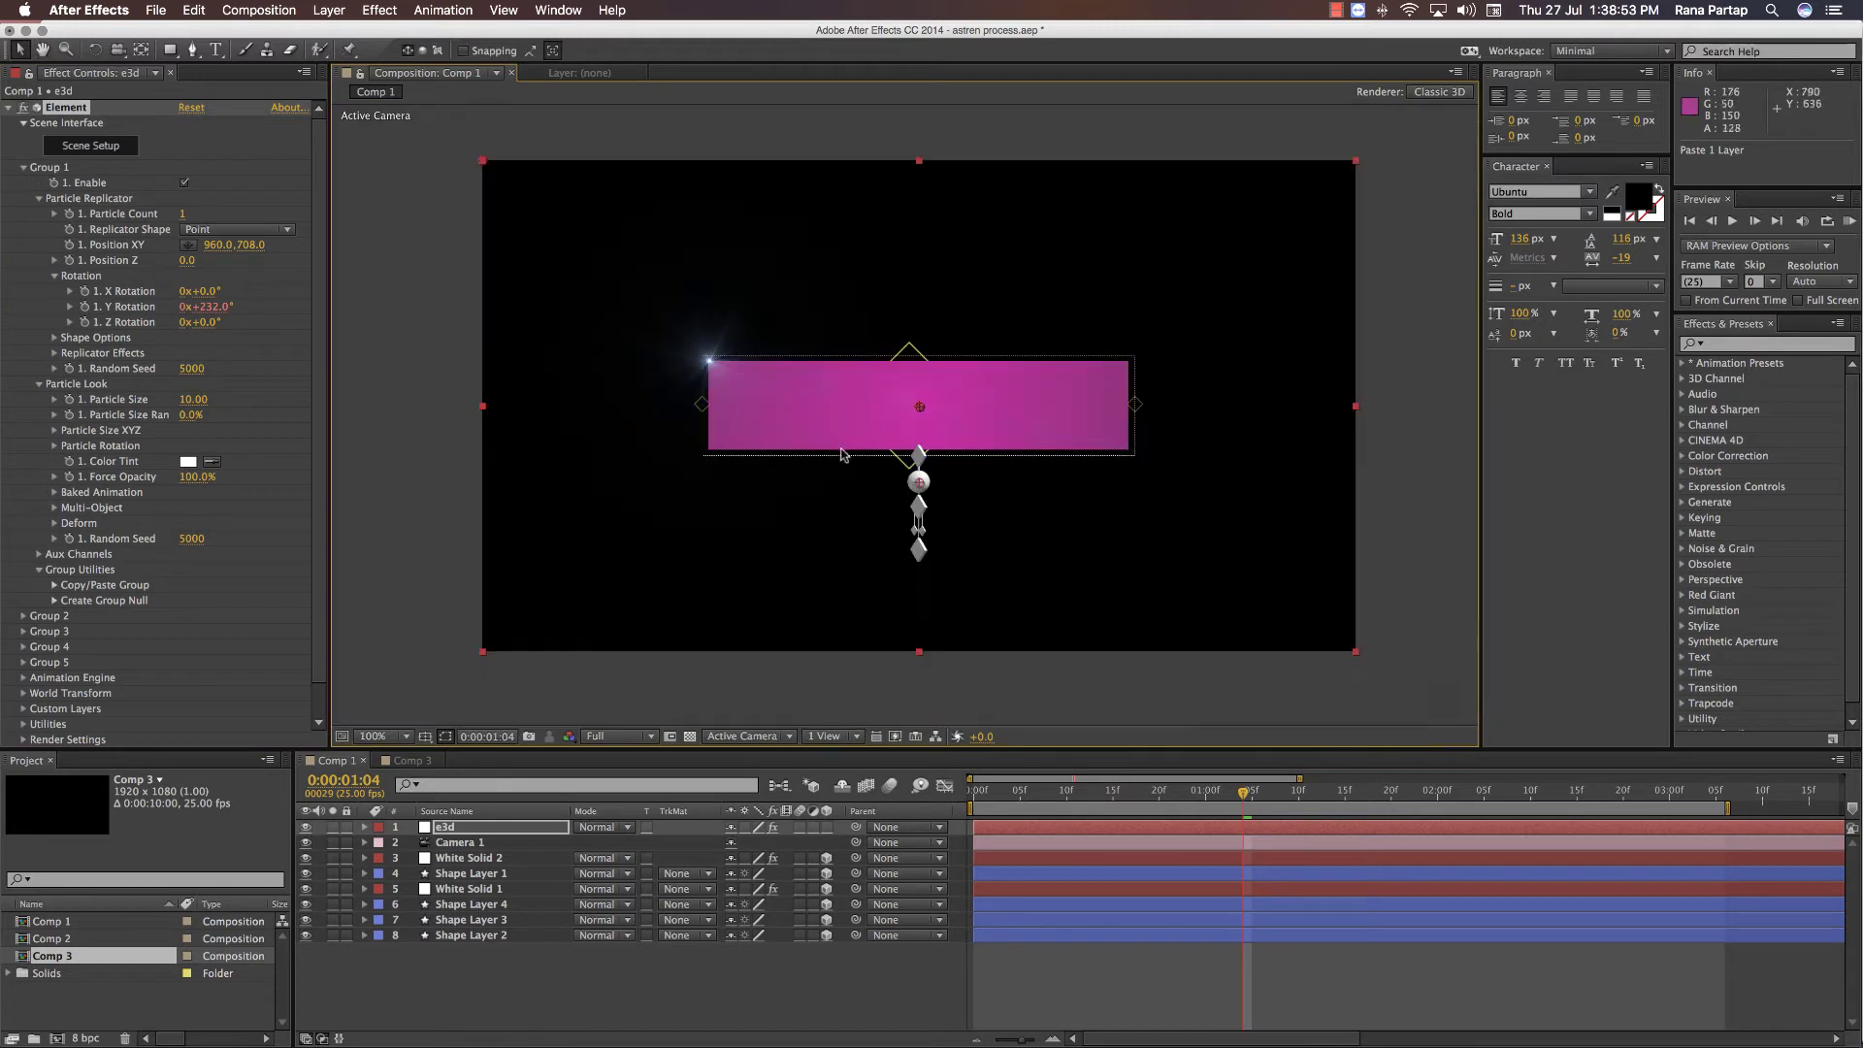
click(1370, 549)
scroll(1029, 519, up, 1)
scroll(1034, 514, down, 1)
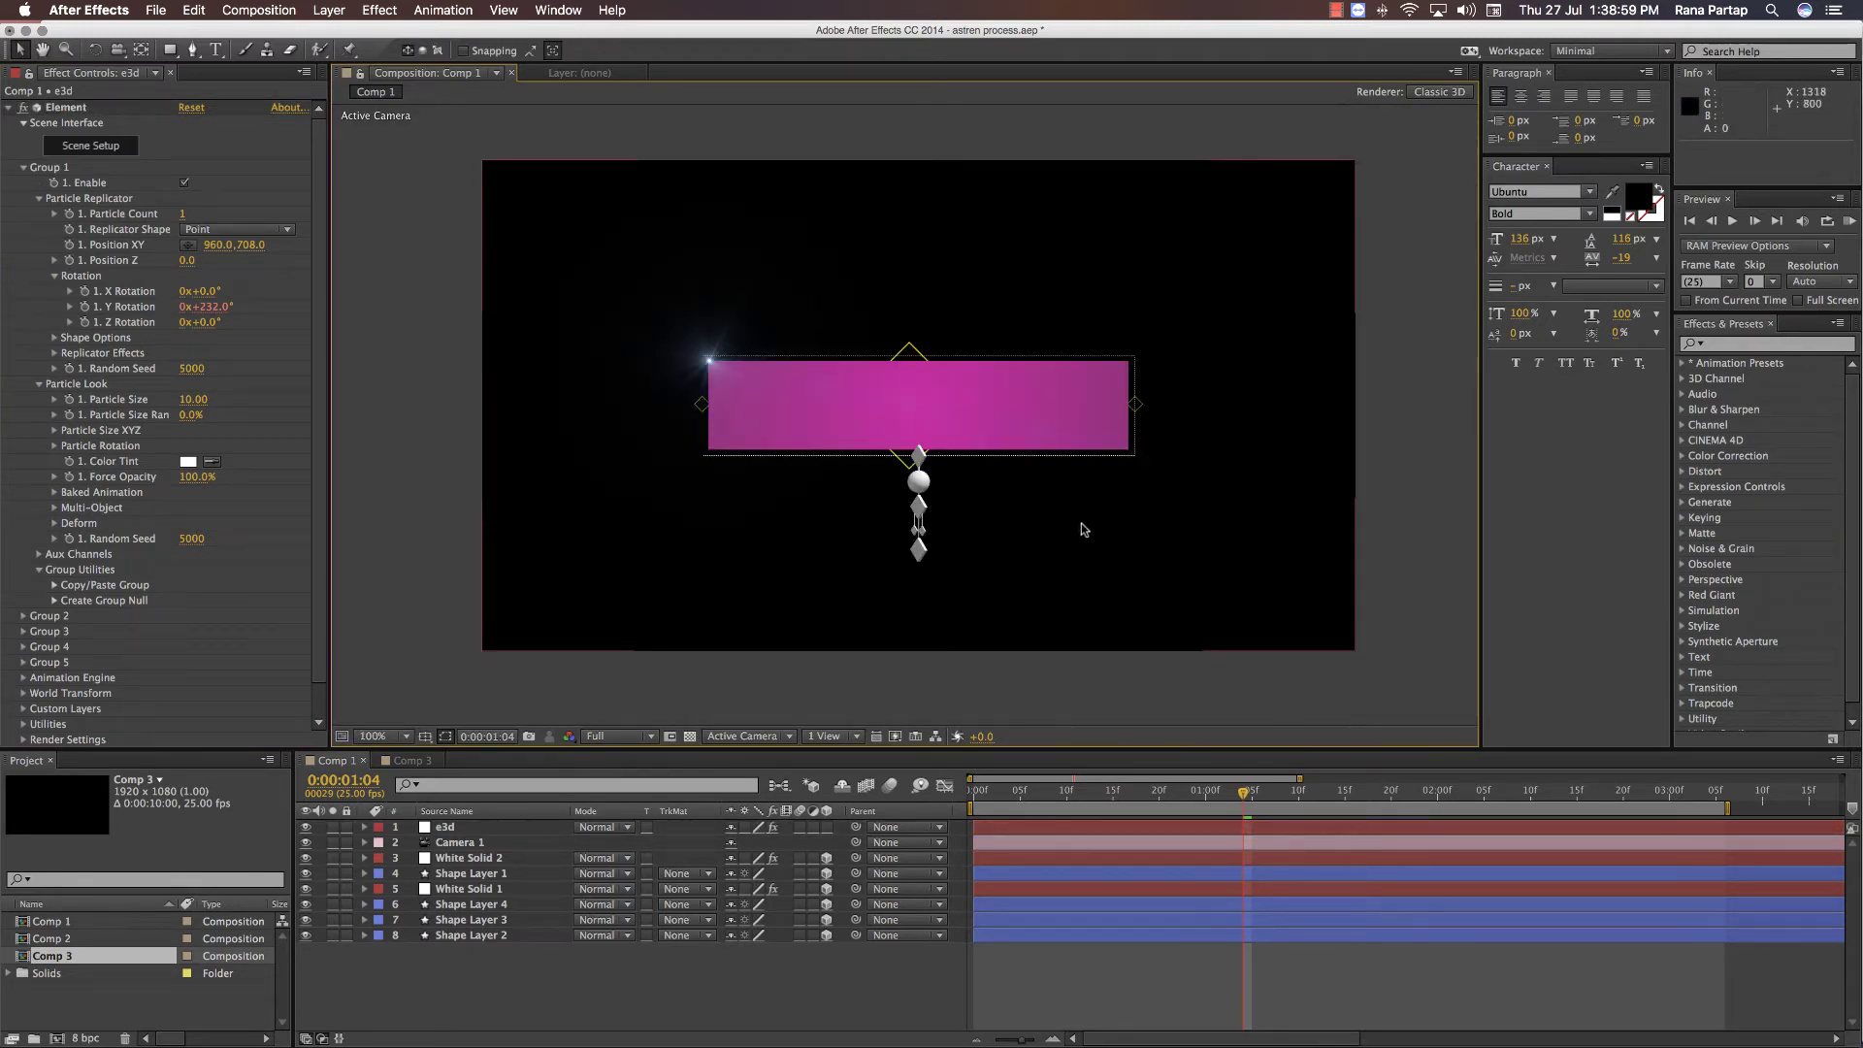
- Nudge the large outlined diamond on Shape Layer 2 22 px to the right, in line with the ornament
scroll(973, 440, up, 2)
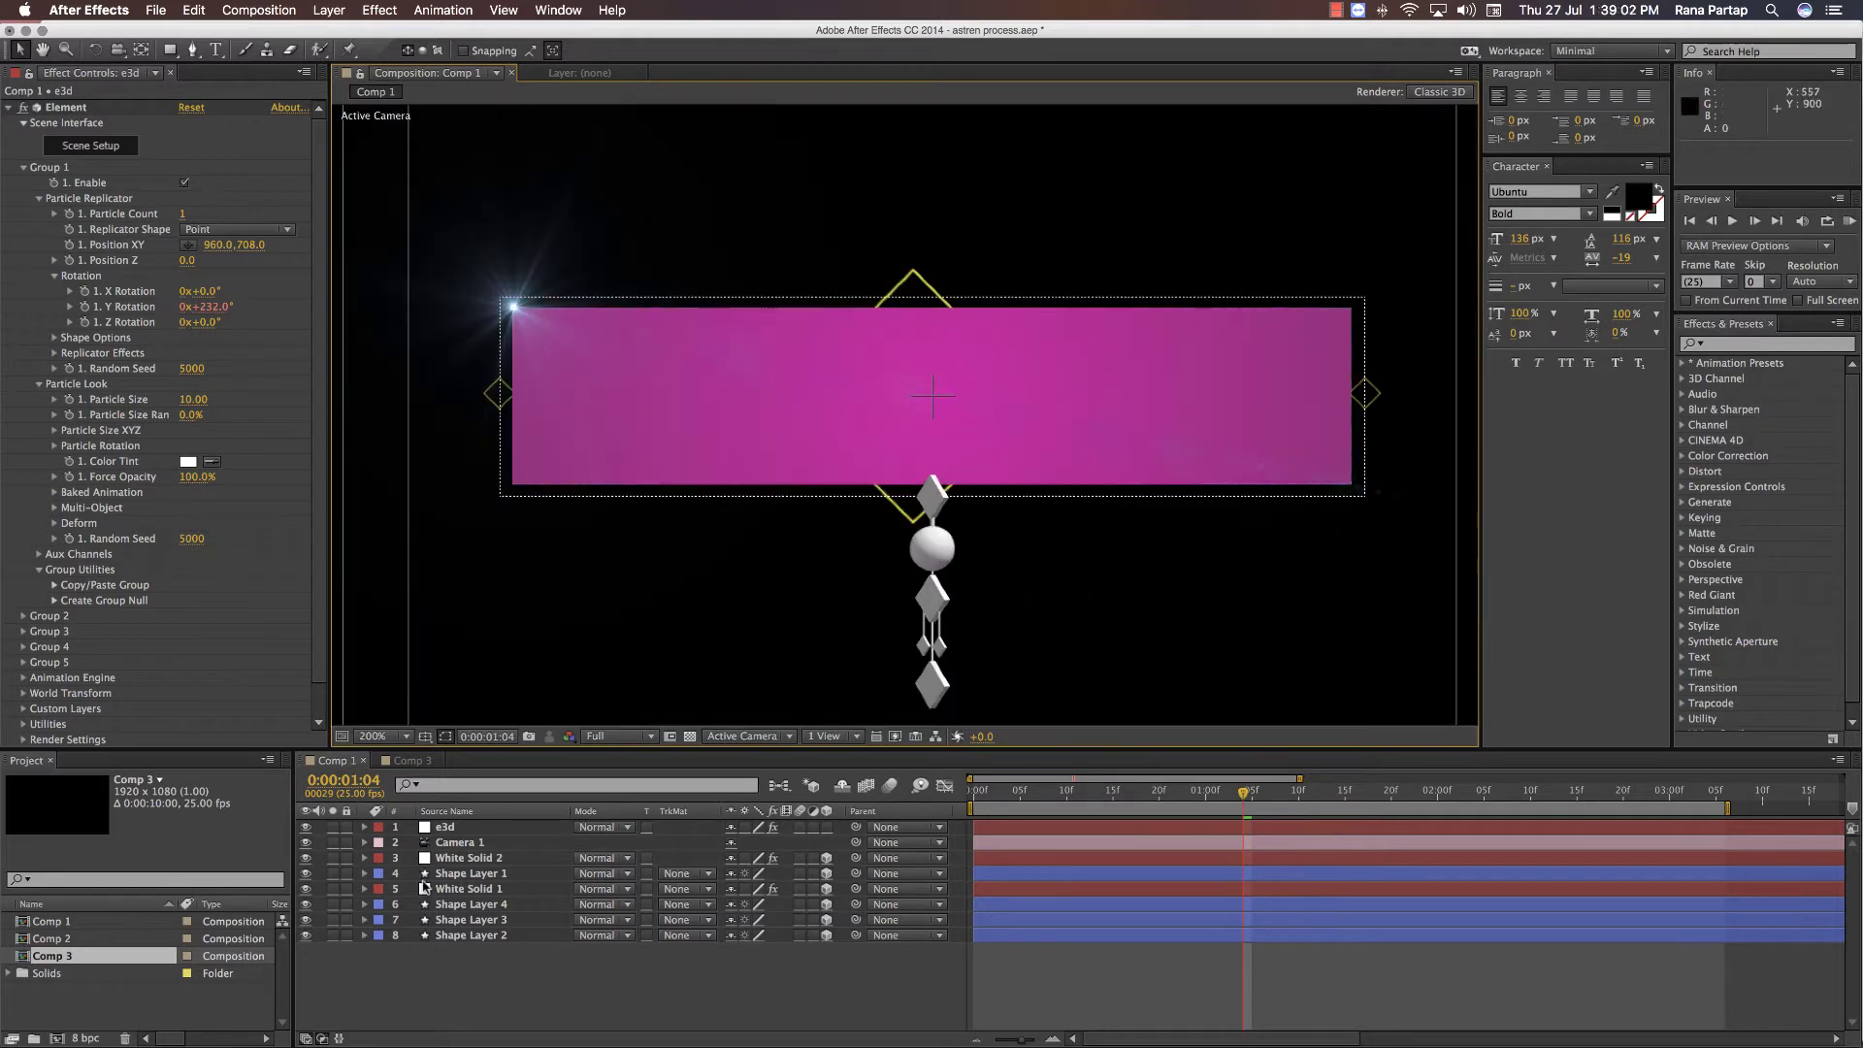
click(447, 905)
click(461, 920)
click(474, 935)
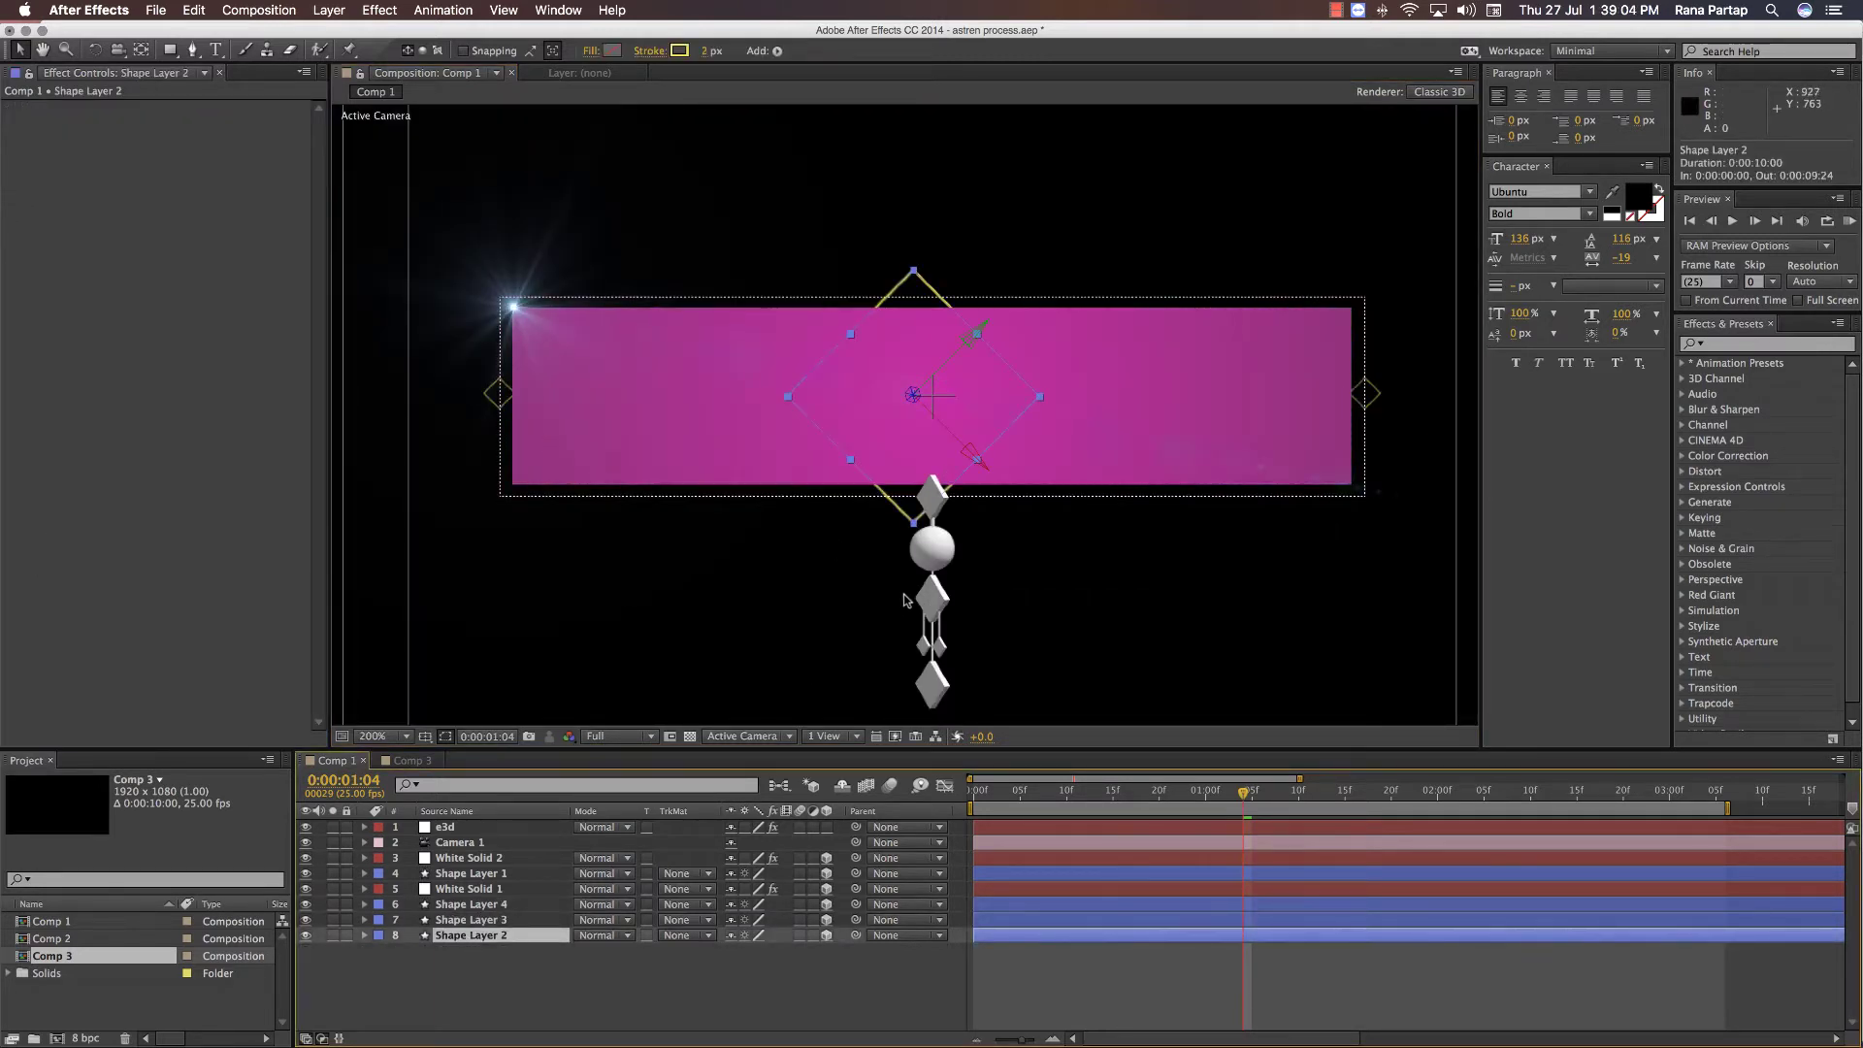
key(shift+Right)
key(shift+Right)
key(Right)
key(Right)
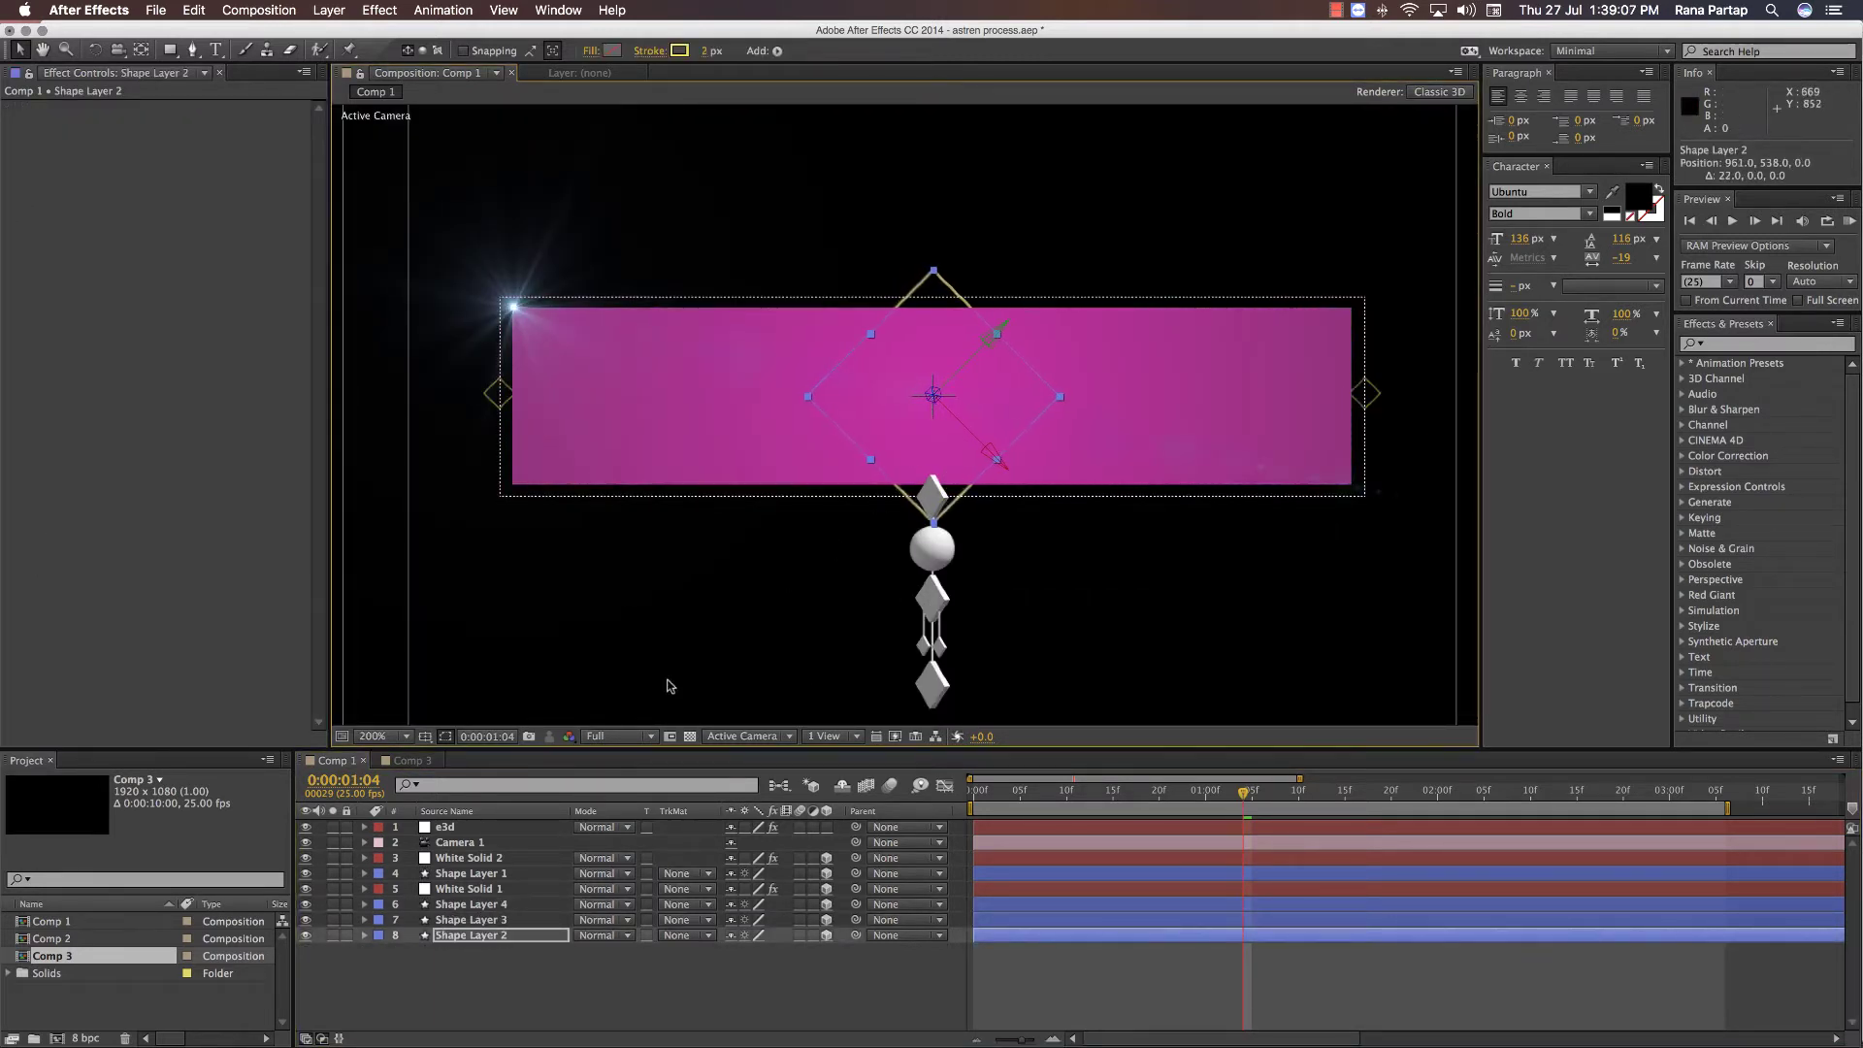
- Check the alignment of the flare, box, stroke and diamond layers against the safe-area guides, and hide the guides
click(466, 858)
scroll(789, 499, down, 2)
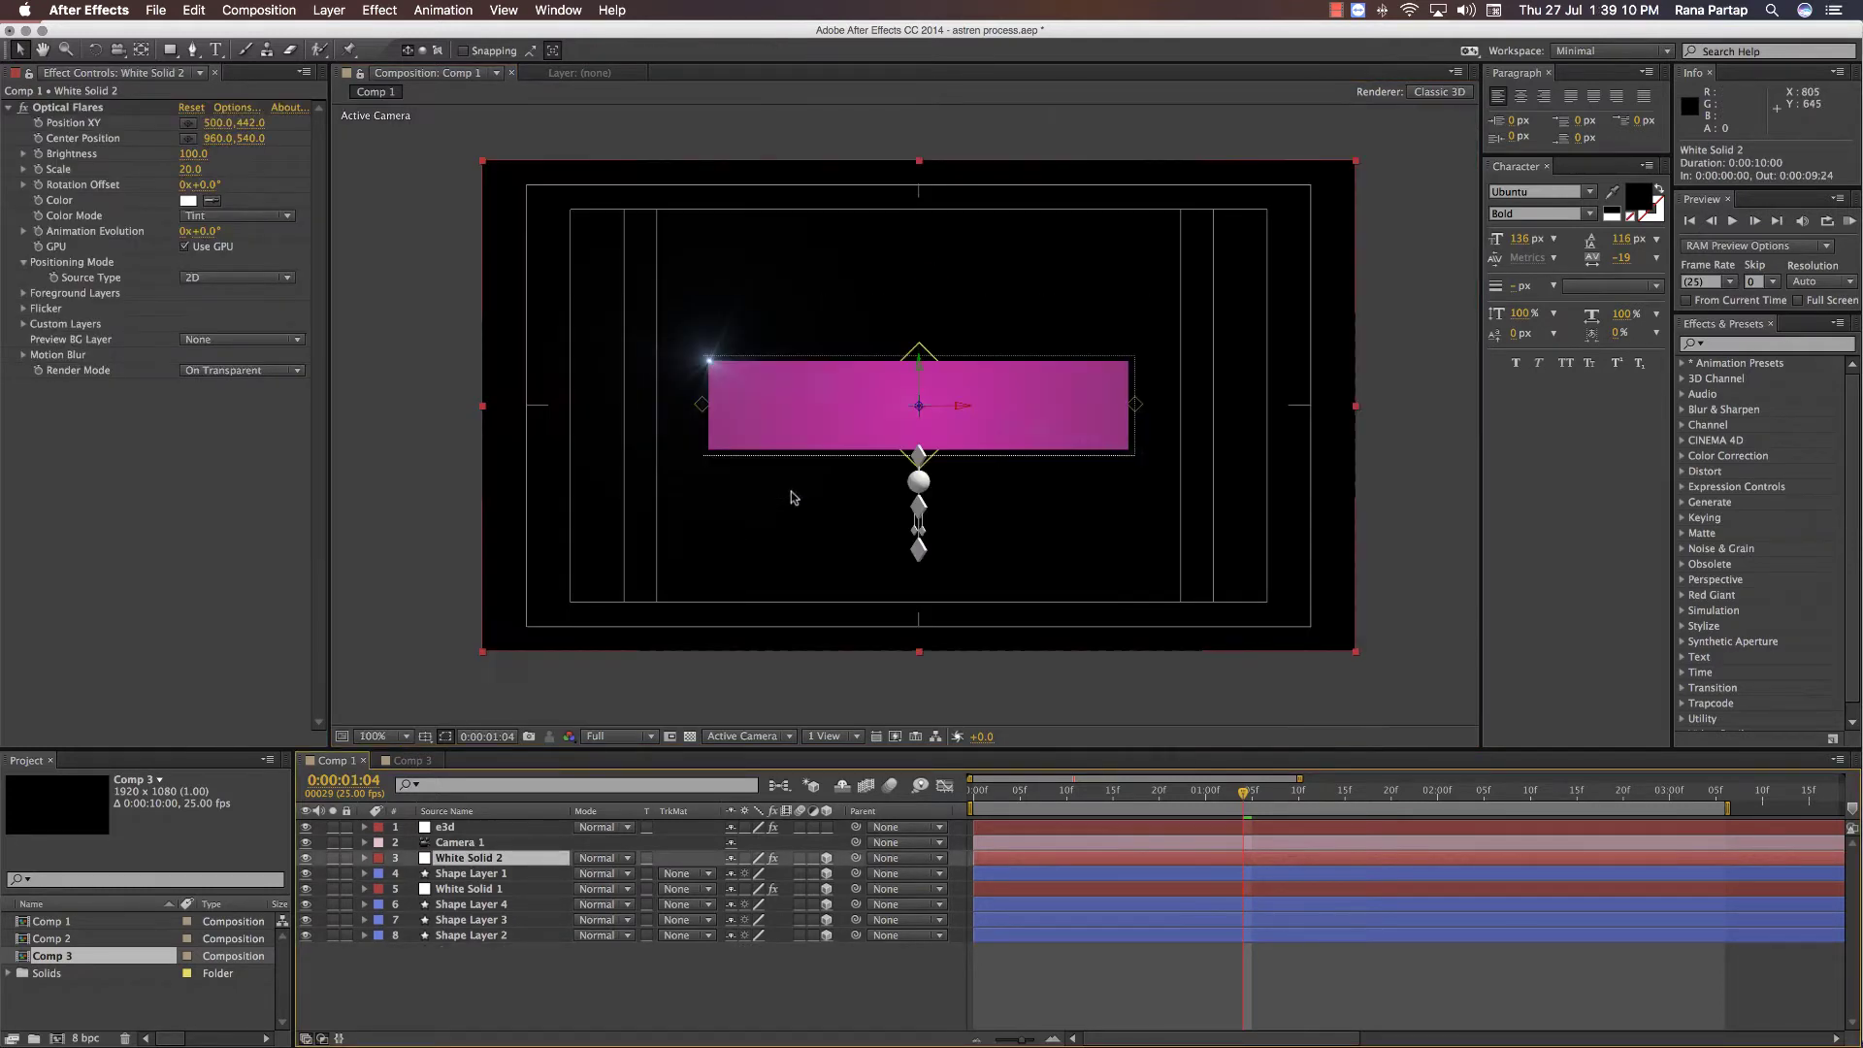
click(461, 873)
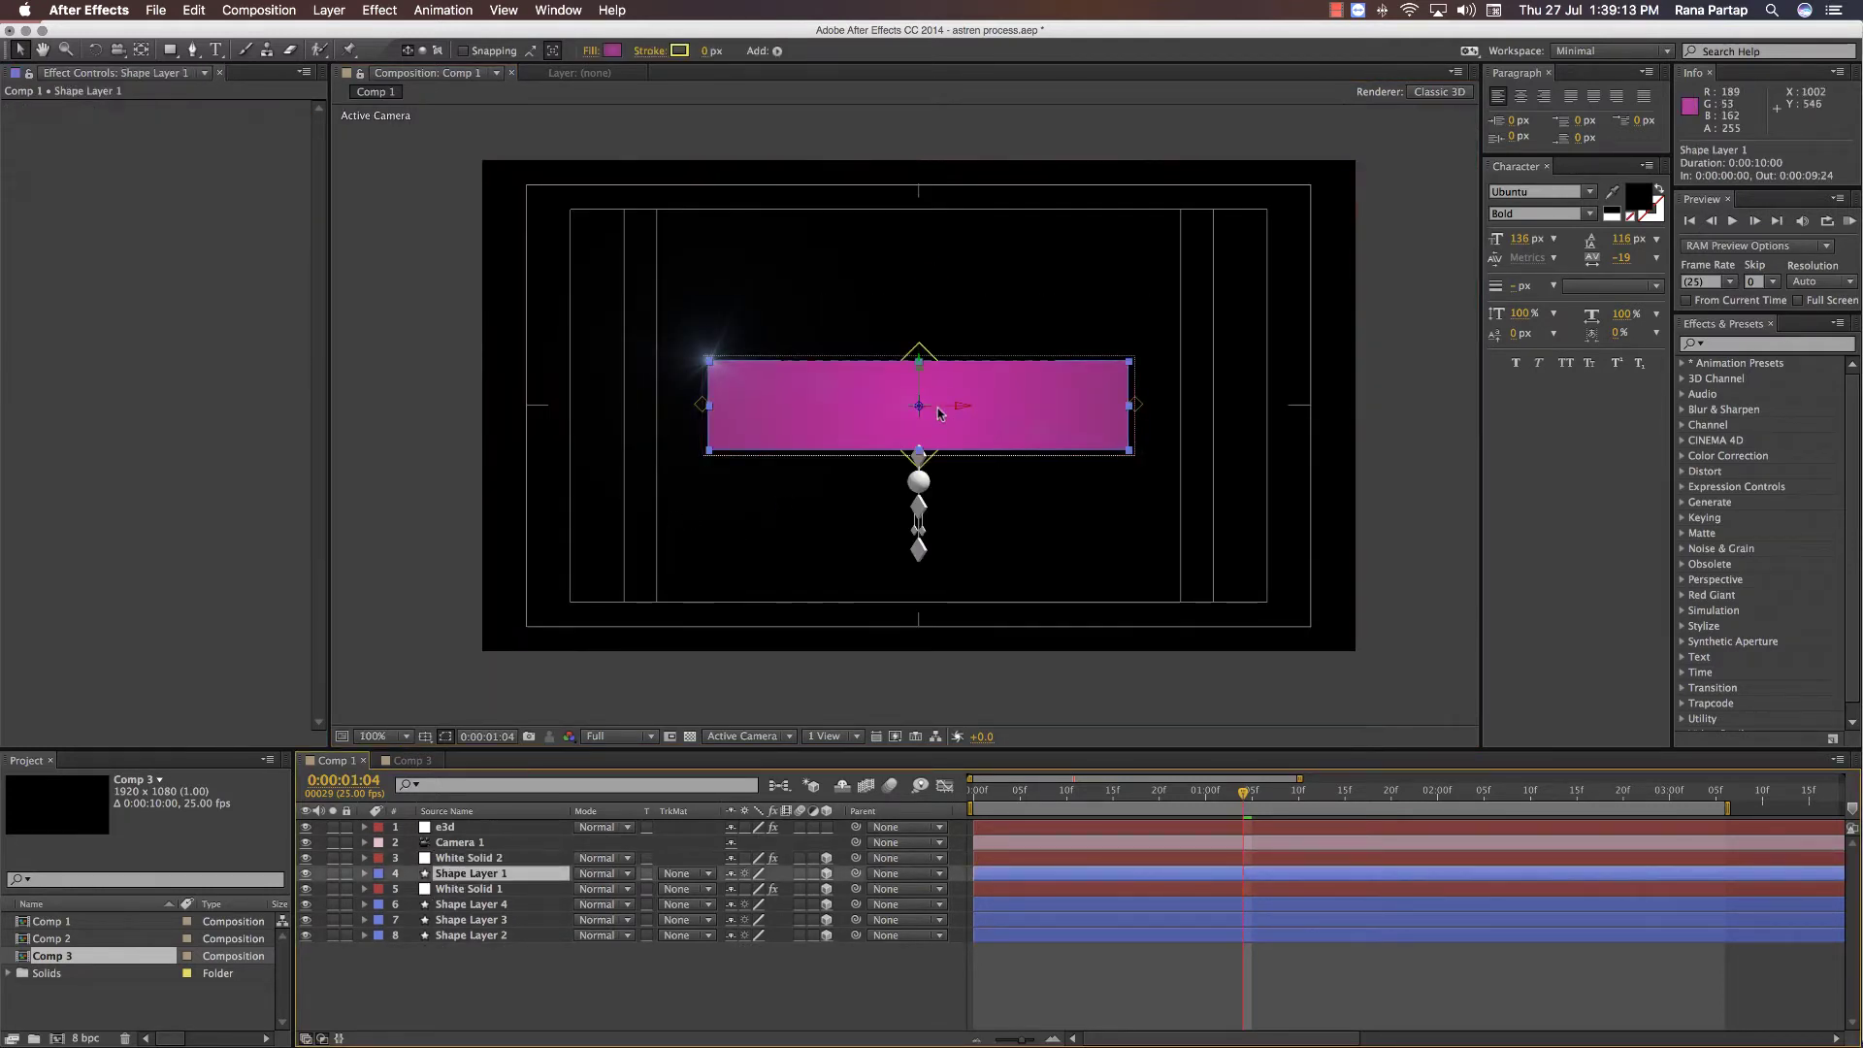
scroll(934, 464, up, 2)
click(494, 888)
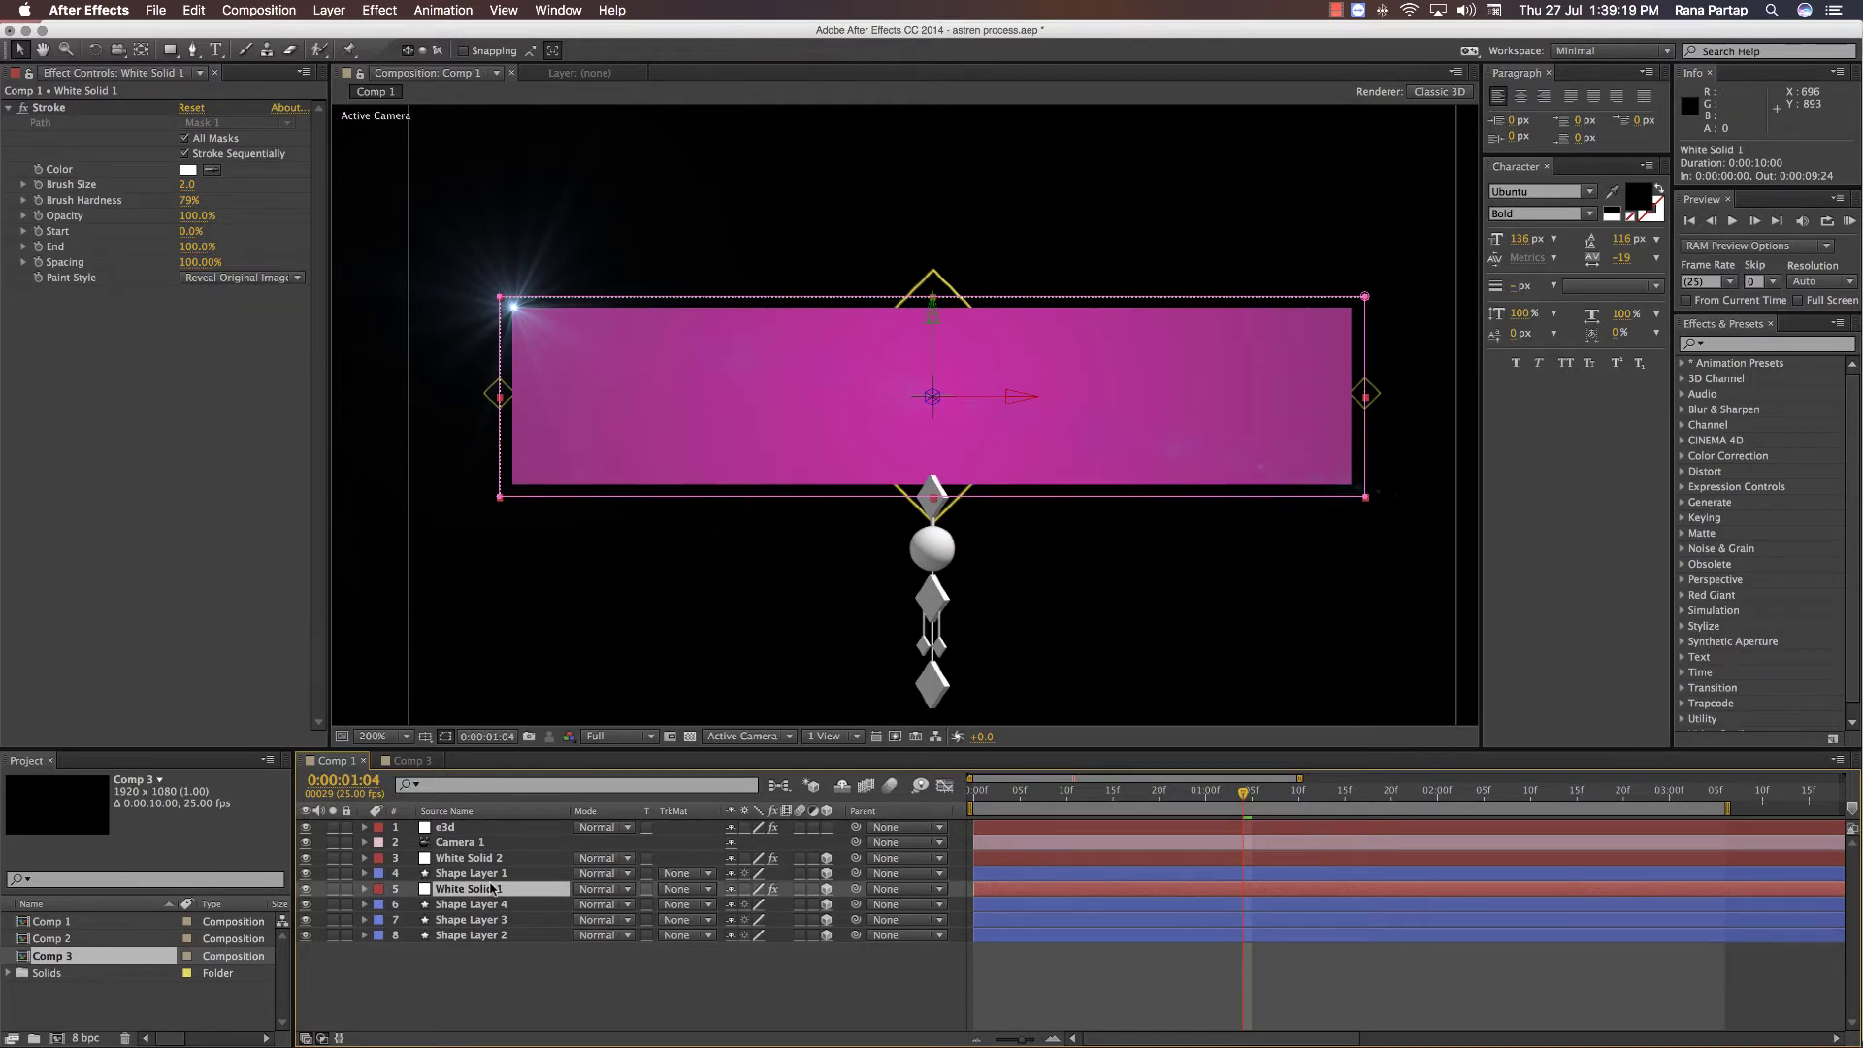
click(488, 905)
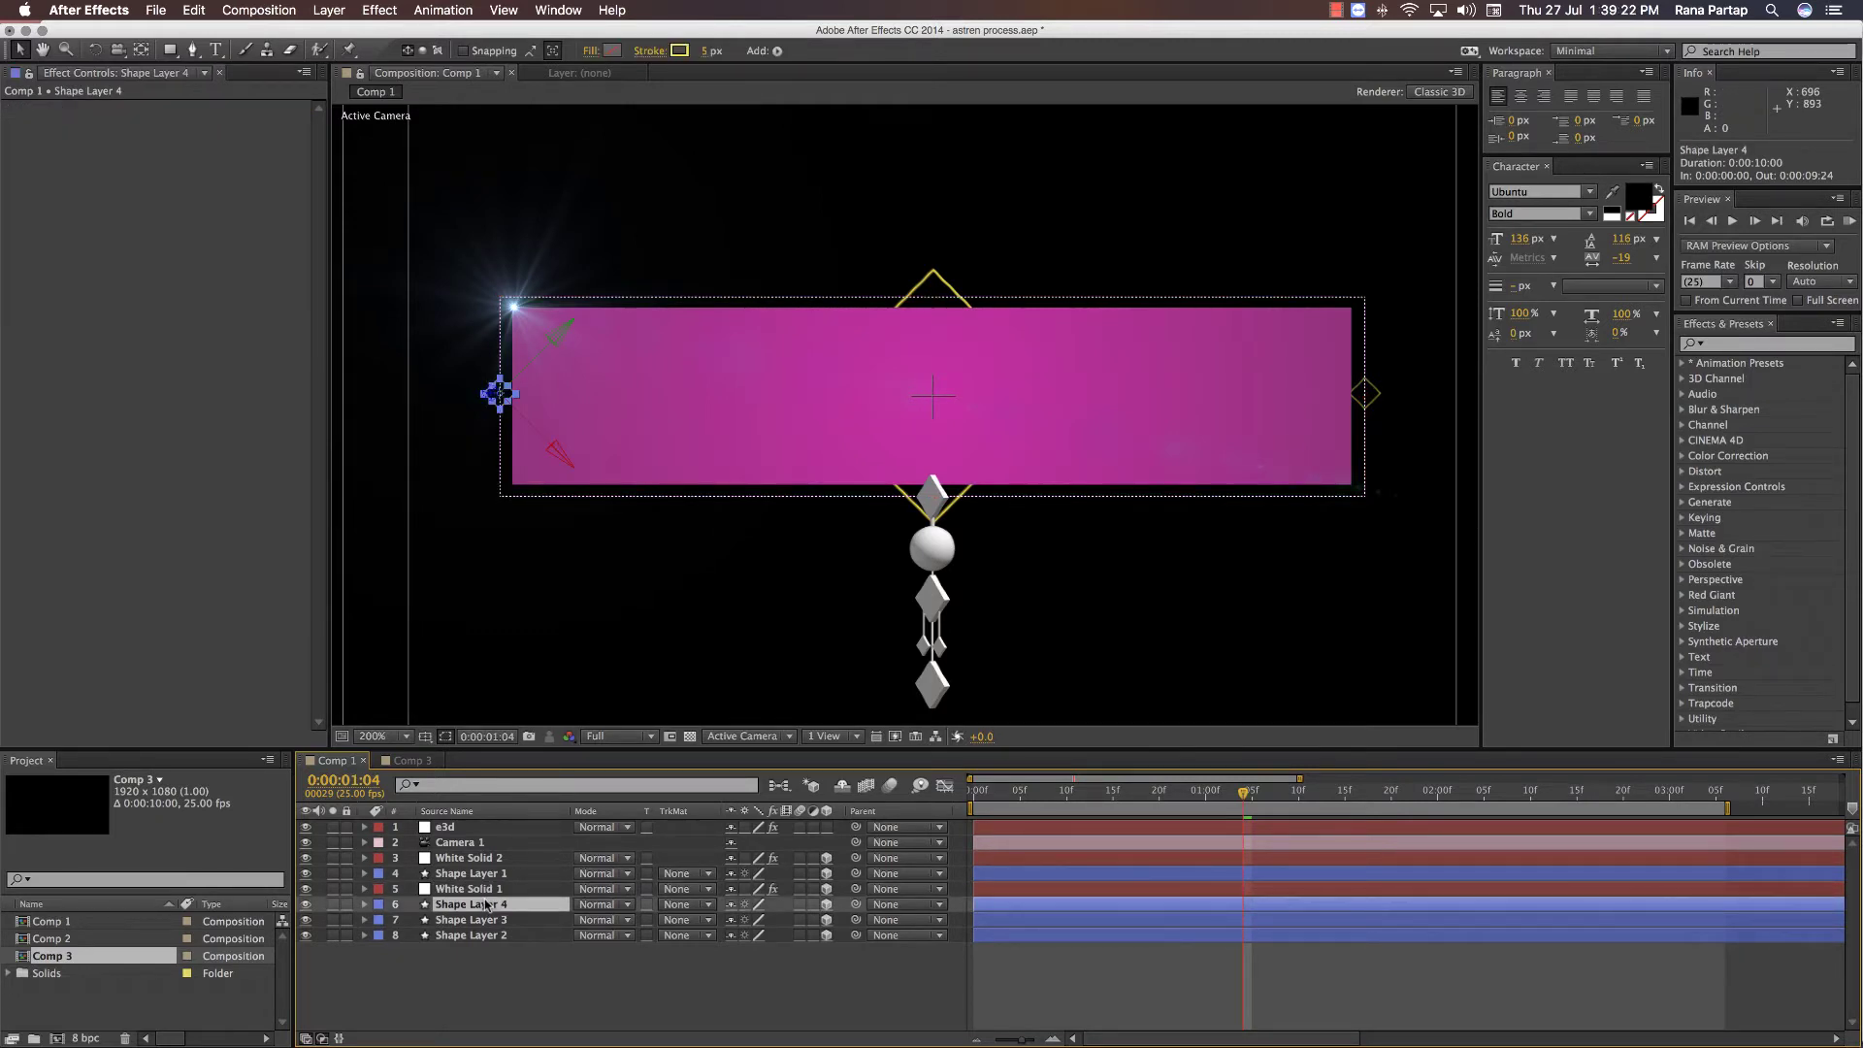
click(485, 920)
click(482, 936)
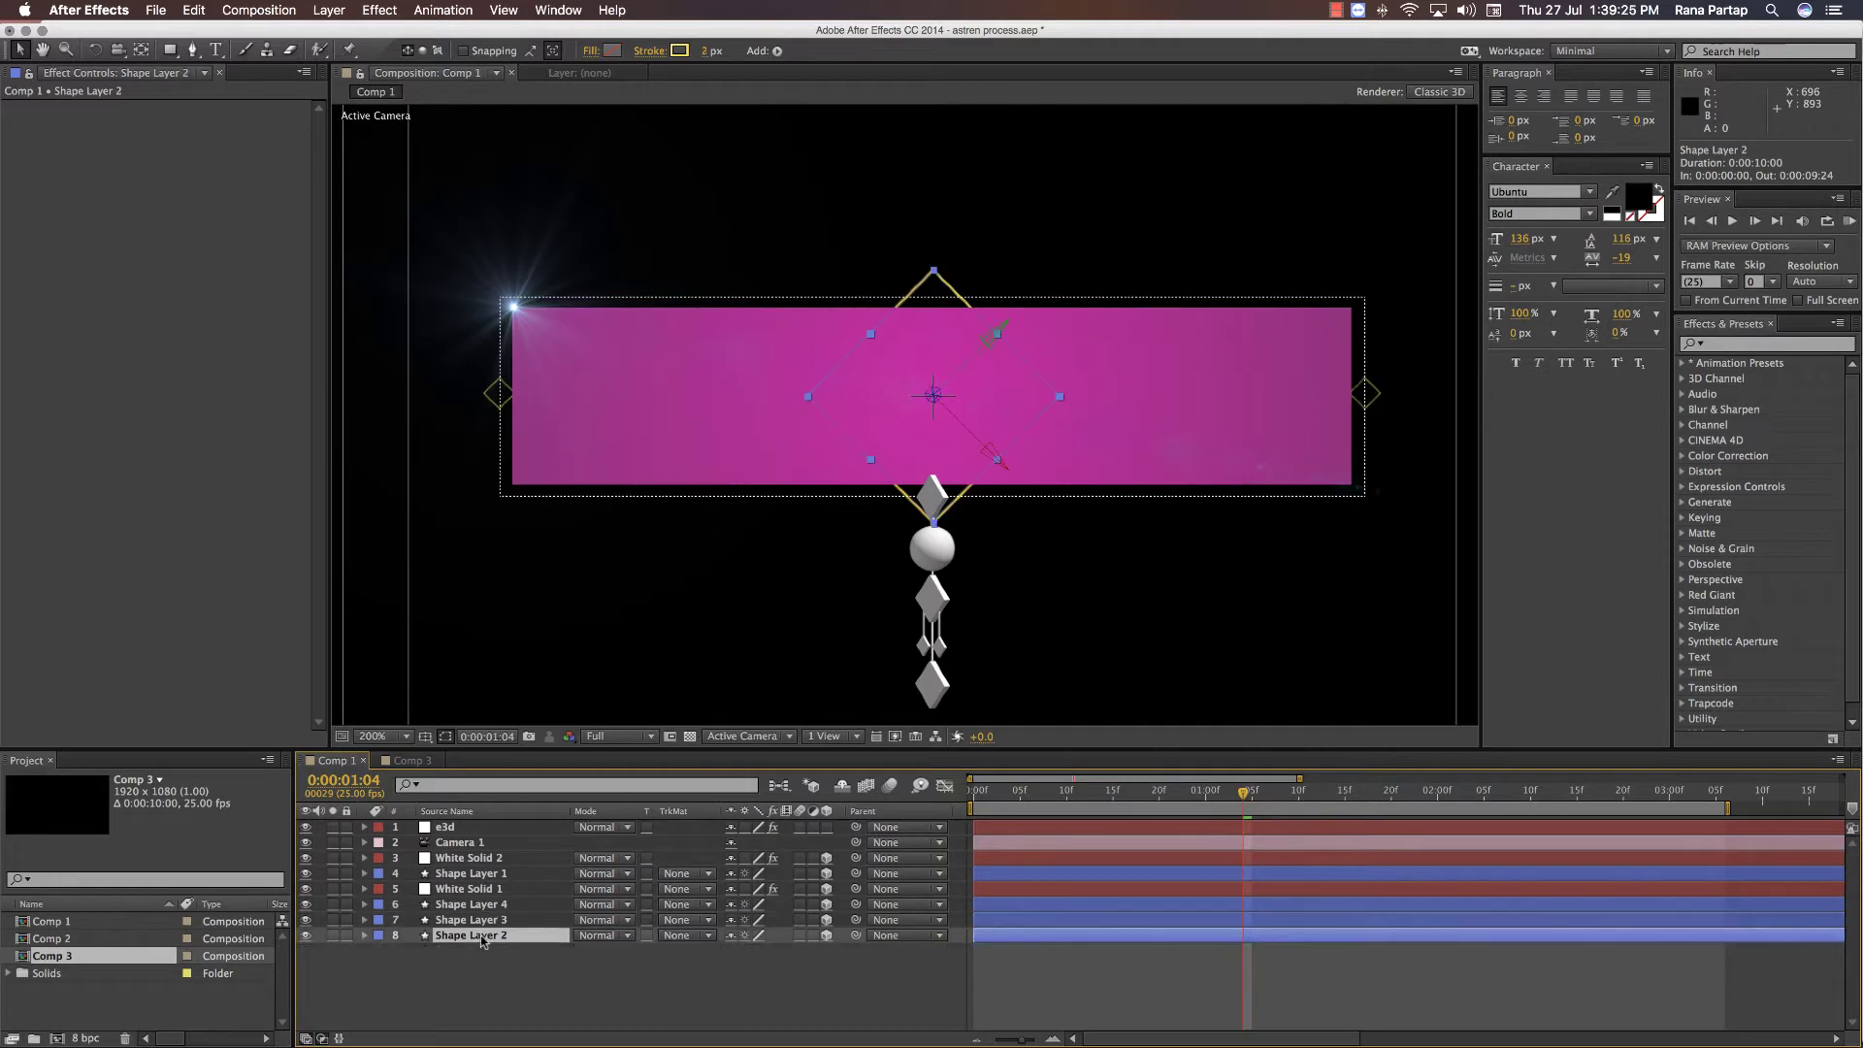
click(486, 876)
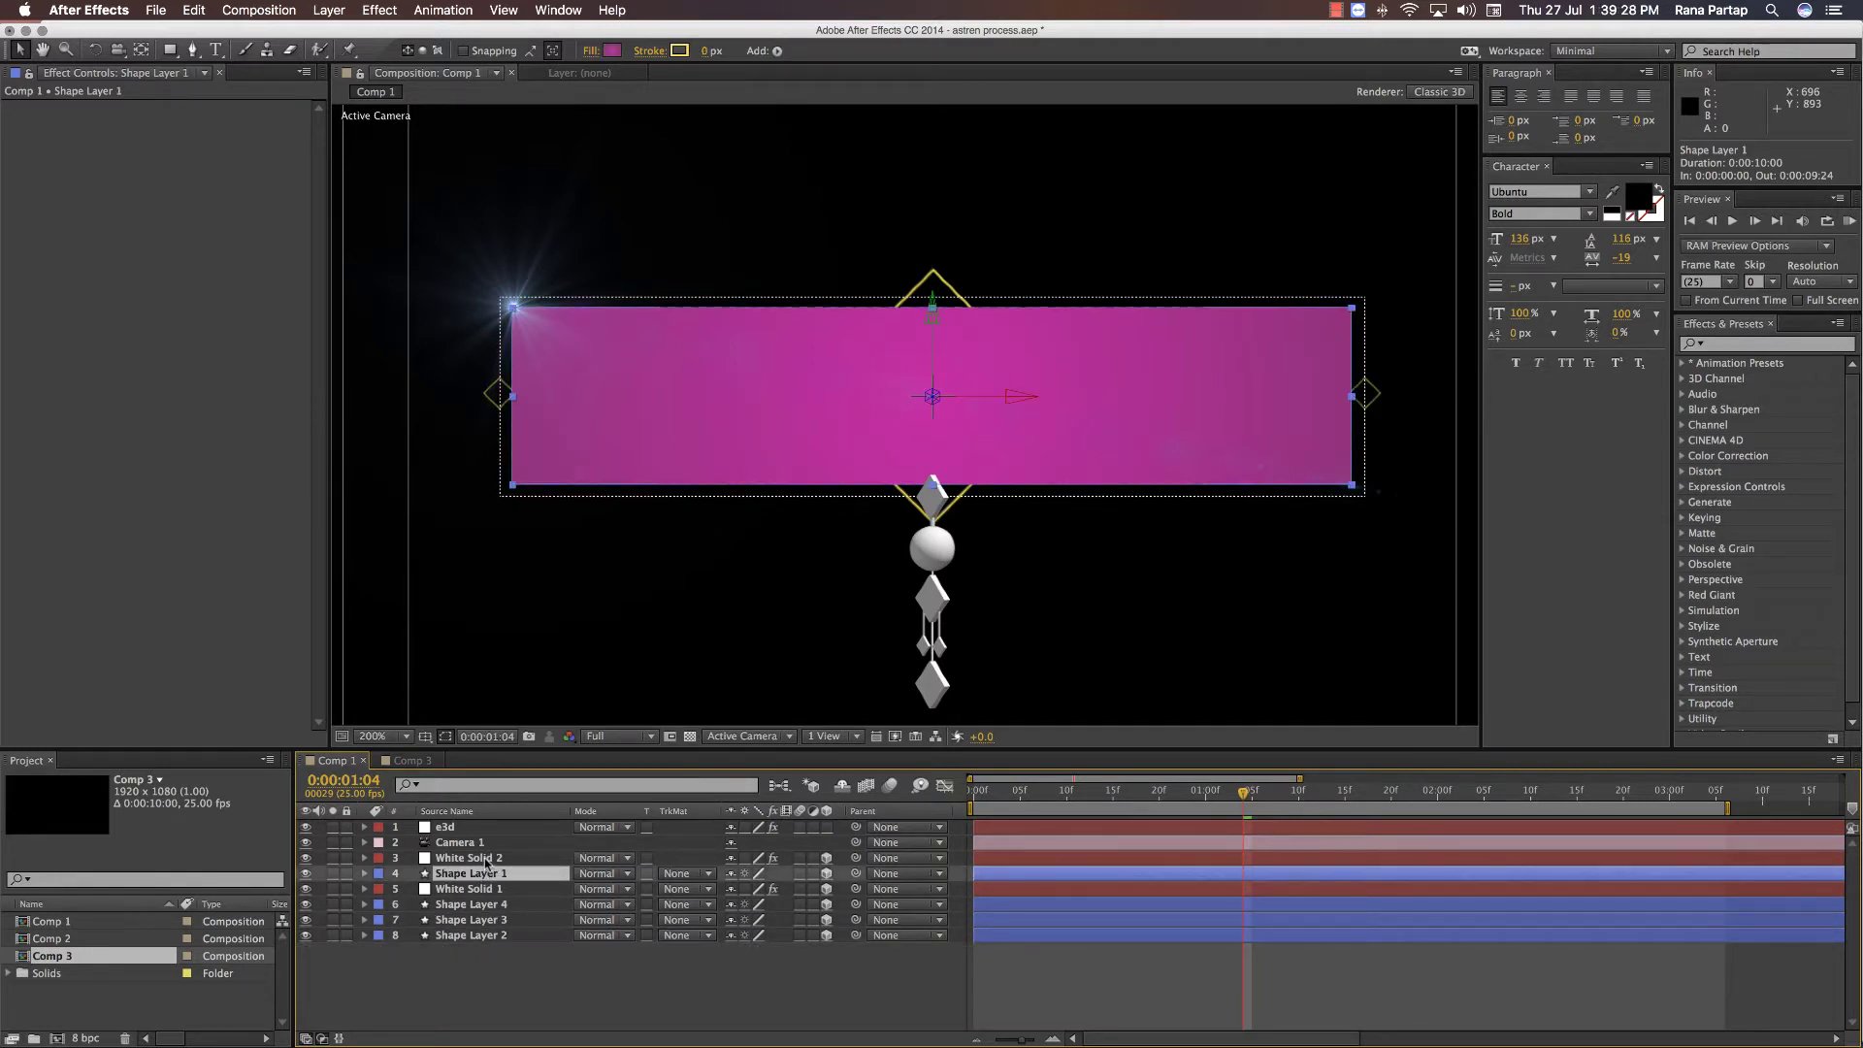
click(488, 859)
key(slash)
key(apostrophe)
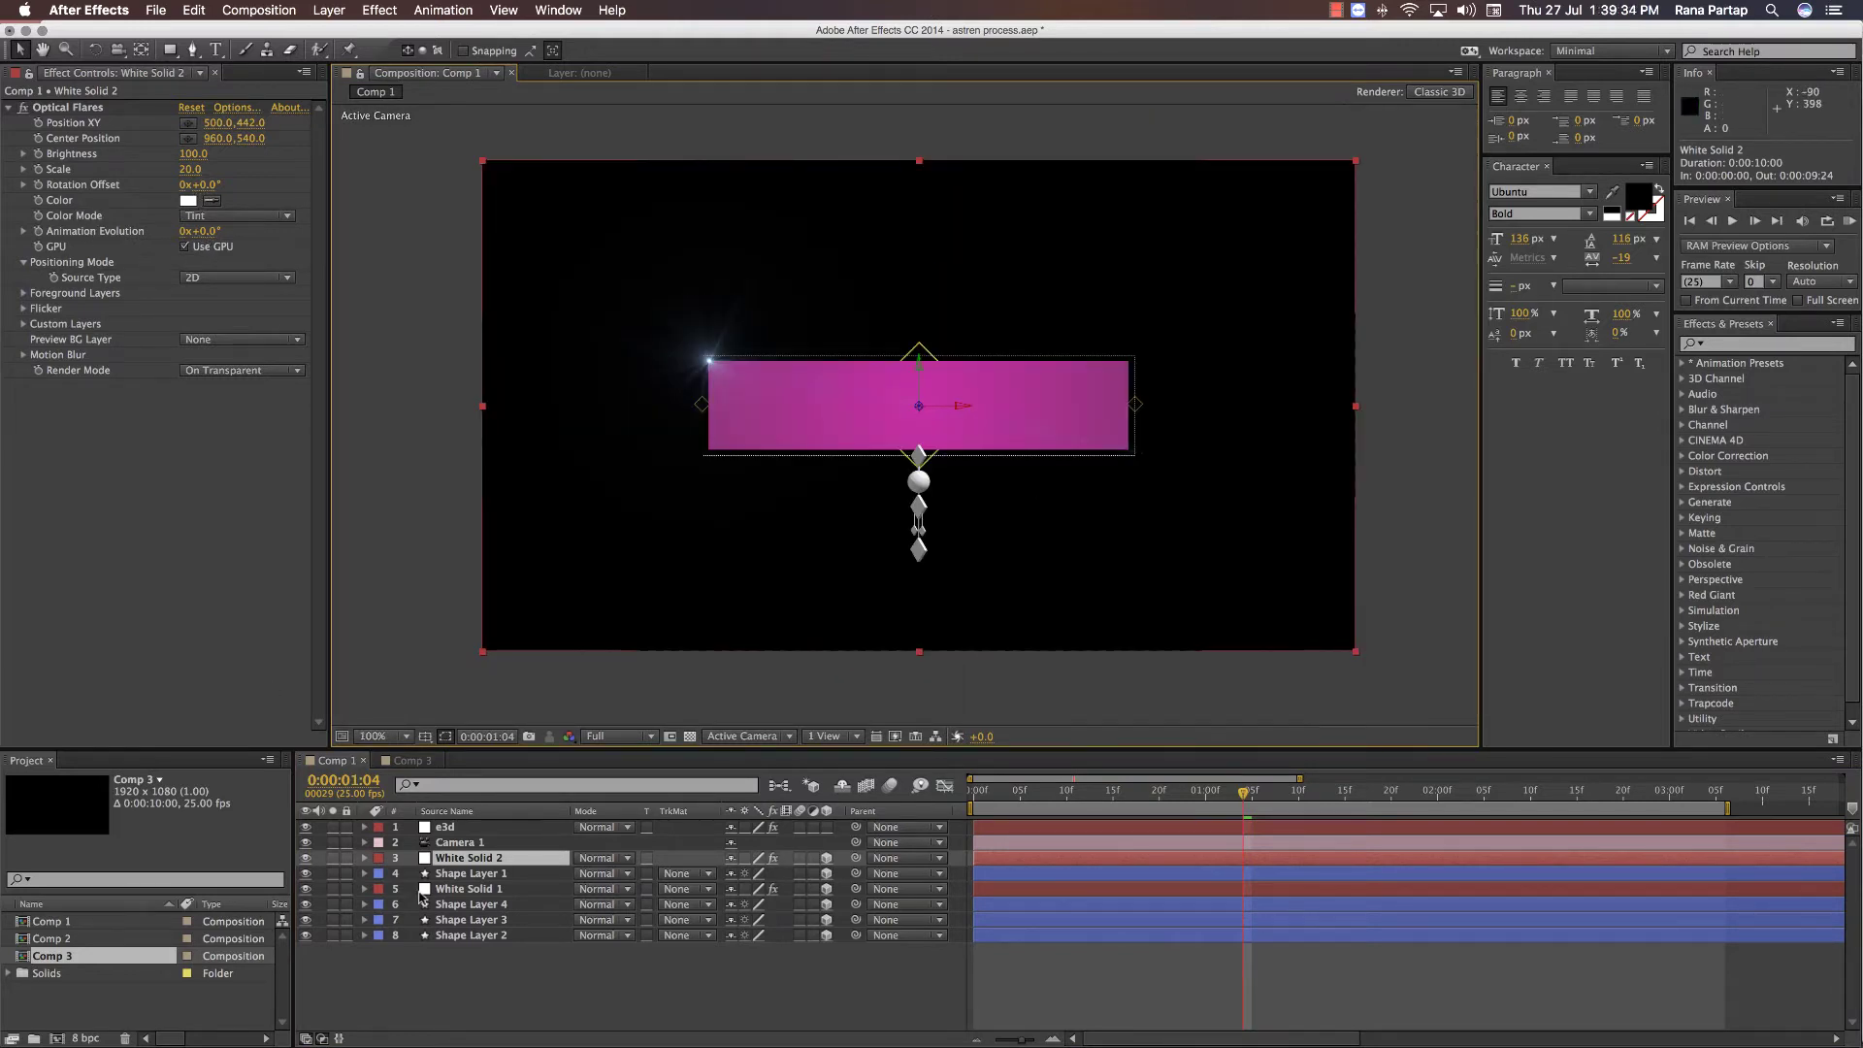
- Reduce Group 1's Particle Size on the e3d layer to 3.40 and duplicate the layer
click(464, 830)
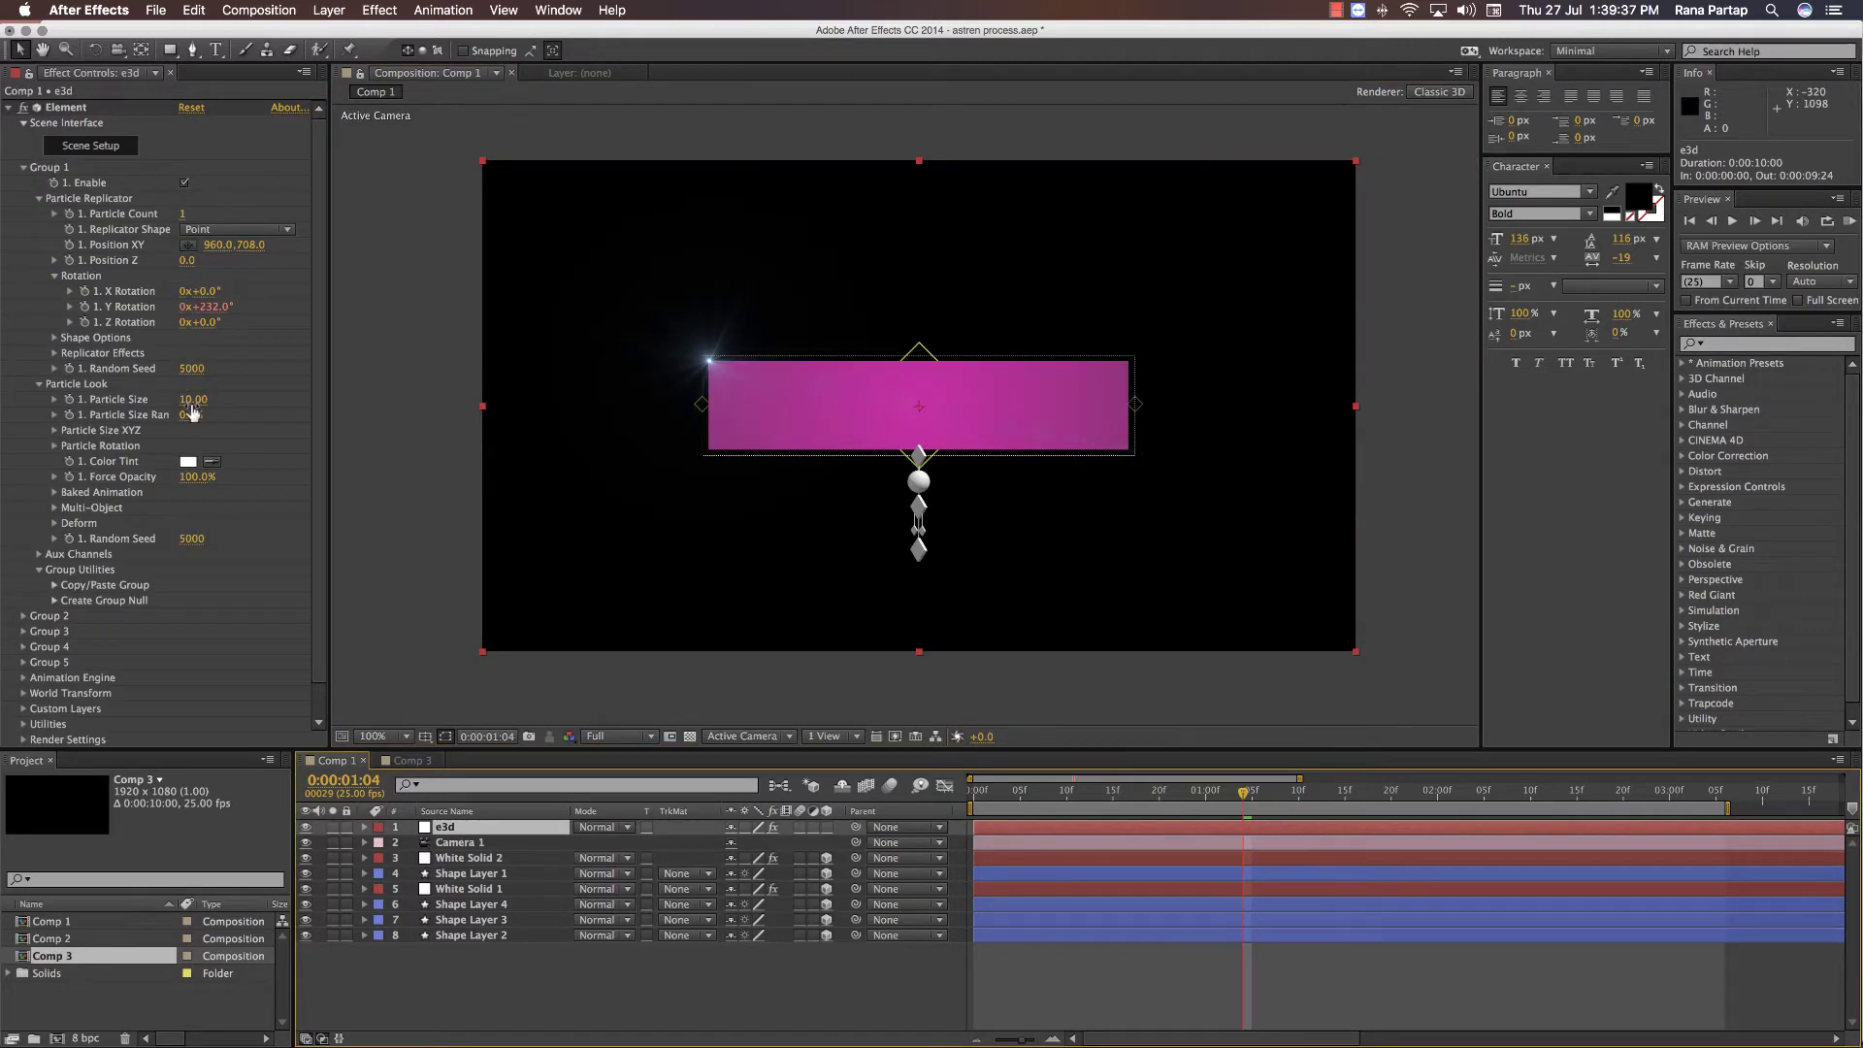
drag(192, 407, 158, 402)
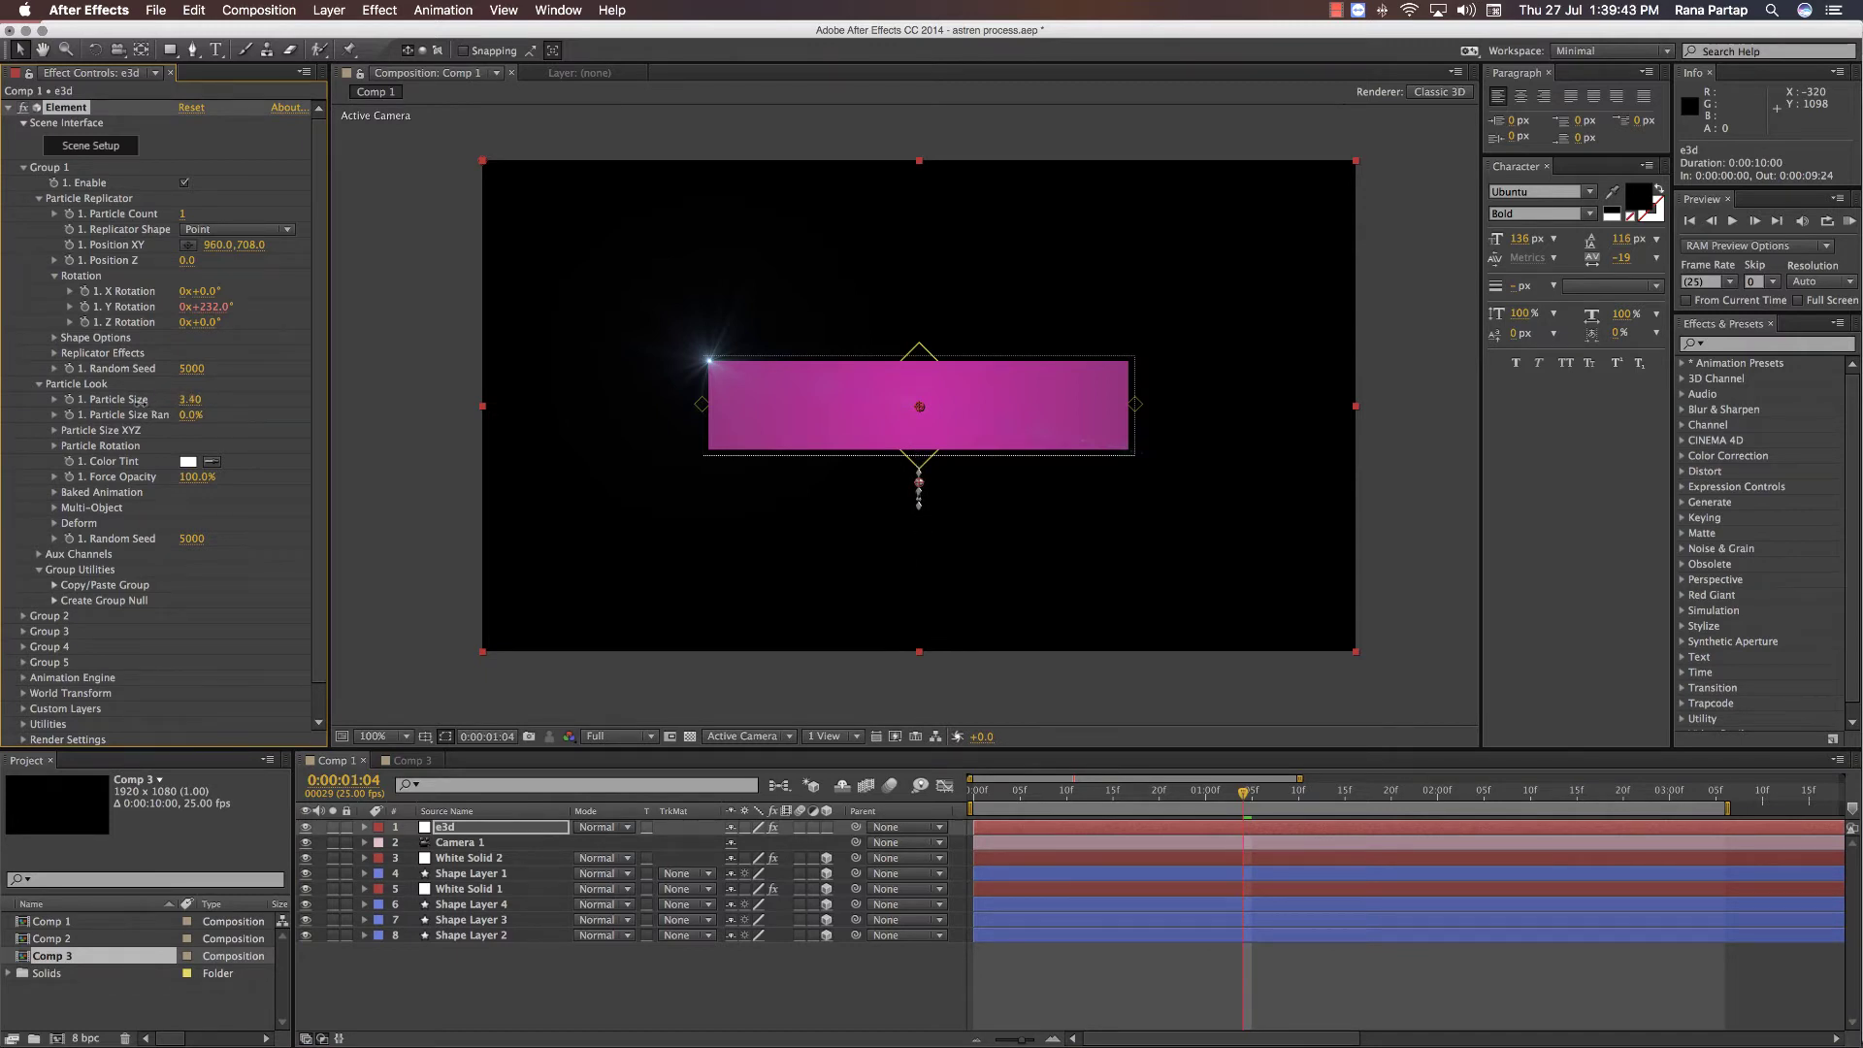
click(543, 834)
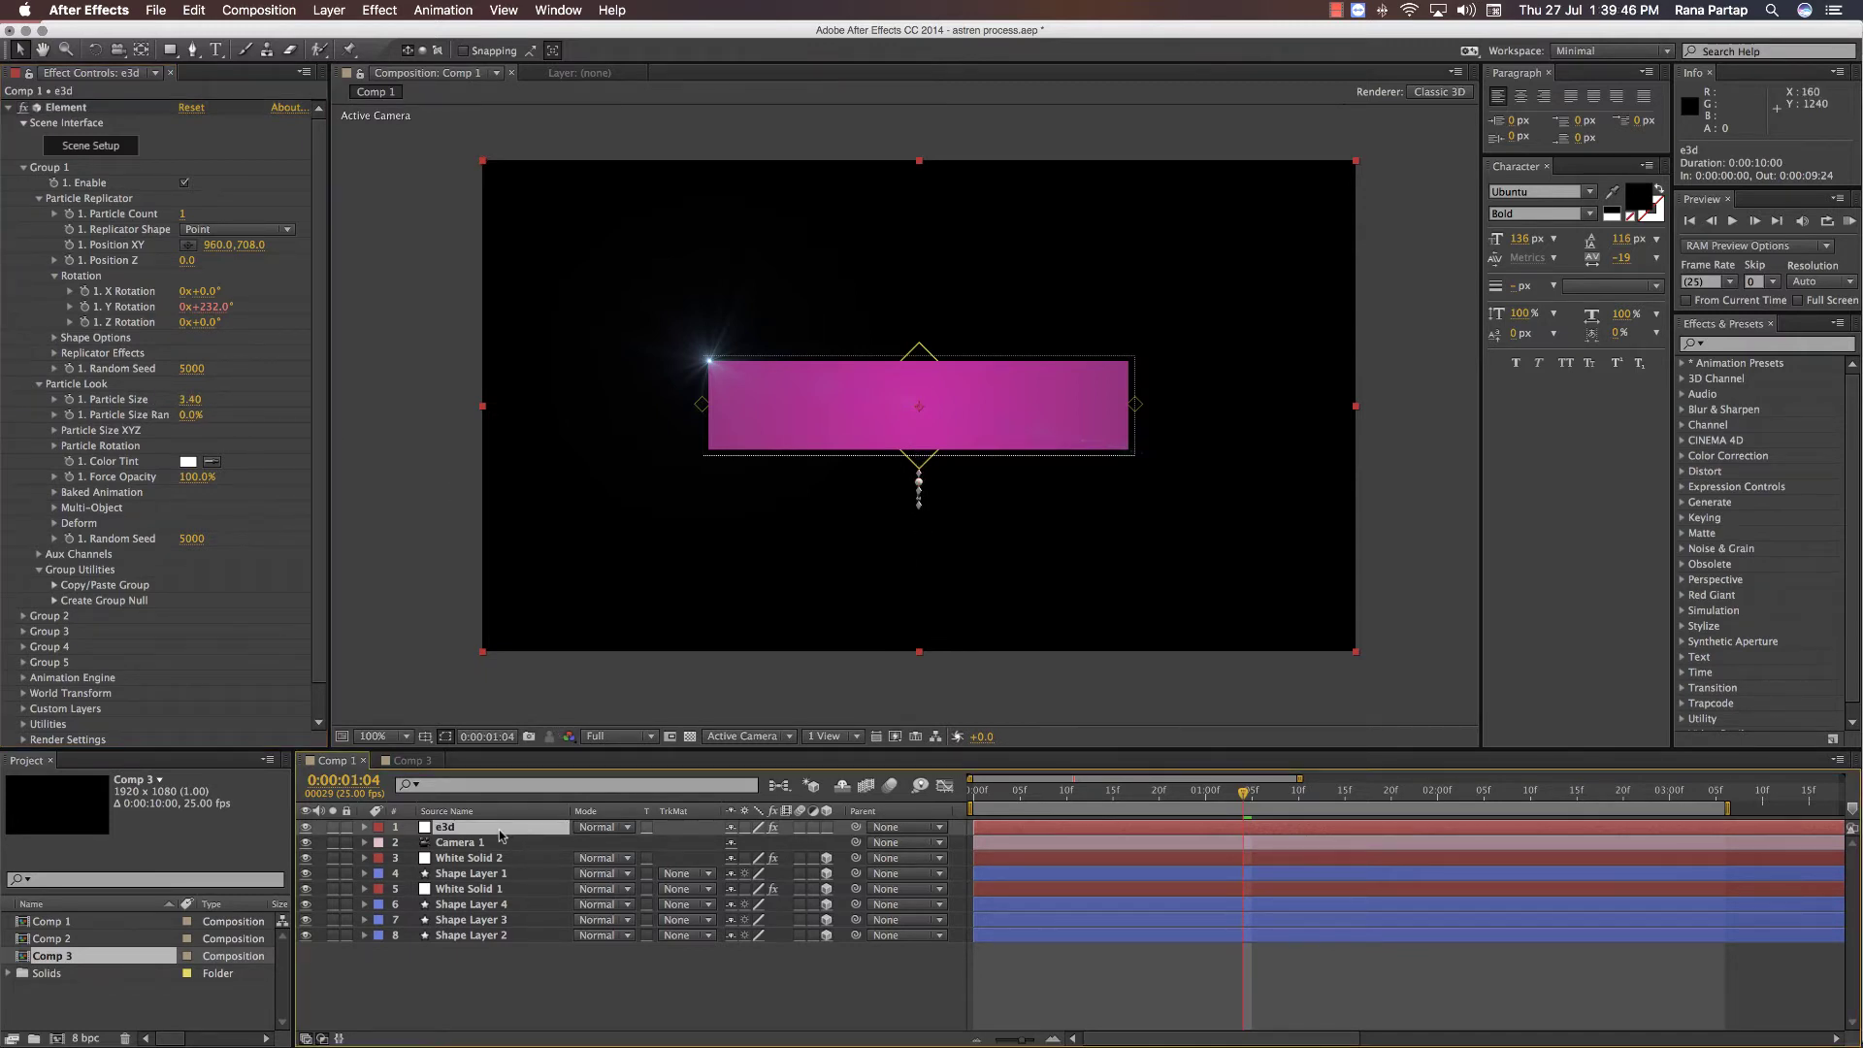
key(super+d)
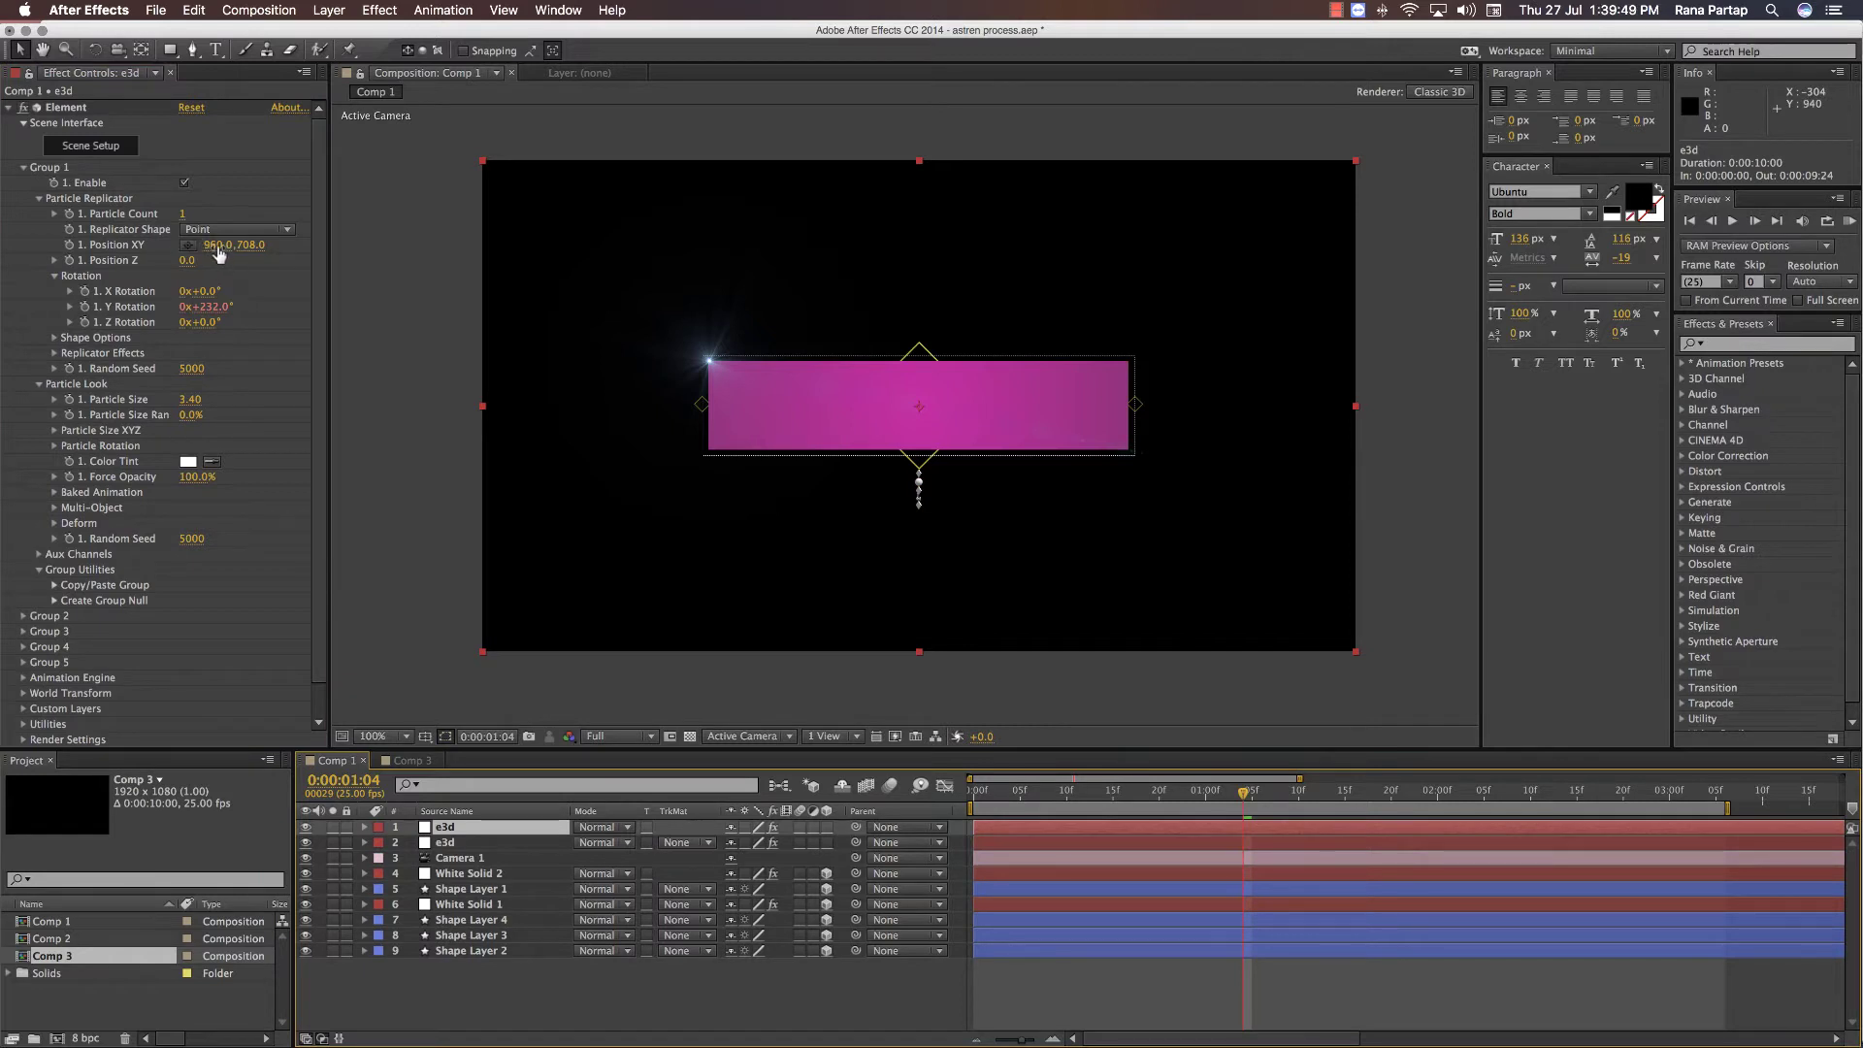
- Move the duplicated ornament to Position XY 1440, 564, beside the small diamond at the box's right edge
drag(219, 255, 660, 254)
scroll(1121, 475, up, 4)
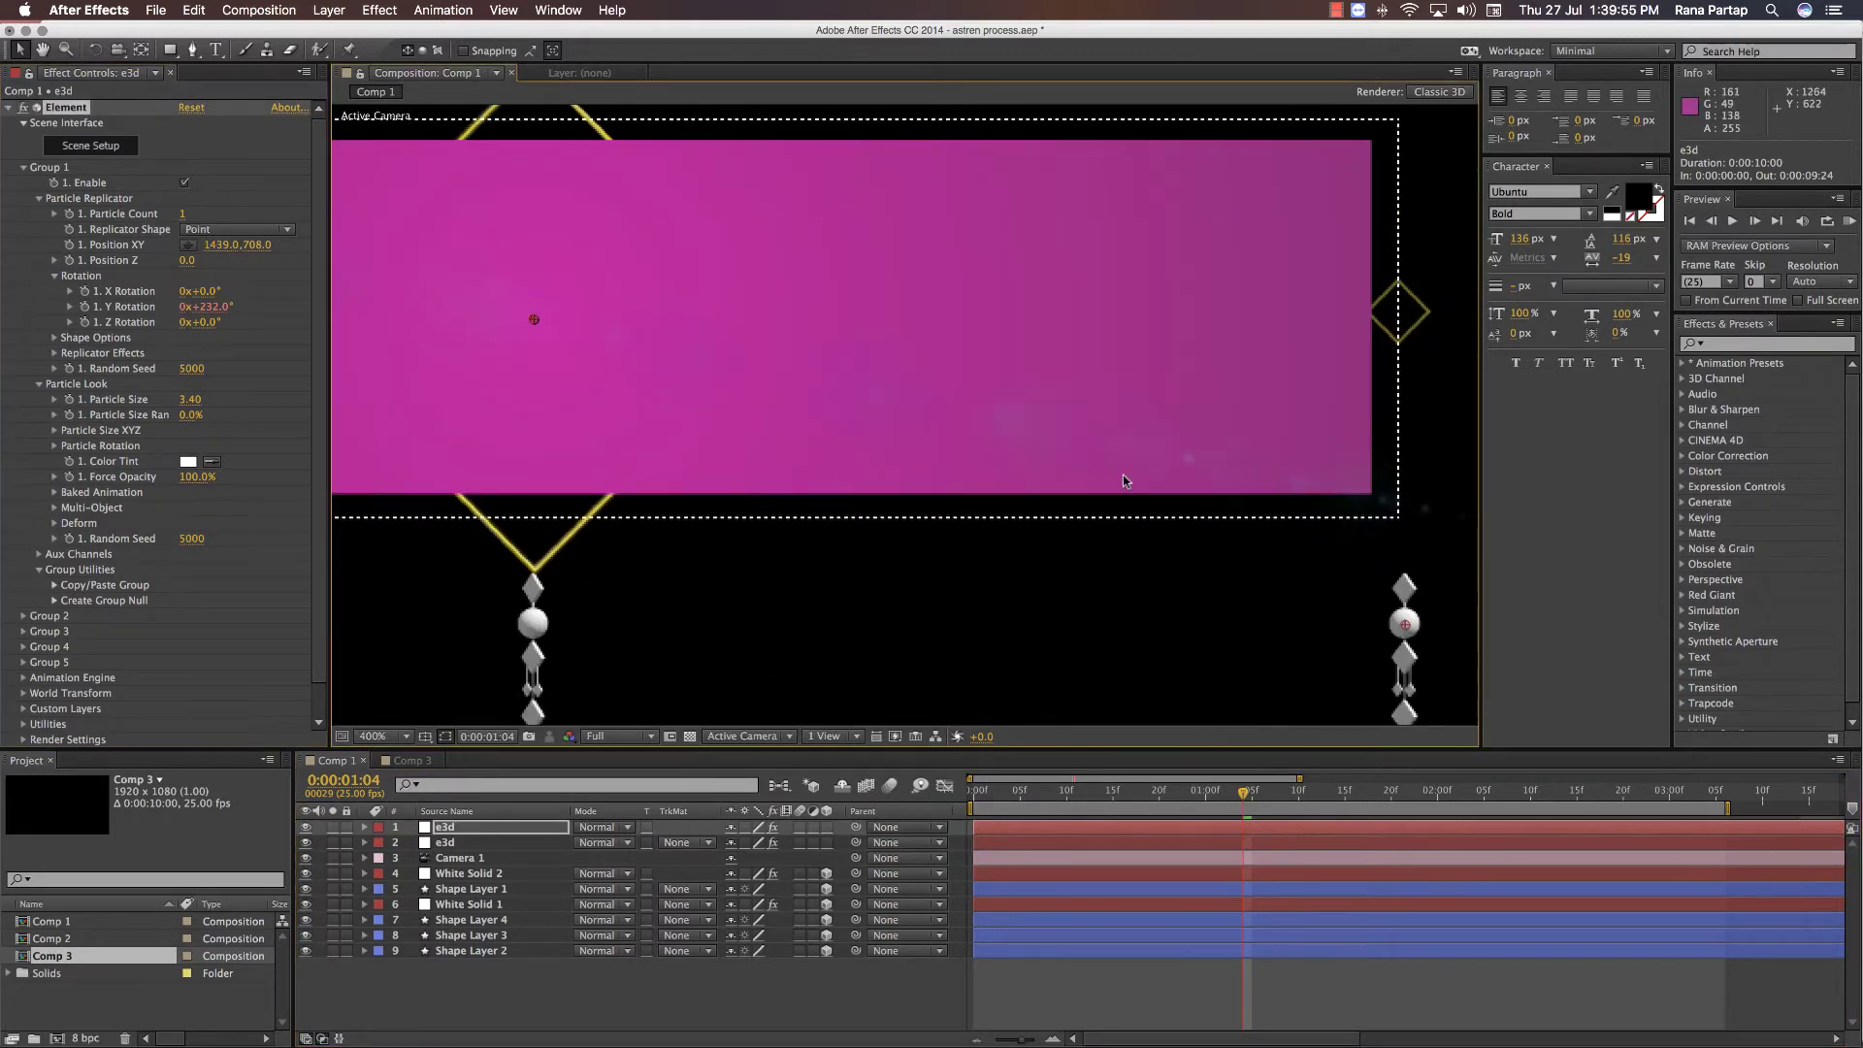
drag(1004, 555, 1006, 292)
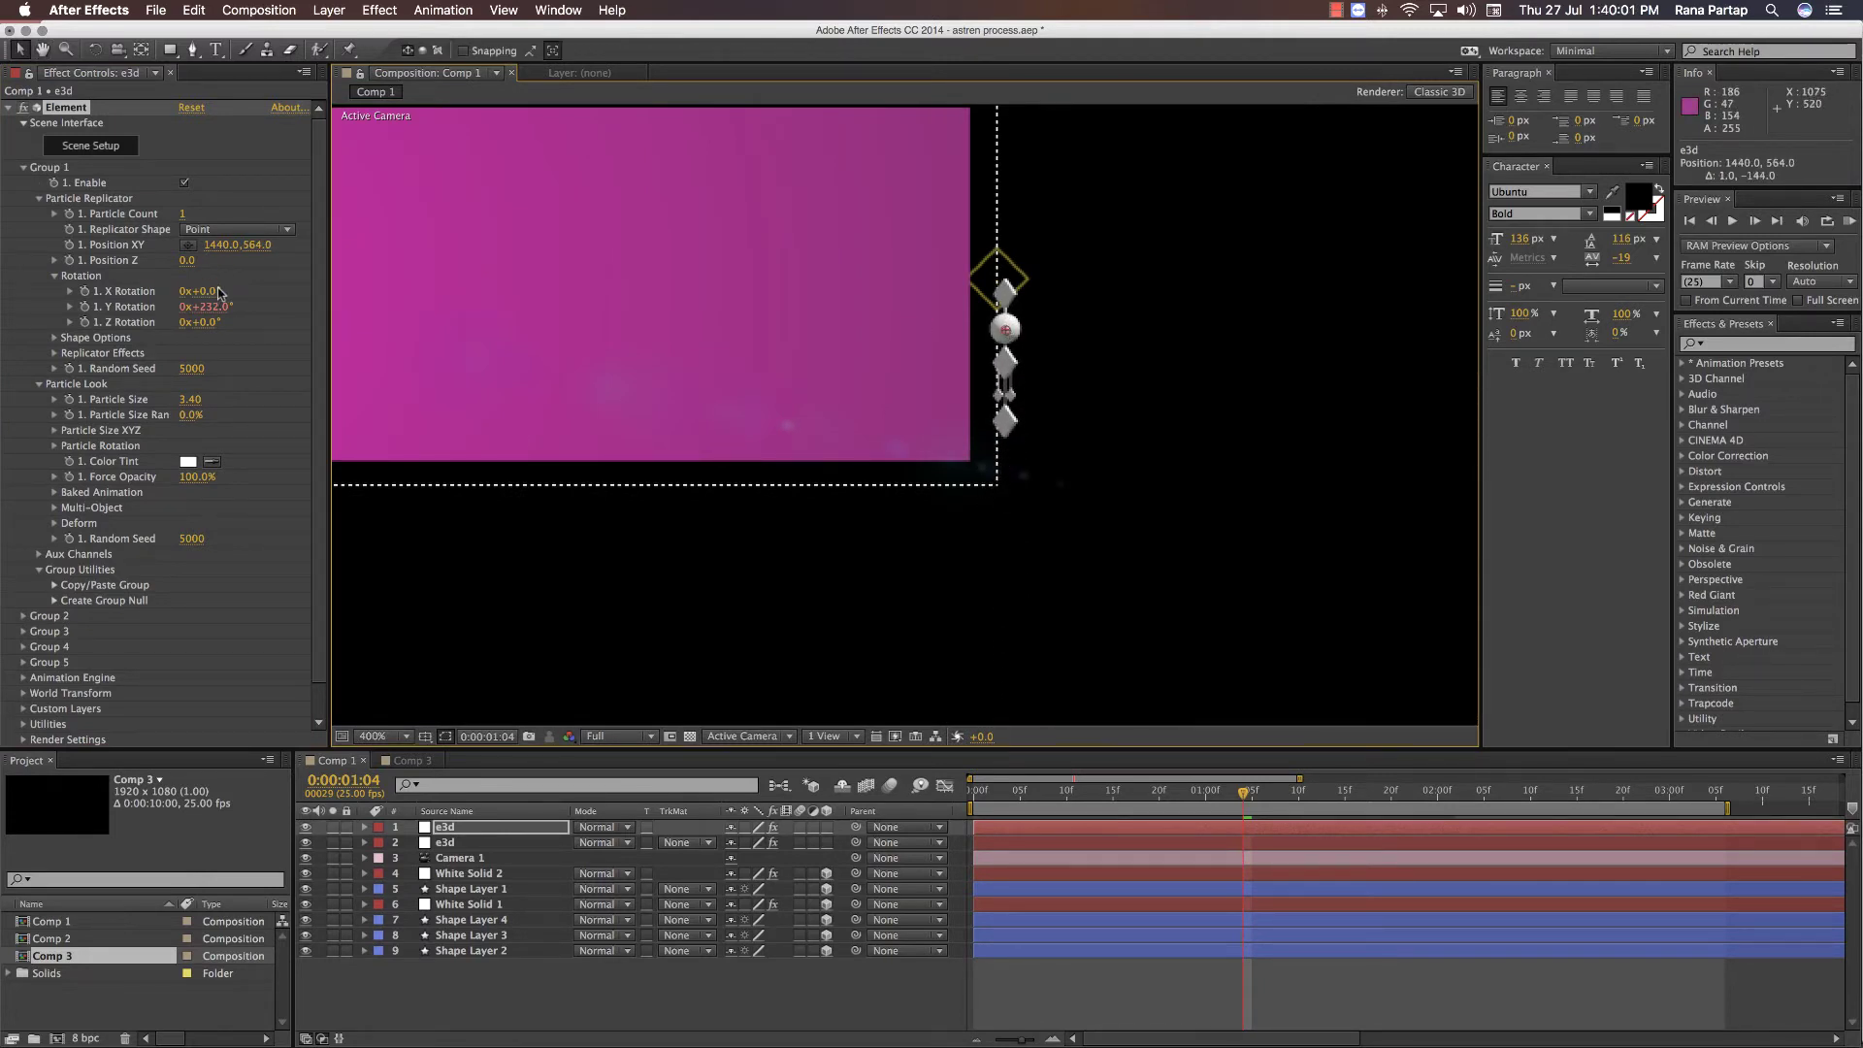
- Try turning the duplicated ornament's Z Rotation to 90° and undo the change
drag(210, 298, 289, 316)
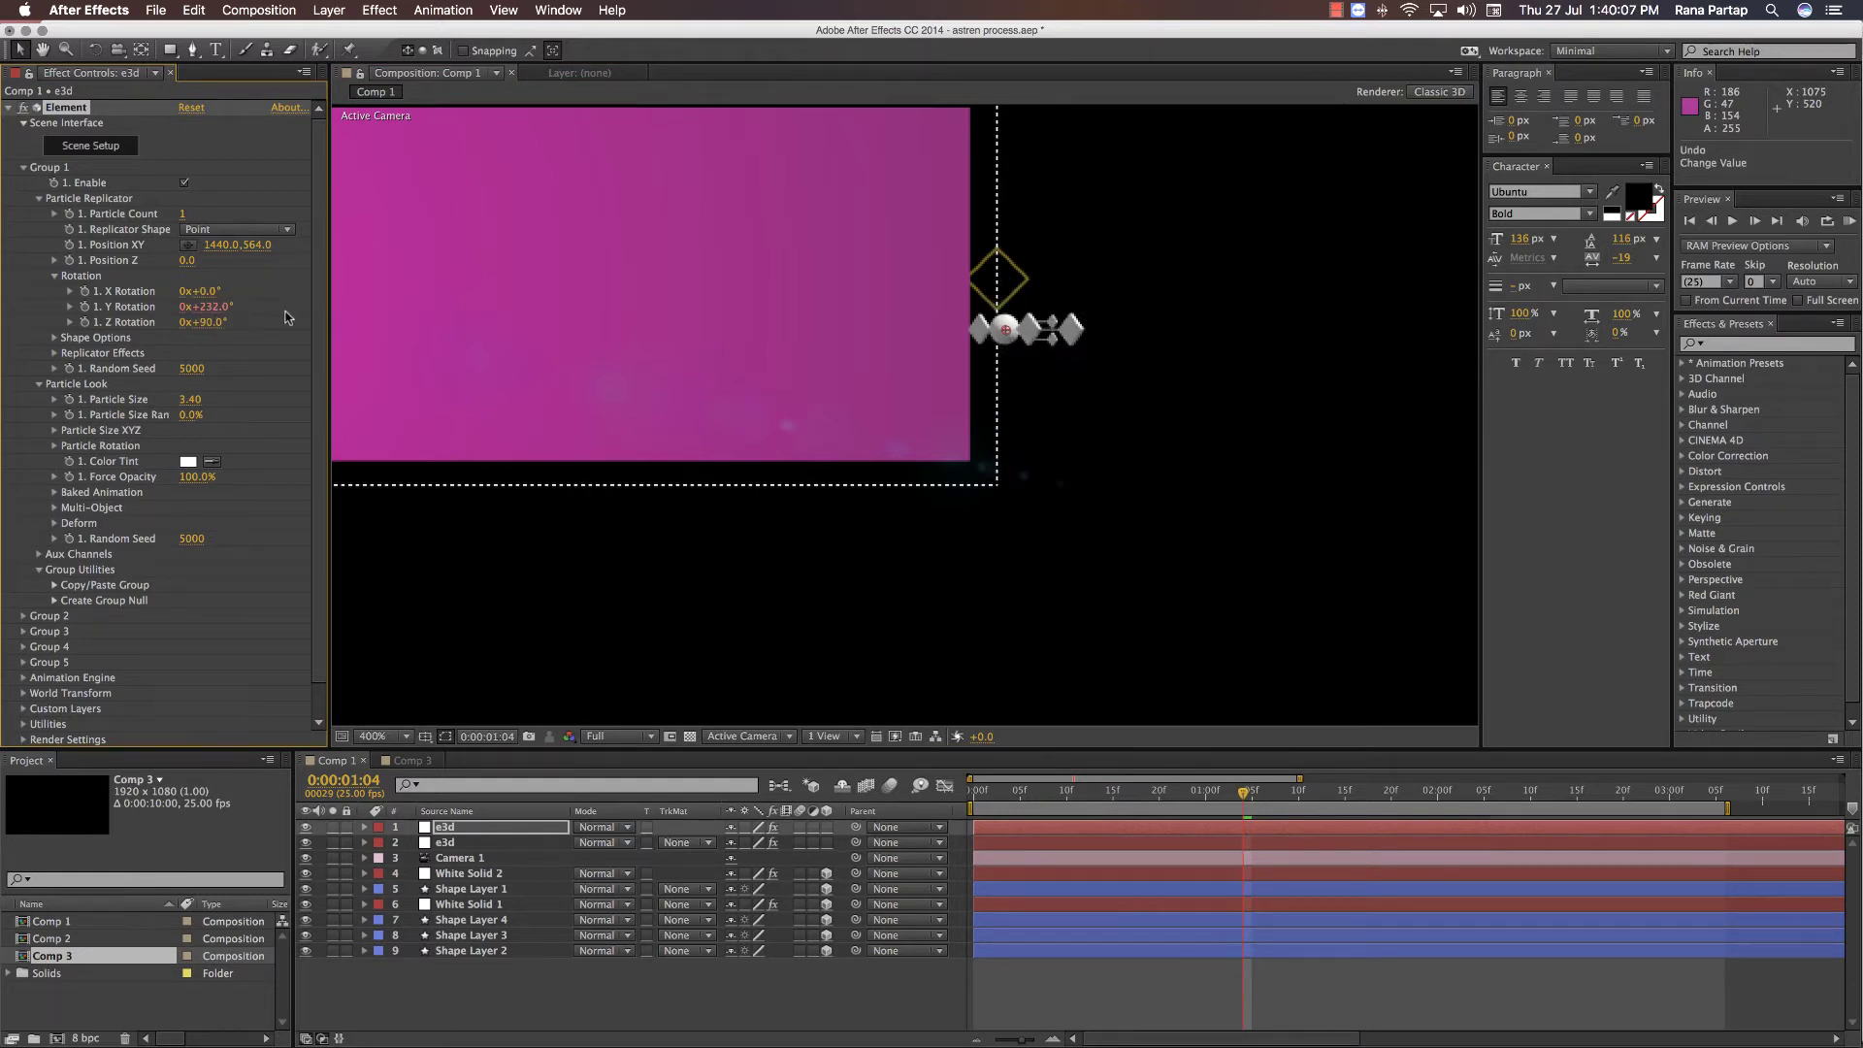
key(super+z)
- Go to the first frame and remove the expression from the duplicated ornament's Y Rotation
drag(1005, 793, 937, 794)
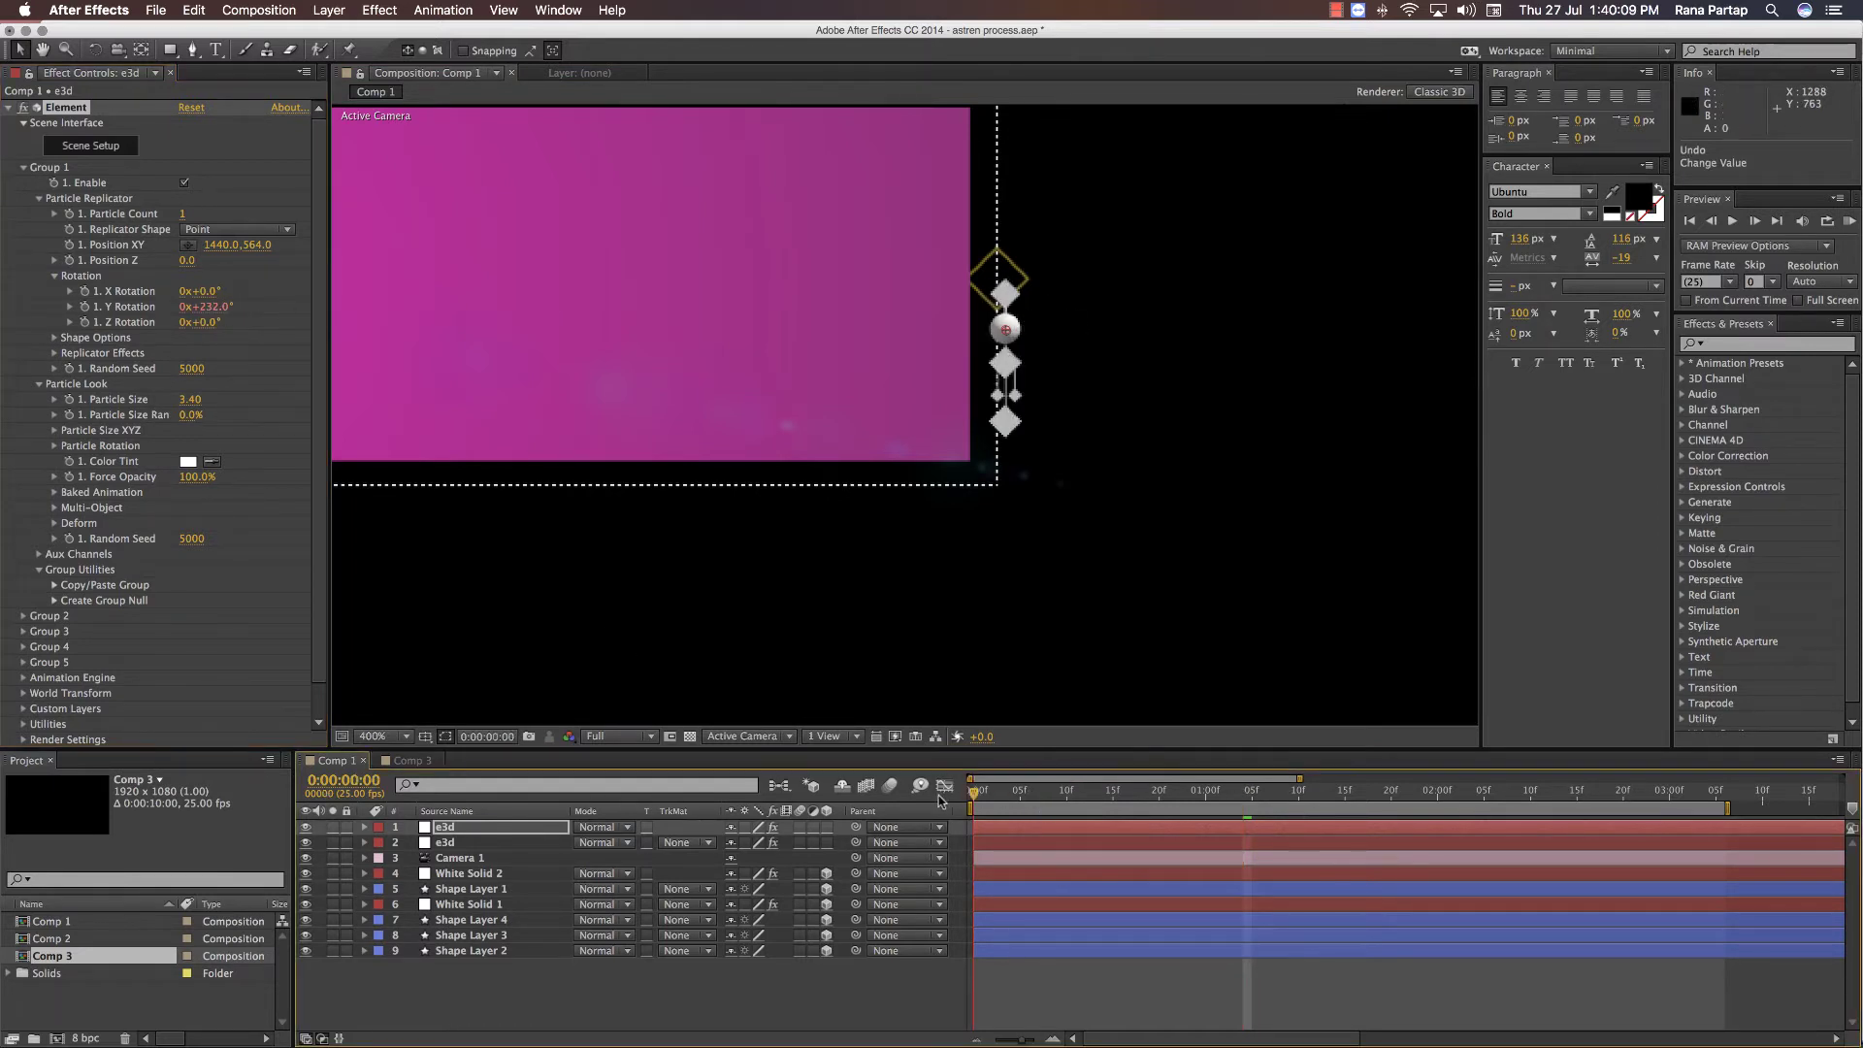
click(85, 307)
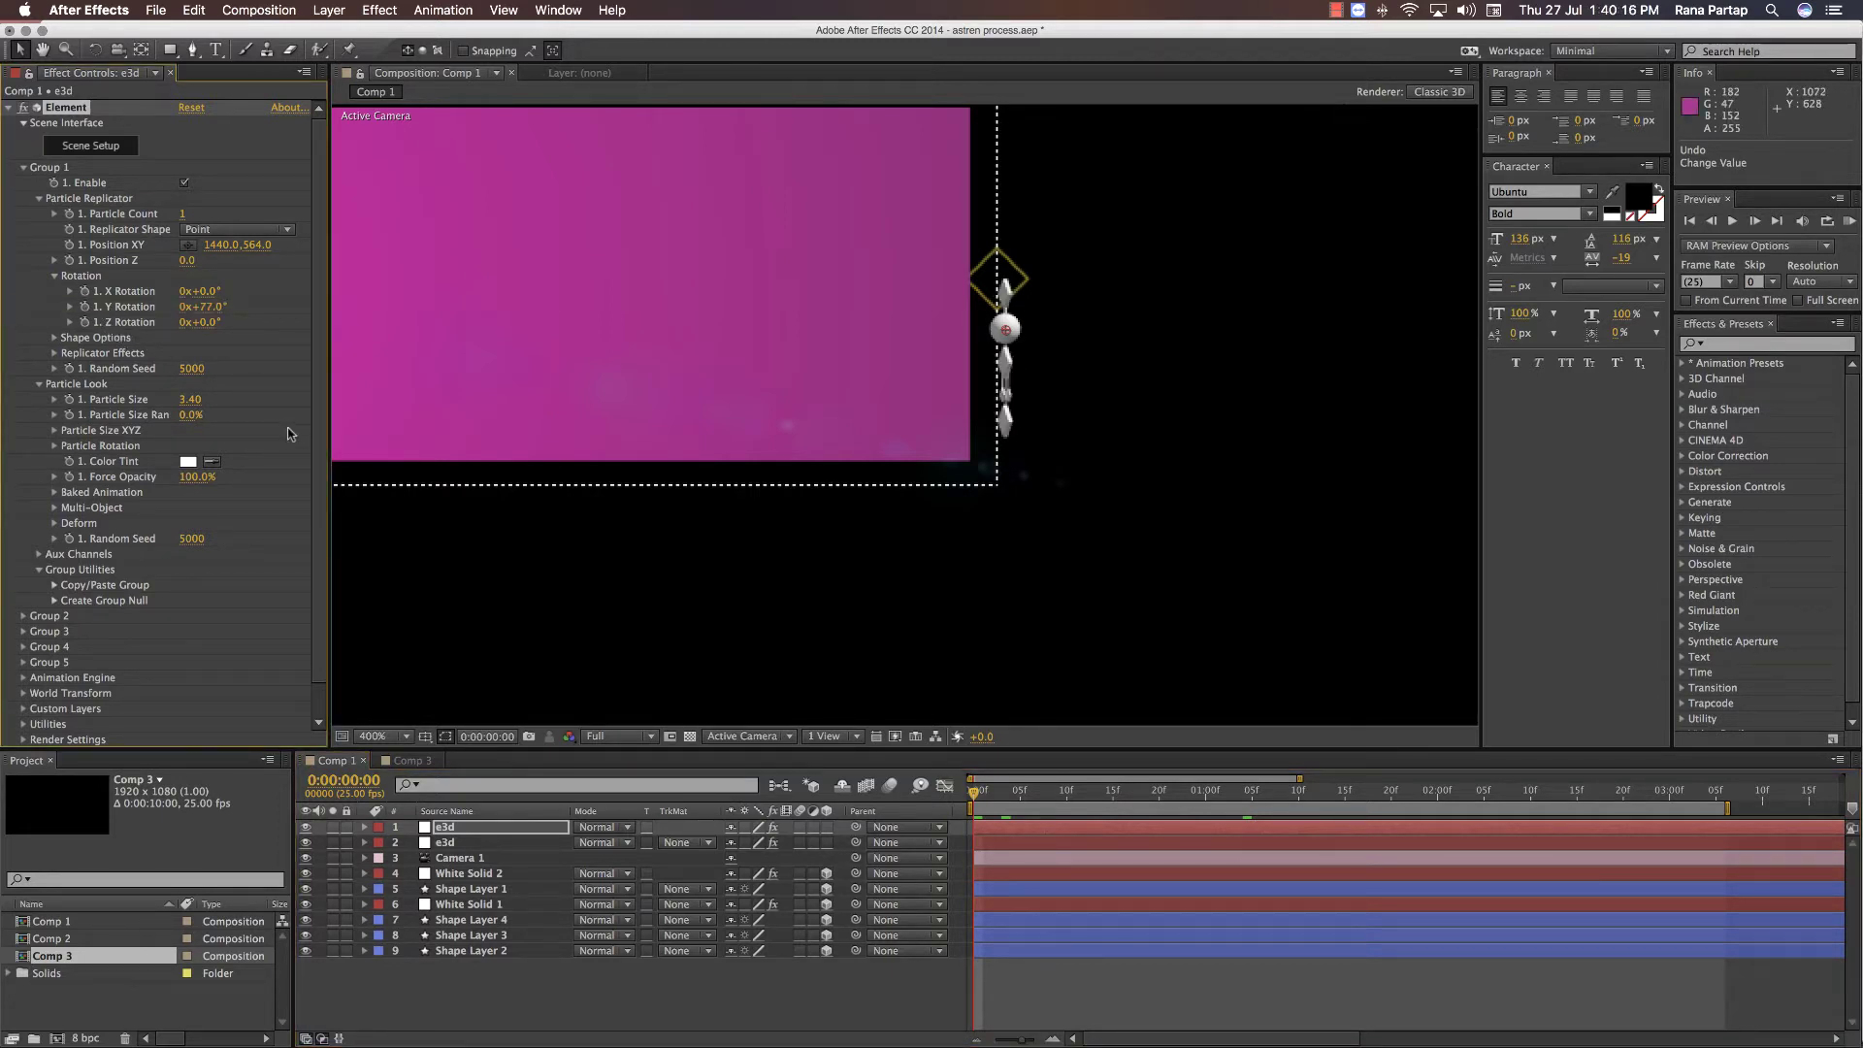
alt+click(86, 306)
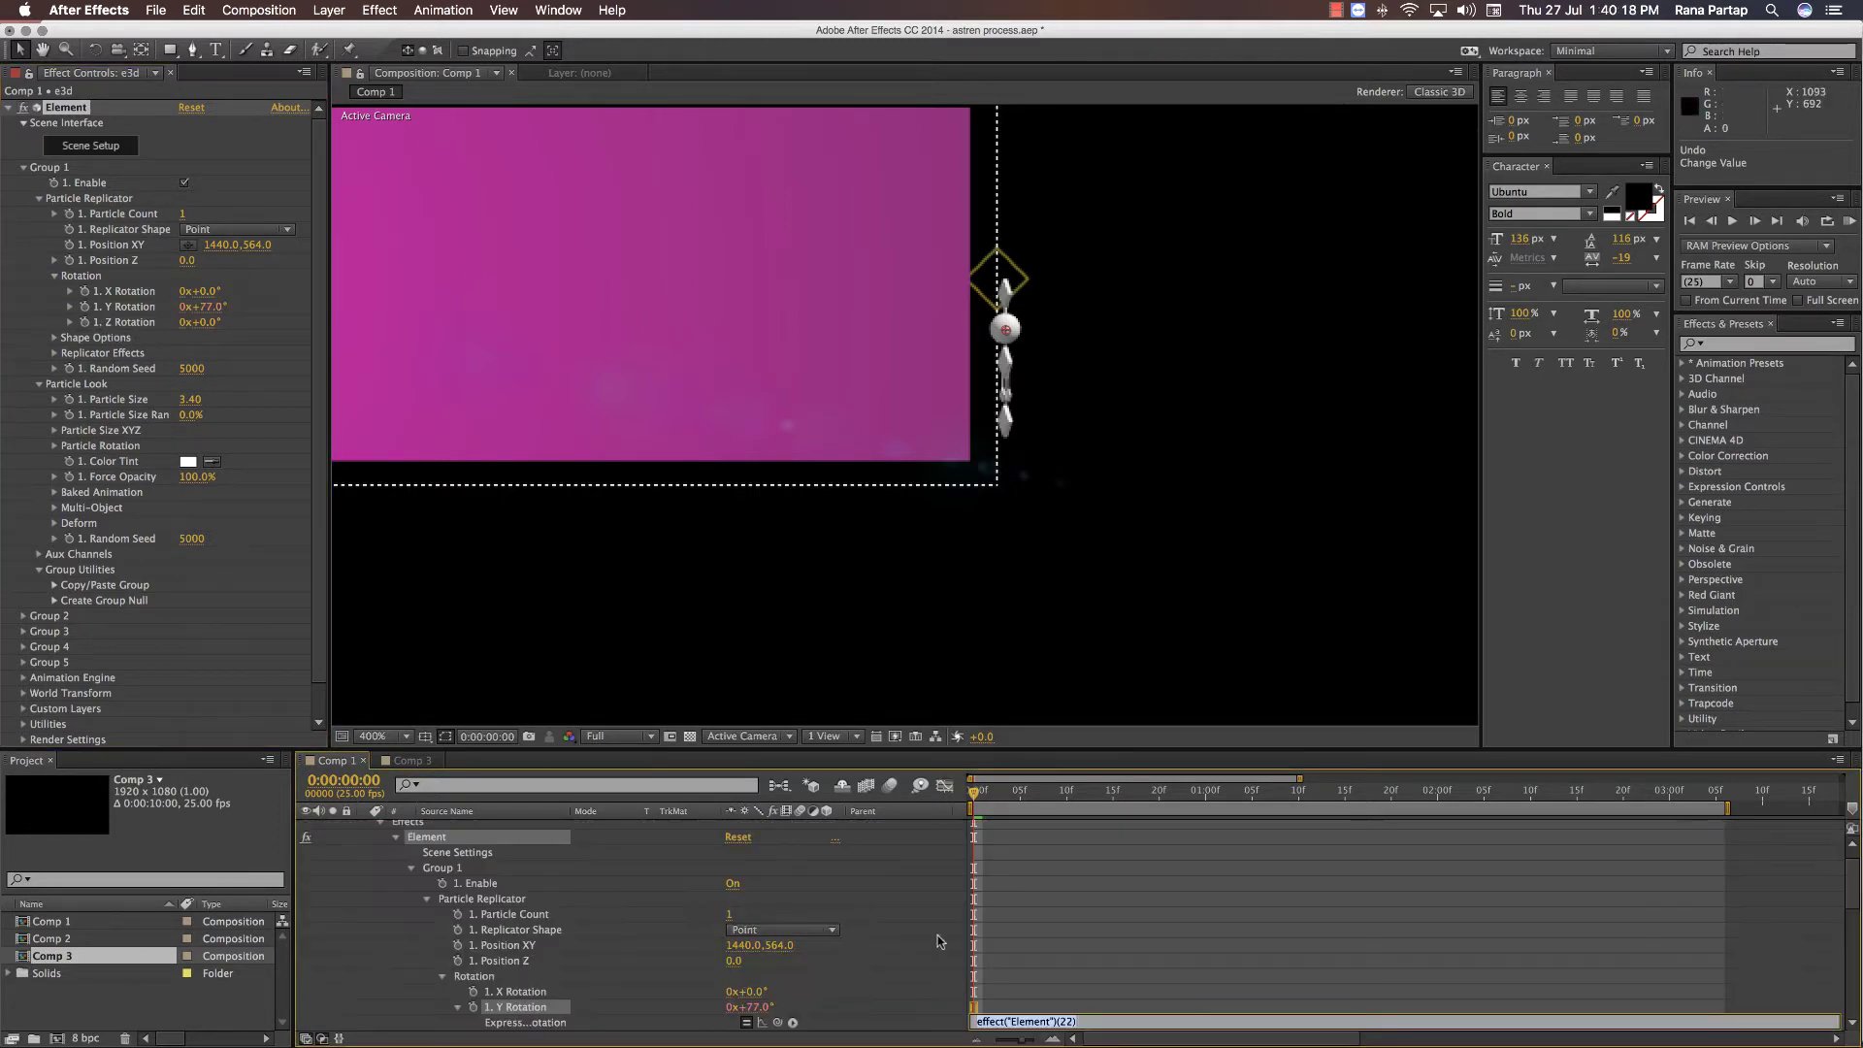
click(1046, 1016)
click(1050, 1020)
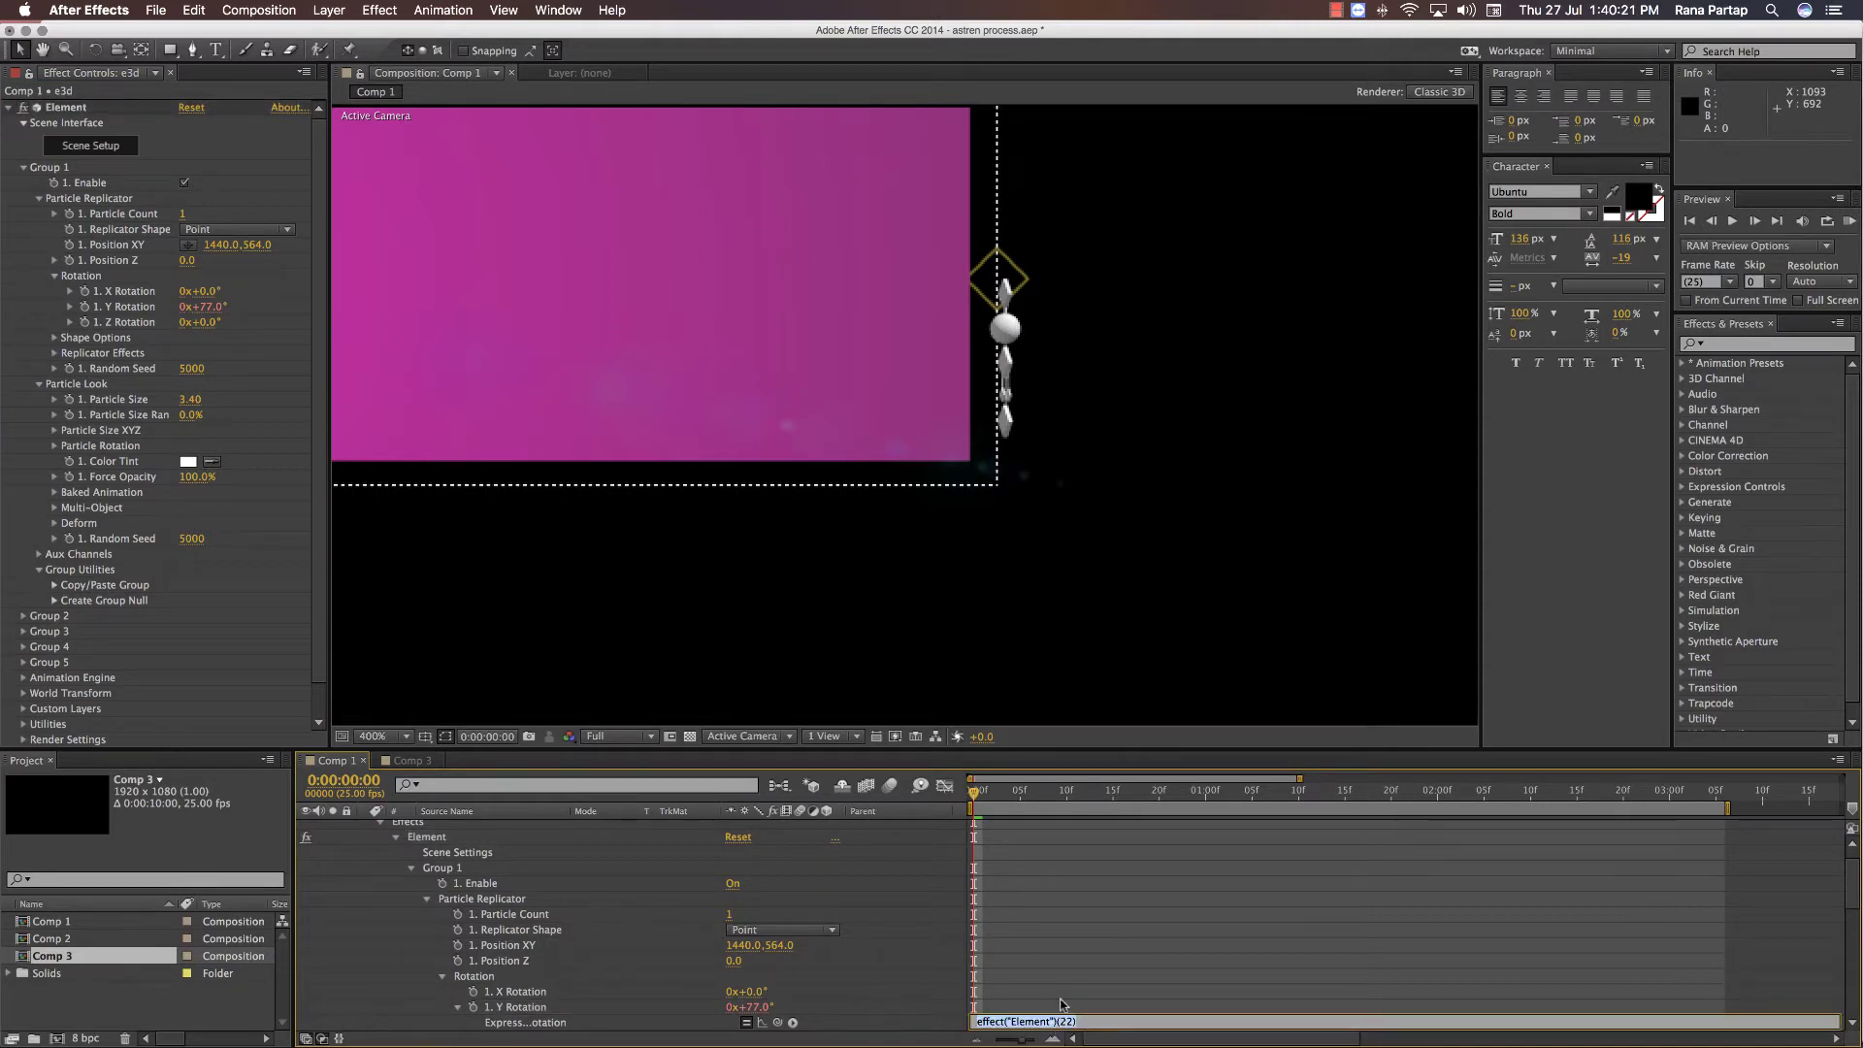
key(BackSpace)
click(1061, 1004)
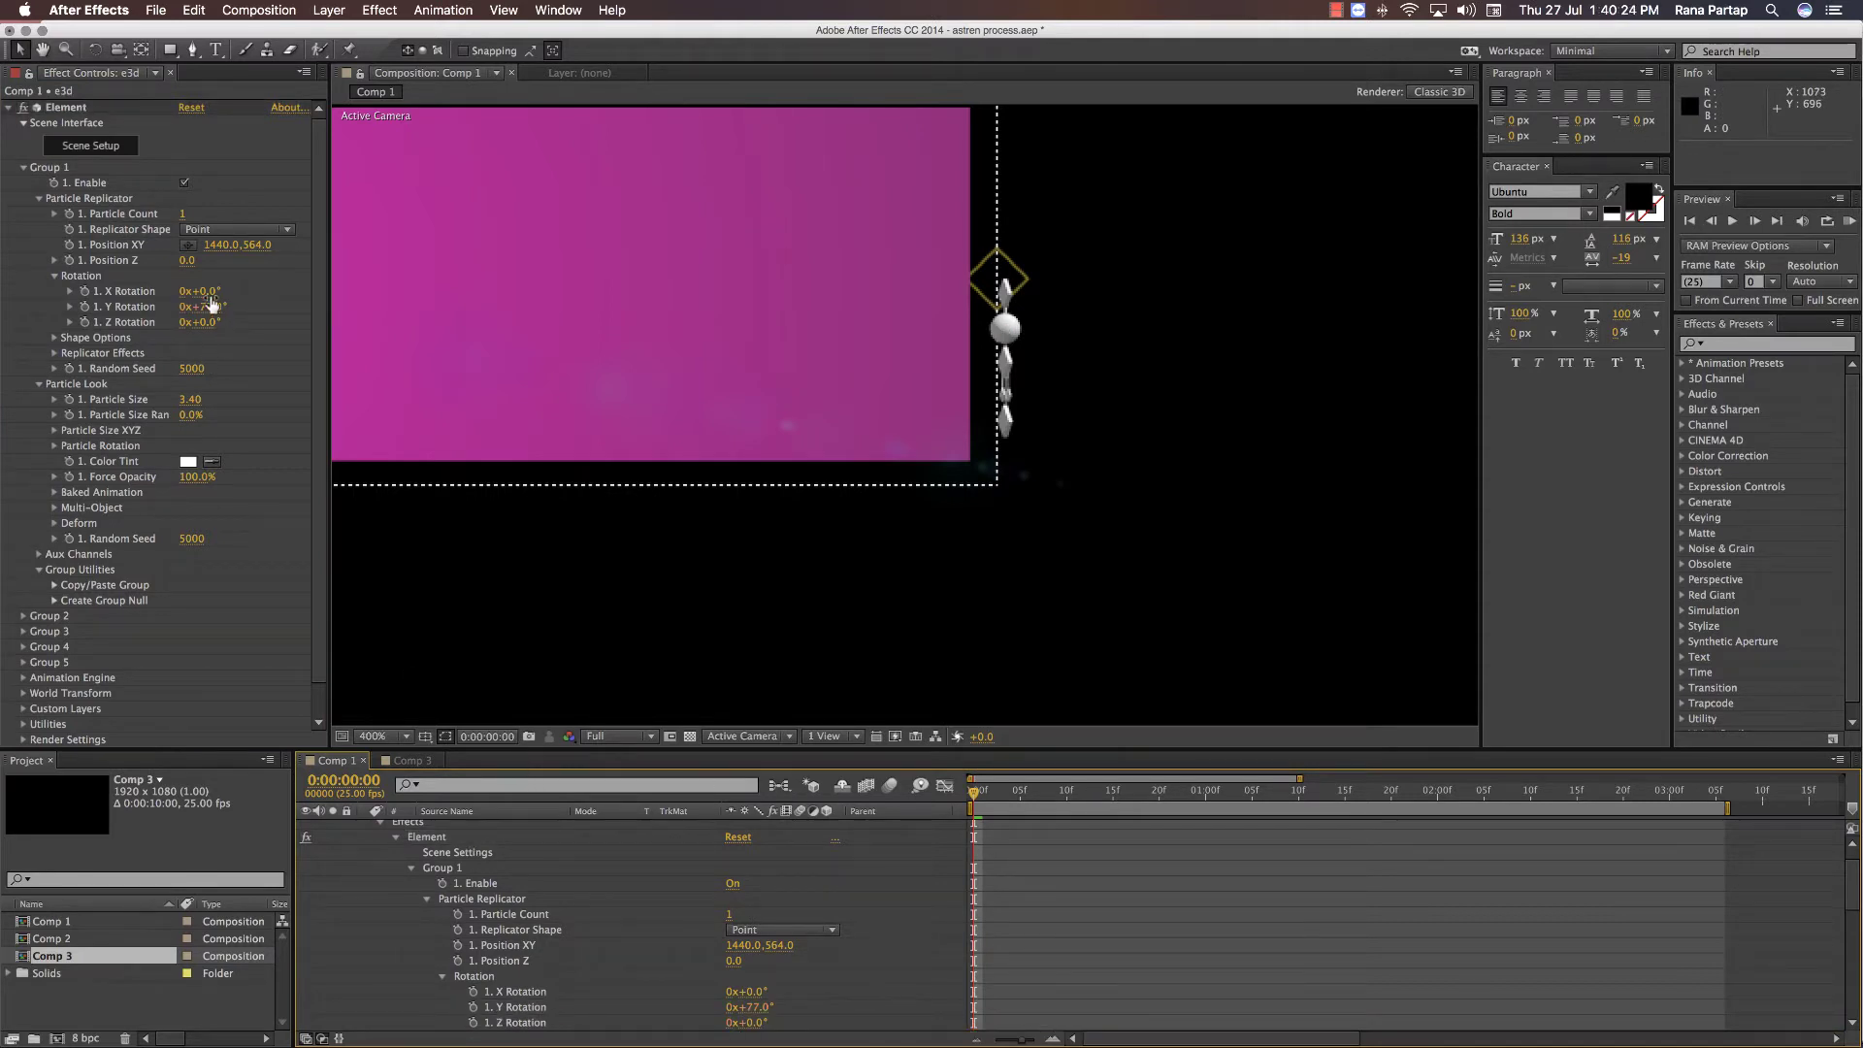
drag(212, 306, 247, 329)
key(super+z)
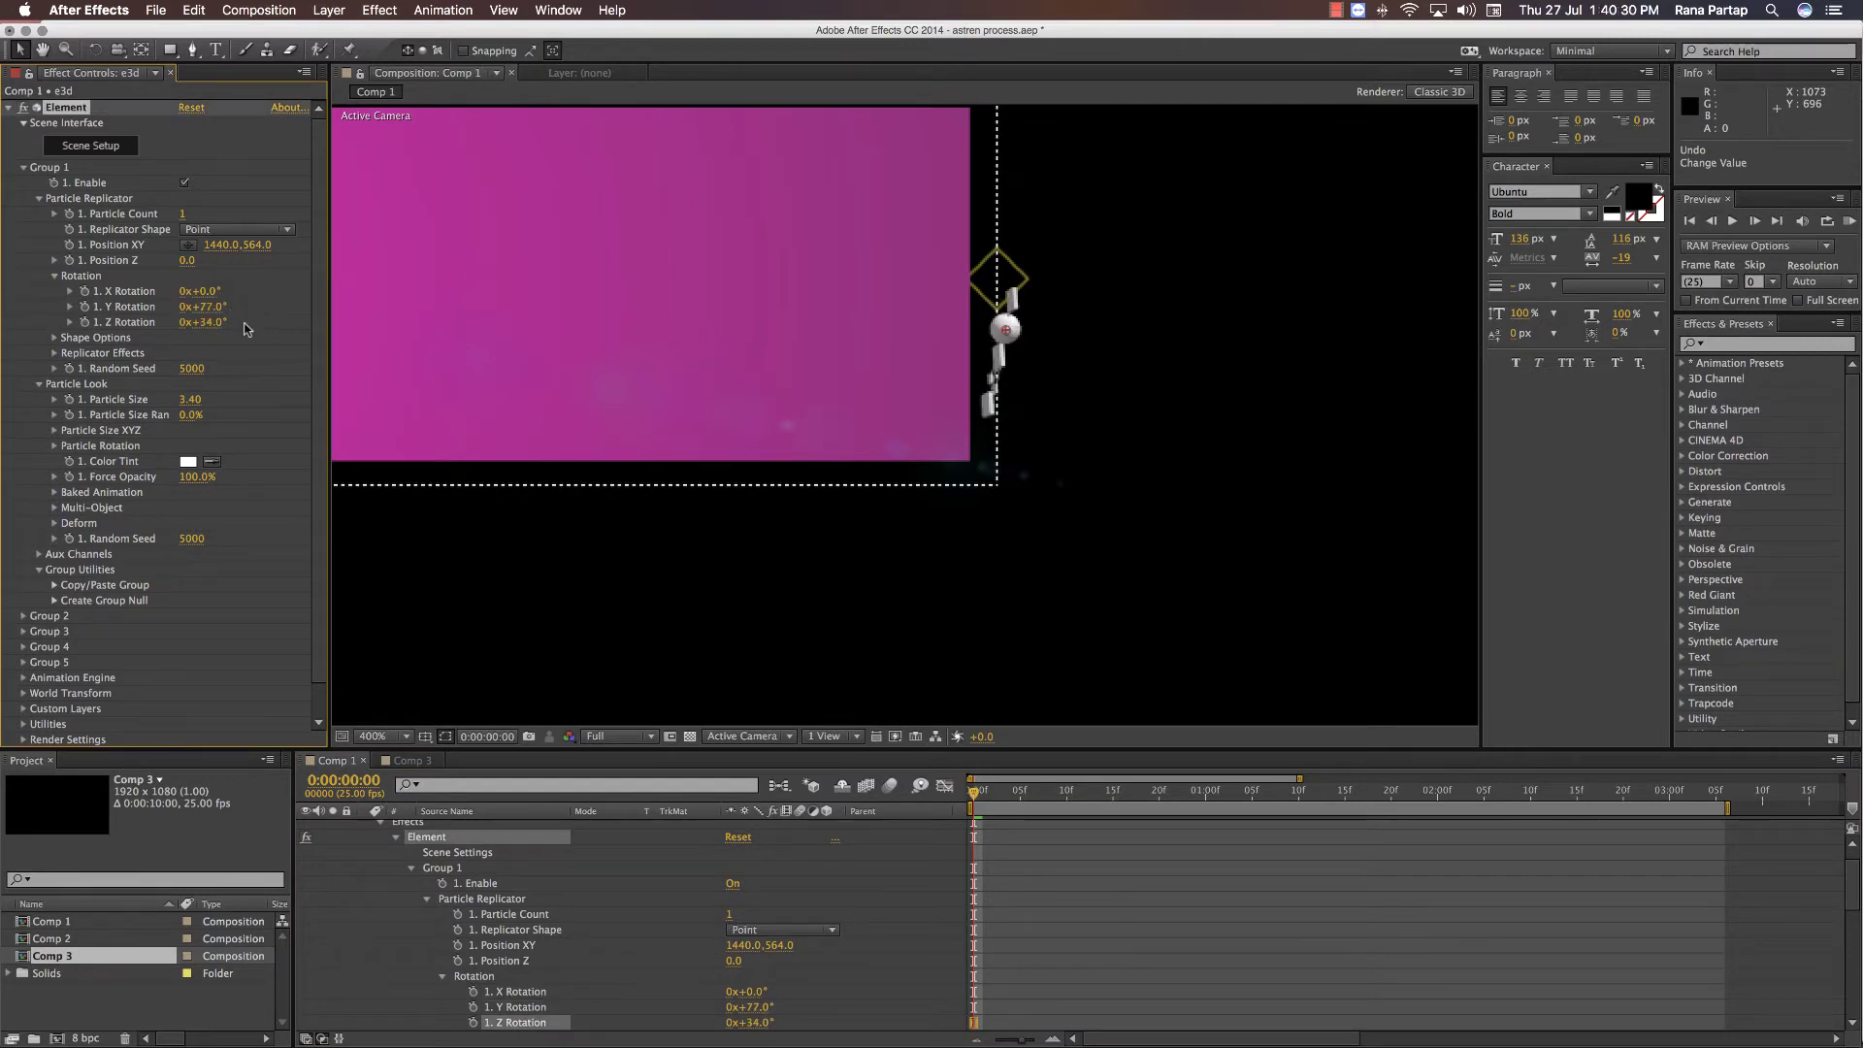
key(super+z)
- Set the duplicated ornament's Y Rotation to 0° and its Z Rotation to -90° so it lies horizontally
click(203, 307)
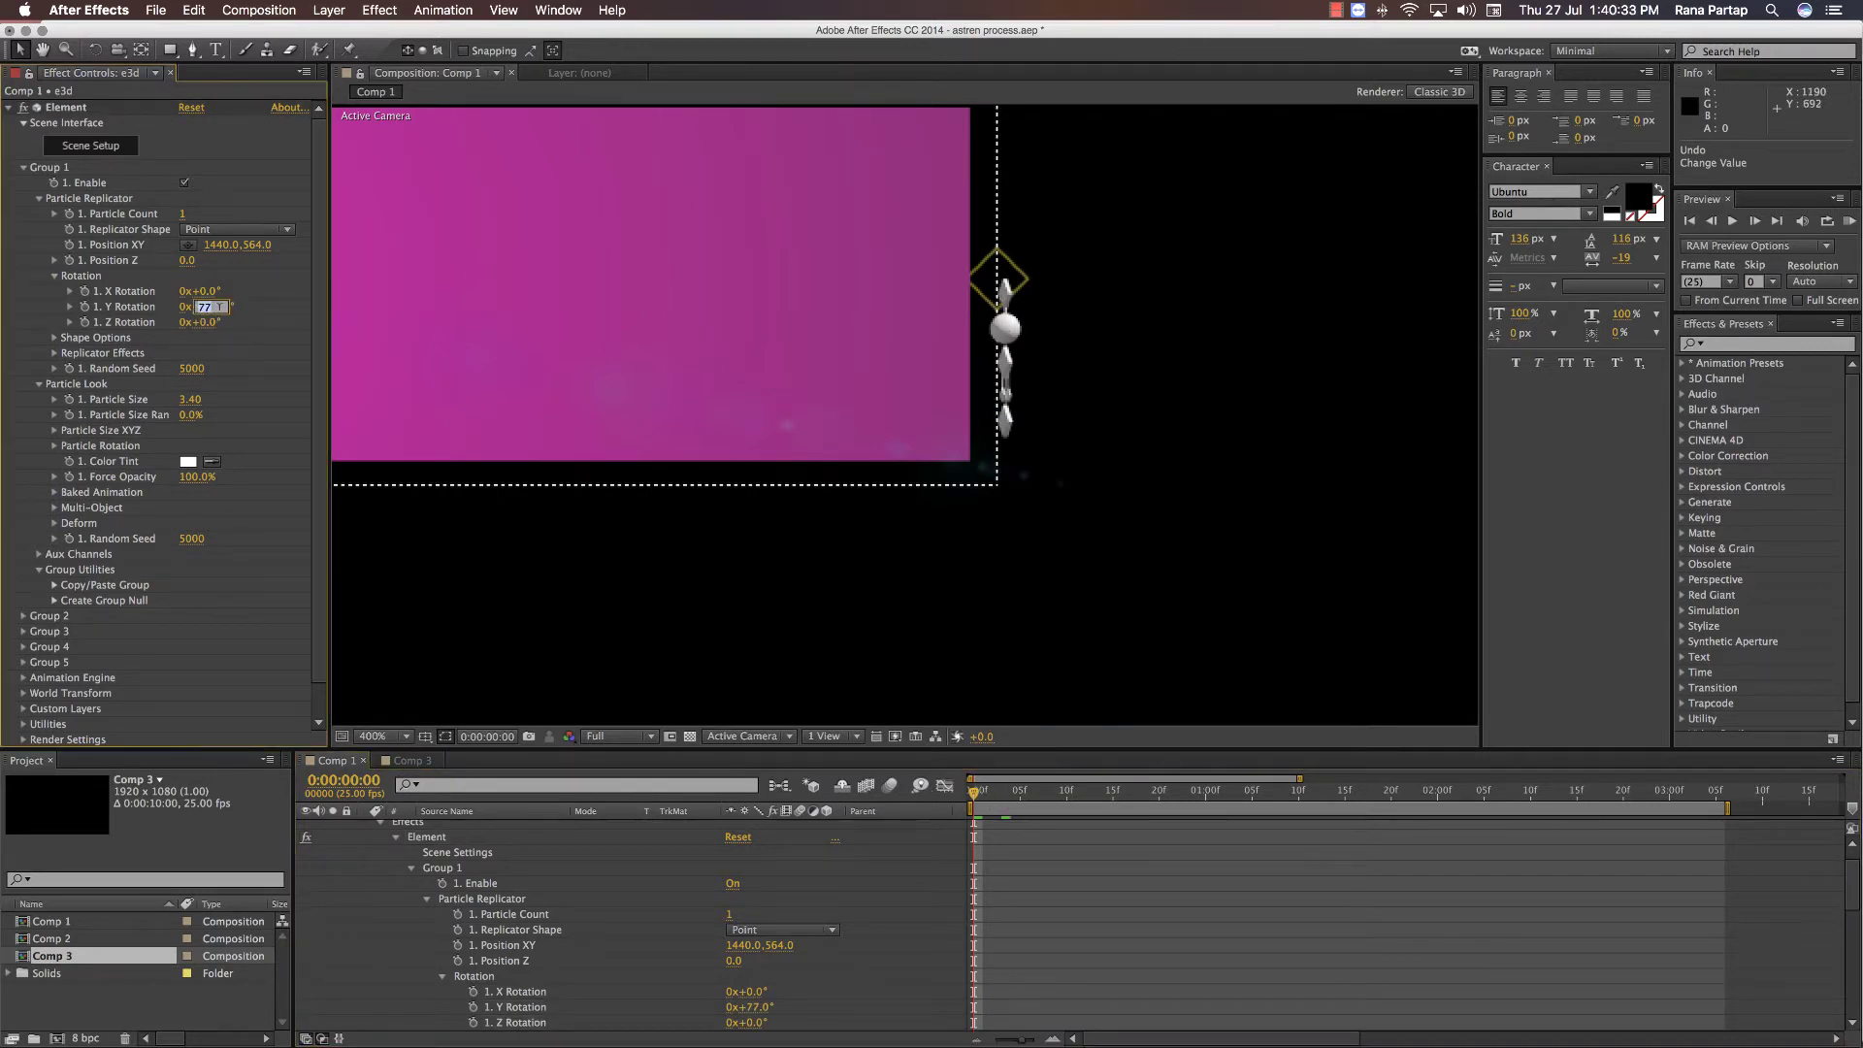
text(0)
key(Return)
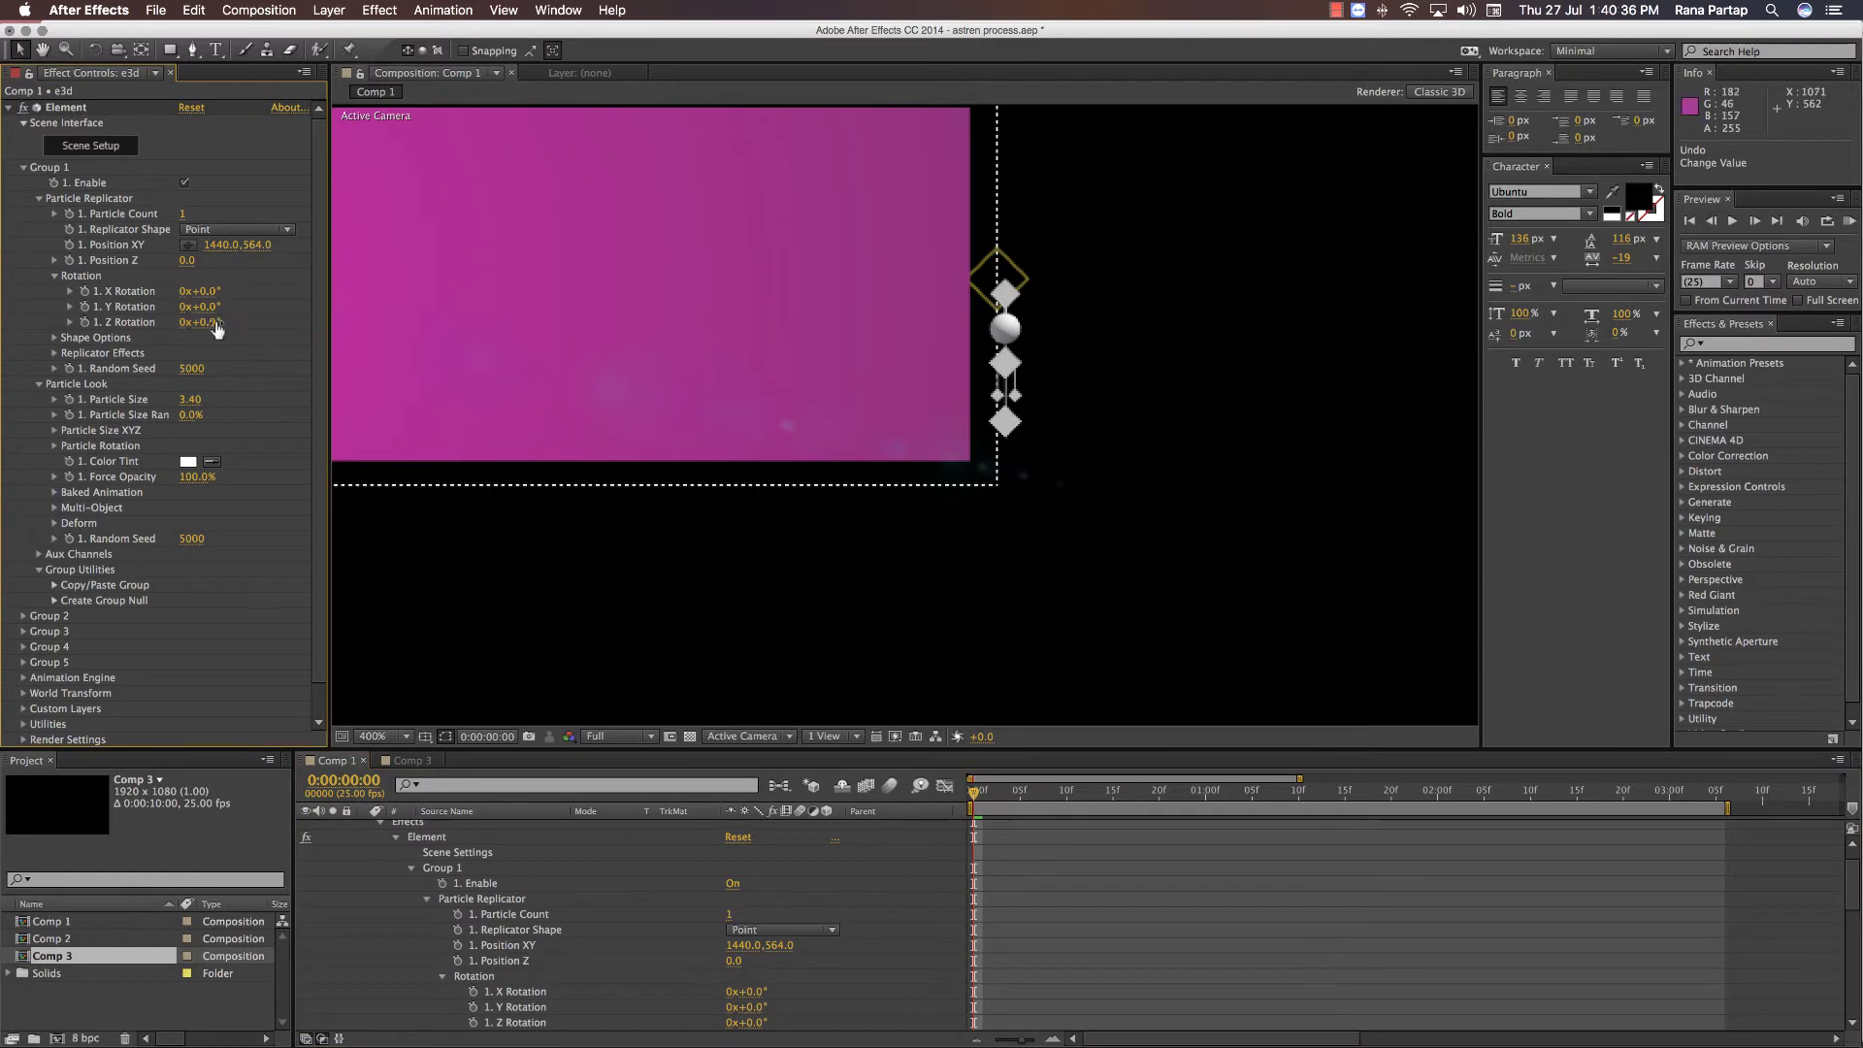
drag(217, 330, 130, 330)
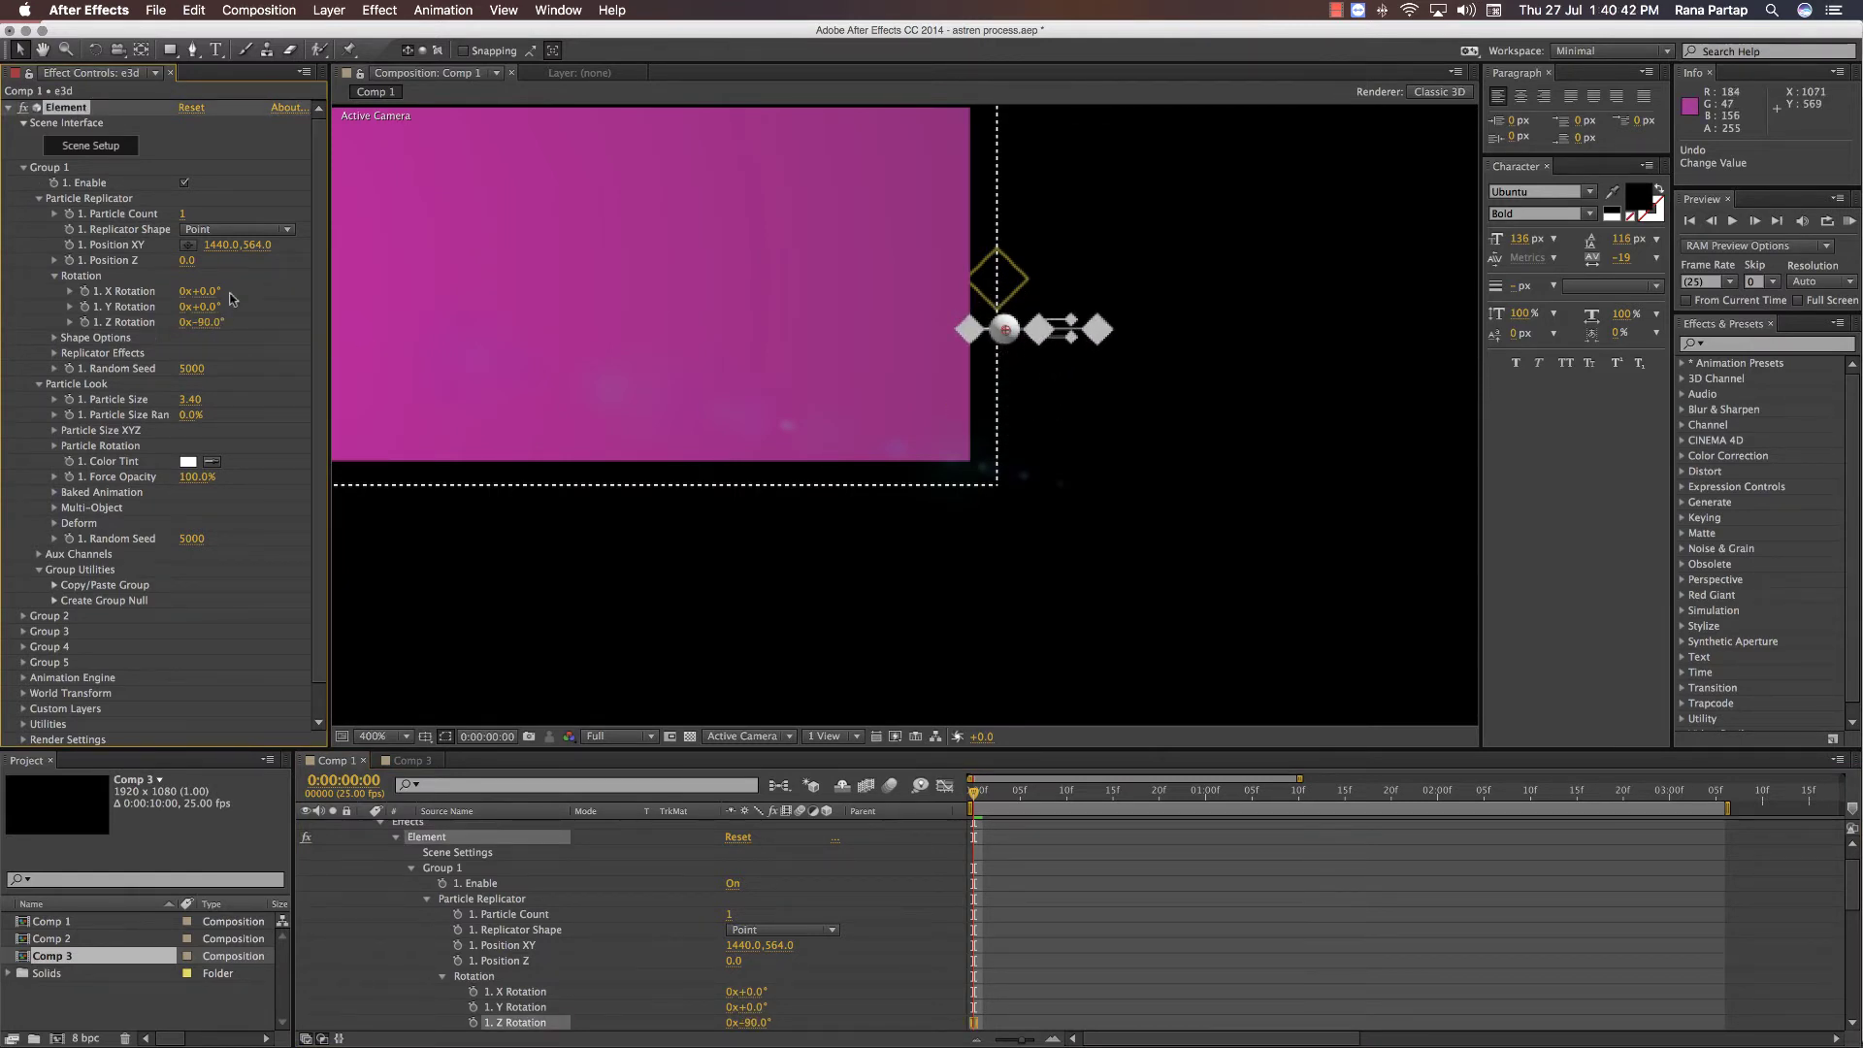
- Place the horizontal ornament just outside the box's right diamond at Position XY 1482, 536 and view the composition at 100%
mouse_move(221, 245)
mouse_down()
mouse_move(262, 244)
mouse_move(209, 291)
mouse_move(222, 257)
mouse_up()
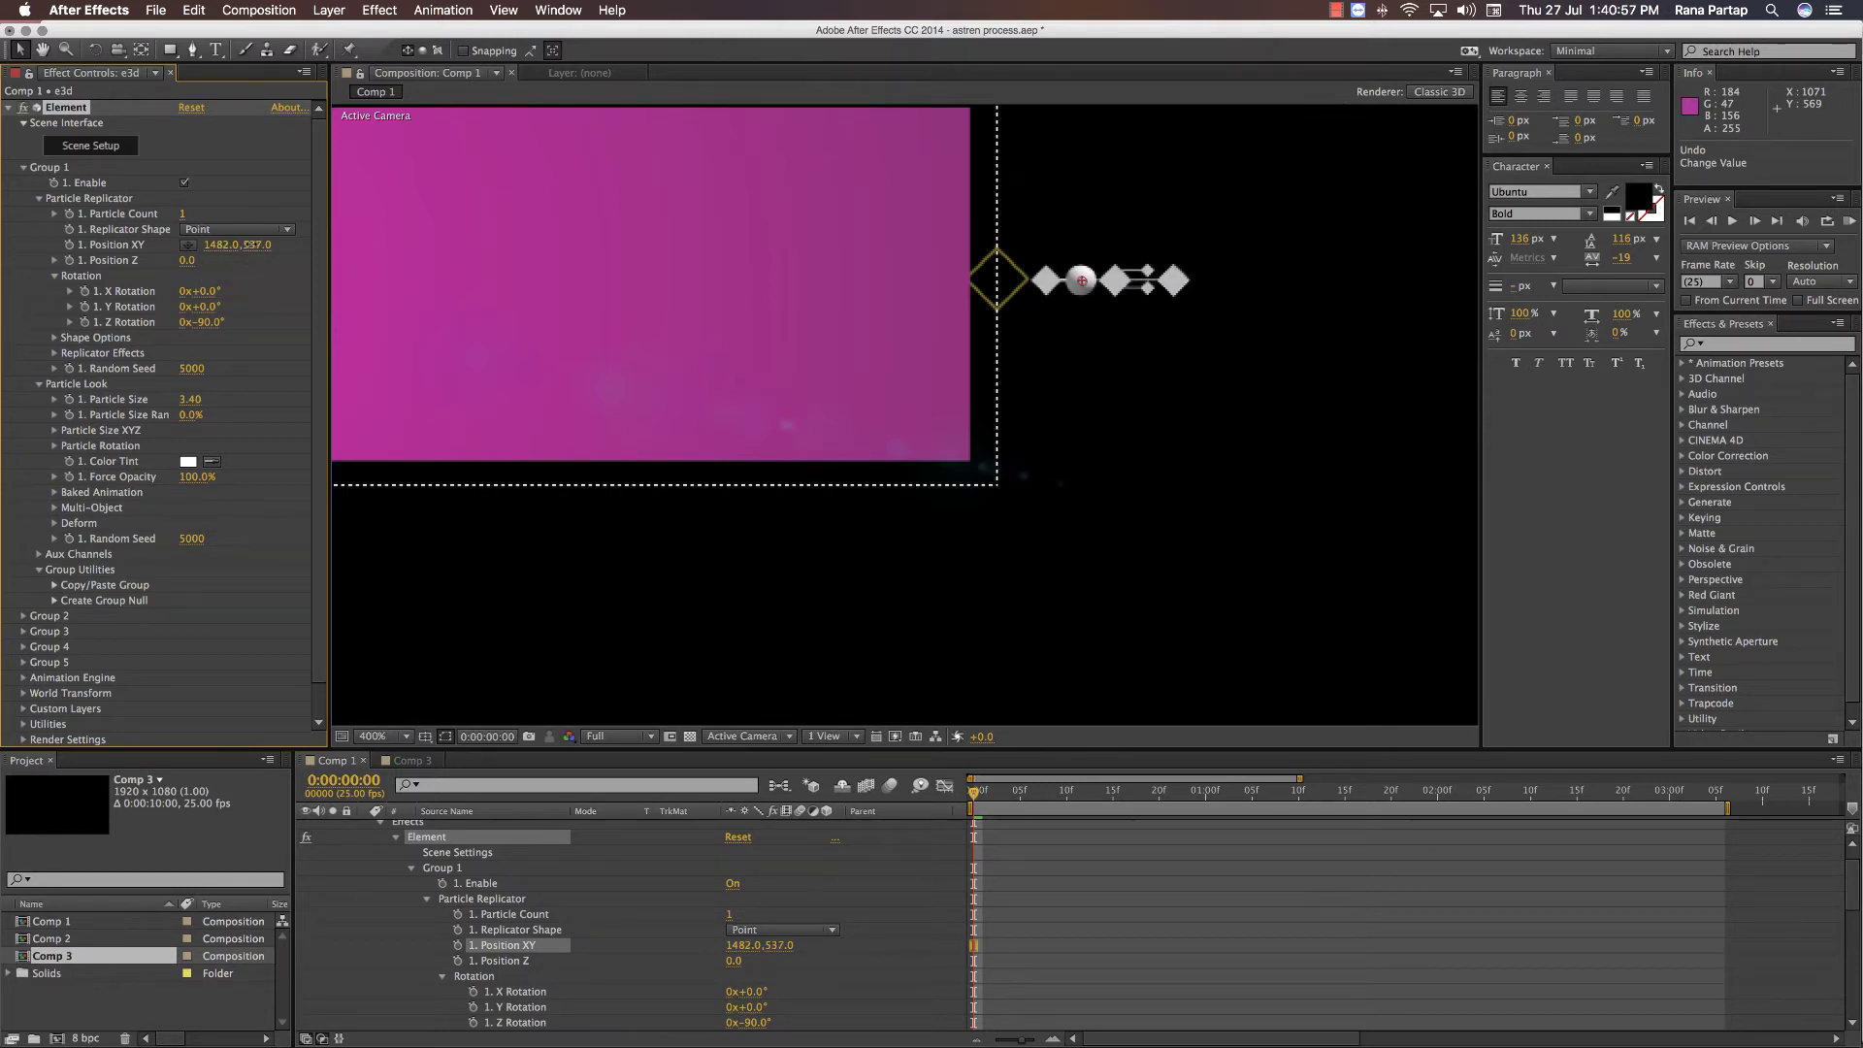
text(536)
key(Return)
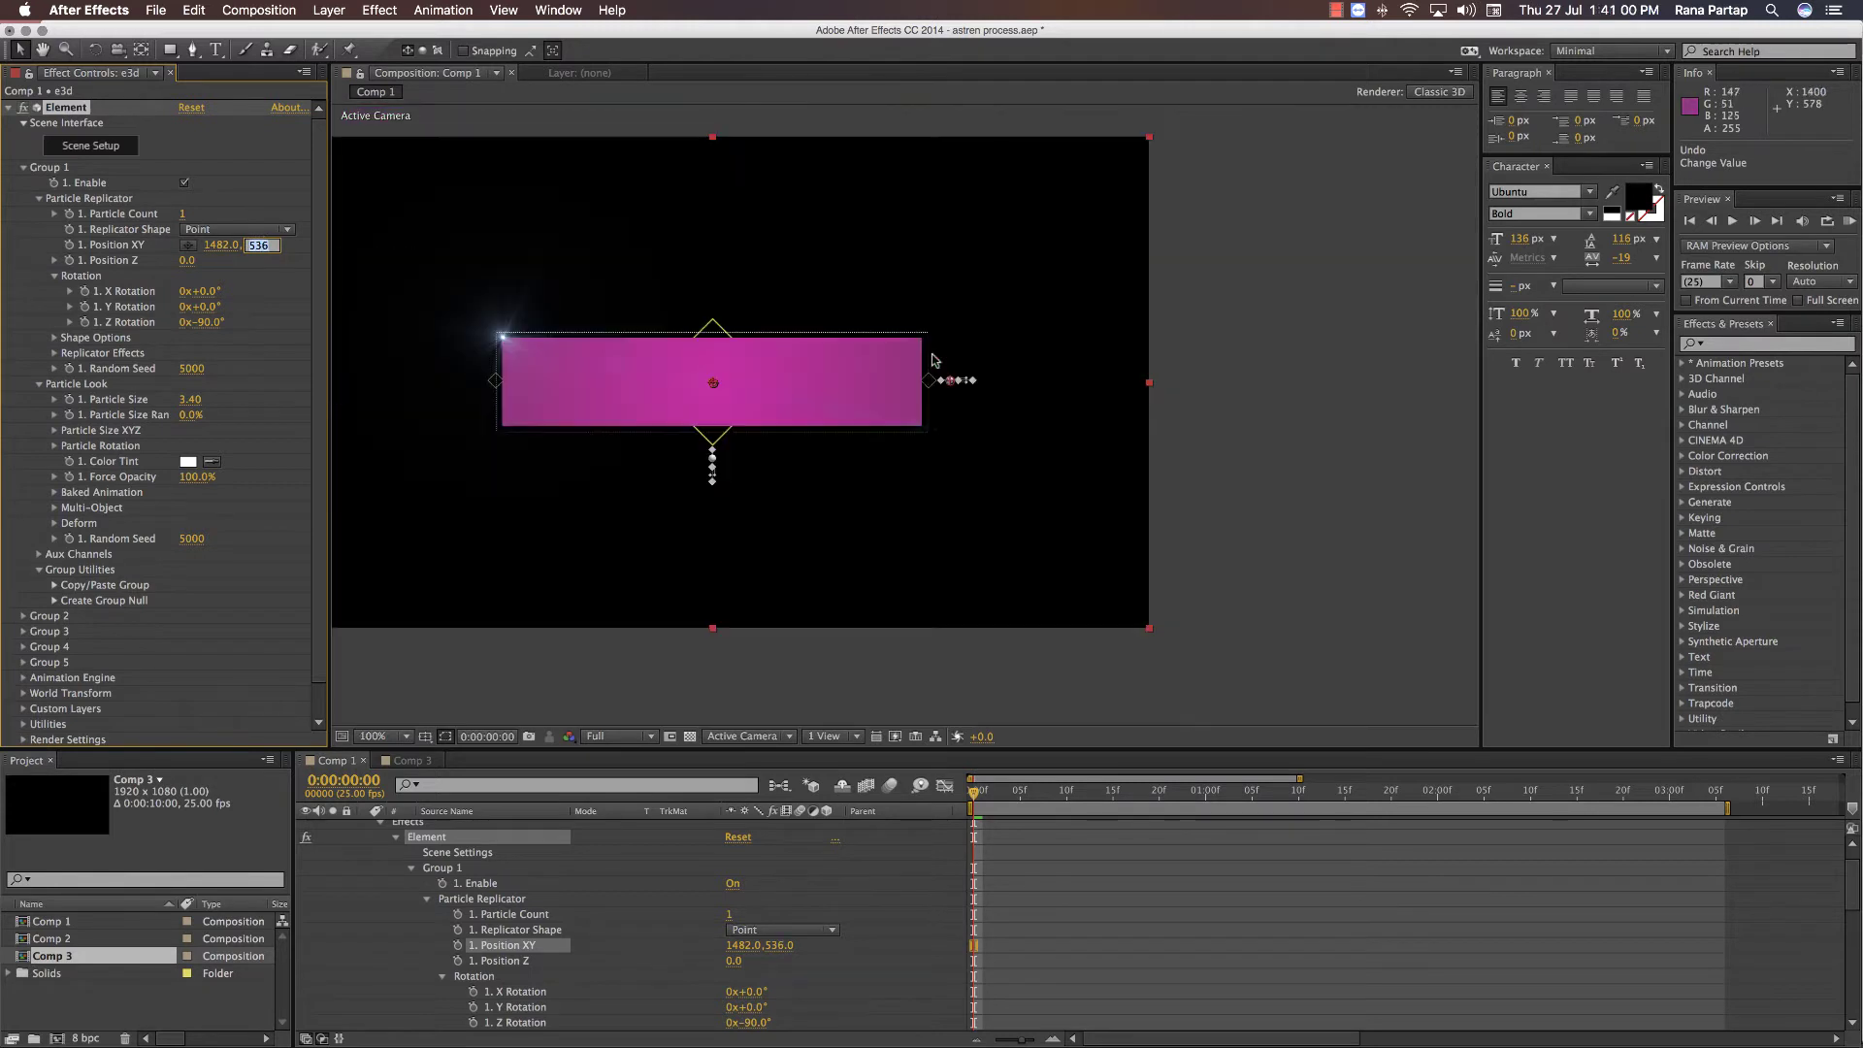
key(/)
scroll(500, 885, up, 1)
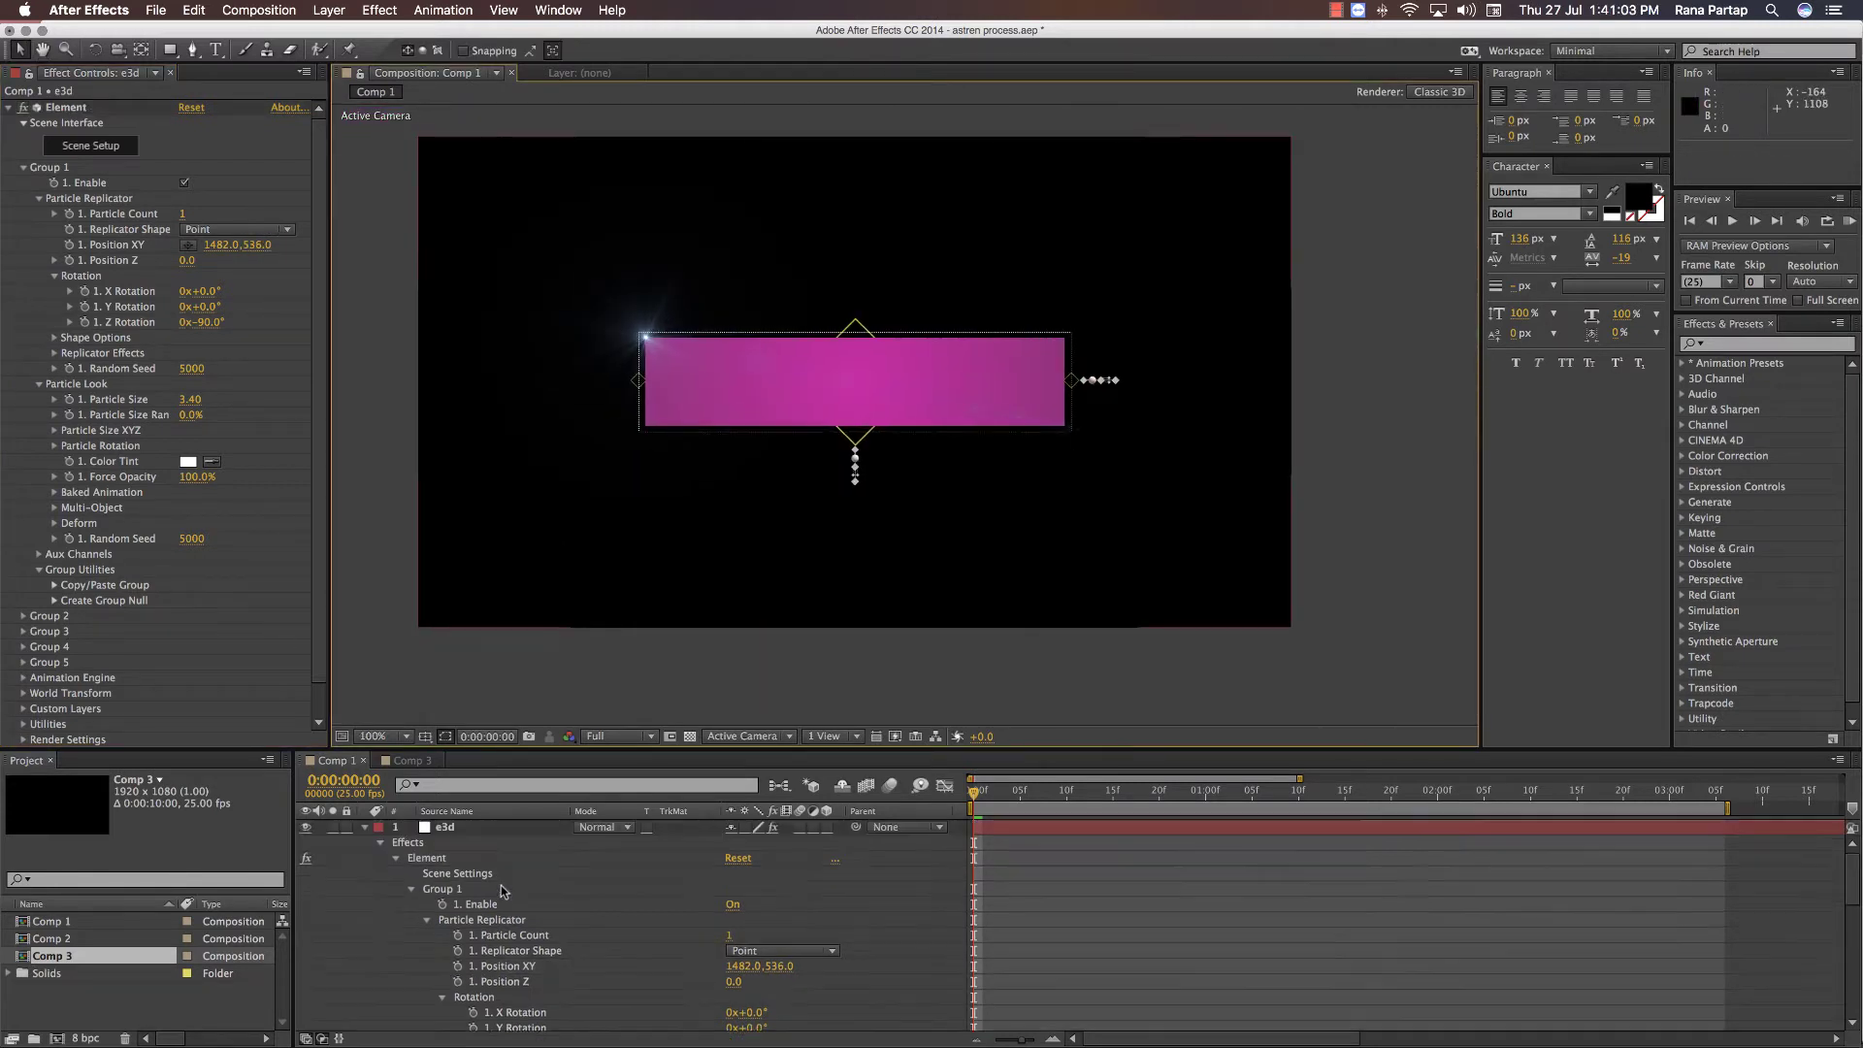
- Duplicate the horizontal ornament's e3d layer and select the lower copy
click(448, 830)
key(super+d)
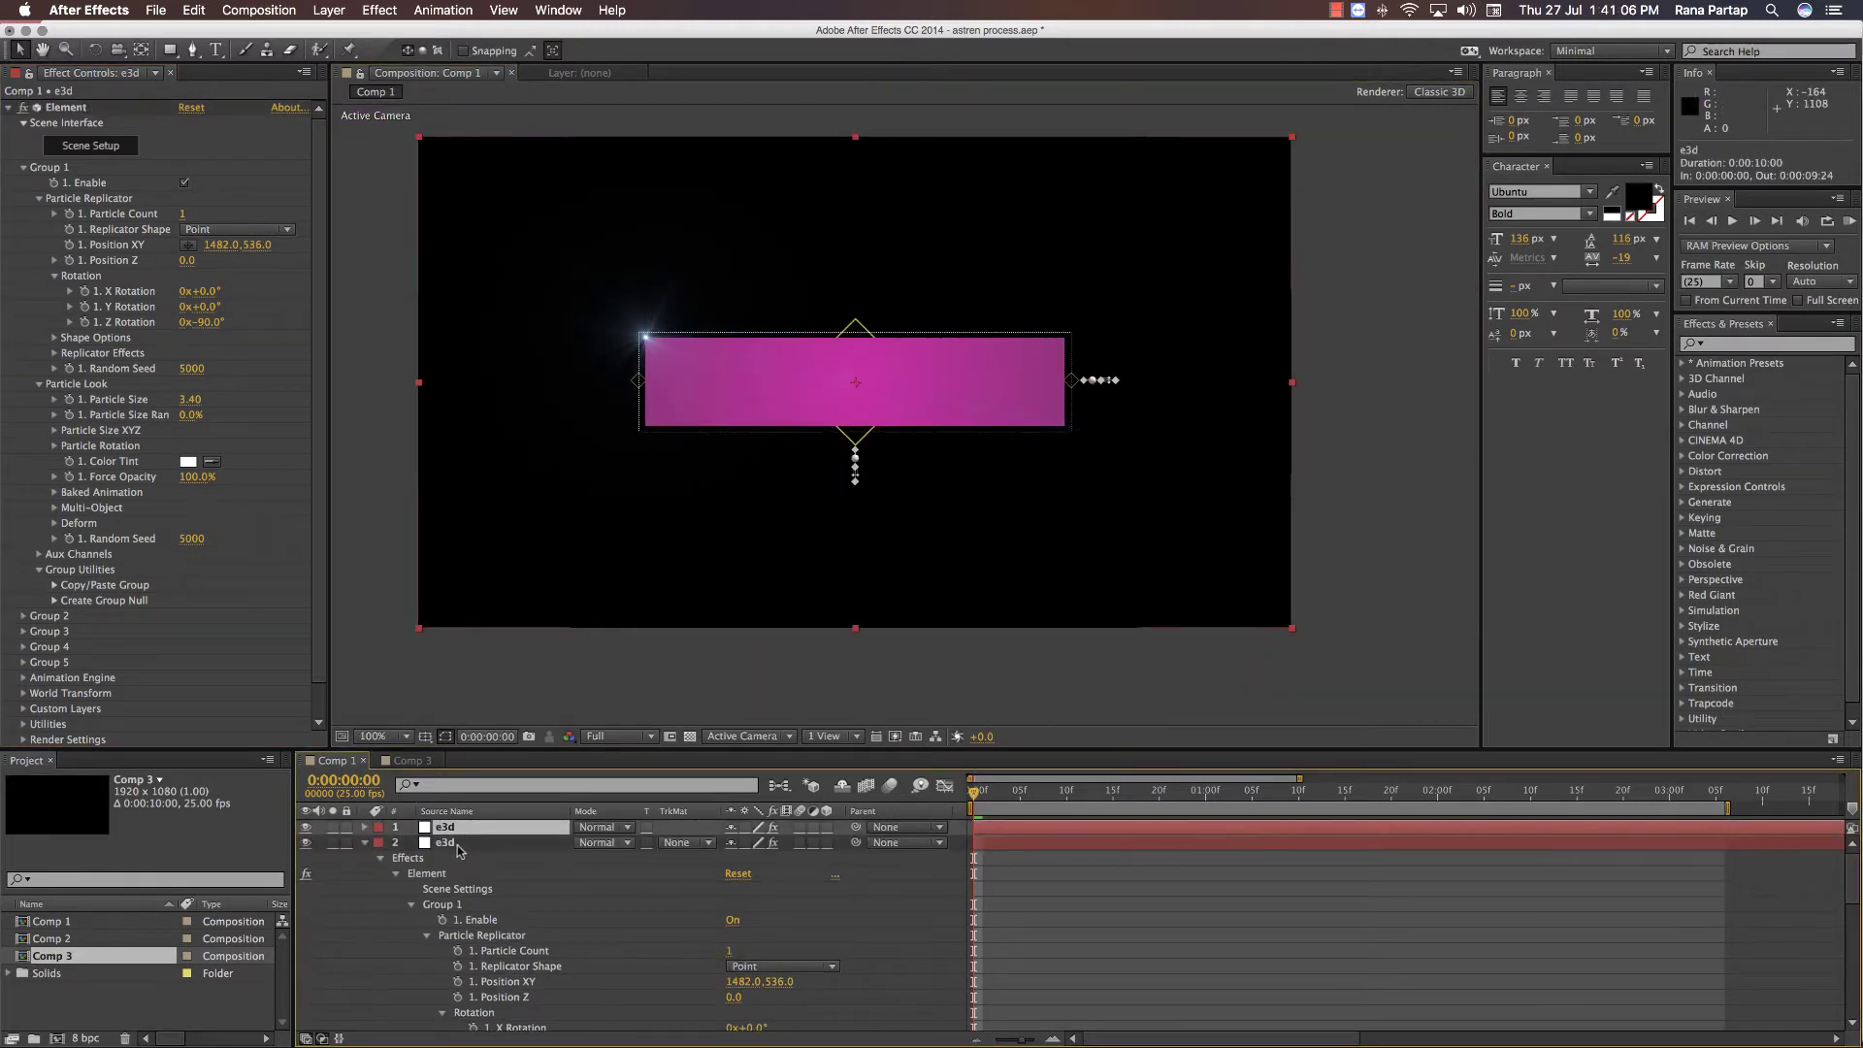
click(458, 846)
click(1027, 804)
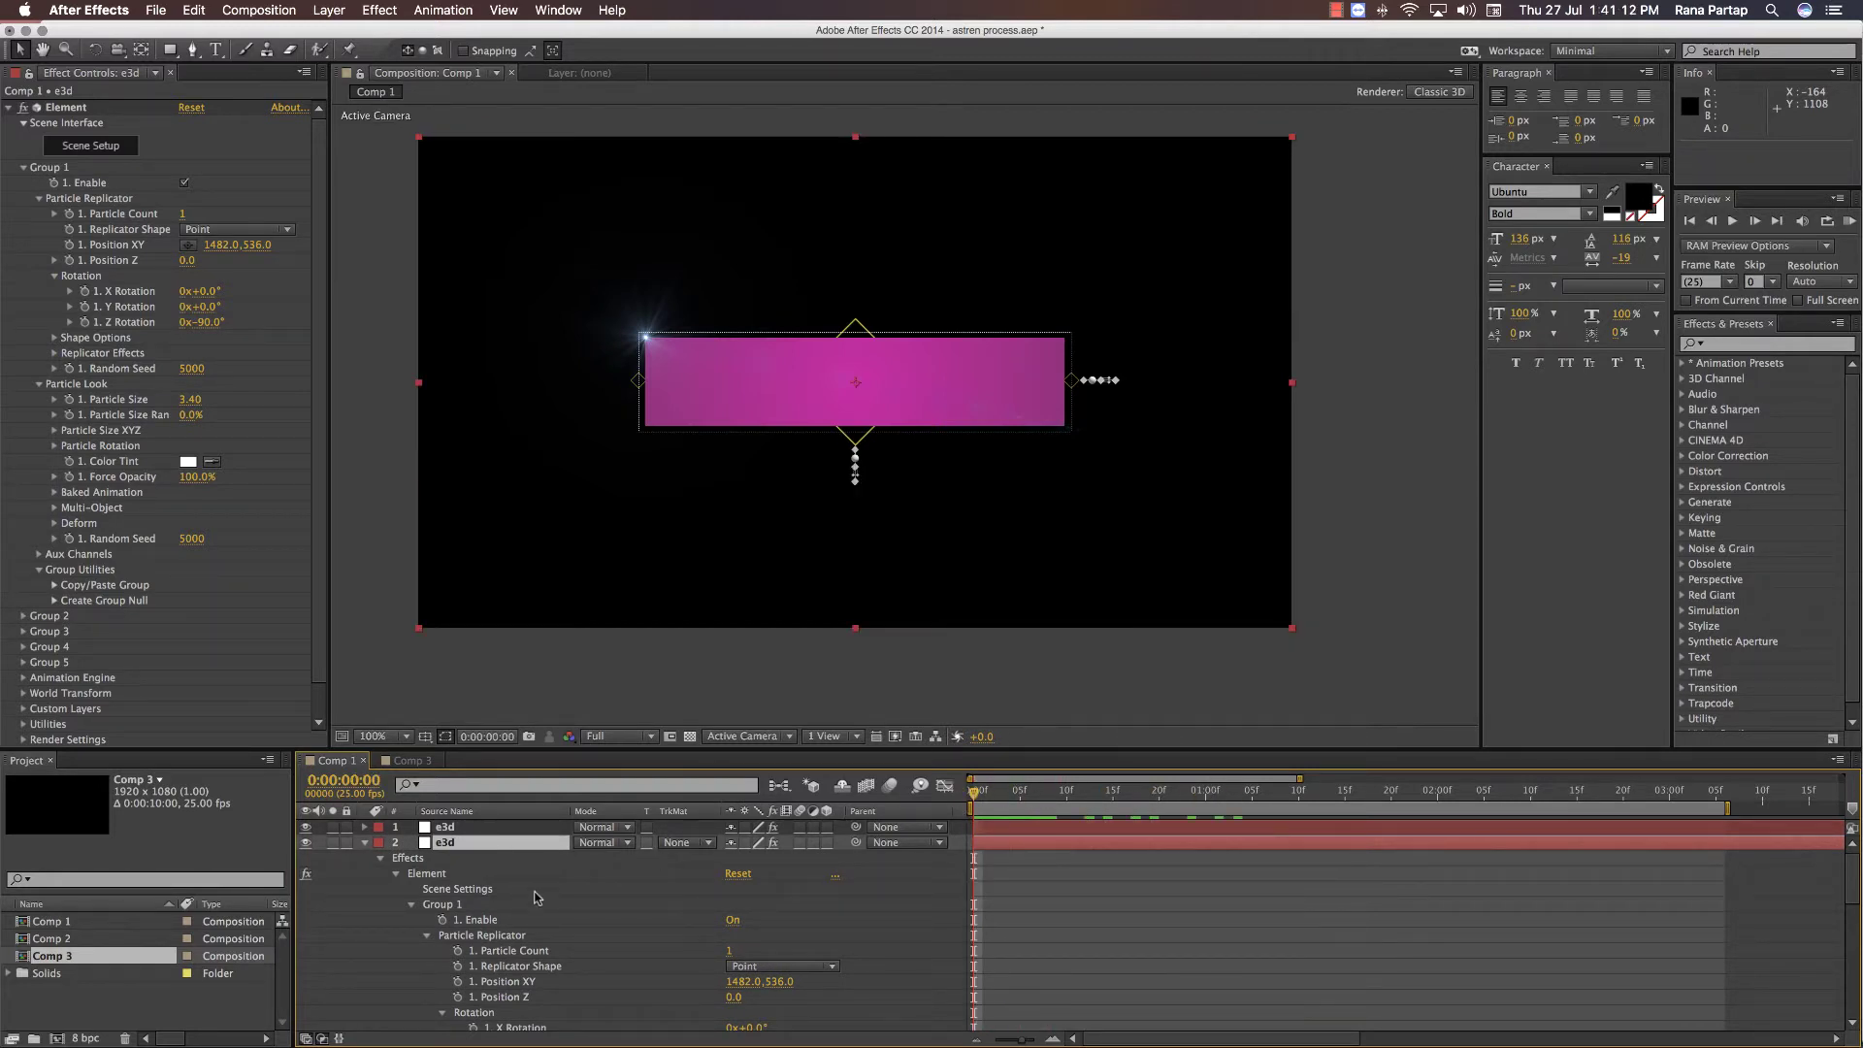
- Try turning the selected ornament with Y Rotation and X Rotation, undoing each change
drag(203, 307, 290, 314)
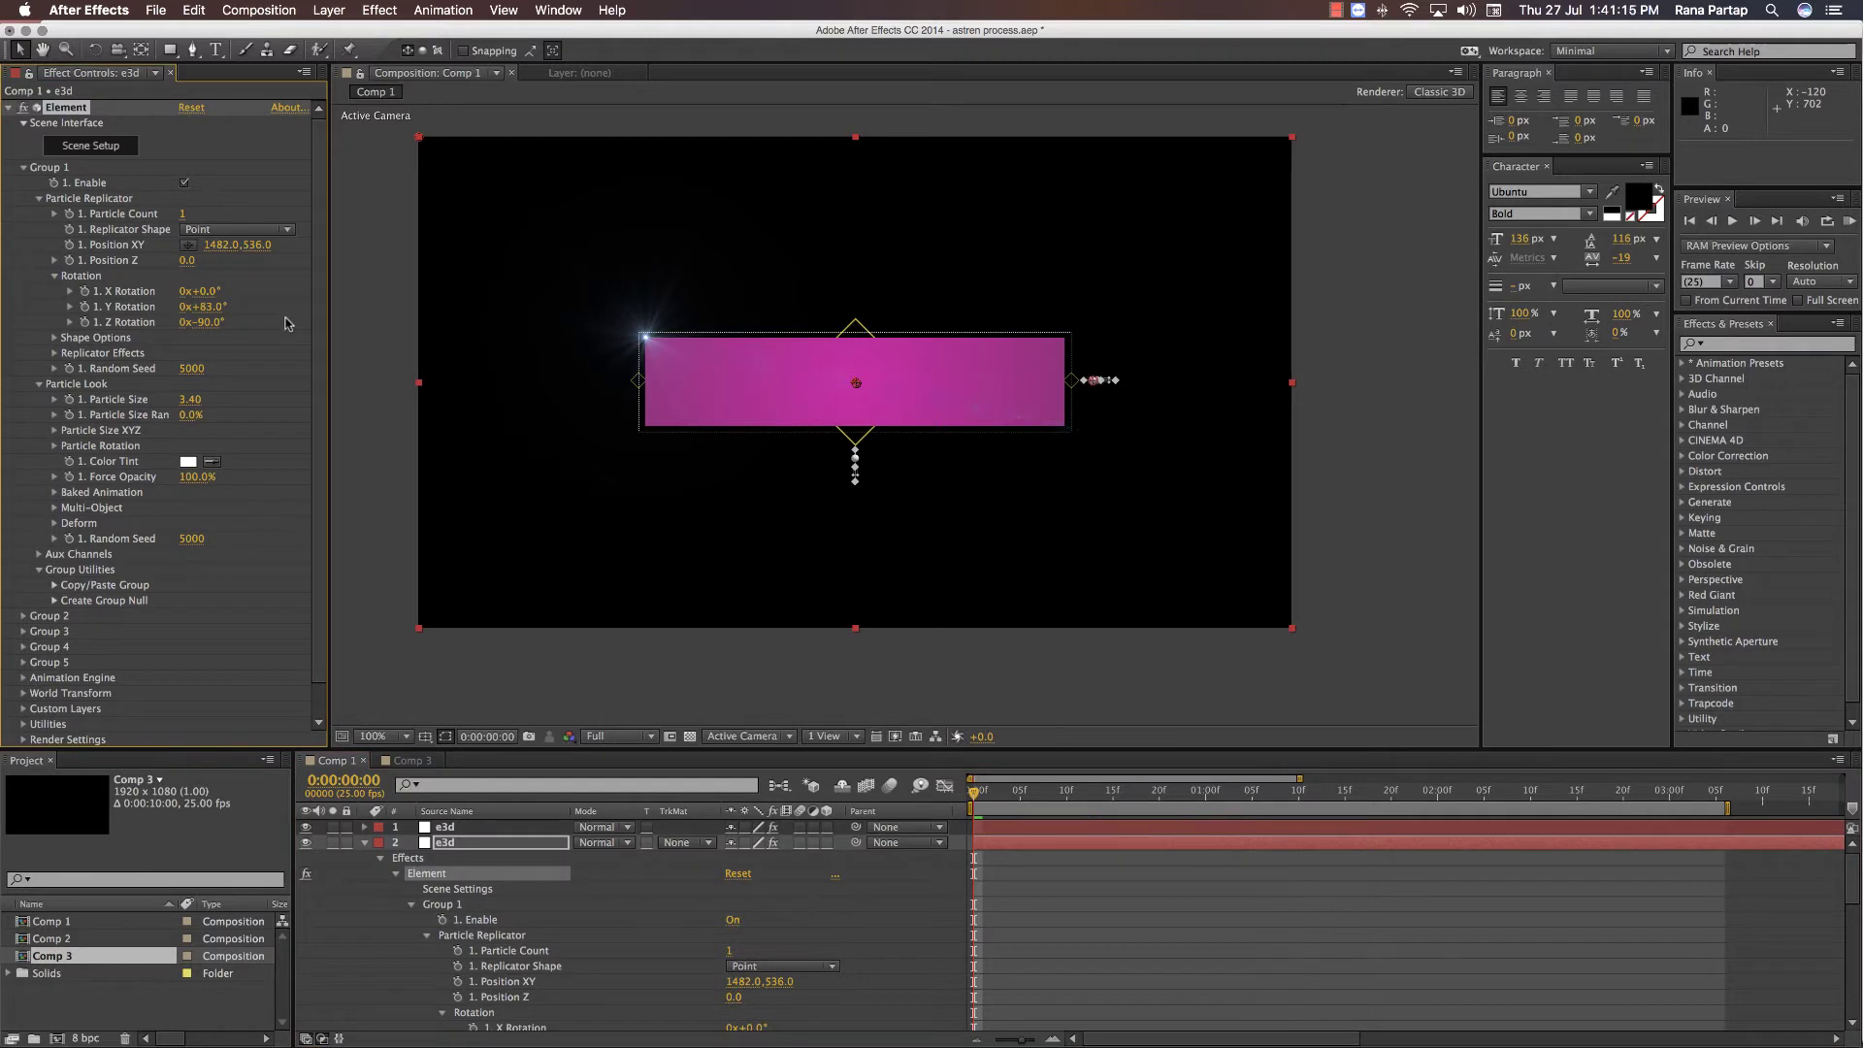
key(super+z)
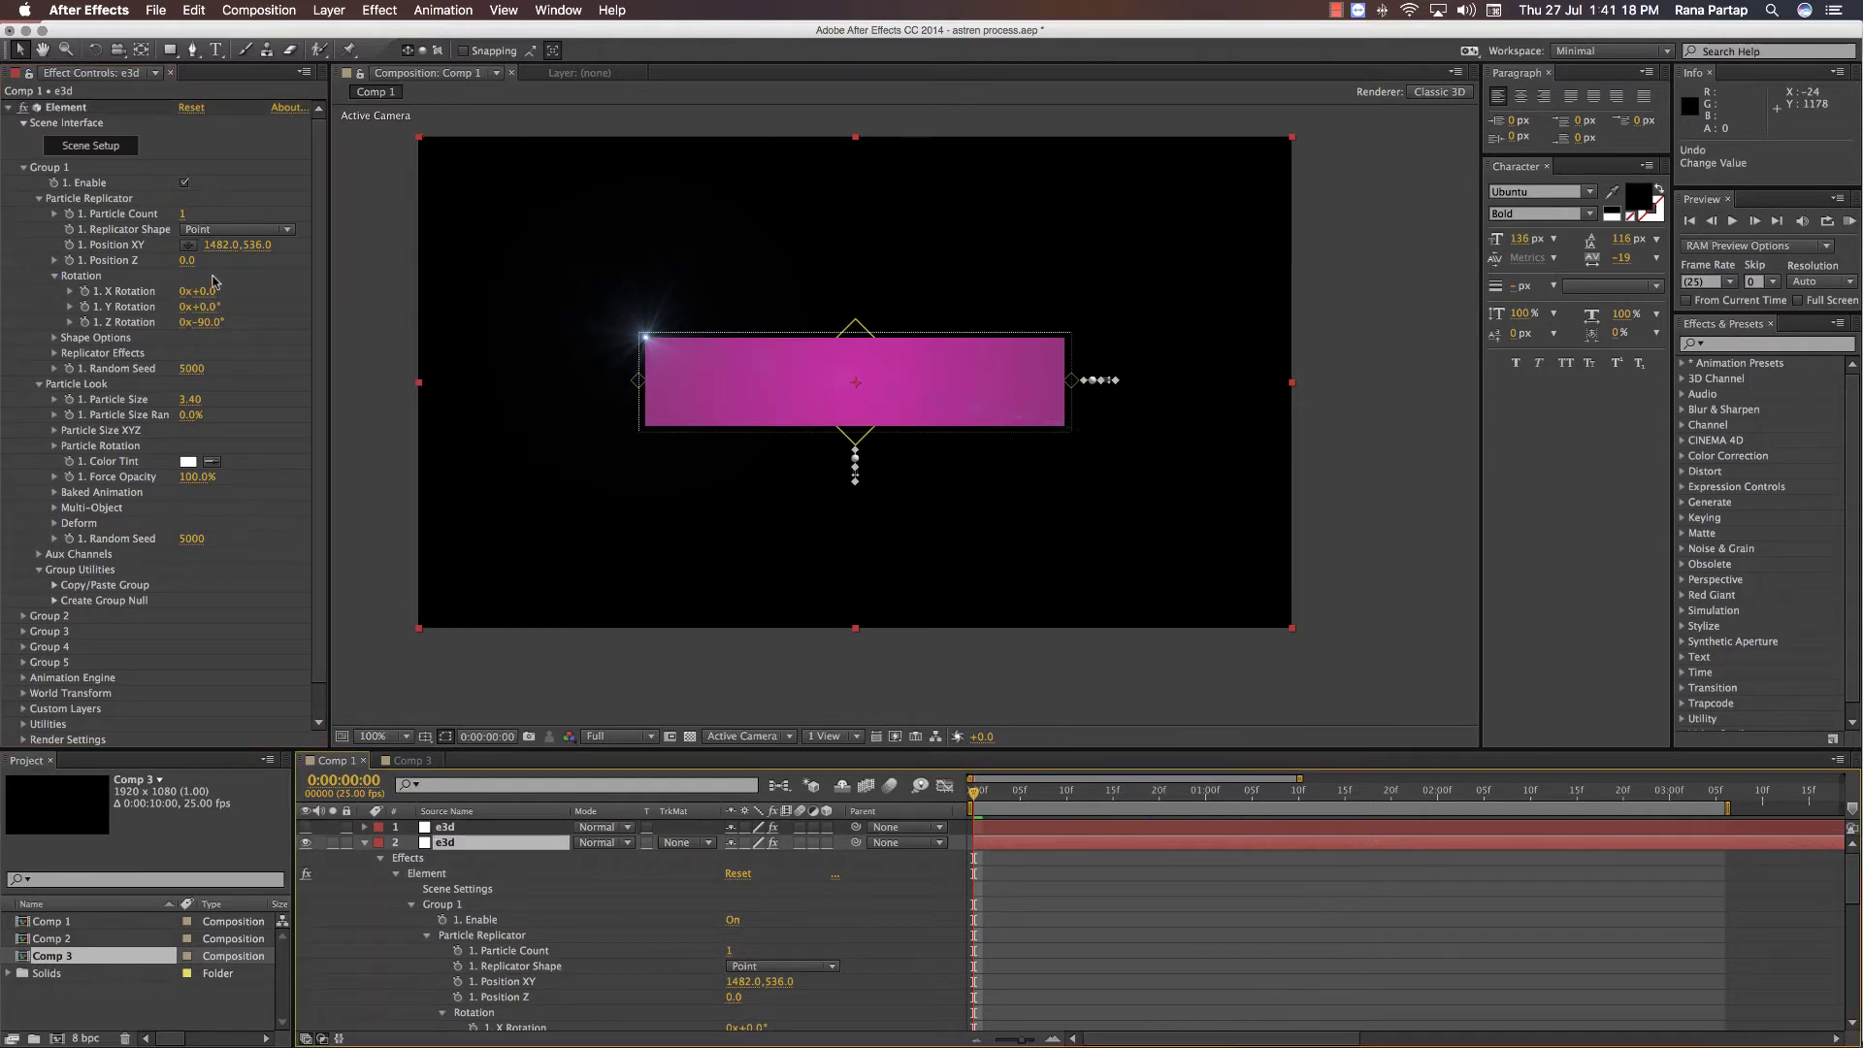
drag(203, 291, 254, 293)
key(super+z)
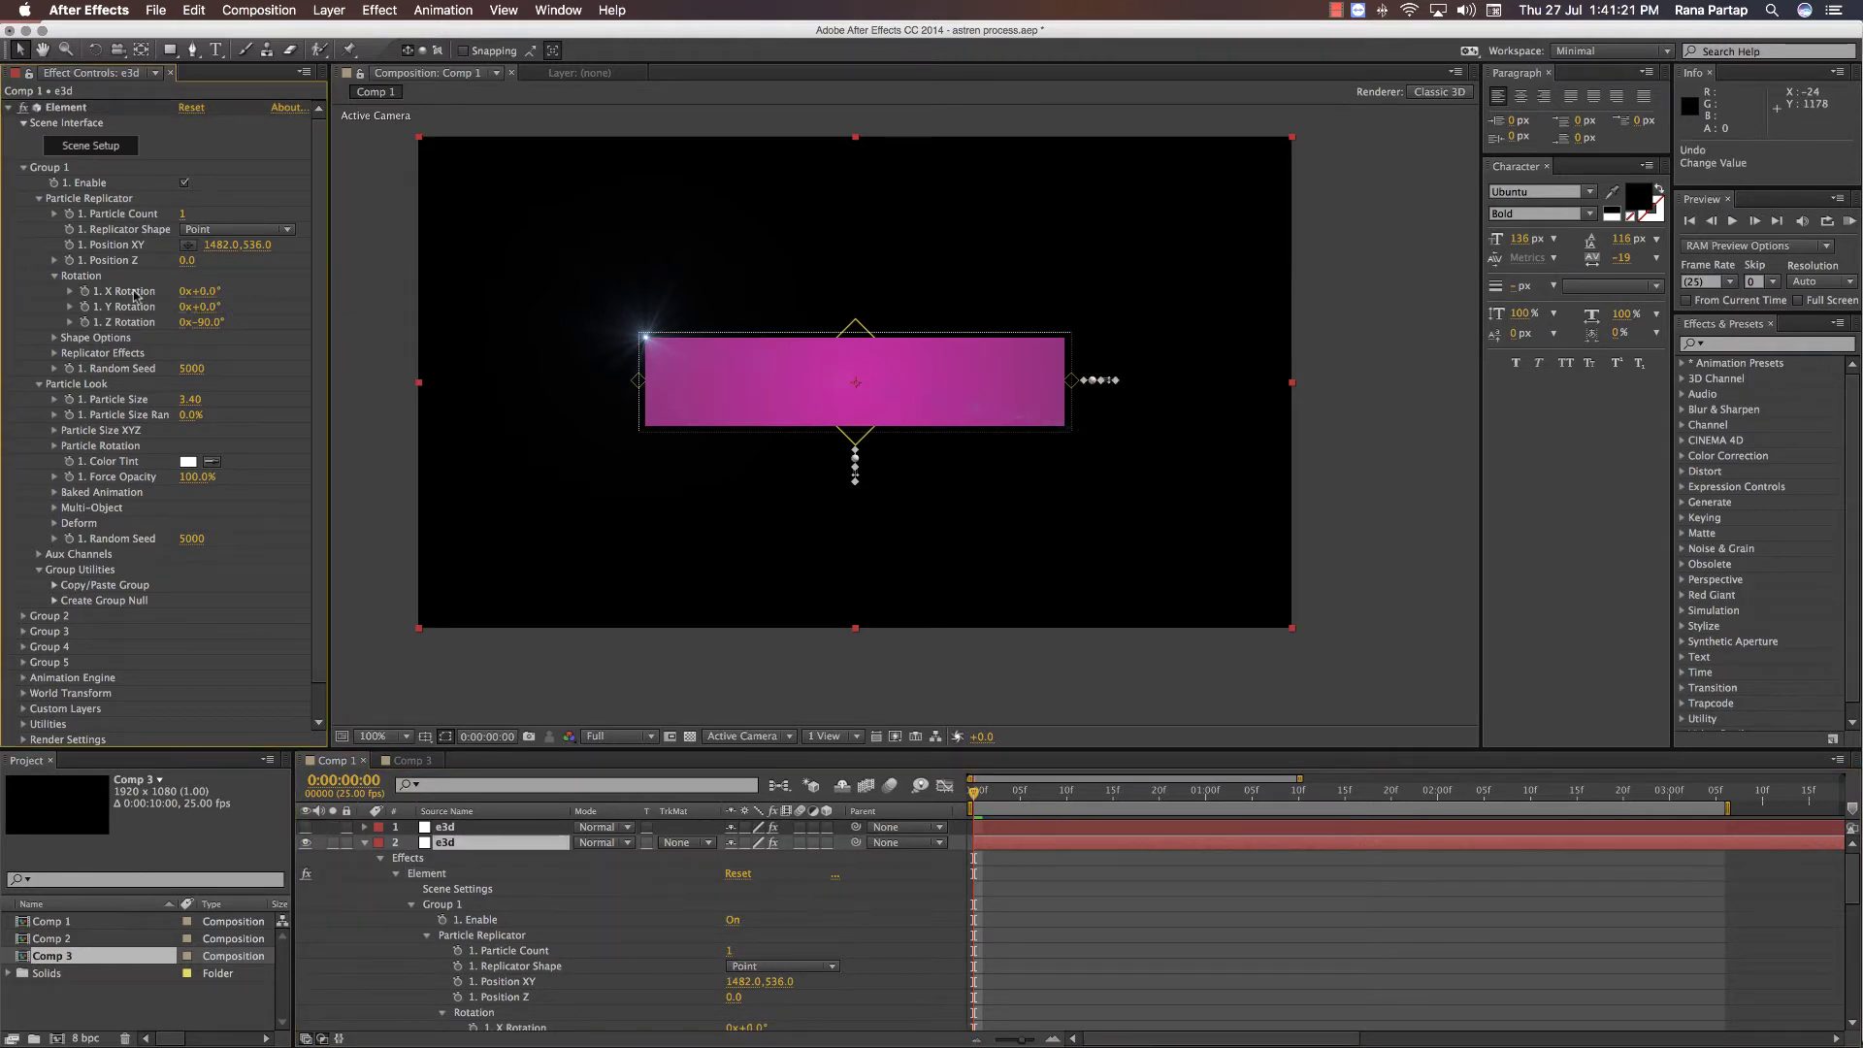
- Add the expression time*200 to the right ornament's X Rotation and preview the spin
alt+click(86, 293)
text(time*200)
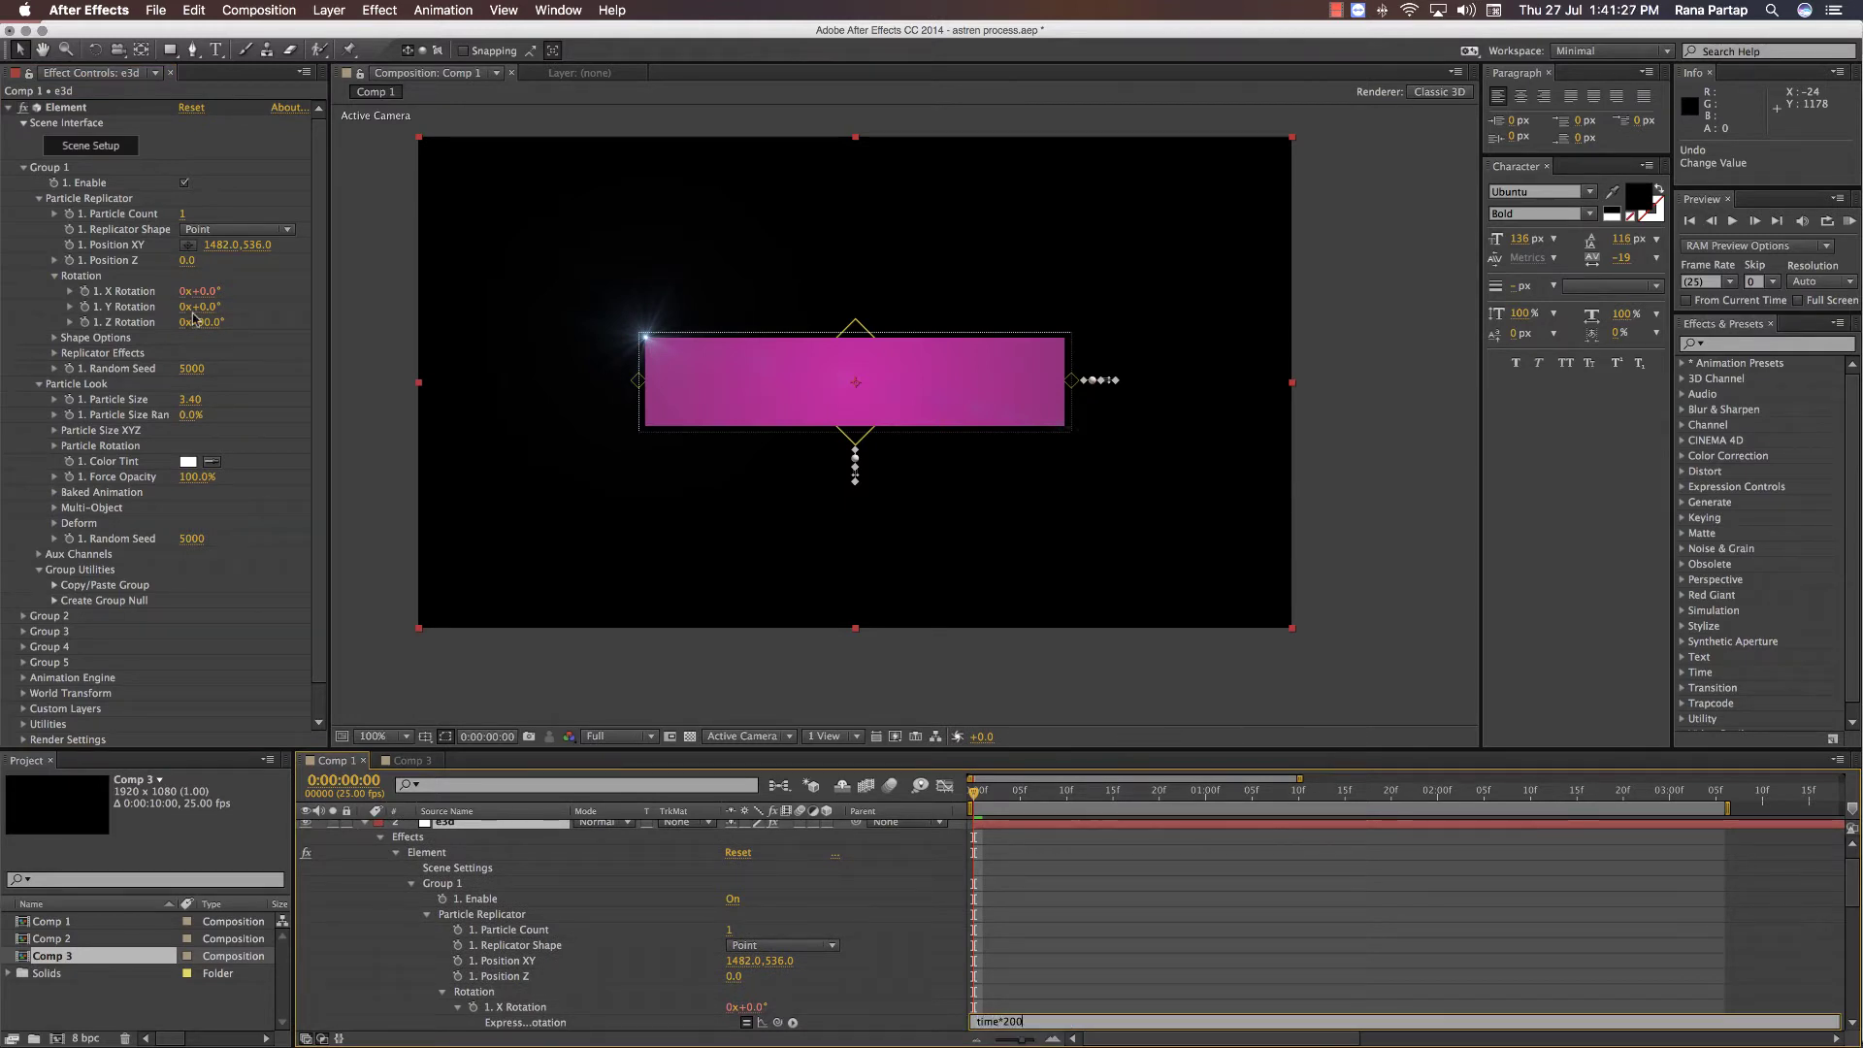
click(1061, 899)
key(space)
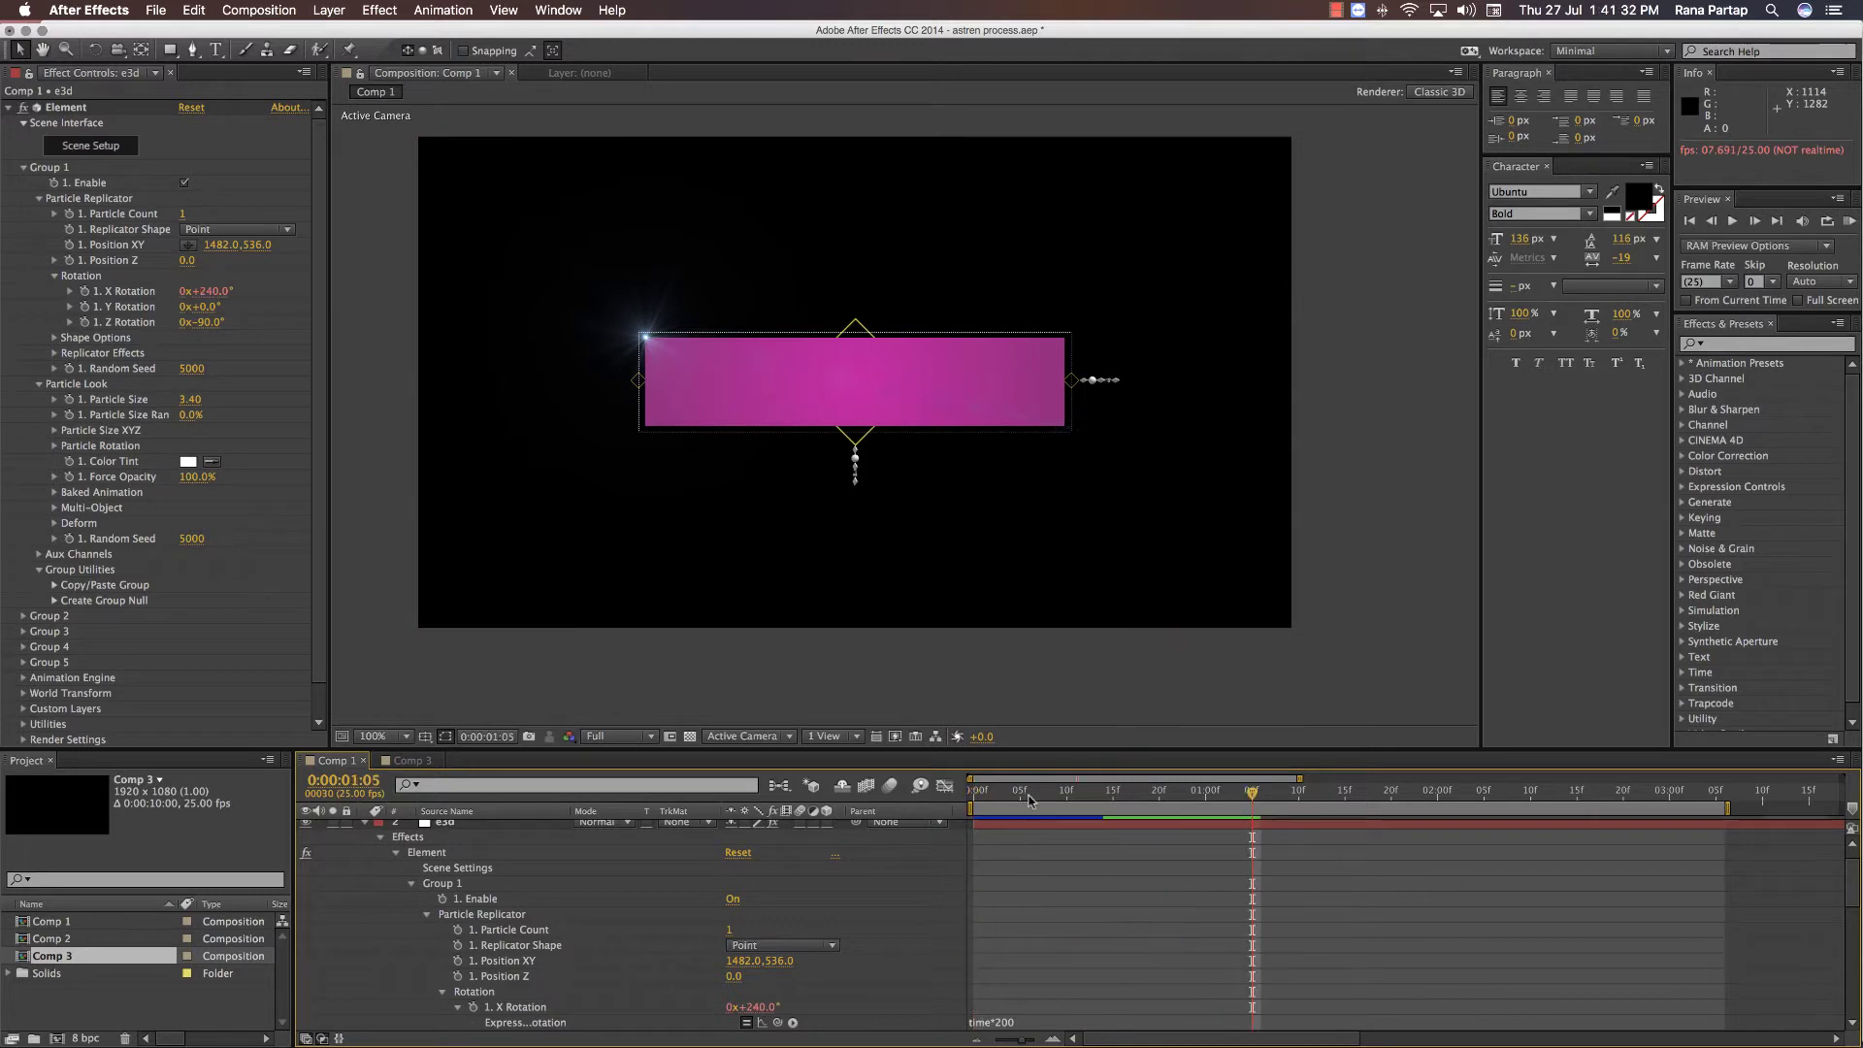
- Scrub the first frames and examine the spinning ornaments up close
drag(1091, 783, 1117, 779)
scroll(1028, 420, up, 2)
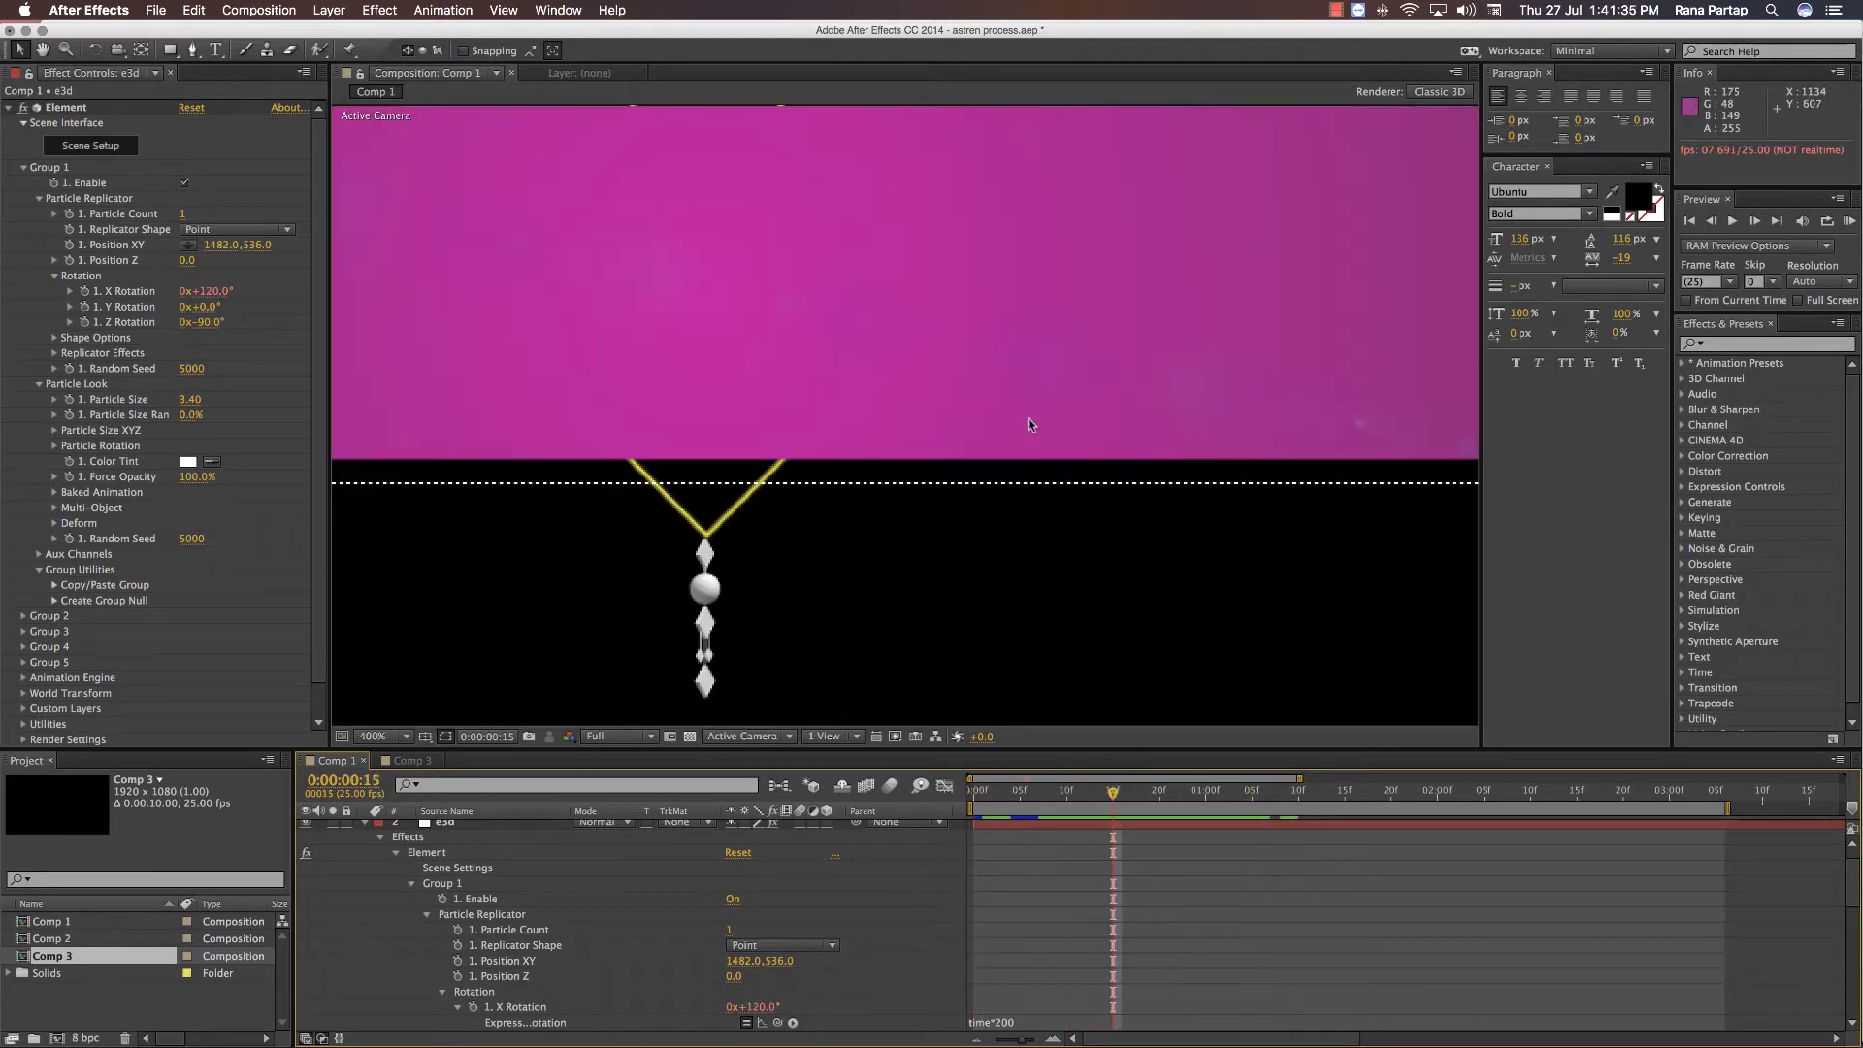
scroll(1027, 420, down, 1)
drag(1064, 538, 995, 573)
drag(1067, 788, 1121, 783)
scroll(894, 573, down, 1)
drag(894, 573, 931, 600)
scroll(495, 861, up, 1)
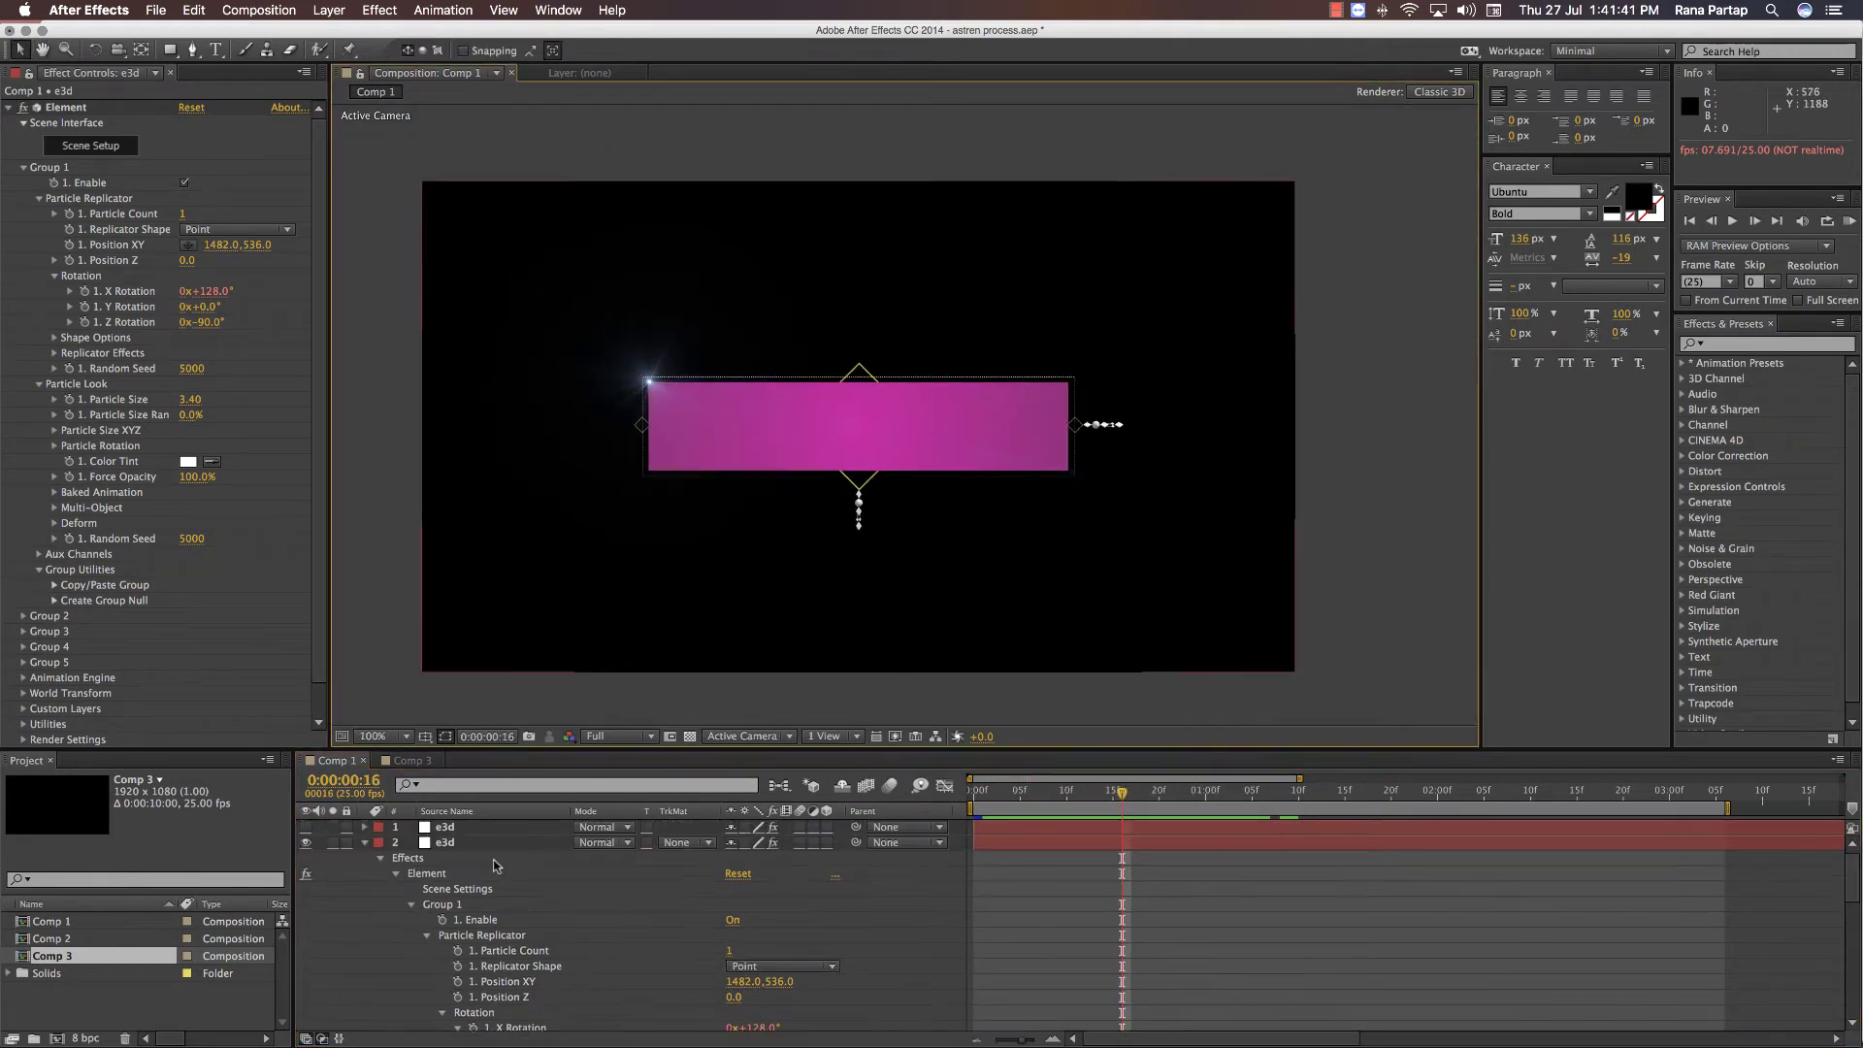
- Show the top e3d copy and move it to the box's left side at Position XY 403, 536
click(308, 826)
click(501, 827)
key(super+z)
drag(229, 247, 137, 419)
drag(5, 559, 68, 524)
scroll(520, 420, up, 1)
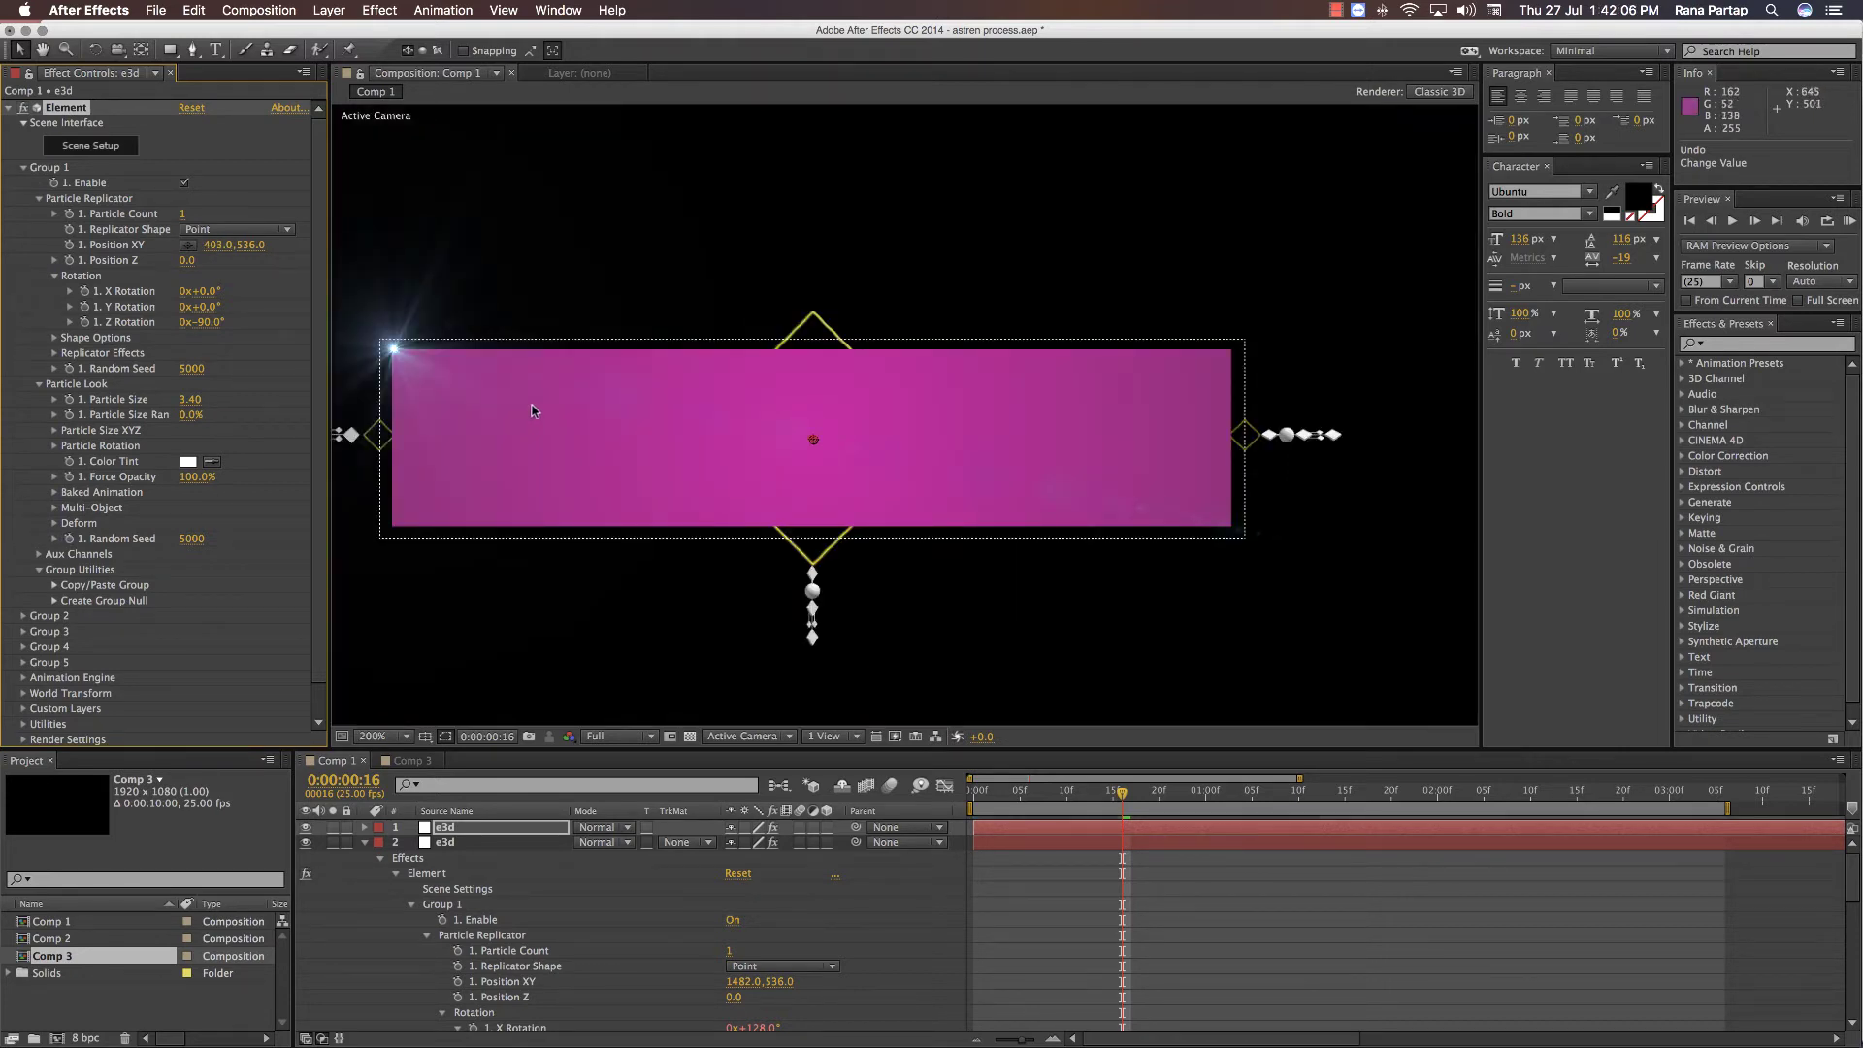
scroll(533, 407, left, 10)
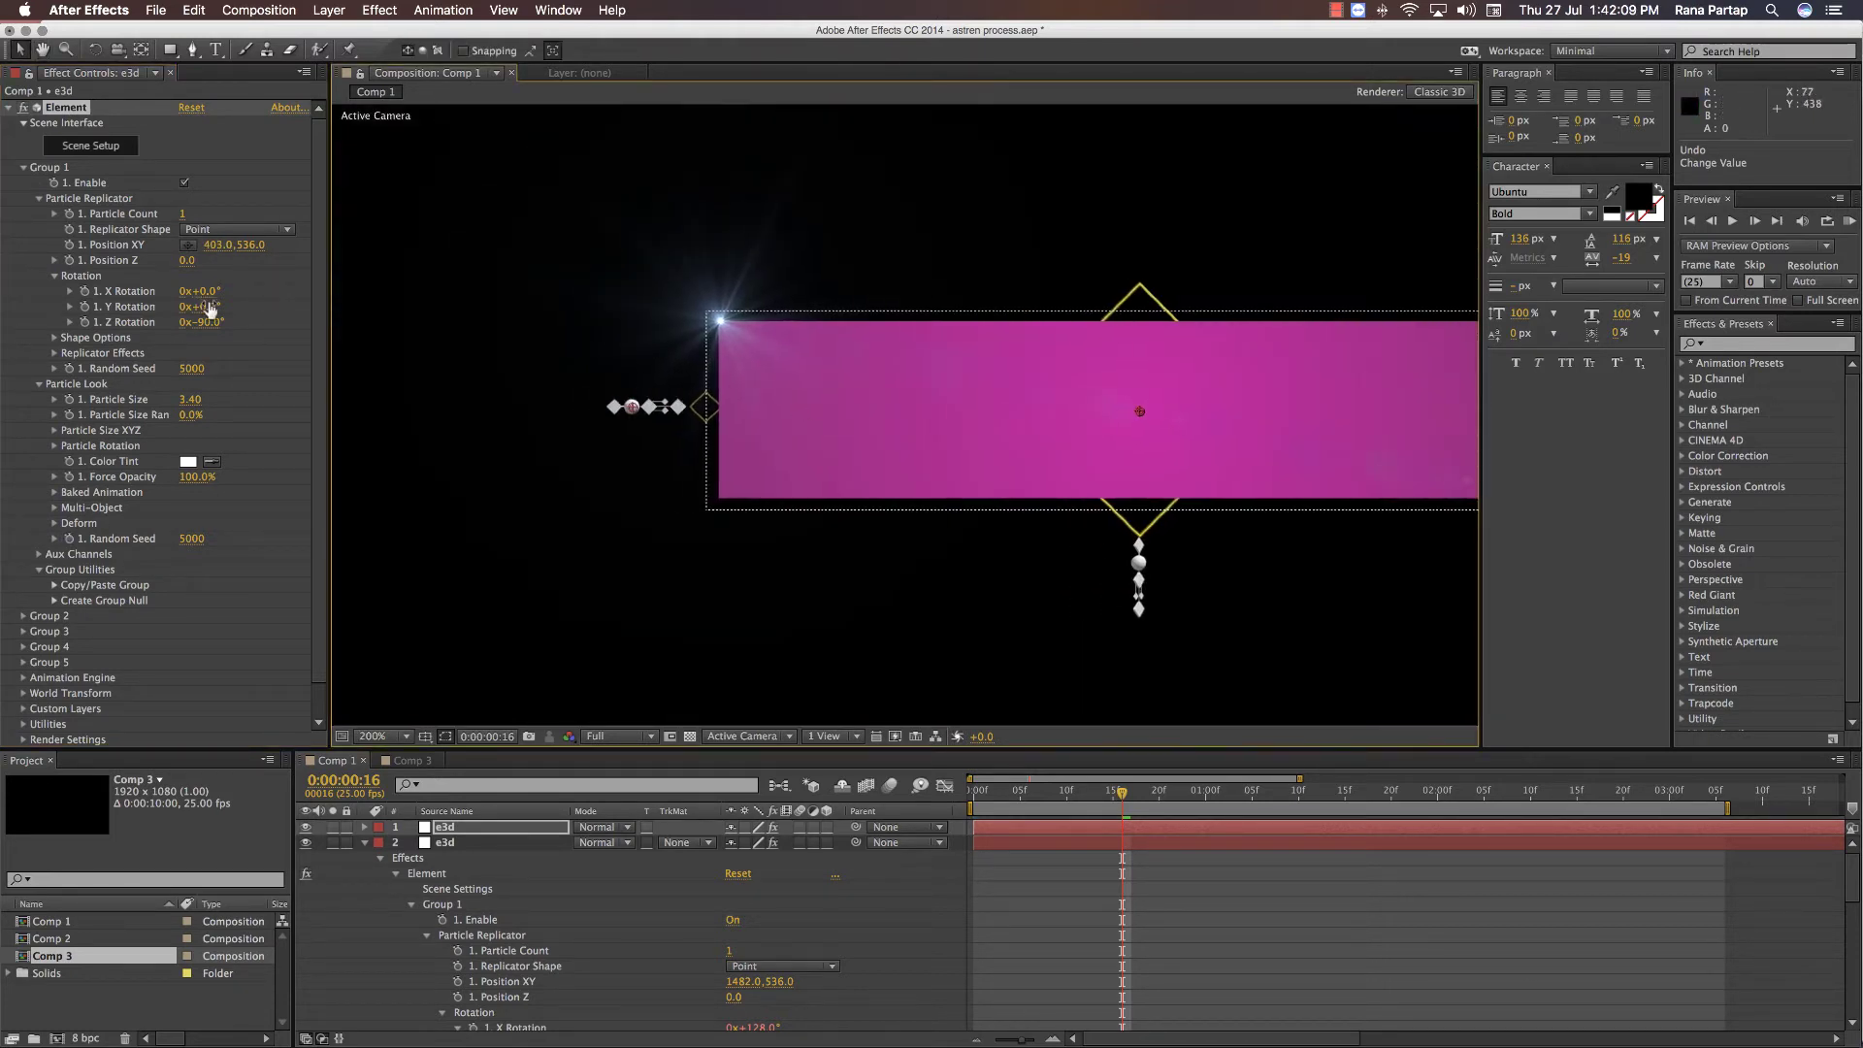
- Flip the left ornament with Y Rotation 180° and place it beside the left diamond at Position XY 437, 536
key(super+z)
drag(218, 308, 401, 326)
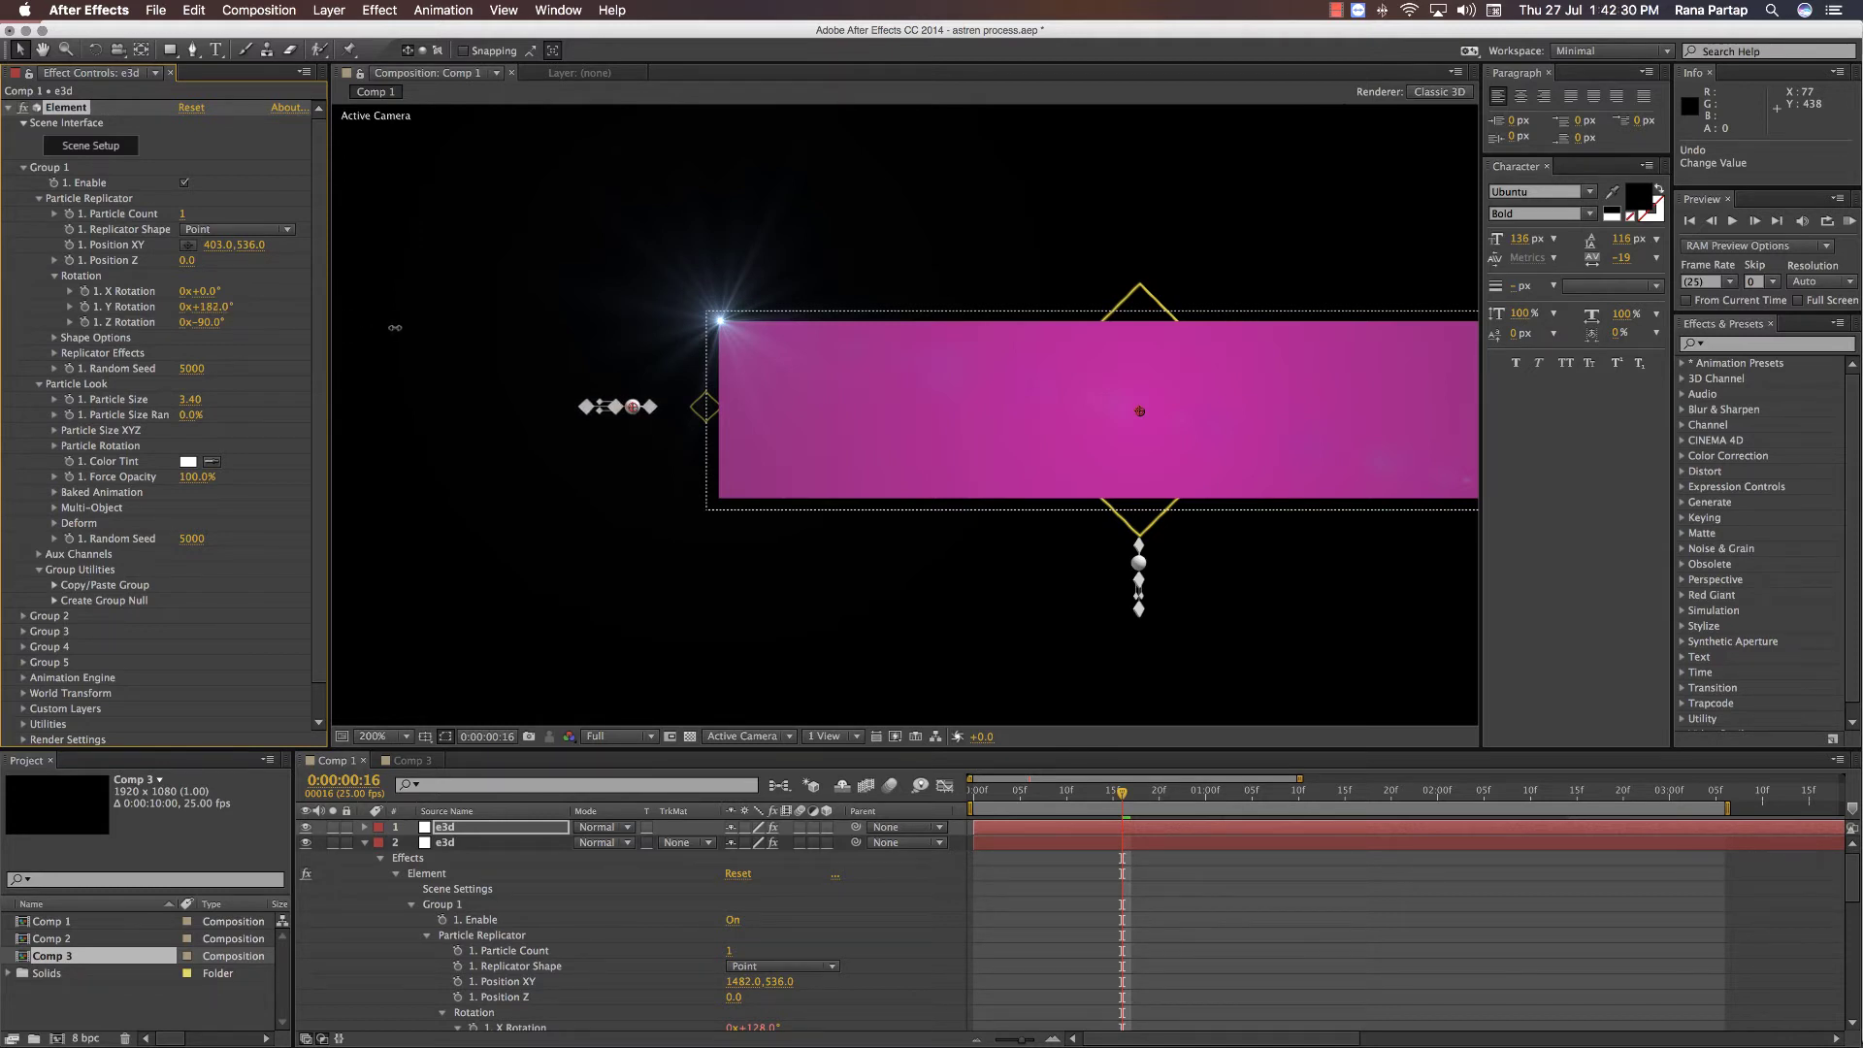
drag(218, 245, 250, 246)
drag(992, 791, 1030, 791)
drag(220, 290, 245, 294)
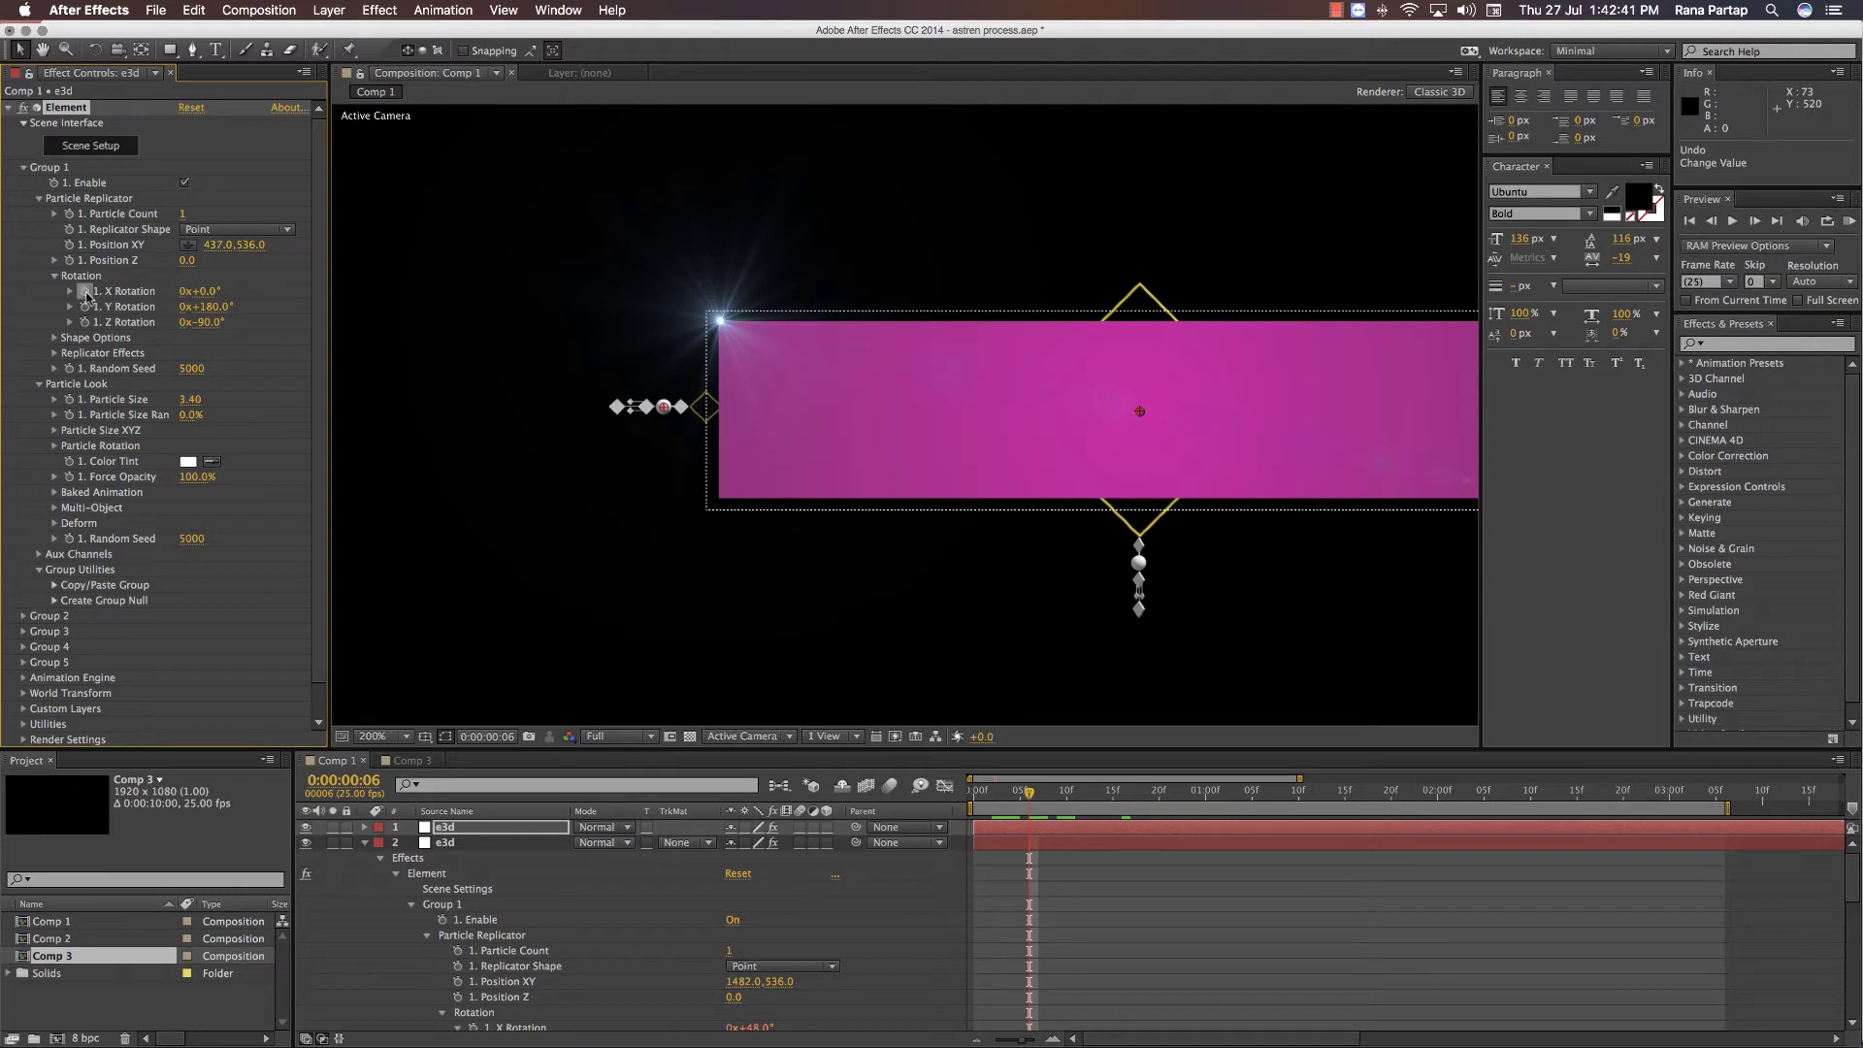
- Add the expression time*200 to the left ornament's X Rotation
alt+click(85, 292)
text(time*200)
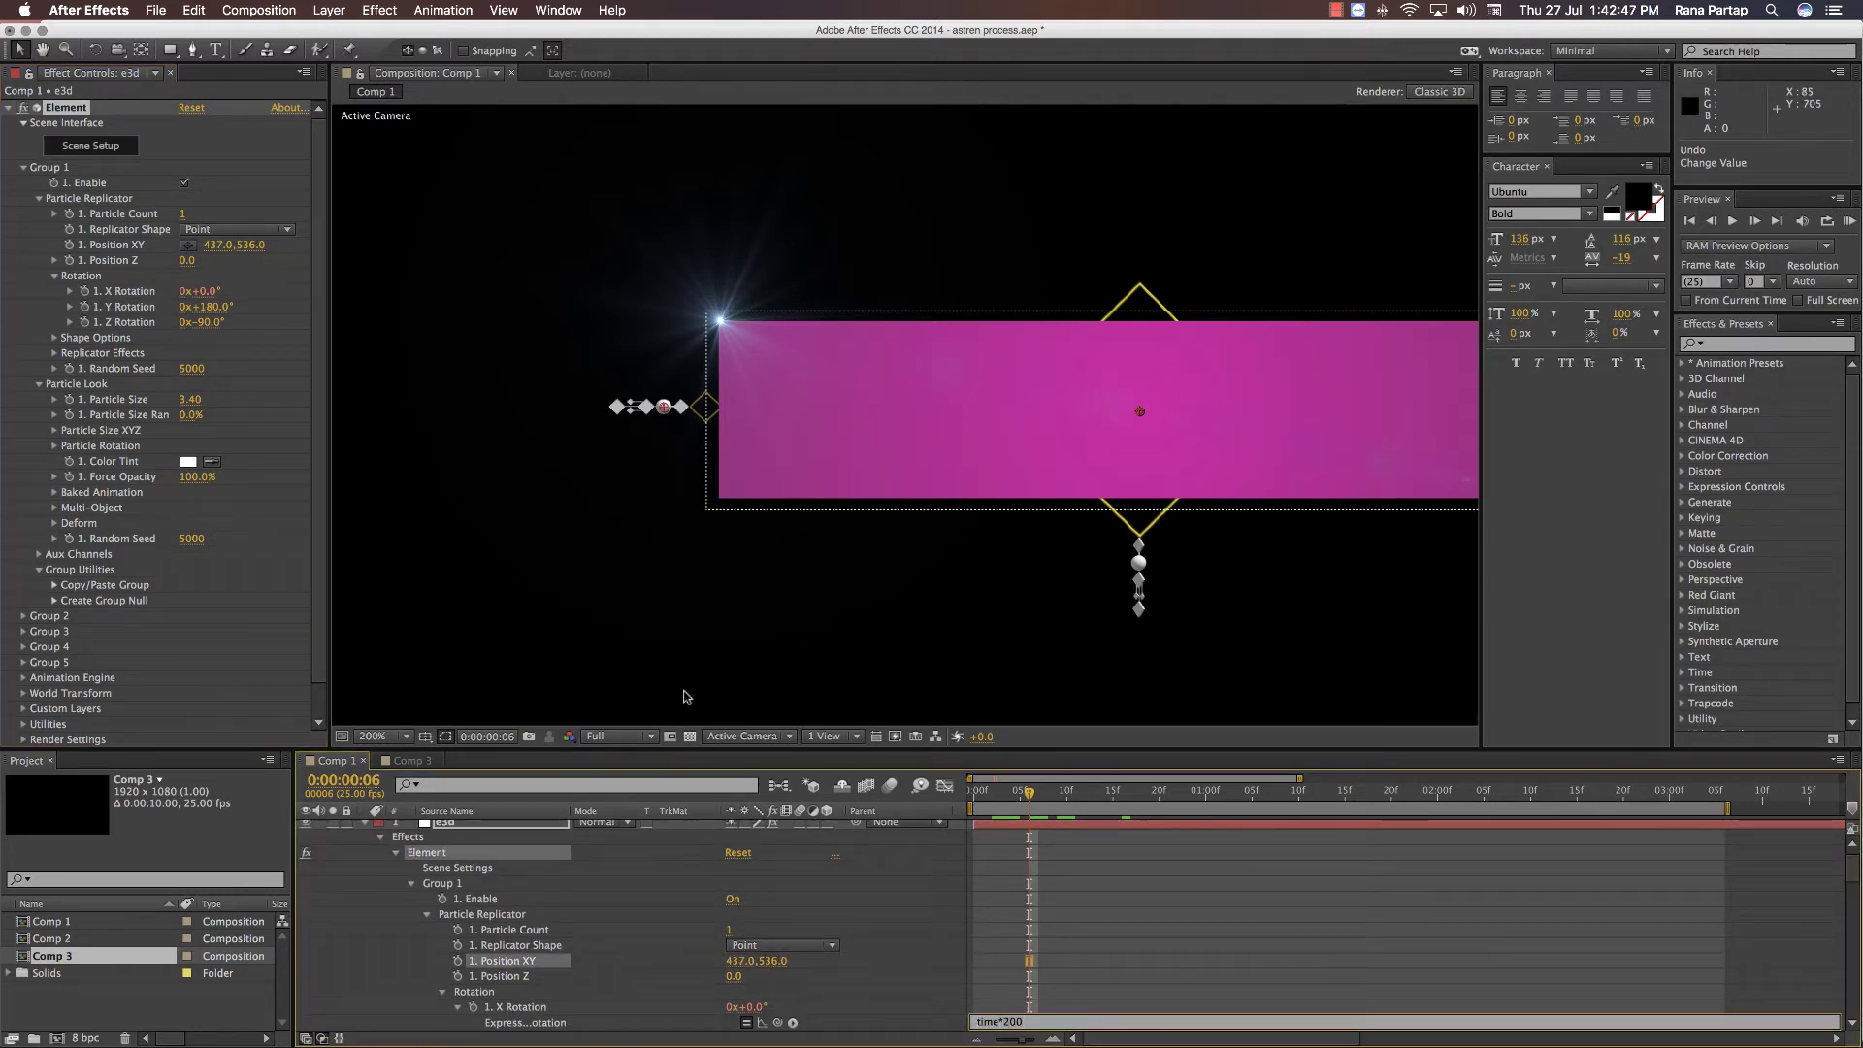
click(1062, 910)
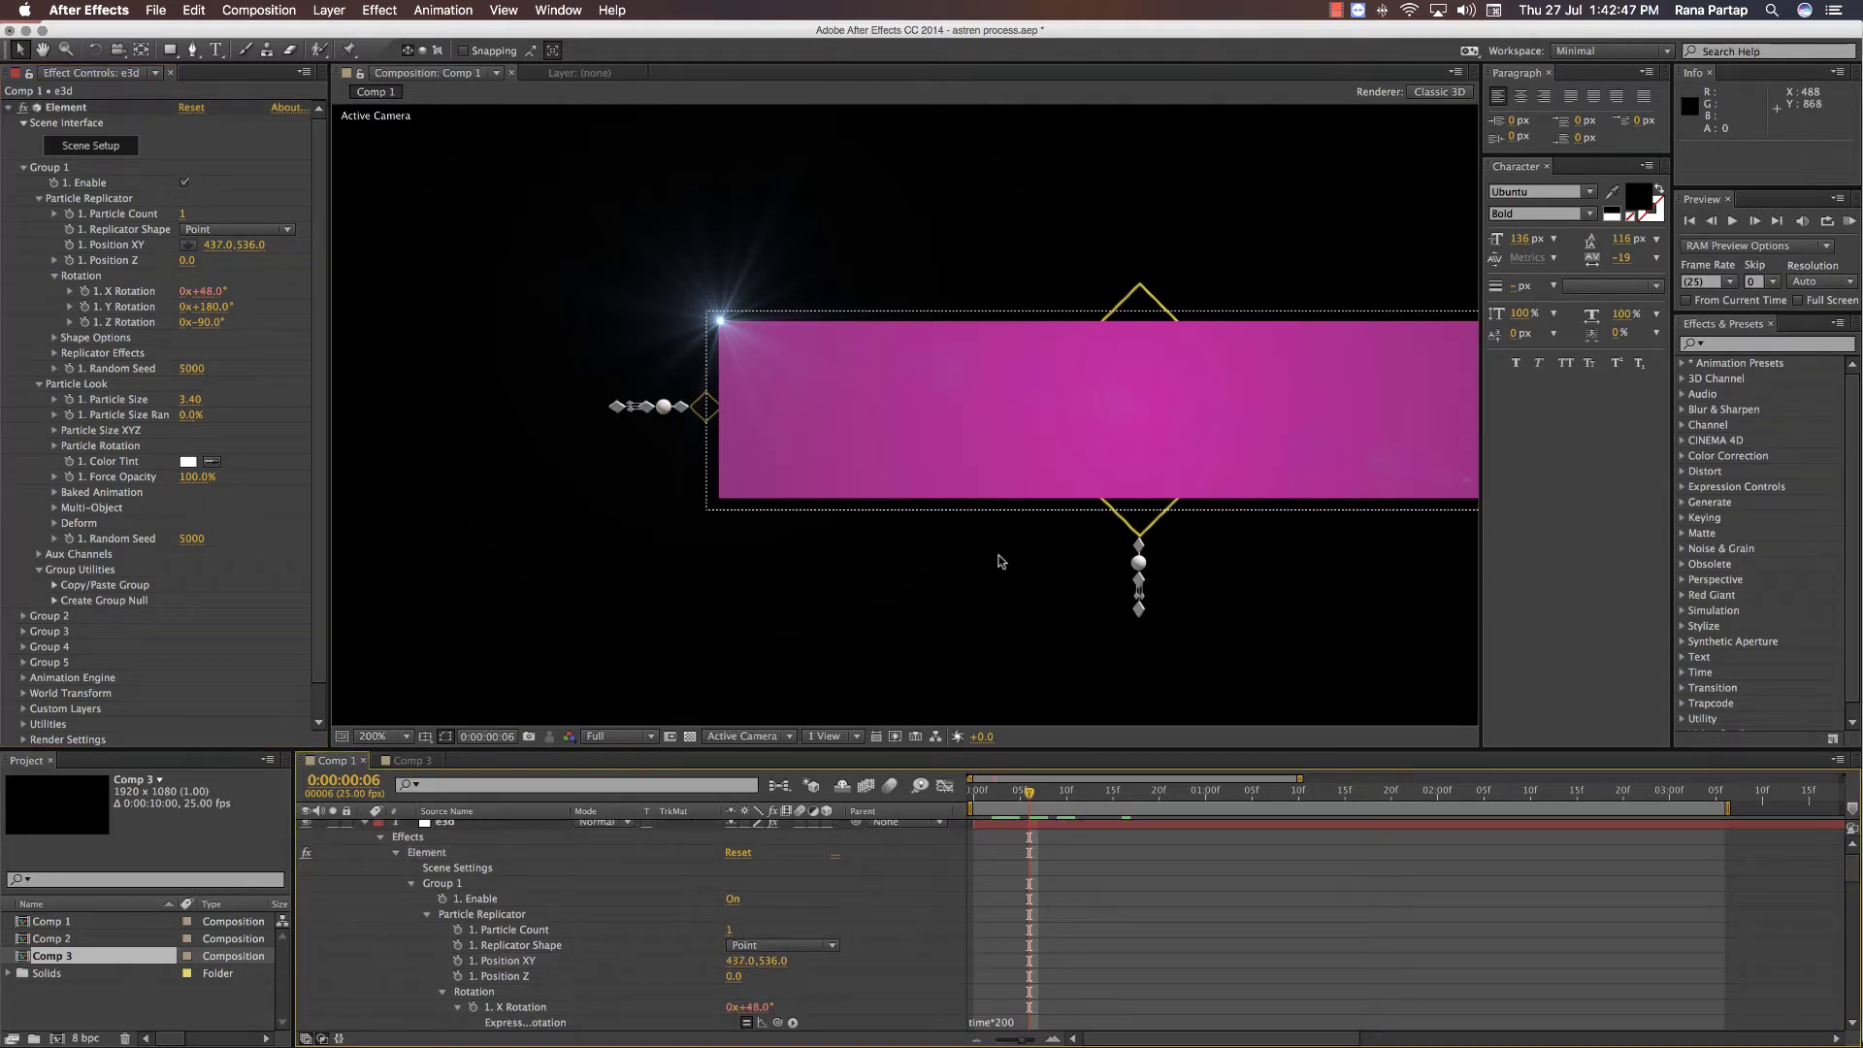
- Preview the composition from the first frame to check the spin of all three ornaments
scroll(998, 560, down, 1)
drag(998, 561, 931, 595)
key(space)
key(space)
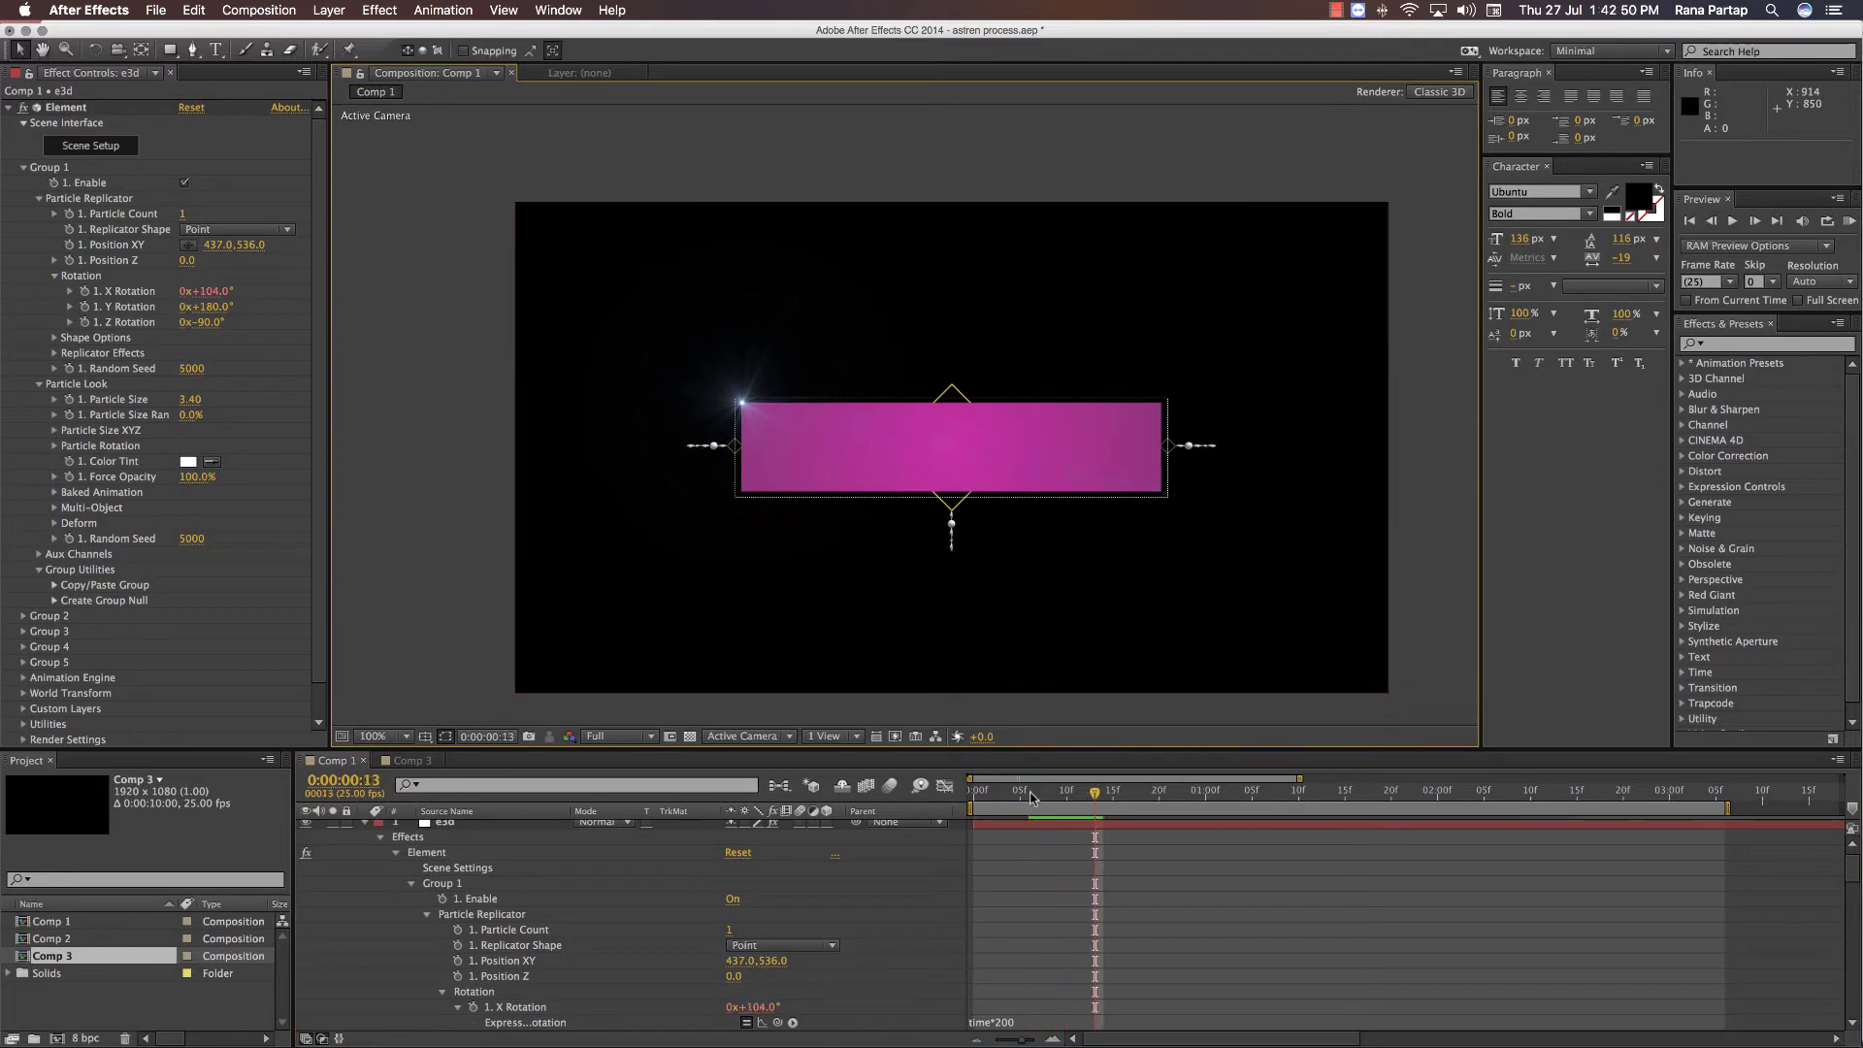
click(974, 791)
key(space)
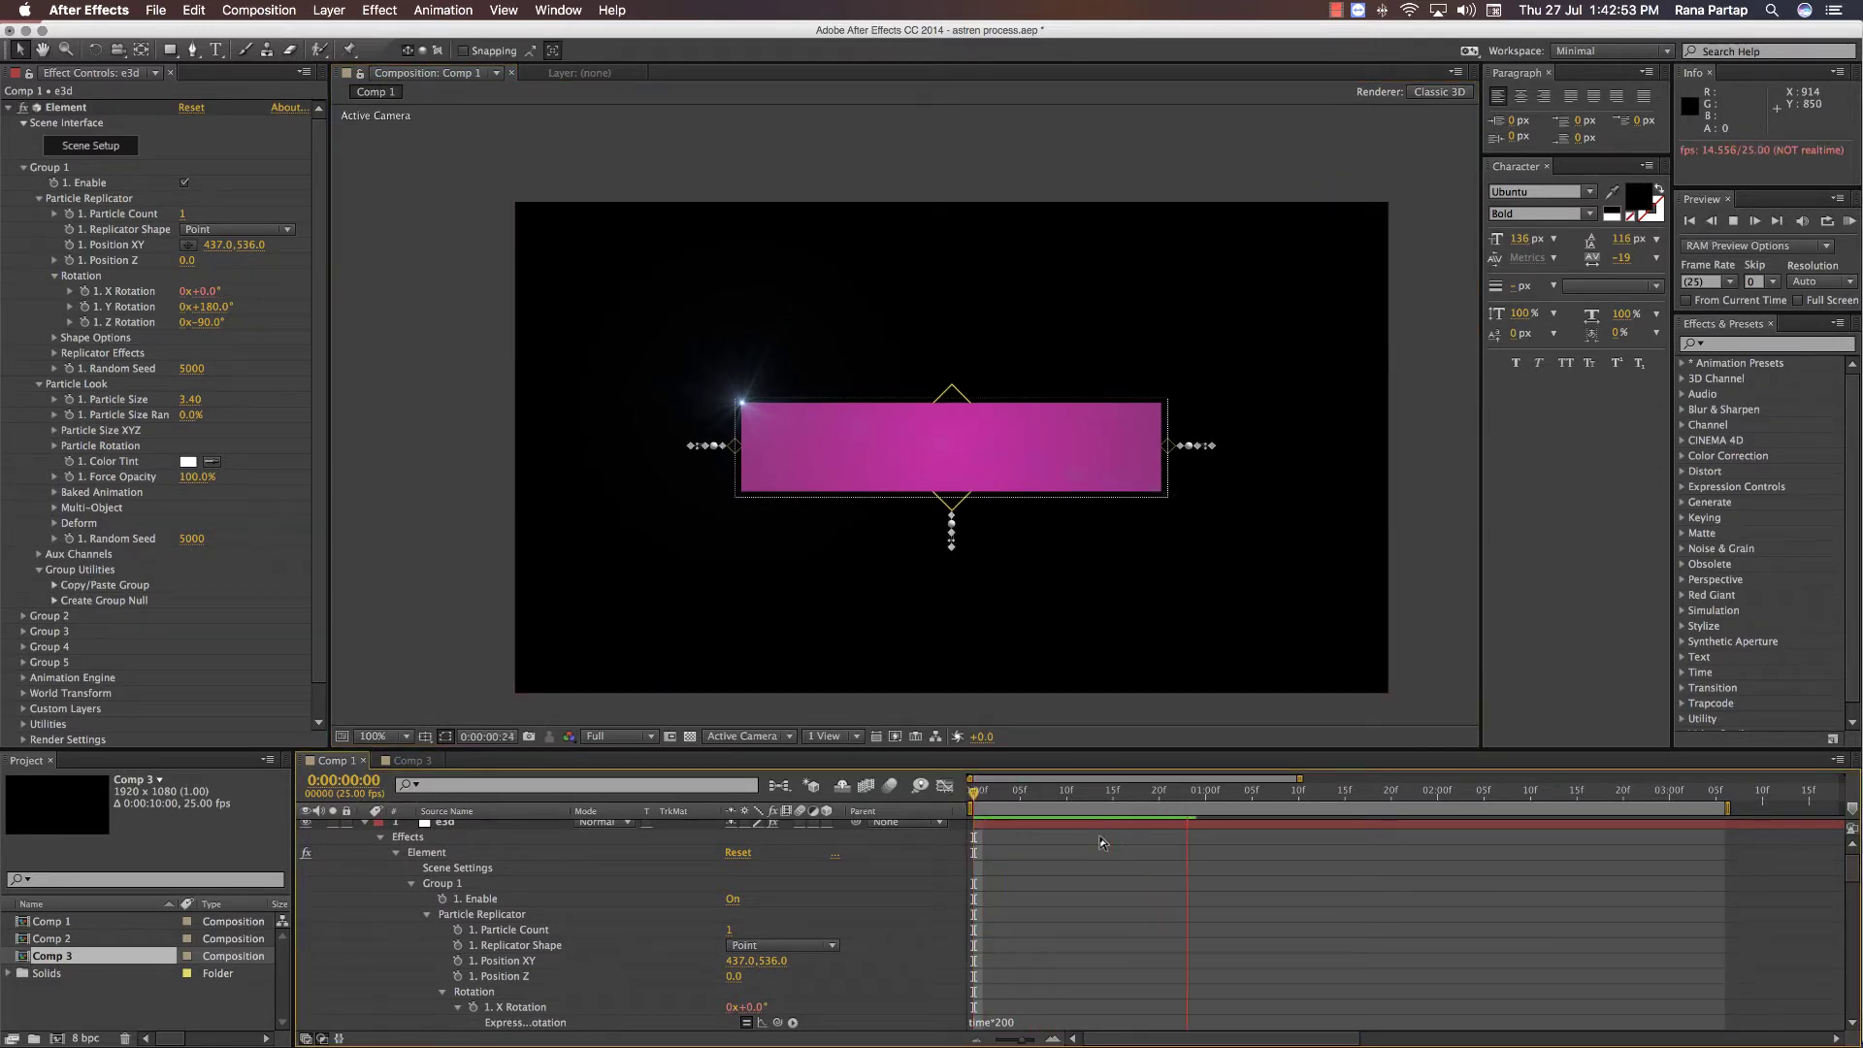
key(space)
click(973, 792)
key(space)
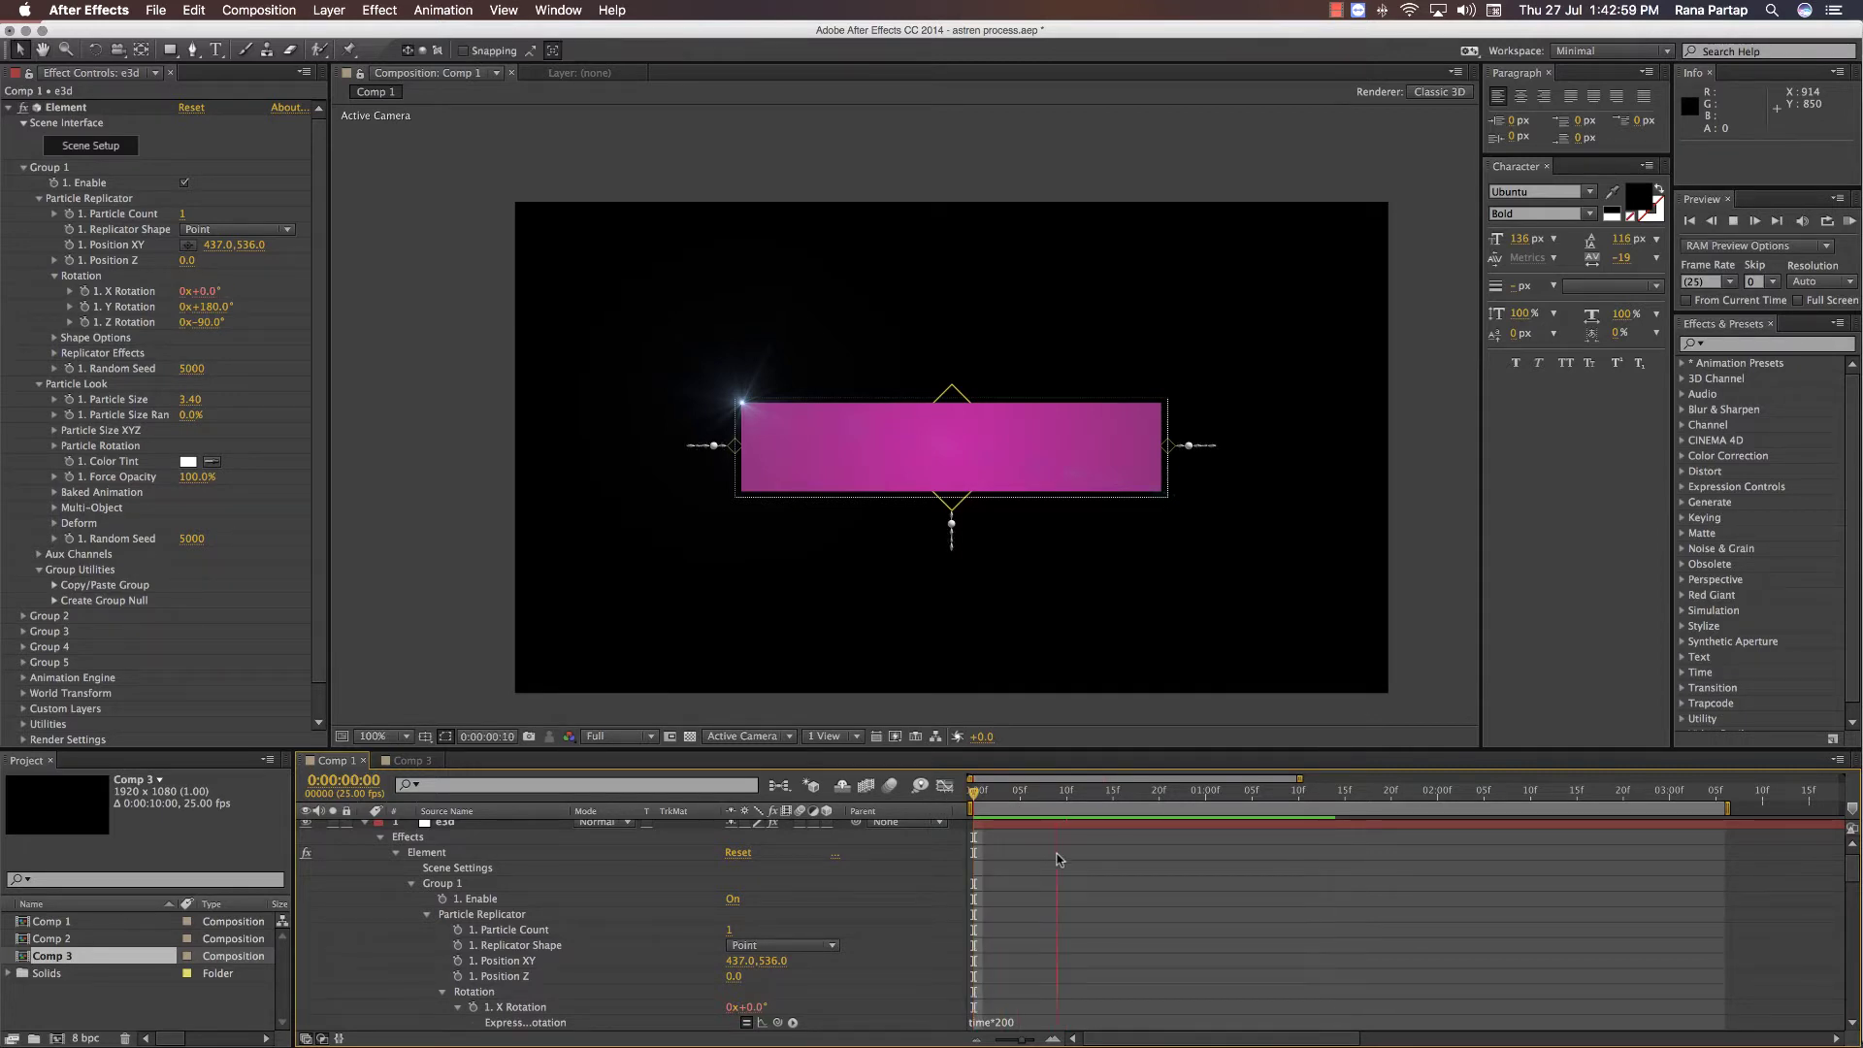
key(KP_0)
key(space)
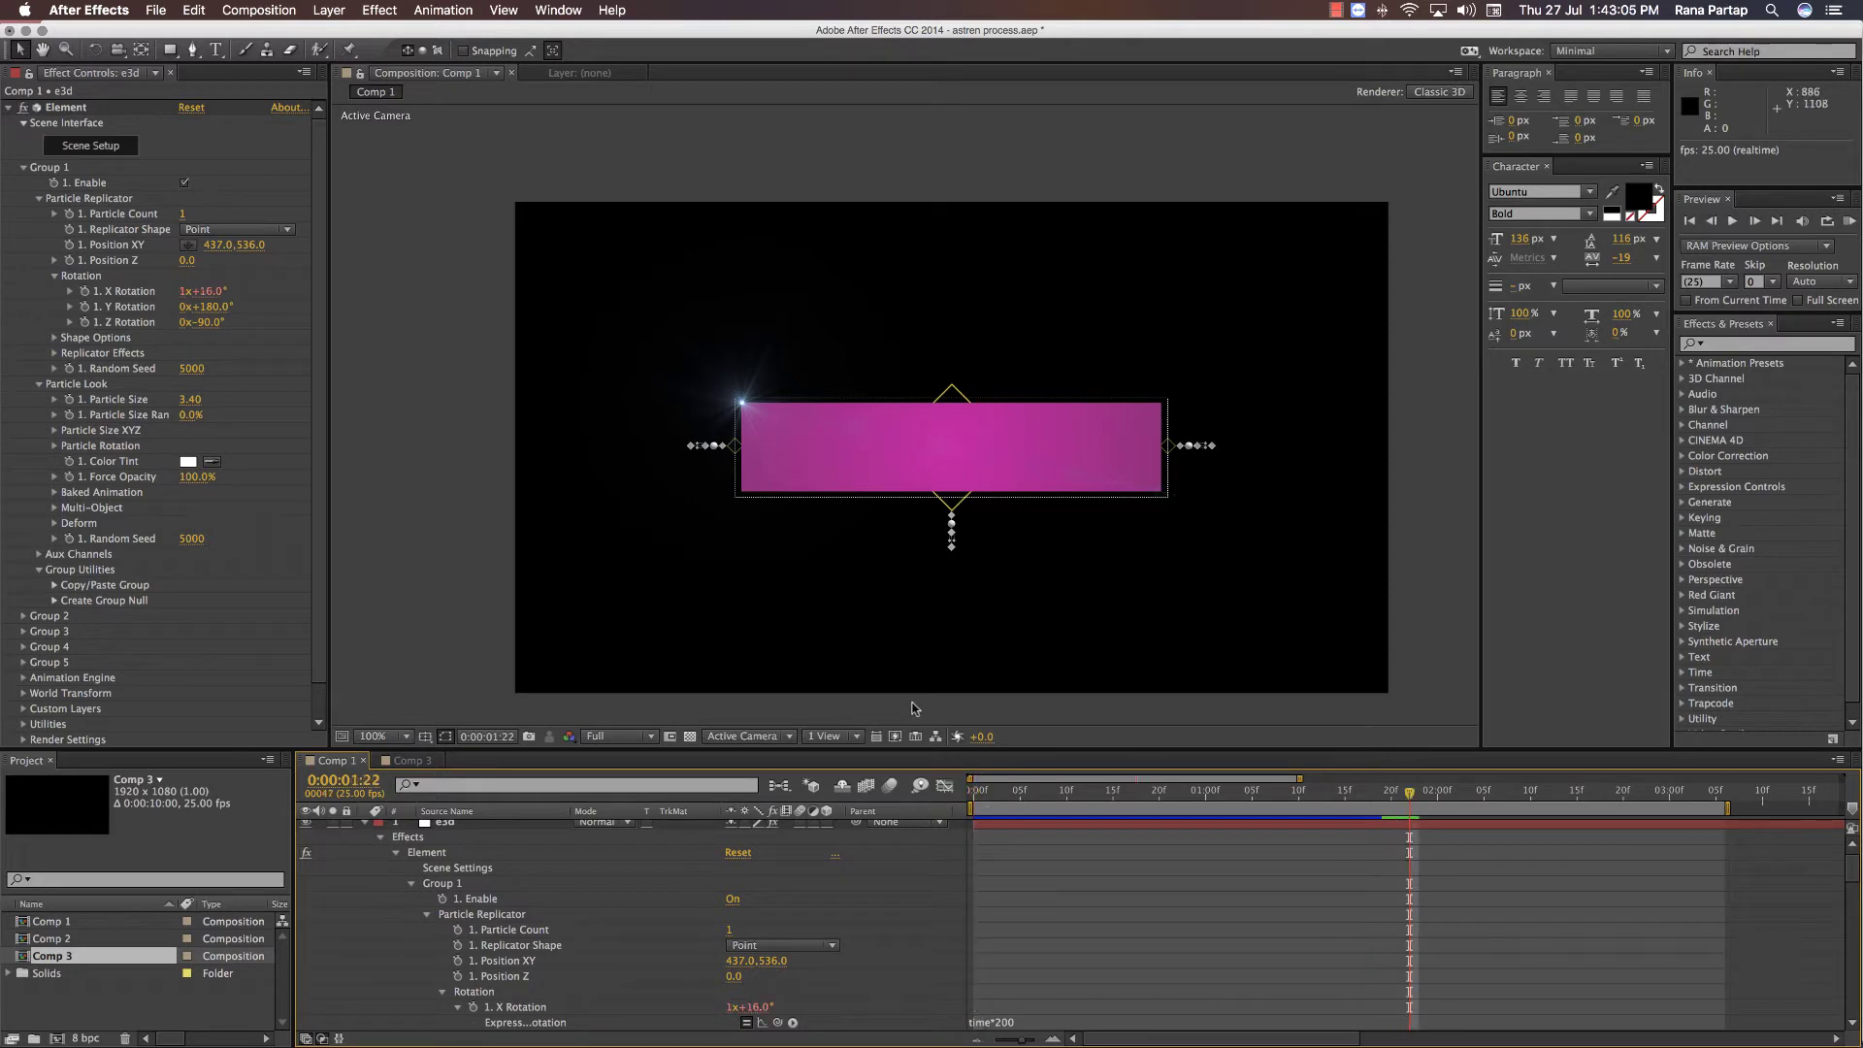
- Collapse the ornament layers' properties, inspect the large centre diamond on Shape Layer 2 and hide that layer
scroll(602, 957, down, 2)
scroll(596, 952, up, 2)
click(364, 826)
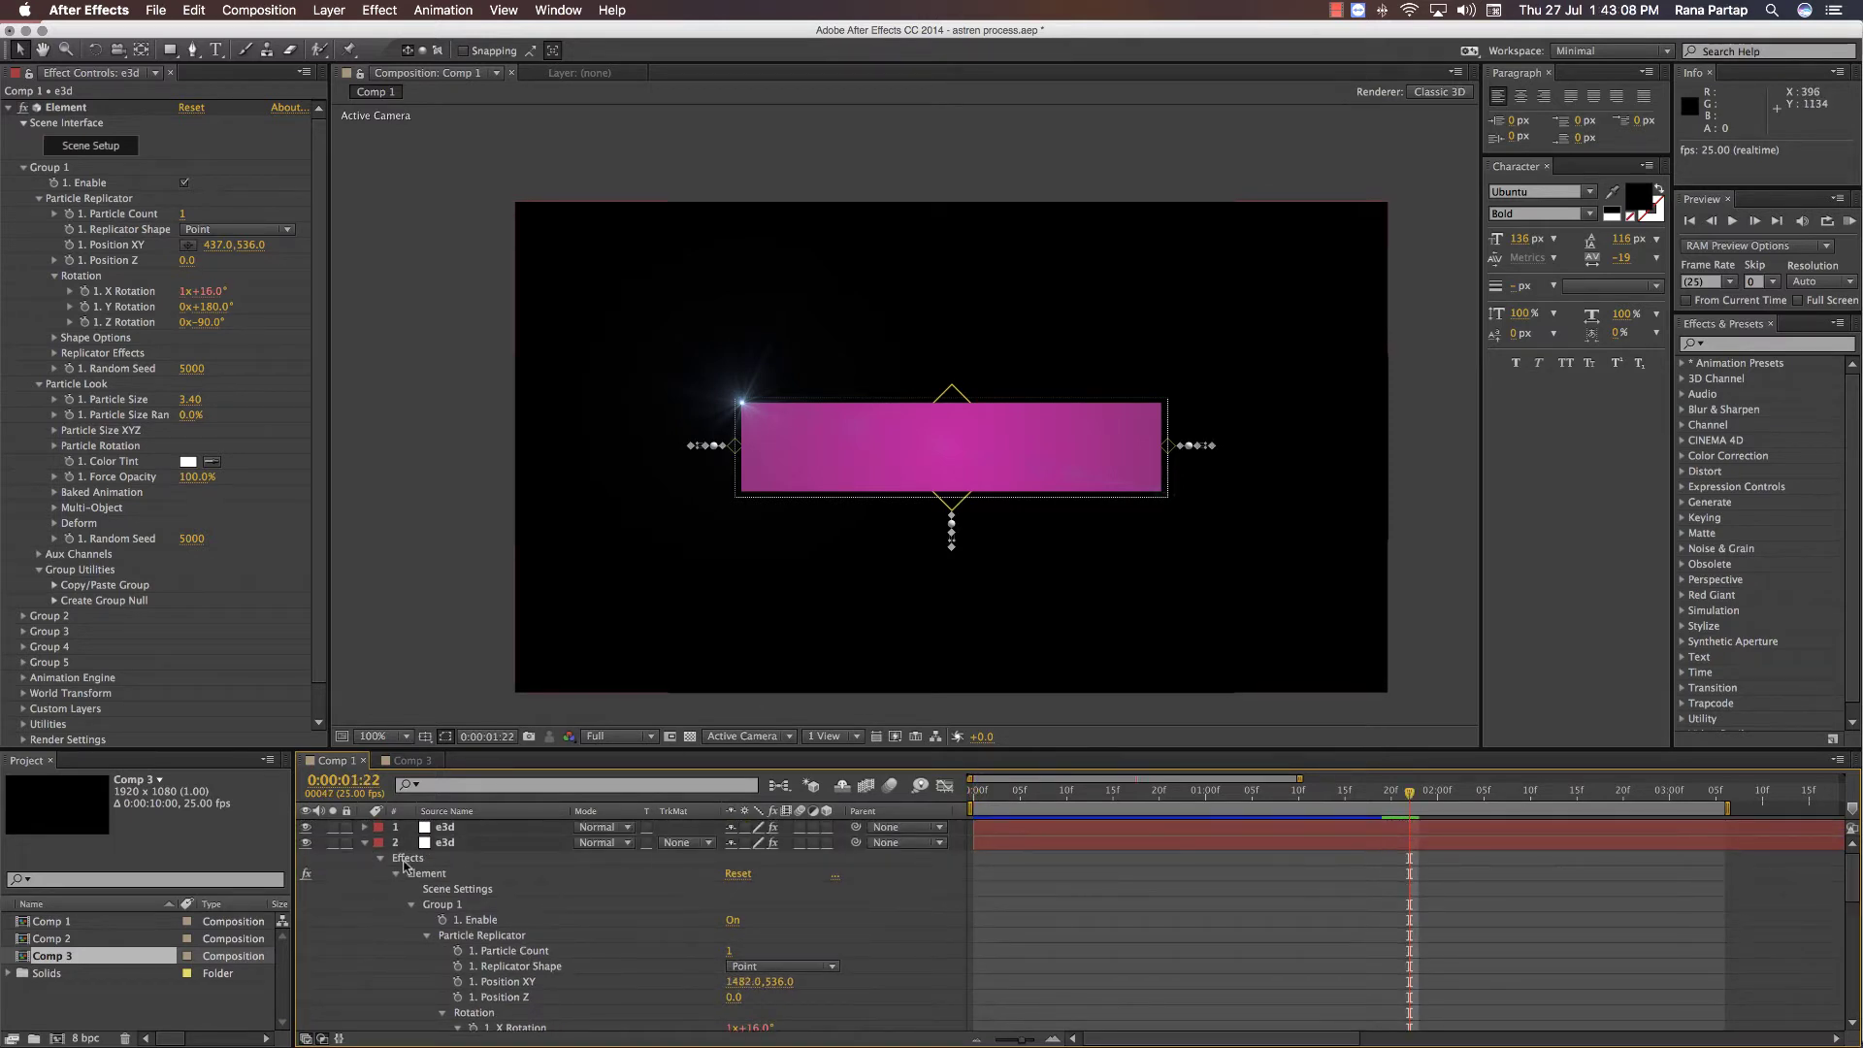
click(448, 966)
scroll(922, 510, up, 4)
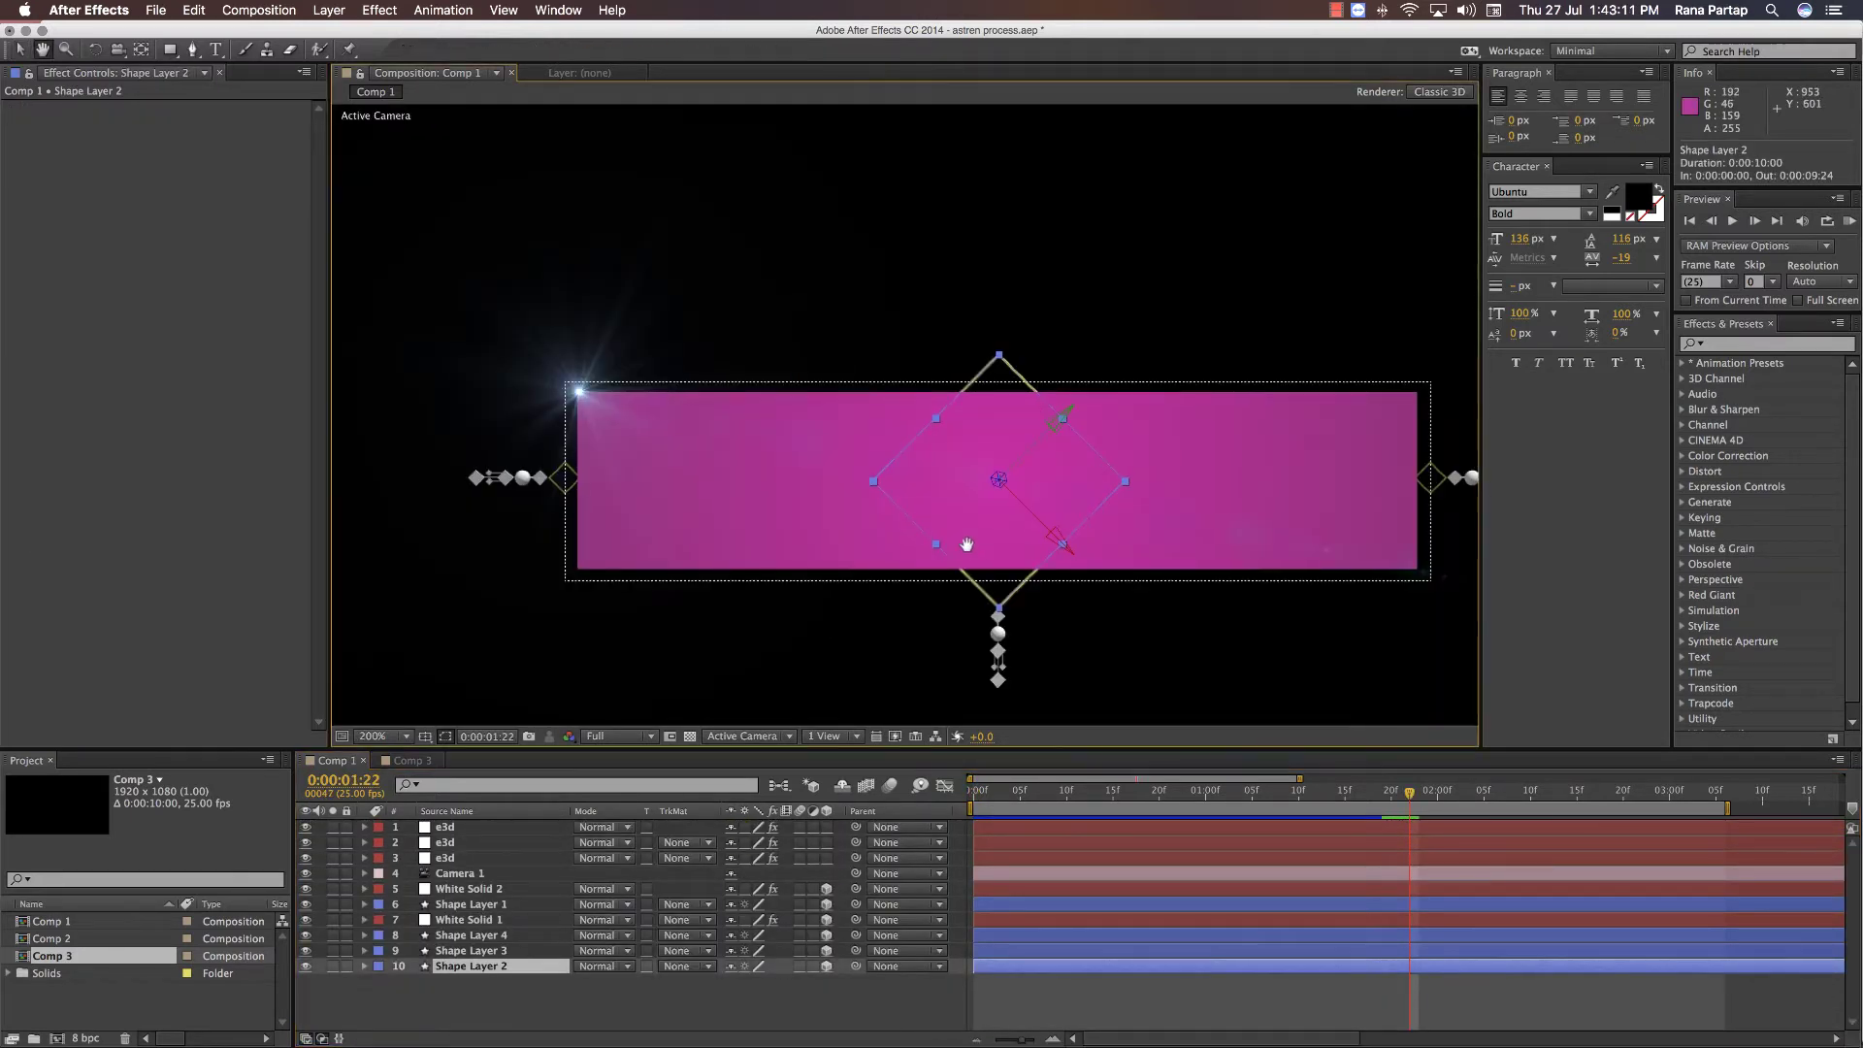
scroll(955, 622, down, 2)
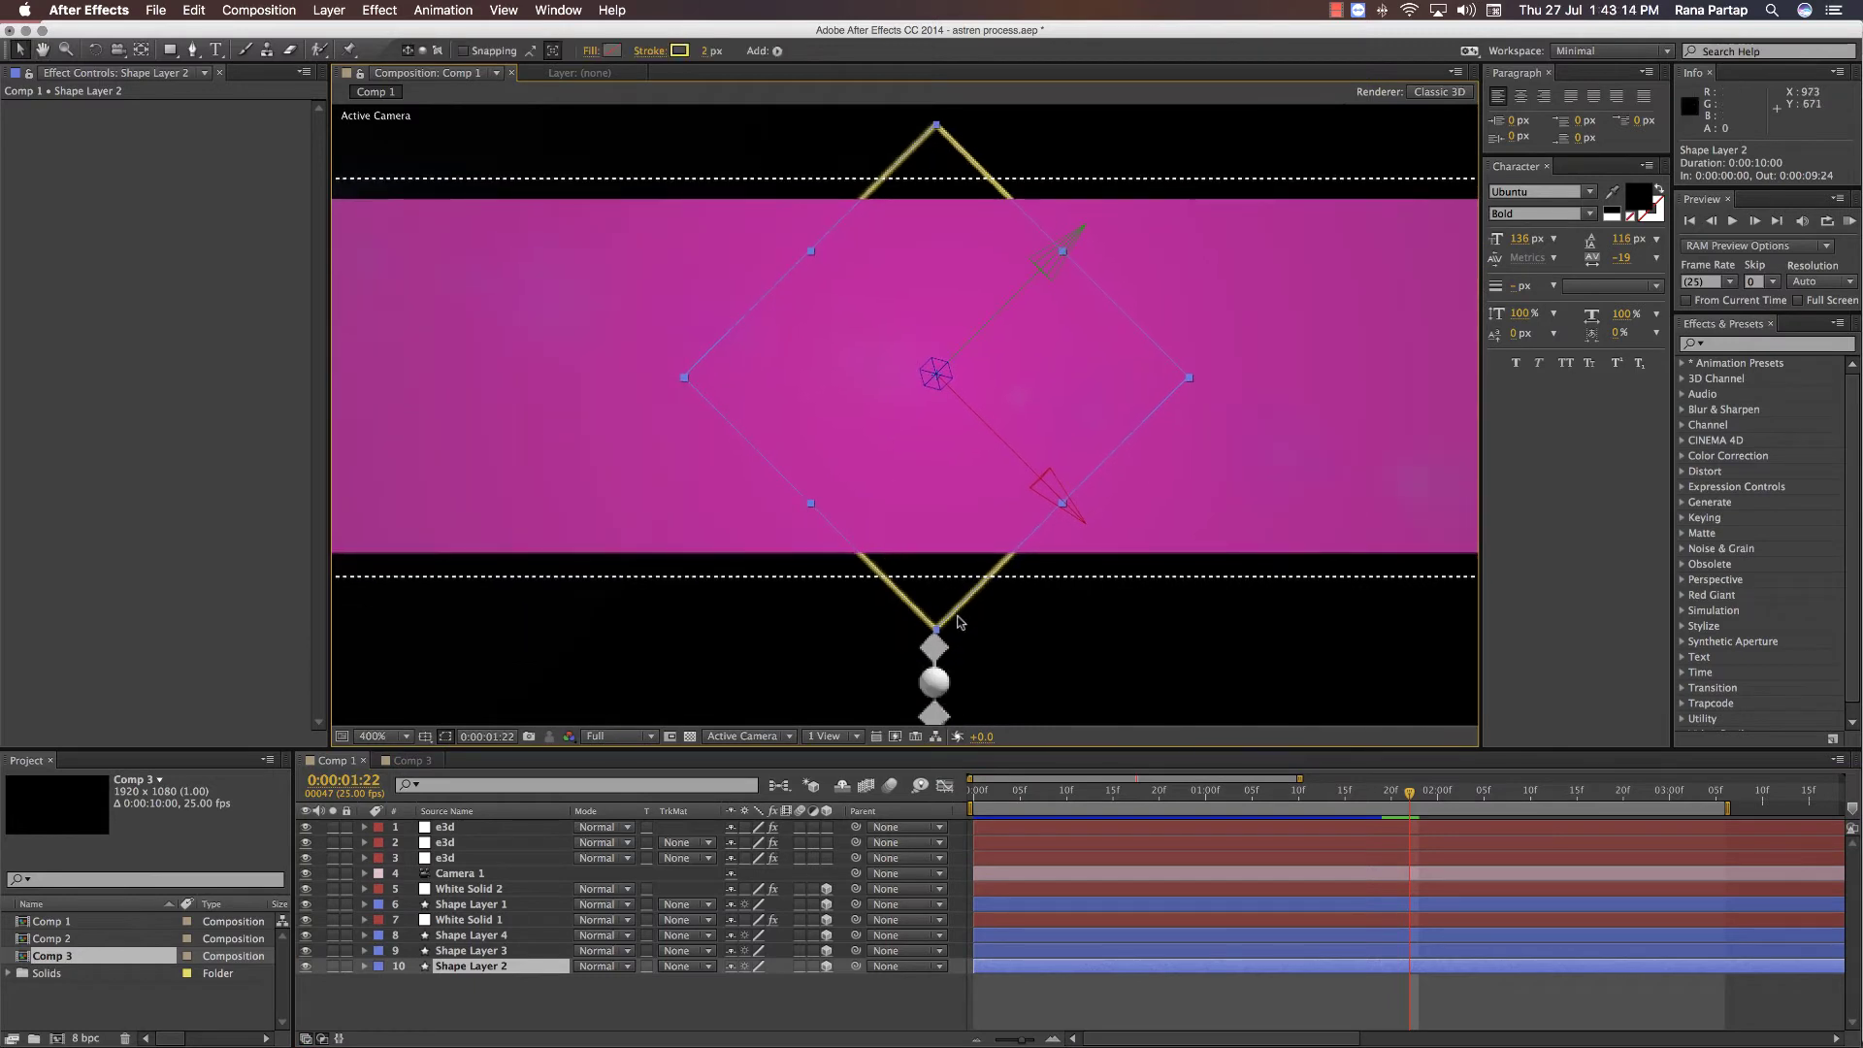
drag(947, 599, 883, 588)
click(305, 967)
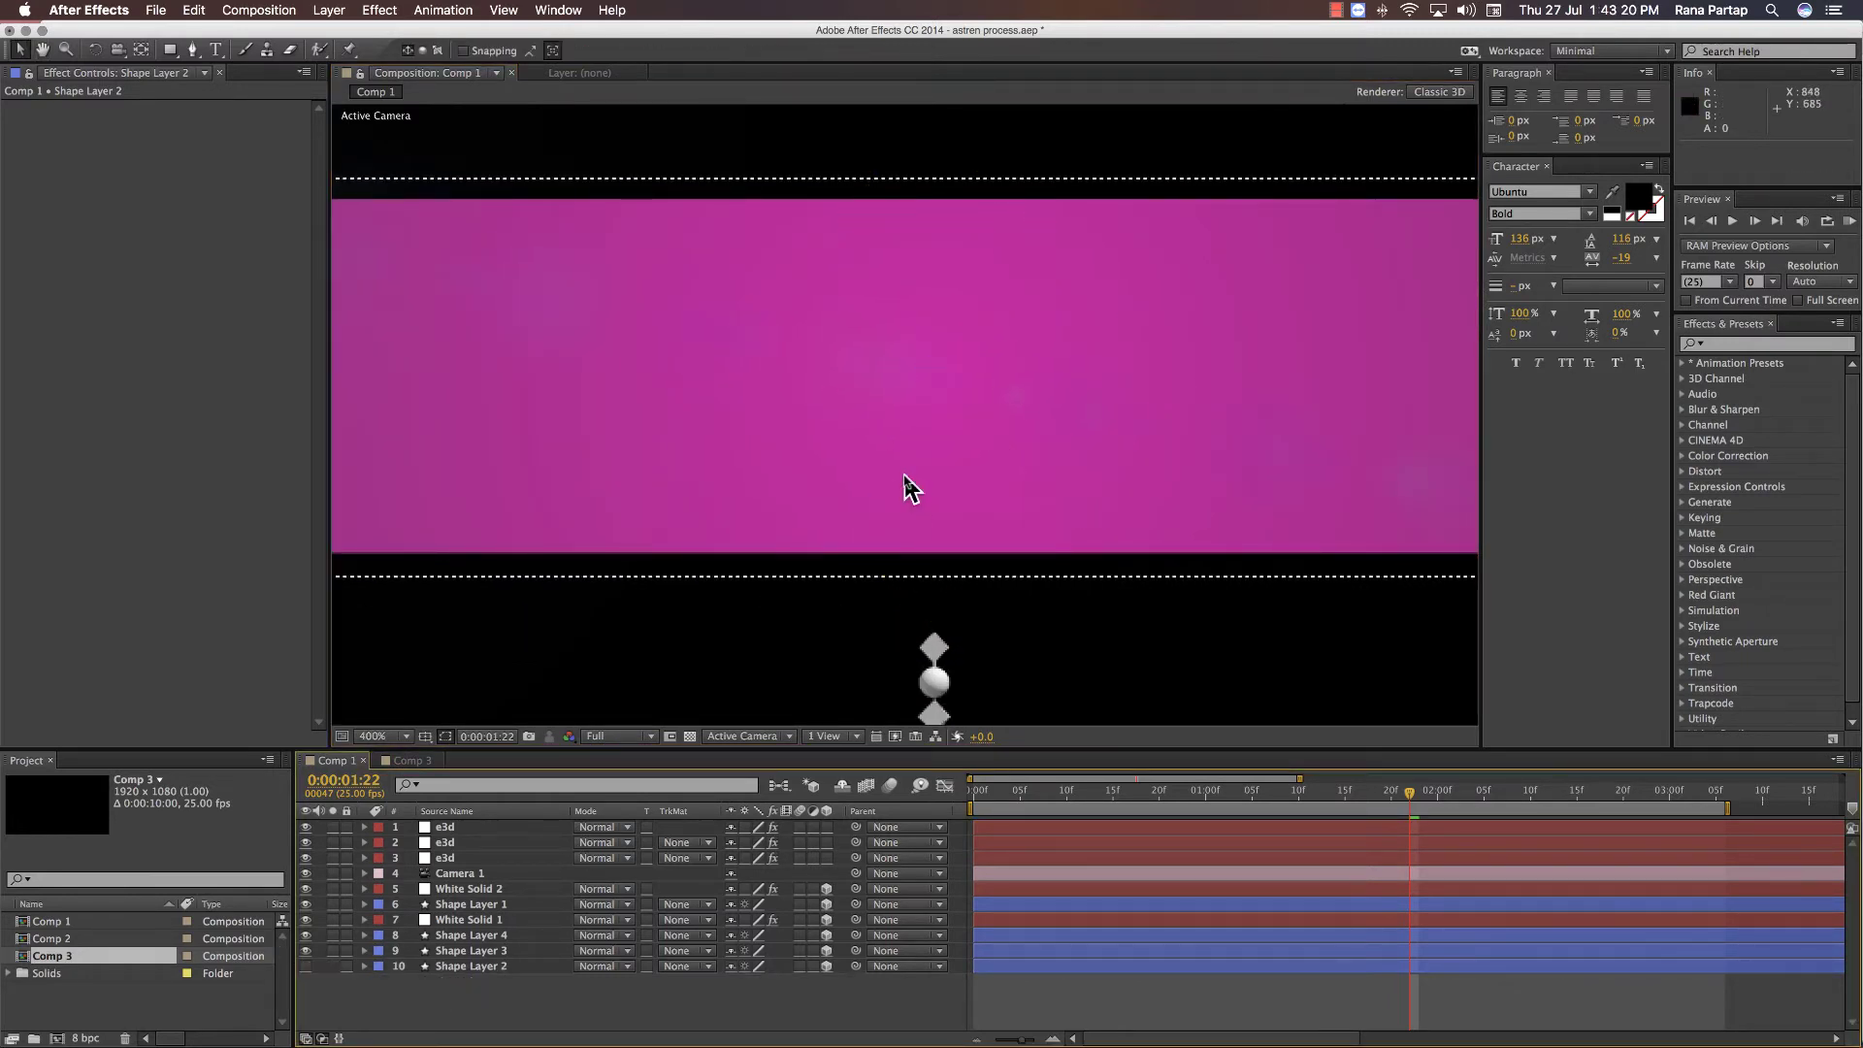
scroll(906, 486, down, 2)
- Create a new white solid layer covering the whole composition
click(329, 10)
mouse_move(472, 39)
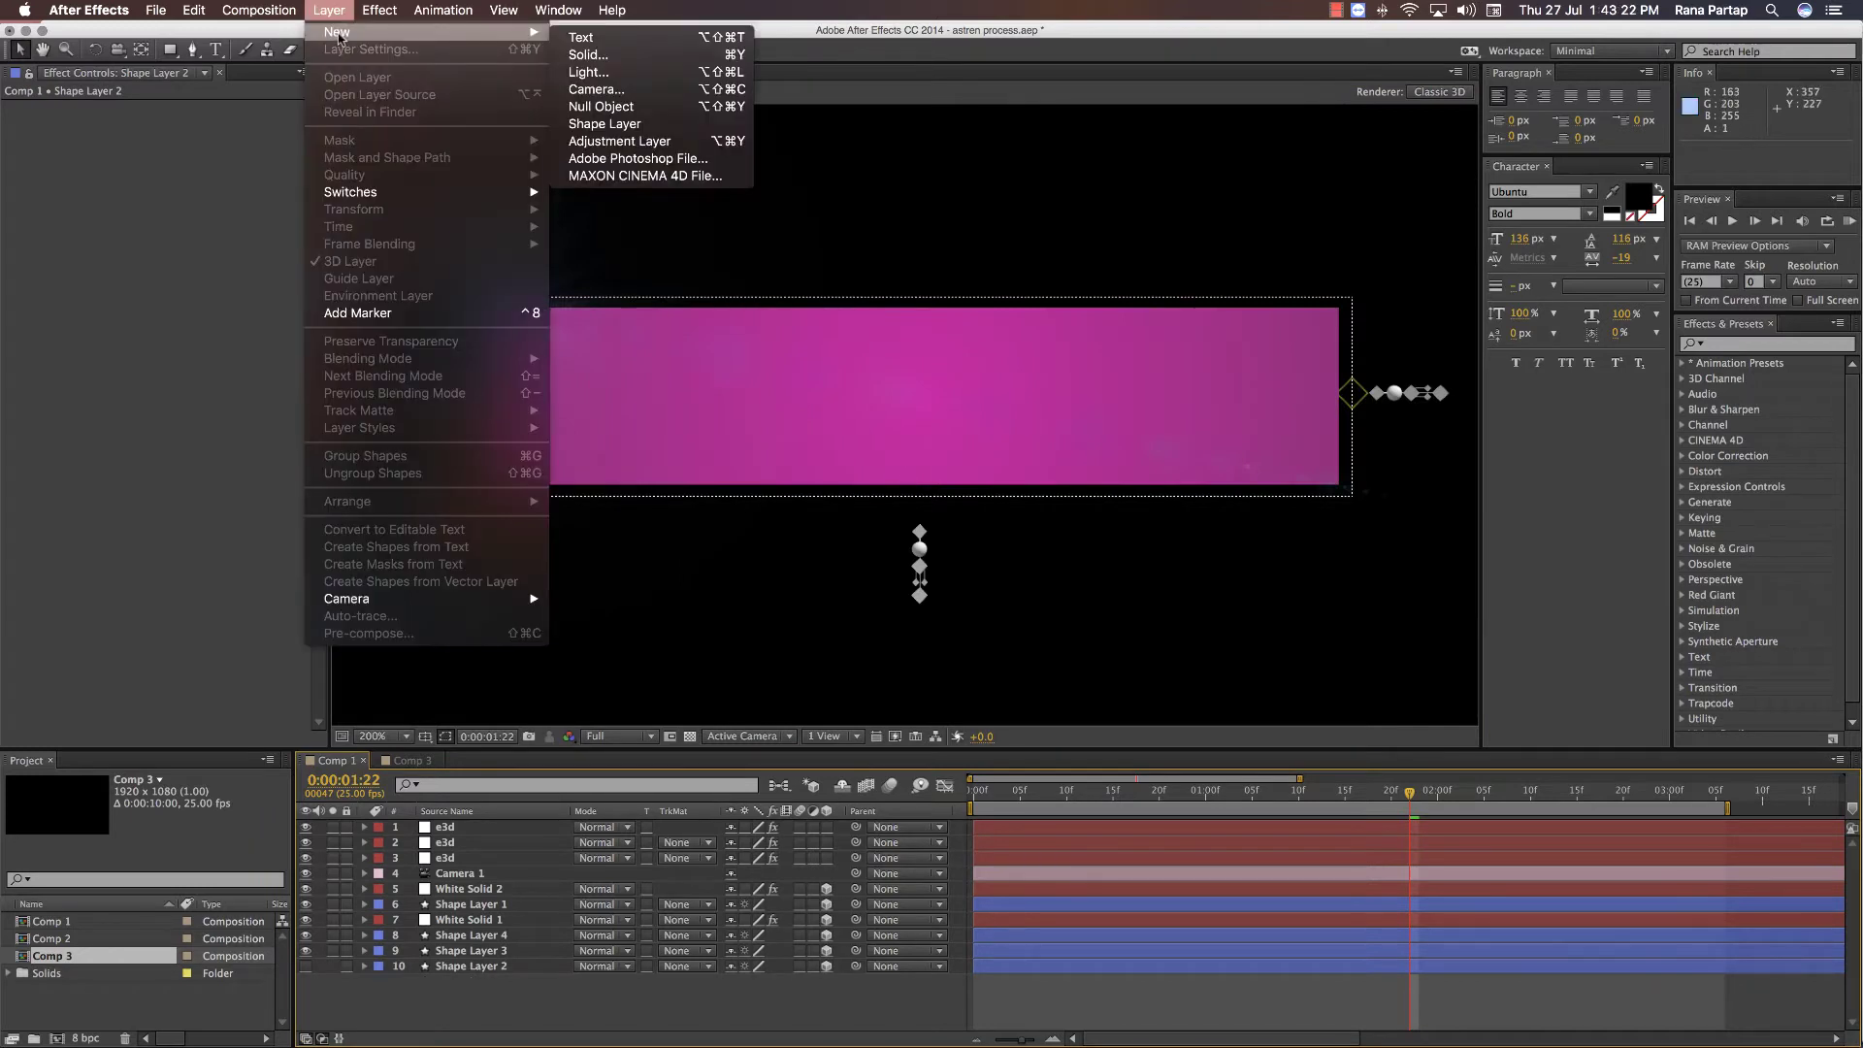
click(592, 56)
click(715, 646)
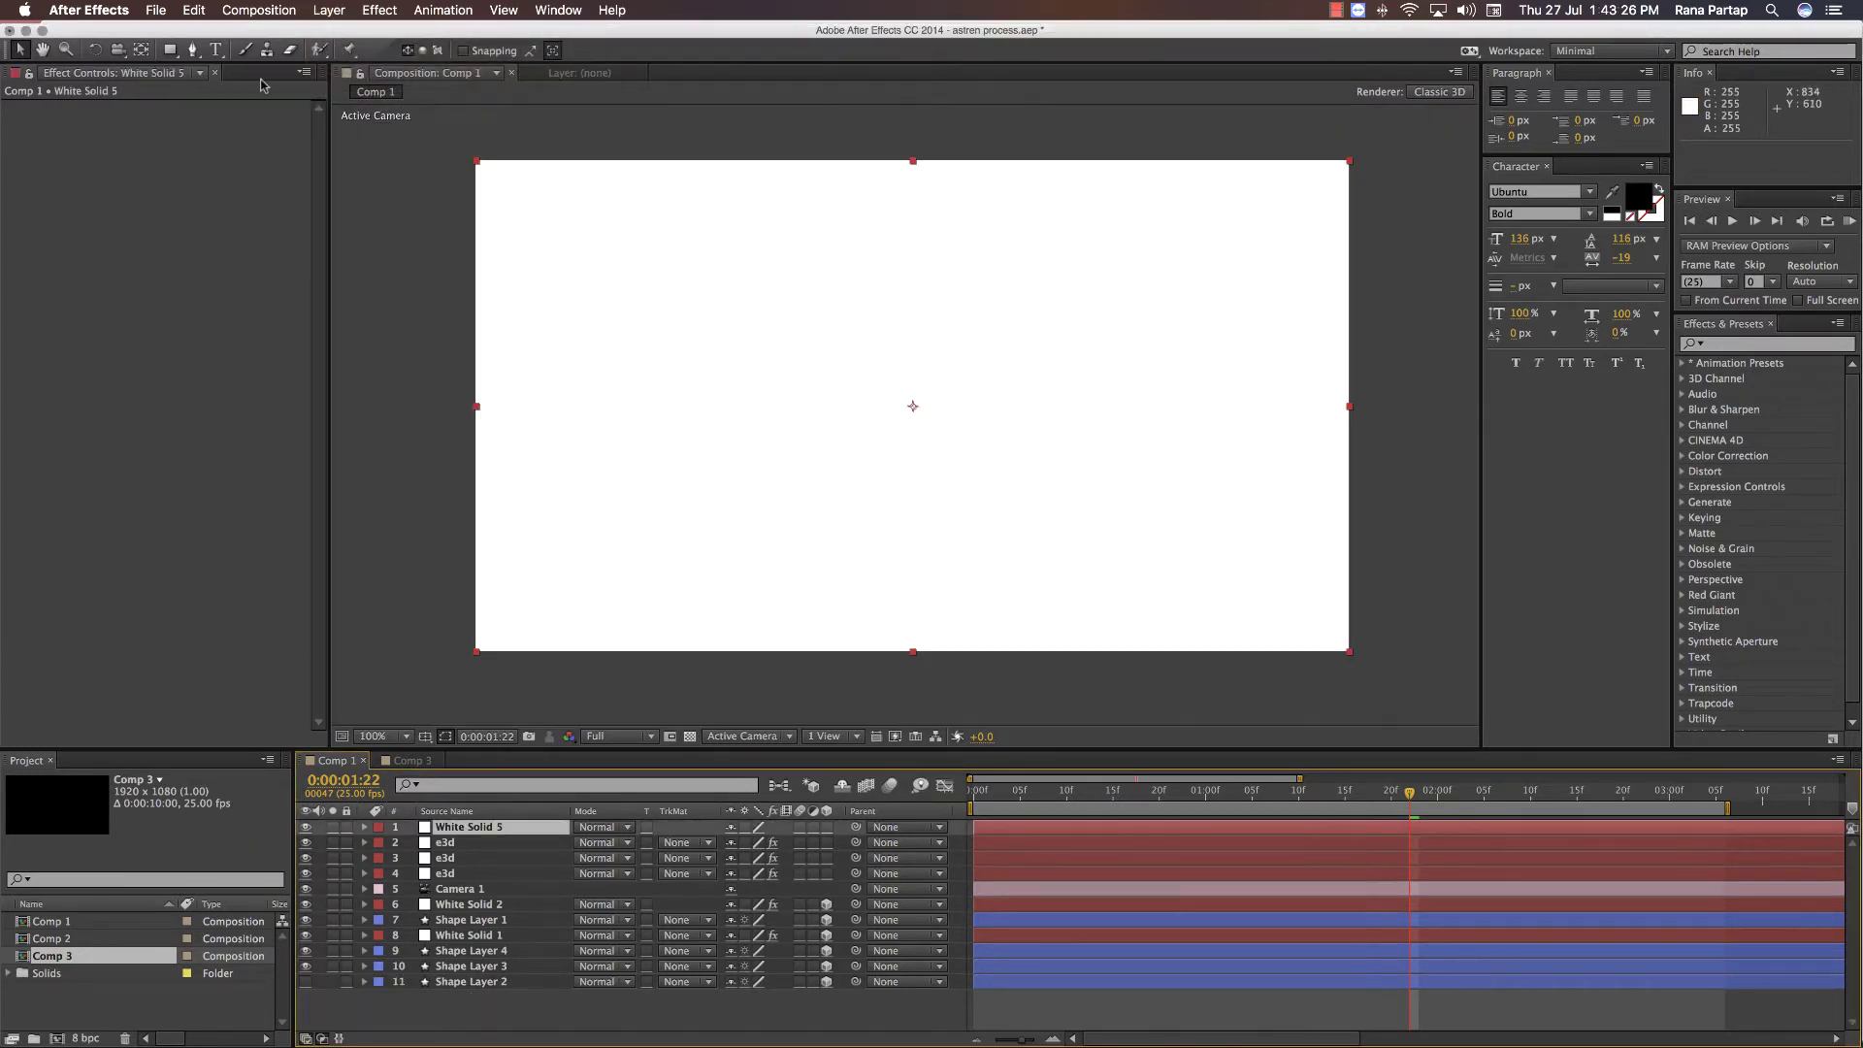
- Draw a square mask on the white solid around the composition's centre and rotate its path 45° into a diamond
key(q)
drag(926, 419, 972, 464)
key(v)
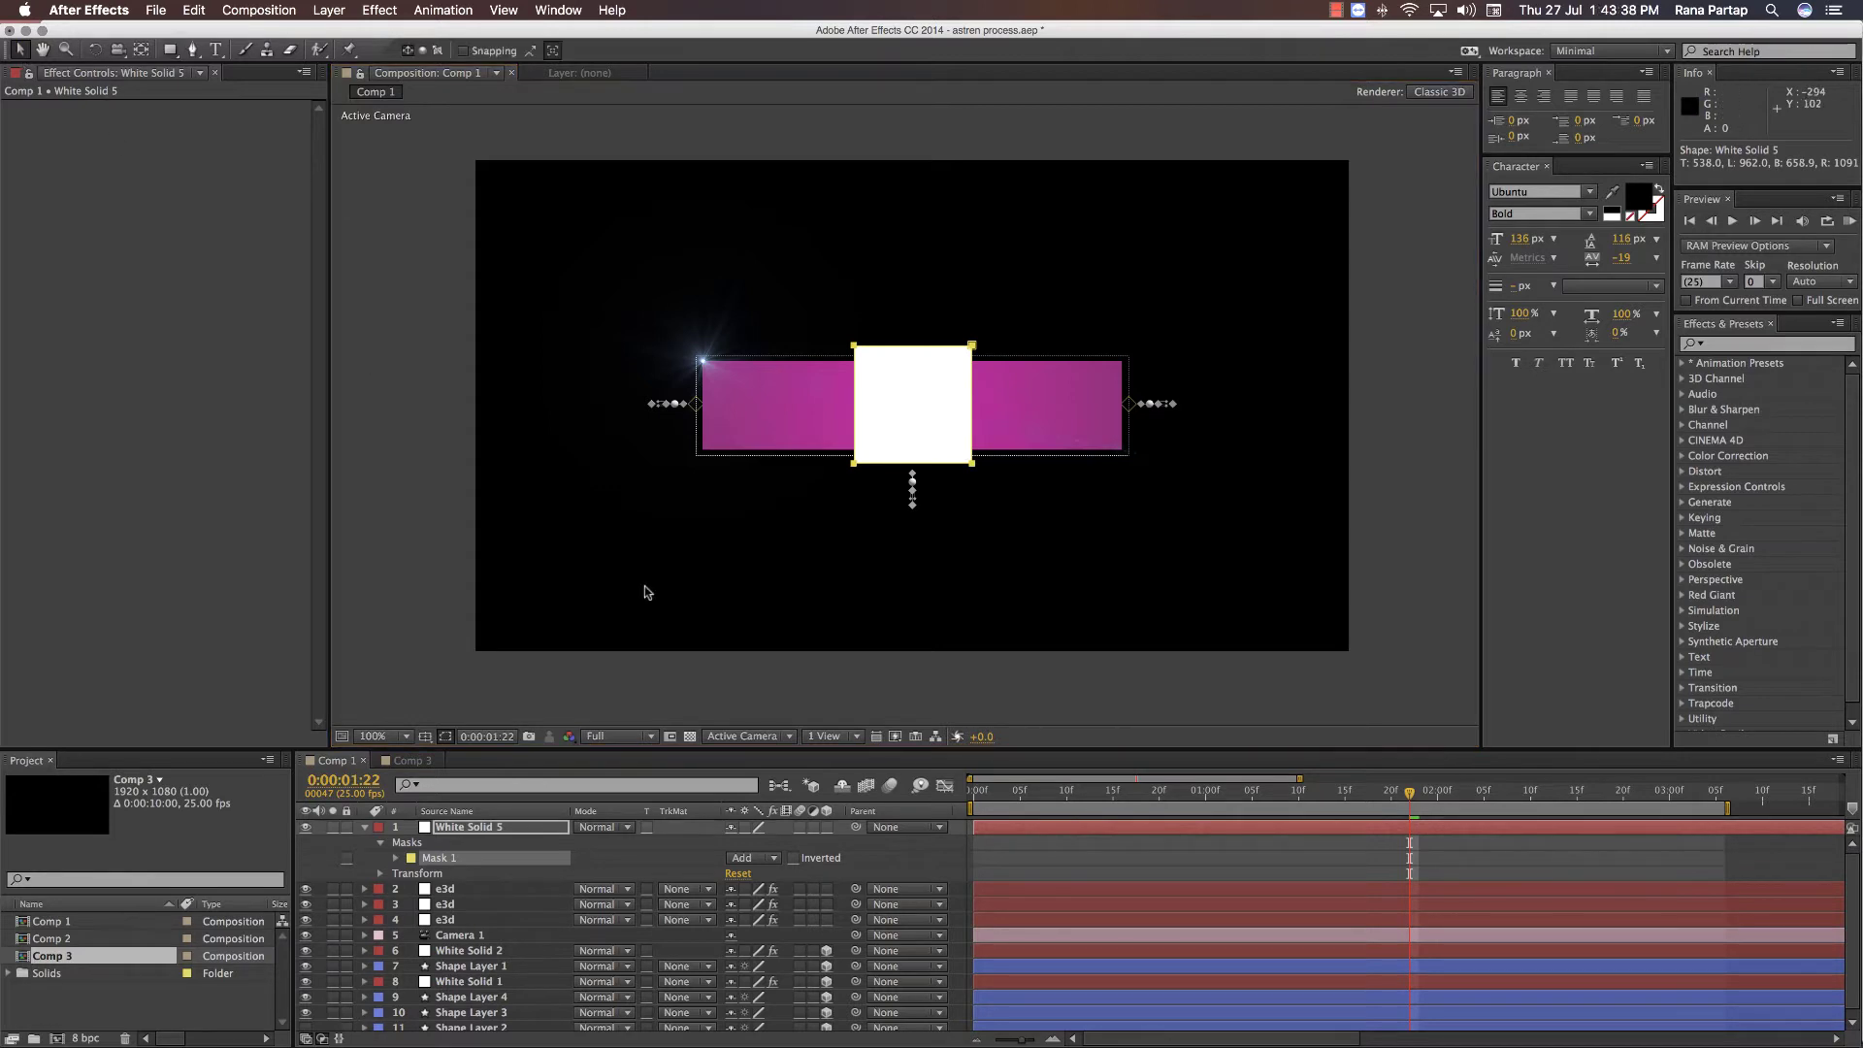
click(396, 858)
click(451, 875)
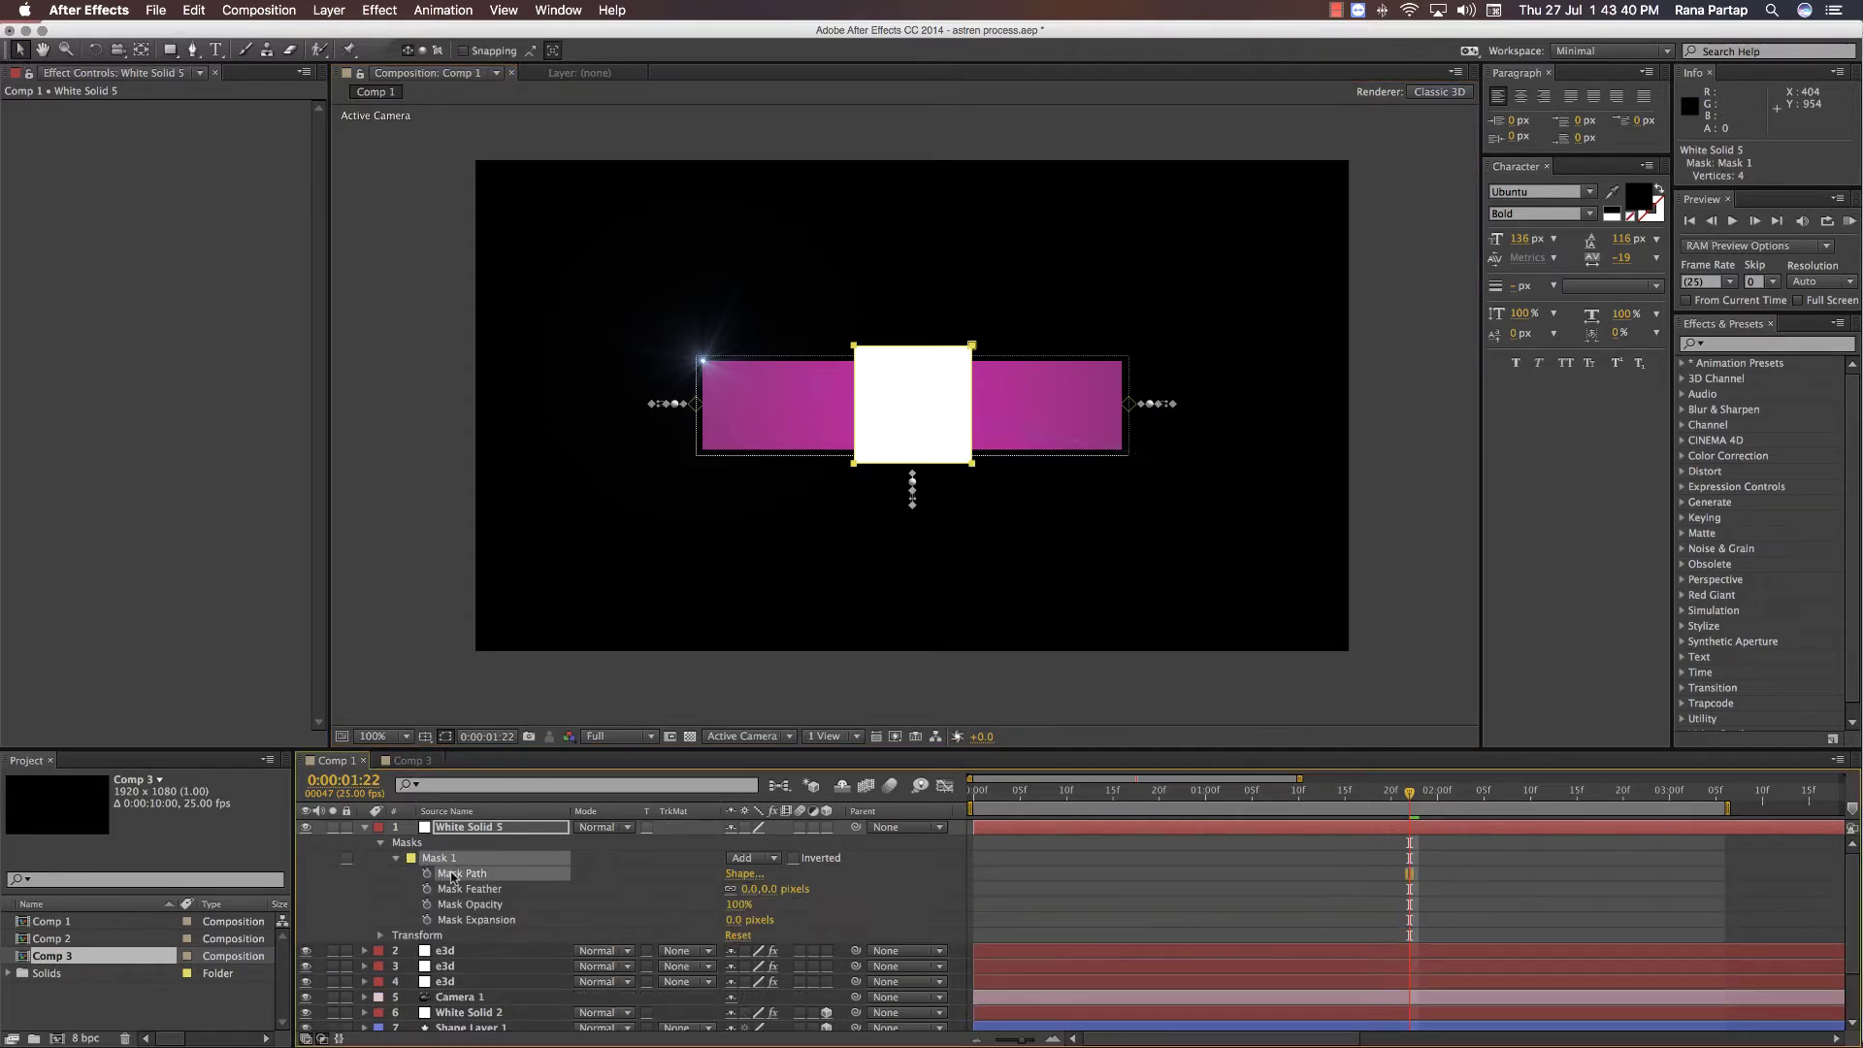
double_click(855, 344)
drag(865, 331, 895, 329)
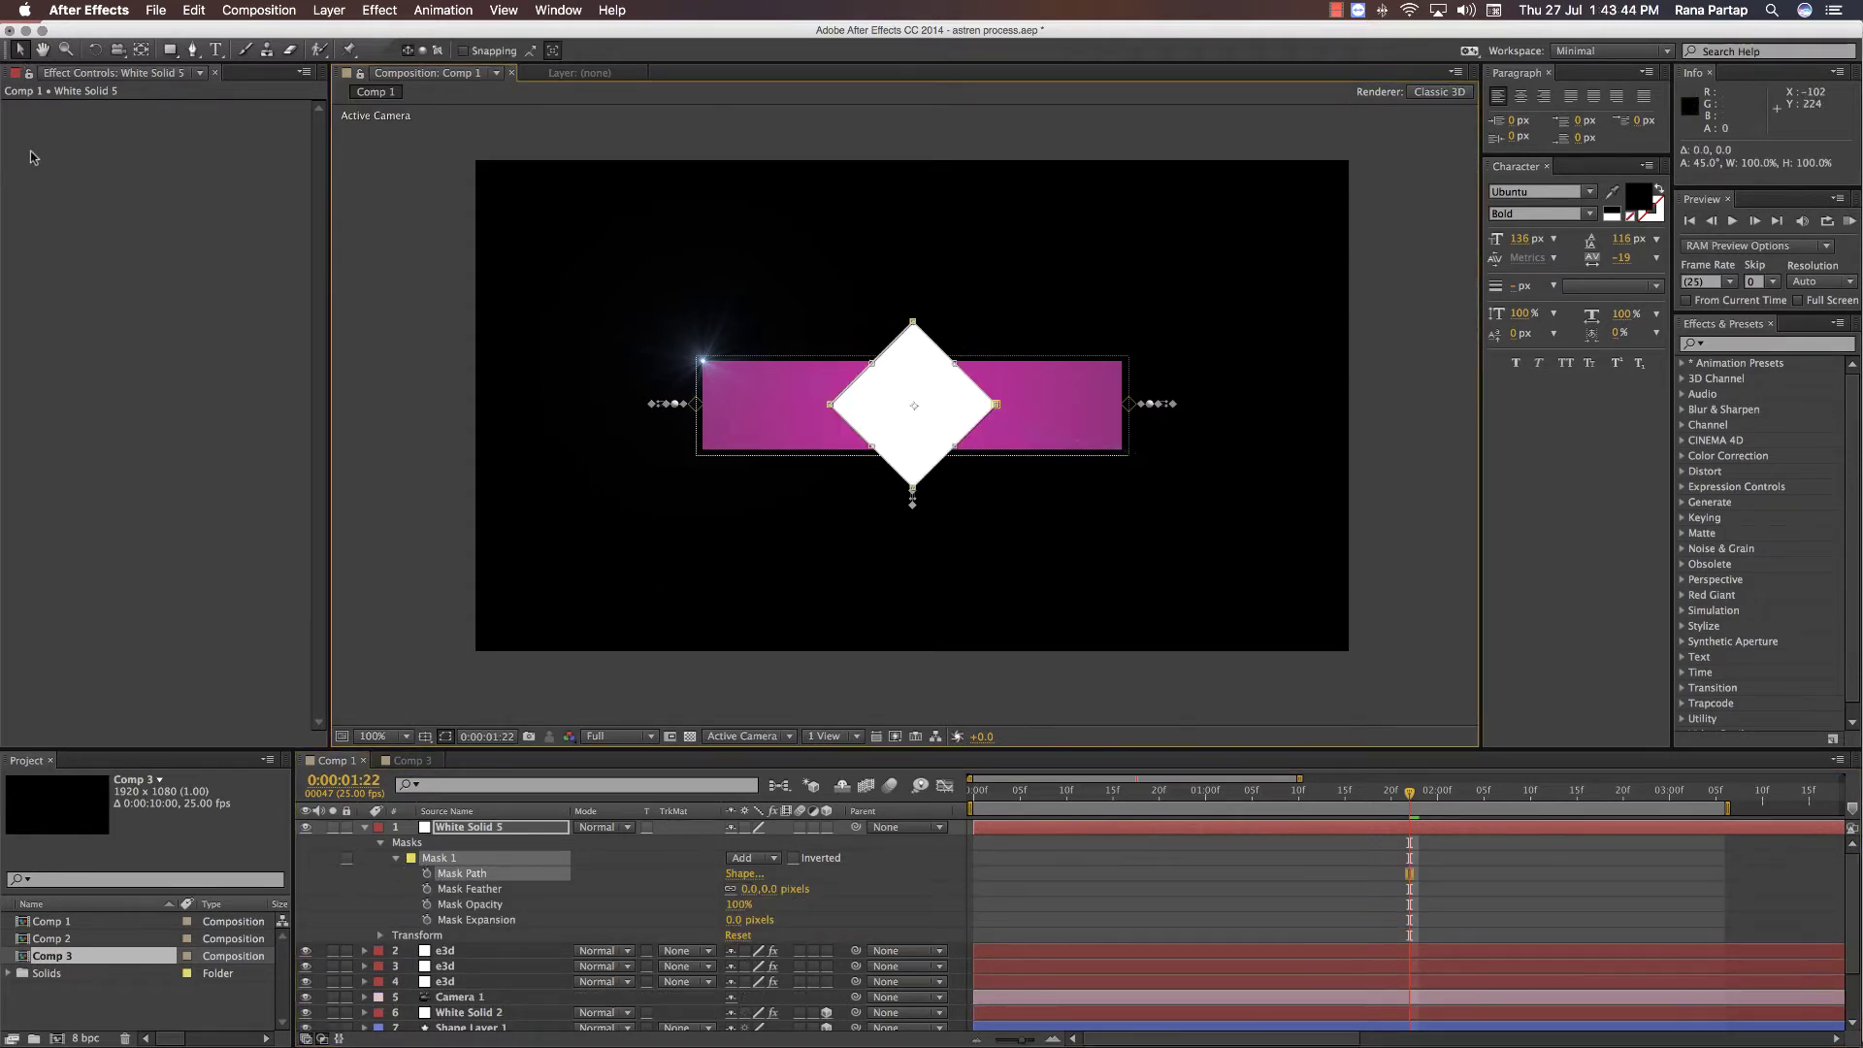
- Apply the Stroke effect to the diamond-masked solid and set its Paint Style to On Transparent
click(1728, 341)
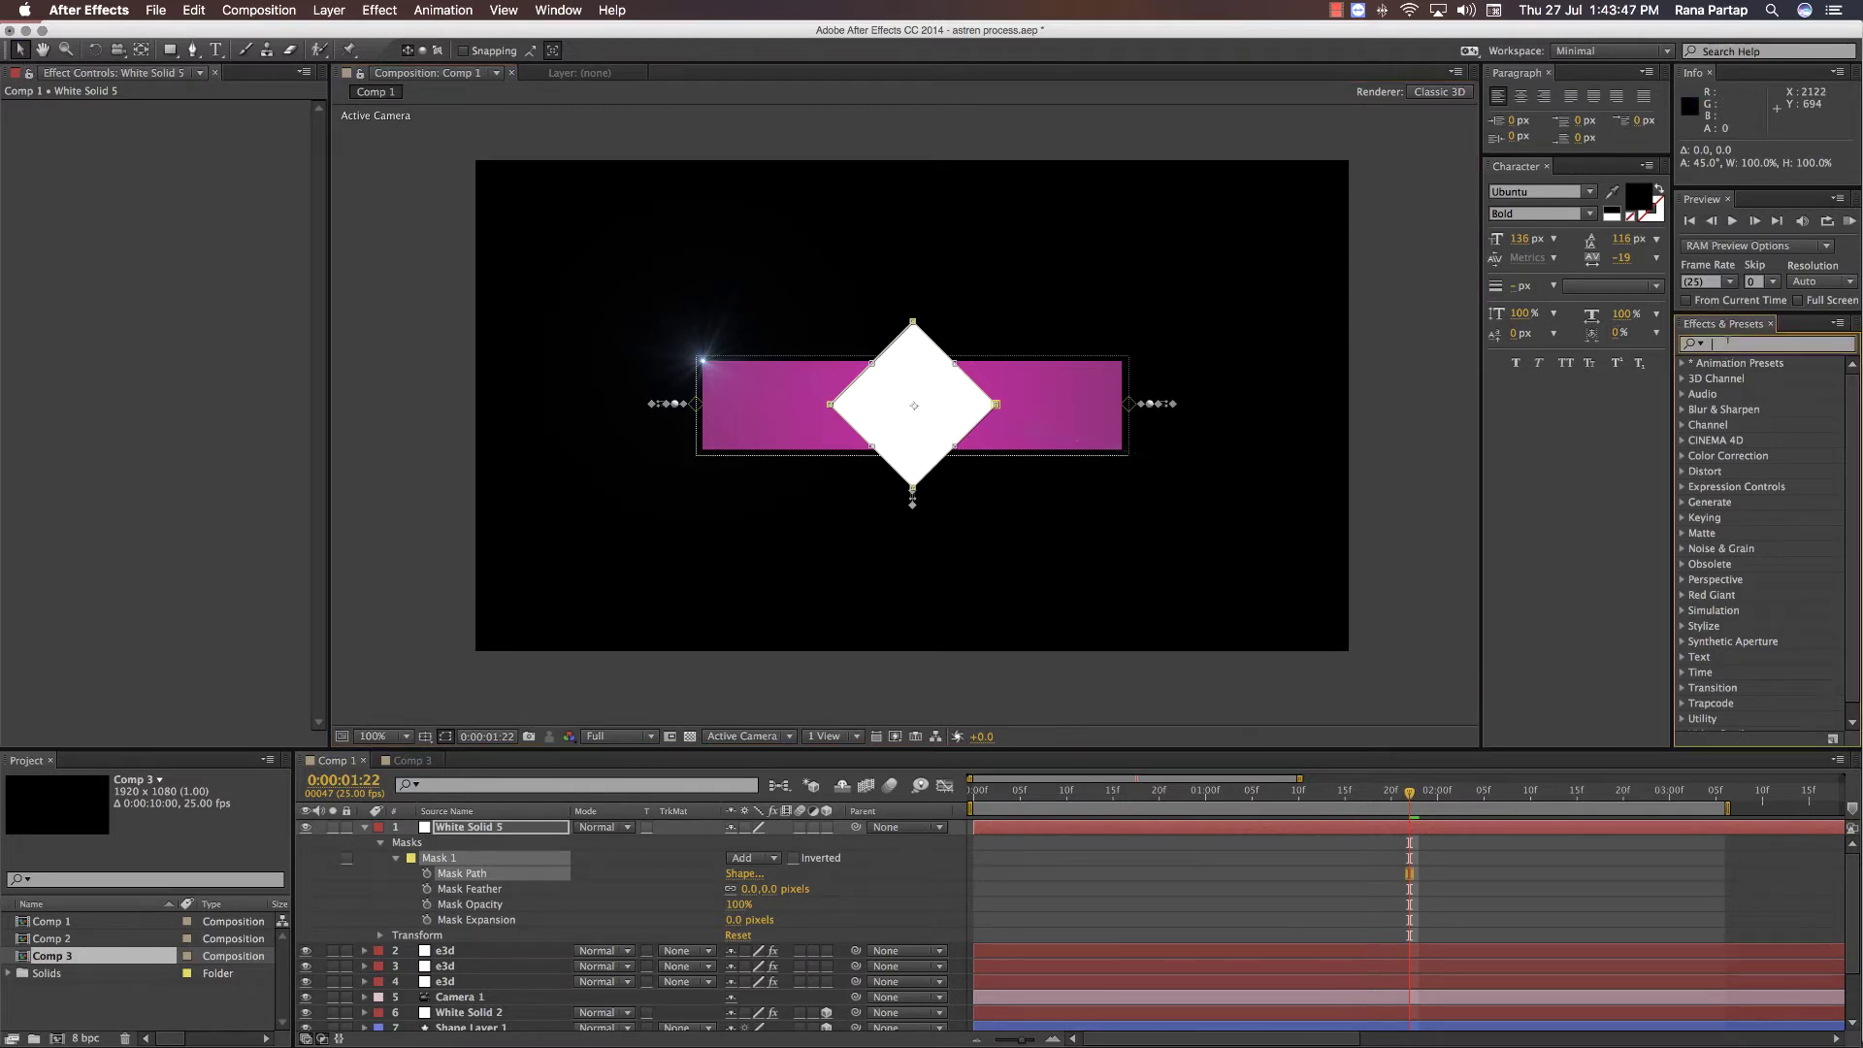
text(strok)
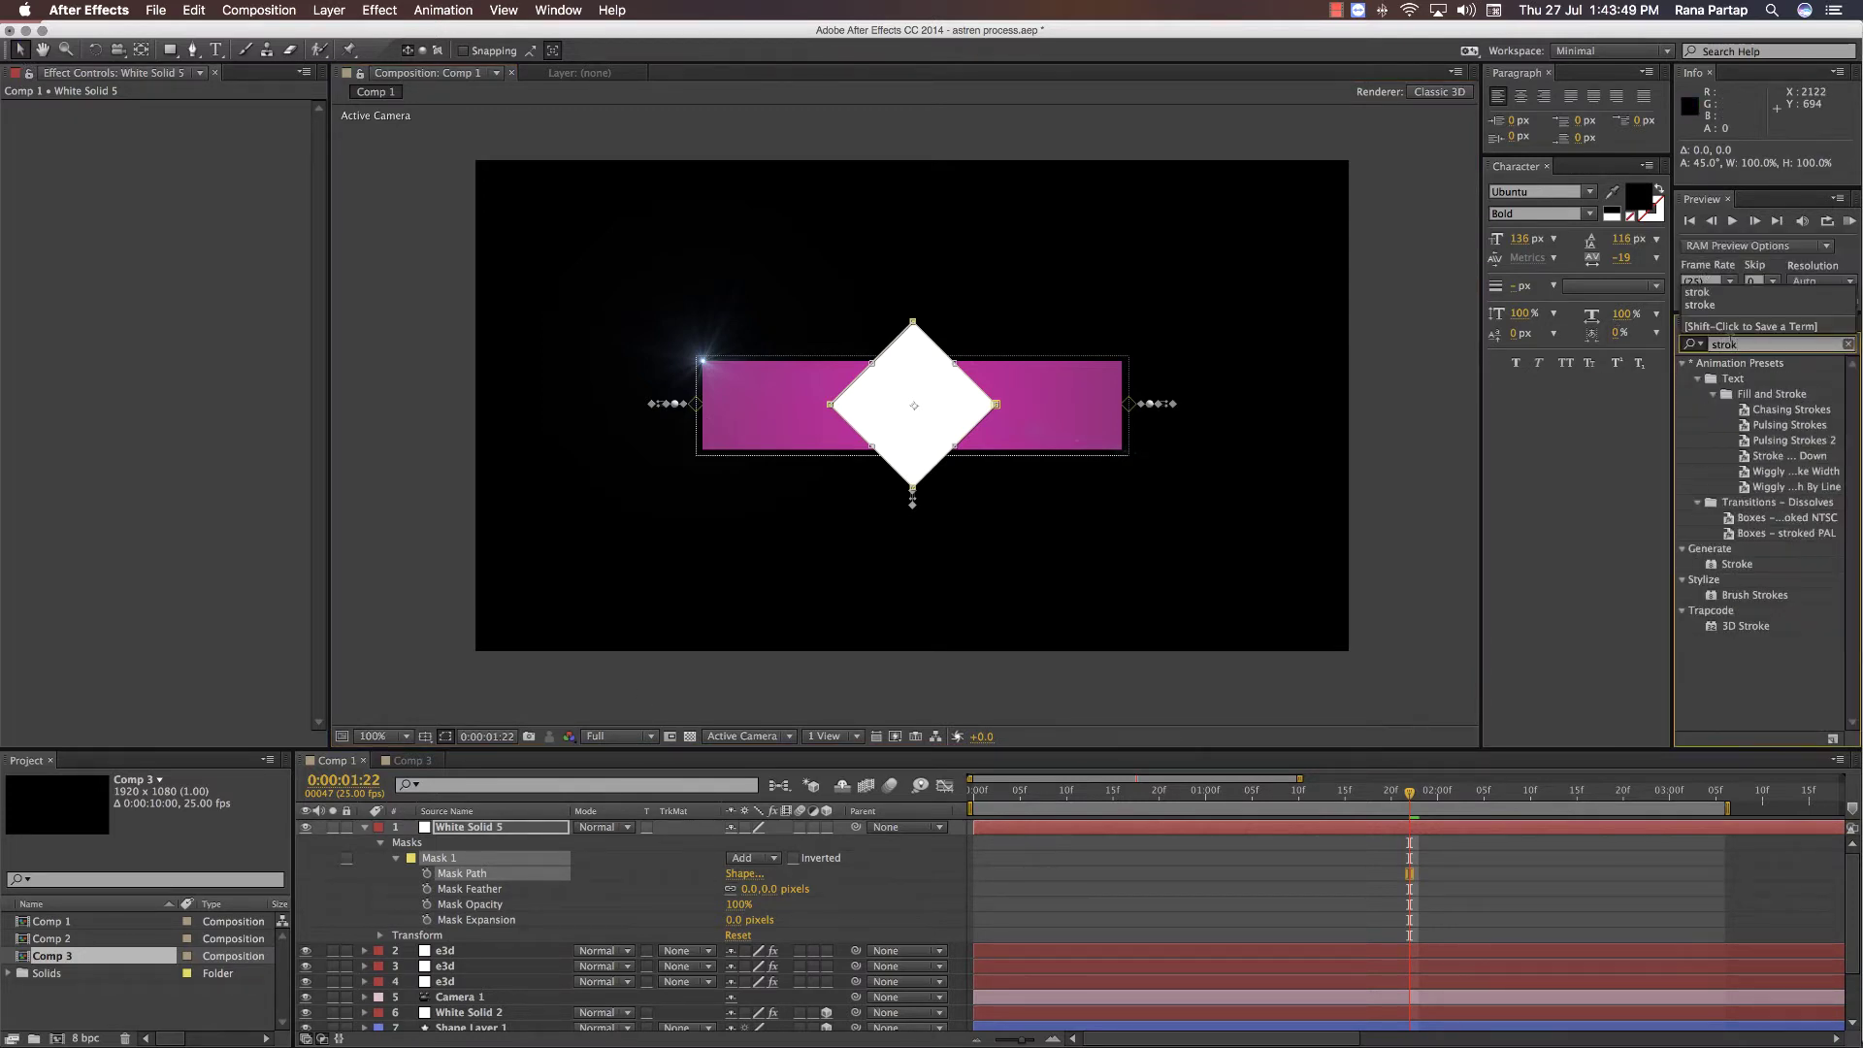
double_click(1737, 564)
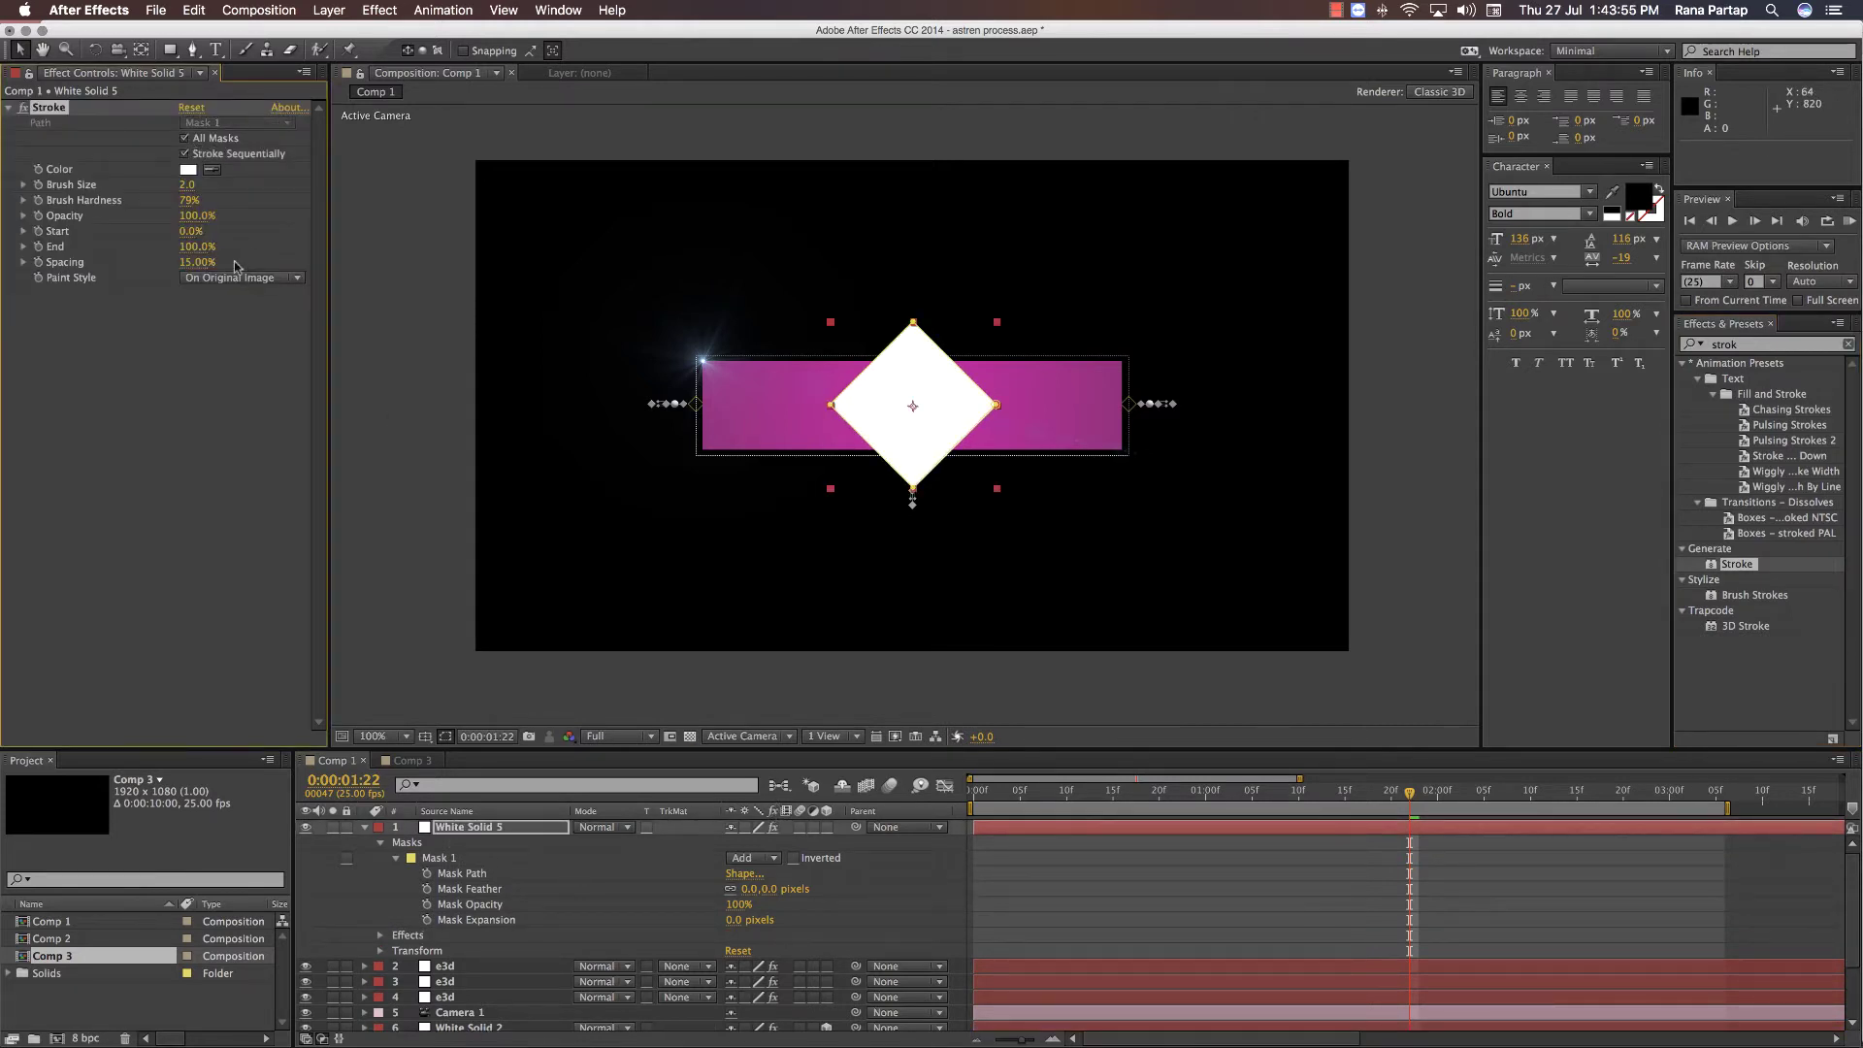
click(242, 279)
click(247, 315)
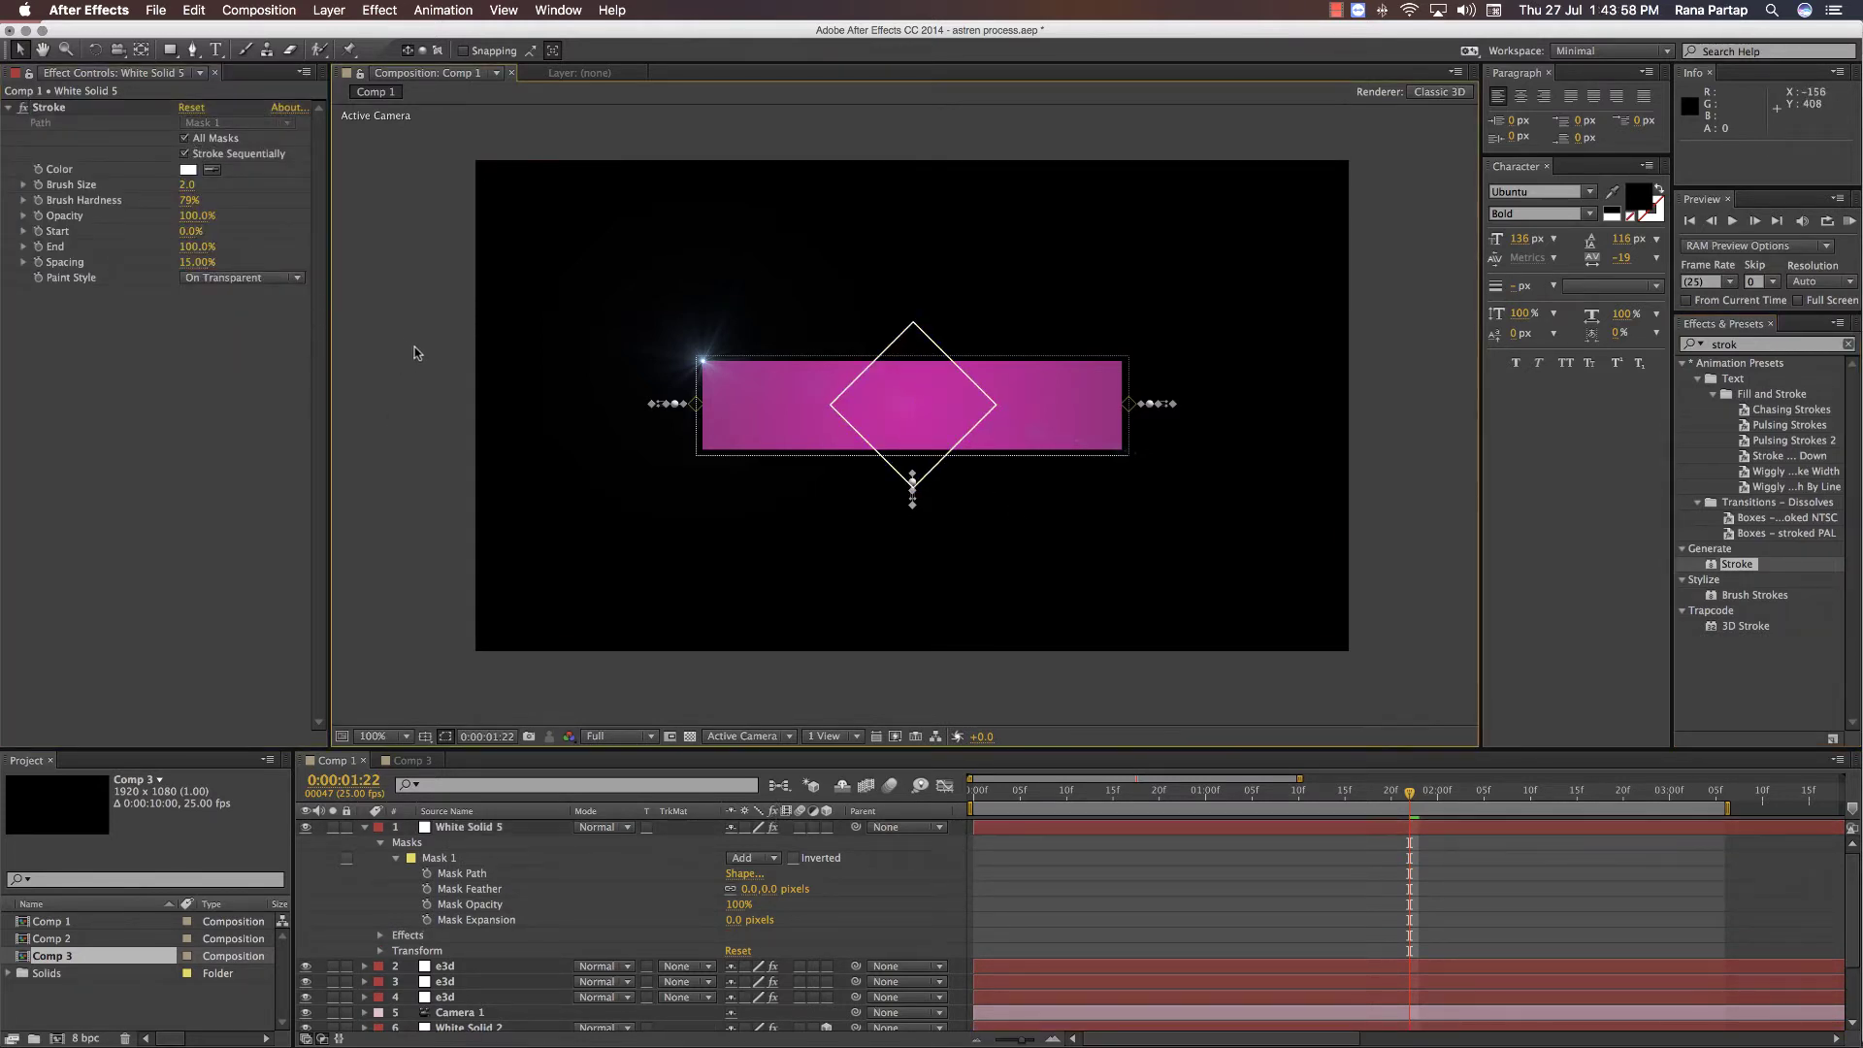
- Set the Stroke effect's Spacing to 100% so the diamond outline is dotted
scroll(877, 380, up, 4)
drag(187, 262, 270, 265)
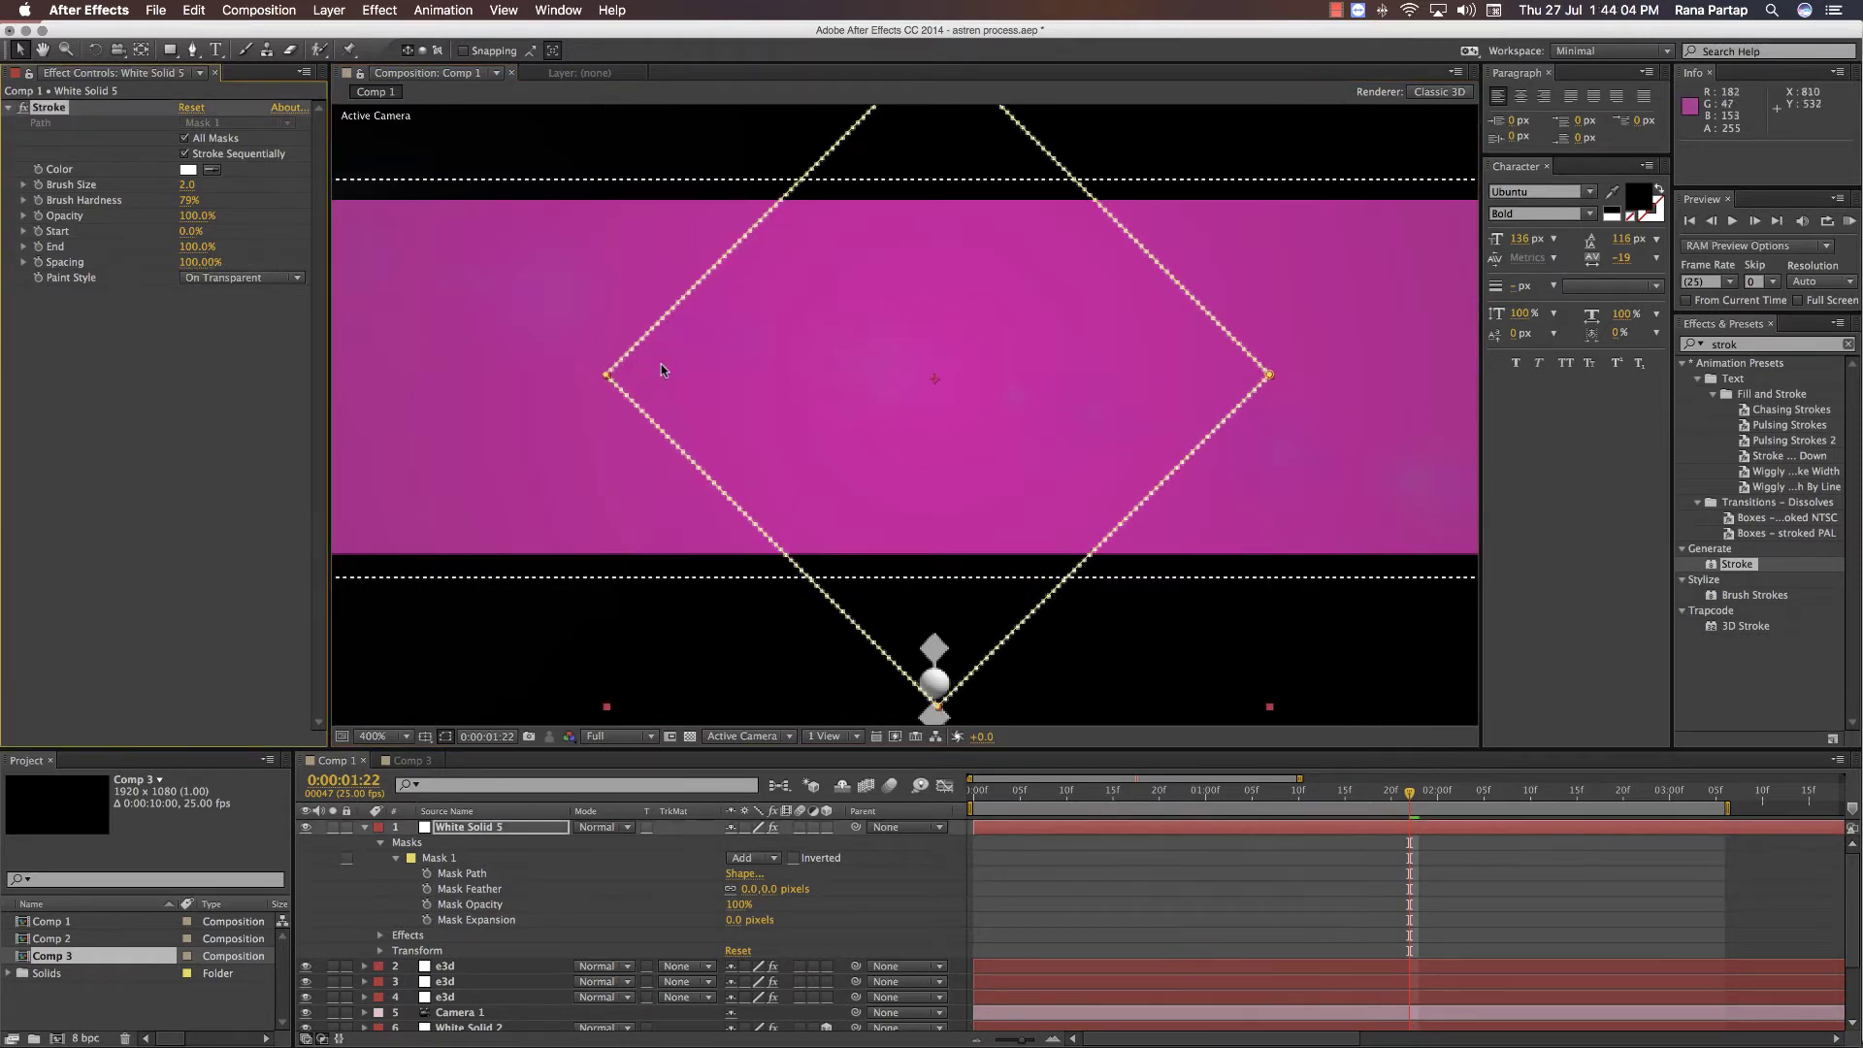
scroll(660, 364, down, 2)
click(428, 449)
- Collapse White Solid 5 and move it to the bottom of the layer stack, below Shape Layer 2
scroll(427, 449, down, 2)
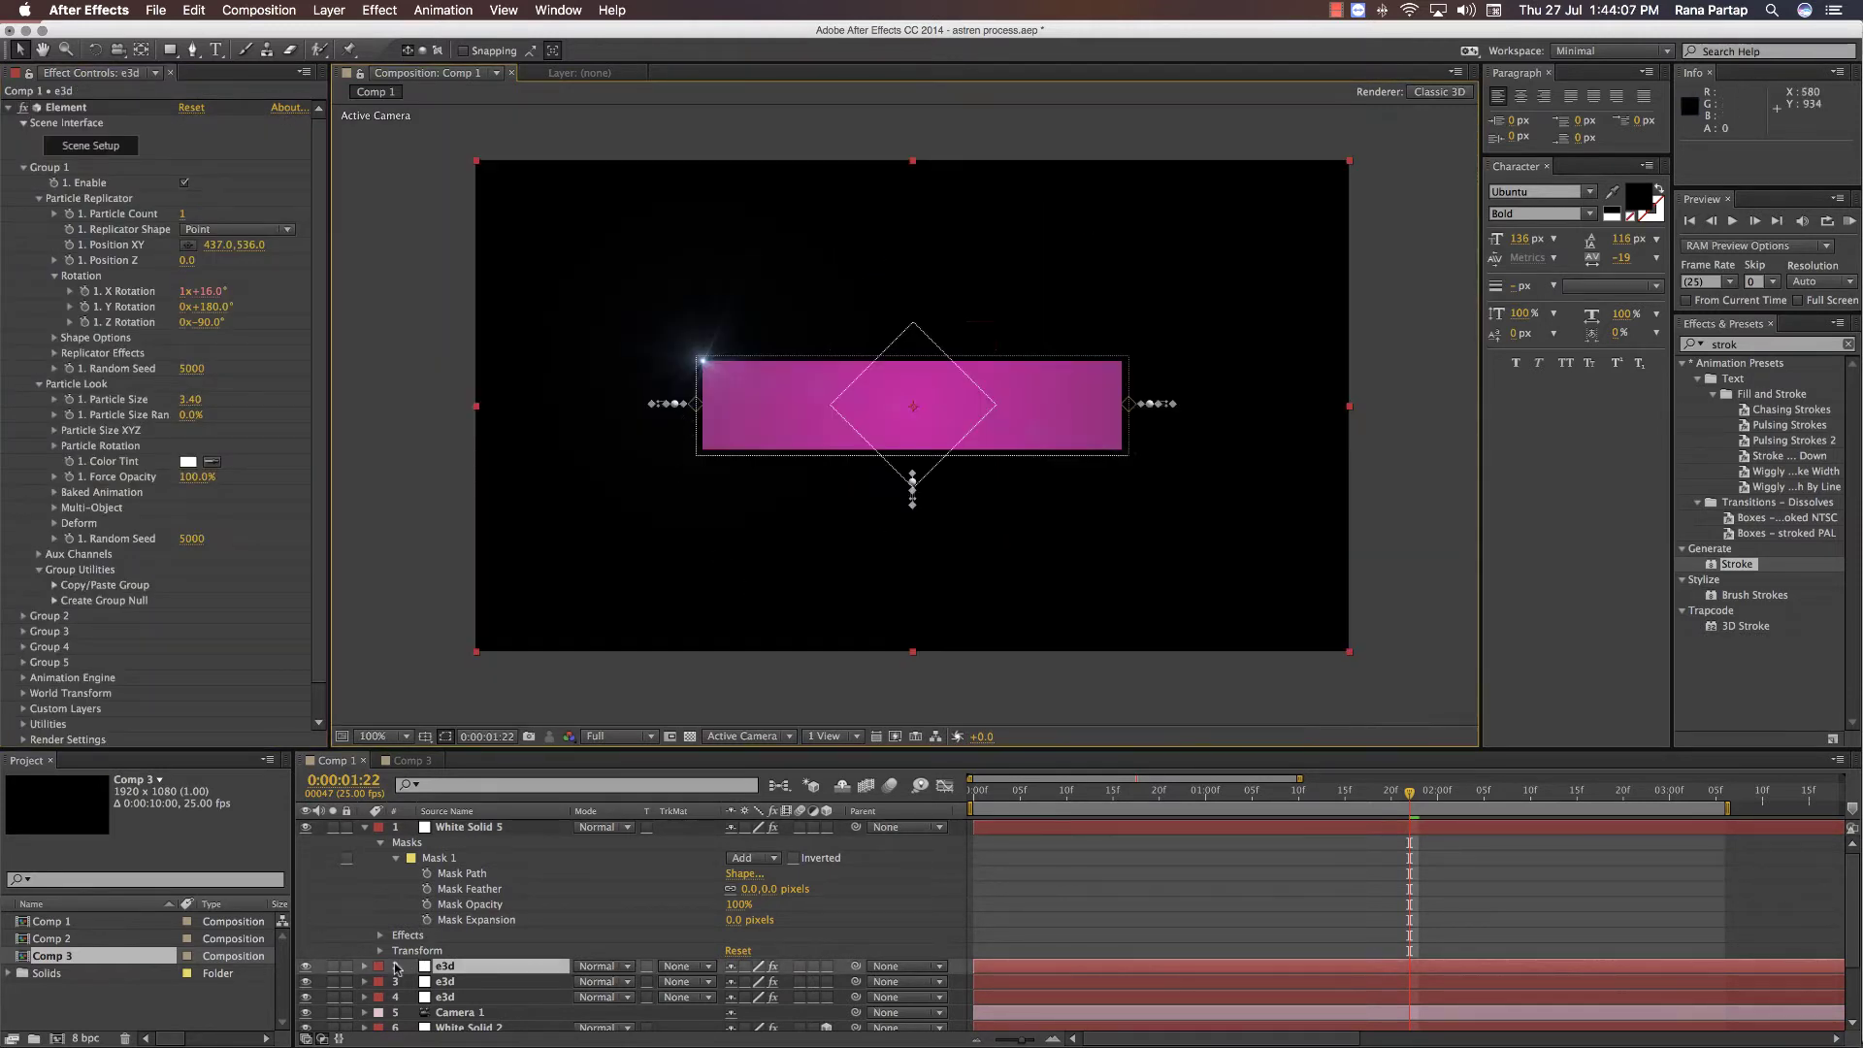
click(364, 827)
drag(469, 827, 490, 995)
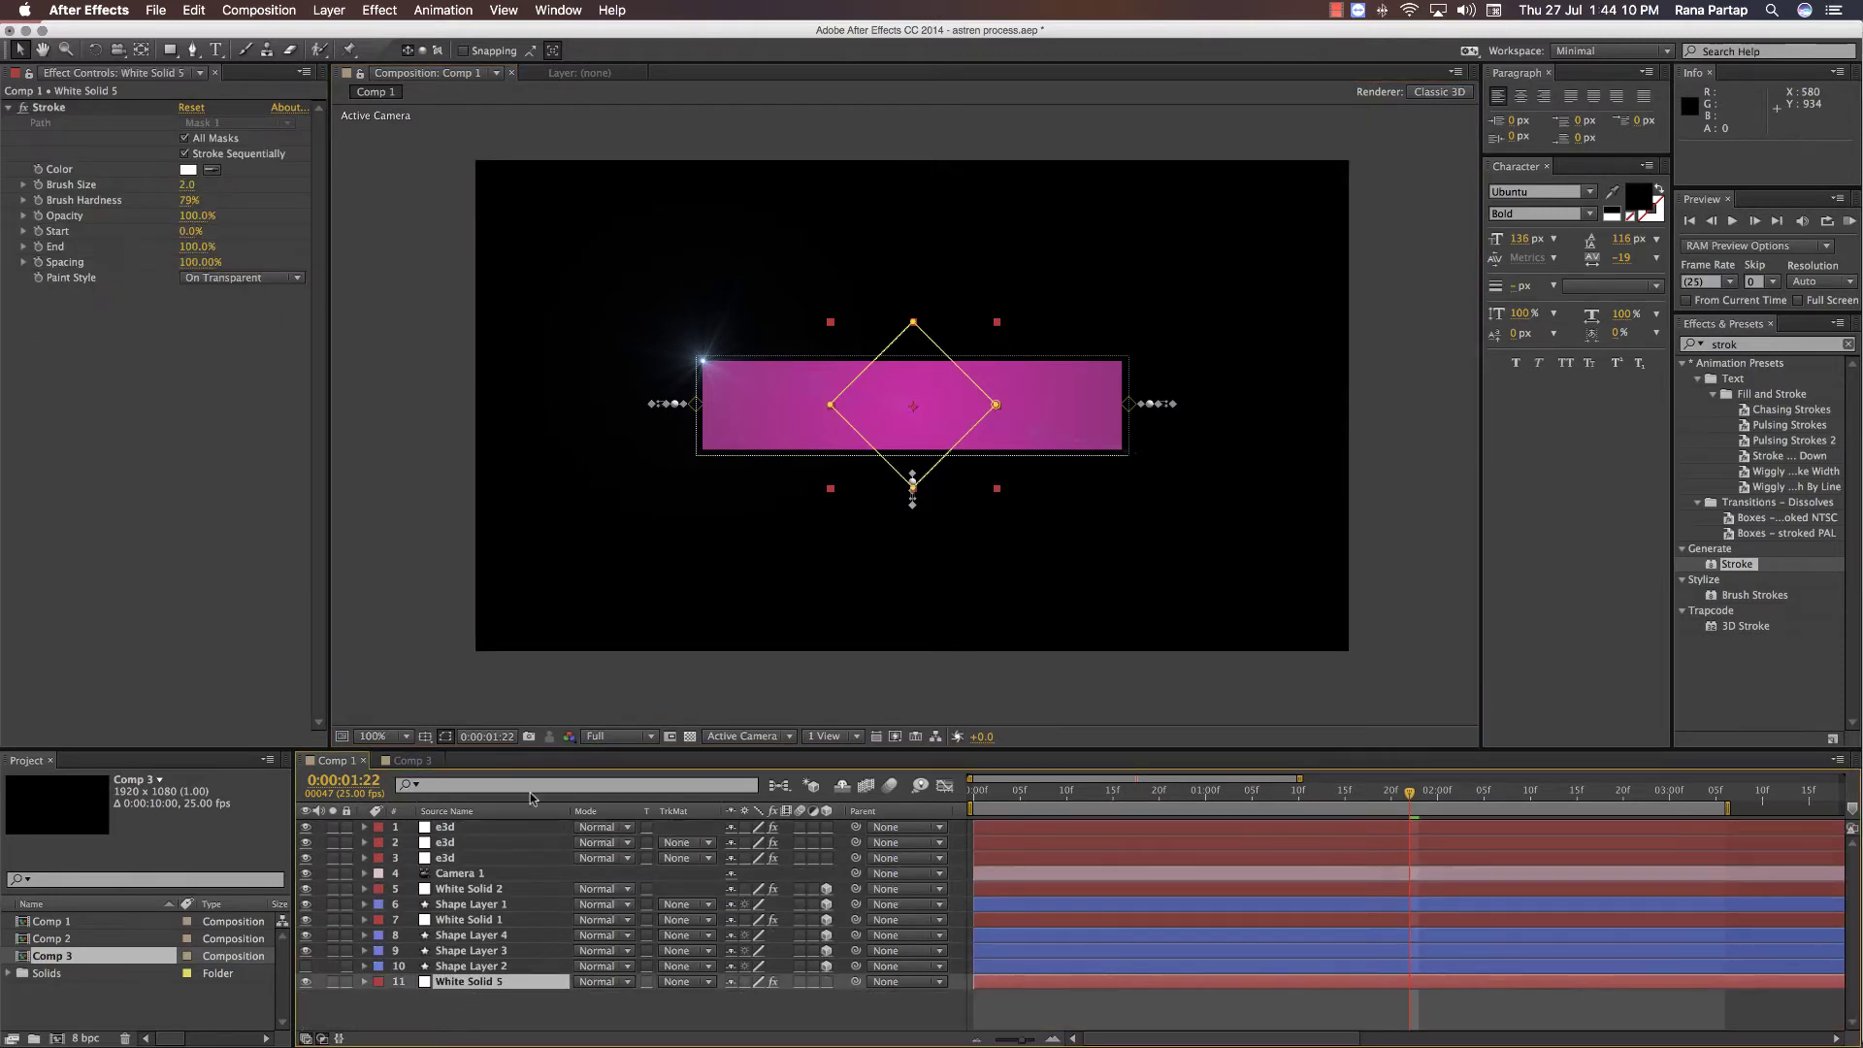
- Shrink White Solid 5's diamond mask around its centre until its lower tip meets the ornament hanging below the pink box
click(407, 620)
key(period)
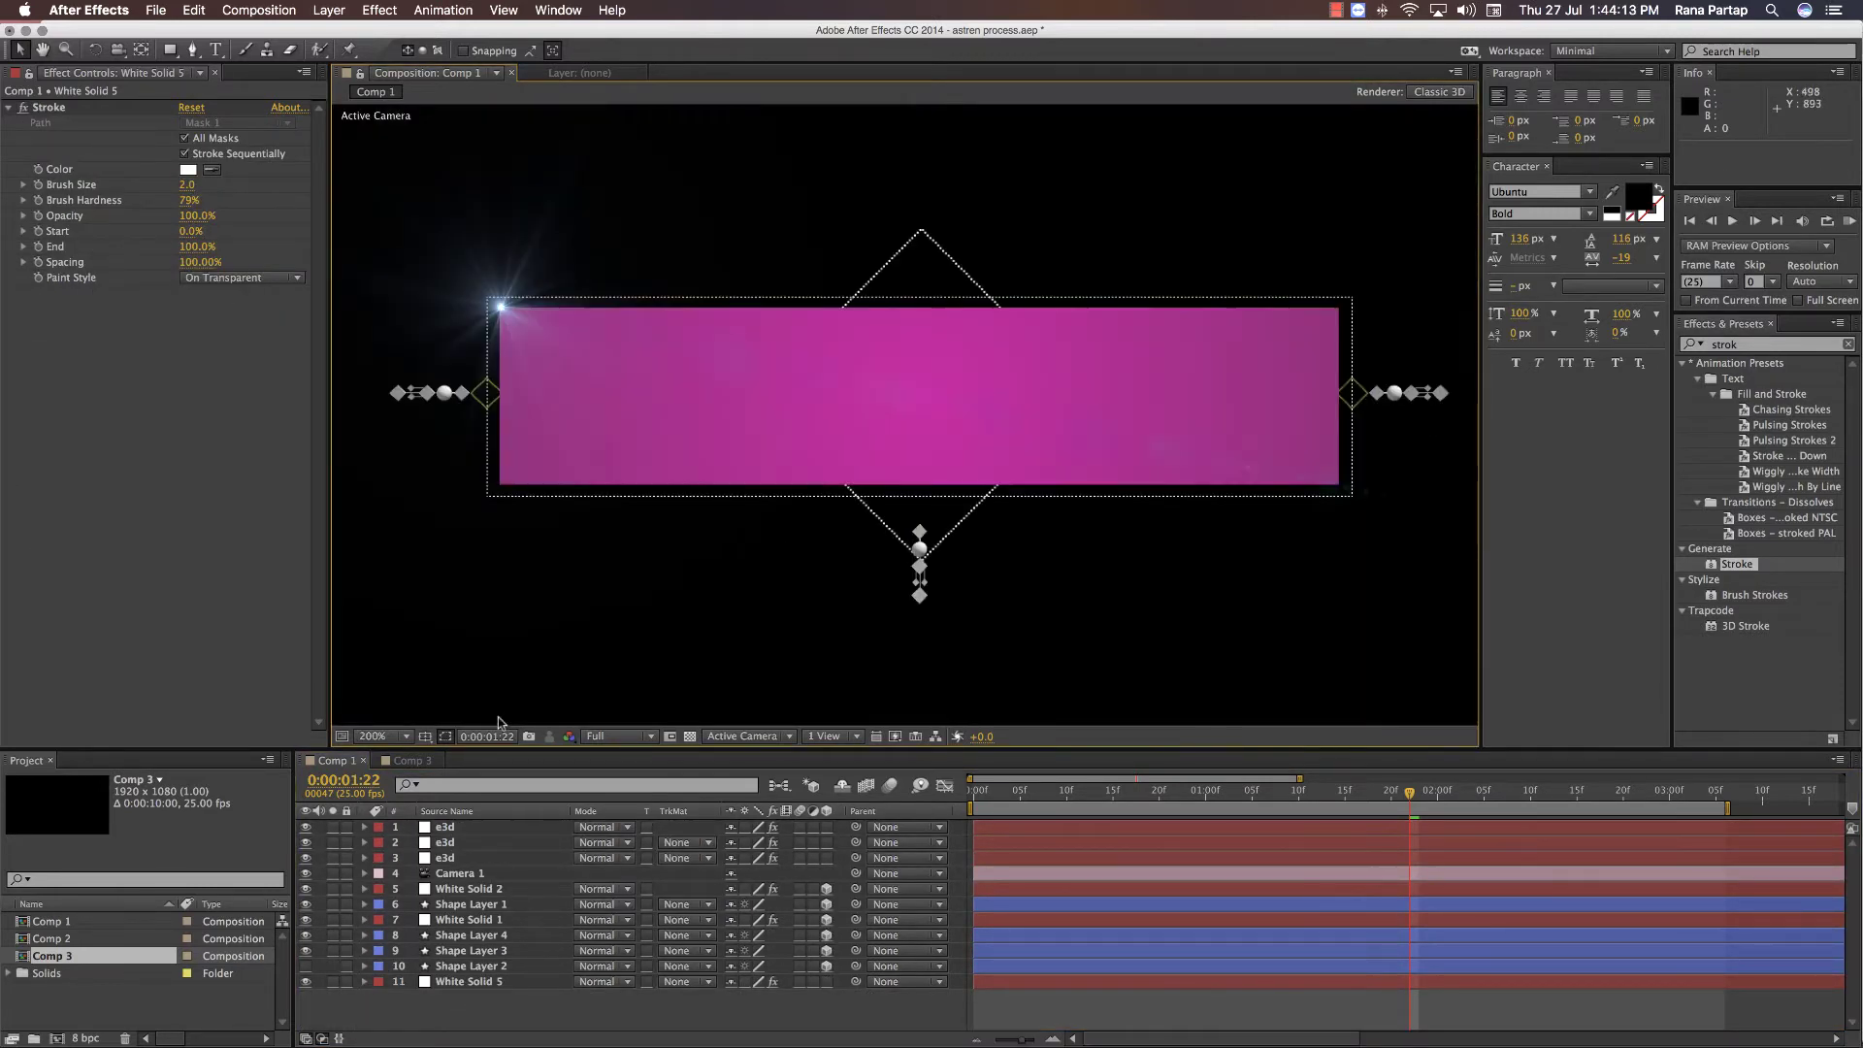
click(478, 982)
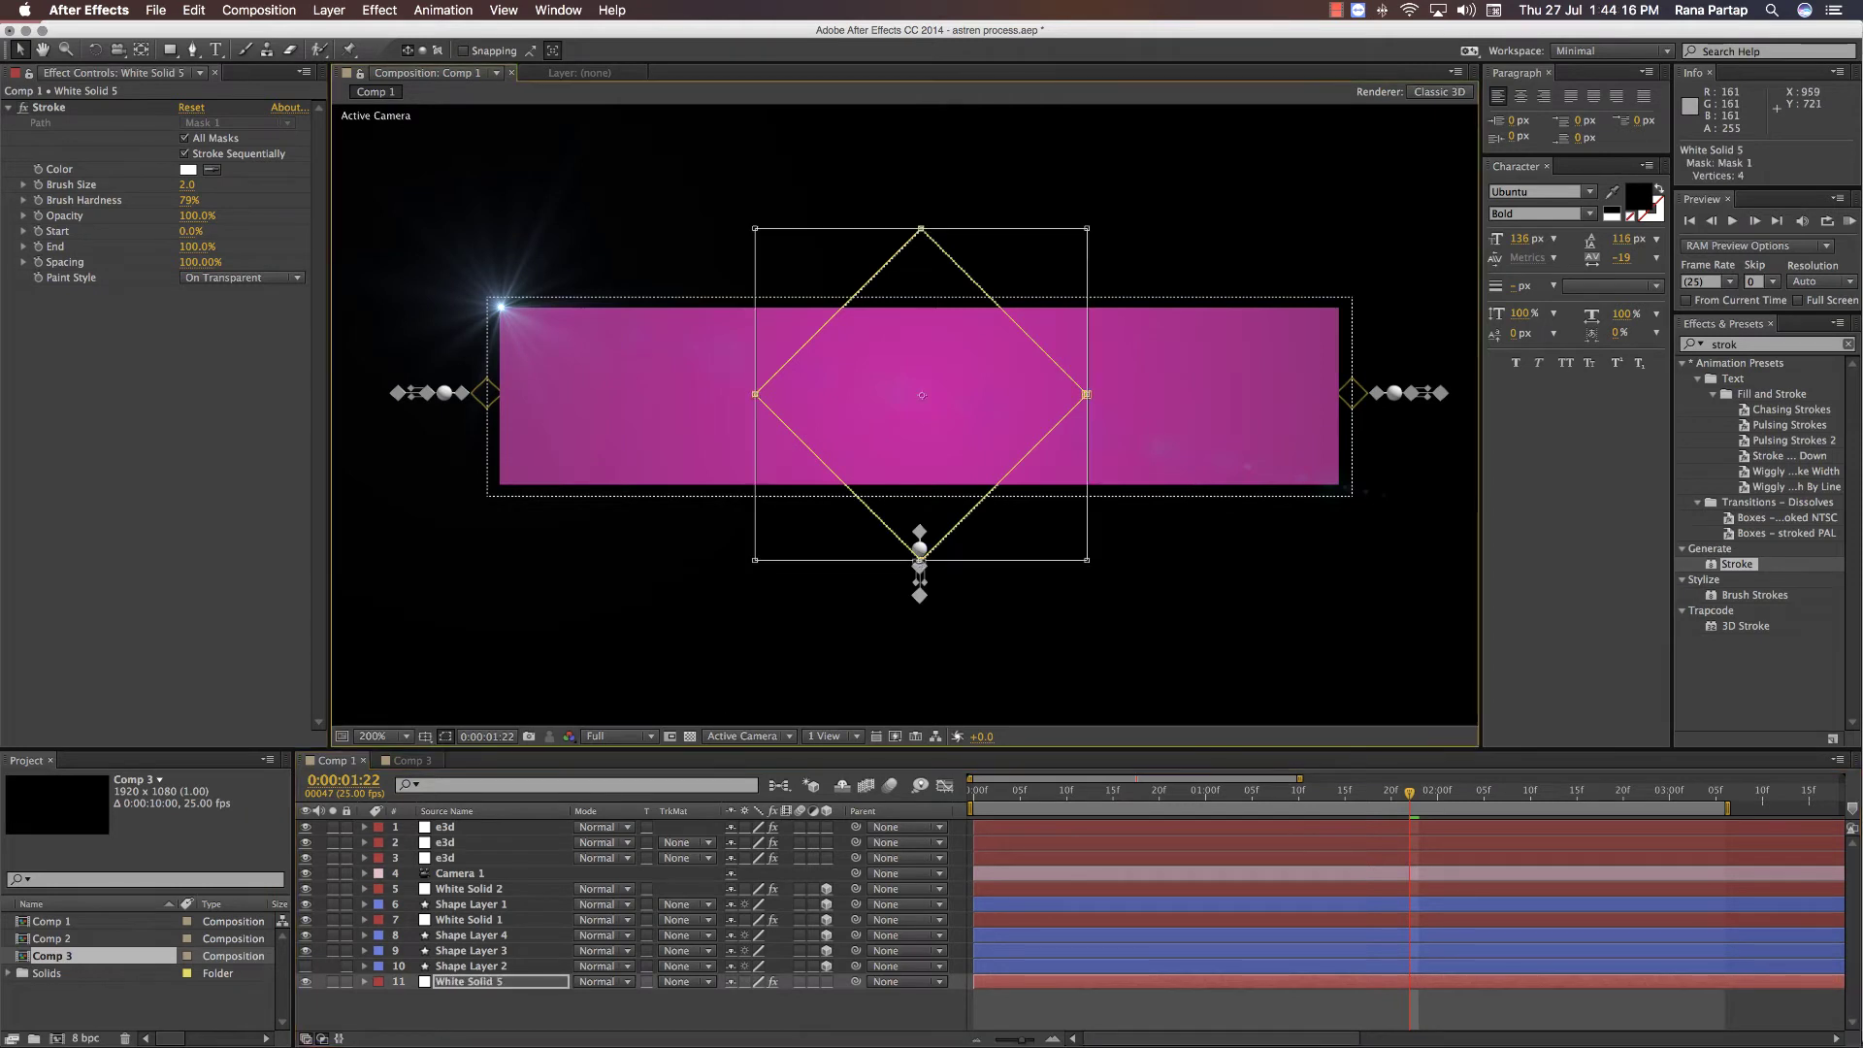
drag(758, 560, 774, 520)
click(1104, 988)
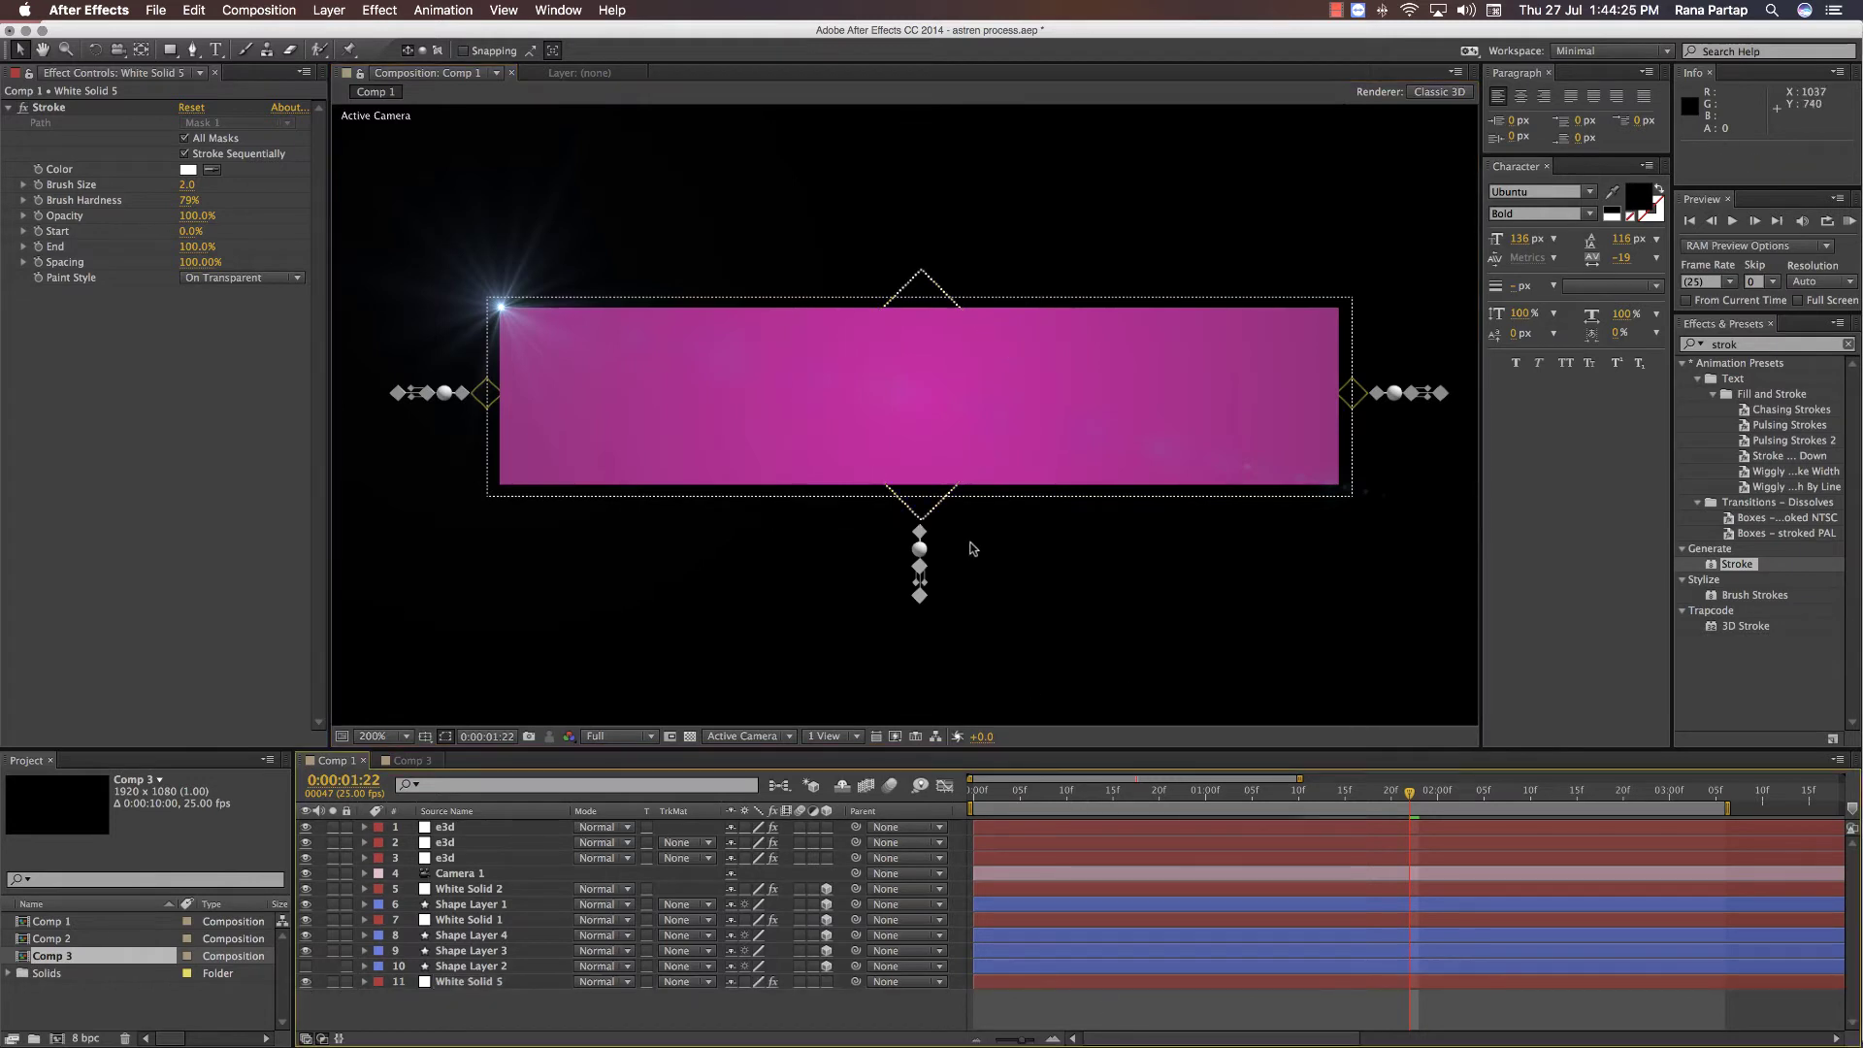
- Nudge the diamond mask on White Solid 5 slightly left to line its lower tip up with the hanging ornament
click(895, 495)
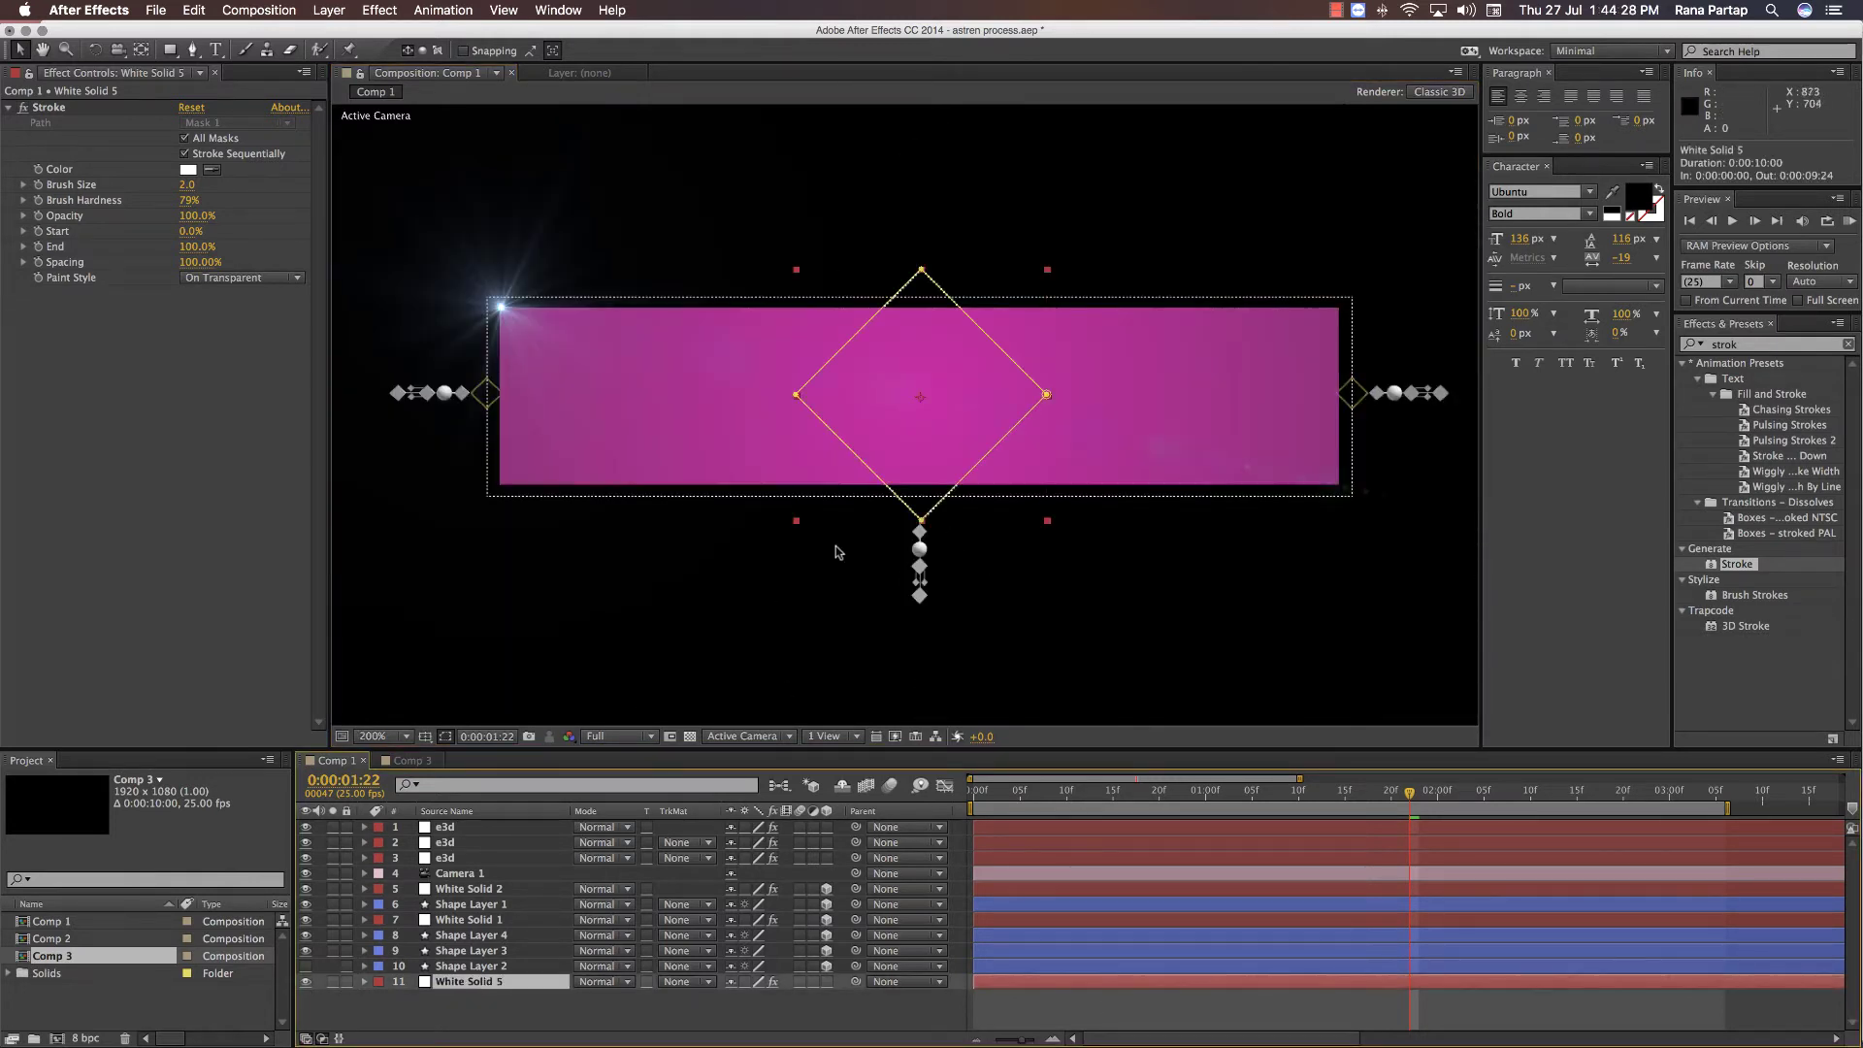
double_click(921, 522)
key(period)
key(Left)
key(Left)
key(Left)
key(Left)
key(Left)
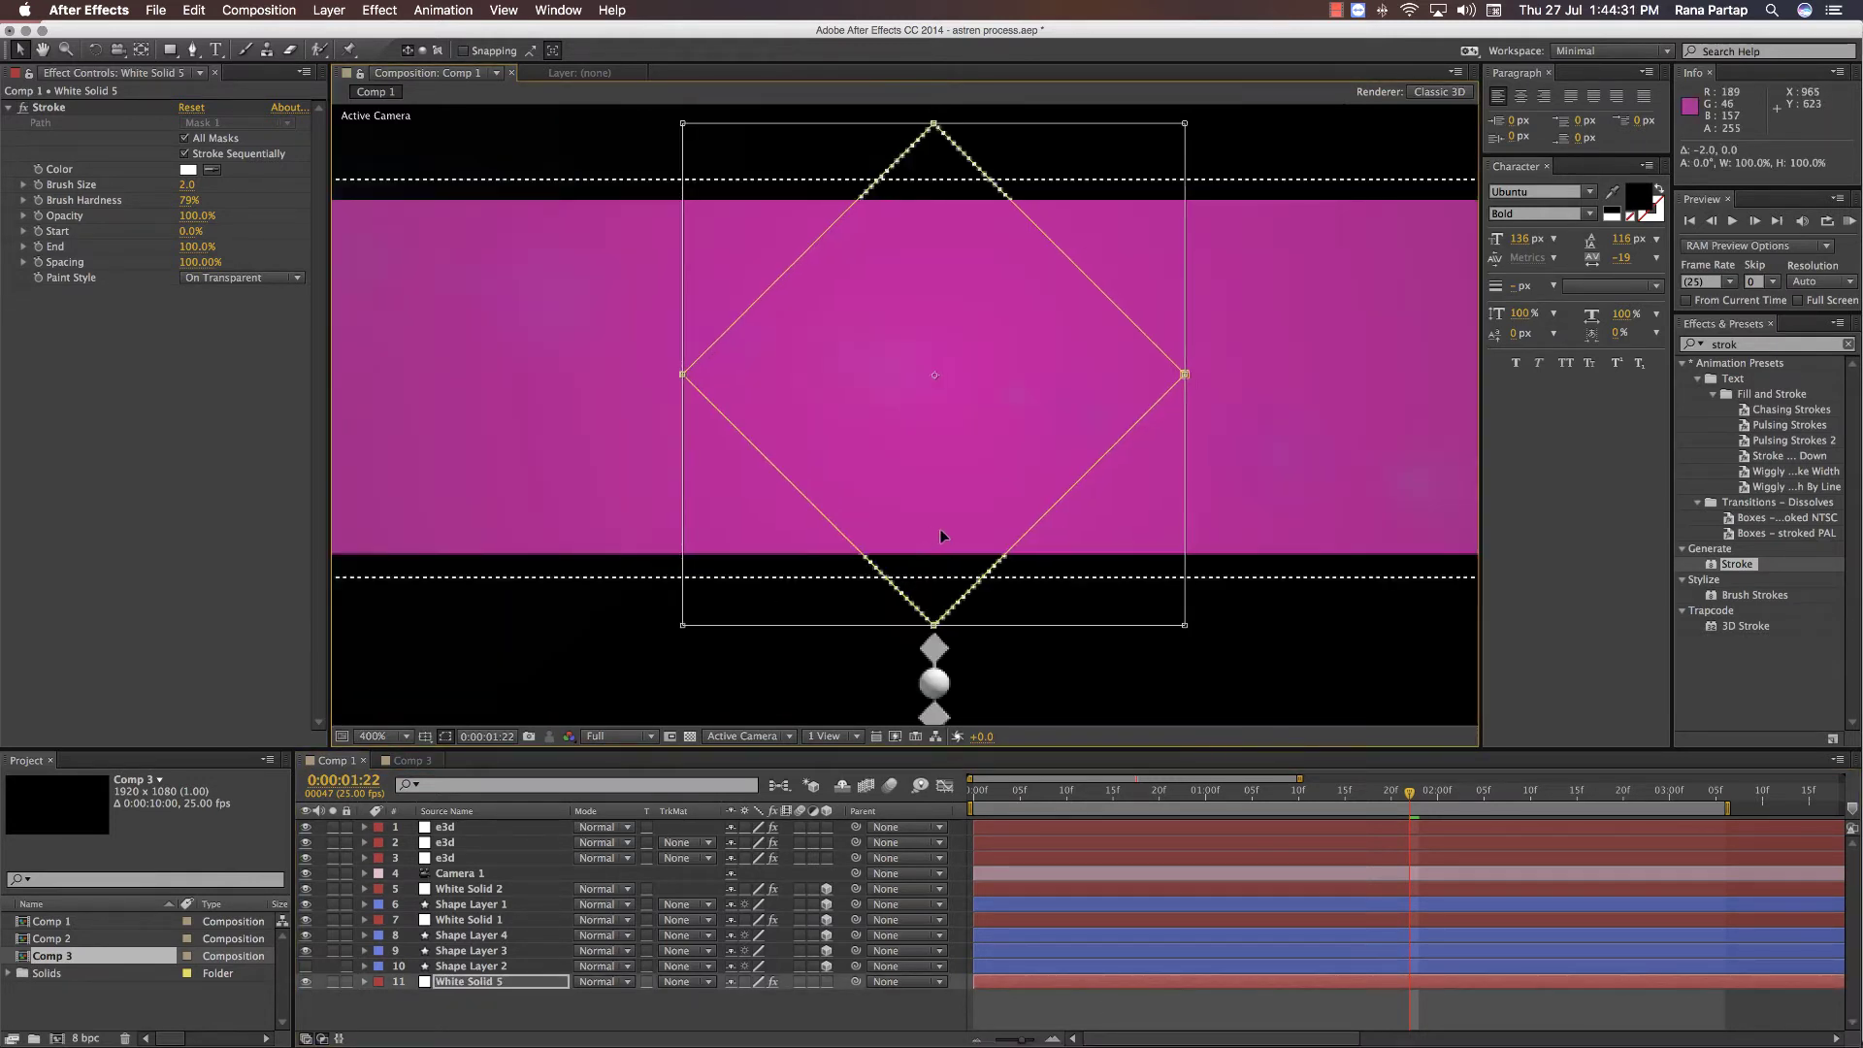
key(comma)
click(1032, 998)
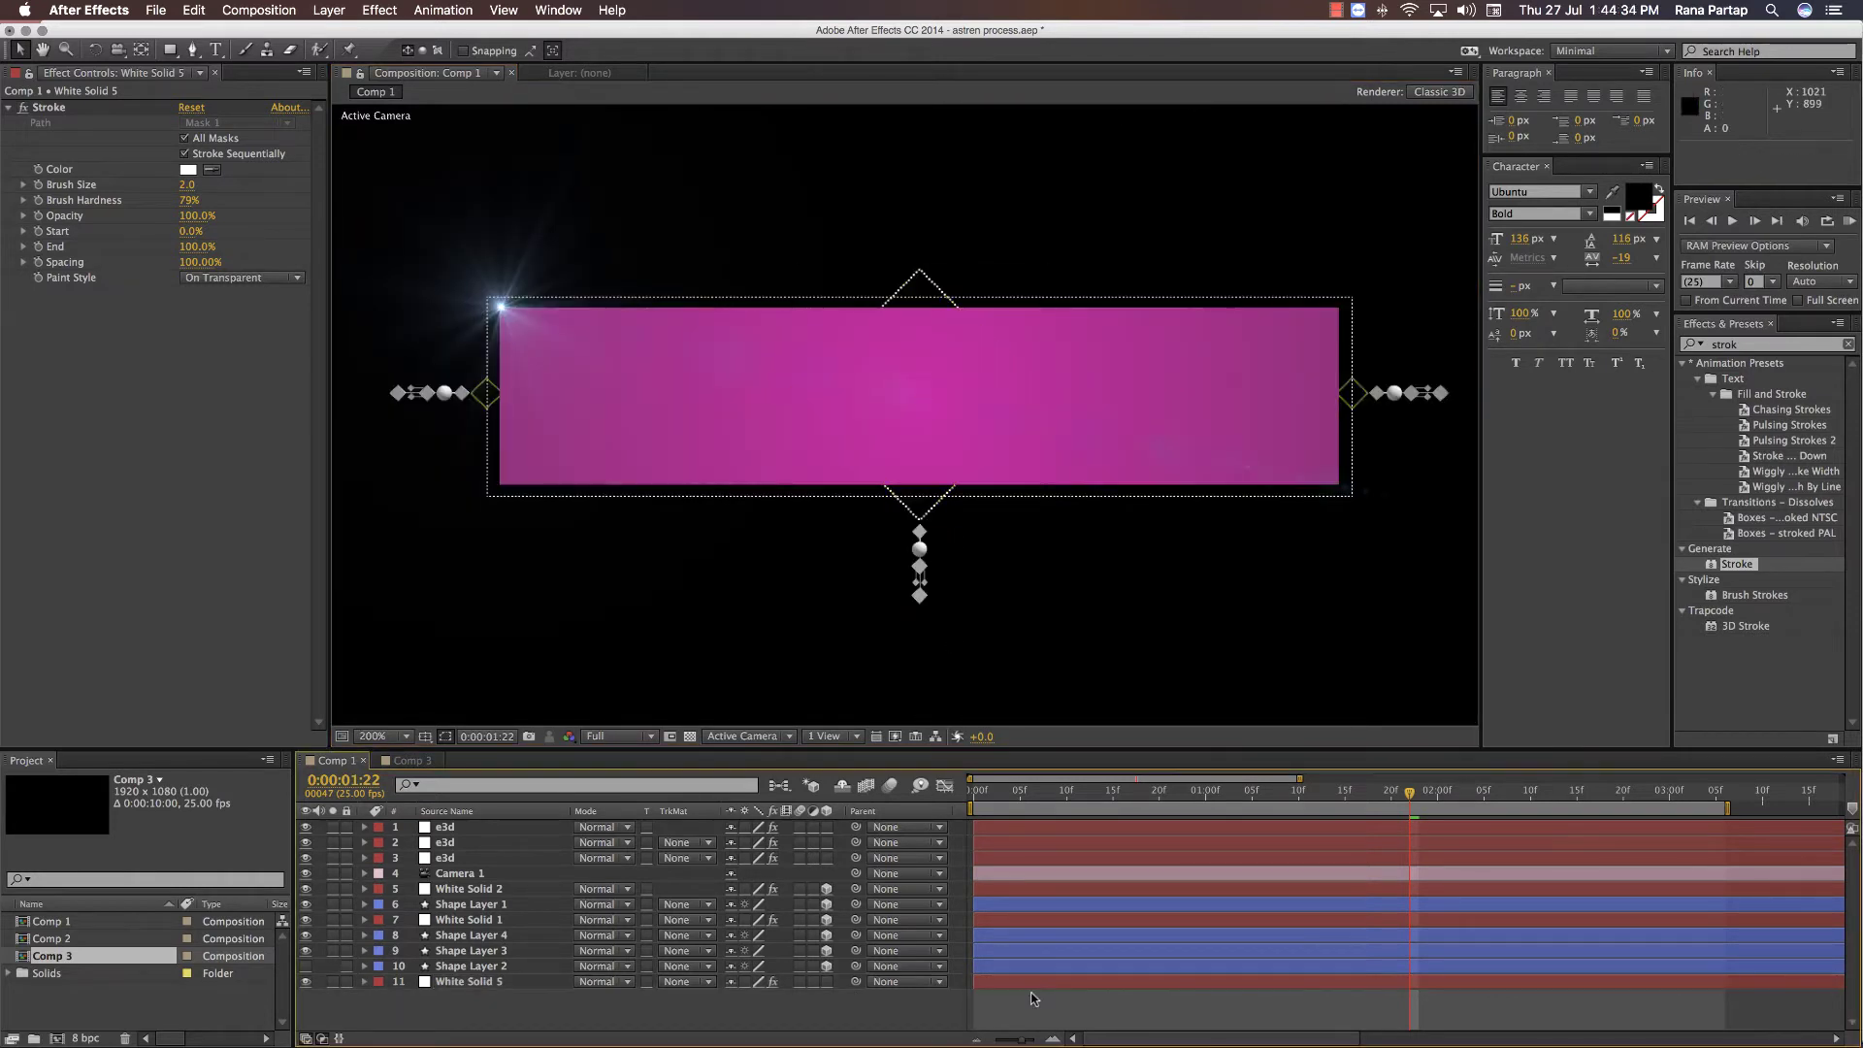
- Preview the composition's animation and return the playhead to 0:00:00:00
key(space)
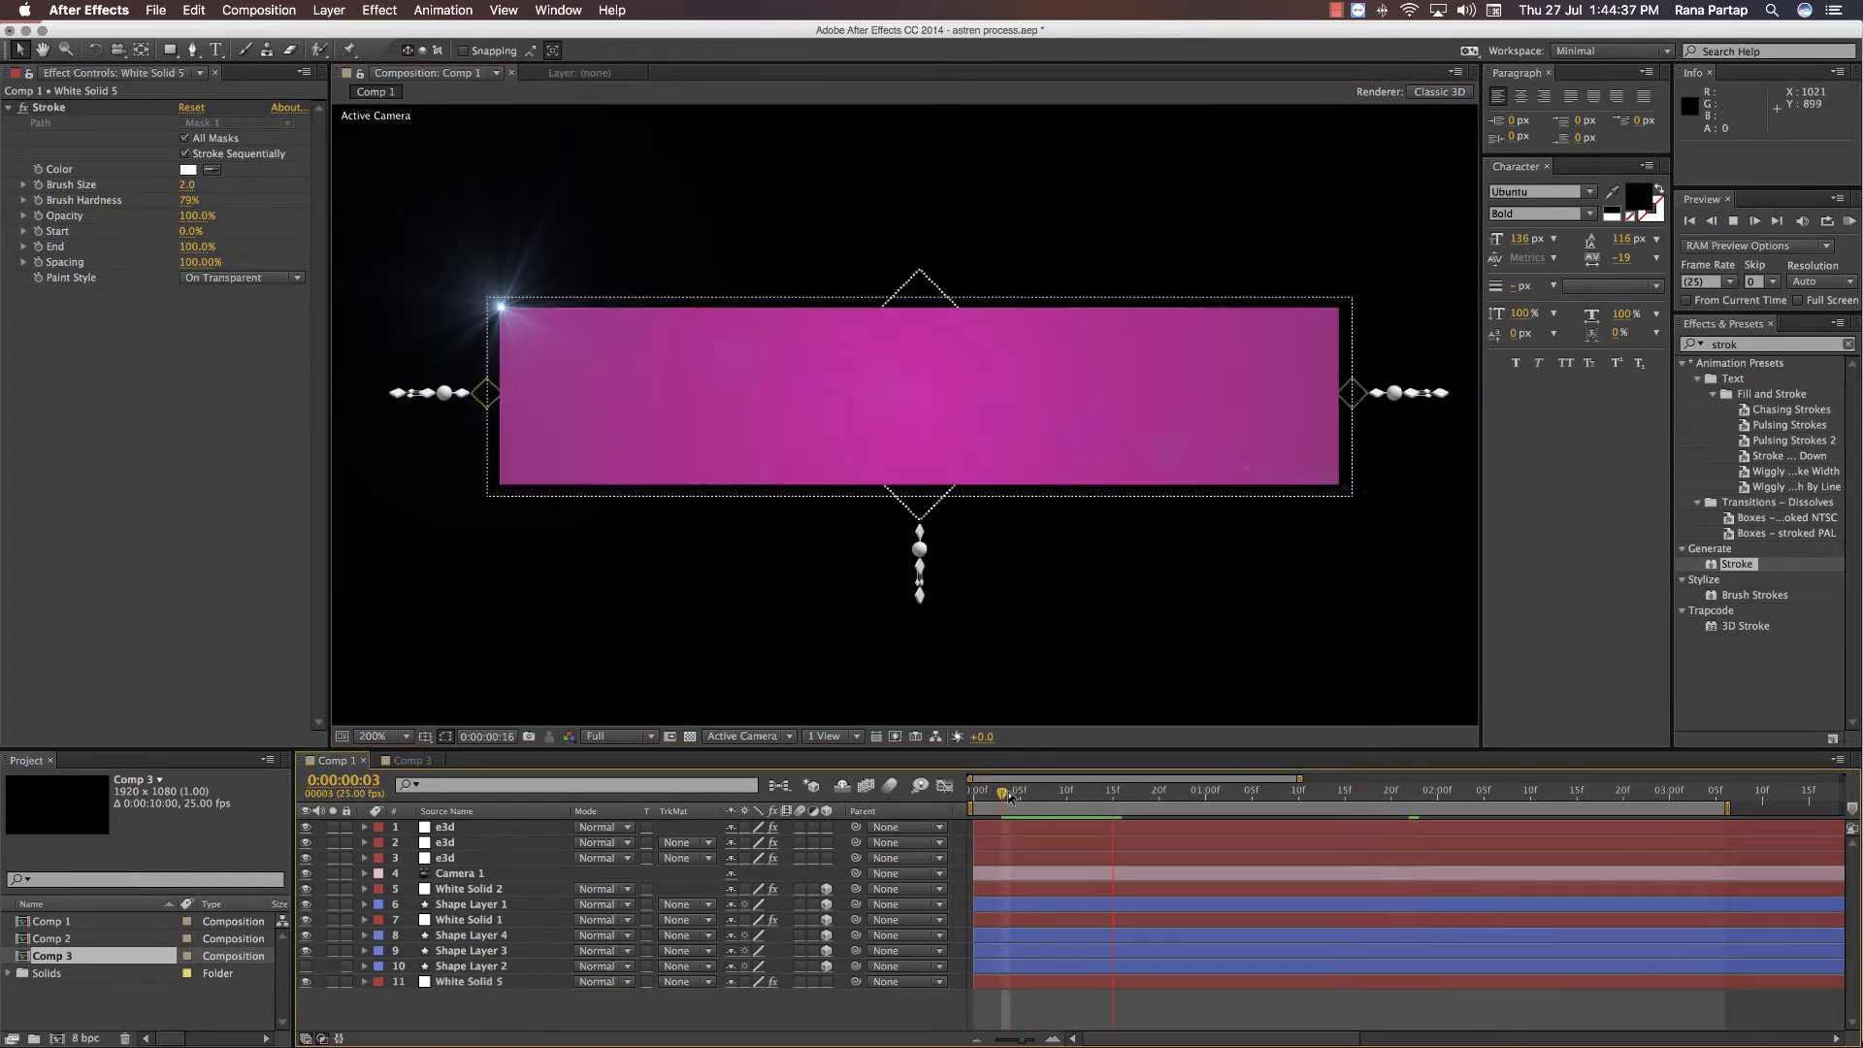
key(space)
key(comma)
drag(1029, 798, 965, 802)
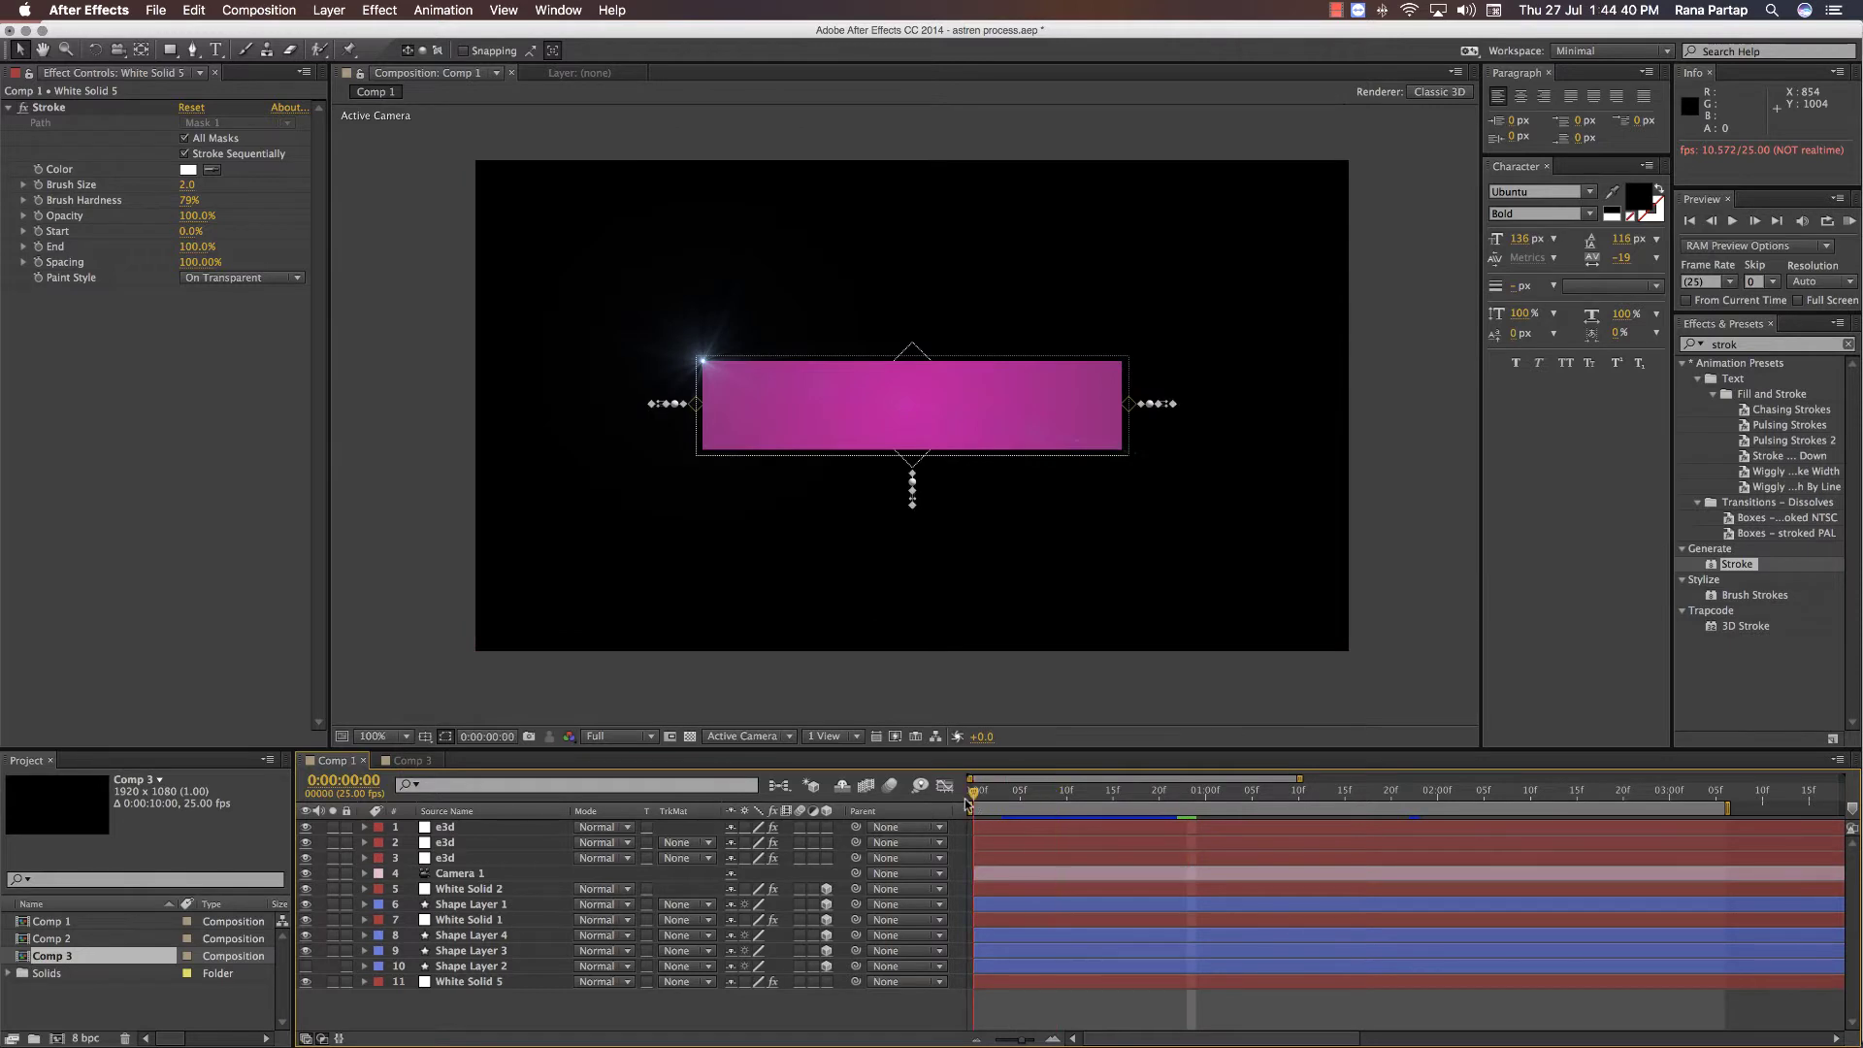
- Keyframe White Solid 5's Scale from 0% at 0:00:00:00 to 100% at 0:00:00:08
key(period)
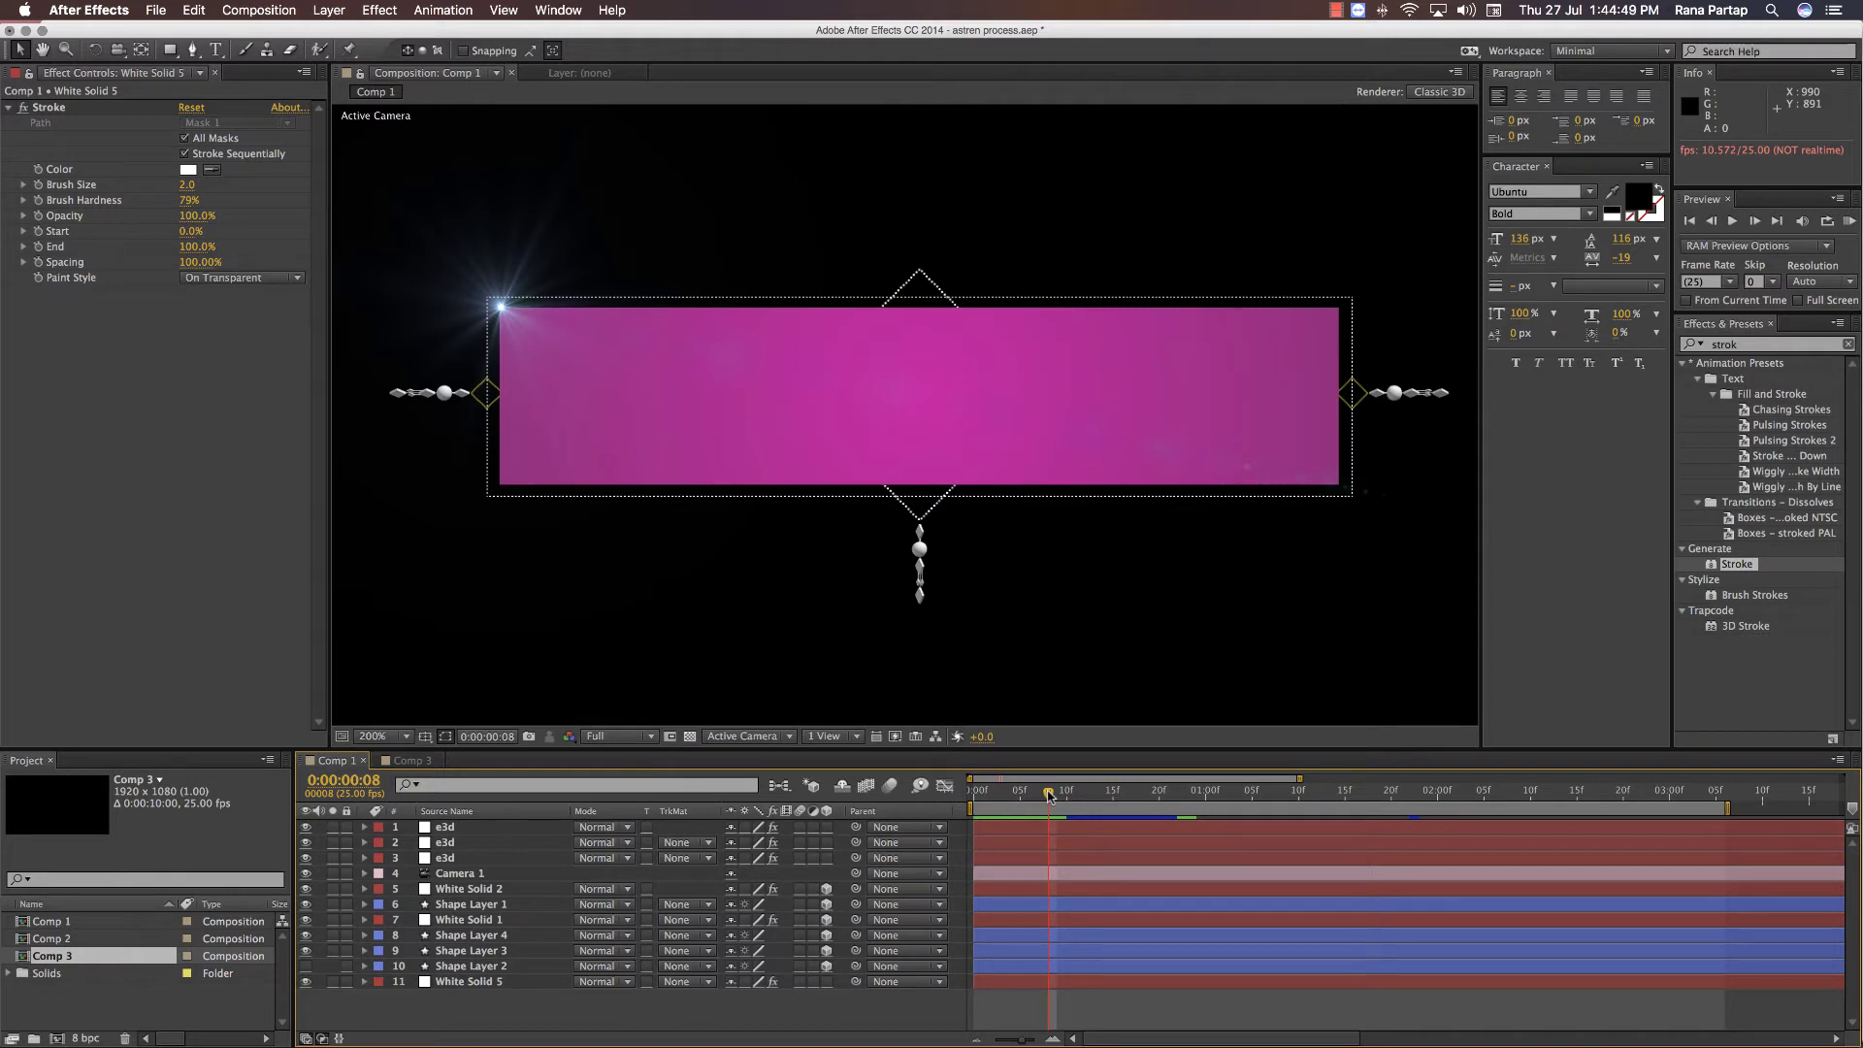
click(493, 982)
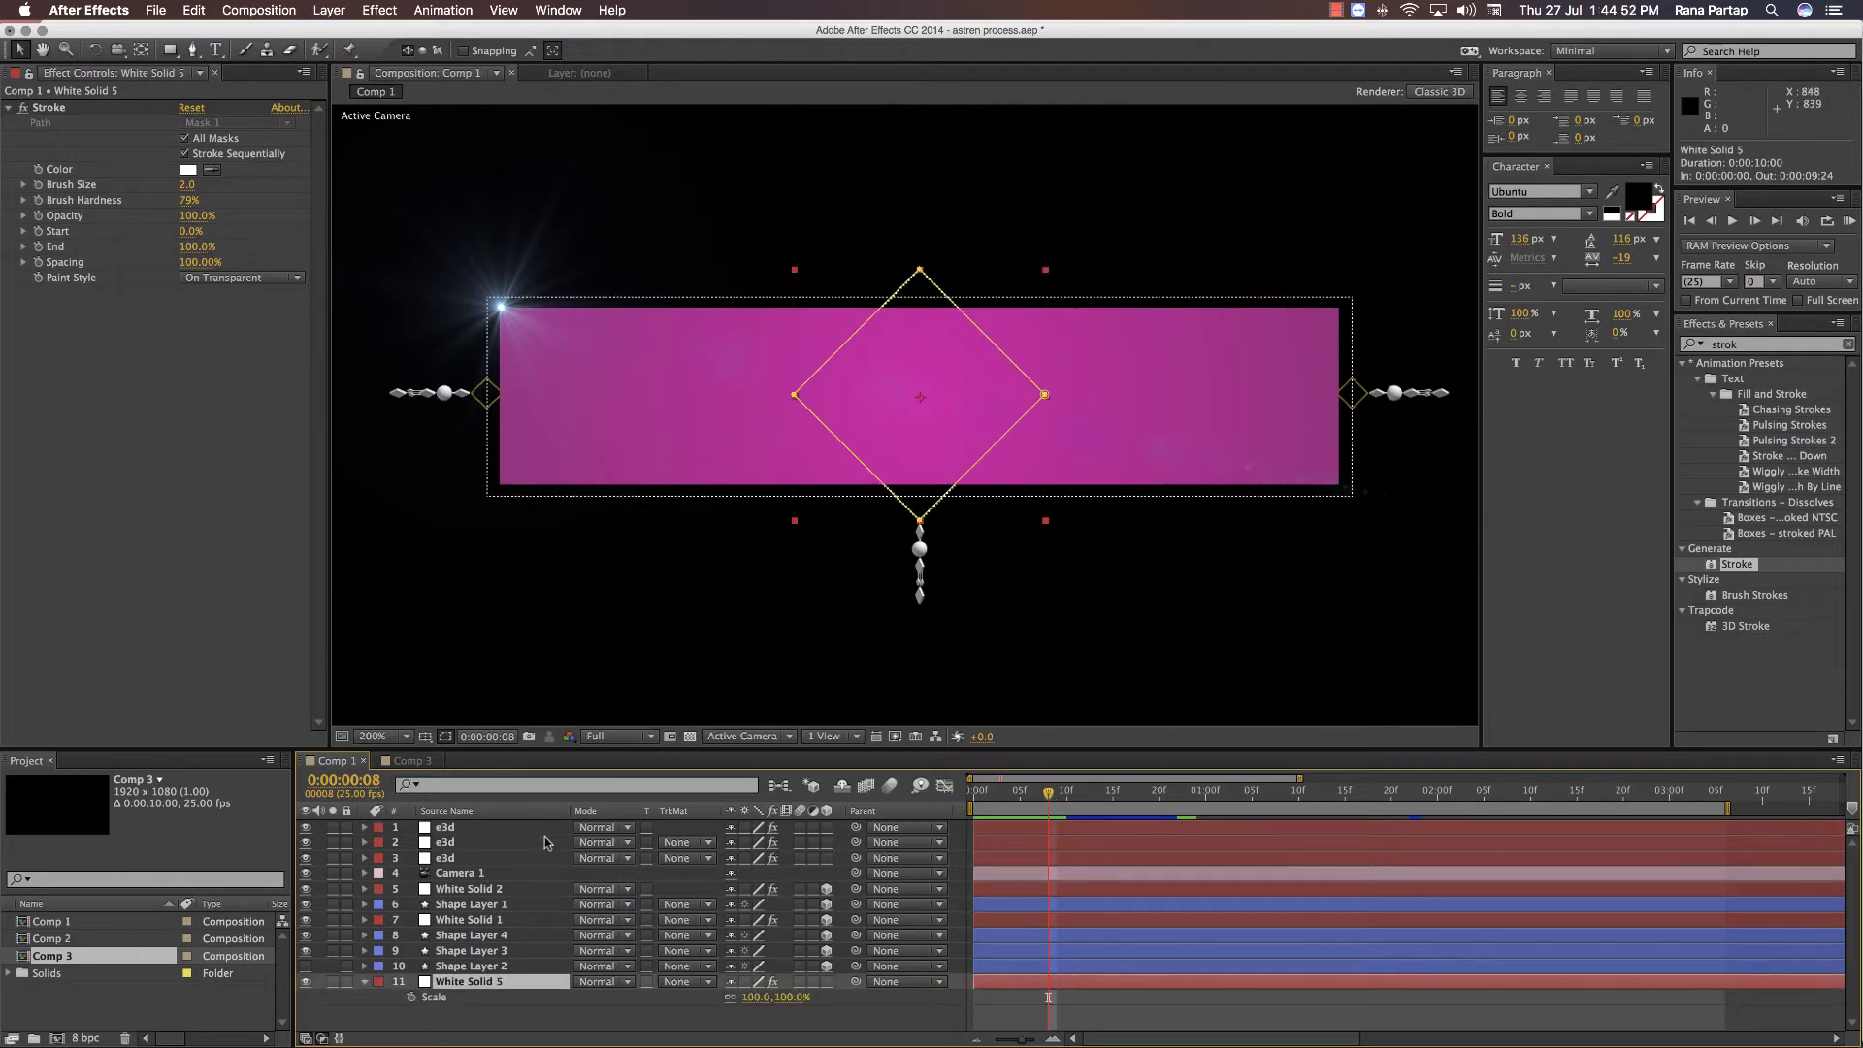
click(411, 998)
drag(1048, 792, 940, 796)
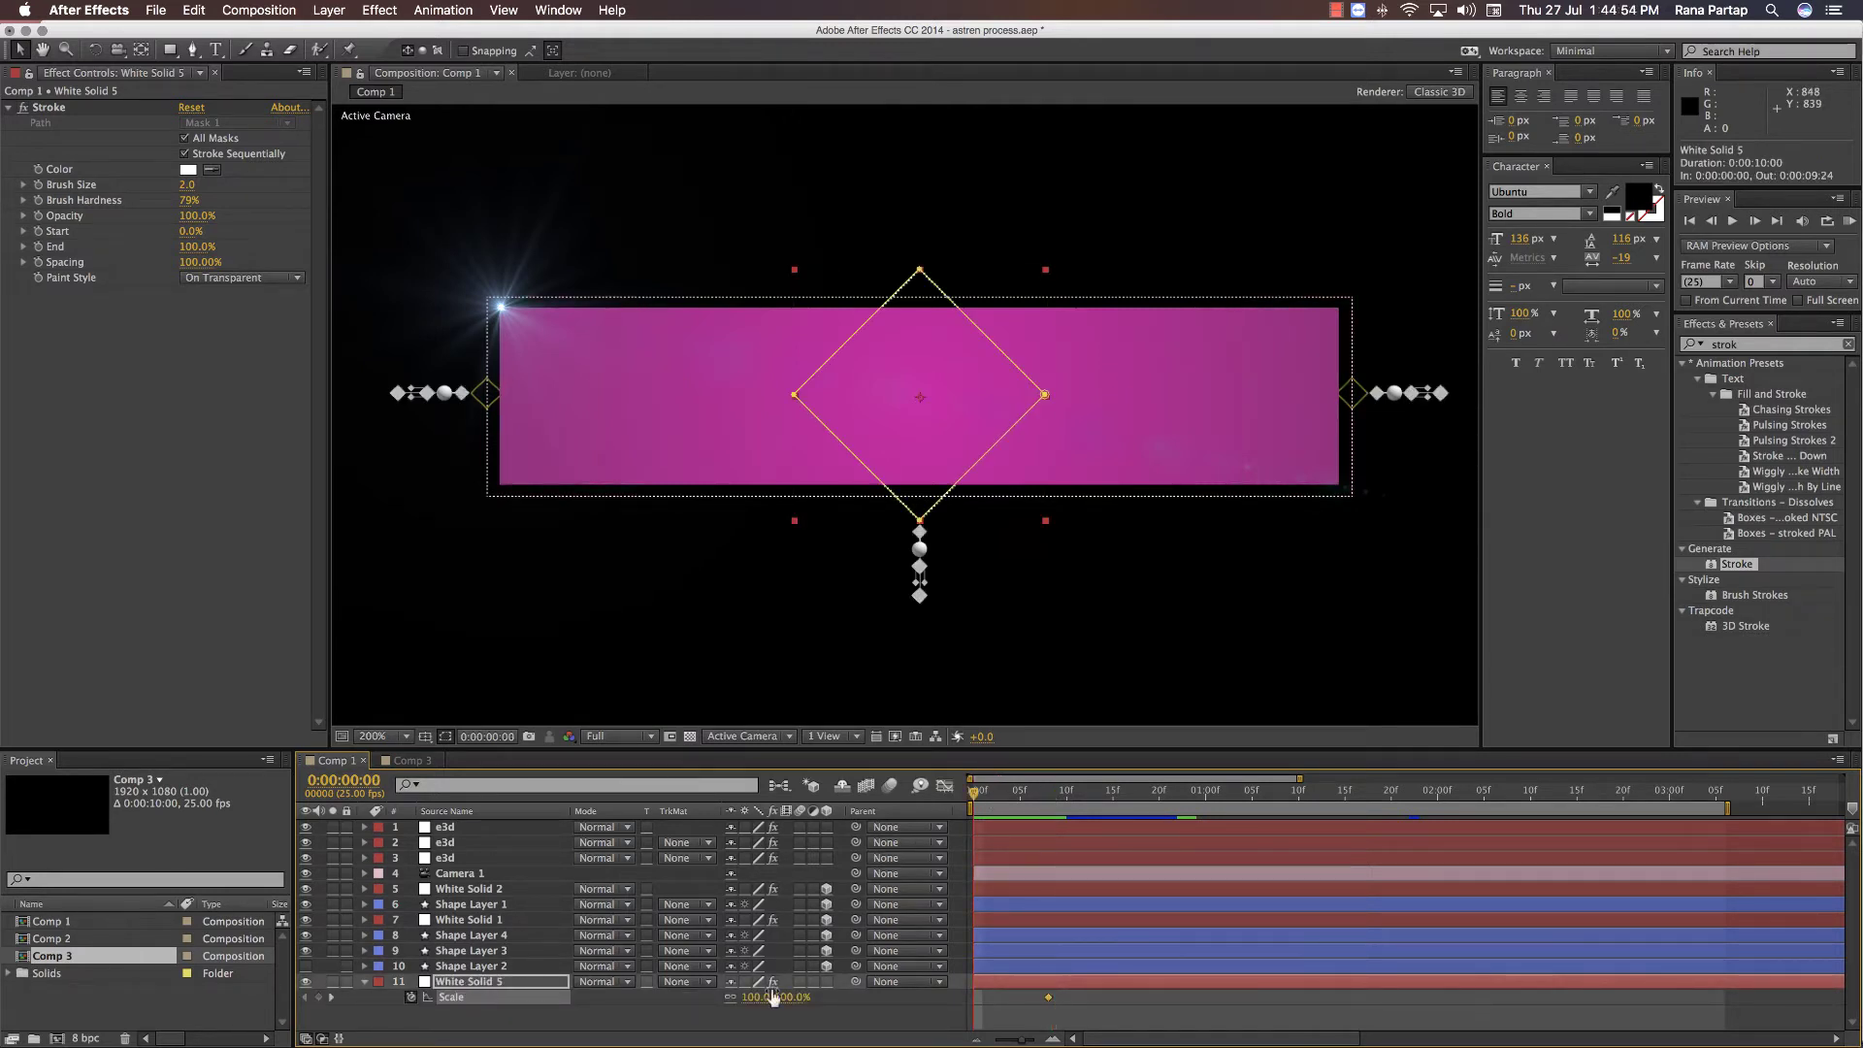
click(794, 1034)
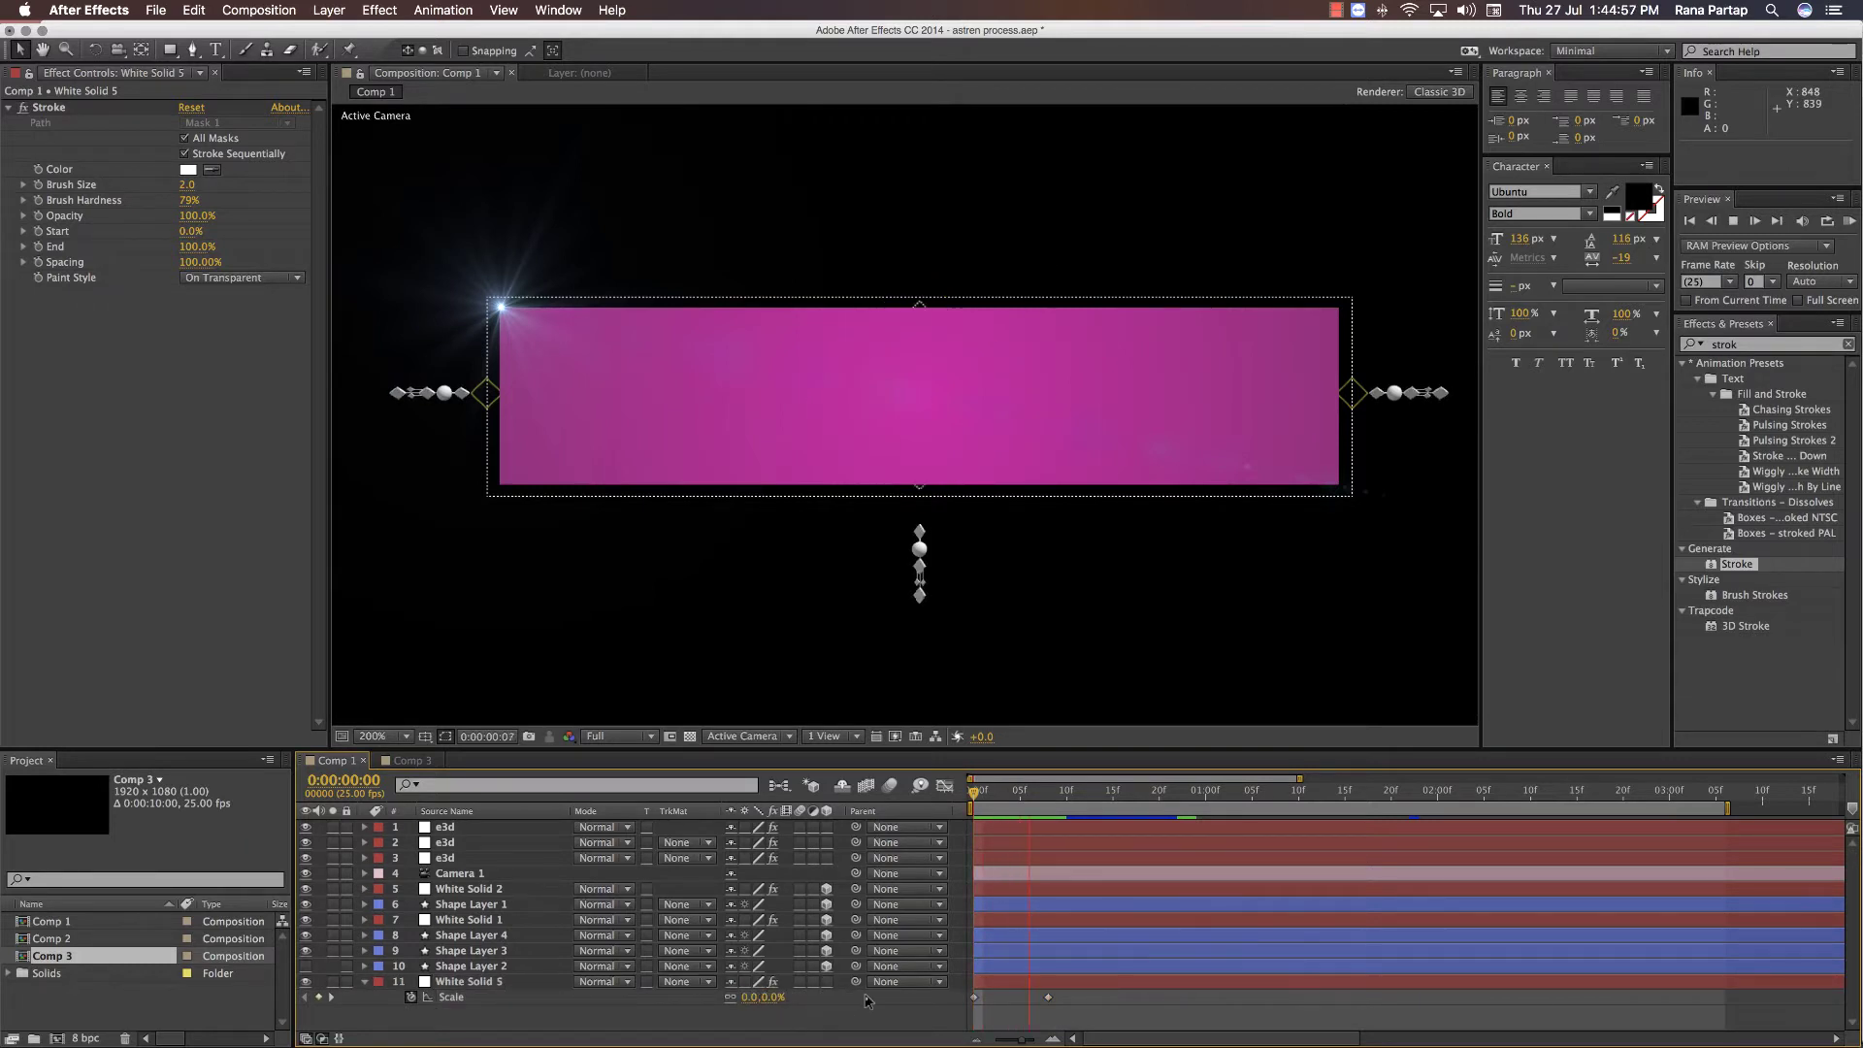
- Place the playhead at 0:00:00:08 and select White Solid 1, the dotted rectangular outline around the box
click(1049, 796)
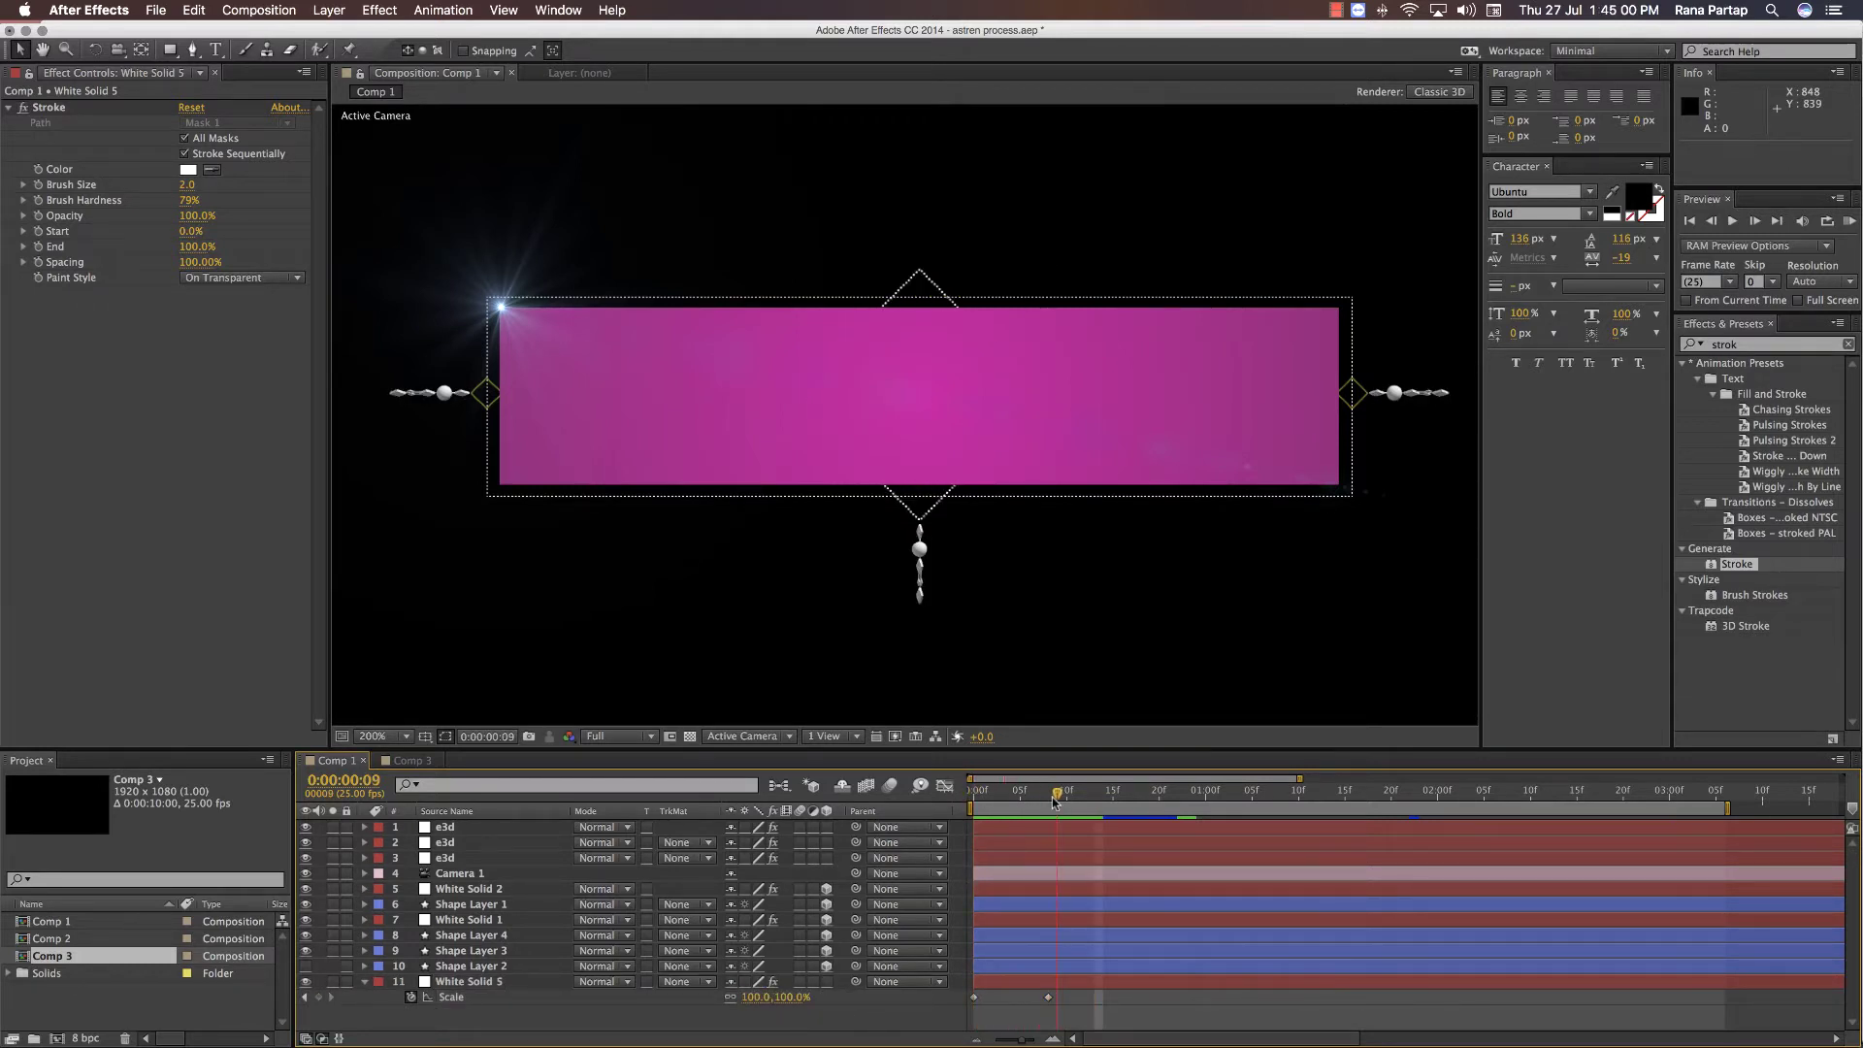
click(476, 965)
click(475, 950)
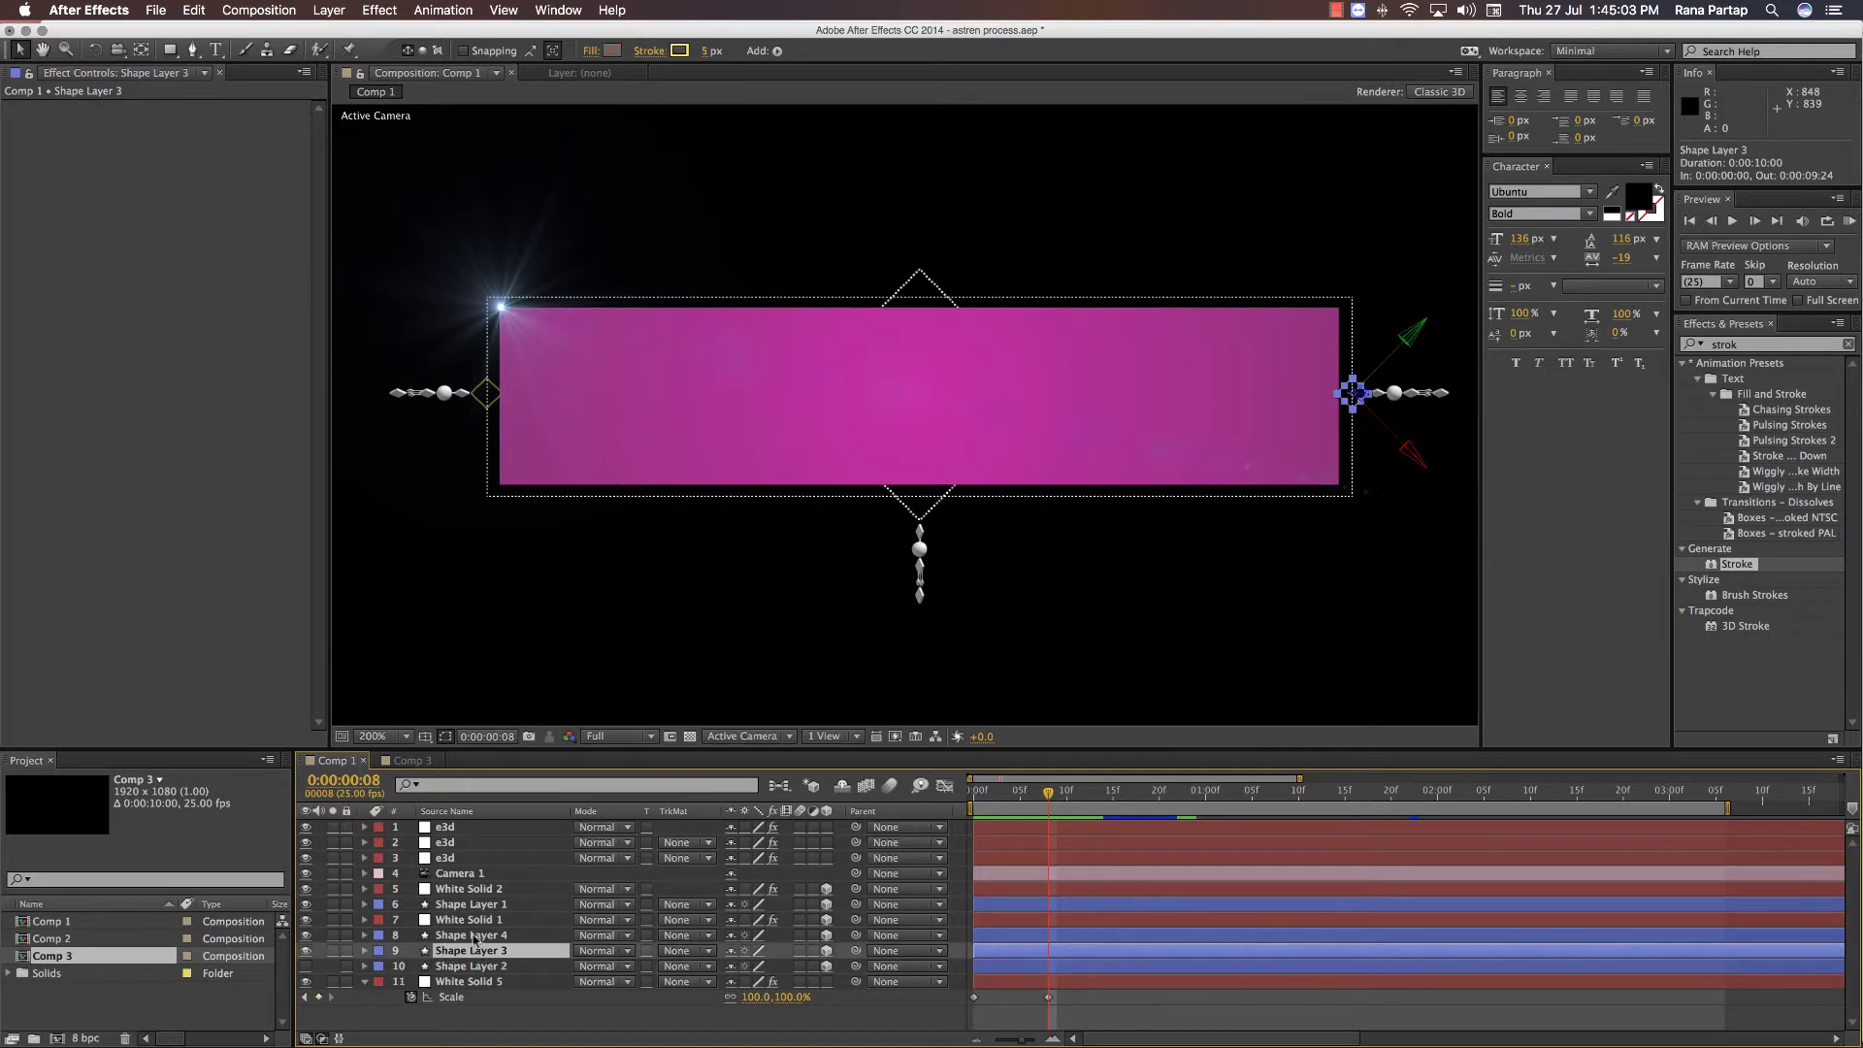
click(475, 934)
click(476, 920)
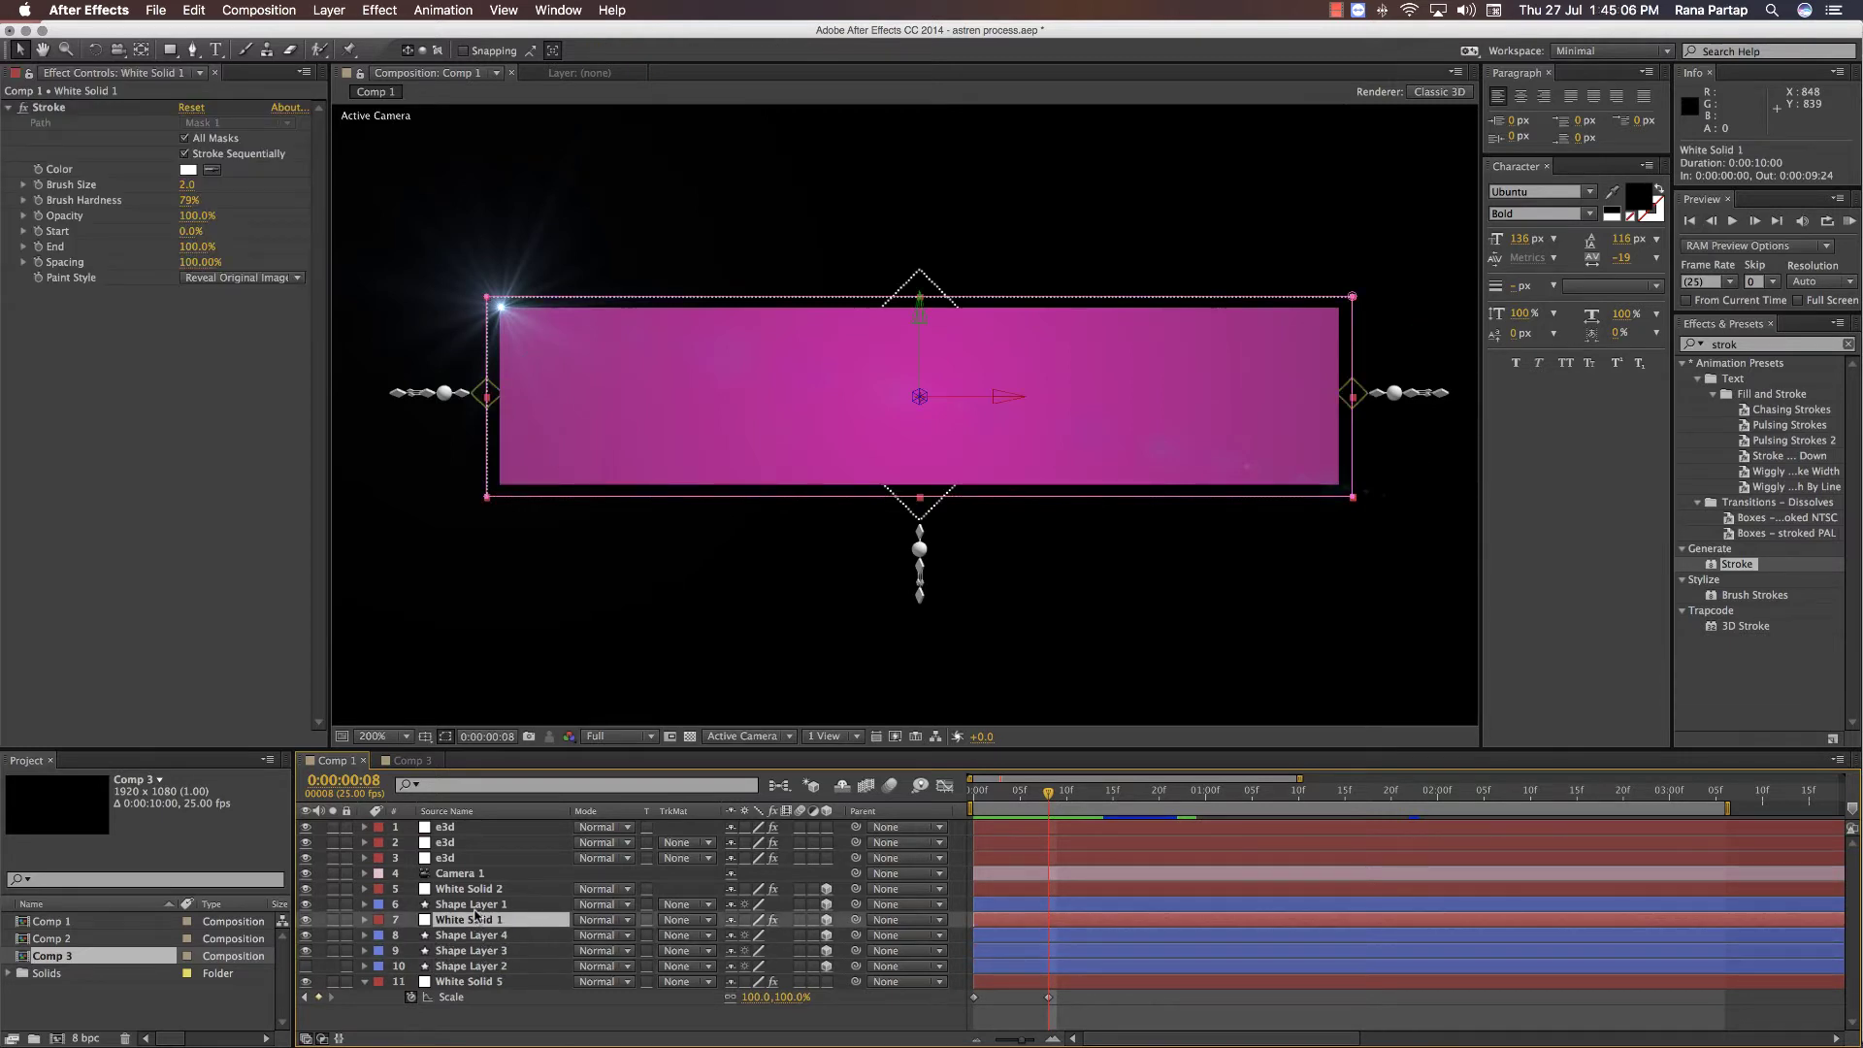
- Keyframe Shape Layer 1's horizontal scale from 0% at 0:00:00:00 to 100% at 0:00:00:08, then preview the animation
click(476, 905)
key(s)
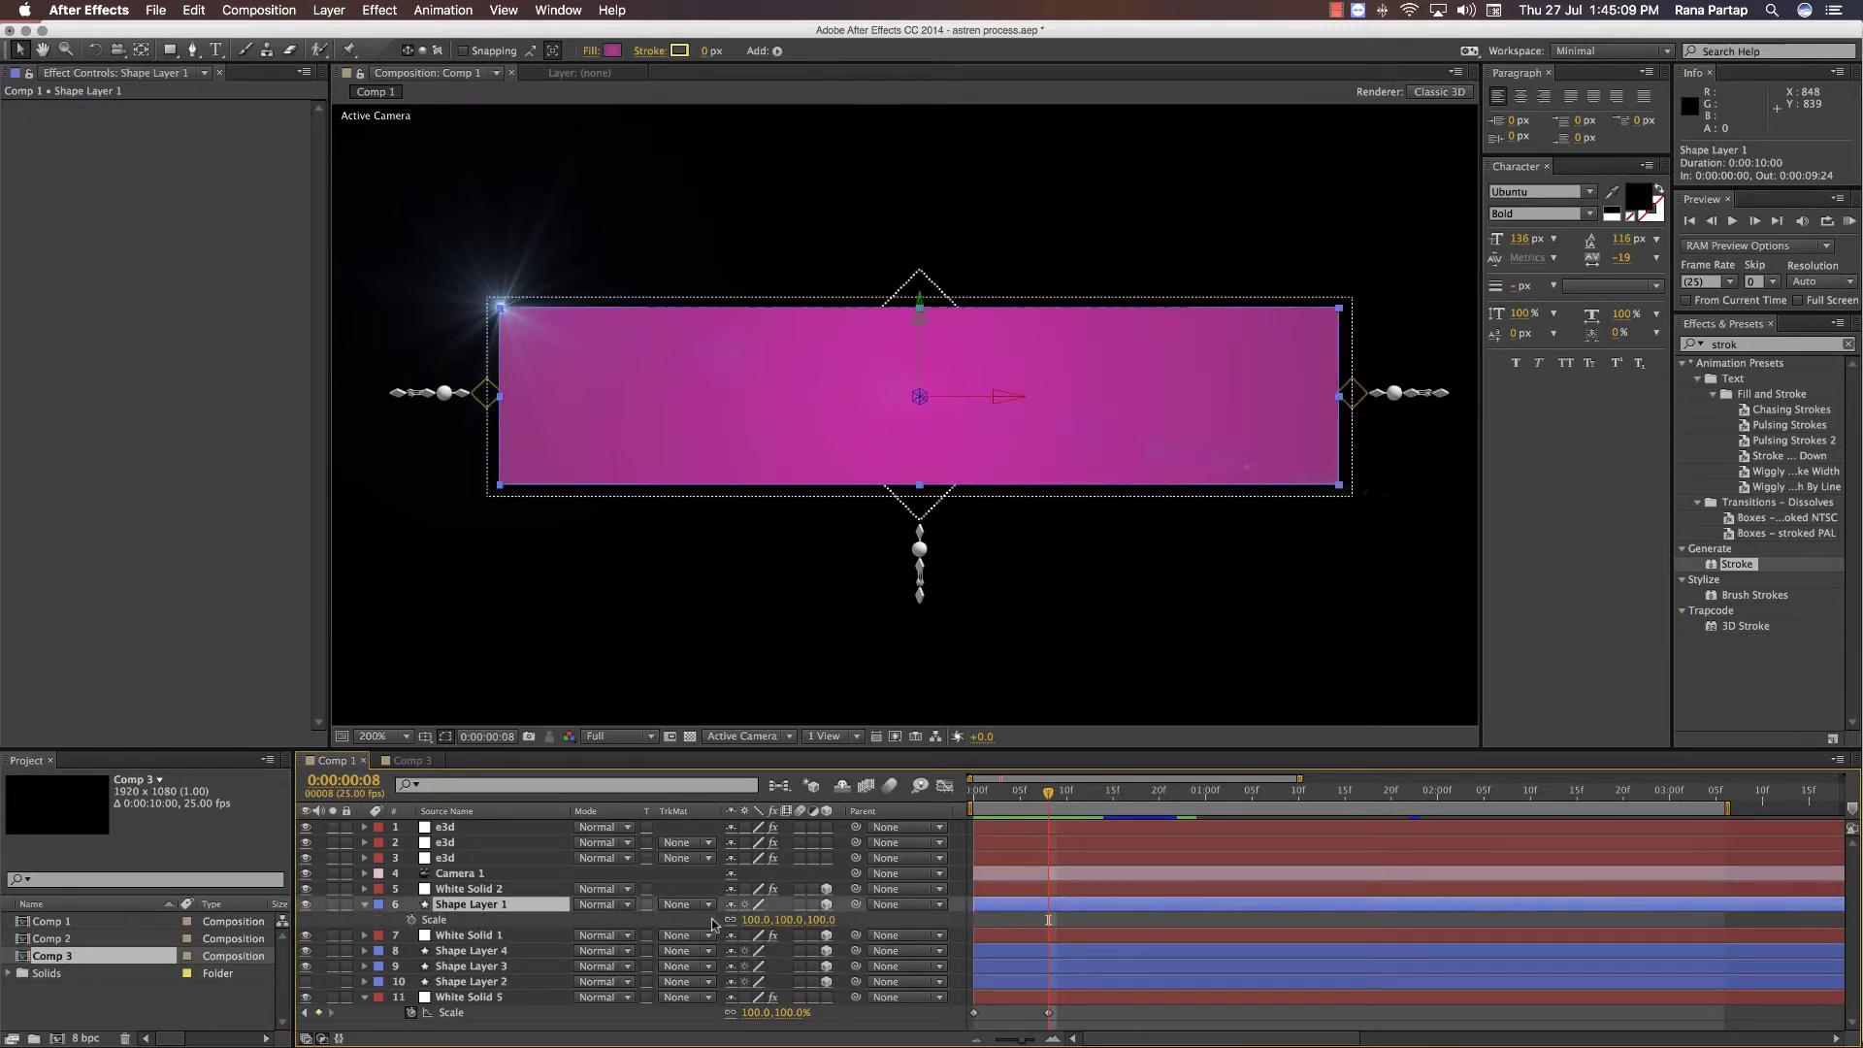
click(411, 920)
drag(1025, 793, 975, 801)
drag(761, 929, 673, 935)
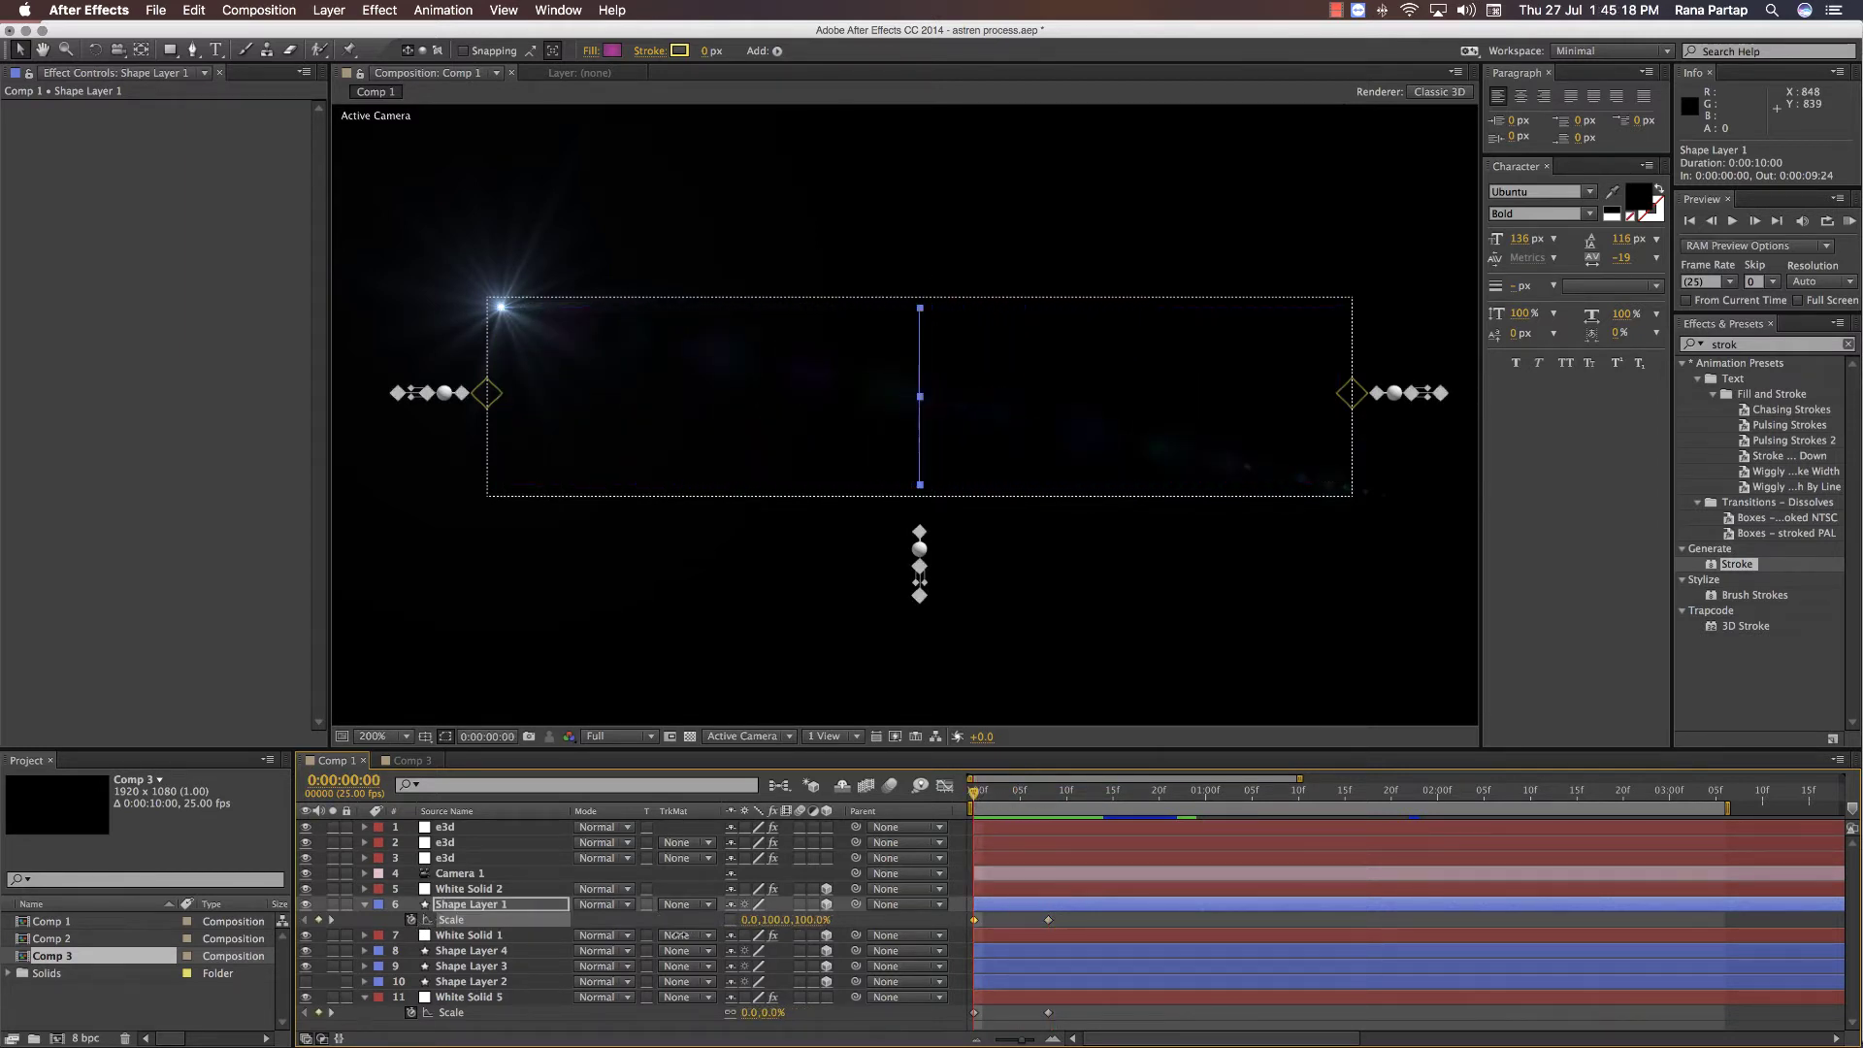
click(1000, 924)
key(space)
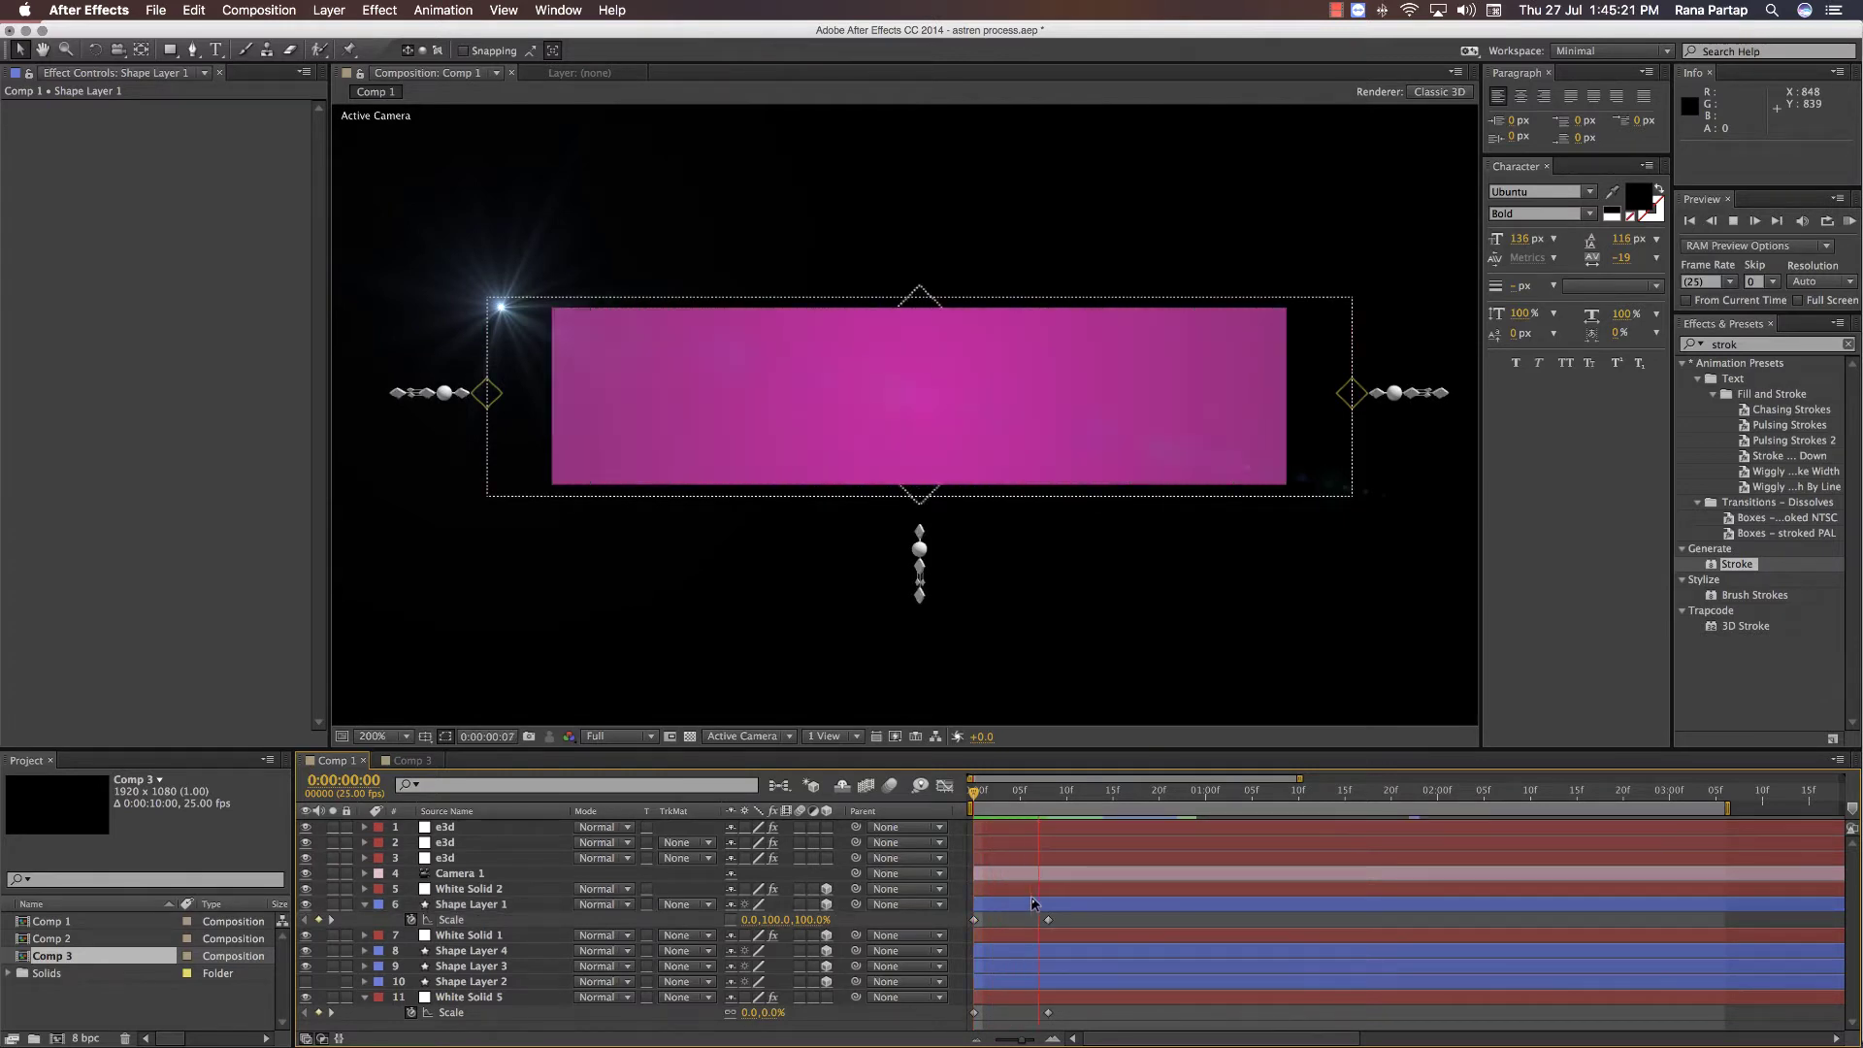
- Shift Shape Layer 1 in time so that it starts at 0:00:00:09, and preview the delayed entrance
drag(1029, 904, 1101, 905)
key(space)
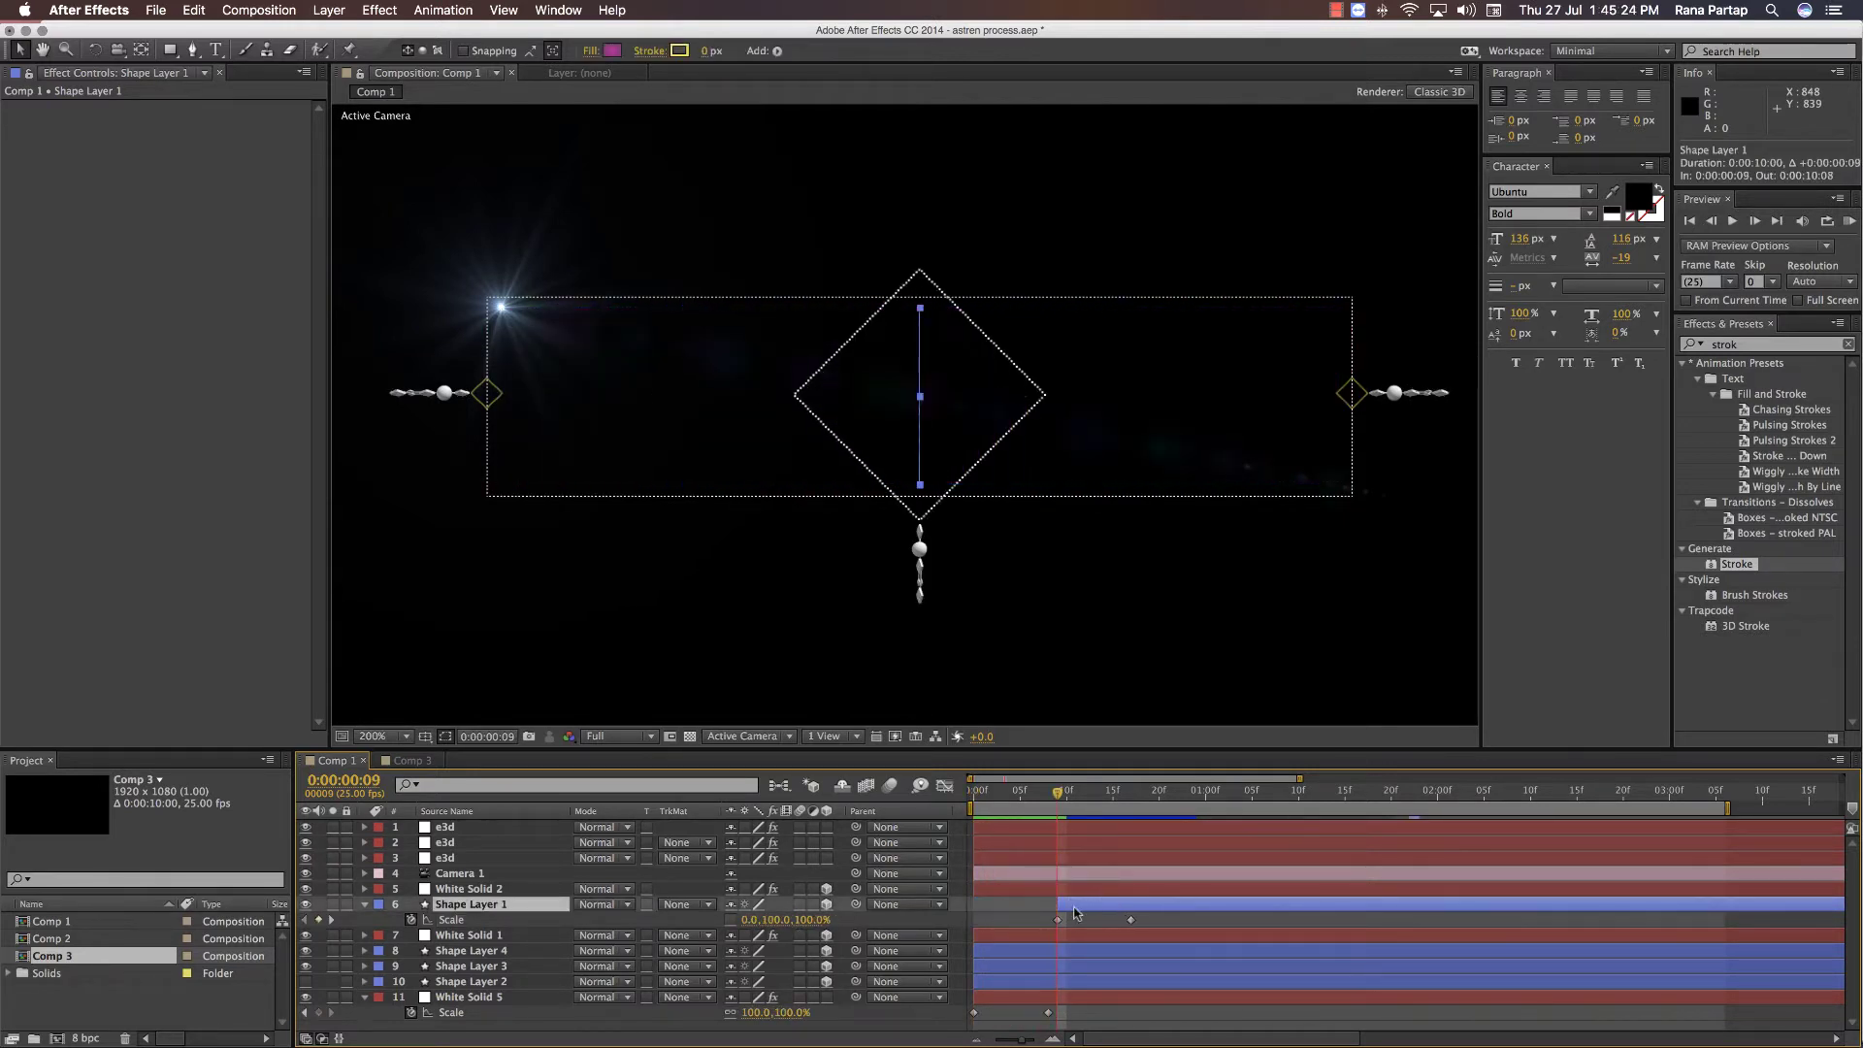
click(1017, 906)
key(space)
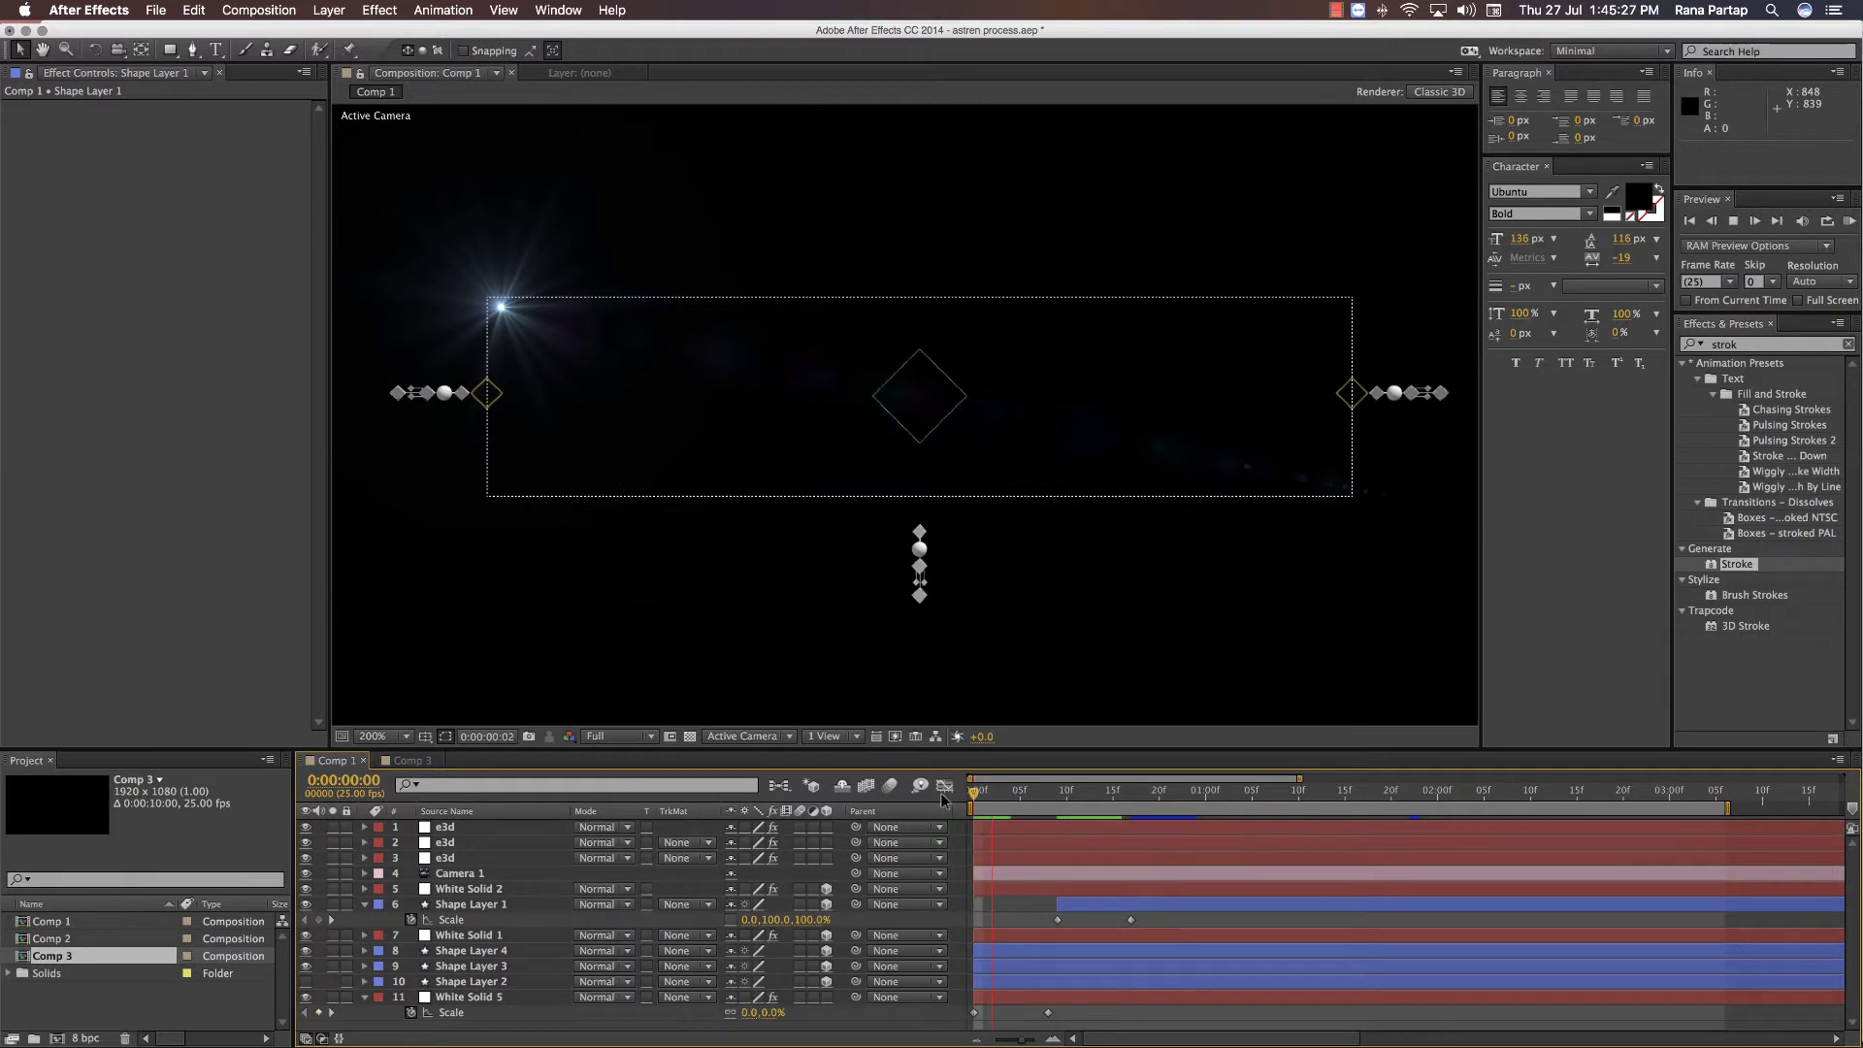
- Move Shape Layer 1's scale keyframes to begin at 0:00:00:14 and set the horizontal scale there to 1%
click(1075, 795)
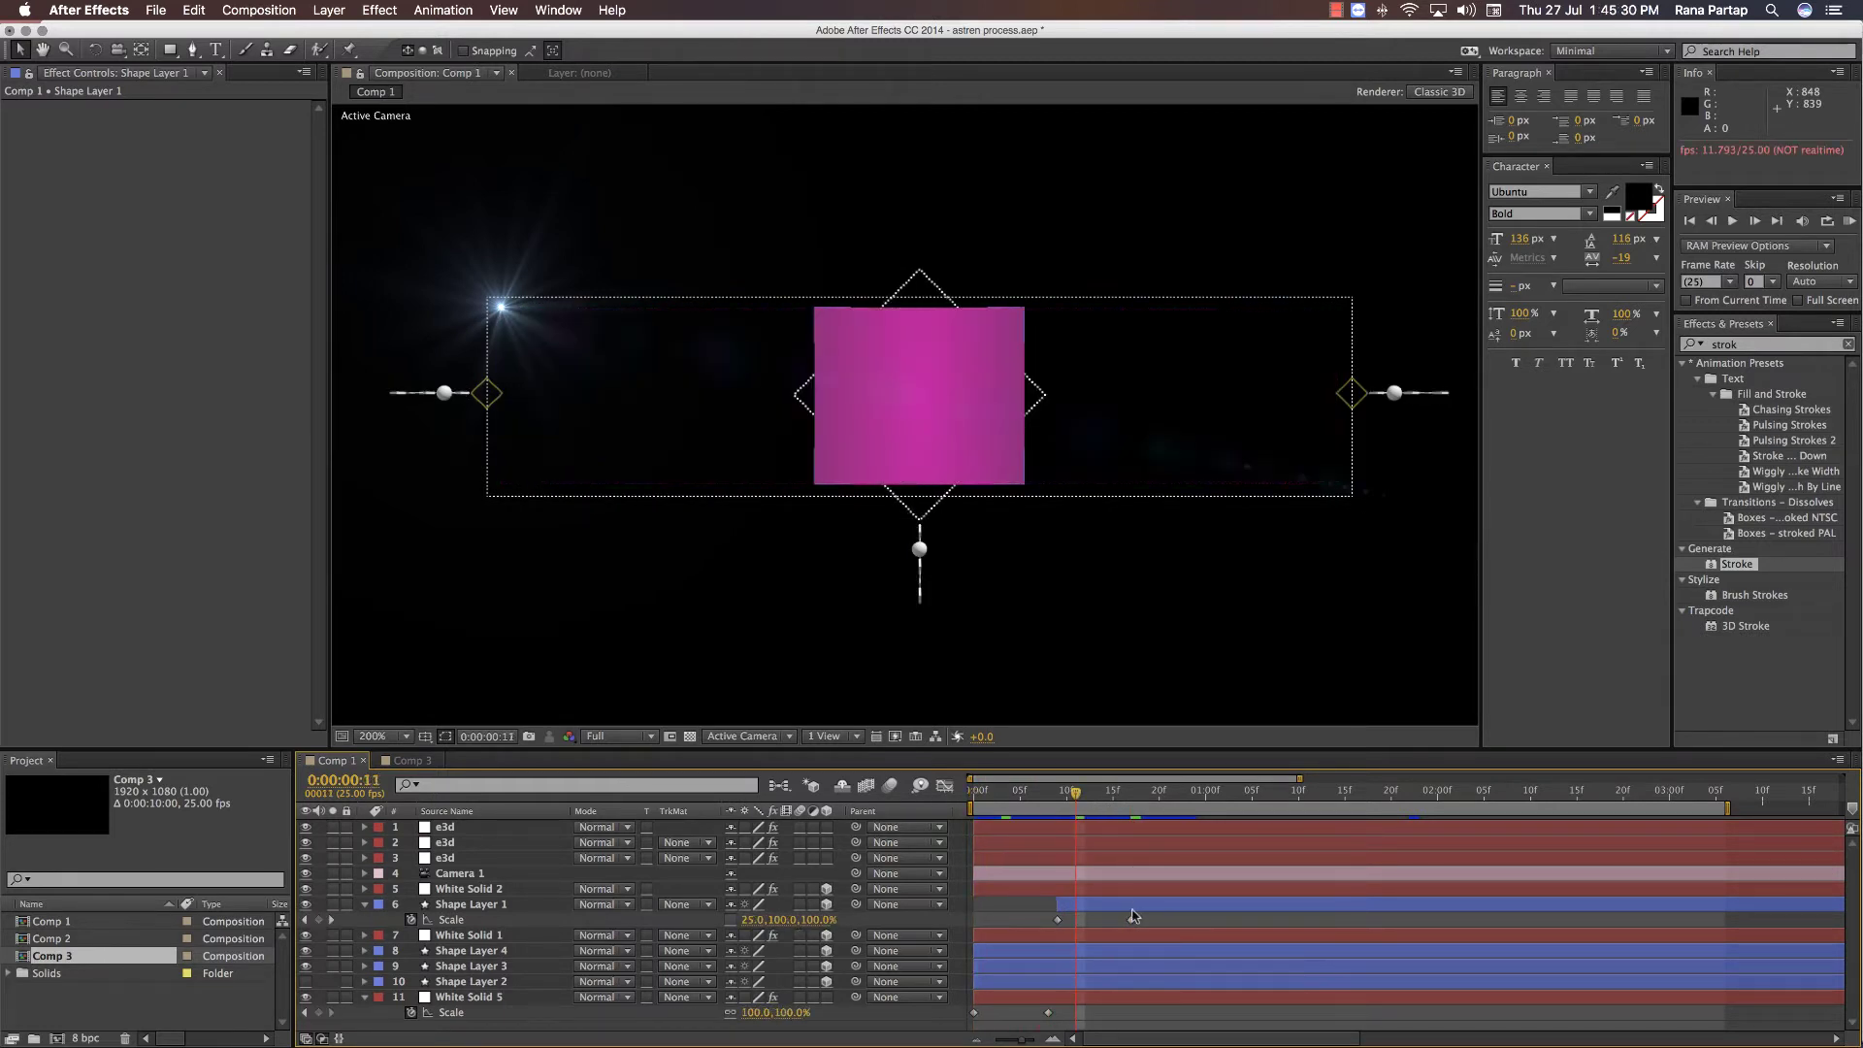
mouse_move(1134, 915)
mouse_down()
mouse_move(1054, 922)
mouse_move(1103, 919)
mouse_up()
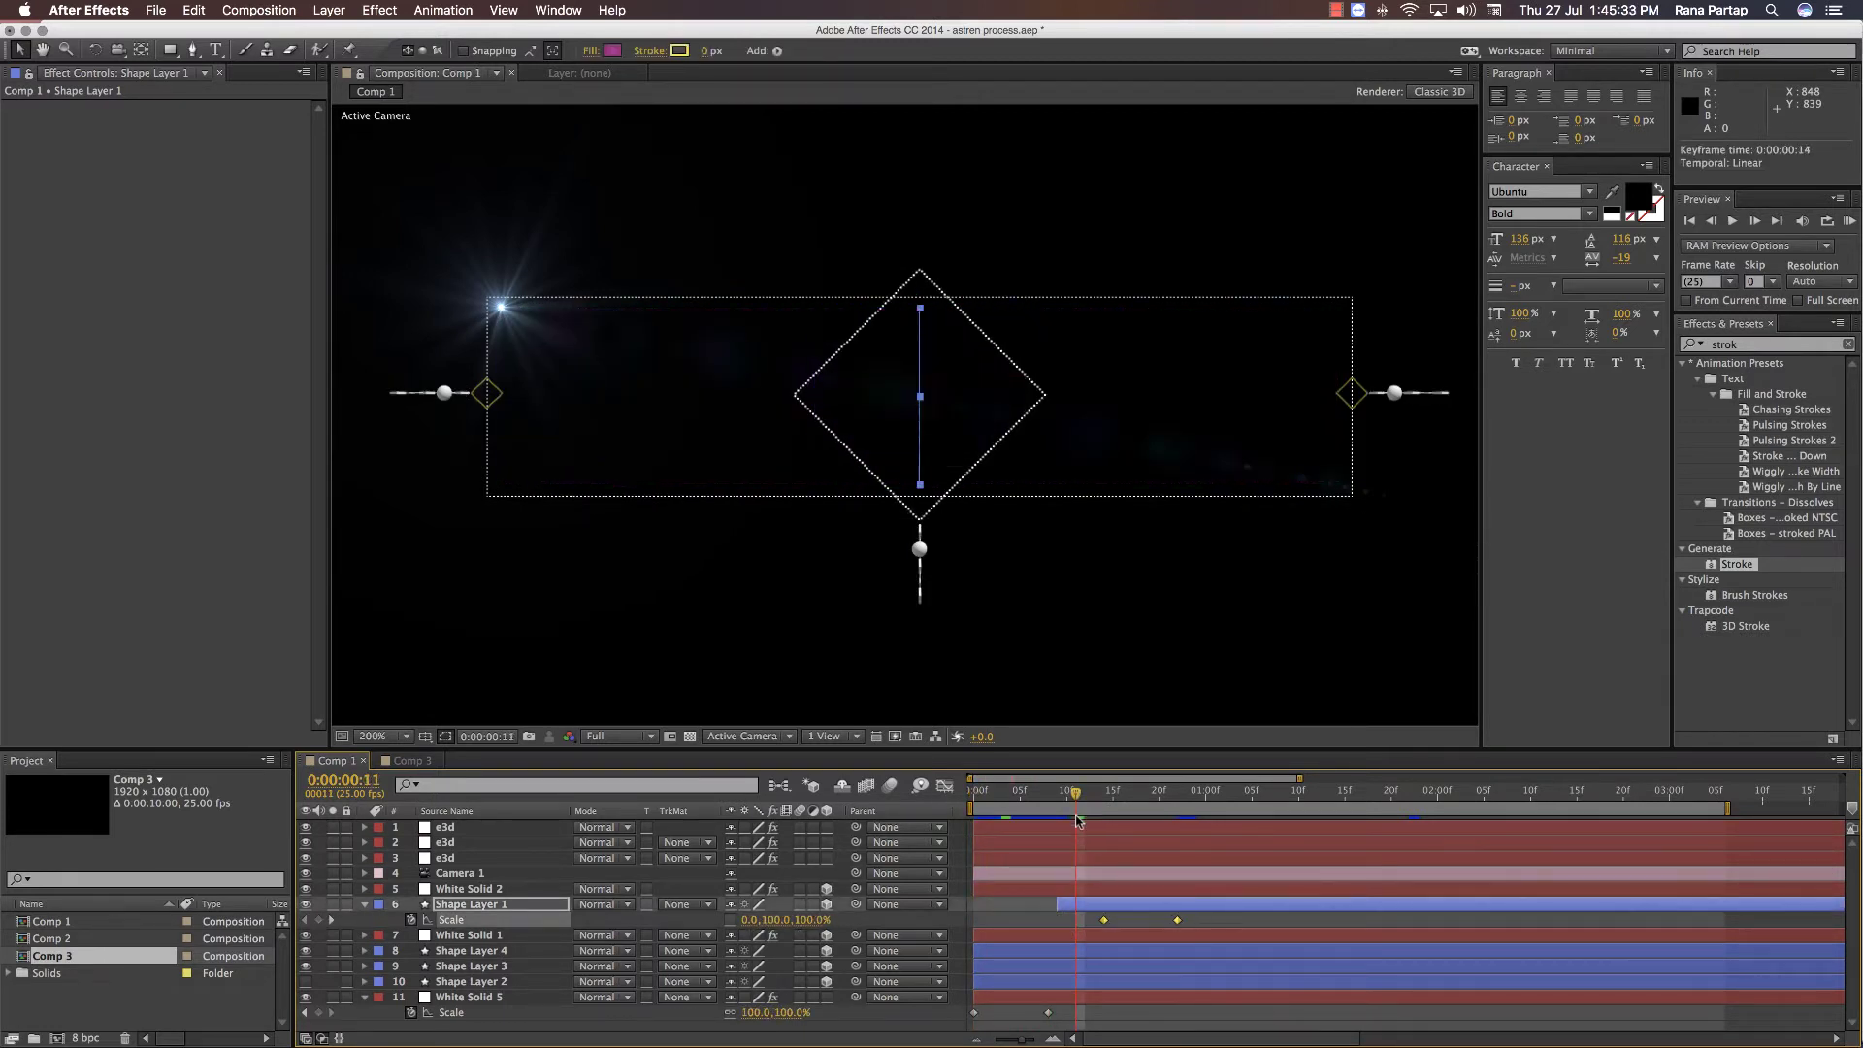
drag(1097, 802, 1108, 804)
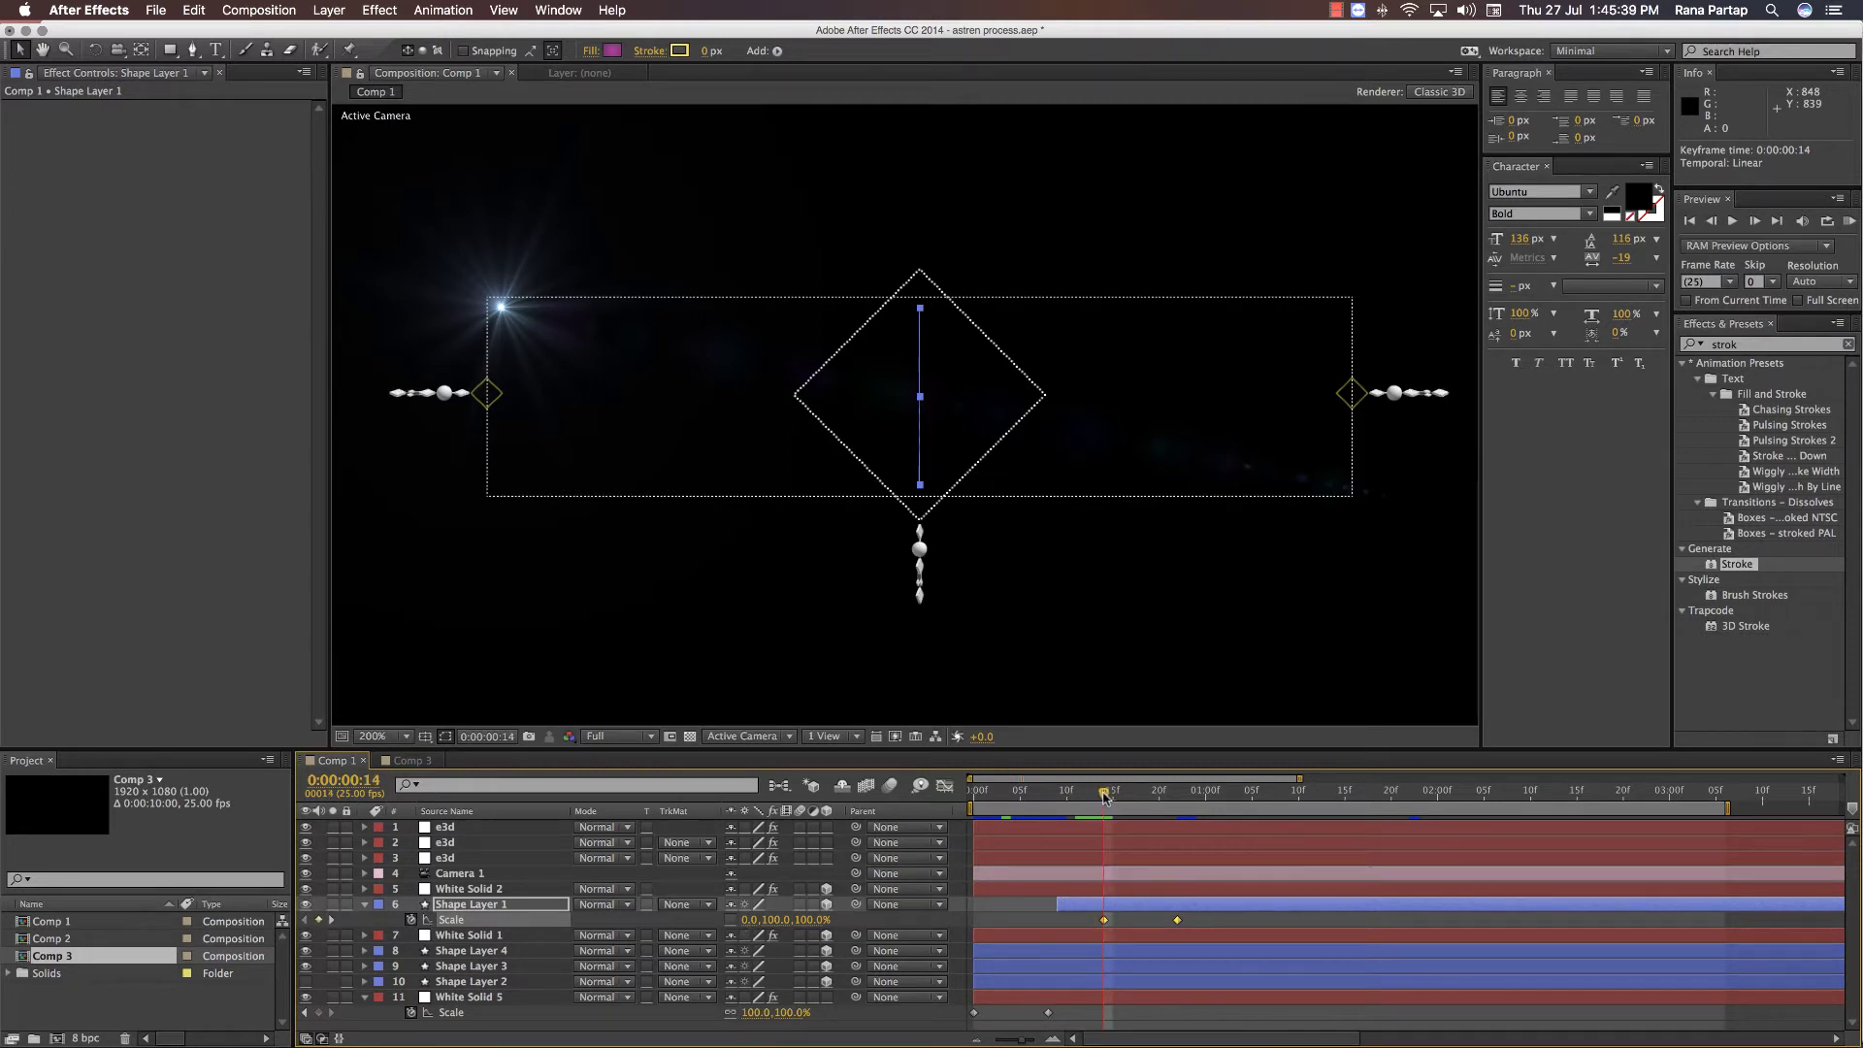
drag(753, 922, 754, 922)
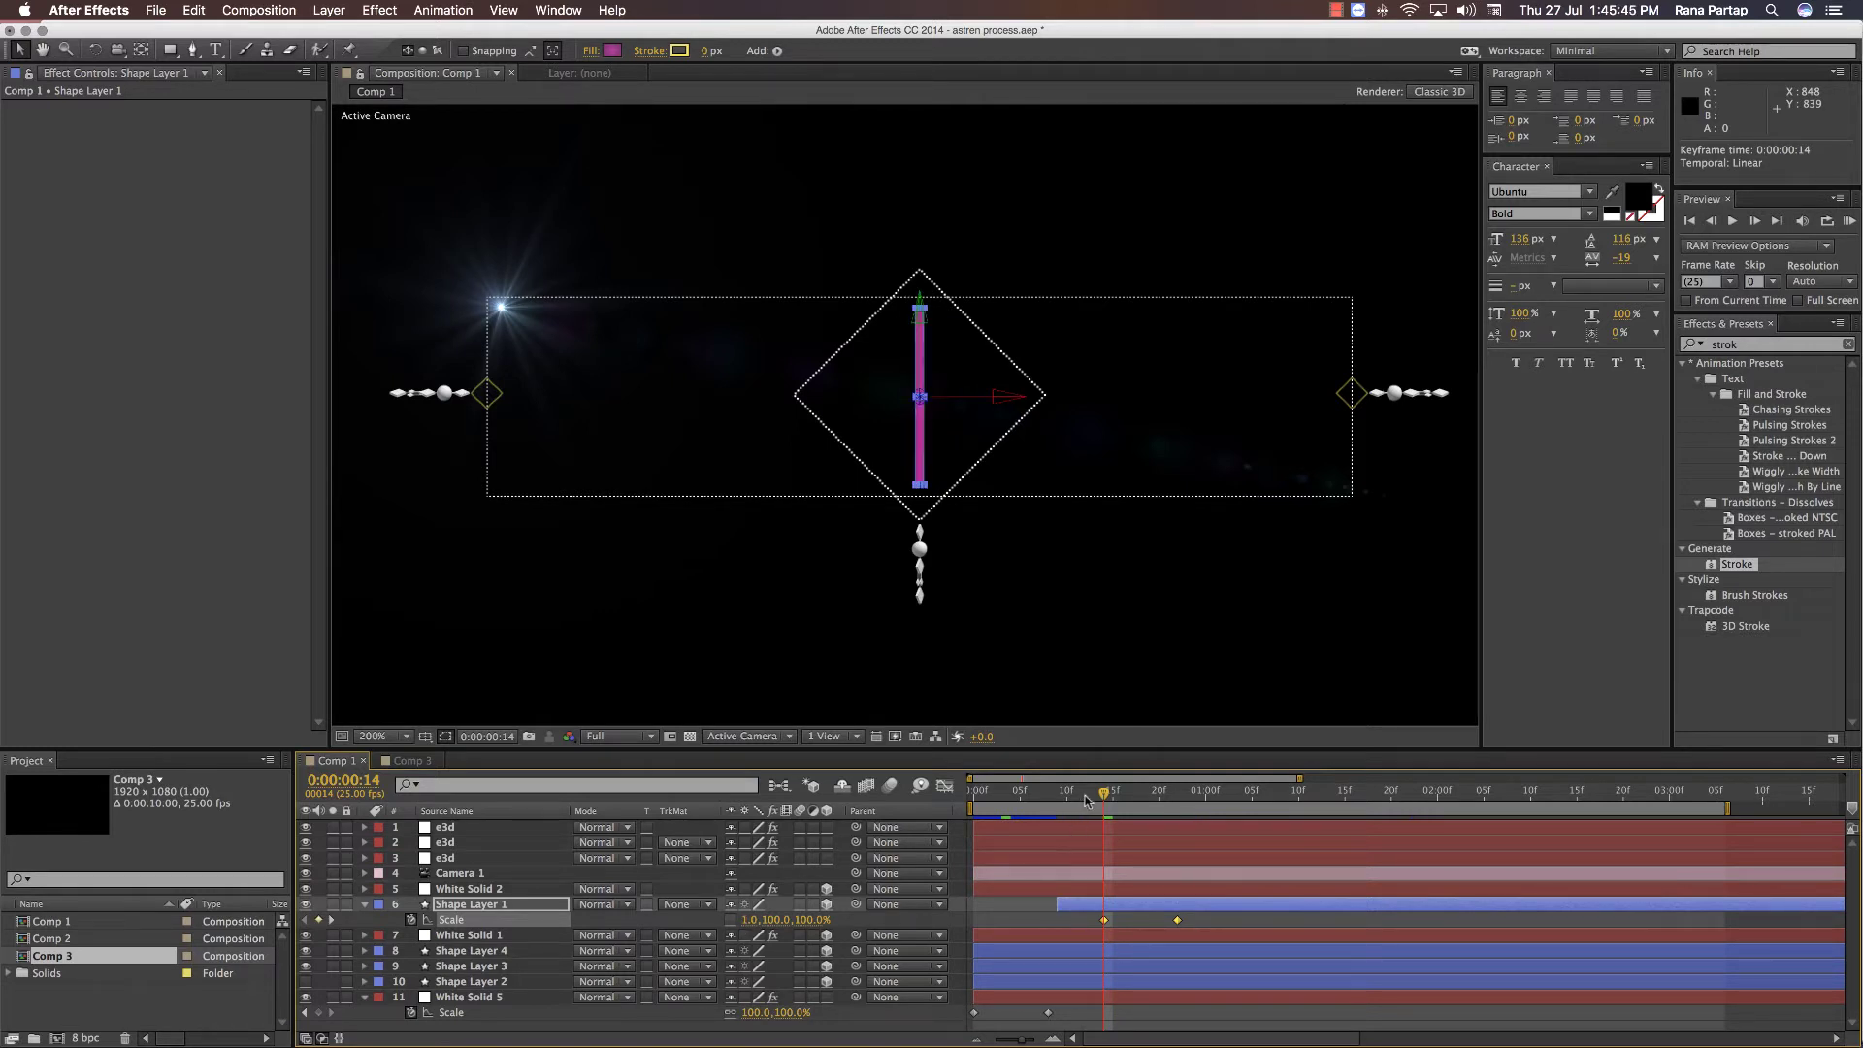
- Add a scale keyframe to Shape Layer 1 at 0:00:00:09 with the vertical scale at 0%, and preview it
drag(1087, 799, 1061, 803)
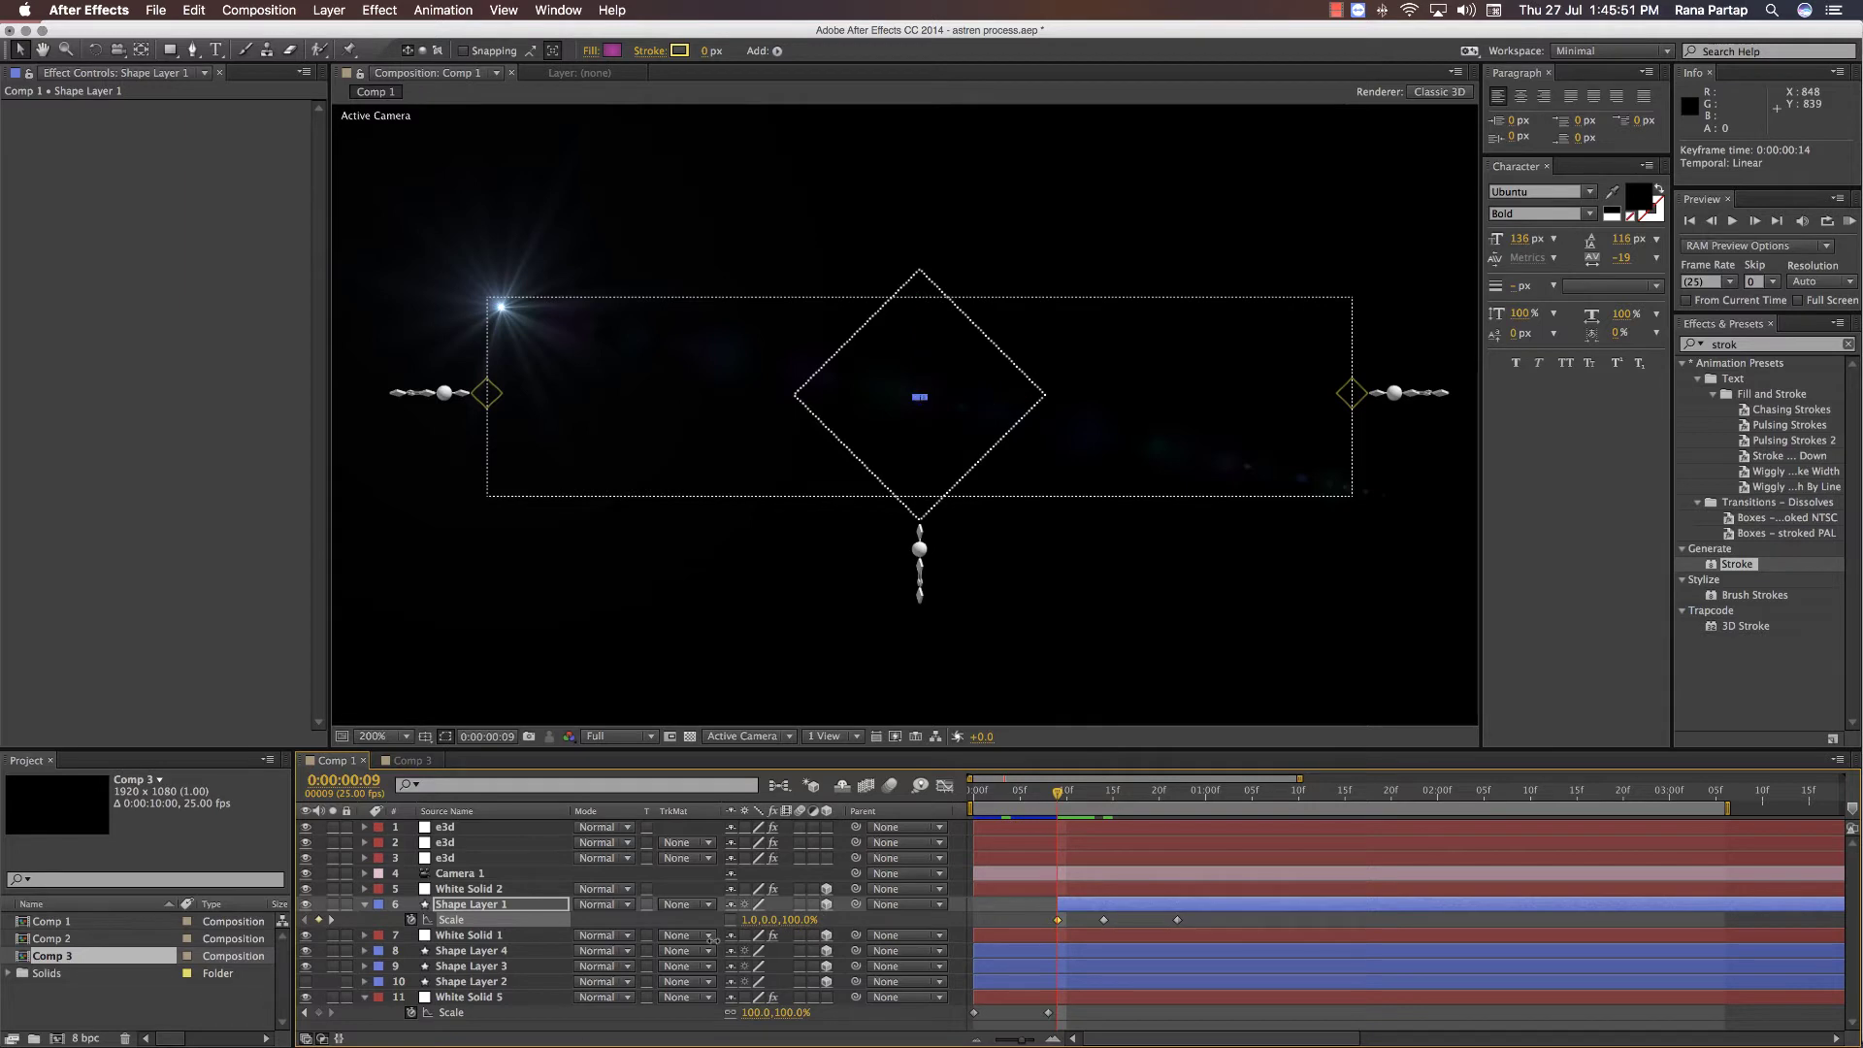
key(space)
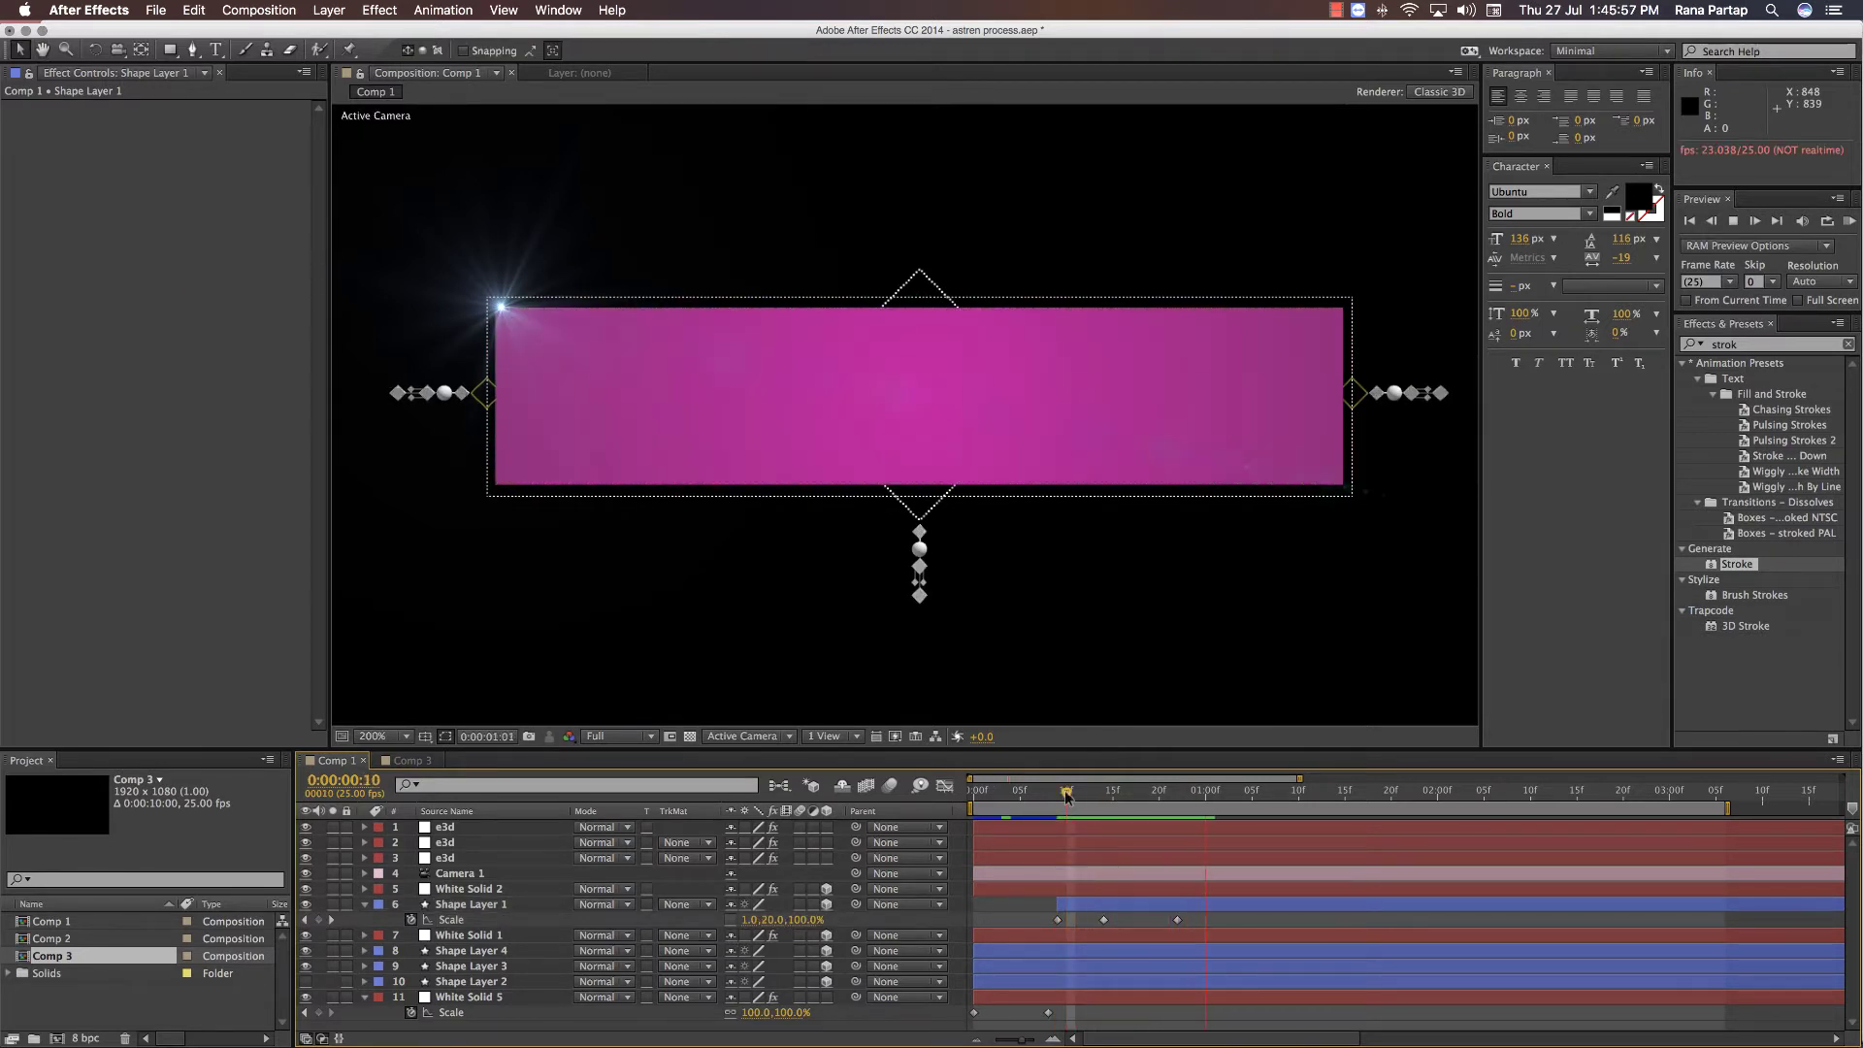
key(space)
- Slow the widening of Shape Layer 1 by moving its last scale keyframe to 0:00:01:05, and preview the result
drag(1073, 800, 1178, 799)
drag(1177, 920, 1252, 920)
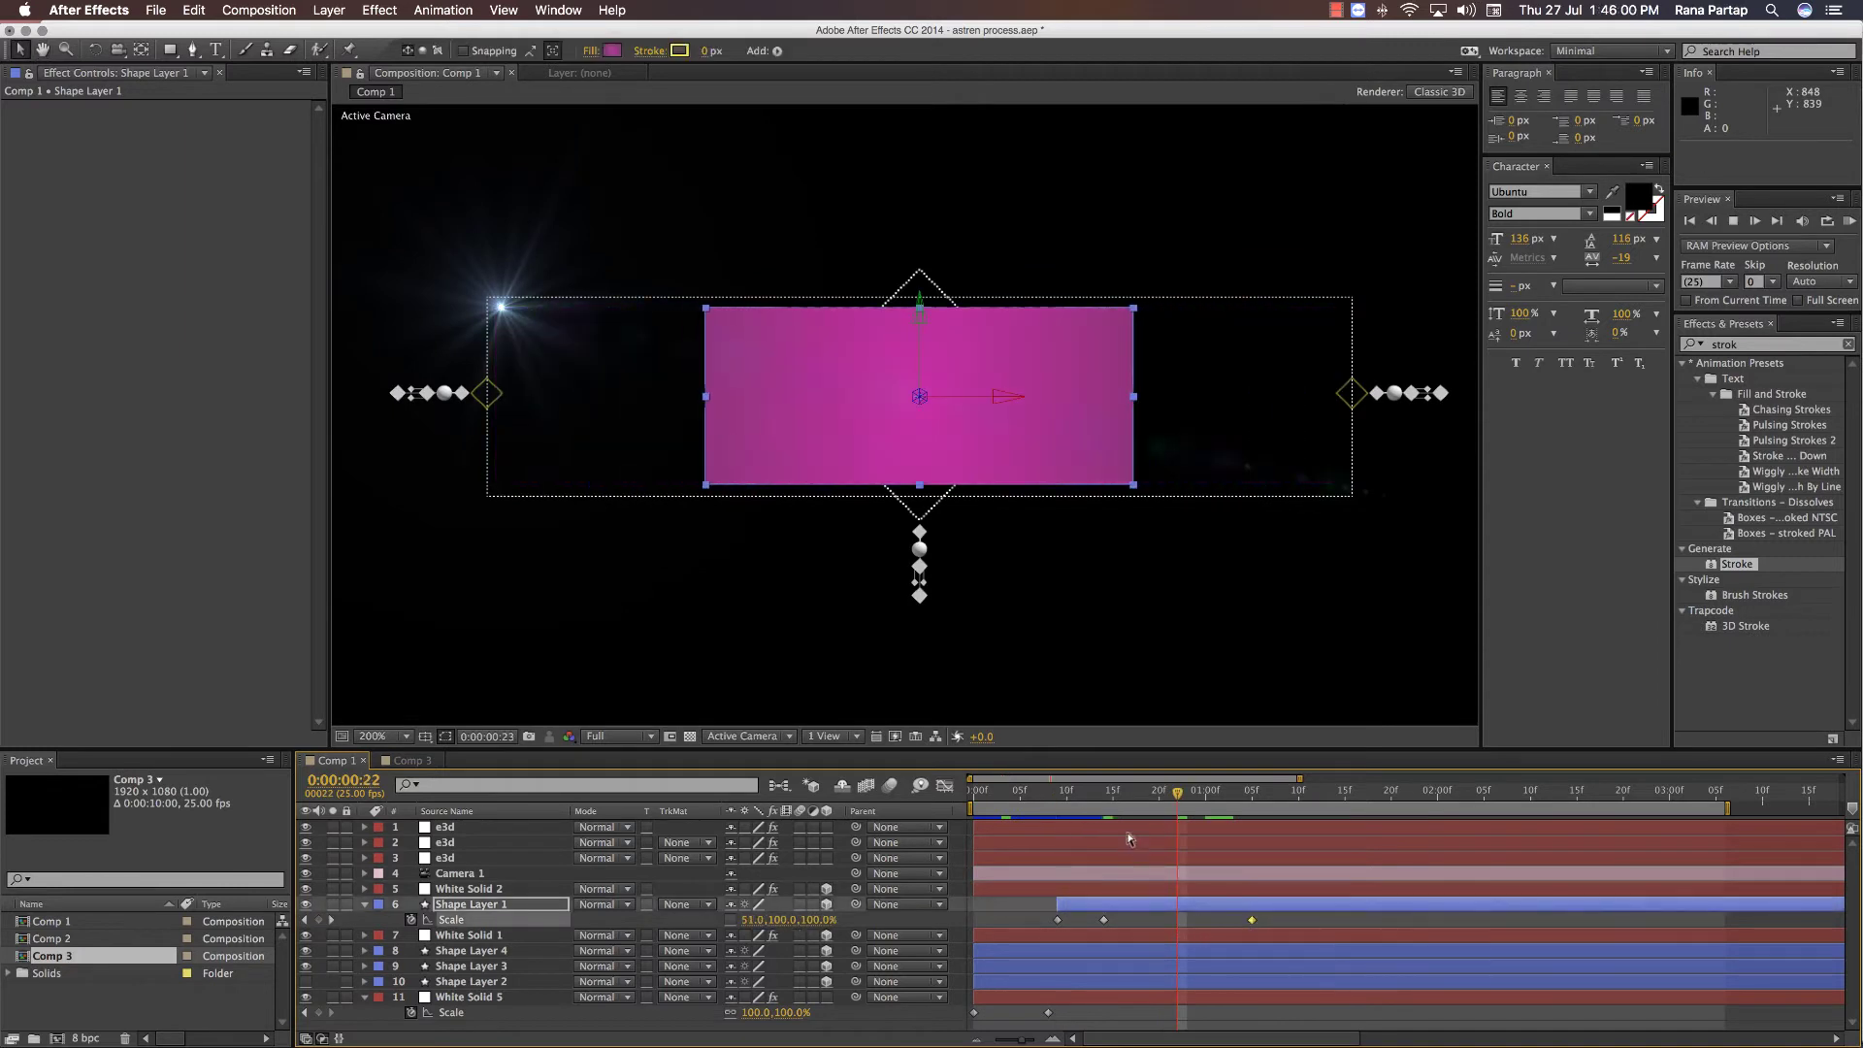
key(space)
key(space)
click(1021, 904)
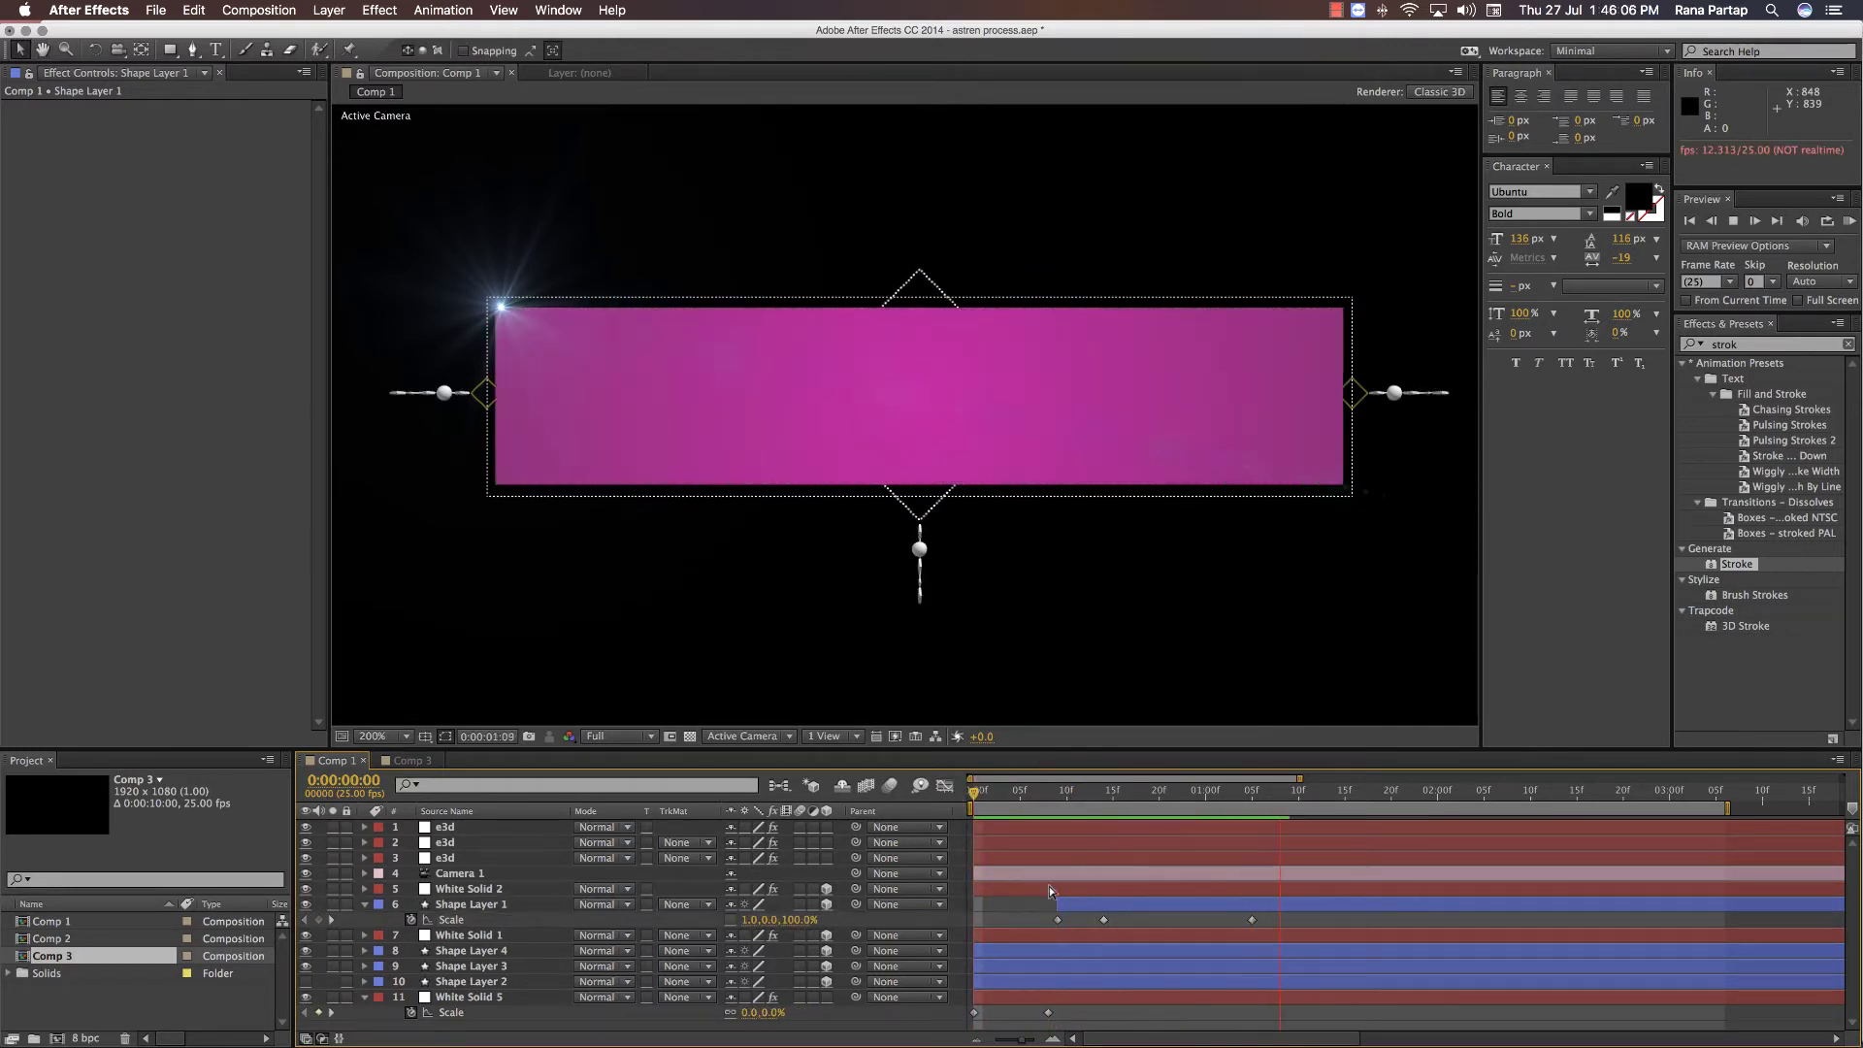
key(space)
key(space)
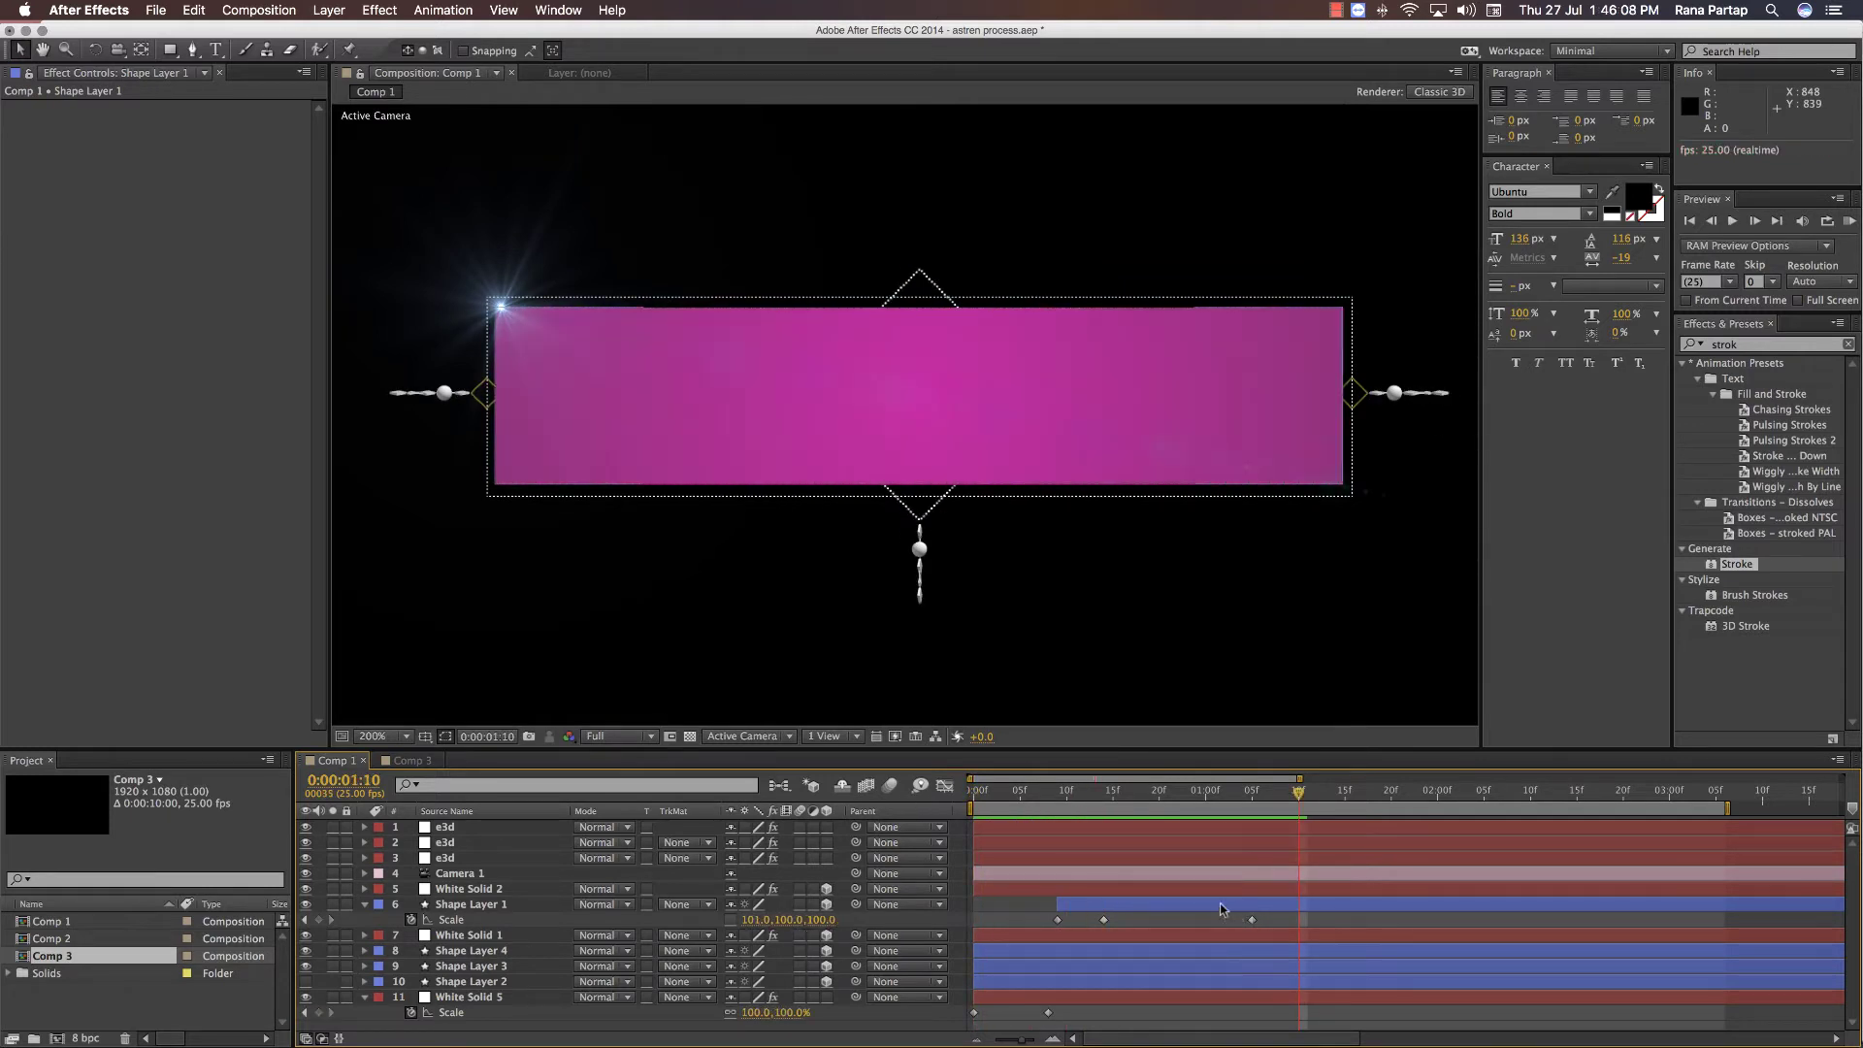
- Apply easing to all three scale keyframes of Shape Layer 1 and preview the smoothed motion
drag(1266, 923, 1053, 937)
right_click(1111, 926)
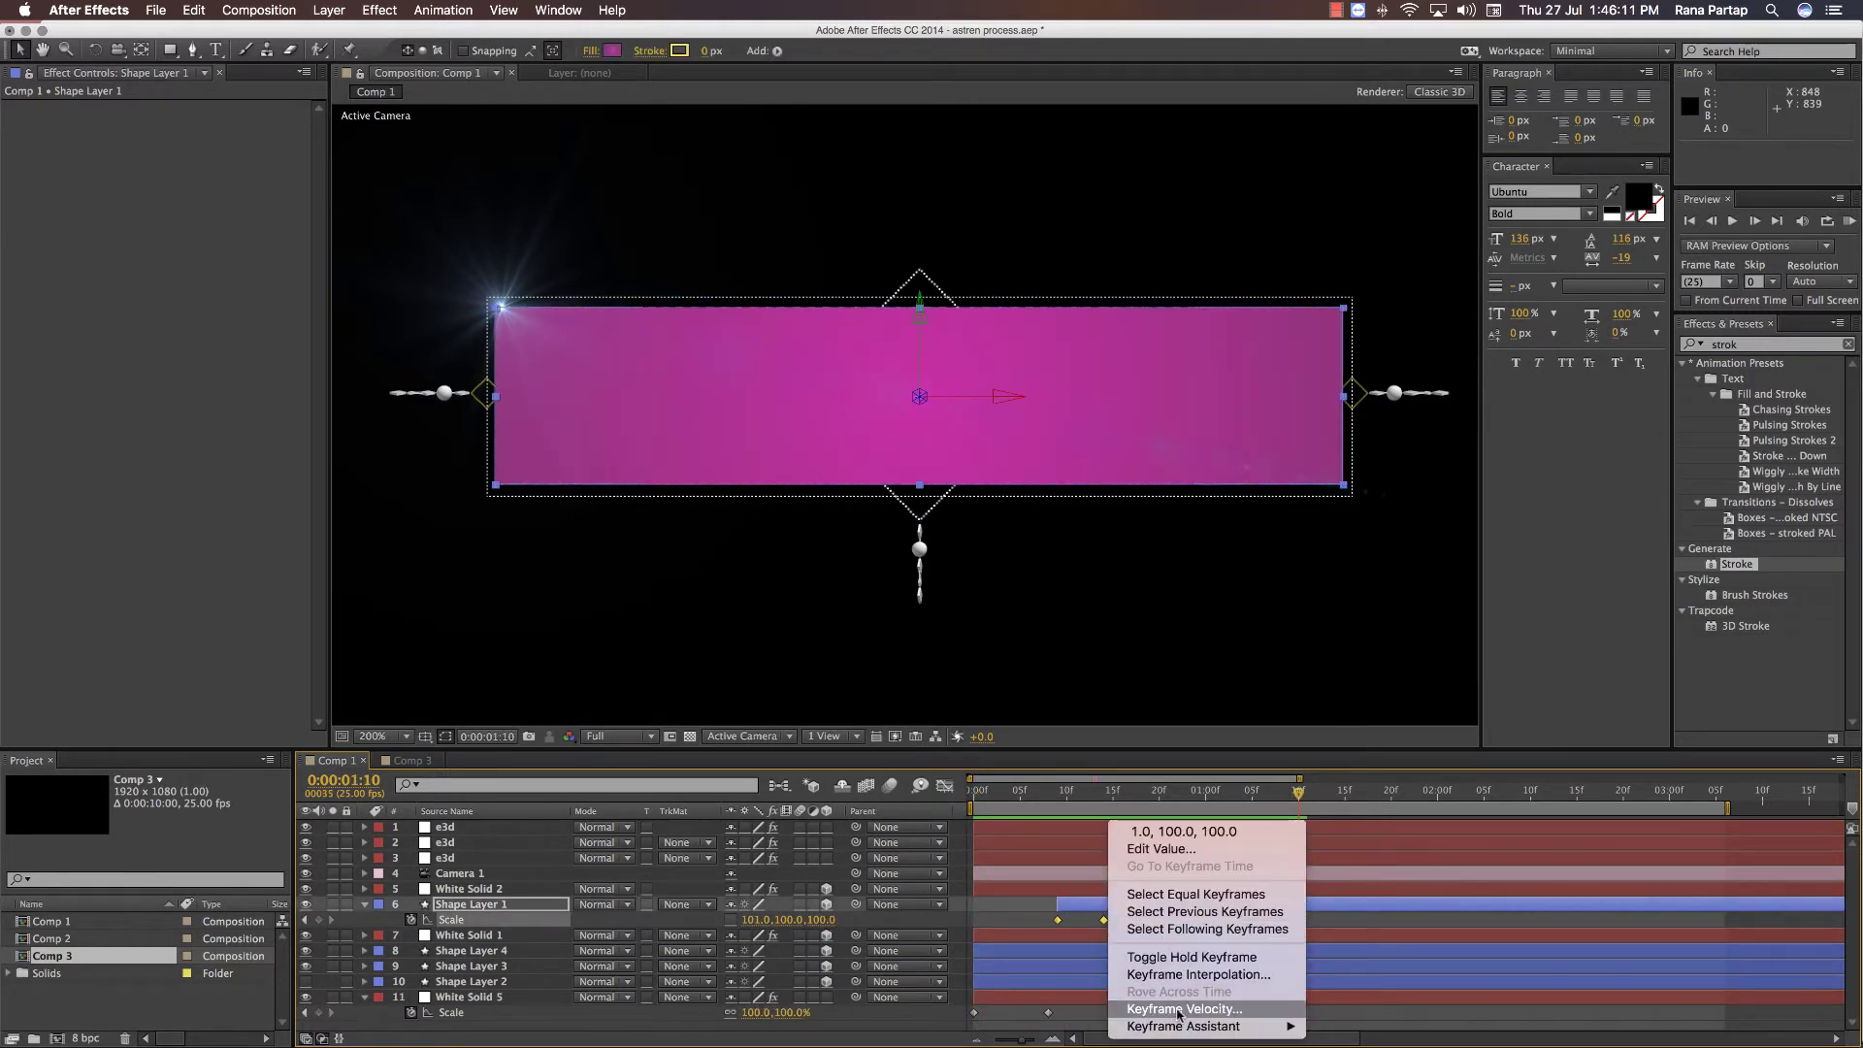
mouse_move(1193, 1026)
click(1332, 941)
click(1040, 791)
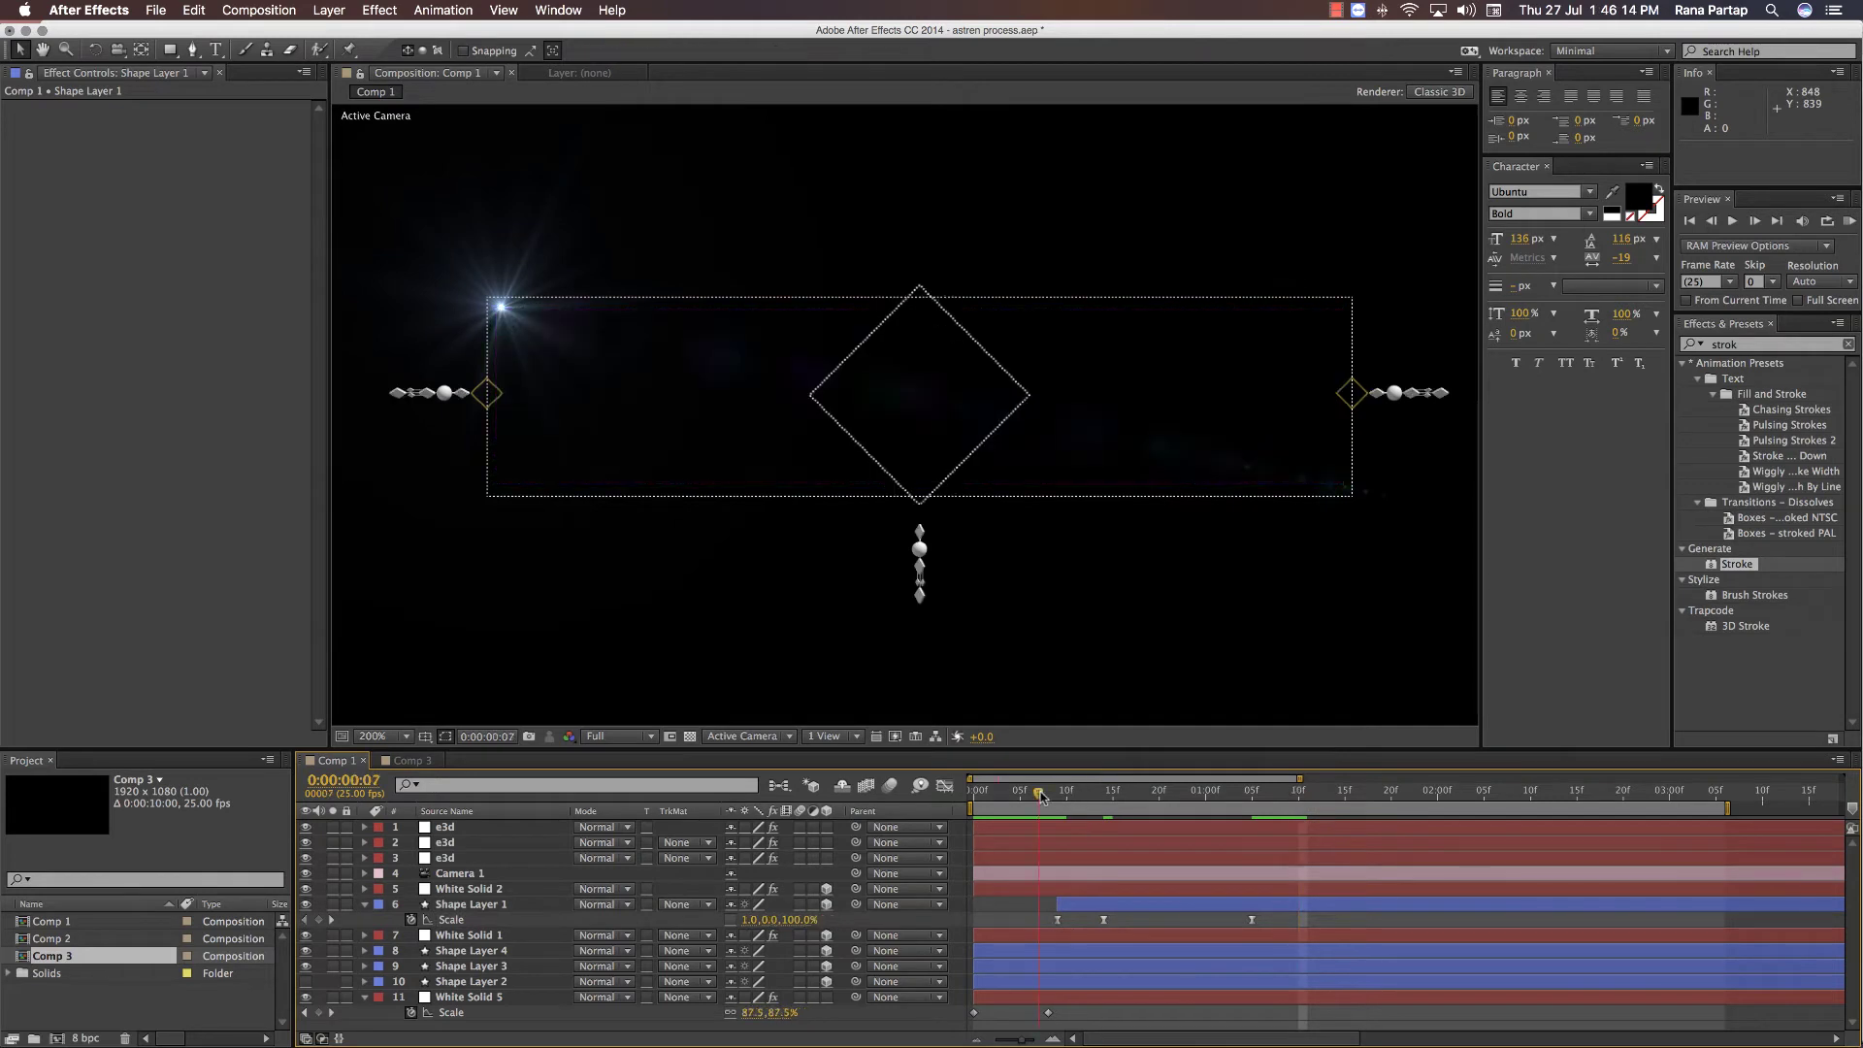
key(space)
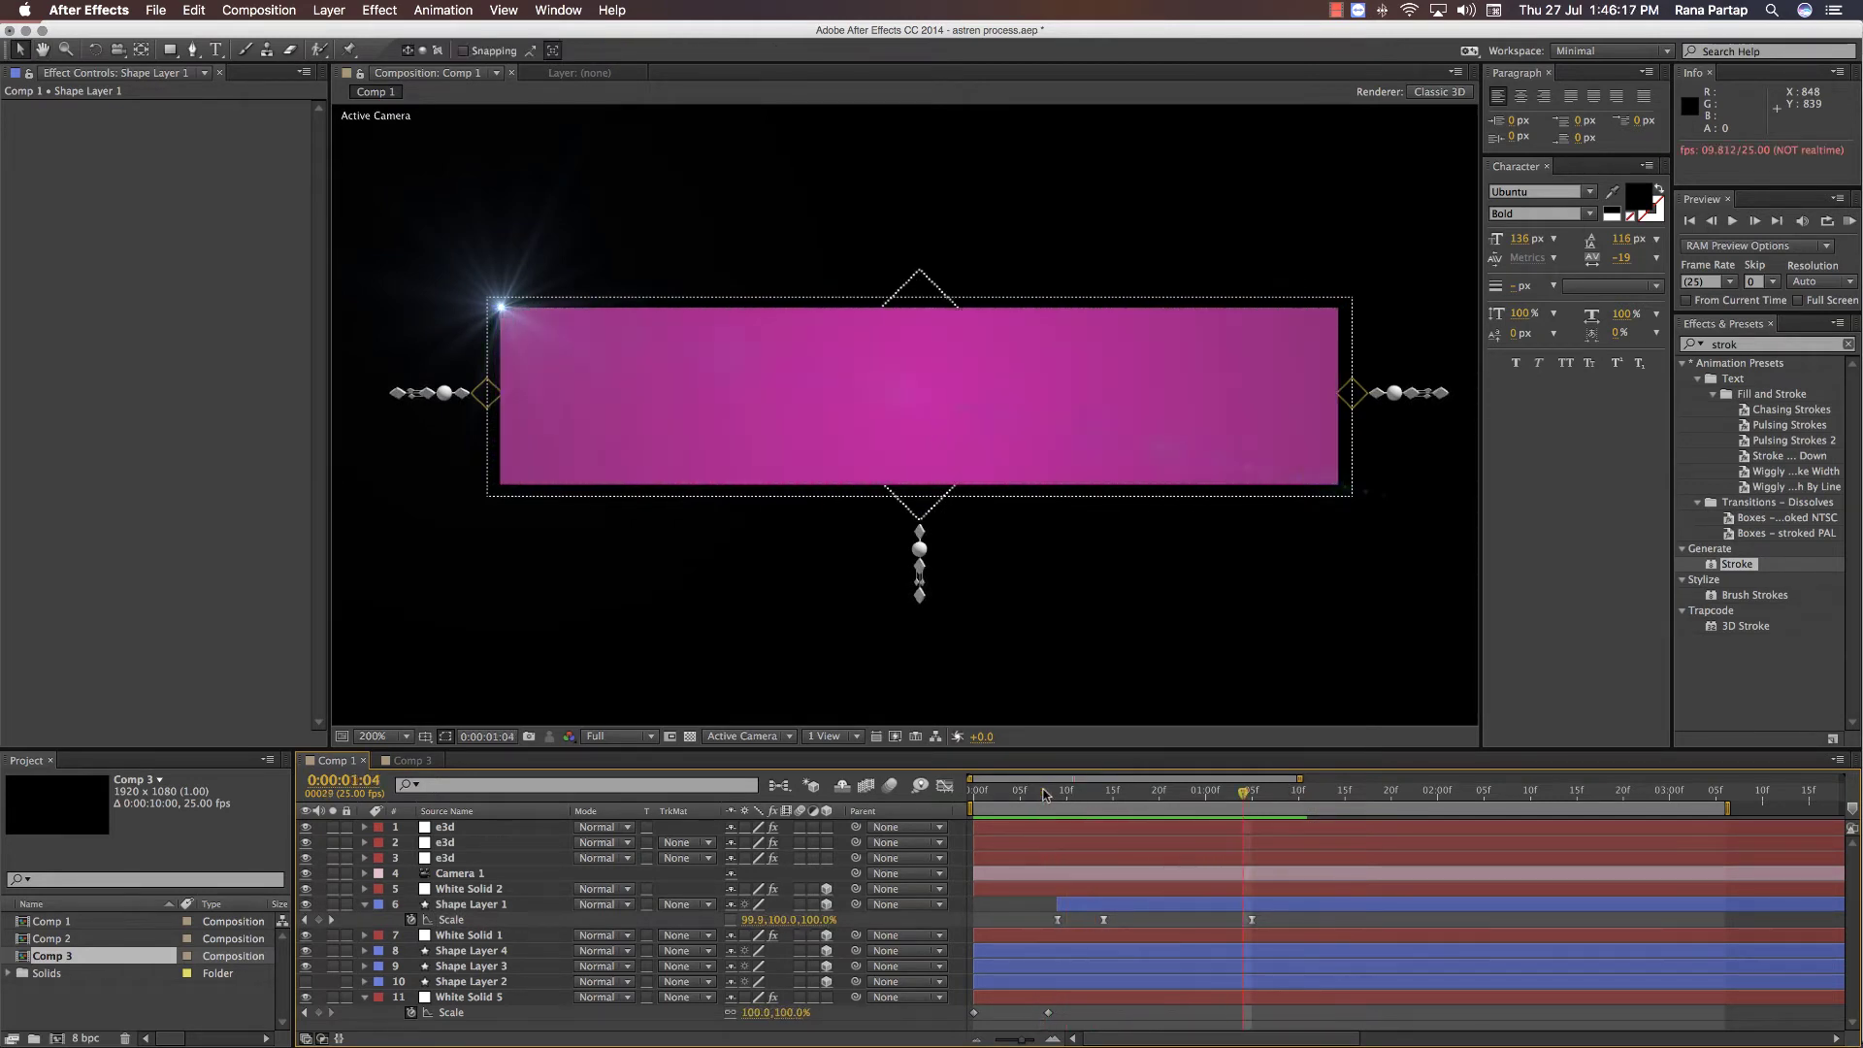
- Shift the White Solid 1 layer in time so that it starts at 0:00:00:20
click(488, 952)
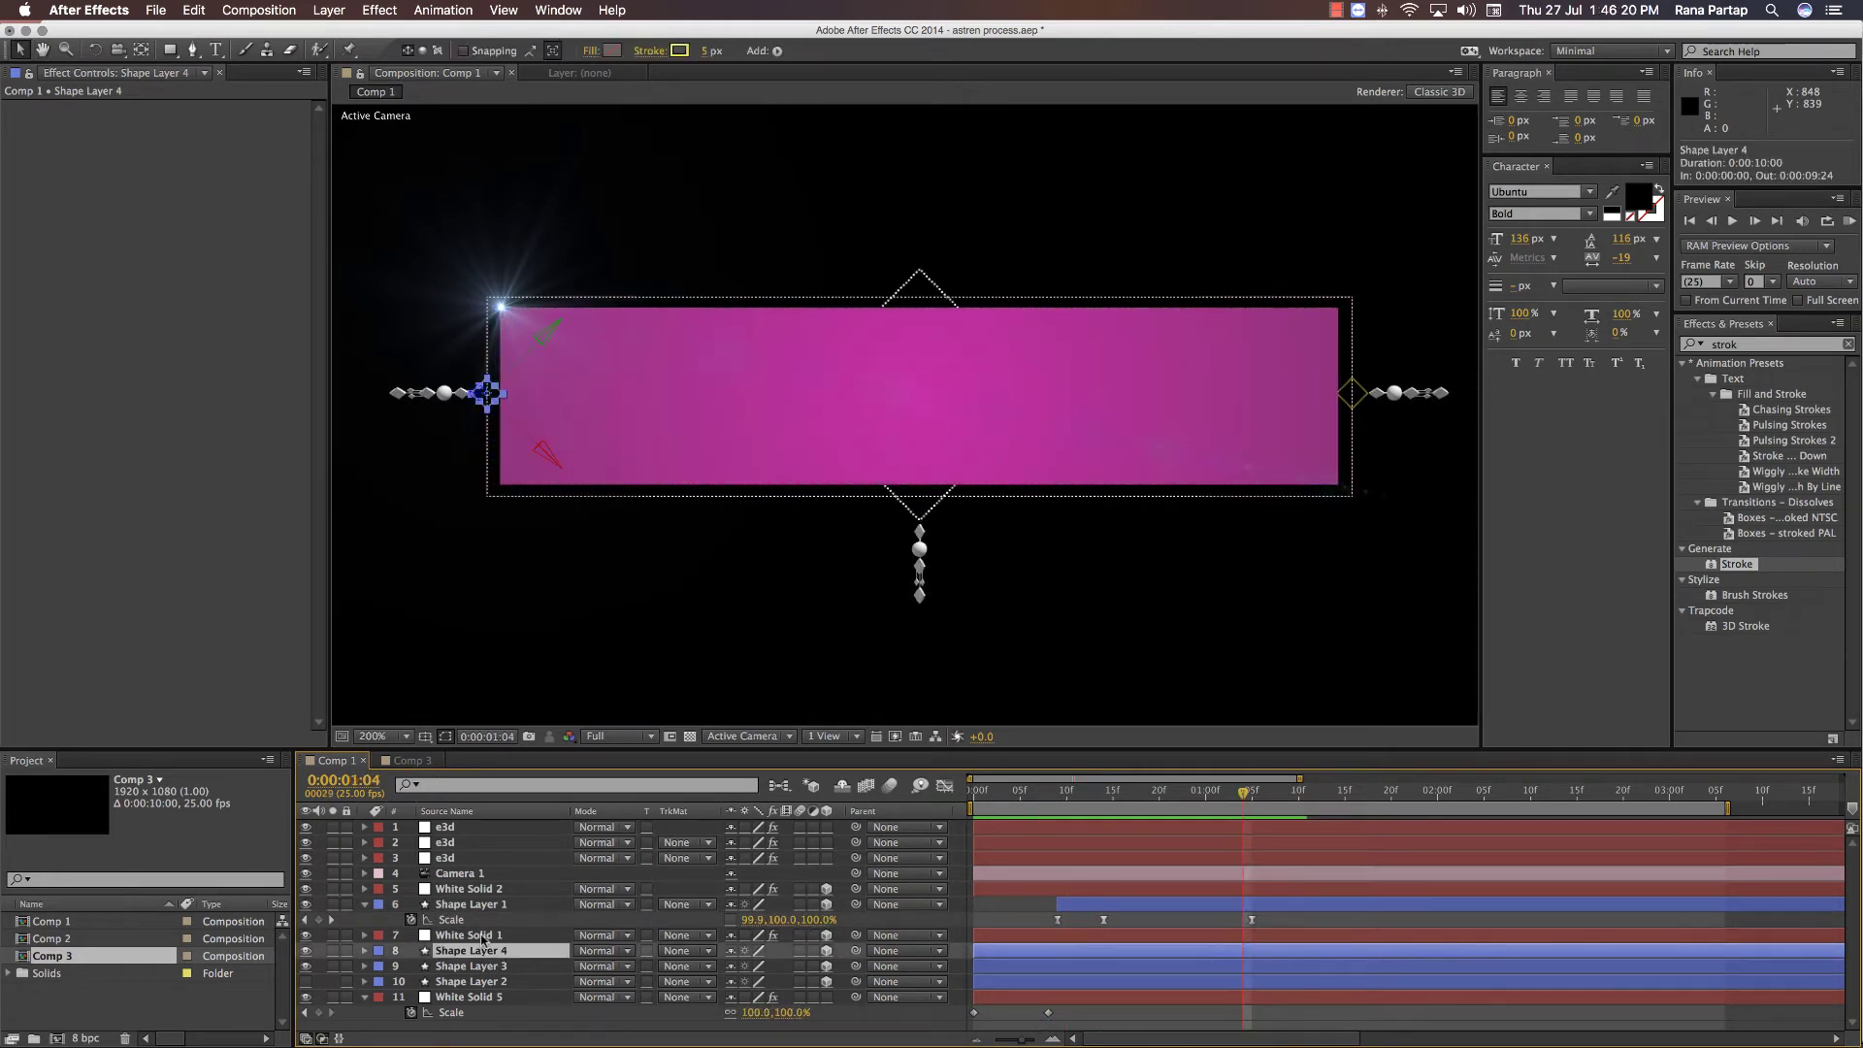
click(484, 938)
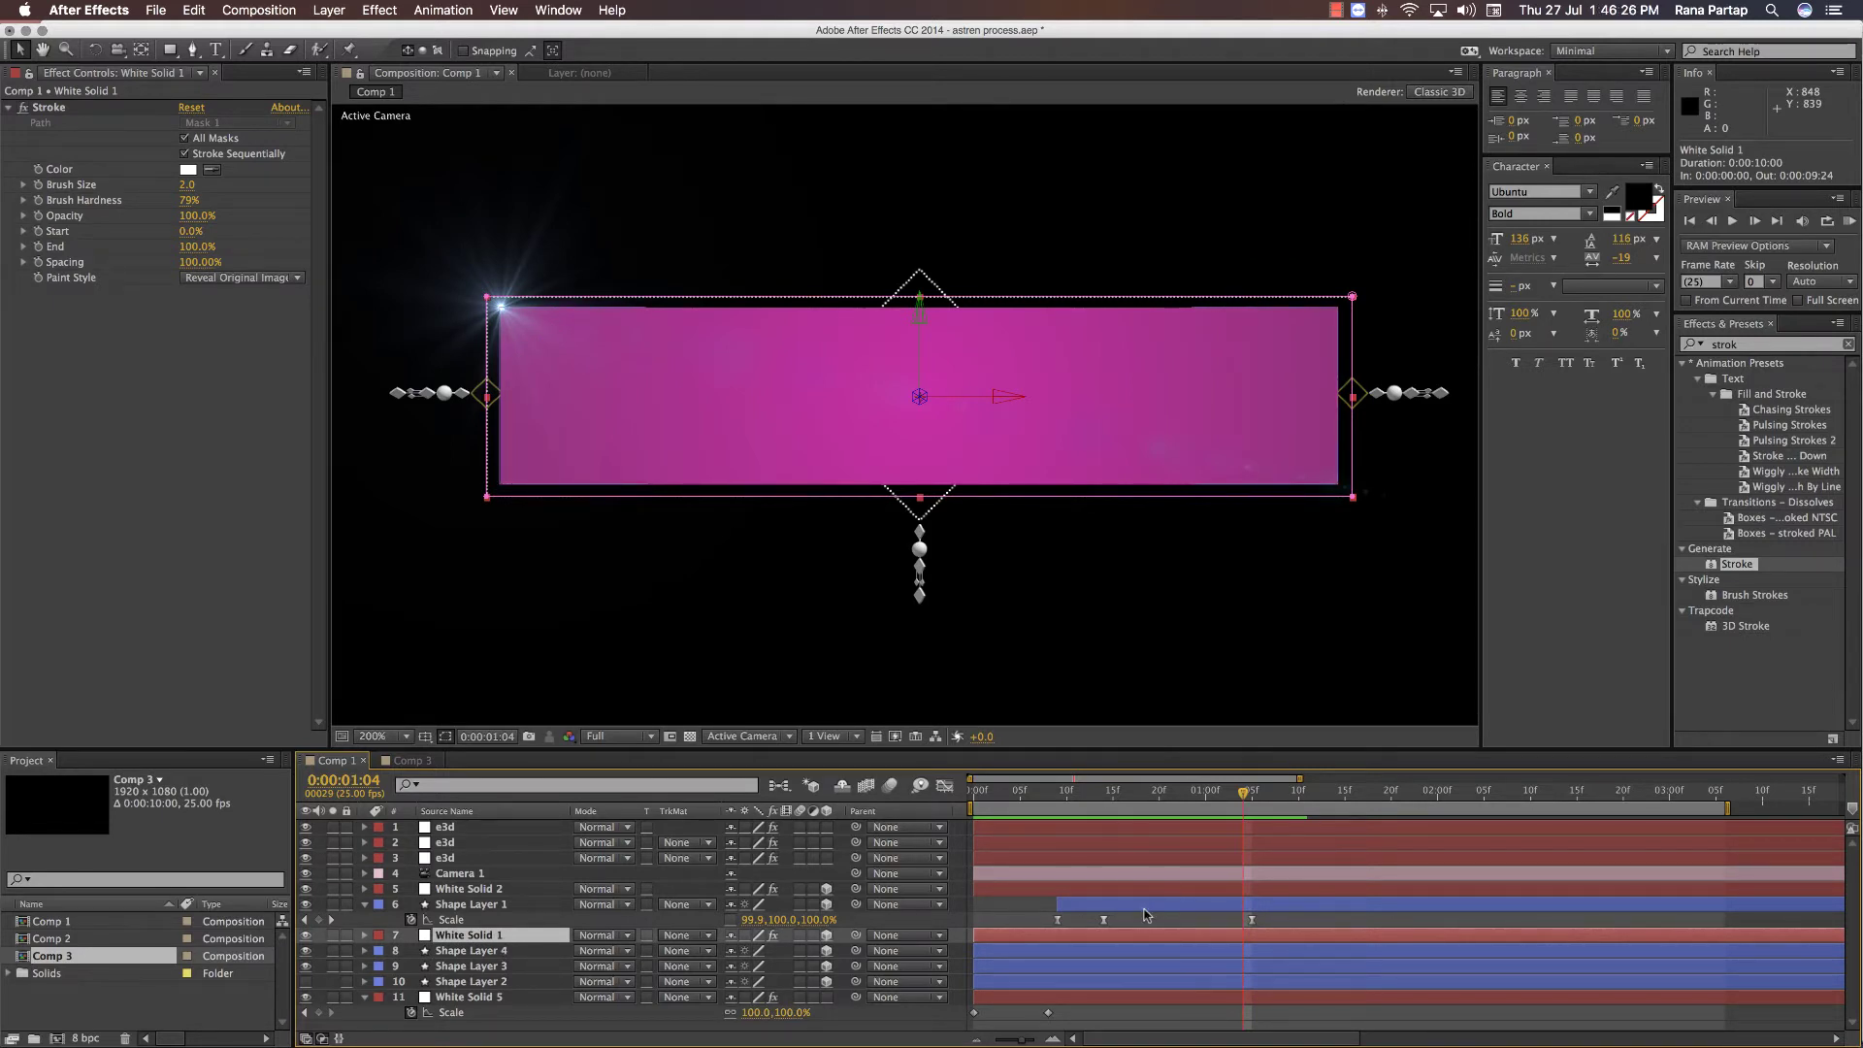
drag(1056, 937, 1114, 933)
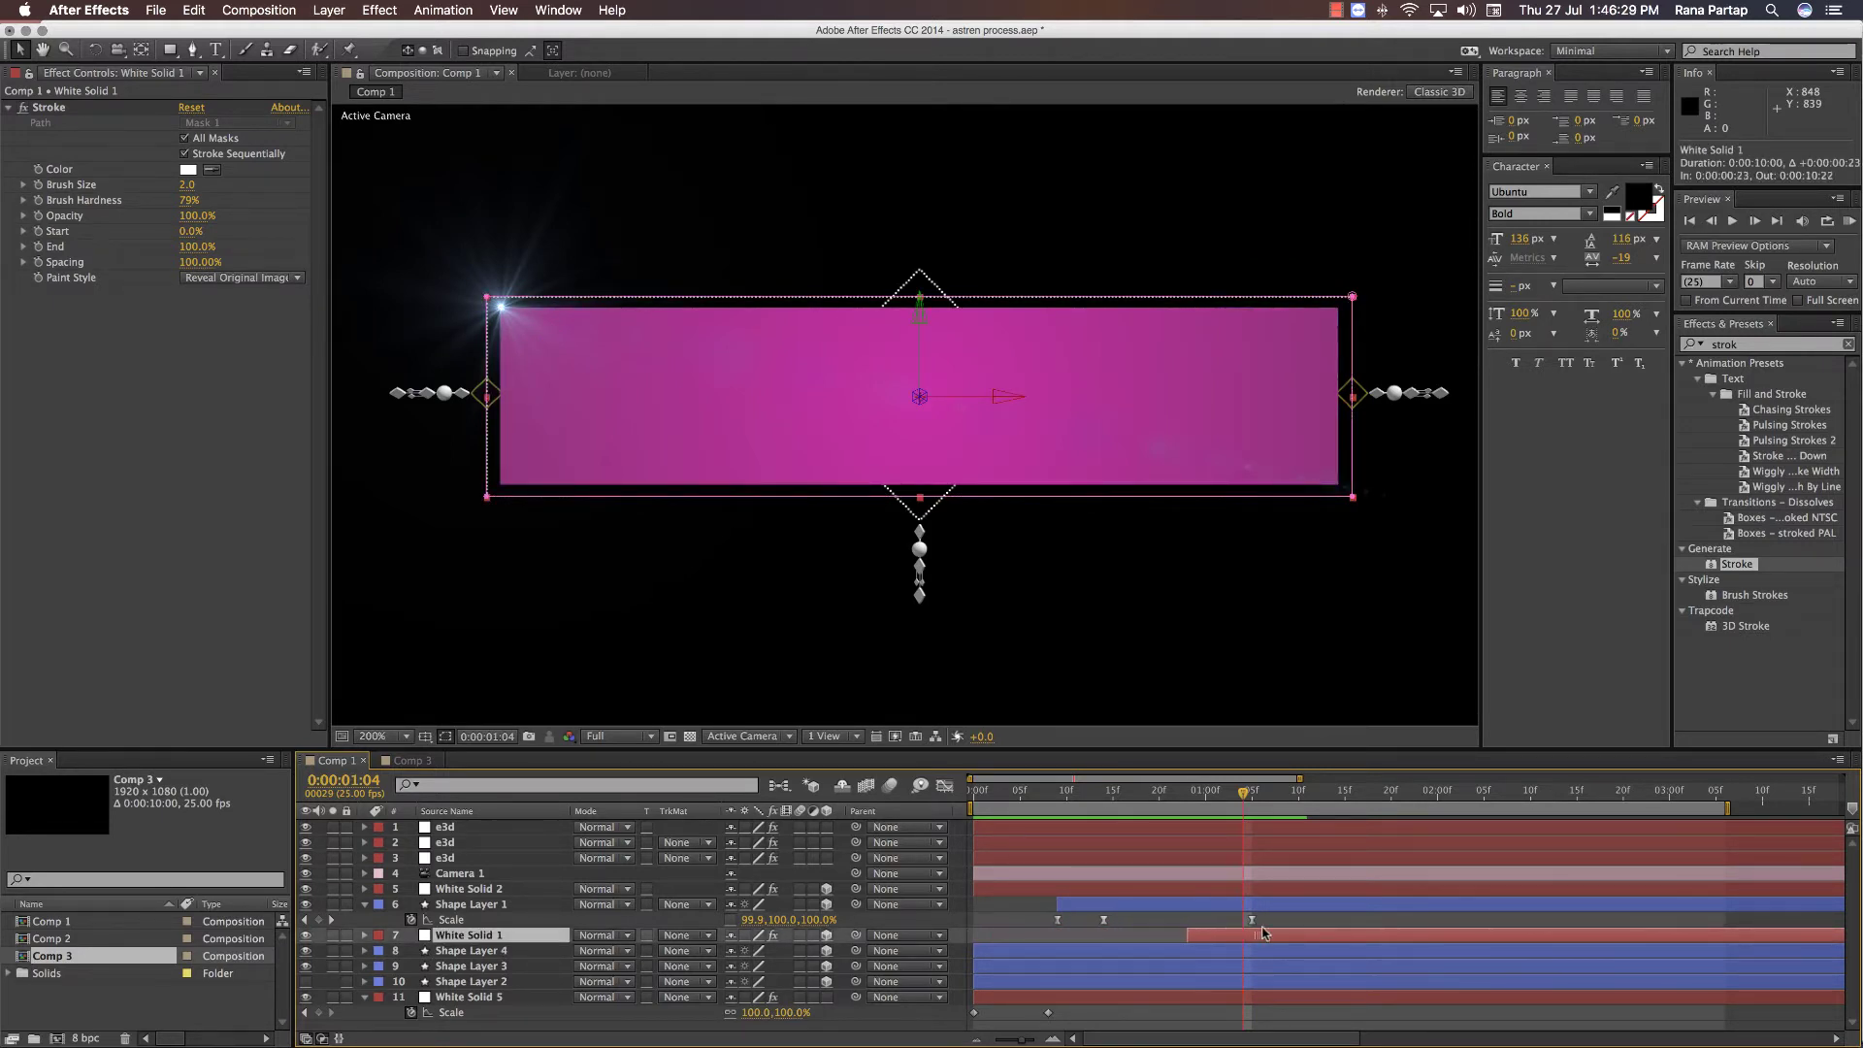
- Keyframe White Solid 1's scale from 0% at 0:00:00:20 to 100% at 0:00:01:04, and preview it
key(s)
click(415, 954)
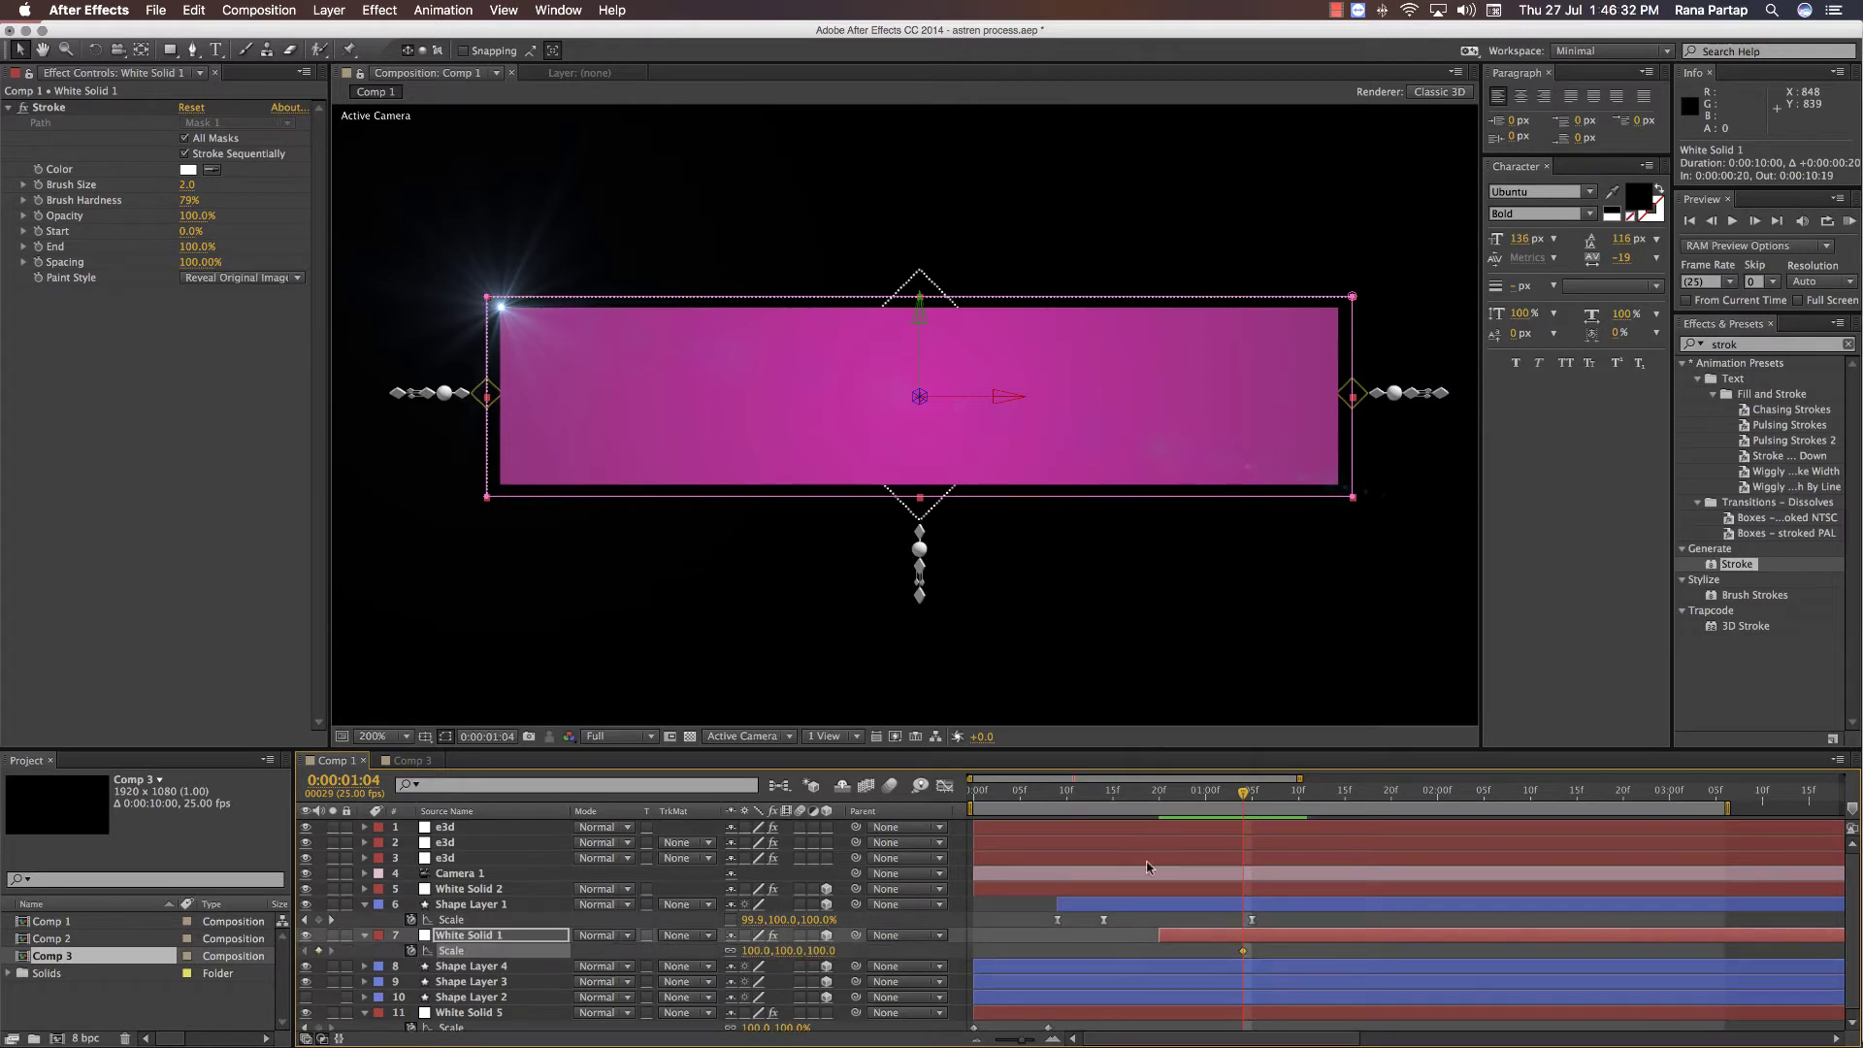
drag(1244, 805, 1164, 808)
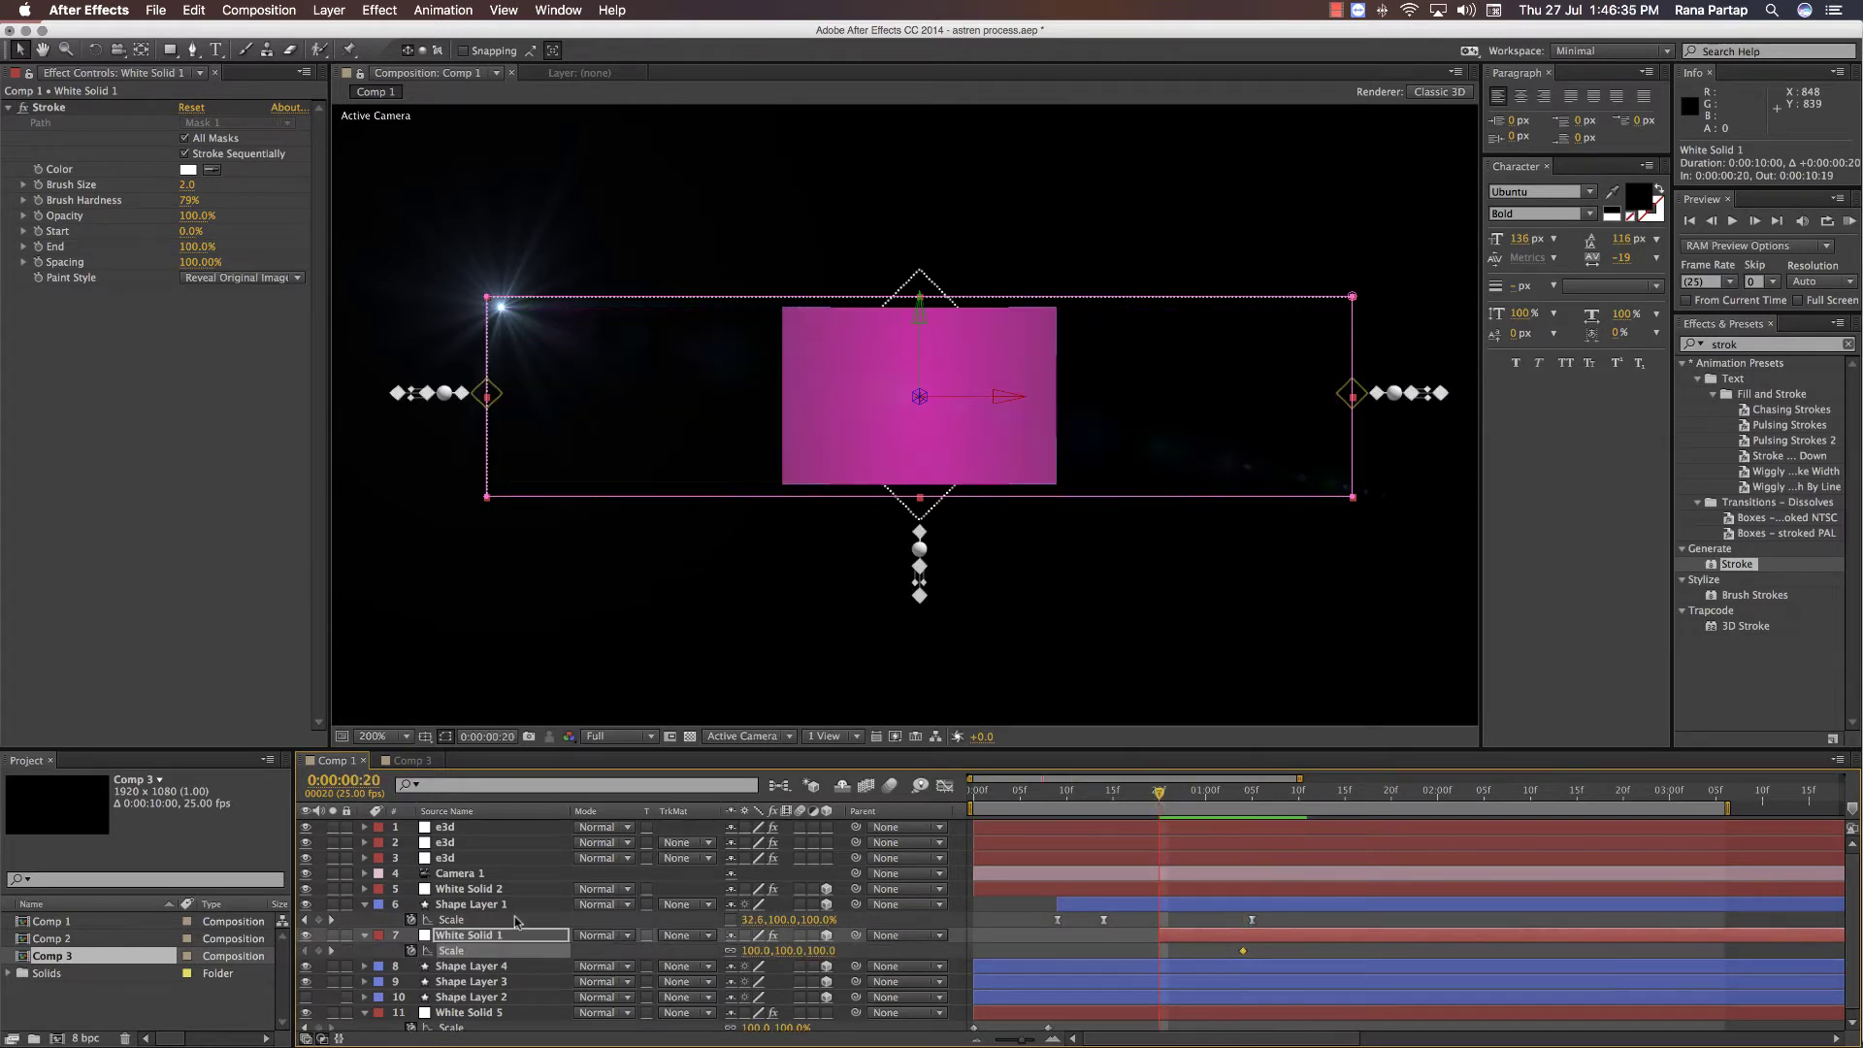
drag(764, 959, 677, 965)
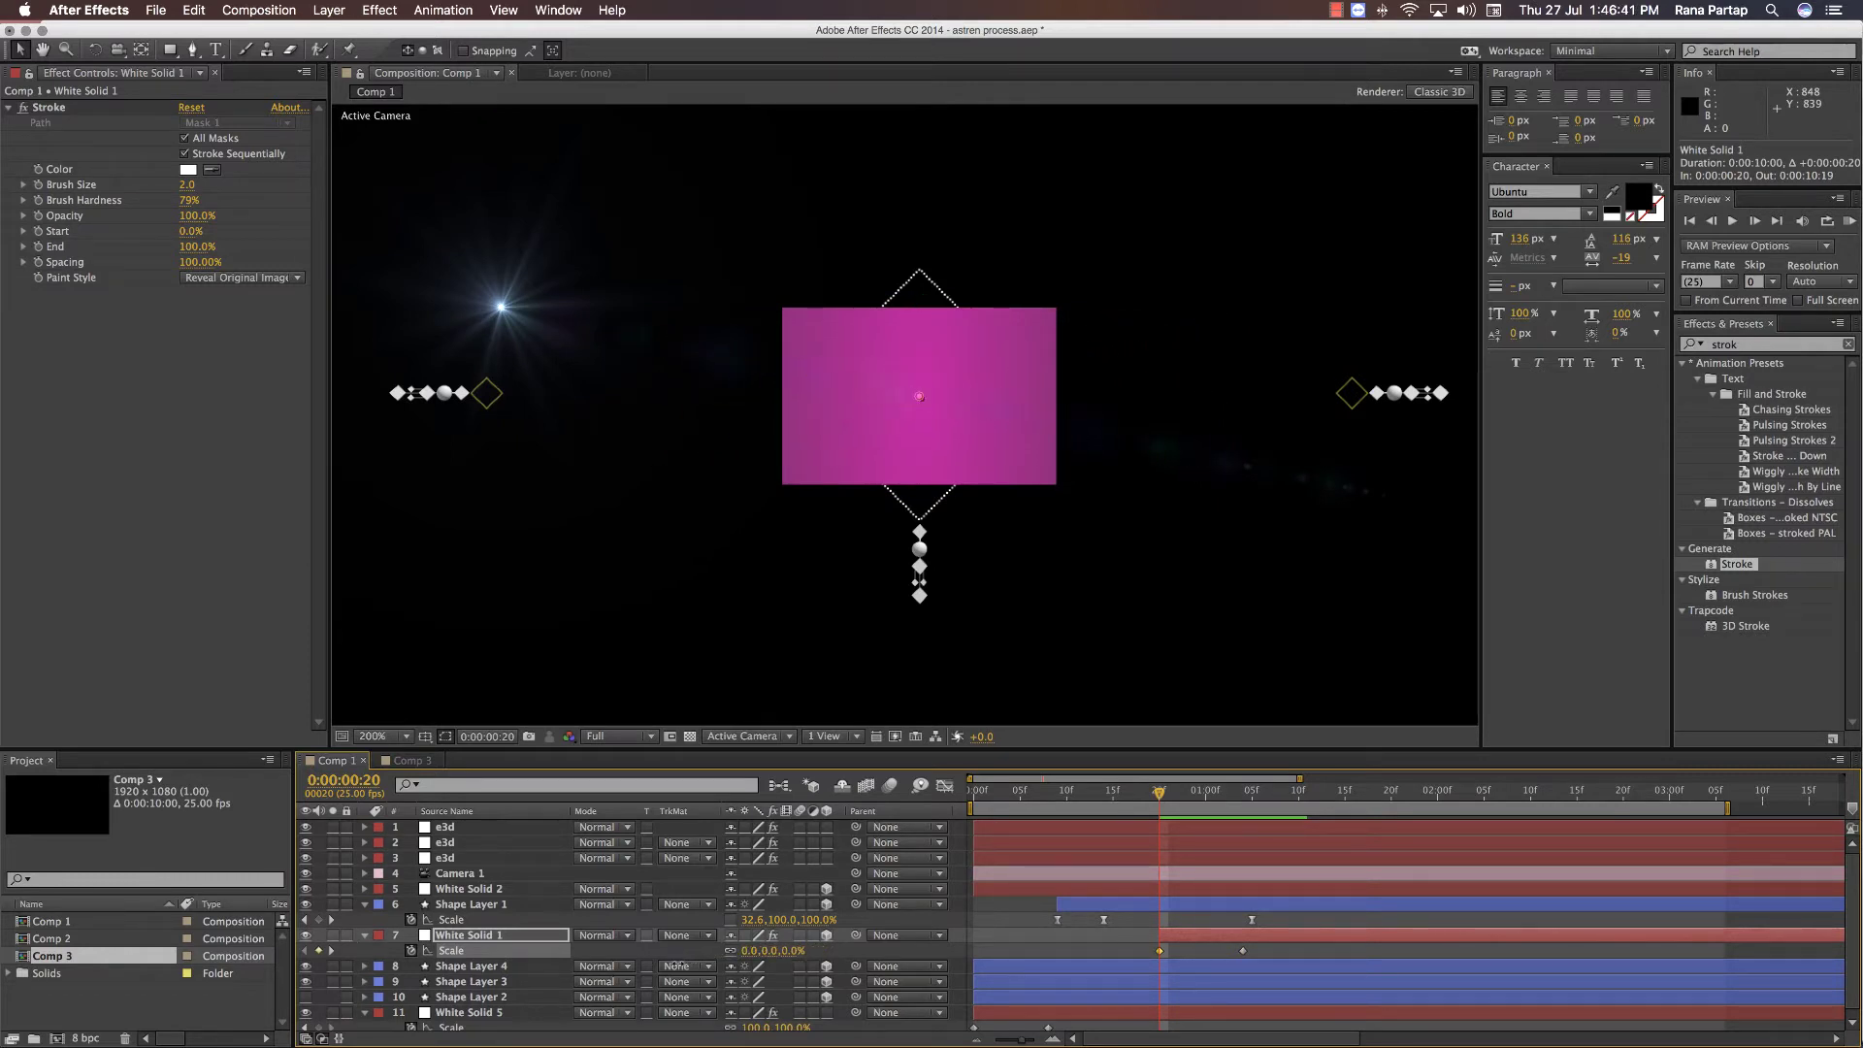
click(1055, 951)
key(space)
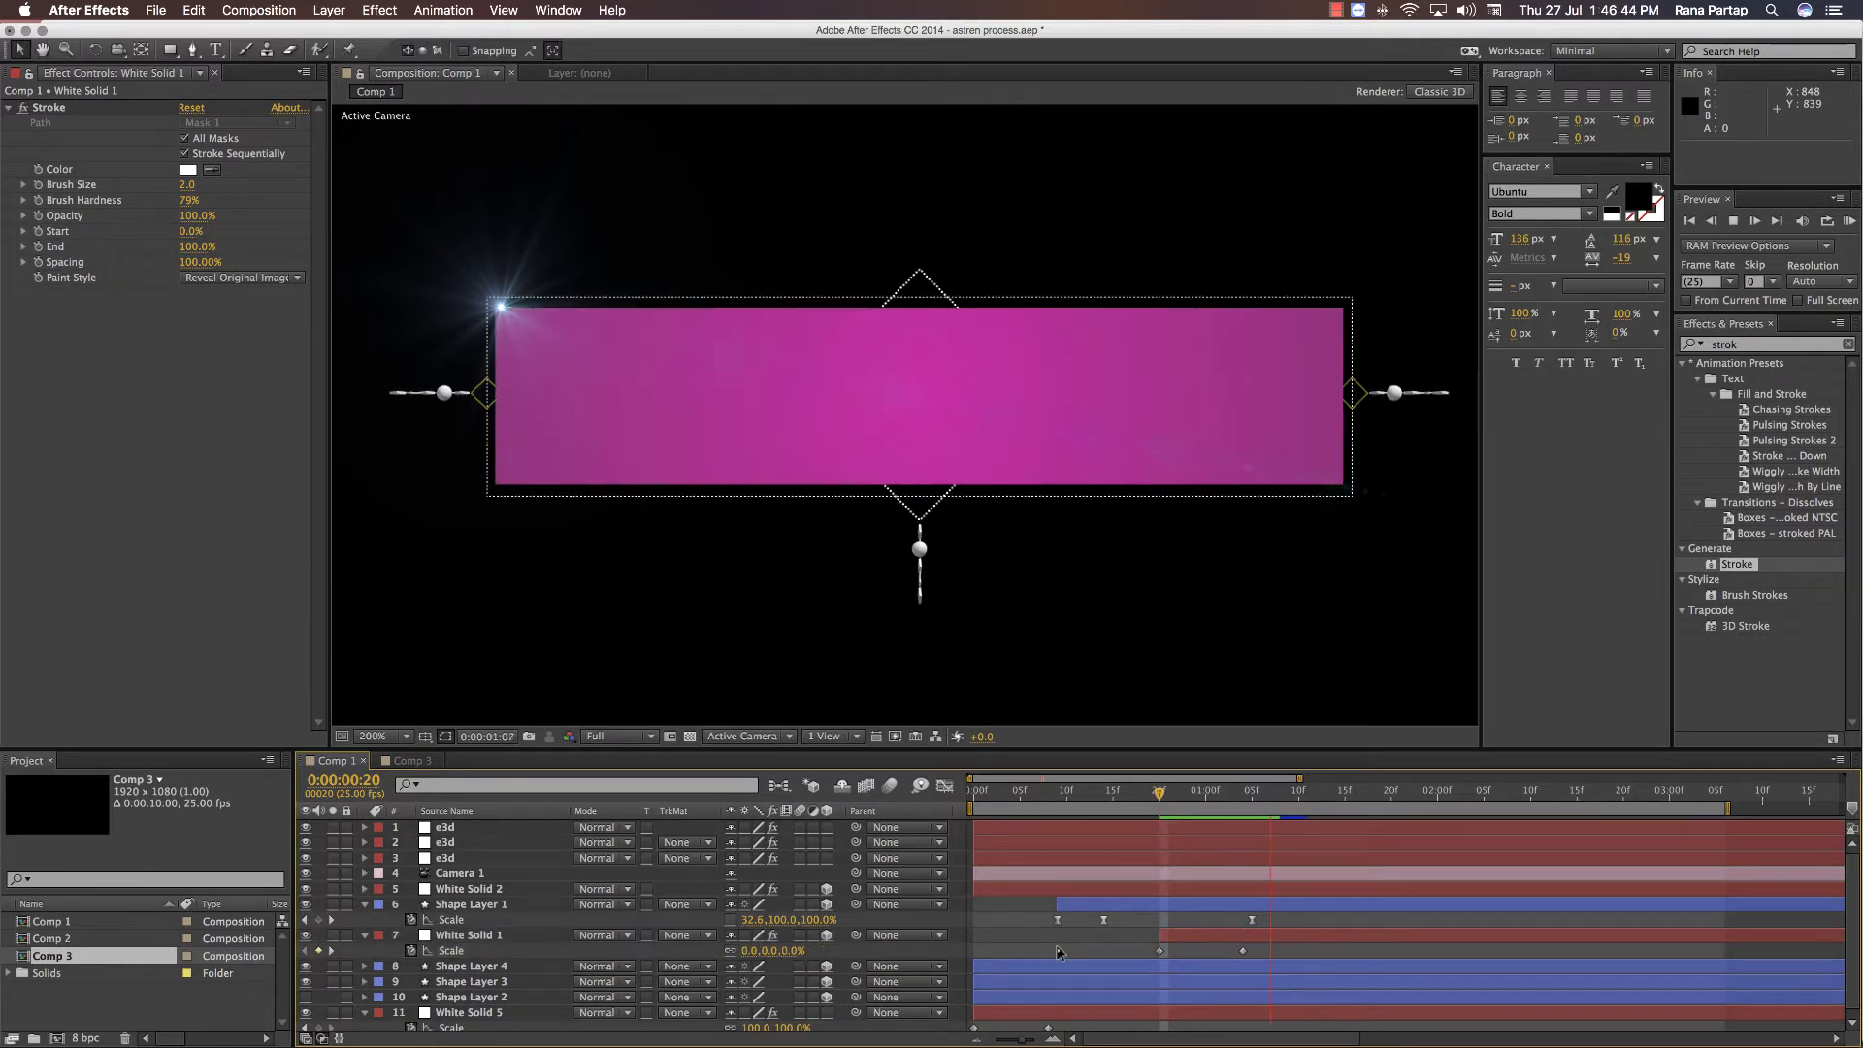
- Move White Solid 1's ending scale keyframe to 0:00:01:12 and preview the slower growth of the outline
drag(1243, 951, 1316, 952)
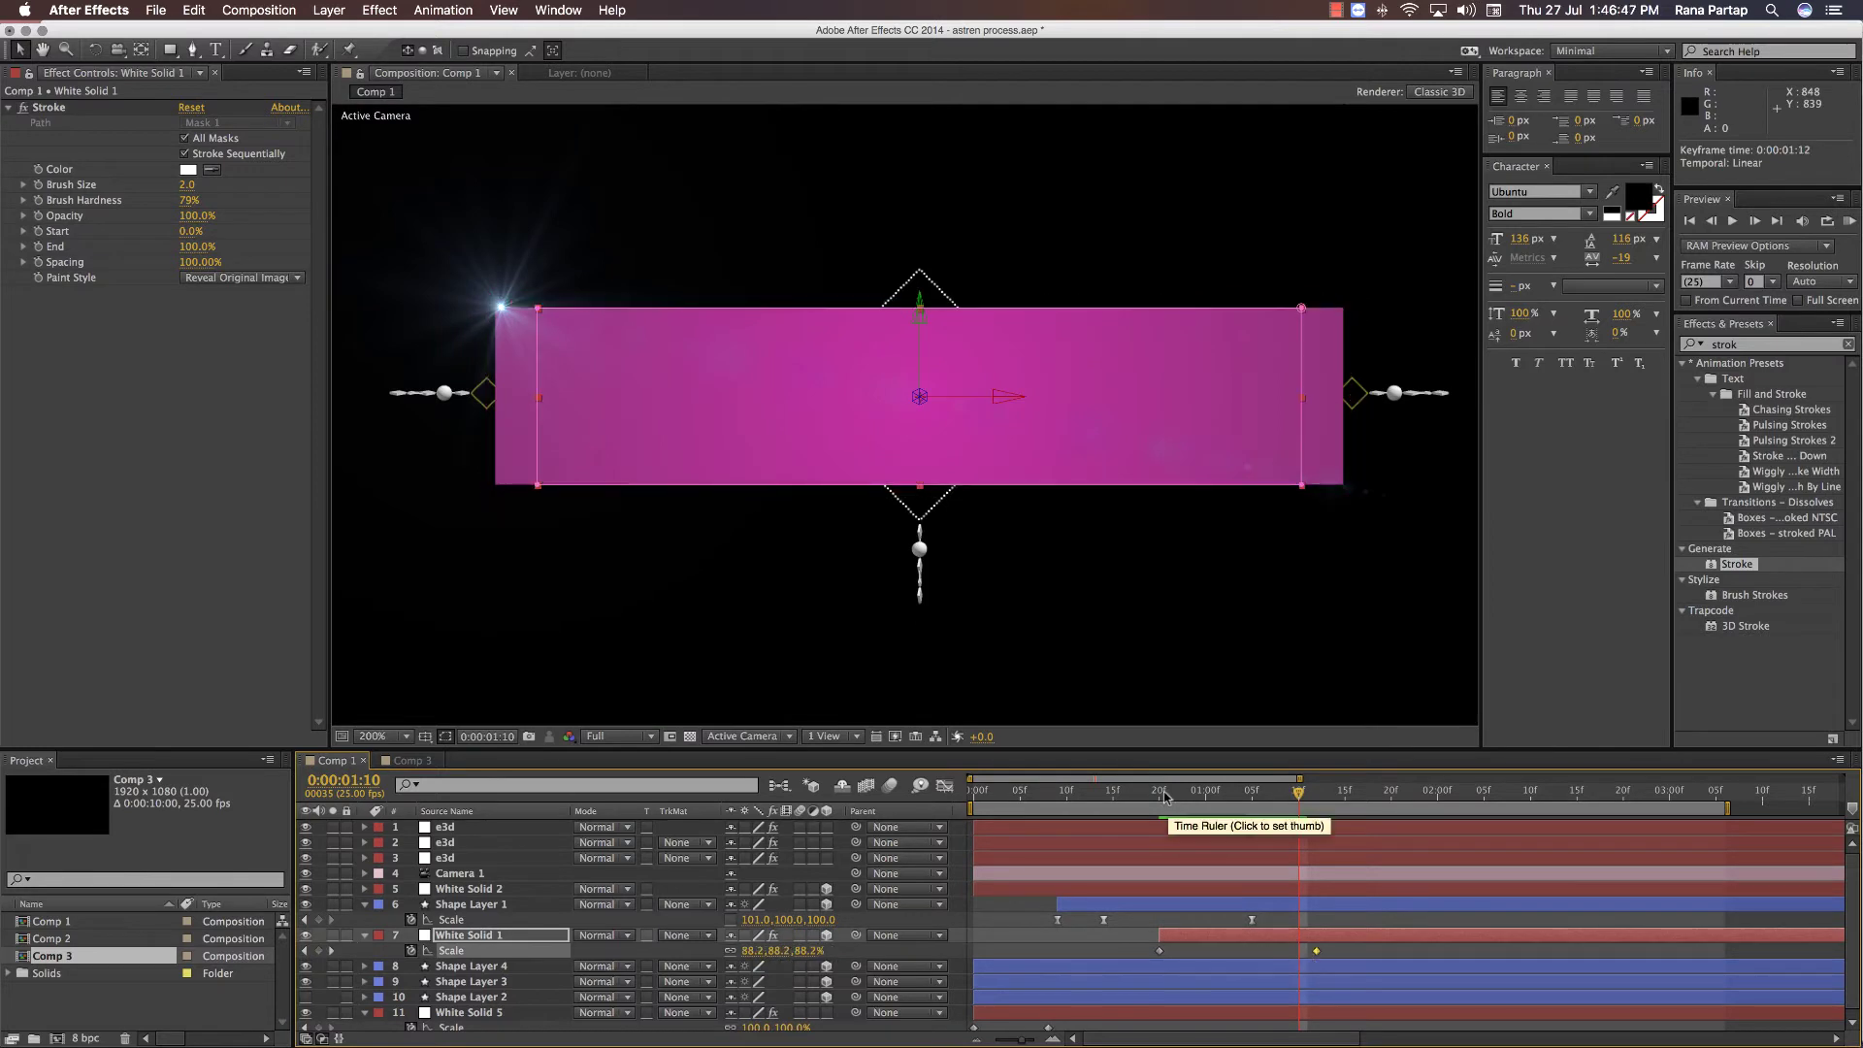
click(1165, 795)
key(space)
click(1139, 925)
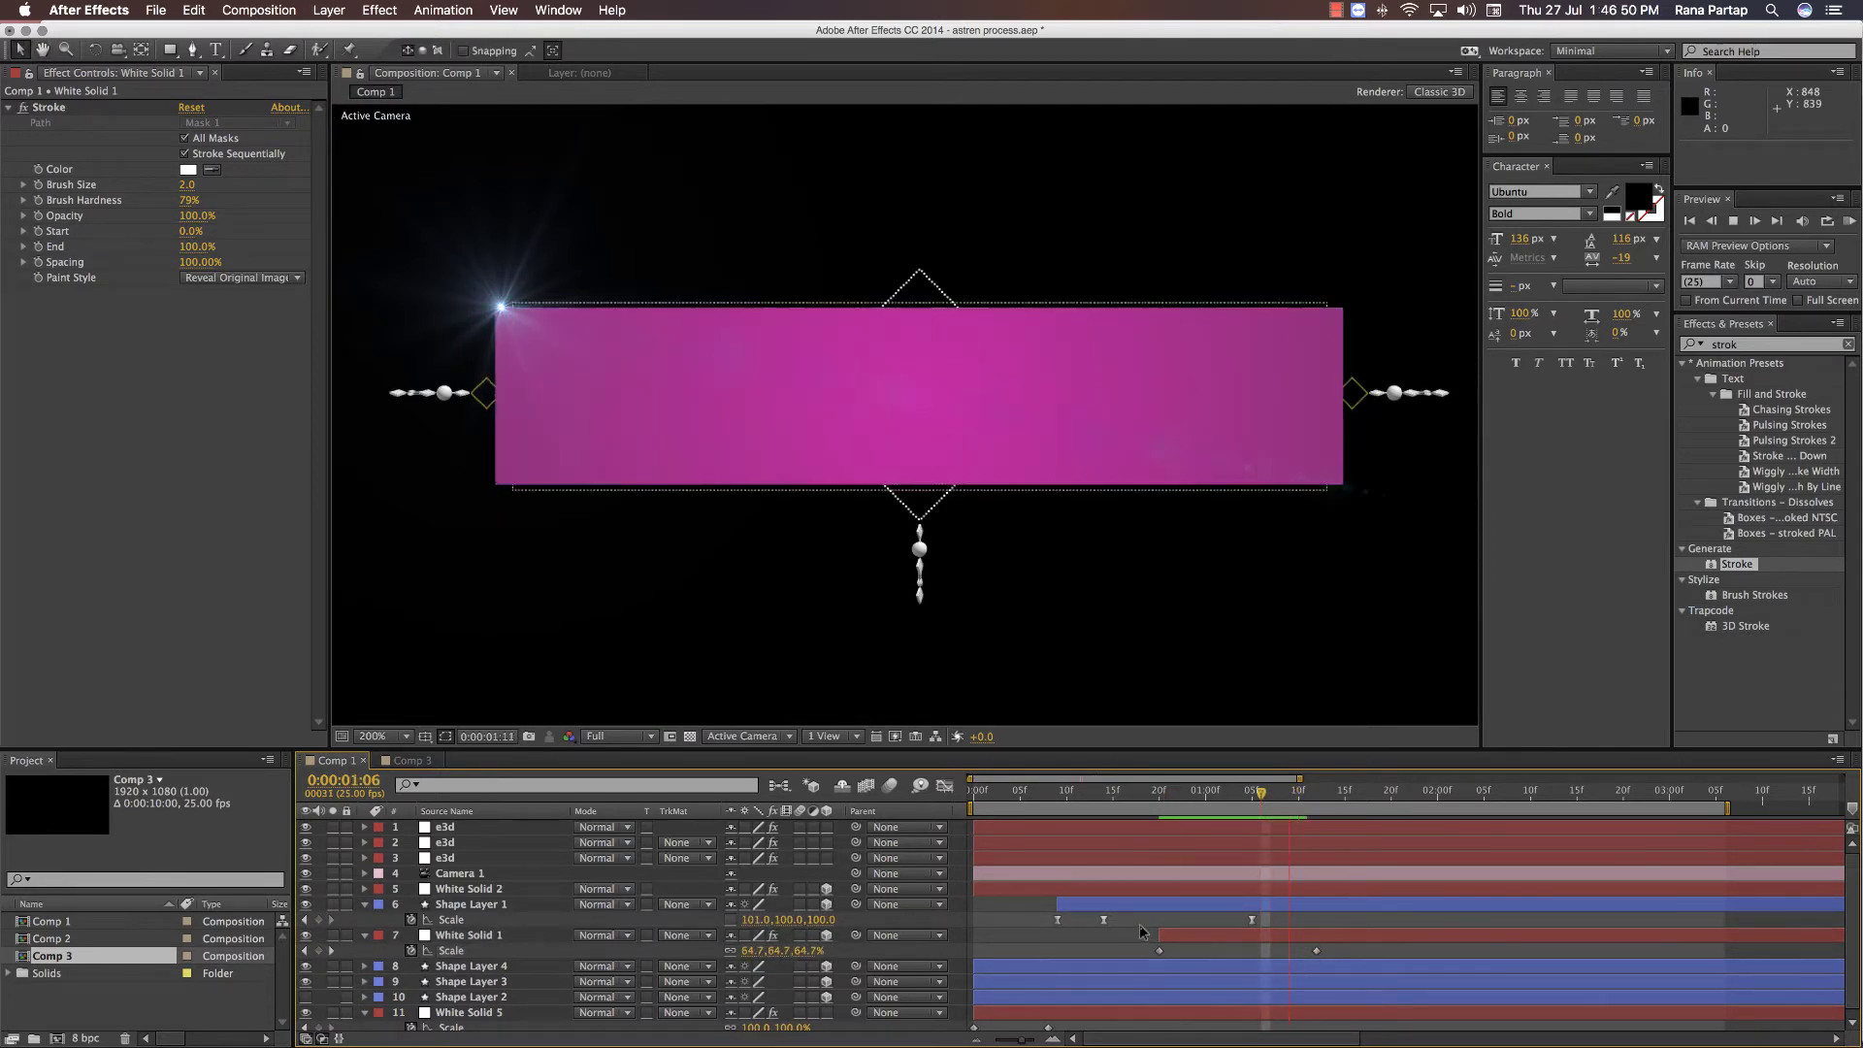
click(1141, 794)
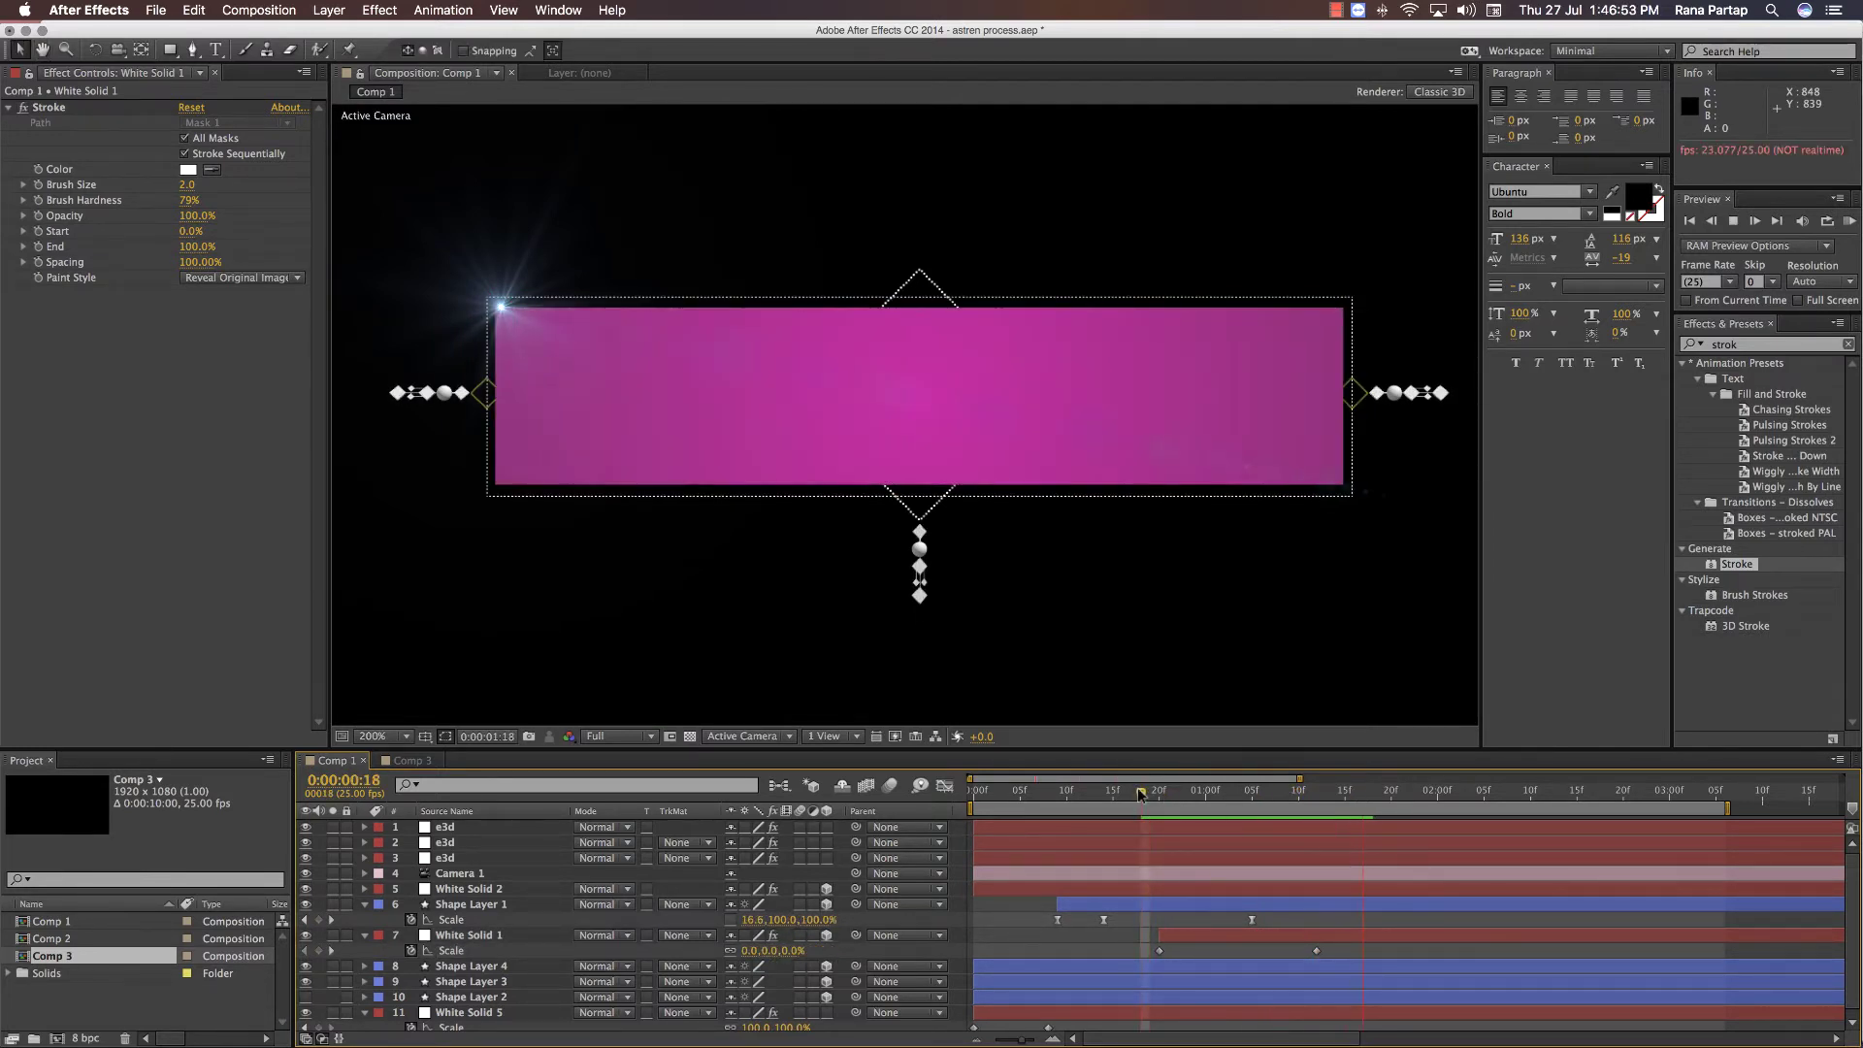
click(1142, 794)
key(space)
key(space)
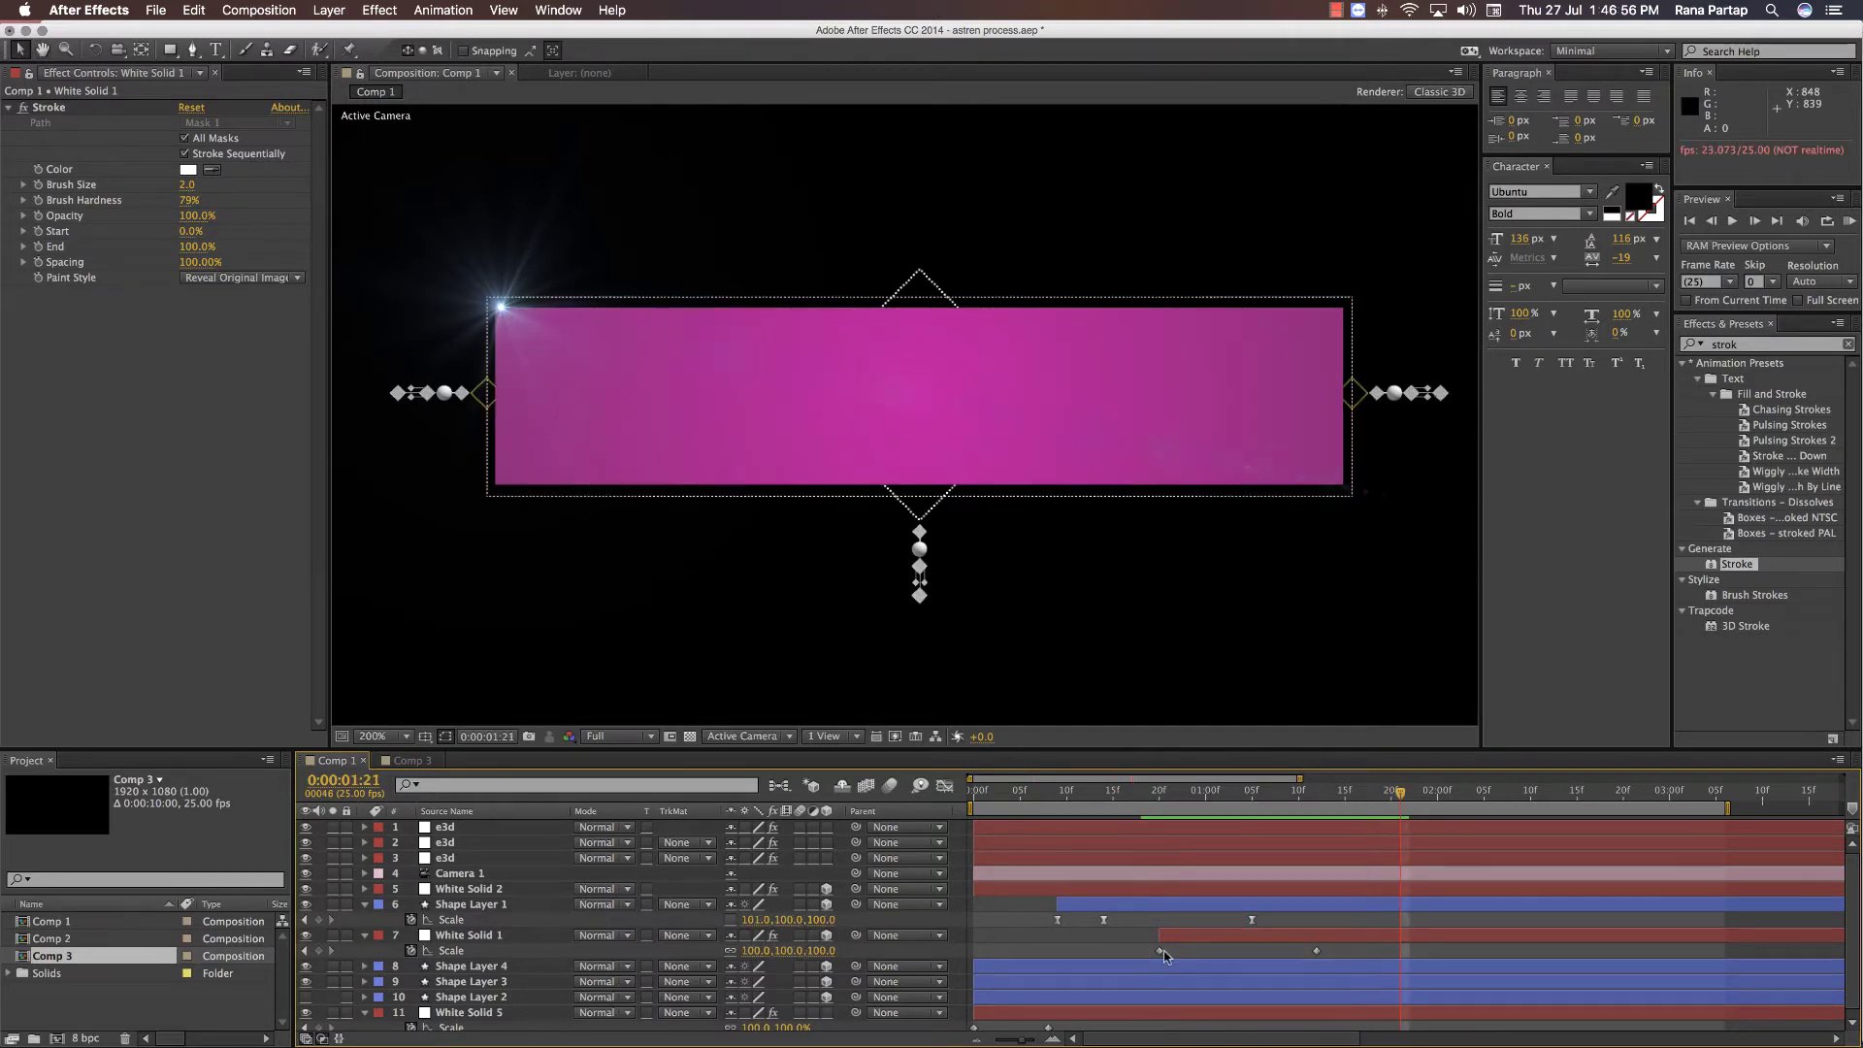
- Move White Solid 1's scale keyframes to 0:00:01:05 and 0:00:01:21, and preview the new timing
drag(1161, 951, 1383, 959)
click(1236, 794)
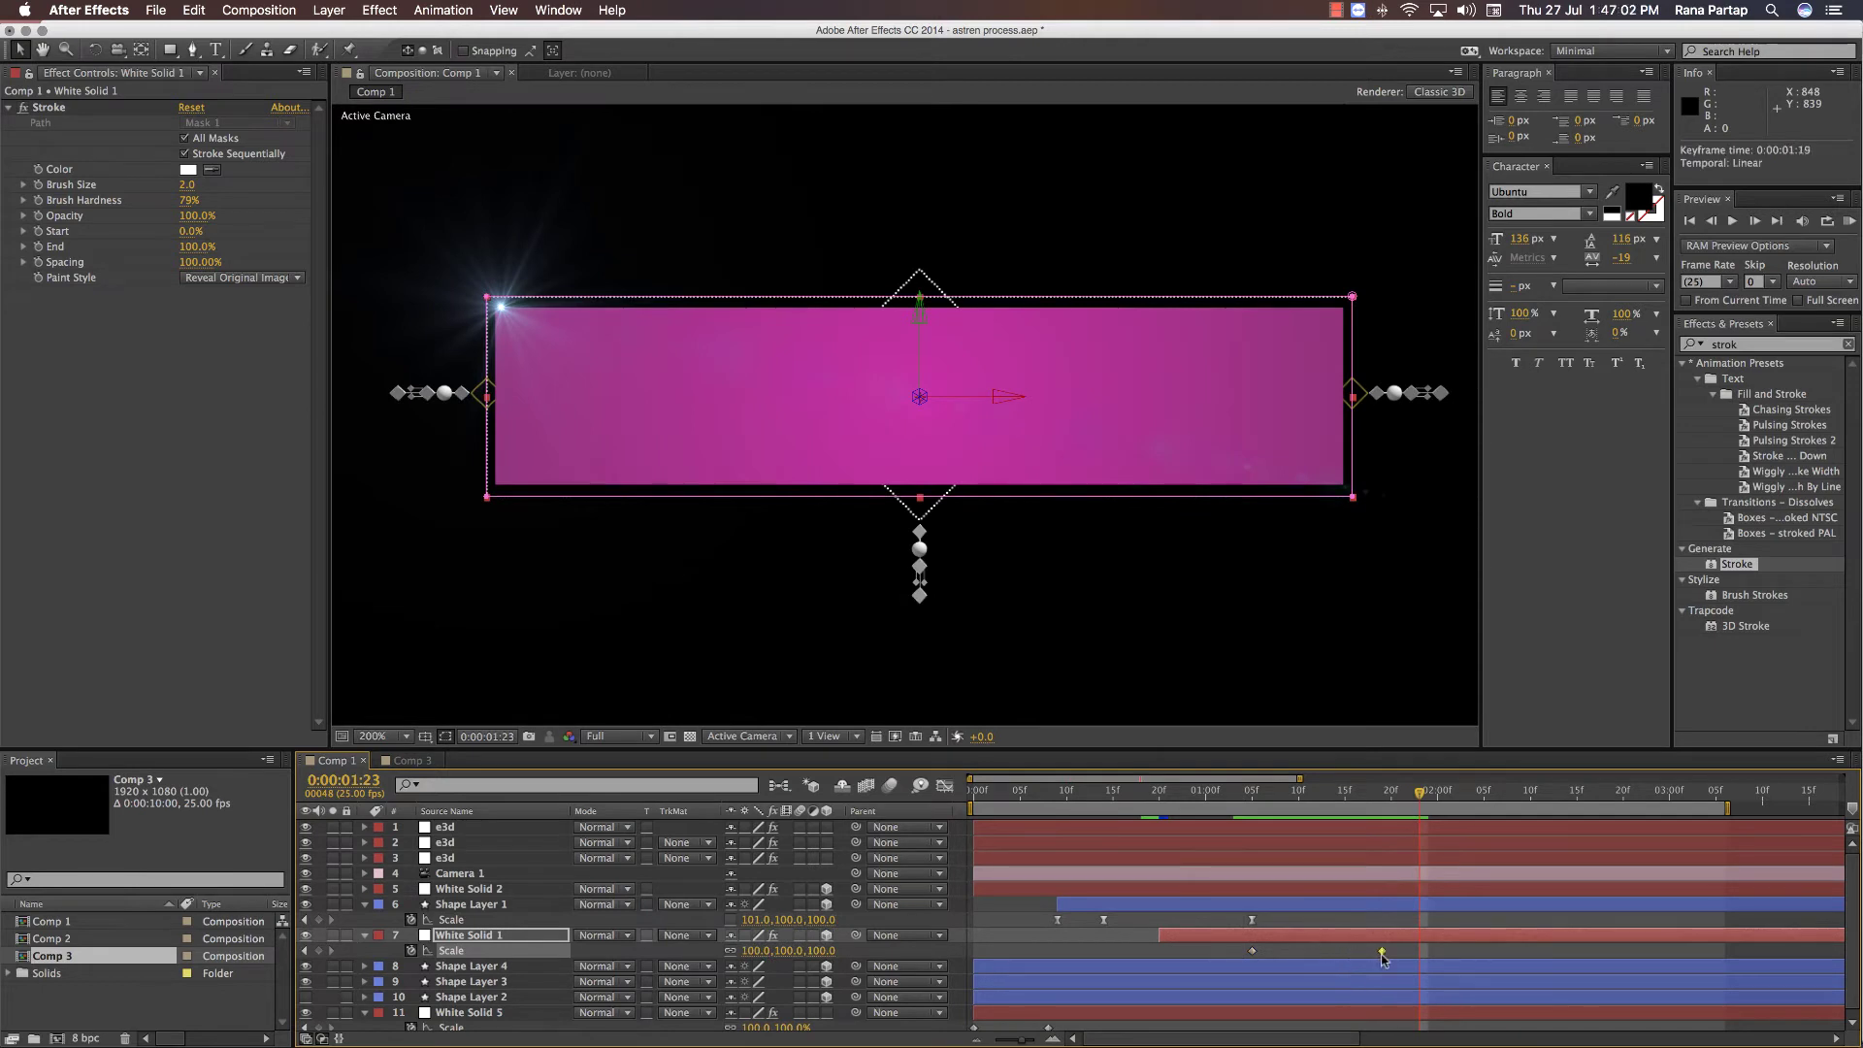
key(space)
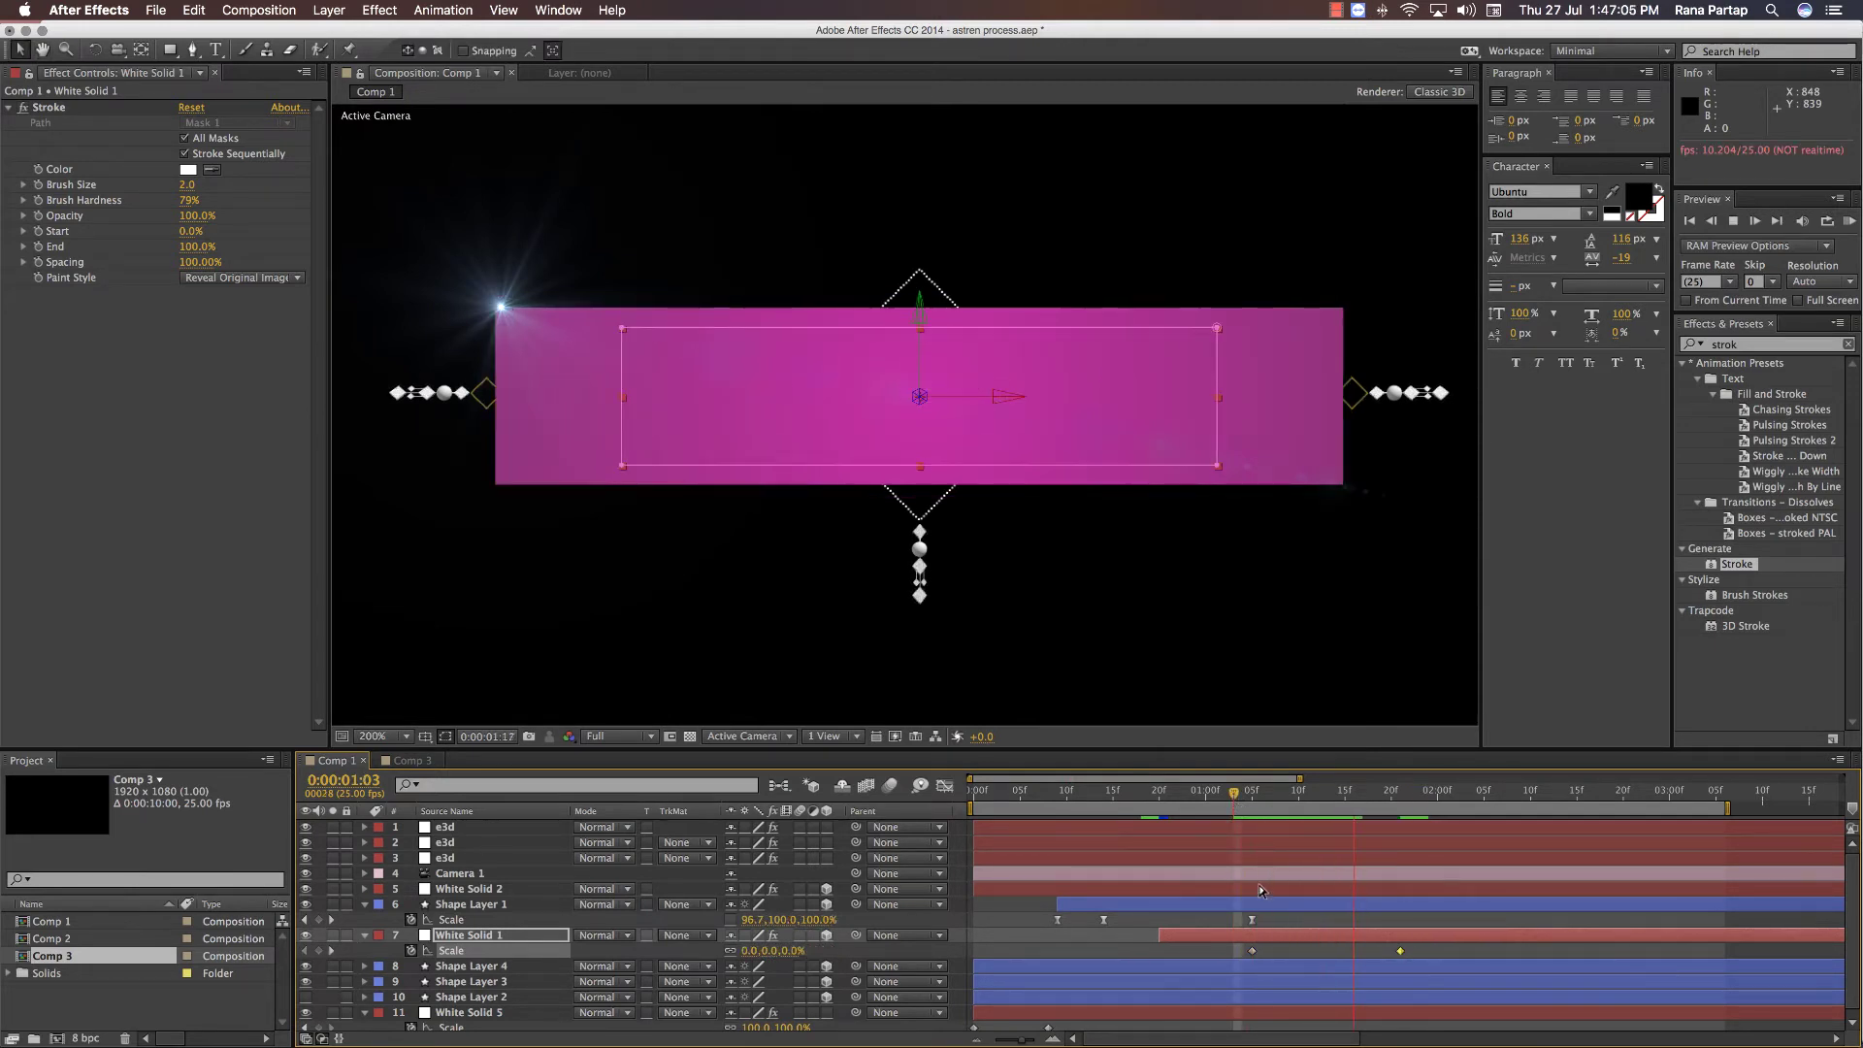
click(1252, 794)
key(space)
click(1217, 949)
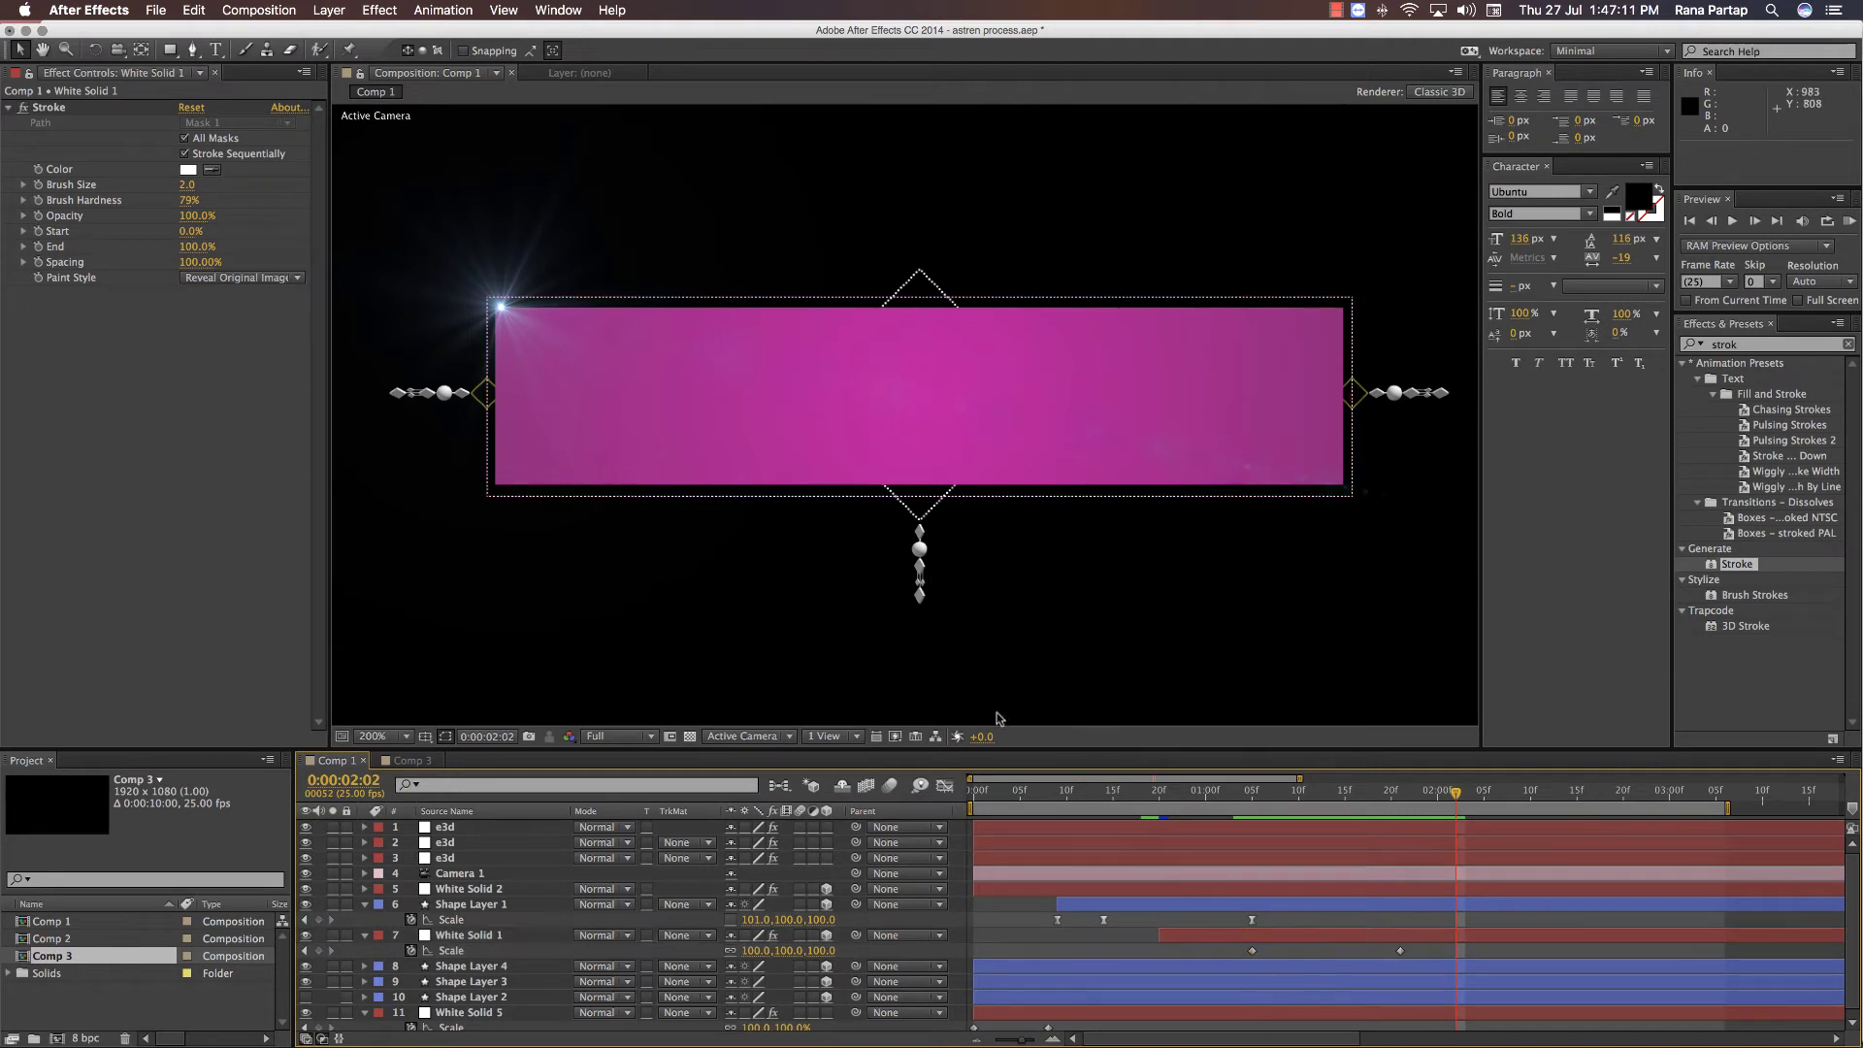
- Play back the composition from the beginning to check the timing of the shape and outline animations
click(1145, 798)
key(space)
drag(1141, 798, 972, 799)
key(space)
key(space)
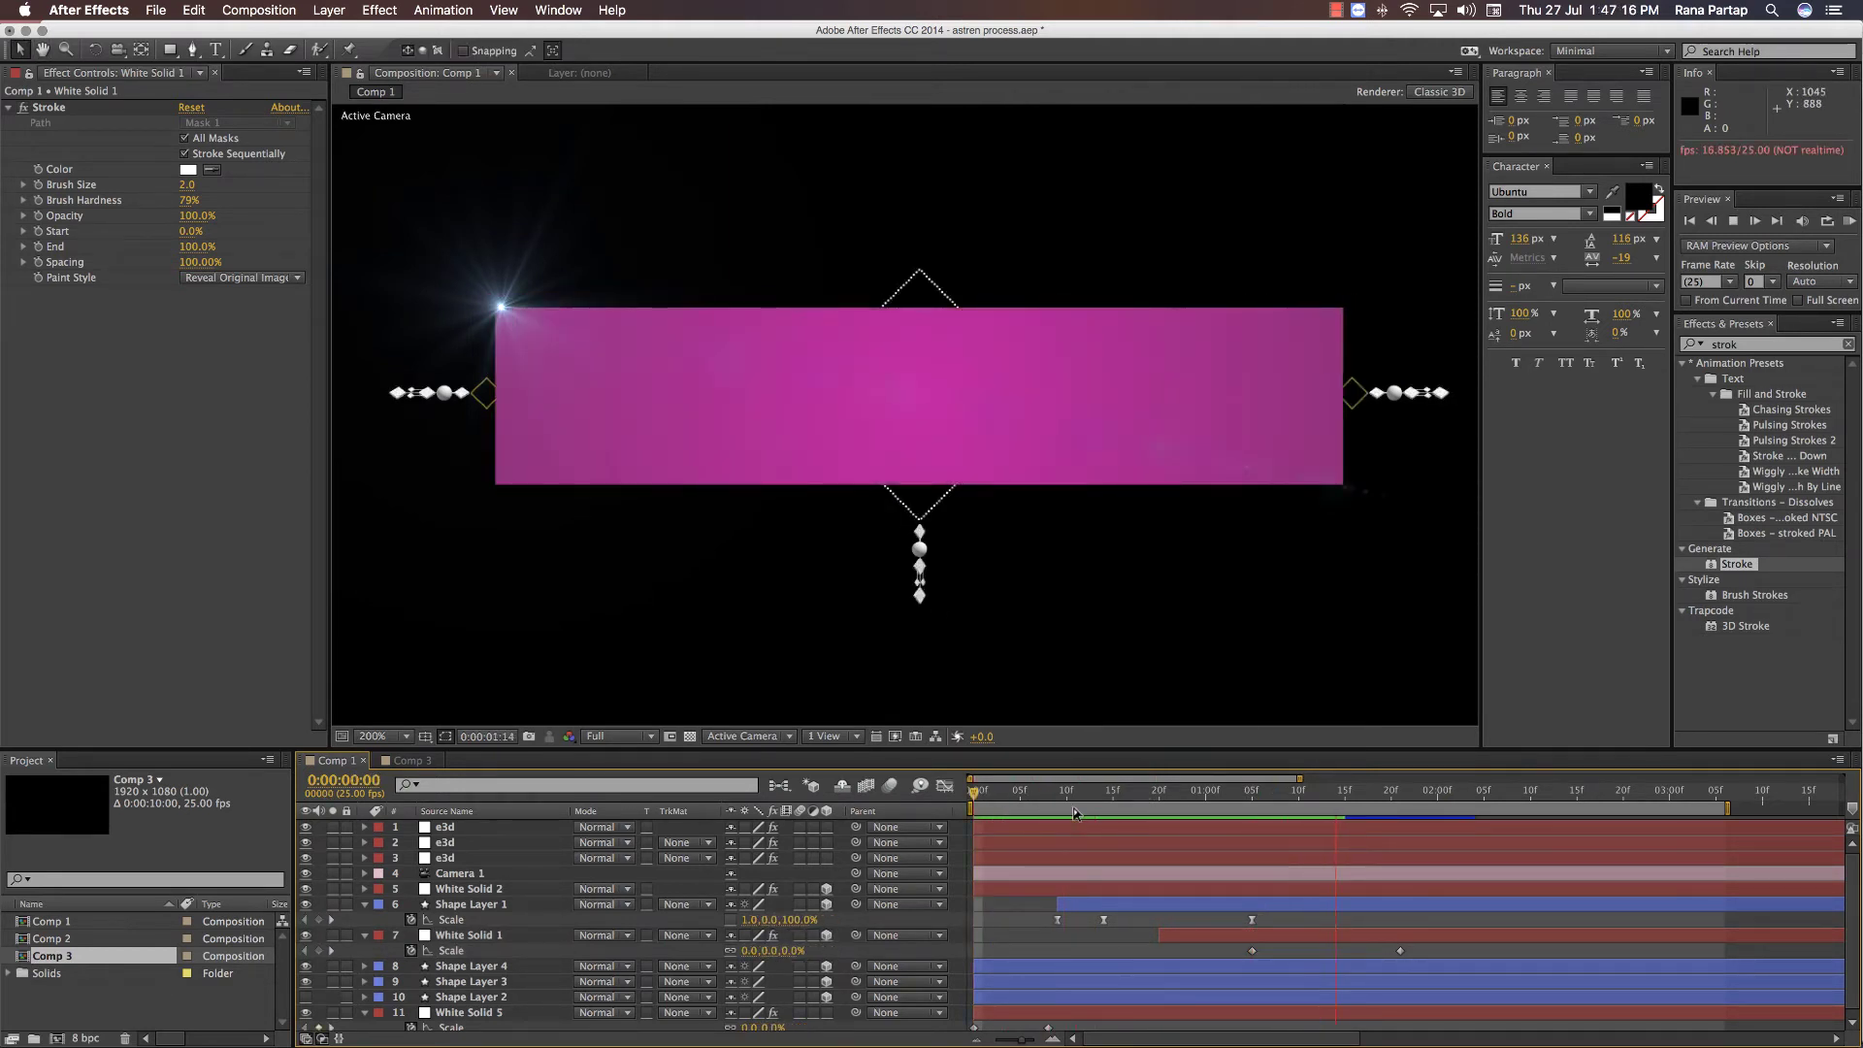
key(space)
click(1188, 797)
key(space)
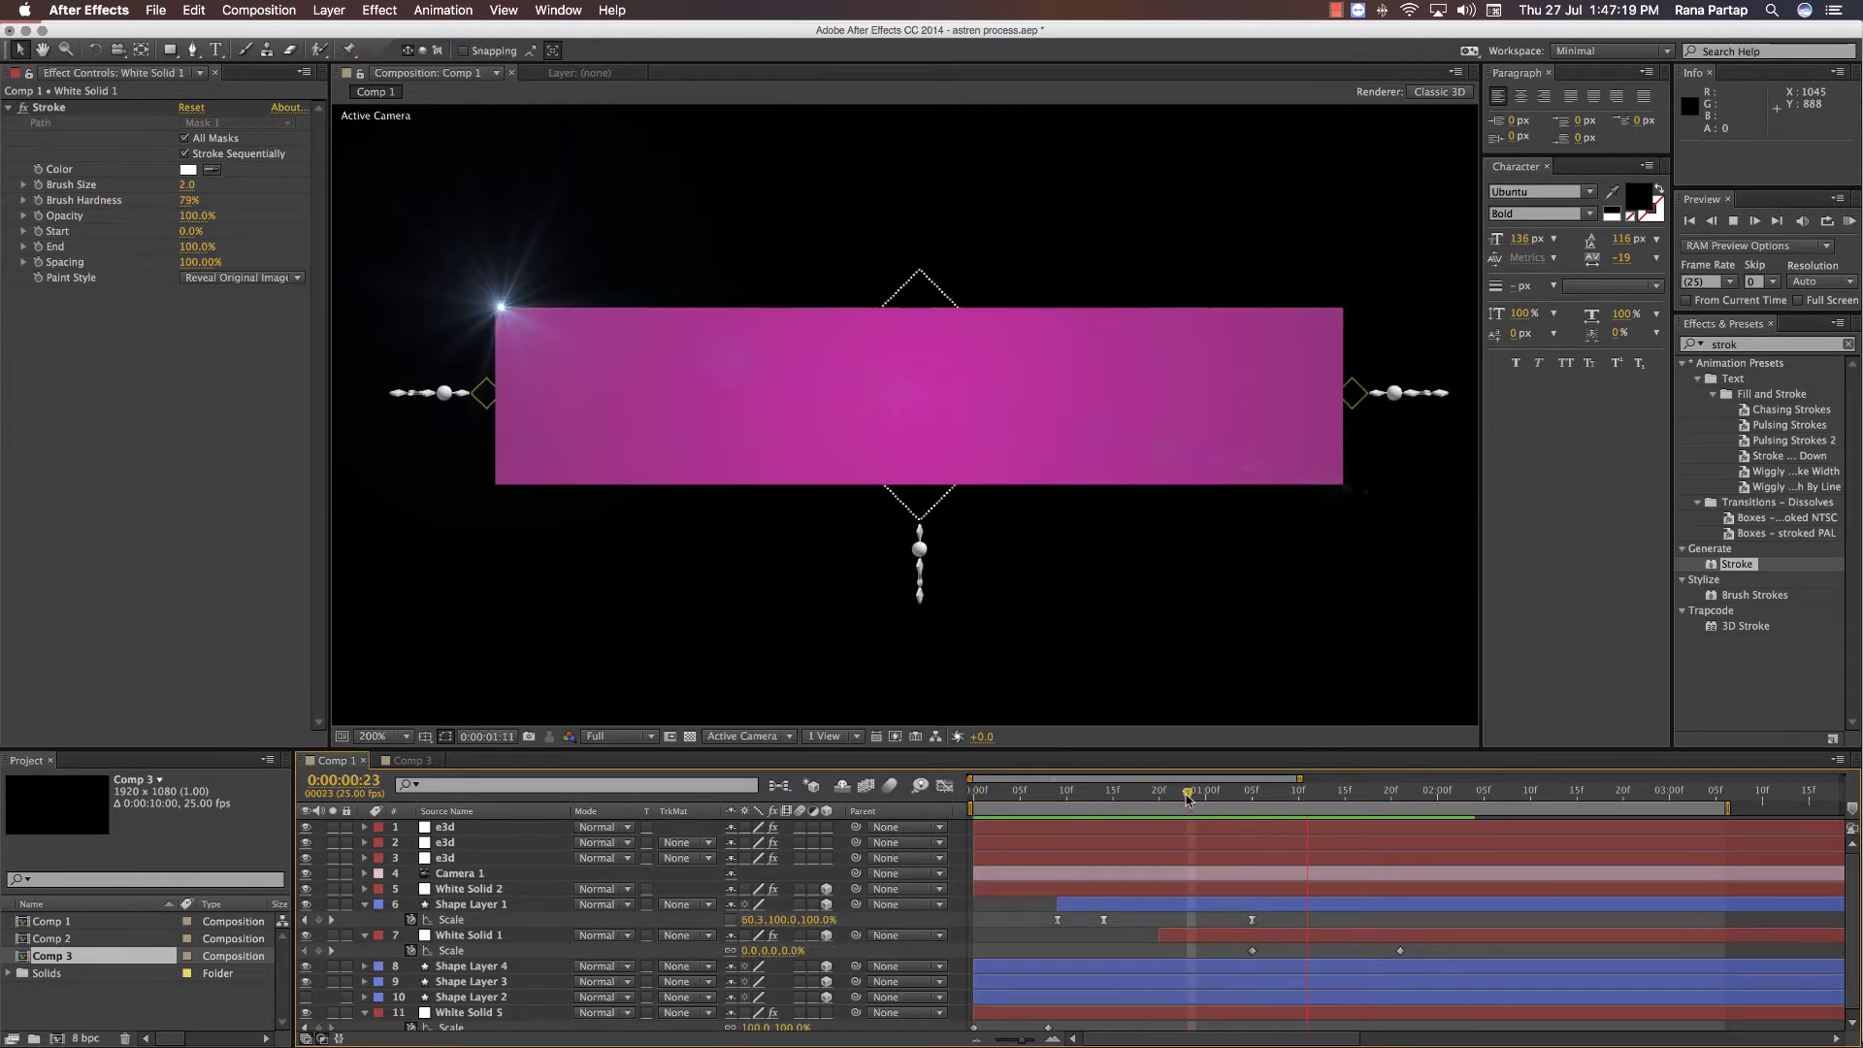
key(space)
- At 0:00:01:21, set the End value of White Solid 1's Stroke effect to 0%
drag(1354, 801, 1399, 802)
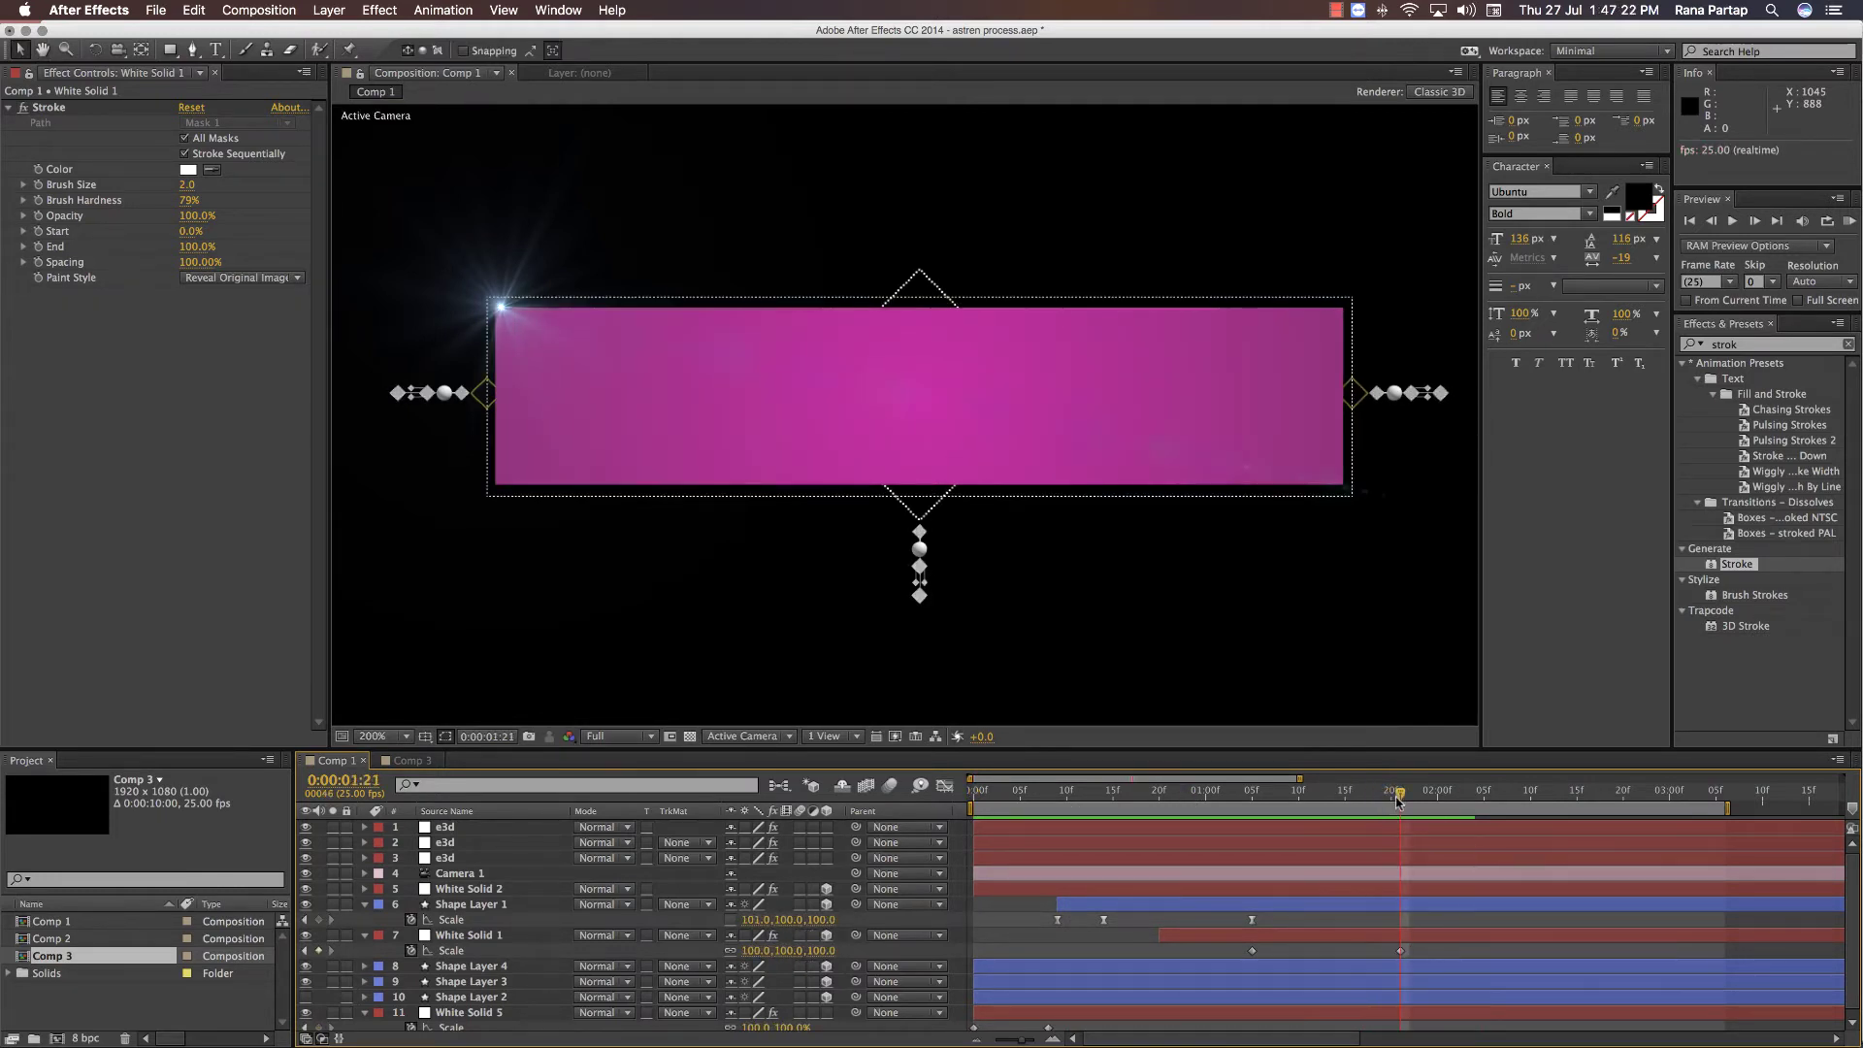
mouse_move(194, 248)
mouse_down()
mouse_move(143, 264)
mouse_move(160, 271)
mouse_move(168, 246)
mouse_move(141, 250)
mouse_up()
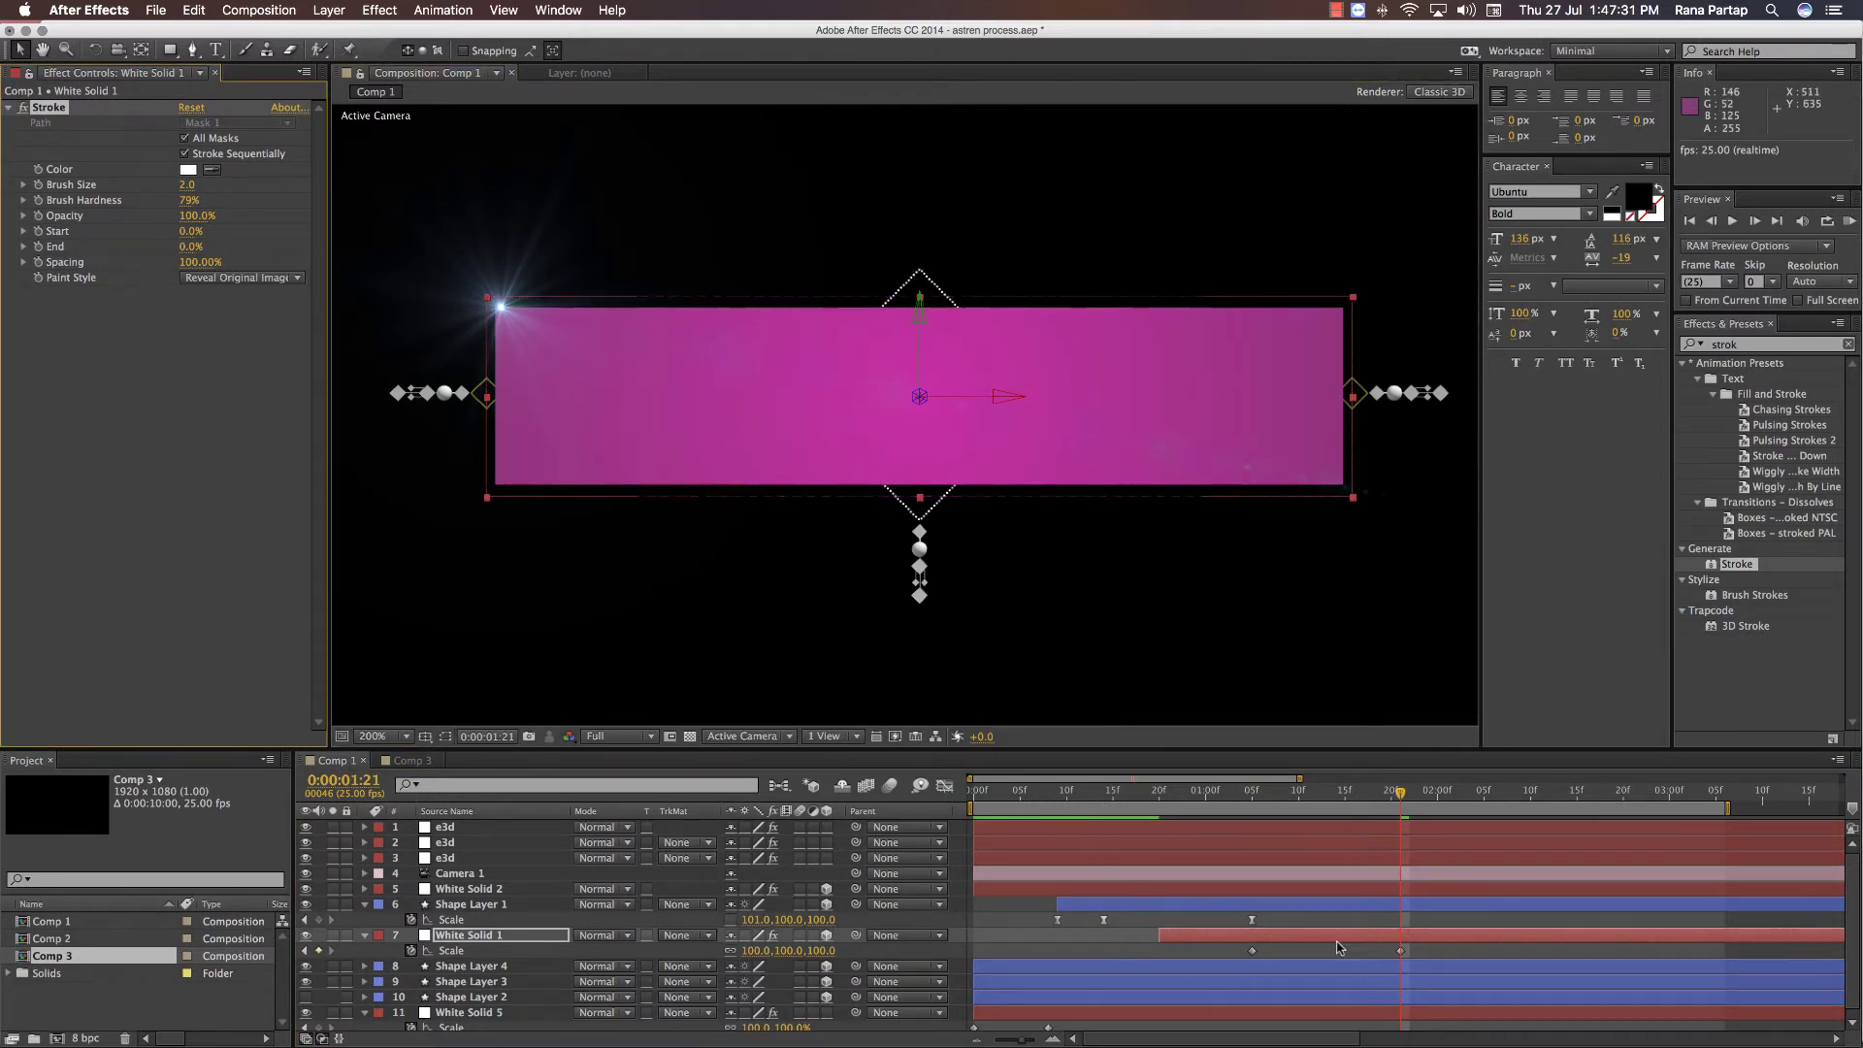
- Keyframe White Solid 1's Stroke End from 0% at 0:00:01:05 to 100% at 0:00:01:21, and preview the outline drawing on
drag(1262, 794, 1254, 793)
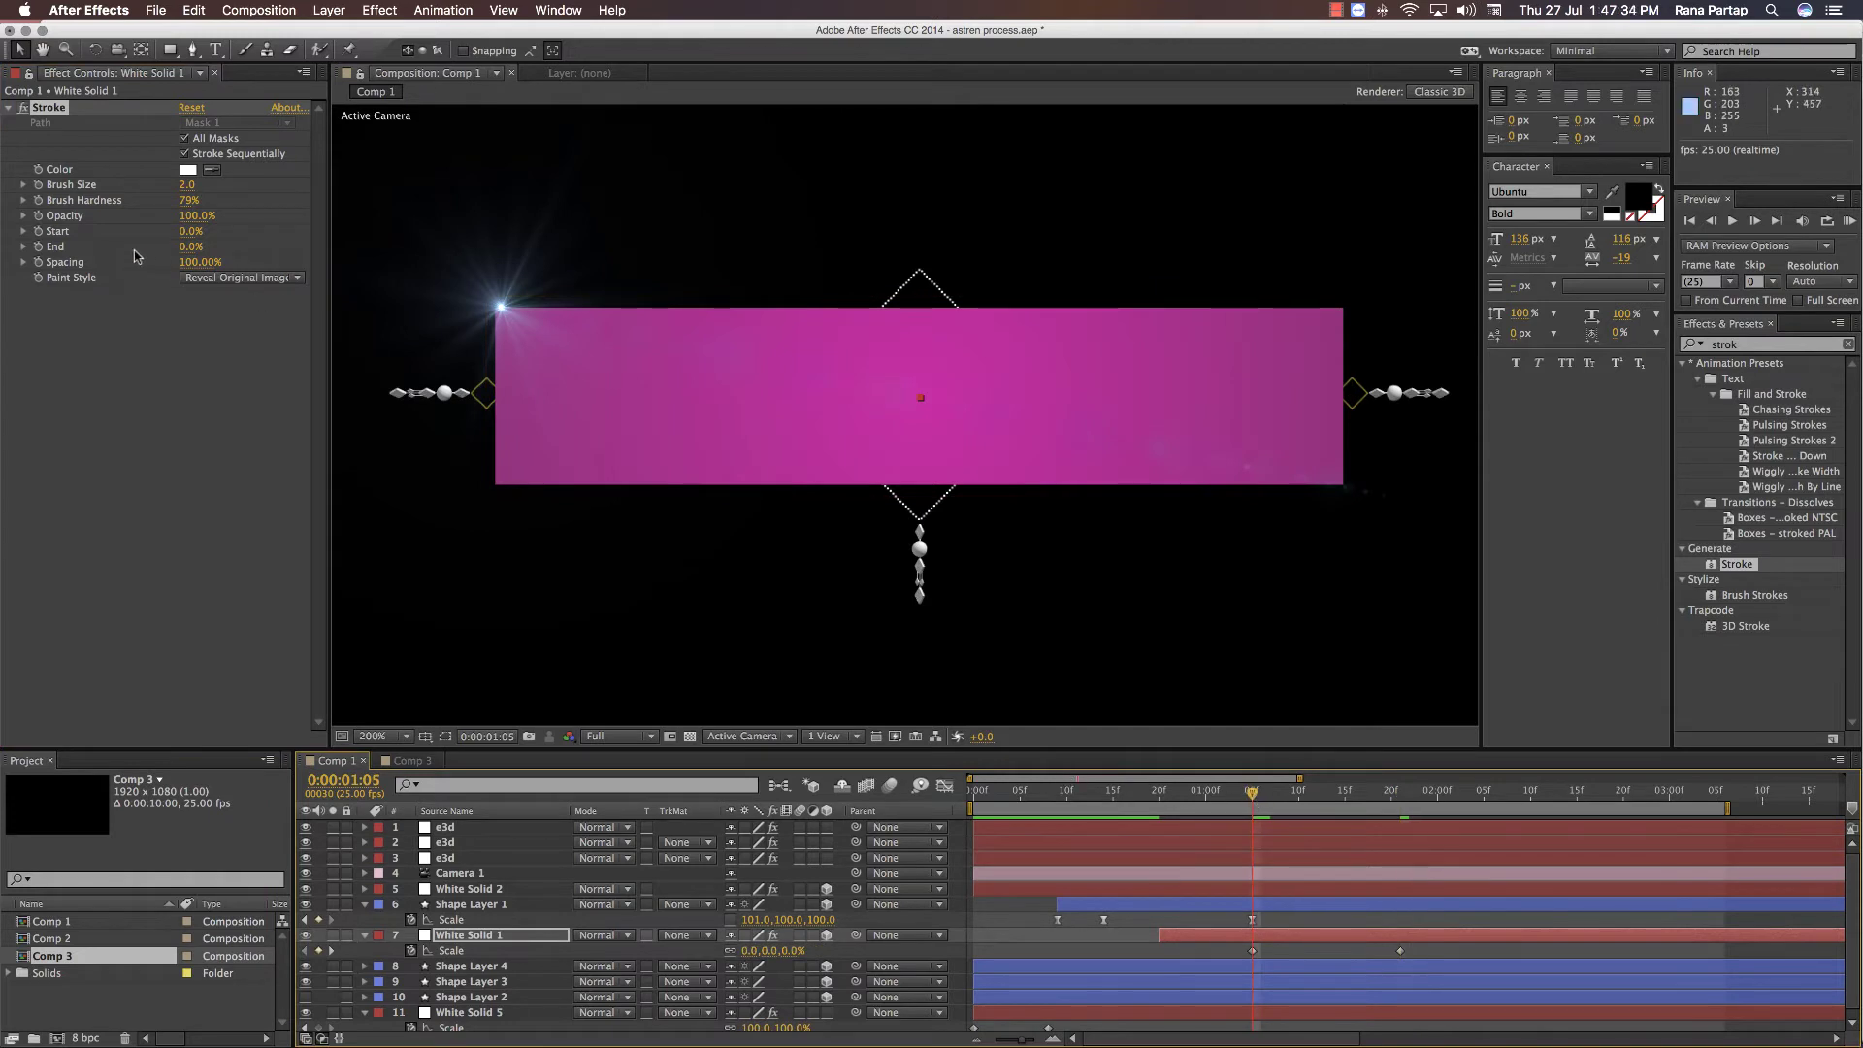
key(k)
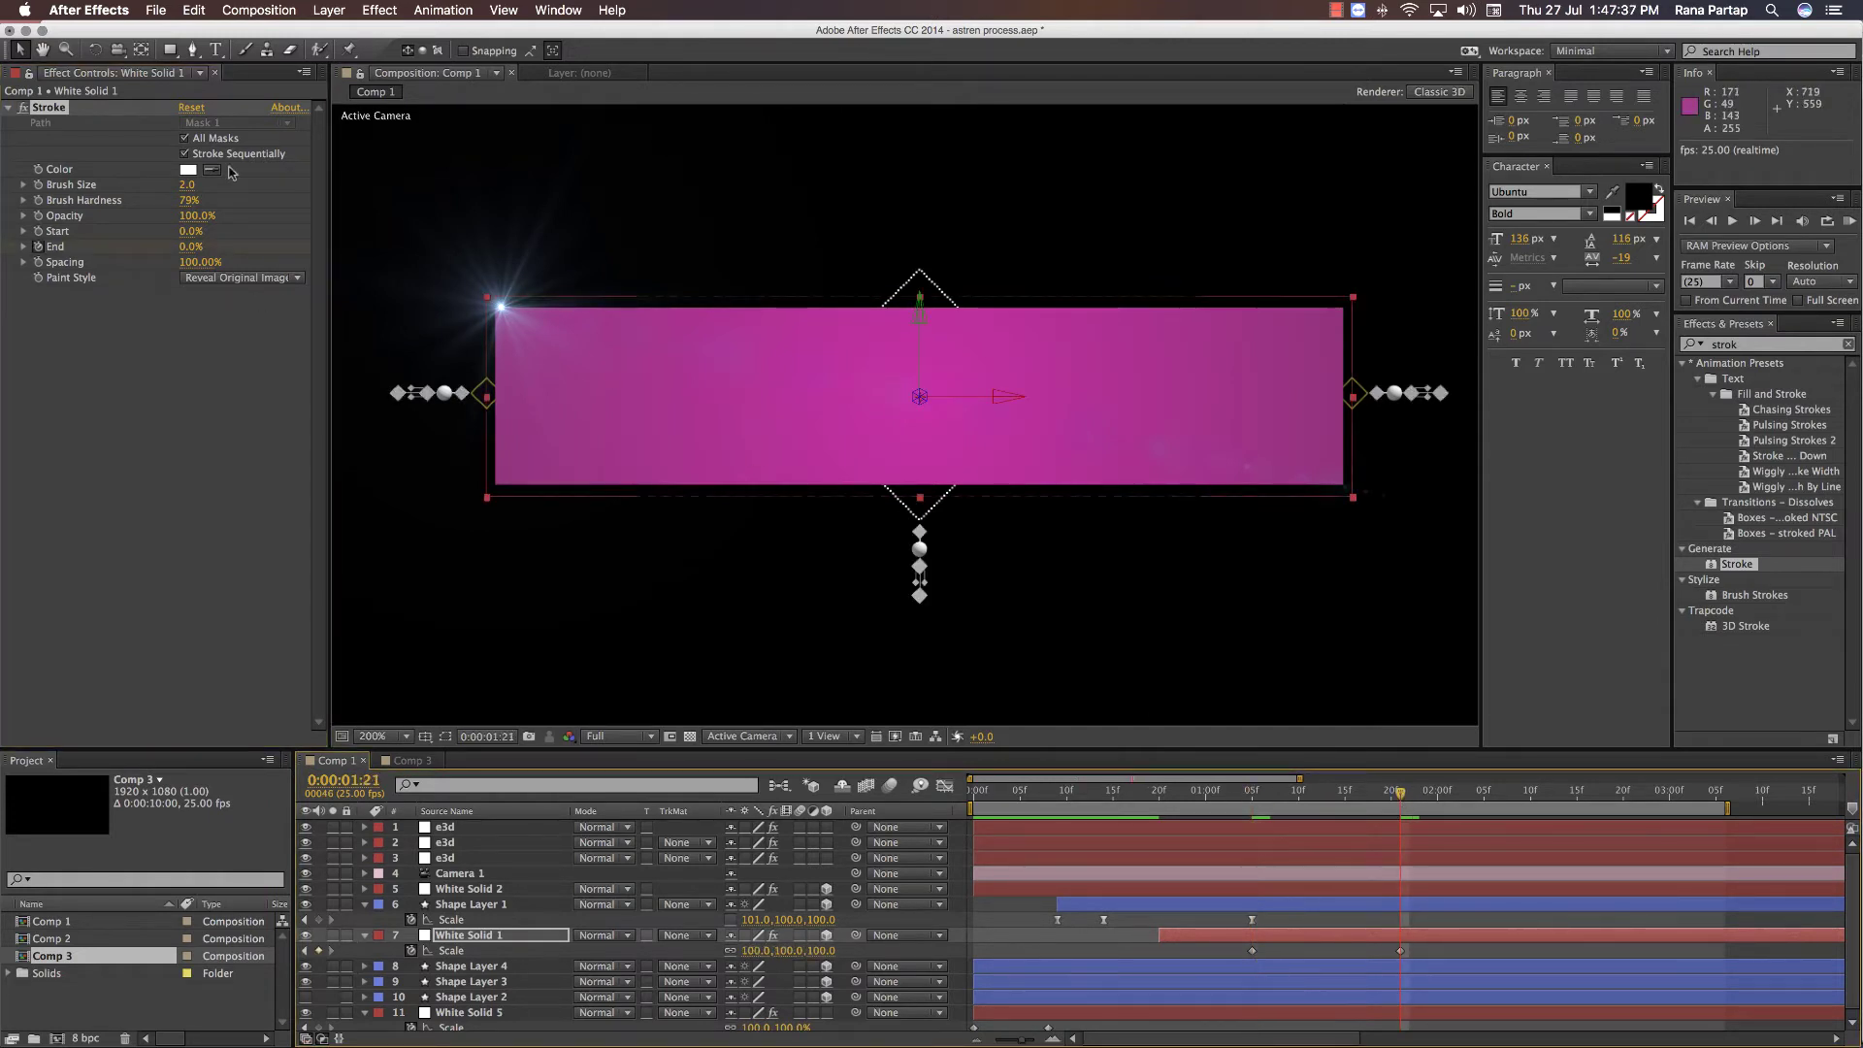
drag(191, 251, 295, 253)
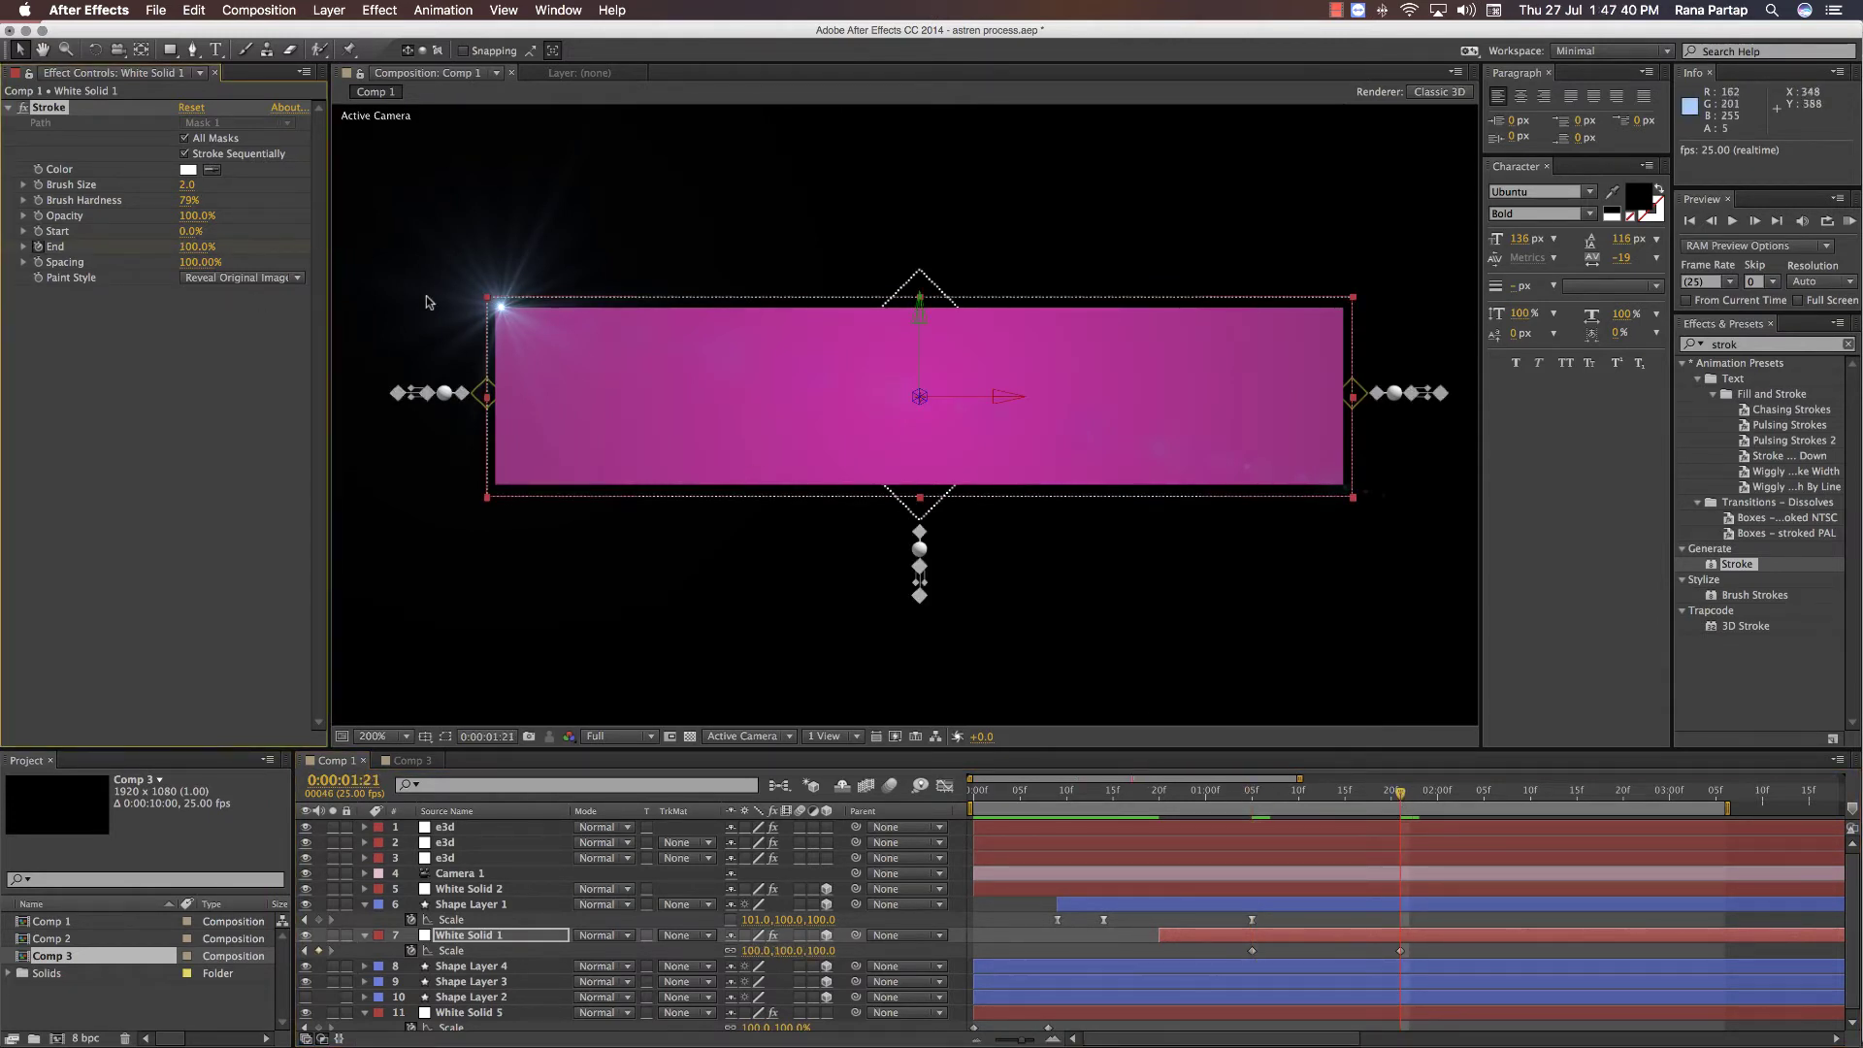
click(1255, 801)
key(space)
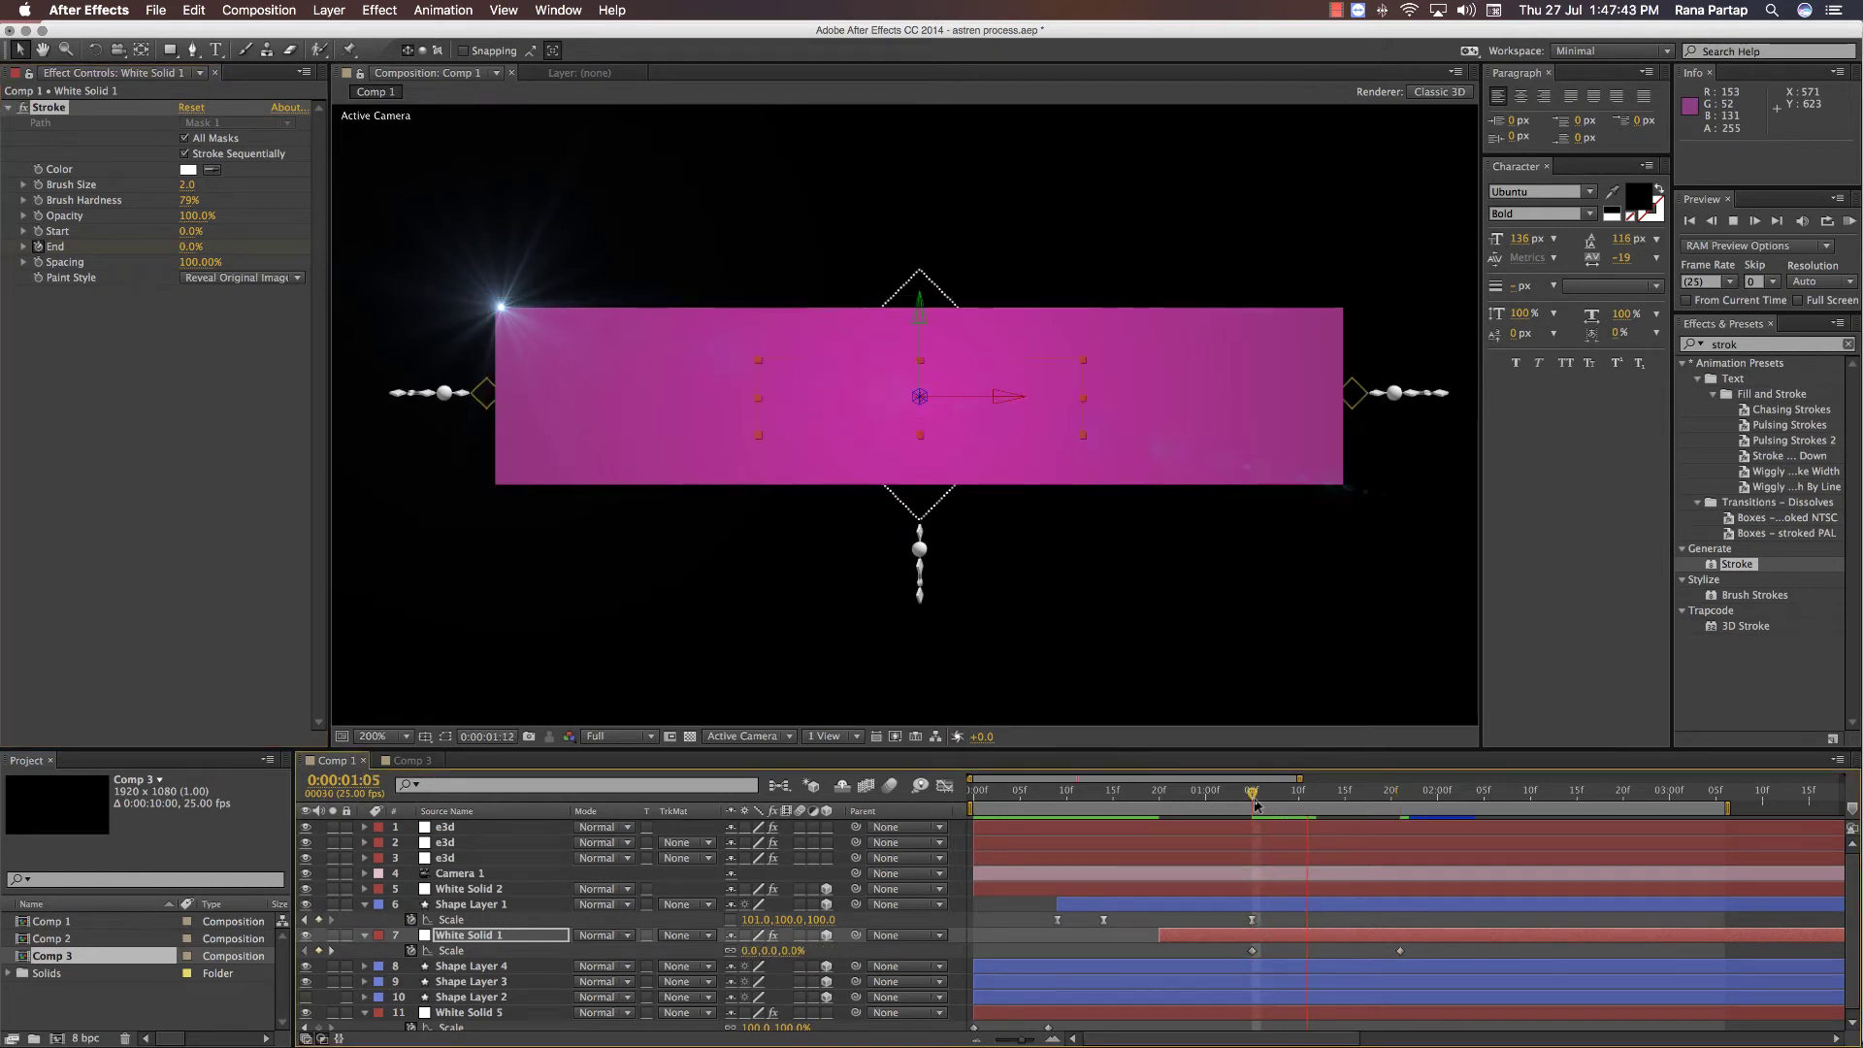
- Remove White Solid 1's scale animation and play back the composition to check the stroke reveal on its own
click(543, 935)
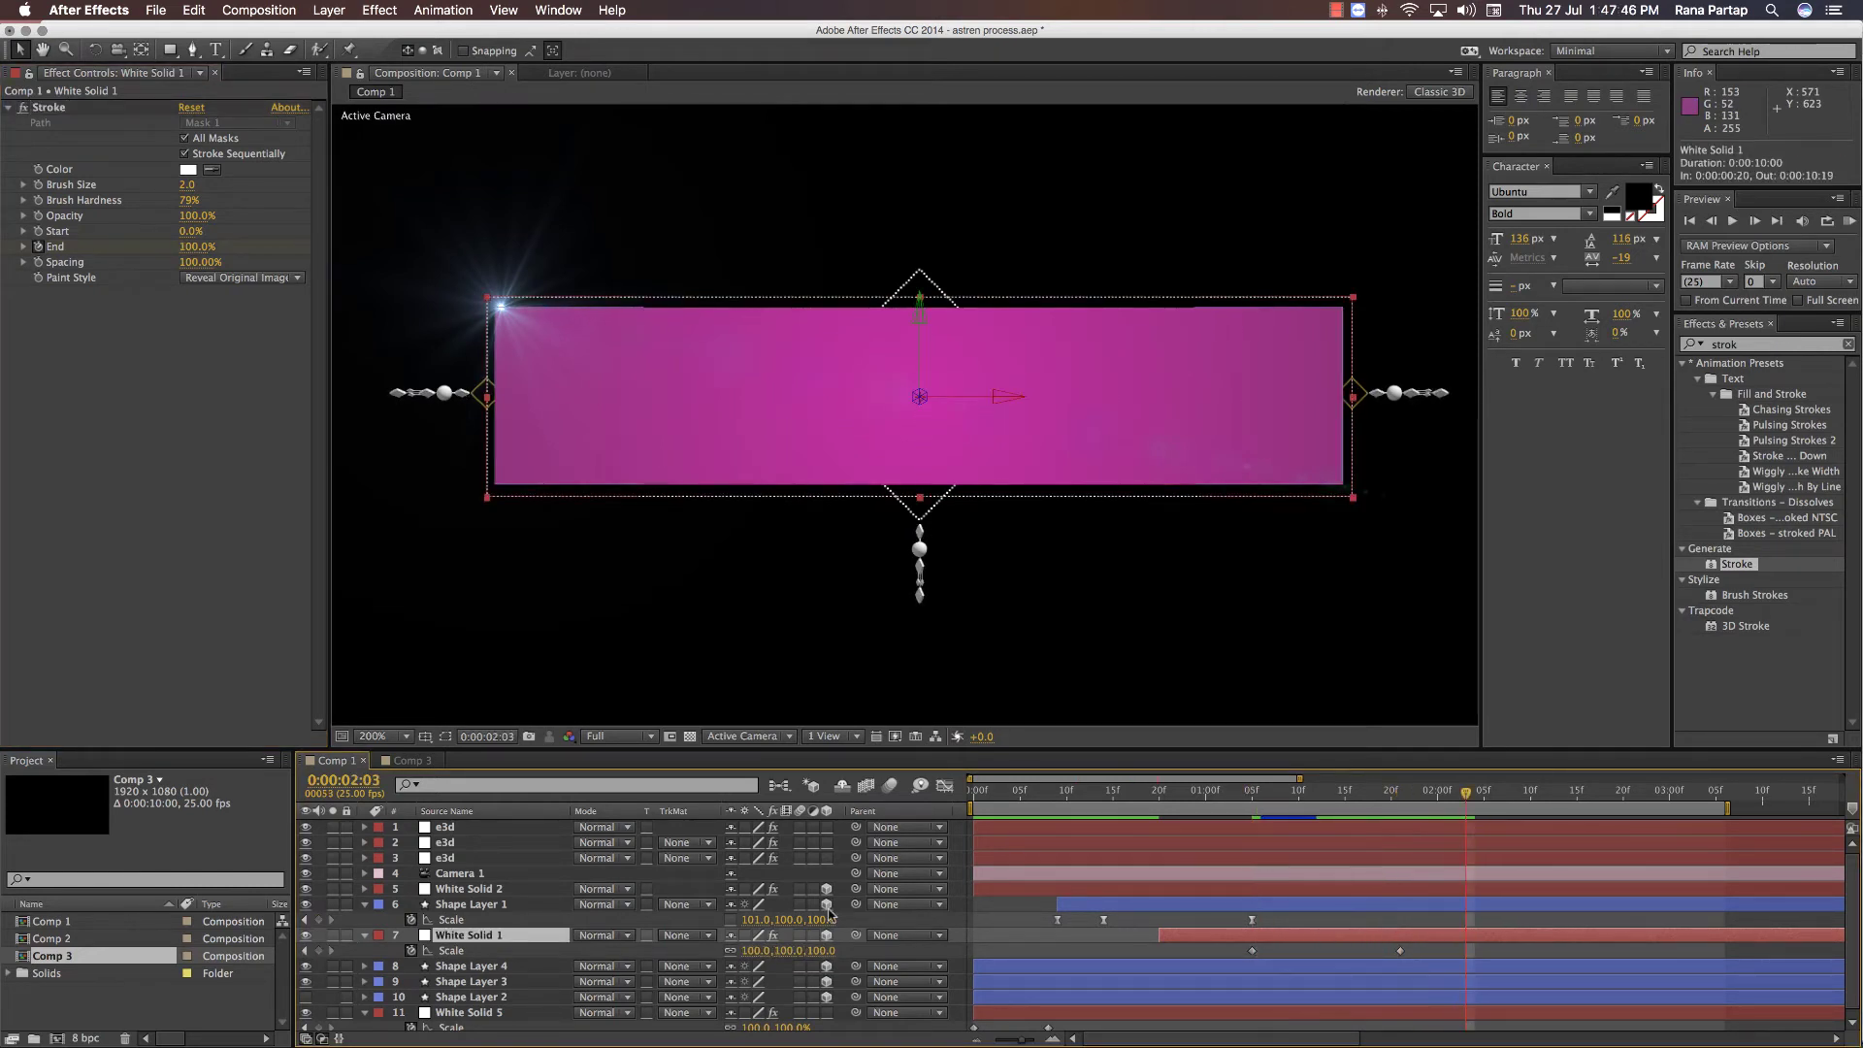
click(425, 951)
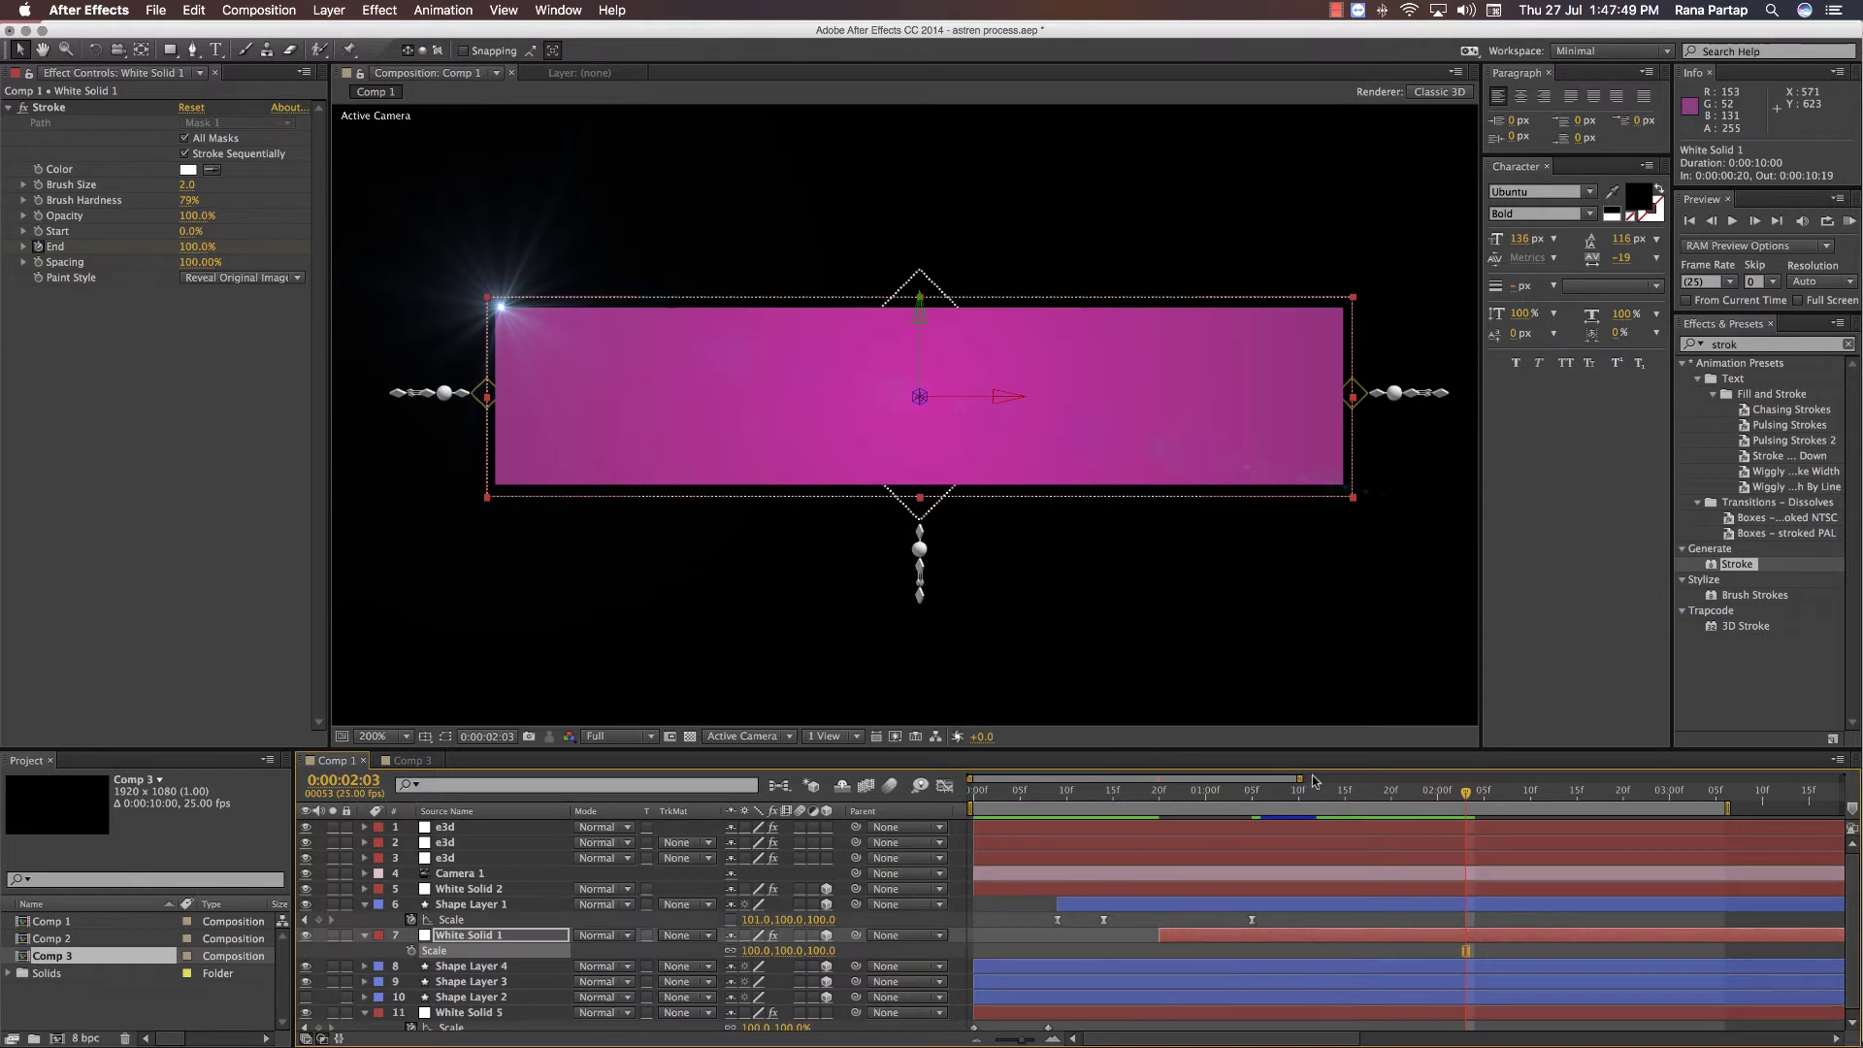
click(1243, 802)
key(space)
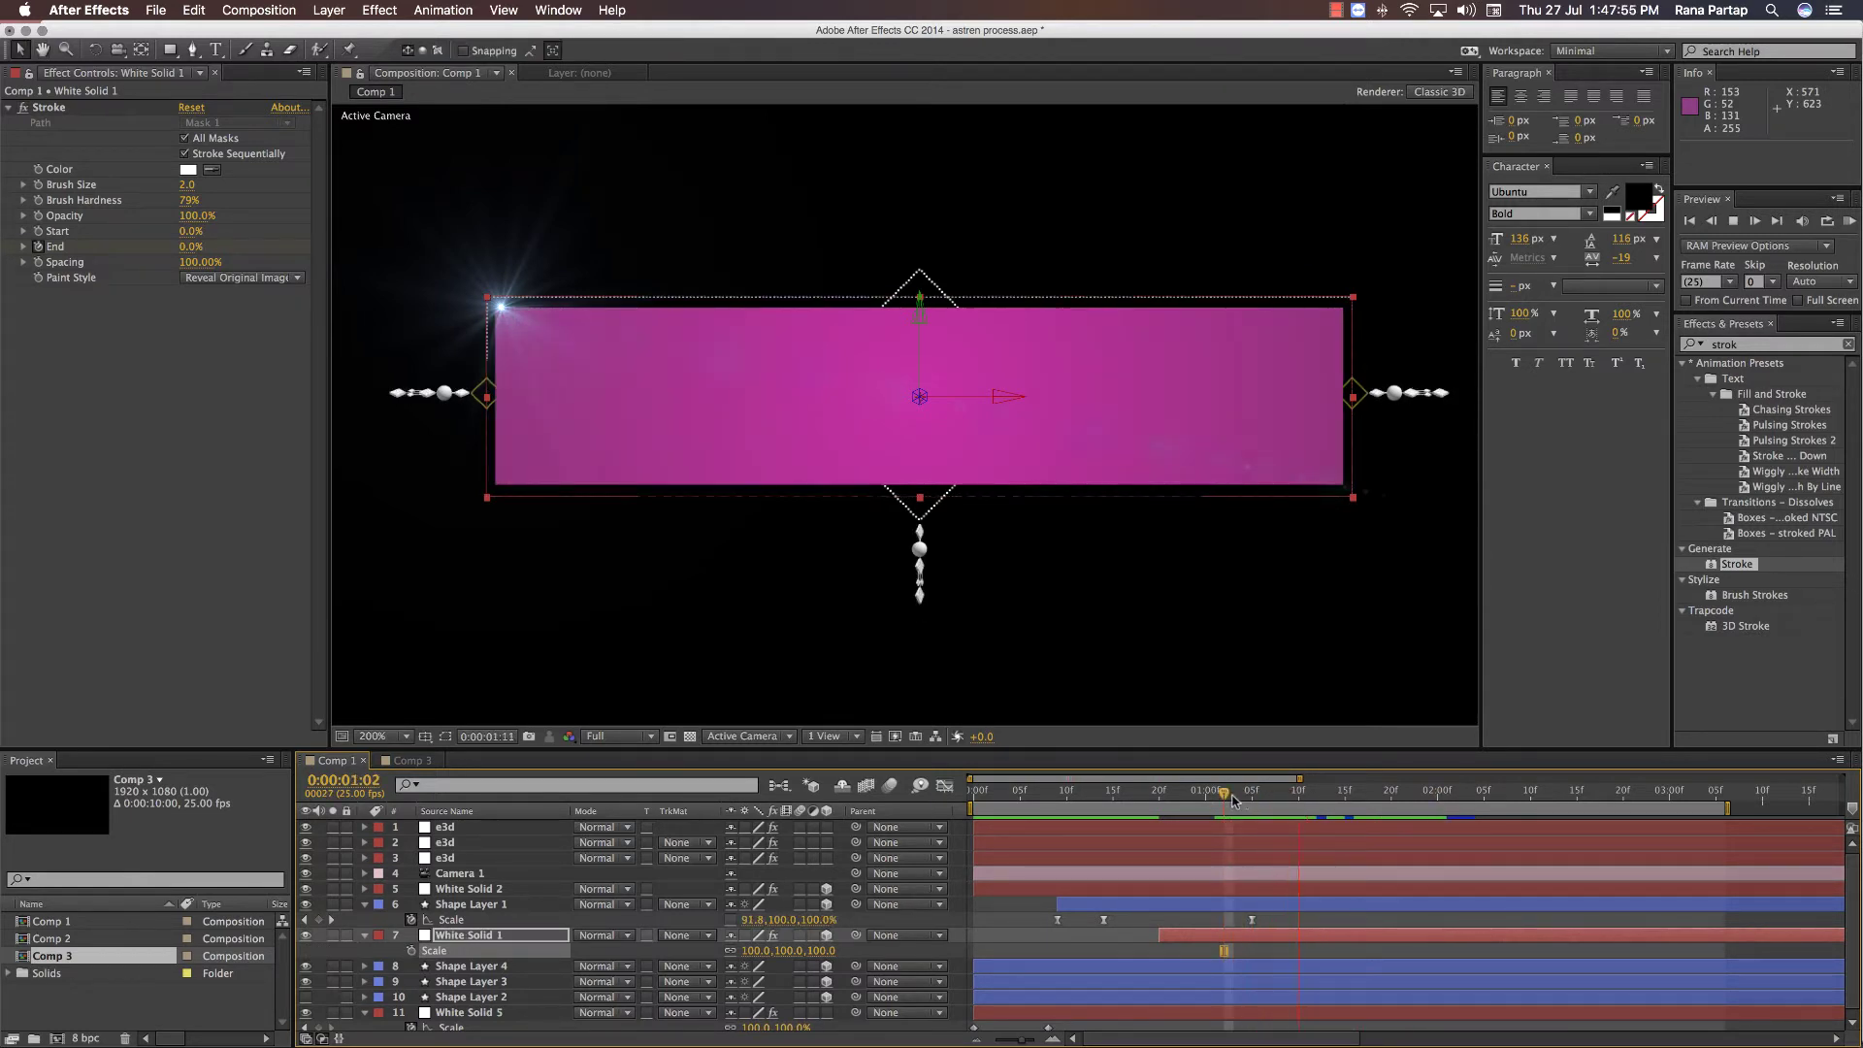
click(1020, 912)
click(1168, 796)
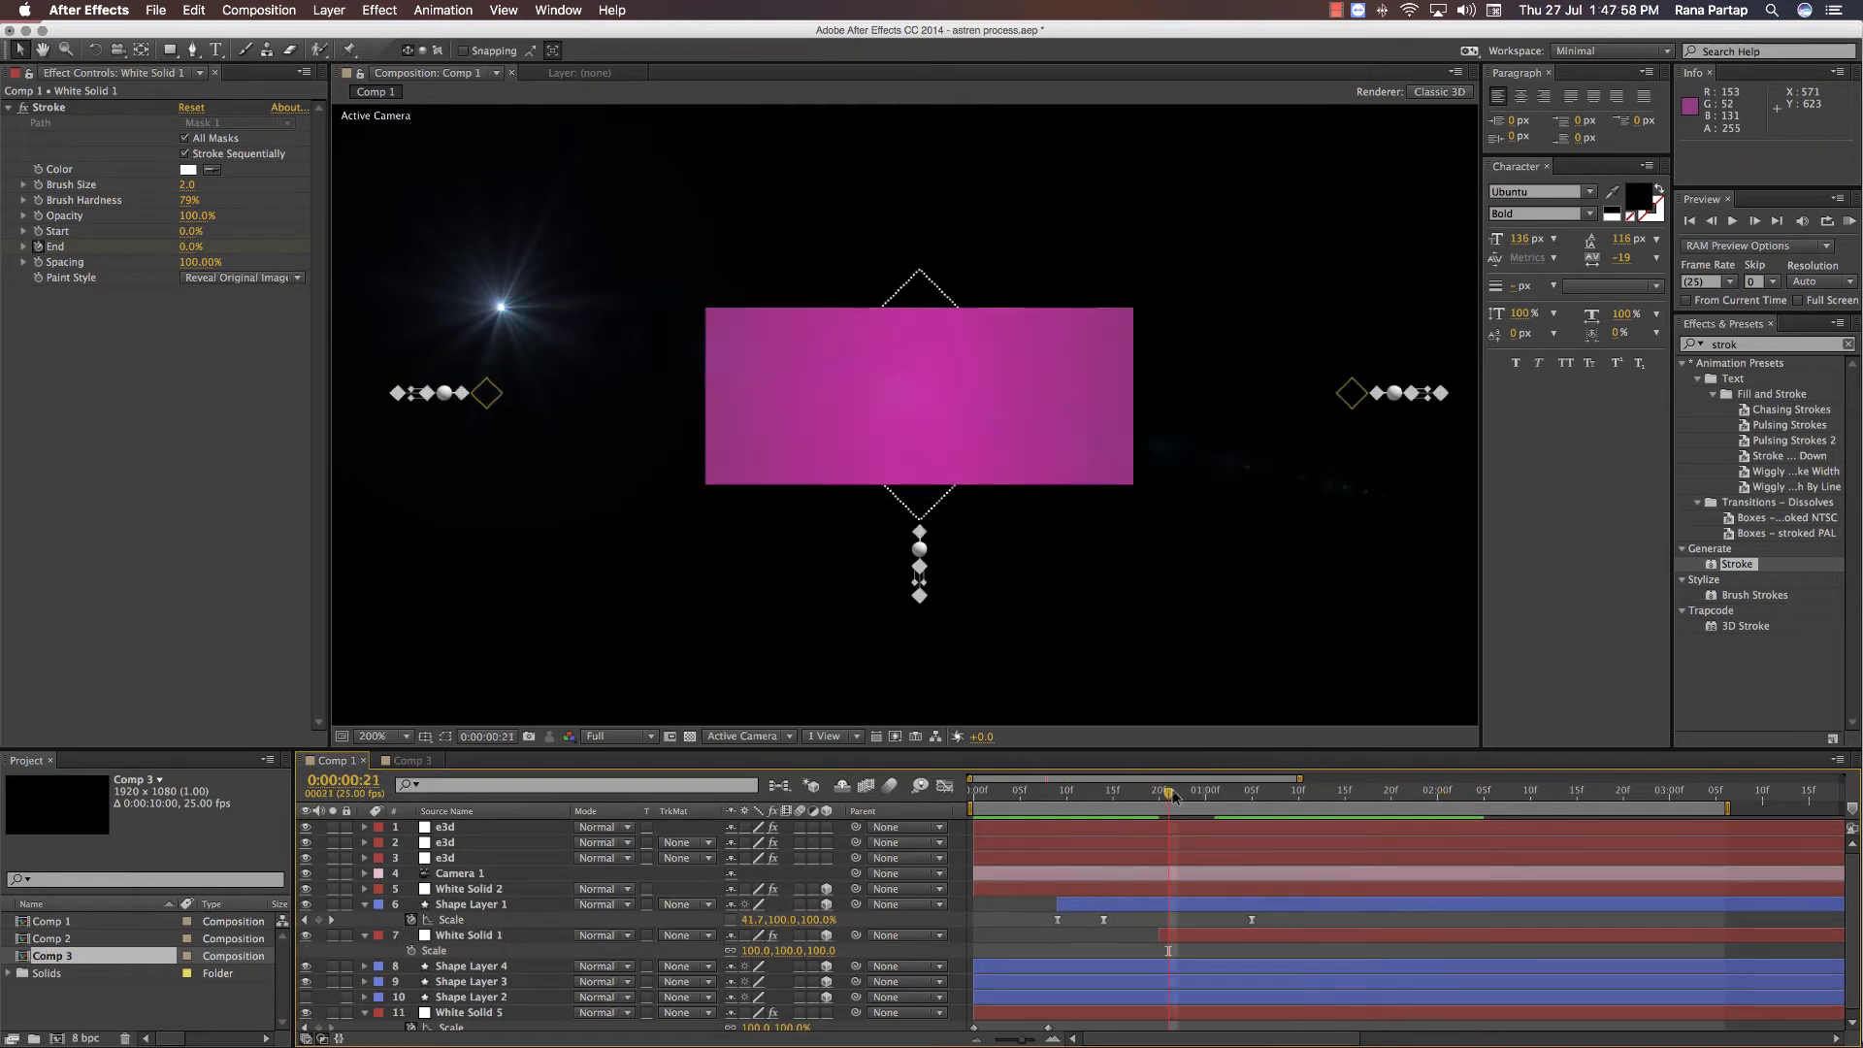
key(space)
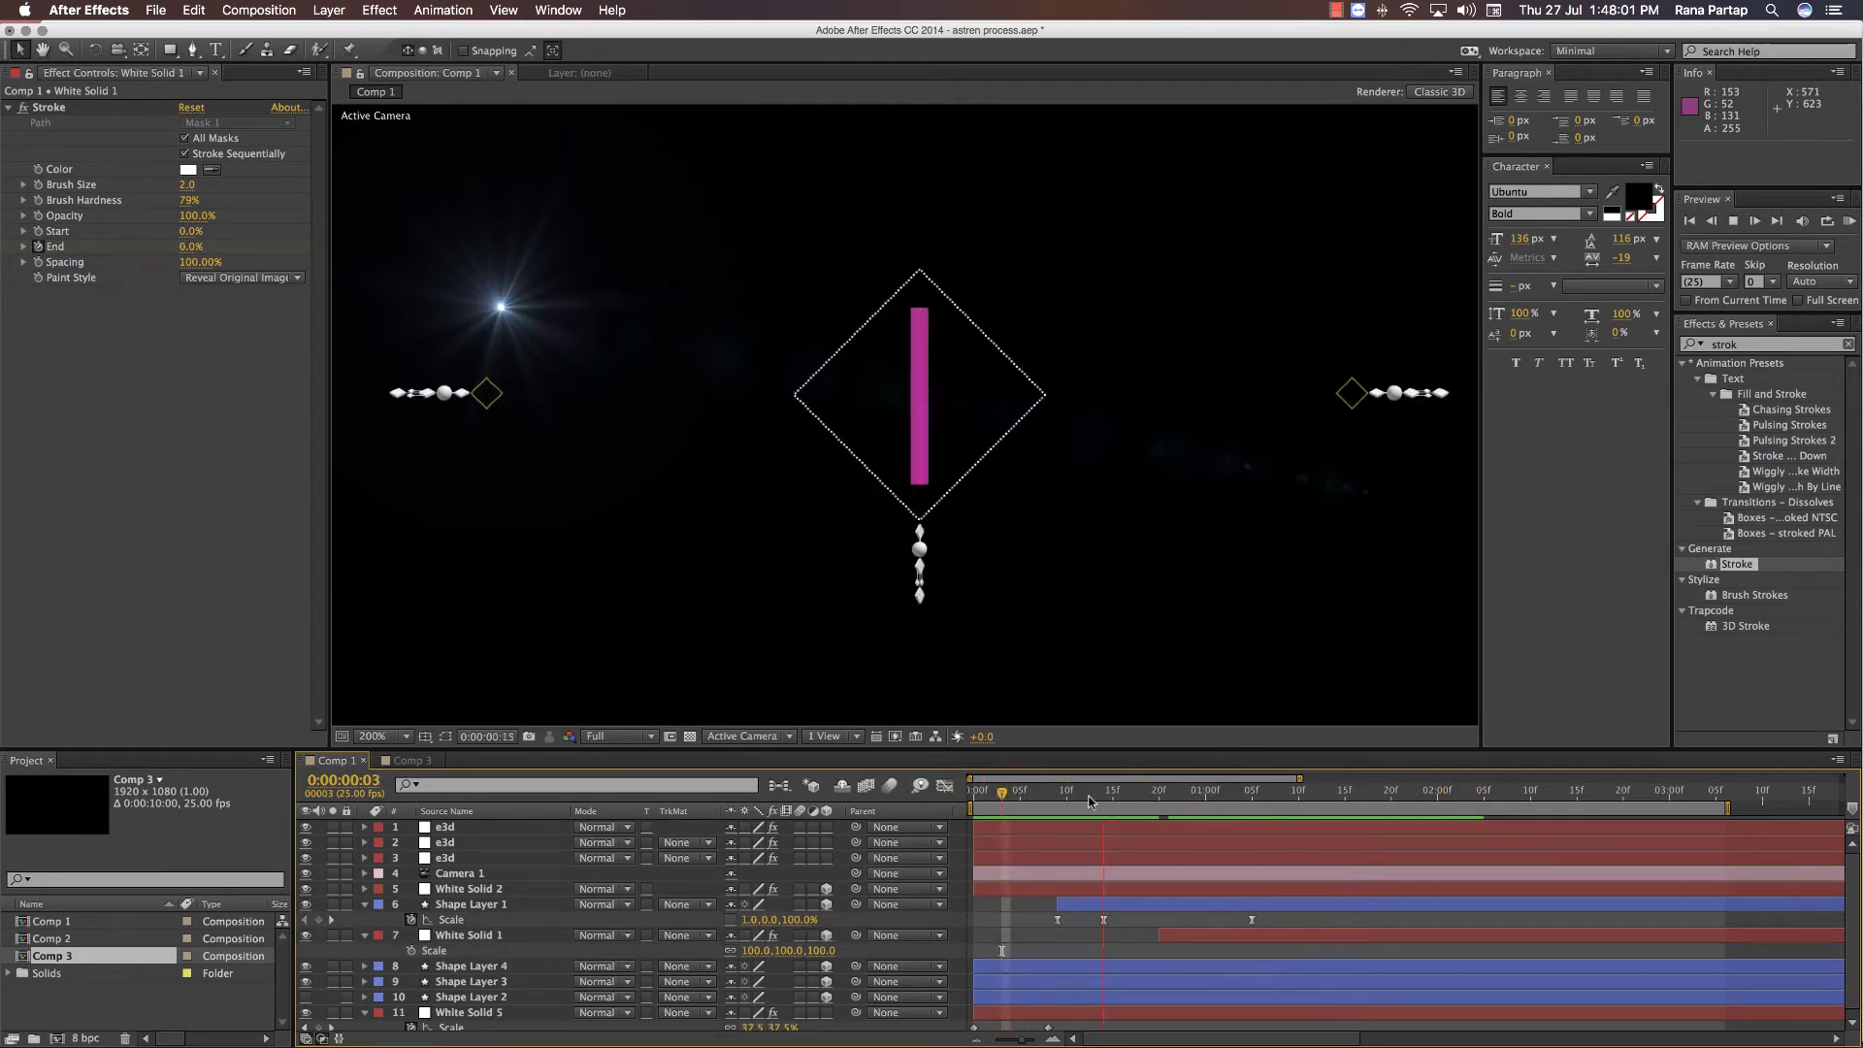
- Make the third e3d layer, which holds the lower bead ornament, start at 0:00:00:09
click(1057, 798)
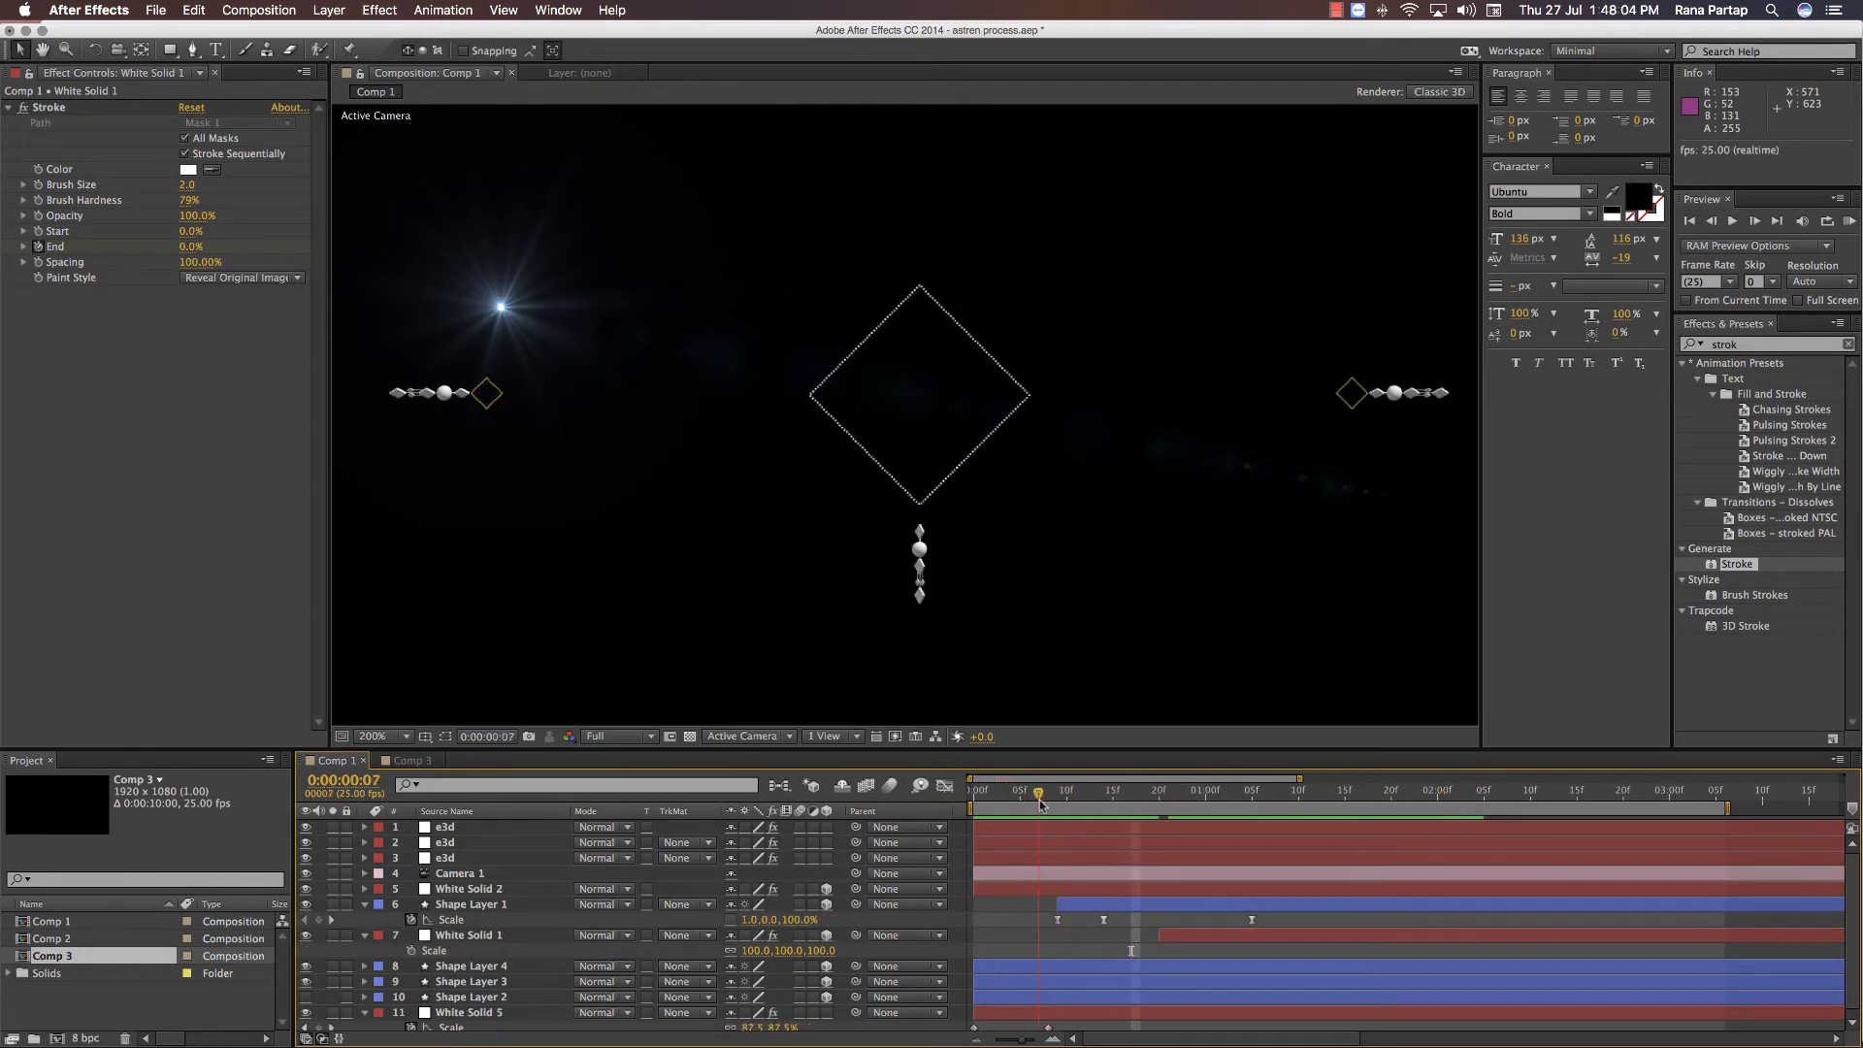
click(450, 860)
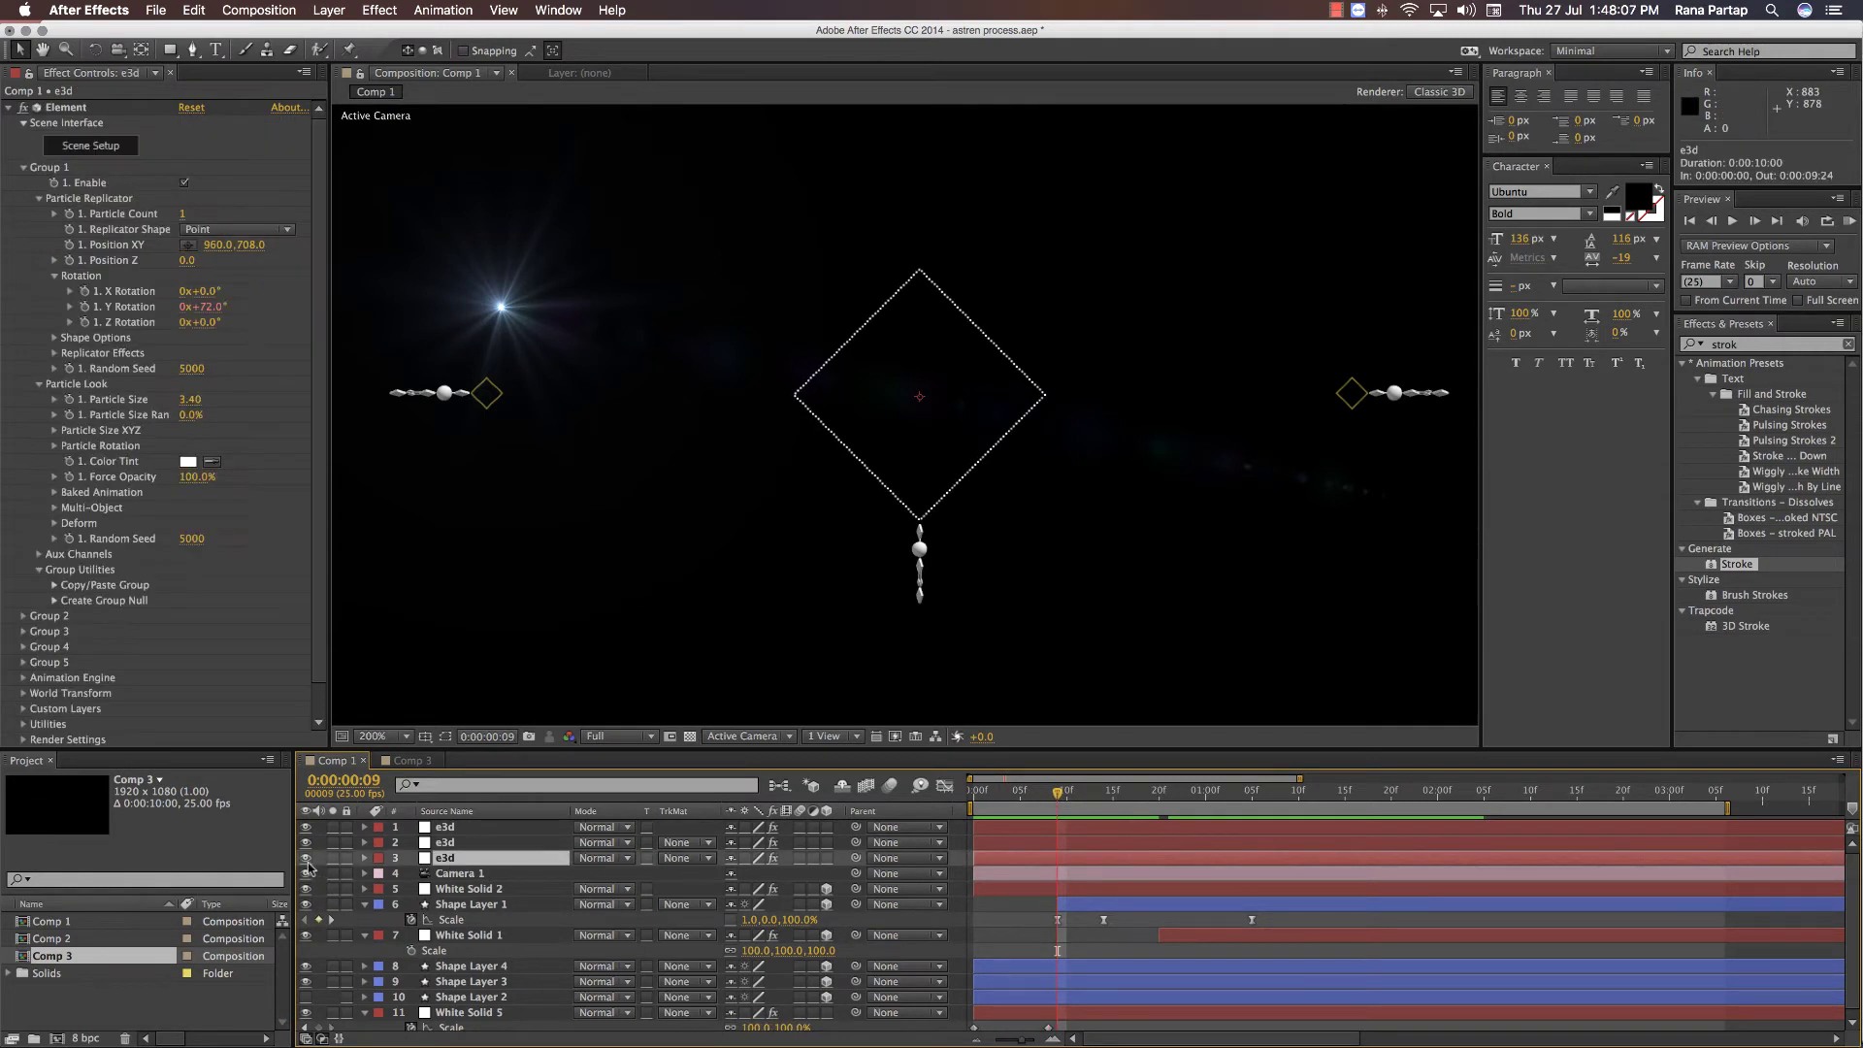
click(307, 859)
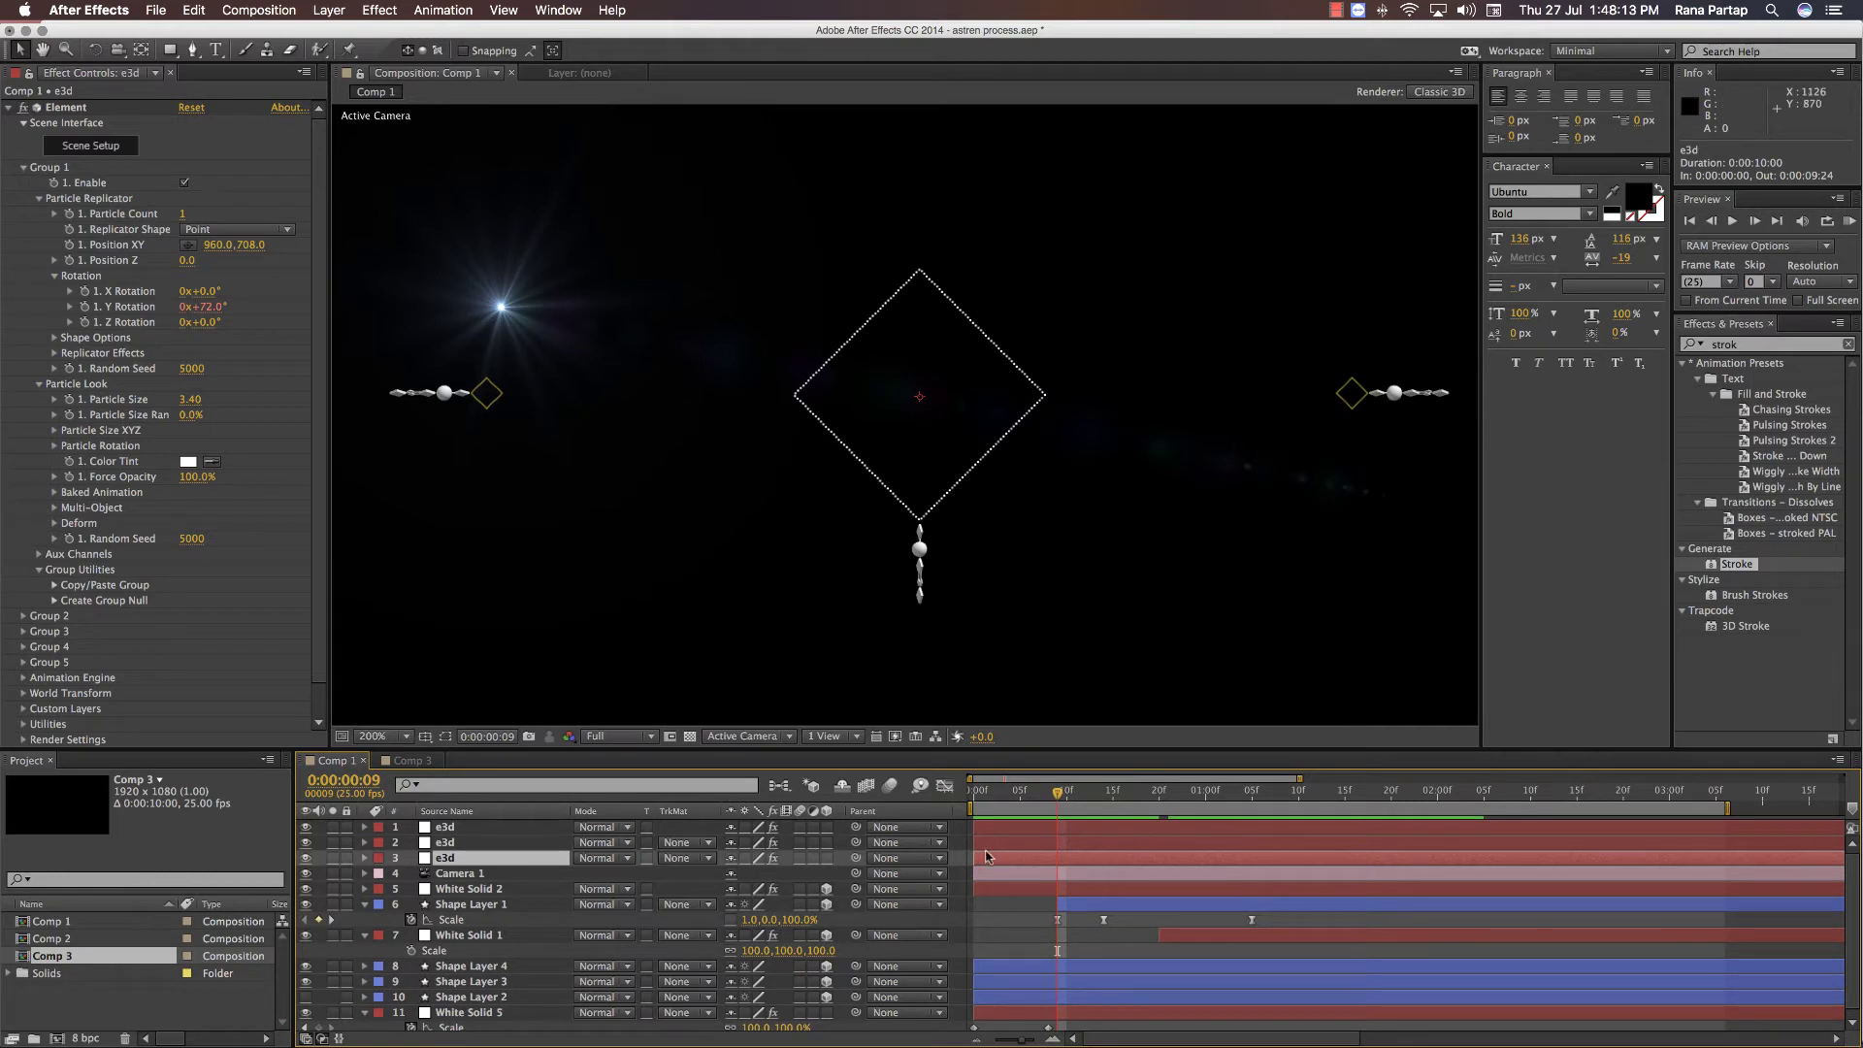
- Reveal Element's Group 1 Particle Look properties on the third e3d layer and add a Particle Size keyframe at 0:00:00:15
click(365, 858)
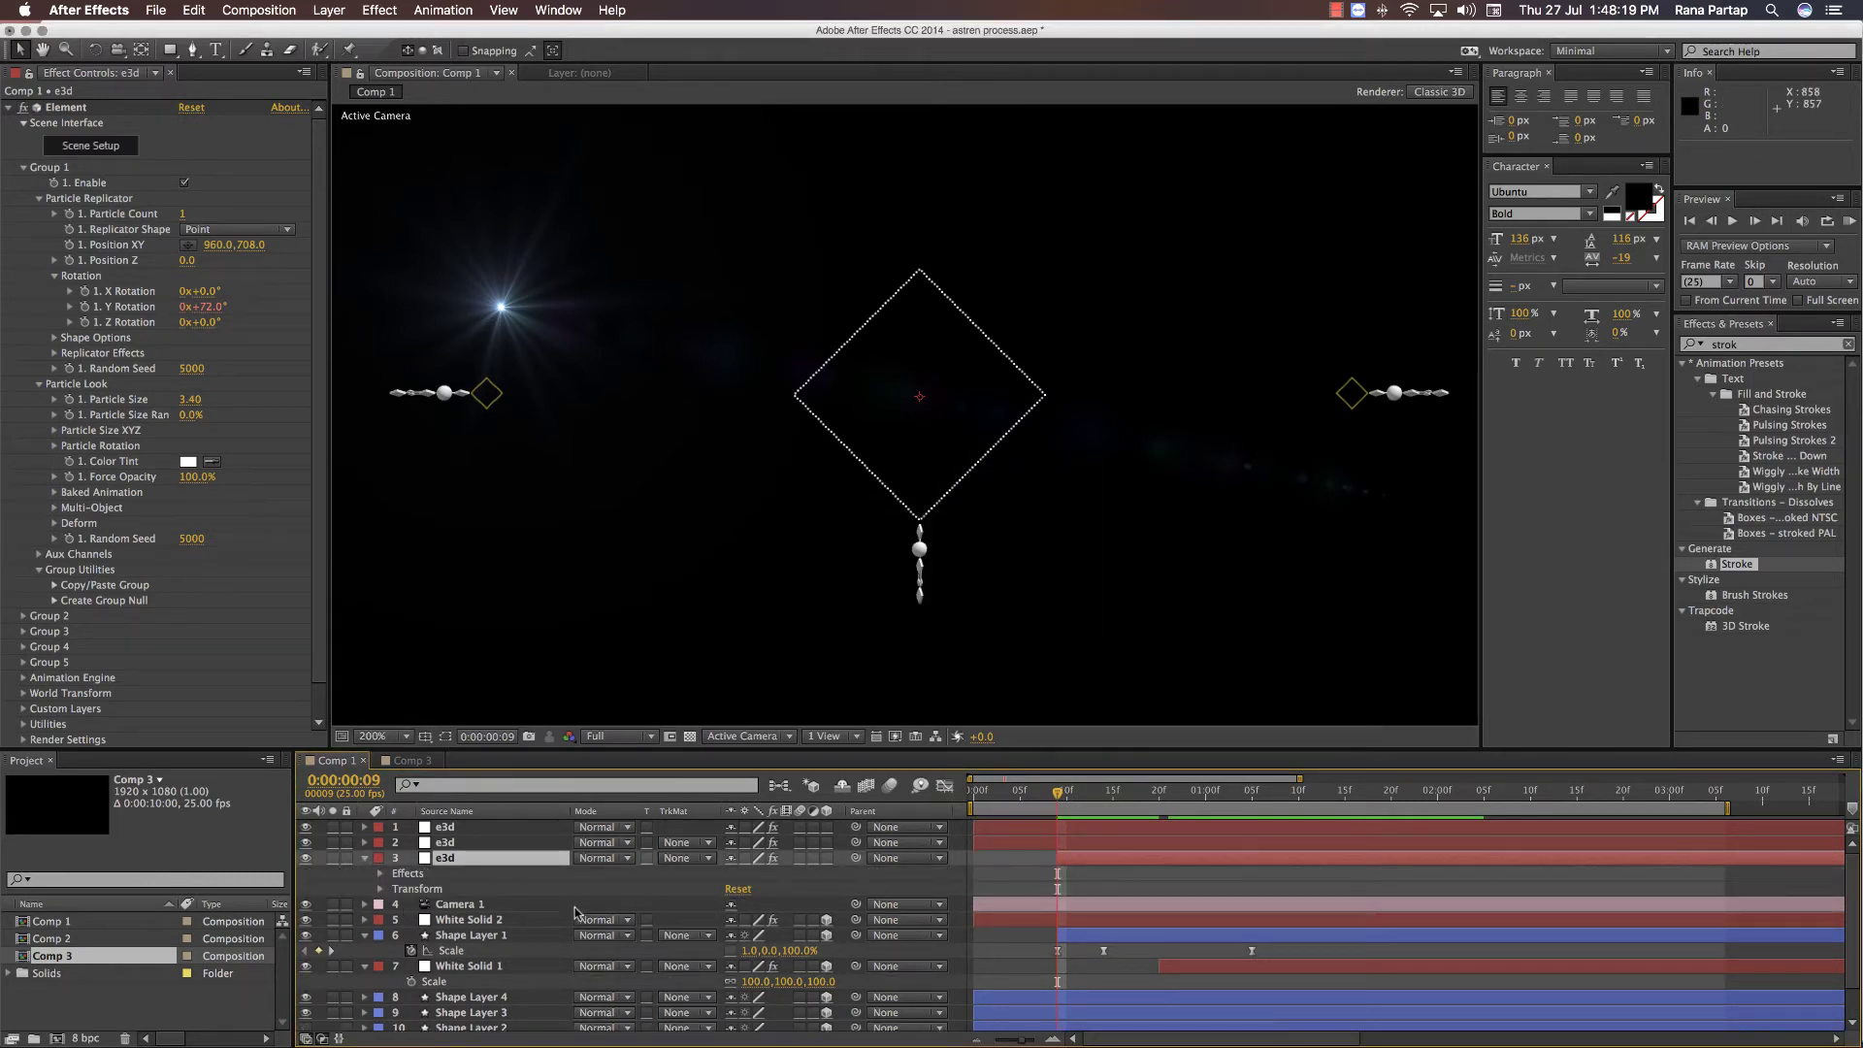
click(381, 874)
scroll(1095, 885, down, 2)
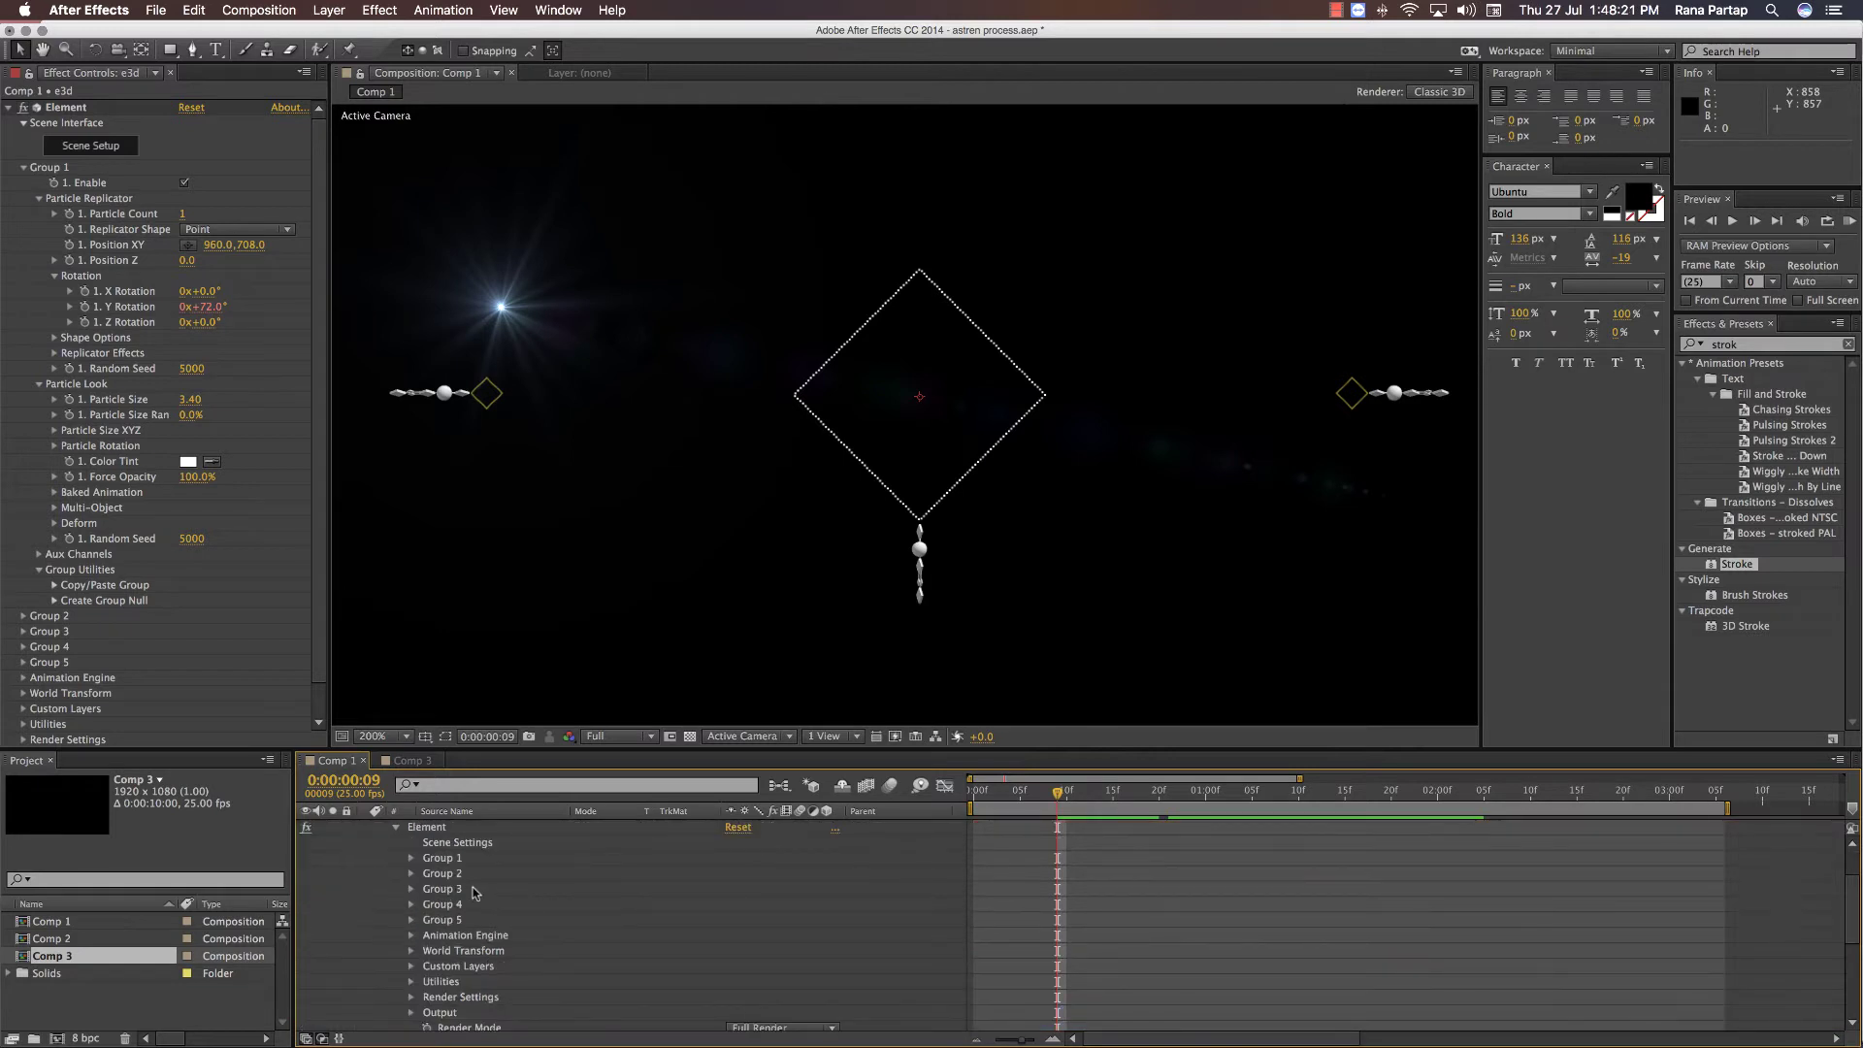
click(411, 858)
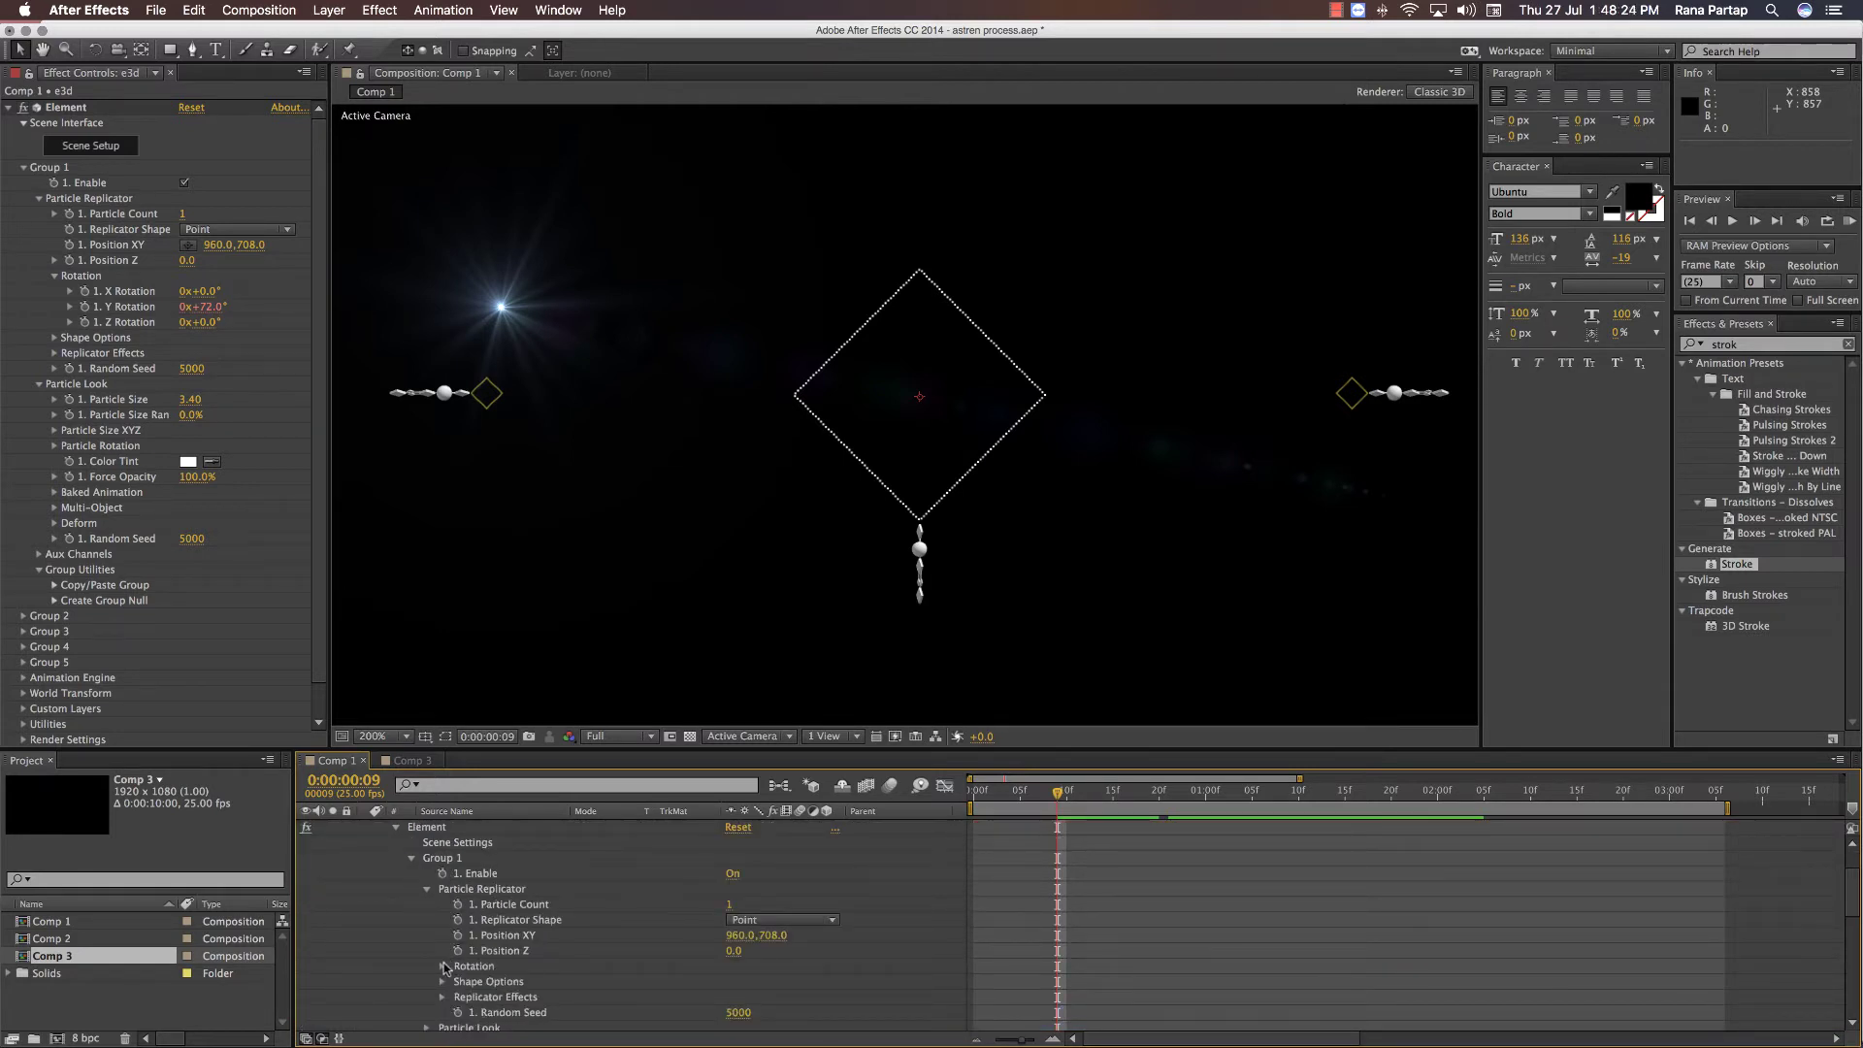
click(427, 1027)
scroll(776, 957, down, 4)
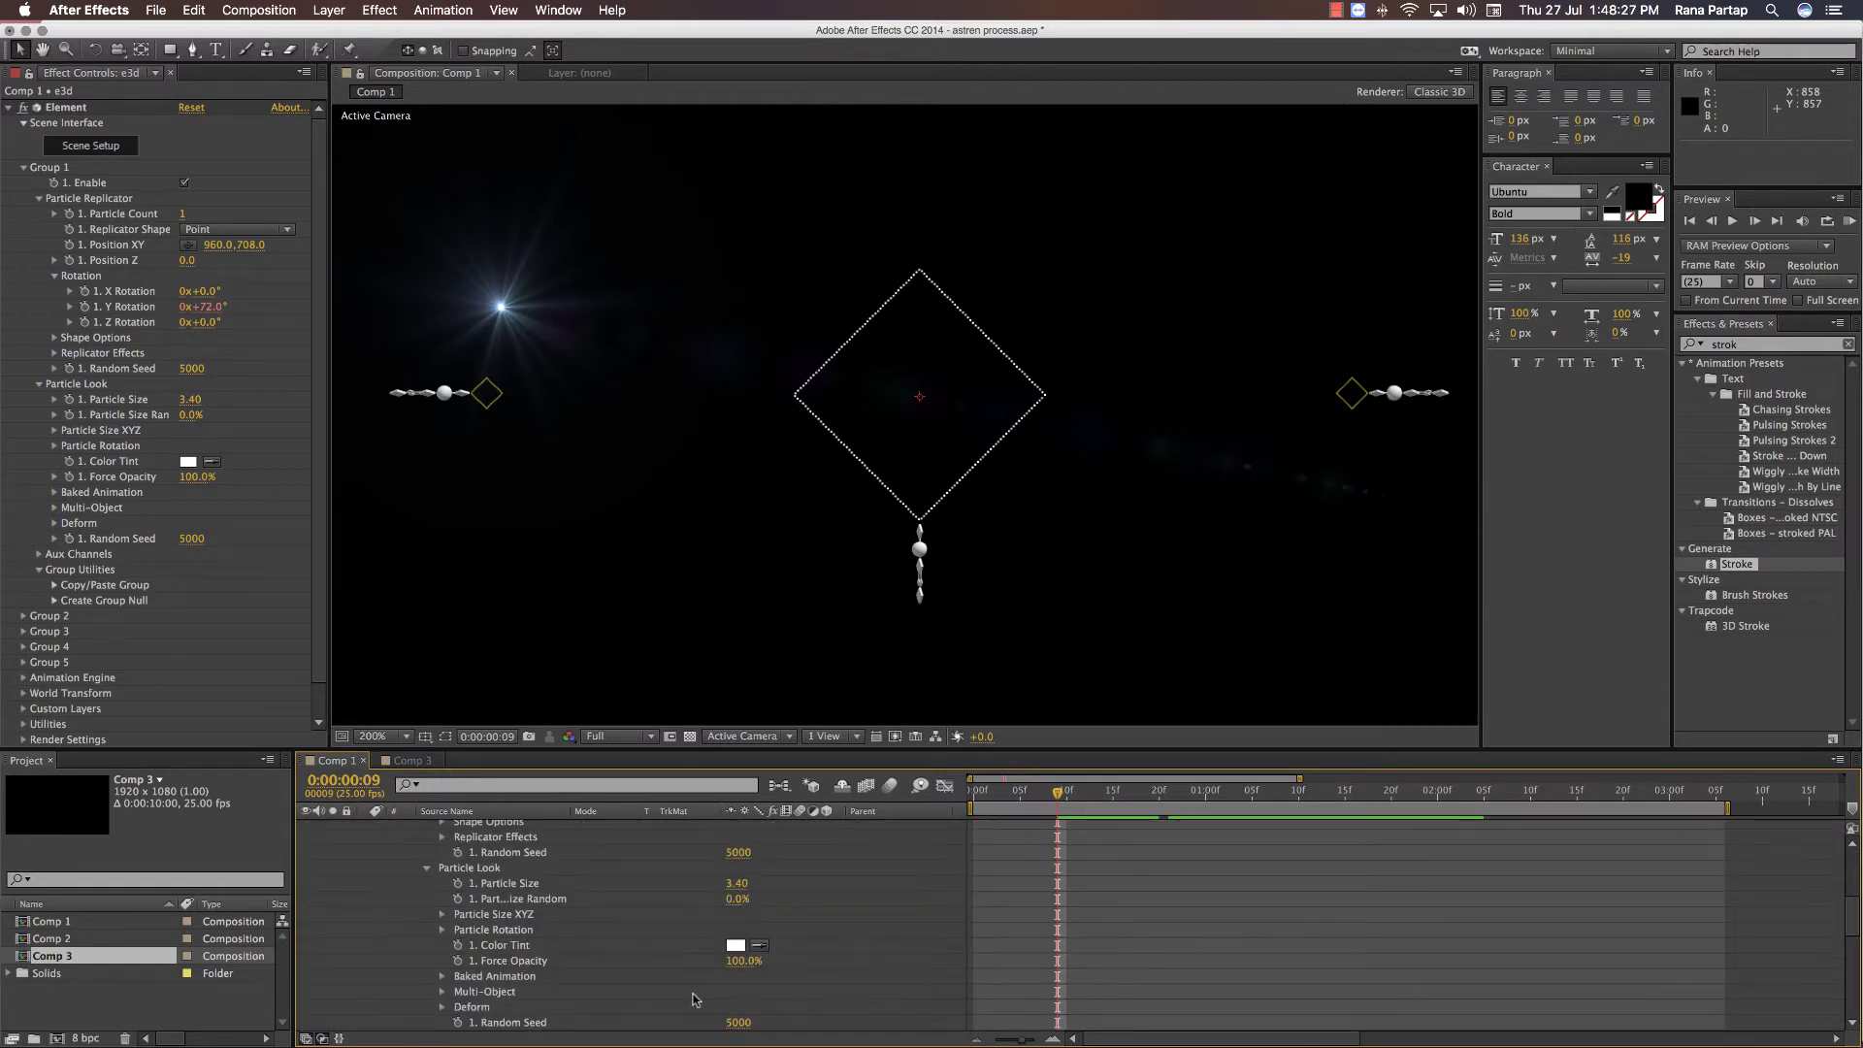
drag(1089, 800, 1113, 800)
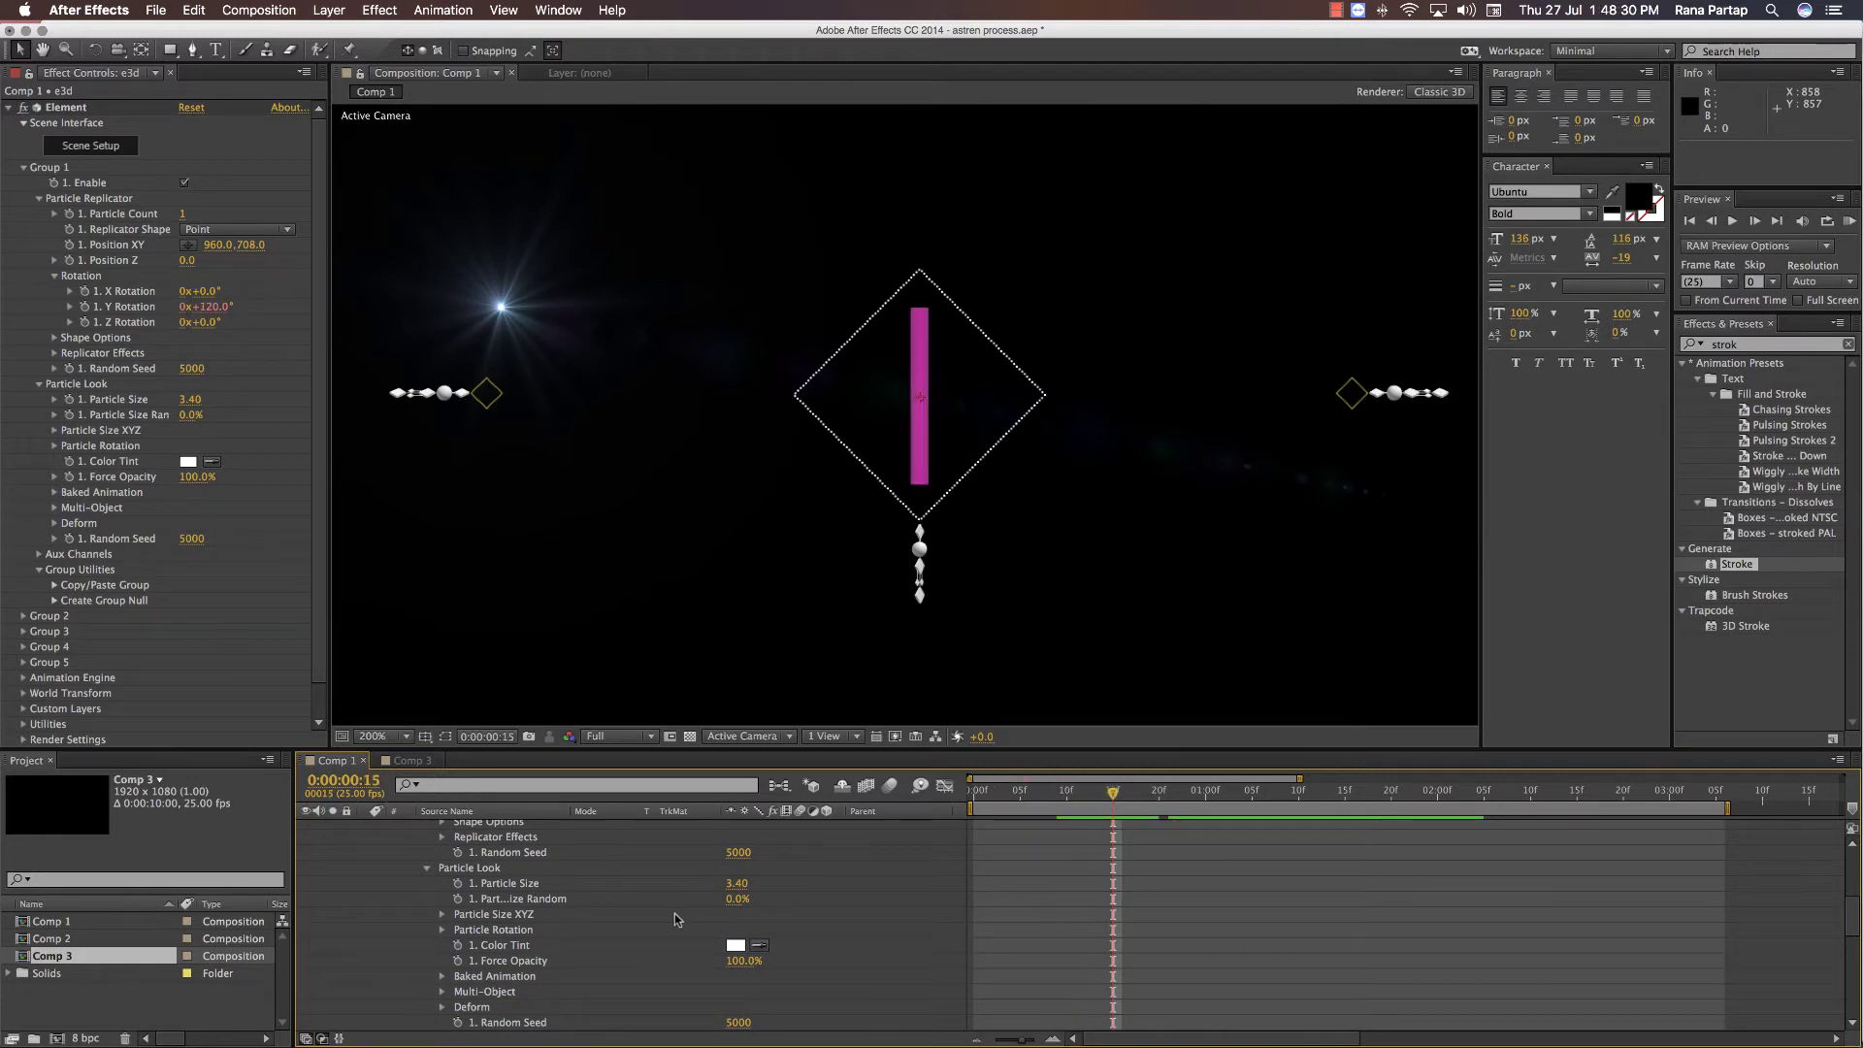
click(457, 883)
scroll(976, 882, up, 2)
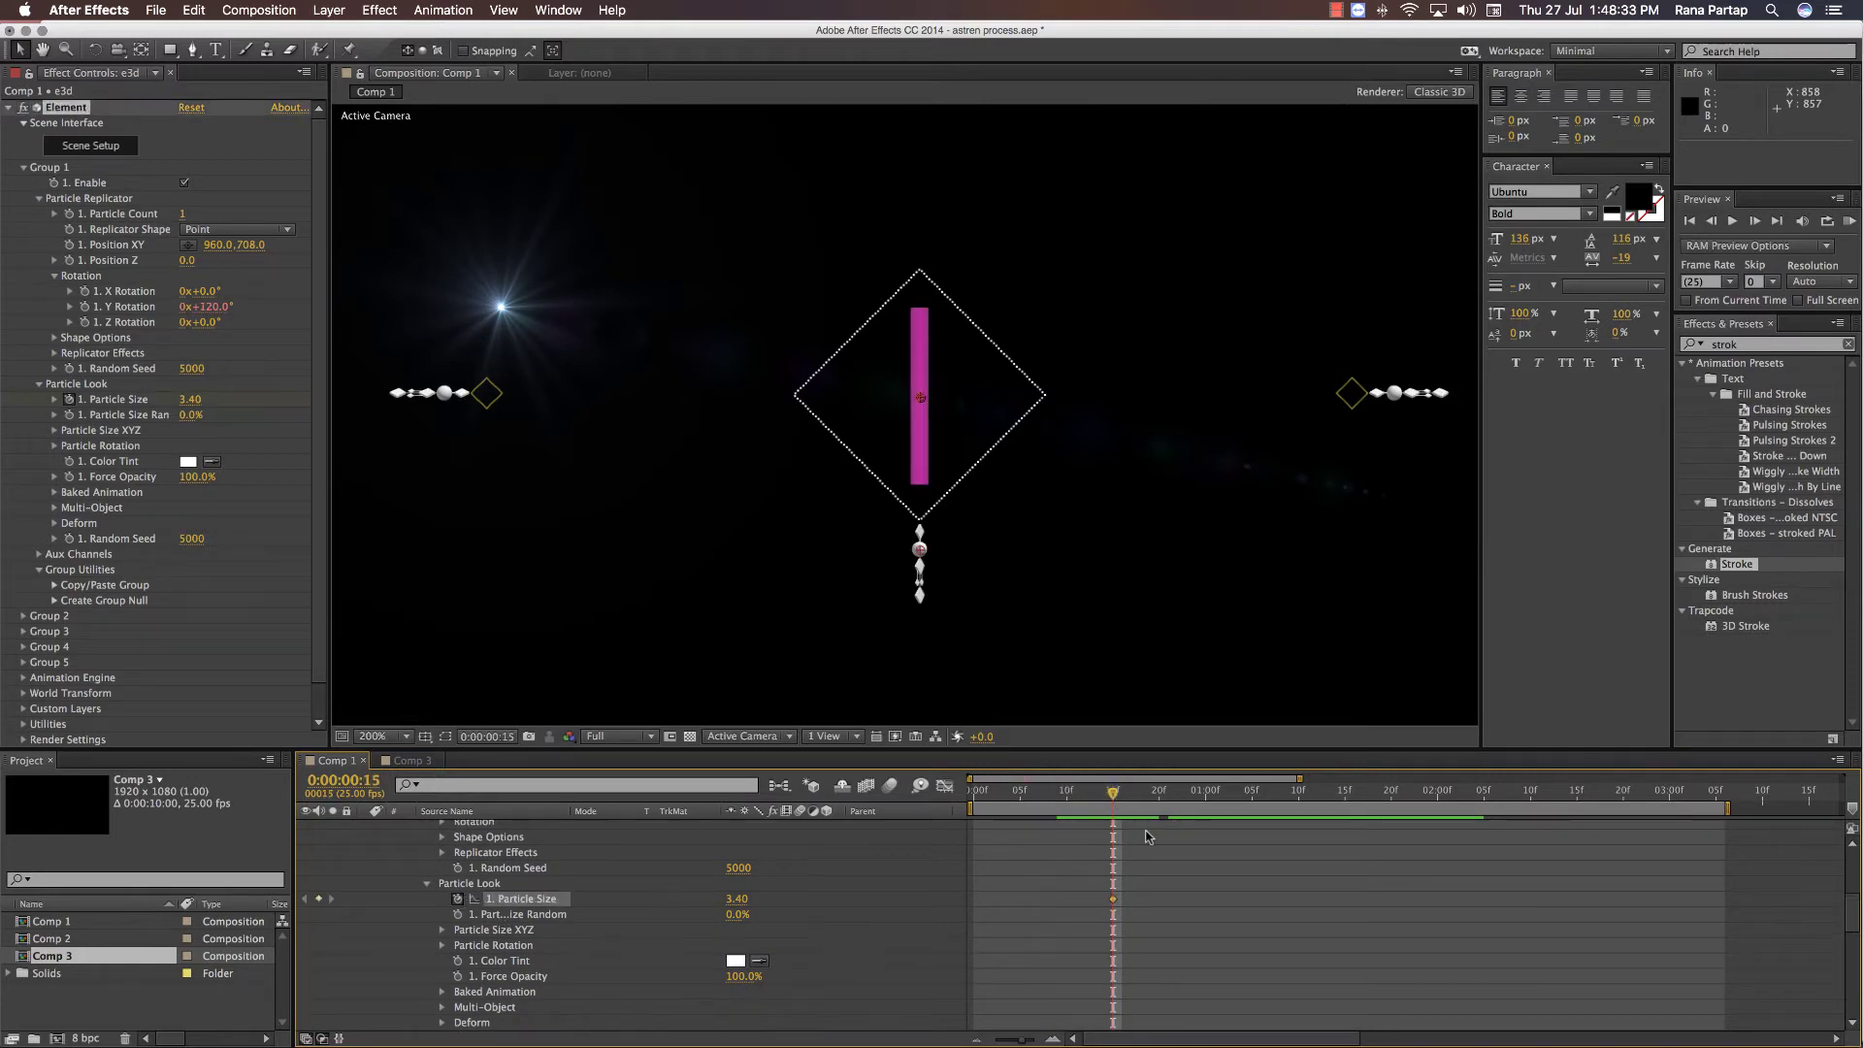
- At 0:00:00:09, set the third e3d layer's Particle Size to 0.30
drag(1114, 793, 1057, 799)
scroll(573, 923, down, 2)
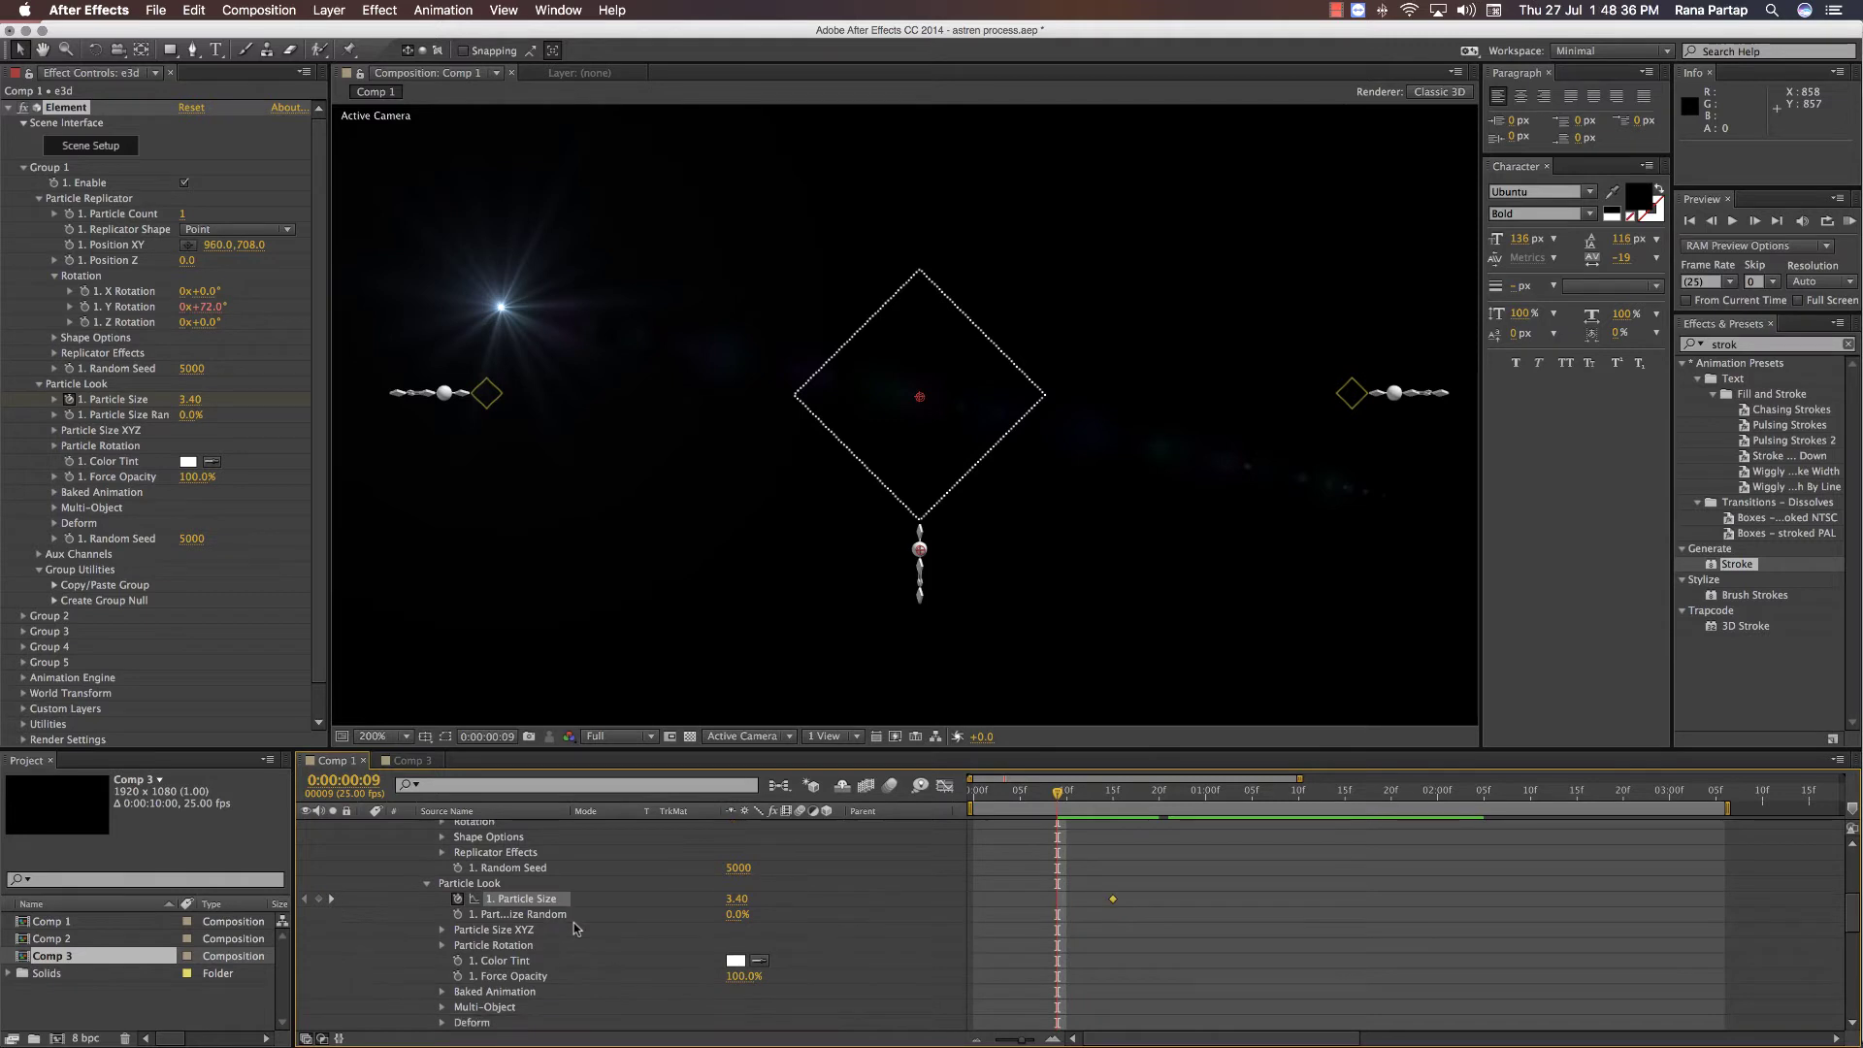
drag(736, 883, 724, 883)
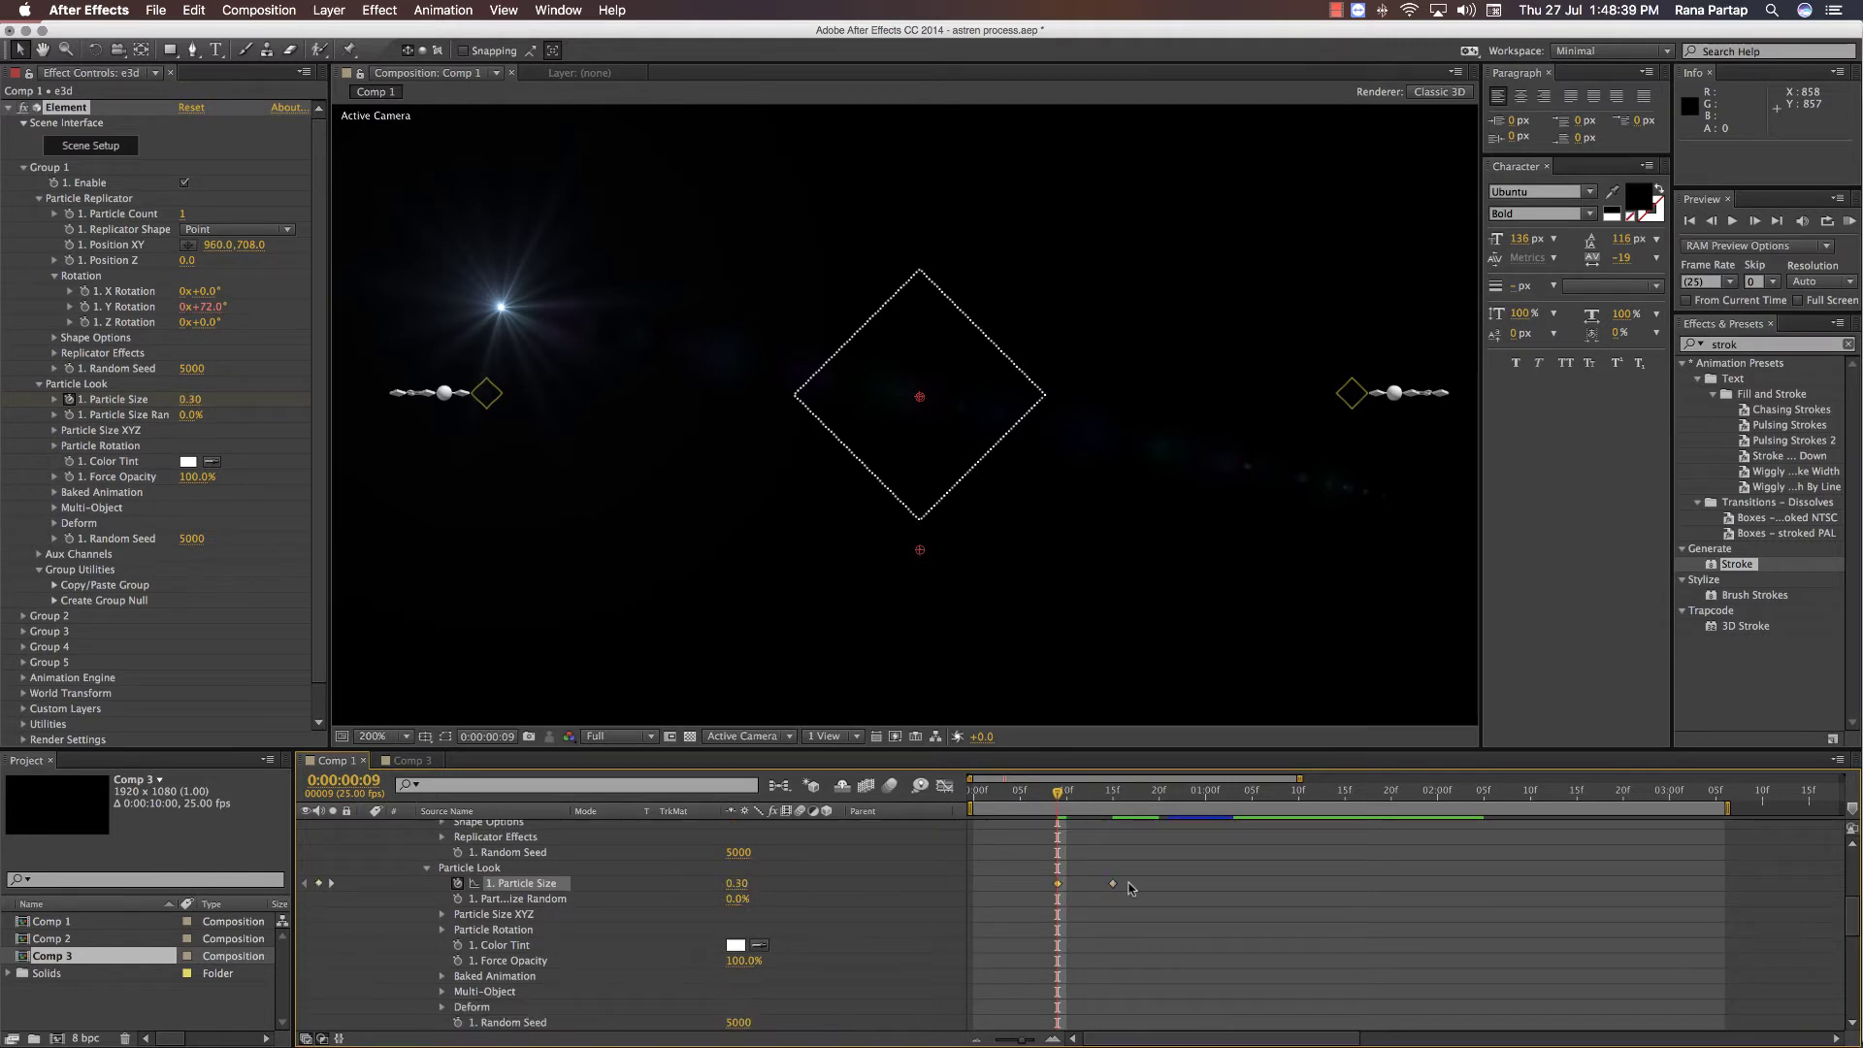
- Preview the lower ornament's size animation and scrub through the banner's growth up to 0:00:01:05
key(space)
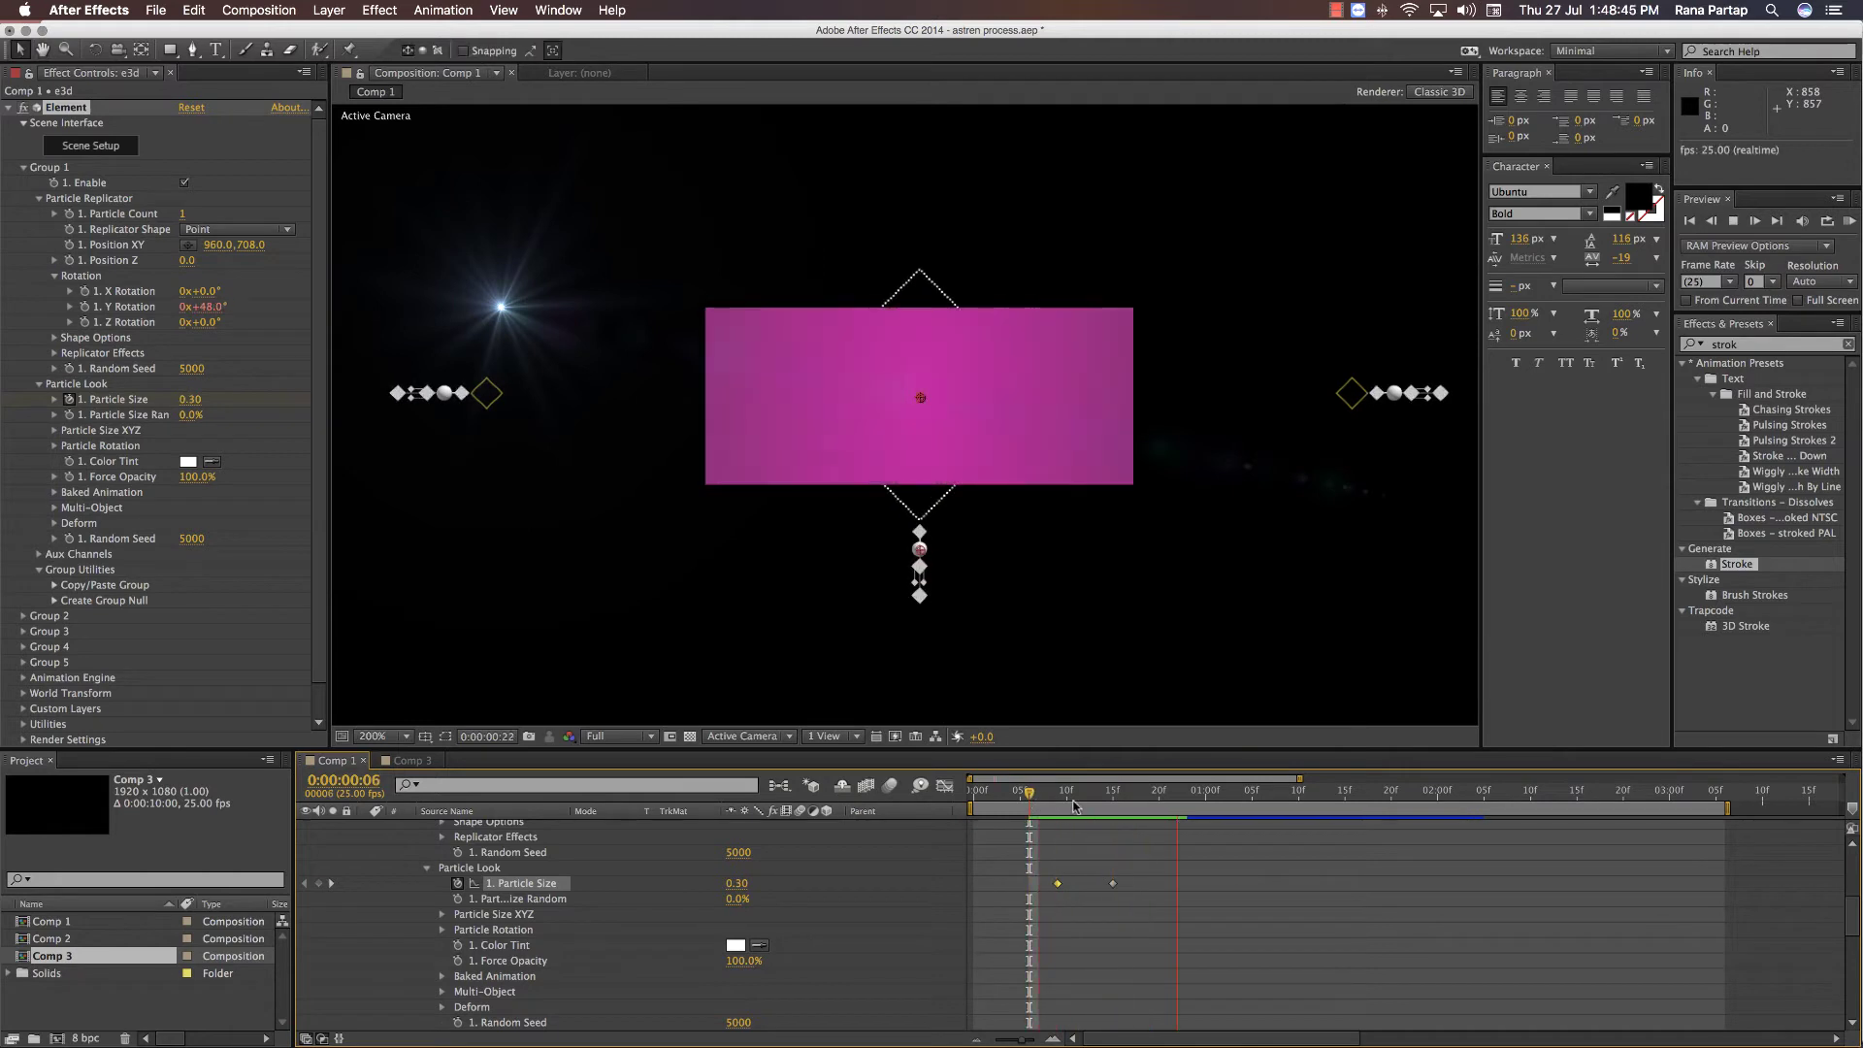
key(space)
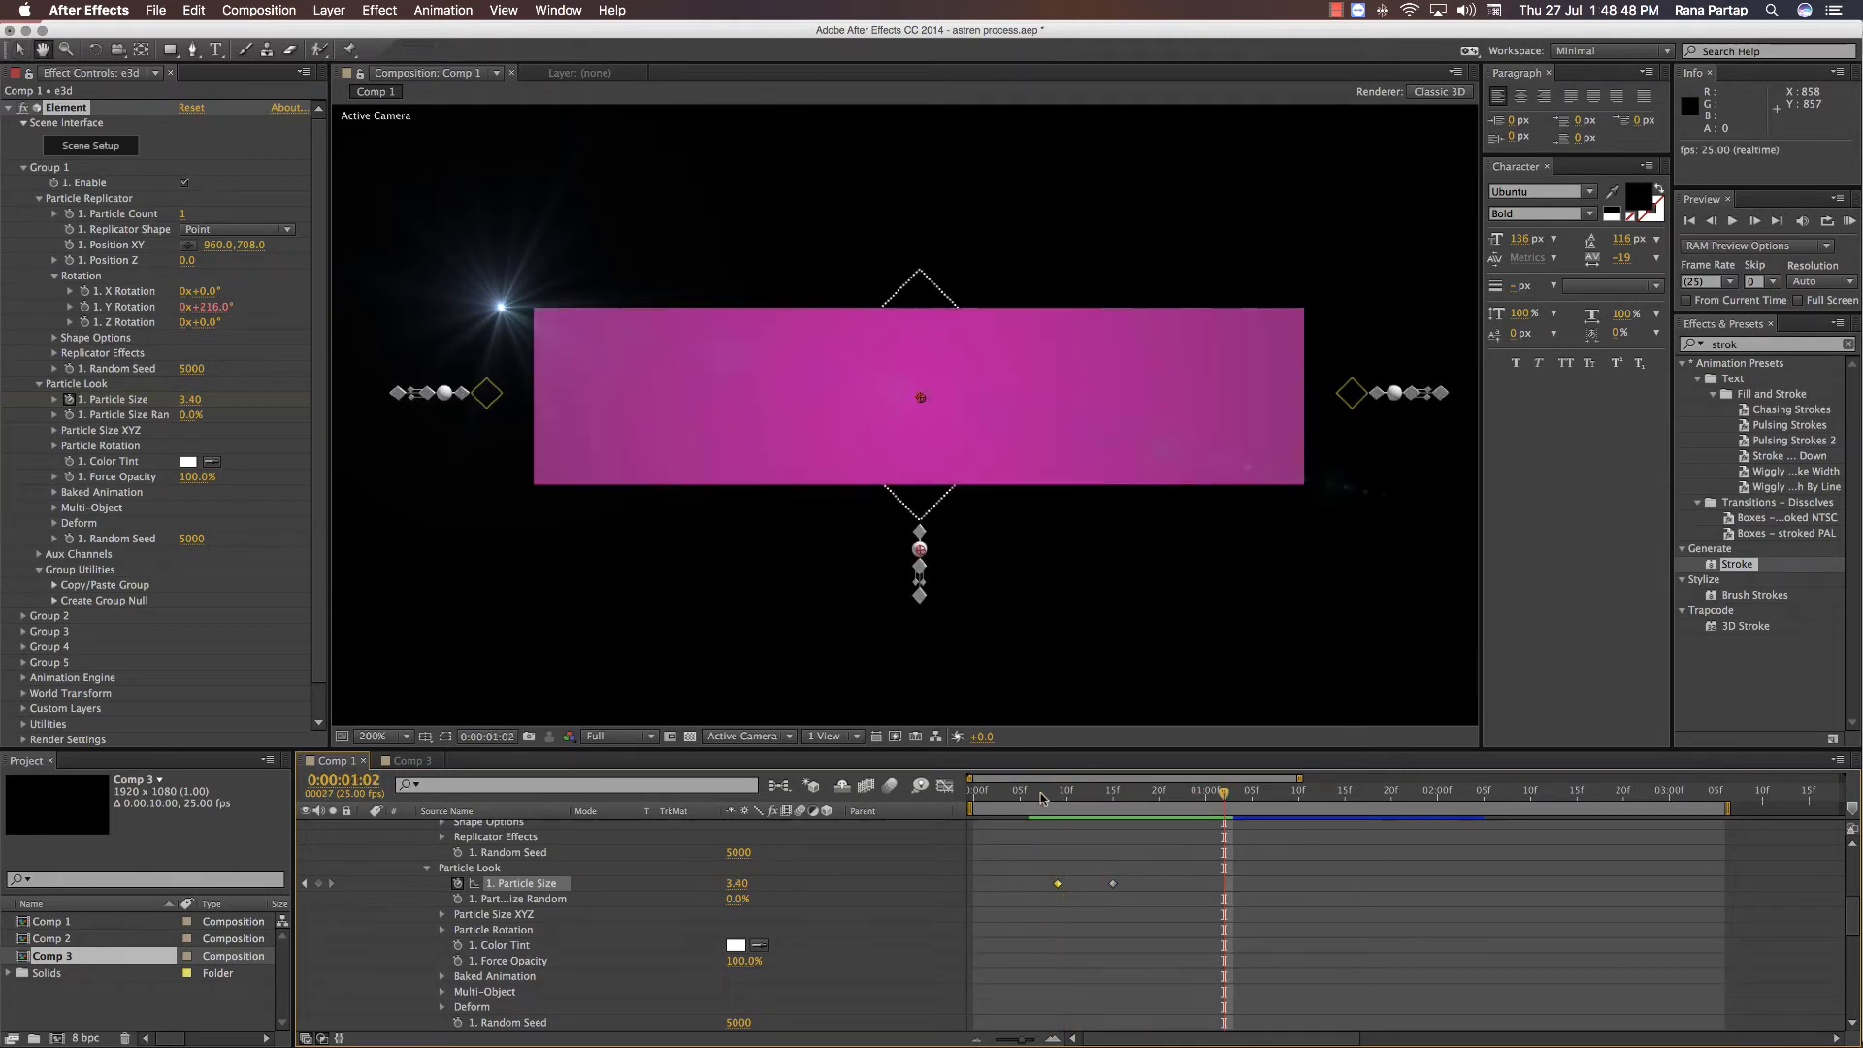
key(space)
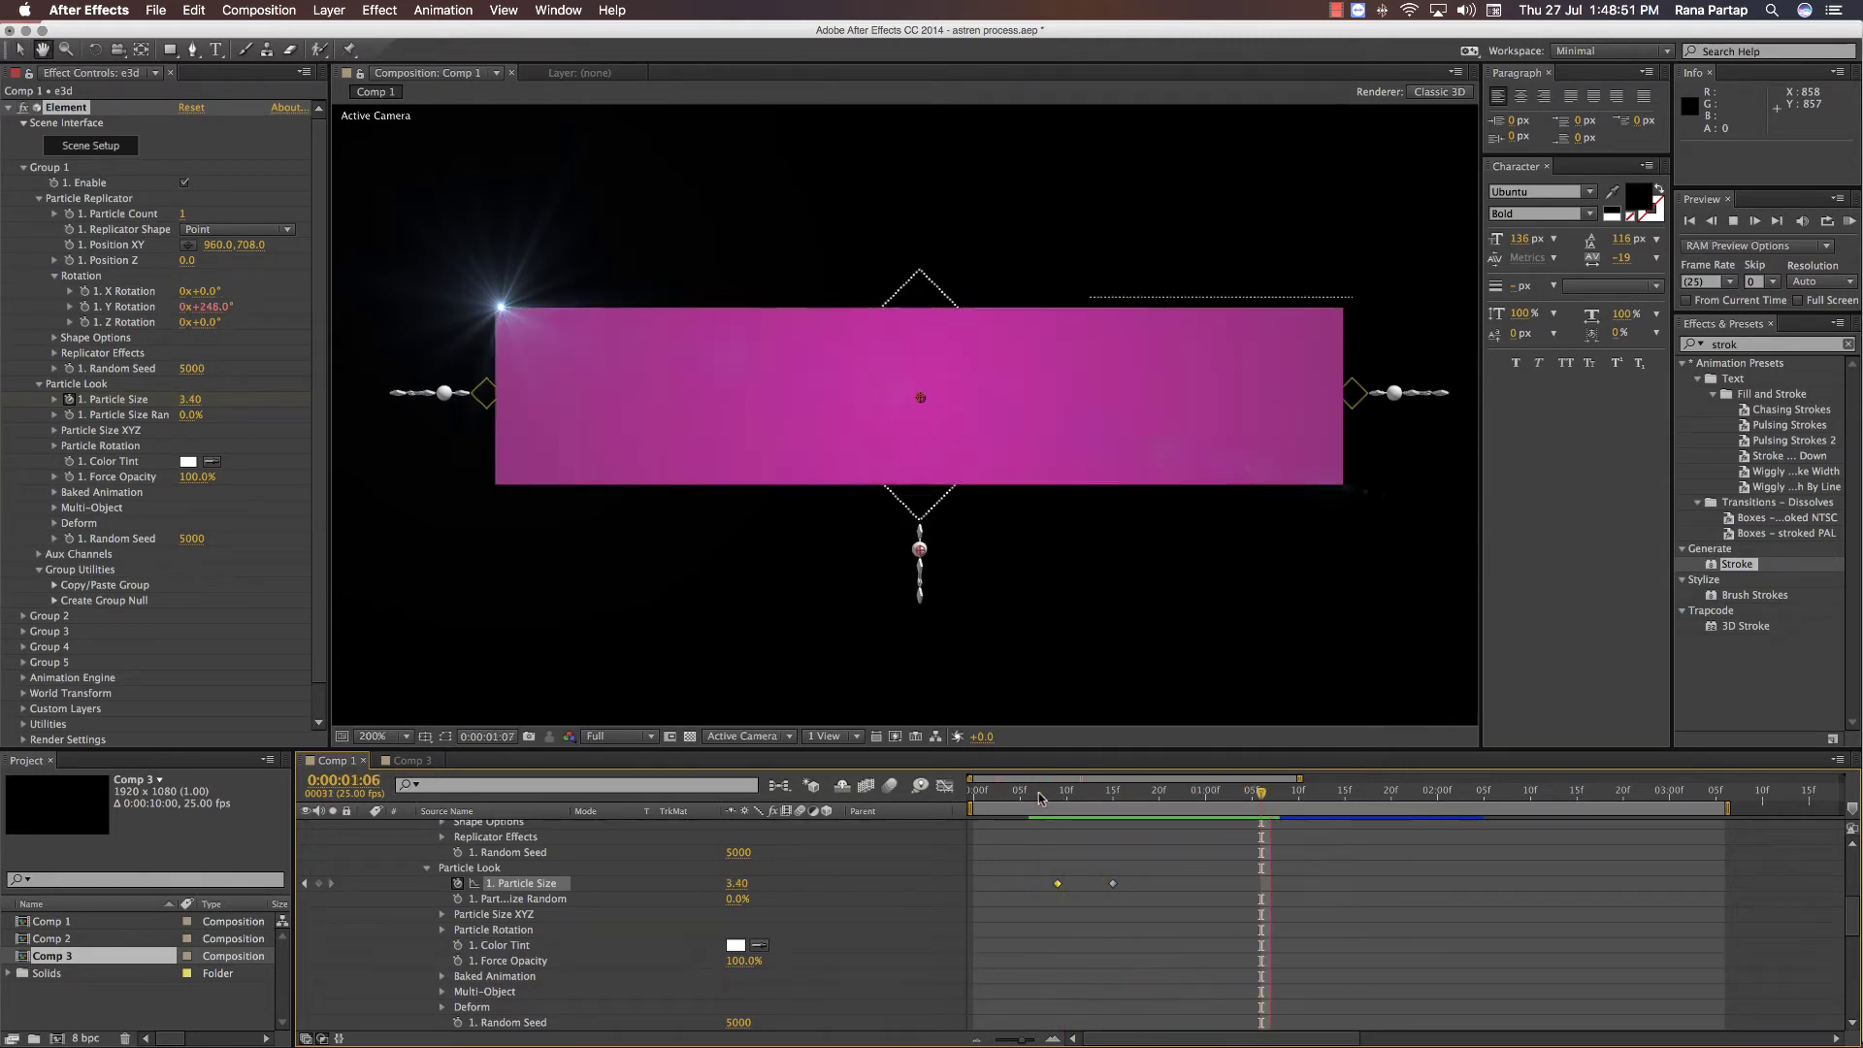
key(space)
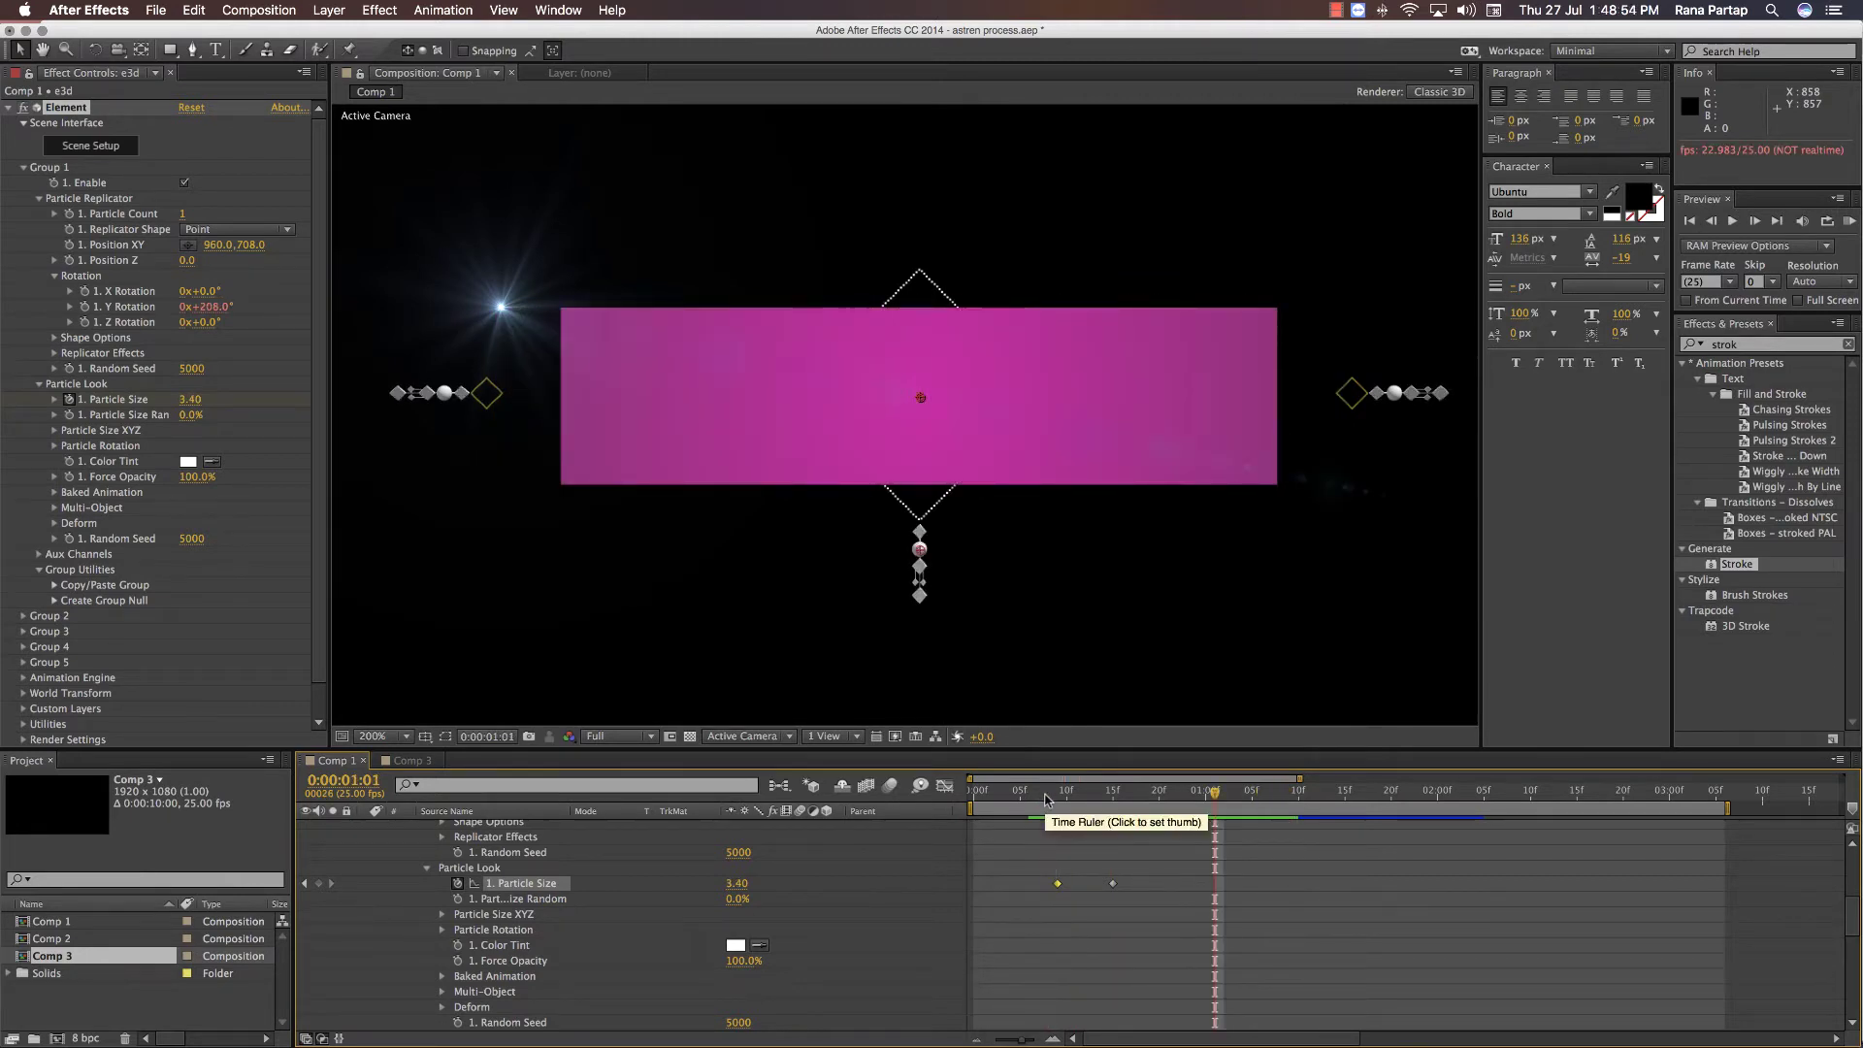
scroll(1091, 540, down, 2)
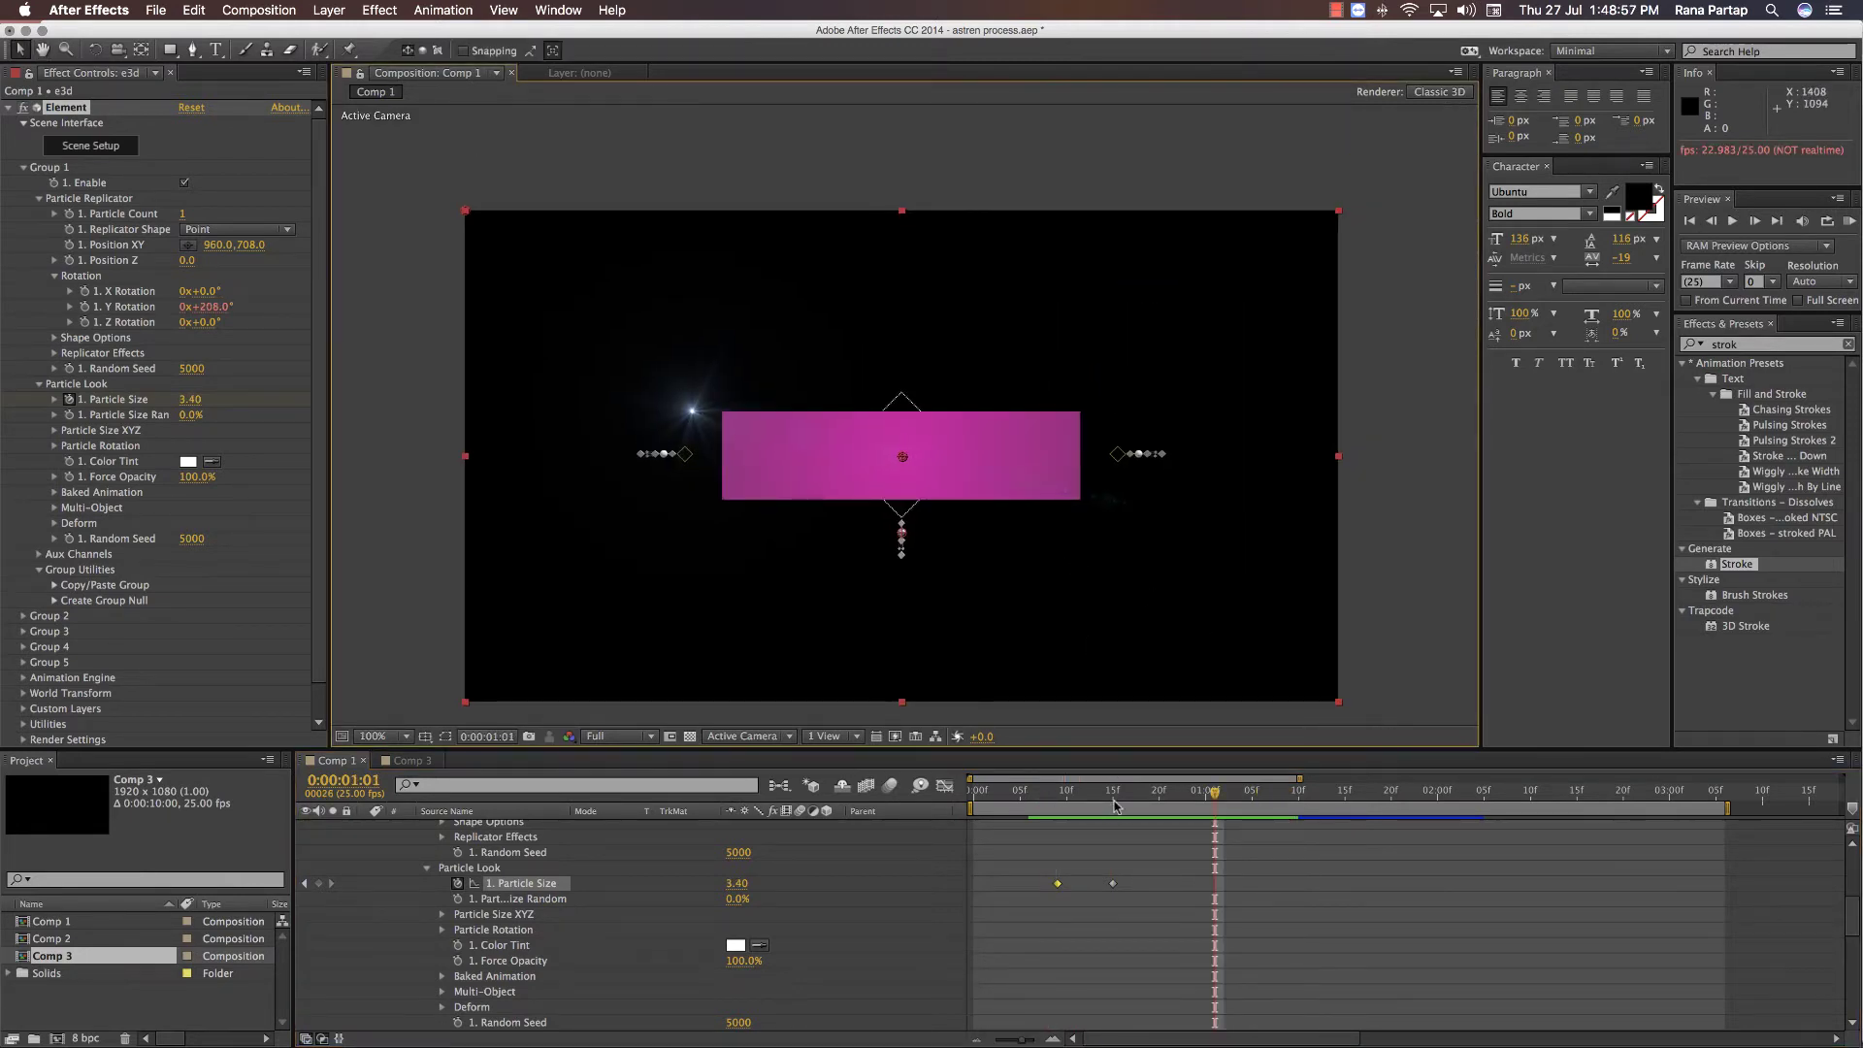
drag(1114, 805, 1245, 805)
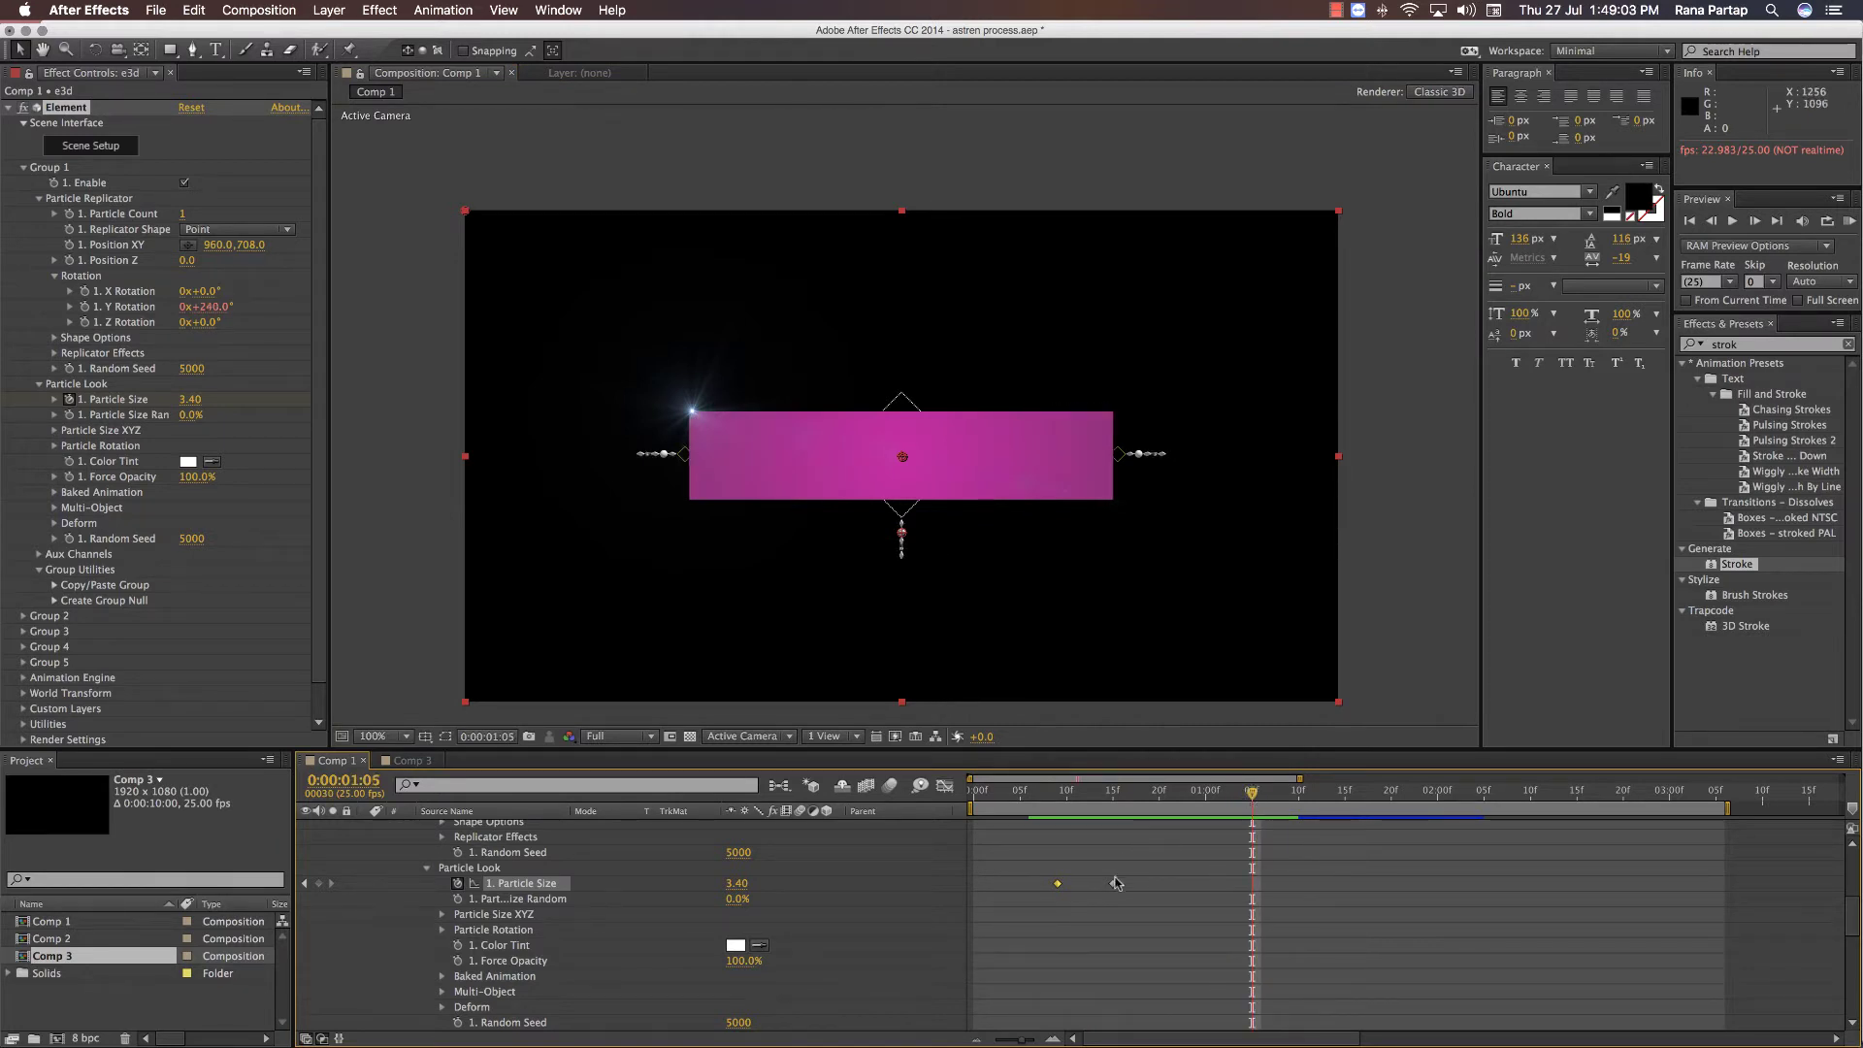
- Collapse the e3d layer's properties and shift Shape Layer 3 and Shape Layer 4 so they start at 0:00:00:22
click(591, 915)
scroll(516, 893, up, 4)
click(365, 824)
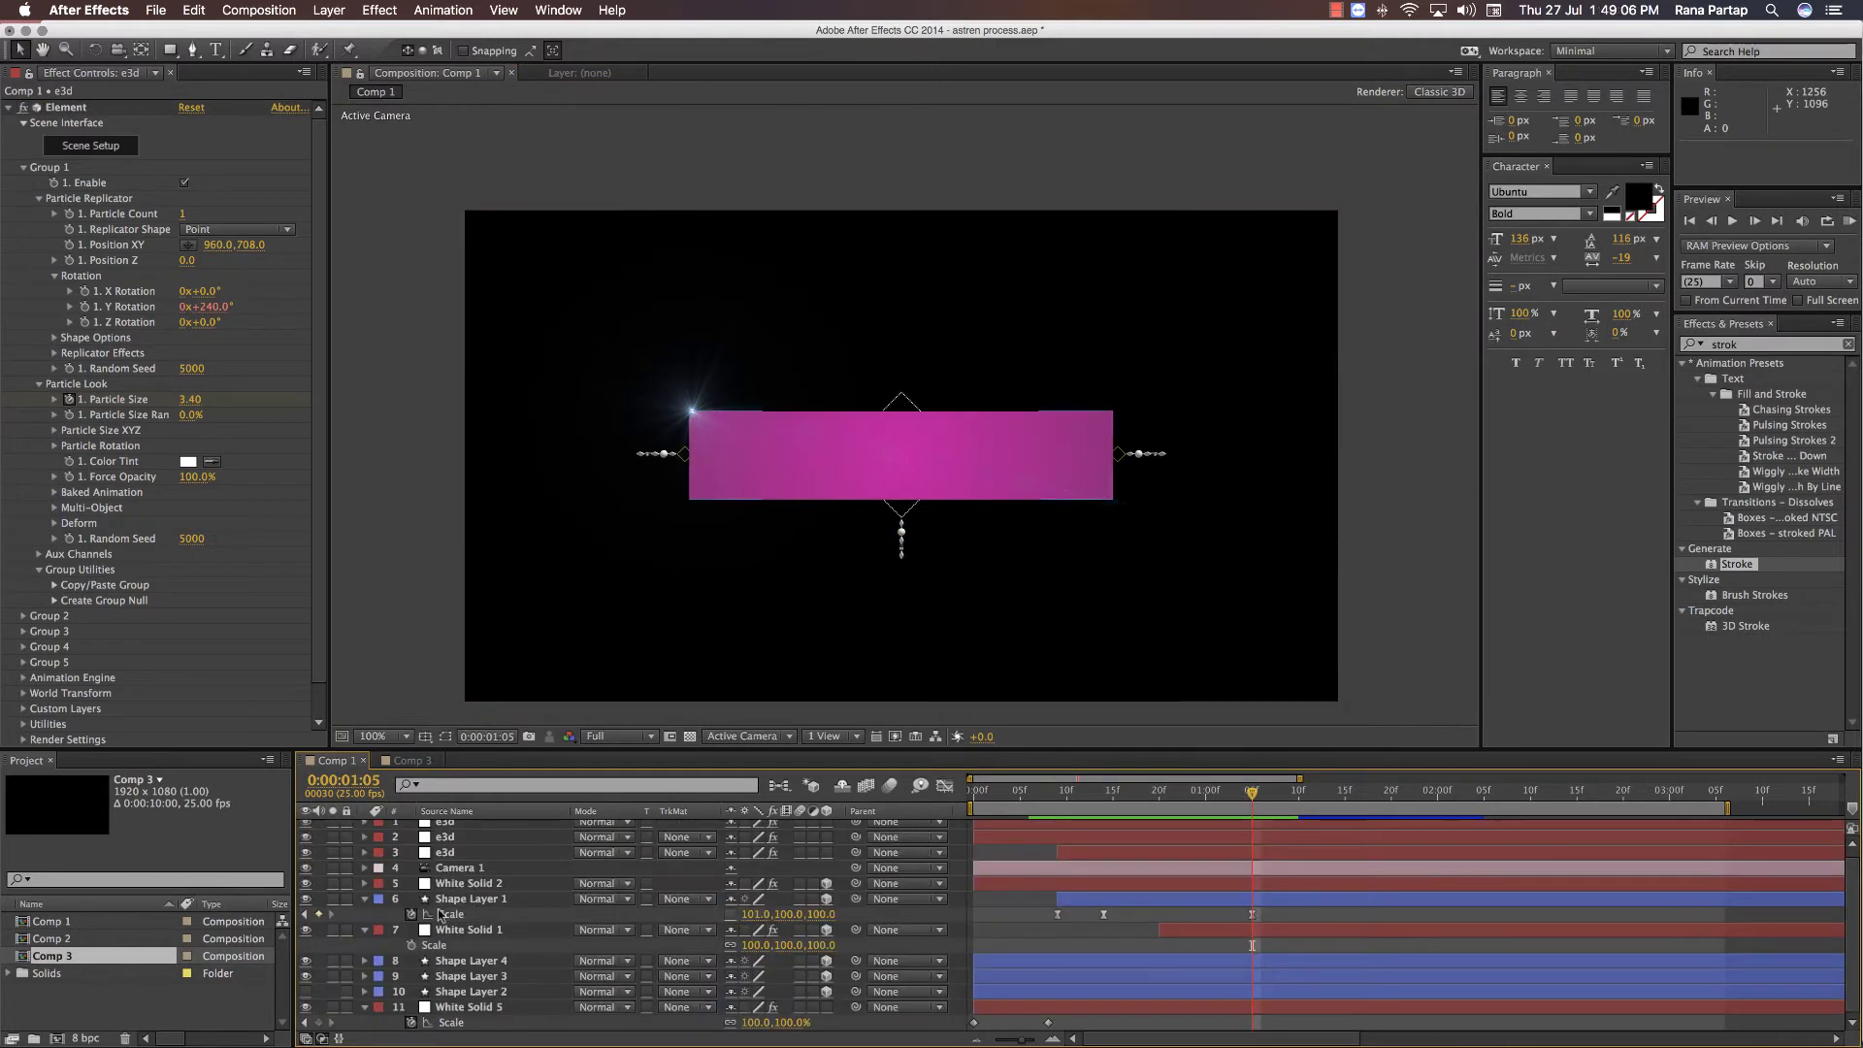
click(461, 898)
click(468, 961)
click(471, 976)
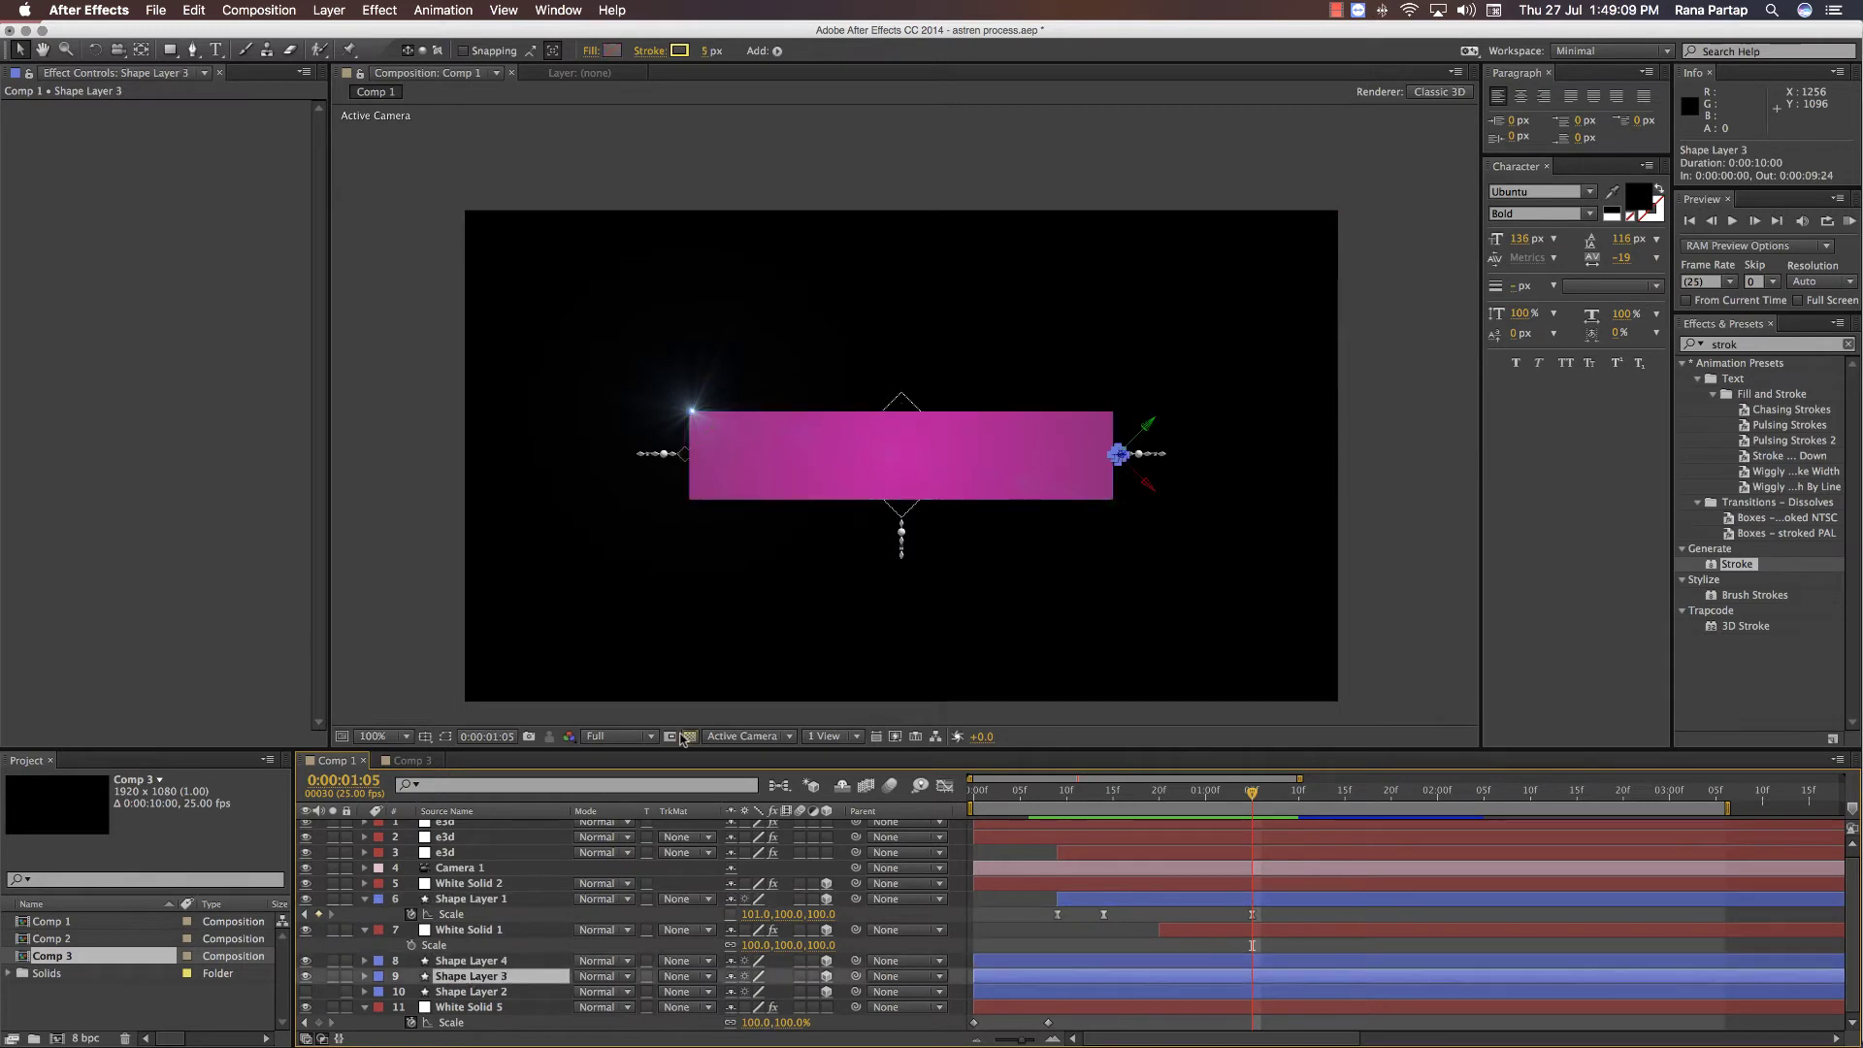
key(period)
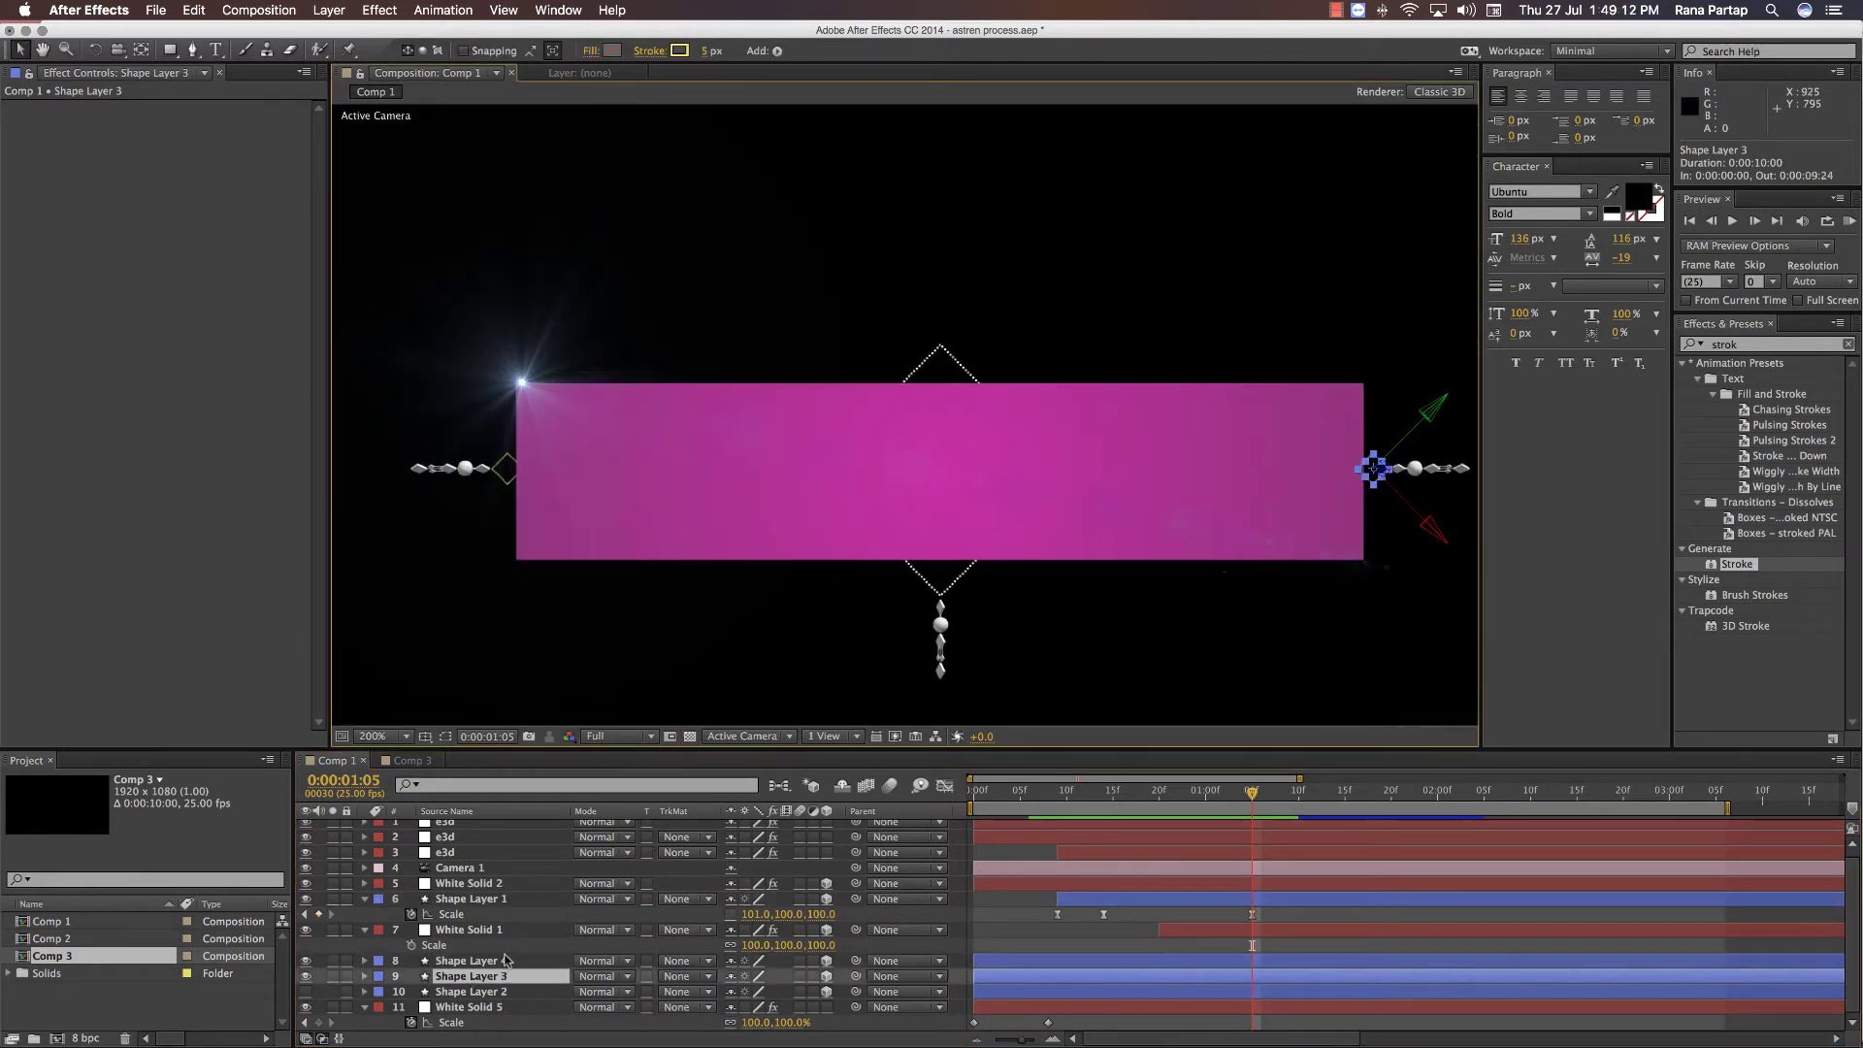
shift+click(1025, 959)
drag(1026, 958, 1258, 951)
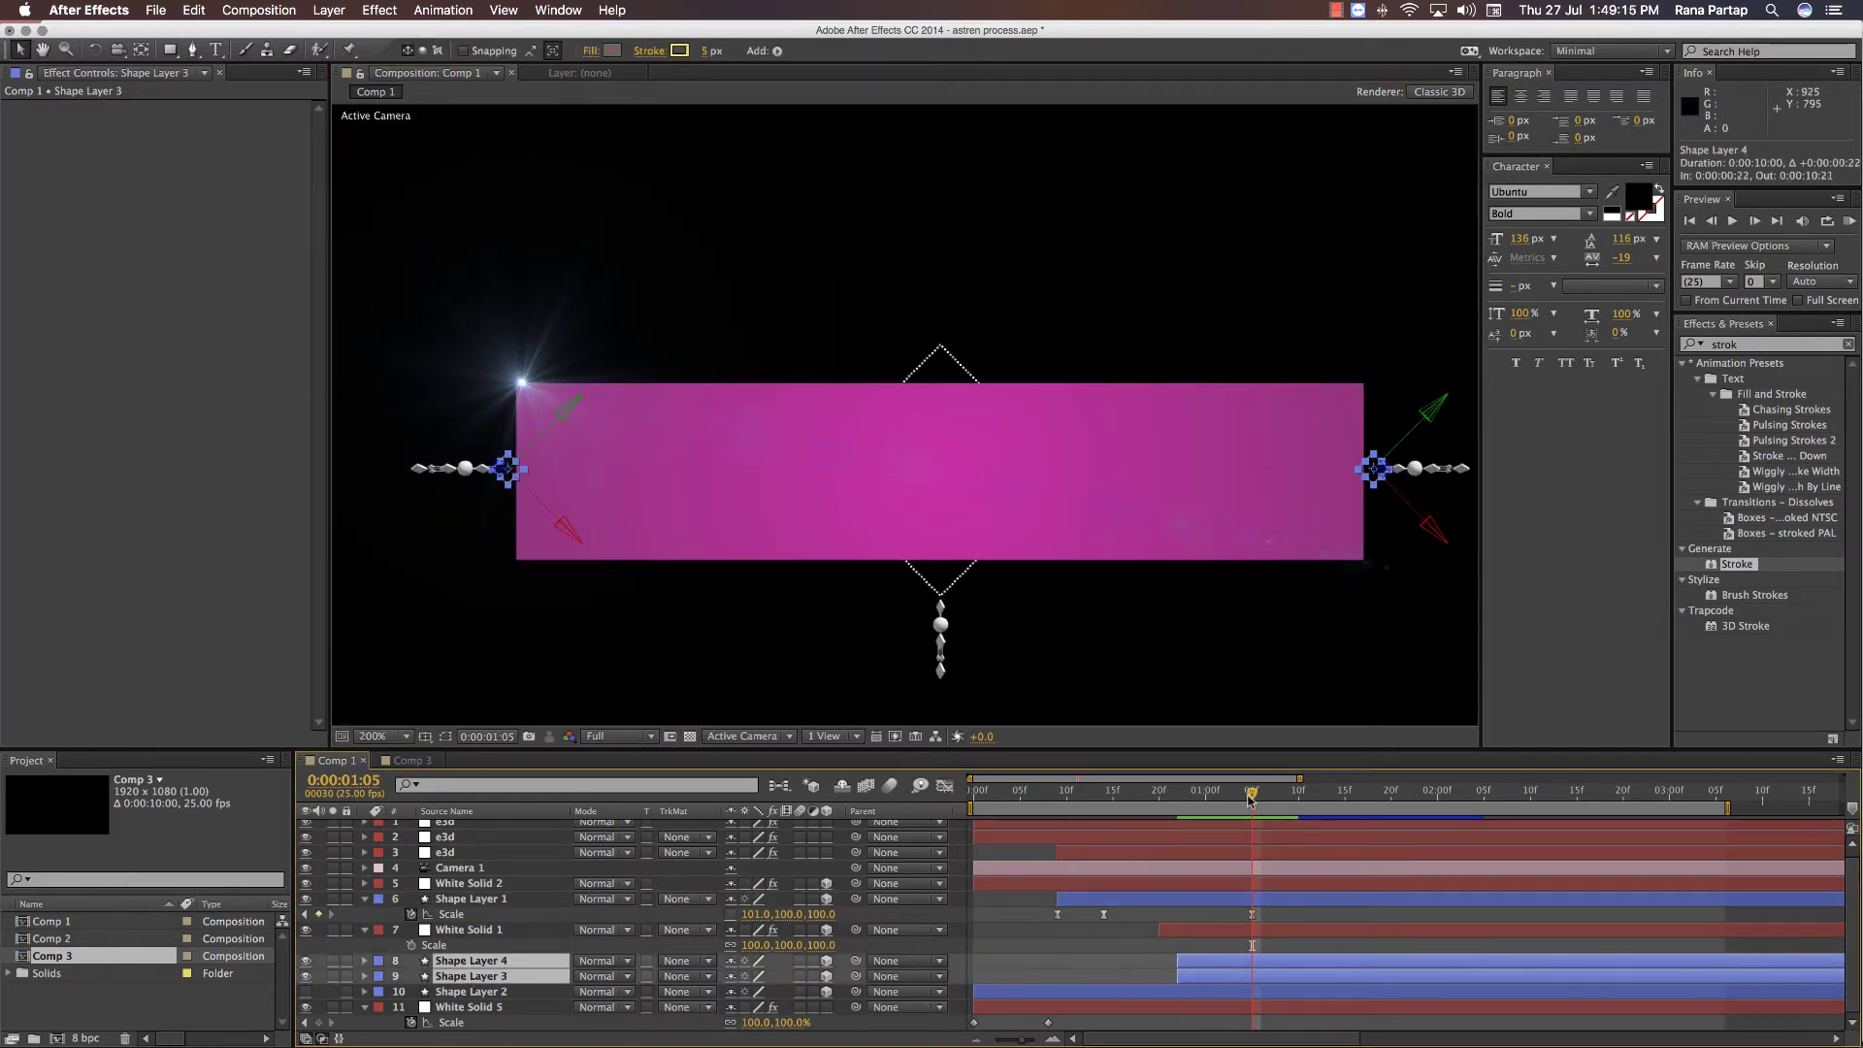
- Add Position keyframes for Shape Layer 4 and Shape Layer 3 at 0:00:01:07
drag(1251, 798, 1271, 798)
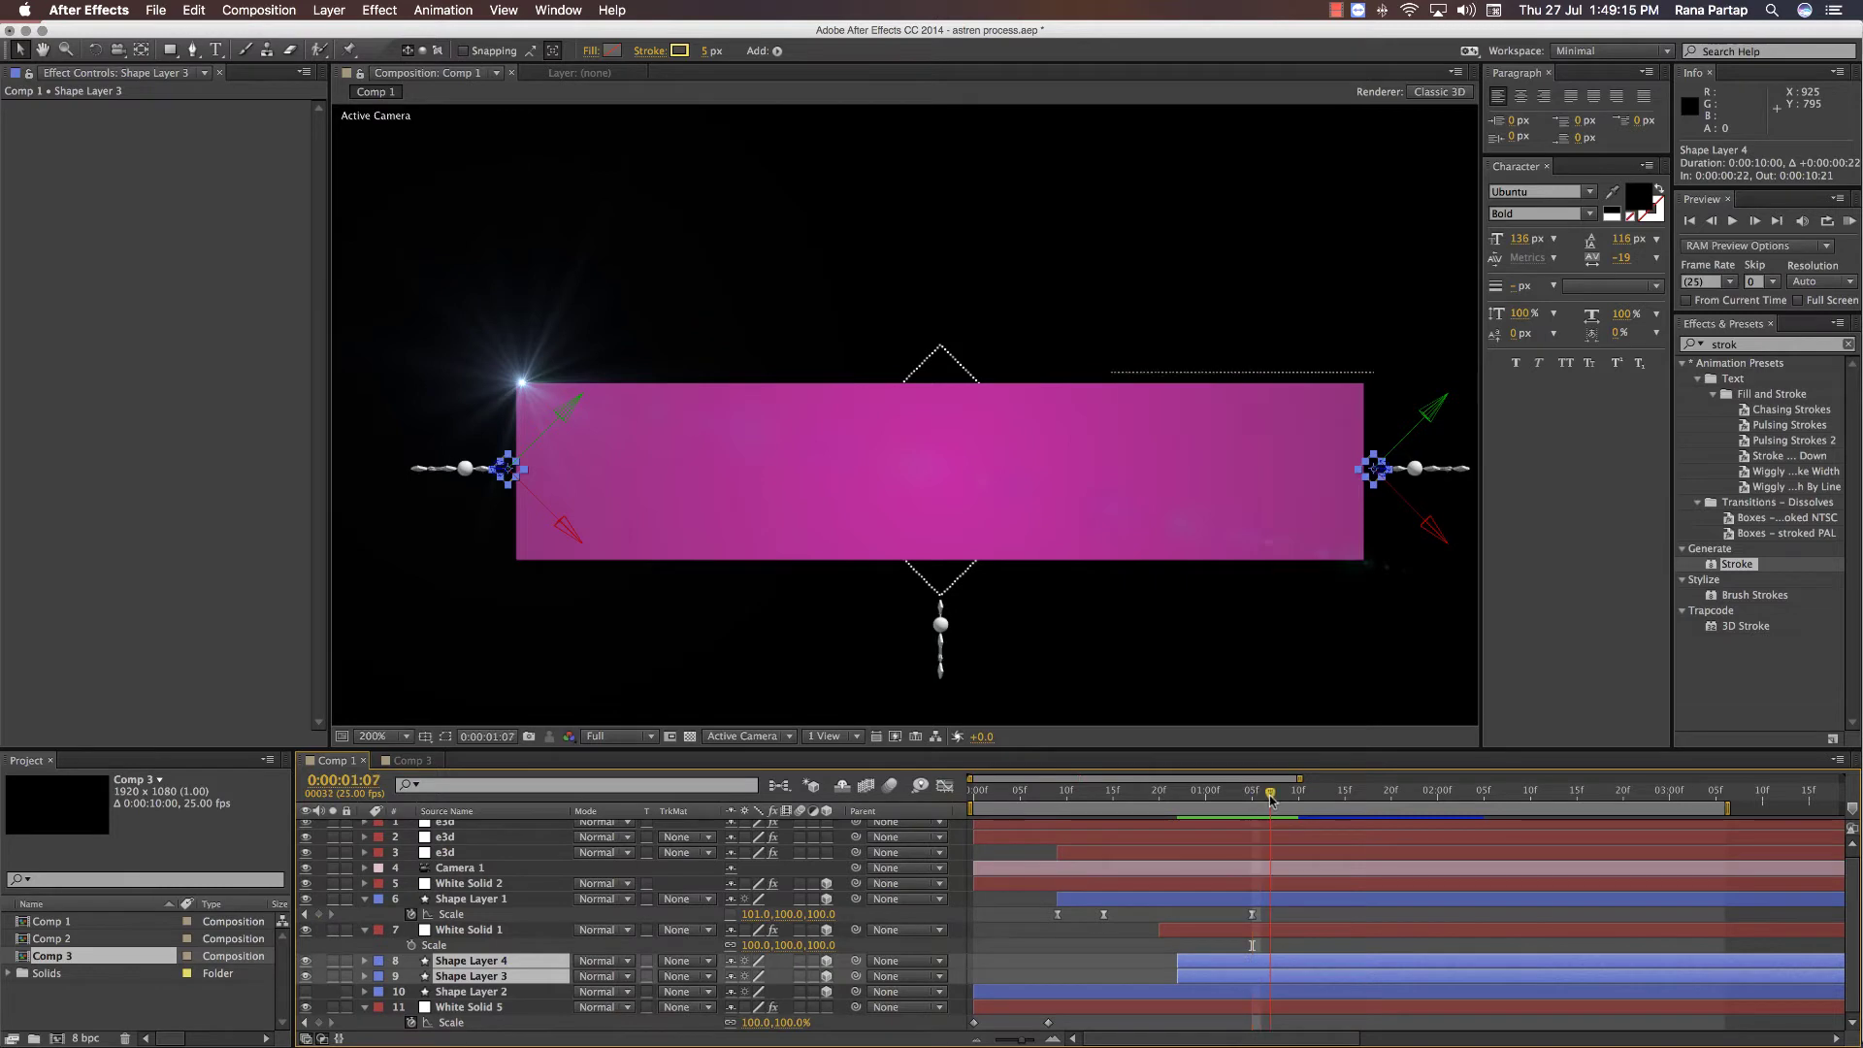
key(p)
click(411, 976)
click(411, 1007)
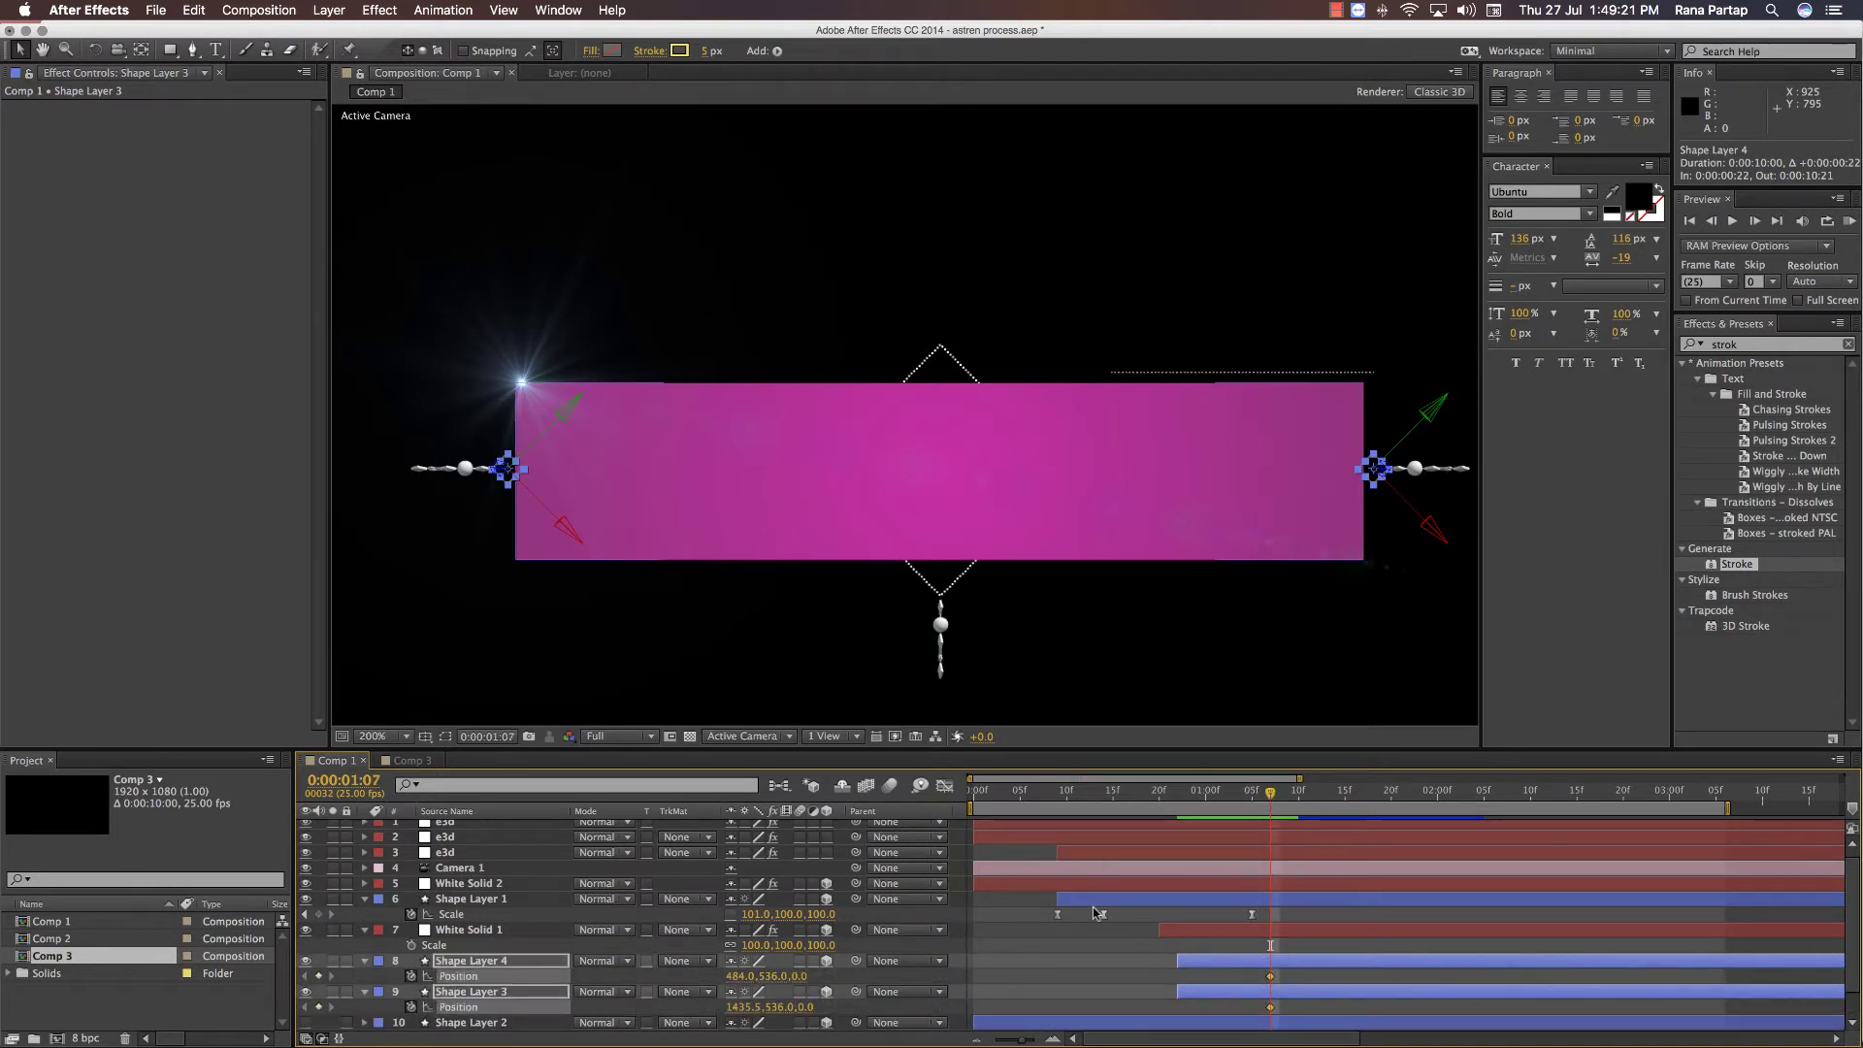
key(F2)
- At 0:00:00:22, move Shape Layer 4 horizontally to the banner's centre, with its Position at 963.0, 536.0, 0.0
click(1188, 796)
drag(1190, 802, 1180, 805)
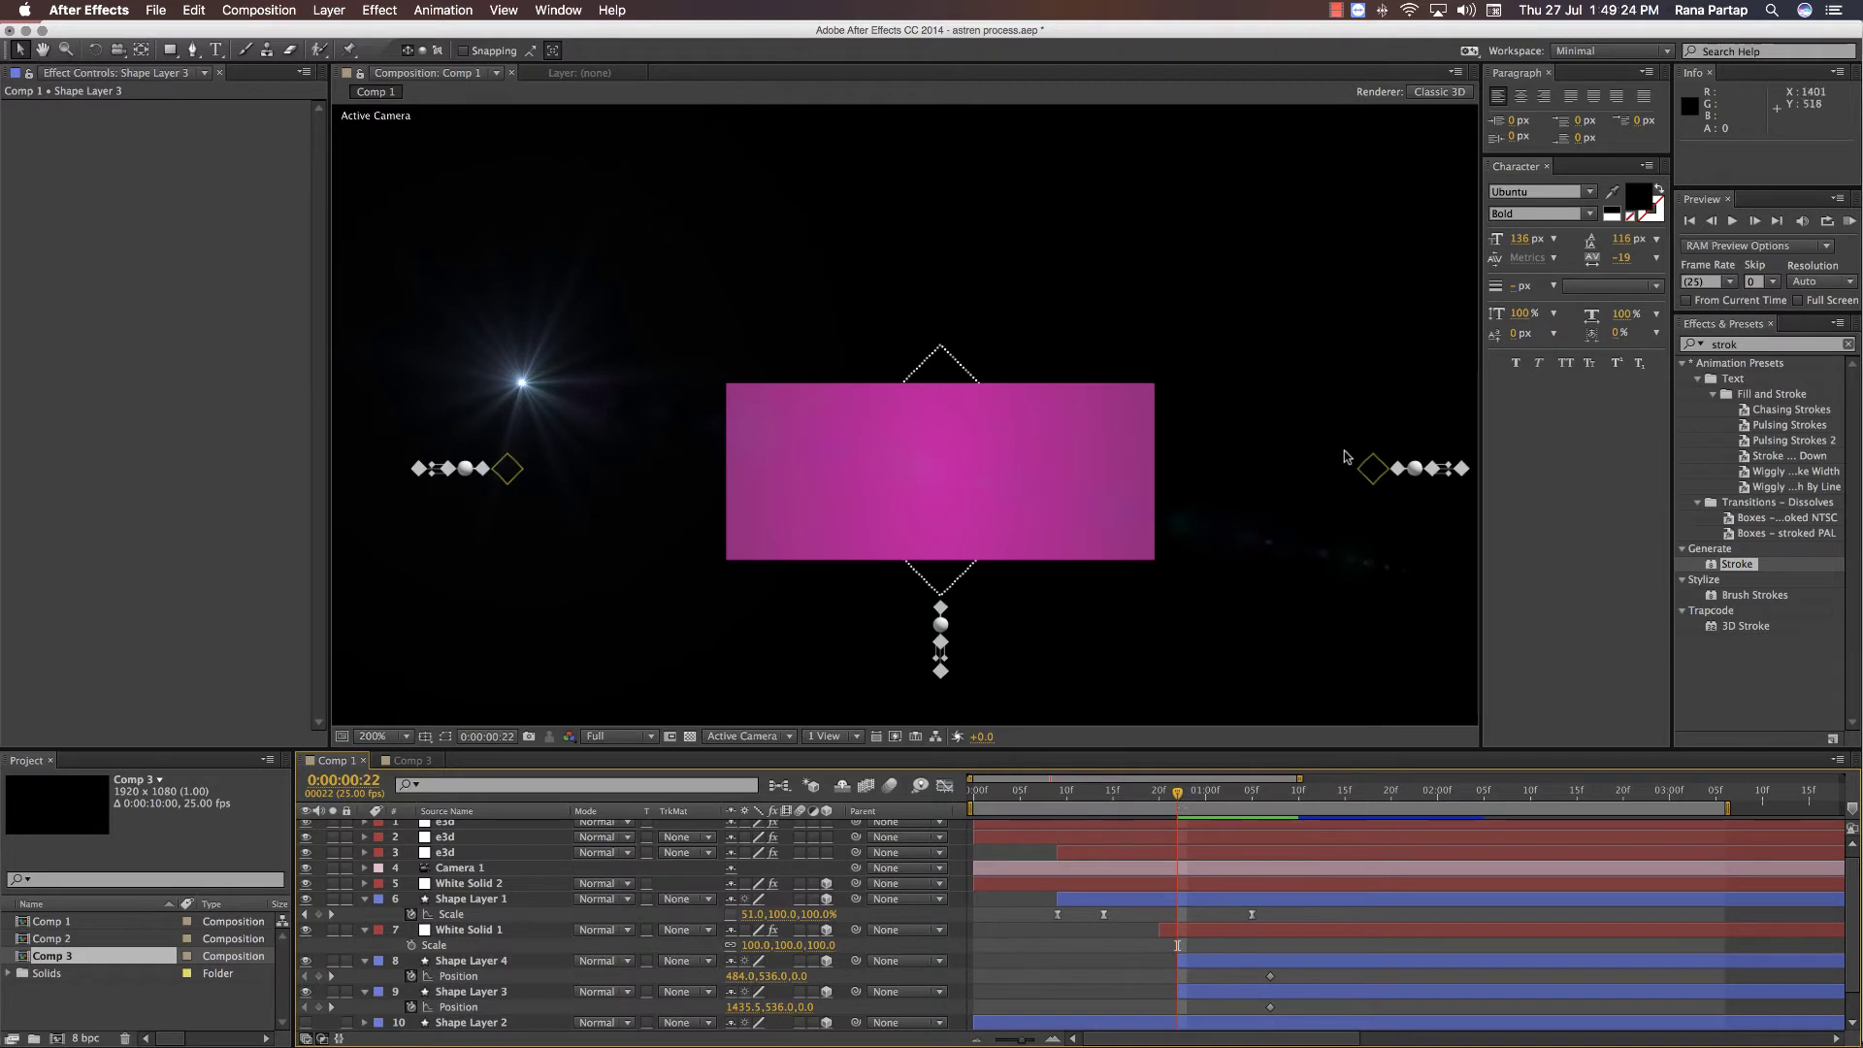
click(507, 469)
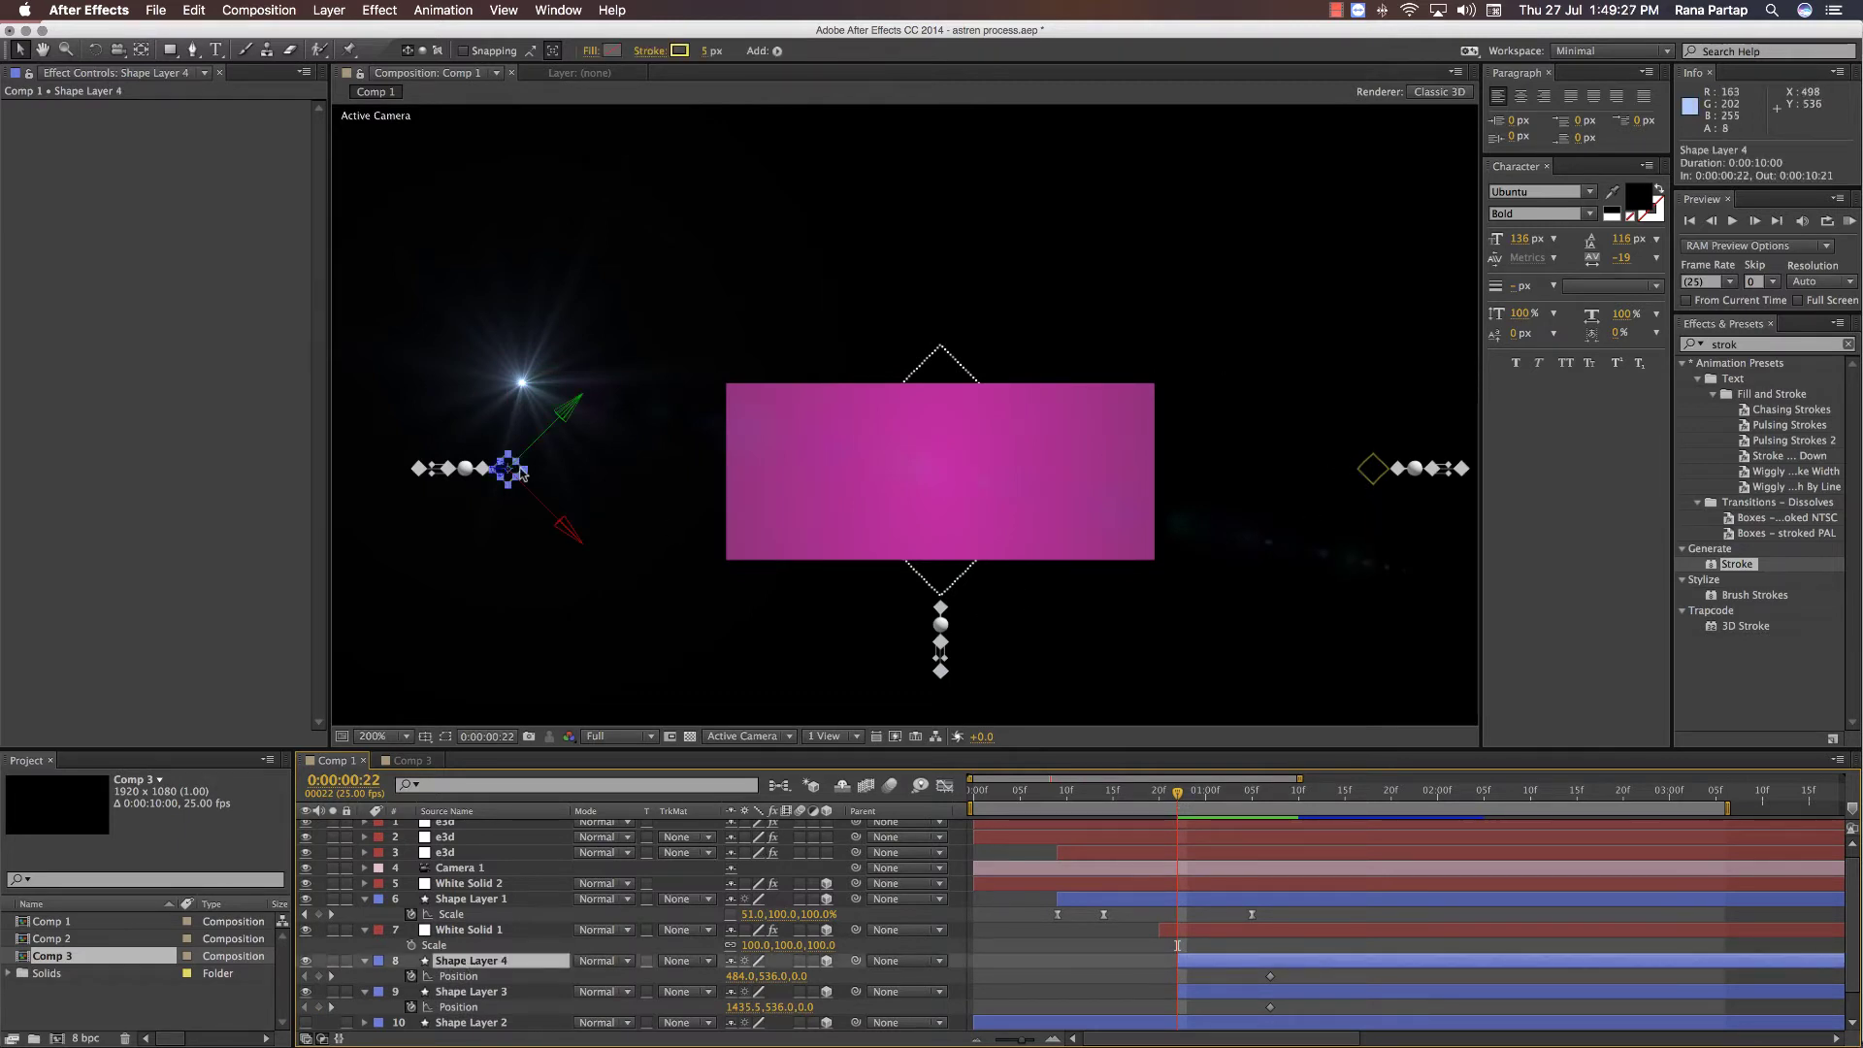
drag(522, 471, 808, 408)
key(super+z)
key(.)
key(space)
key(v)
drag(372, 444, 1242, 441)
key(comma)
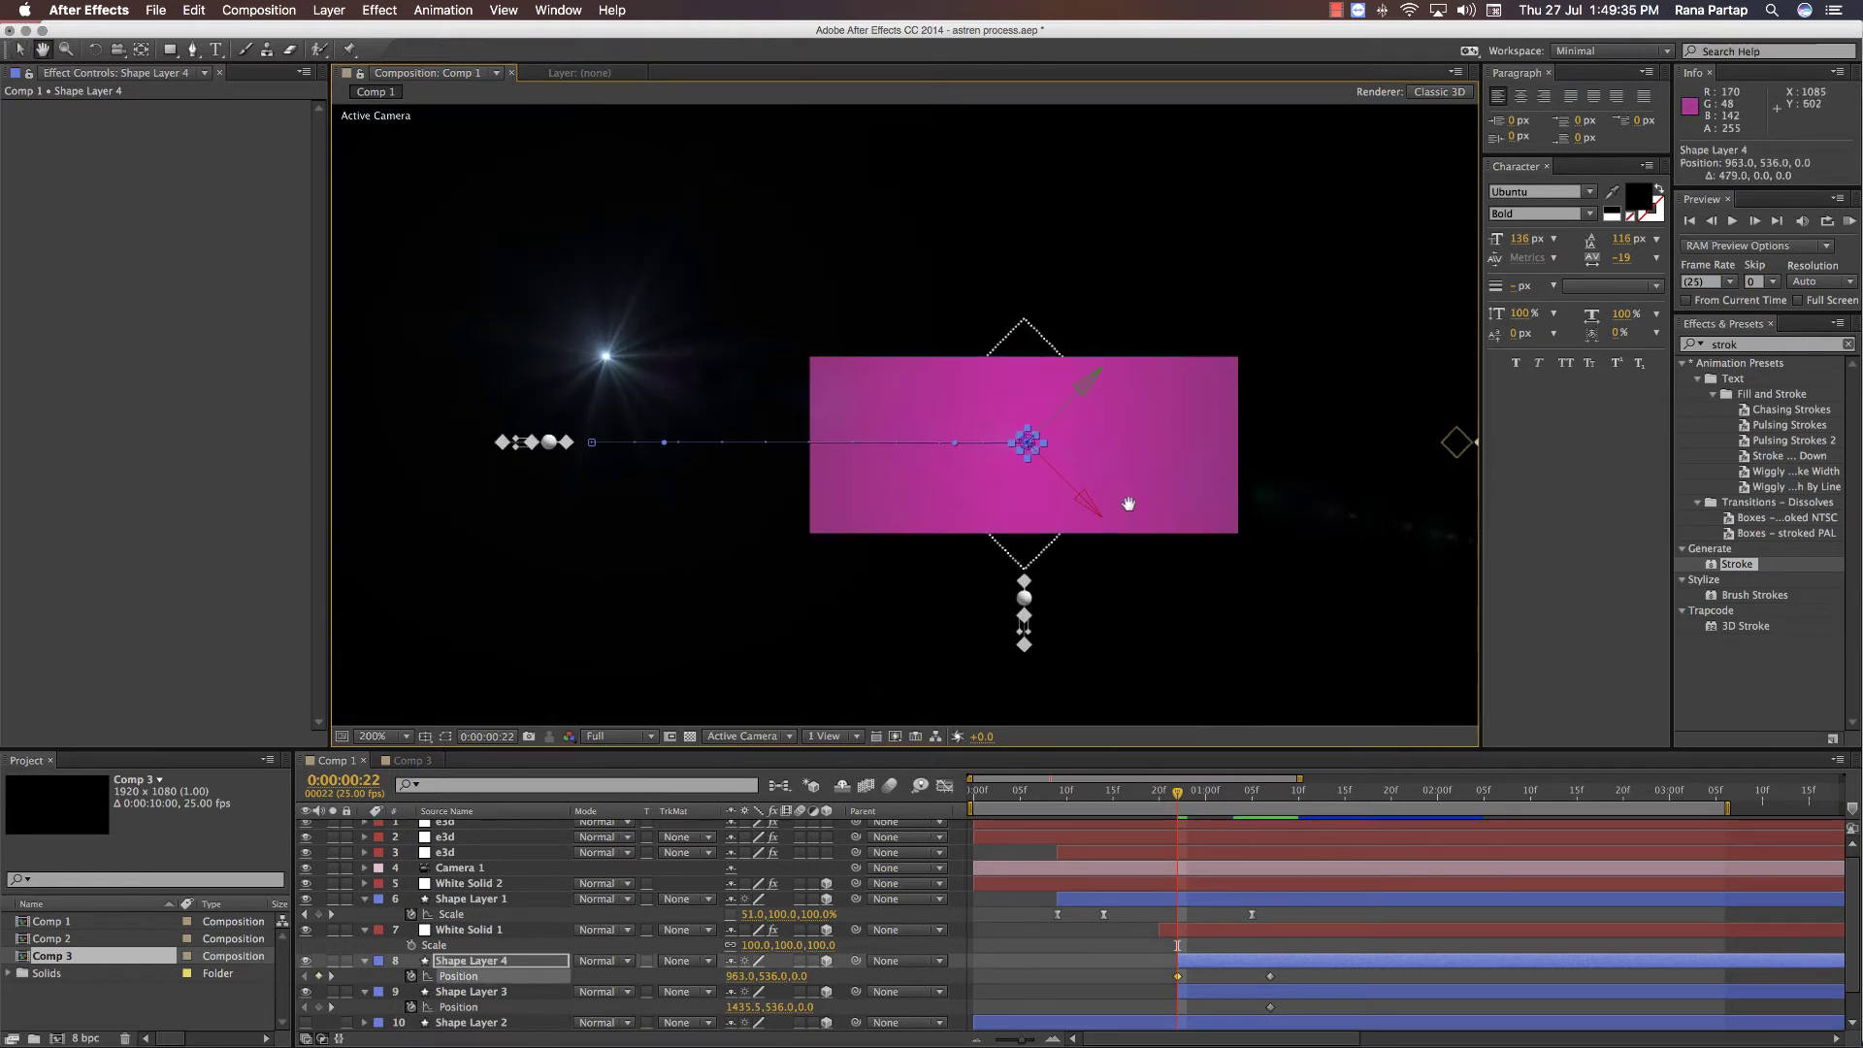
- At 0:00:00:22, move Shape Layer 3 horizontally to the banner's centre, with its Position at 958.5, 536.0, 0.0, and preview the motion
click(1190, 993)
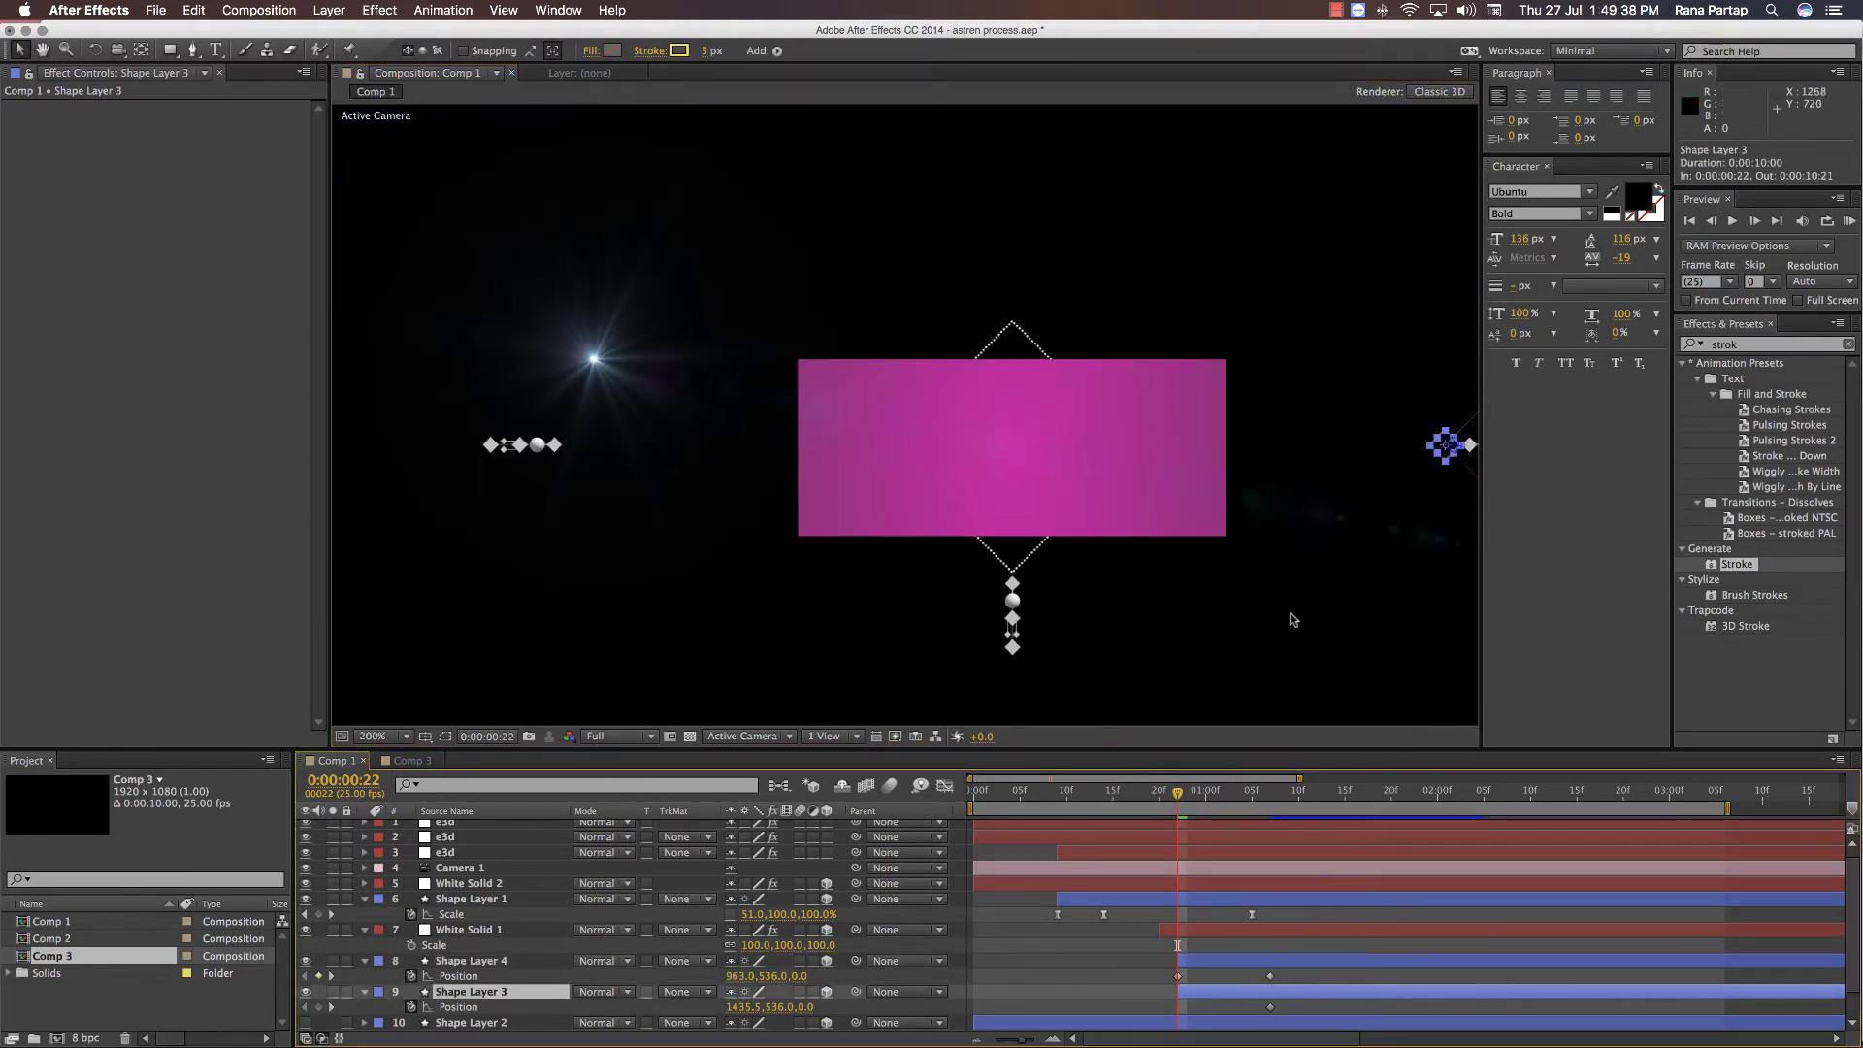
key(period)
drag(1277, 649, 909, 531)
drag(1370, 415, 503, 412)
key(comma)
key(comma)
key(comma)
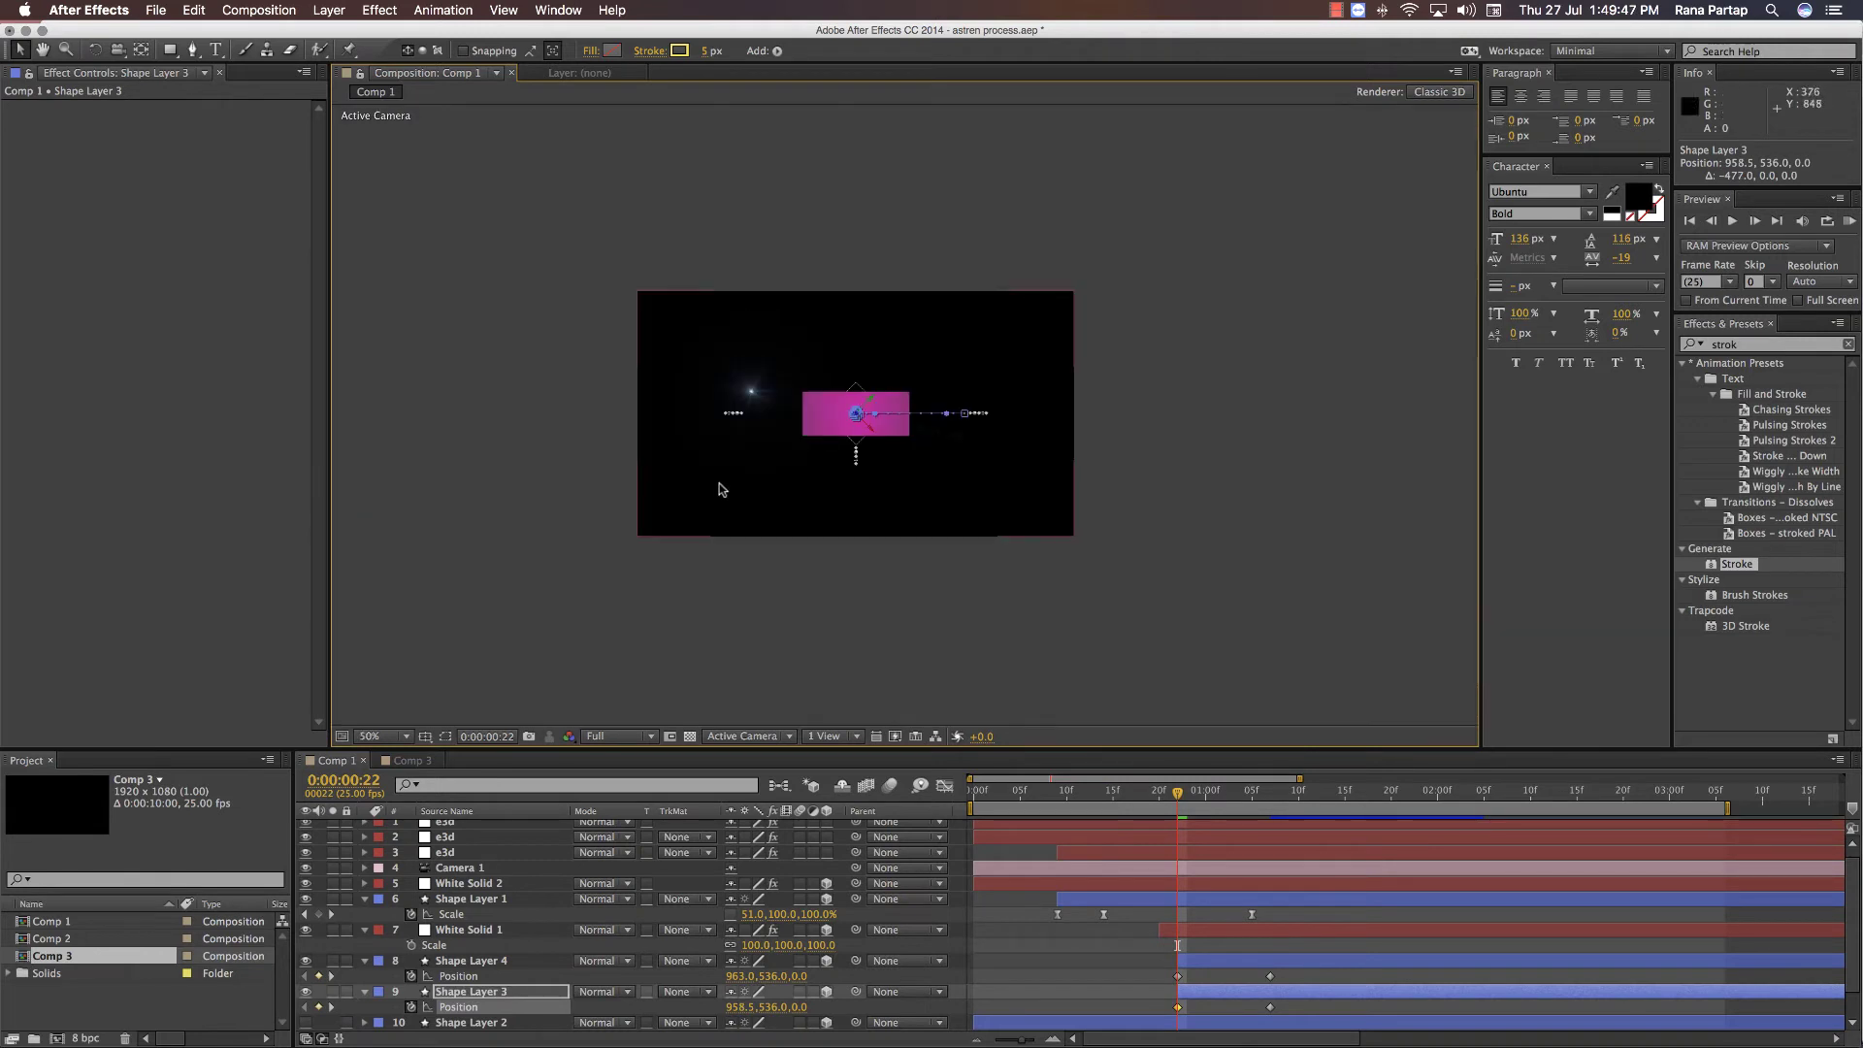
click(1032, 690)
key(space)
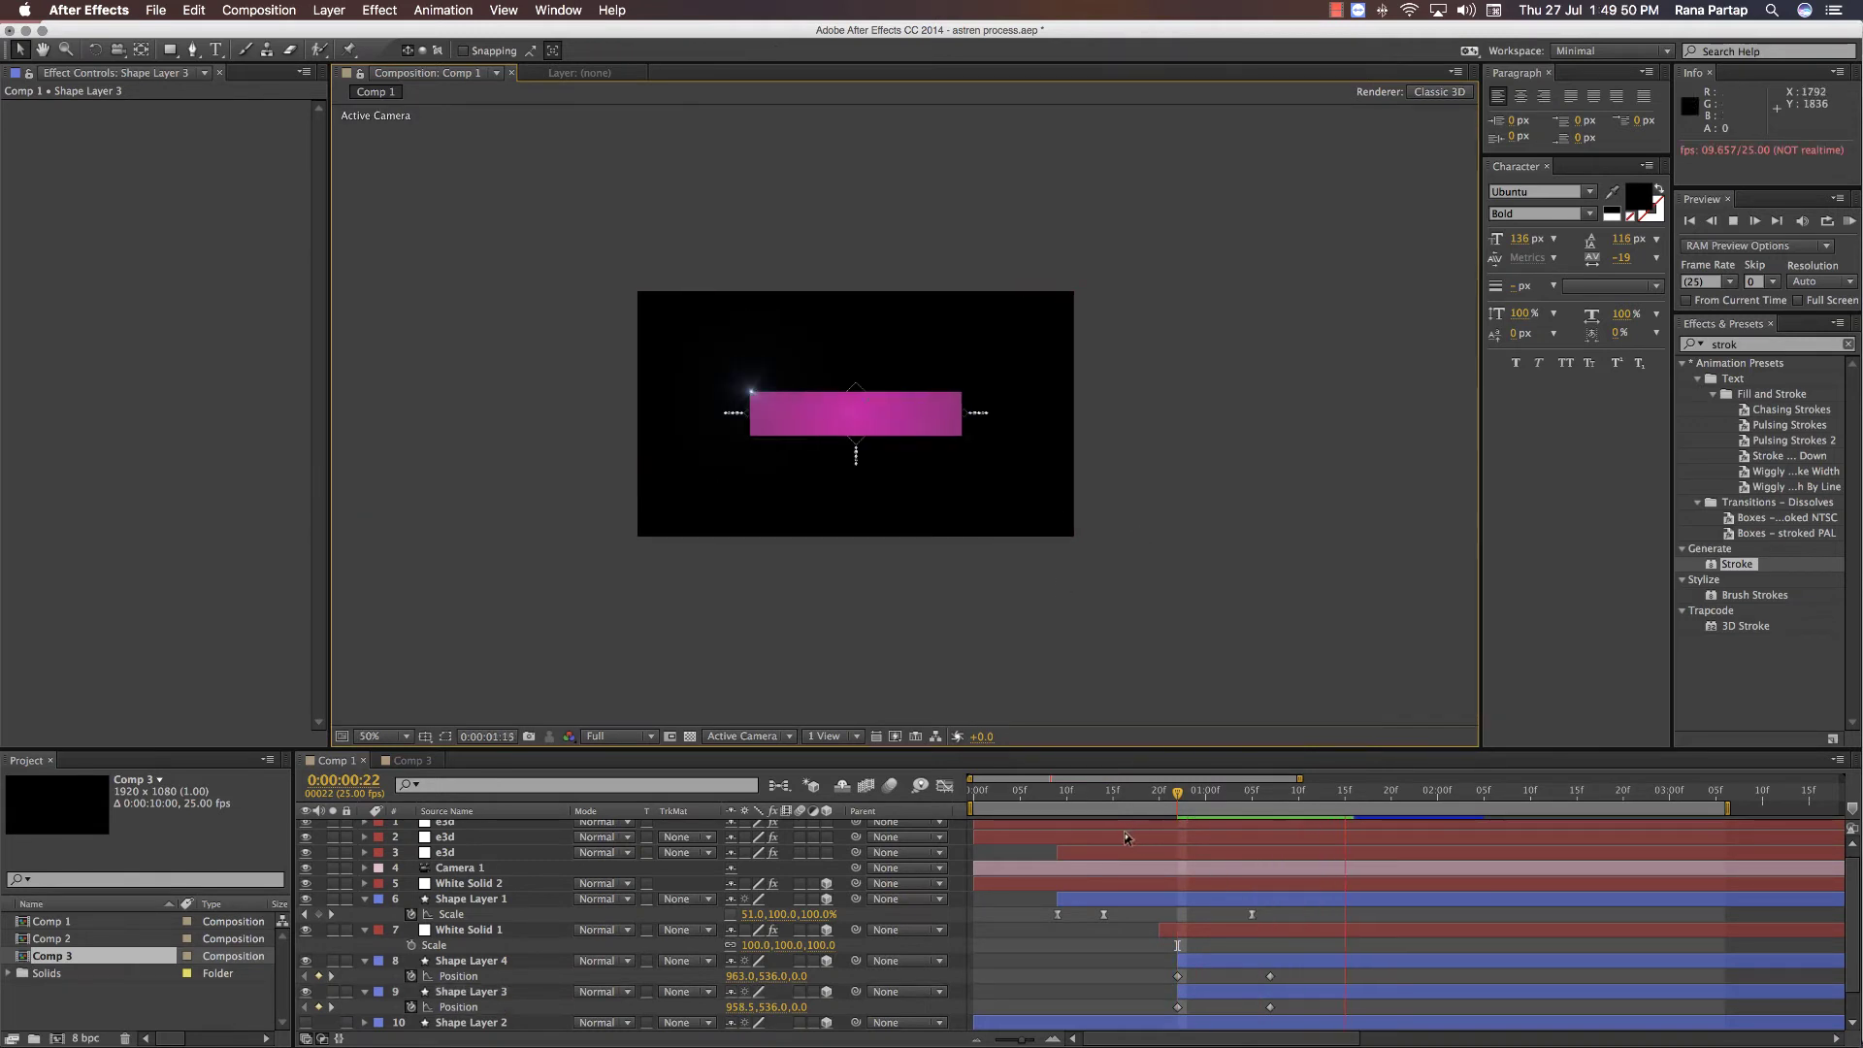
key(space)
- Move Shape Layer 4 and Shape Layer 3 directly below the two top e3d layers in the stack and preview the result
click(1215, 990)
shift+click(1211, 959)
drag(502, 959, 492, 861)
click(1178, 791)
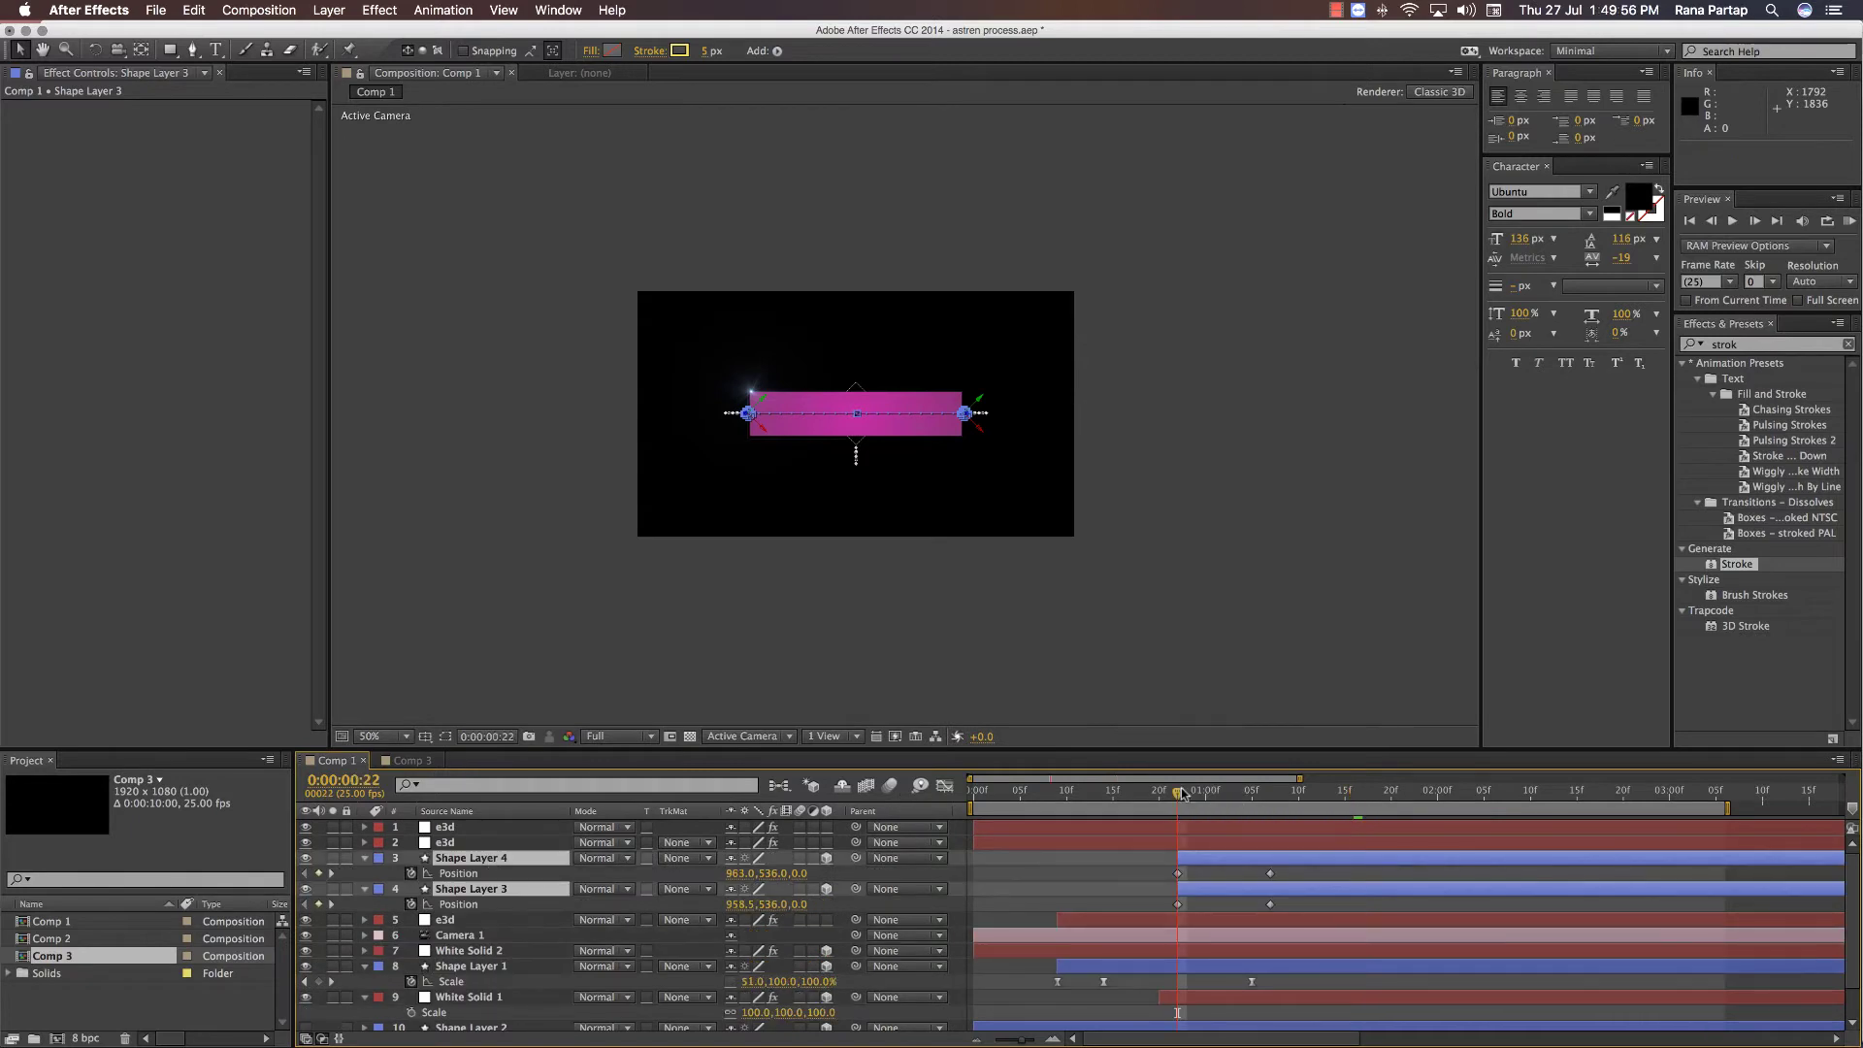
click(1112, 851)
key(space)
scroll(951, 512, up, 2)
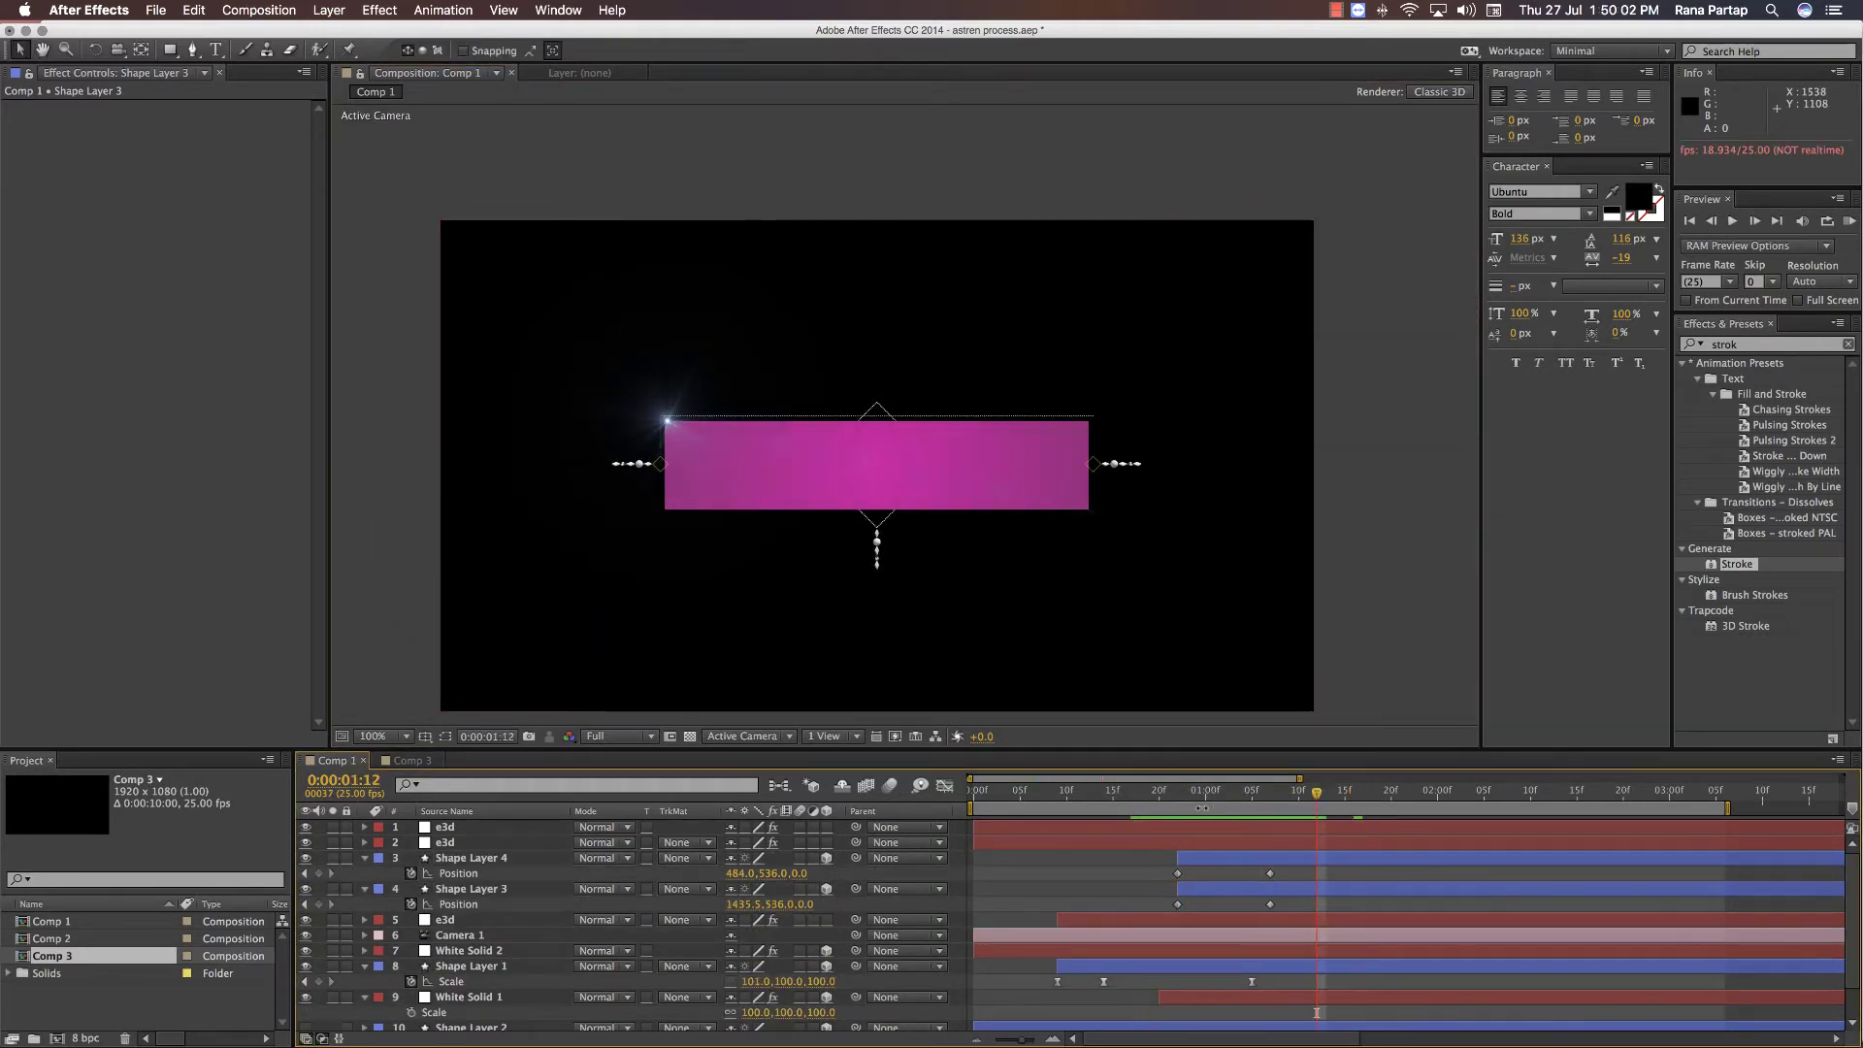
- At the 0:00:01:07 keyframe, move Shape Layer 4 outward to the banner's left edge, with its Position at 476.0, 536.0, 0.0
click(1149, 794)
drag(1149, 794, 1270, 794)
scroll(1113, 512, up, 2)
click(1270, 860)
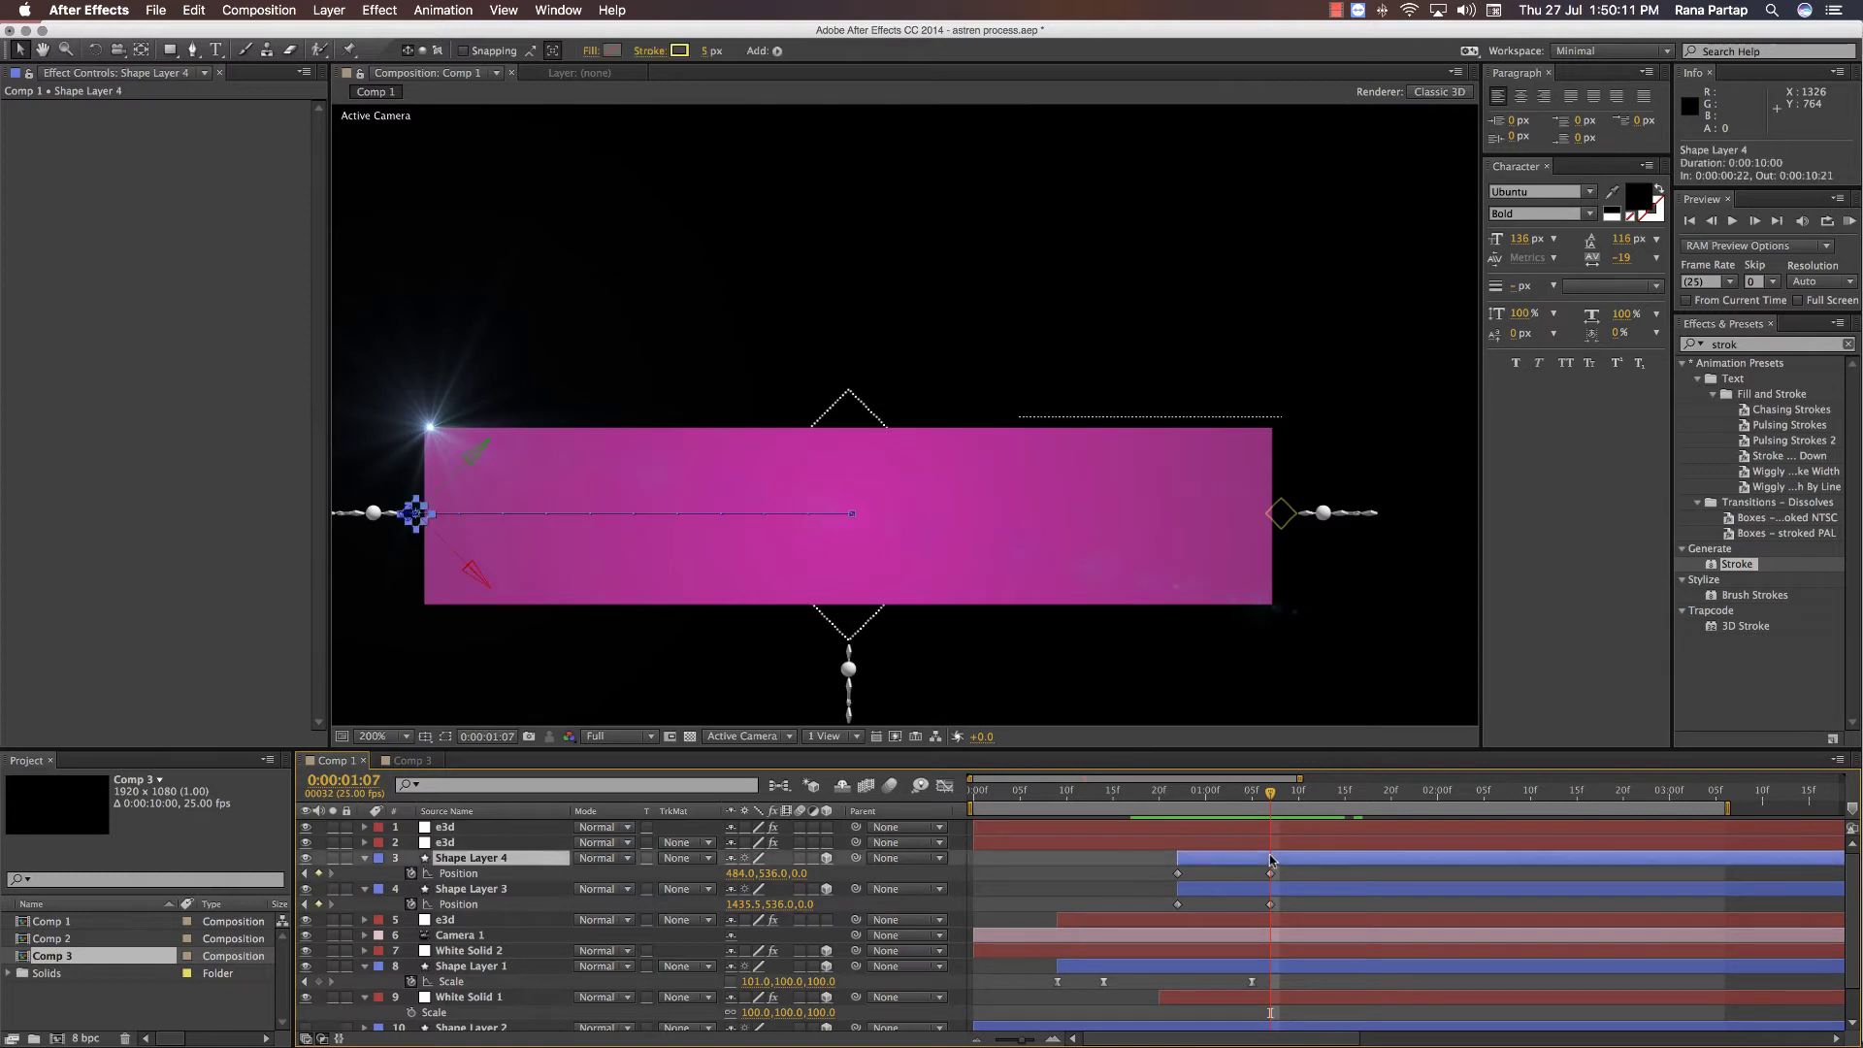
click(1270, 873)
scroll(653, 553, up, 2)
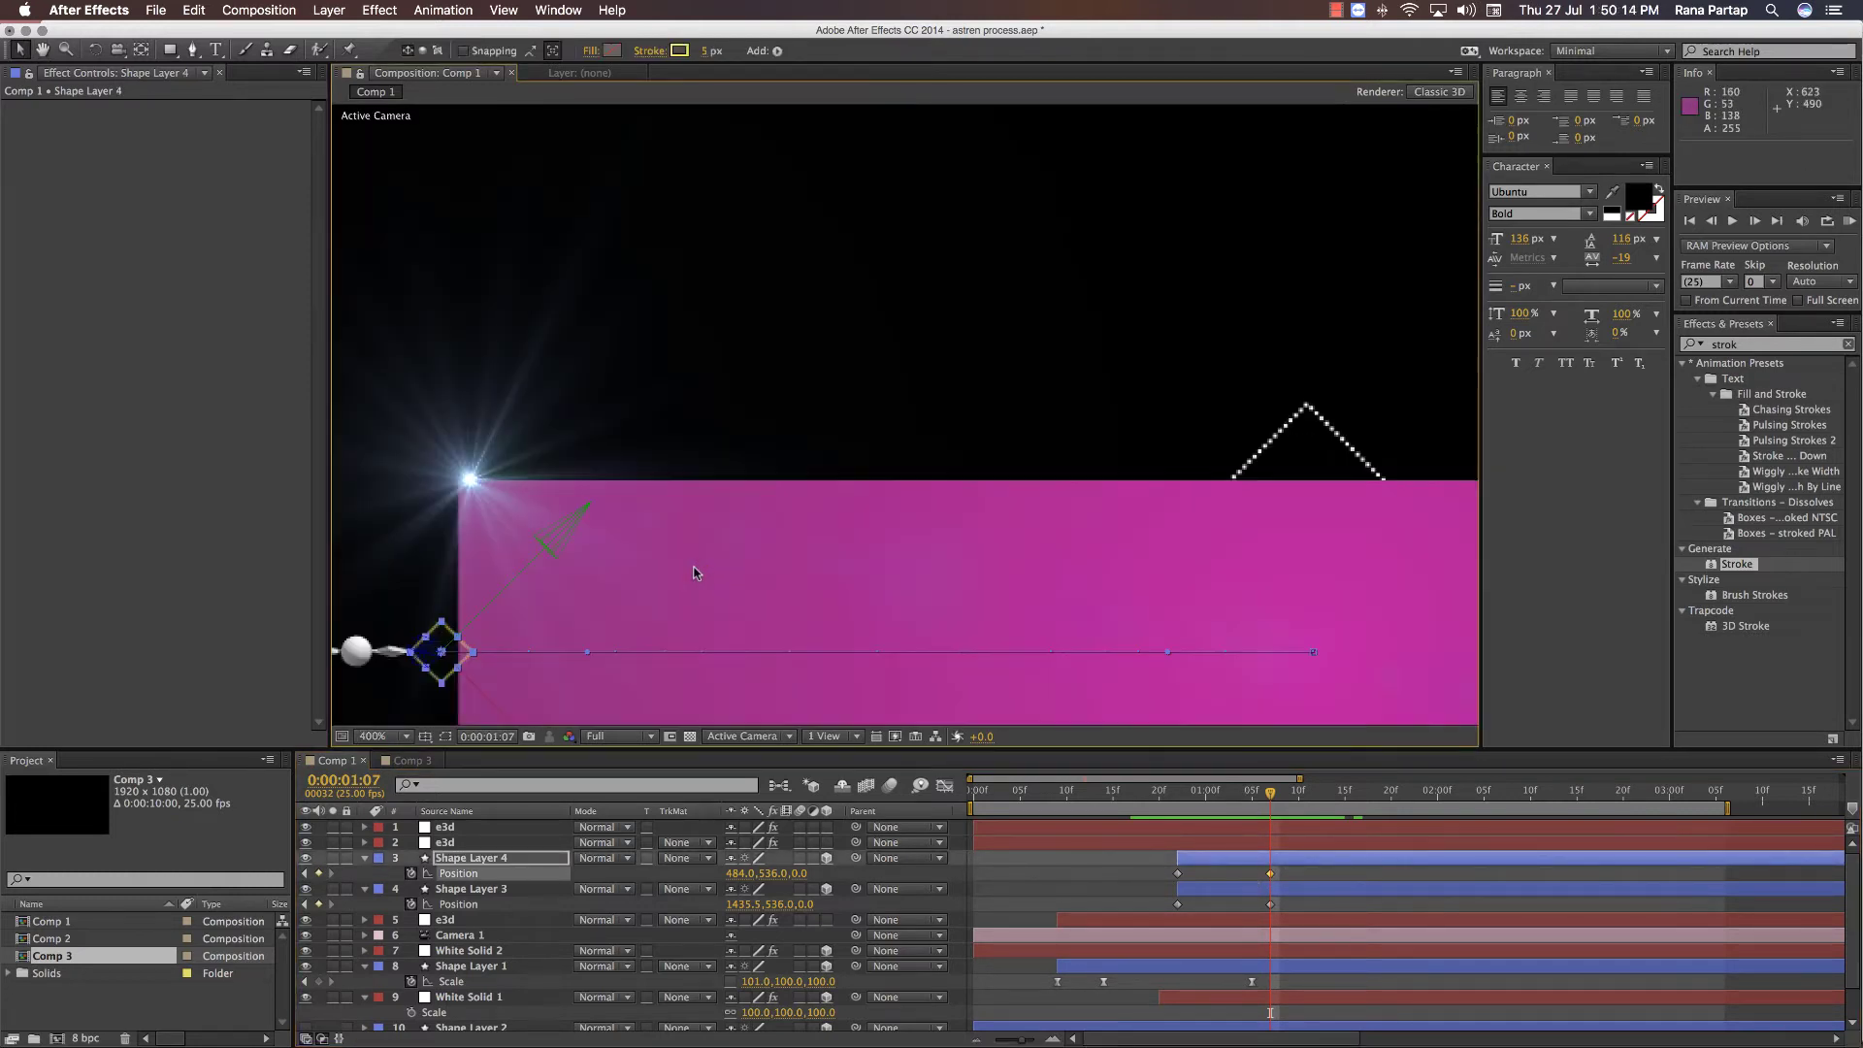
drag(703, 582, 691, 585)
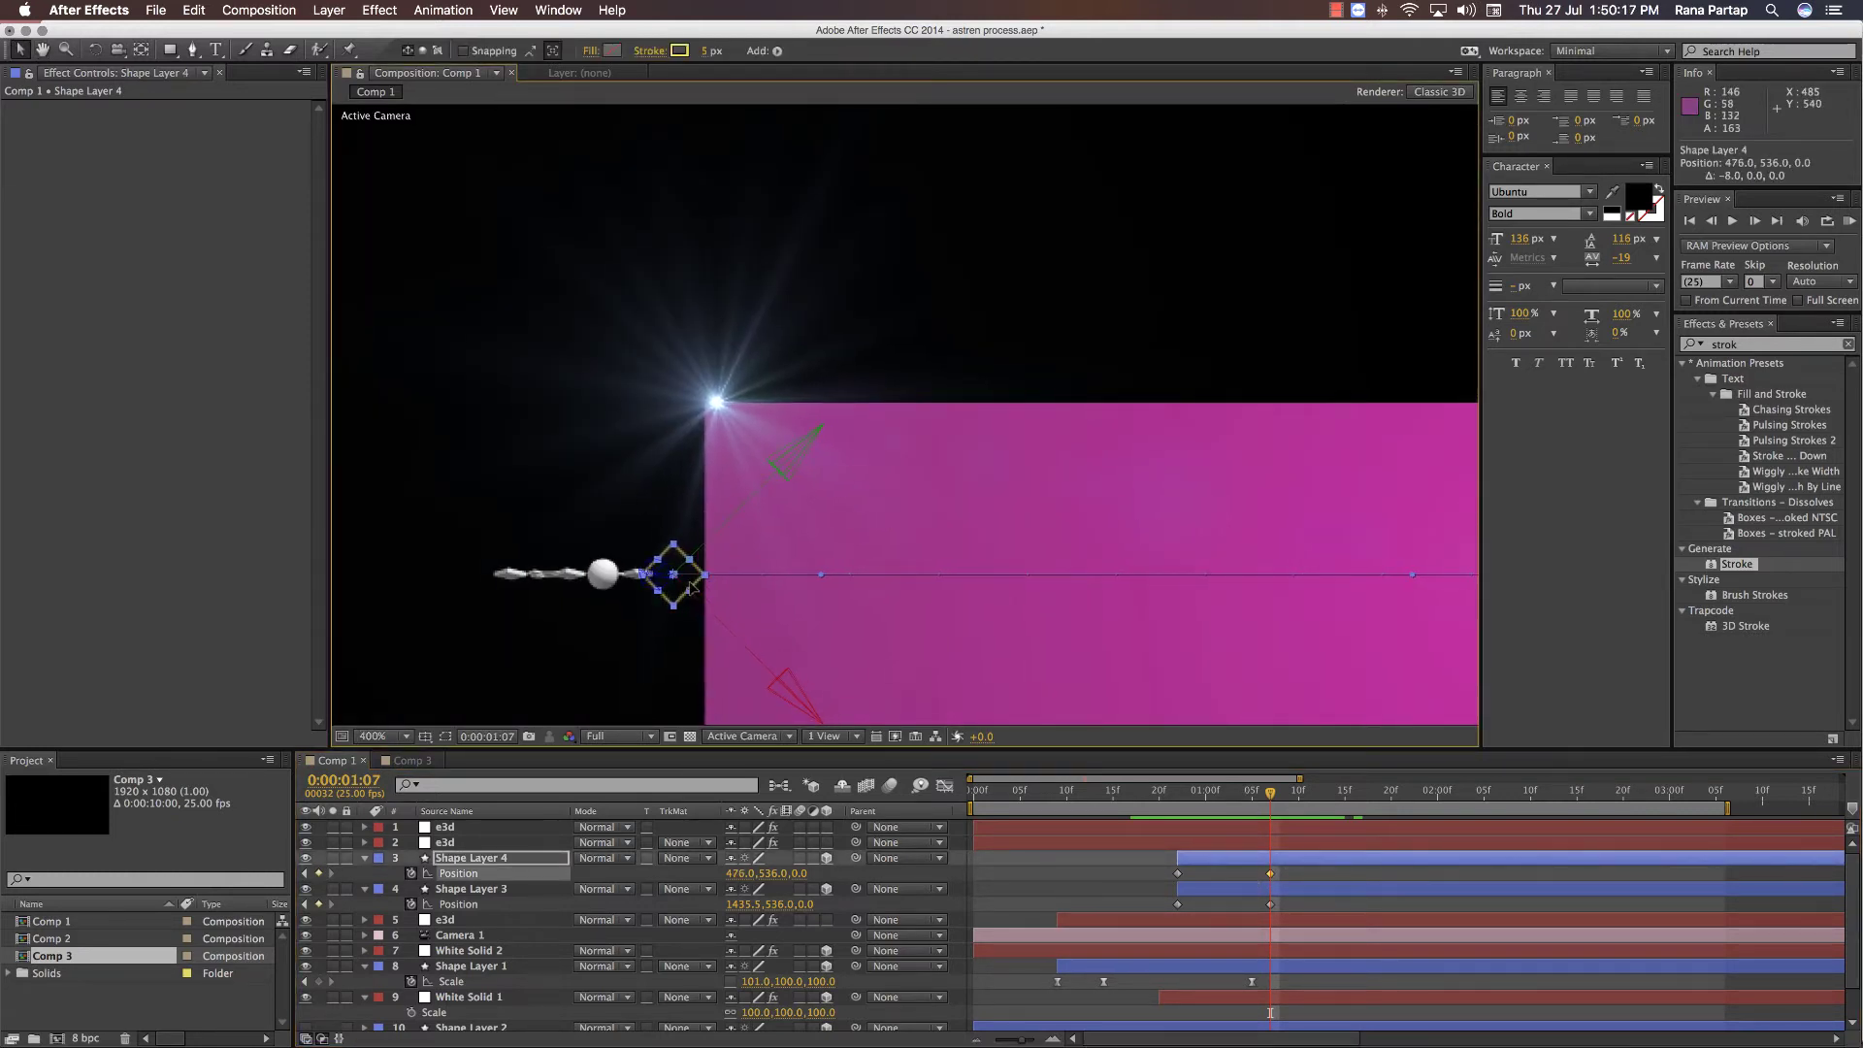
- At the 0:00:01:07 keyframe, move Shape Layer 3 outward to the banner's right edge, with its Position at 1443.0, 536.0, 0.0
click(1271, 904)
scroll(1242, 650, right, 15)
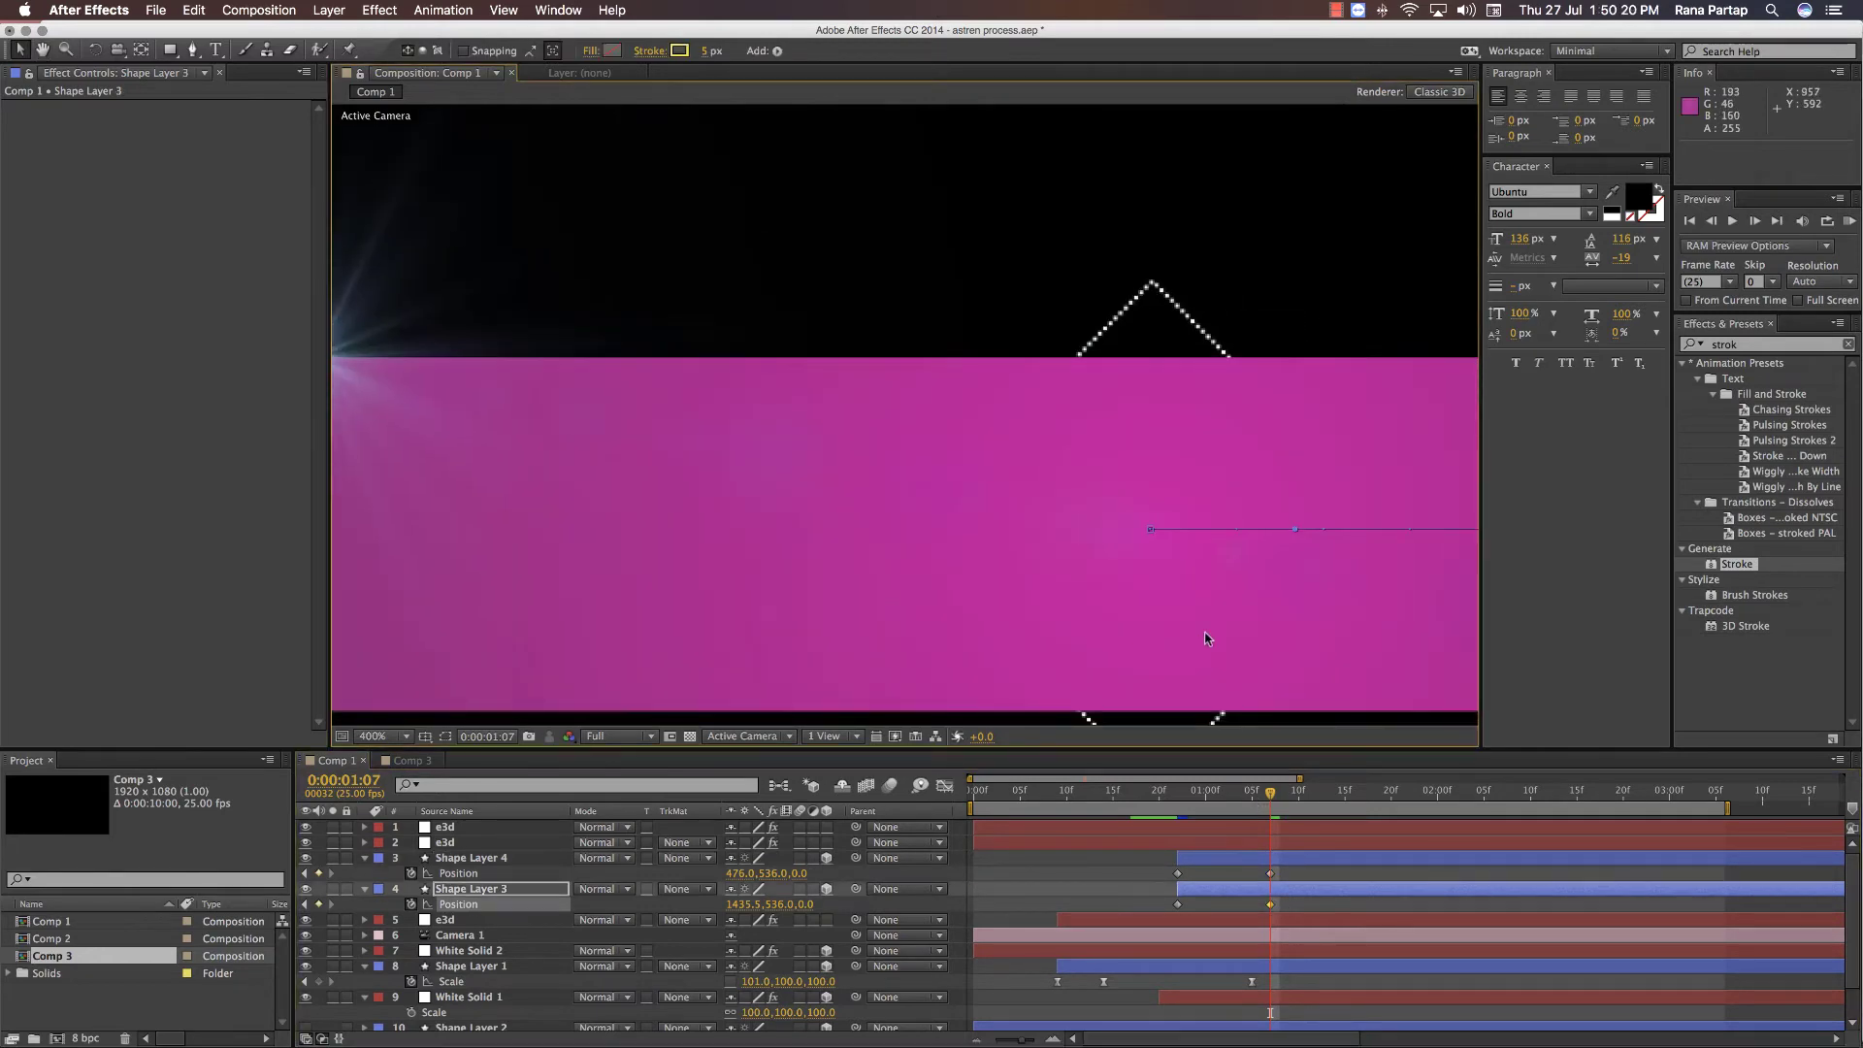
drag(1048, 555, 1071, 553)
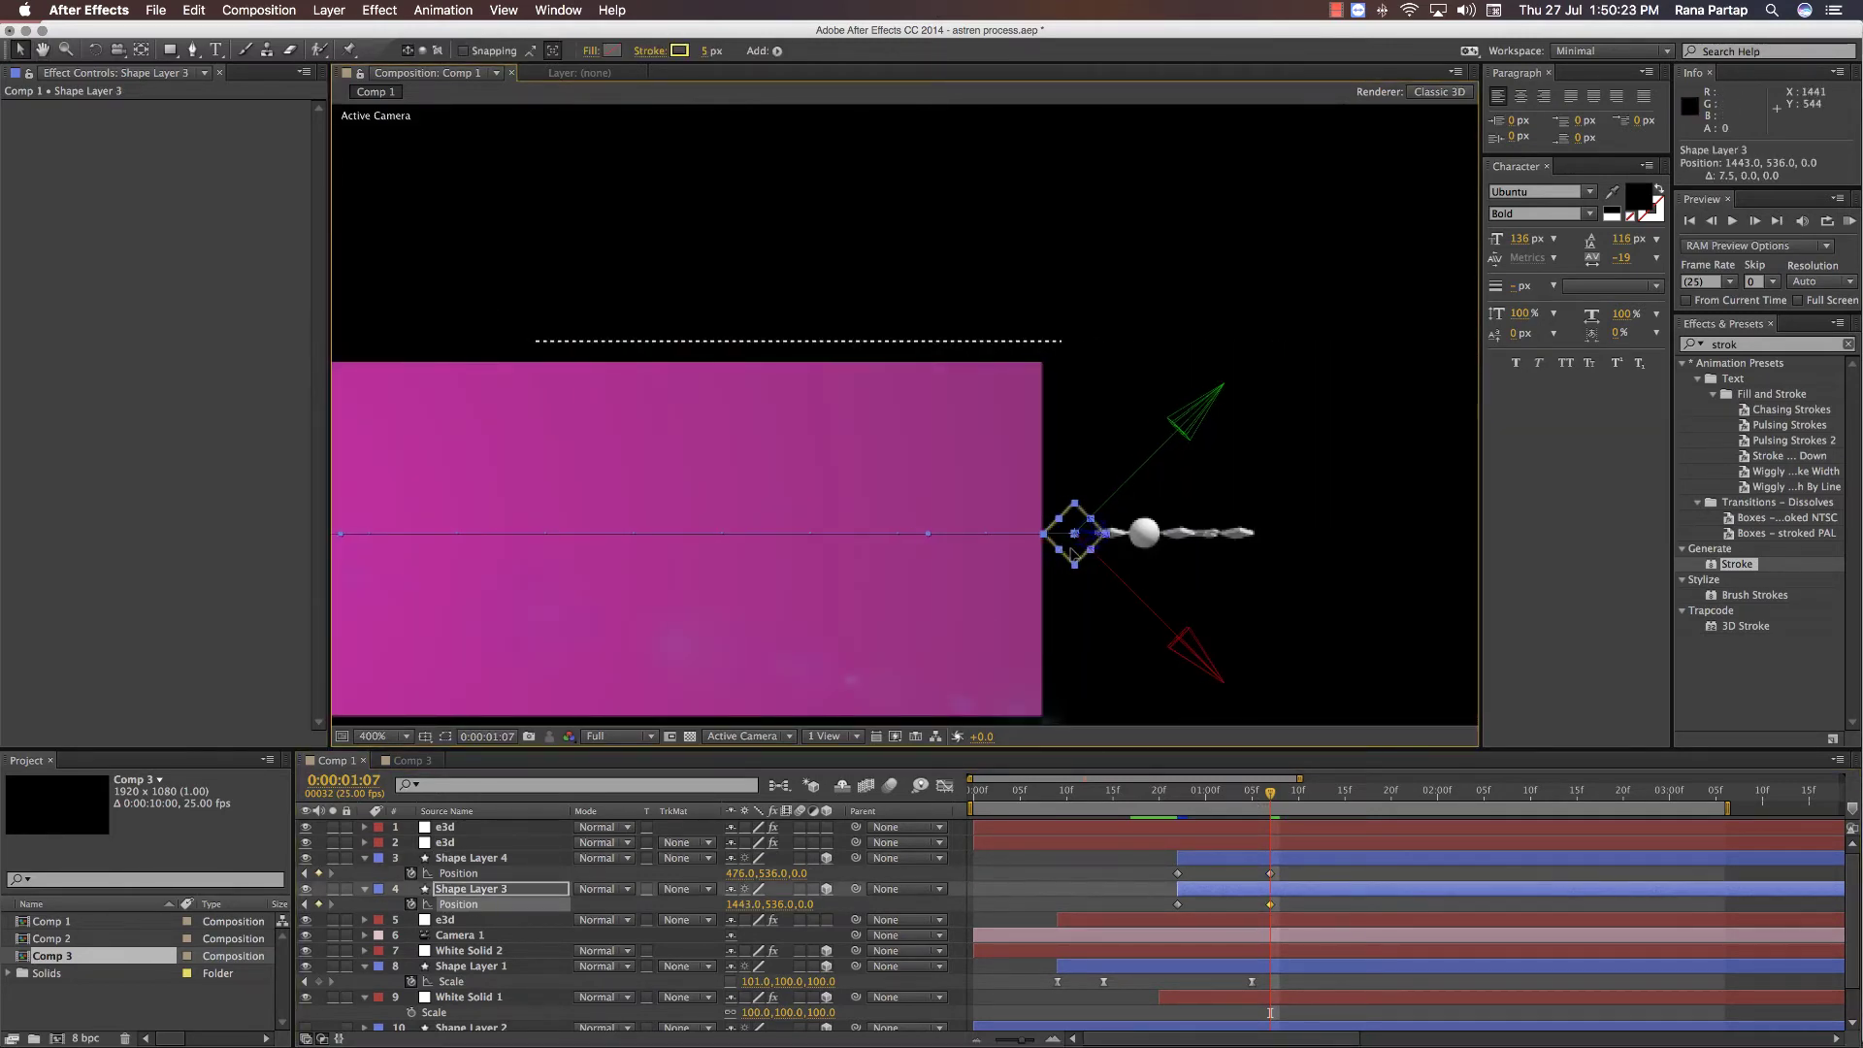
scroll(1045, 599, down, 4)
click(970, 624)
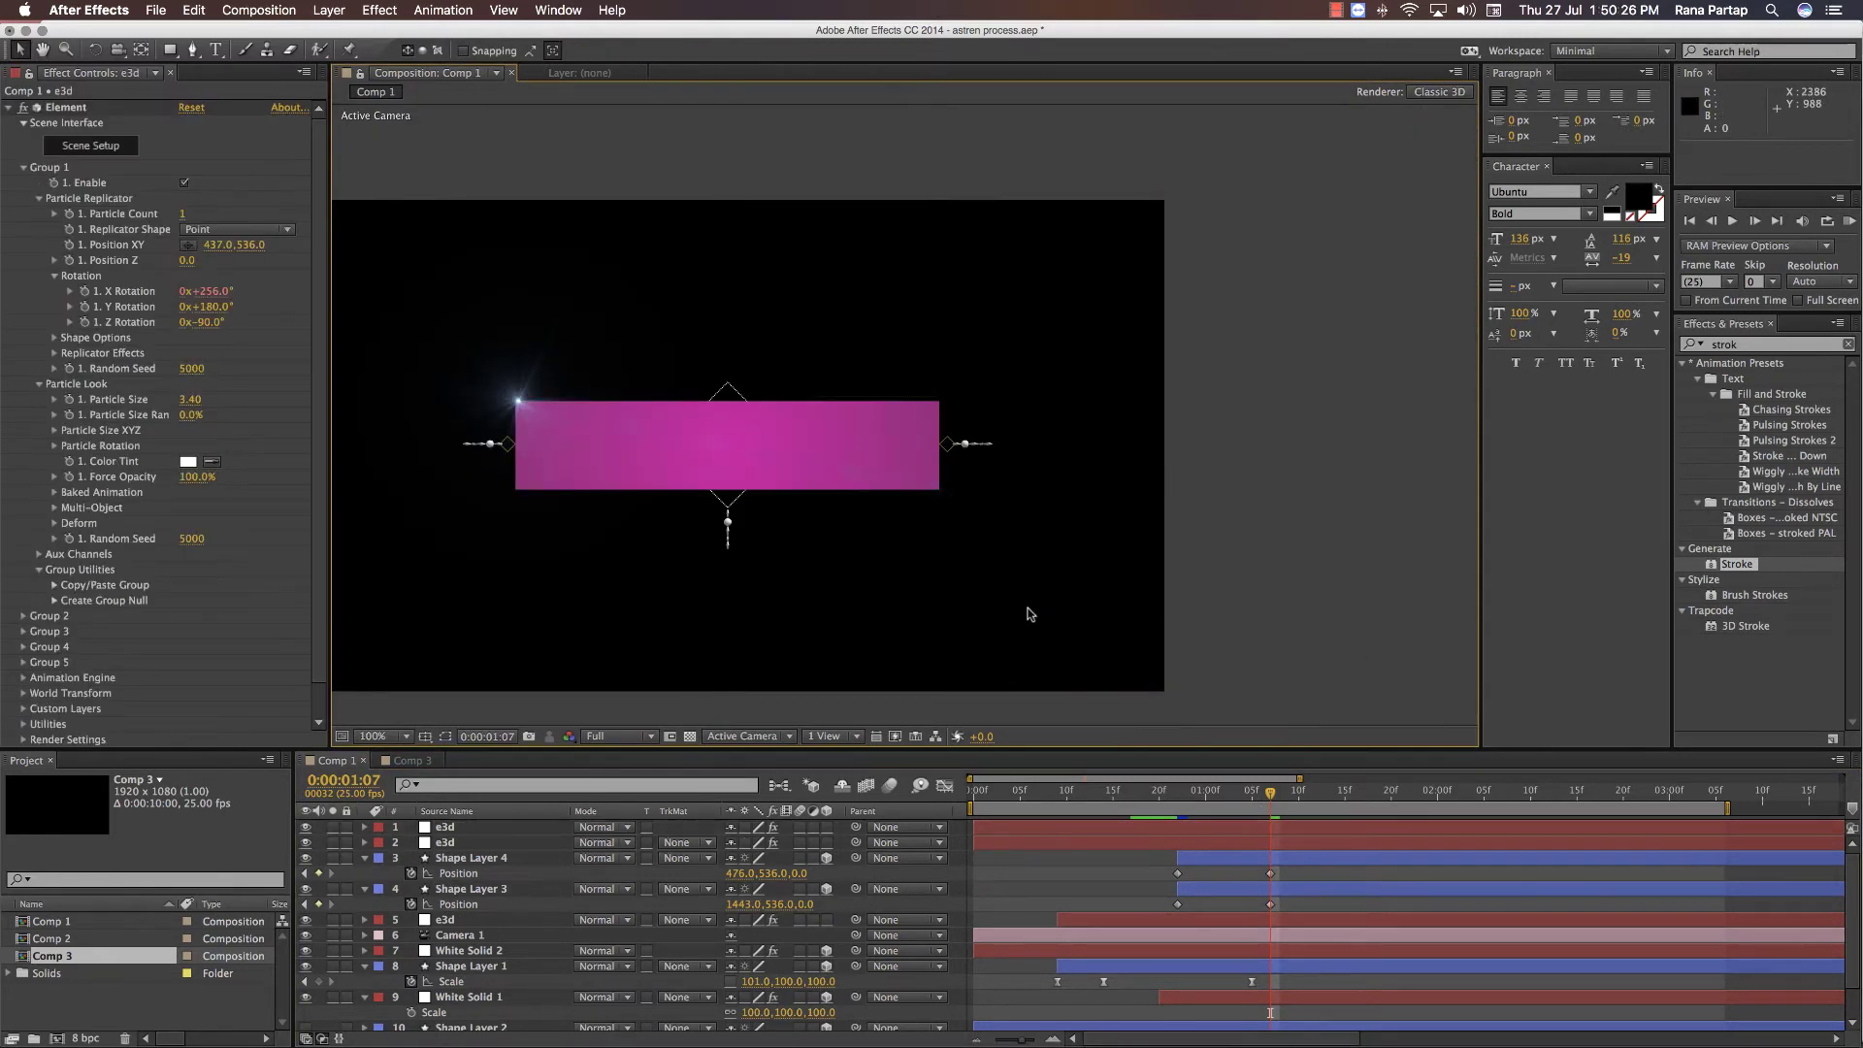
- Preview the side diamonds' motion and scrub to 0:00:01:19 to examine the dotted outline around the banner
key(space)
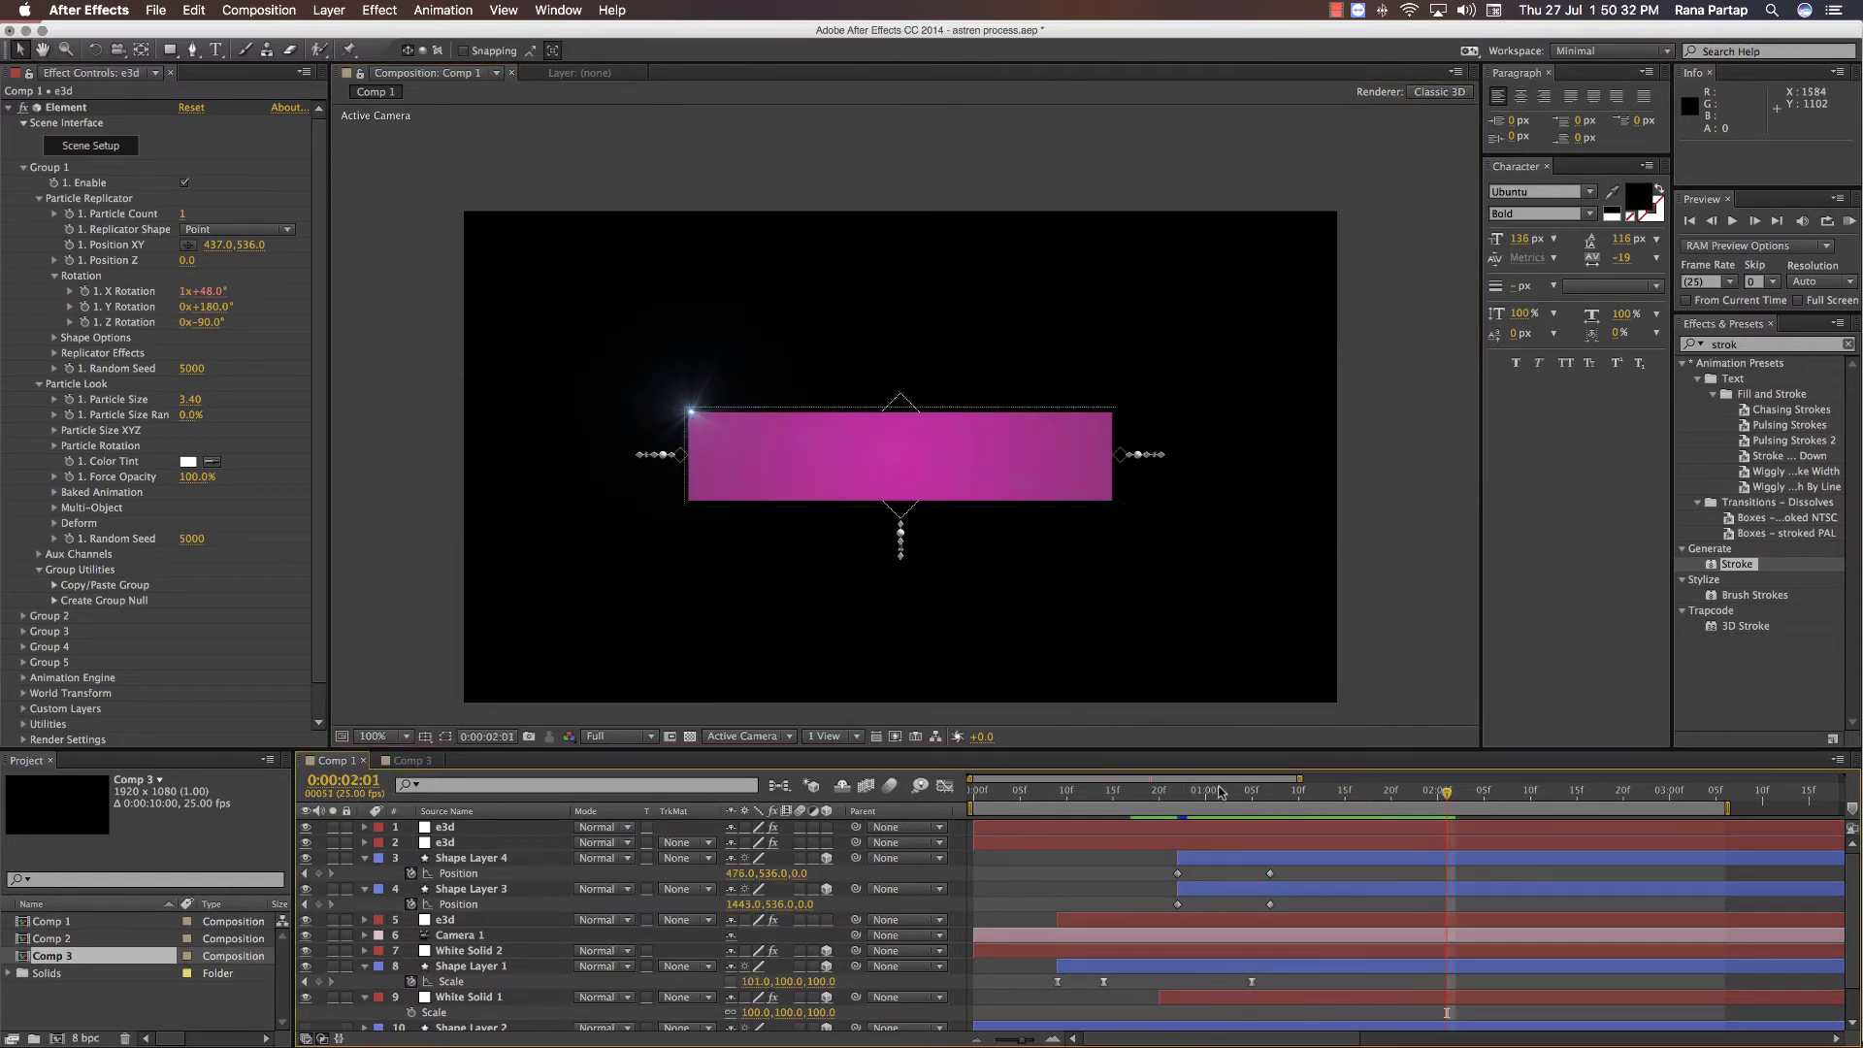
drag(1206, 804, 1335, 813)
scroll(732, 457, up, 2)
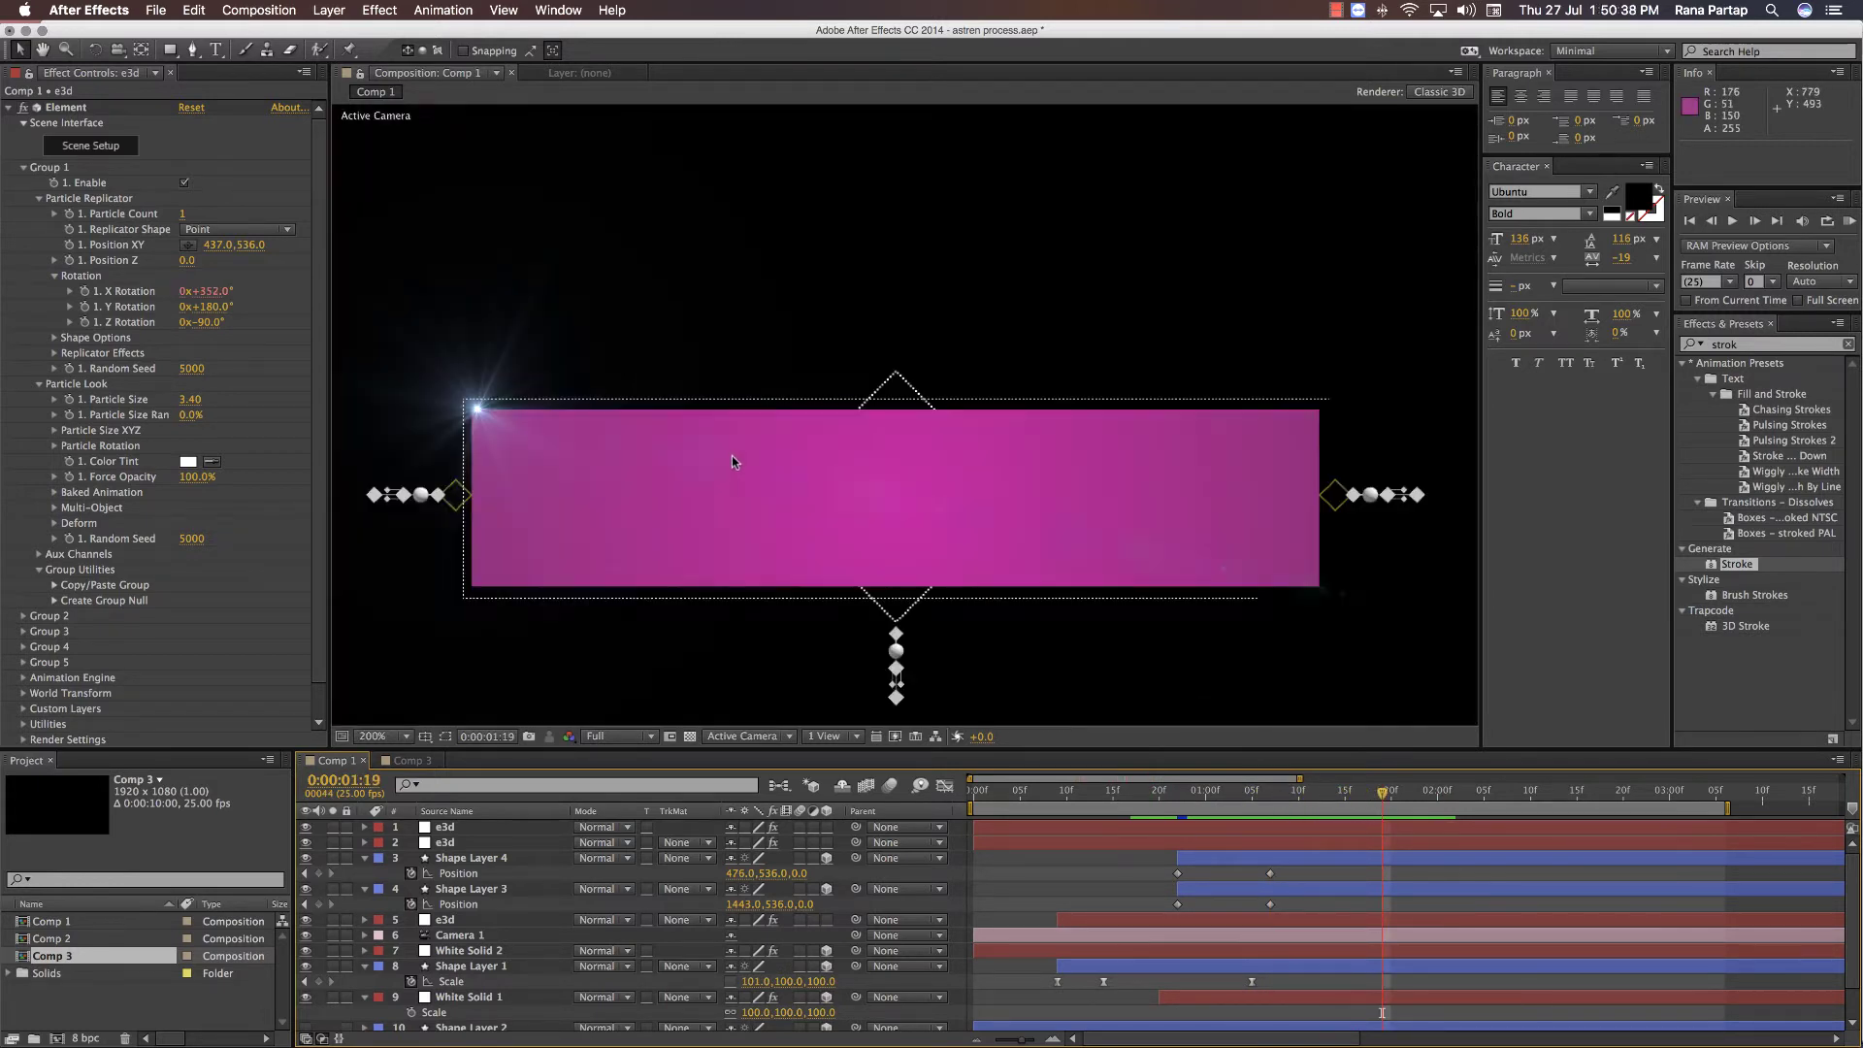
- Enlarge White Solid 1's rectangular mask, widening it to about 101.7% and slightly increasing its height around the banner
click(485, 937)
click(478, 951)
scroll(470, 946, down, 1)
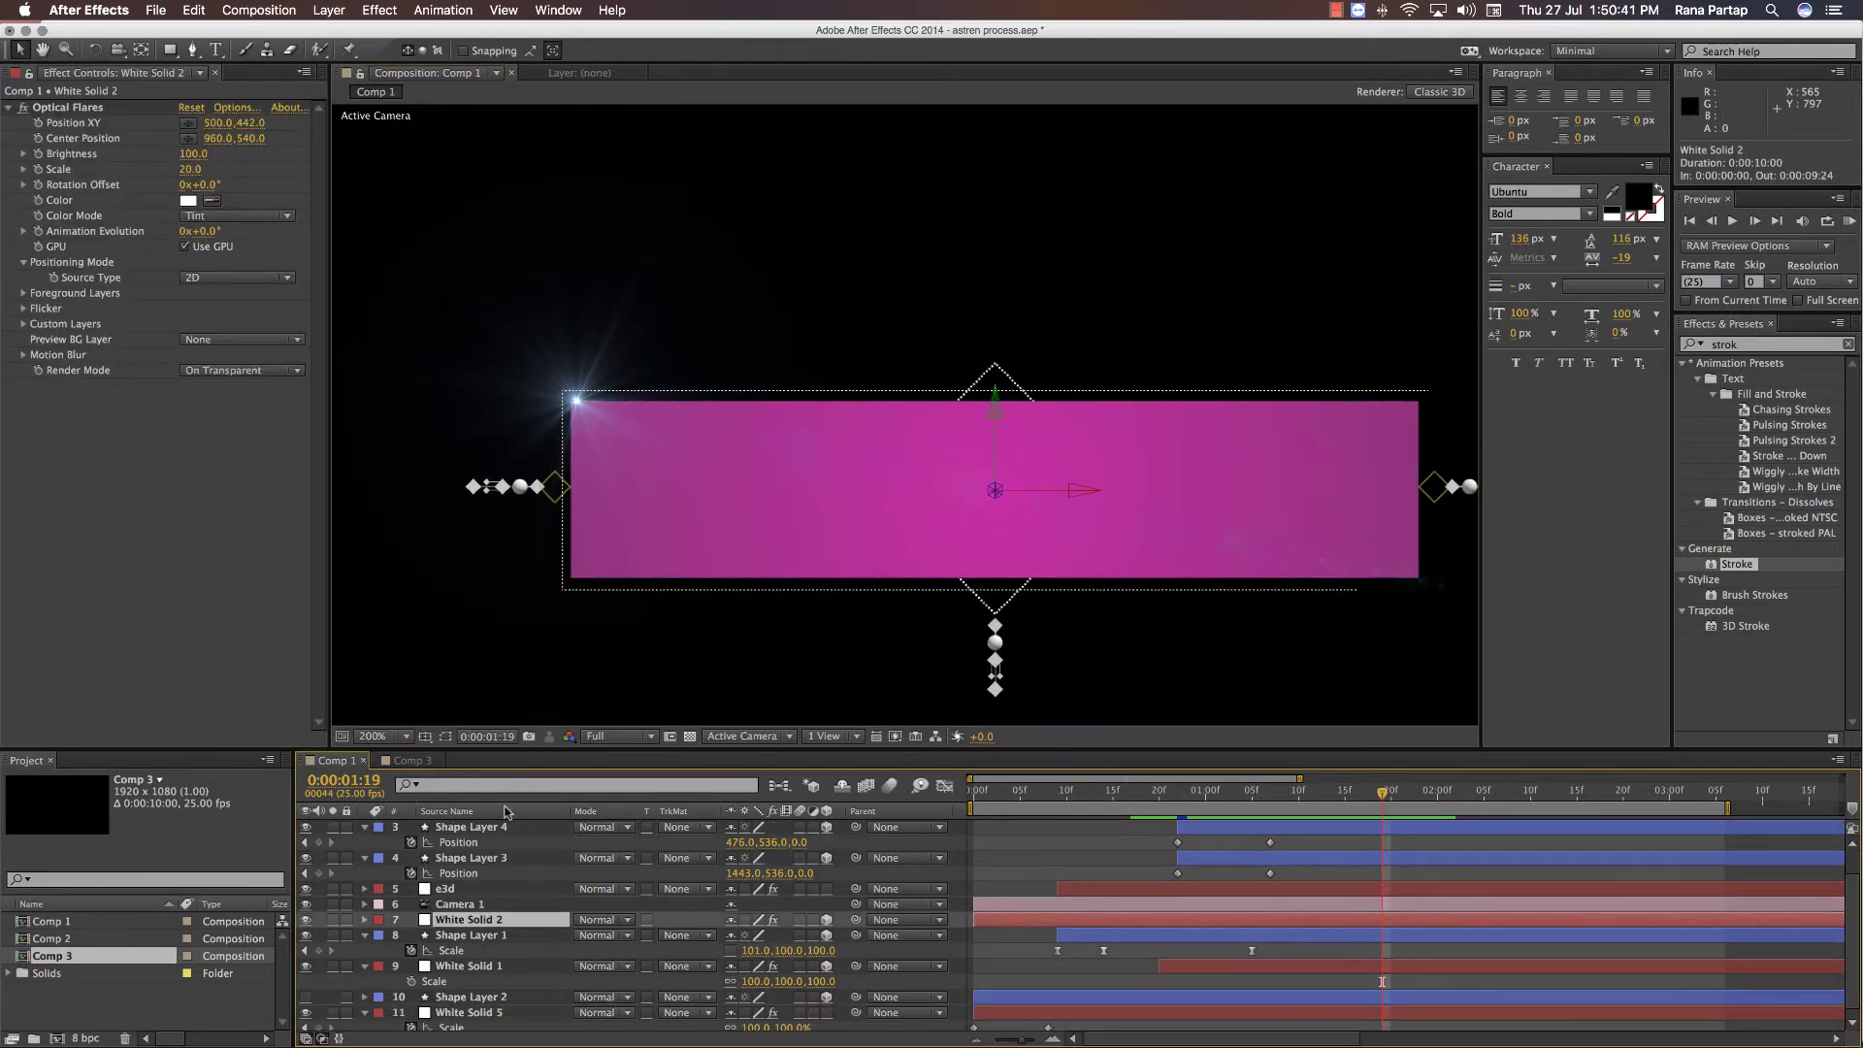
click(466, 966)
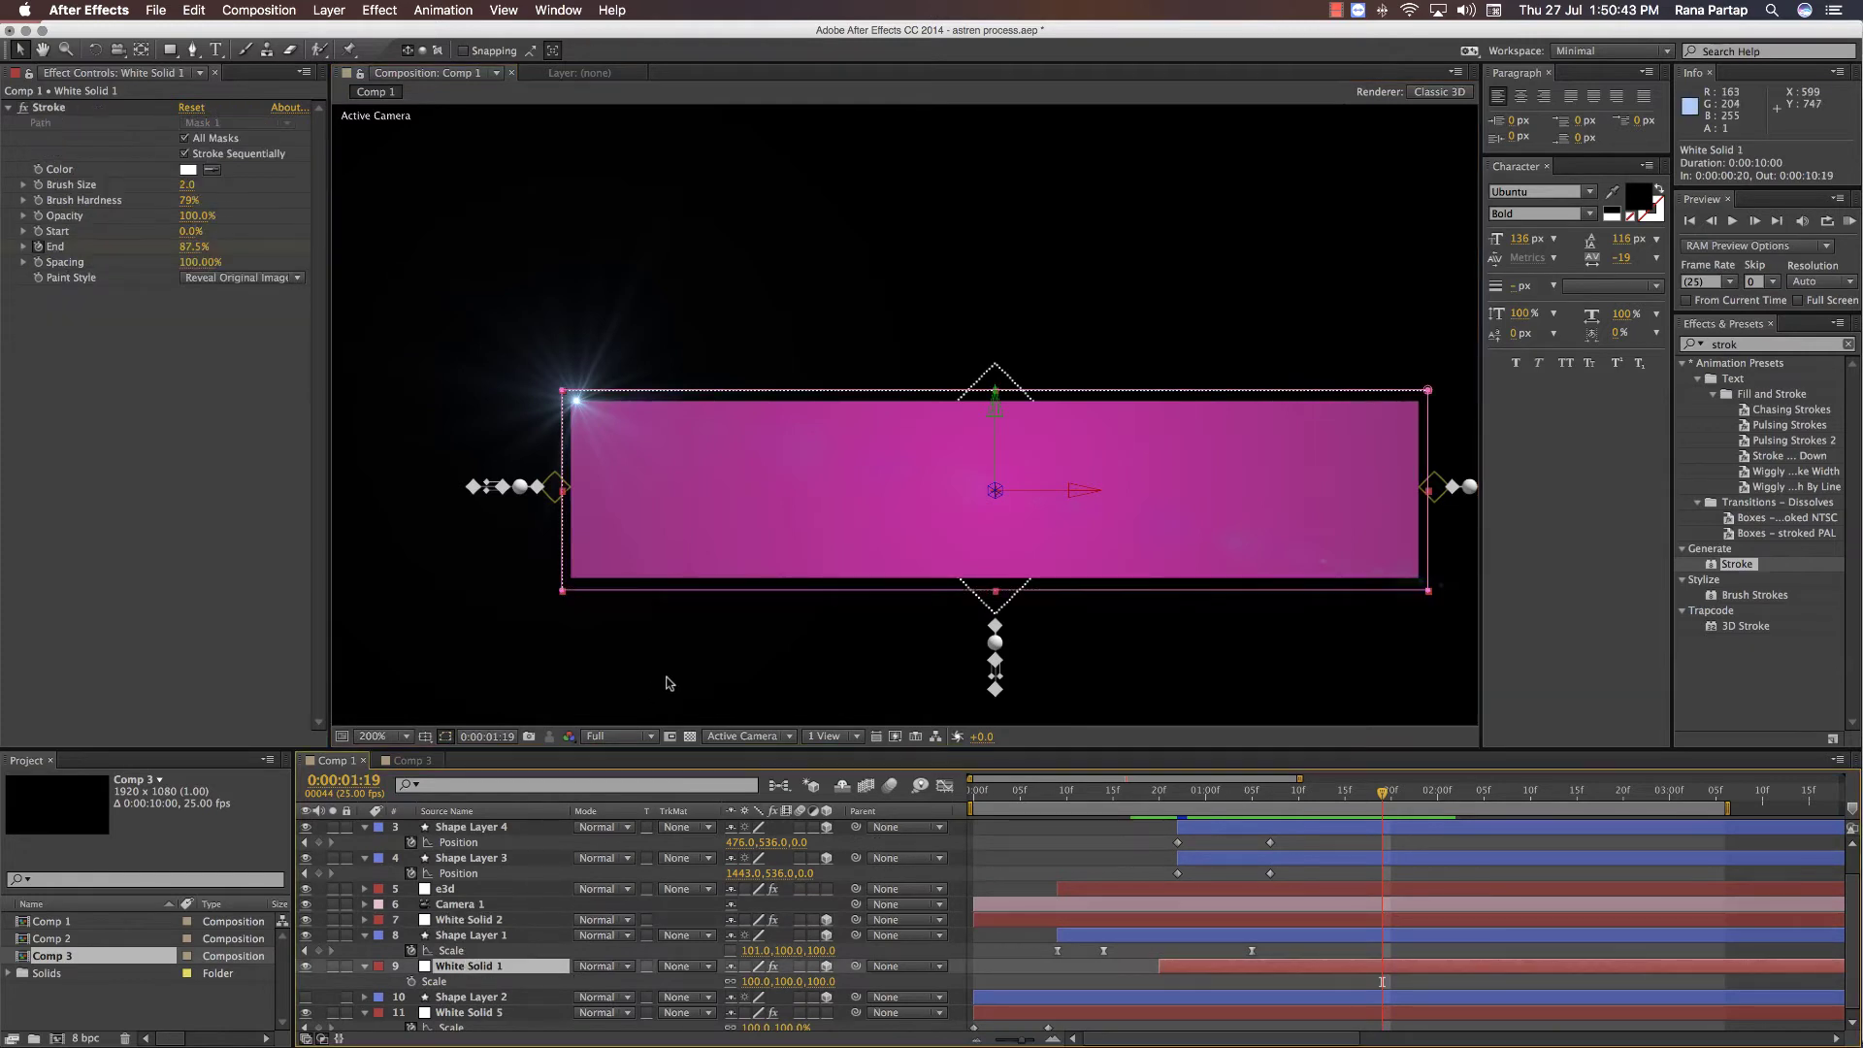
double_click(563, 493)
drag(562, 491, 558, 494)
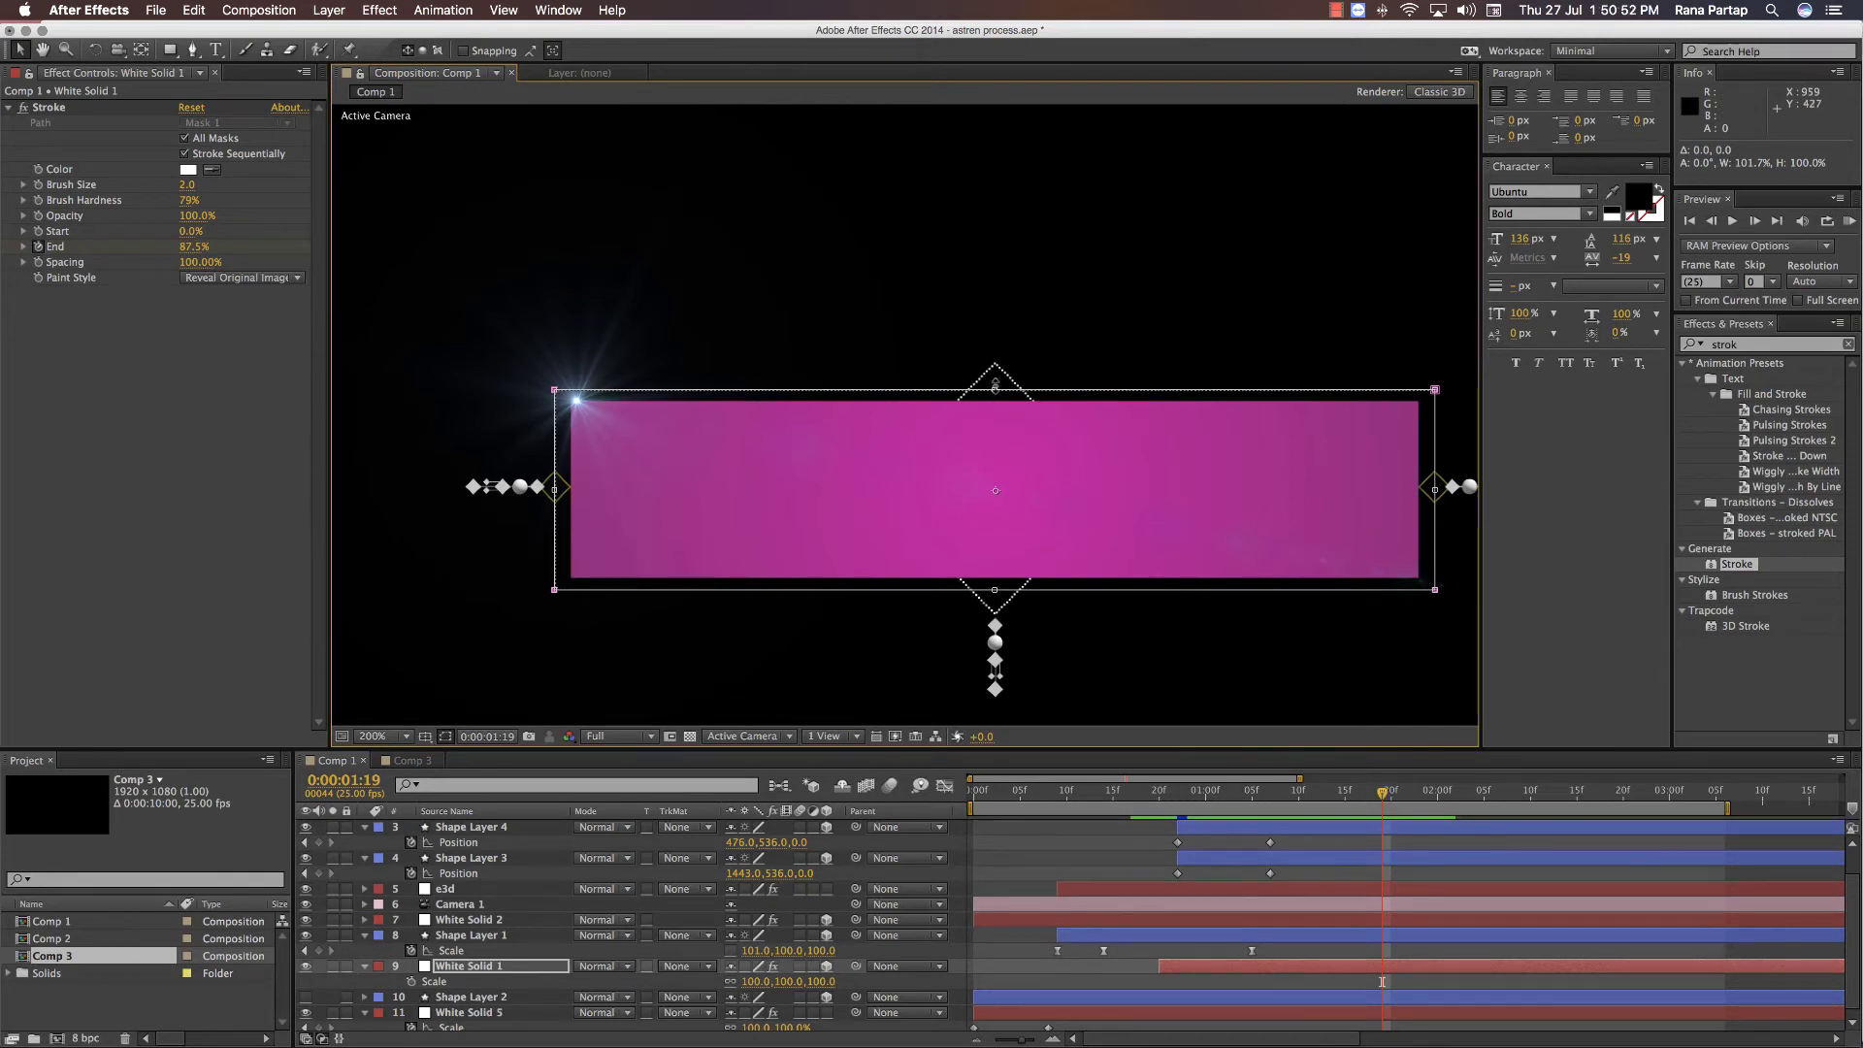
drag(995, 387, 997, 392)
- Preview the enlarged outline's stroke animation and scrub to 0:00:01:22
click(1200, 792)
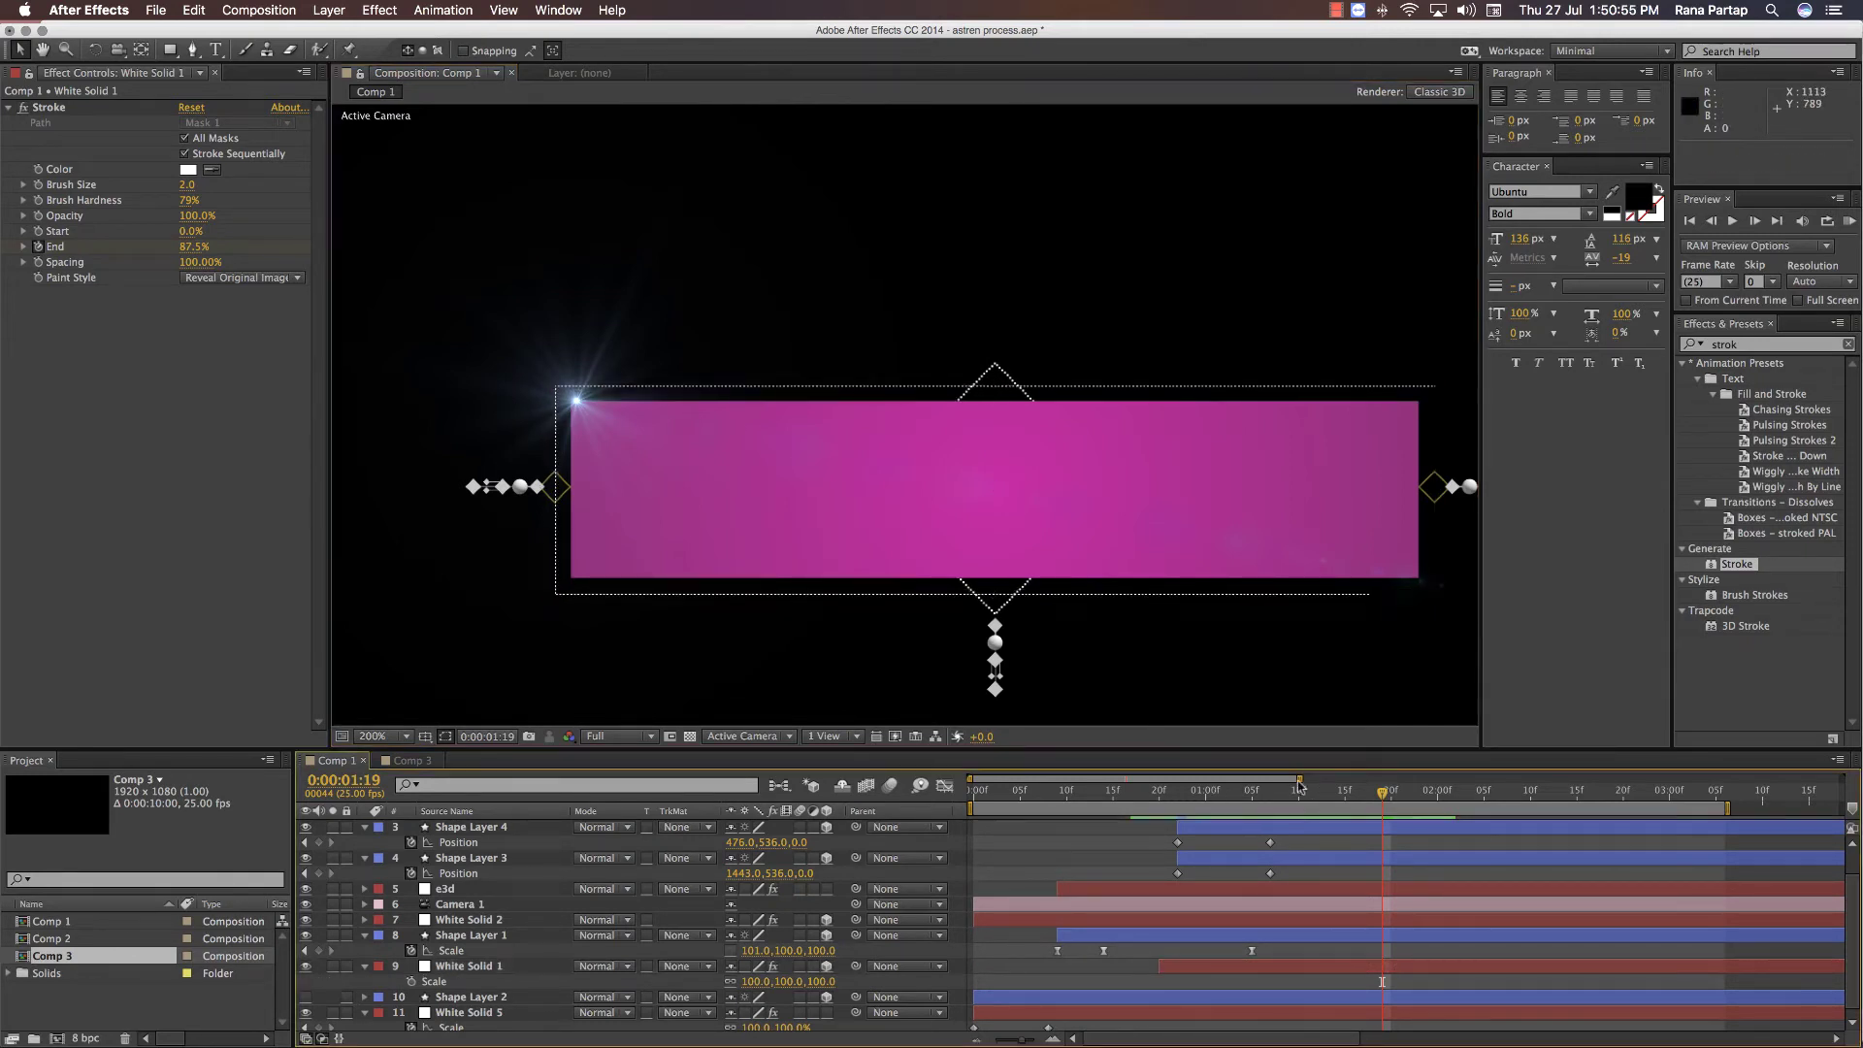
key(space)
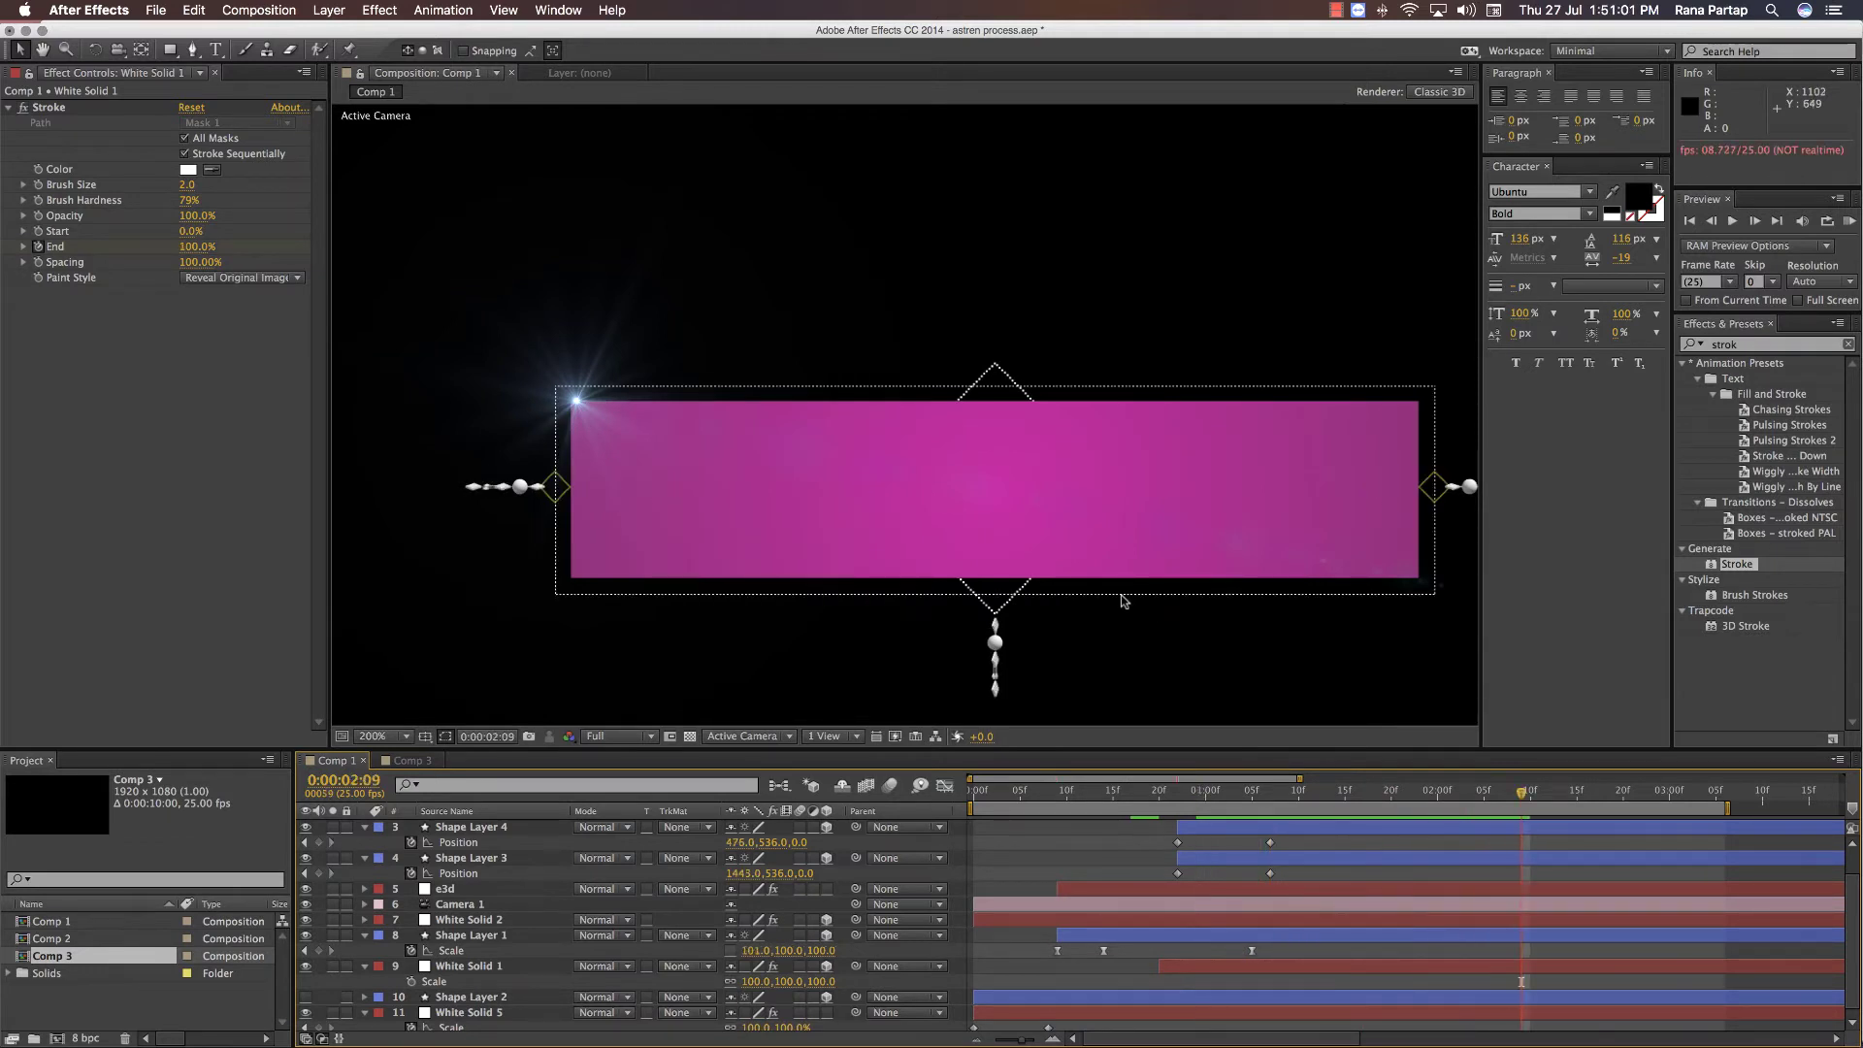
key(space)
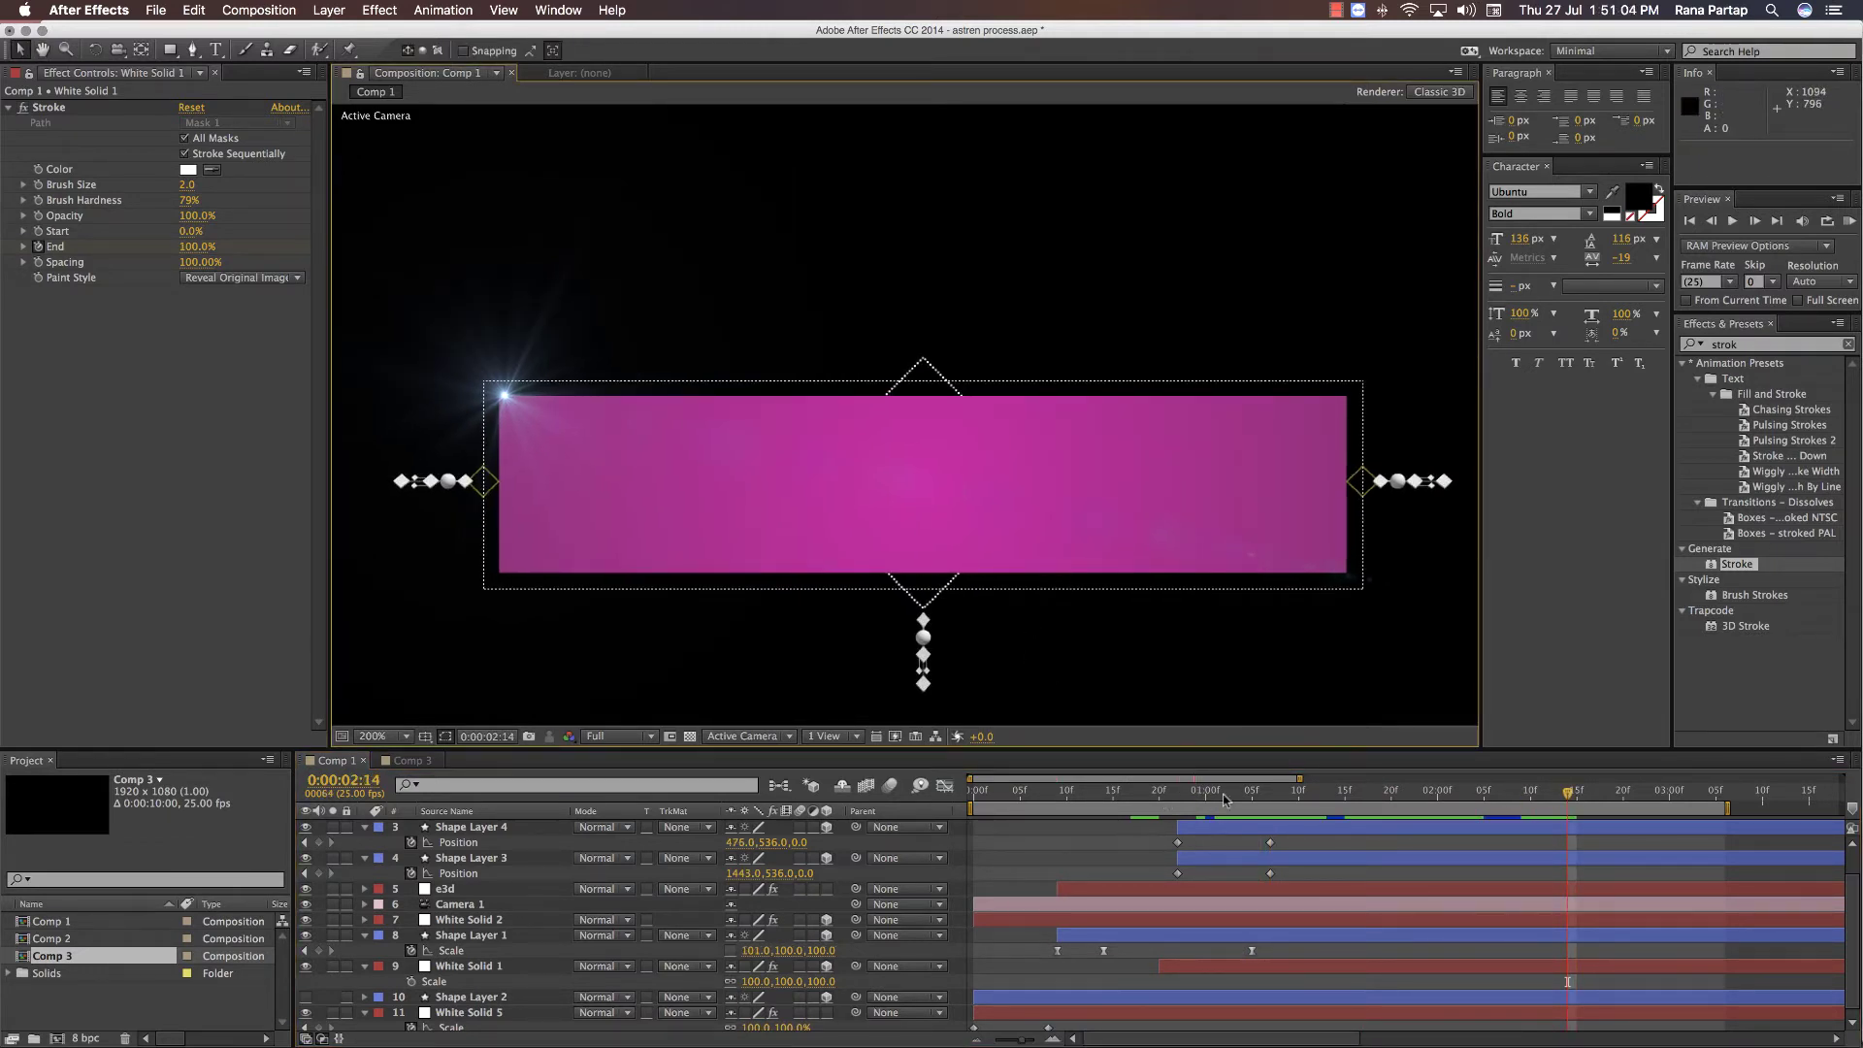
drag(1225, 799, 1409, 811)
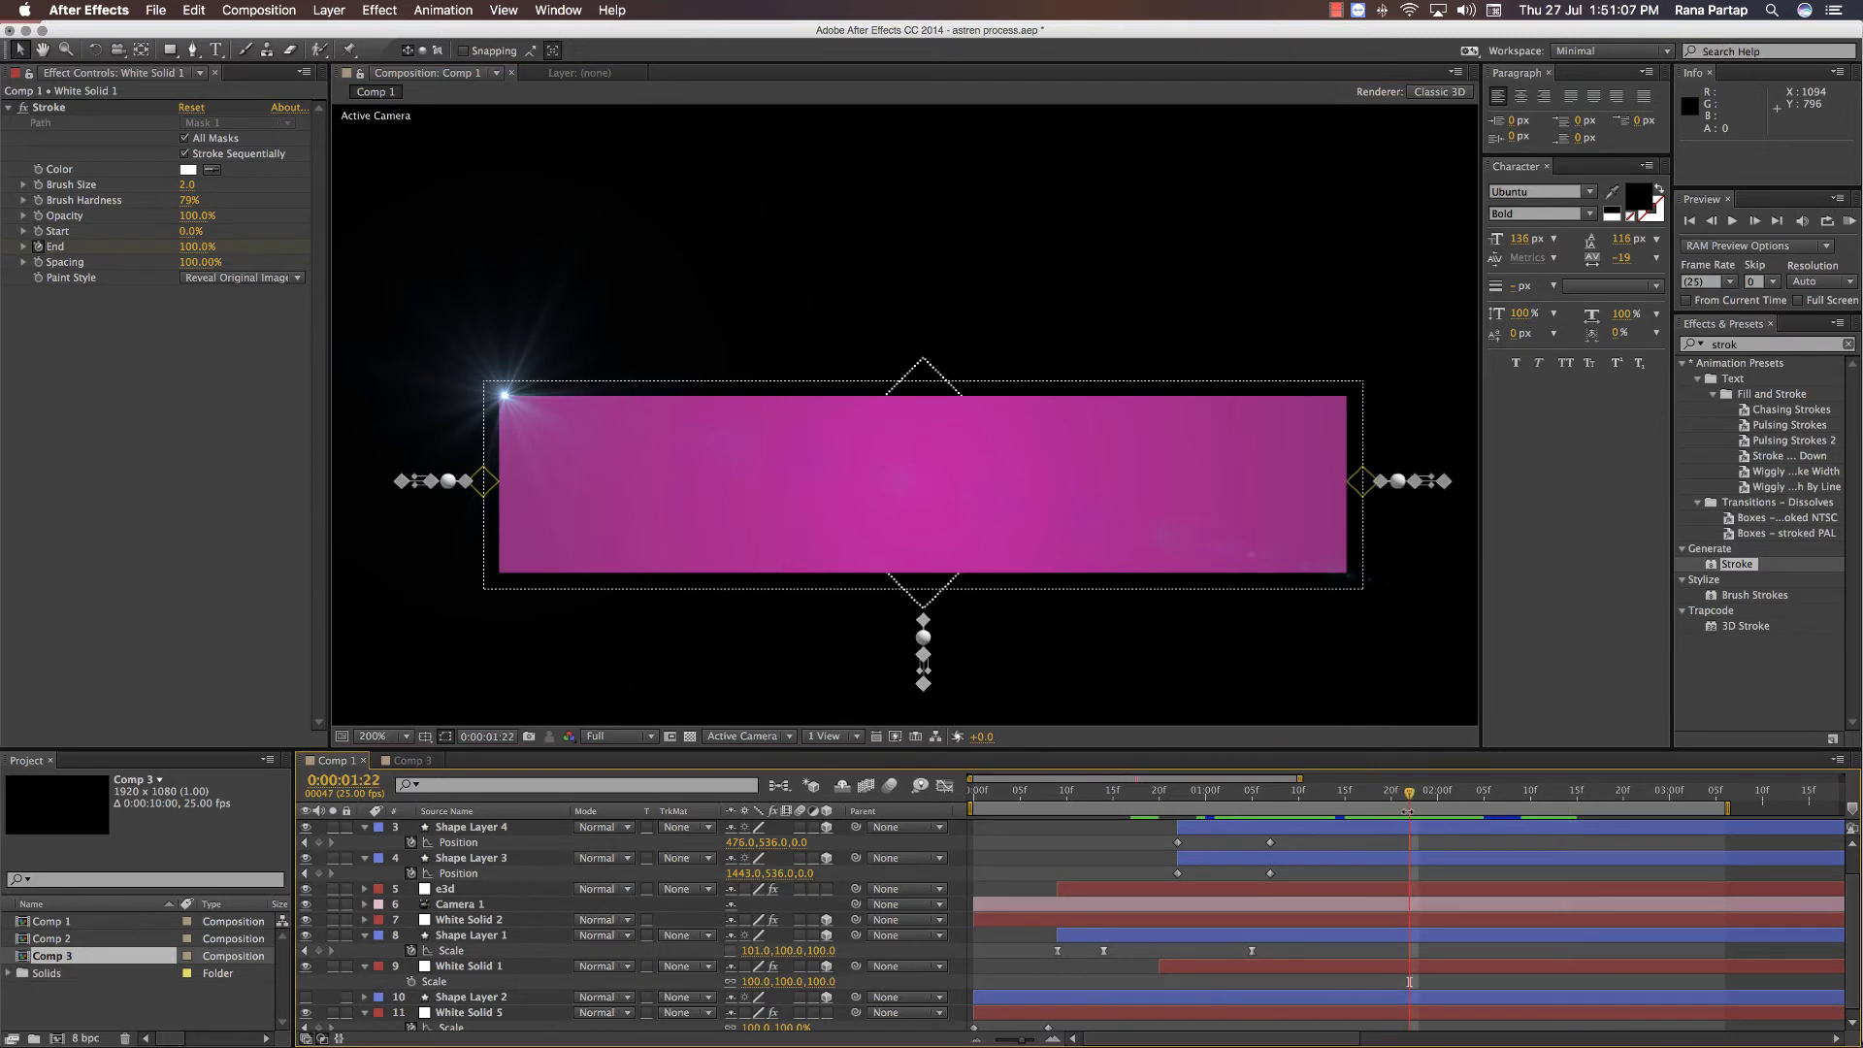
- Shift the right bead ornament outward by setting the second e3d layer's Position XY to 1489.0, 536.0
scroll(521, 844, up, 2)
click(479, 843)
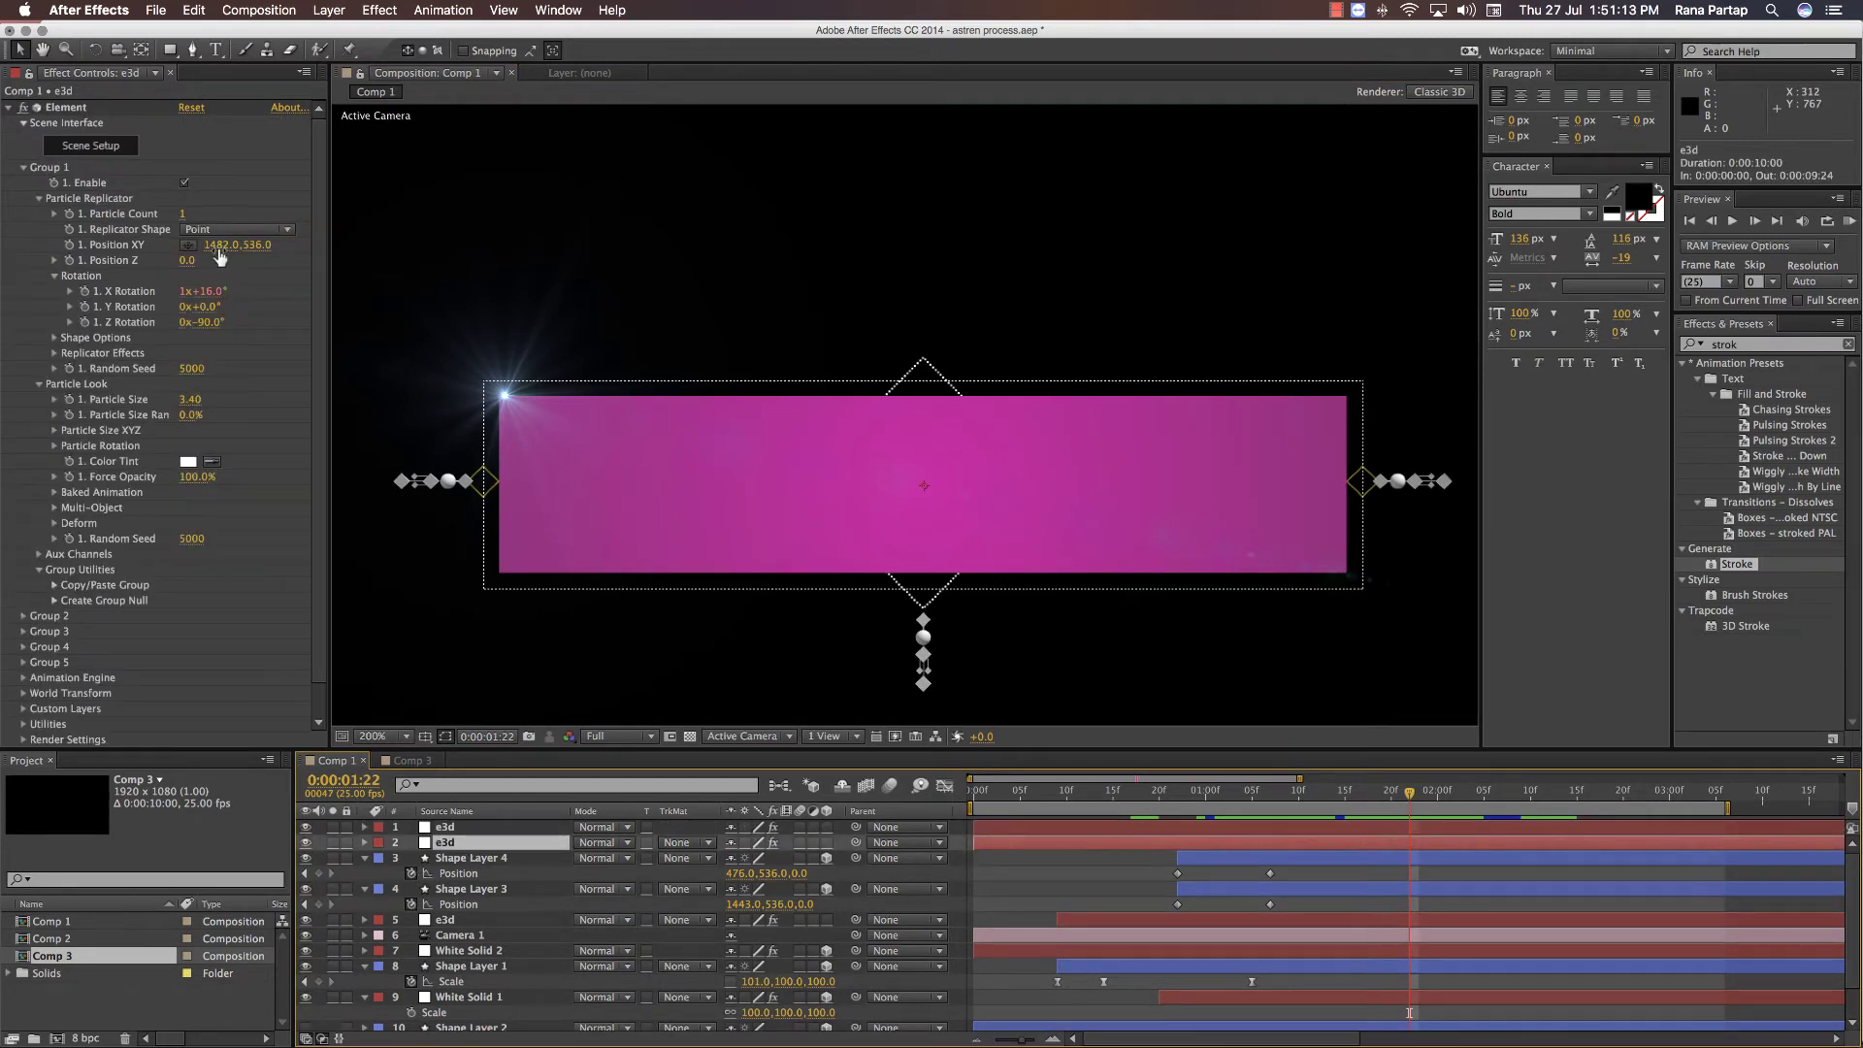
drag(220, 250, 224, 246)
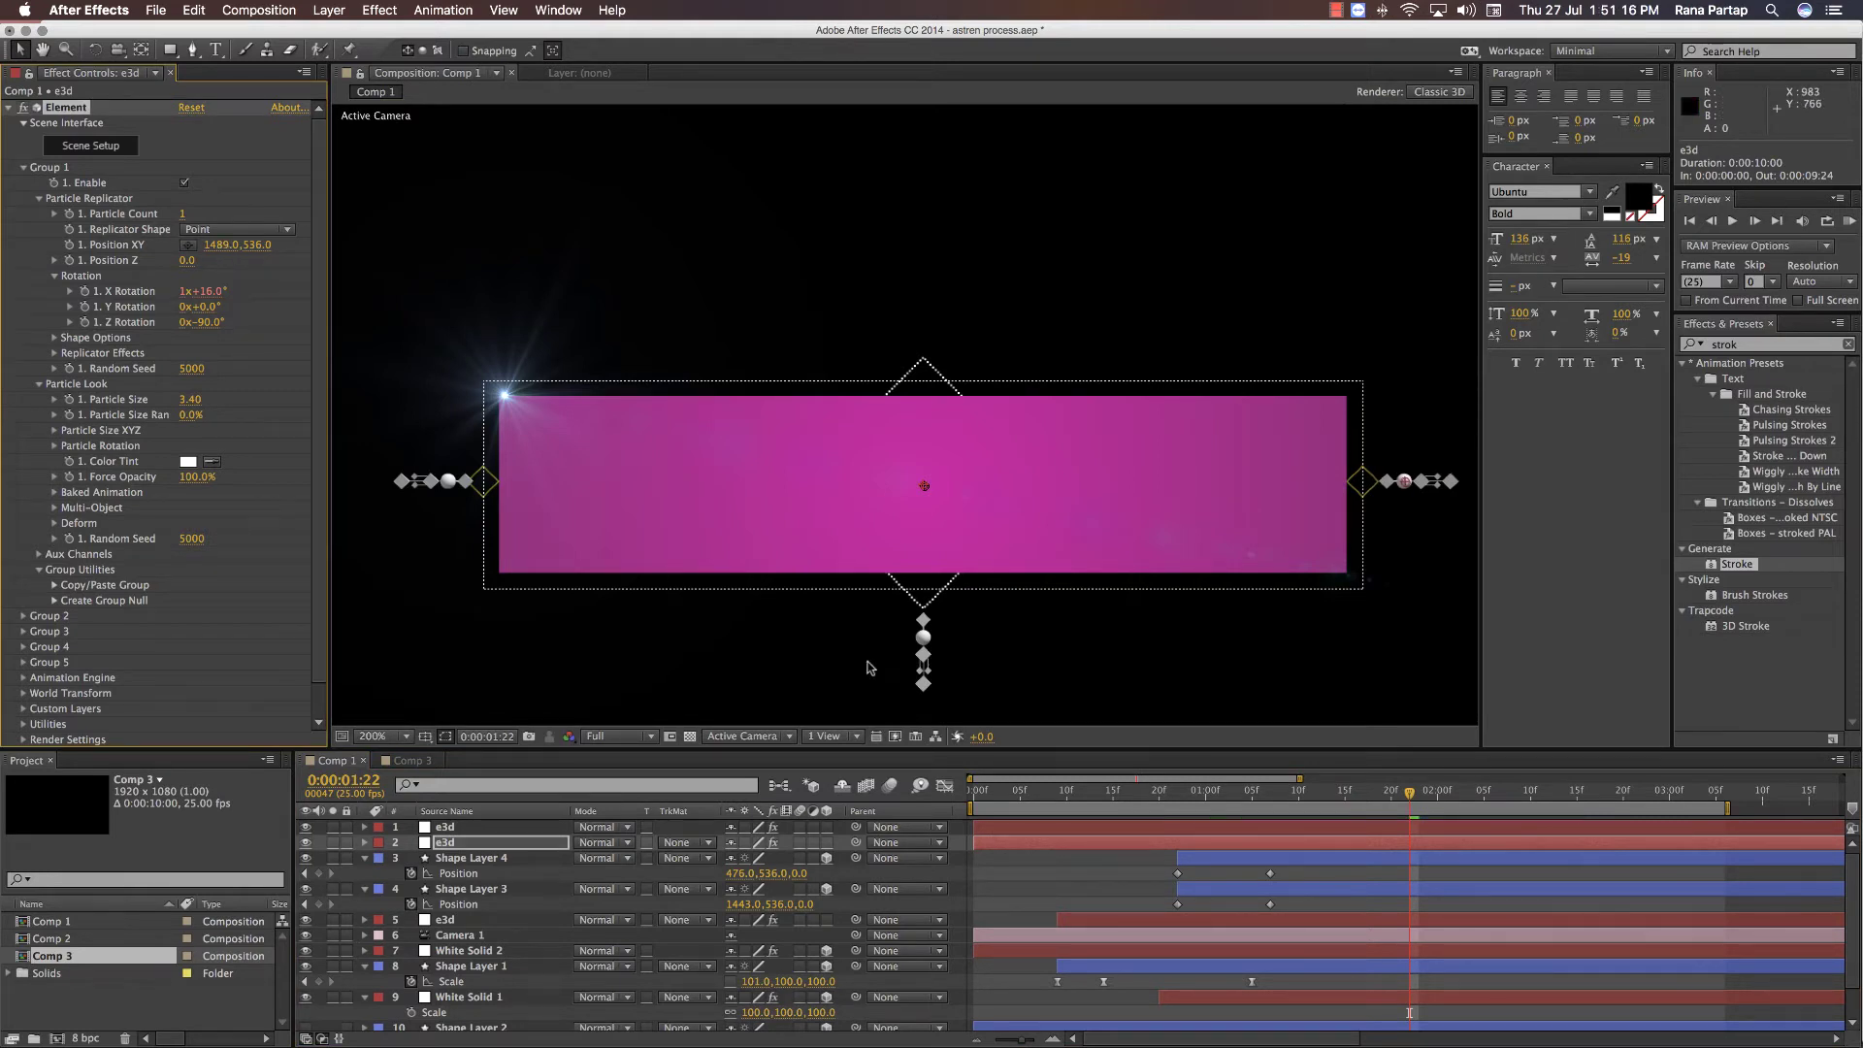
mouse_move(1302, 798)
mouse_down()
mouse_move(1189, 801)
mouse_move(1386, 807)
mouse_move(1271, 805)
mouse_move(1296, 804)
mouse_up()
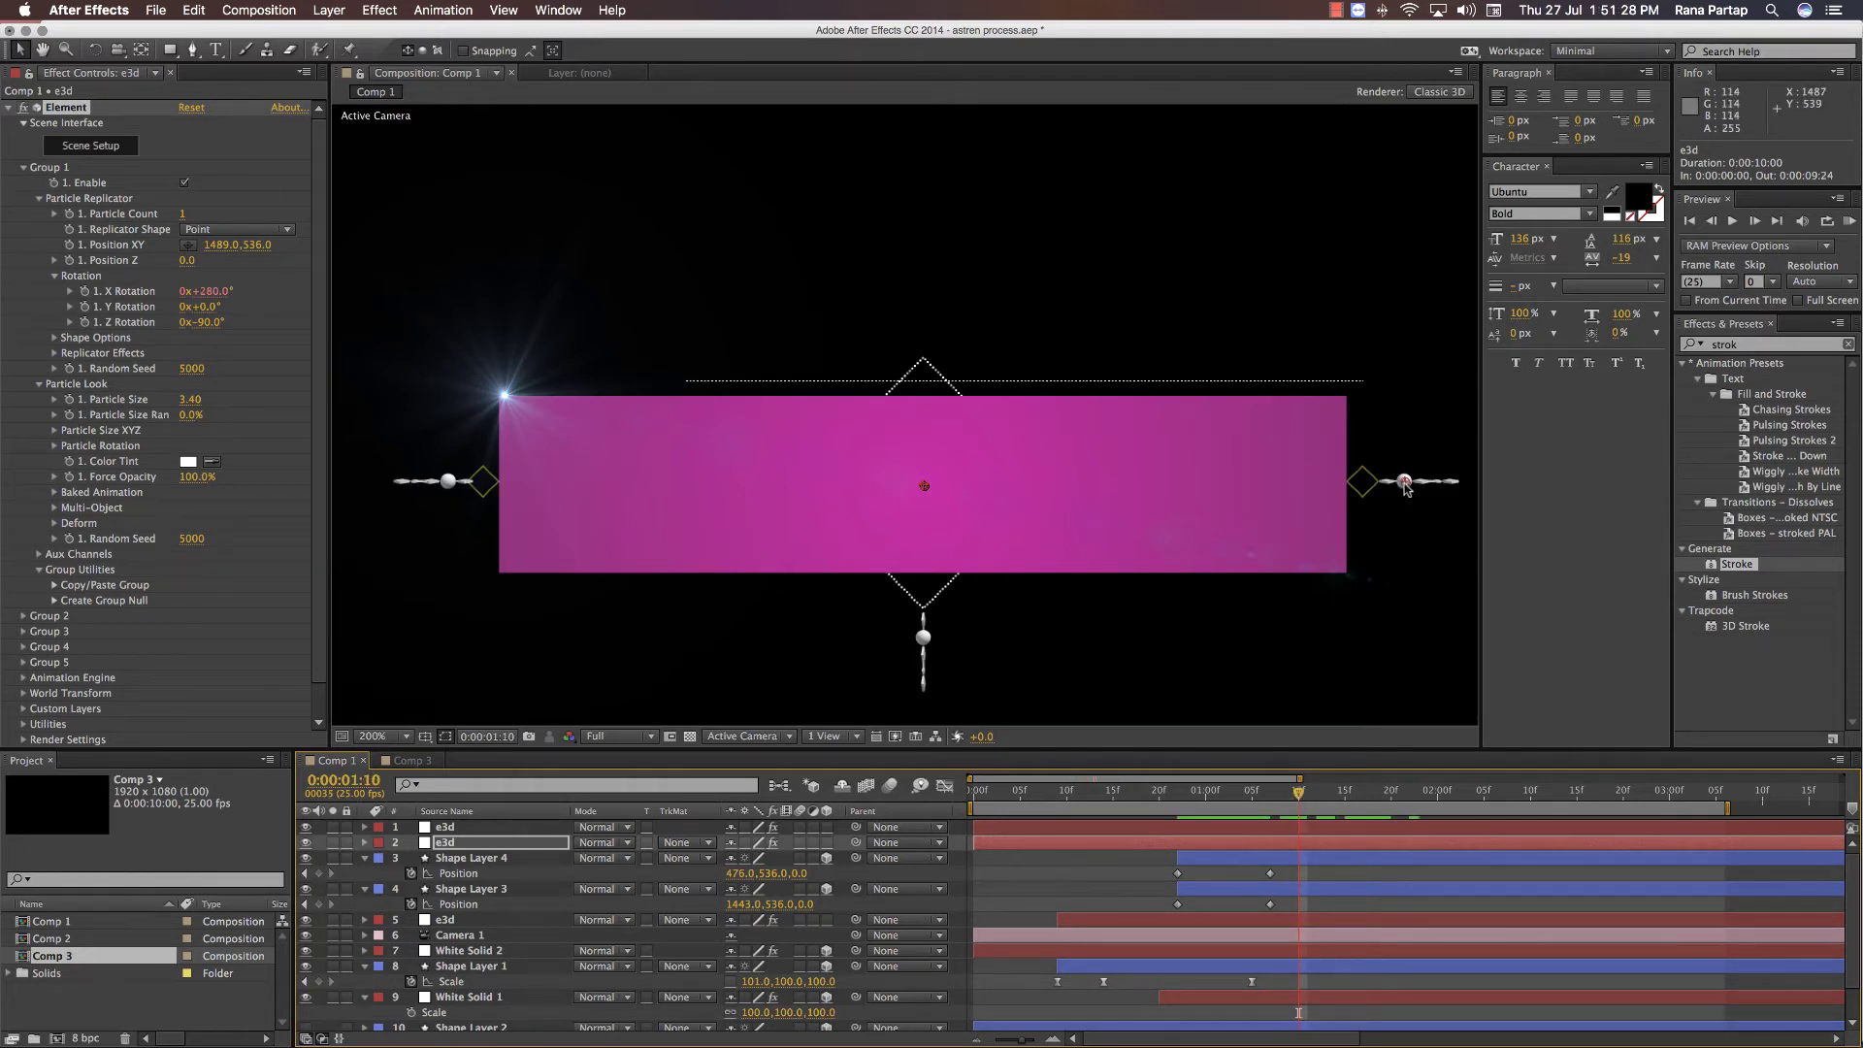
drag(1406, 488, 1399, 487)
key(super+z)
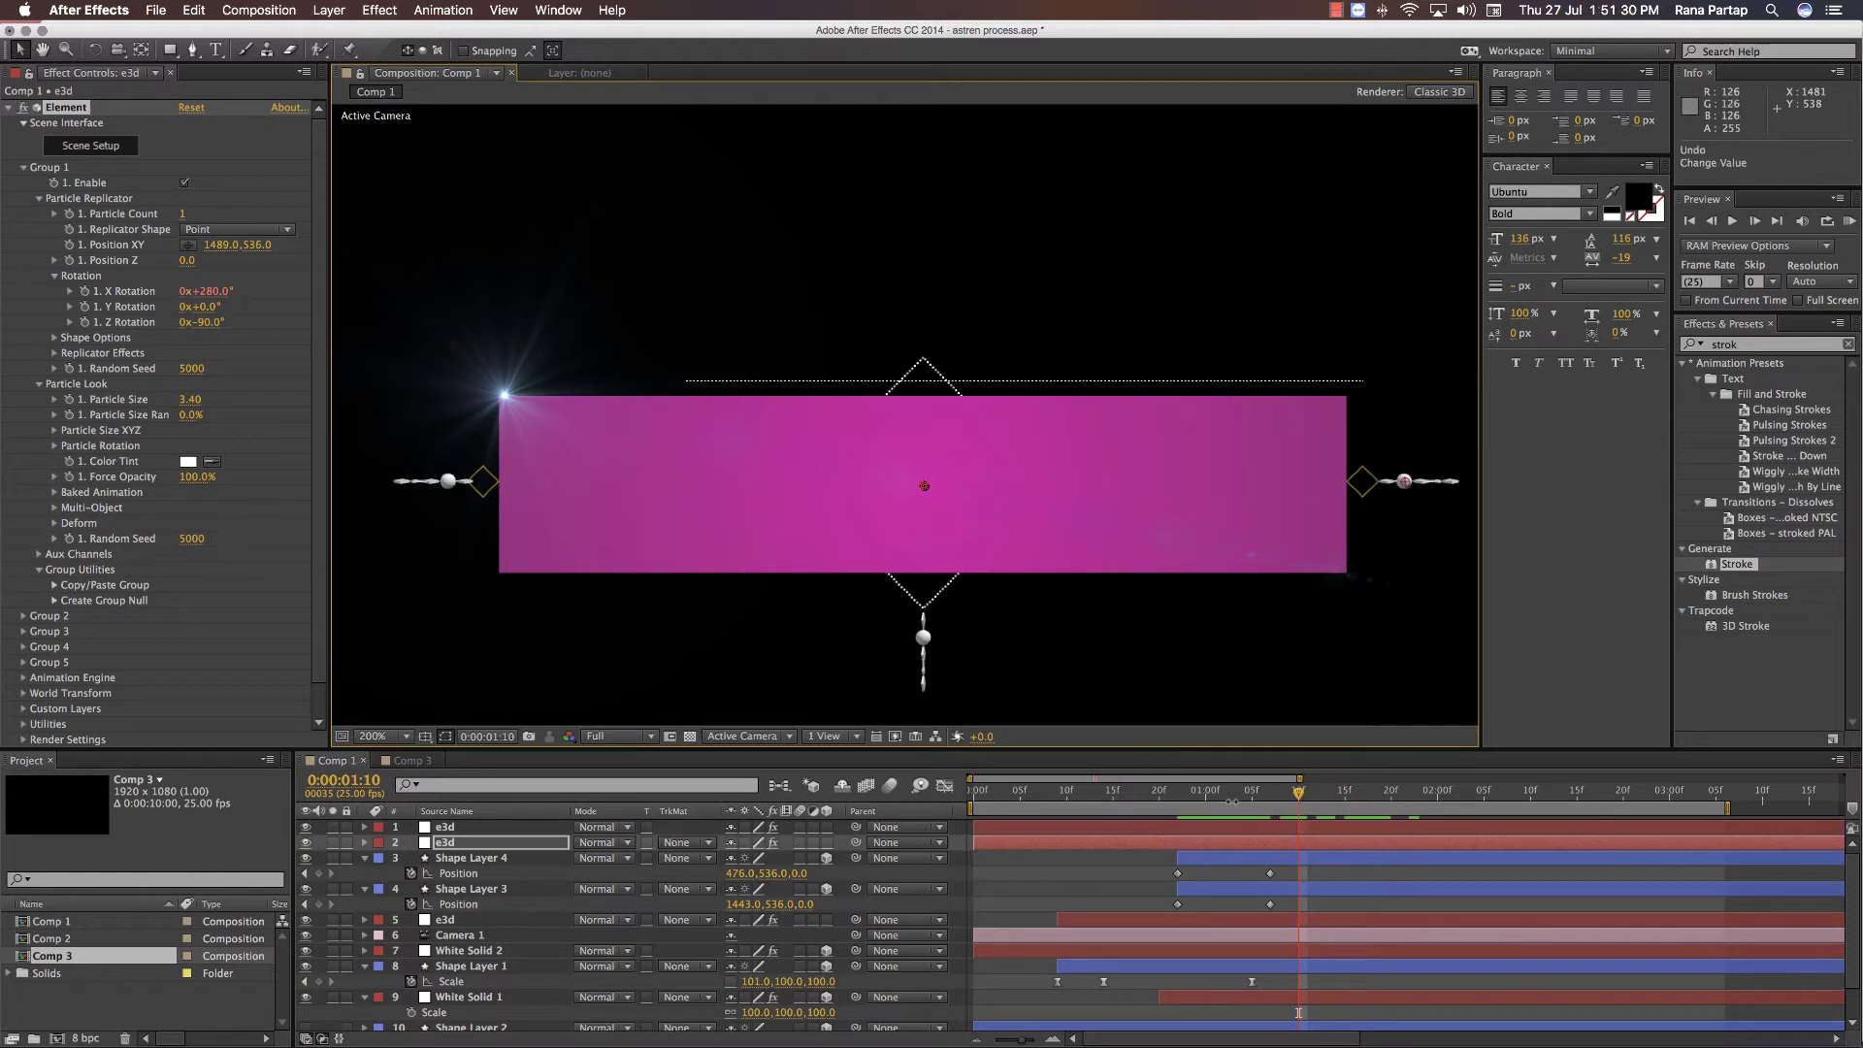
- Shift the two top e3d layers so they start at 0:00:01:06, and go to 0:00:01:14
shift+click(1066, 829)
drag(1052, 838, 1347, 840)
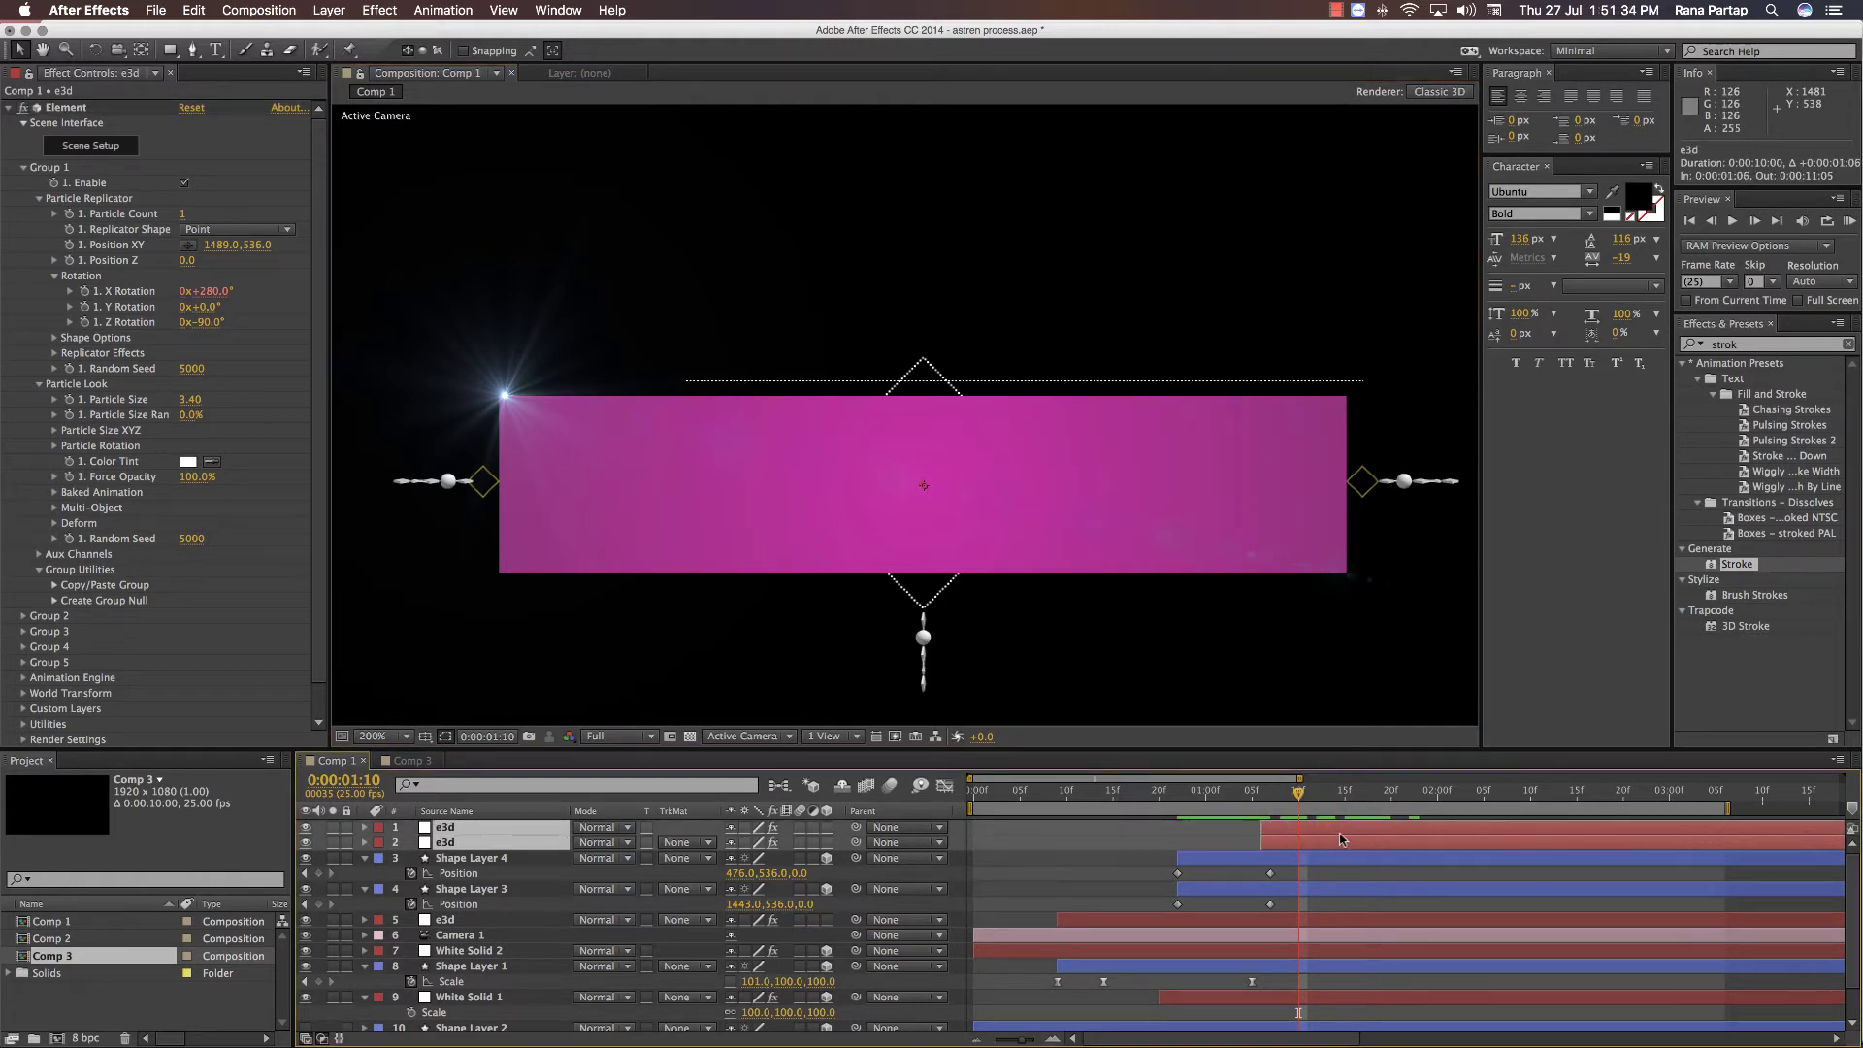
click(1336, 794)
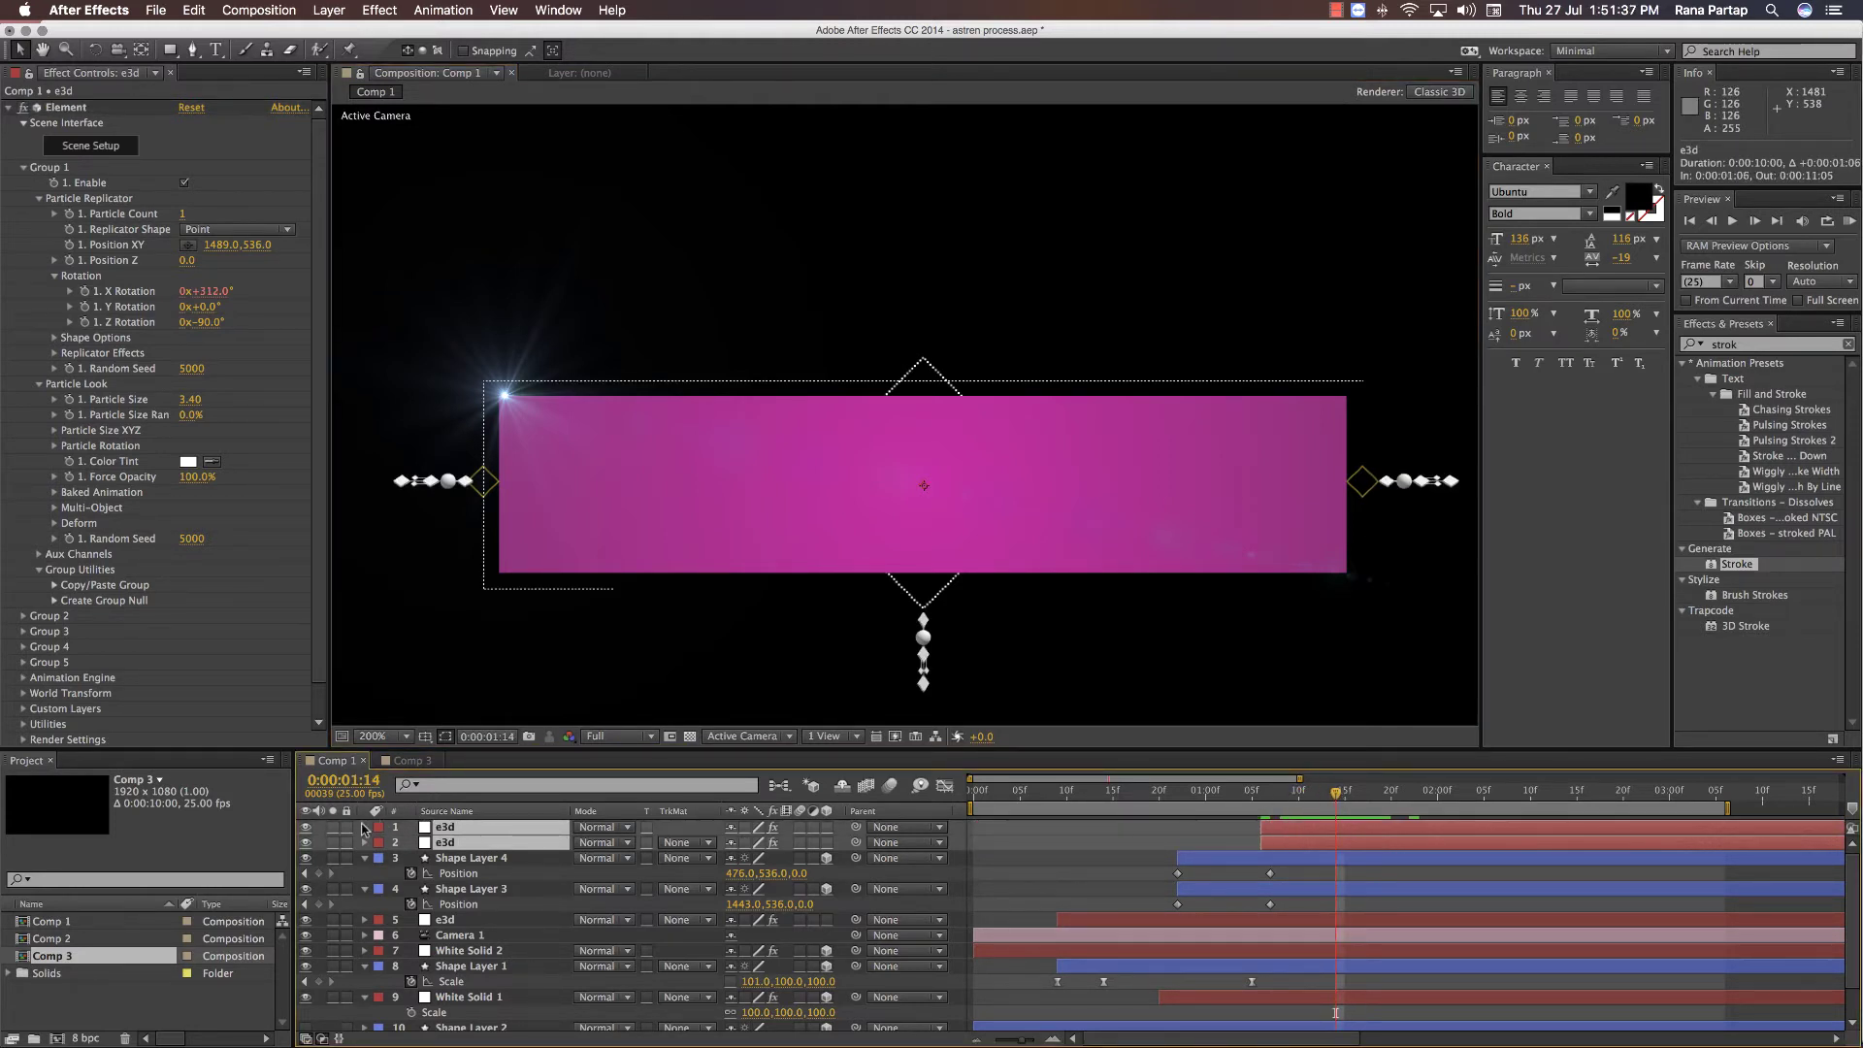
- Expand the top e3d layer's Element properties and shift the left bead ornament outward, with its Position XY at 429.0, 536.0
click(364, 828)
click(679, 899)
scroll(590, 911, down, 2)
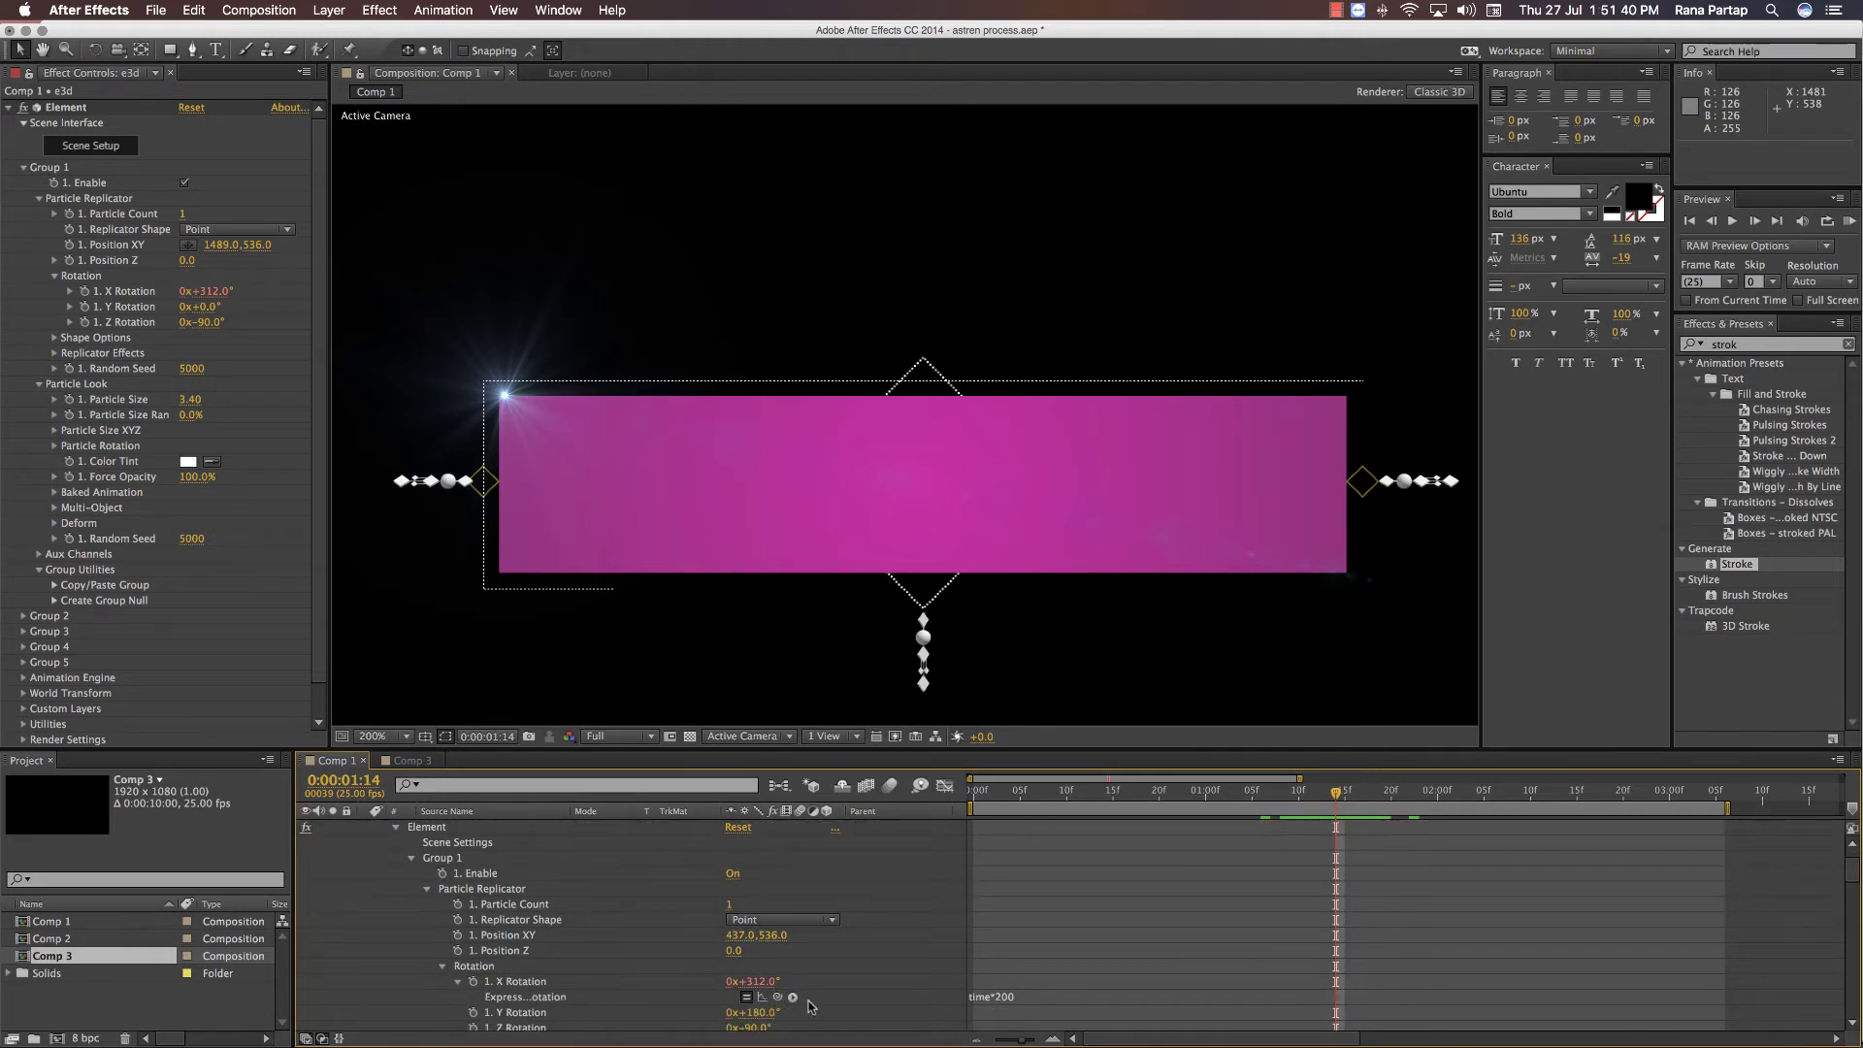
scroll(1395, 922, up, 1)
click(1337, 832)
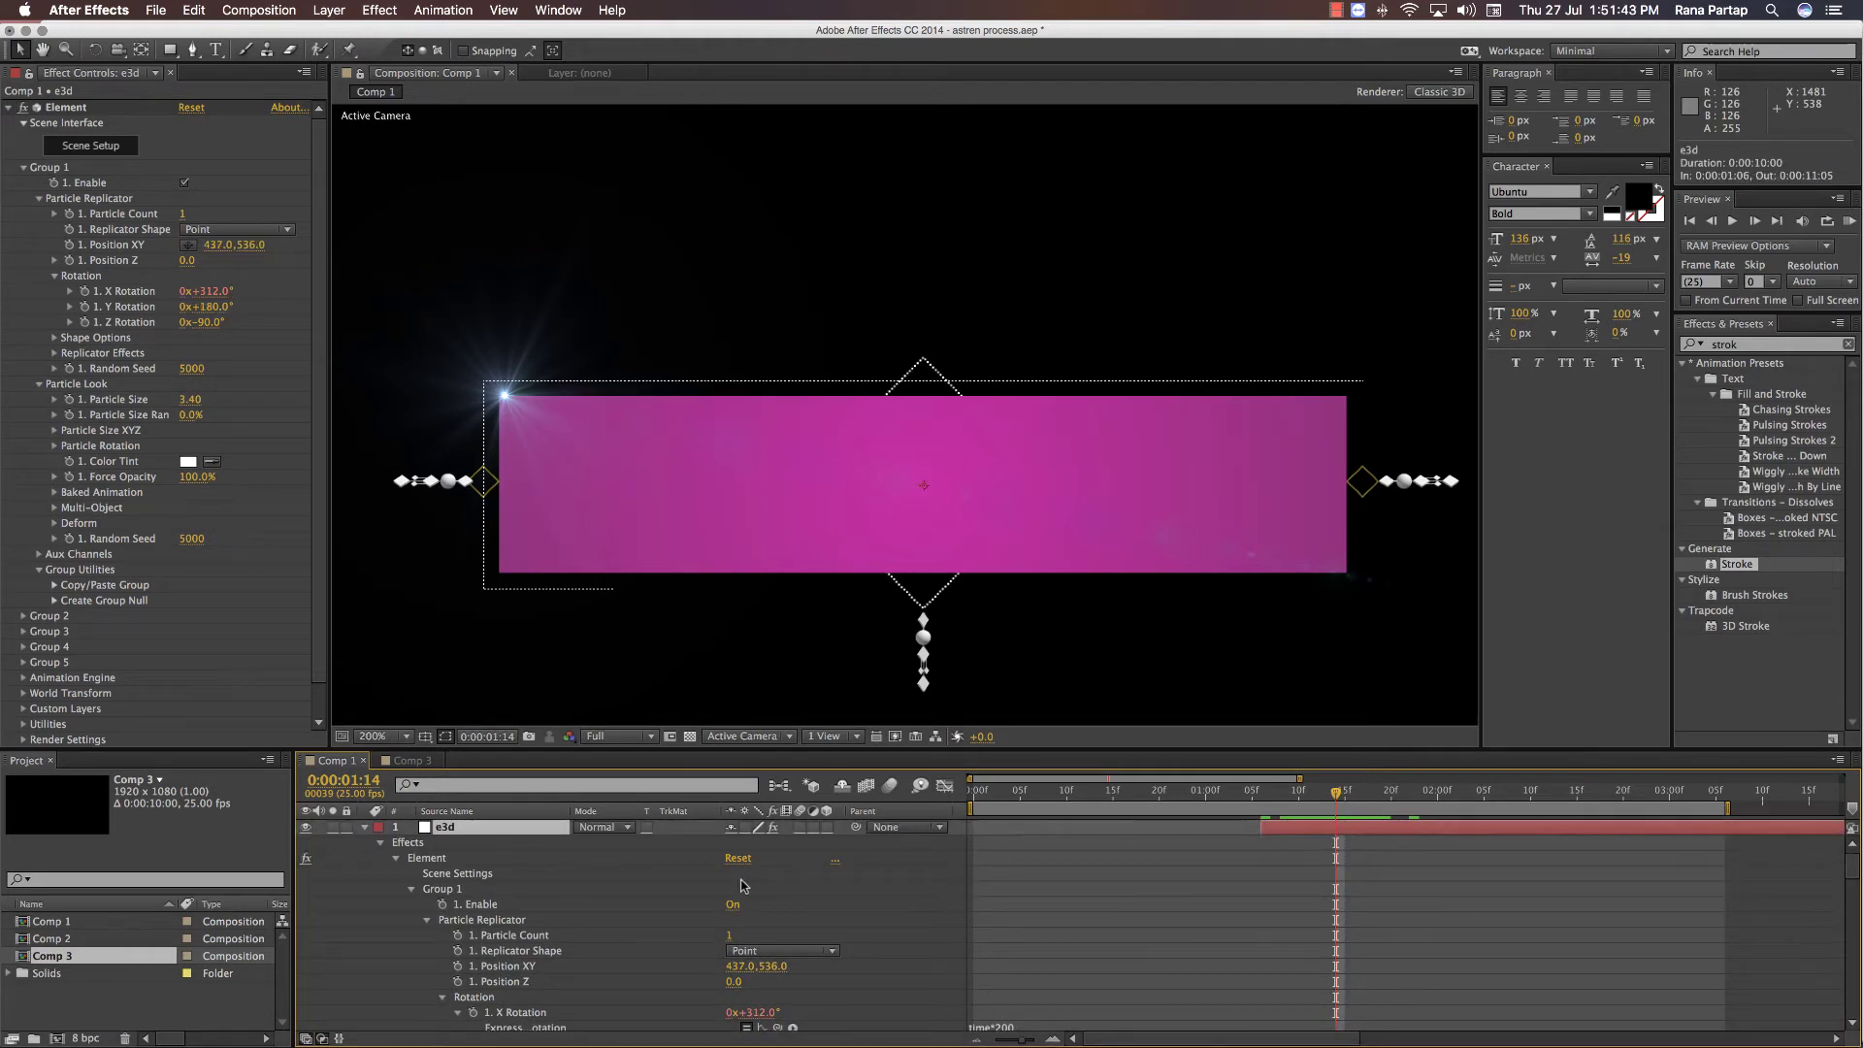
click(306, 826)
drag(212, 246, 207, 246)
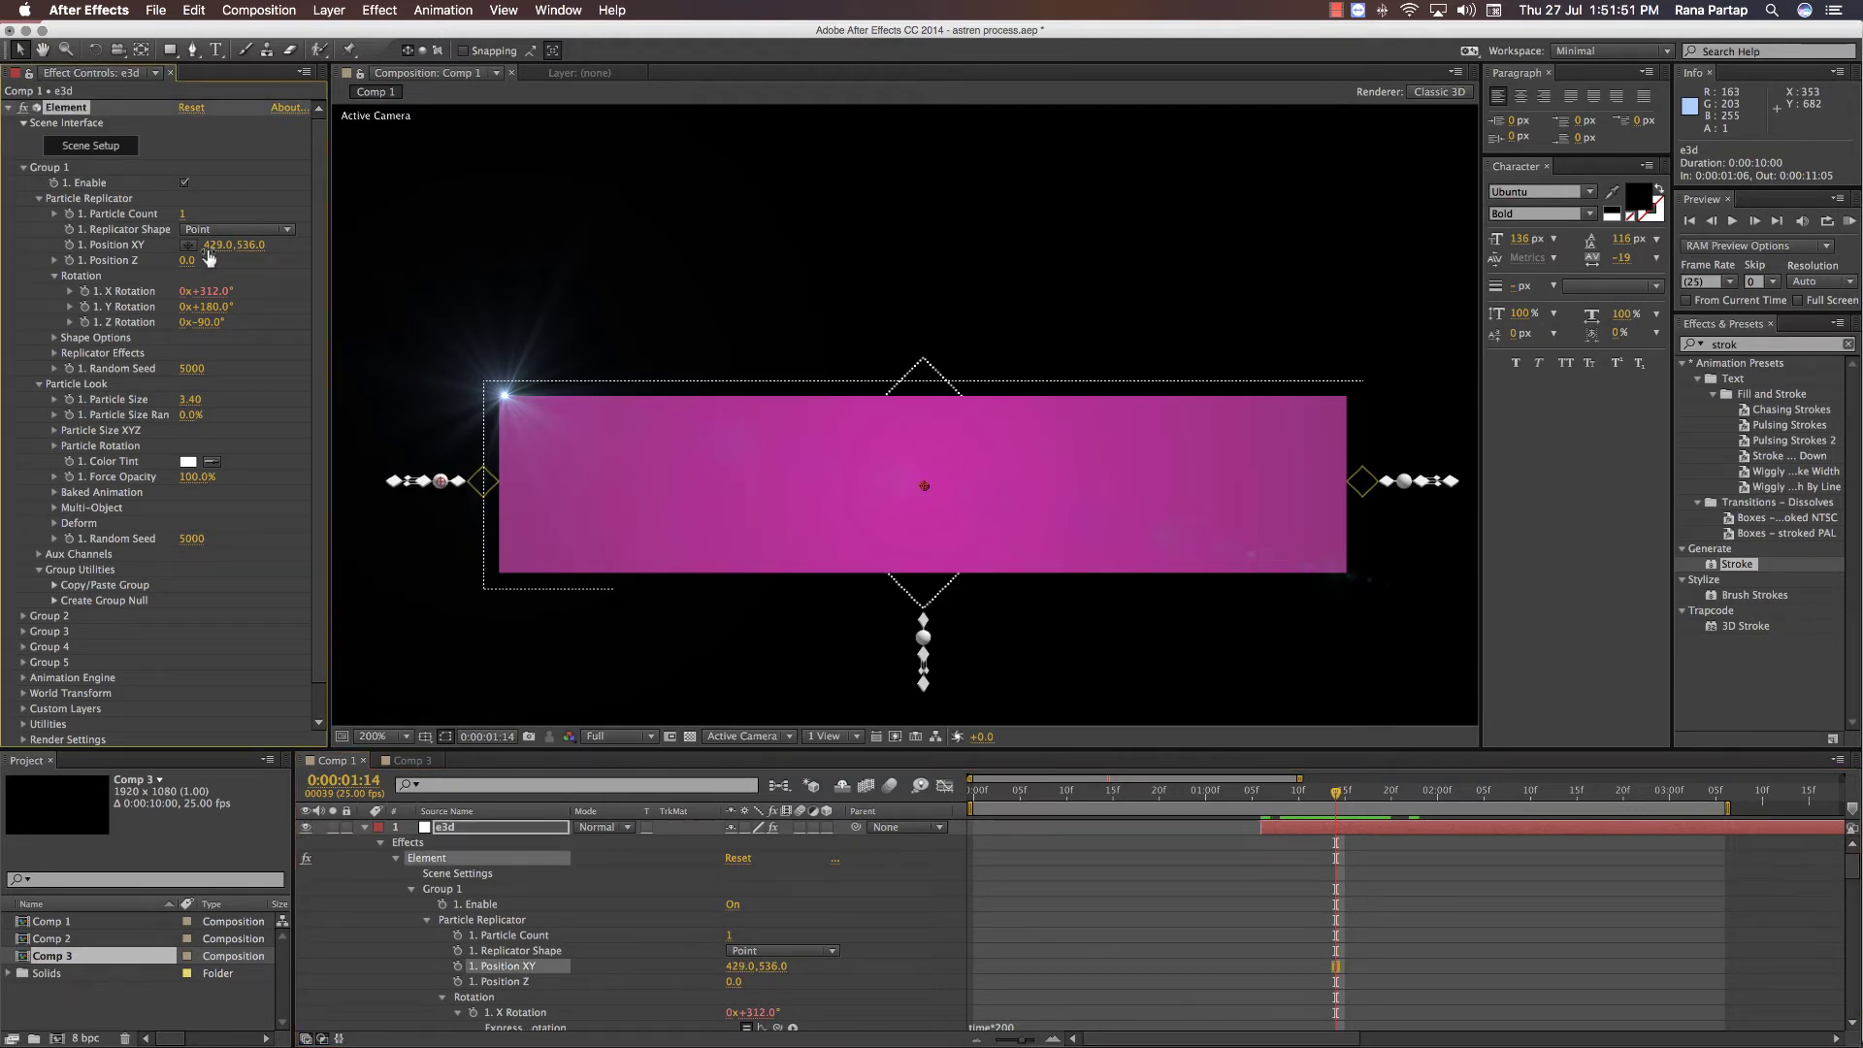
- Keyframe the left ornament's Position XY at 0:00:01:20, and set it to 934.0, 536.0 at the layer's start, 0:00:01:06
drag(1344, 796, 1385, 797)
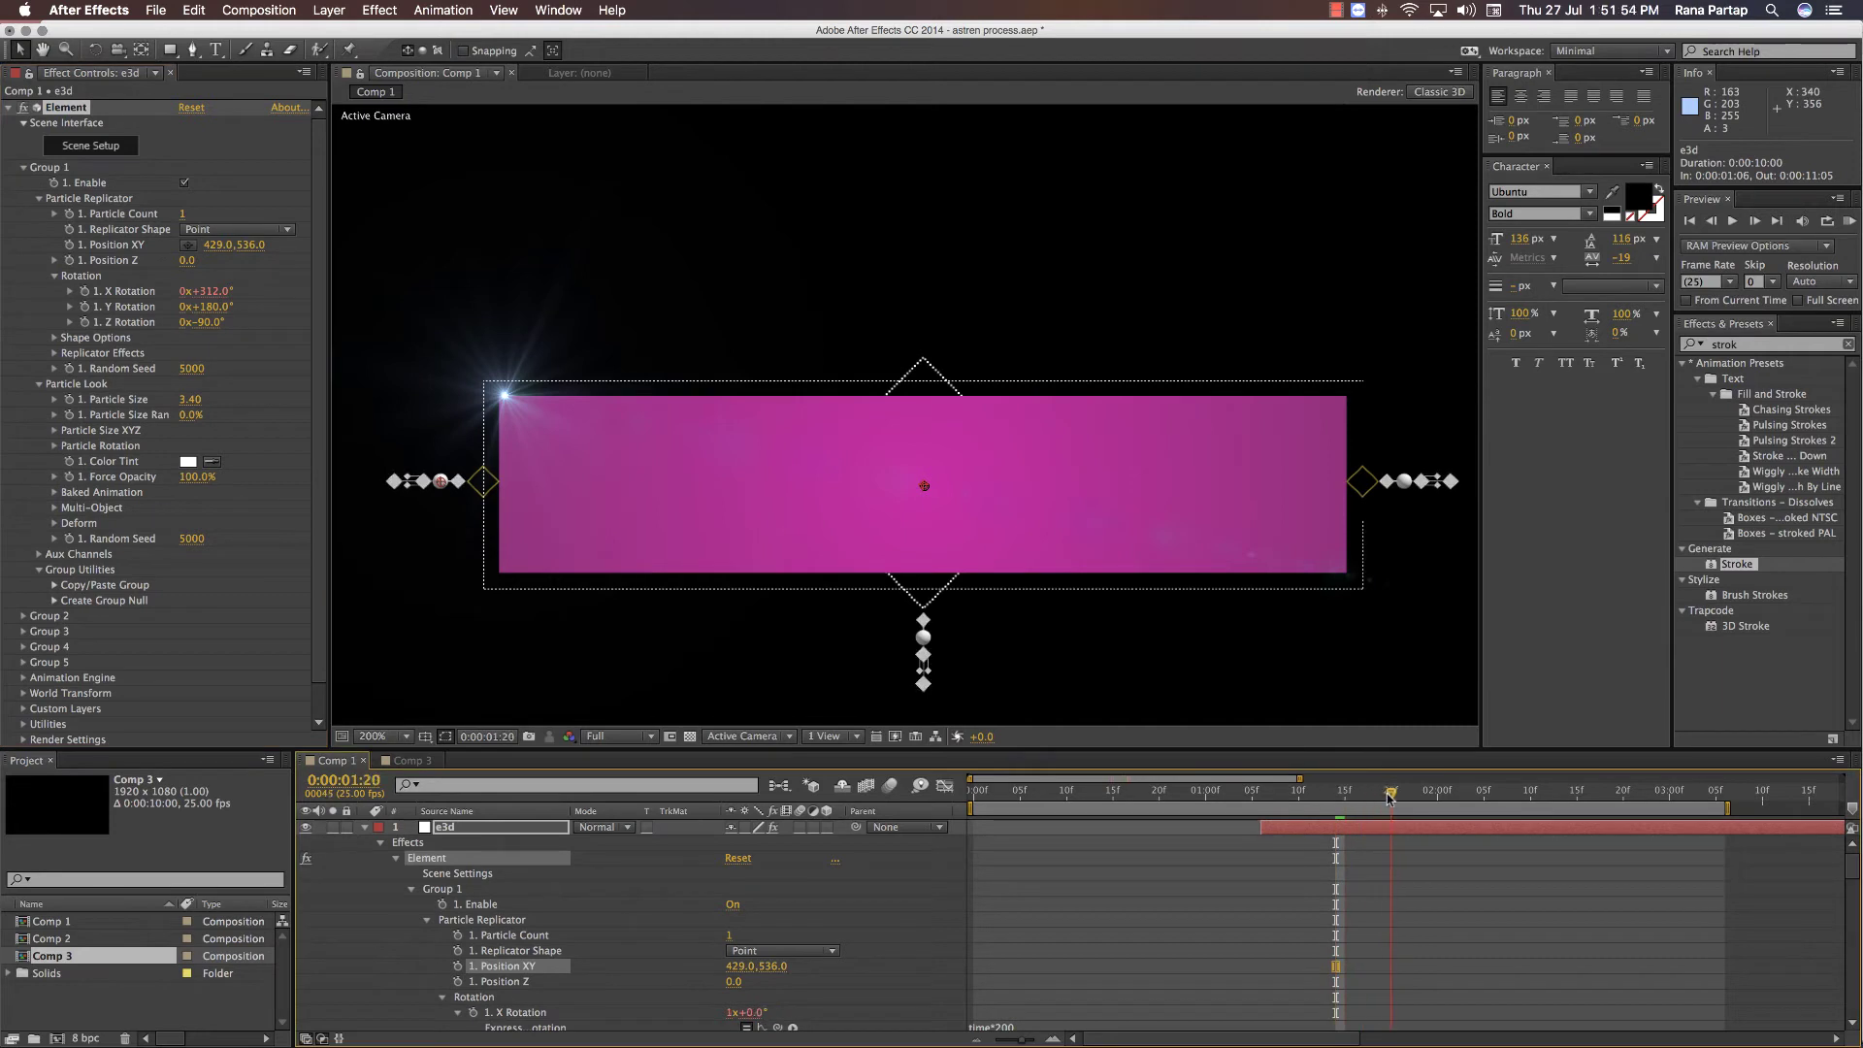
click(69, 245)
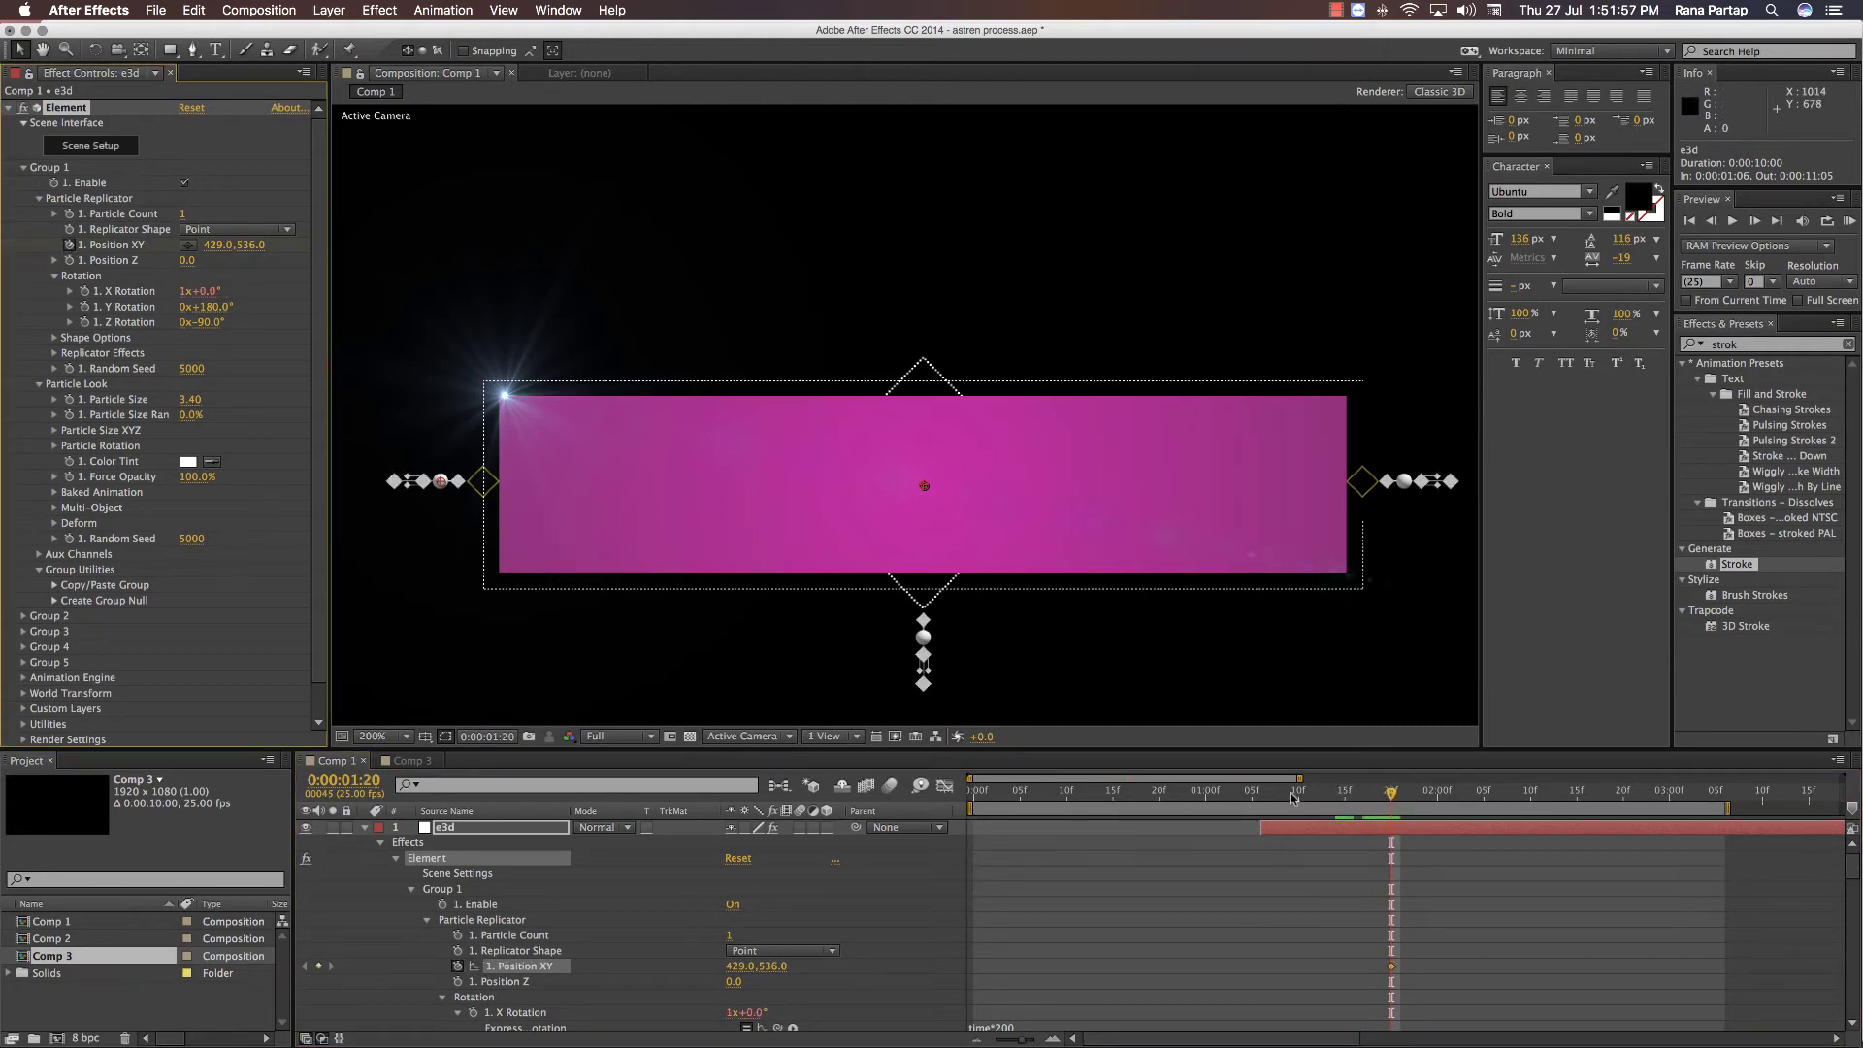
key(i)
drag(216, 249, 672, 311)
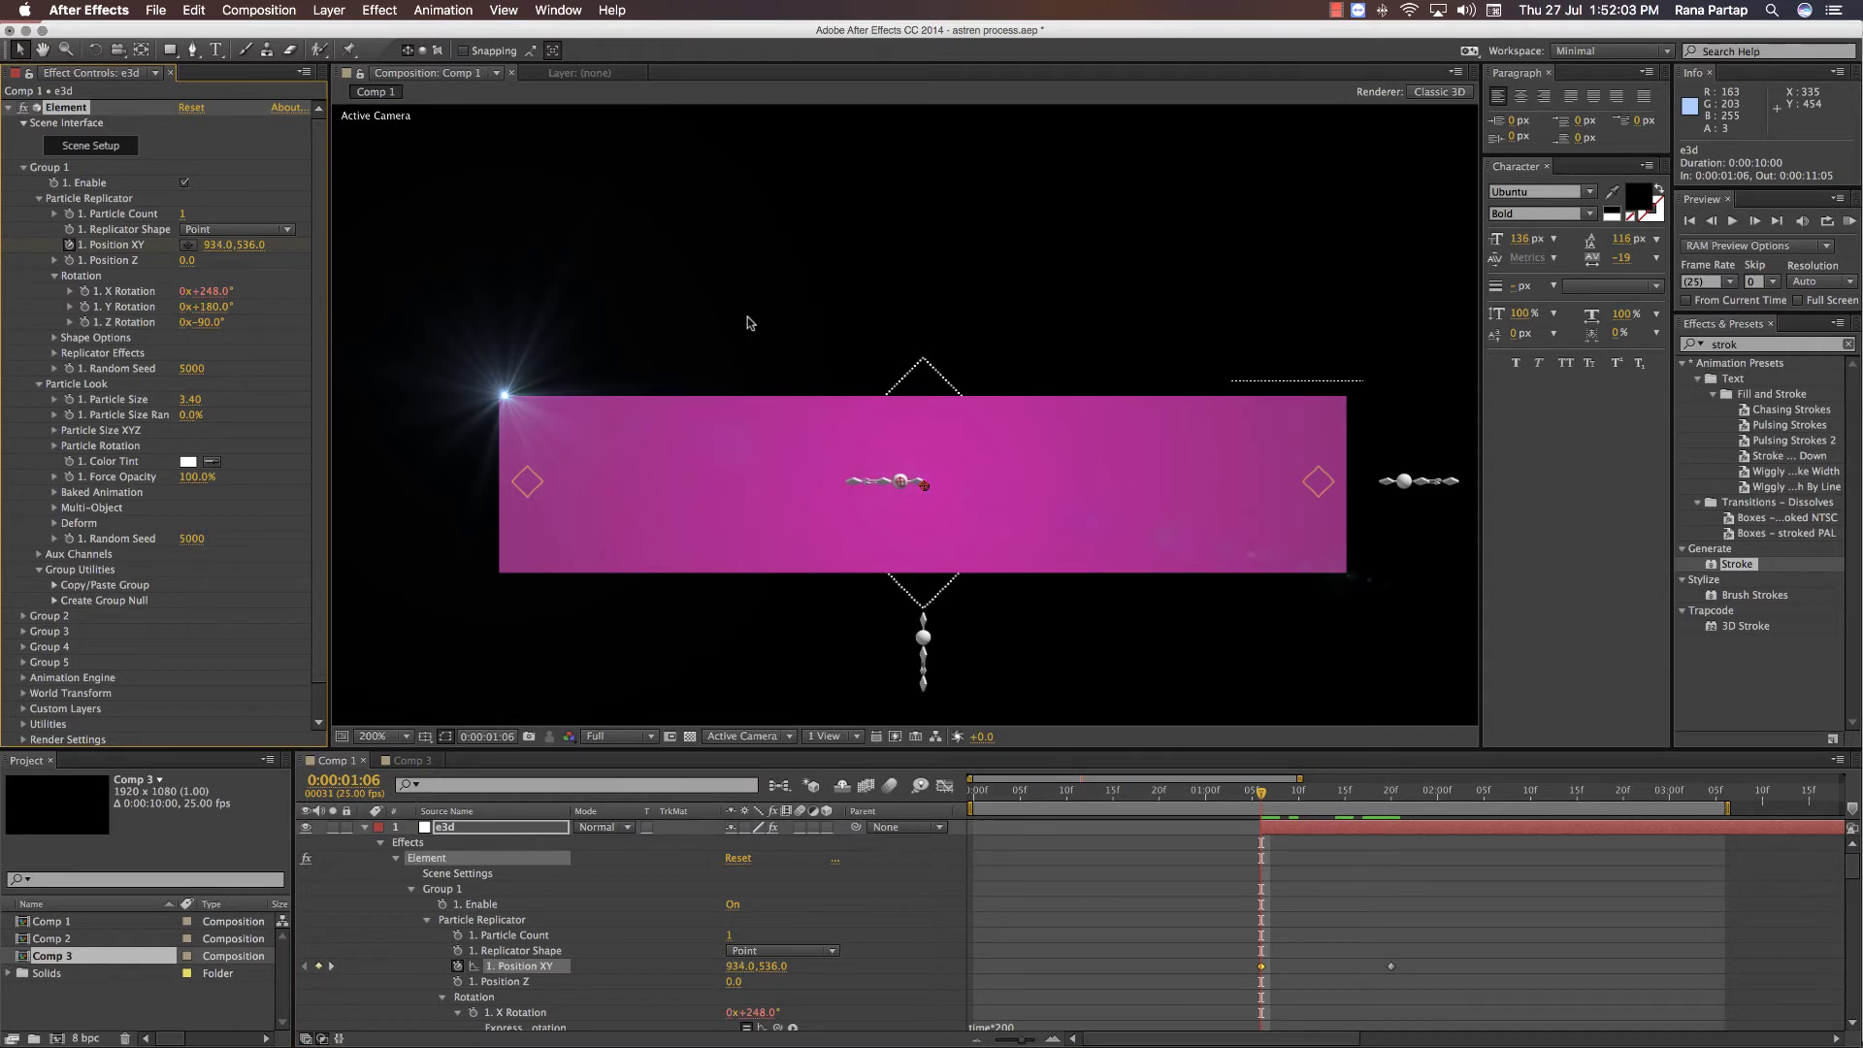
- Preview the left bead ornament's outward motion repeatedly, starting from about 0:00:01:05
key(space)
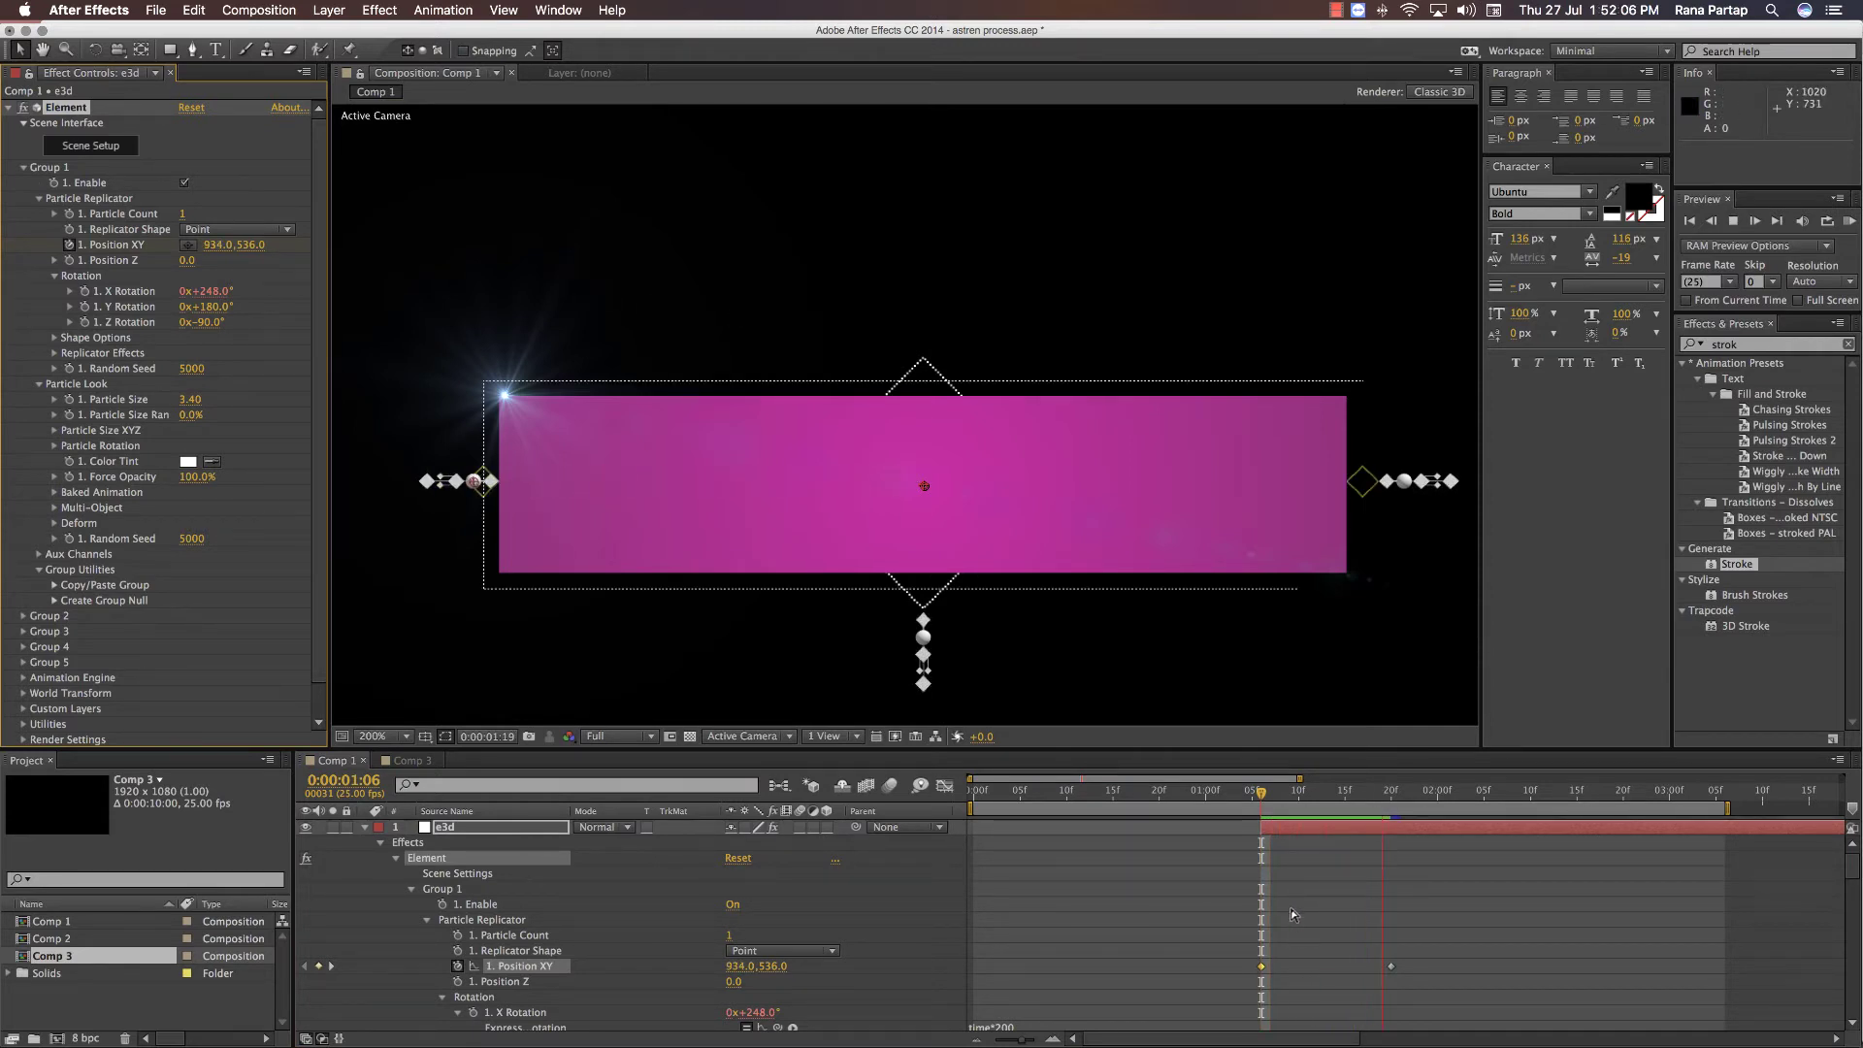
key(space)
click(1243, 794)
key(space)
key(space)
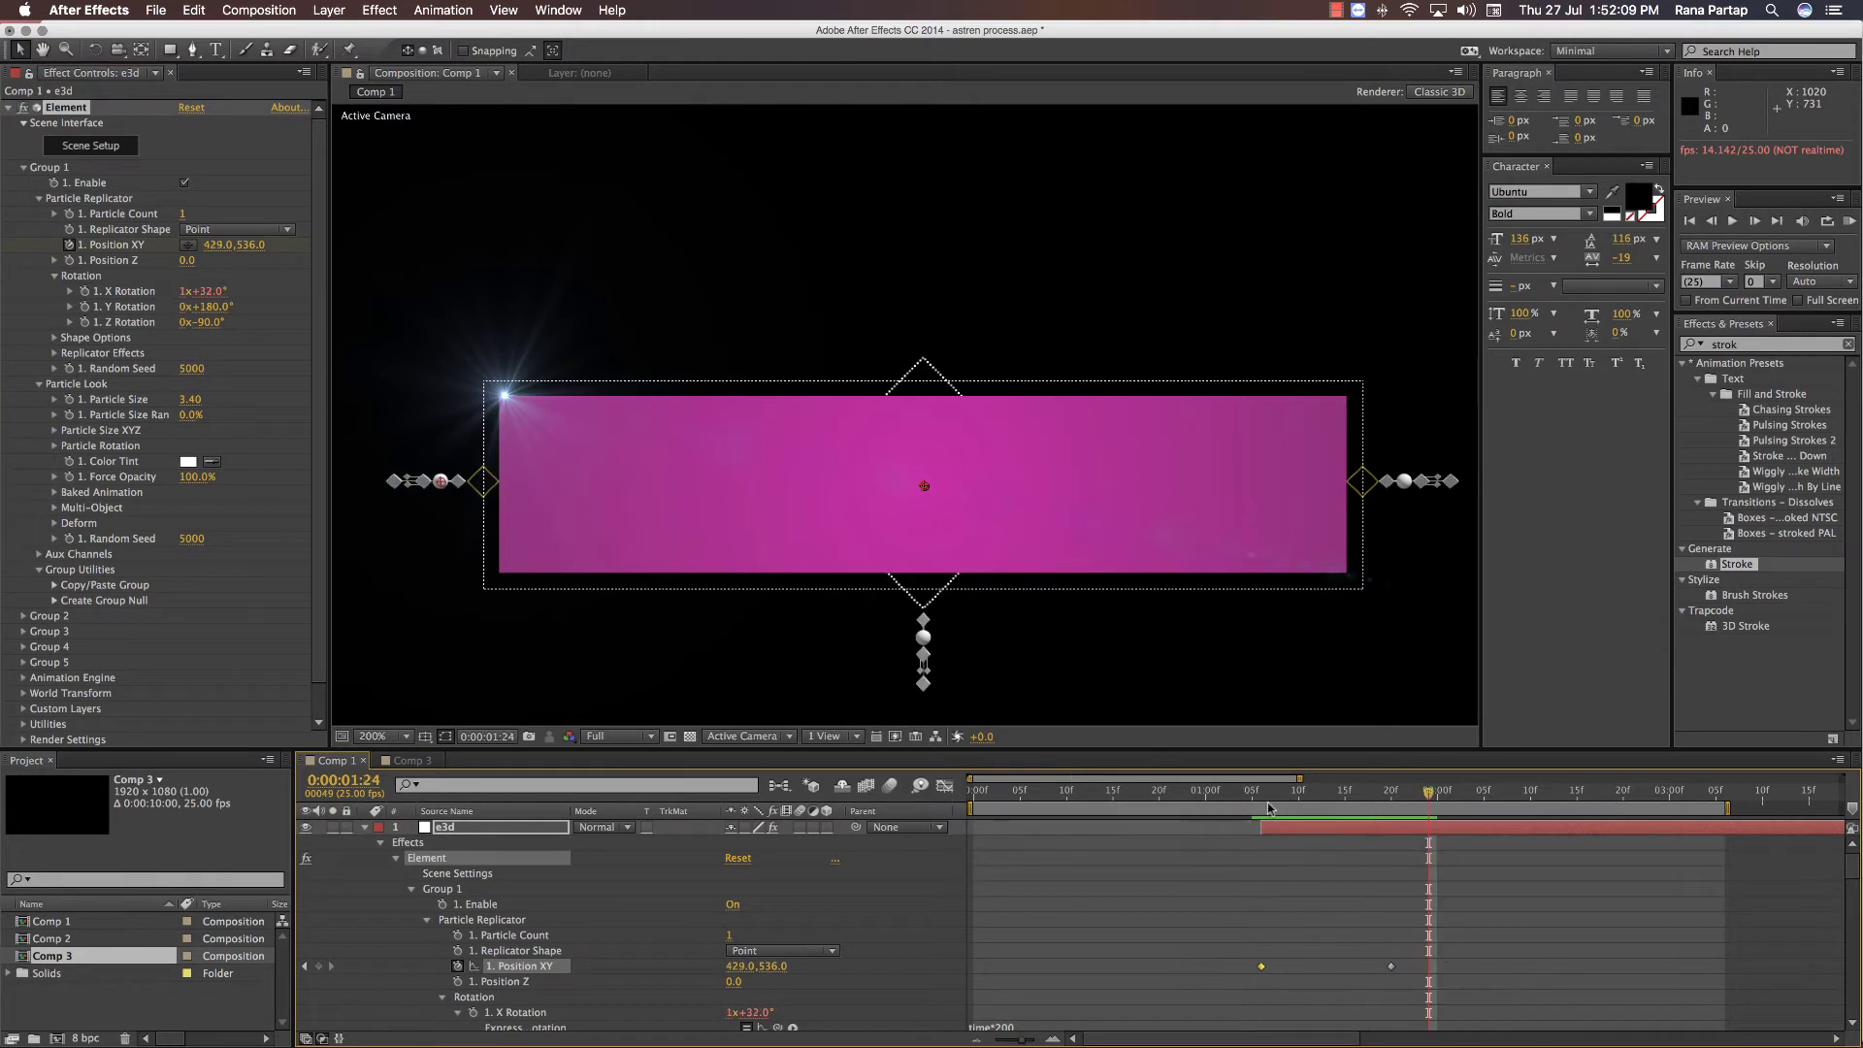
click(1254, 796)
key(space)
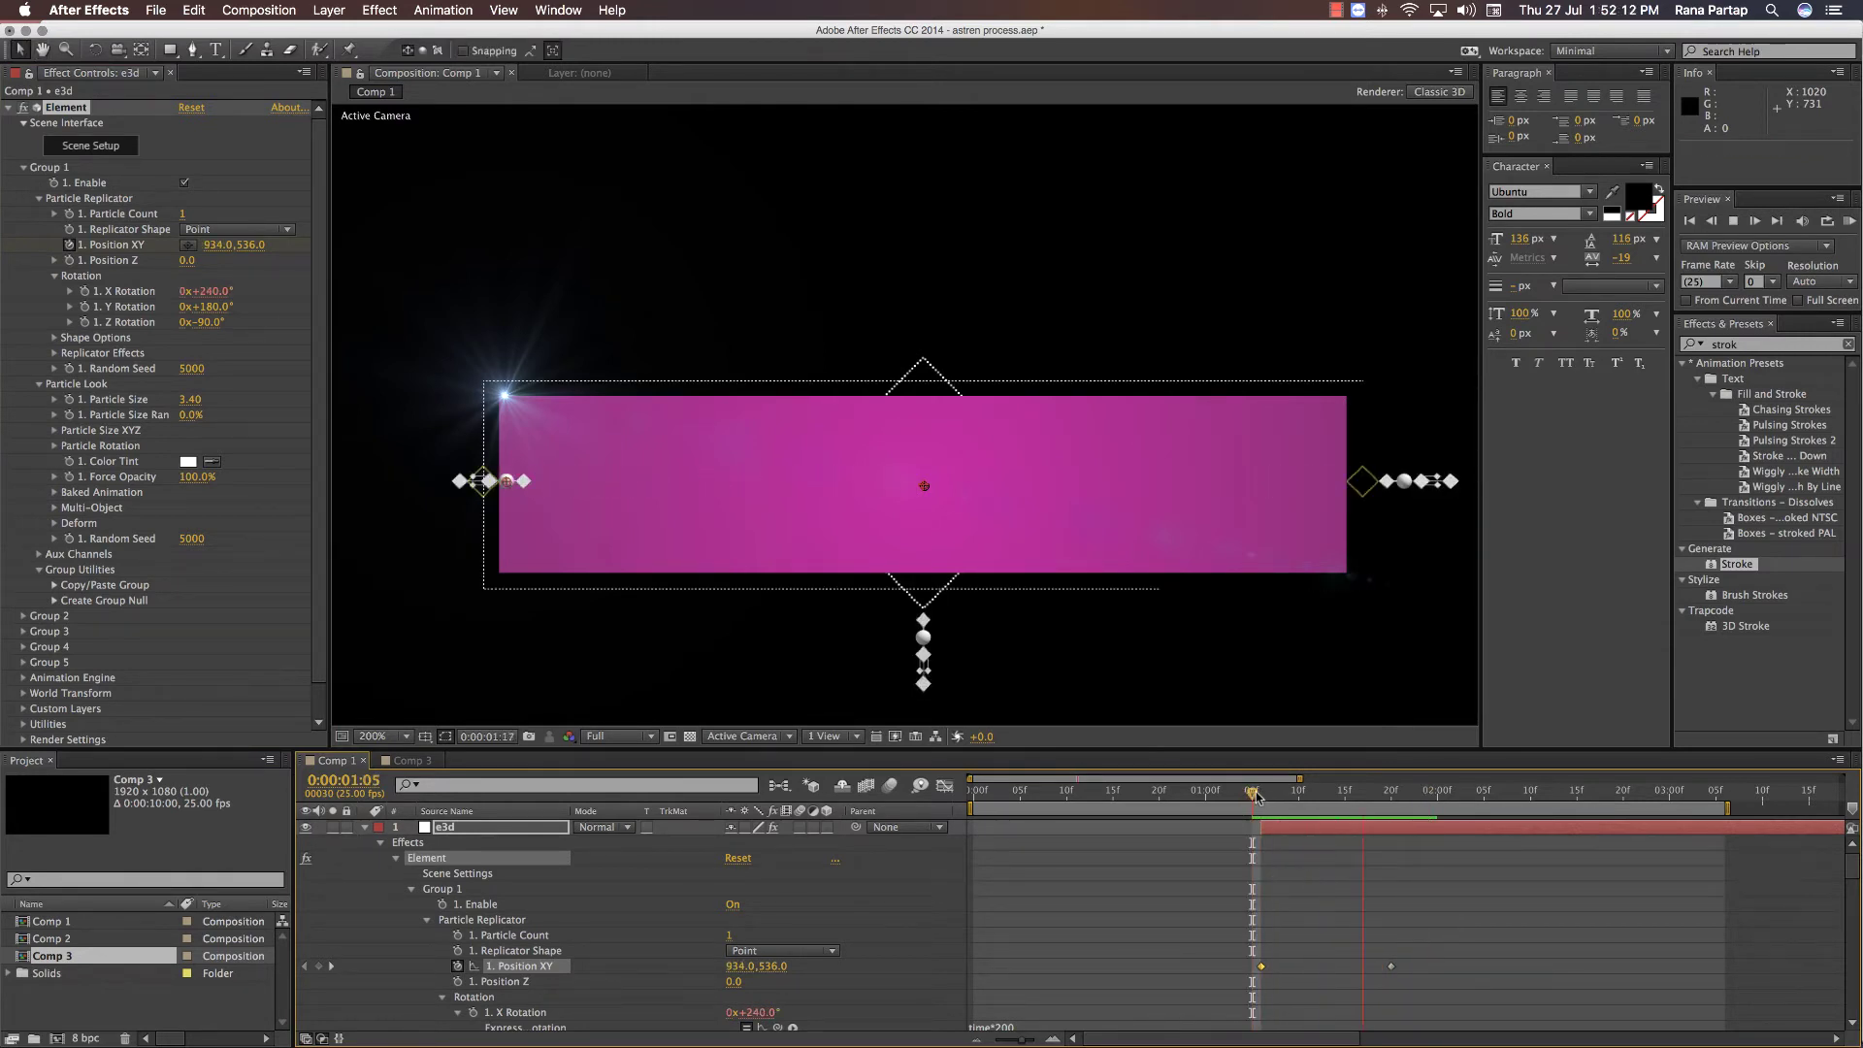
- Keyframe the right bead ornament's Position XY at 0:00:01:20, and set it to 990.0, 536.0 at the layer's start, 0:00:01:06
click(1388, 810)
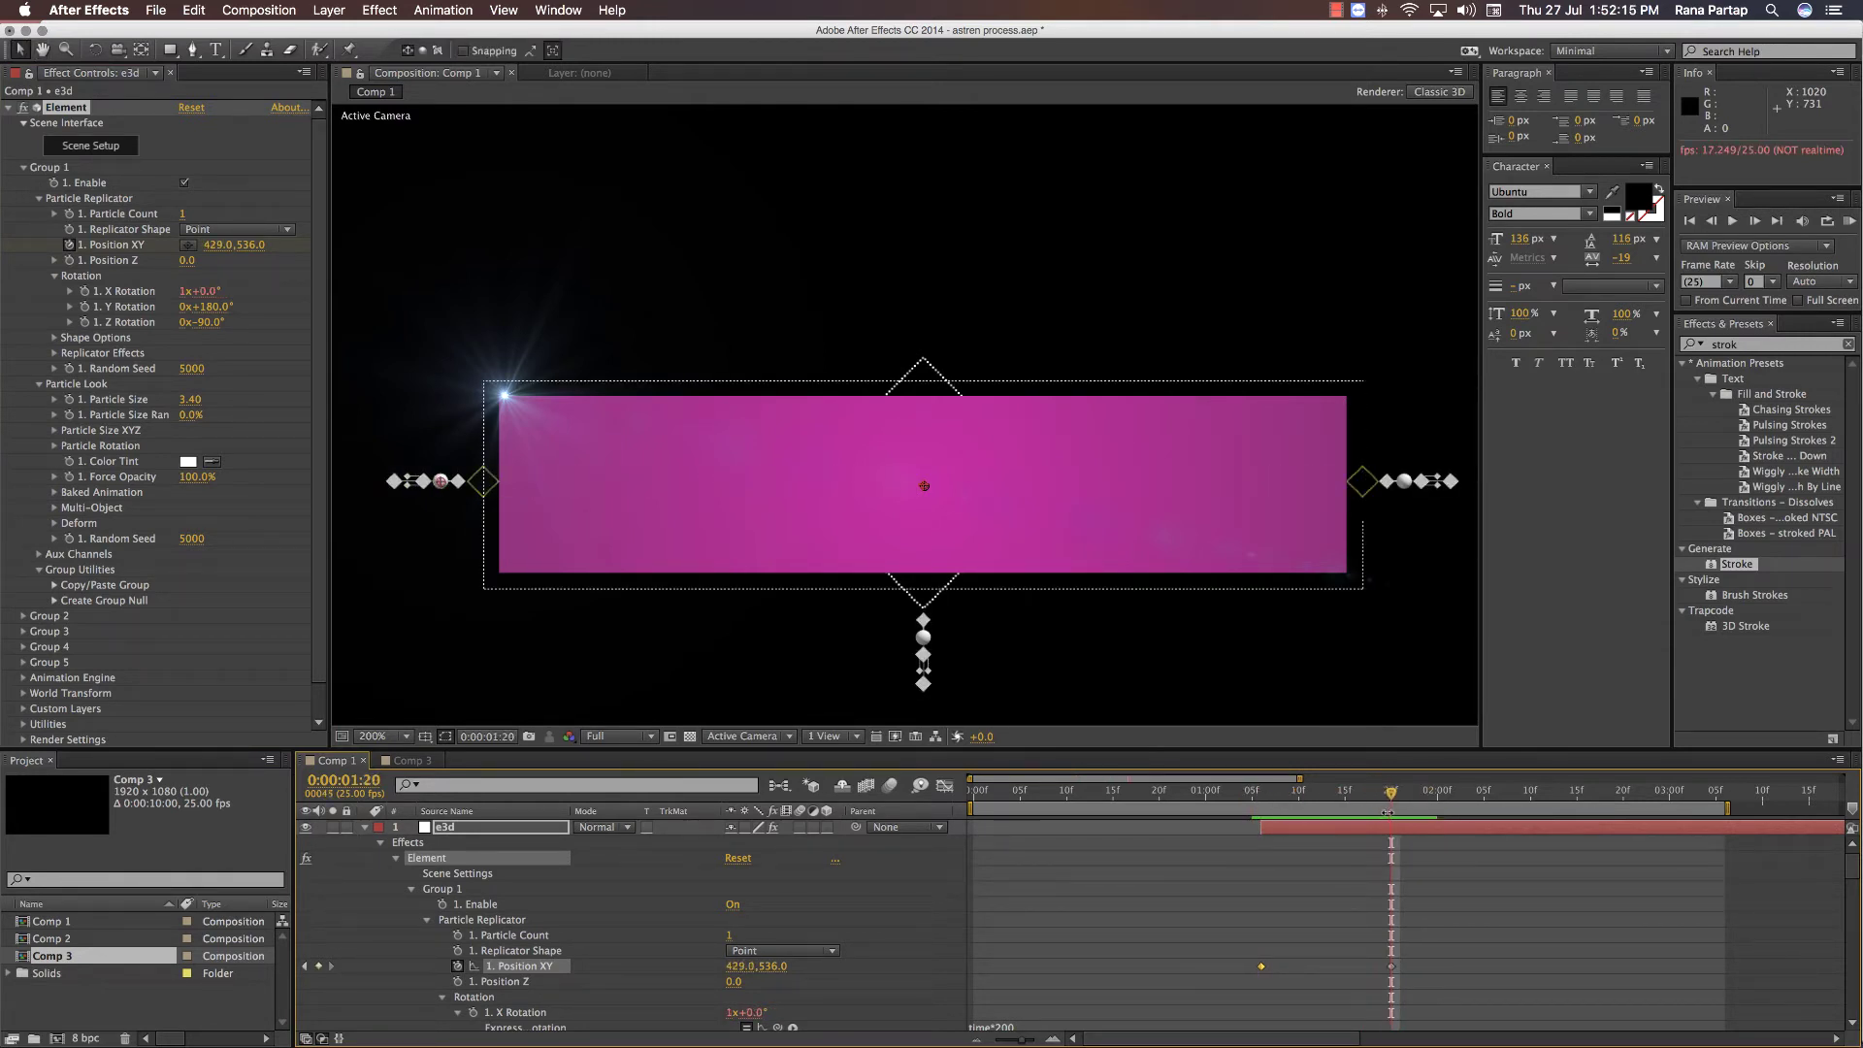
scroll(408, 828, down, 10)
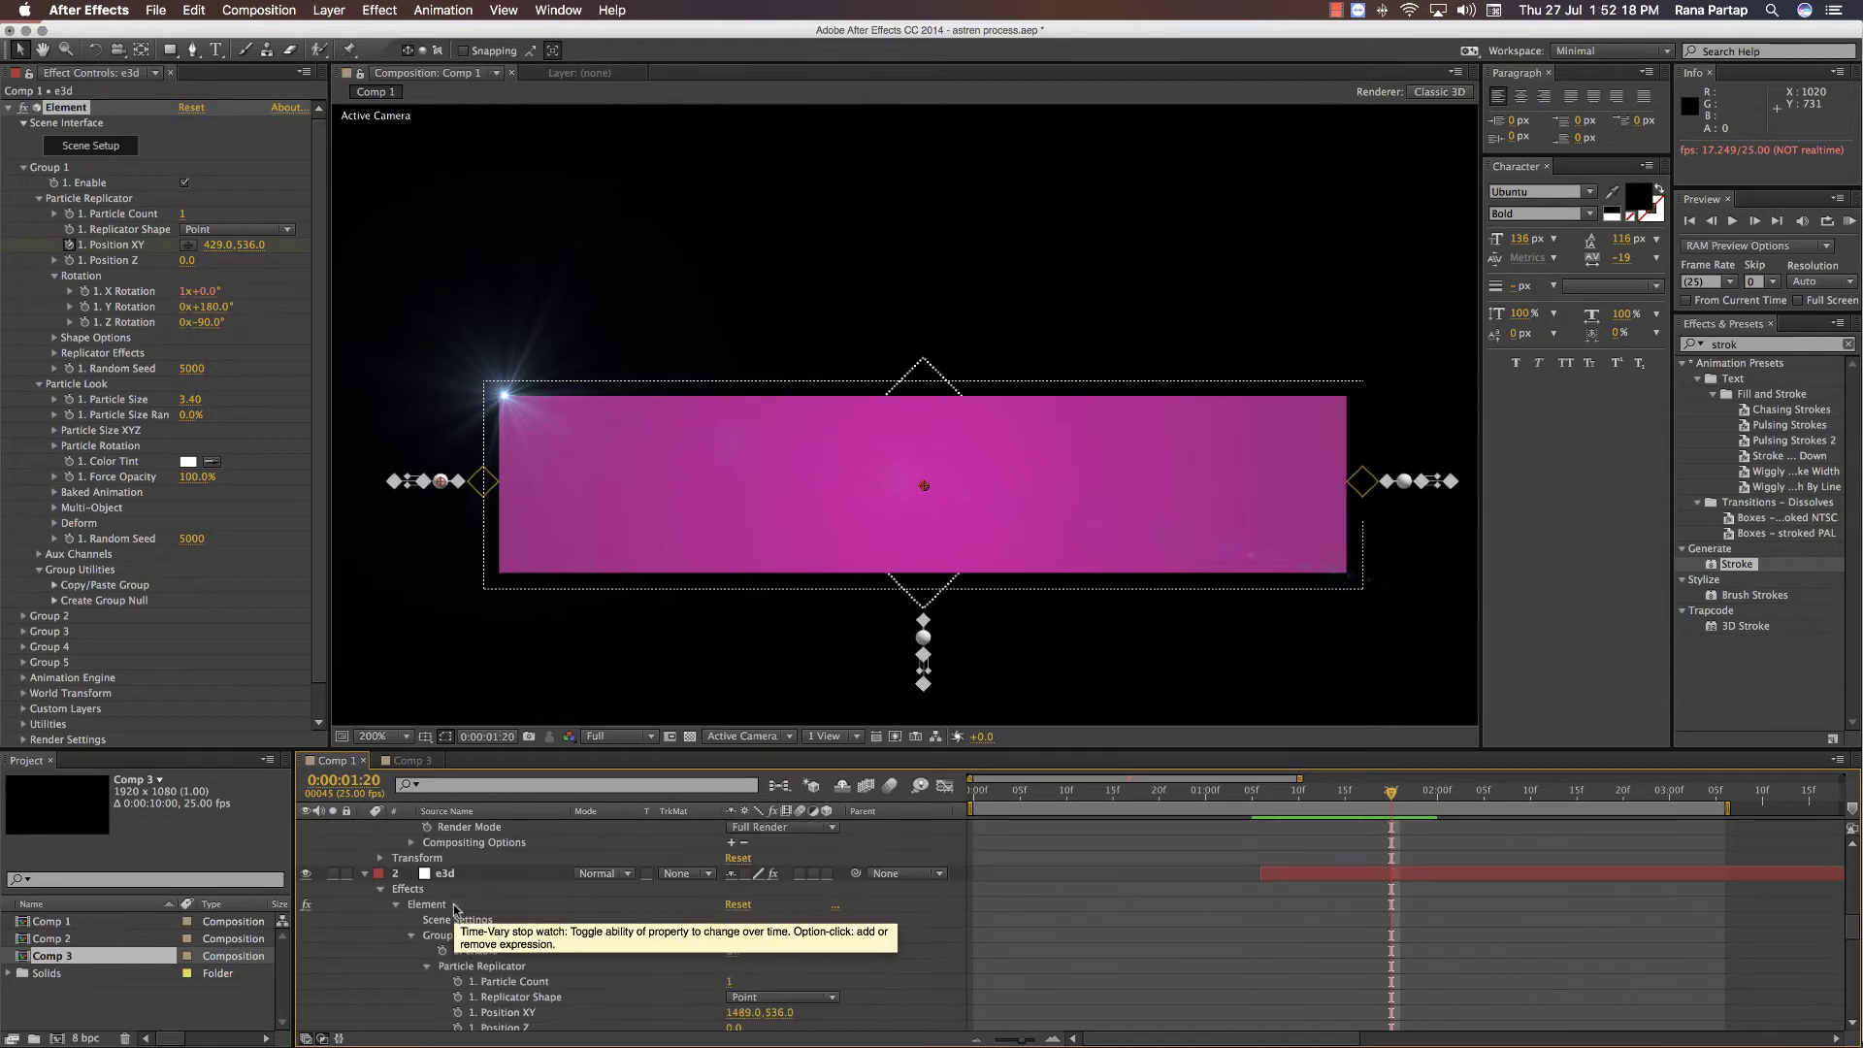
click(434, 861)
click(439, 874)
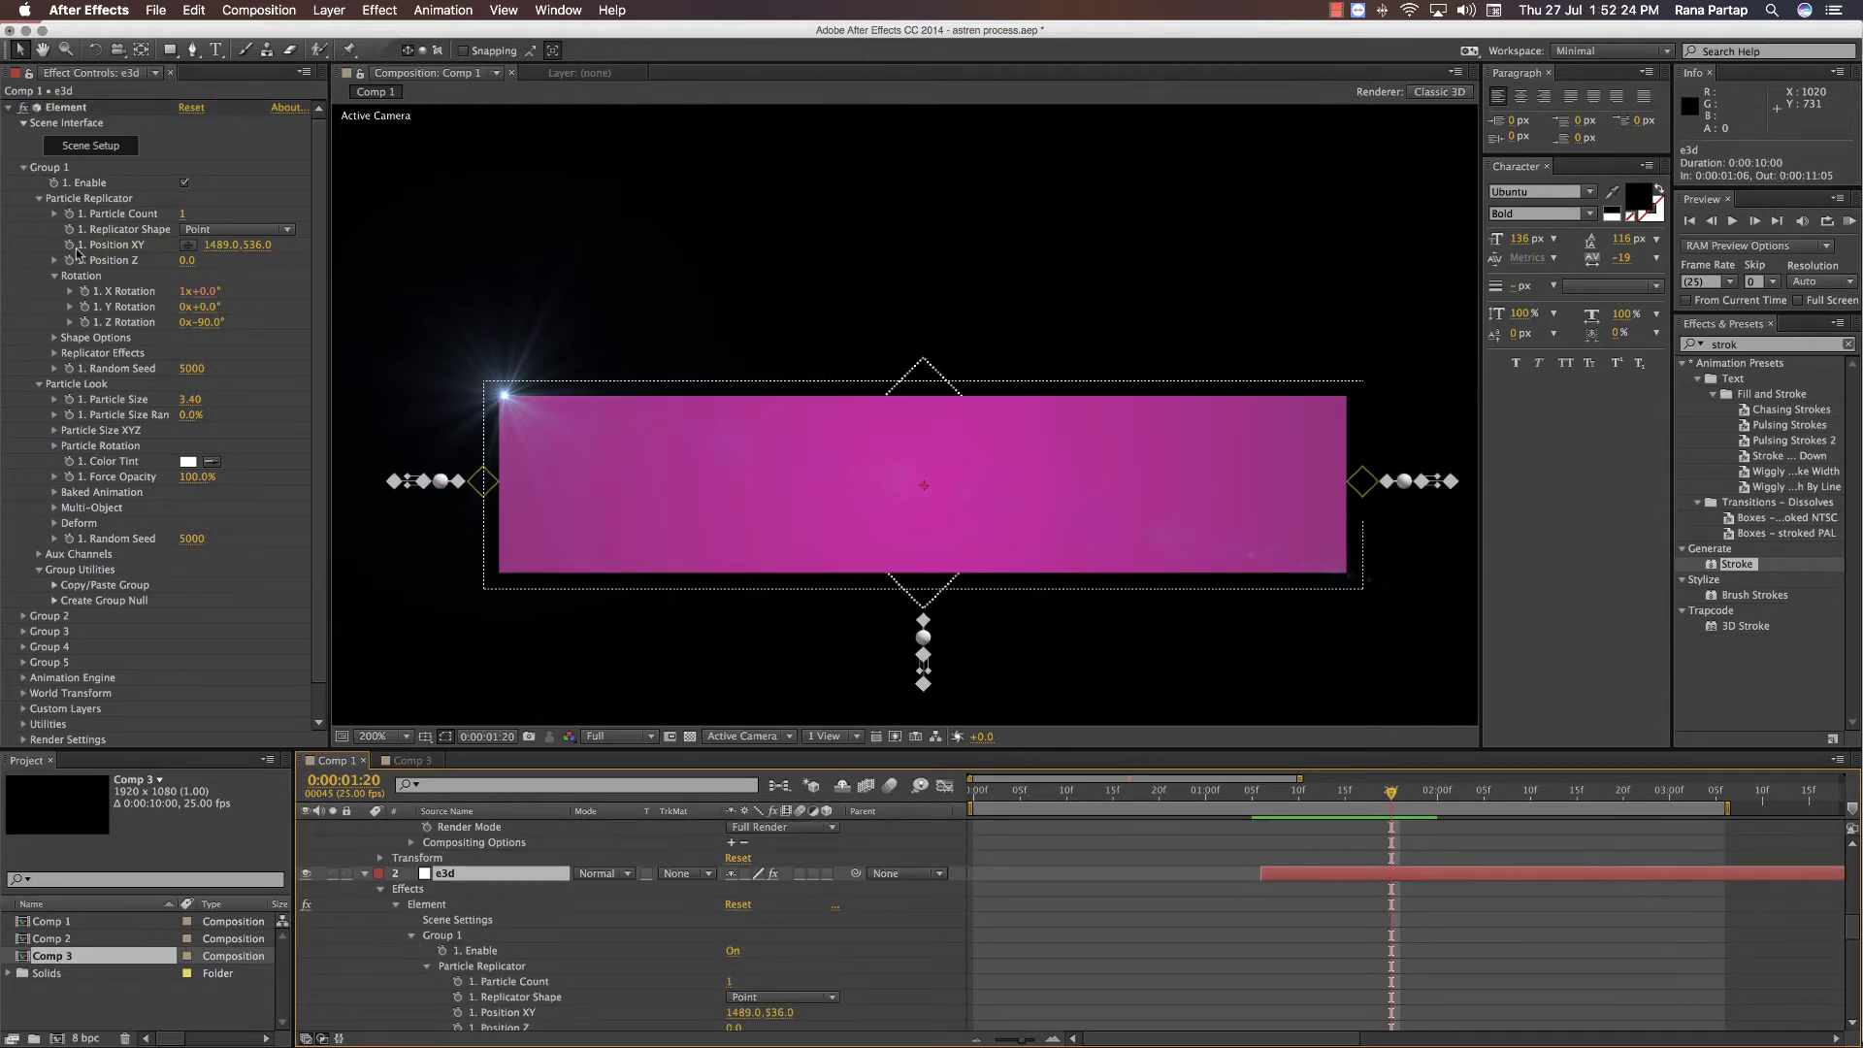
click(69, 245)
click(1262, 796)
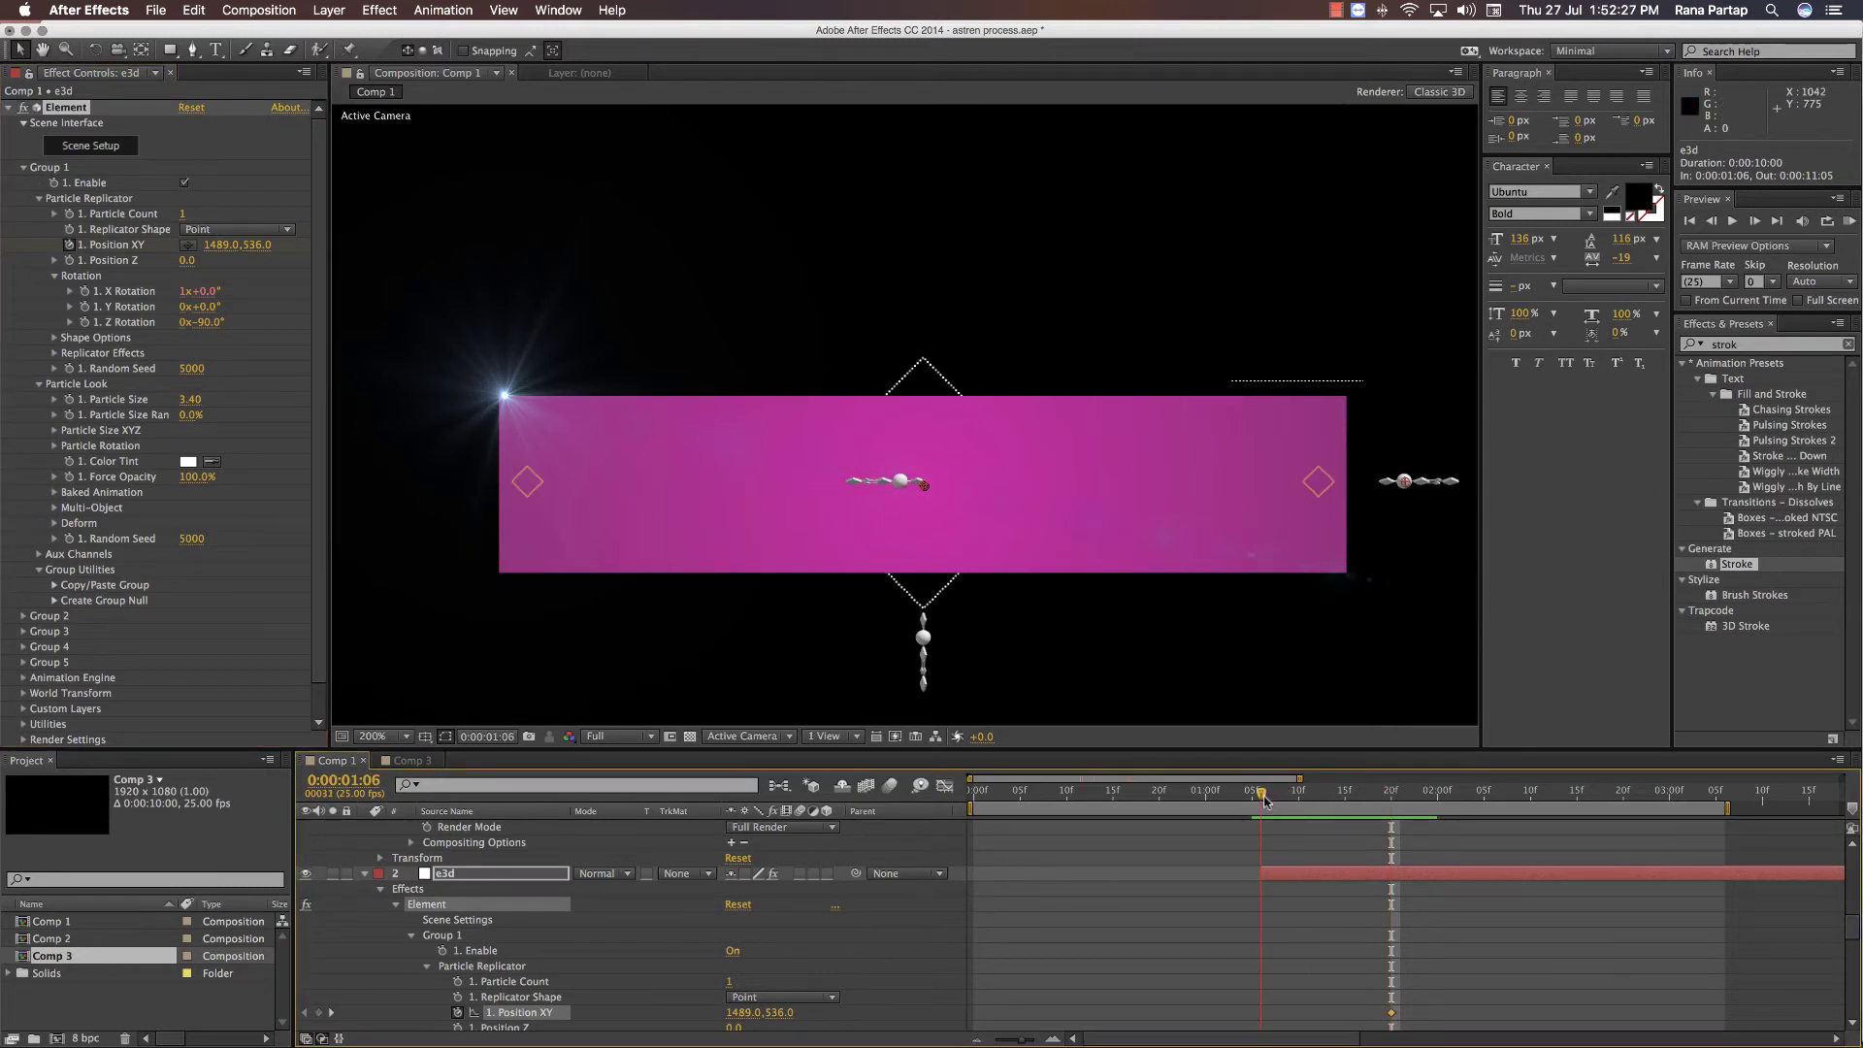
drag(235, 245, 168, 288)
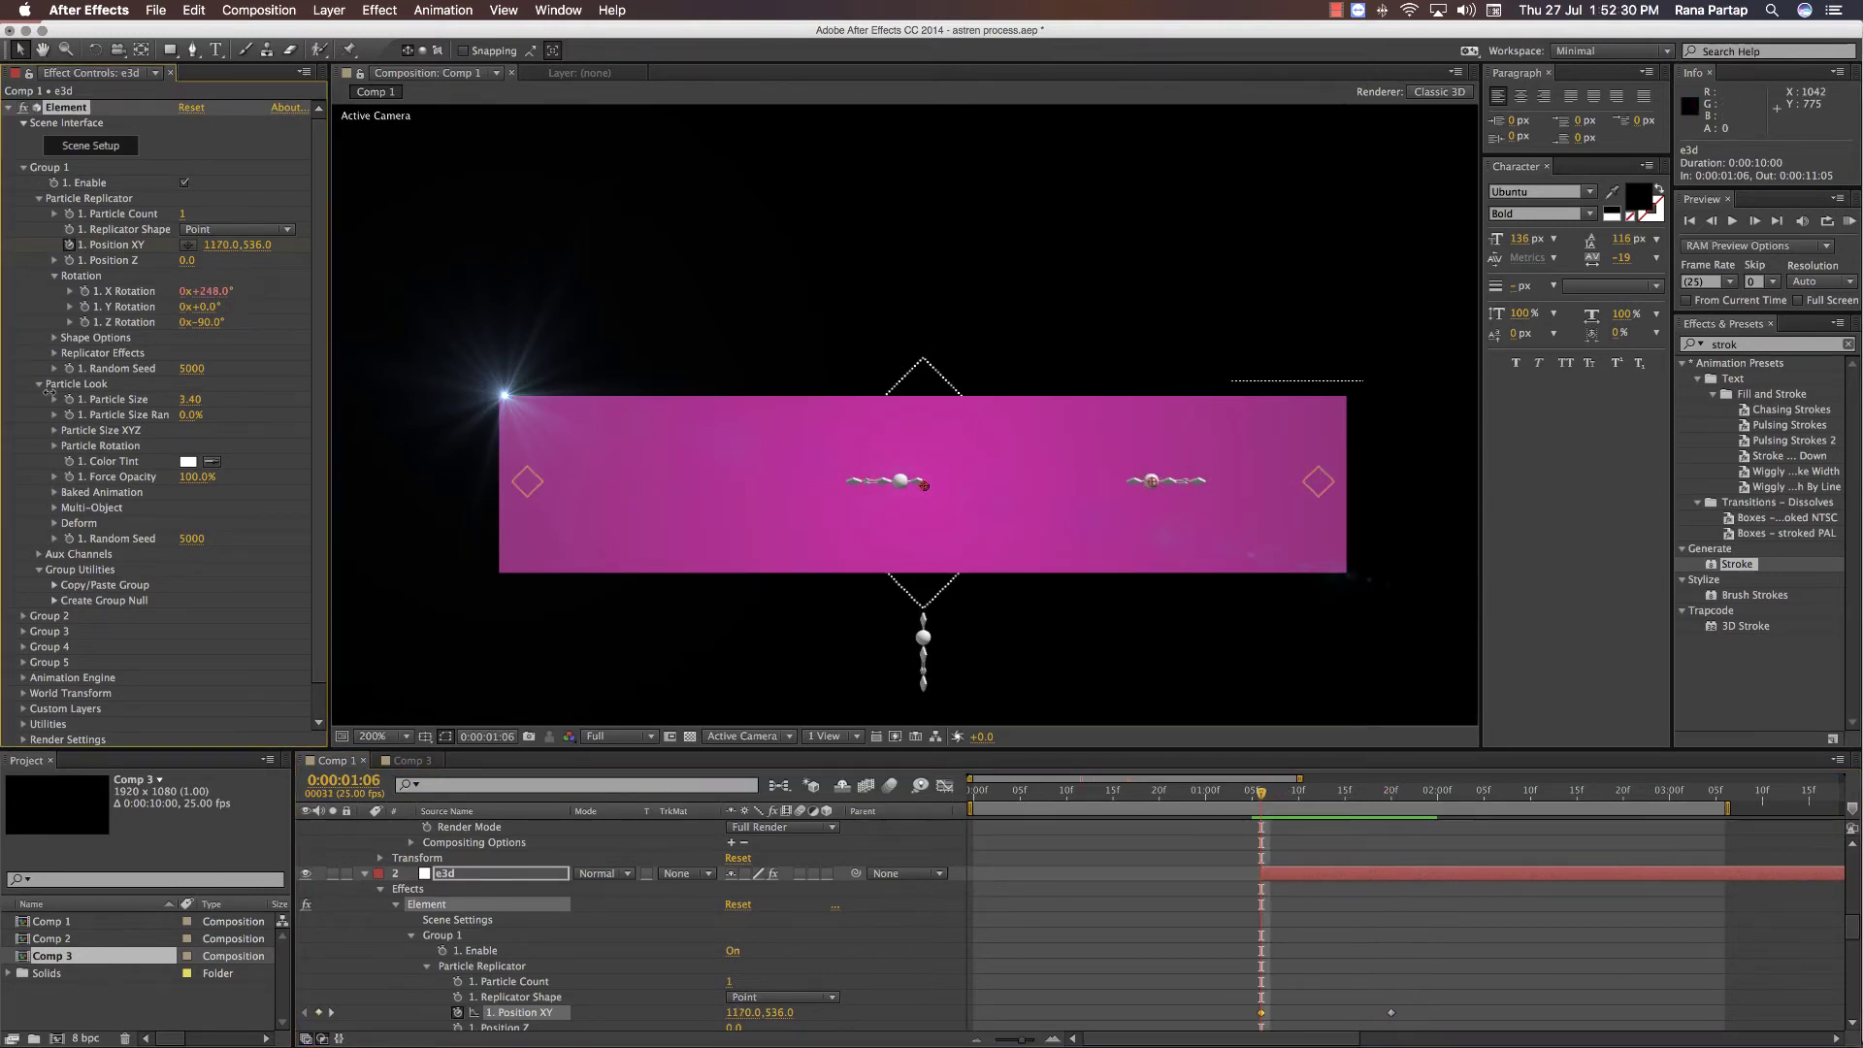
drag(4, 450, 4, 474)
- Preview both side ornaments' outward motion repeatedly, starting from 0:00:01:06, 0:00:01:02 and 0:00:01:00
key(KP_0)
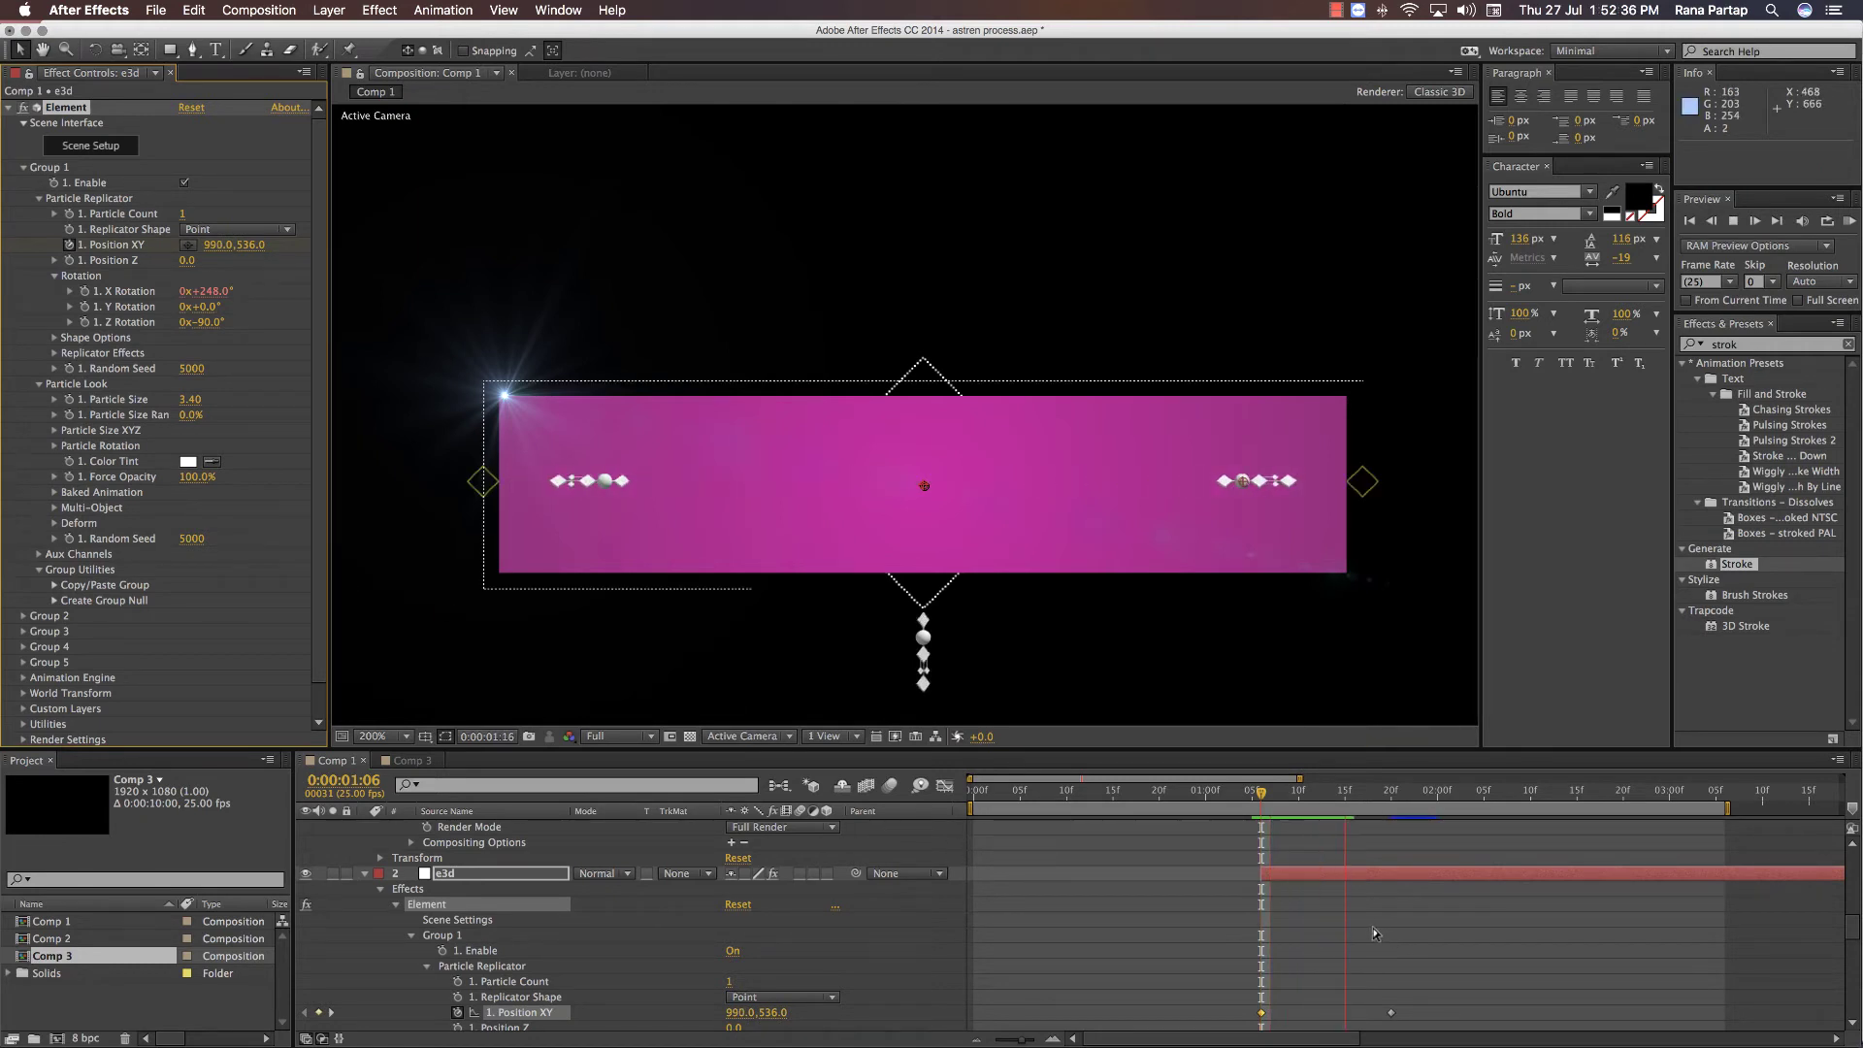
click(1225, 796)
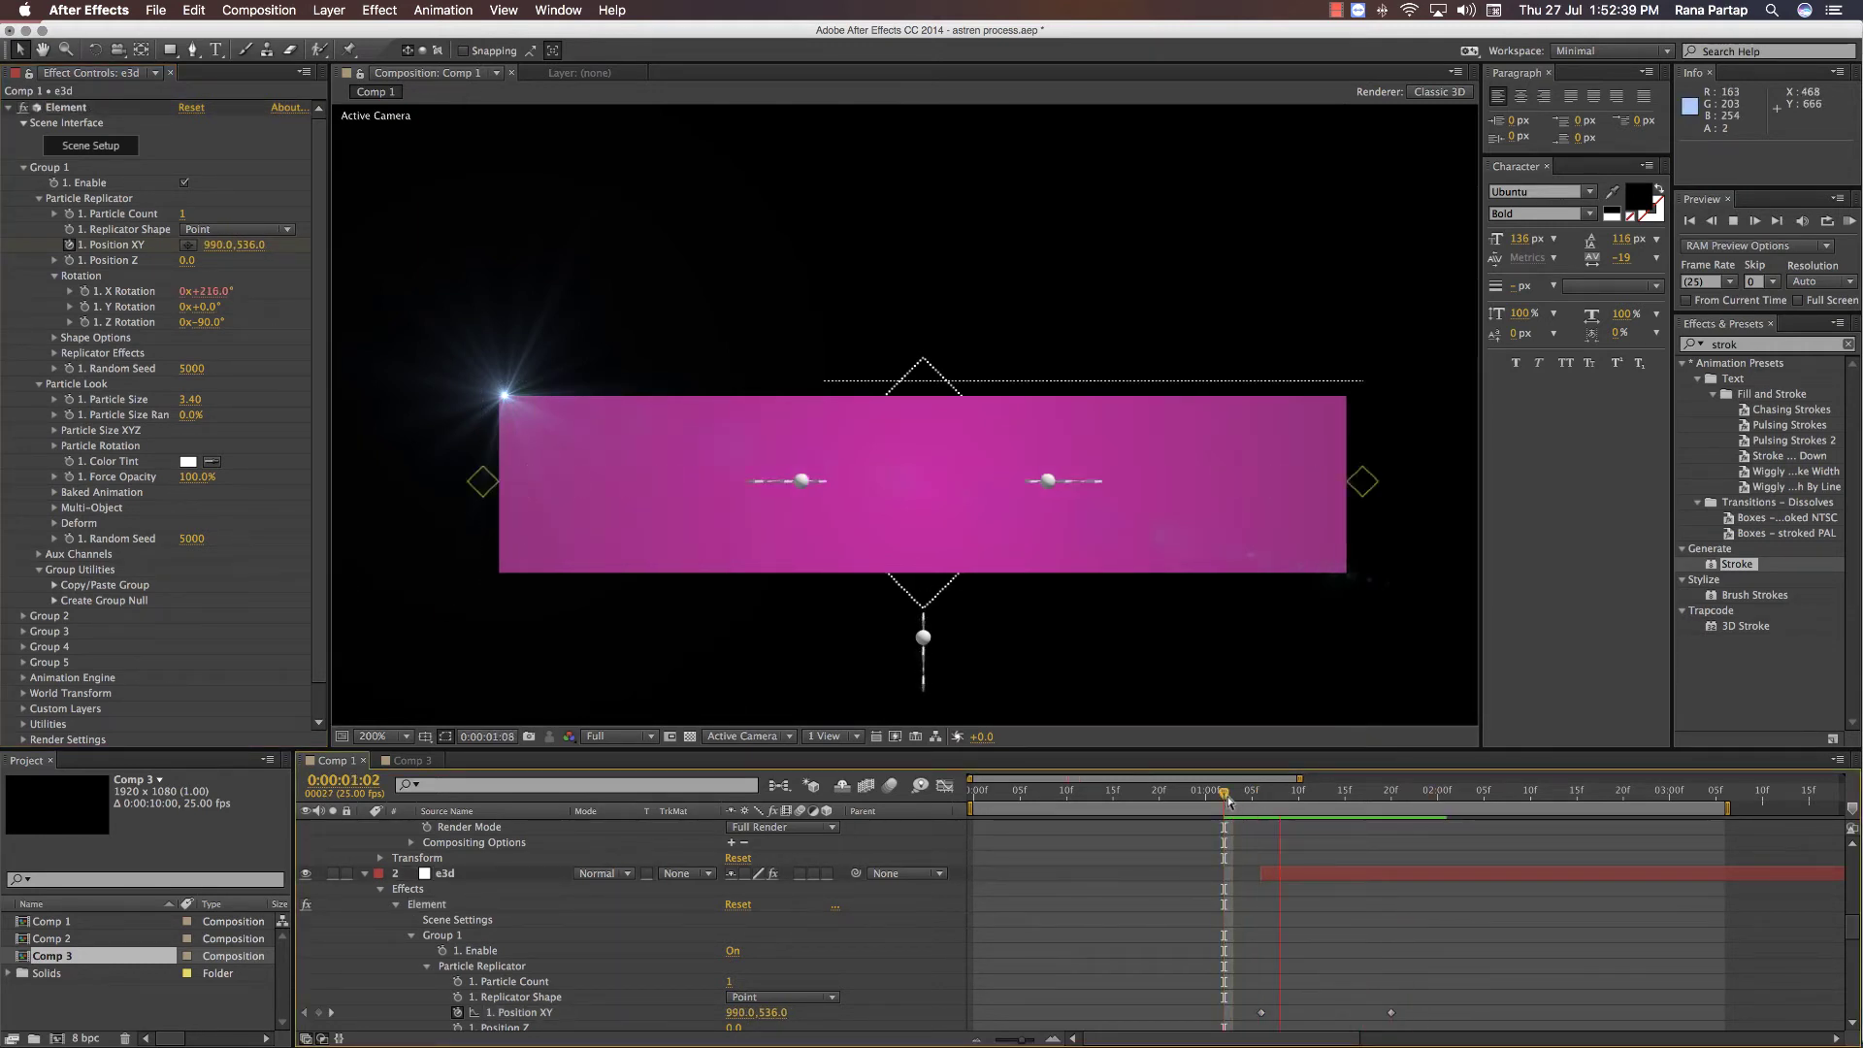
key(space)
click(1206, 796)
scroll(1165, 599, down, 1)
key(space)
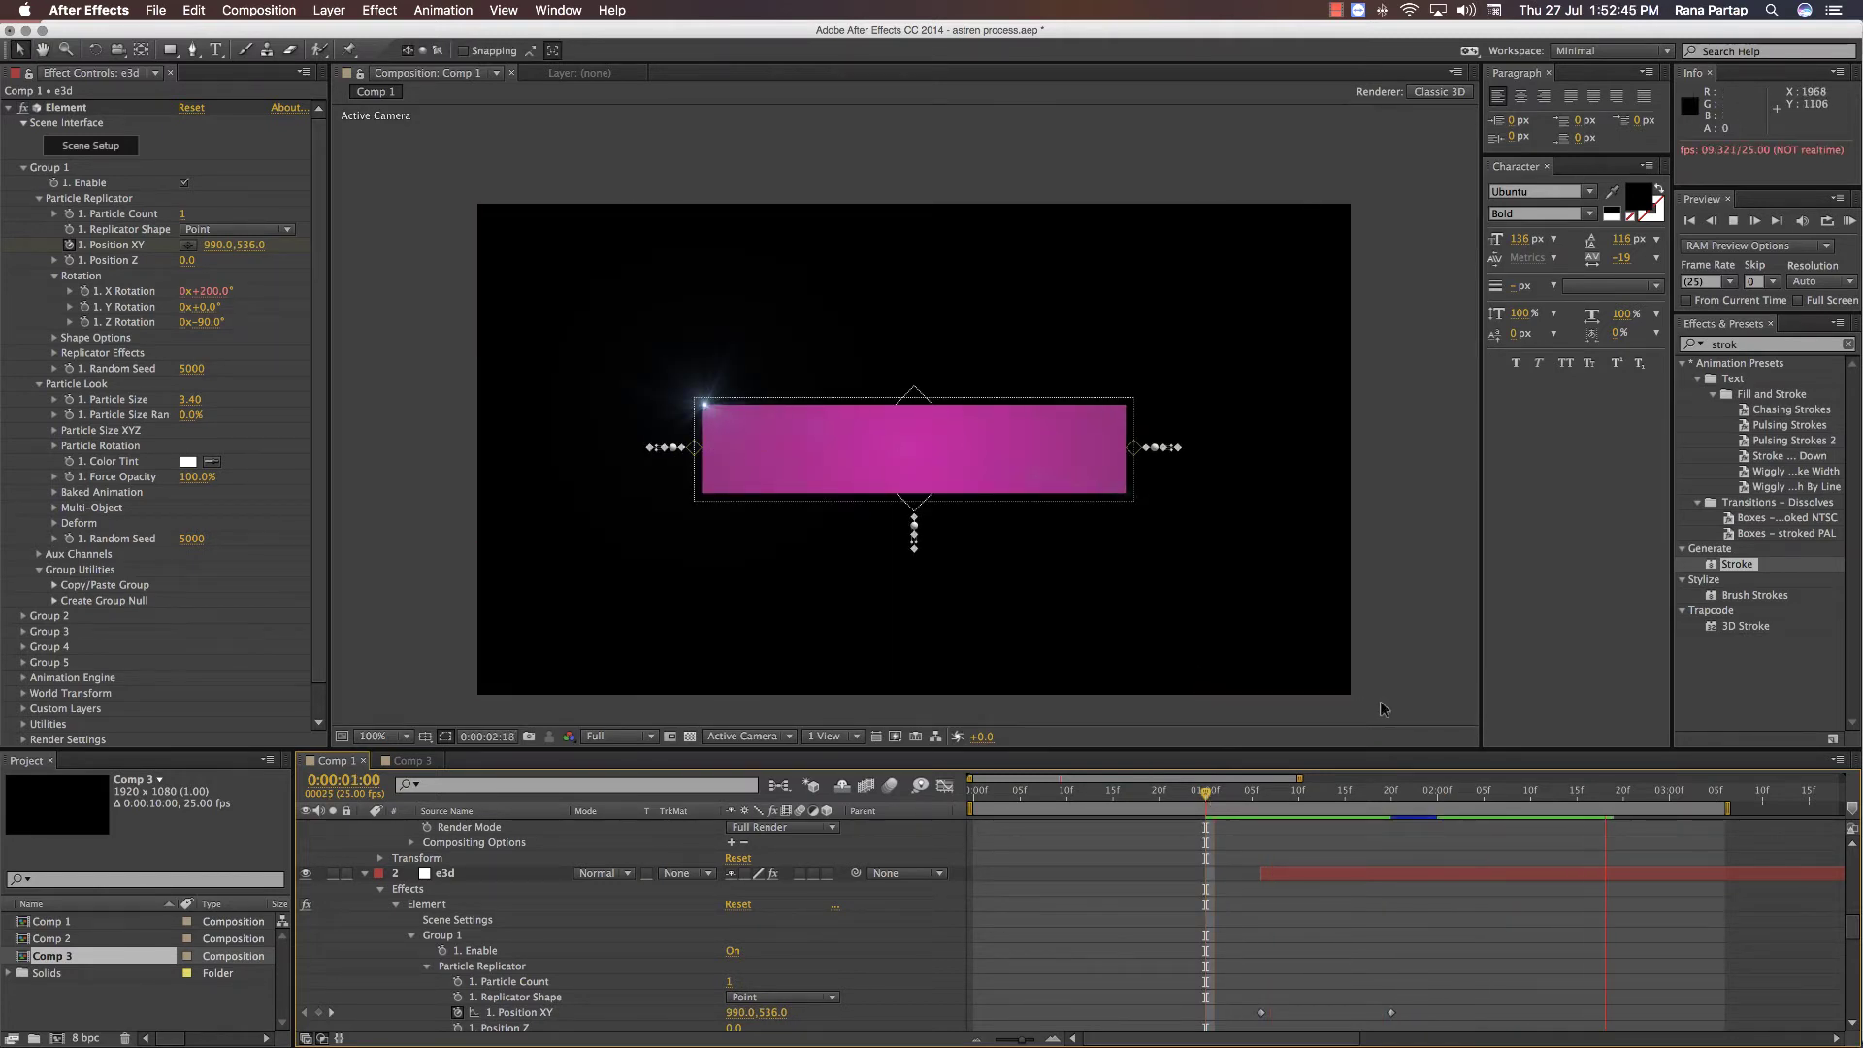
key(space)
key(space)
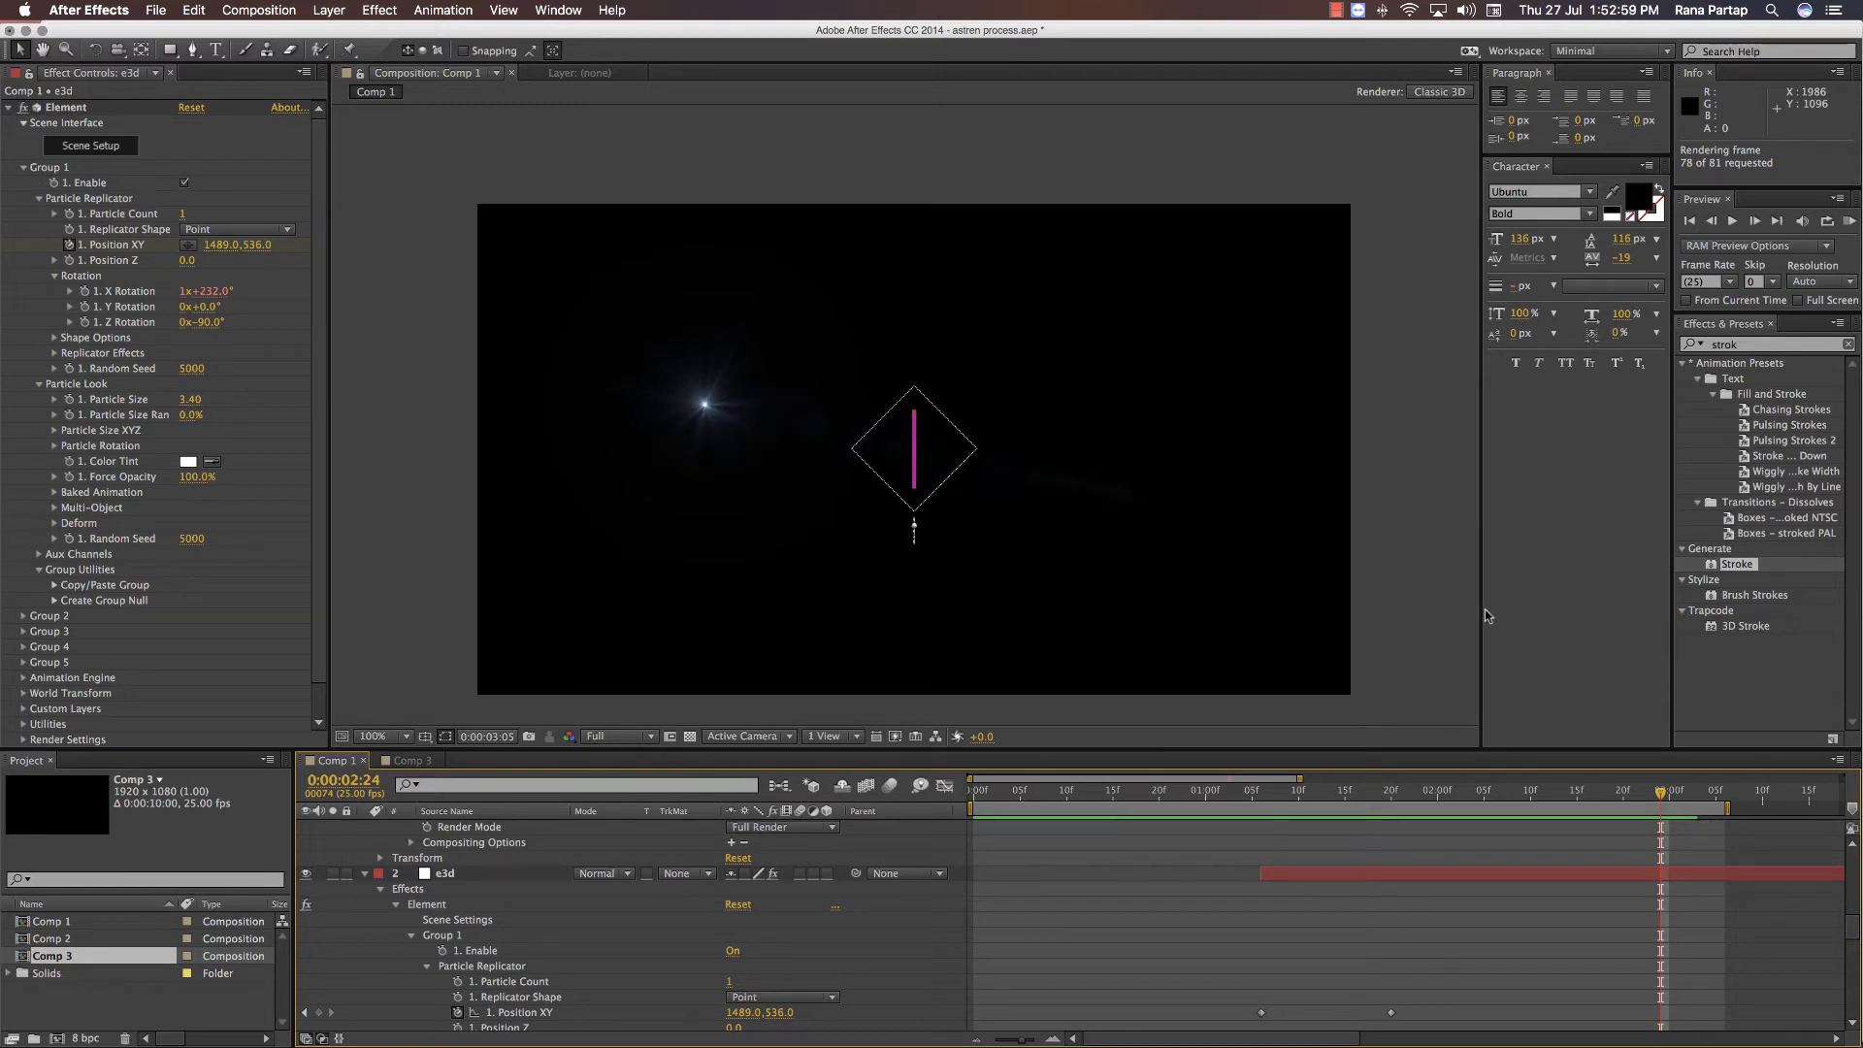
key(space)
- Collapse the properties of the two top e3d layers and Shape Layer 4
scroll(1304, 894, up, 2)
drag(1345, 793, 1399, 796)
scroll(1369, 864, up, 8)
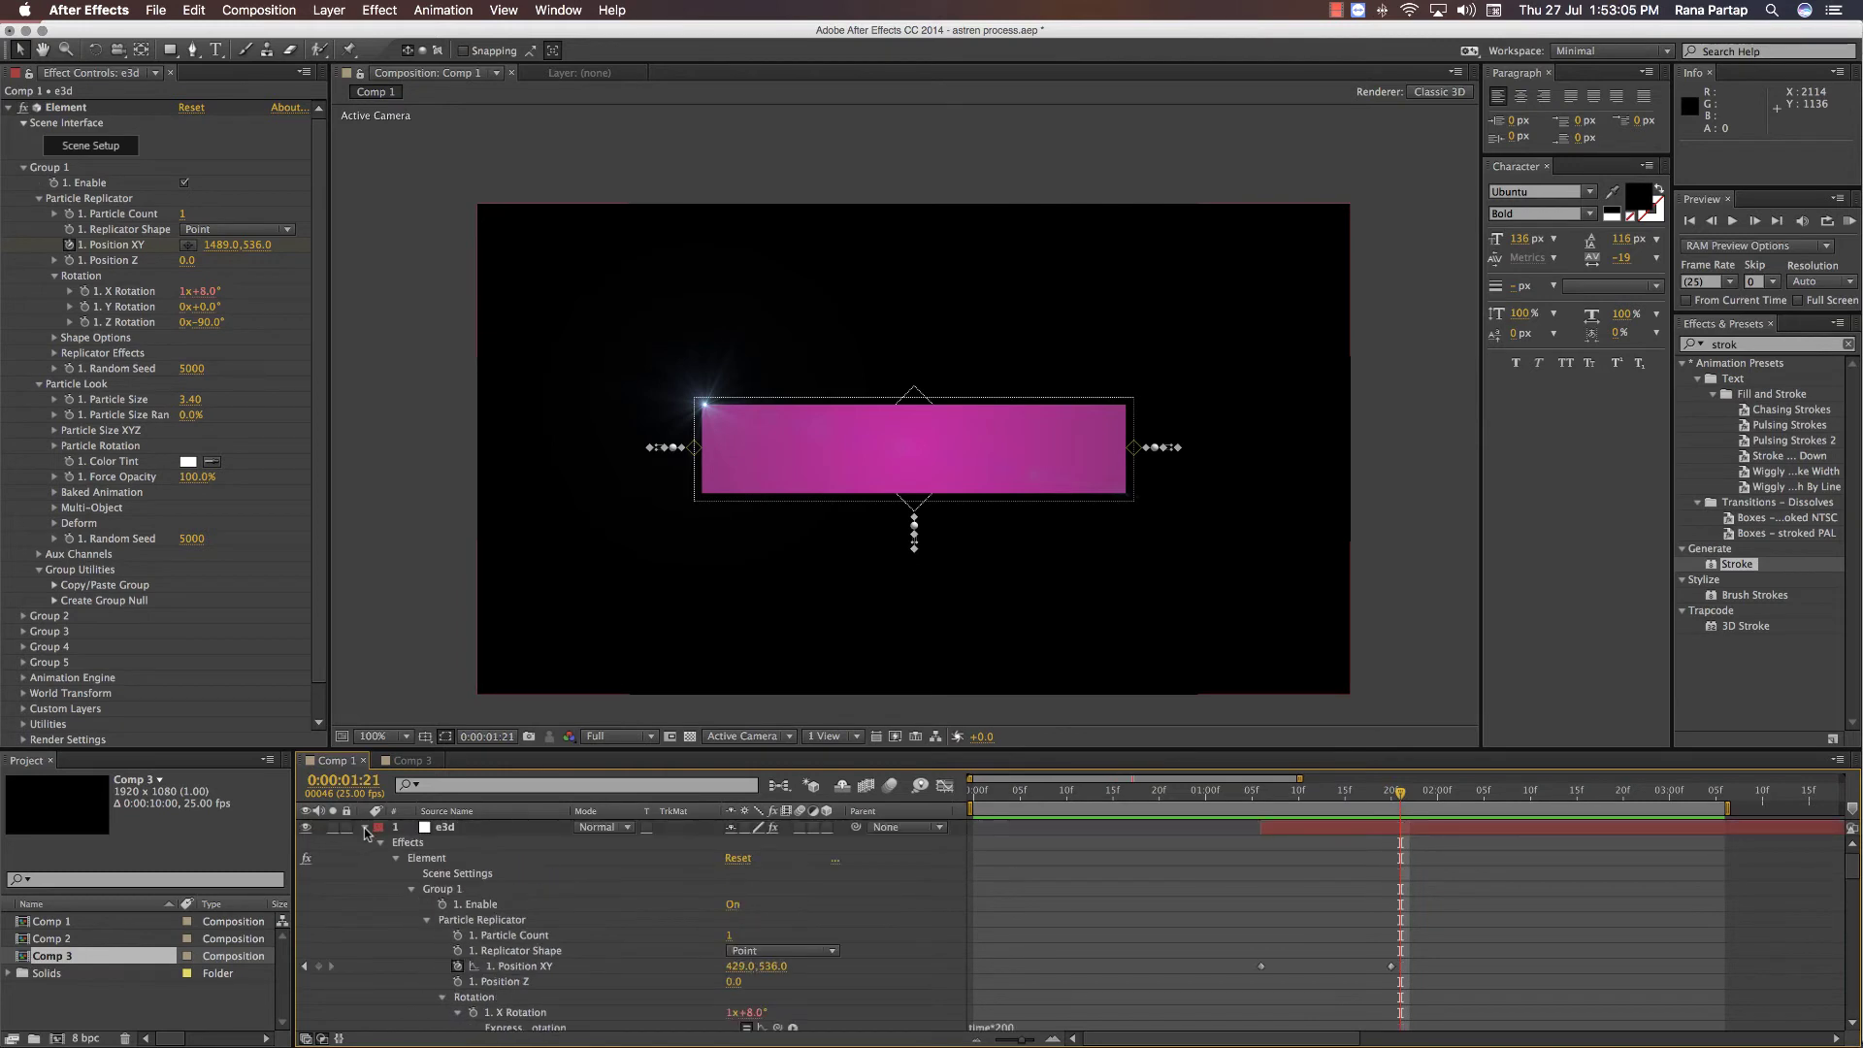
click(365, 827)
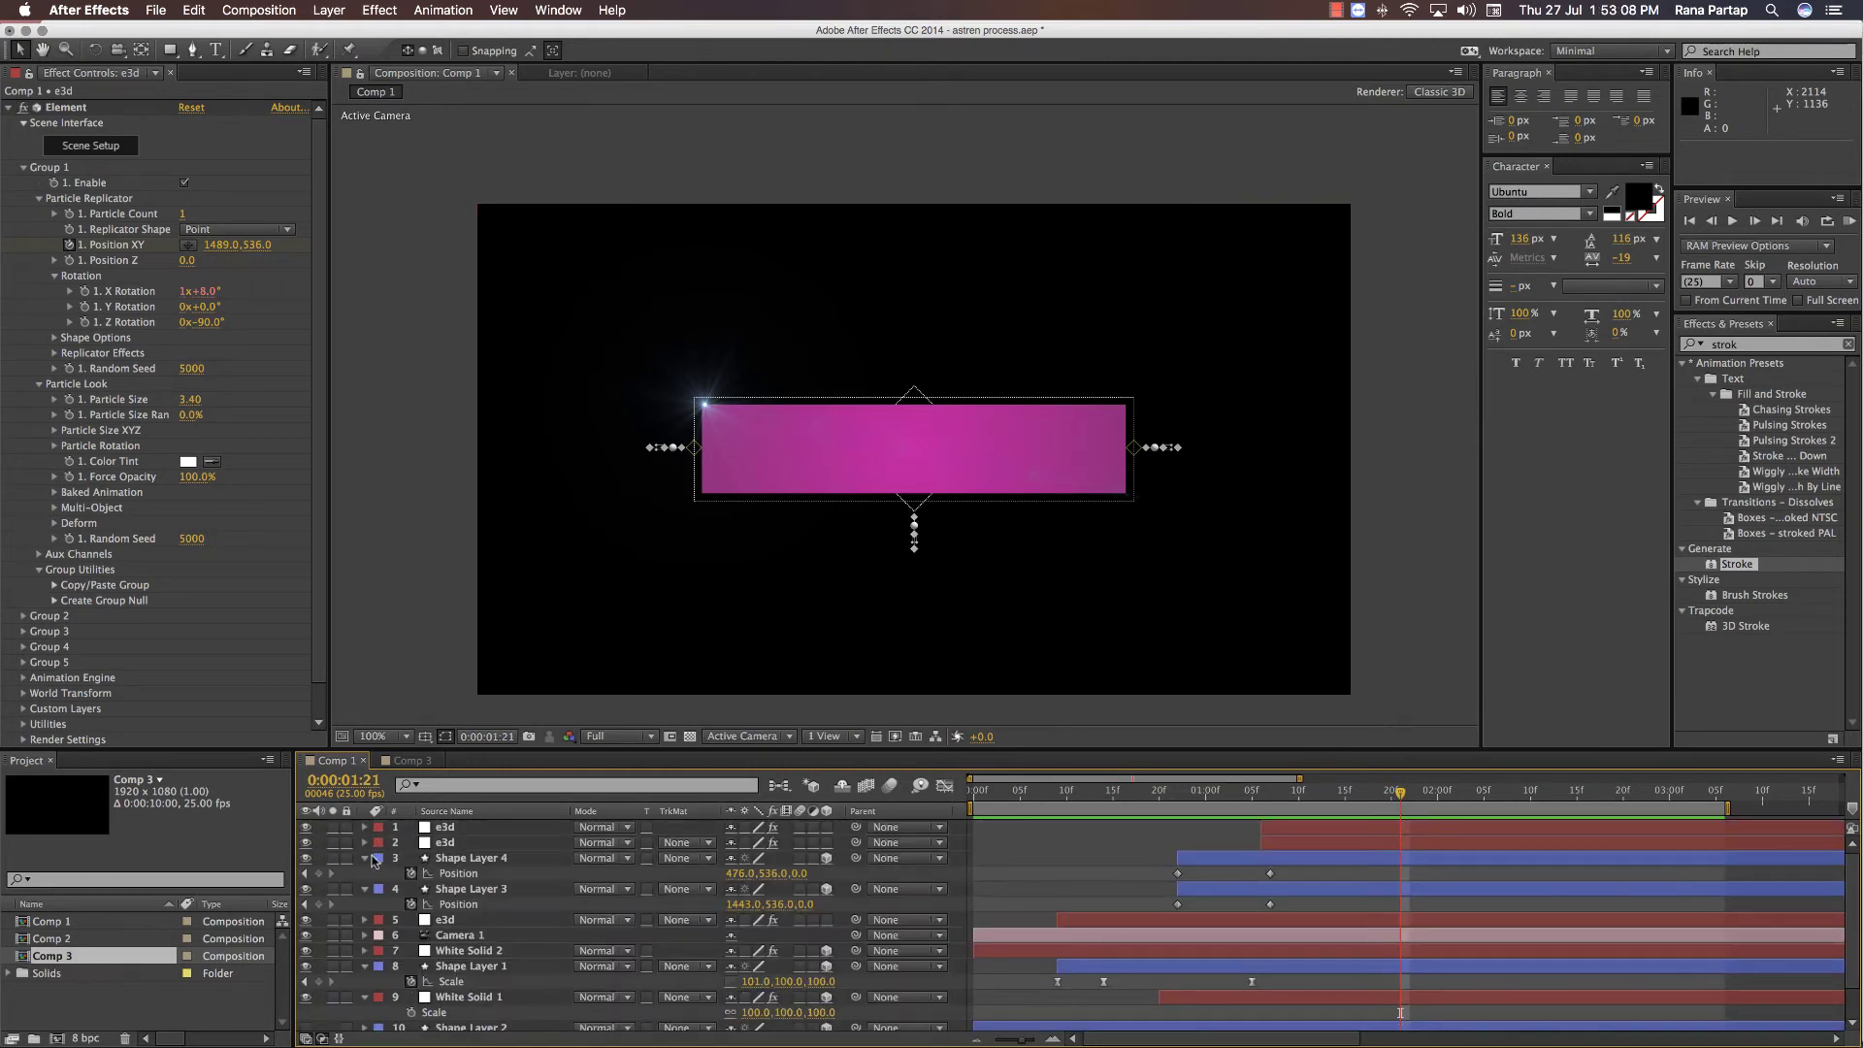
click(366, 859)
- Shift the White Solid 2 flare layer so it starts at 0:00:01:06
click(373, 936)
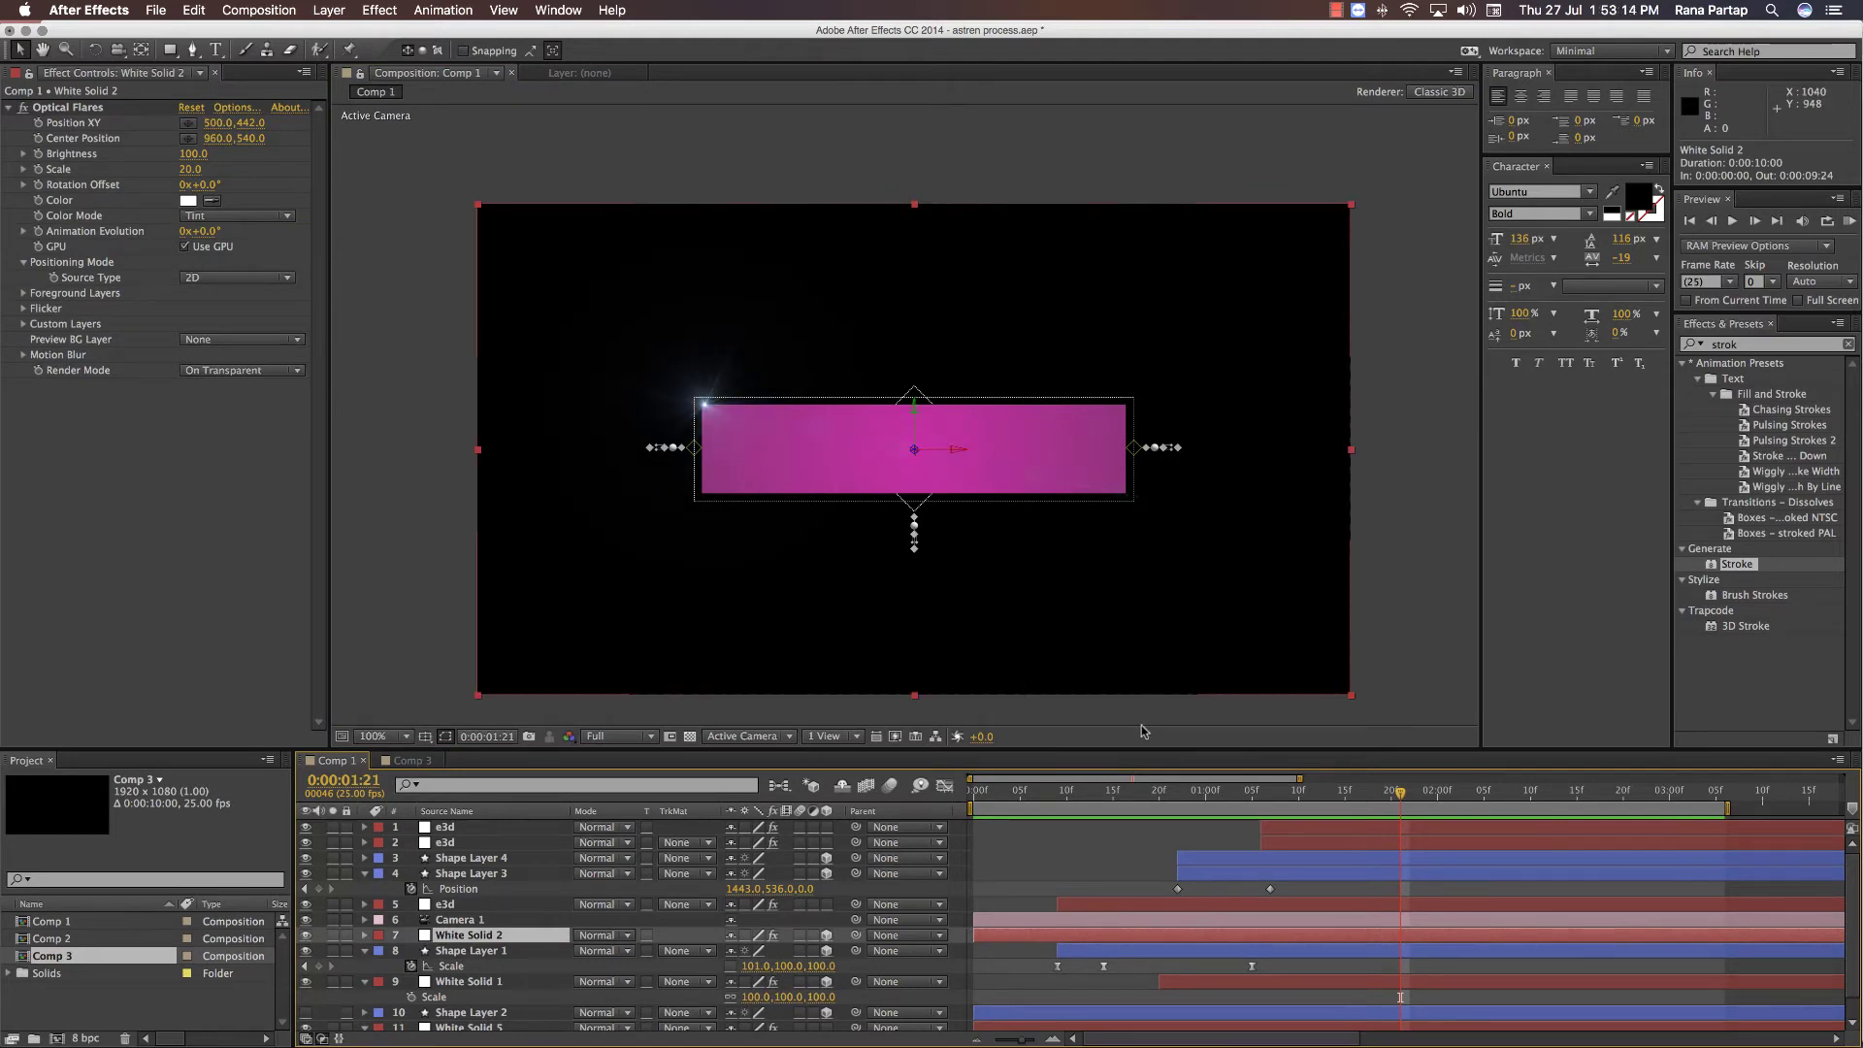
drag(1349, 793, 1289, 805)
drag(1328, 931, 1384, 932)
click(1272, 810)
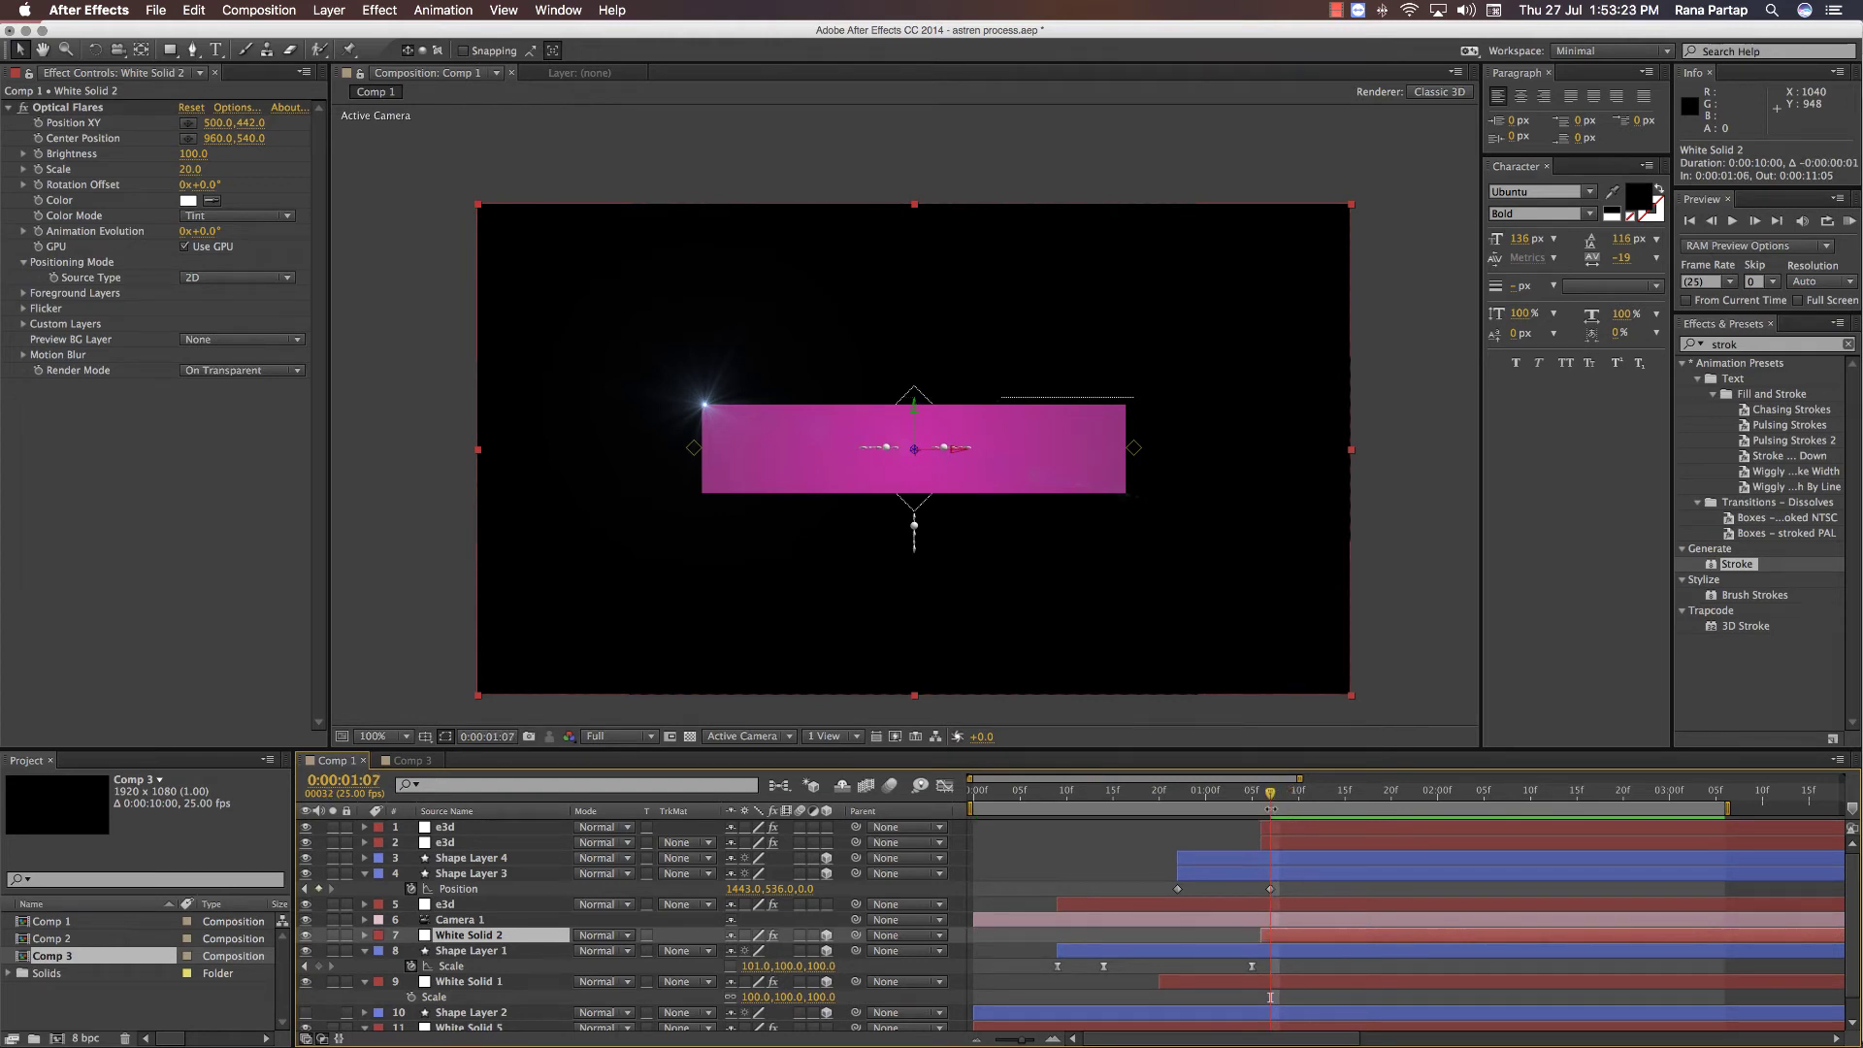
- Preview the shifted flare layer, and extend the work area's end to 0:00:03:24
key(space)
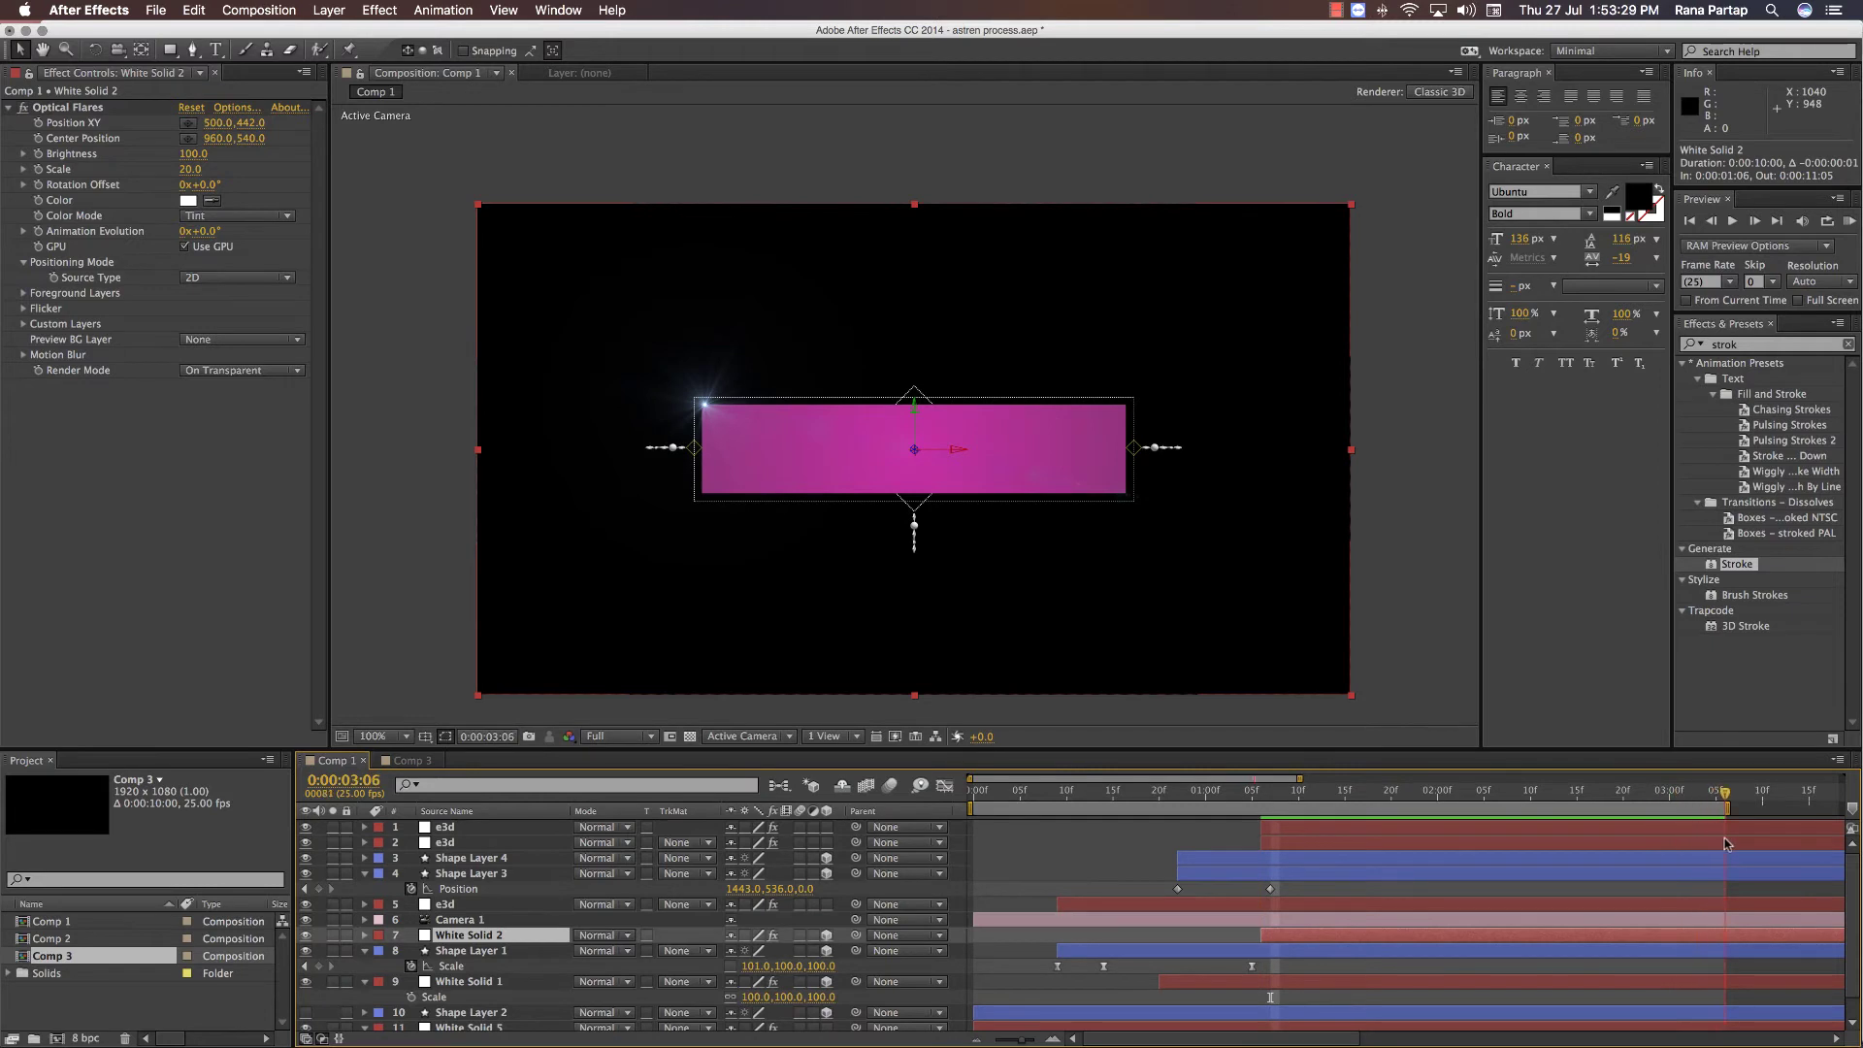
key(minus)
drag(1409, 808, 1543, 808)
key(space)
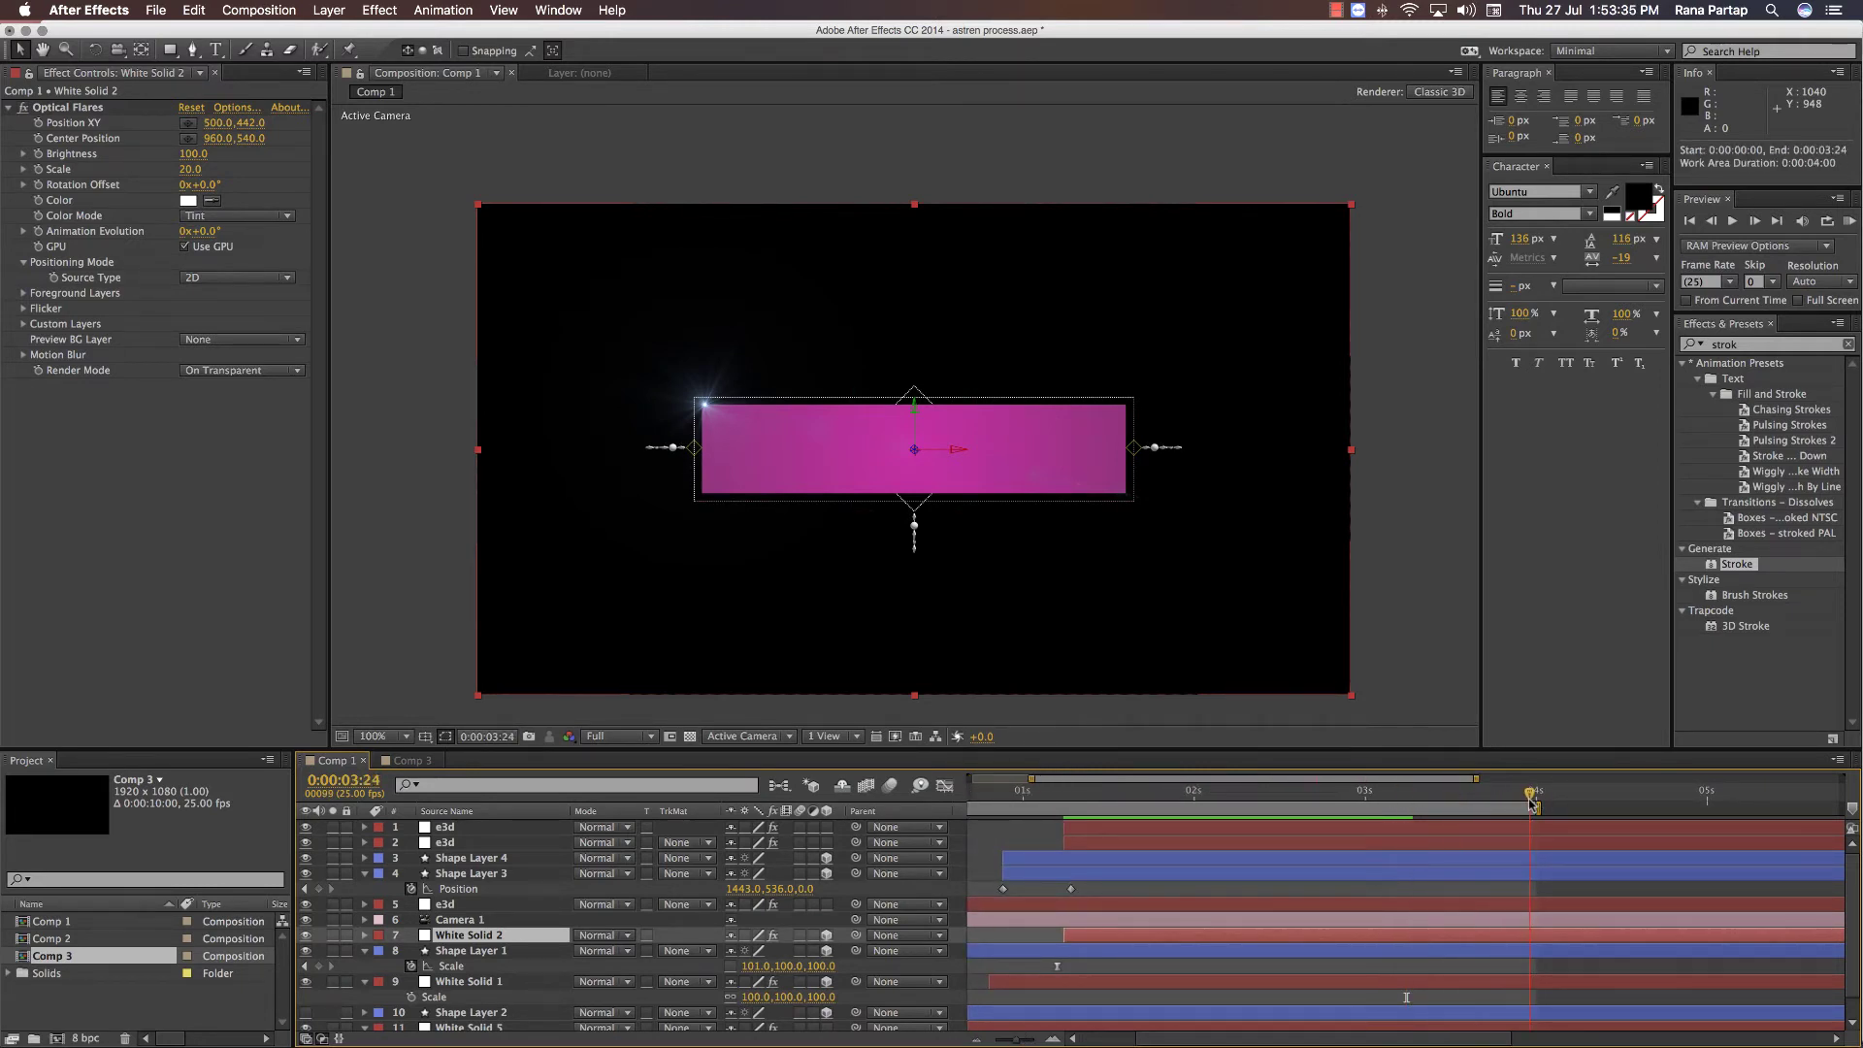
drag(38, 122, 38, 154)
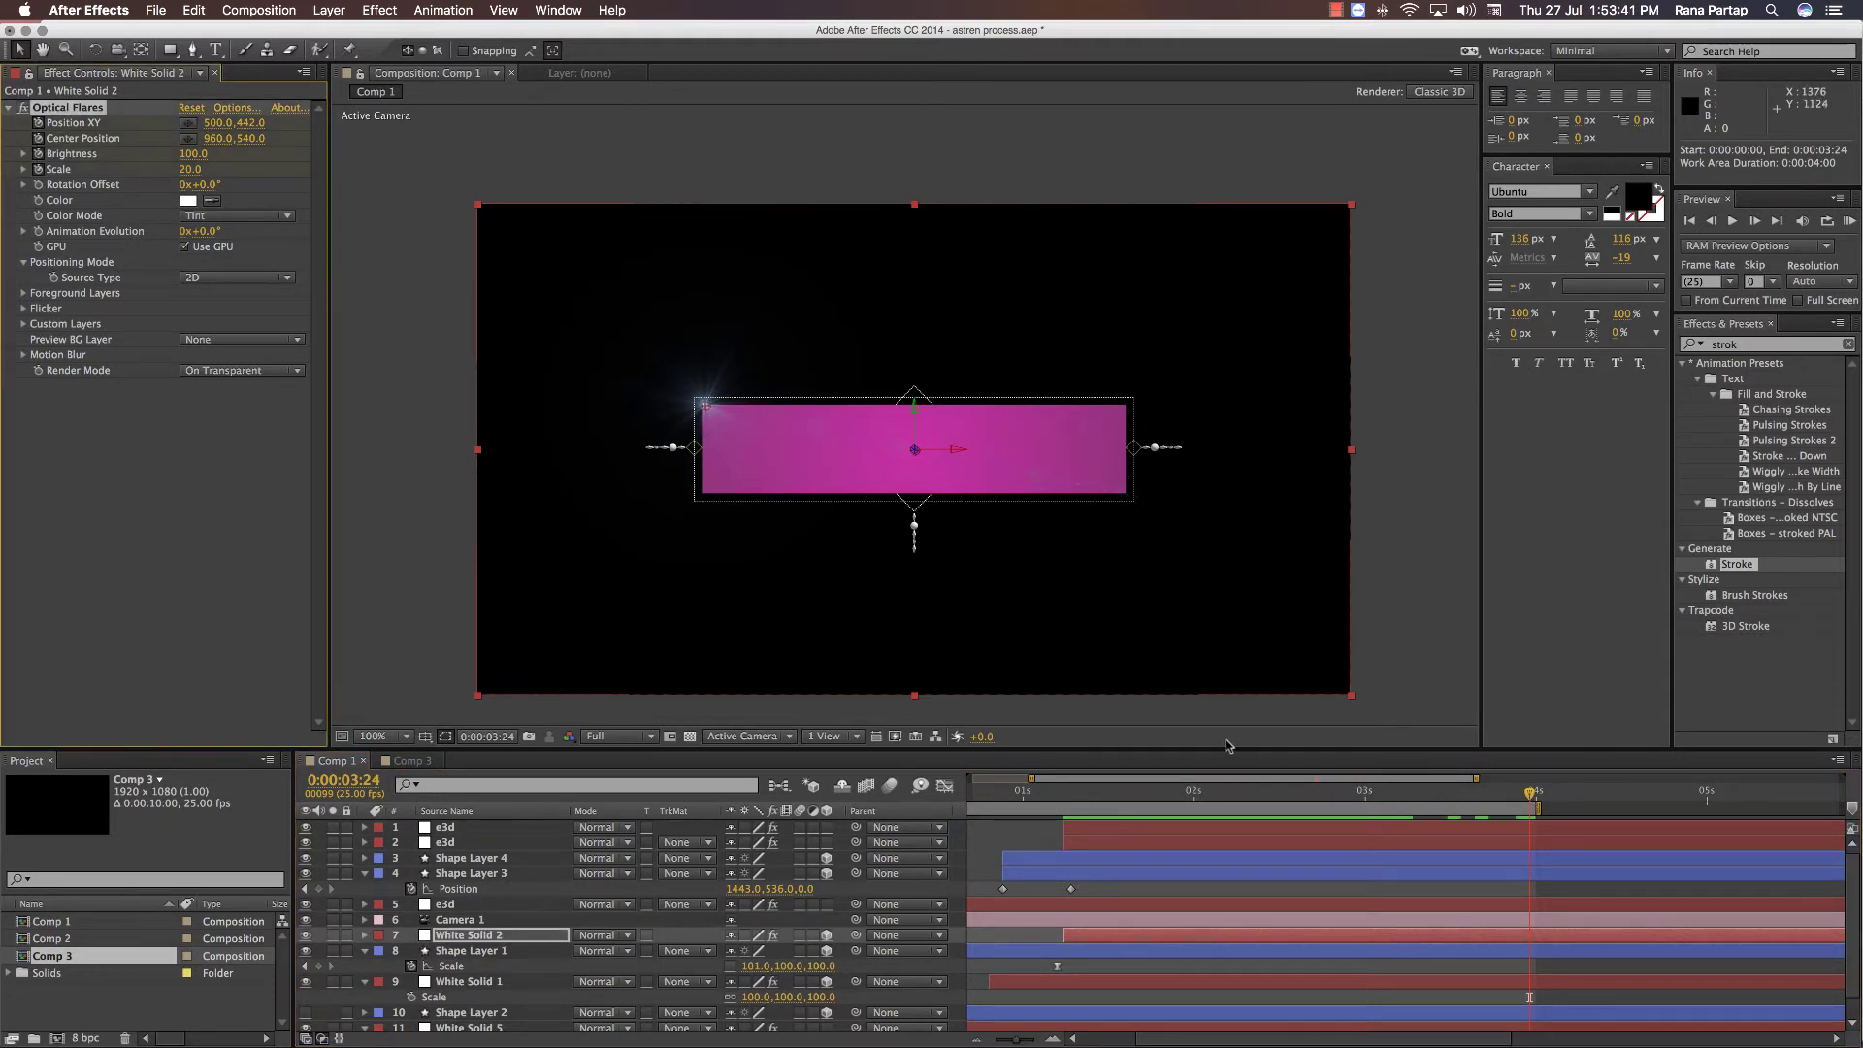
drag(1410, 802, 1064, 804)
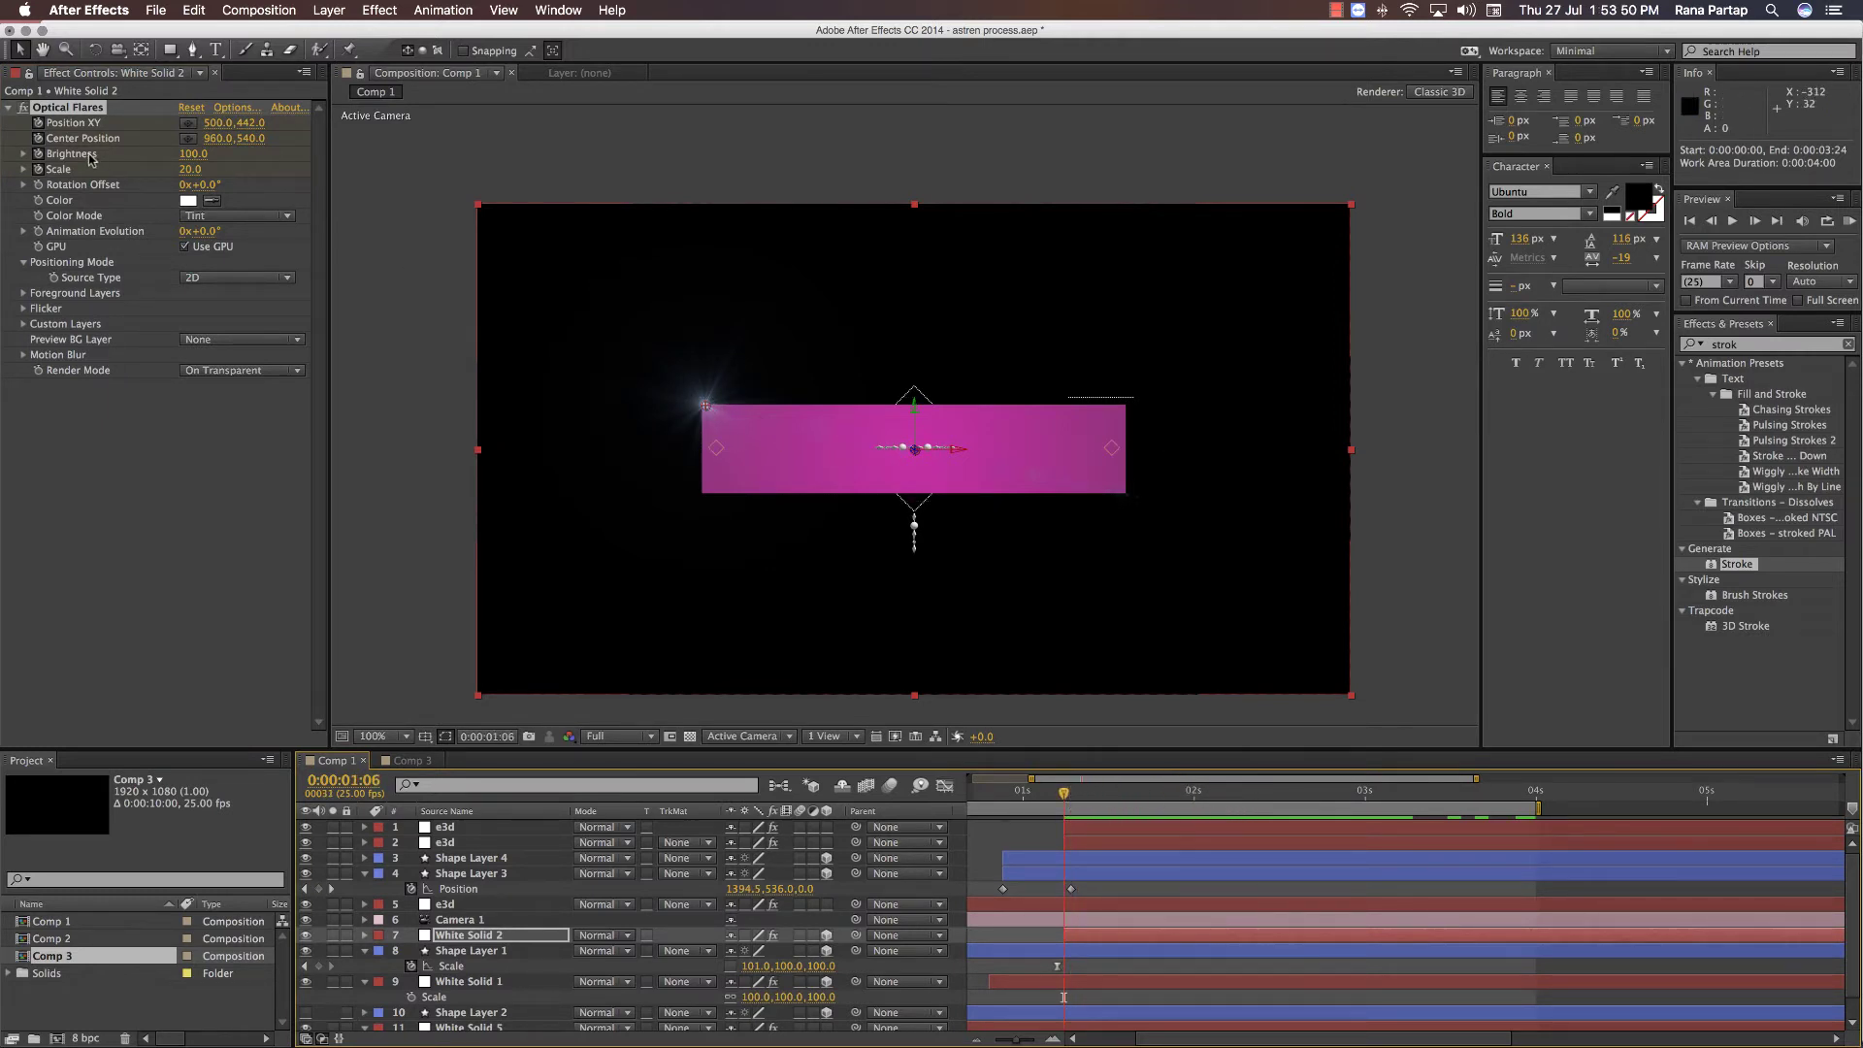
drag(39, 123, 37, 170)
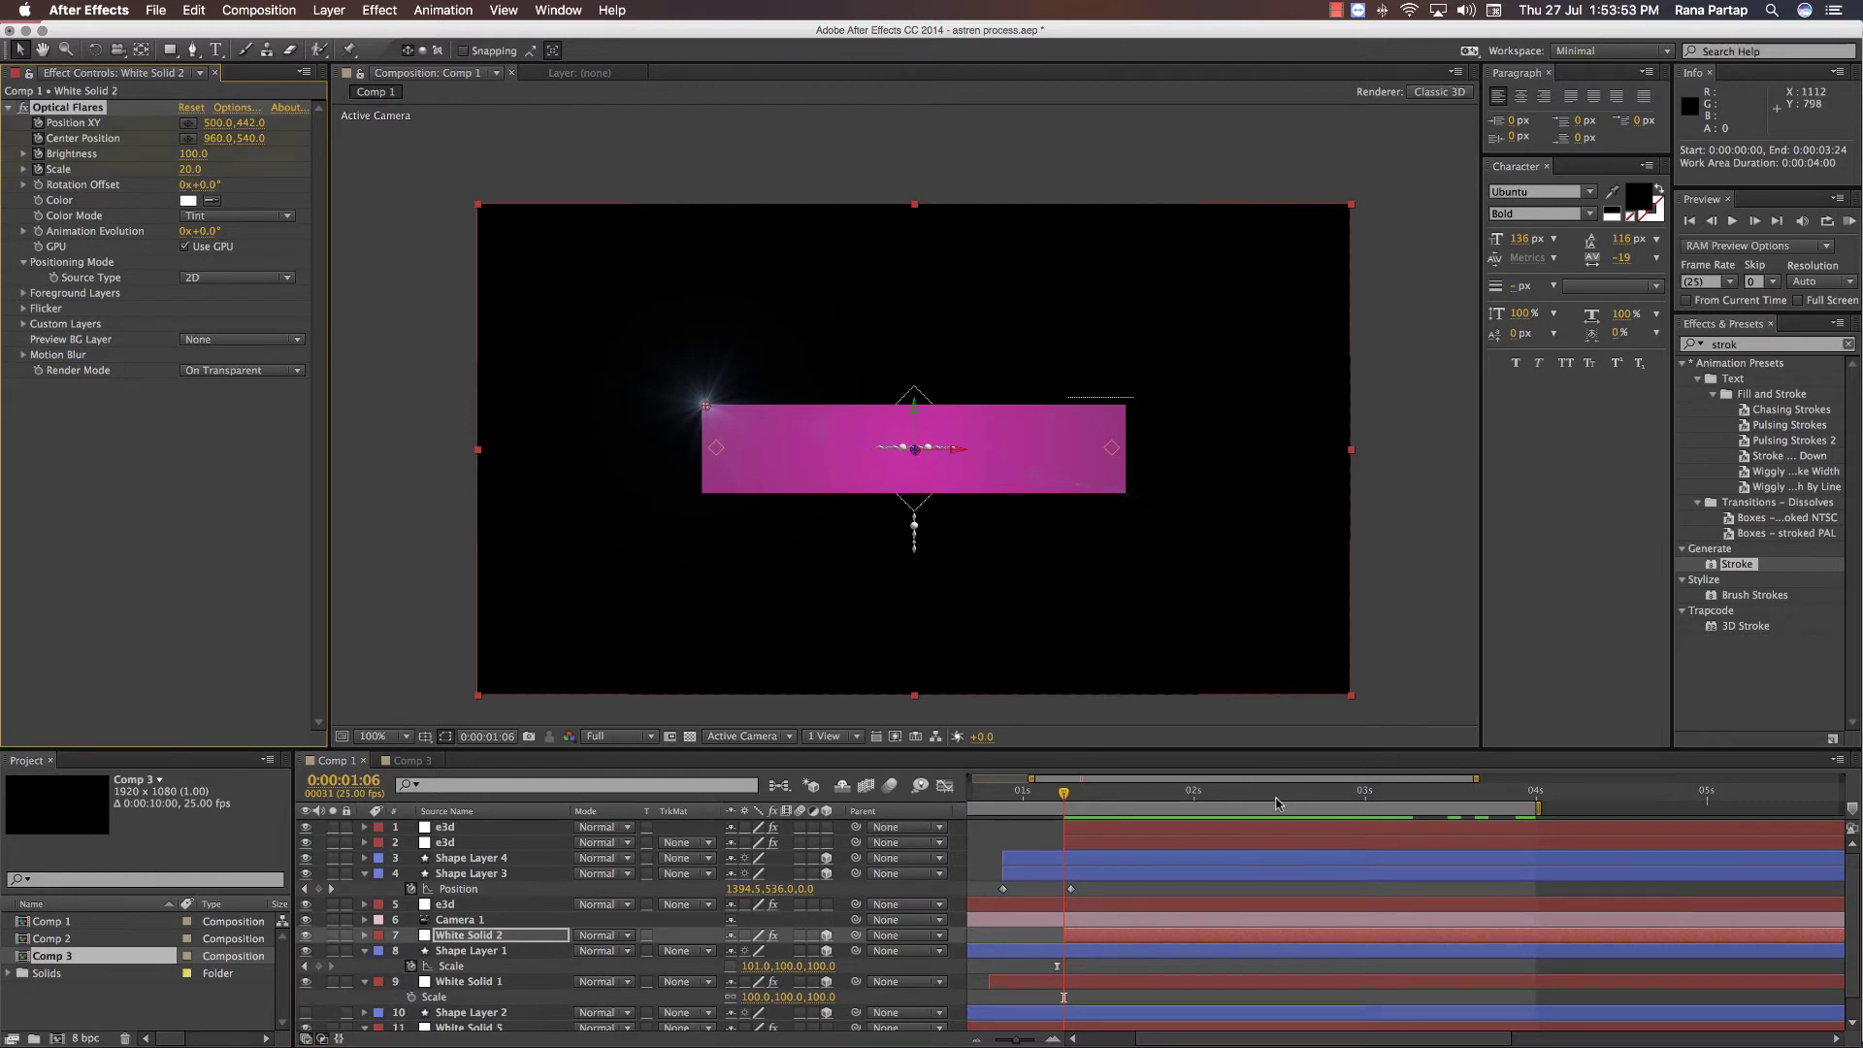
drag(1263, 794, 1069, 821)
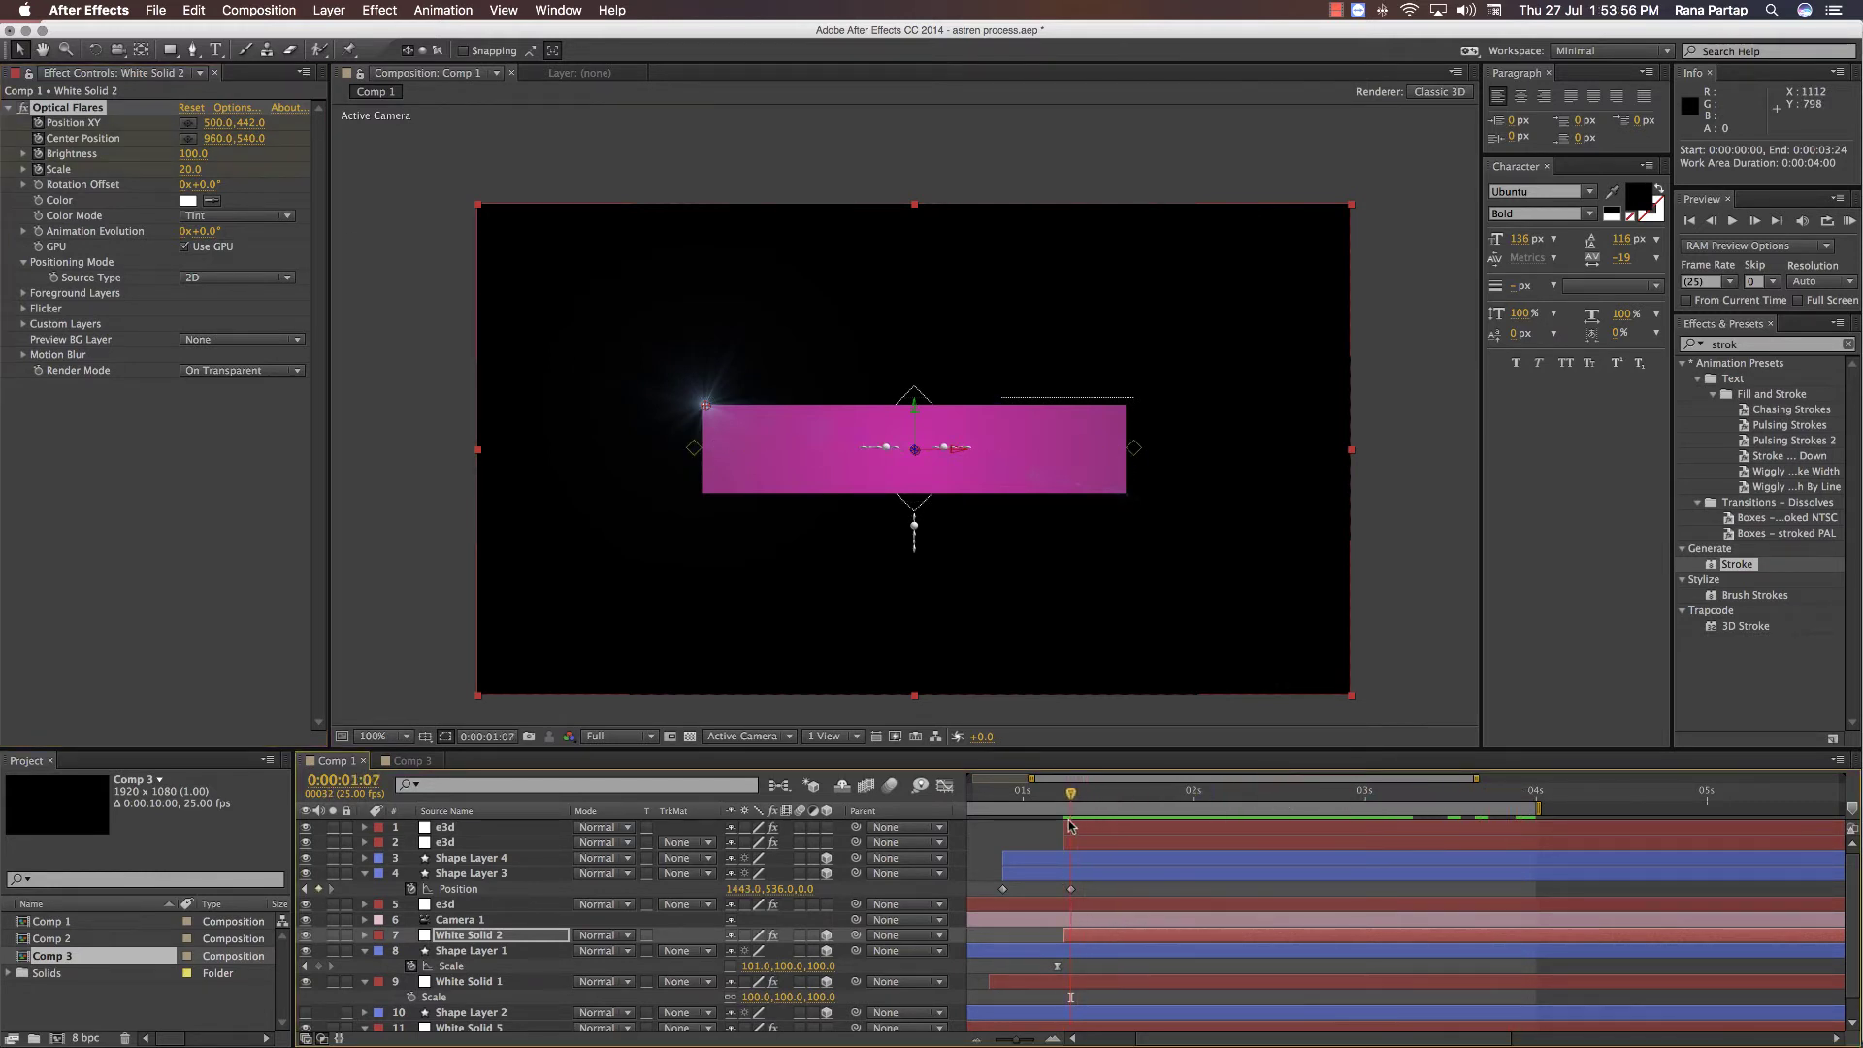
- Keyframe the flare's Position XY, Center Position, Brightness and Scale at 0:00:01:12, and set Scale to 0.0 at 0:00:01:06
click(1105, 797)
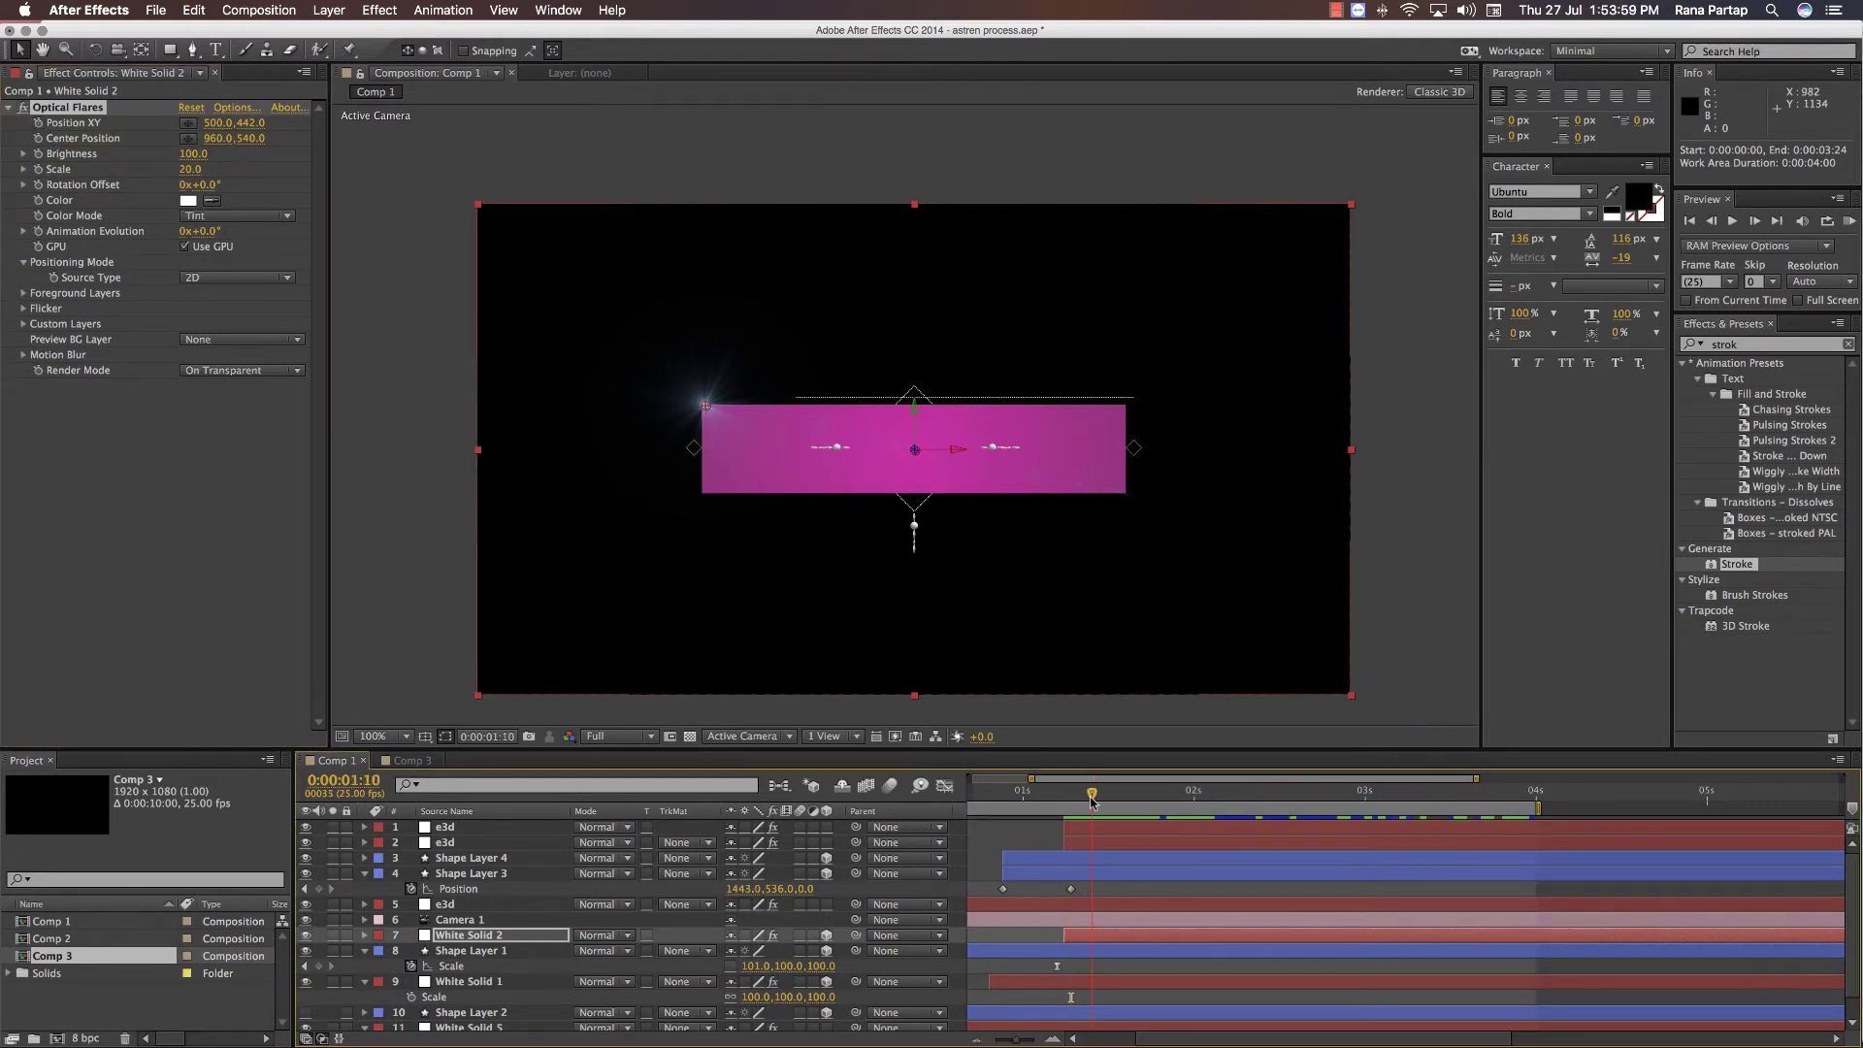
drag(38, 124, 39, 171)
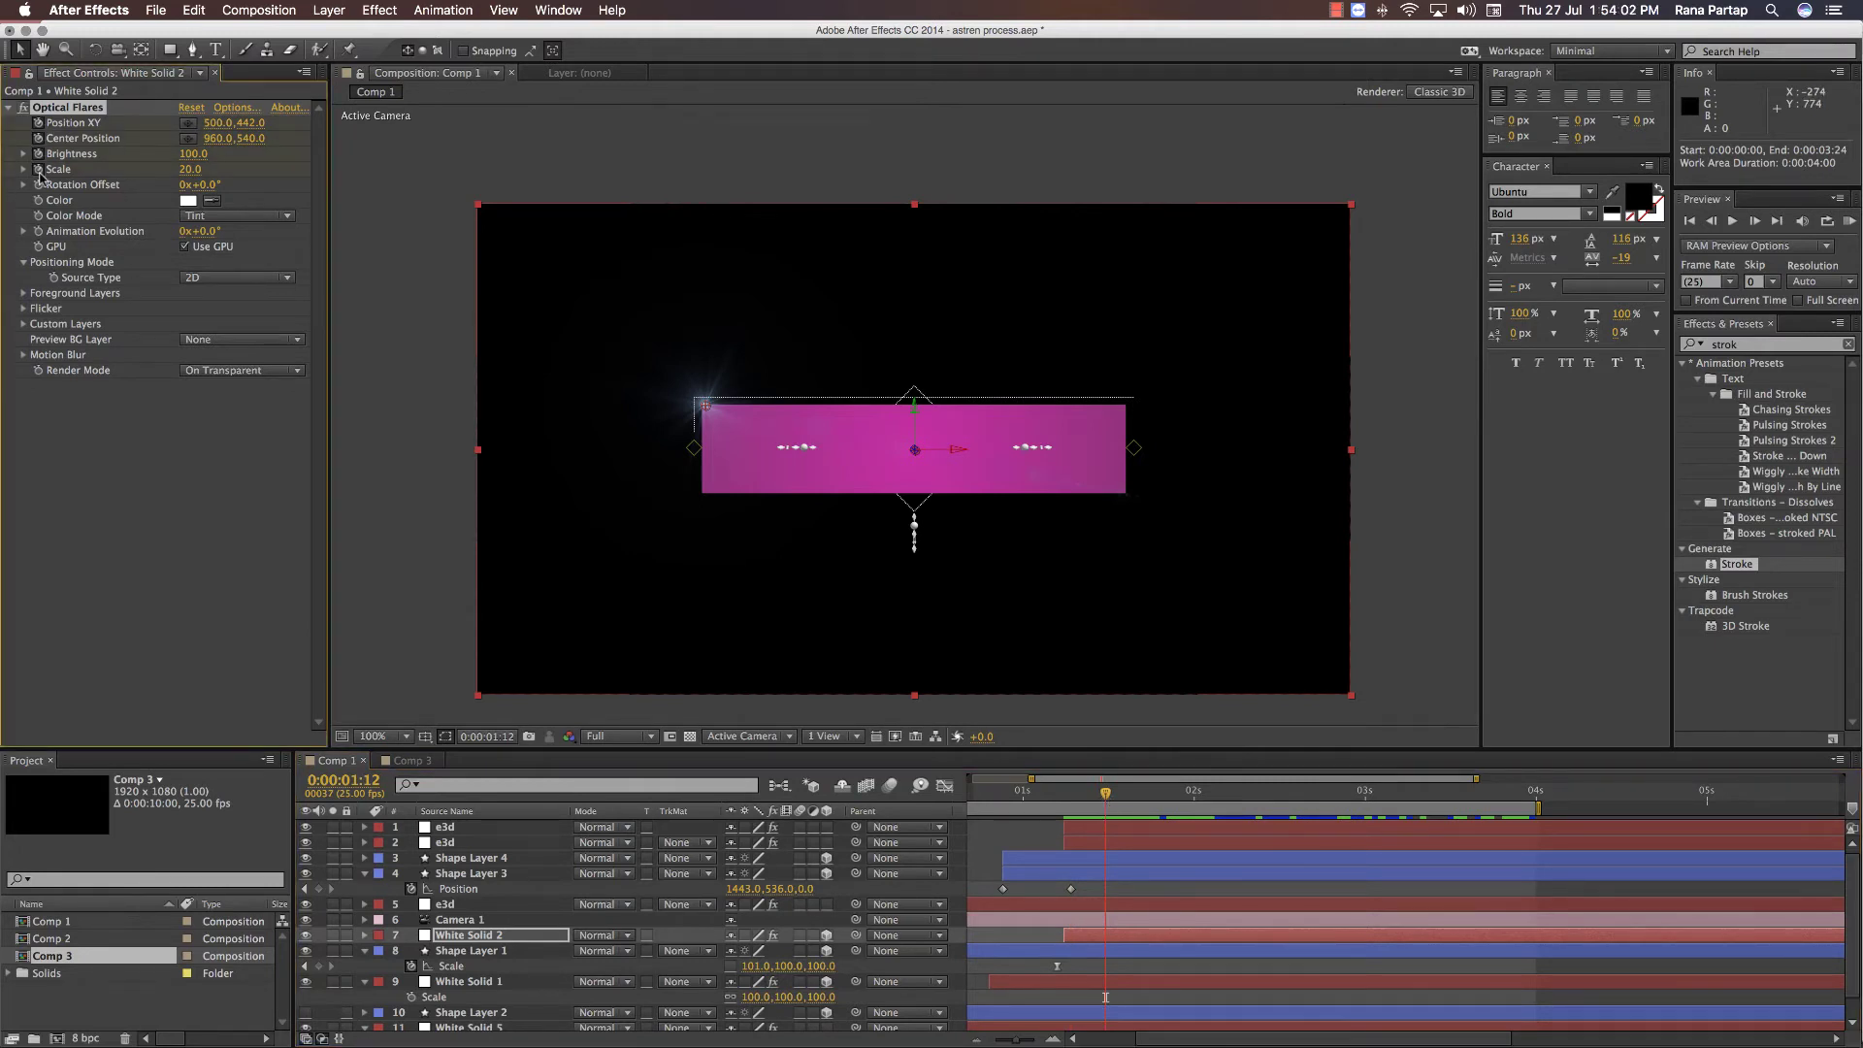
drag(1116, 796, 1067, 798)
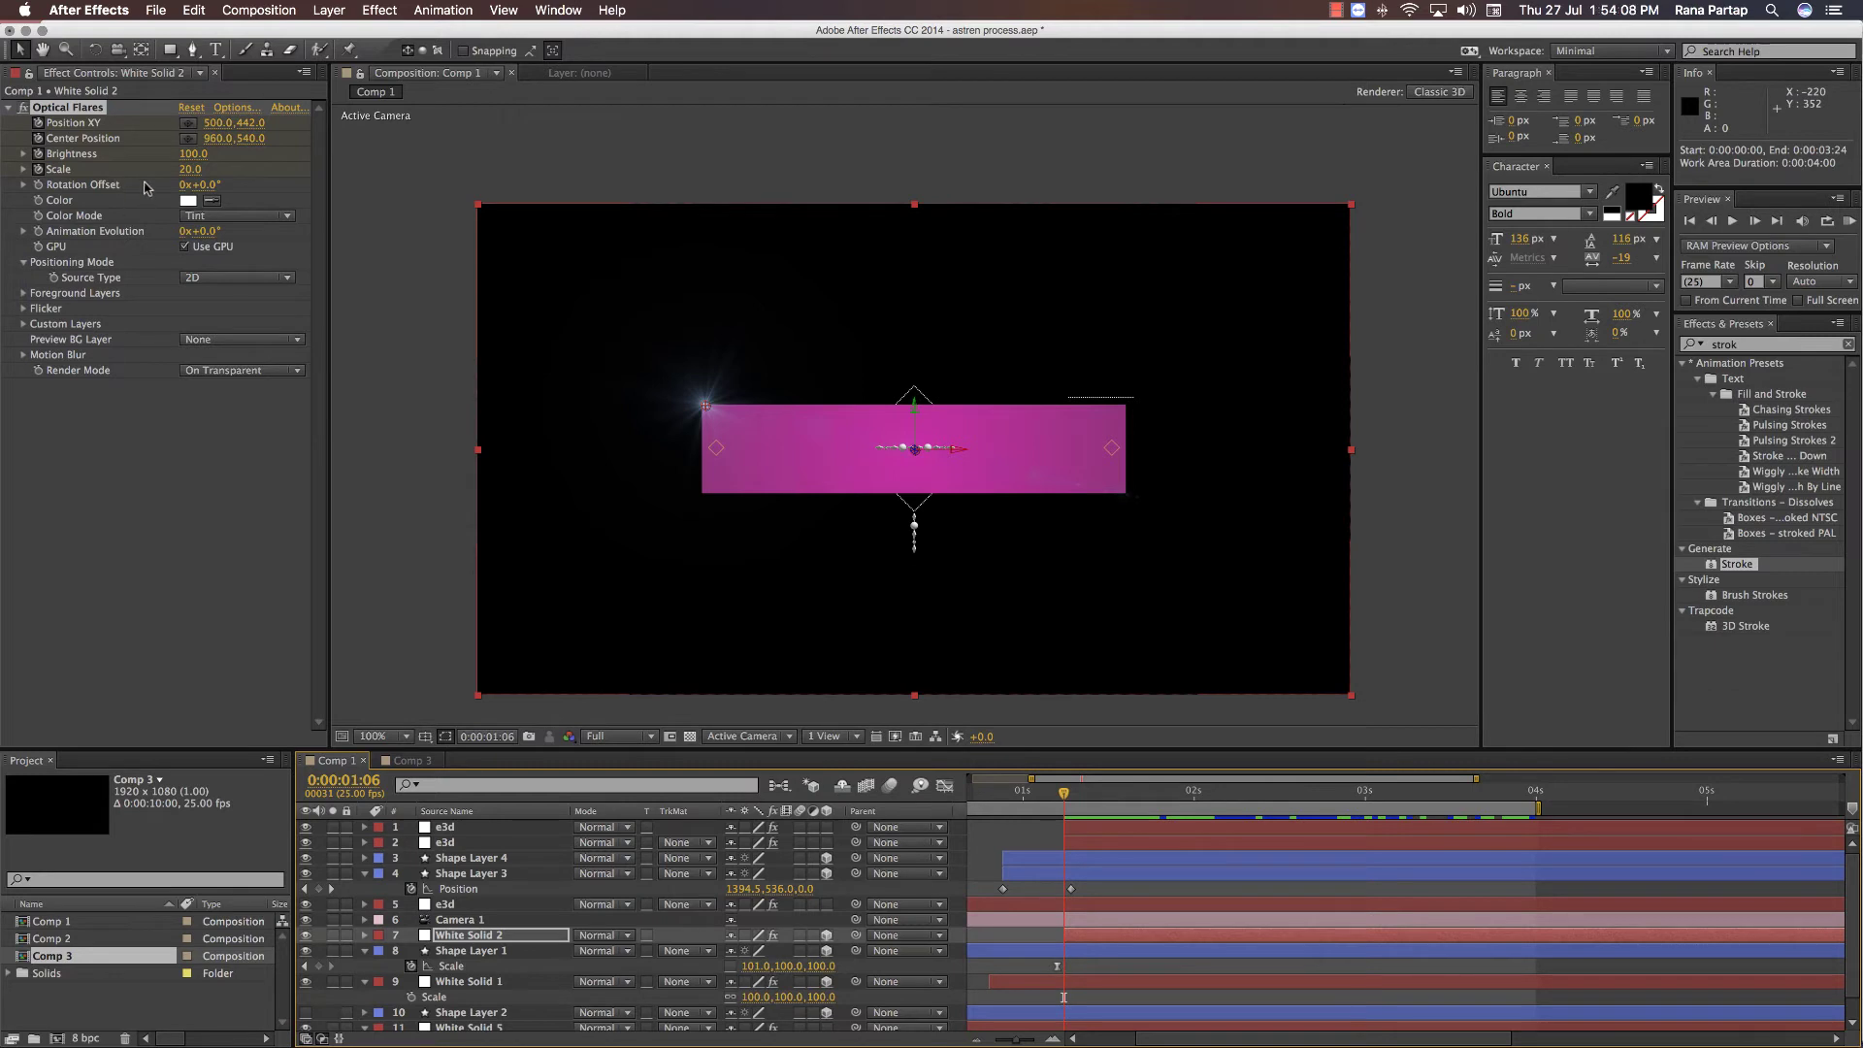
drag(191, 172, 157, 173)
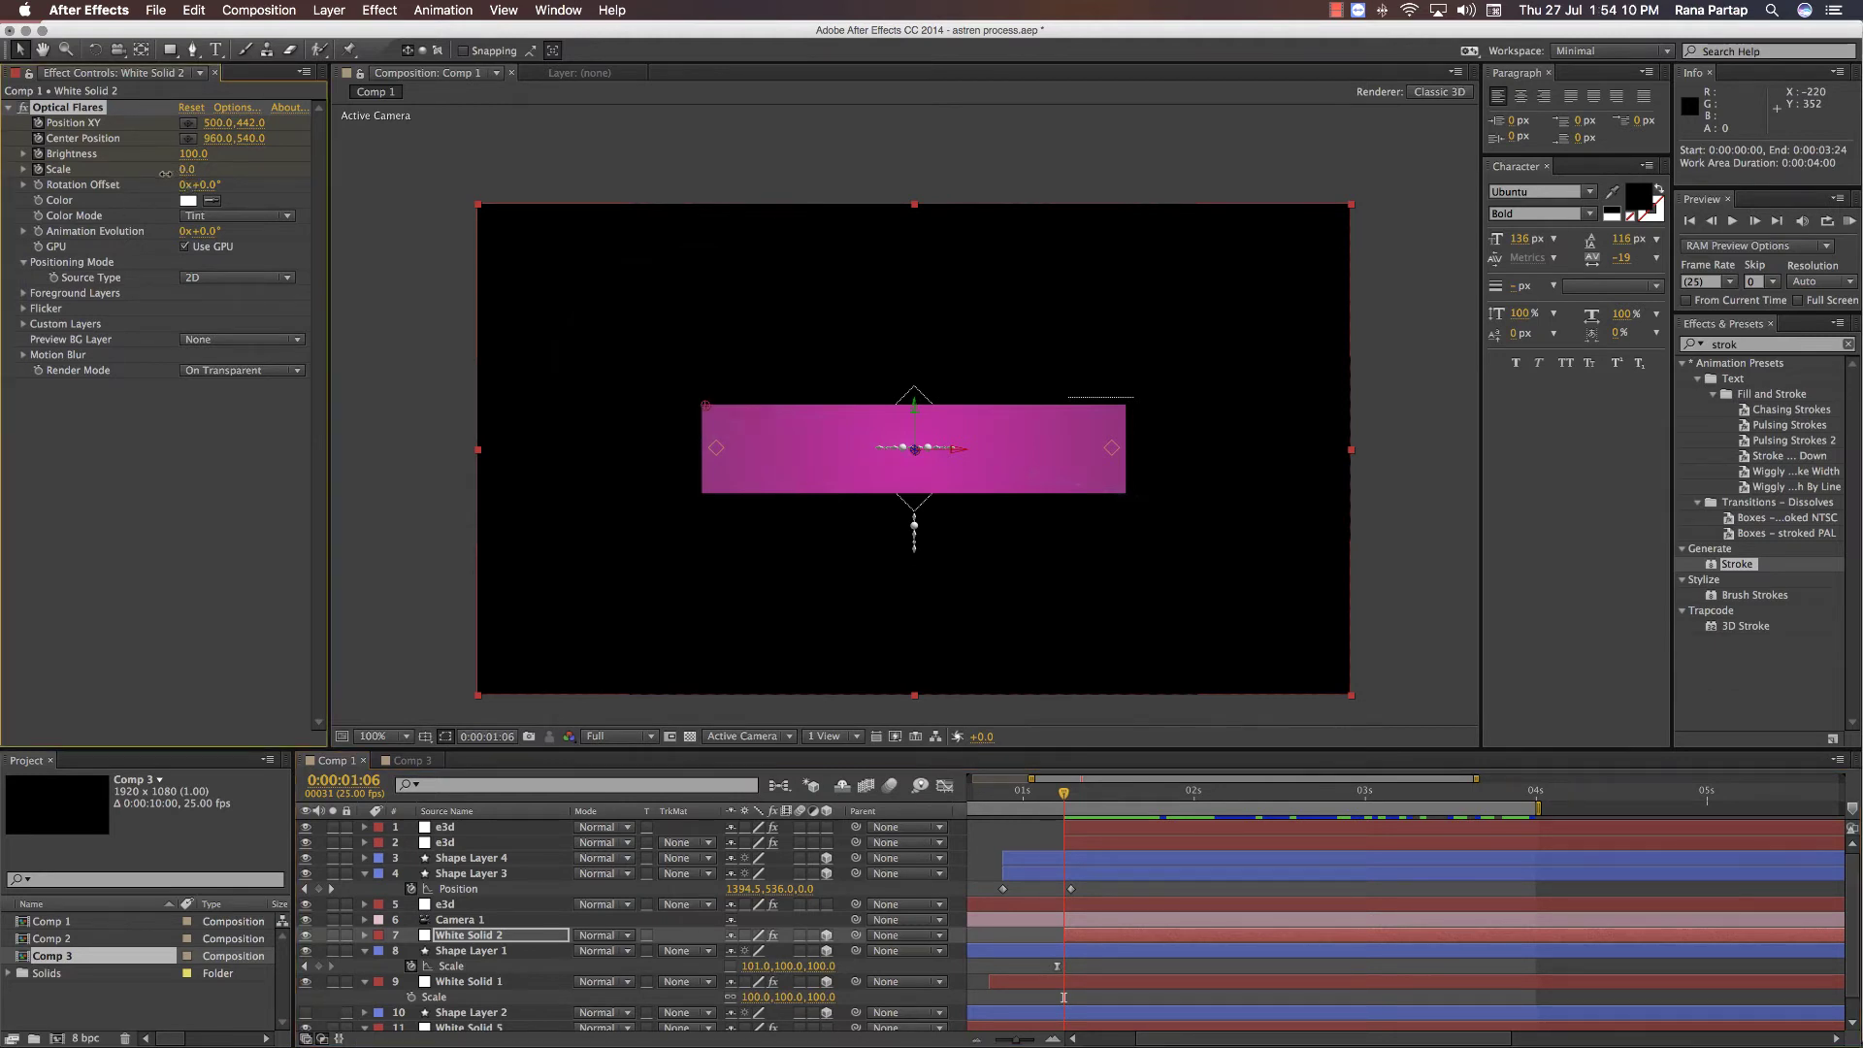
- At 0:00:03:24, move the flare along the banner's upper edge to its right corner, with Position XY at 1414.0, 442.0
drag(1065, 794, 1109, 804)
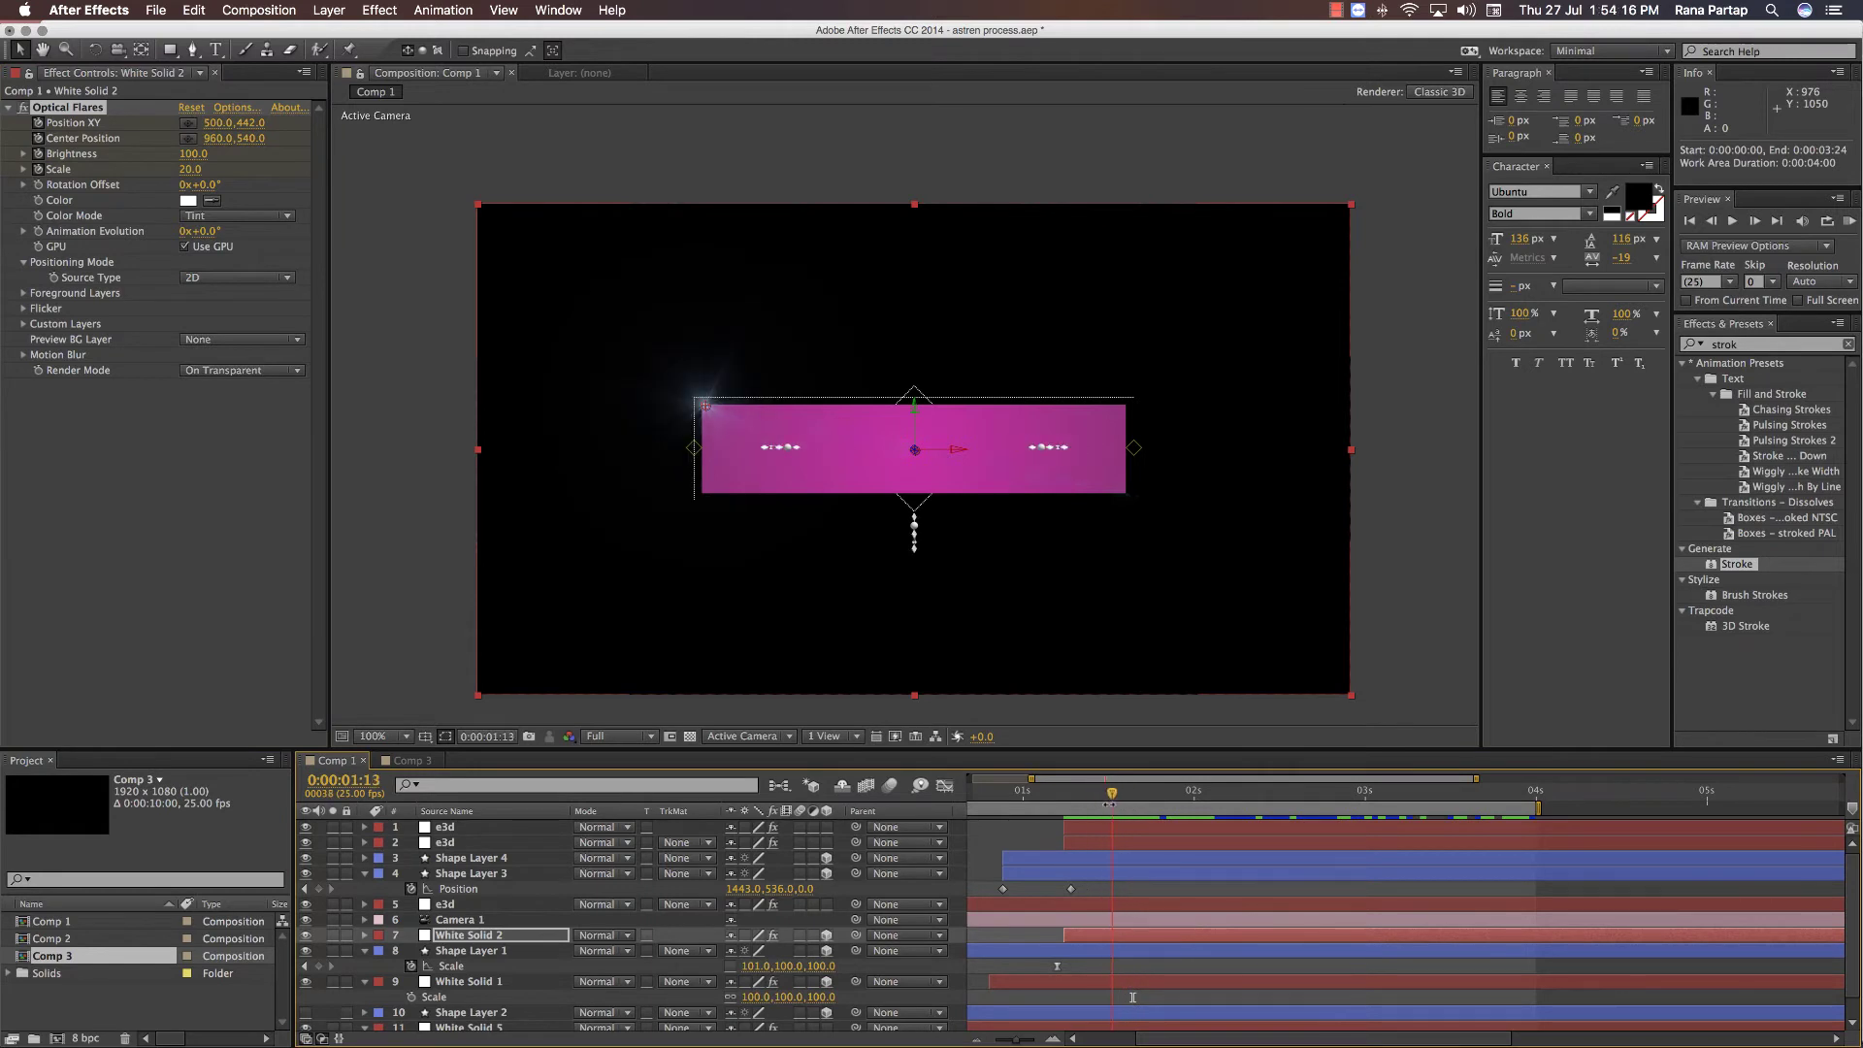
drag(1231, 807, 1520, 803)
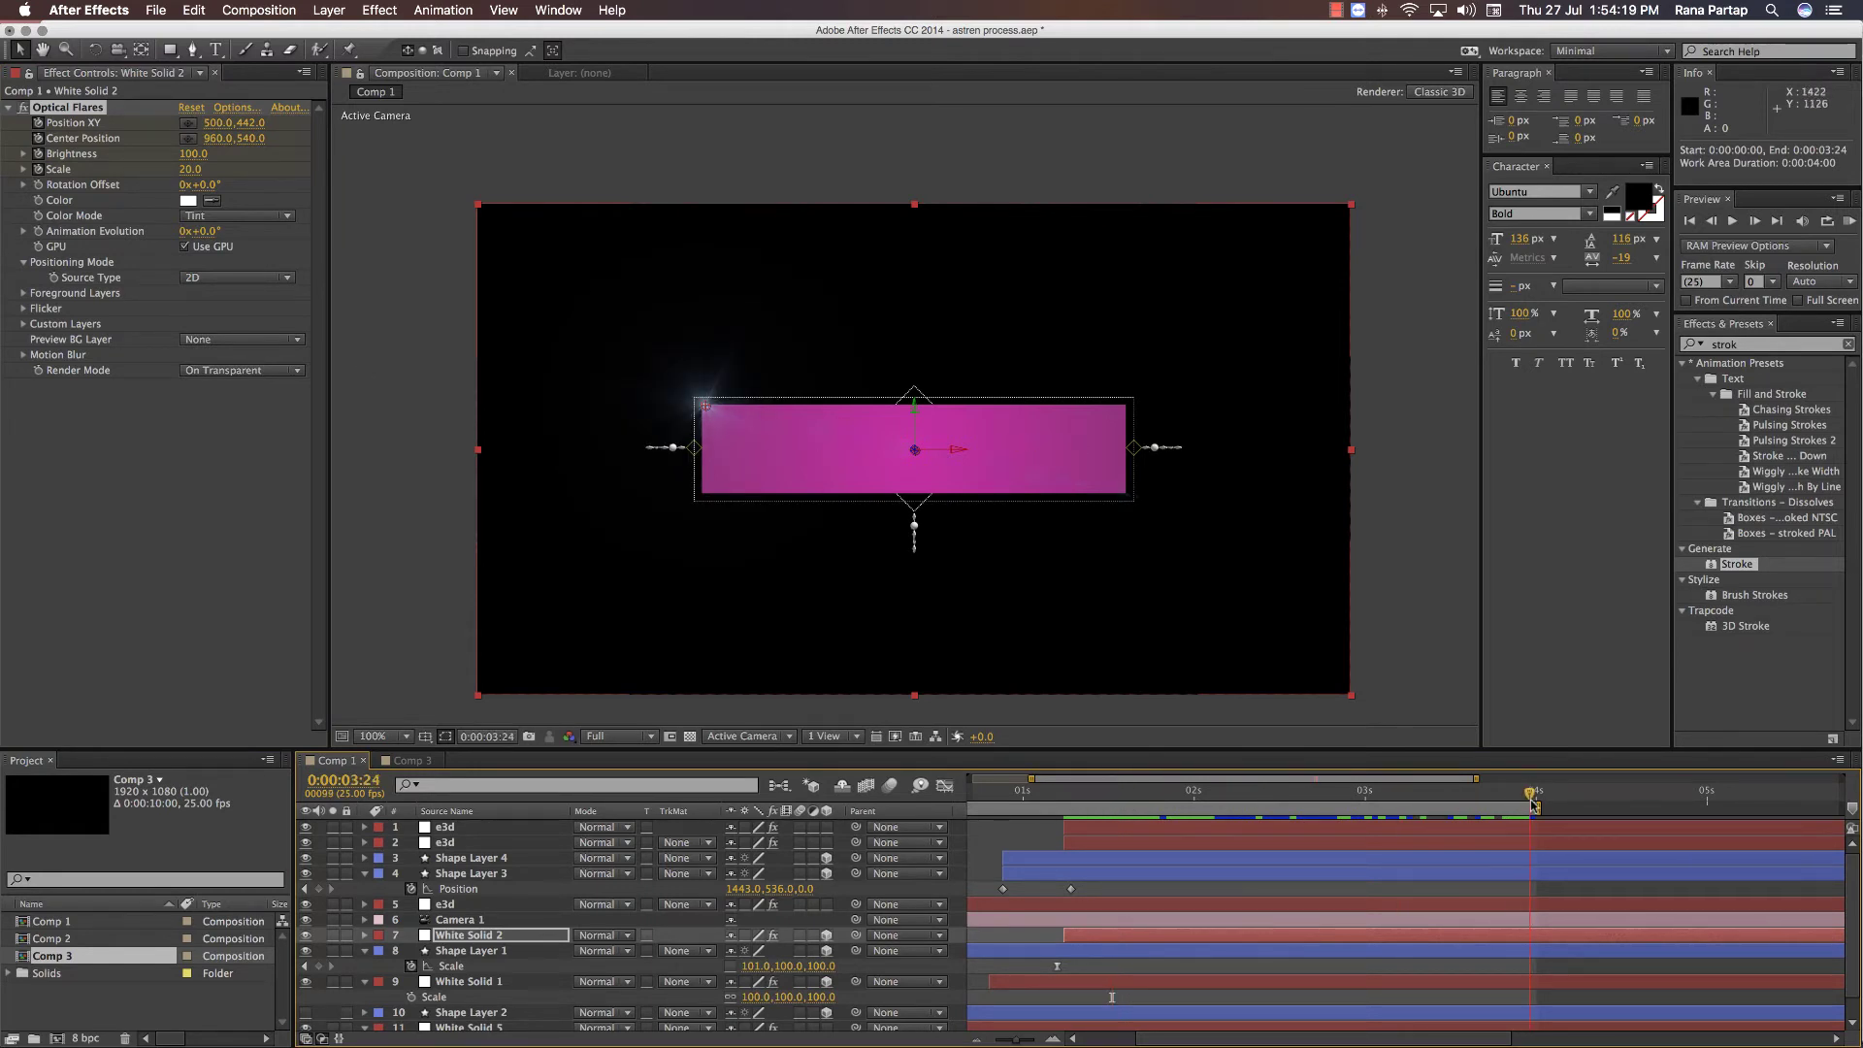
drag(706, 407, 1121, 407)
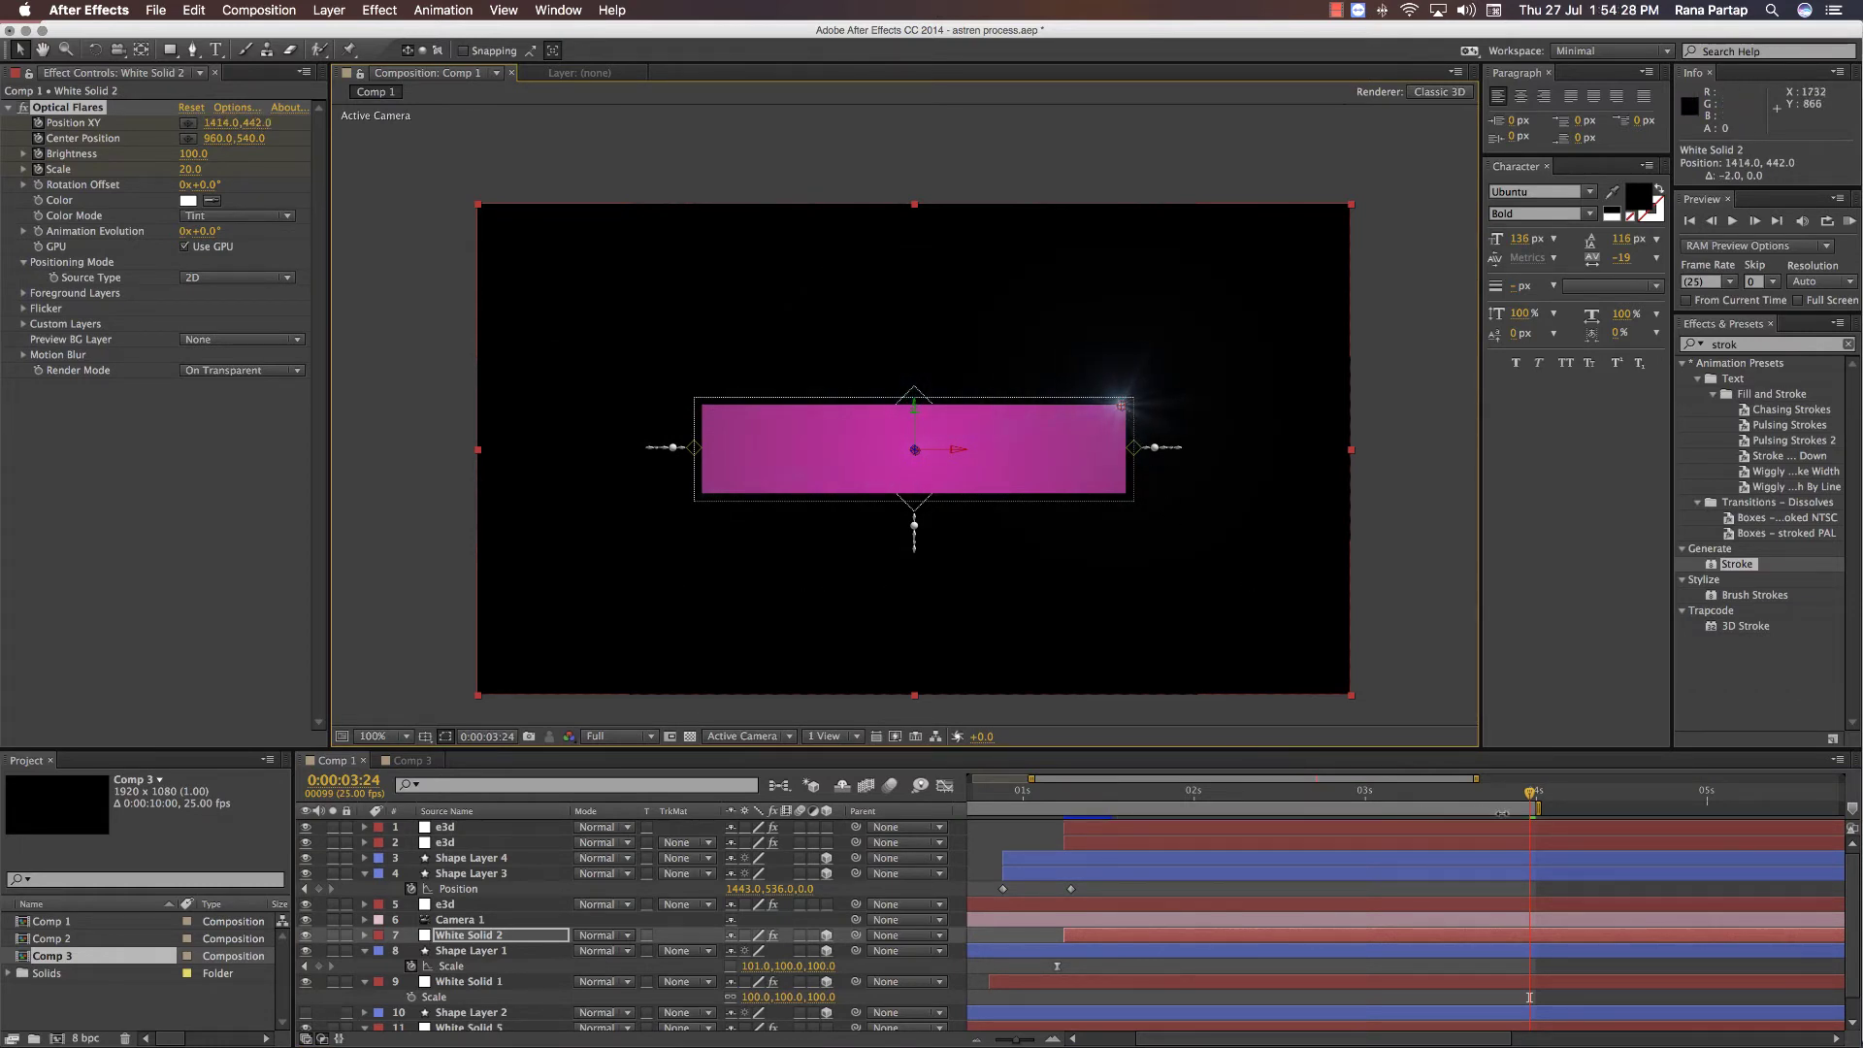
- Extend the work area to 0:00:04:03, set the flare's Scale to 0.0 at 0:00:04:04 and preview it
drag(1541, 809, 1566, 809)
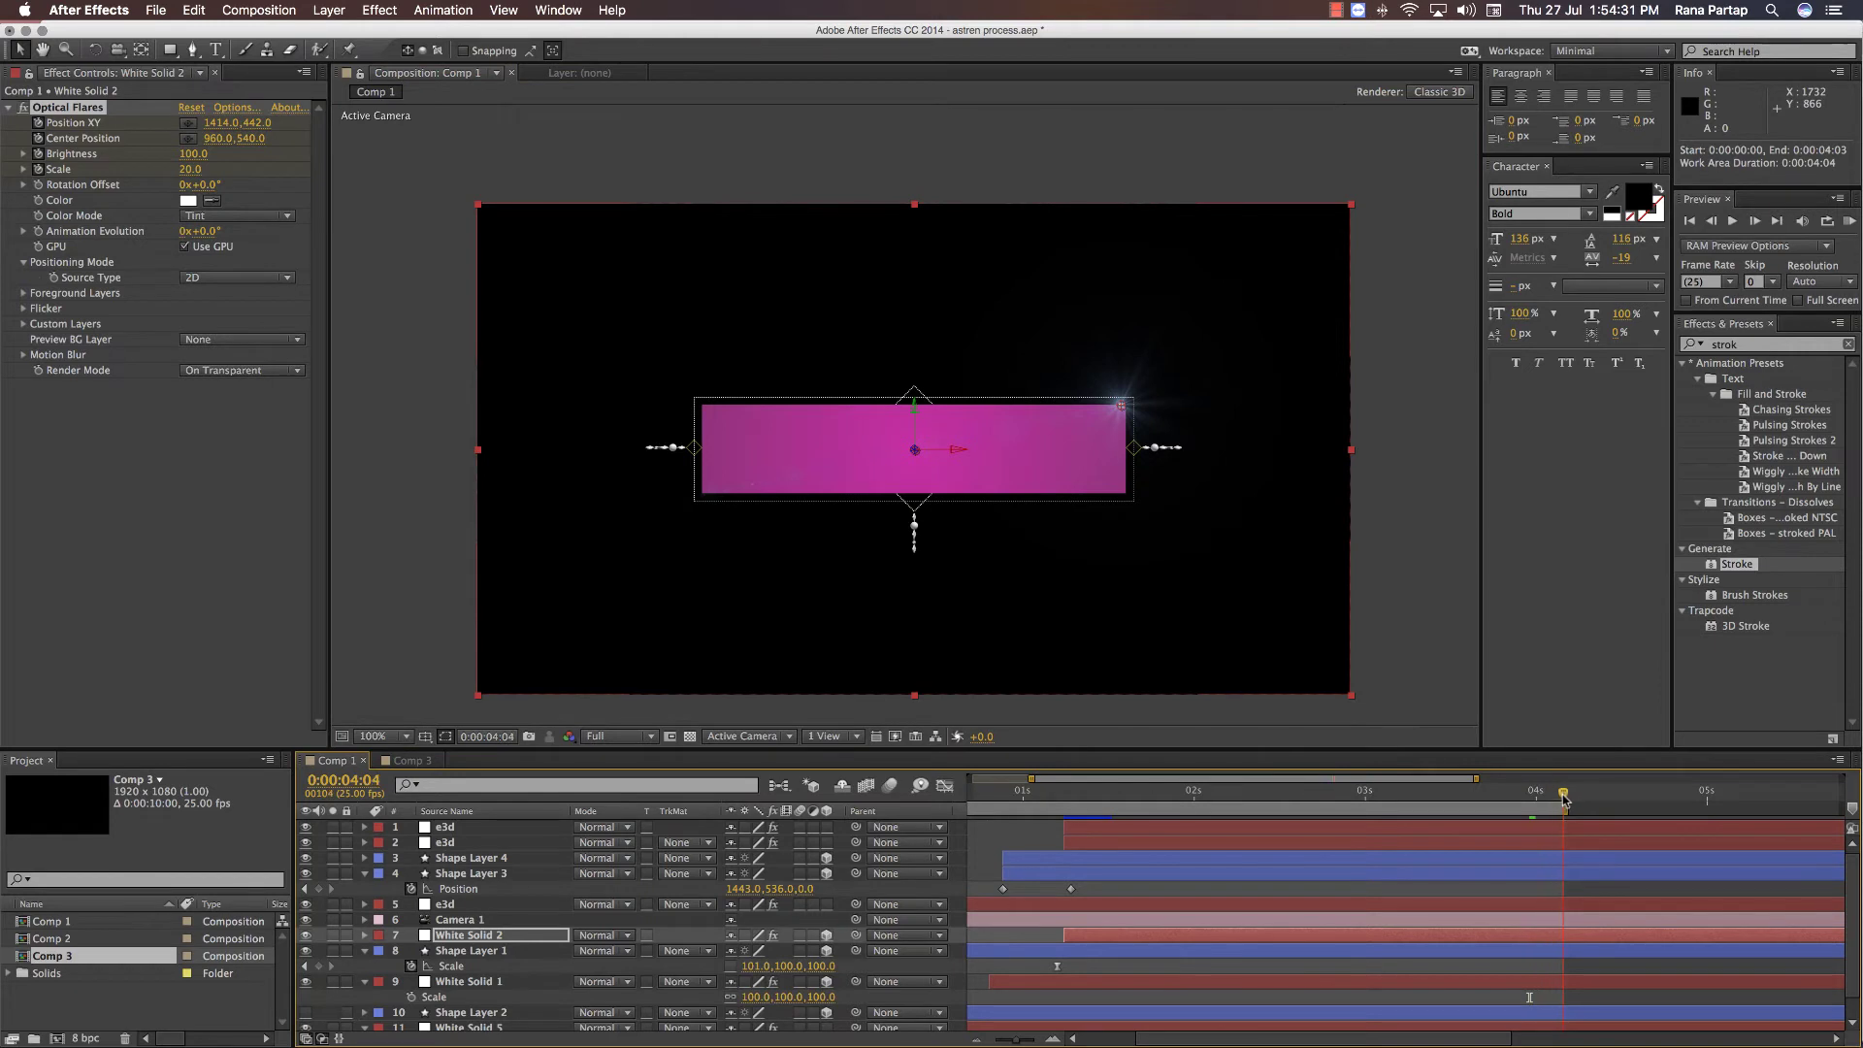
drag(190, 169, 70, 181)
click(388, 339)
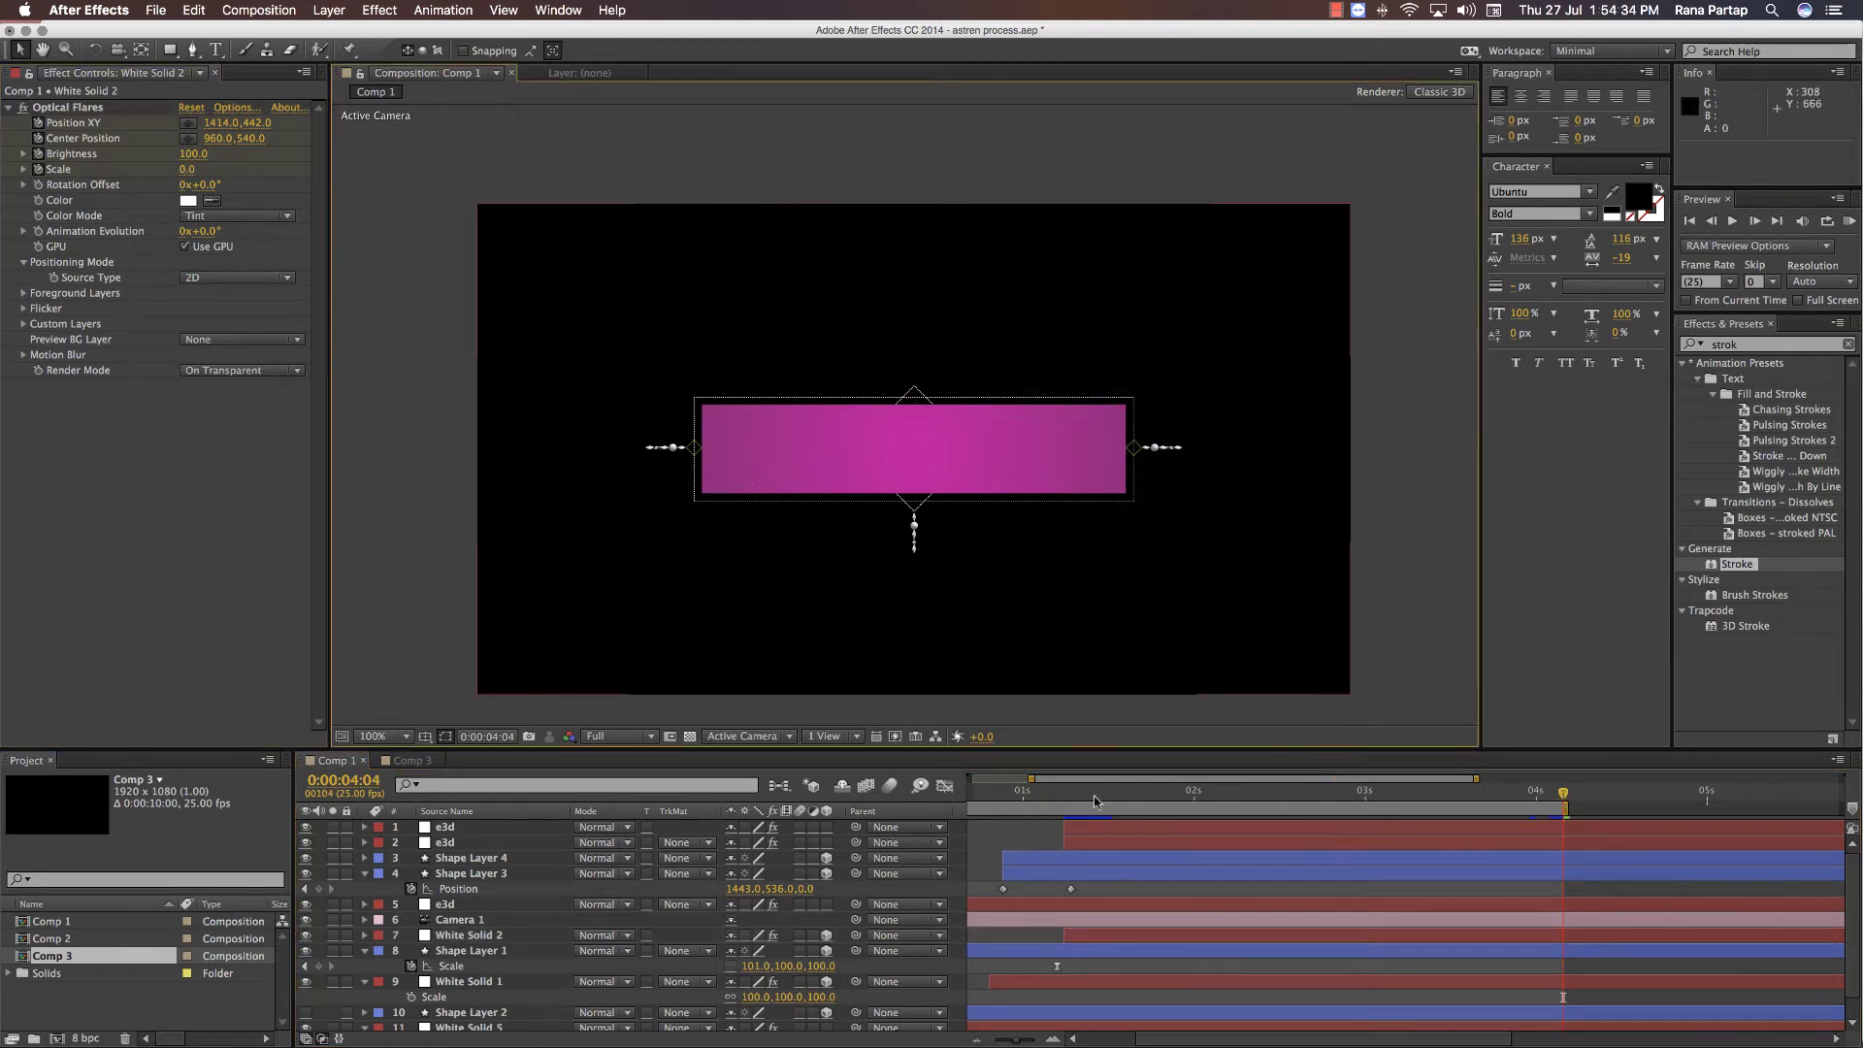
key(space)
key(KP_0)
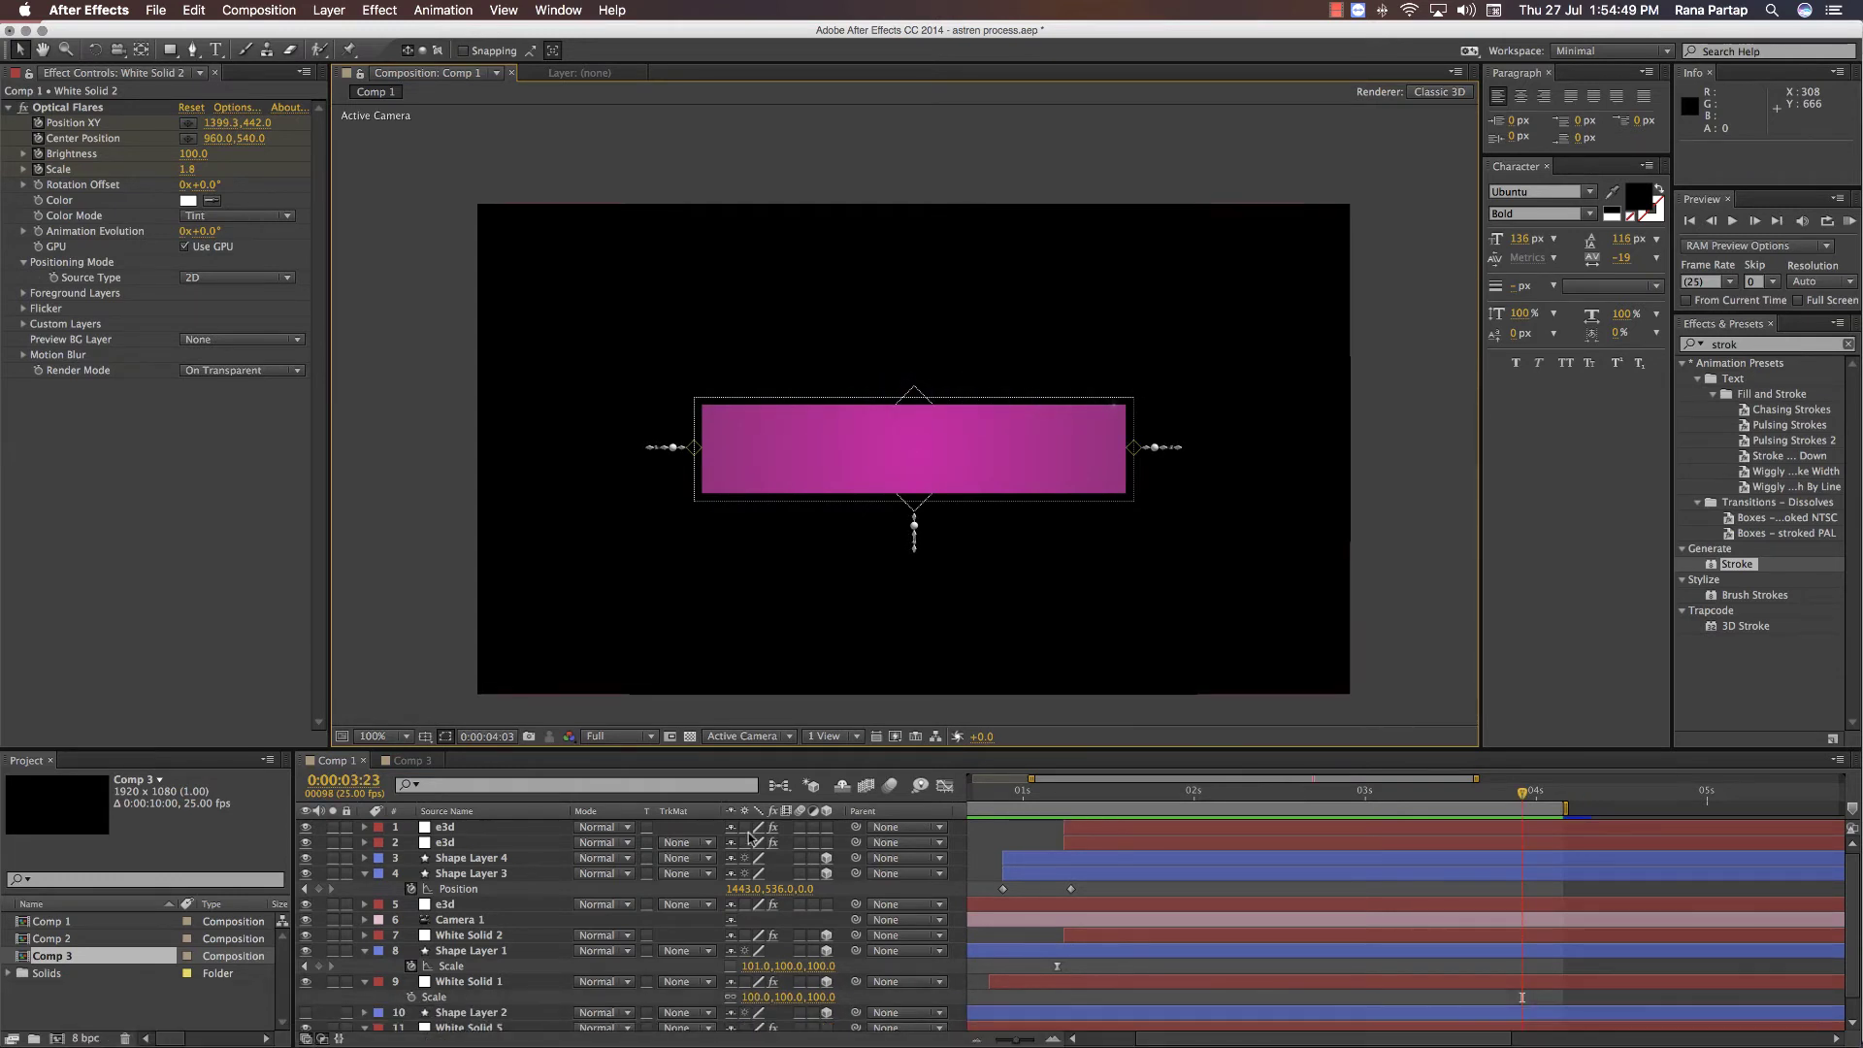
- Reveal White Solid 2's Optical Flares keyframes, and paste a Scale keyframe of 20.0 at 0:00:03:24
click(447, 935)
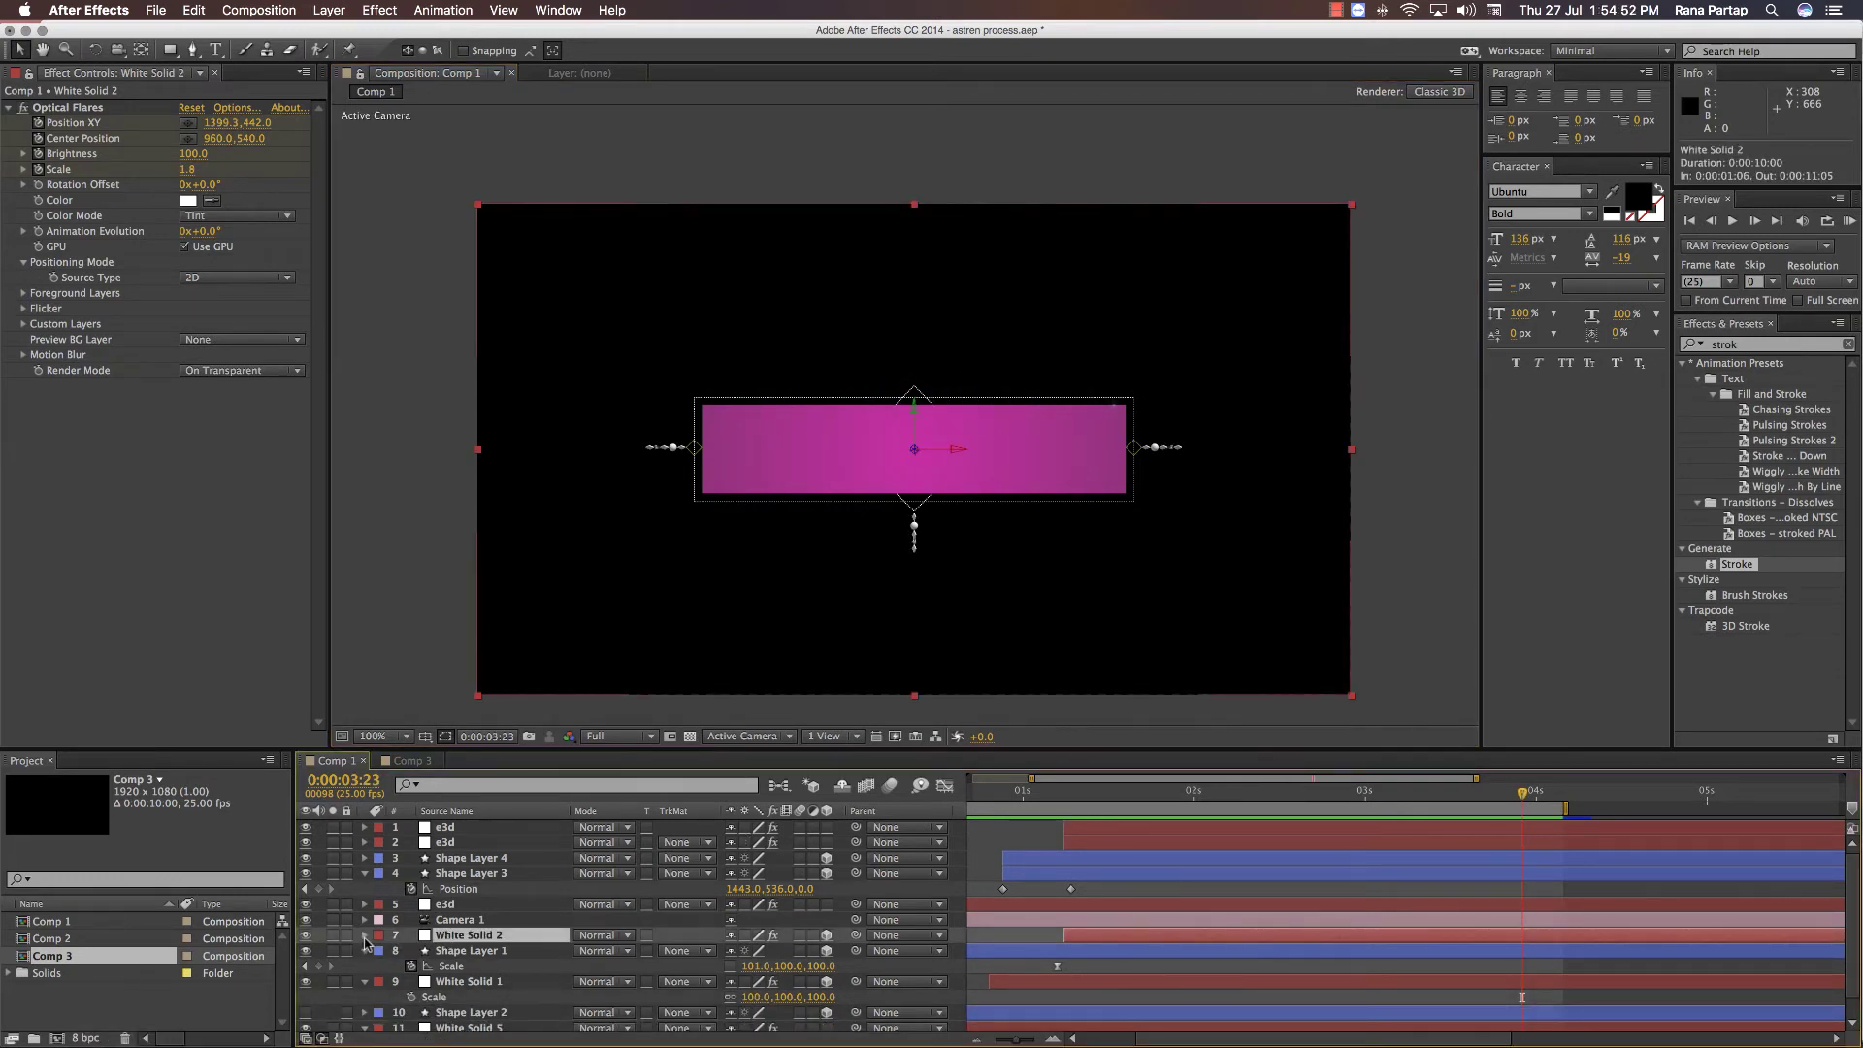
click(365, 936)
click(381, 951)
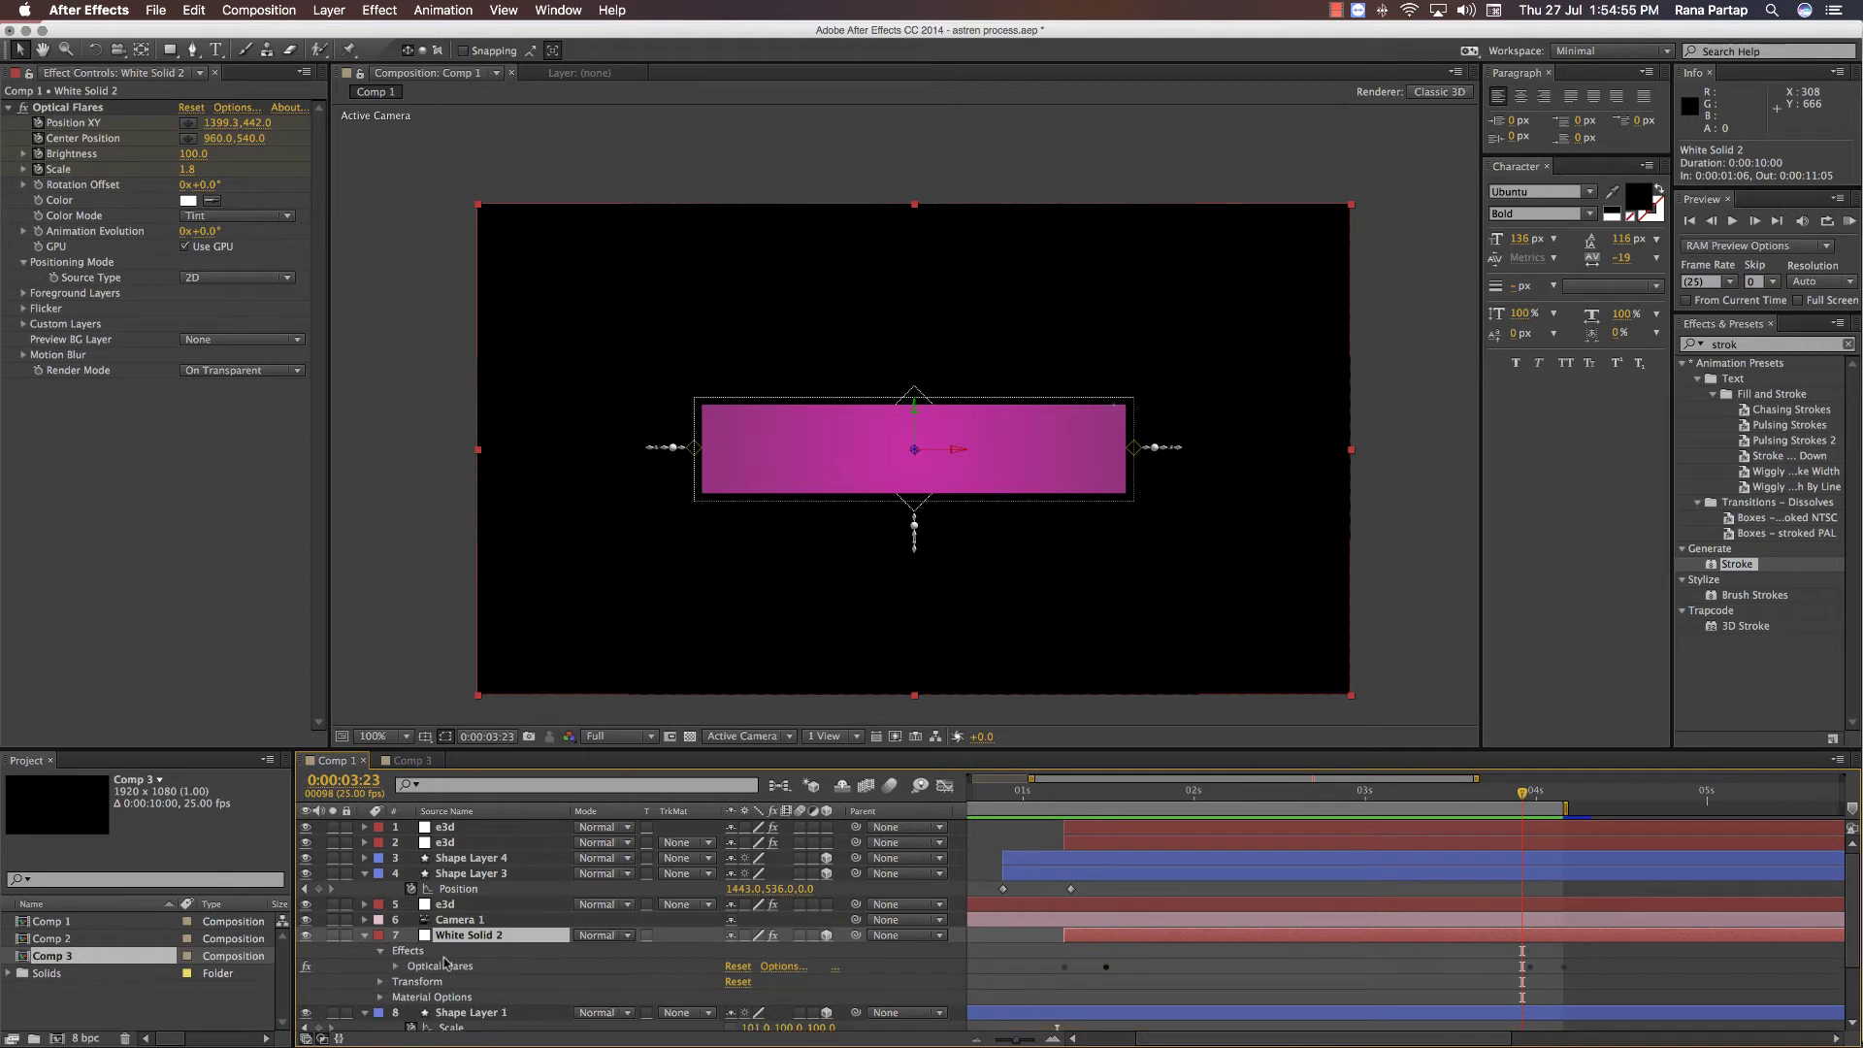
click(395, 967)
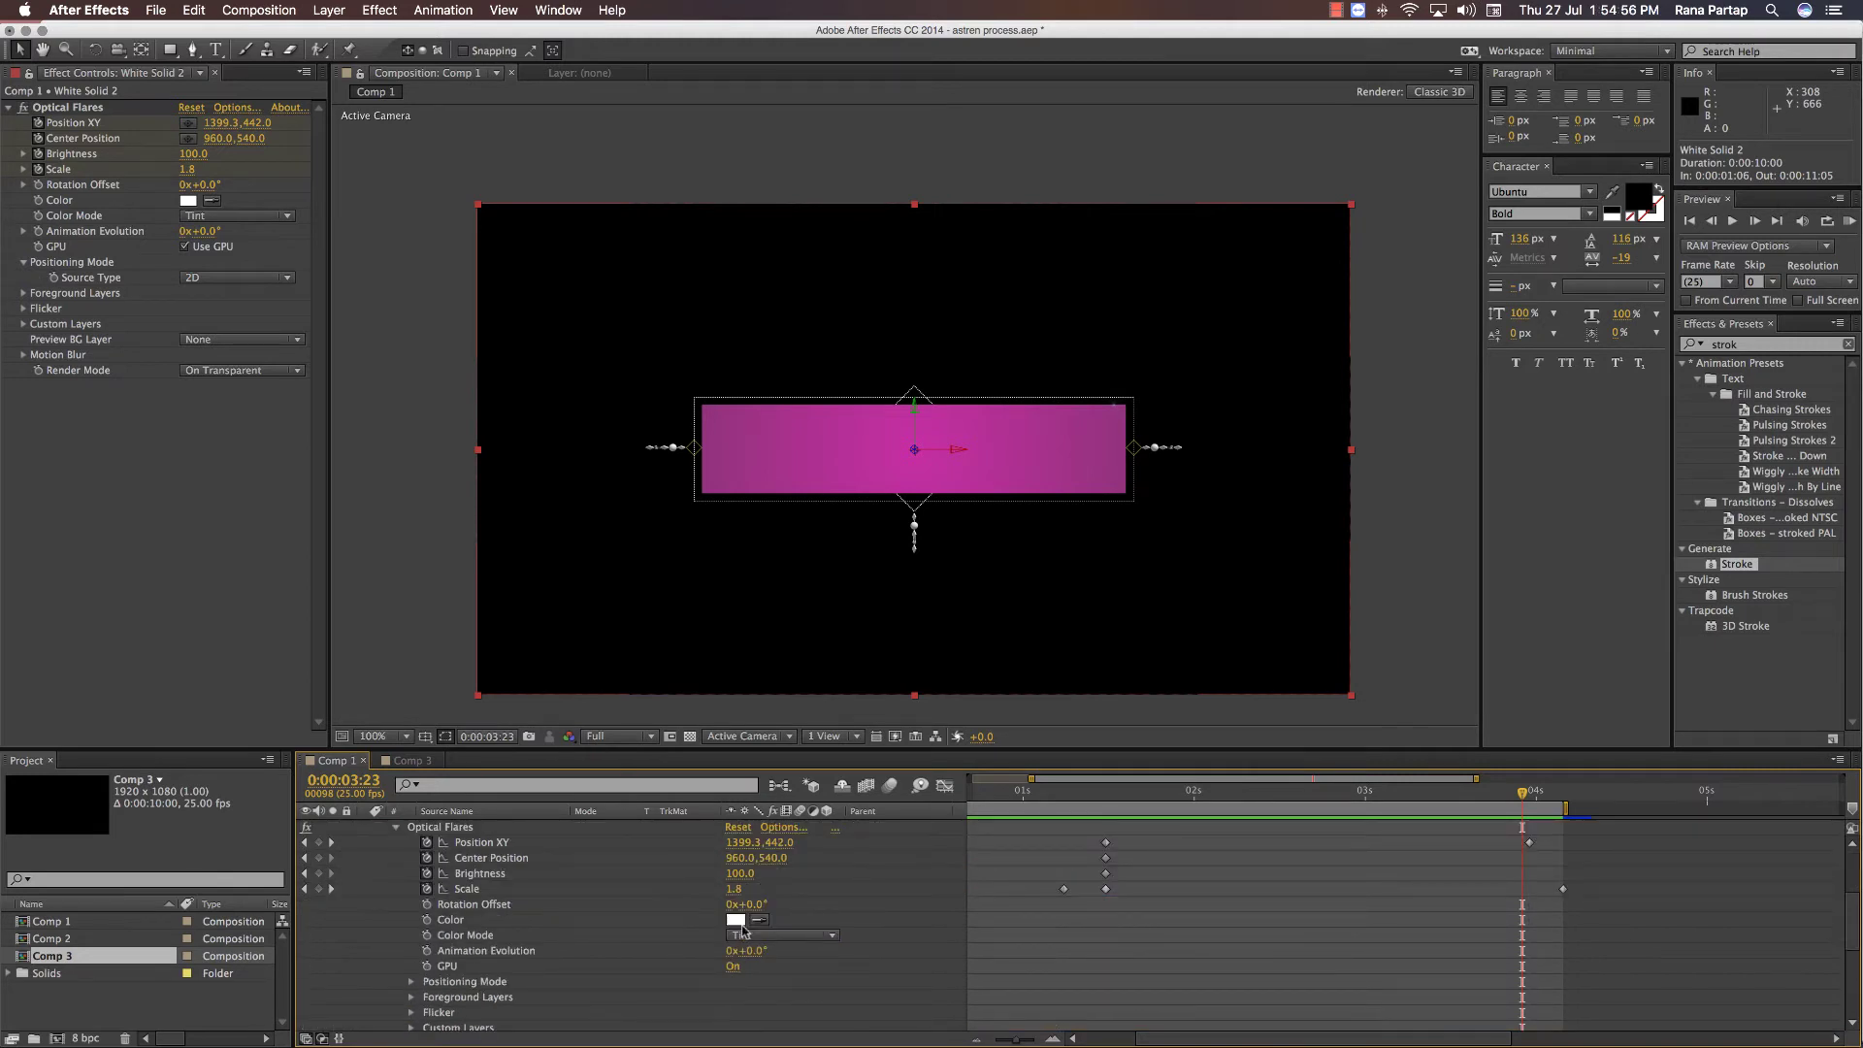
click(1529, 791)
key(cmd+v)
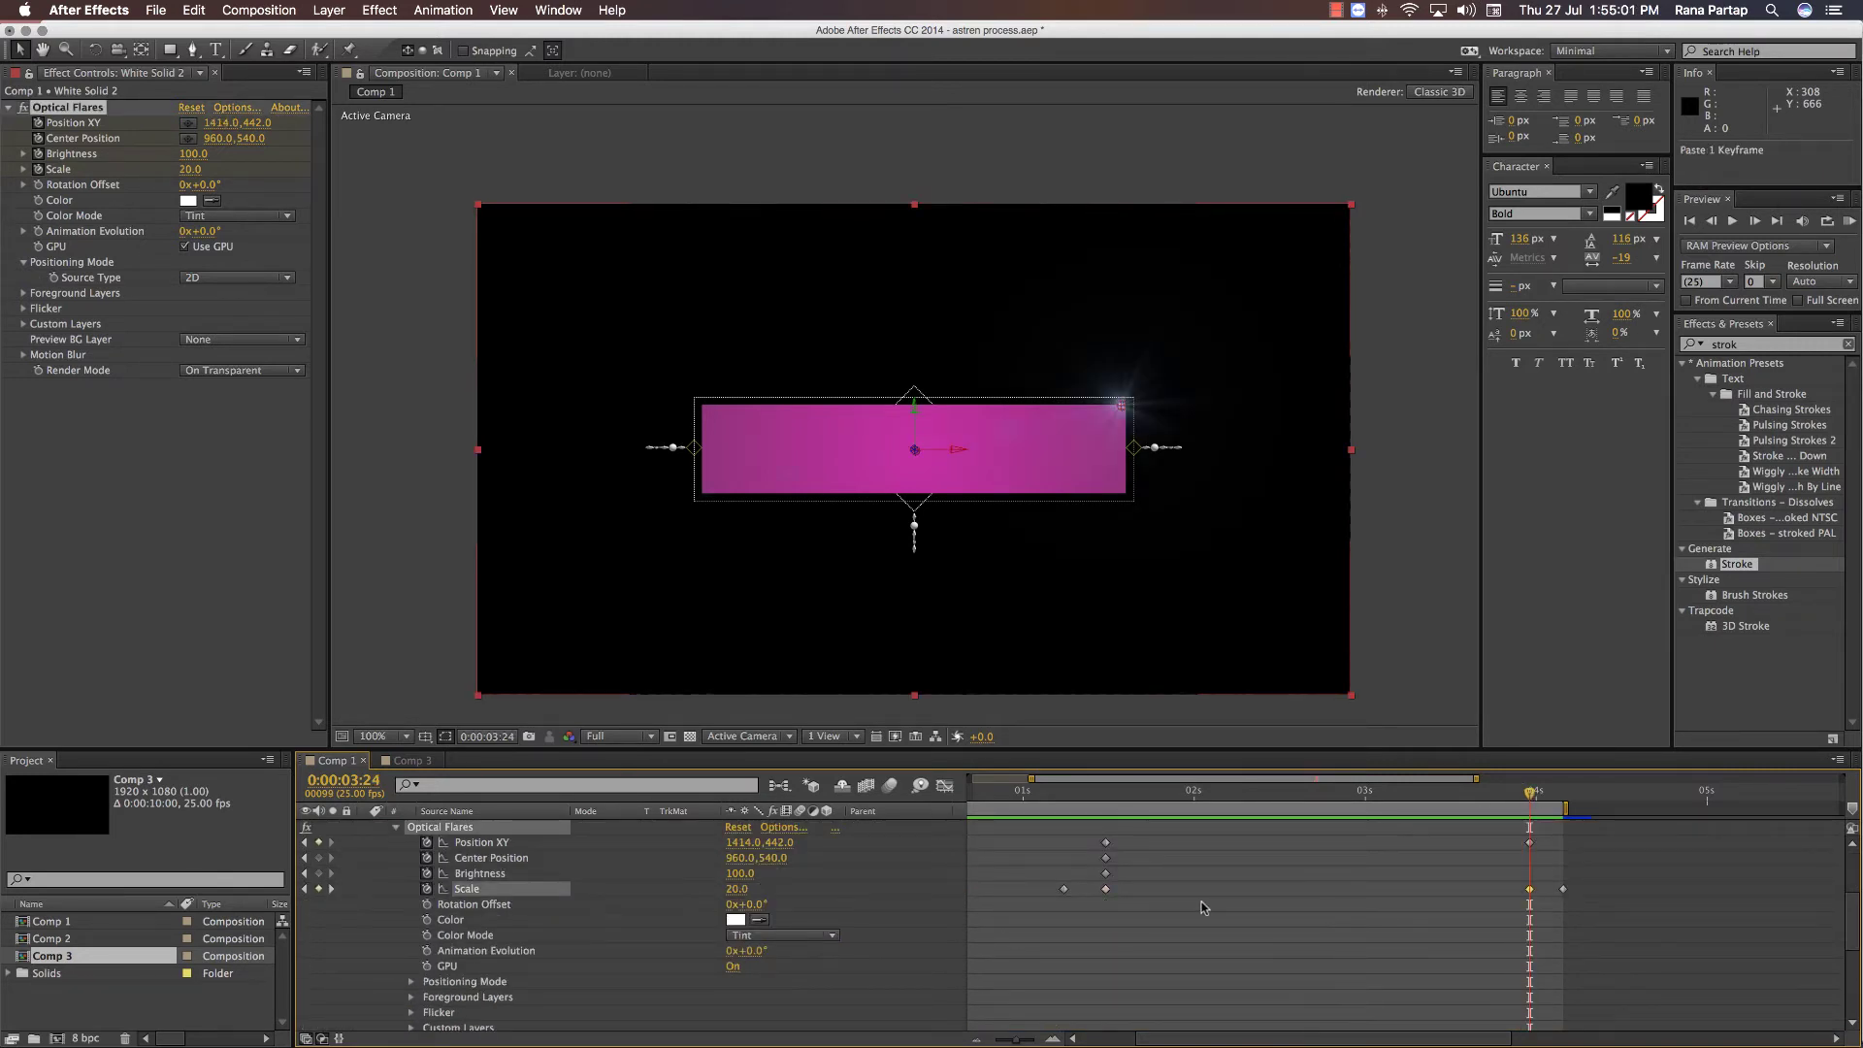
- Preview the flare's sweep along the banner's upper edge and scrub forward to 0:00:03:05
key(space)
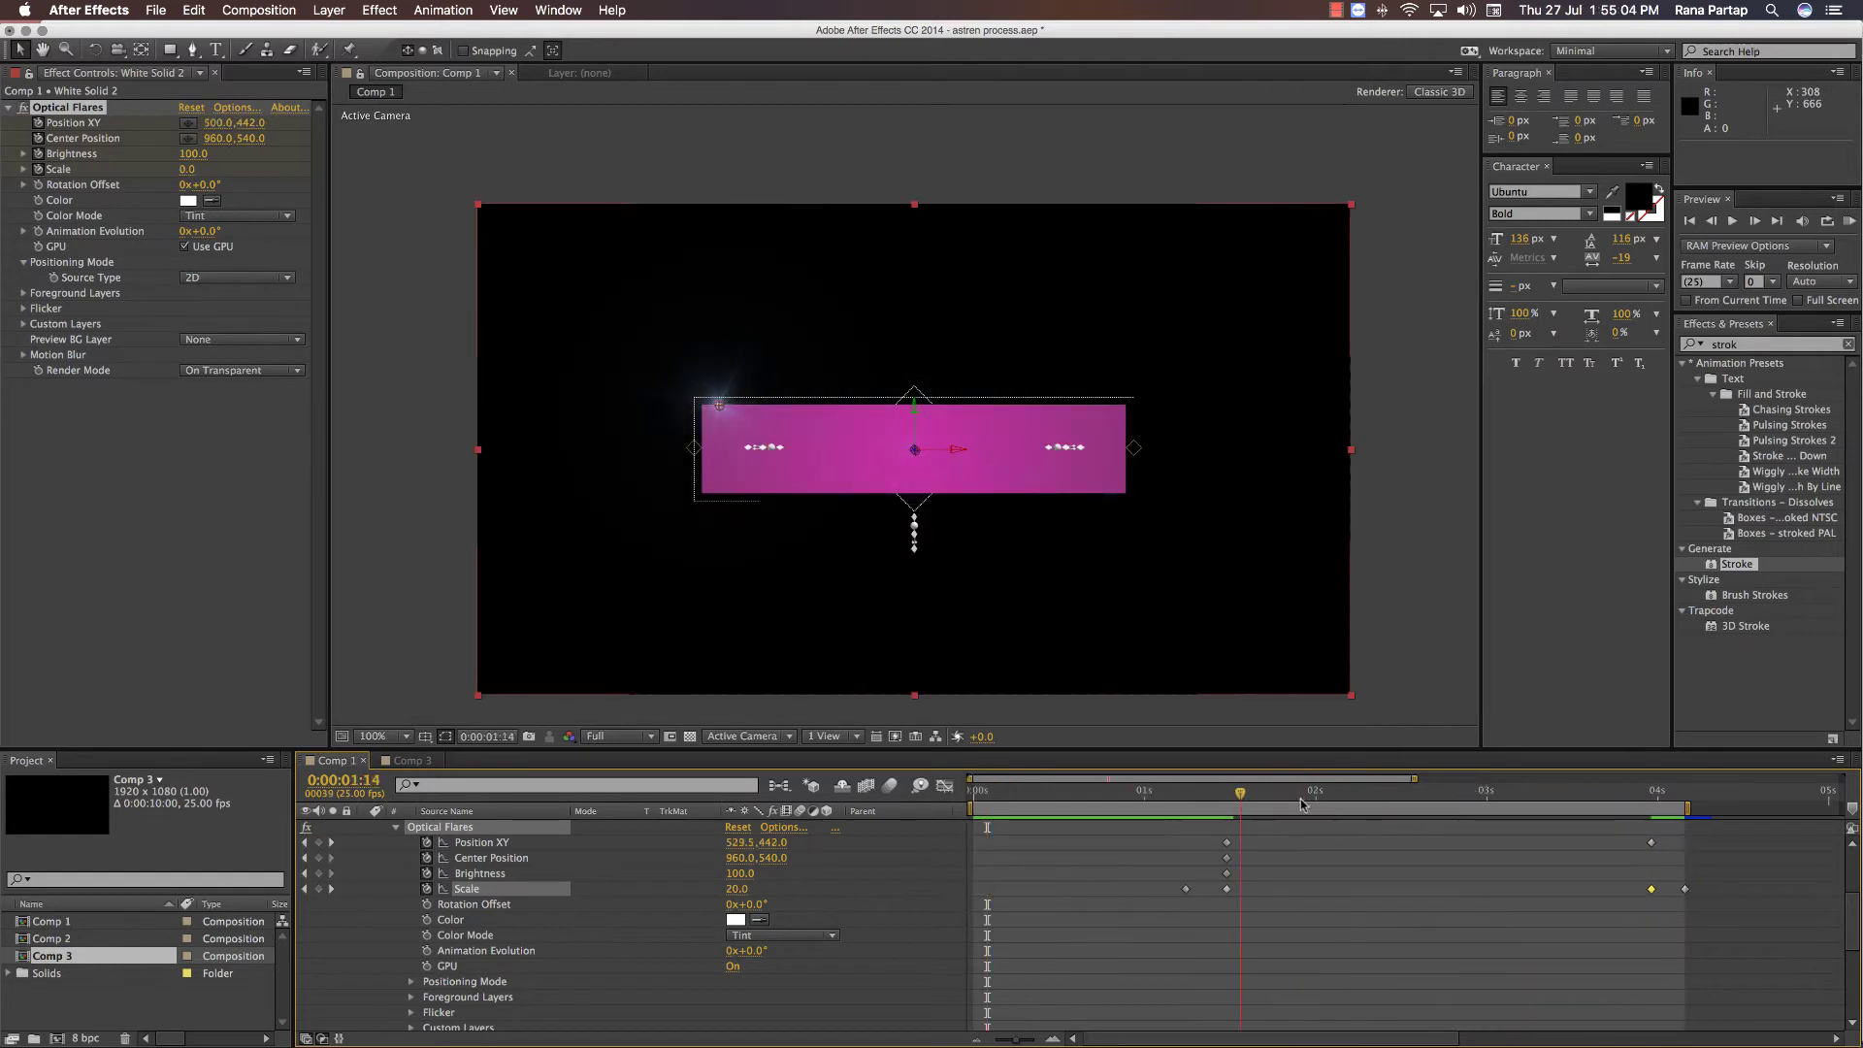
drag(1301, 804, 1521, 813)
click(1387, 615)
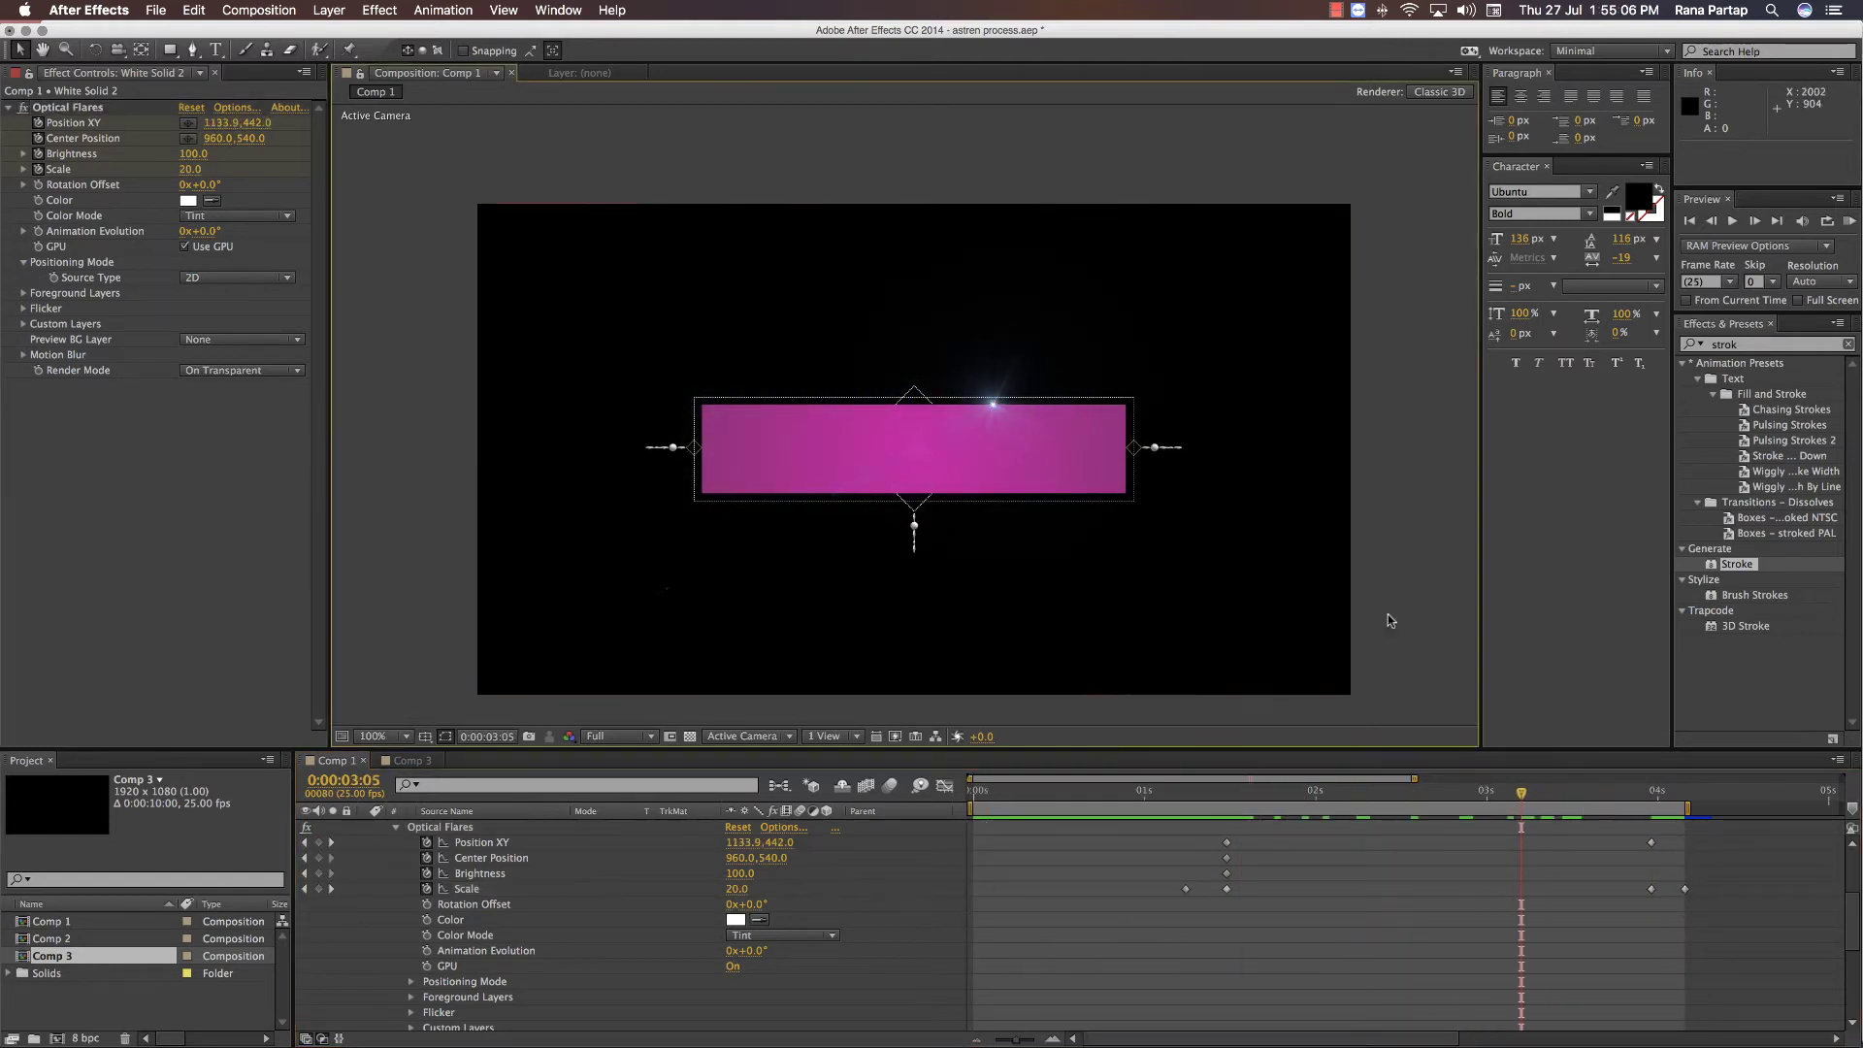
- Select White Solid 2 and search the effects library for "blur"
click(902, 469)
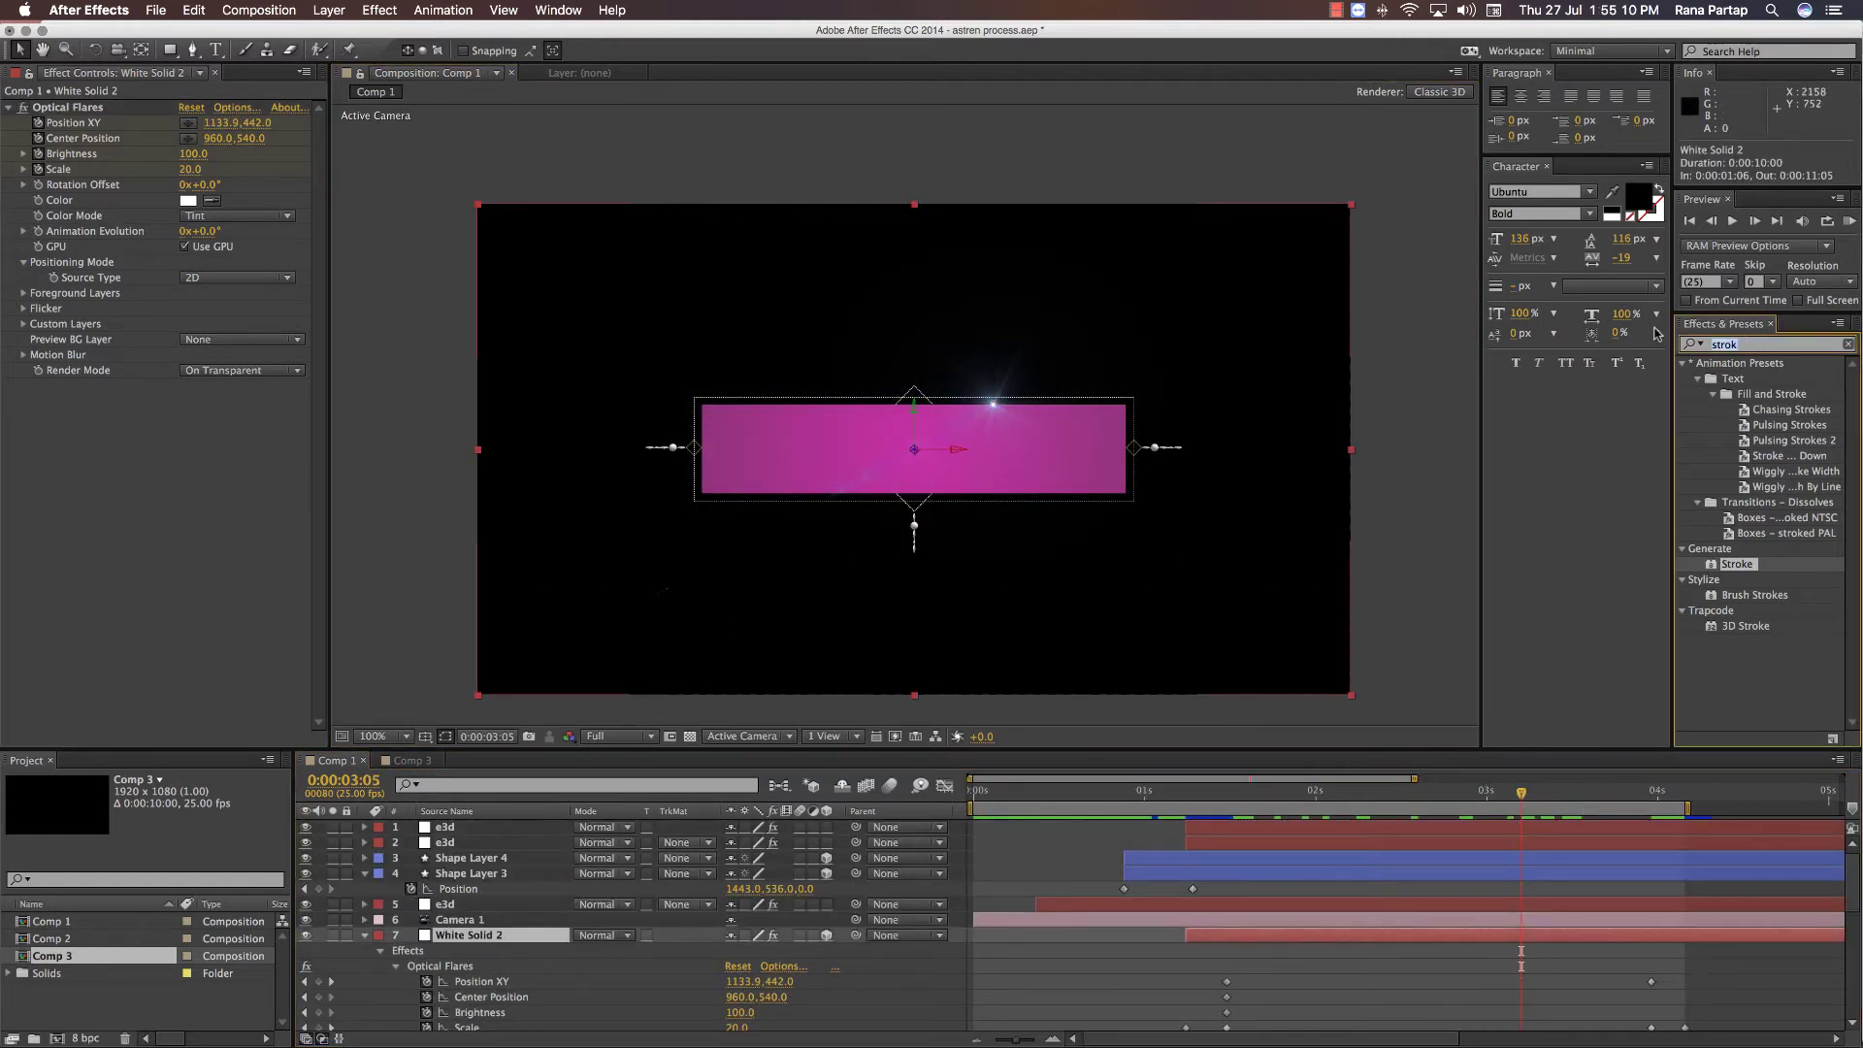
text(blur)
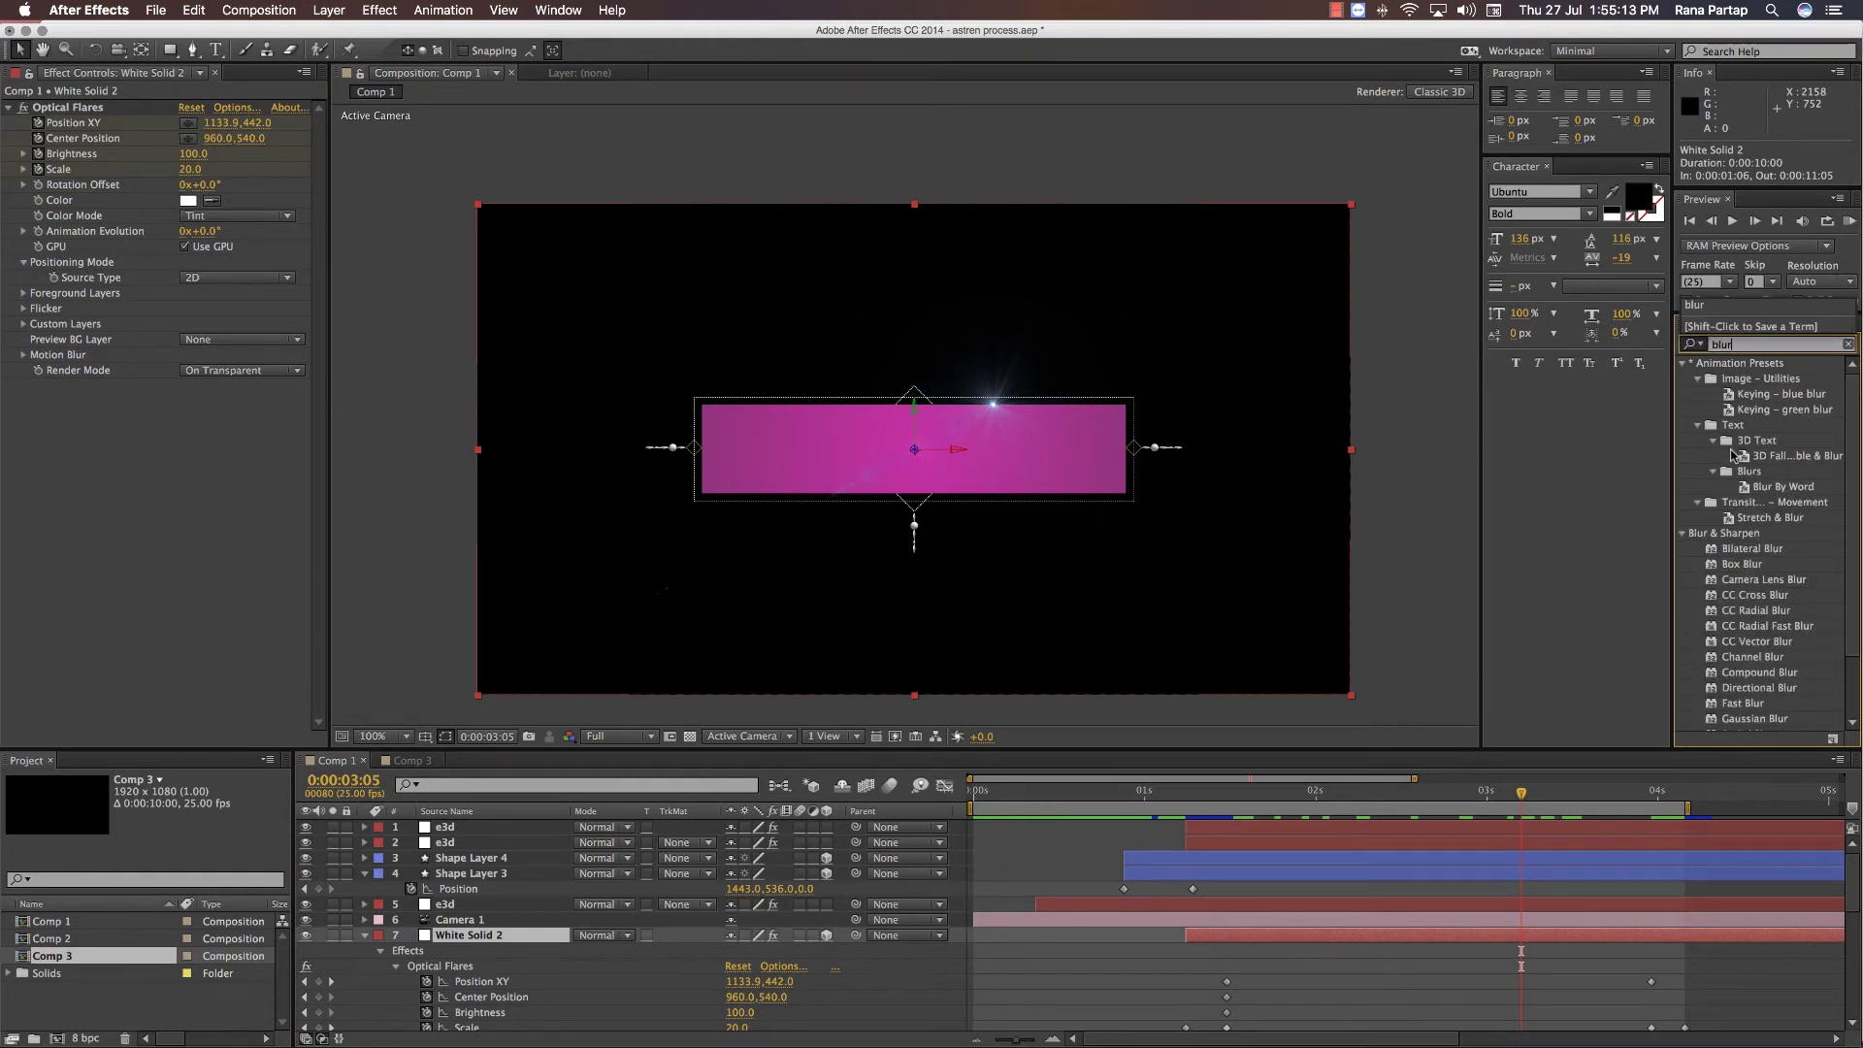
scroll(1737, 490, down, 3)
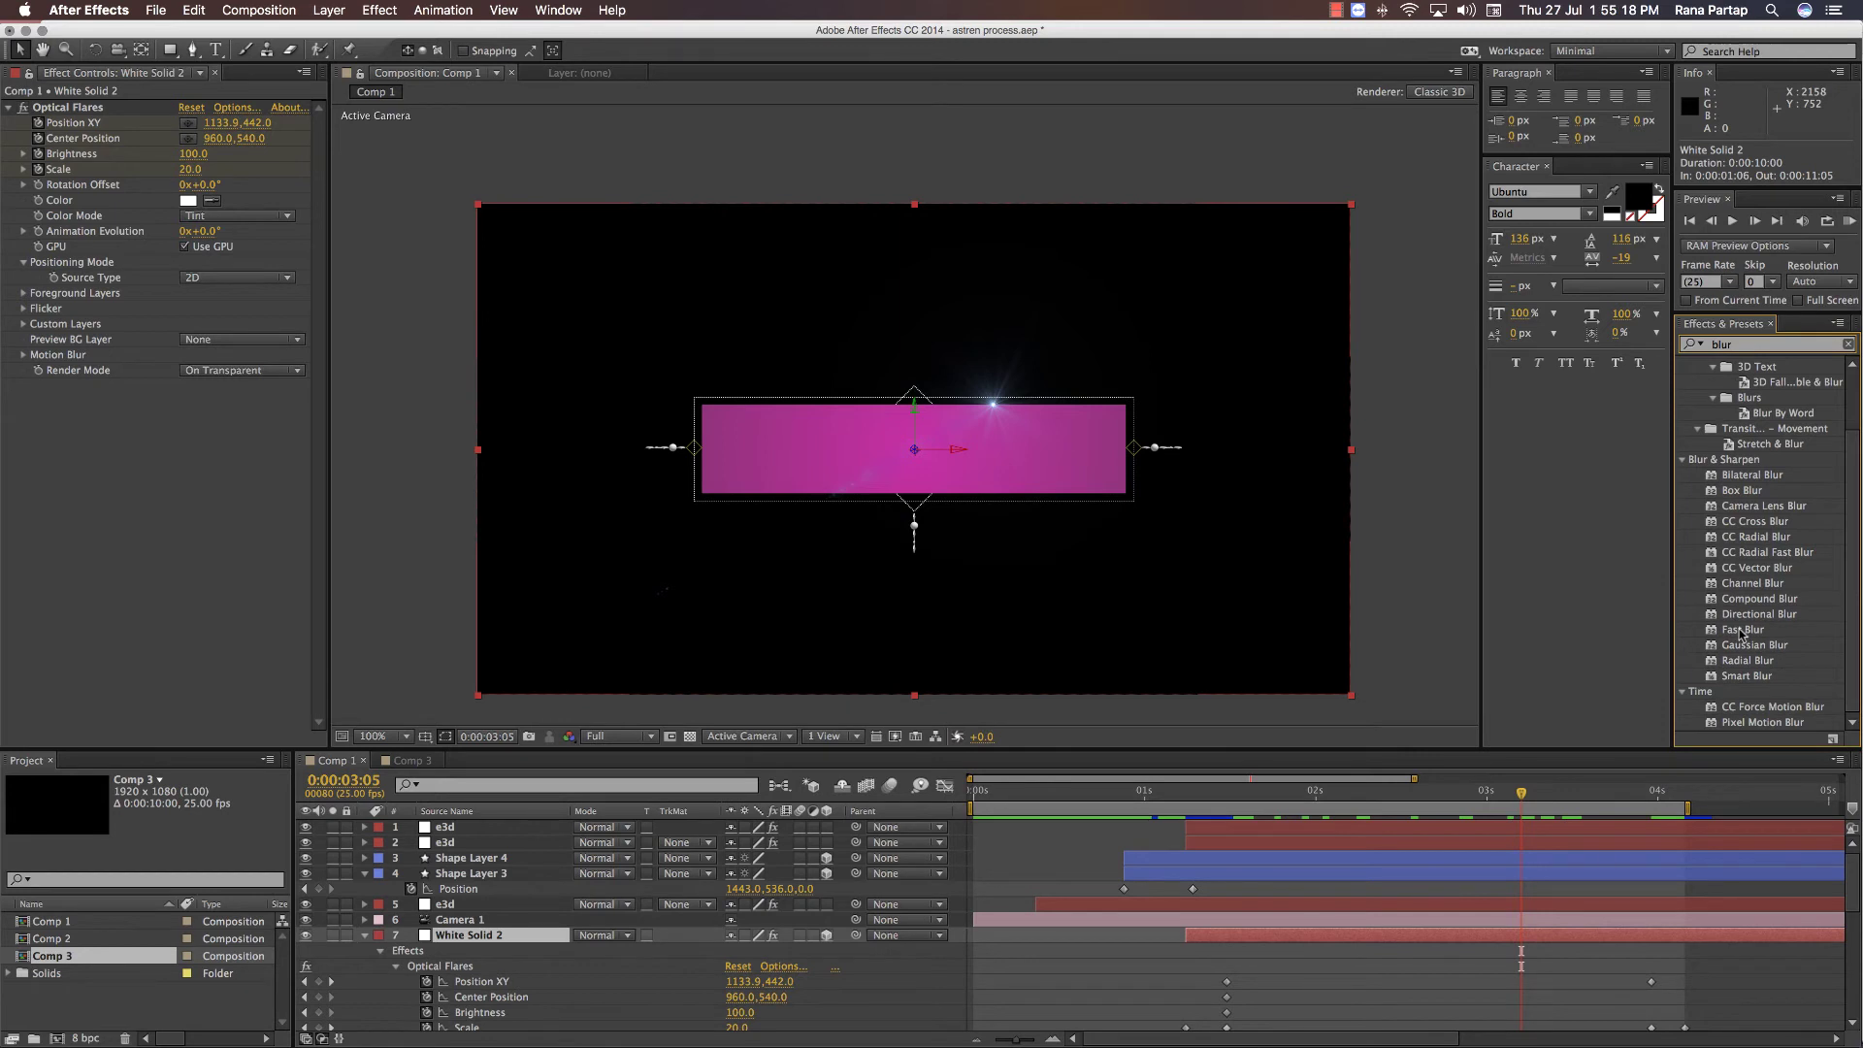
- Try a Gaussian Blur with Horizontal blur dimensions on White Solid 2, and remove it
drag(1746, 644, 1417, 920)
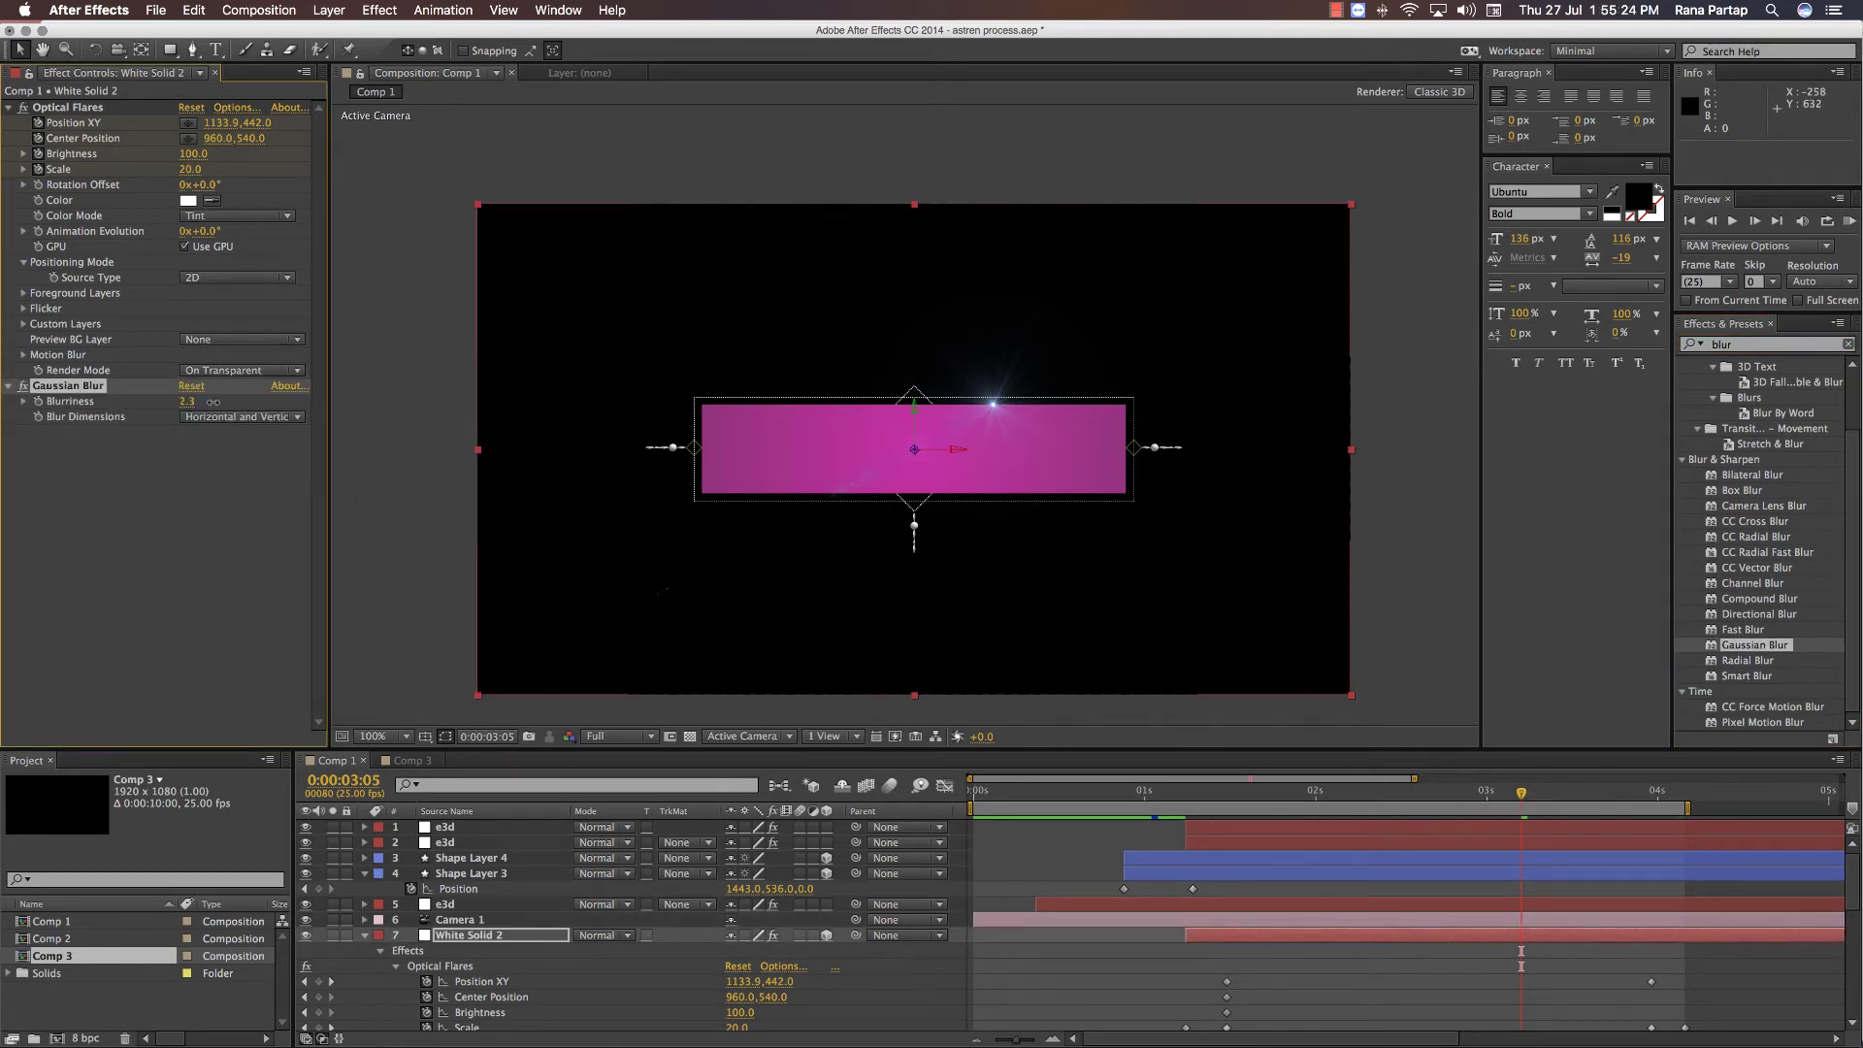
drag(244, 406, 238, 406)
click(238, 416)
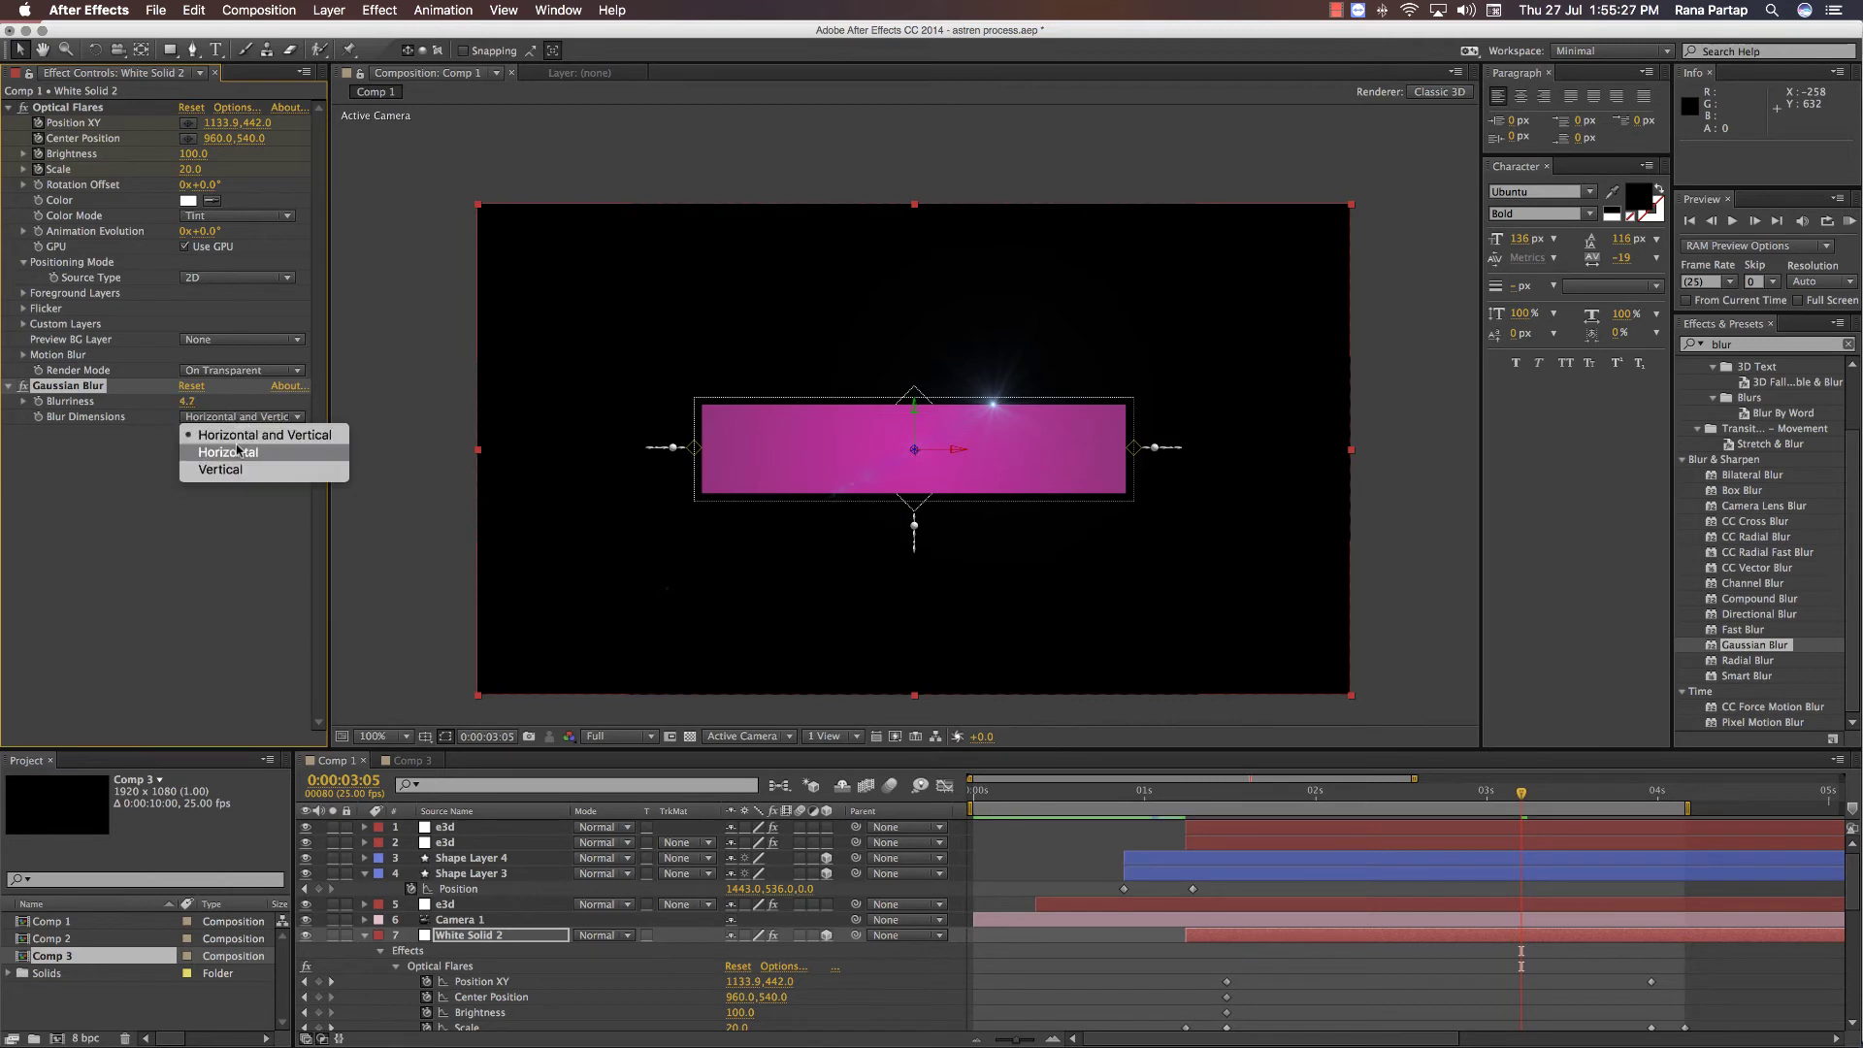
click(214, 451)
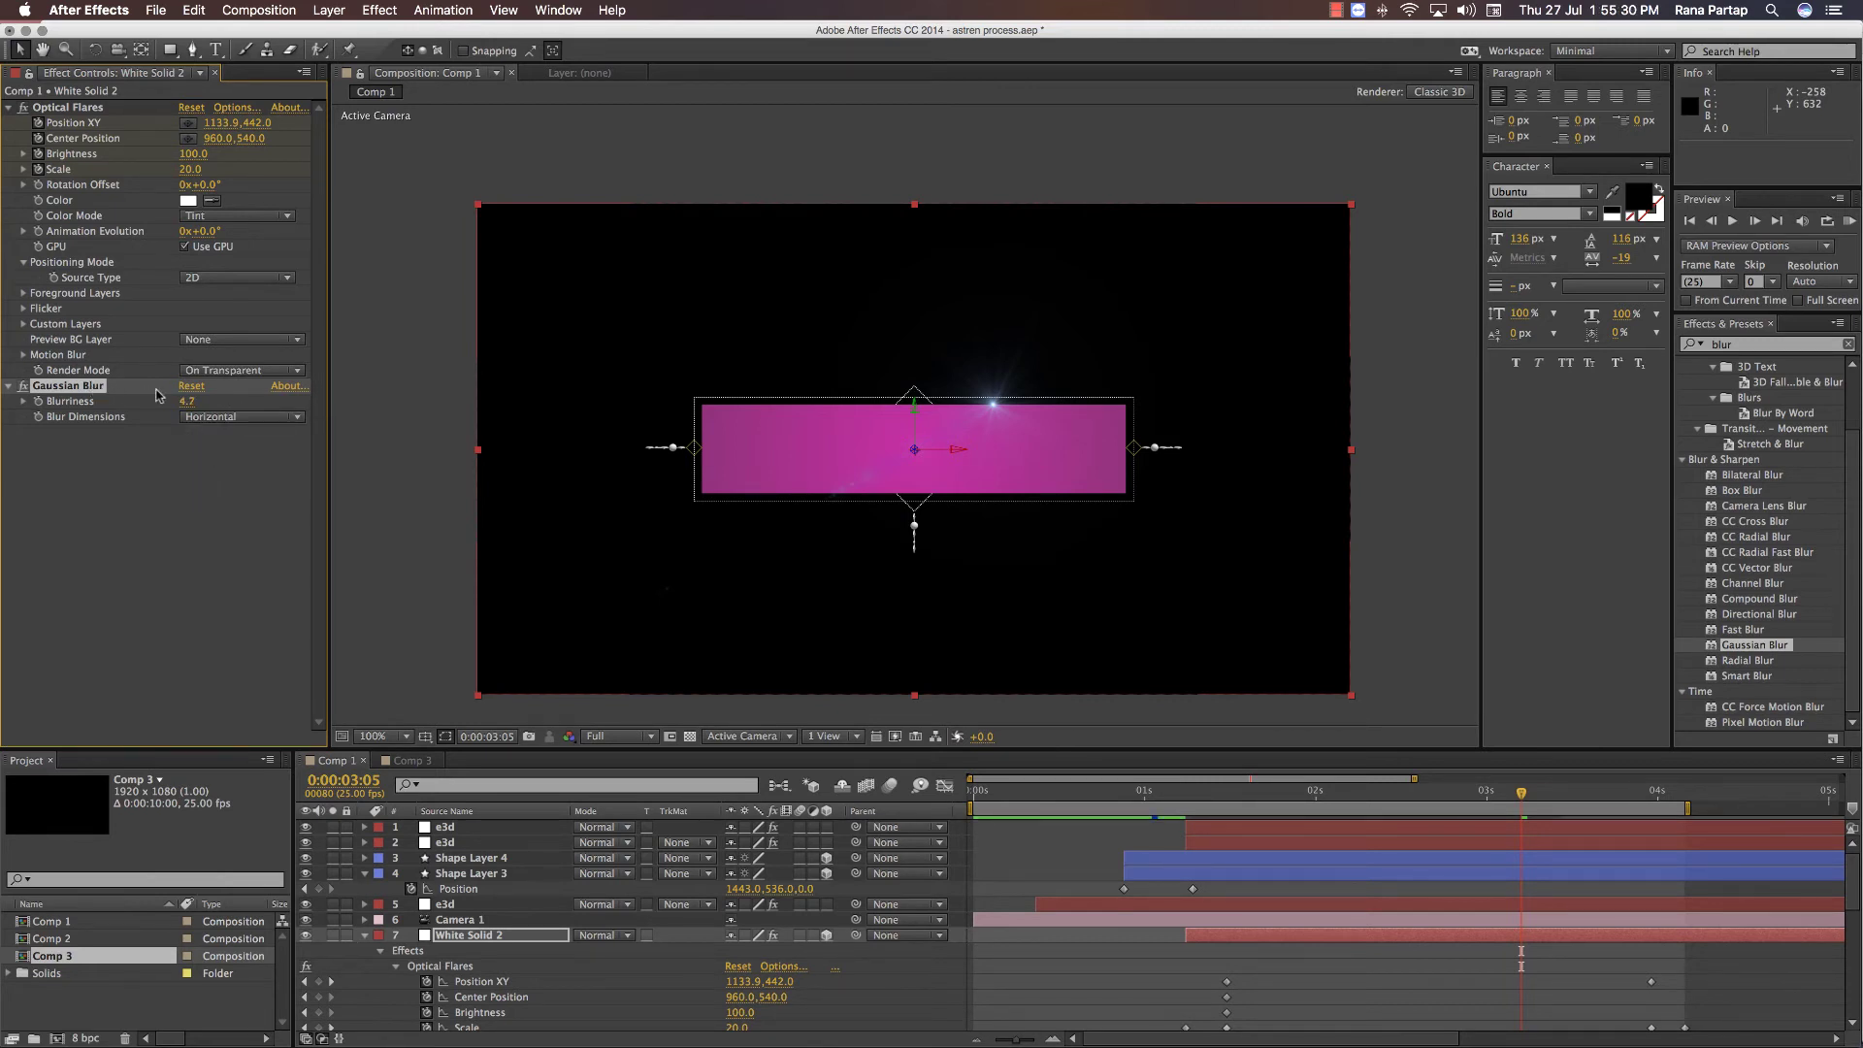
key(Delete)
- Apply Fast Blur below Optical Flares on White Solid 2, with Blurriness 16.0 and Repeat Edge Pixels enabled
drag(1740, 626, 199, 514)
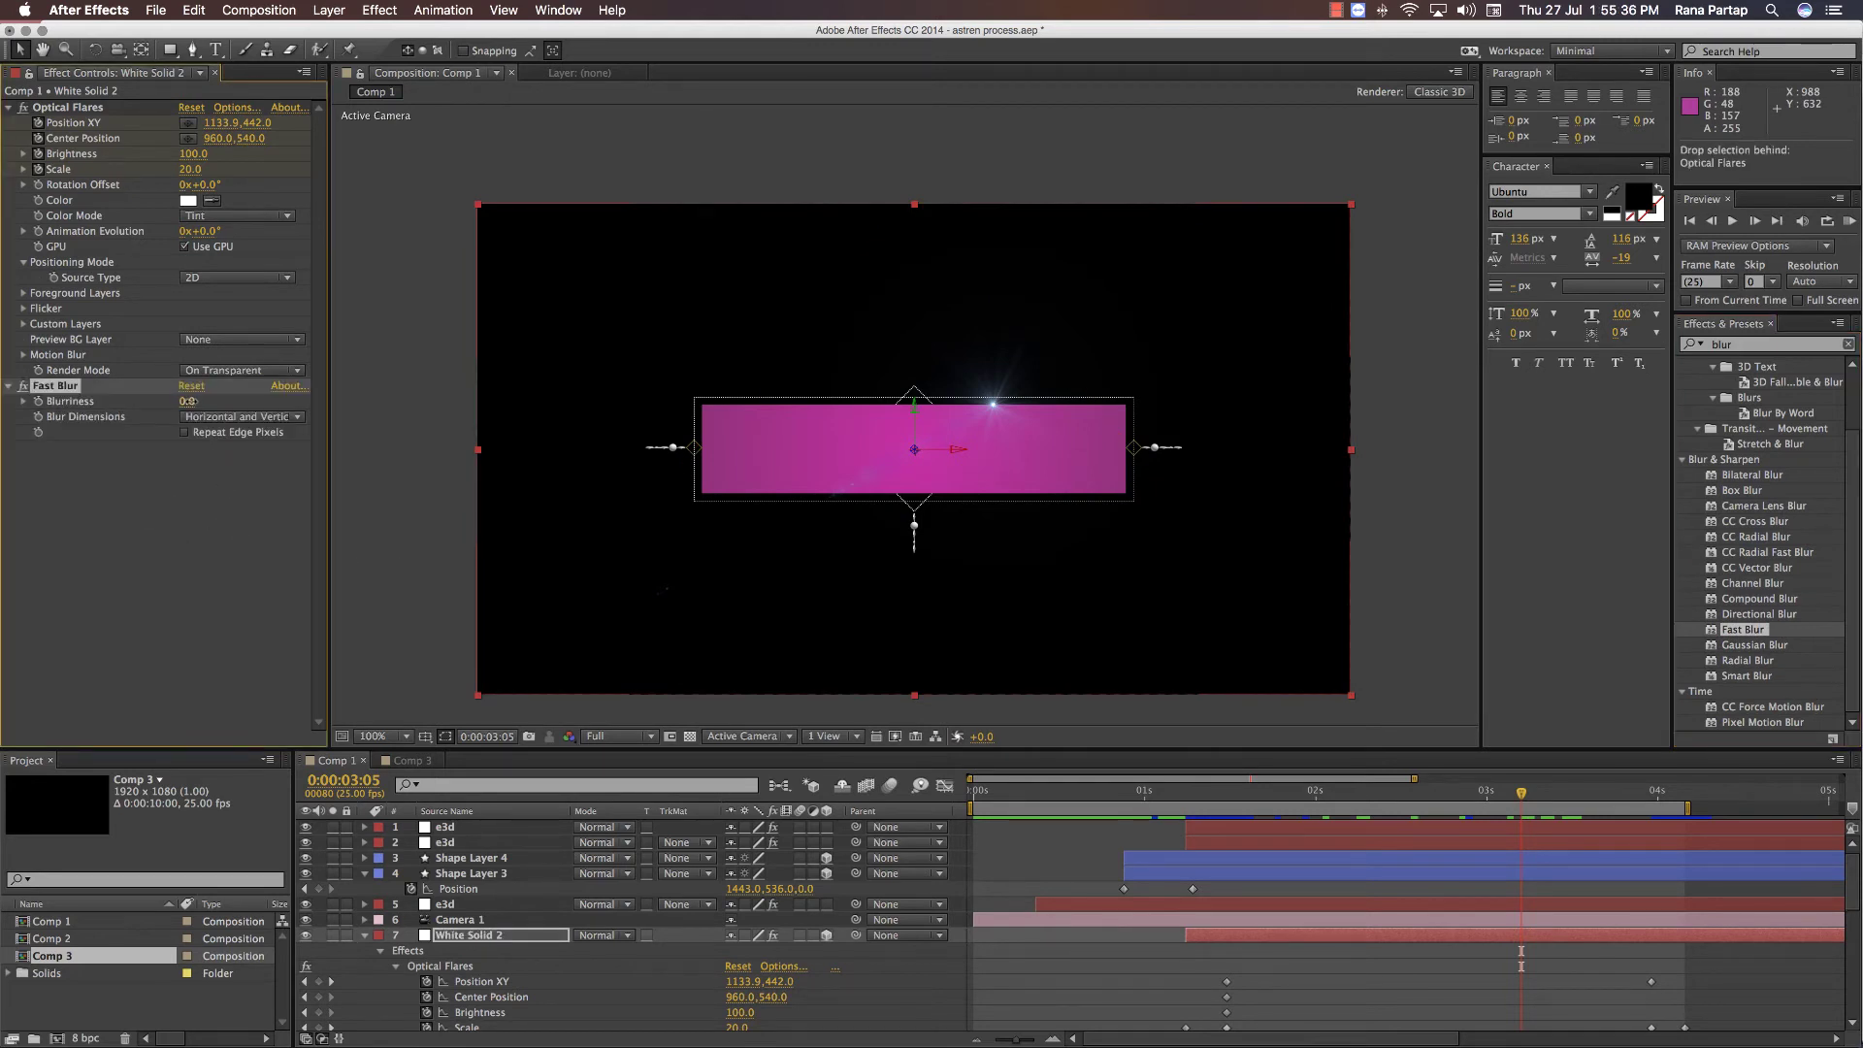
click(184, 434)
- Mask White Solid 2 with a rectangle matching the pink banner, and preview the flare's sweep inside it
key(q)
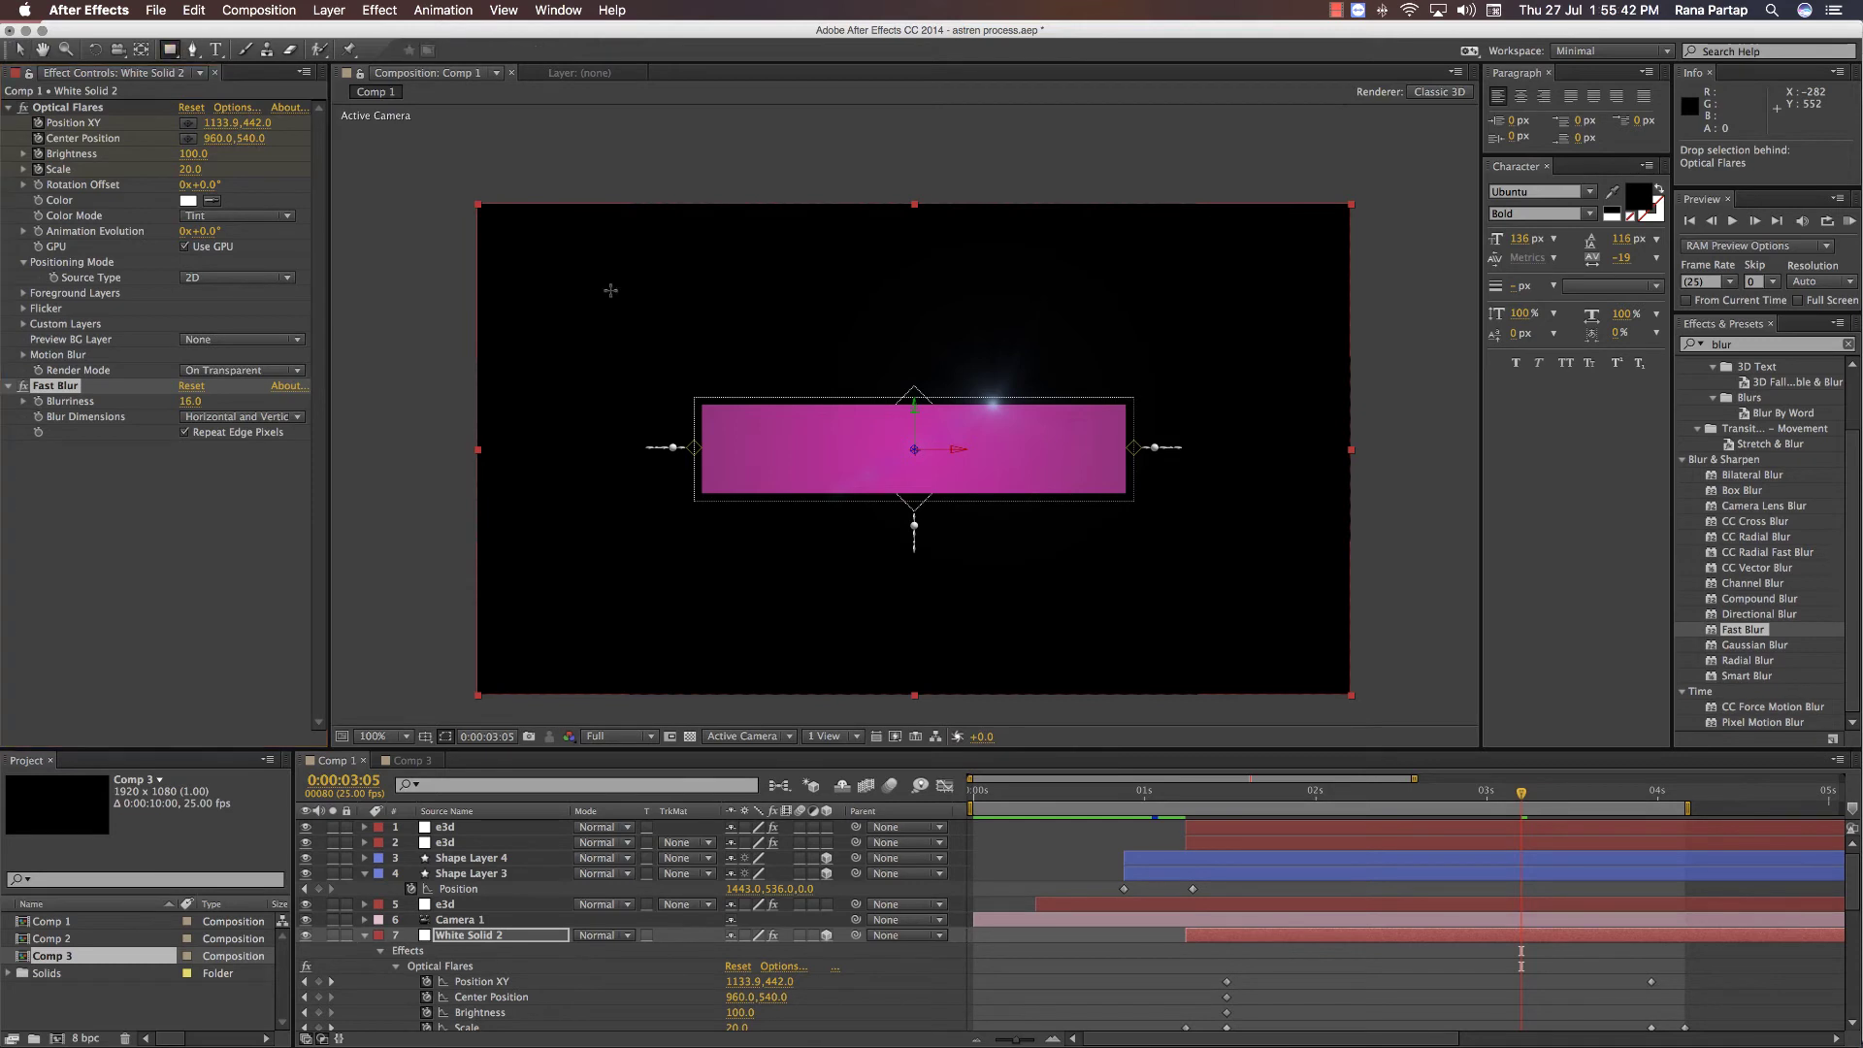
drag(702, 404, 1129, 494)
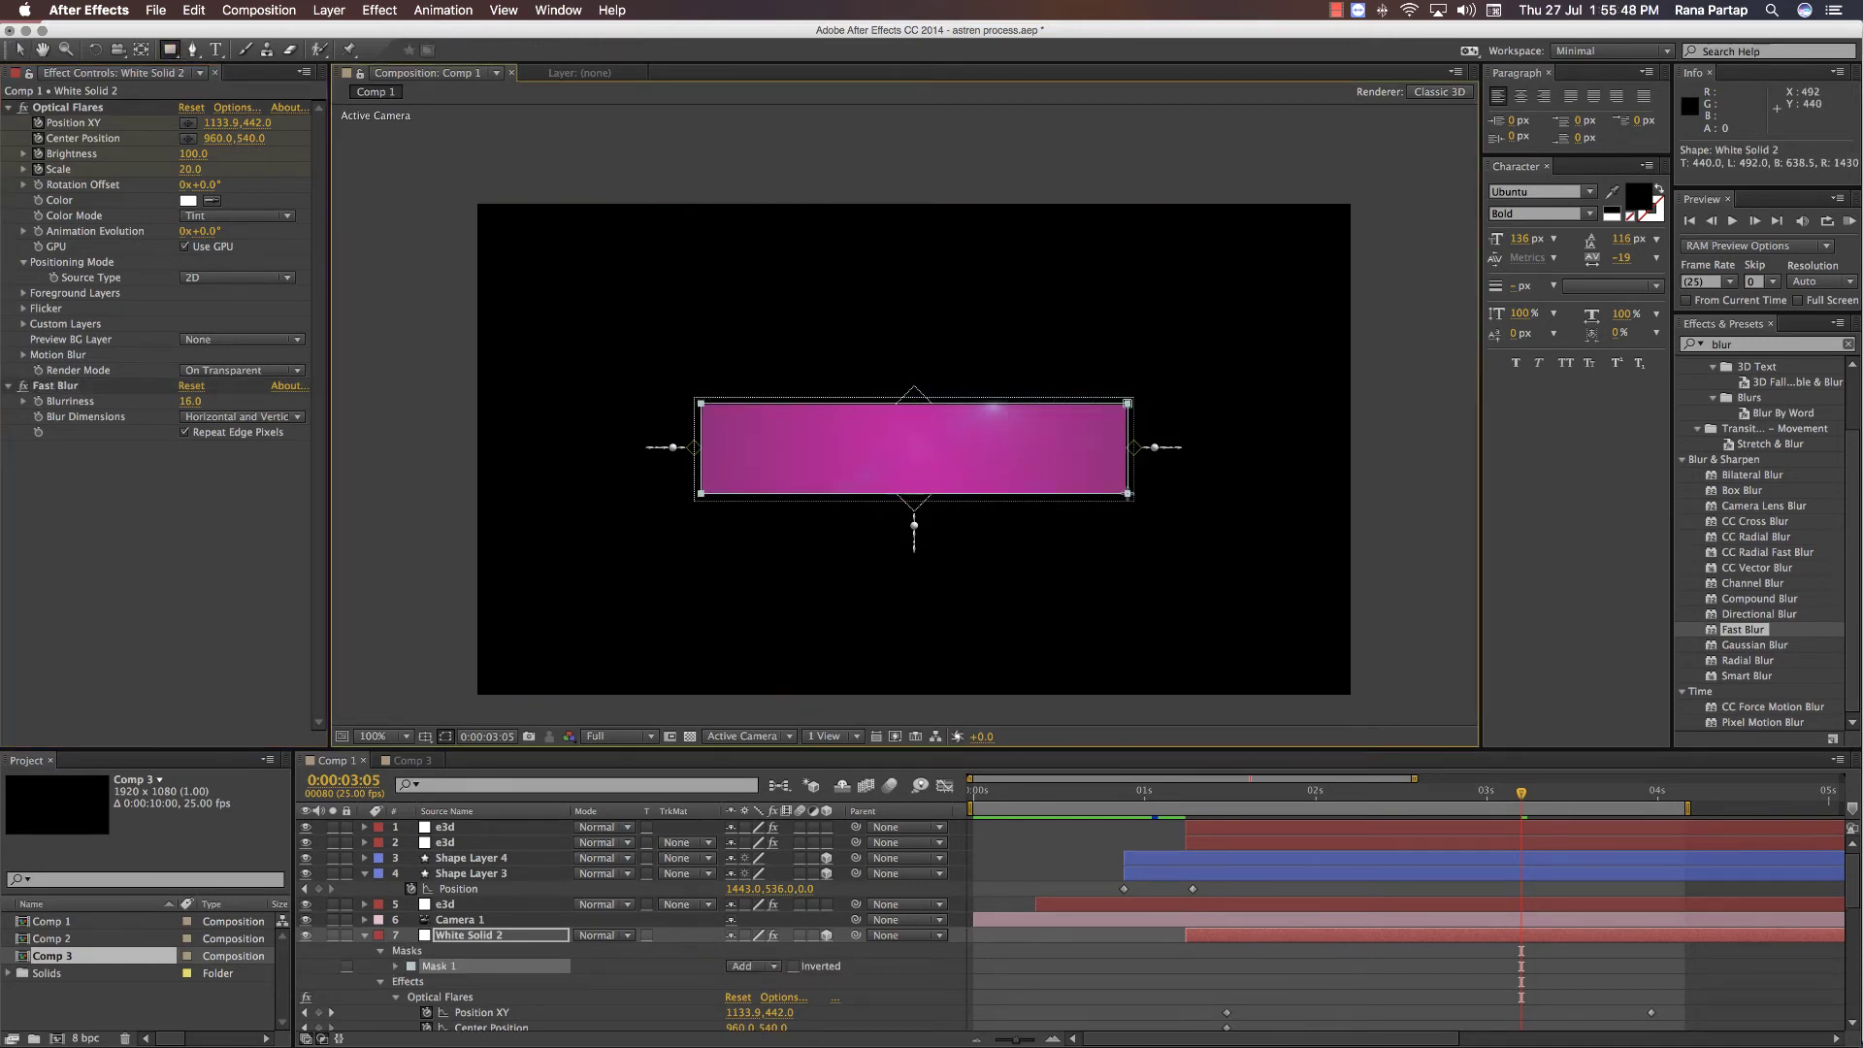
click(20, 49)
click(415, 289)
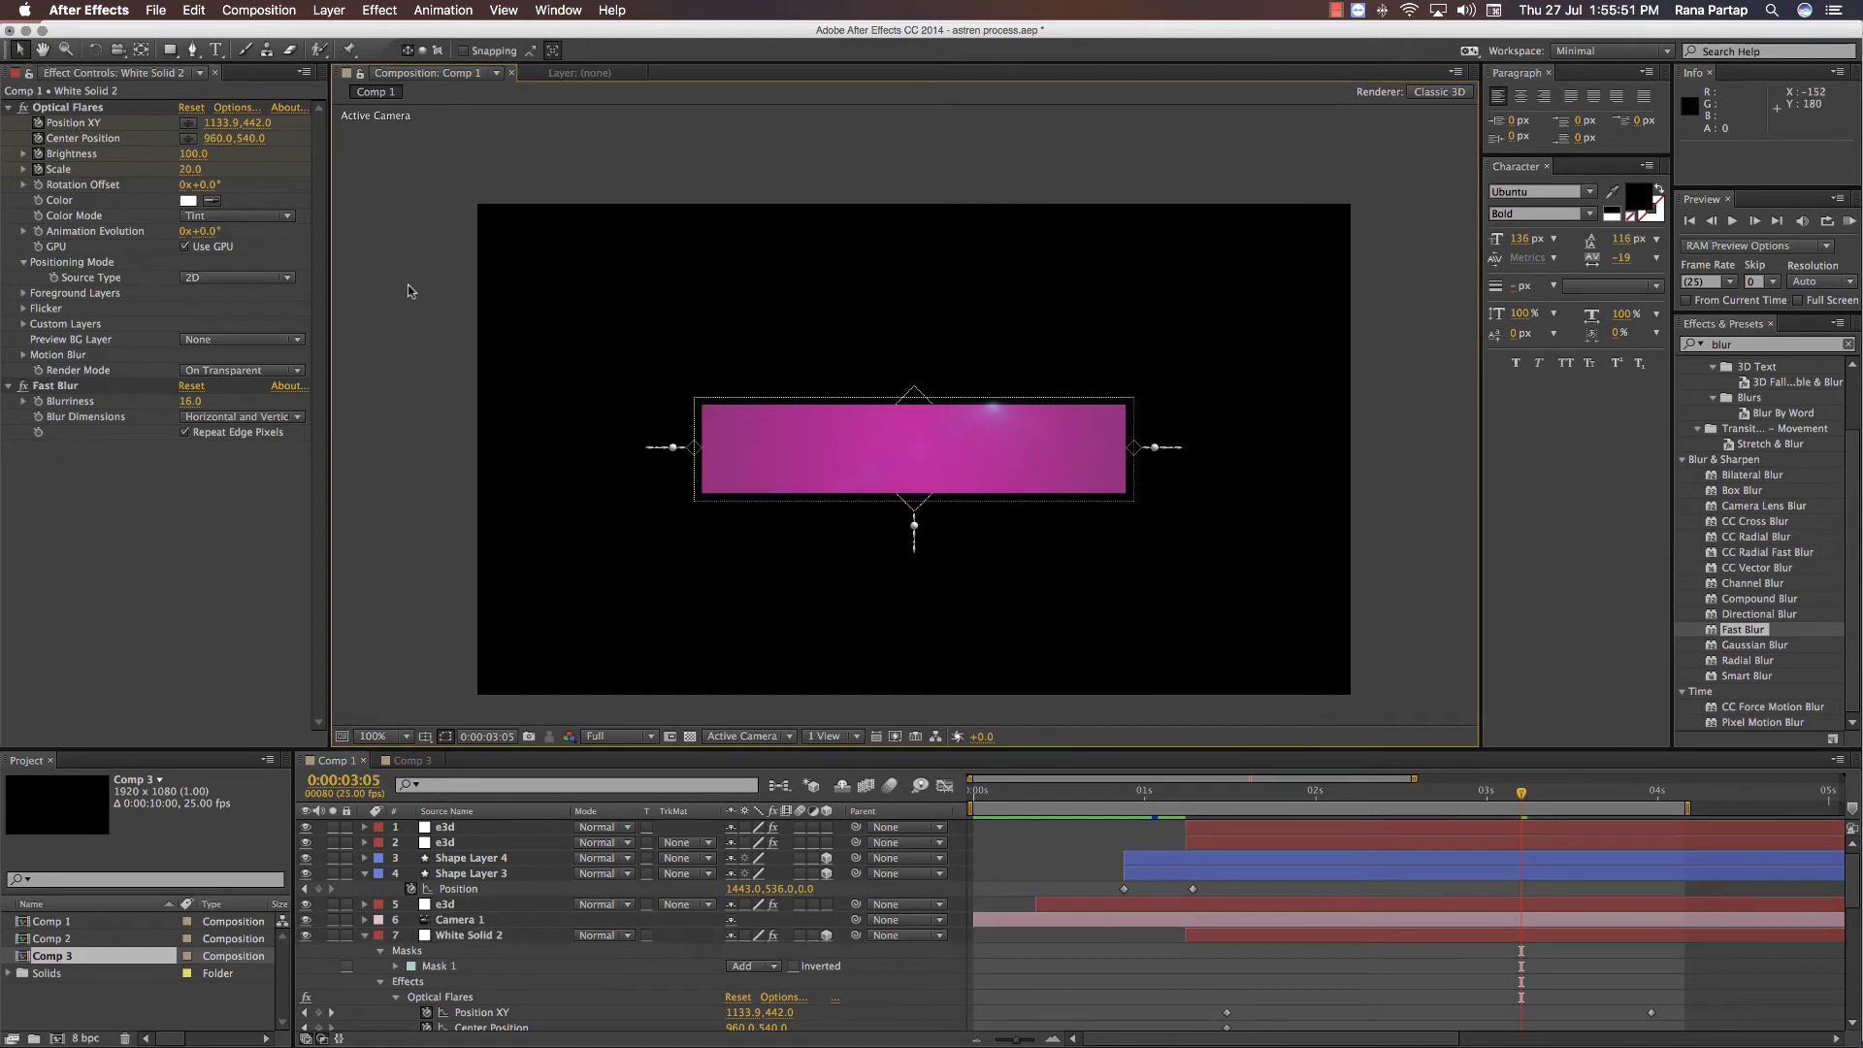
key(space)
drag(1310, 794, 1453, 813)
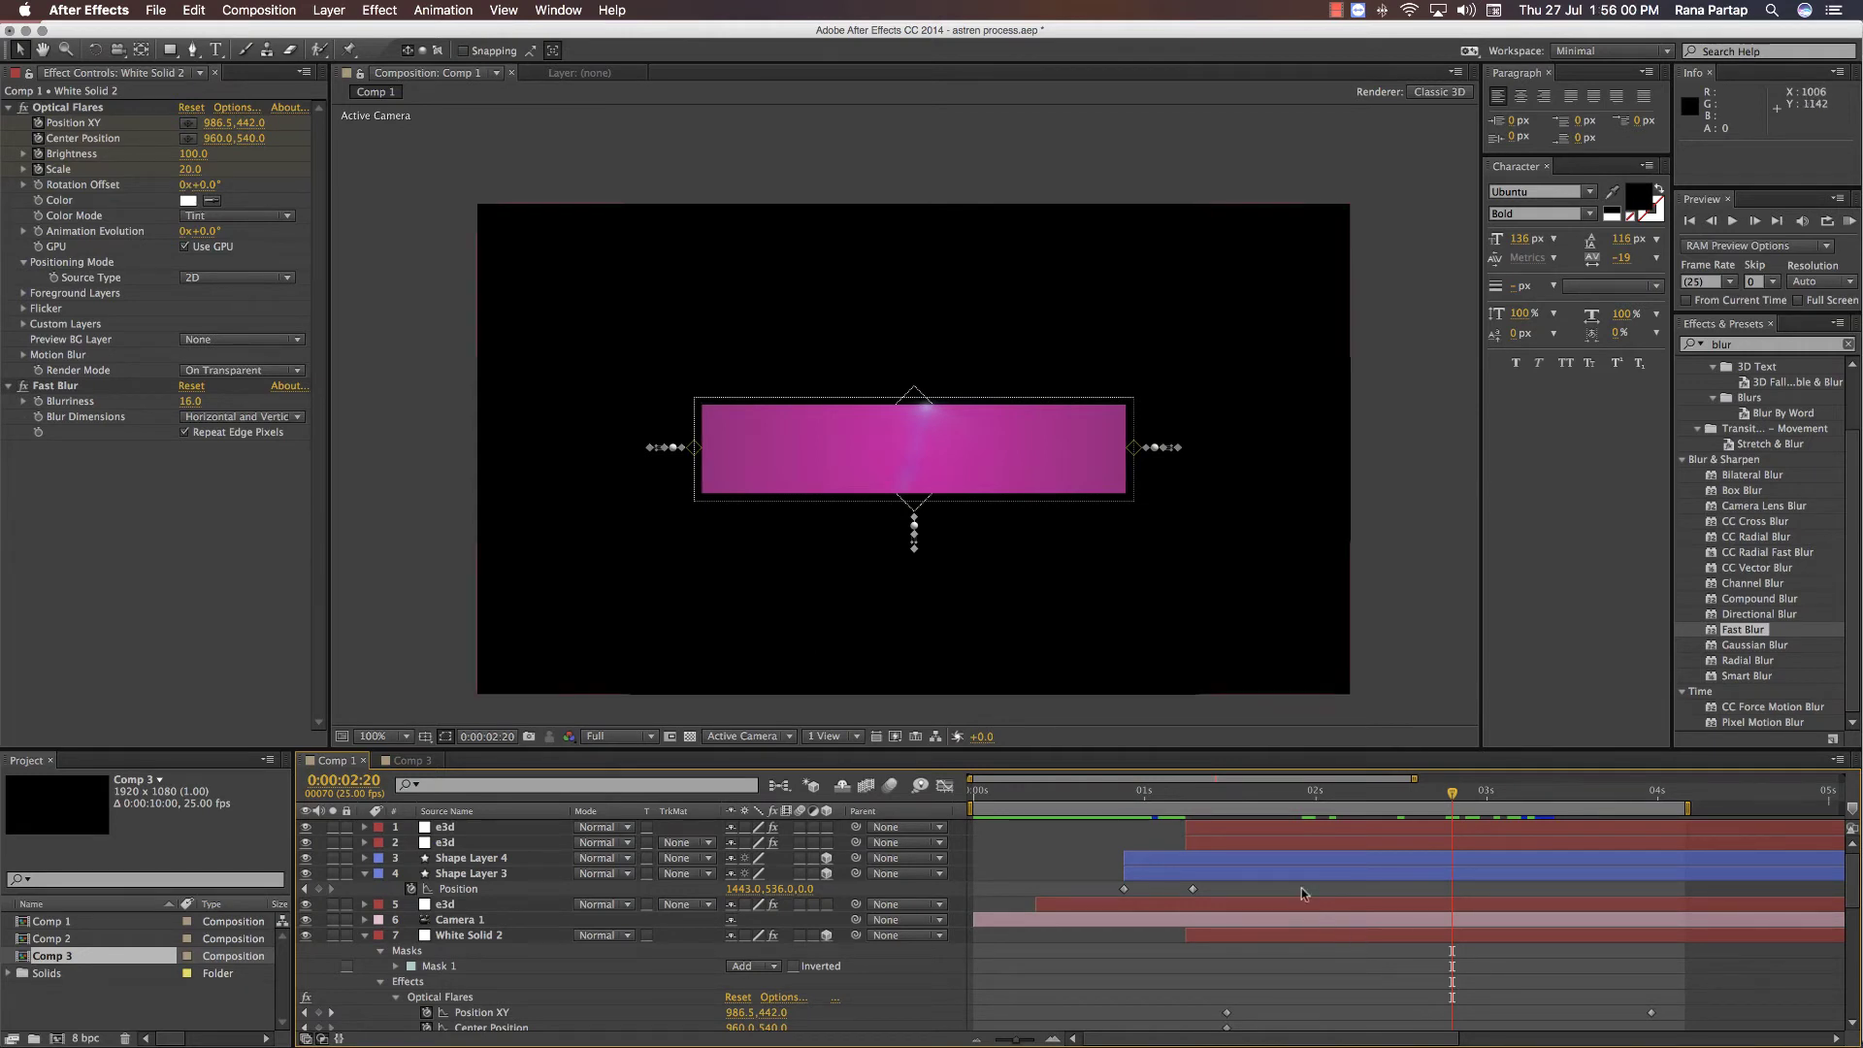
- At 0:00:01:12, set the Optical Flares Scale keyframe on White Solid 2 to 100.0
click(510, 939)
scroll(1048, 971, down, 3)
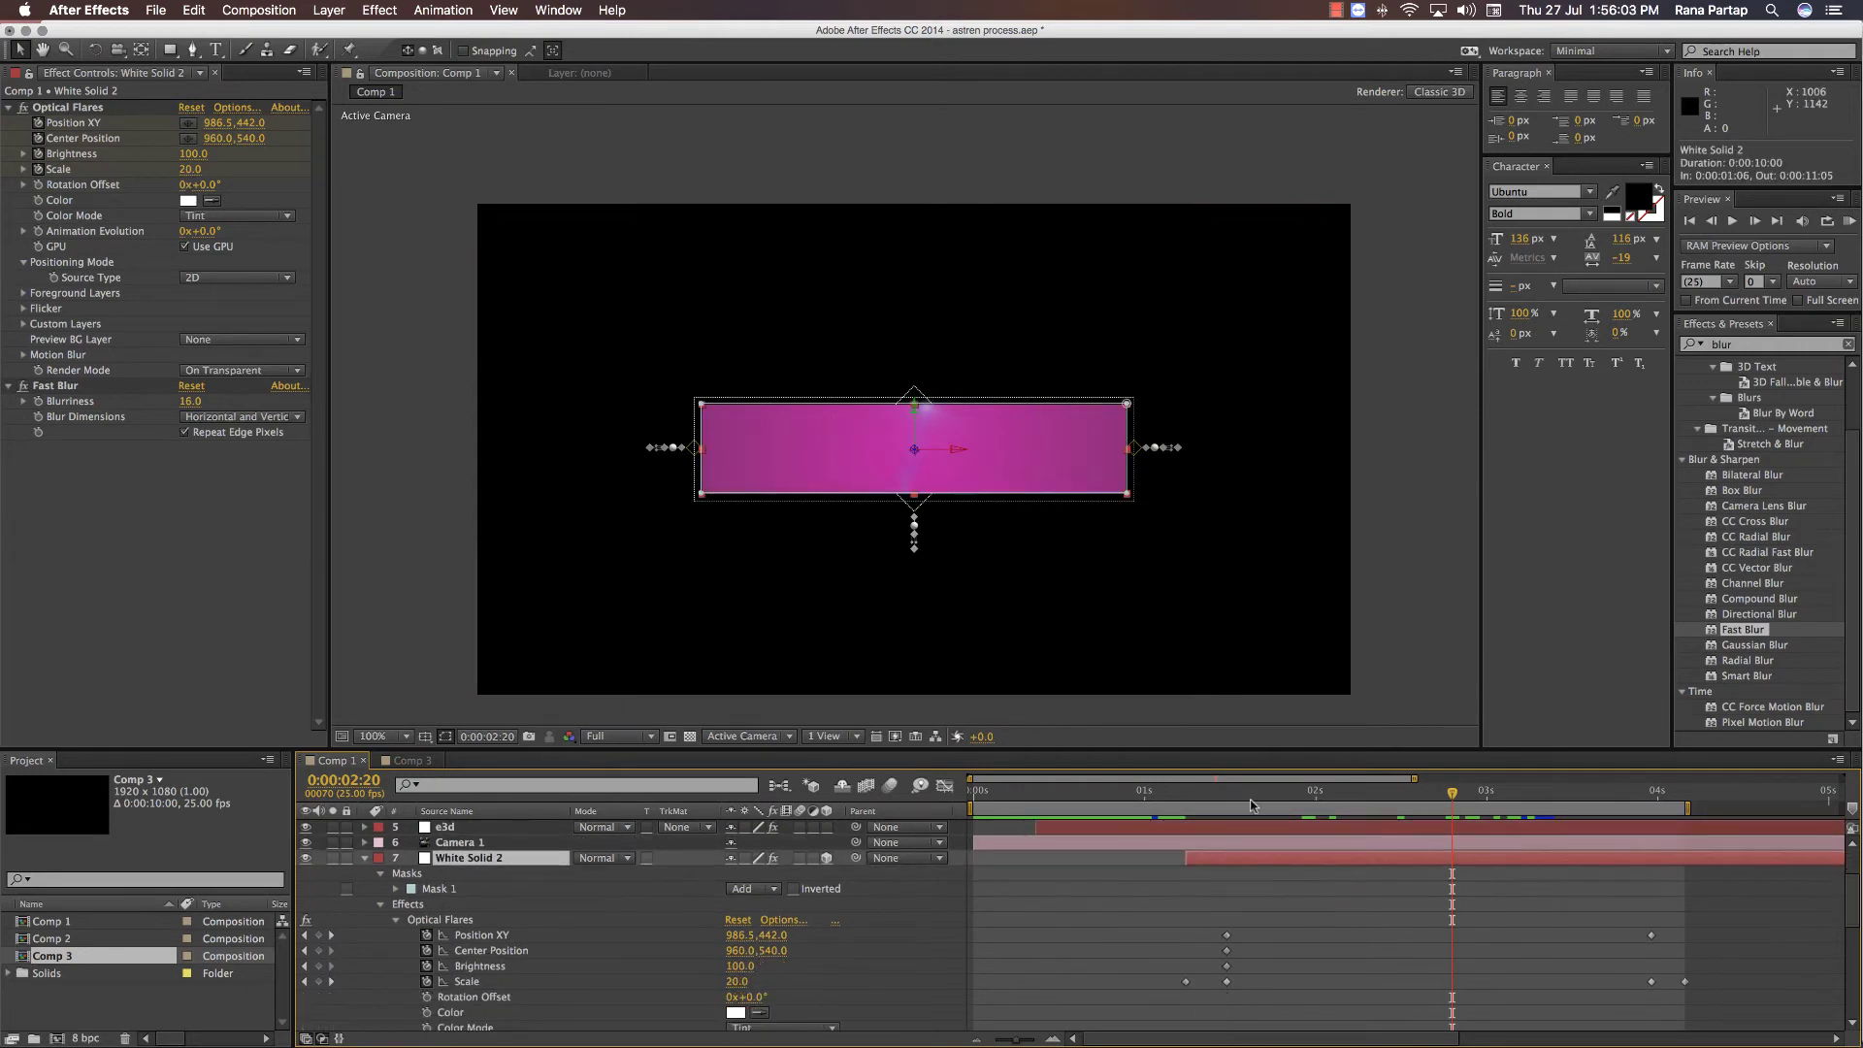
mouse_move(1252, 797)
mouse_down()
mouse_move(1206, 798)
mouse_move(1227, 798)
mouse_up()
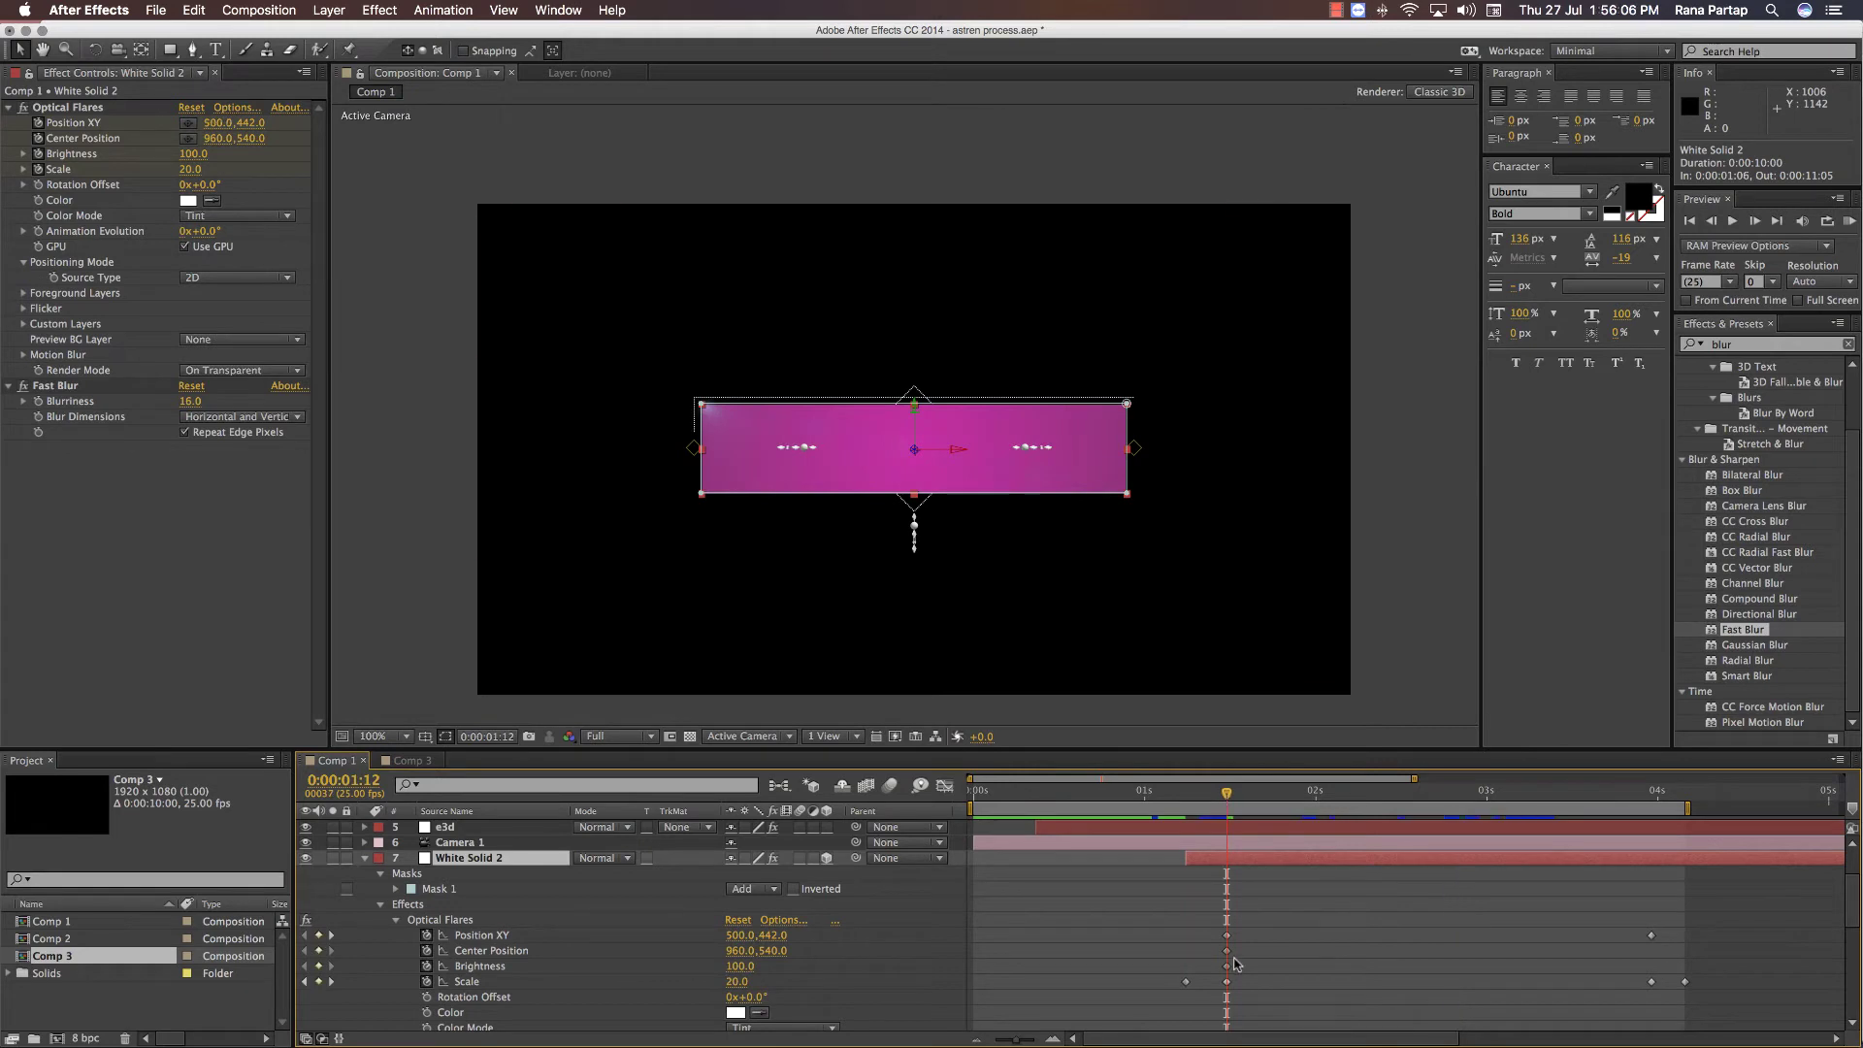
drag(1248, 925, 1225, 999)
drag(186, 171, 194, 173)
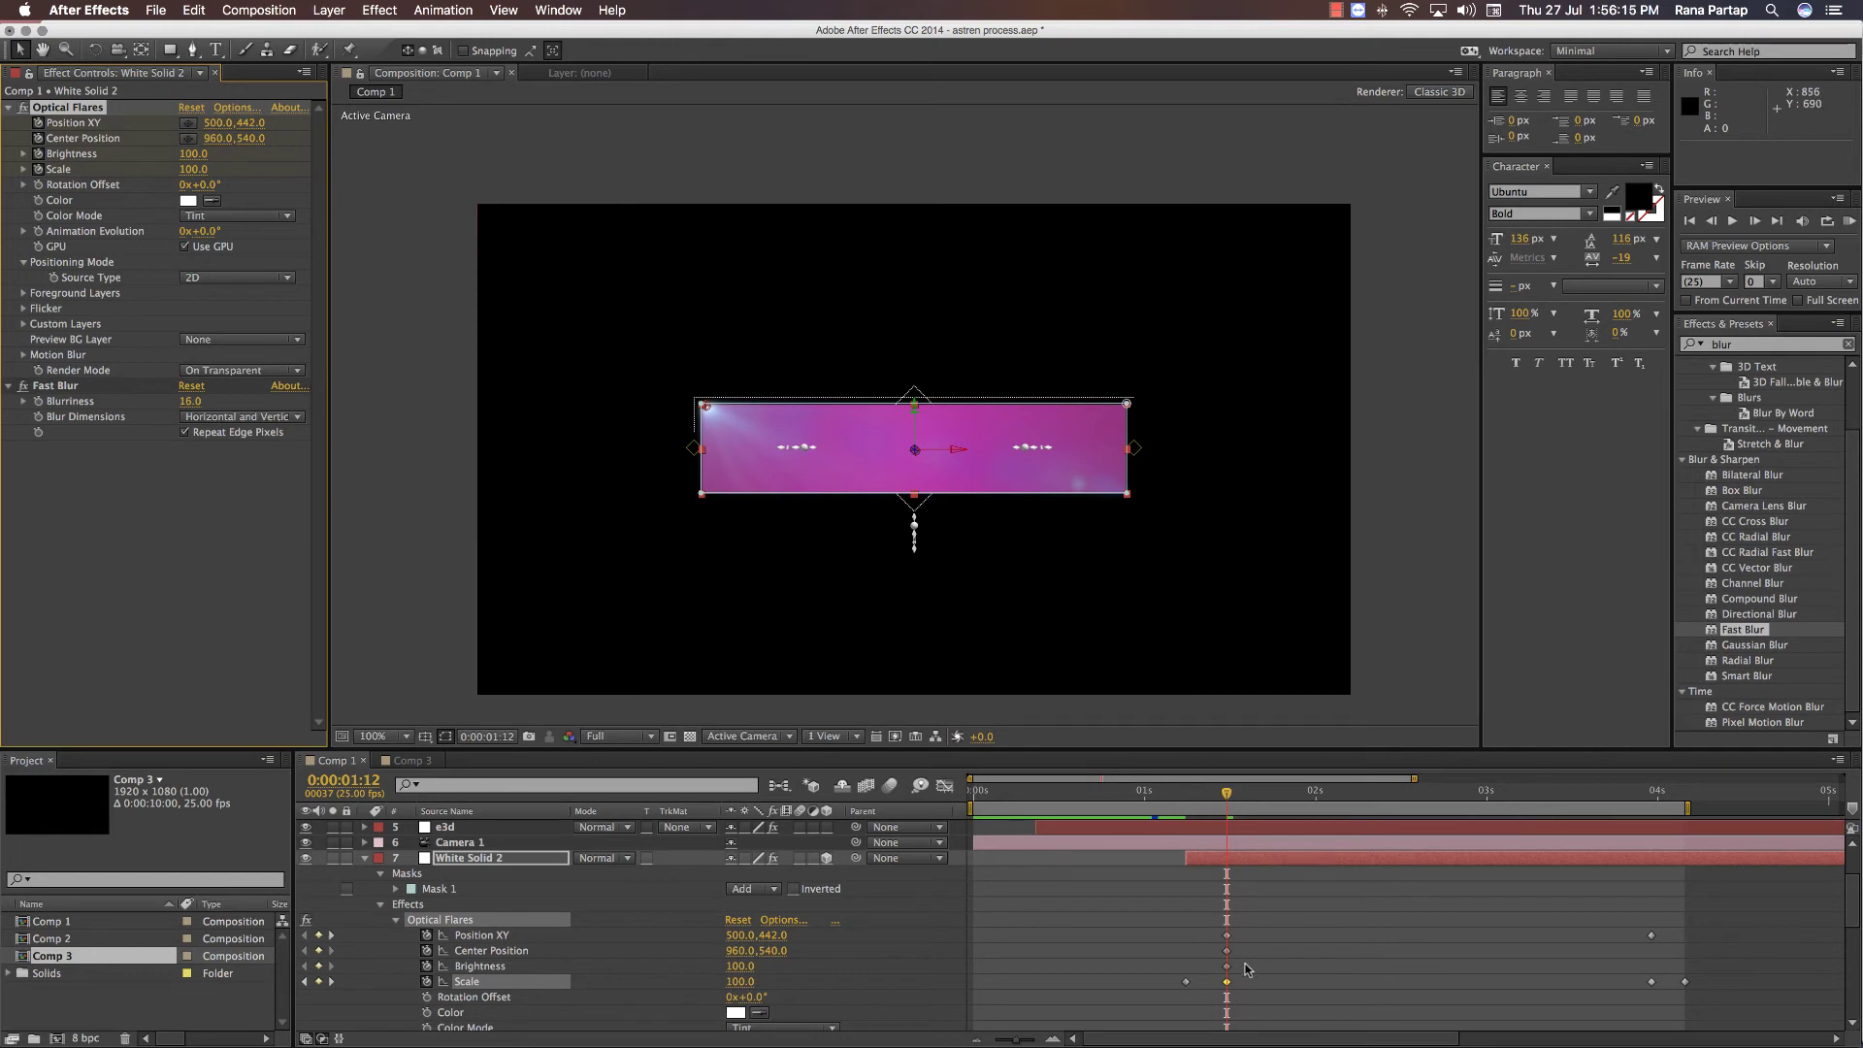
- Copy the Scale keyframe of 100.0 onto the one at 0:00:03:24, and preview the flare from 0:00:02:11
drag(1213, 972, 1251, 999)
key(super+c)
drag(1640, 793, 1391, 795)
key(super+v)
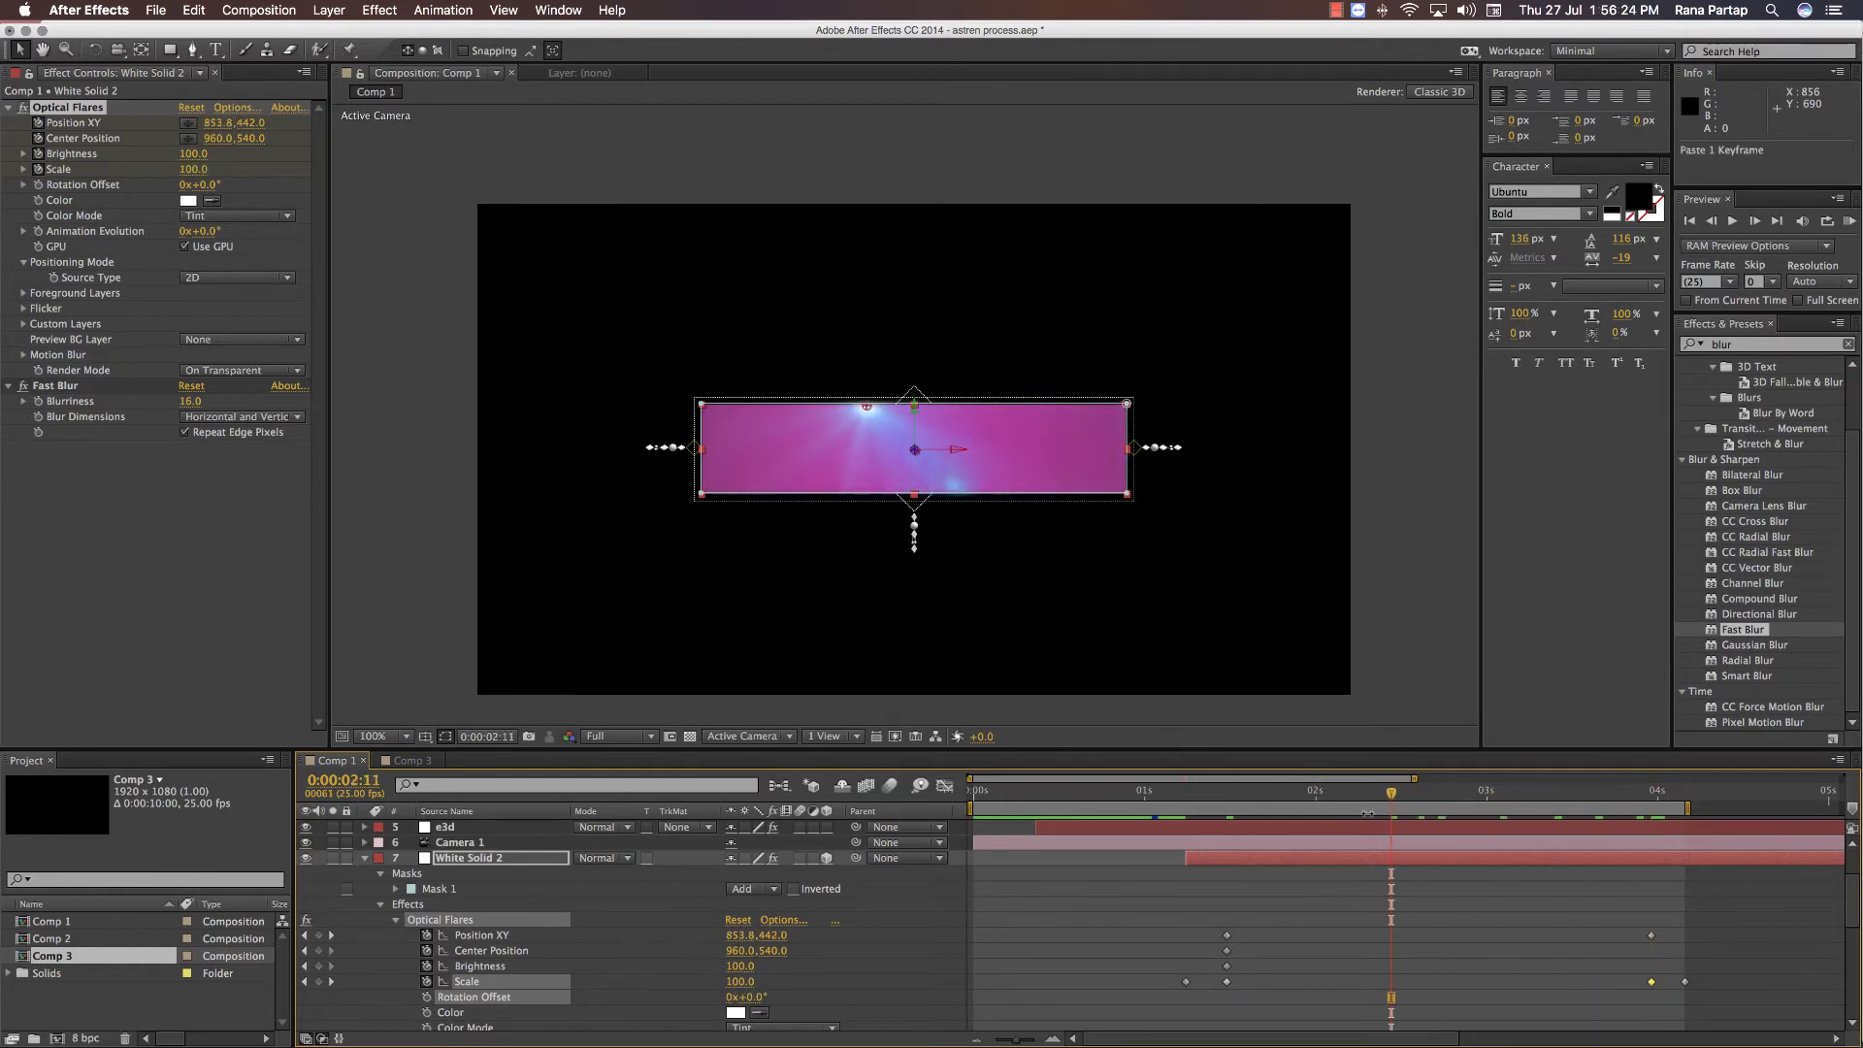
key(space)
click(1474, 927)
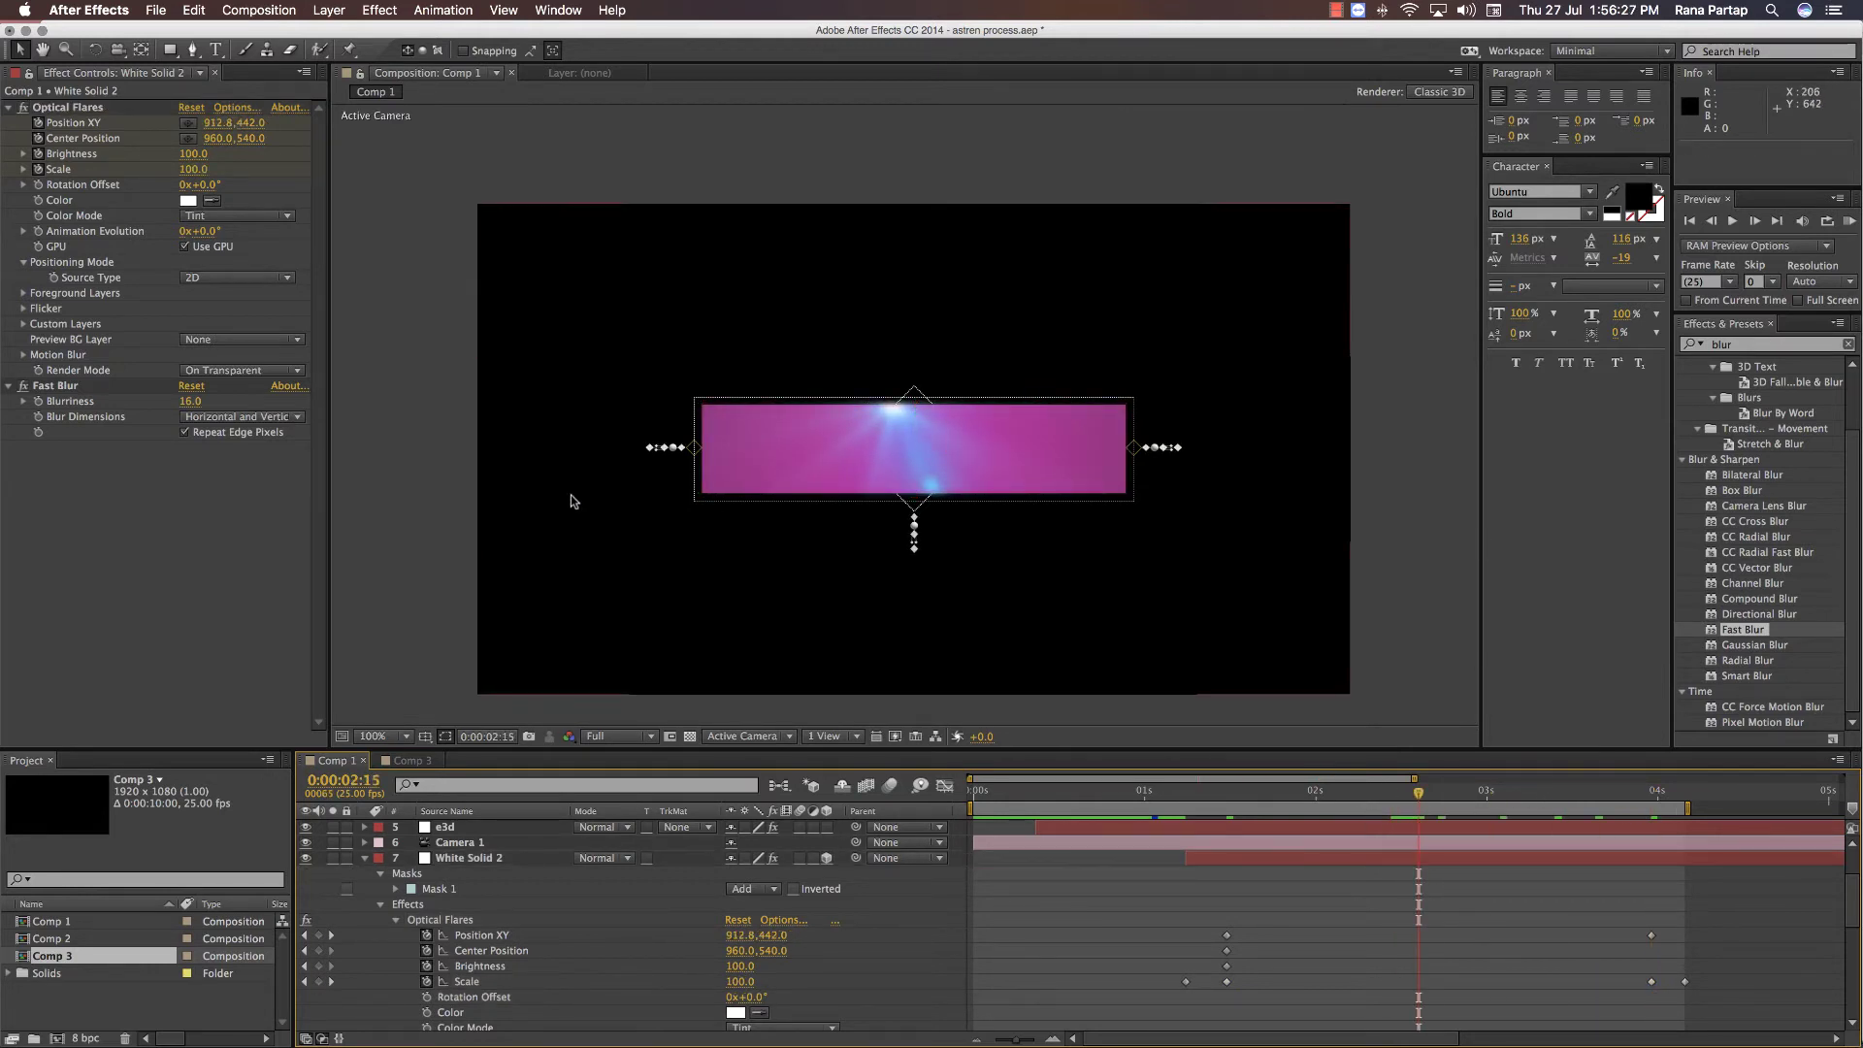
- Raise the Fast Blur Blurriness on White Solid 2 to 29.0 and preview the flare's sweep
drag(191, 401, 199, 403)
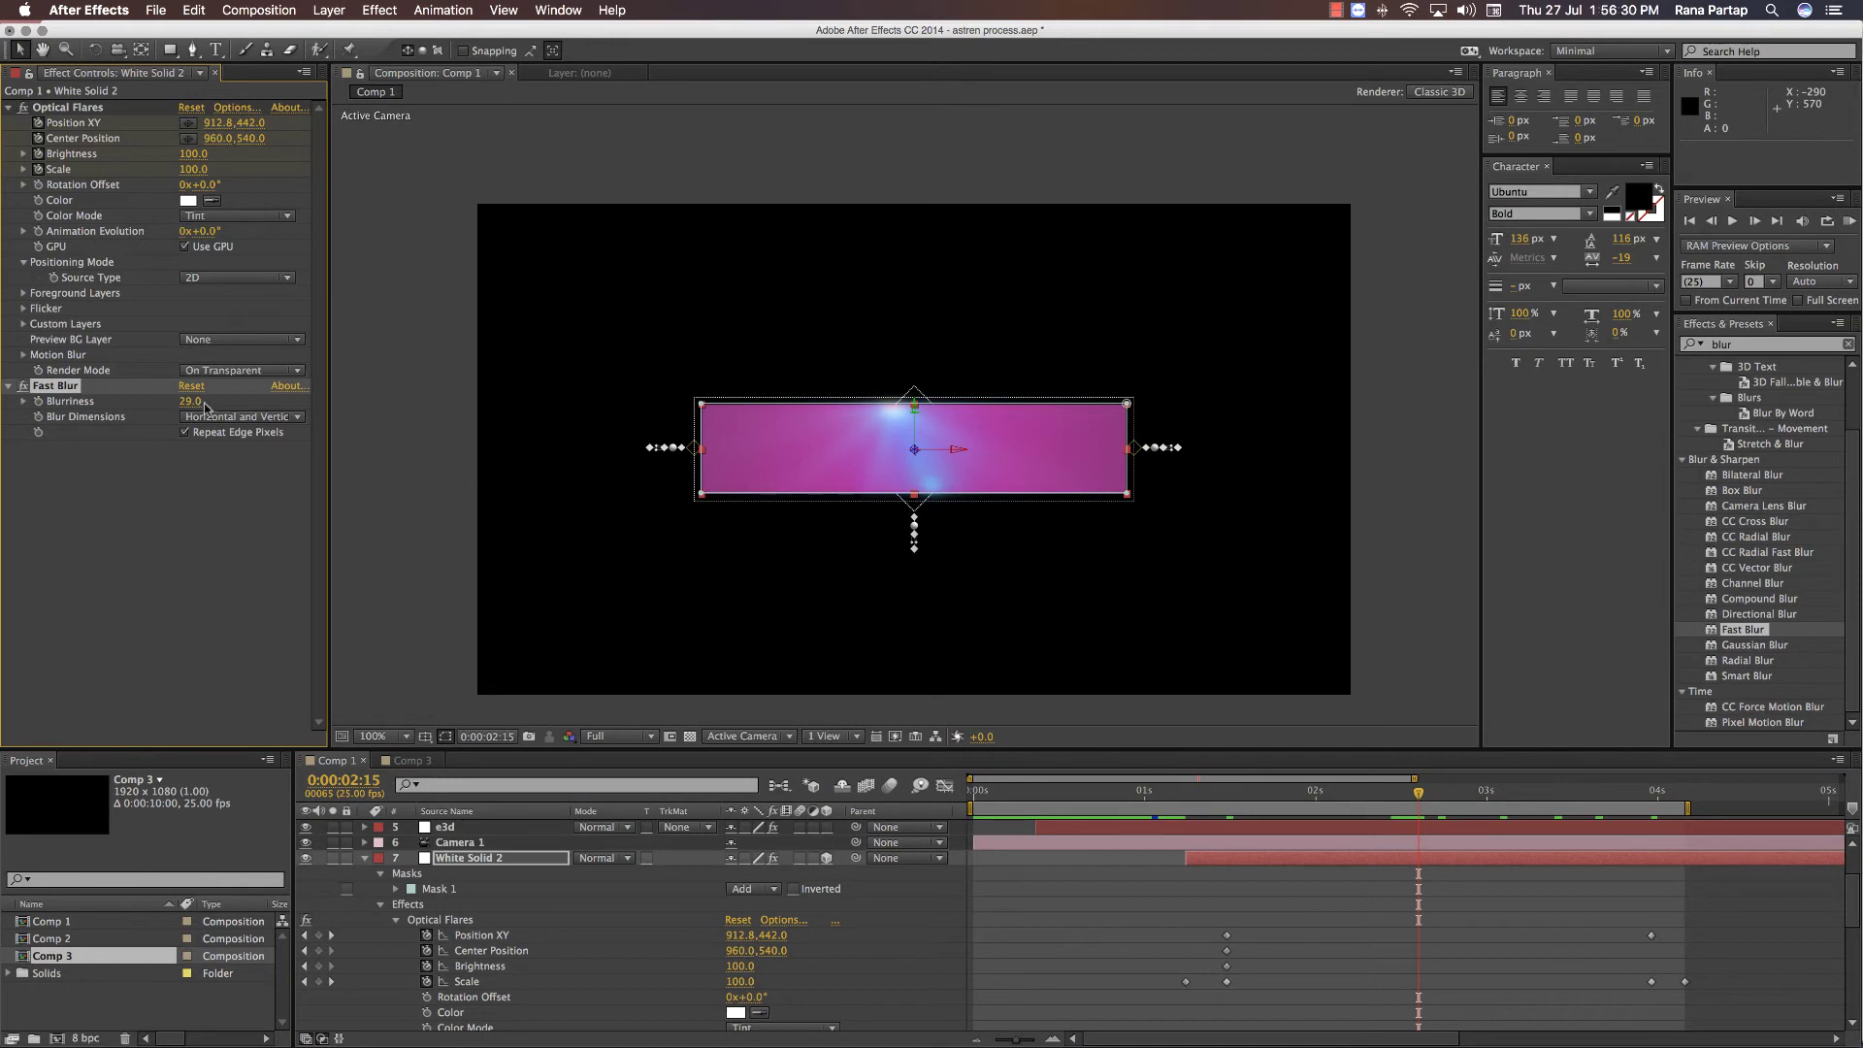
click(376, 406)
key(space)
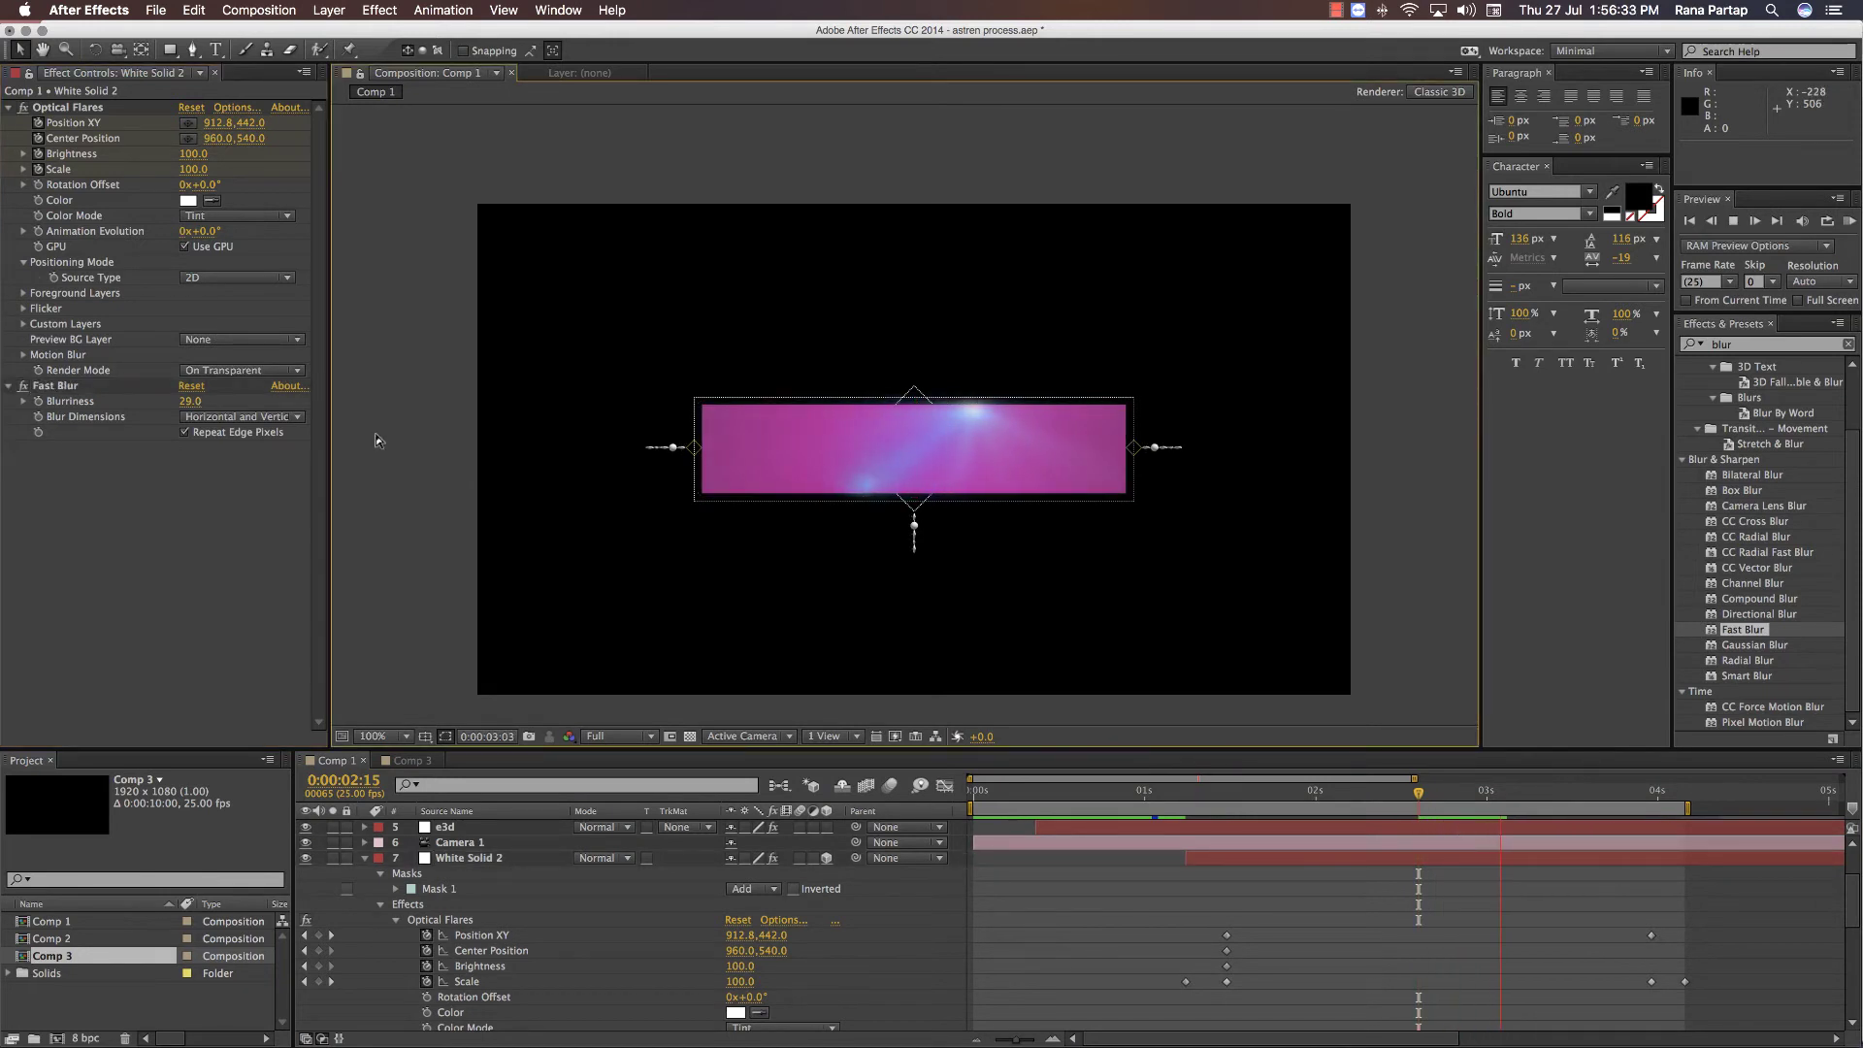
key(space)
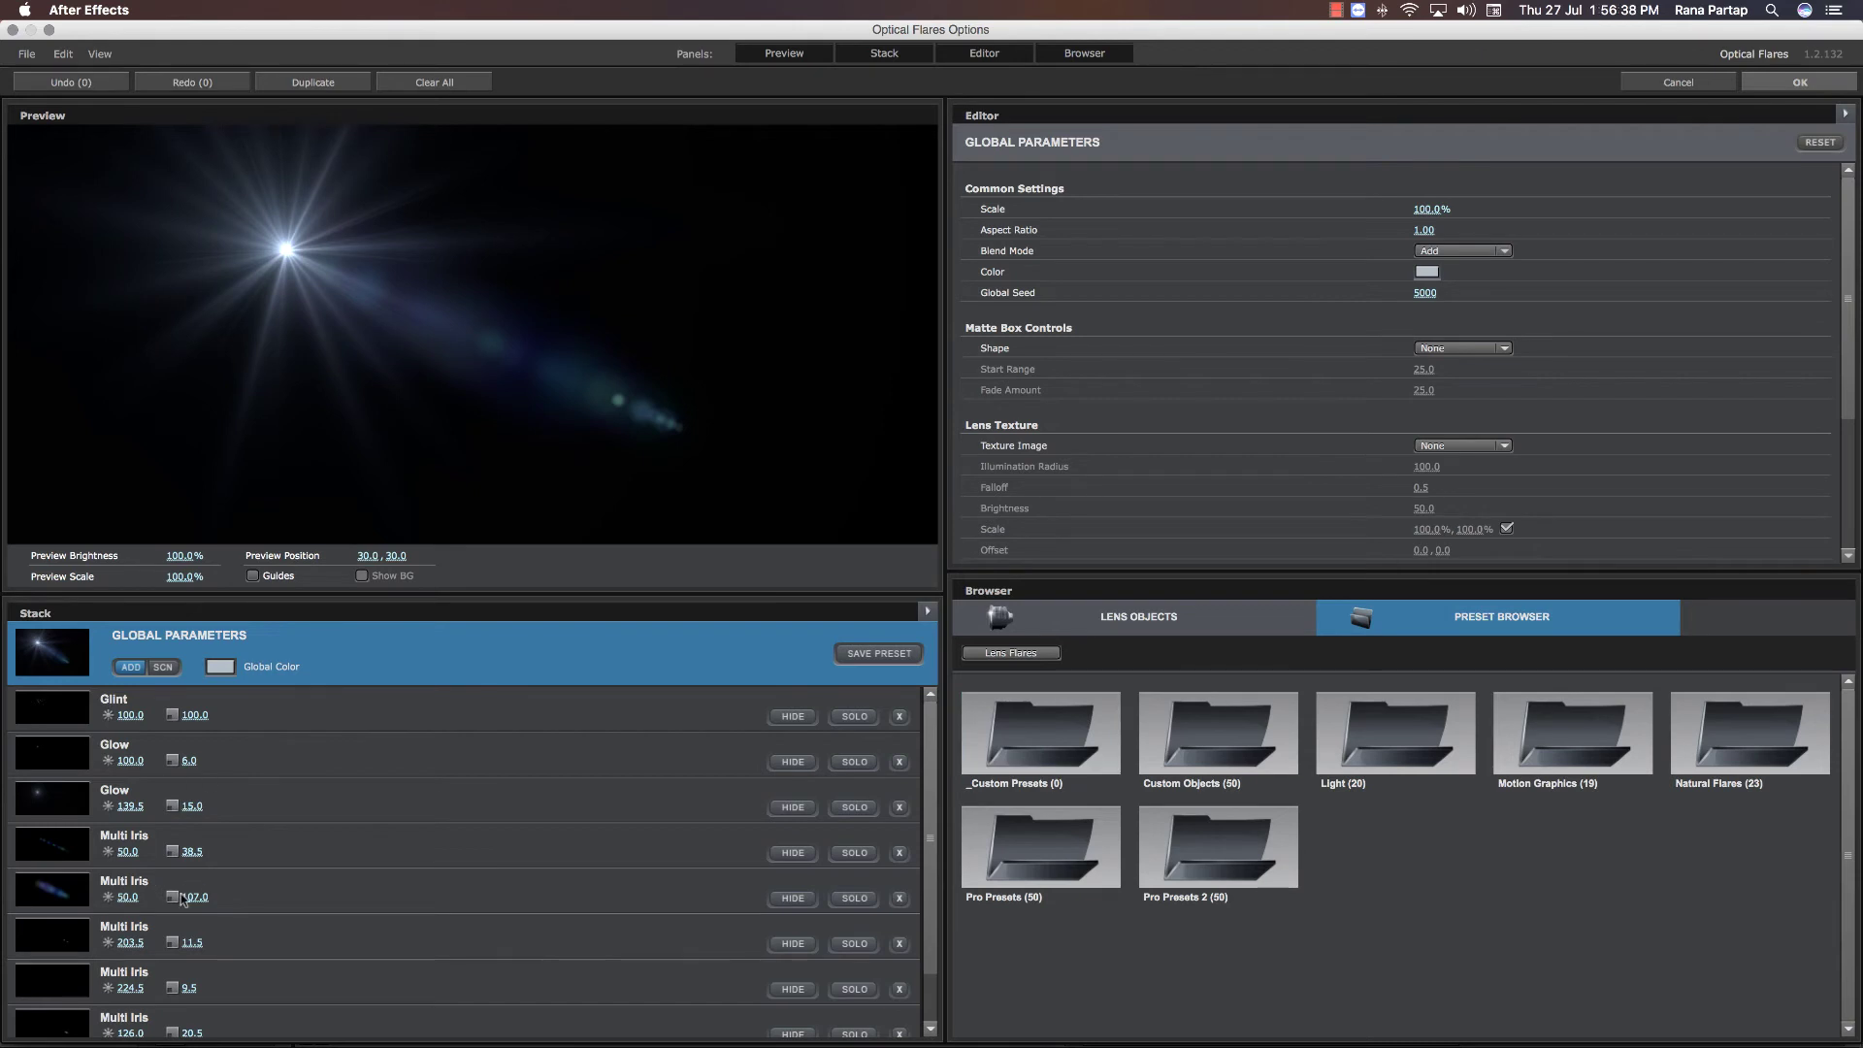
- In the Optical Flares options, hide all five Multi Iris elements of the flare and accept the change
click(796, 900)
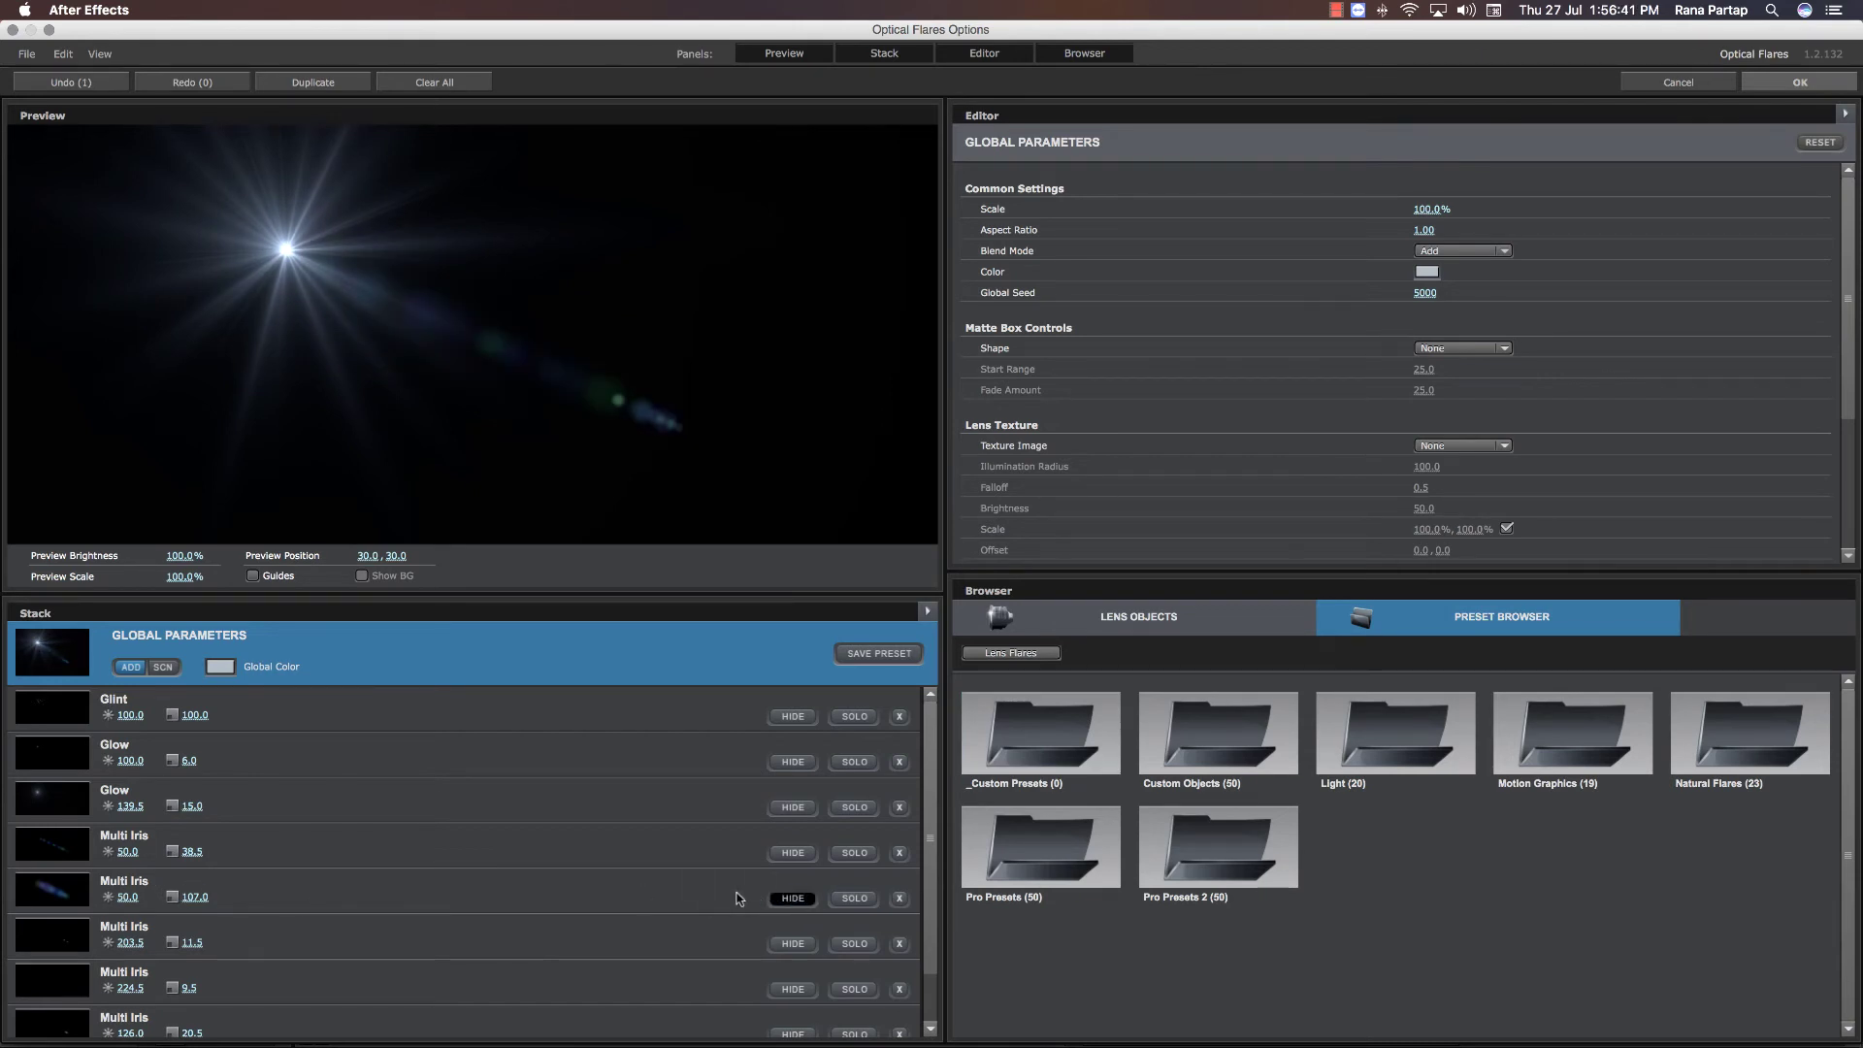
click(791, 854)
scroll(673, 876, down, 2)
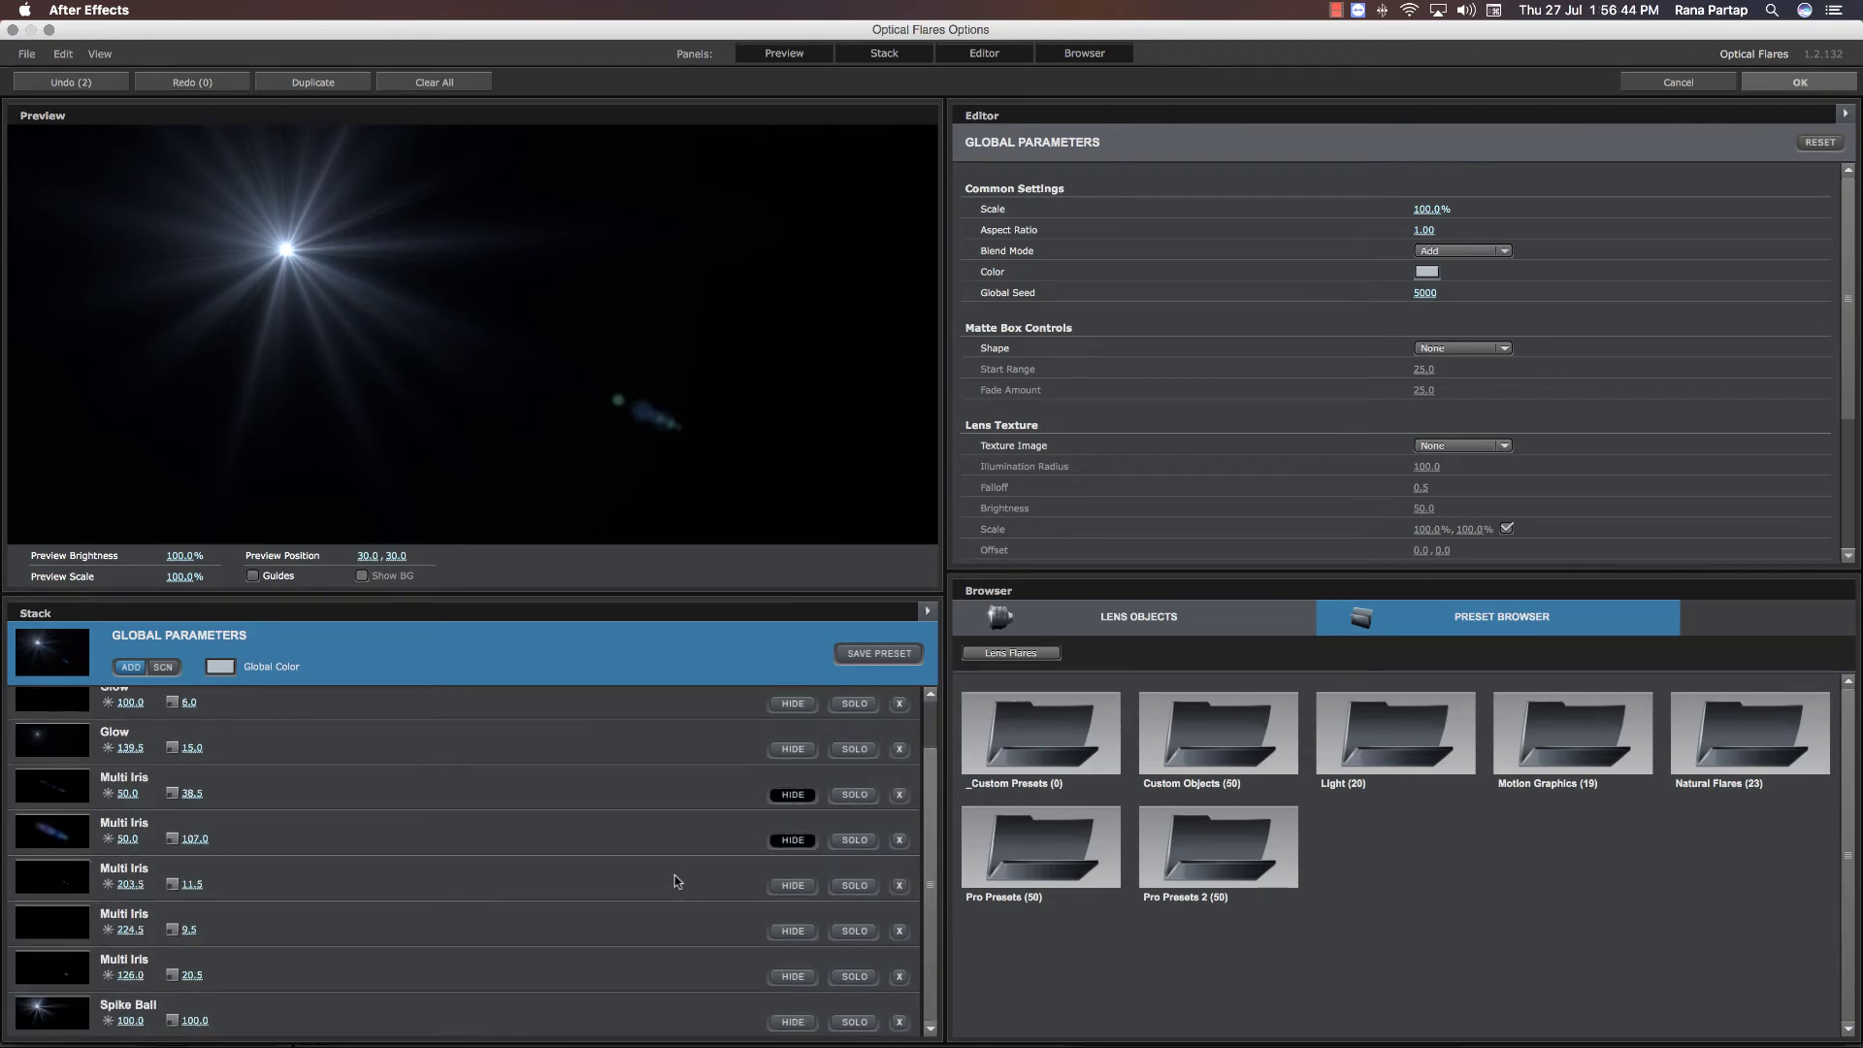
click(795, 887)
click(788, 931)
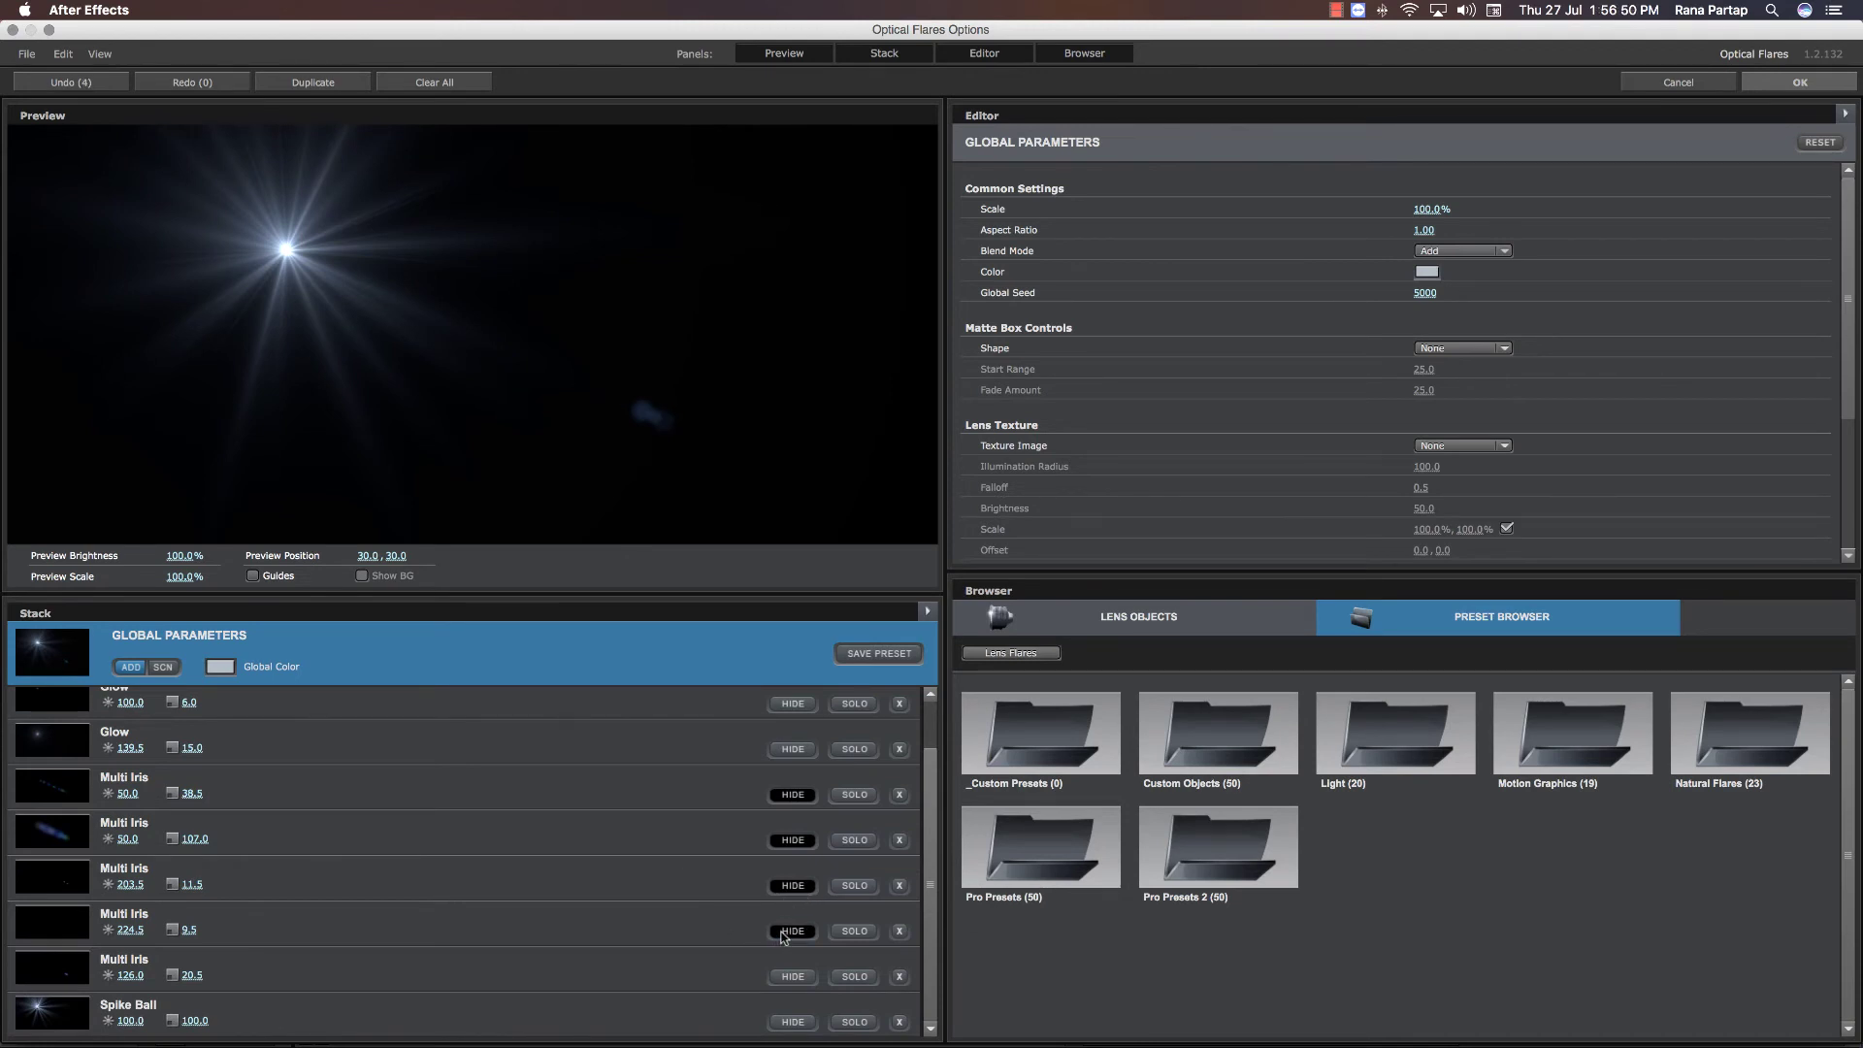
click(788, 976)
click(1779, 81)
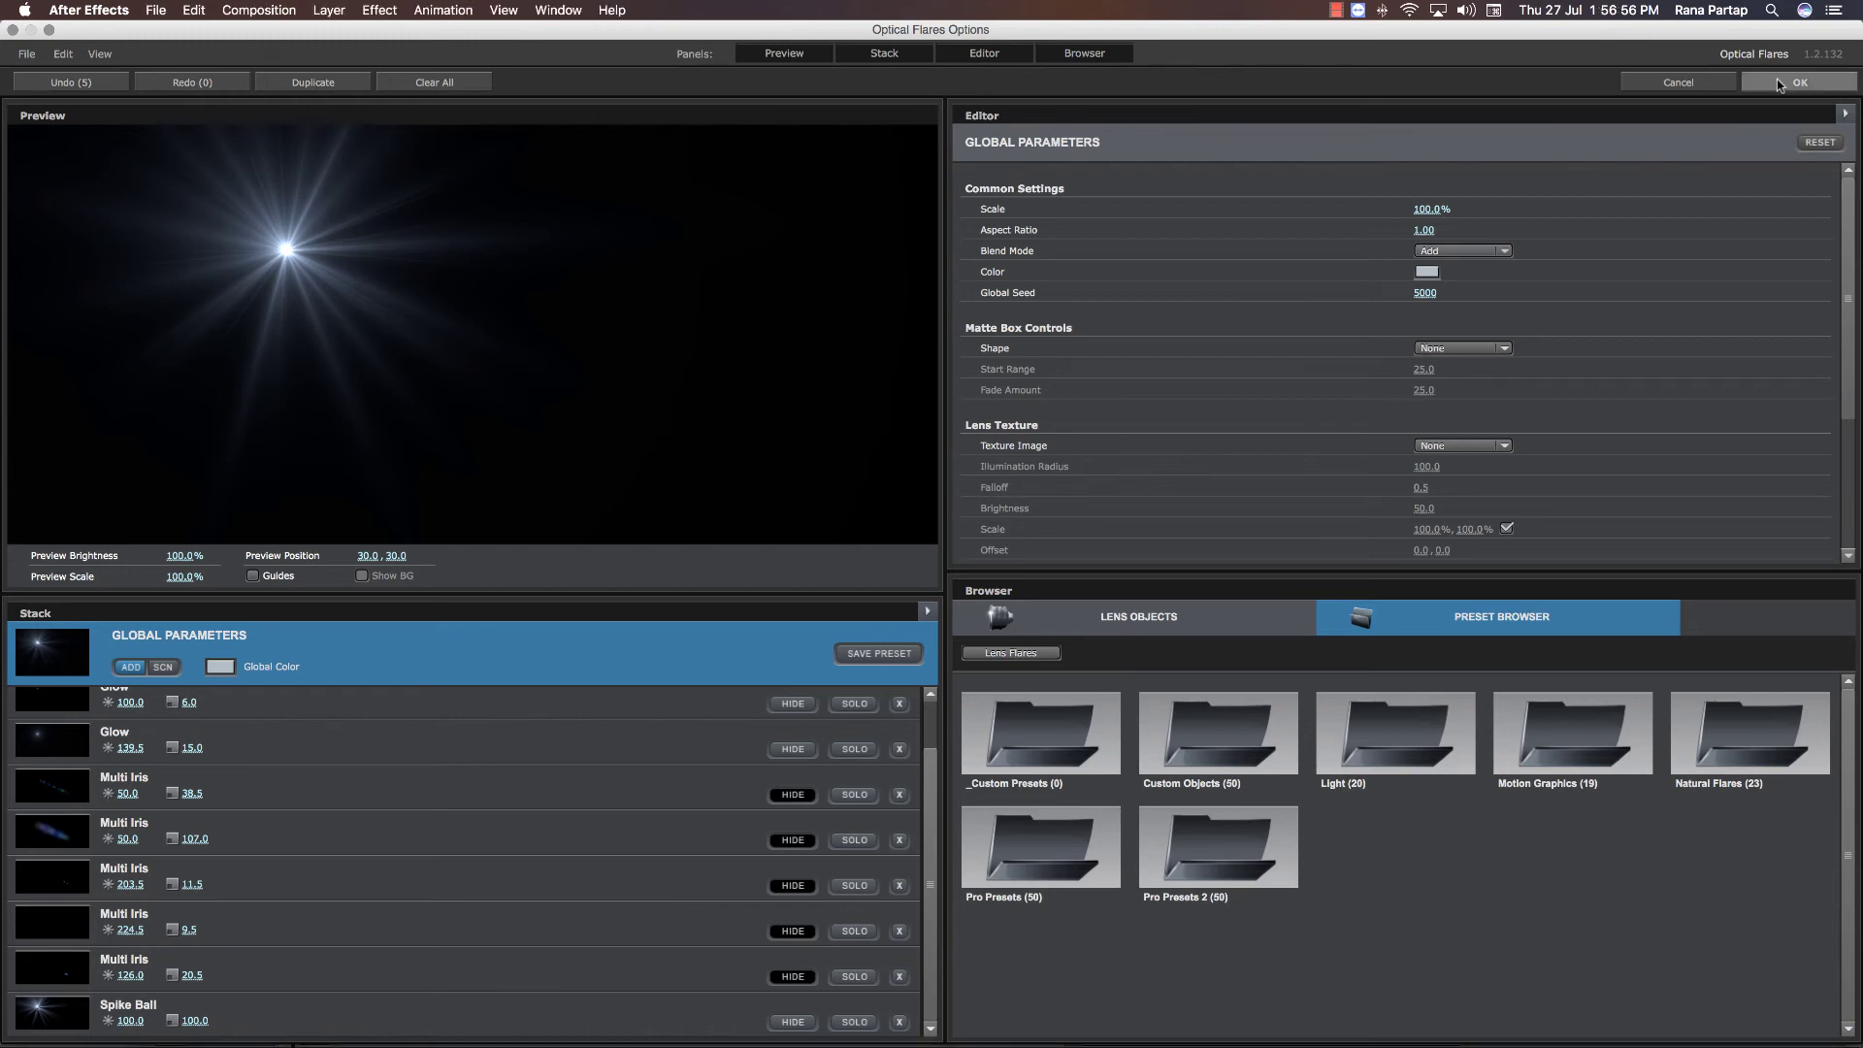
- Scrub the timeline to check the flare crossing the banner, ending at 0:00:02:06
drag(1501, 793, 1581, 824)
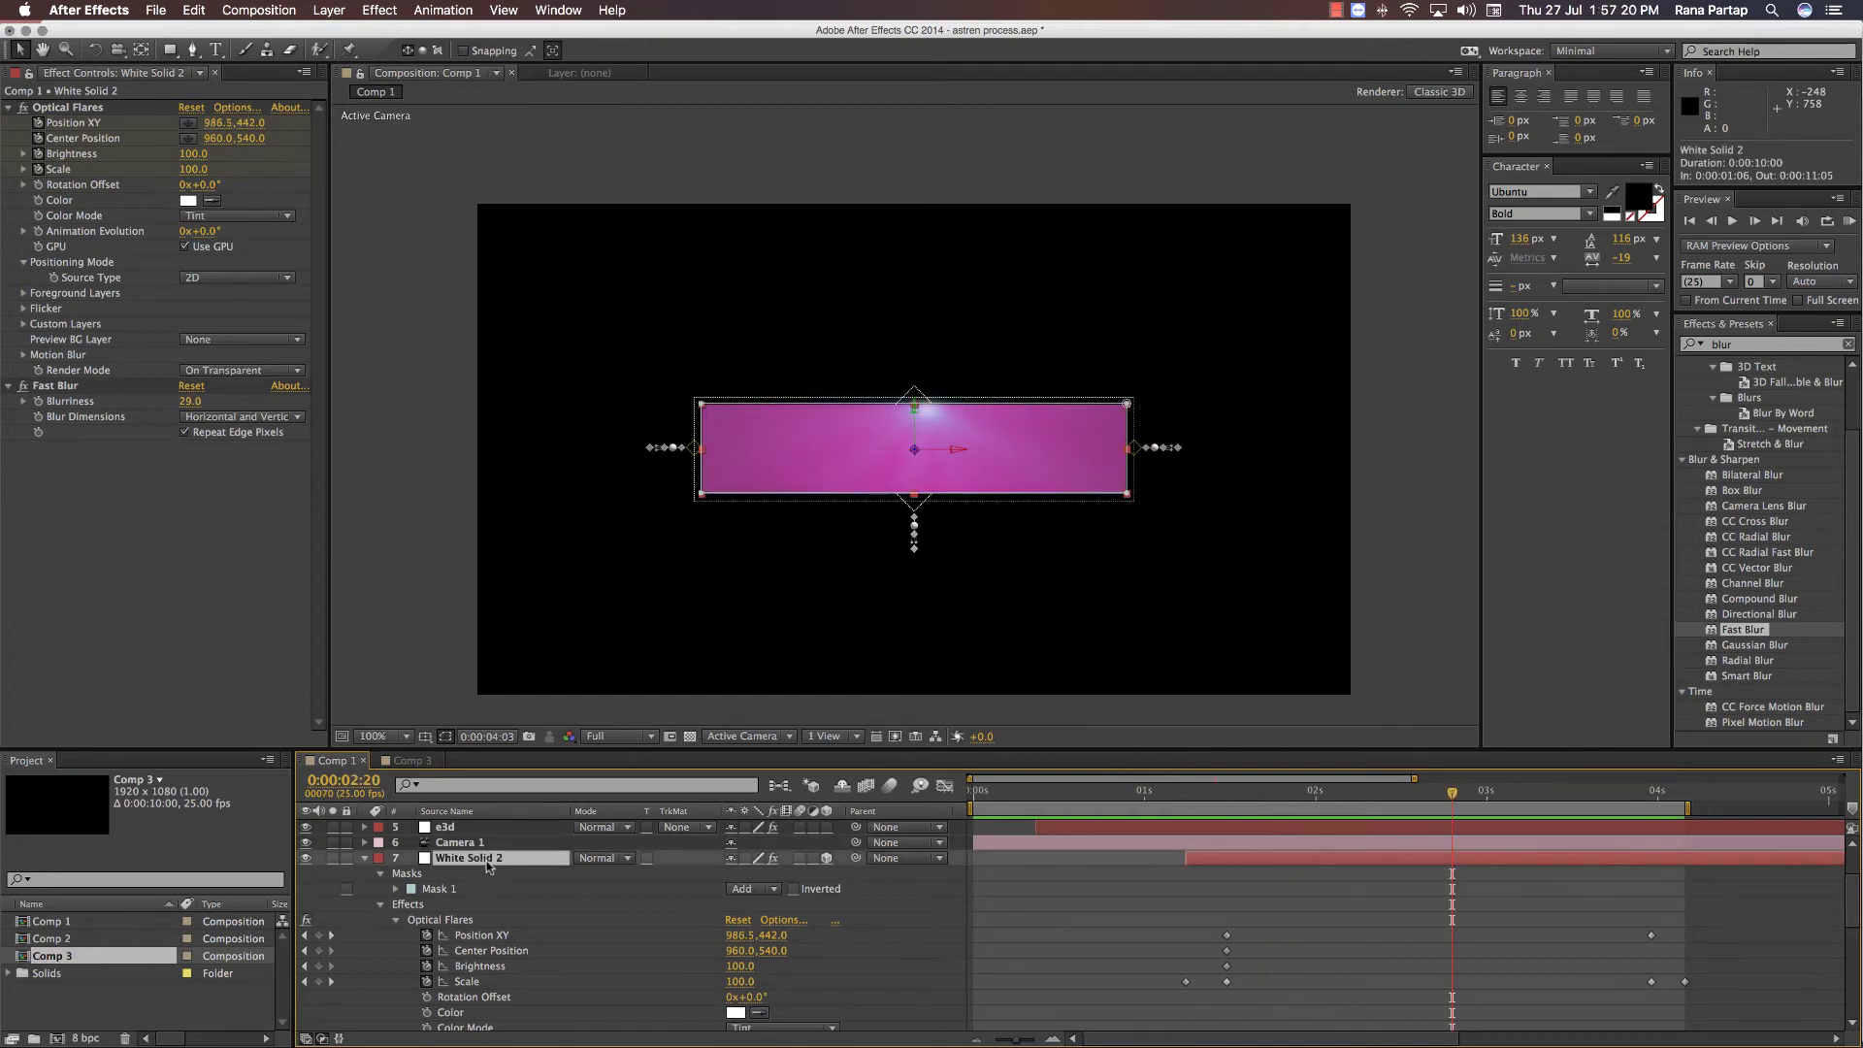
drag(1332, 794, 1357, 794)
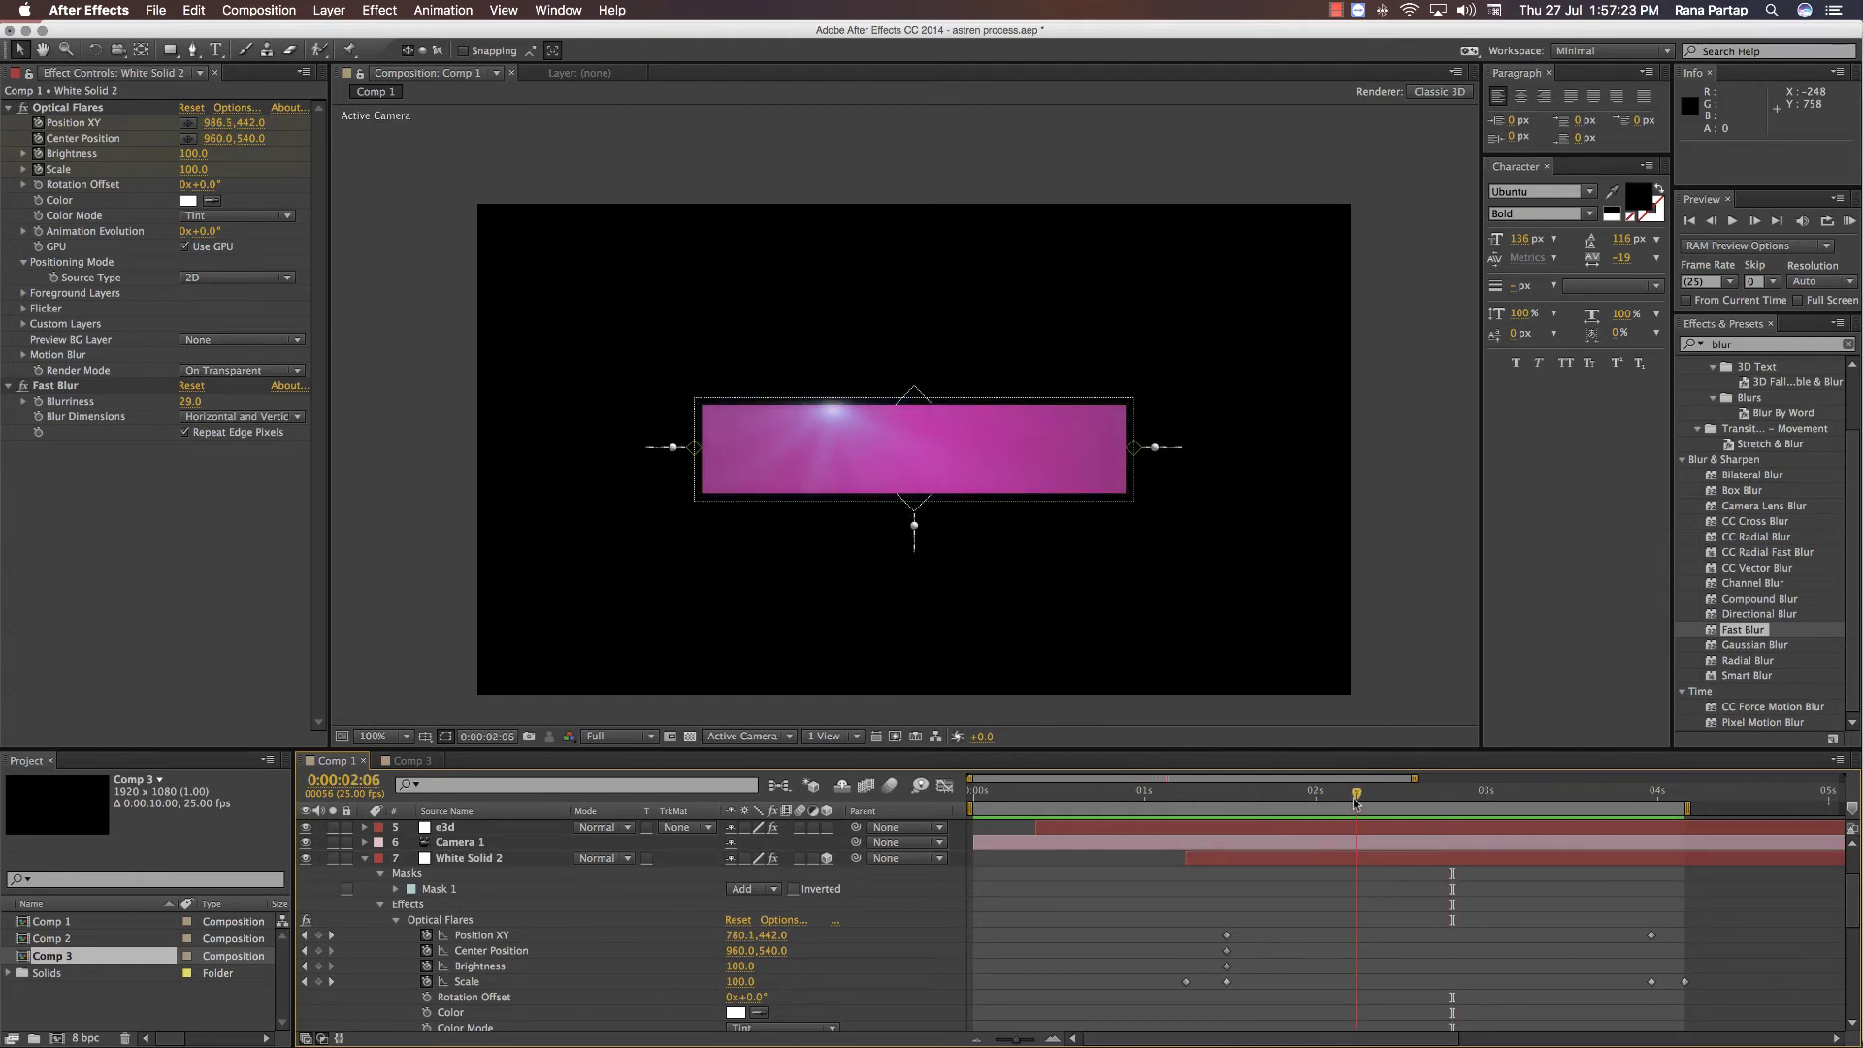
click(1340, 858)
- In the Optical Flares options, load the Anamorphic Spots Small preset from Custom Objects and move its preview position to 62.7, 57.3
click(224, 109)
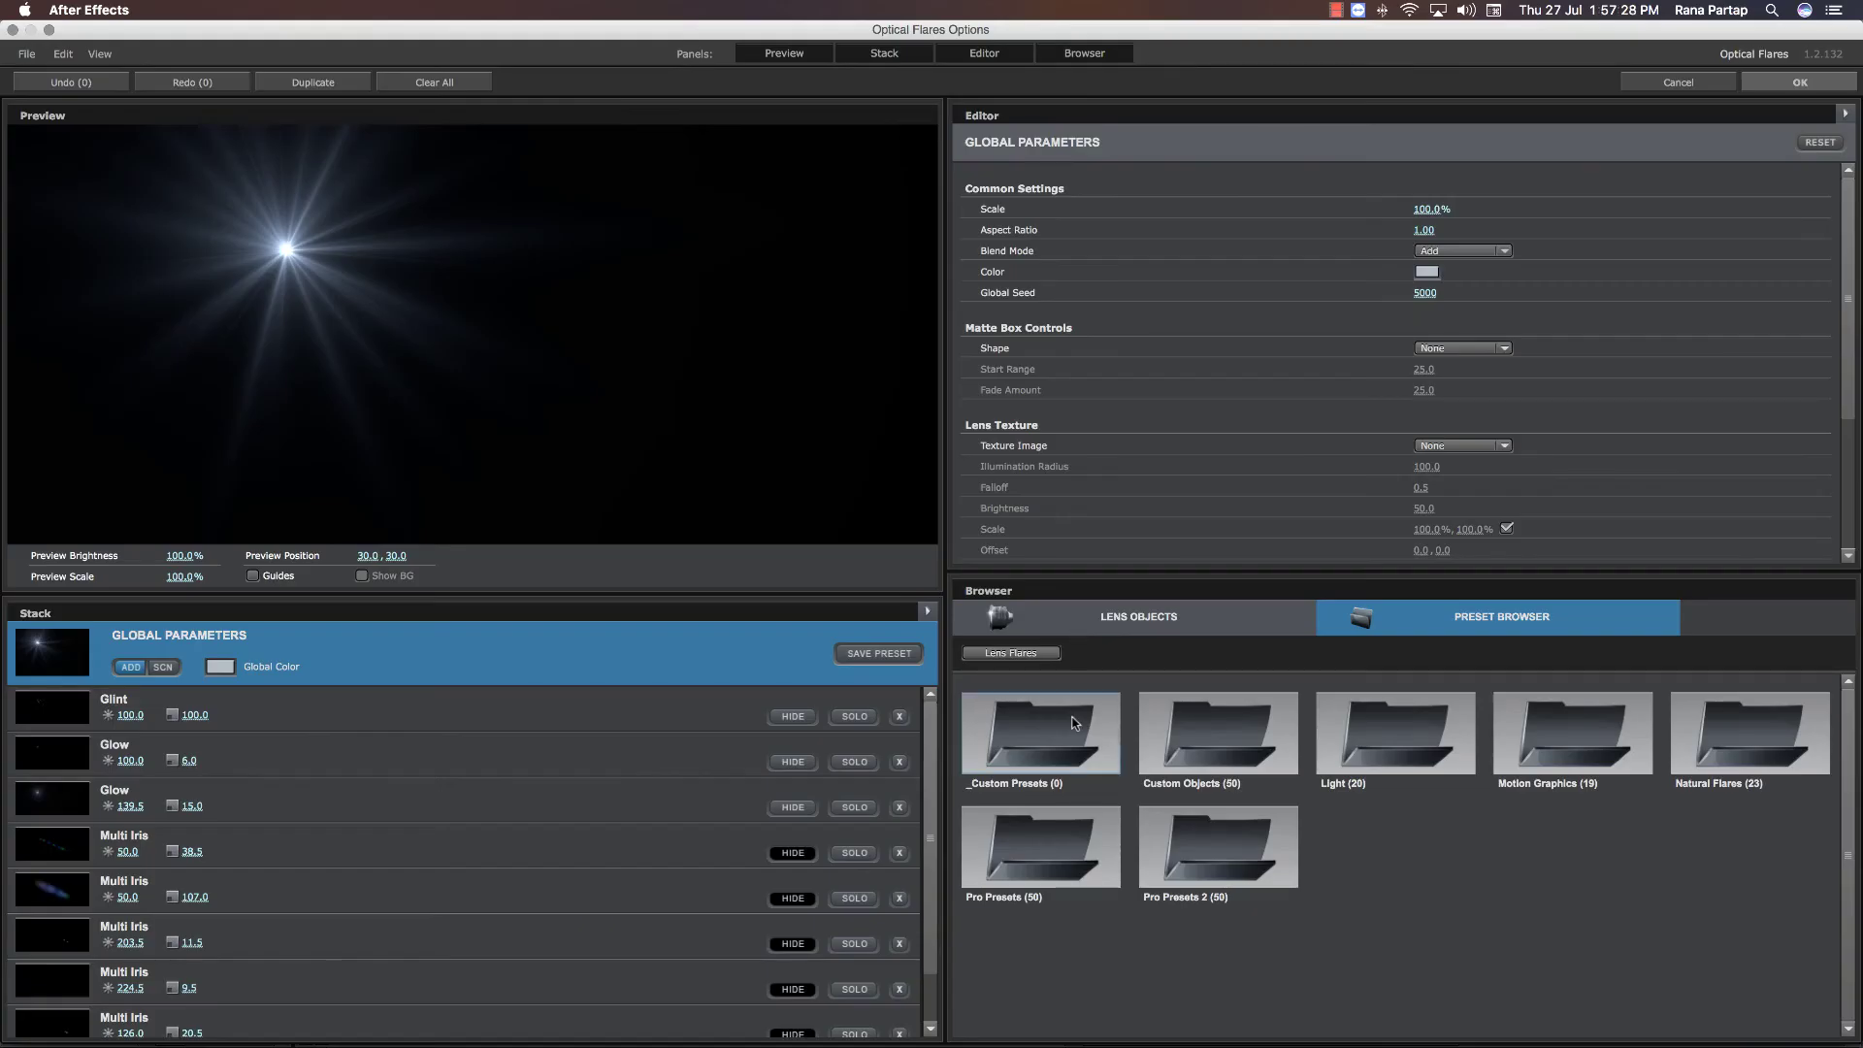
double_click(1056, 710)
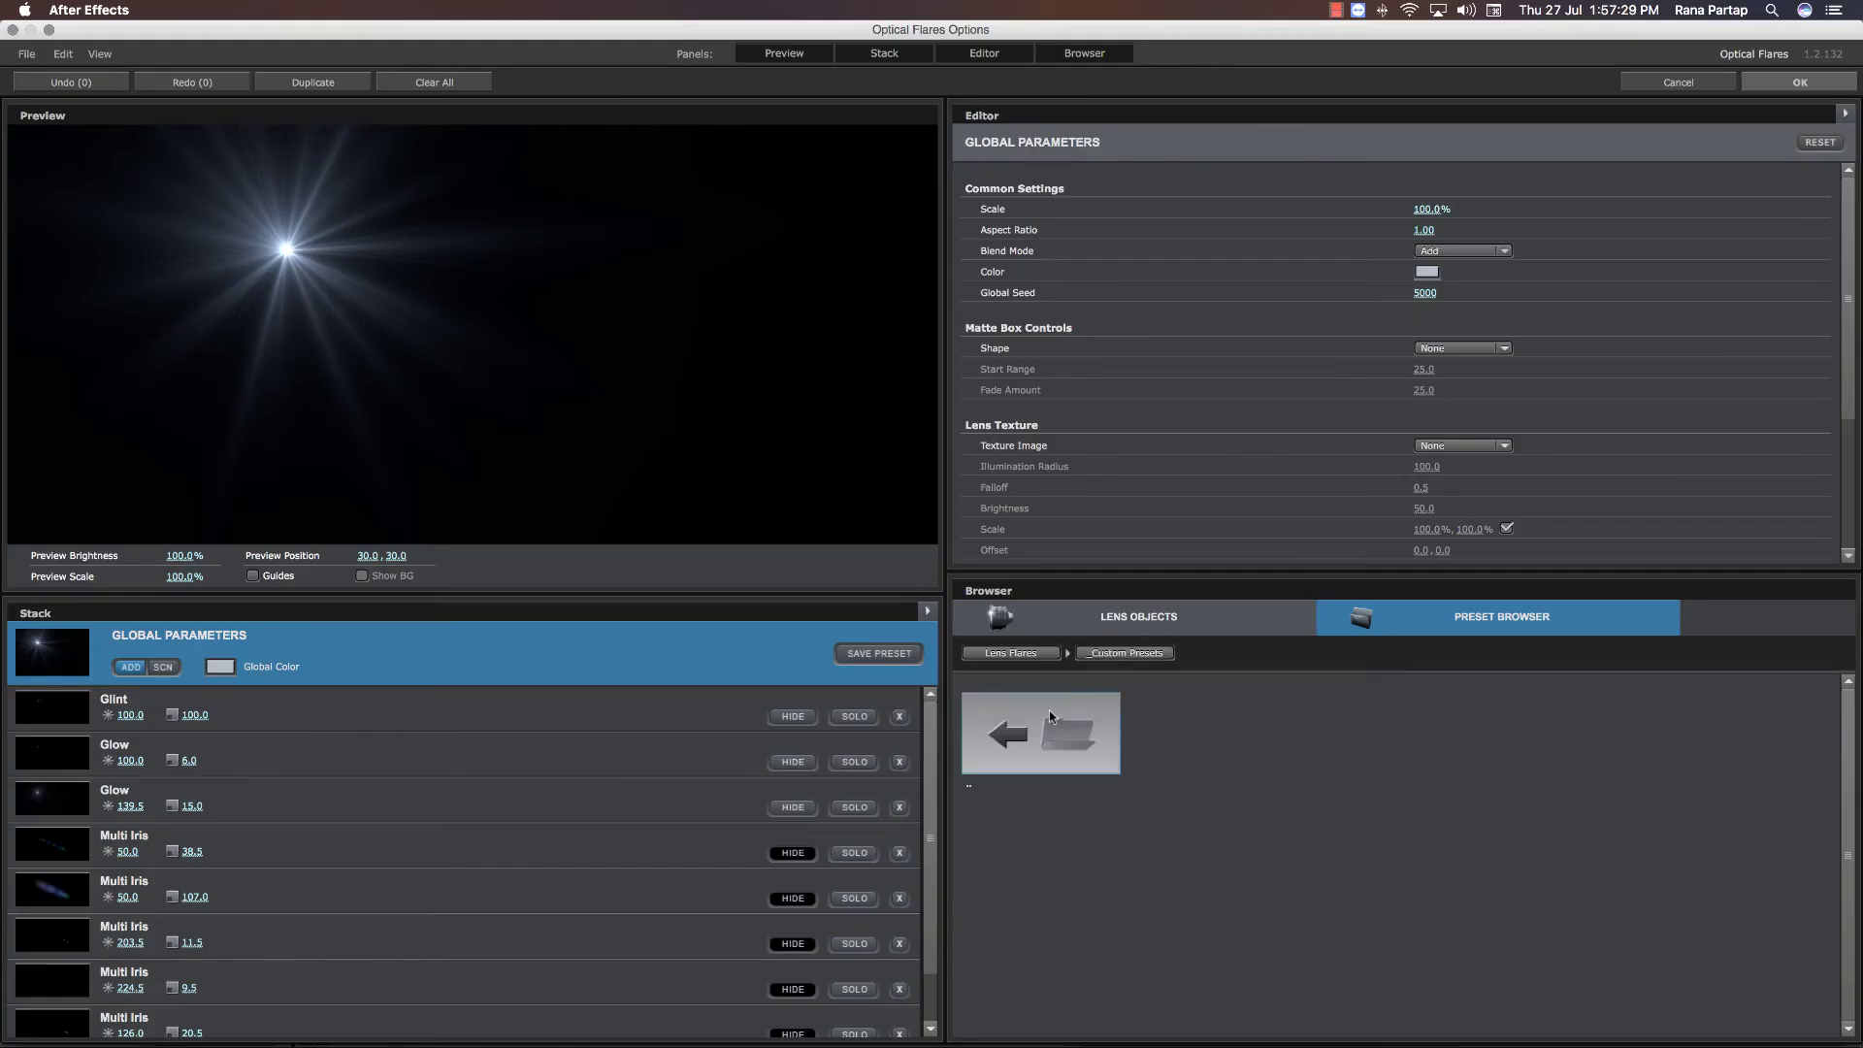
click(1247, 752)
scroll(1327, 870, down, 5)
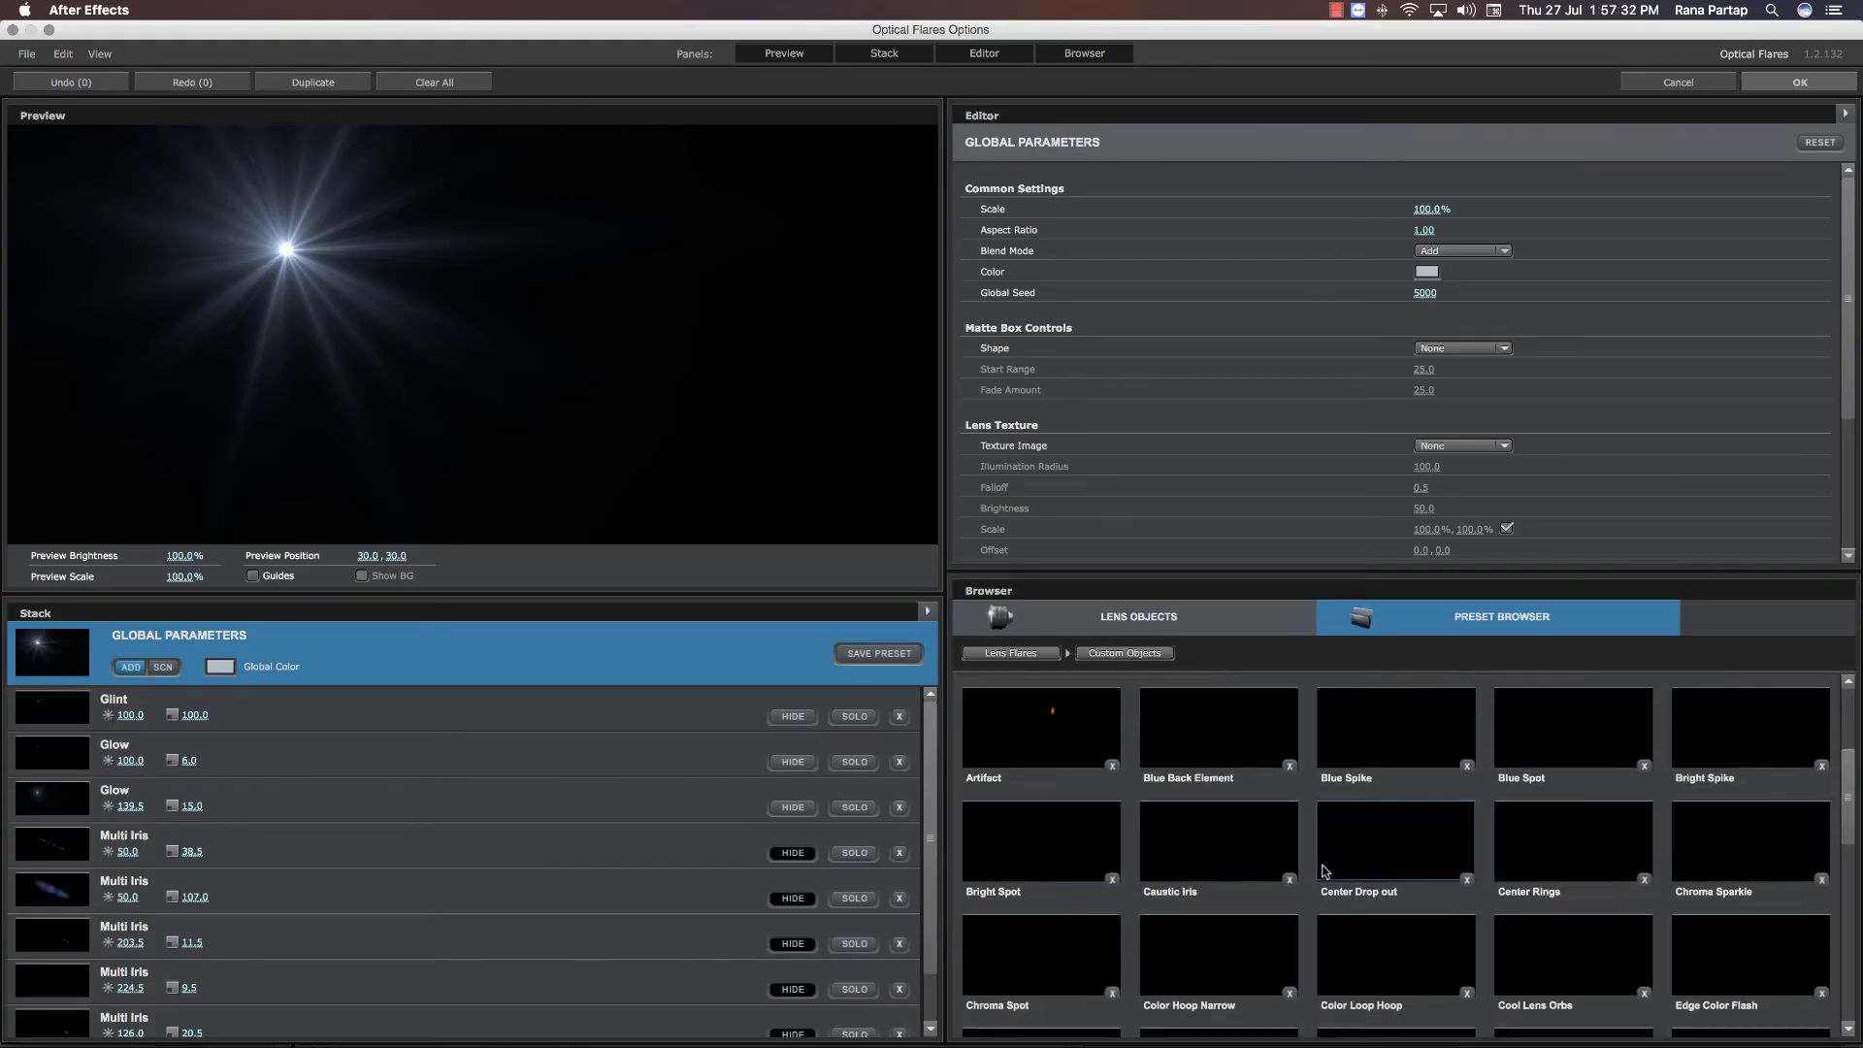
scroll(1326, 870, up, 5)
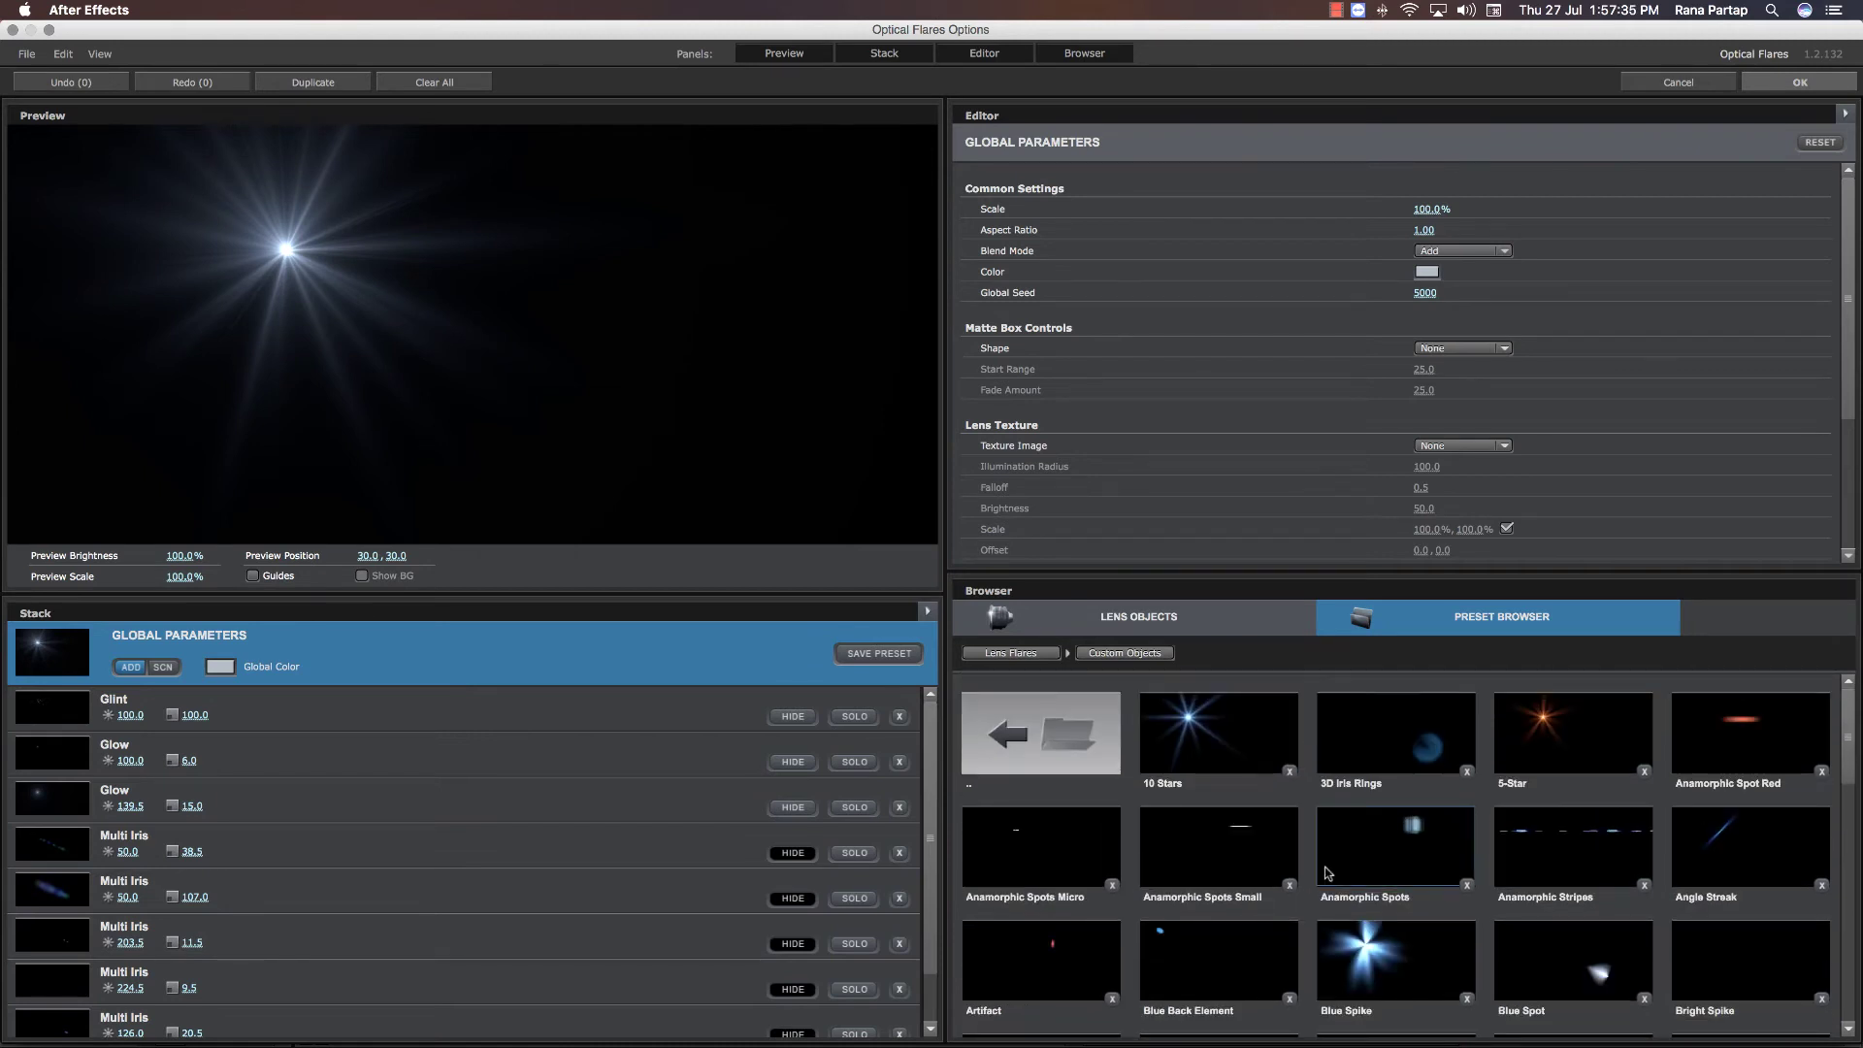
scroll(1326, 870, down, 3)
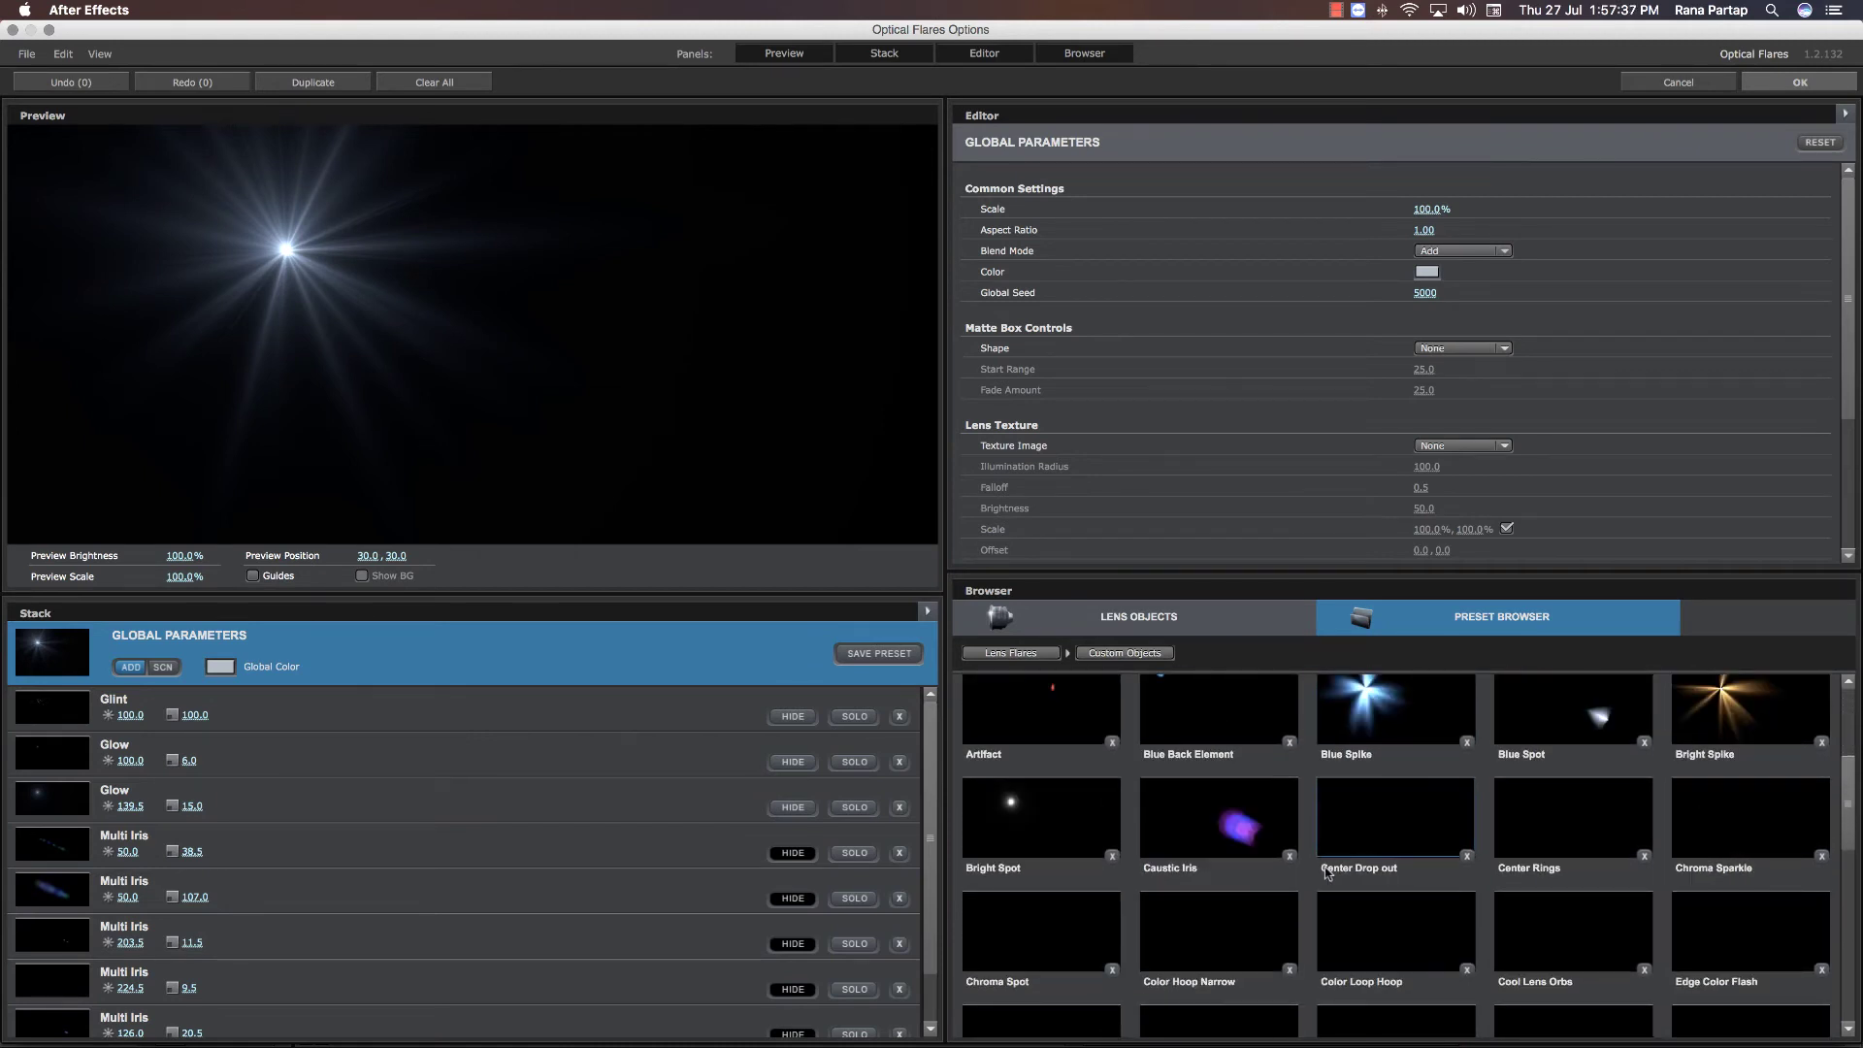
scroll(1446, 825, down, 10)
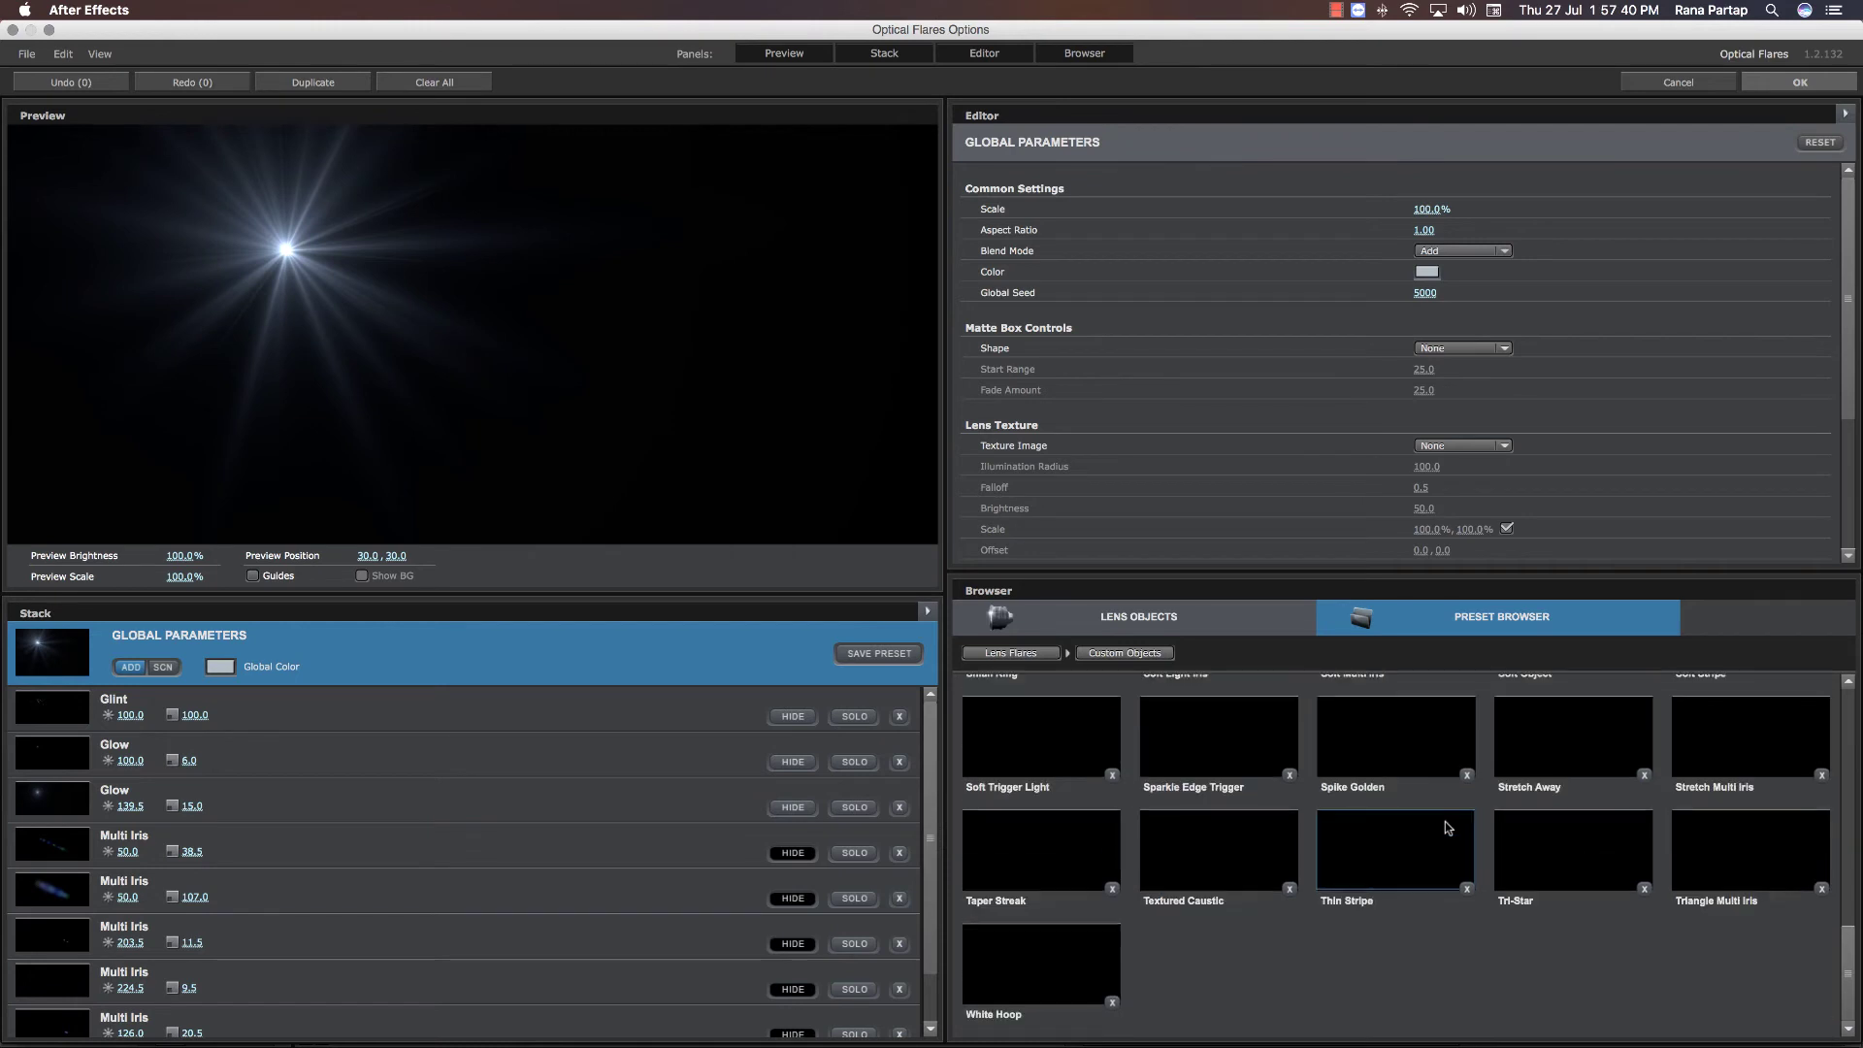
scroll(1446, 826, up, 10)
click(1233, 840)
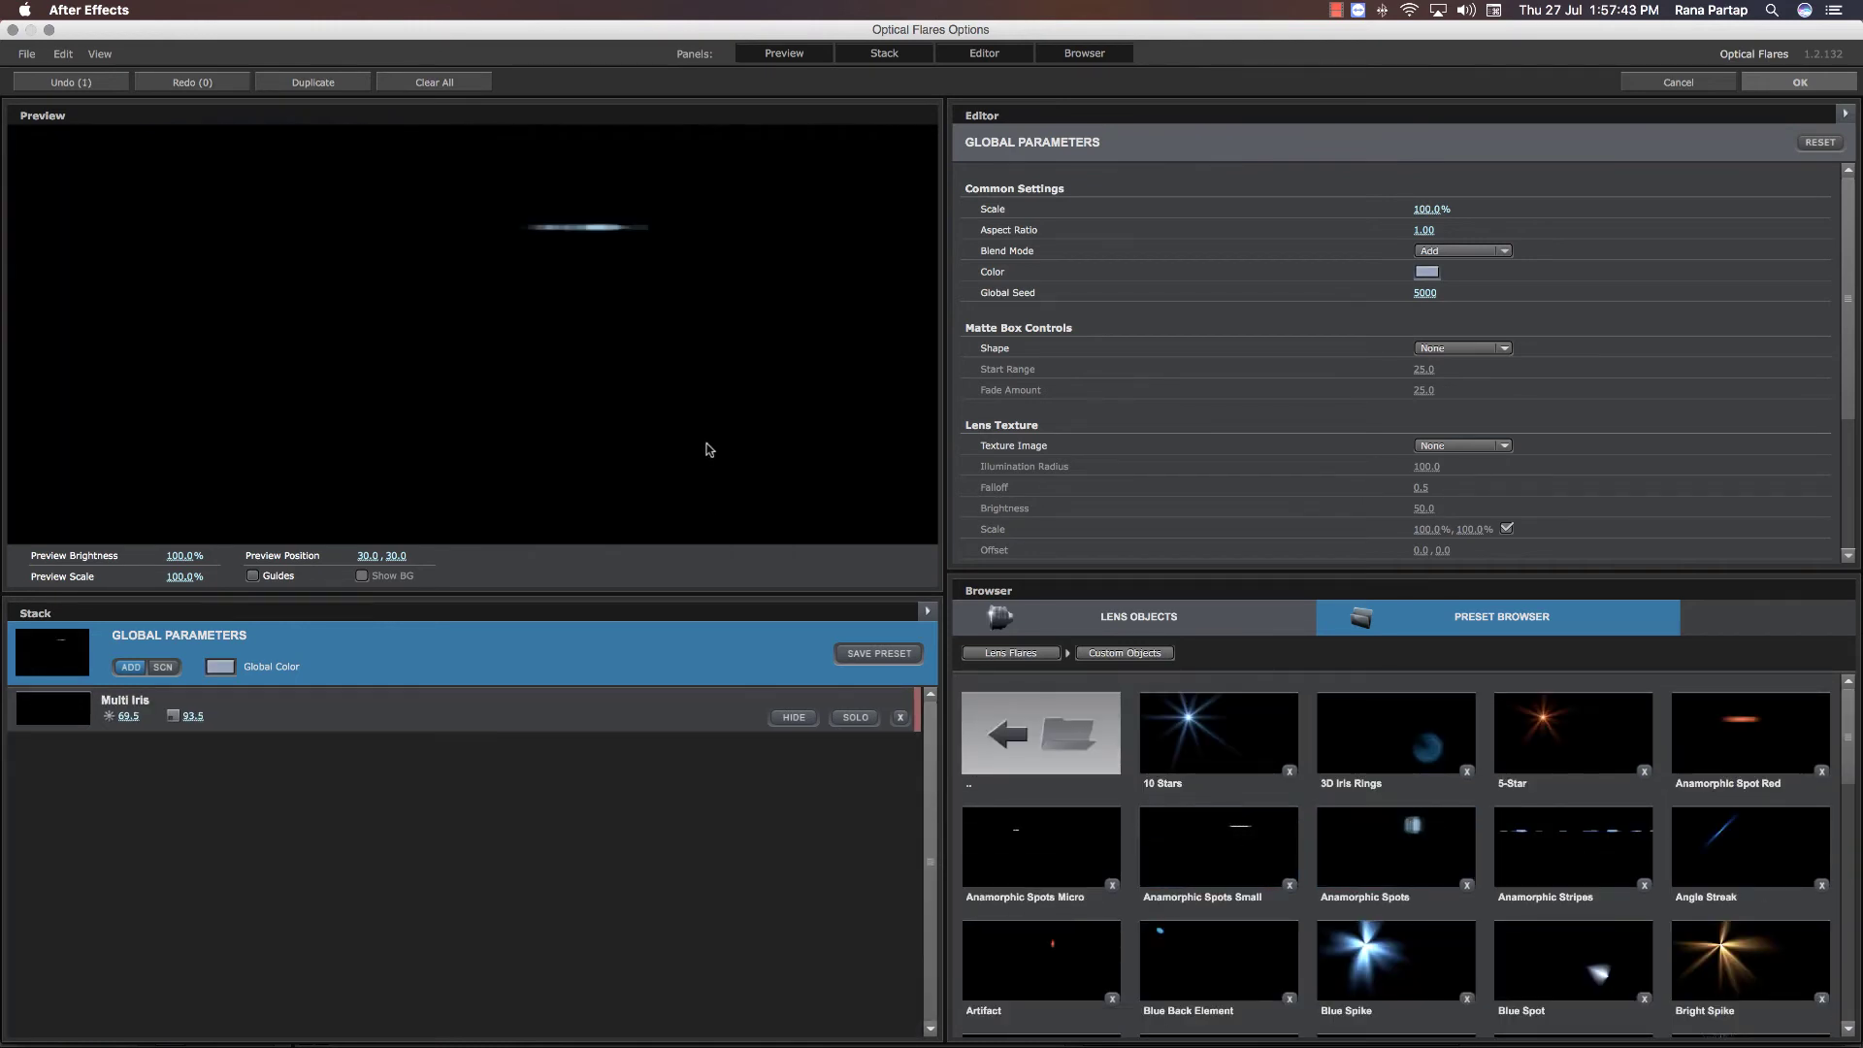
drag(709, 450, 586, 370)
- Load the 50mm Prime preset from the Motion Graphics presets and move its preview position to 50.3, 57.9
scroll(1159, 854, down, 10)
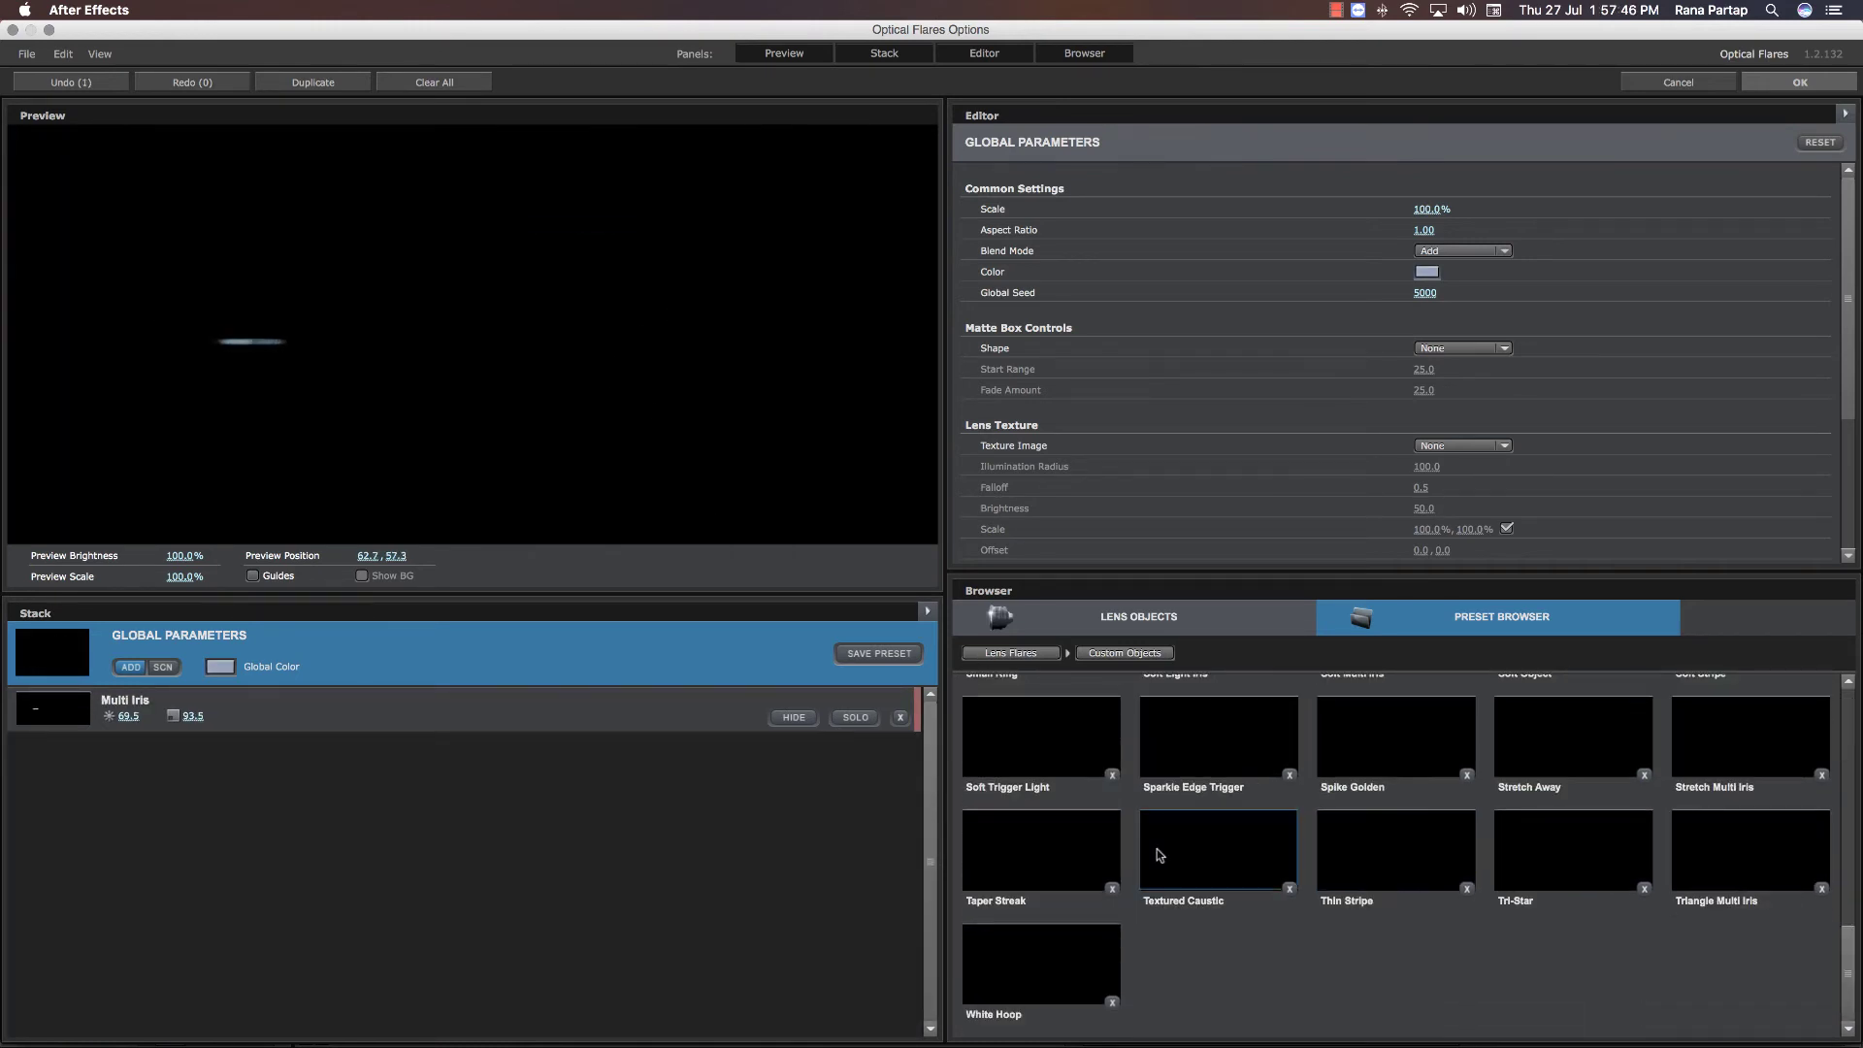
scroll(1160, 855, up, 10)
click(1041, 732)
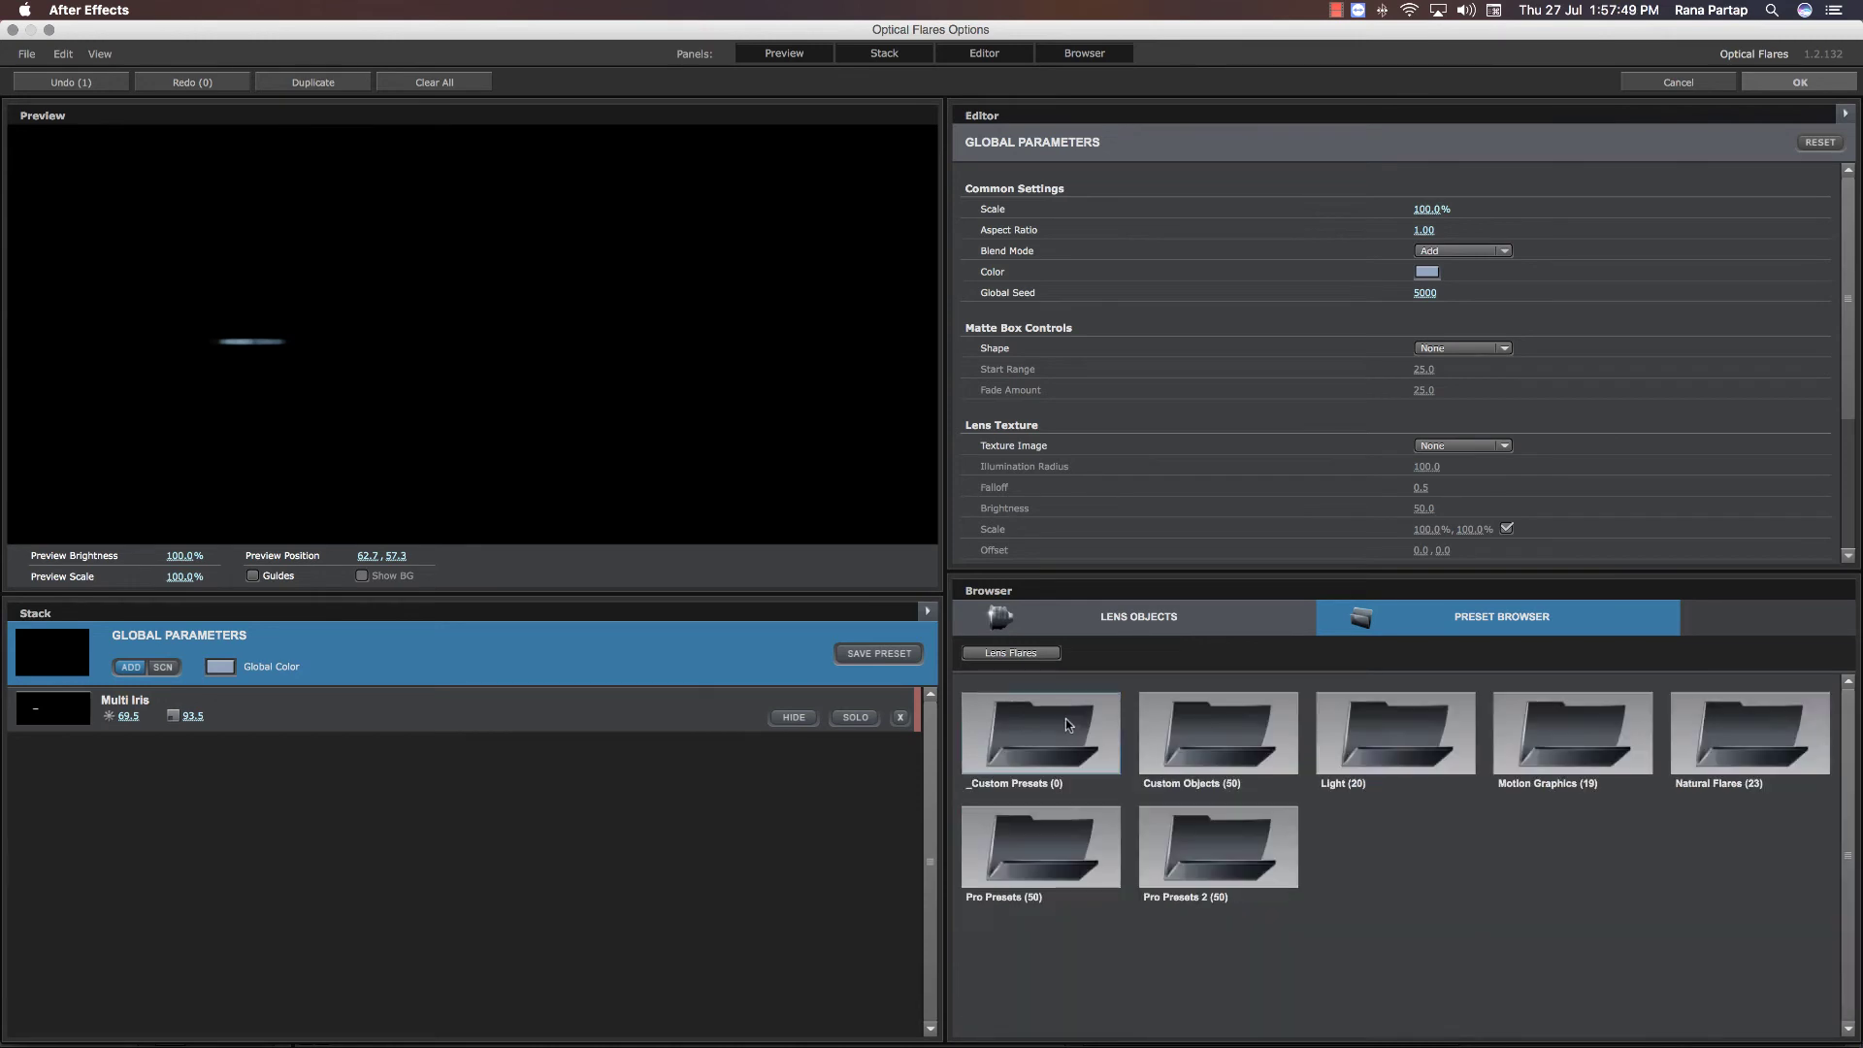
click(1398, 736)
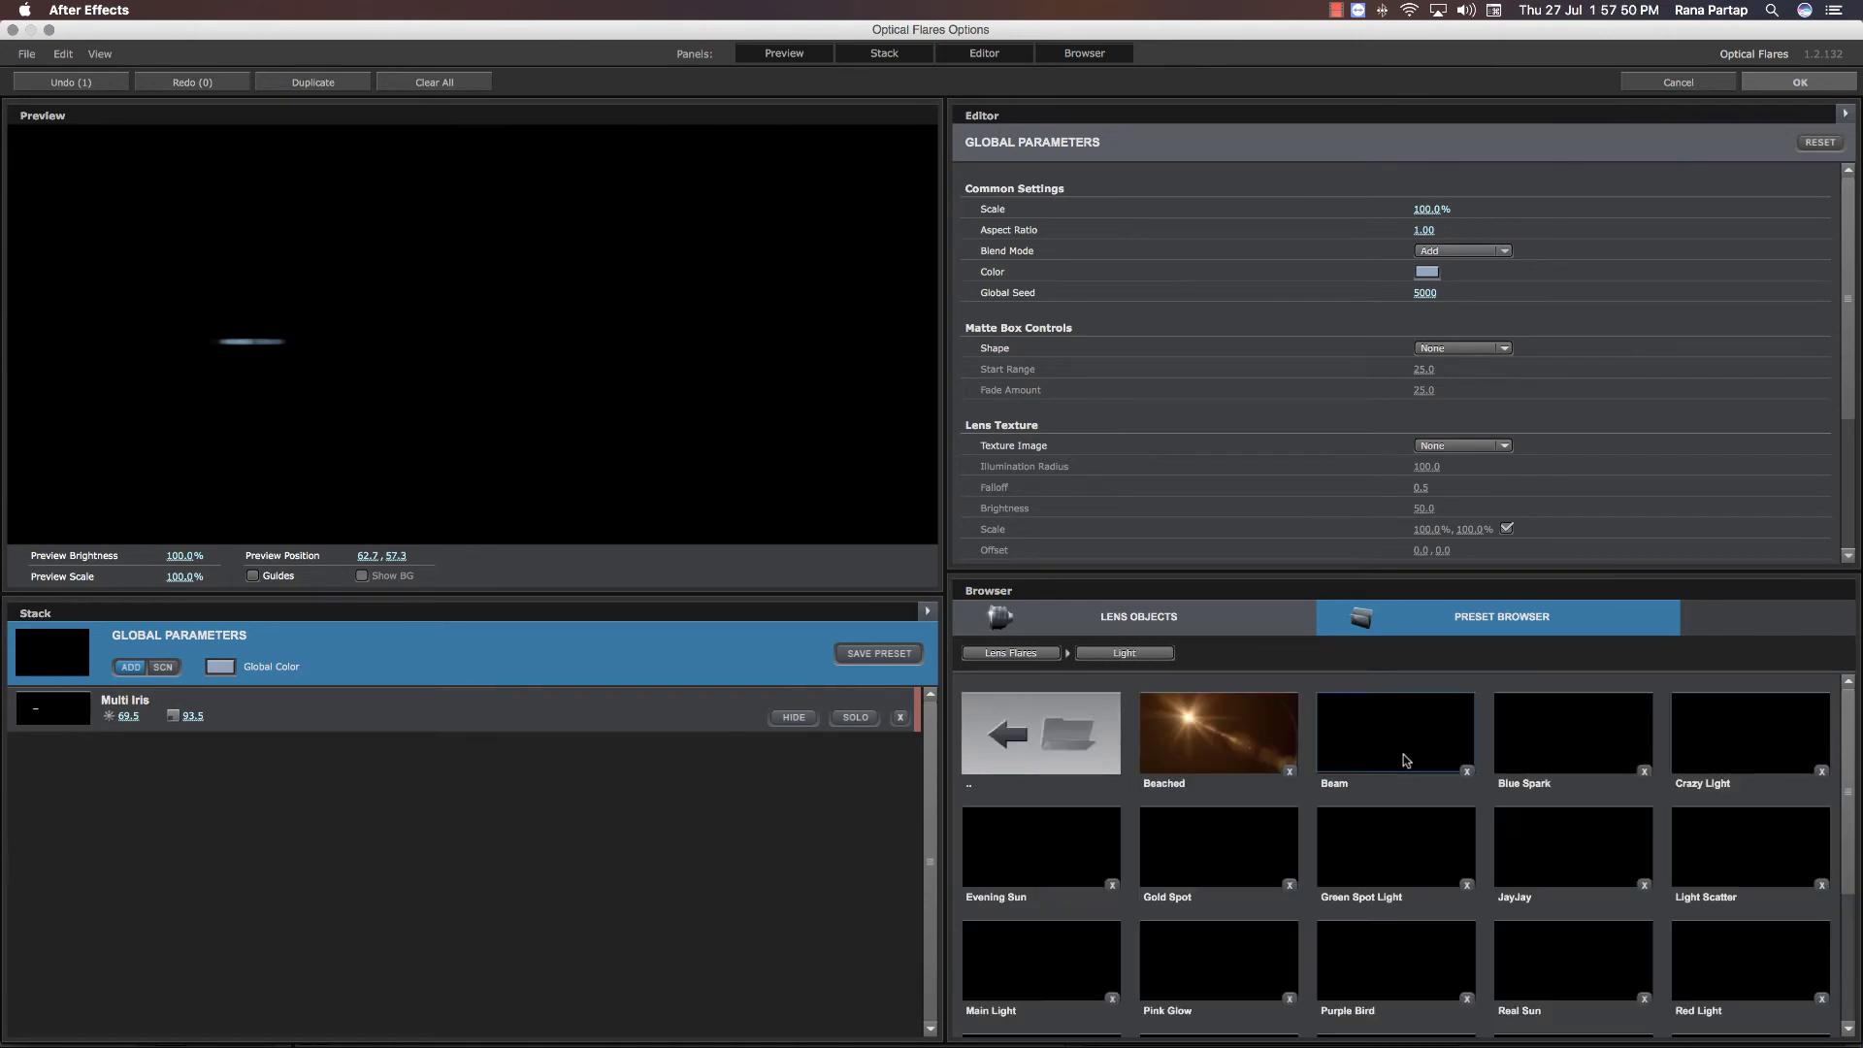
click(1000, 723)
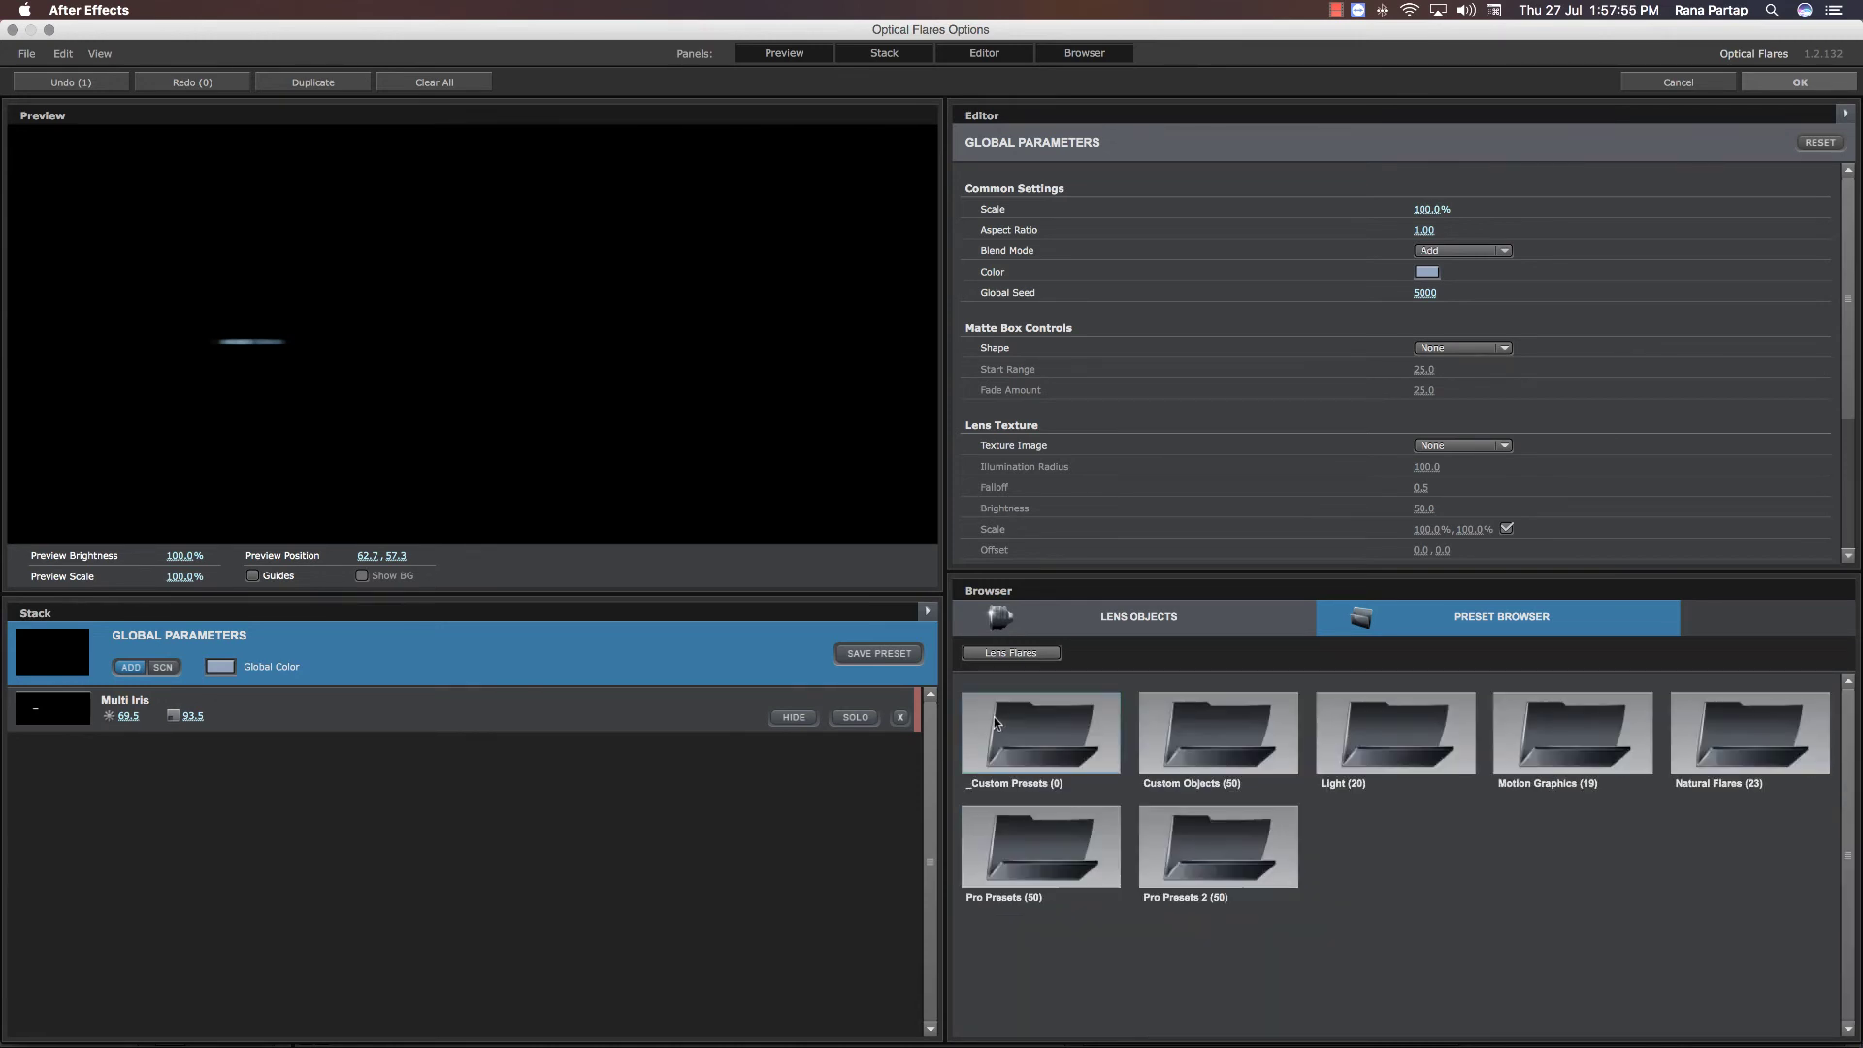
click(1587, 732)
click(1207, 753)
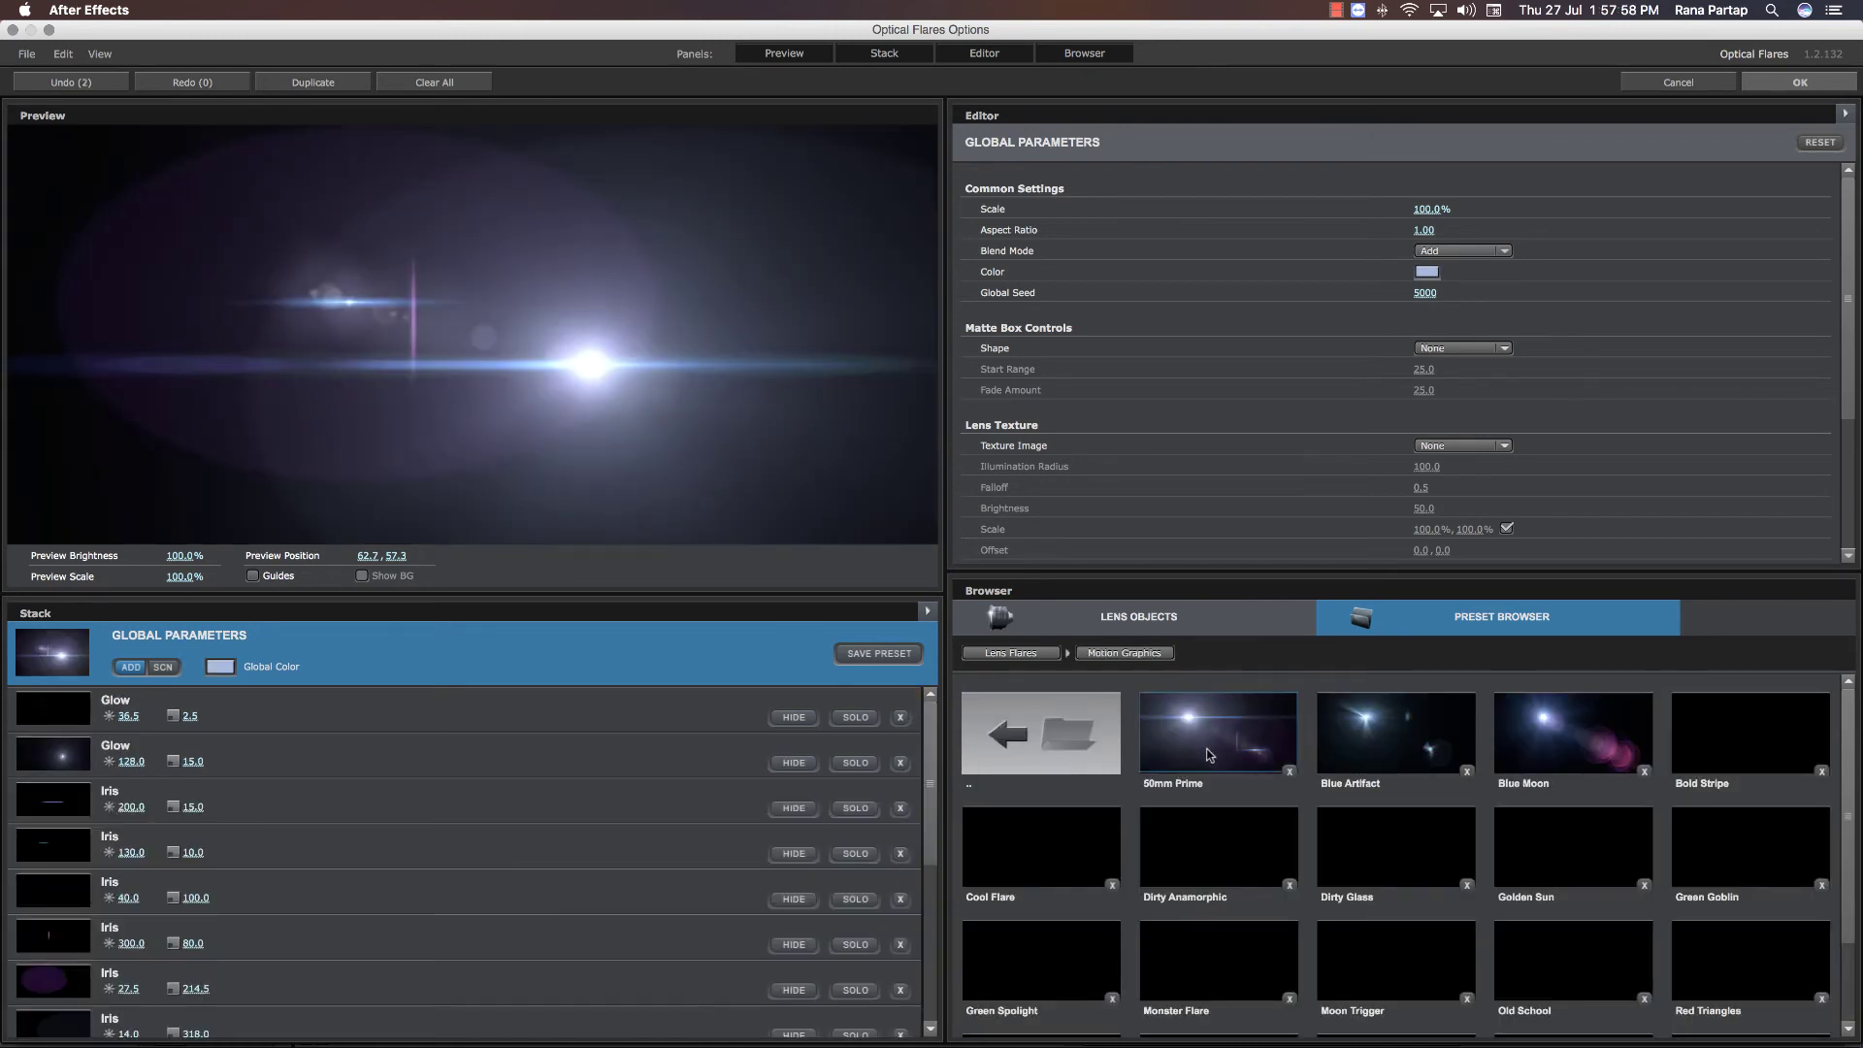
click(477, 367)
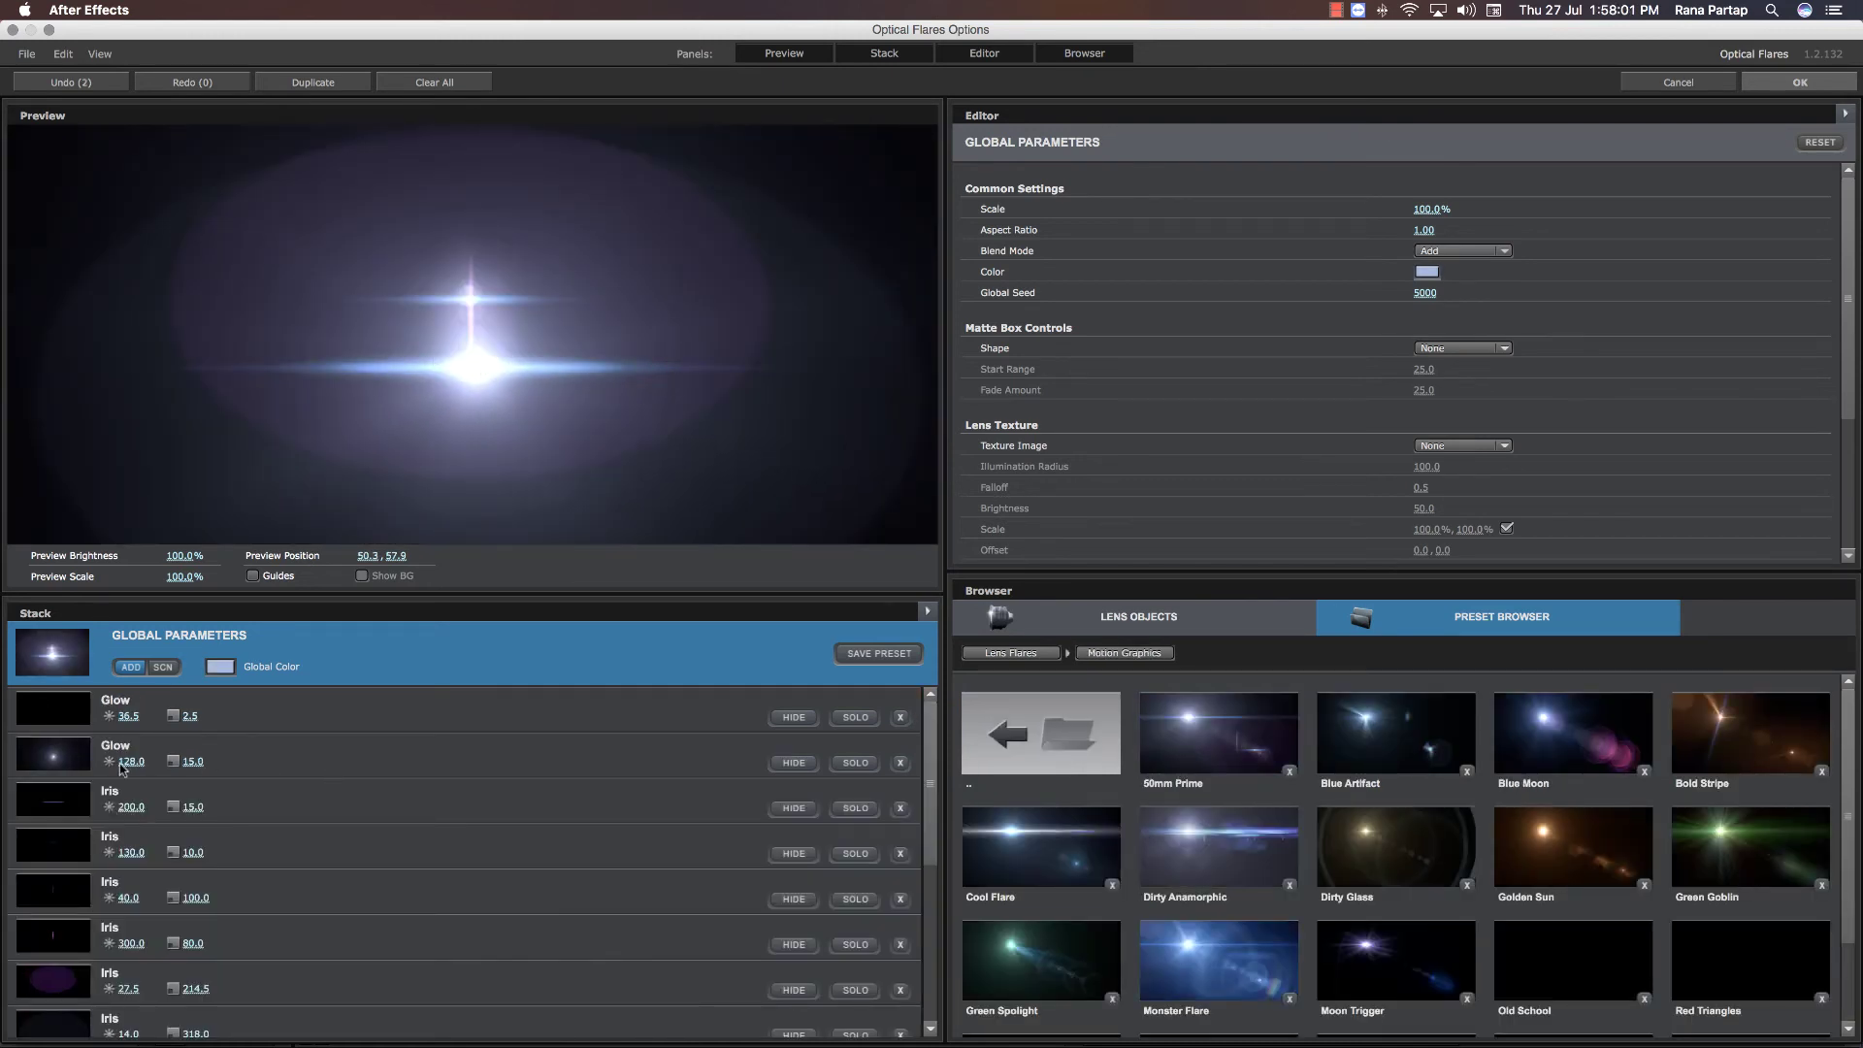
- Hide the first five Iris elements in the 50mm Prime flare's stack
click(794, 809)
click(794, 854)
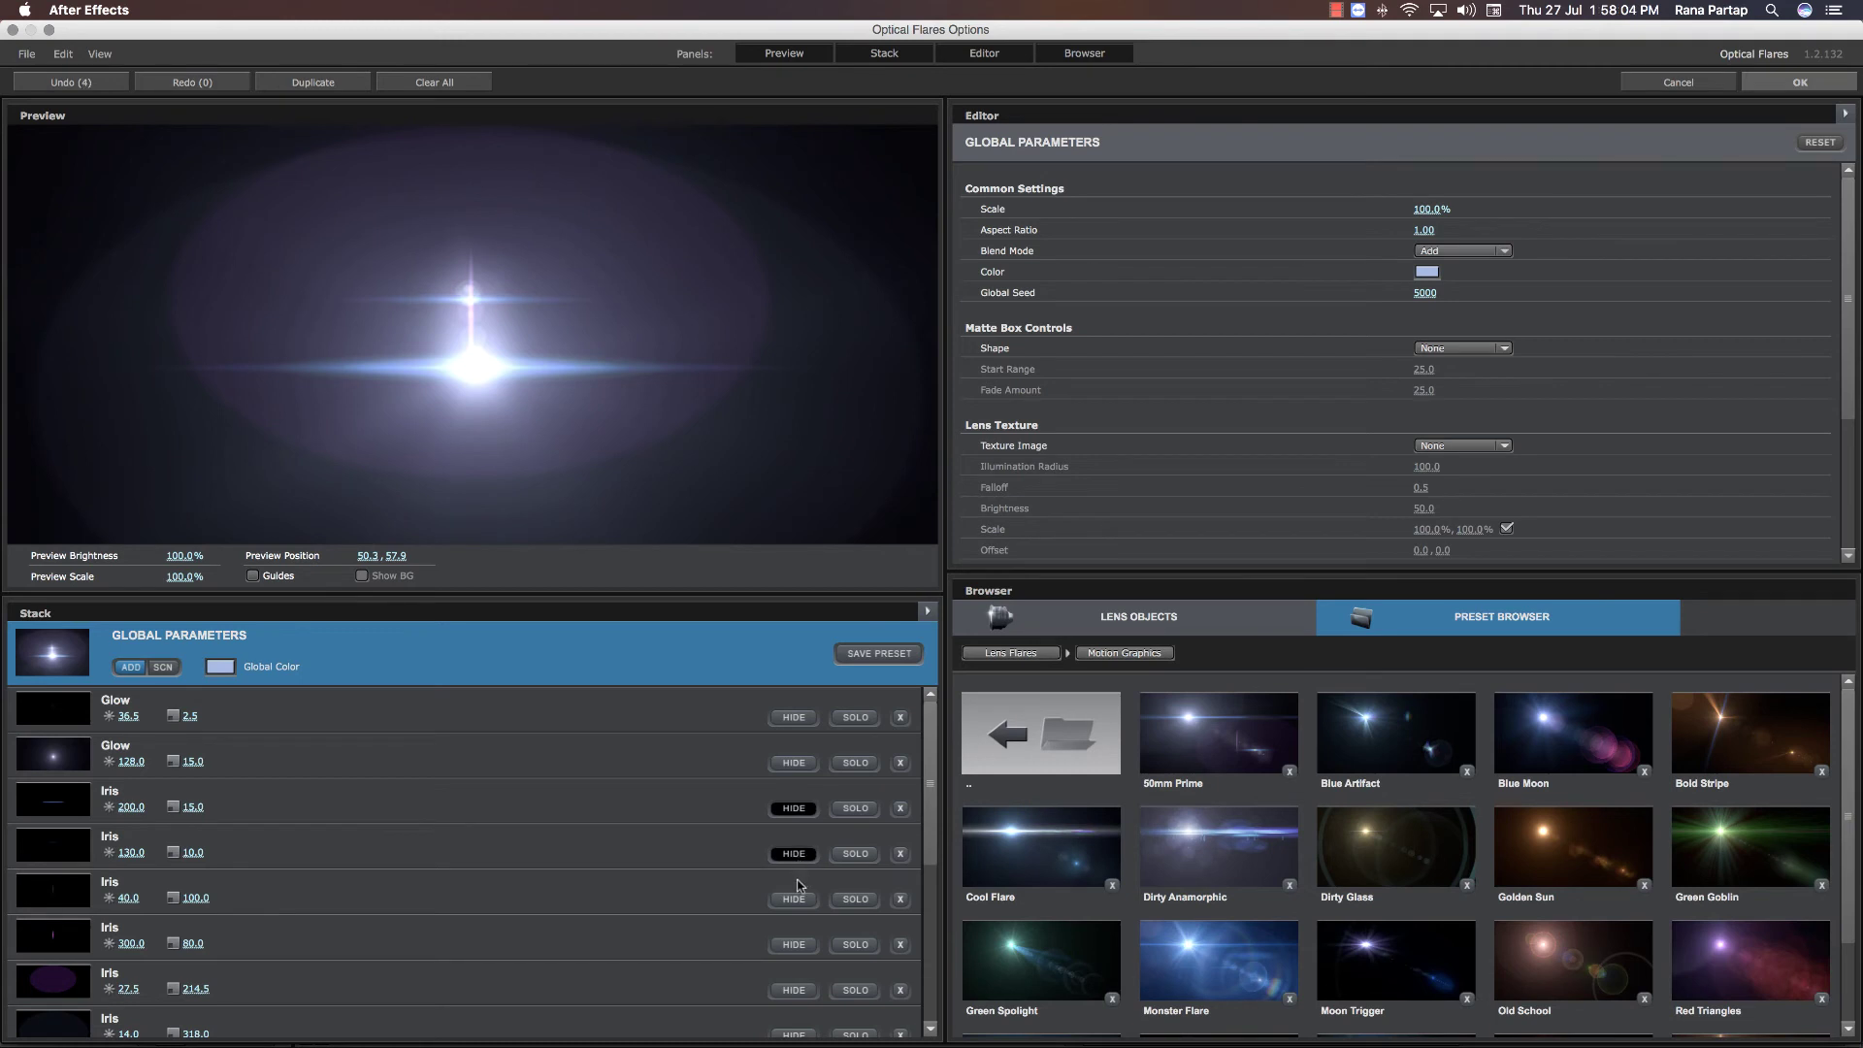
click(794, 898)
click(794, 944)
click(794, 989)
- Hide the remaining Iris element and all four Multi Iris elements of the flare
scroll(679, 873, down, 5)
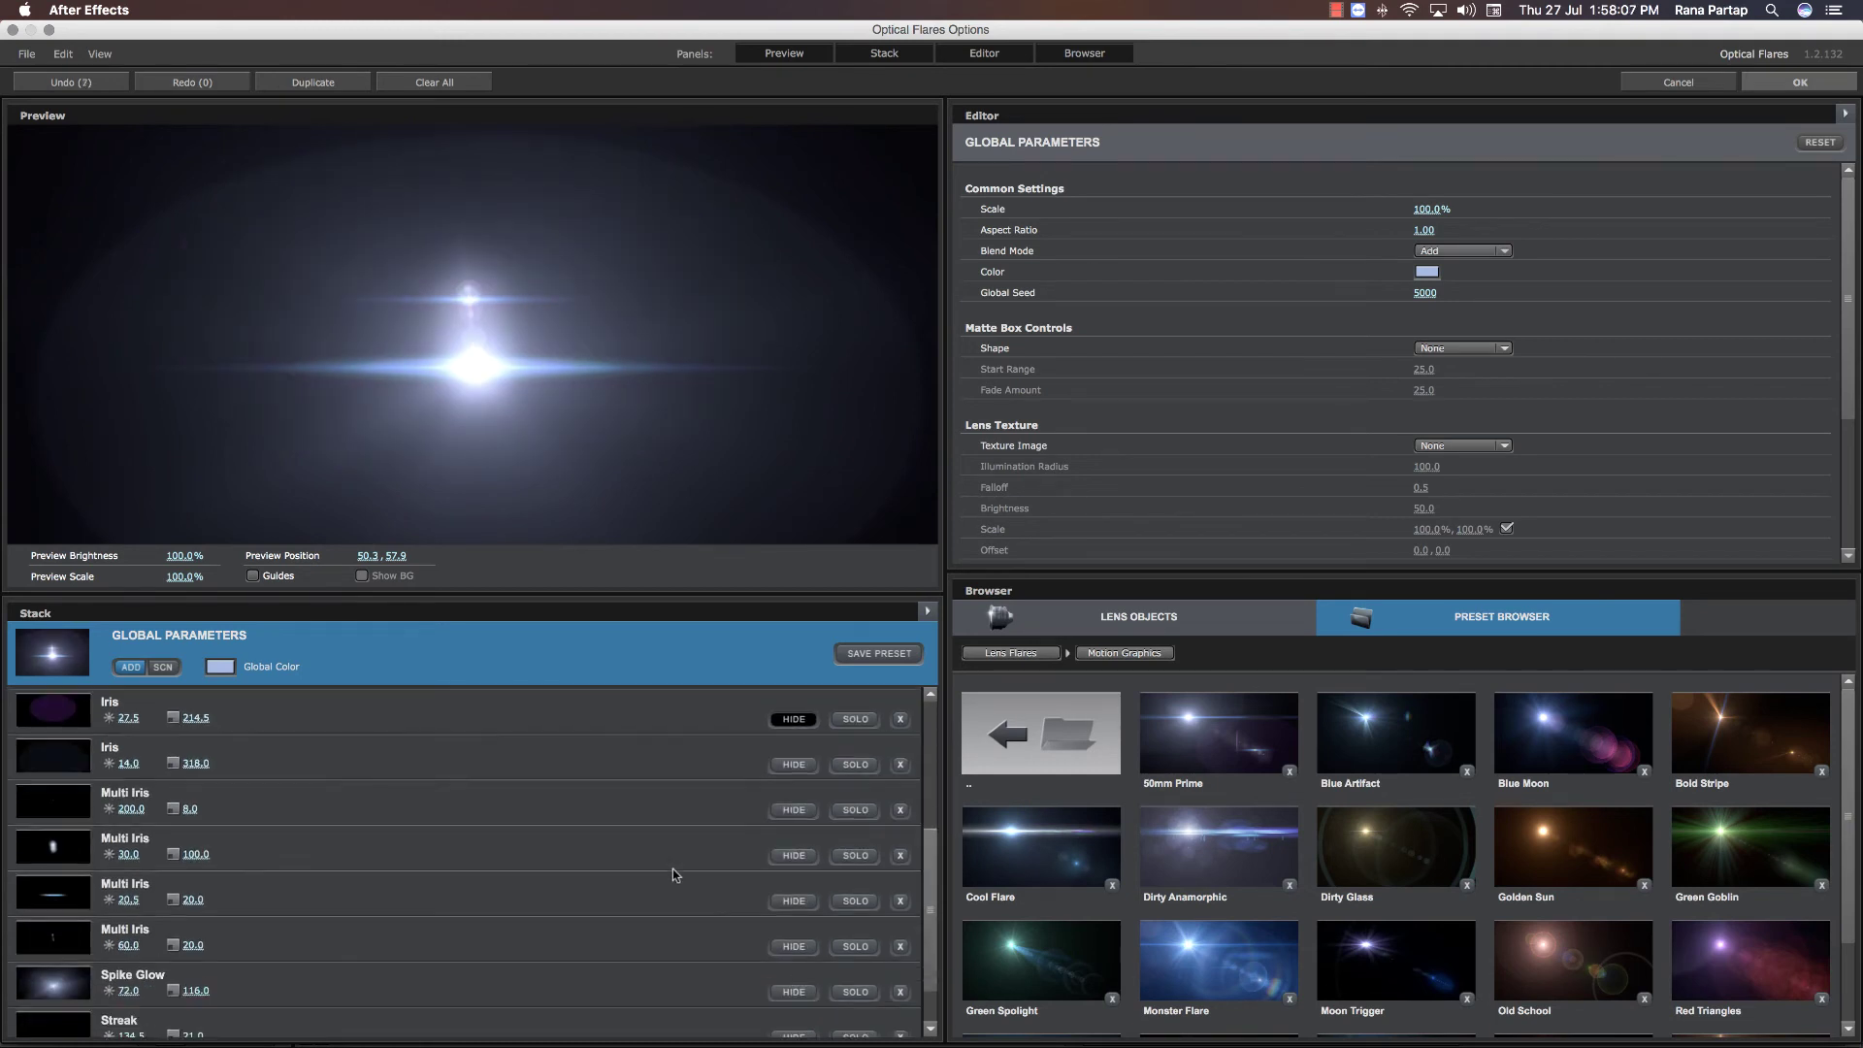
click(794, 901)
click(793, 855)
click(794, 809)
click(794, 765)
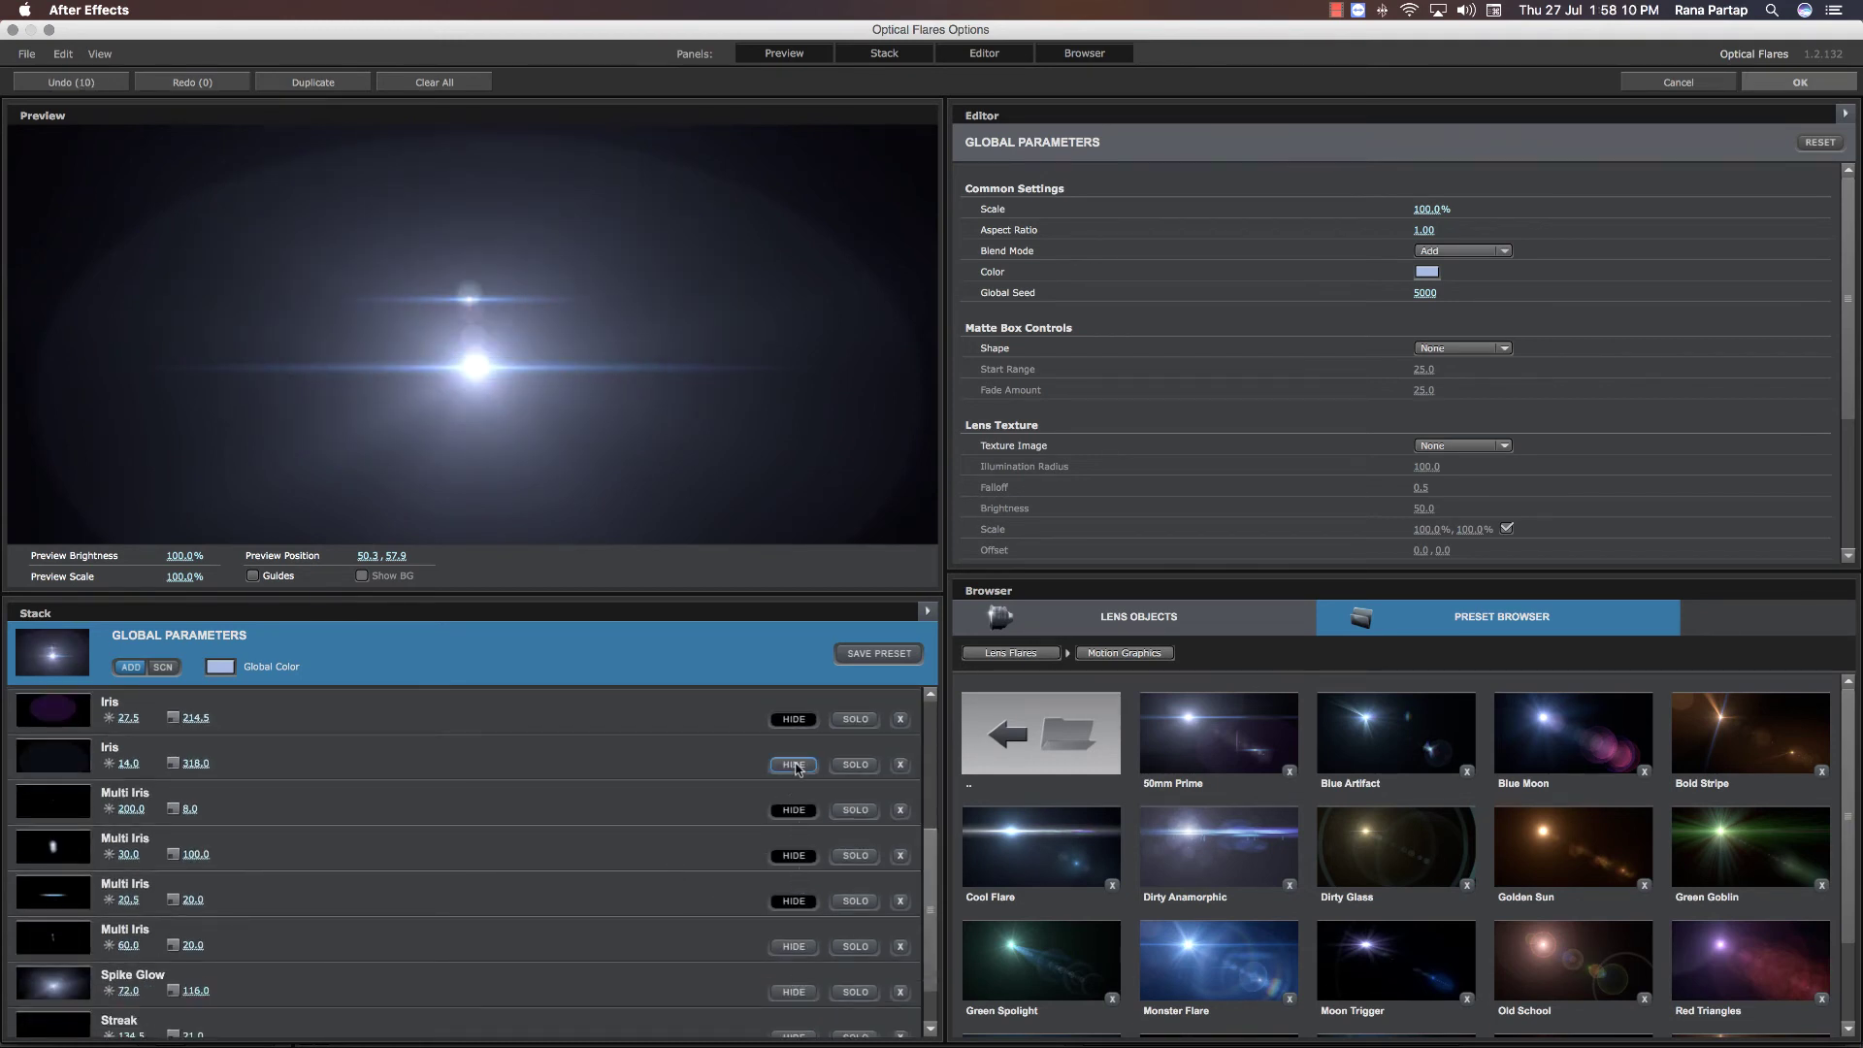
scroll(705, 880, down, 1)
click(794, 909)
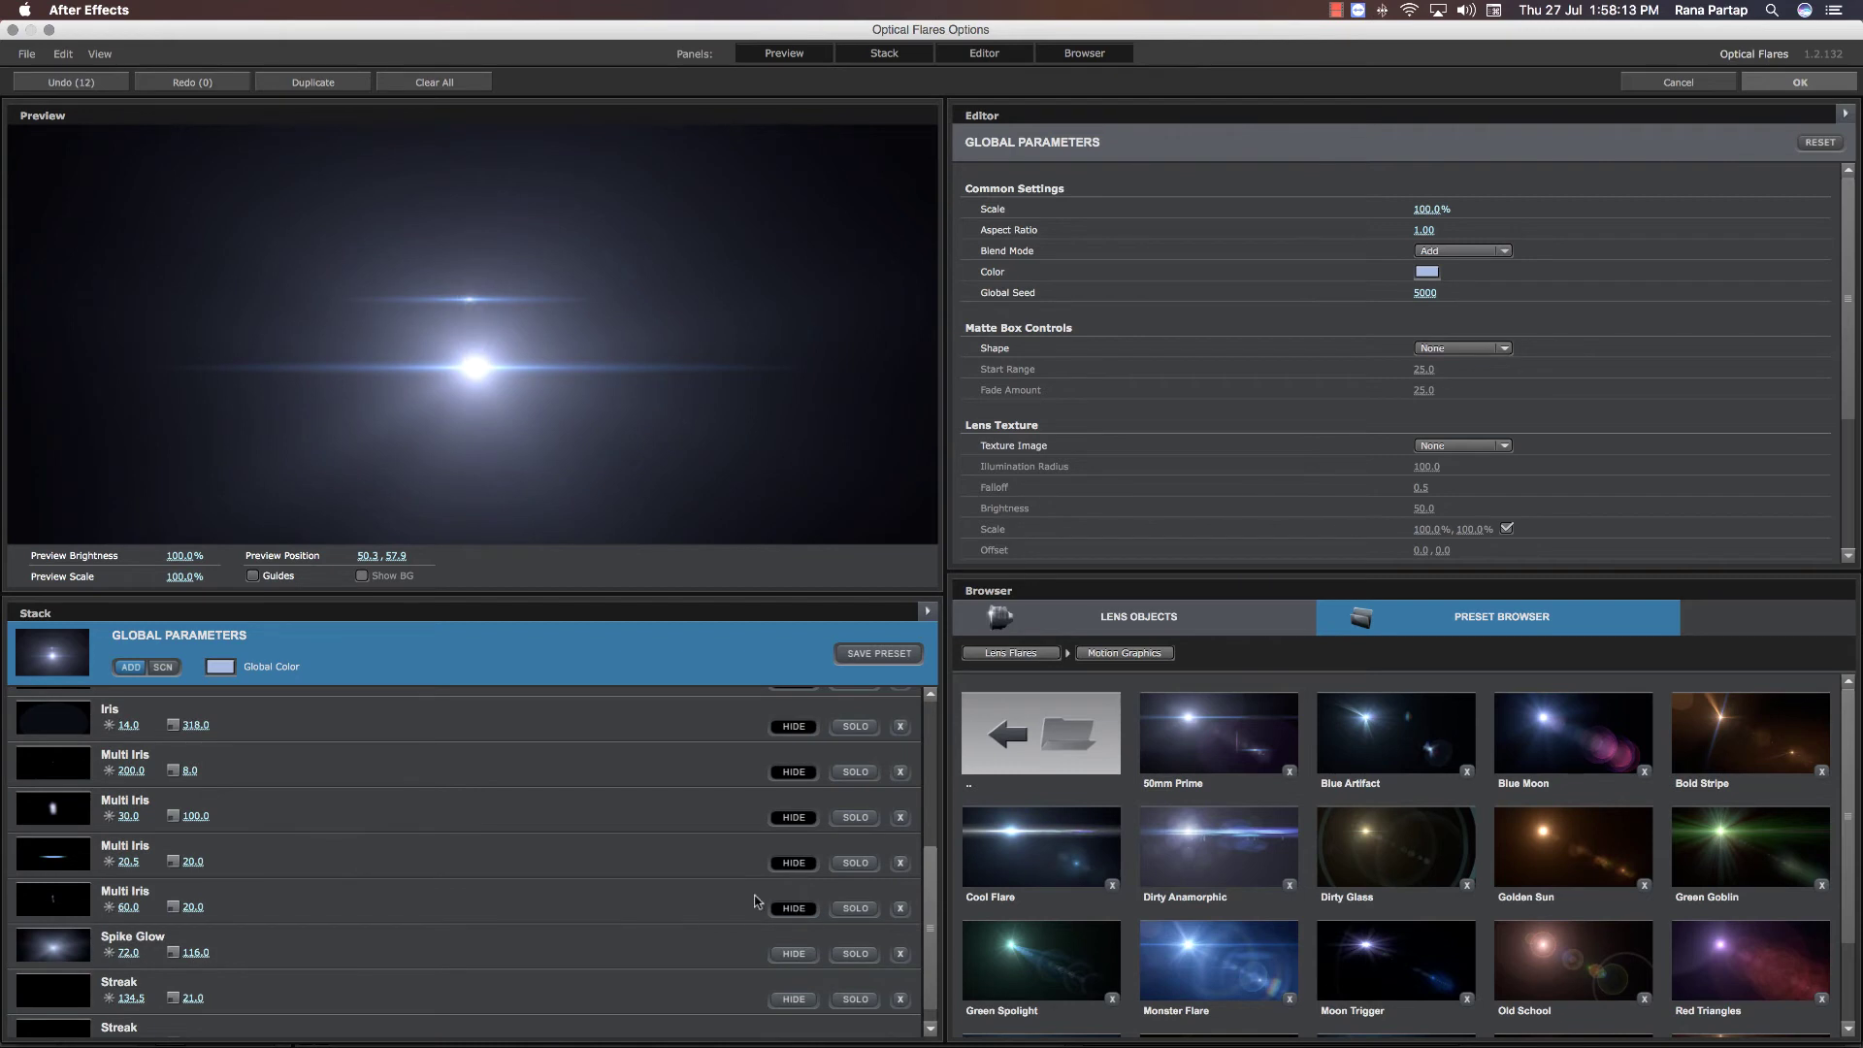
- Hide the flare's Spike Glow and first Streak elements, leaving the last Streak shown
scroll(601, 864, down, 1)
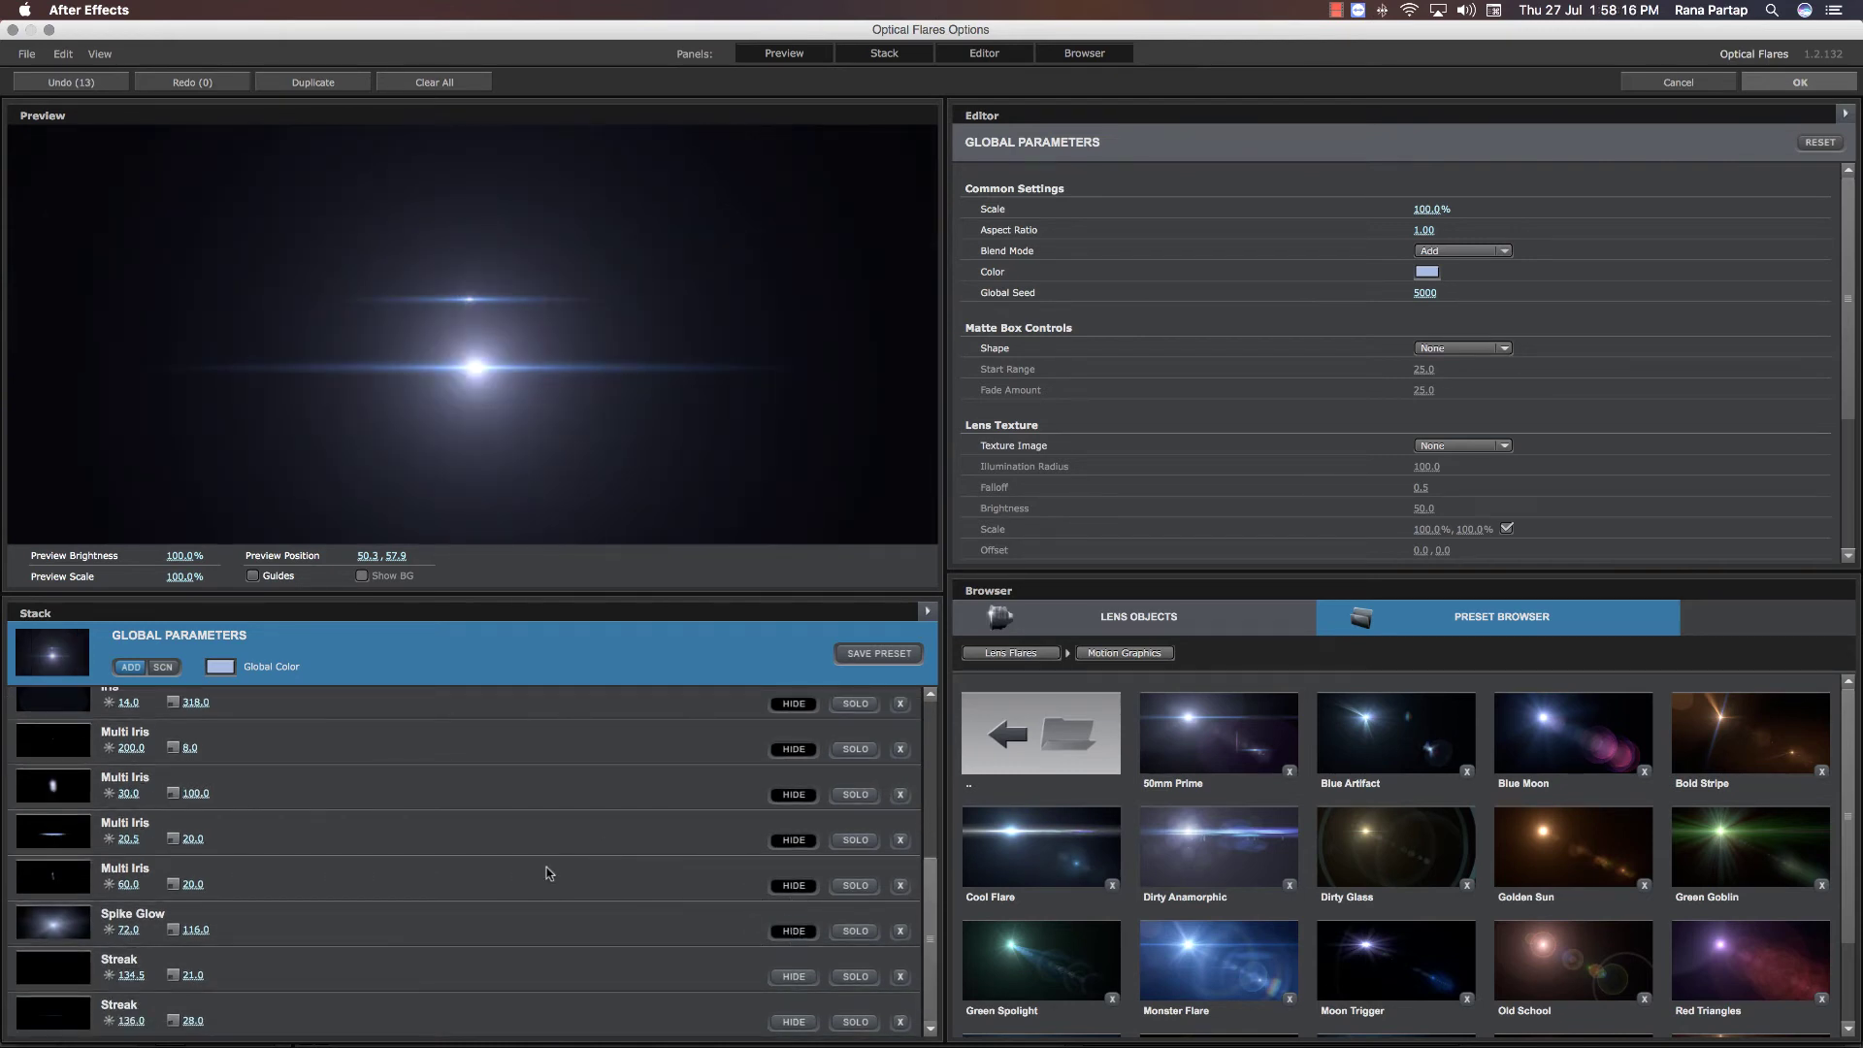
click(787, 978)
click(791, 1021)
click(791, 1022)
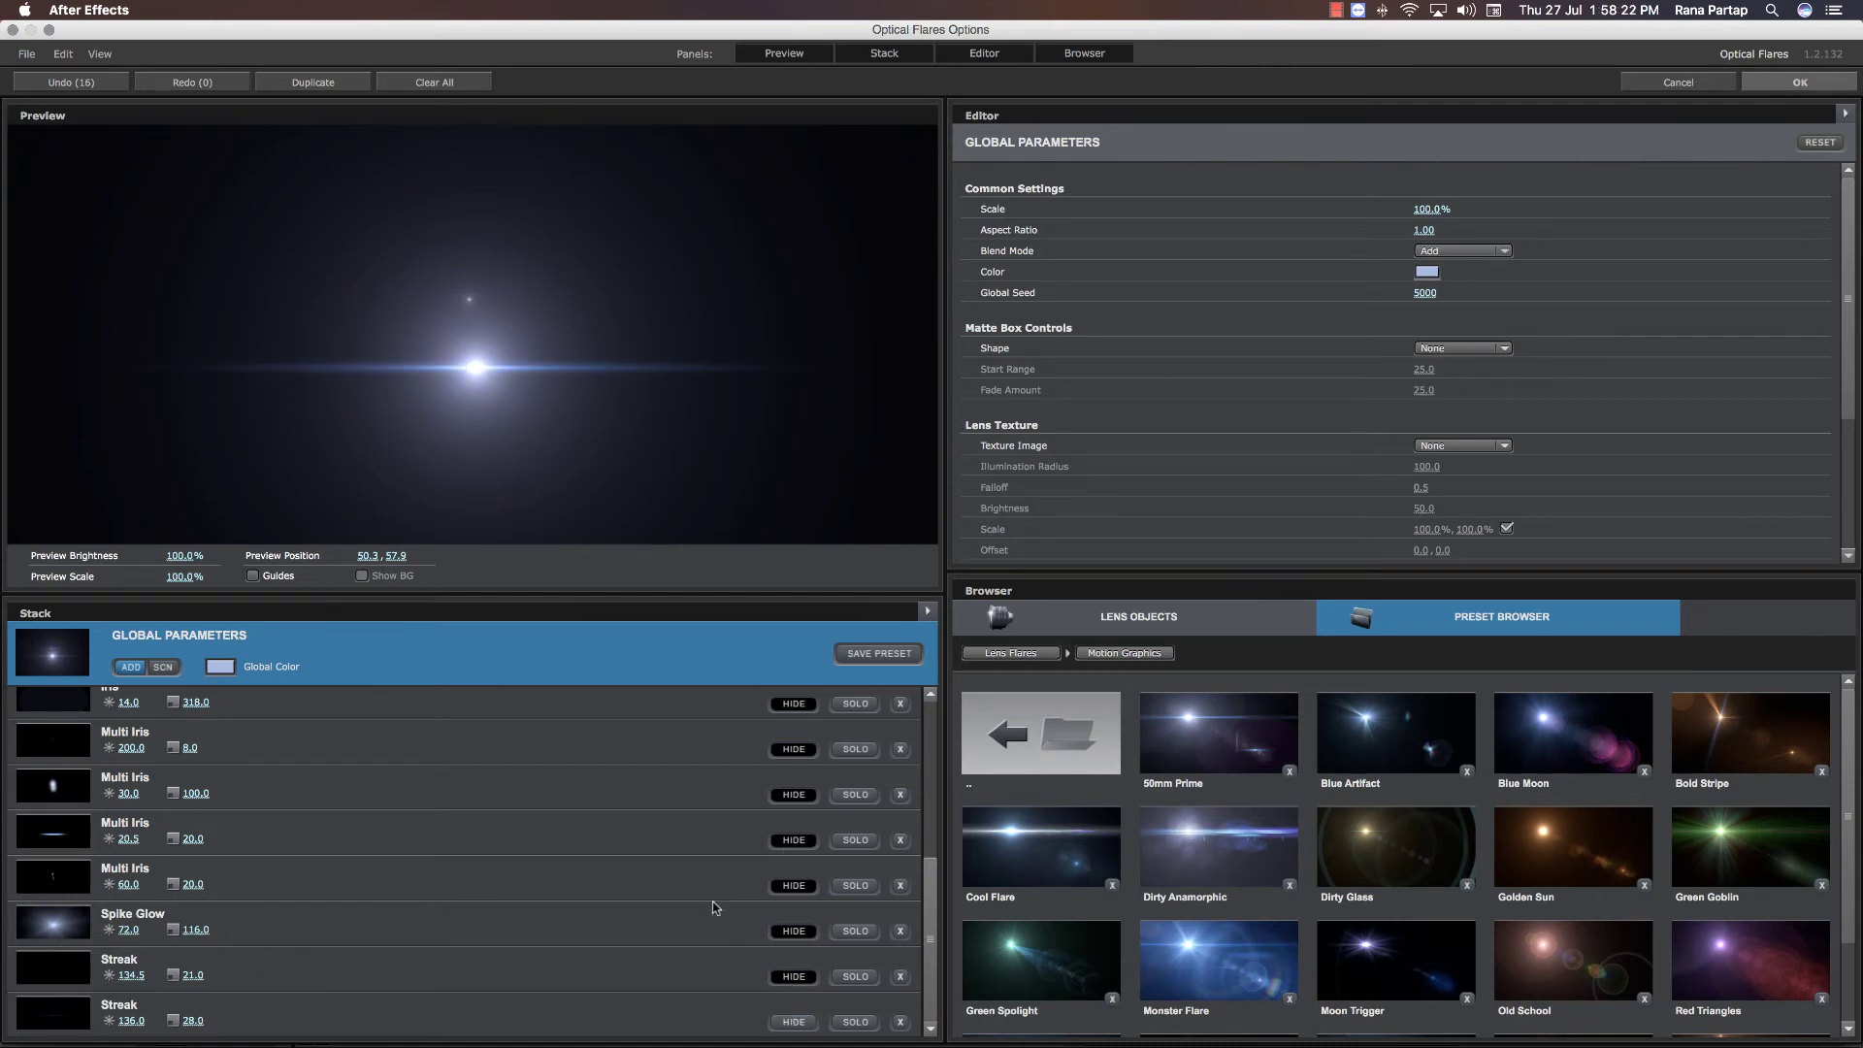
- Hide the flare's first Glow element, keep the second Glow shown, and accept the flare options
scroll(716, 909, up, 10)
click(794, 762)
click(793, 763)
click(794, 718)
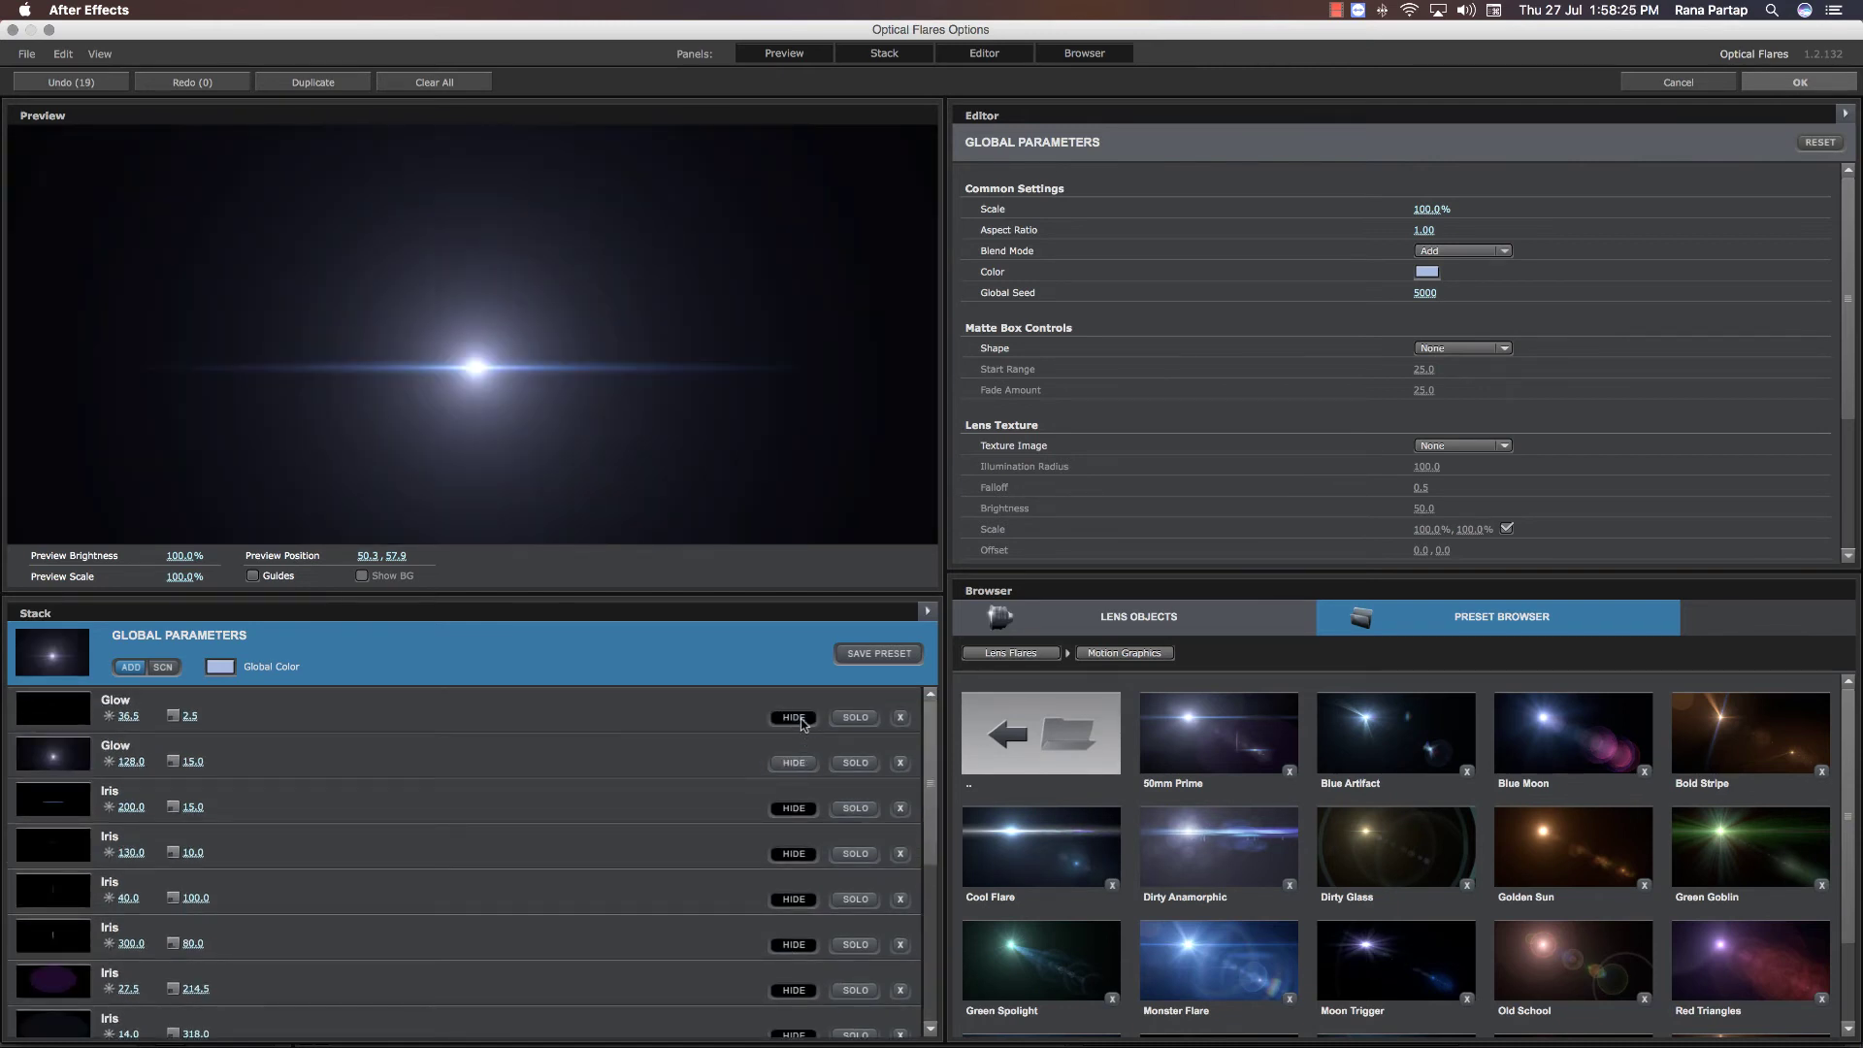
click(1800, 82)
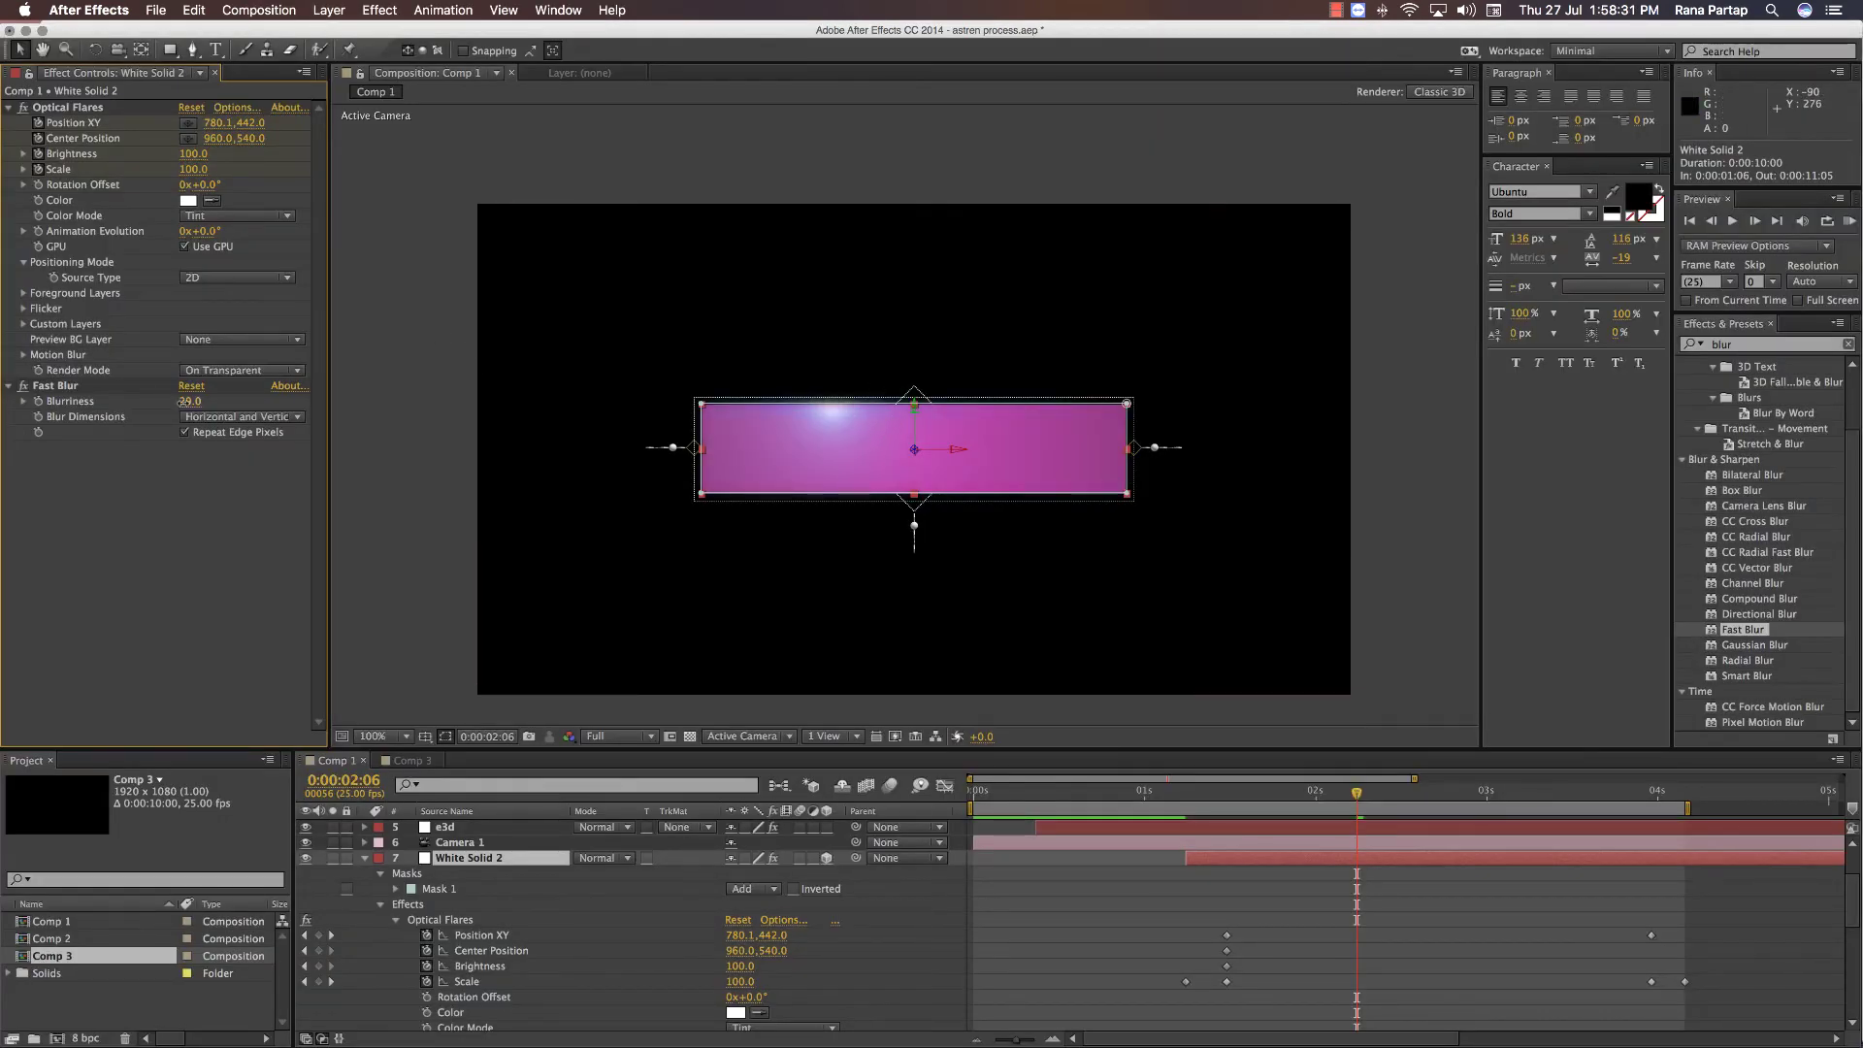
- Lower the Fast Blur Blurriness on White Solid 2 to 3.0 and preview the flare
drag(181, 400, 170, 405)
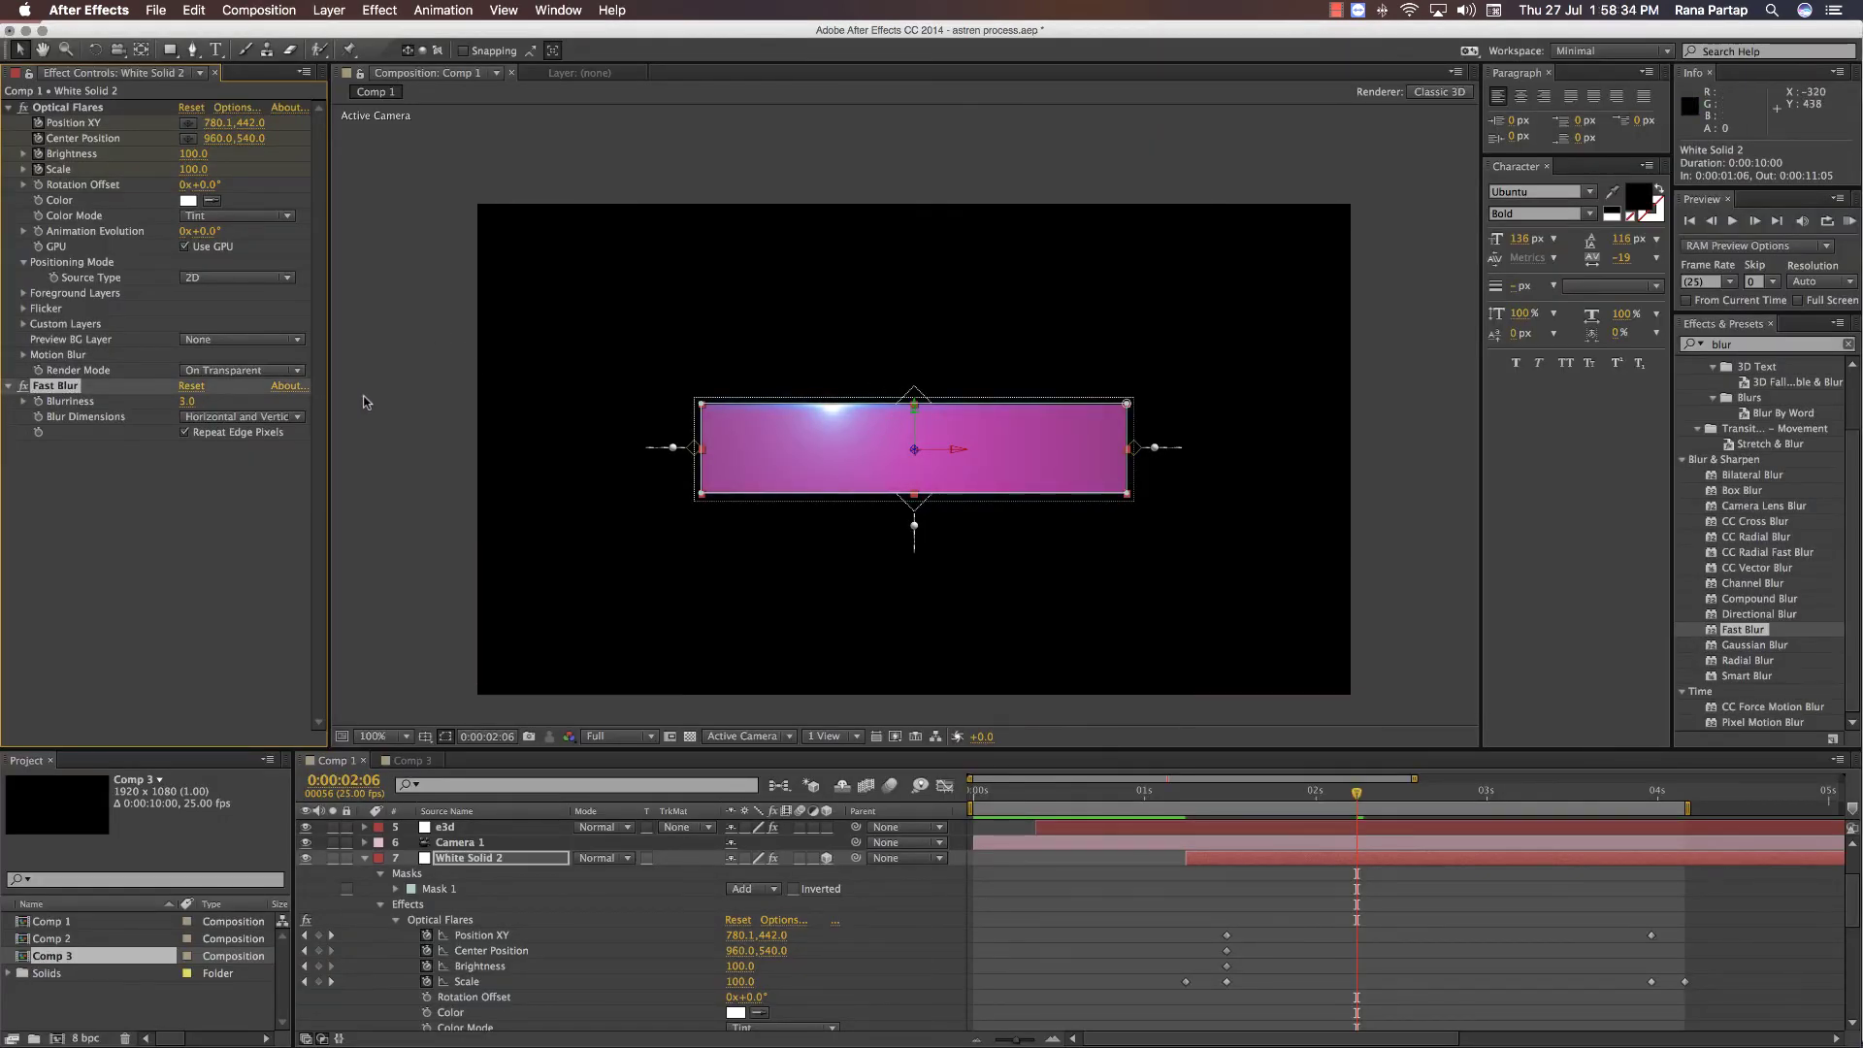
key(KP_0)
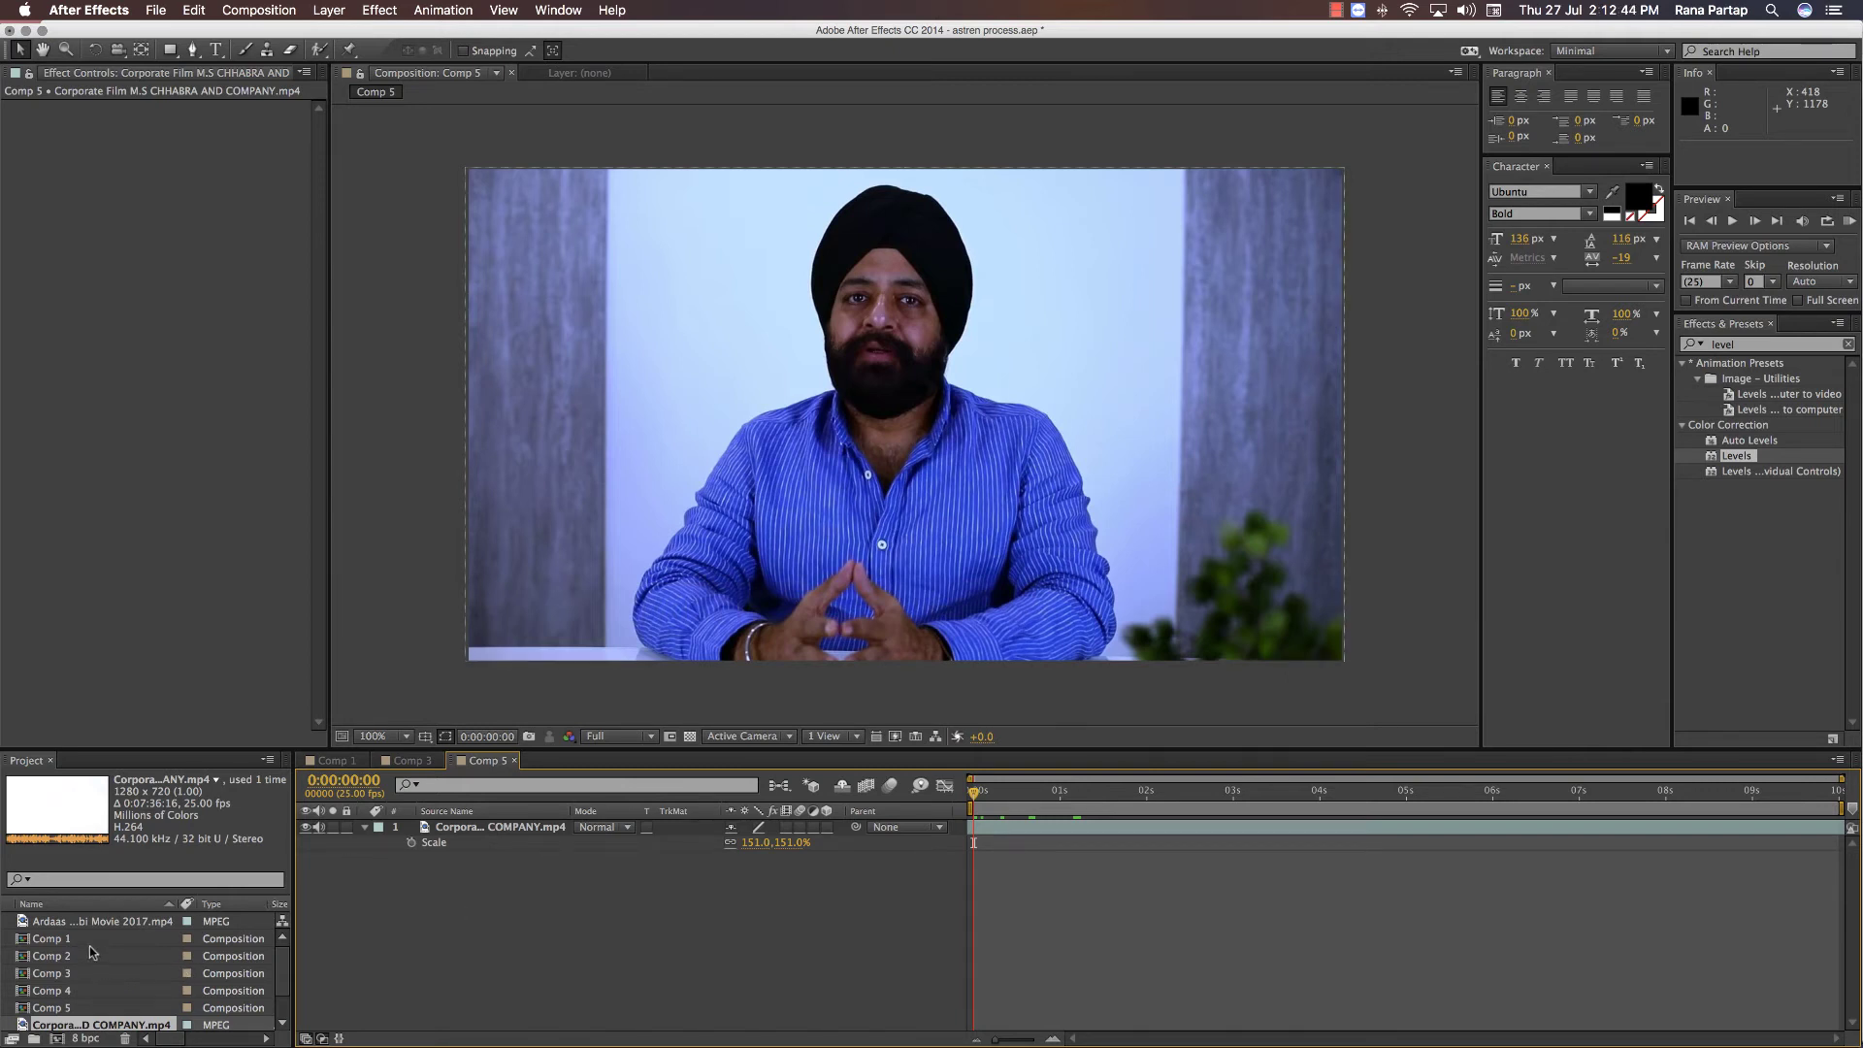
- Place Comp 1 above the corporate video layer in Comp 5 and go to 0:00:04:00
drag(78, 937, 513, 827)
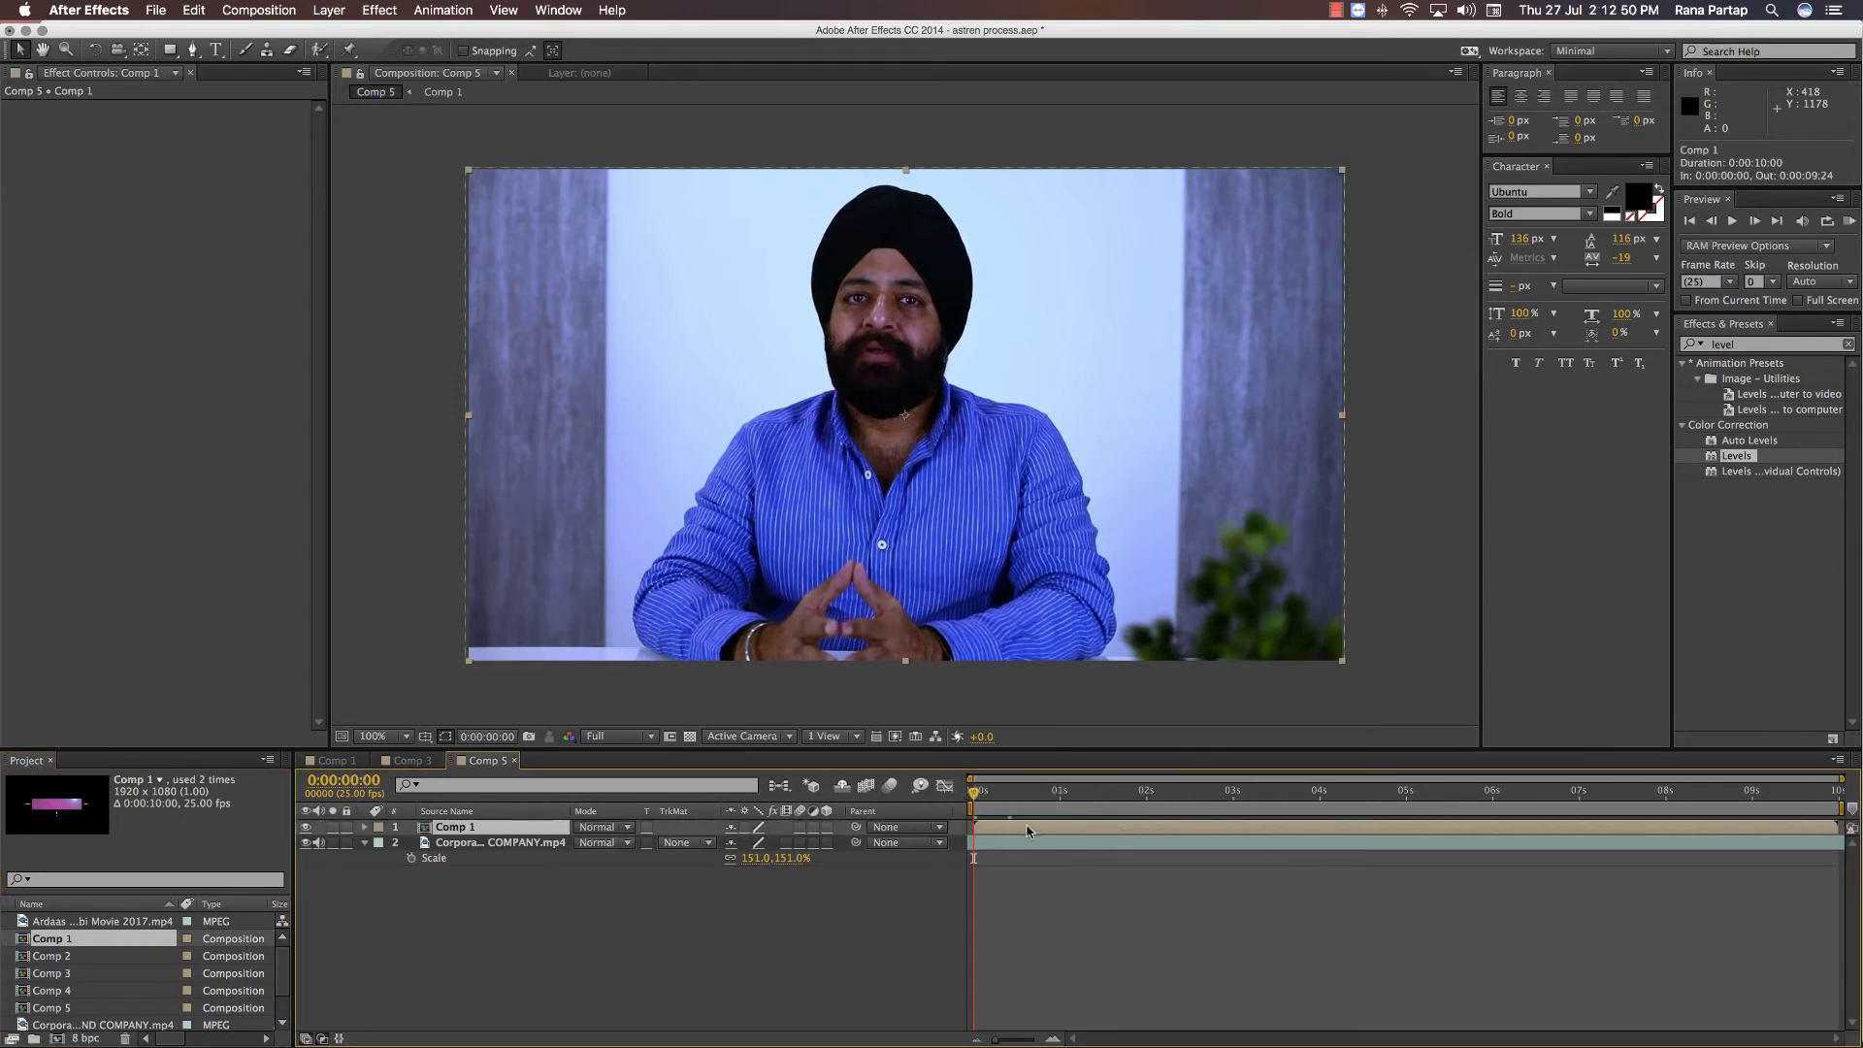
drag(987, 792, 1319, 817)
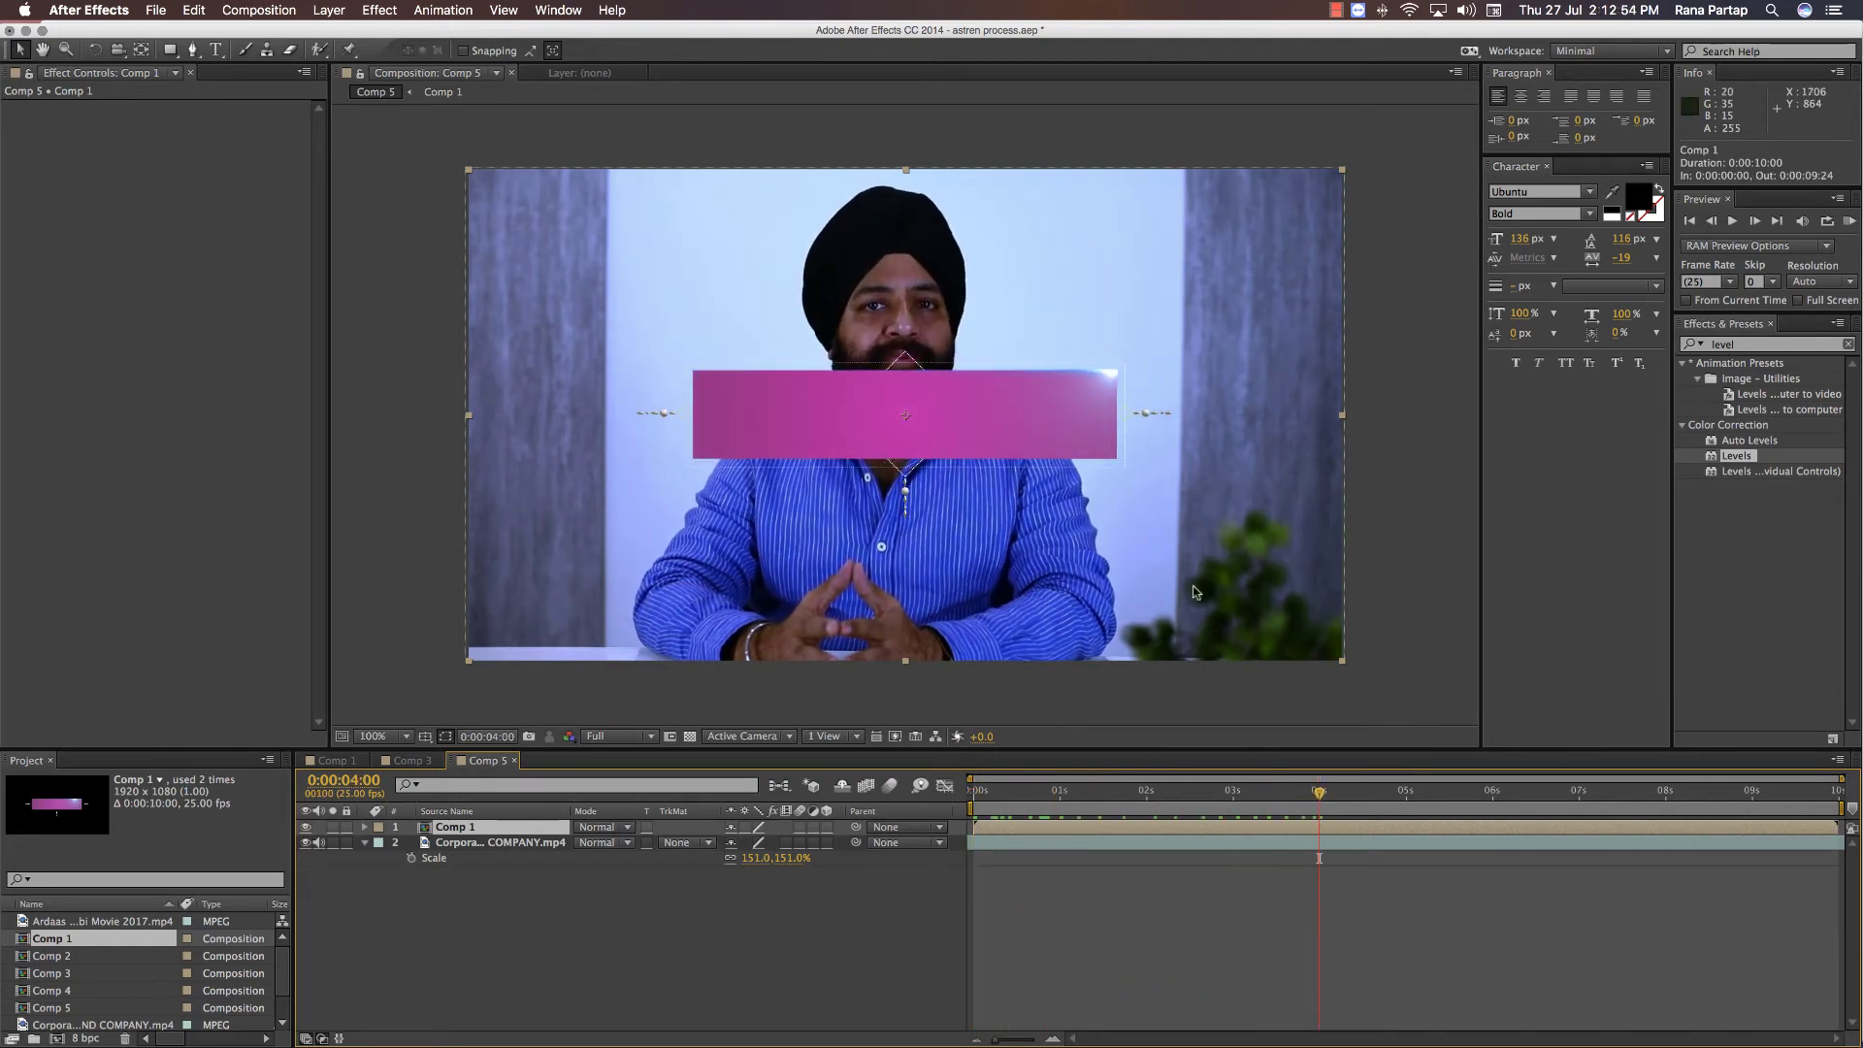
- Scale the Comp 1 layer to 73% and move it to position 560, 828 over the video's lower left
key(alt+shift+s)
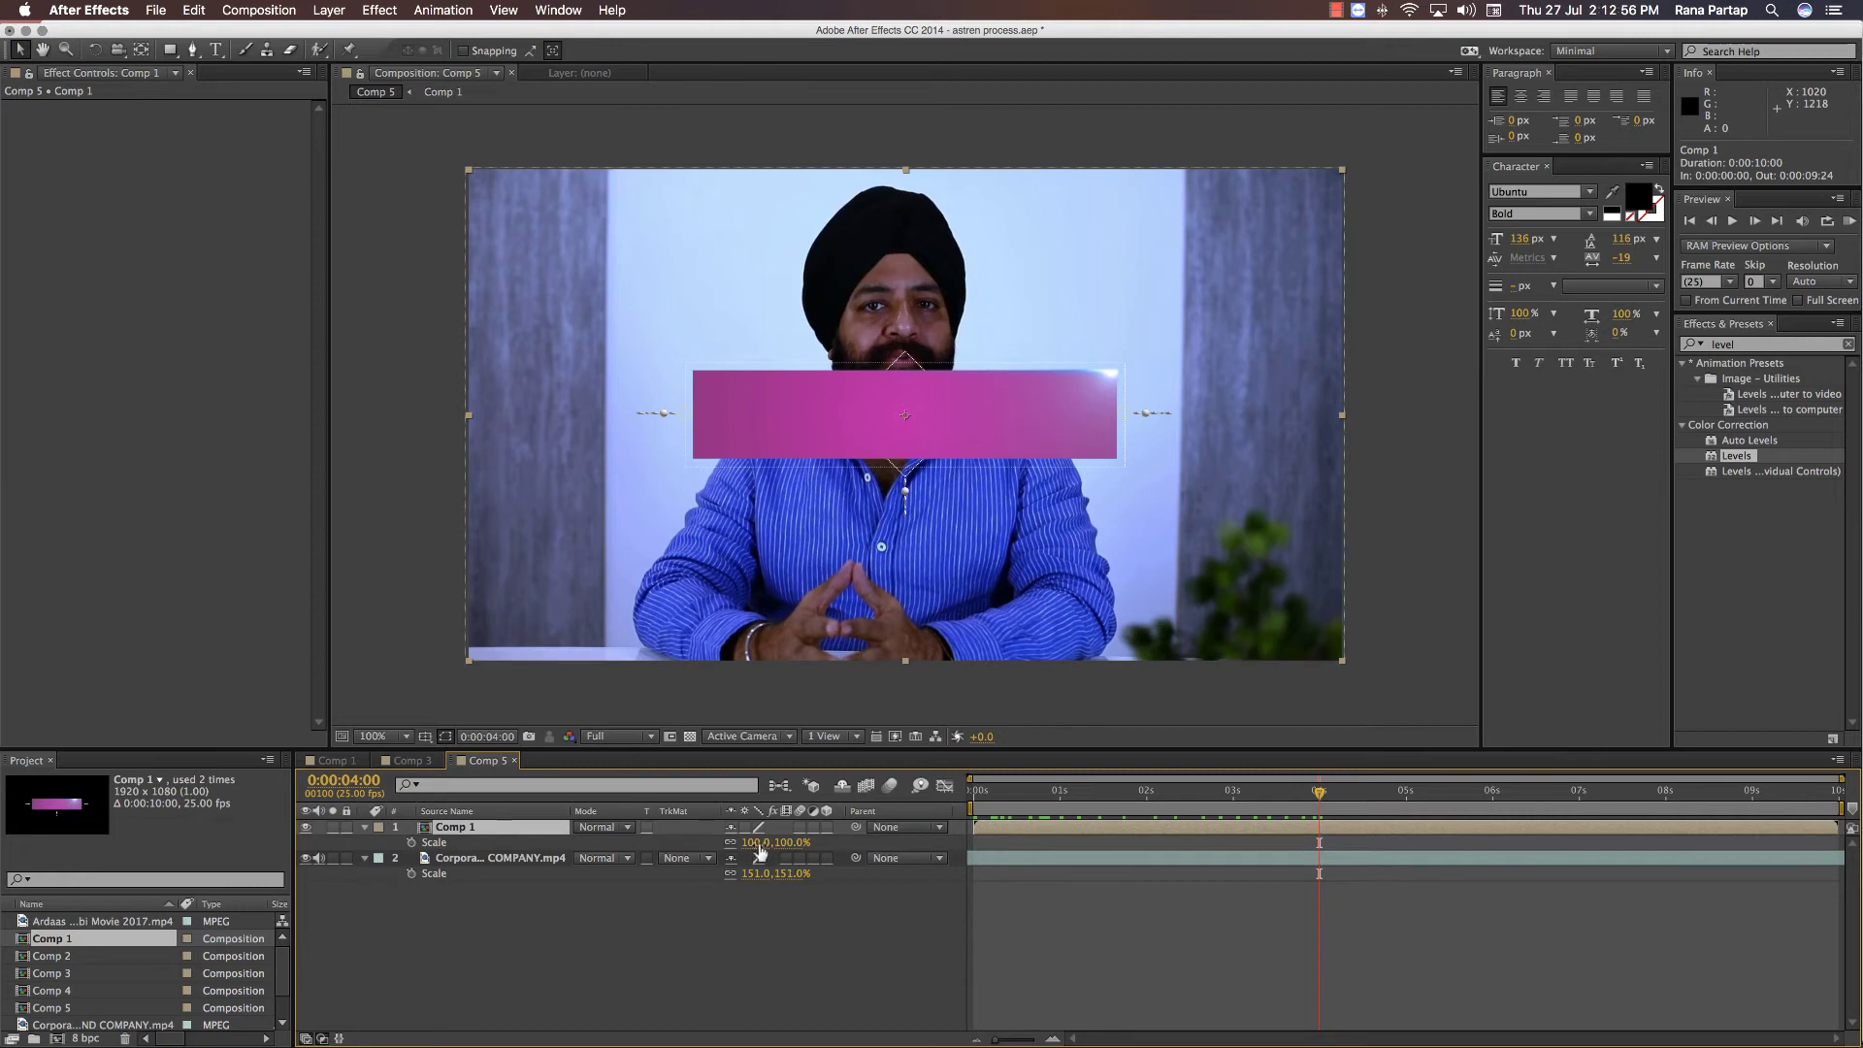
drag(759, 843, 735, 852)
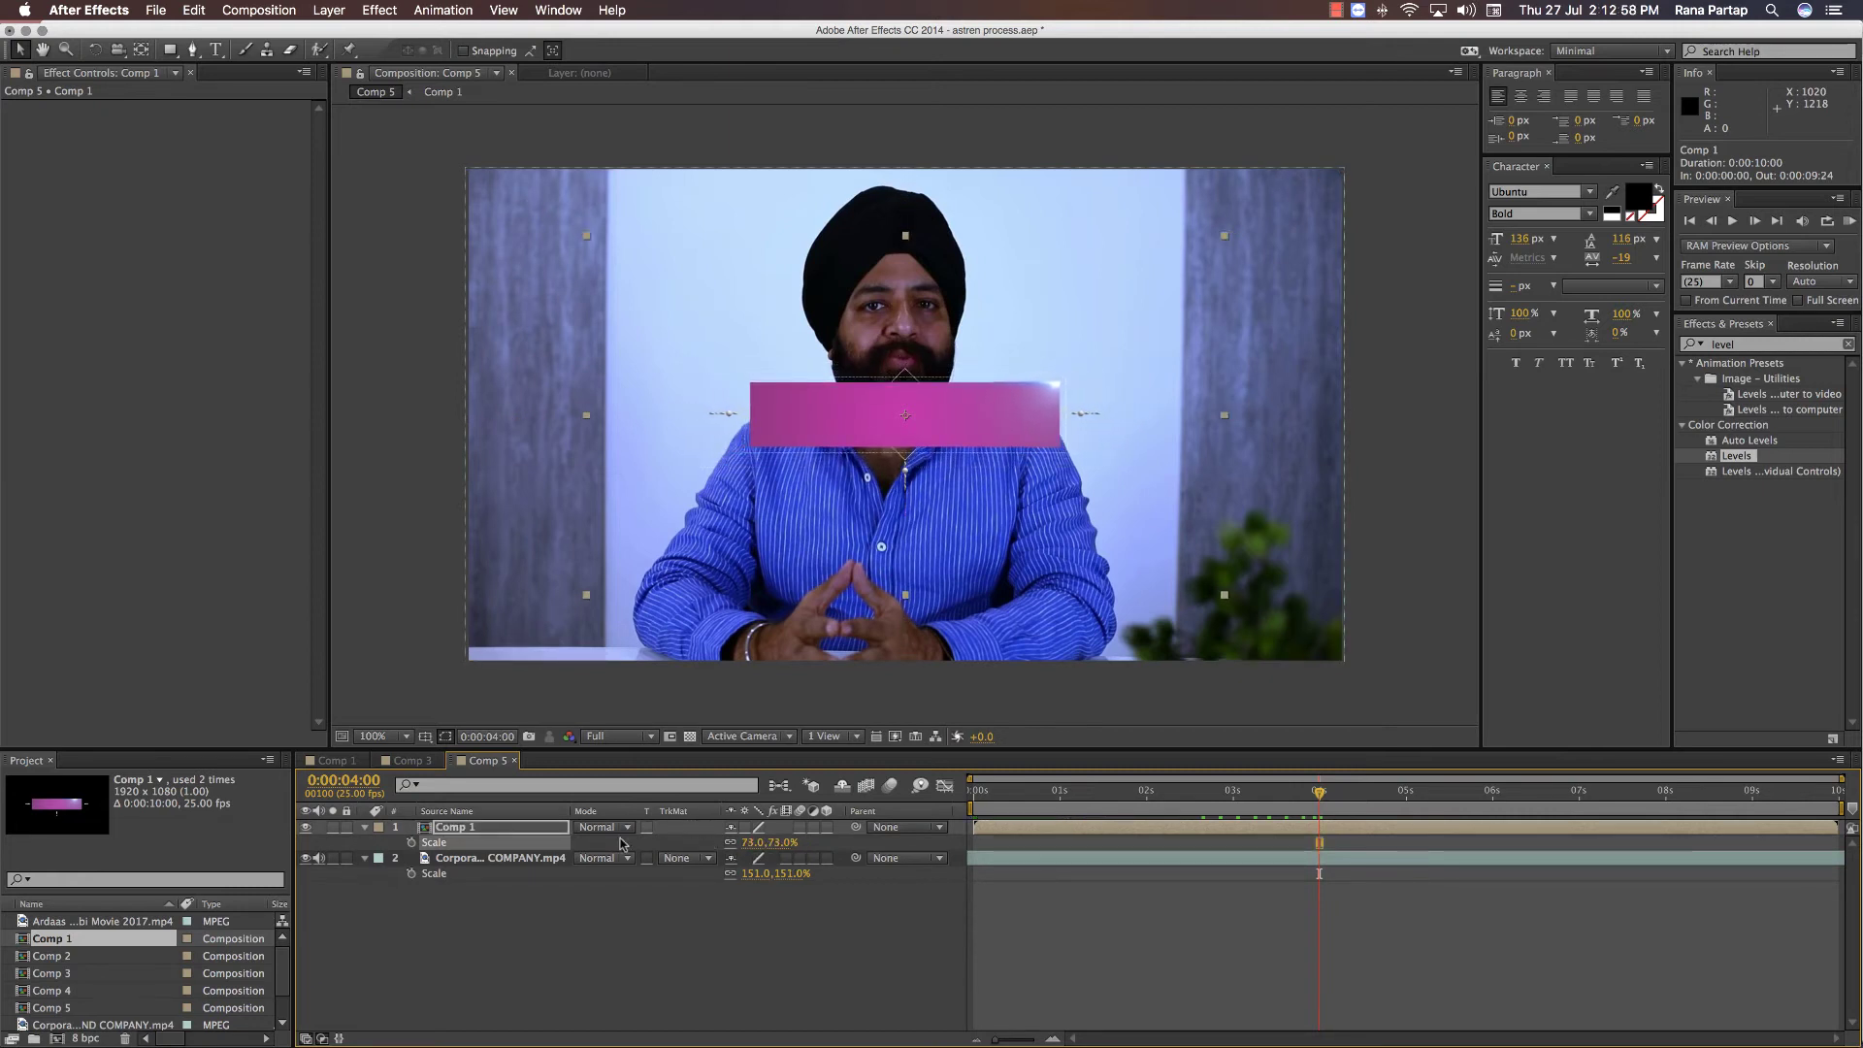
click(365, 827)
click(365, 827)
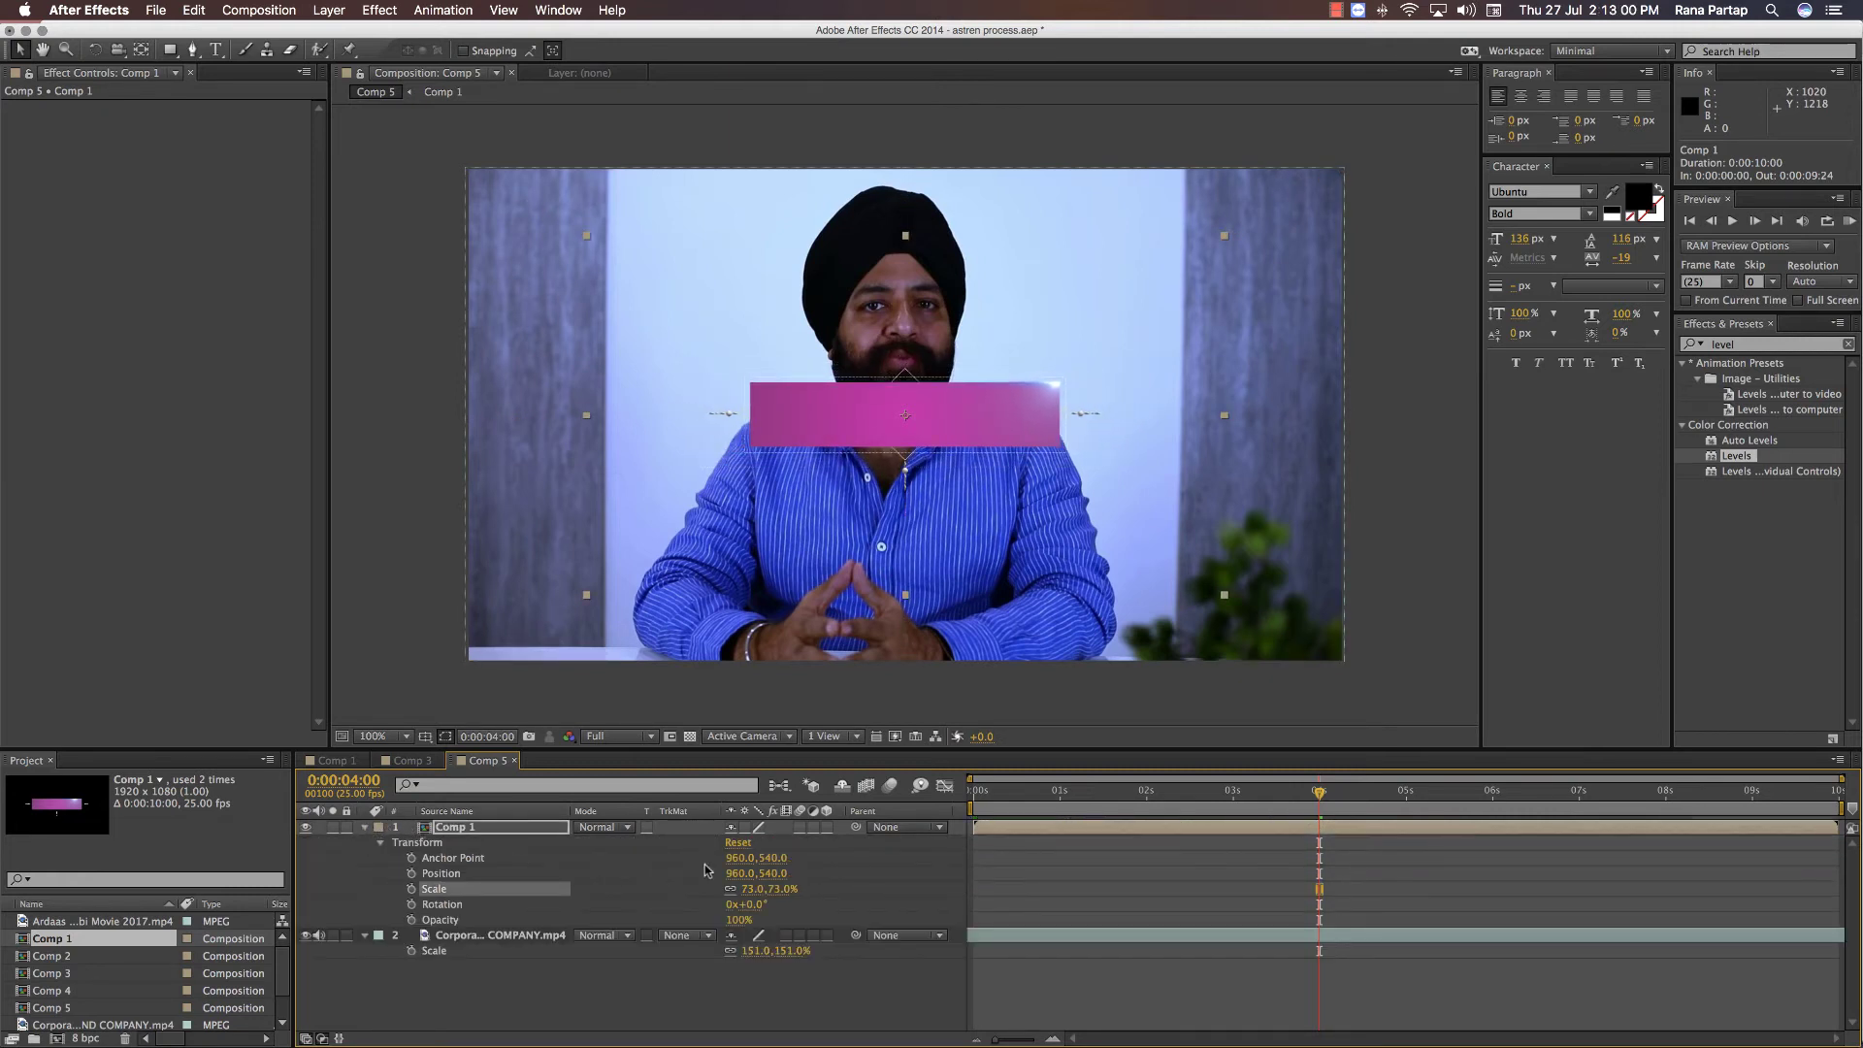
drag(973, 443, 791, 578)
- Scrub through the rest of Comp 5 and play the banner over the video from the start
drag(1315, 794, 1457, 794)
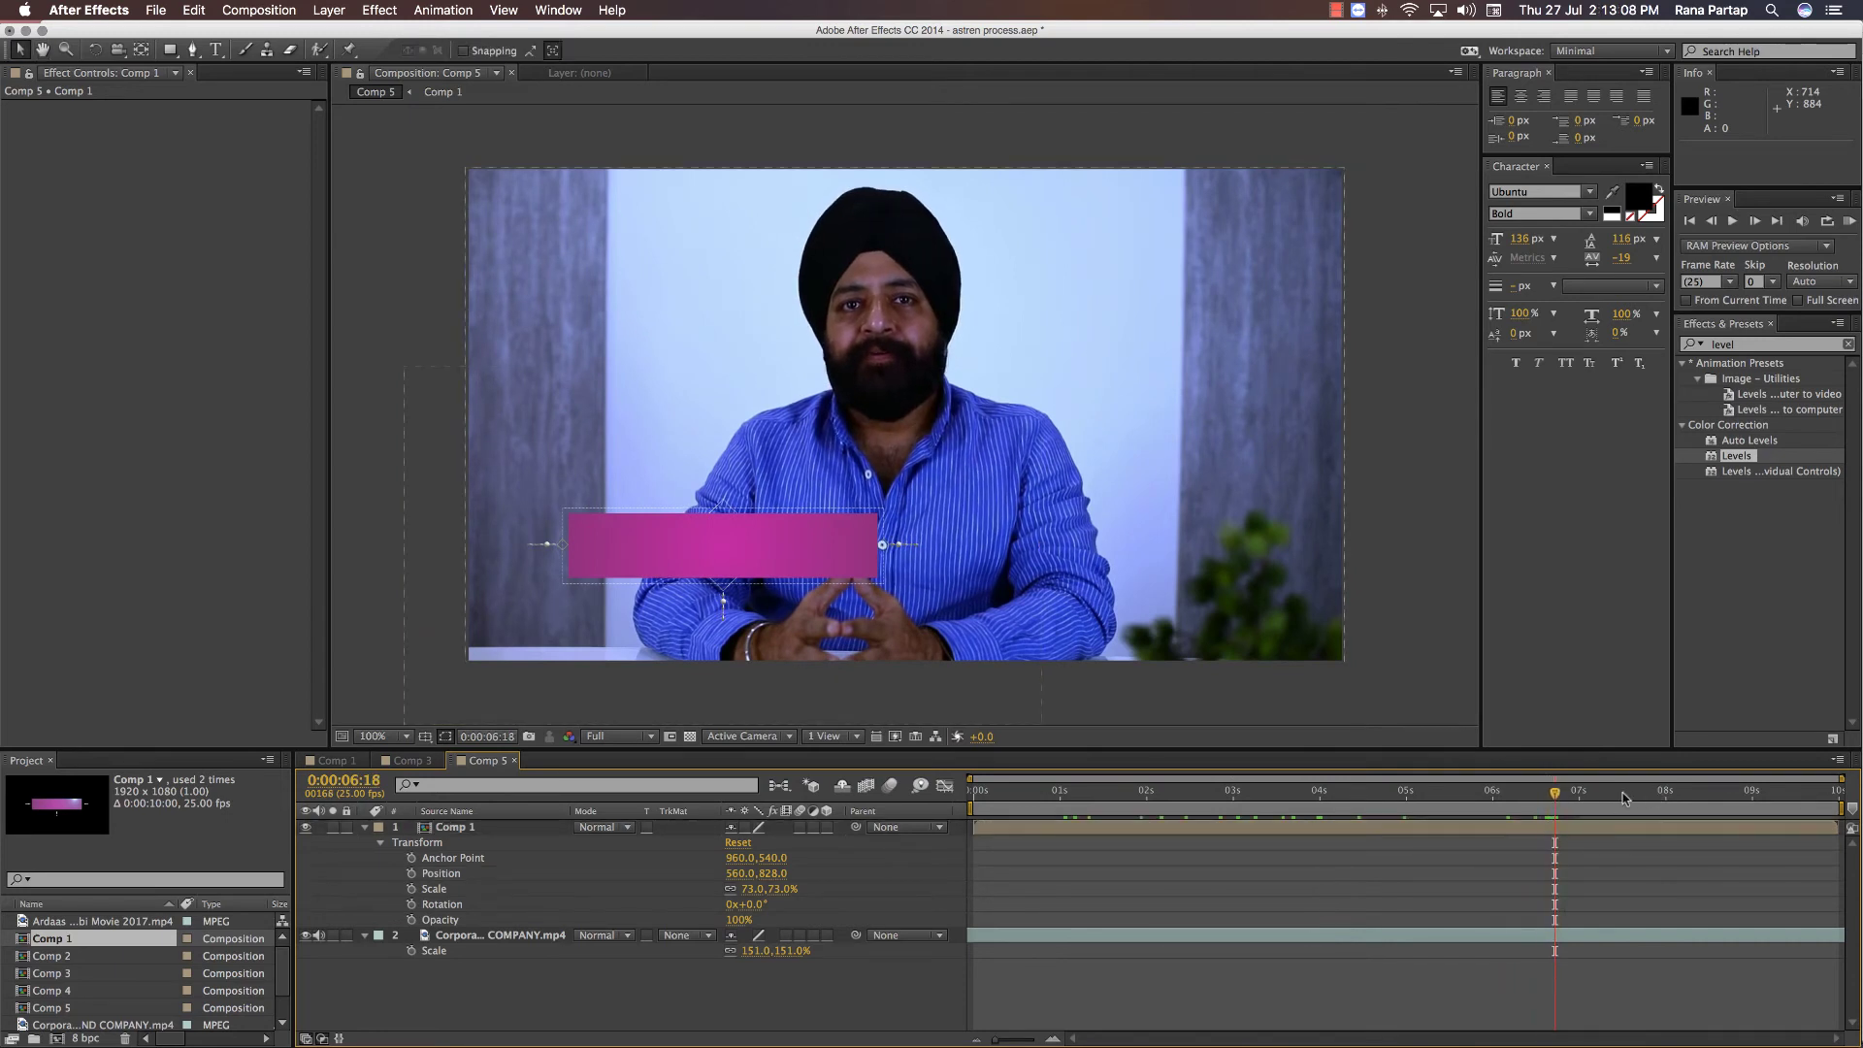
drag(1628, 794, 1805, 808)
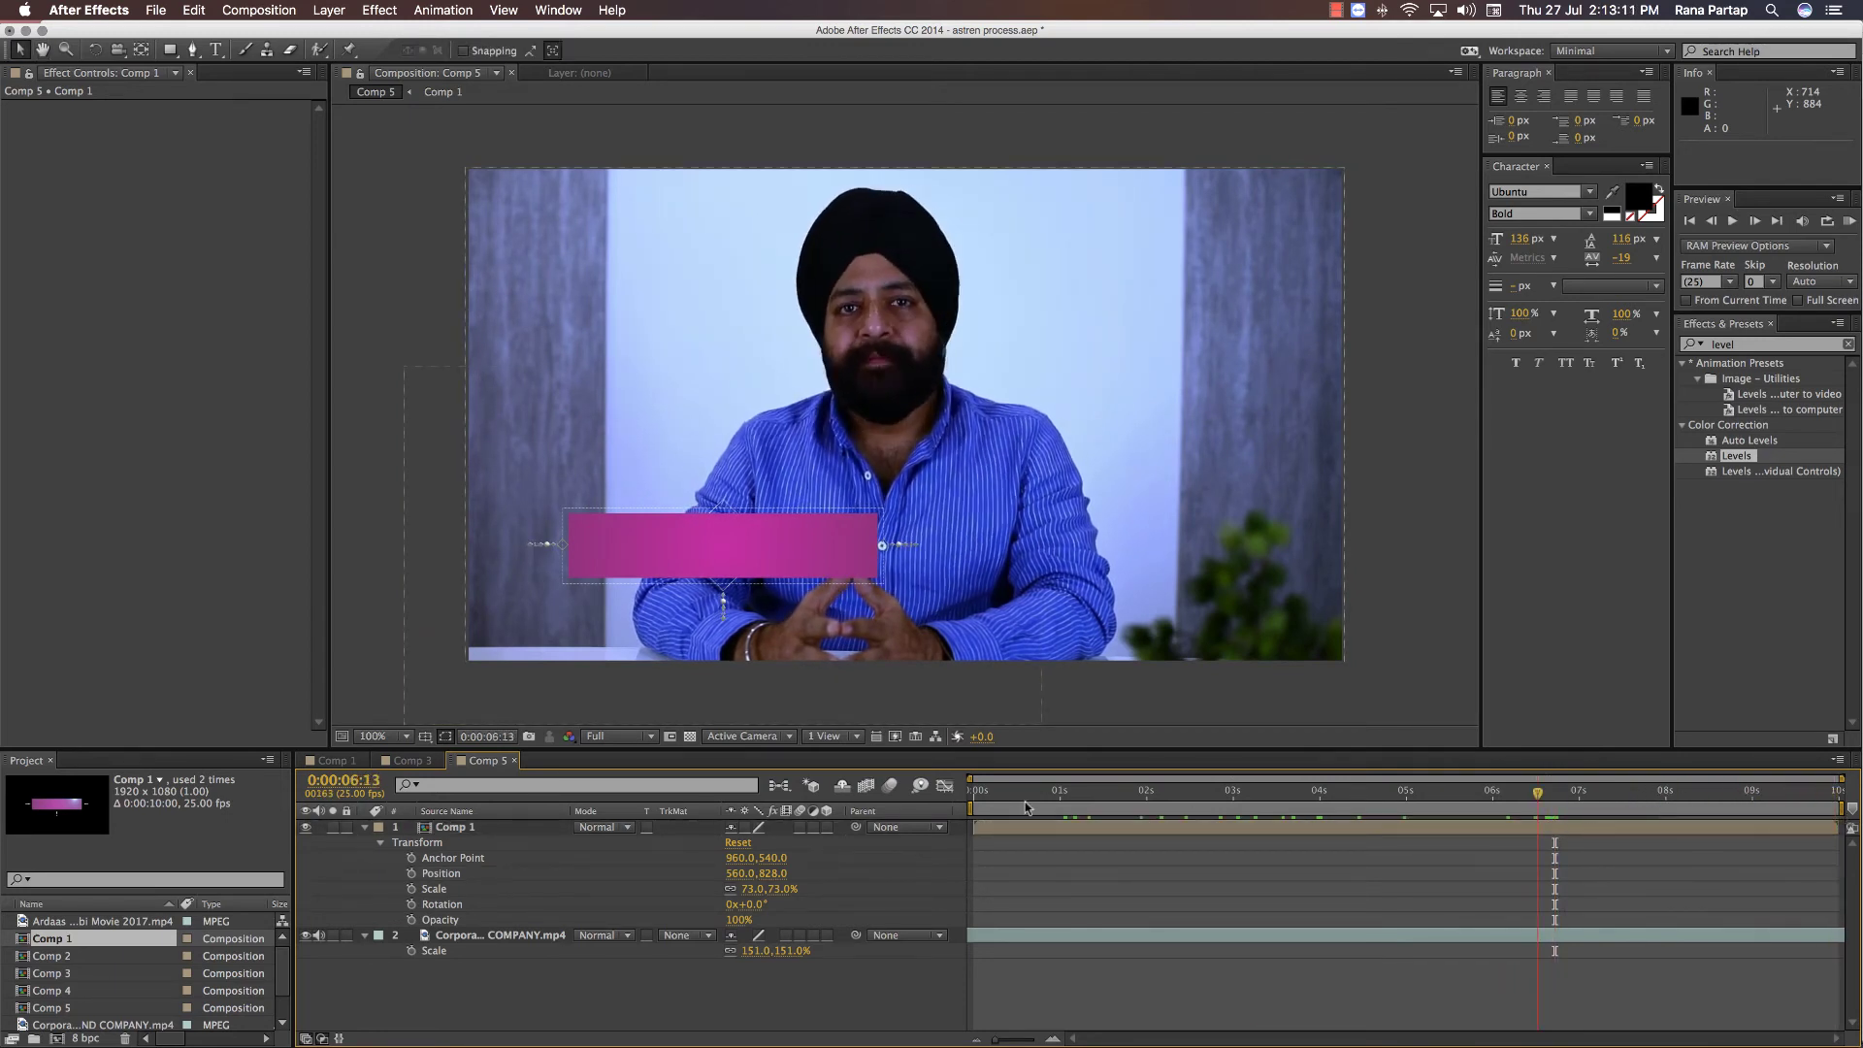
key(Home)
key(space)
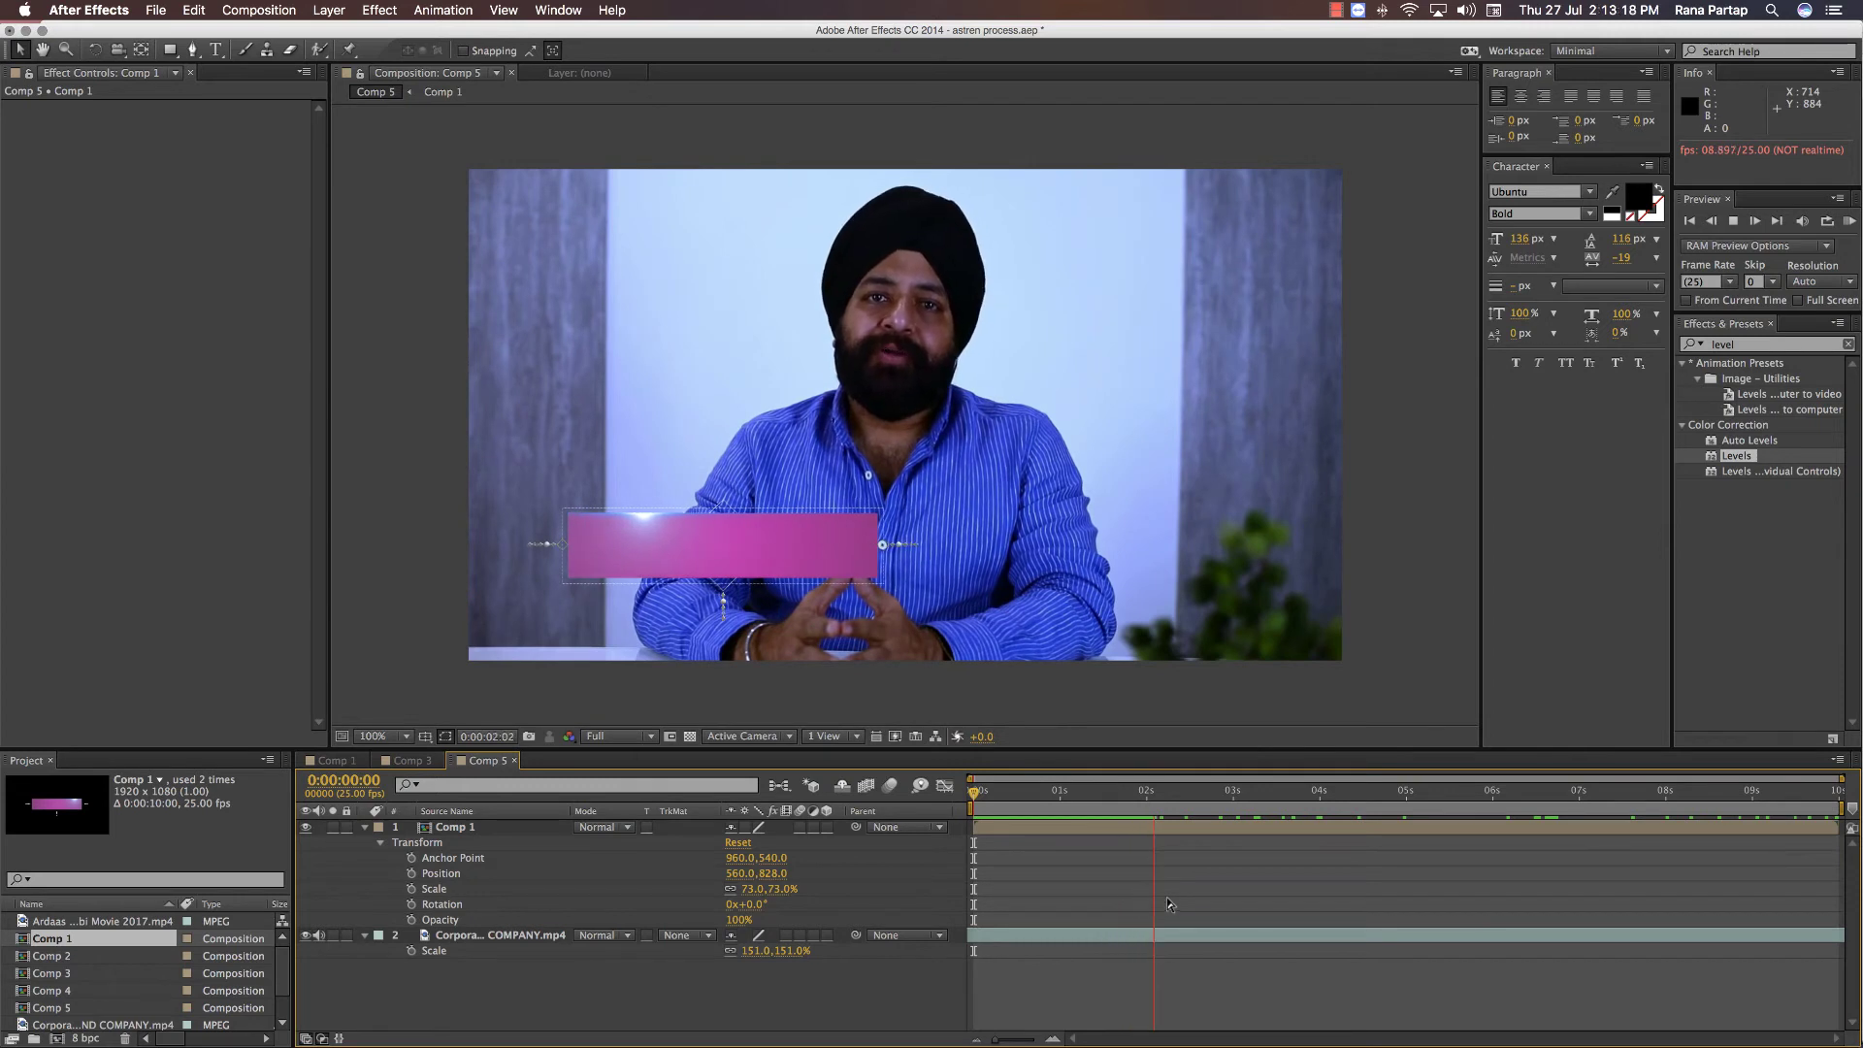
key(space)
- Replay the banner's opening animation over the video, ending at 0:00:01:22
click(1075, 829)
drag(1064, 794, 1017, 794)
key(KP_0)
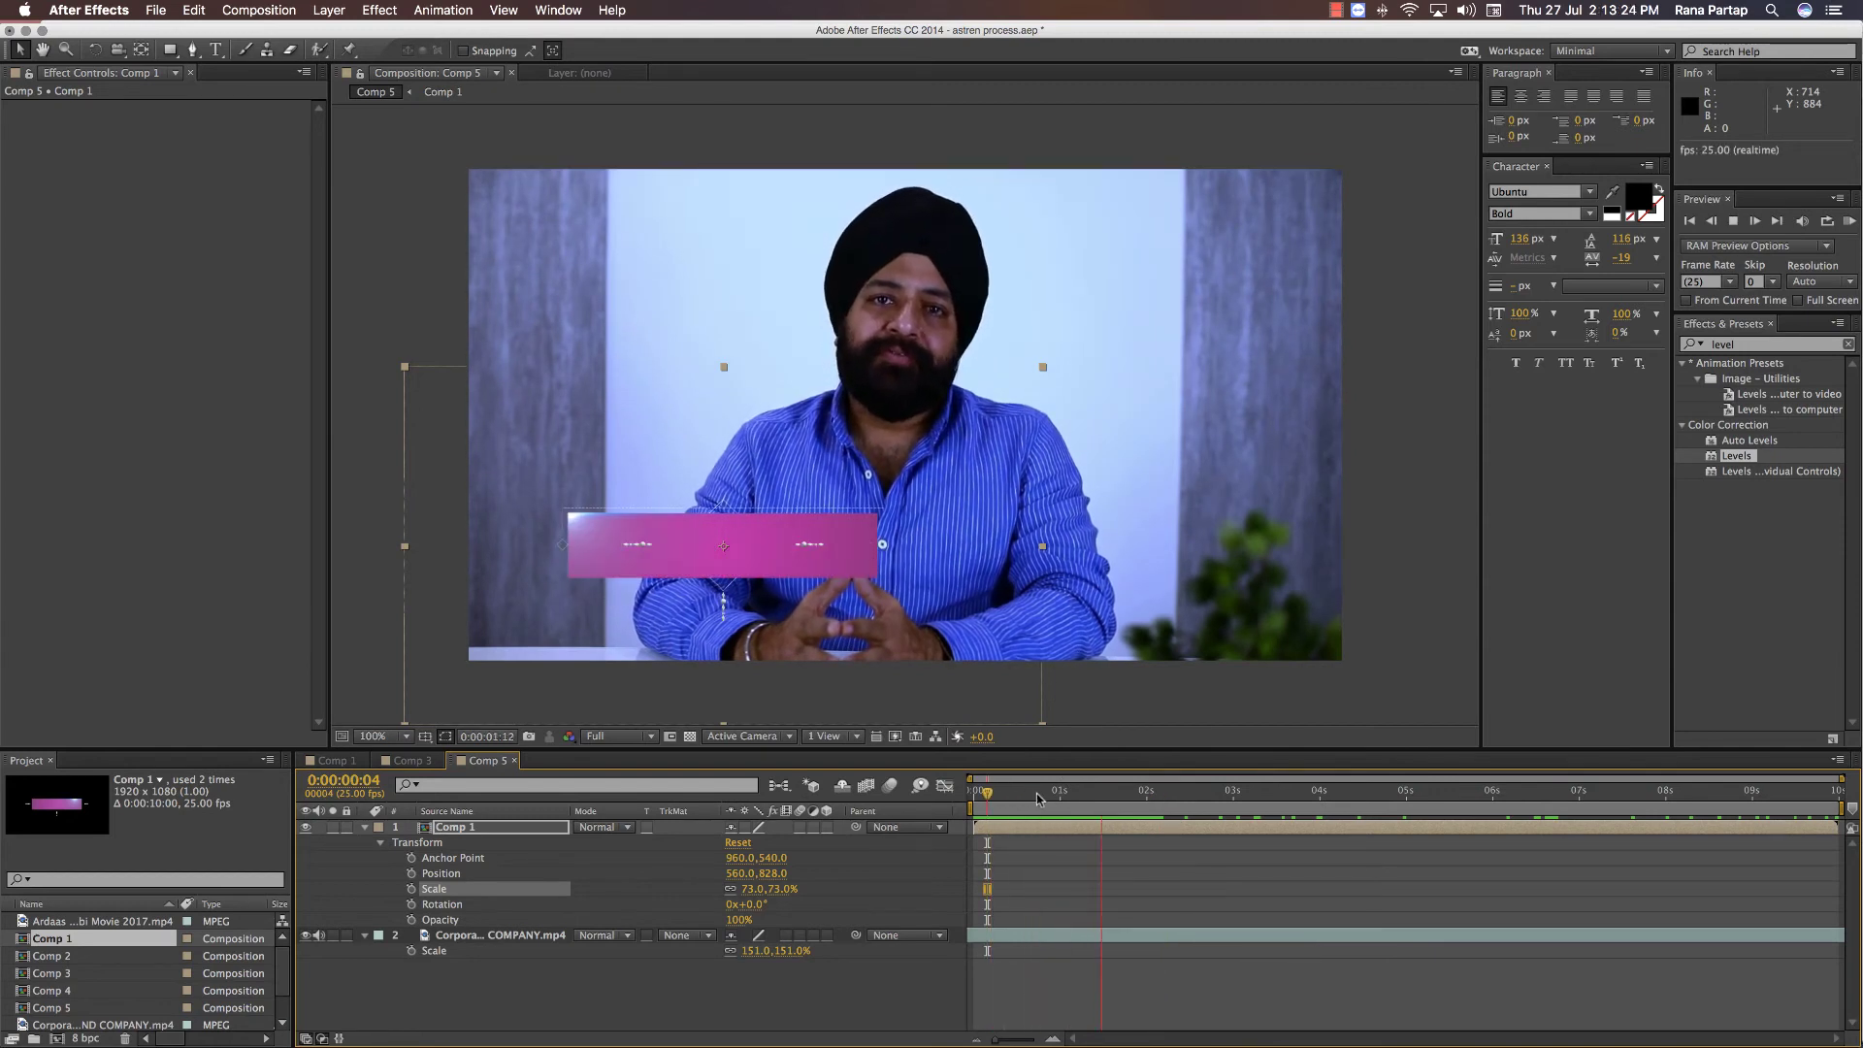
key(space)
mouse_move(1086, 799)
mouse_down()
mouse_move(1053, 799)
mouse_move(1094, 800)
mouse_up()
click(1091, 830)
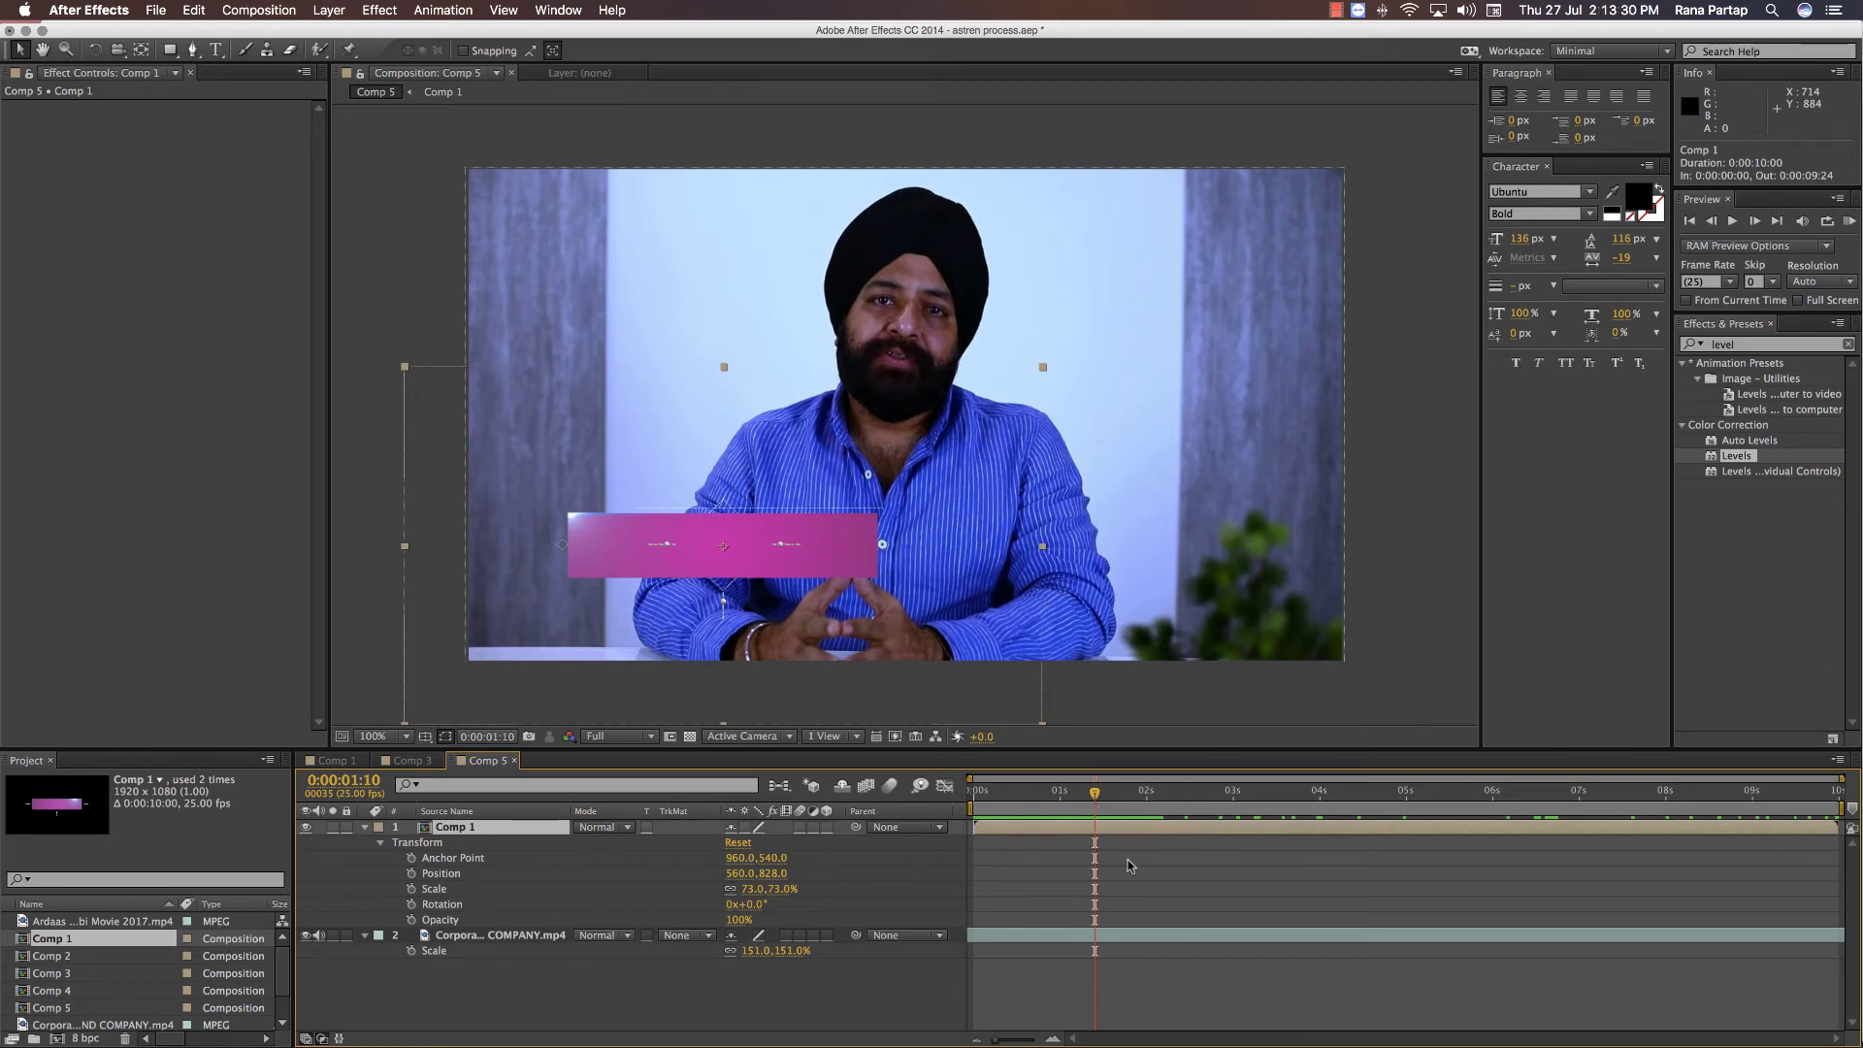
key(space)
click(1155, 870)
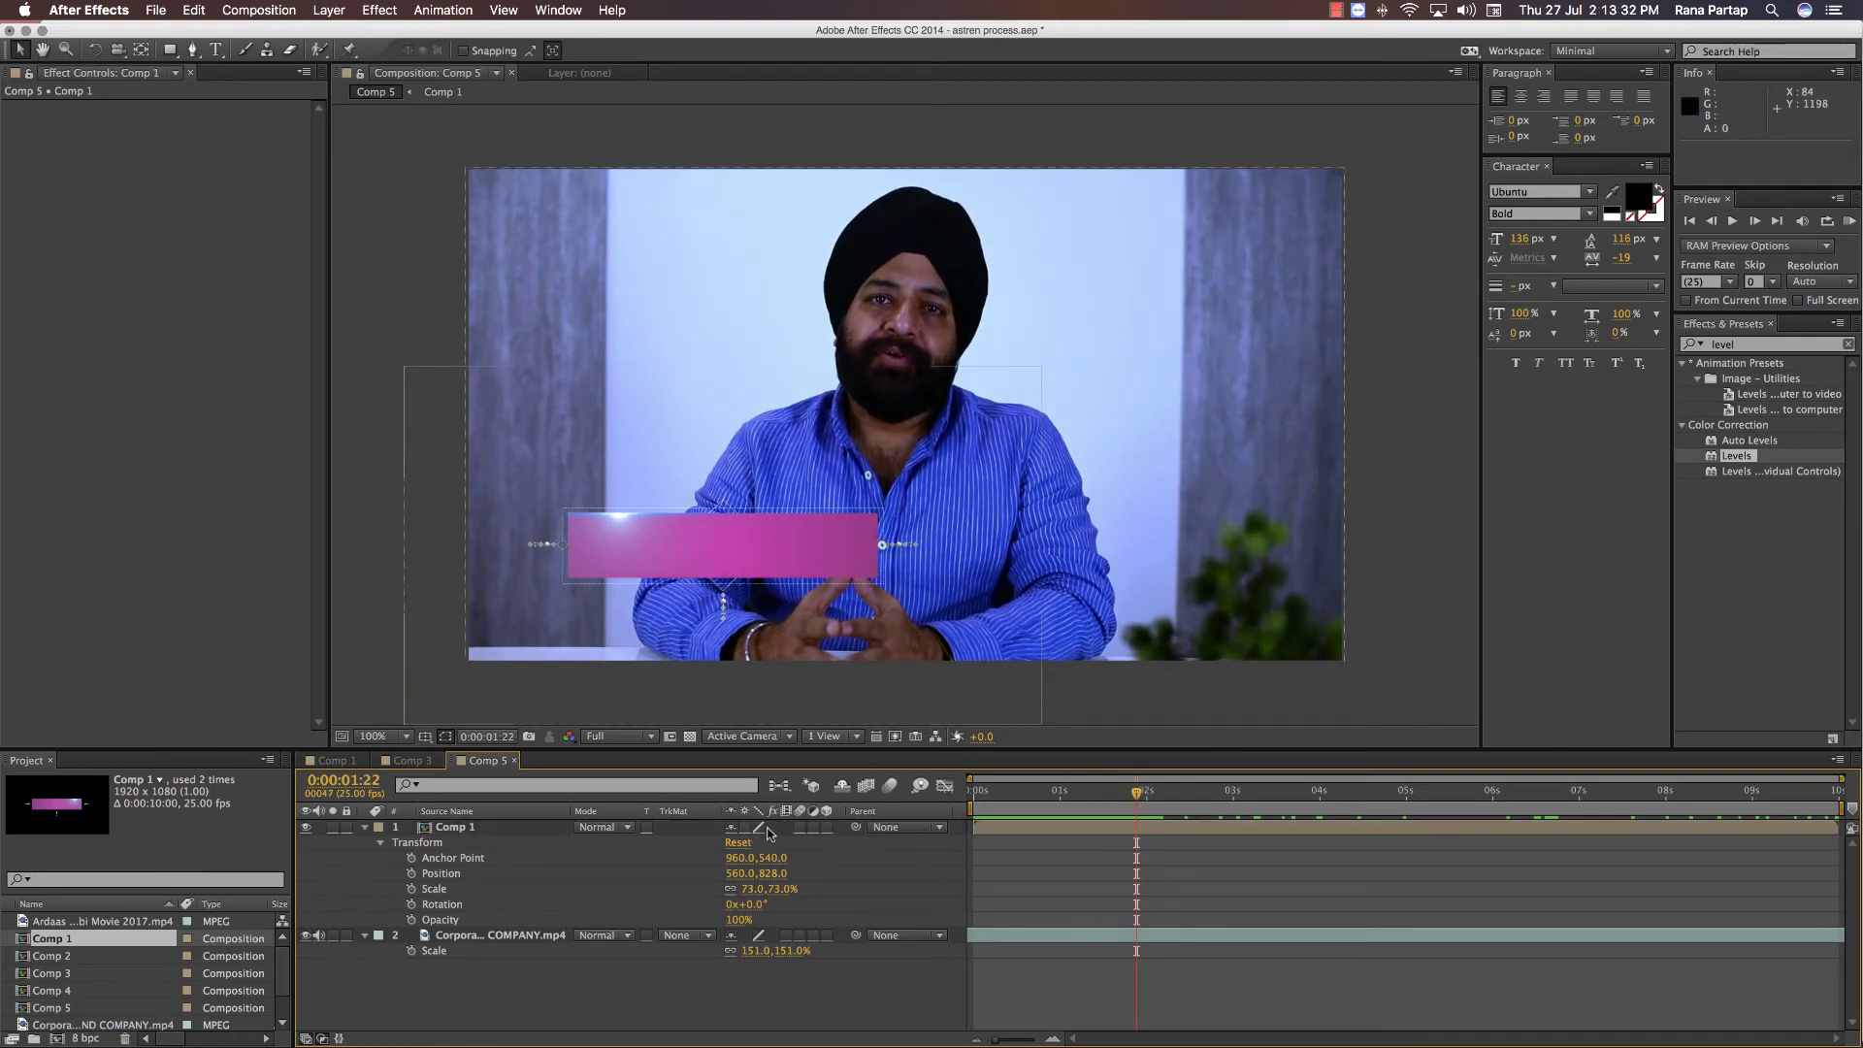
- Shift the corporate video layer in time to an in point of -0:06:32:22 and play Comp 5 from the start
drag(1063, 939, 1134, 939)
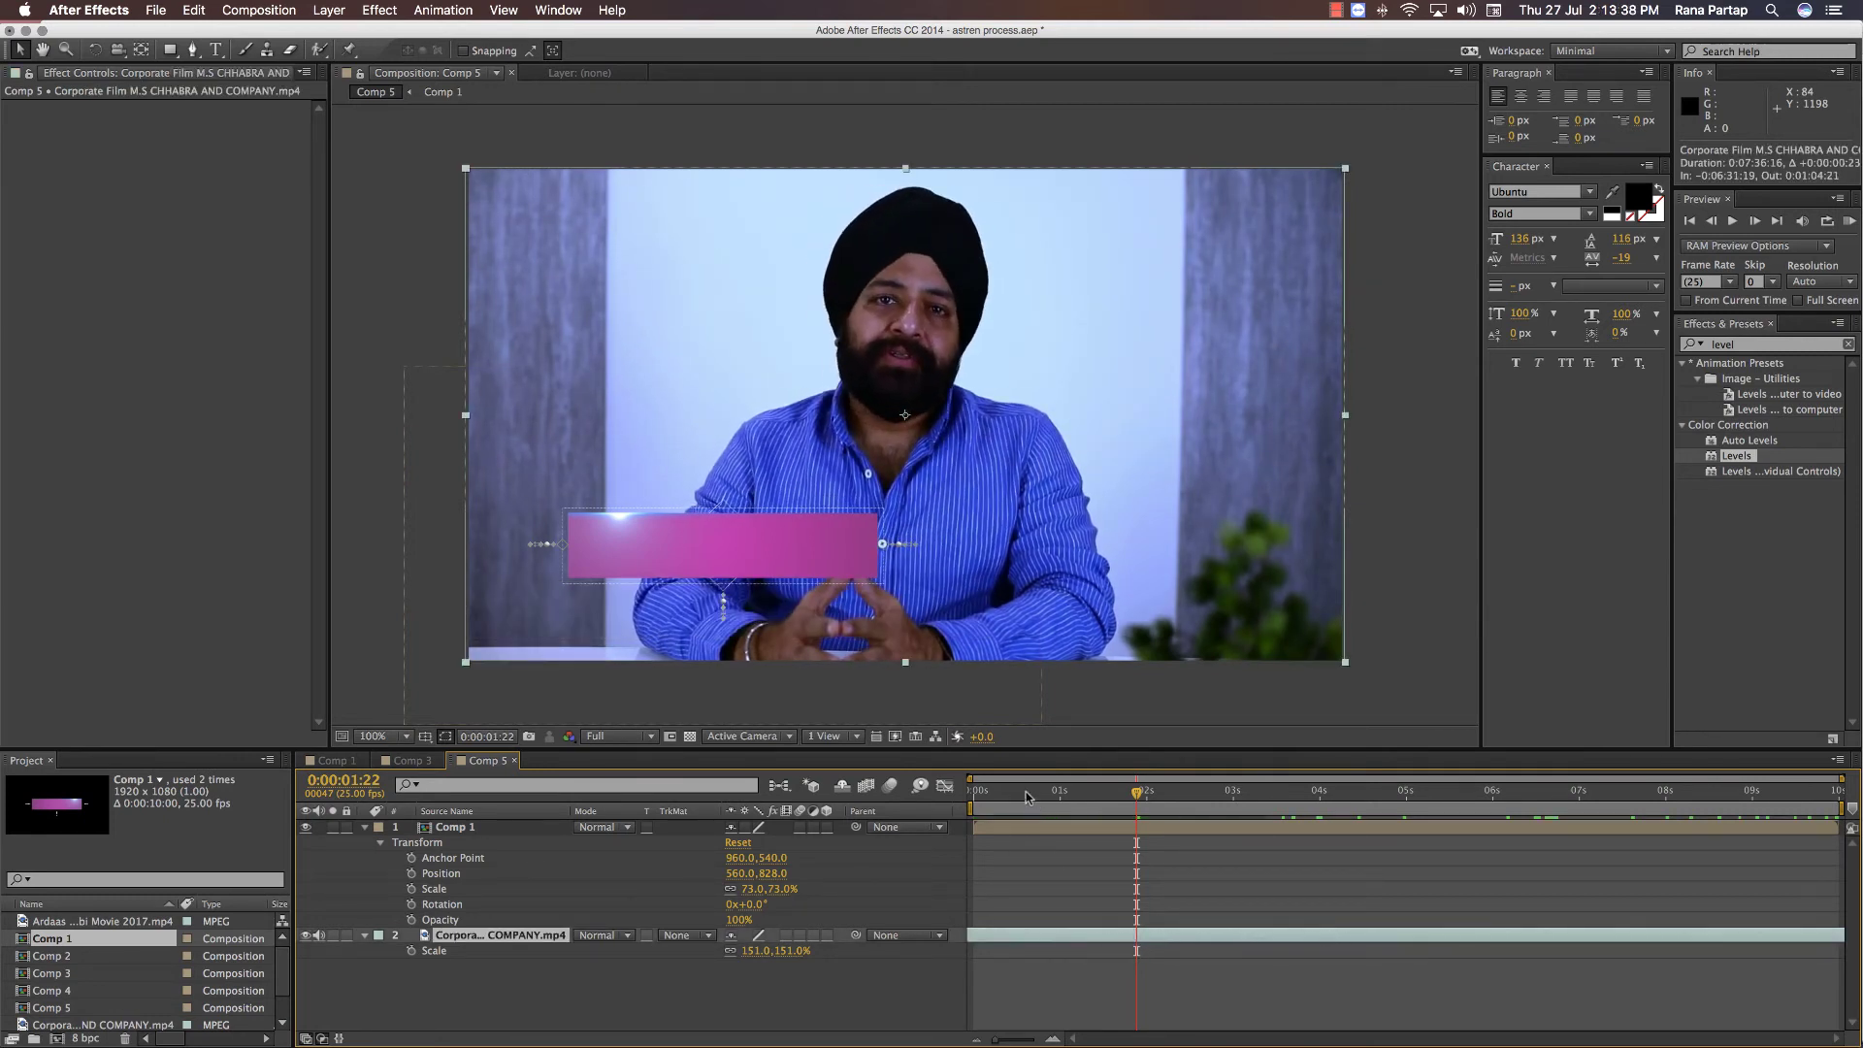
drag(1026, 797, 930, 806)
drag(1174, 941, 1072, 937)
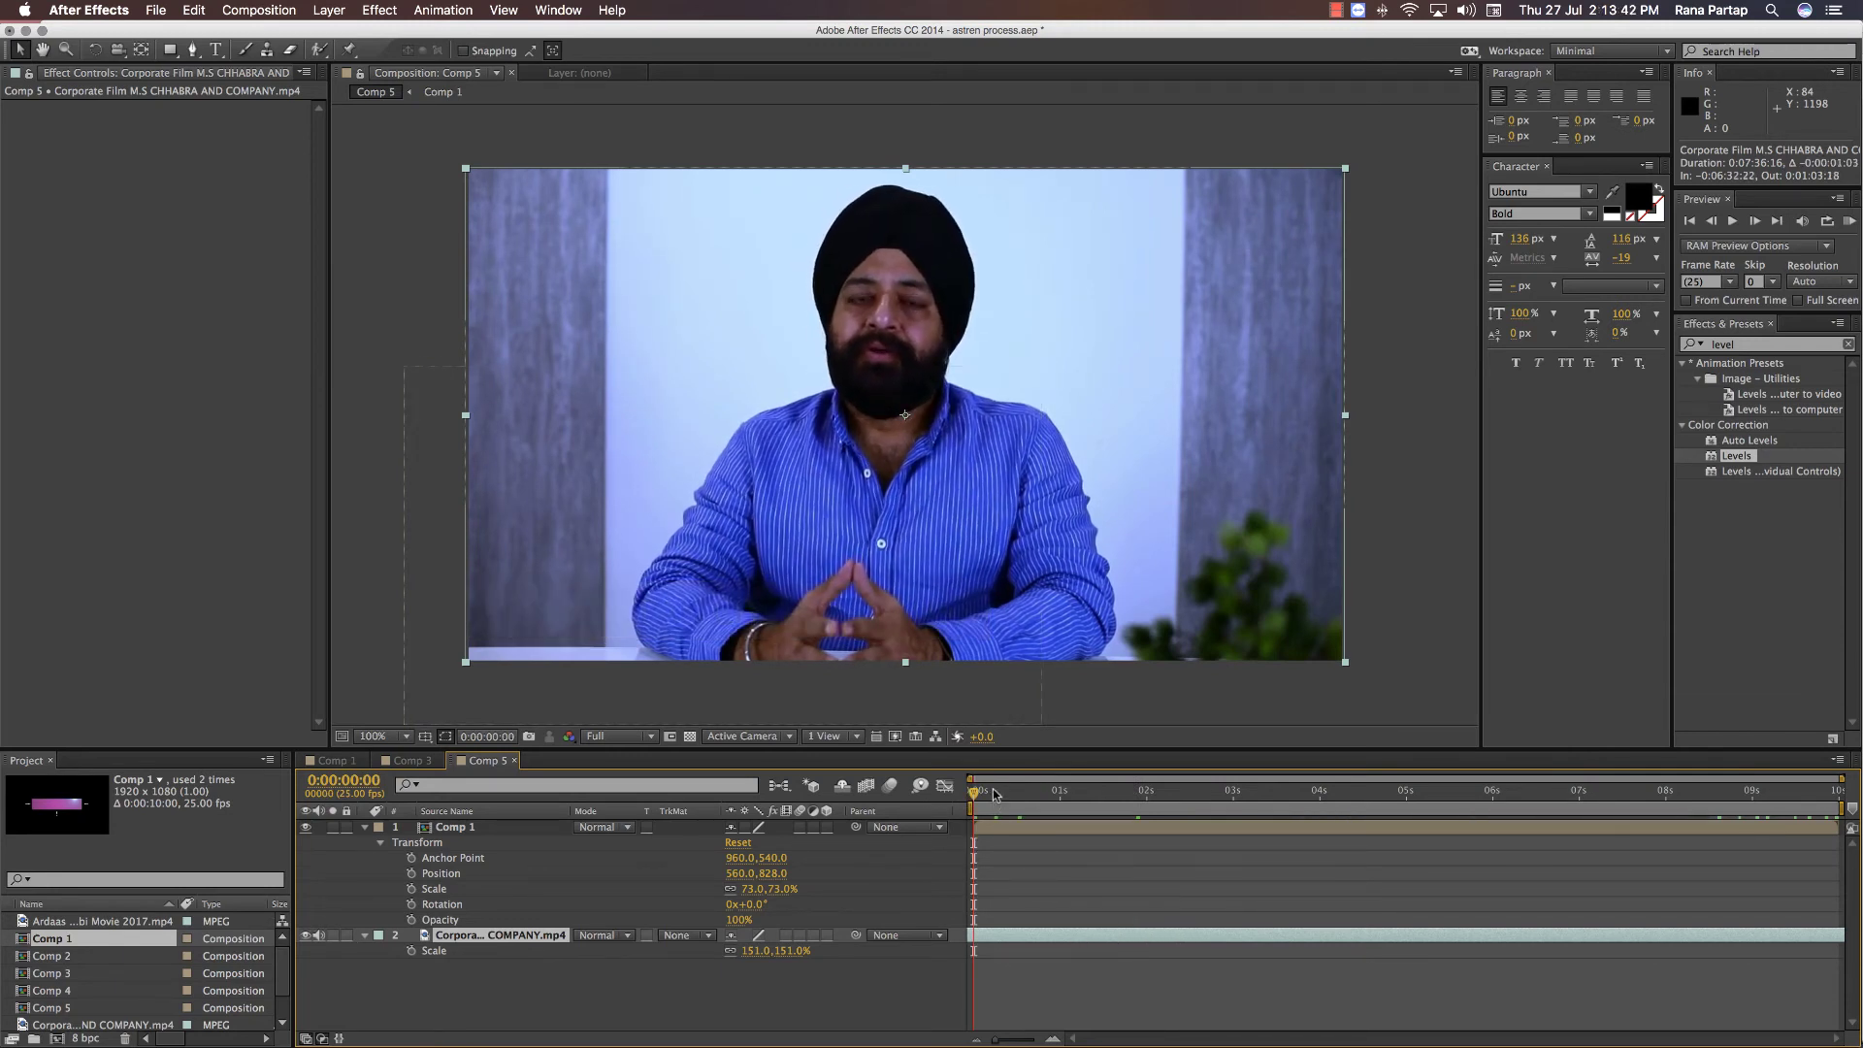
key(space)
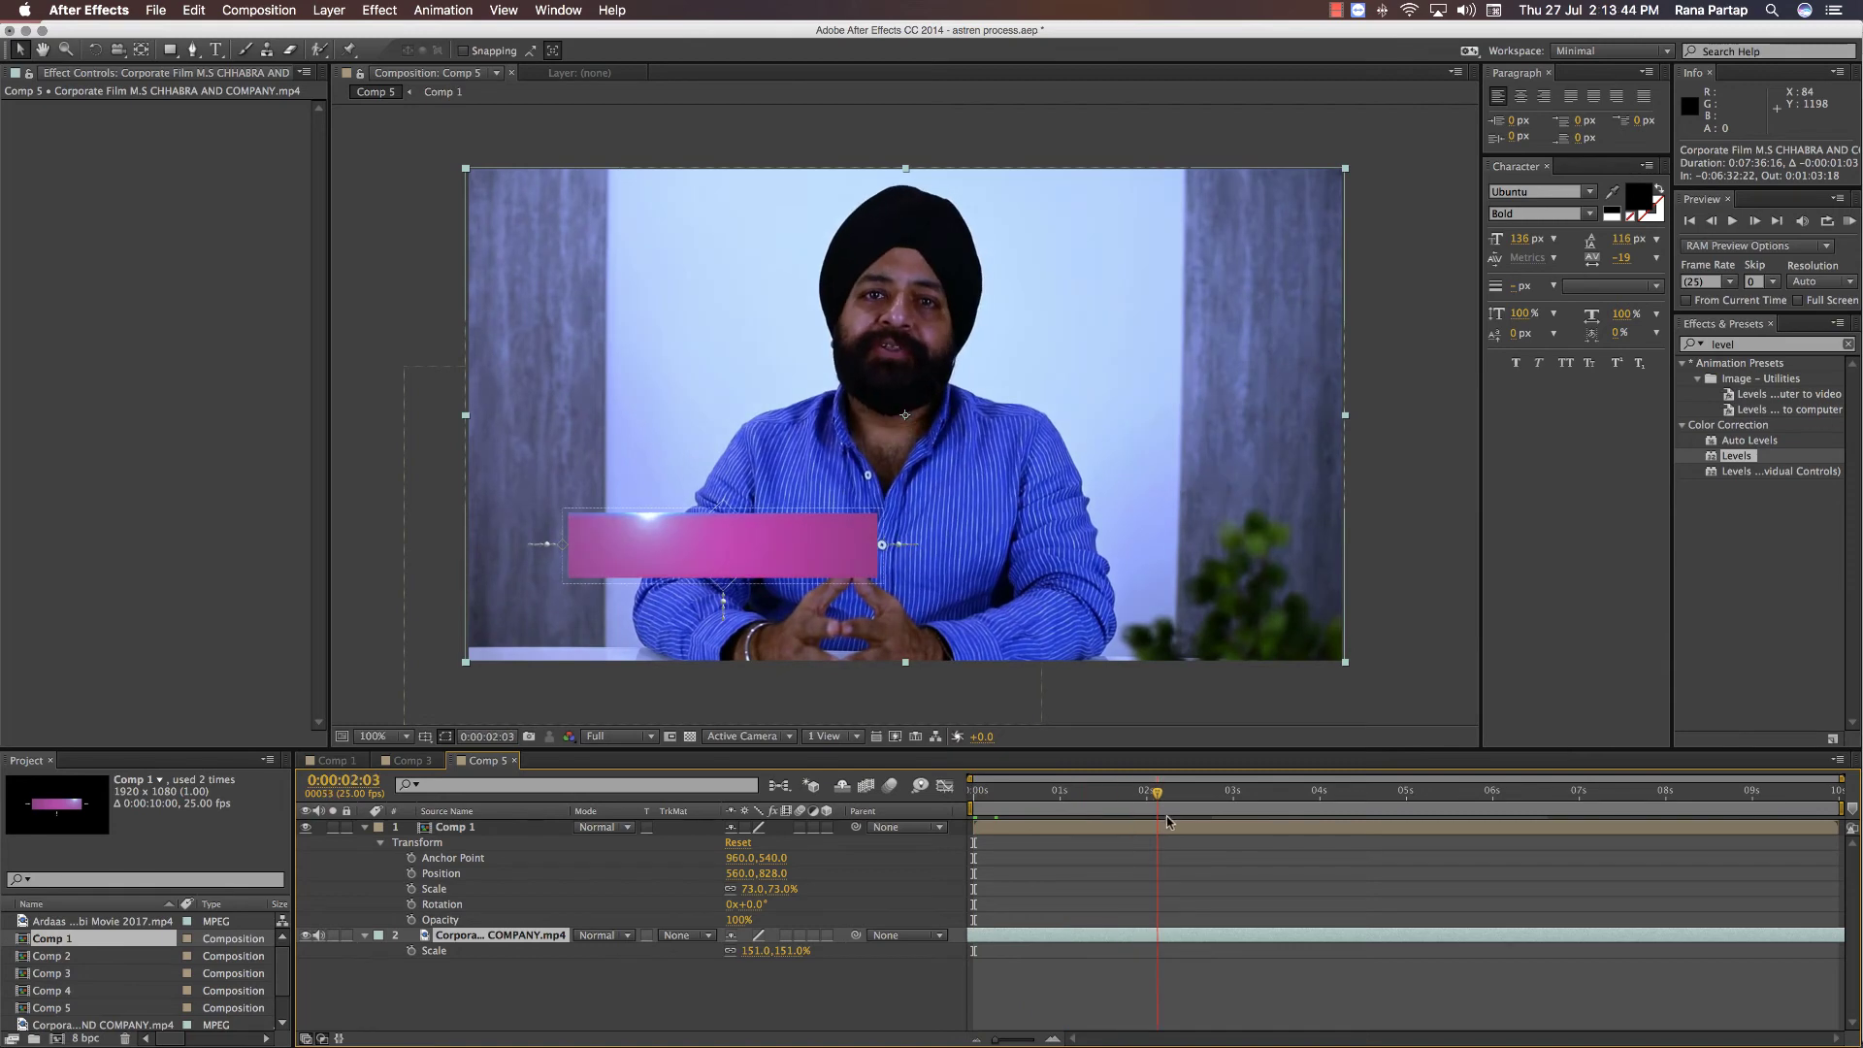
- Open Comp 1 and add a text layer above the banner with the person's full name followed by (CEO)
double_click(1160, 828)
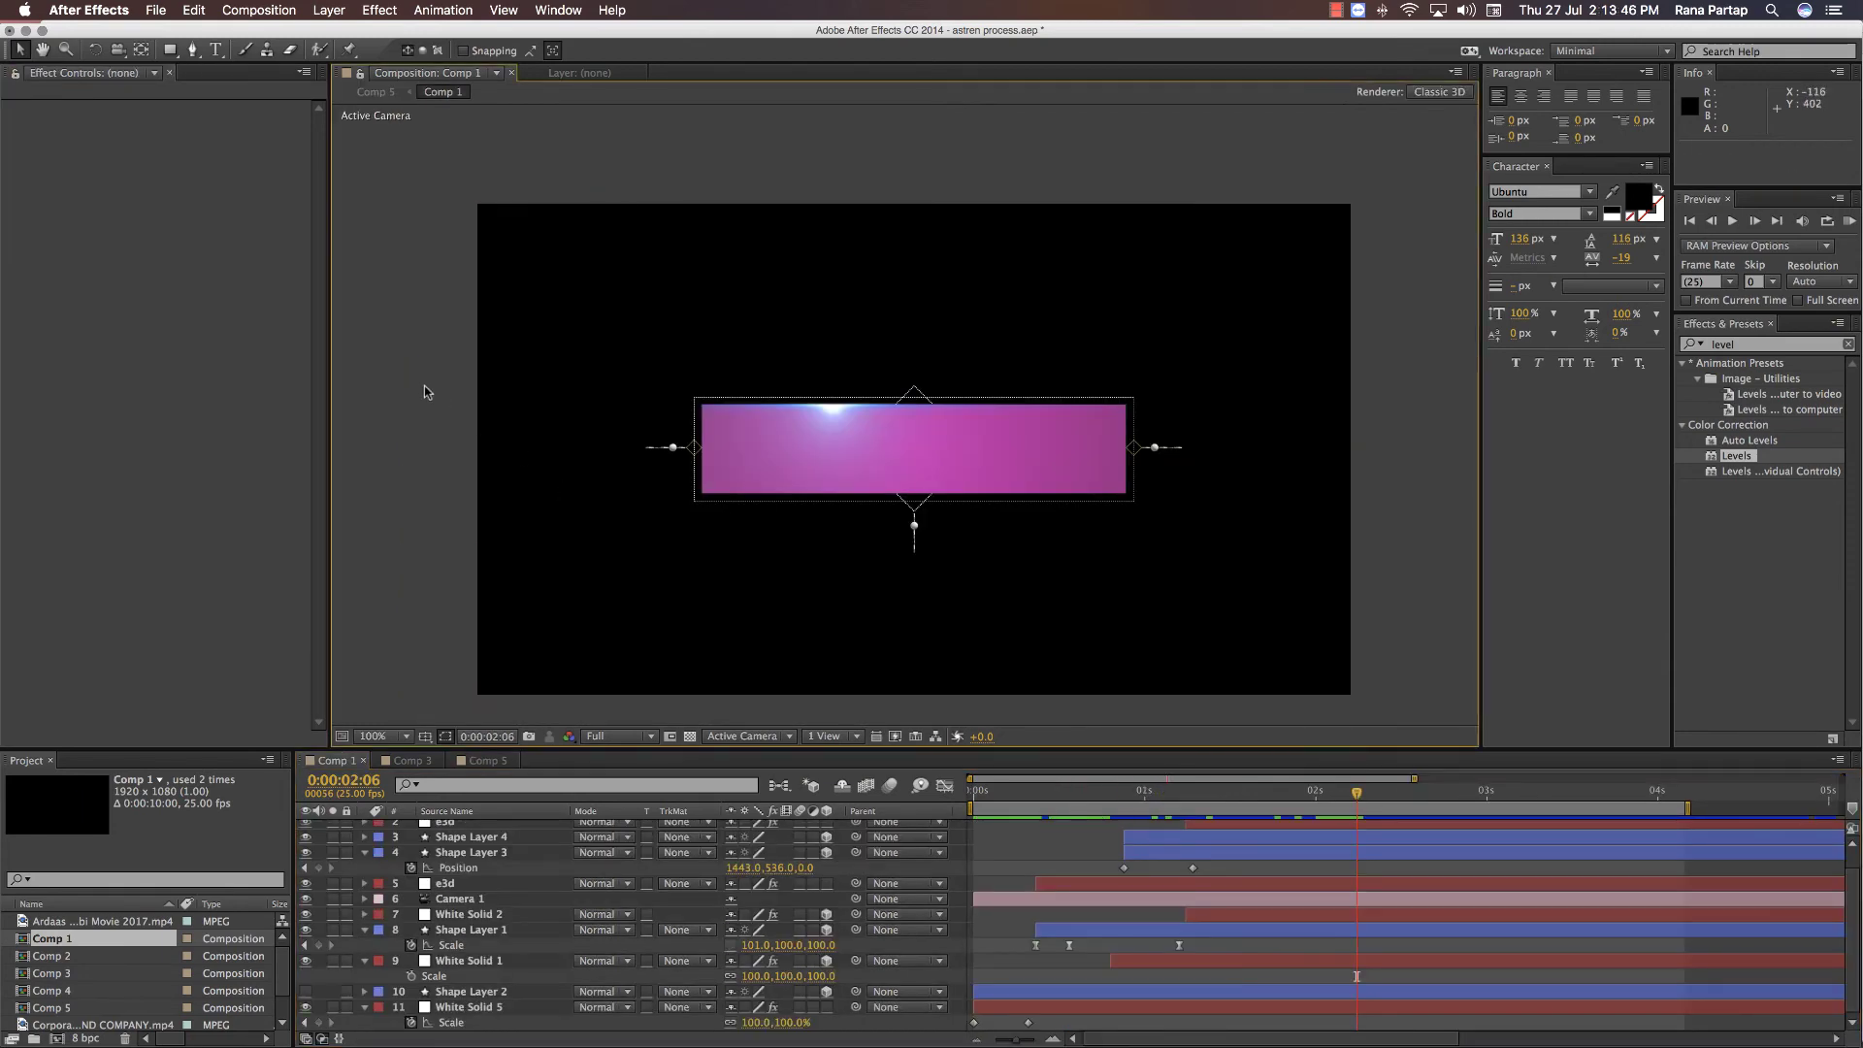
click(217, 53)
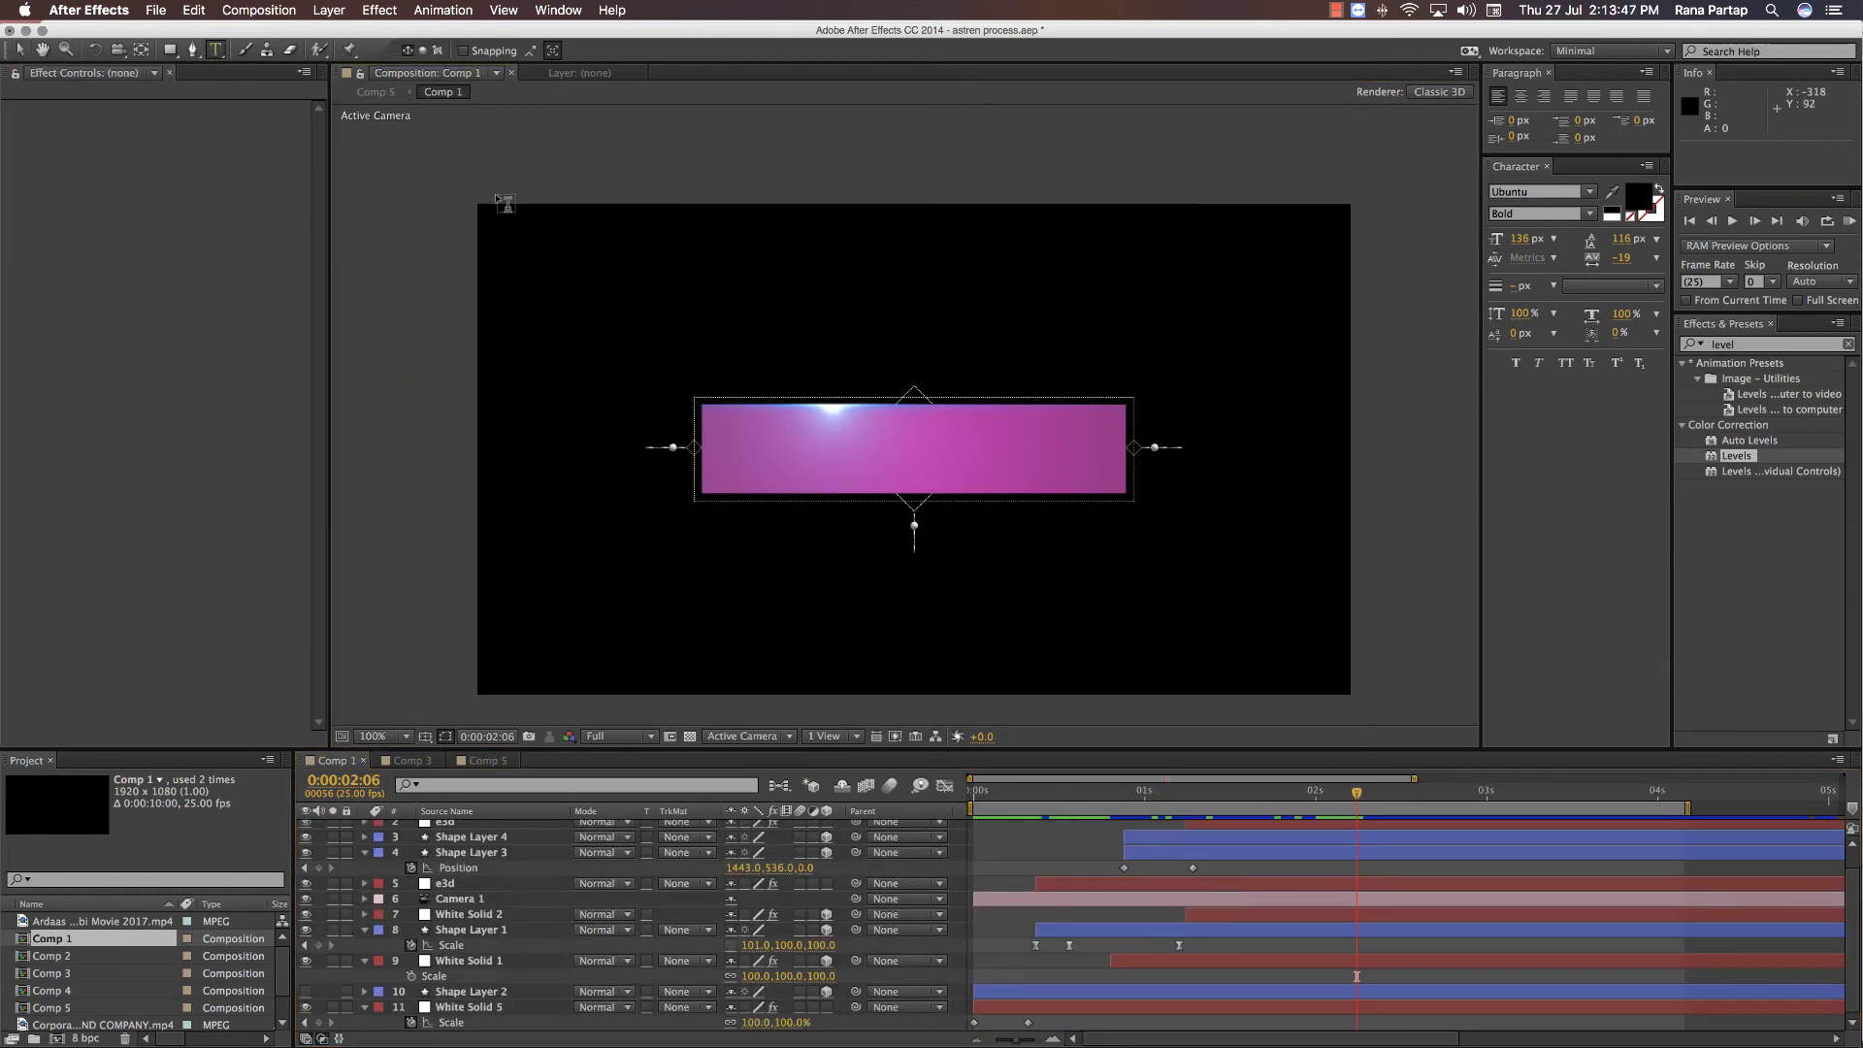
click(763, 328)
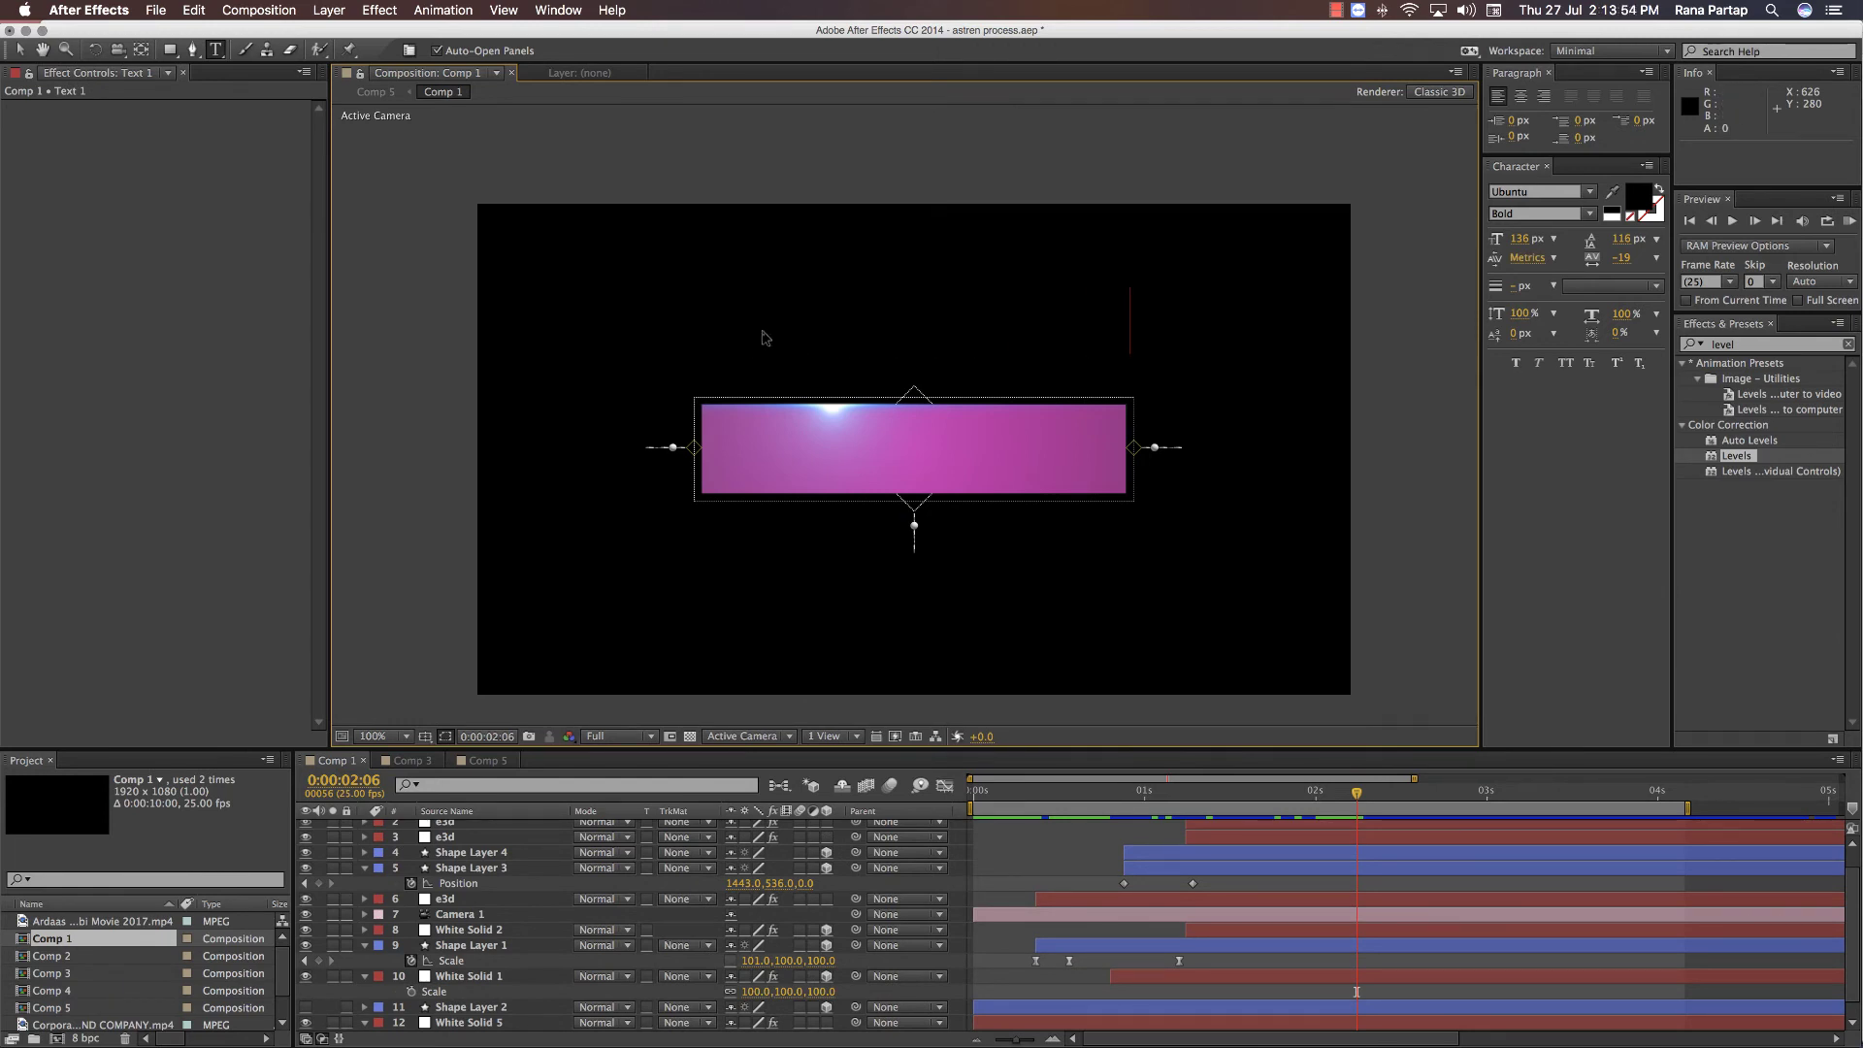
text(...)
click(14, 51)
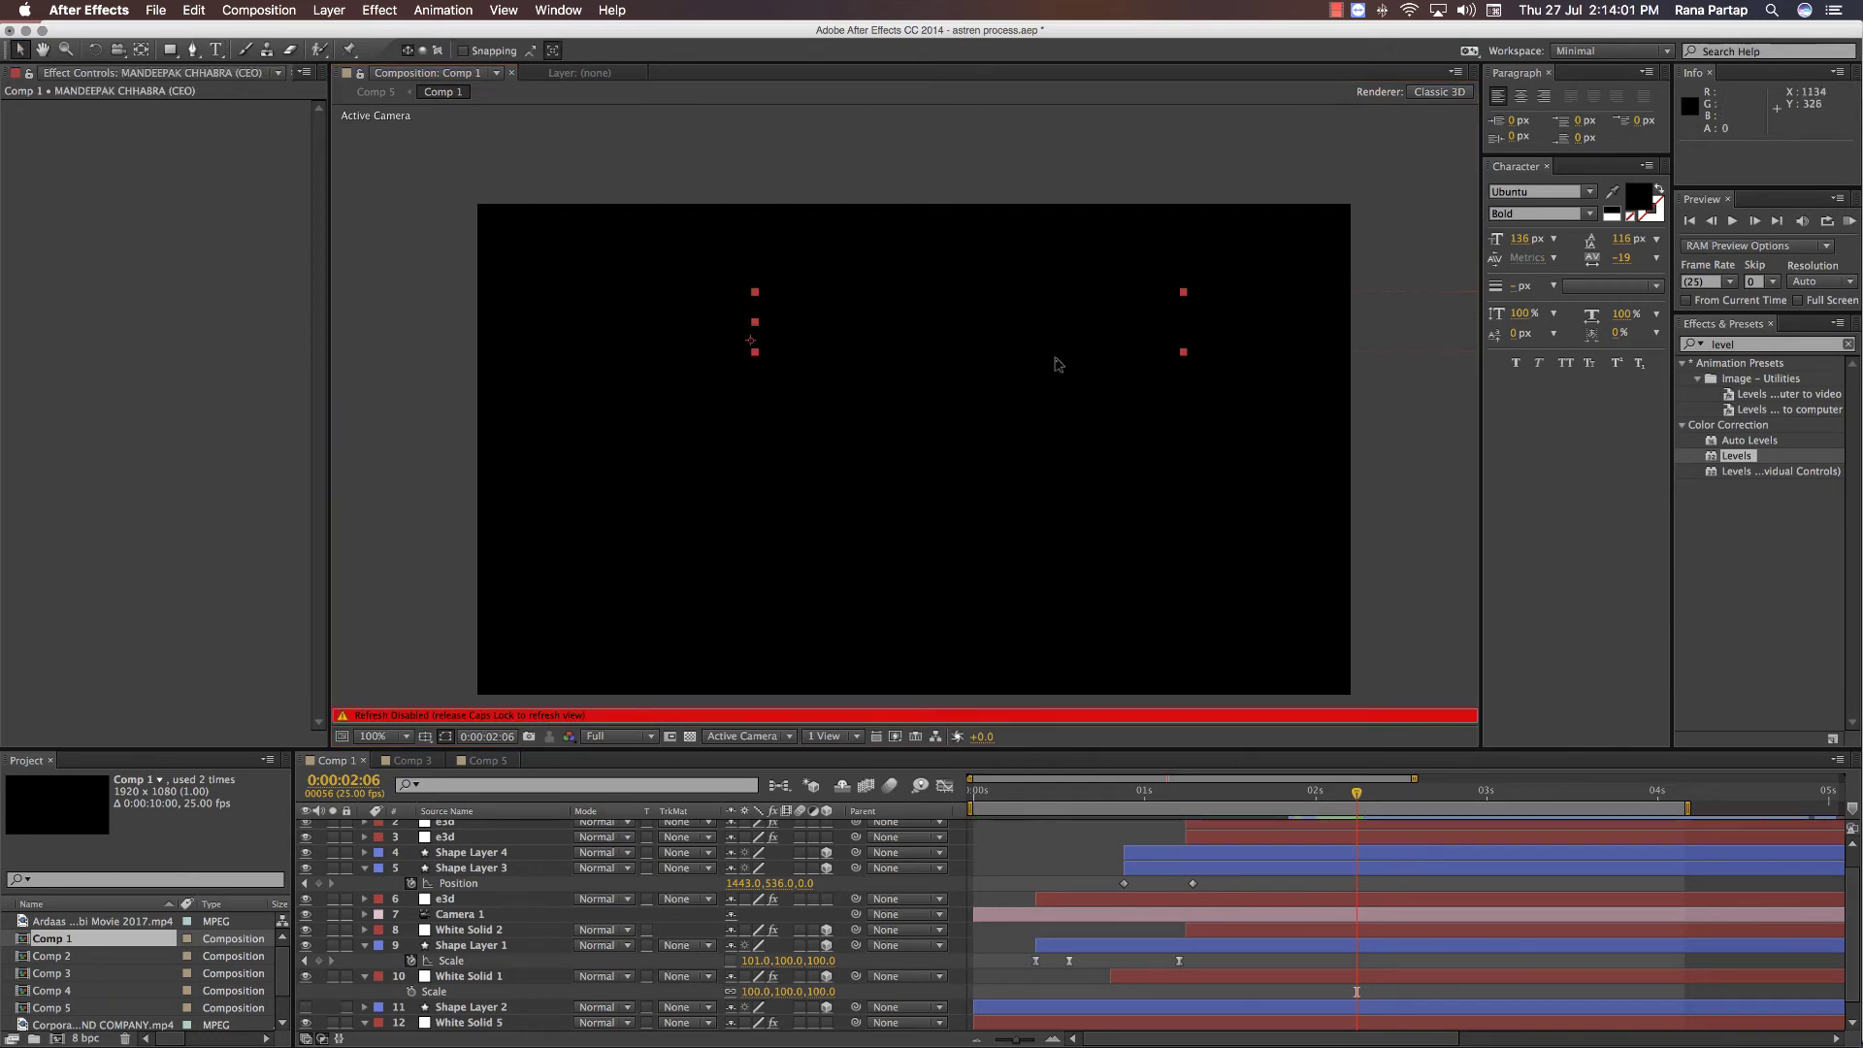
- Set the name text's font size to 63 px and centre the text on the pink banner
click(1520, 238)
drag(1476, 252, 1461, 255)
drag(1114, 333, 1075, 452)
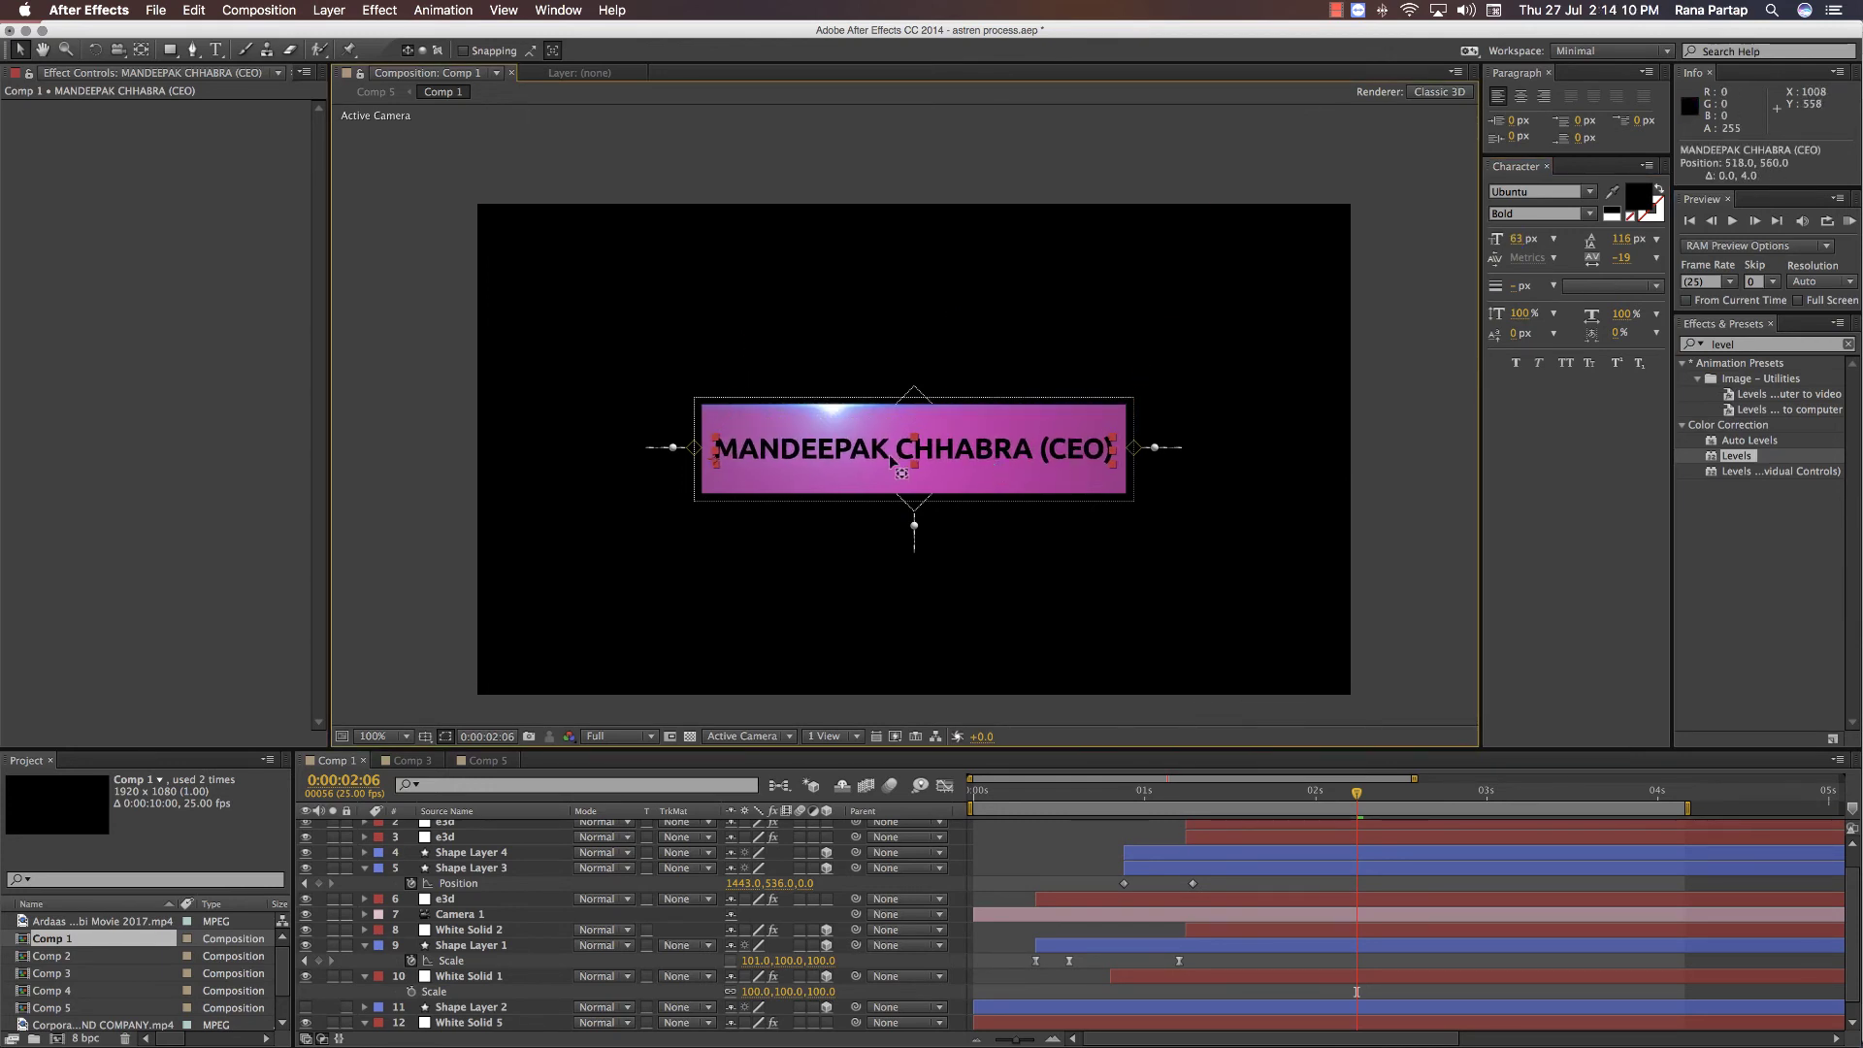
- Centre the name text's anchor point within the text and shift its layer to start at 0:00:01:13
key(y)
drag(872, 459, 914, 454)
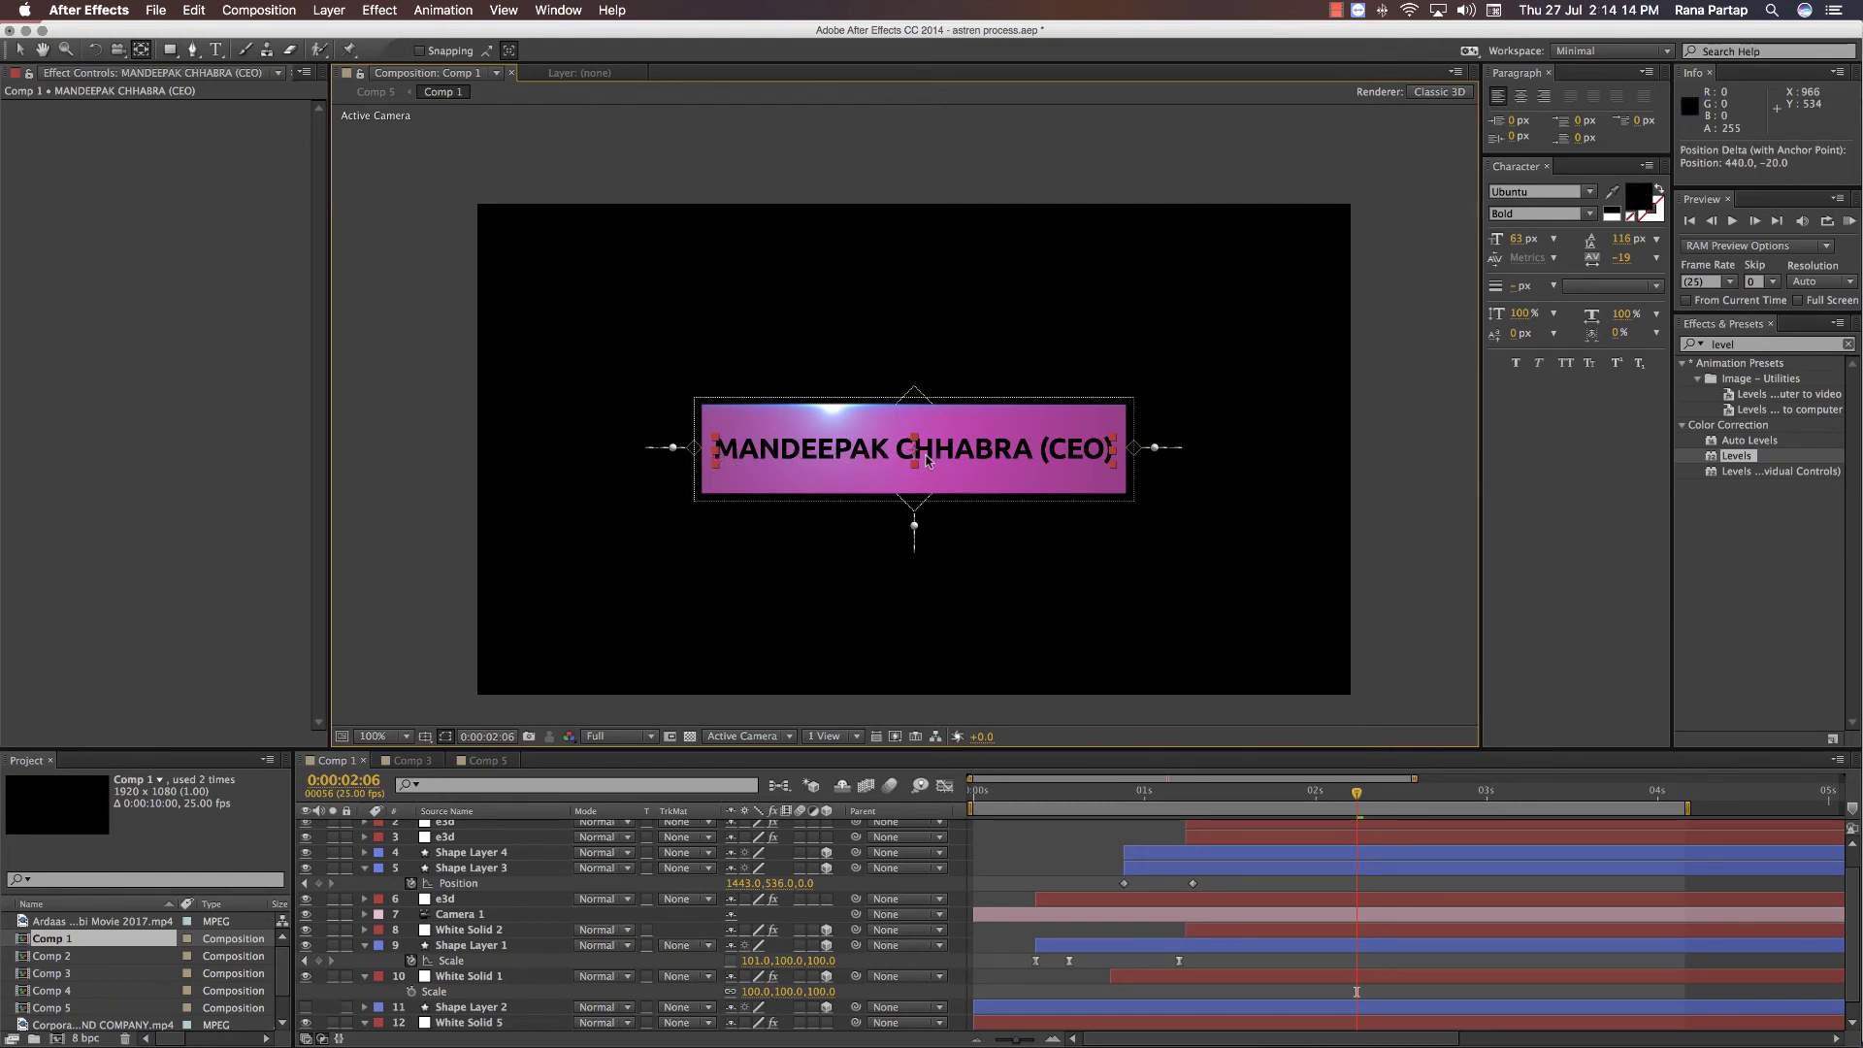
key(v)
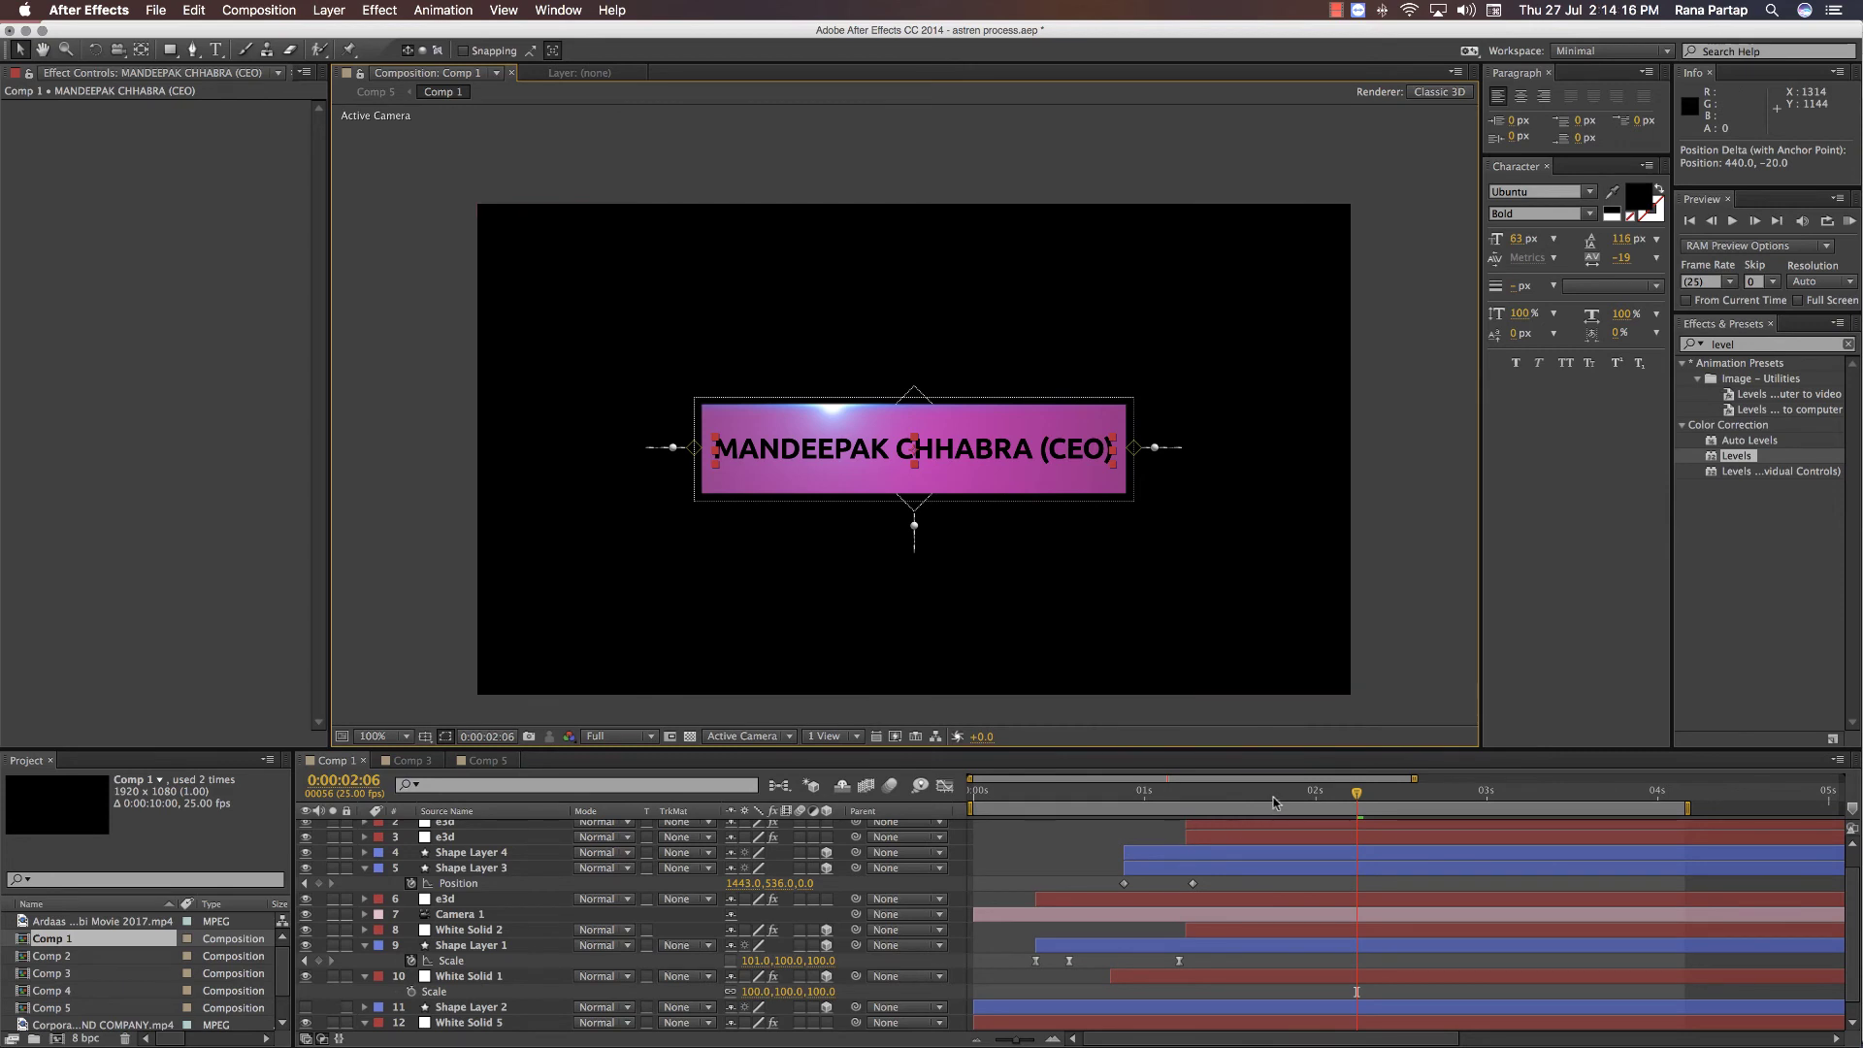
scroll(1189, 869, up, 1)
drag(1056, 825, 1252, 828)
key(s)
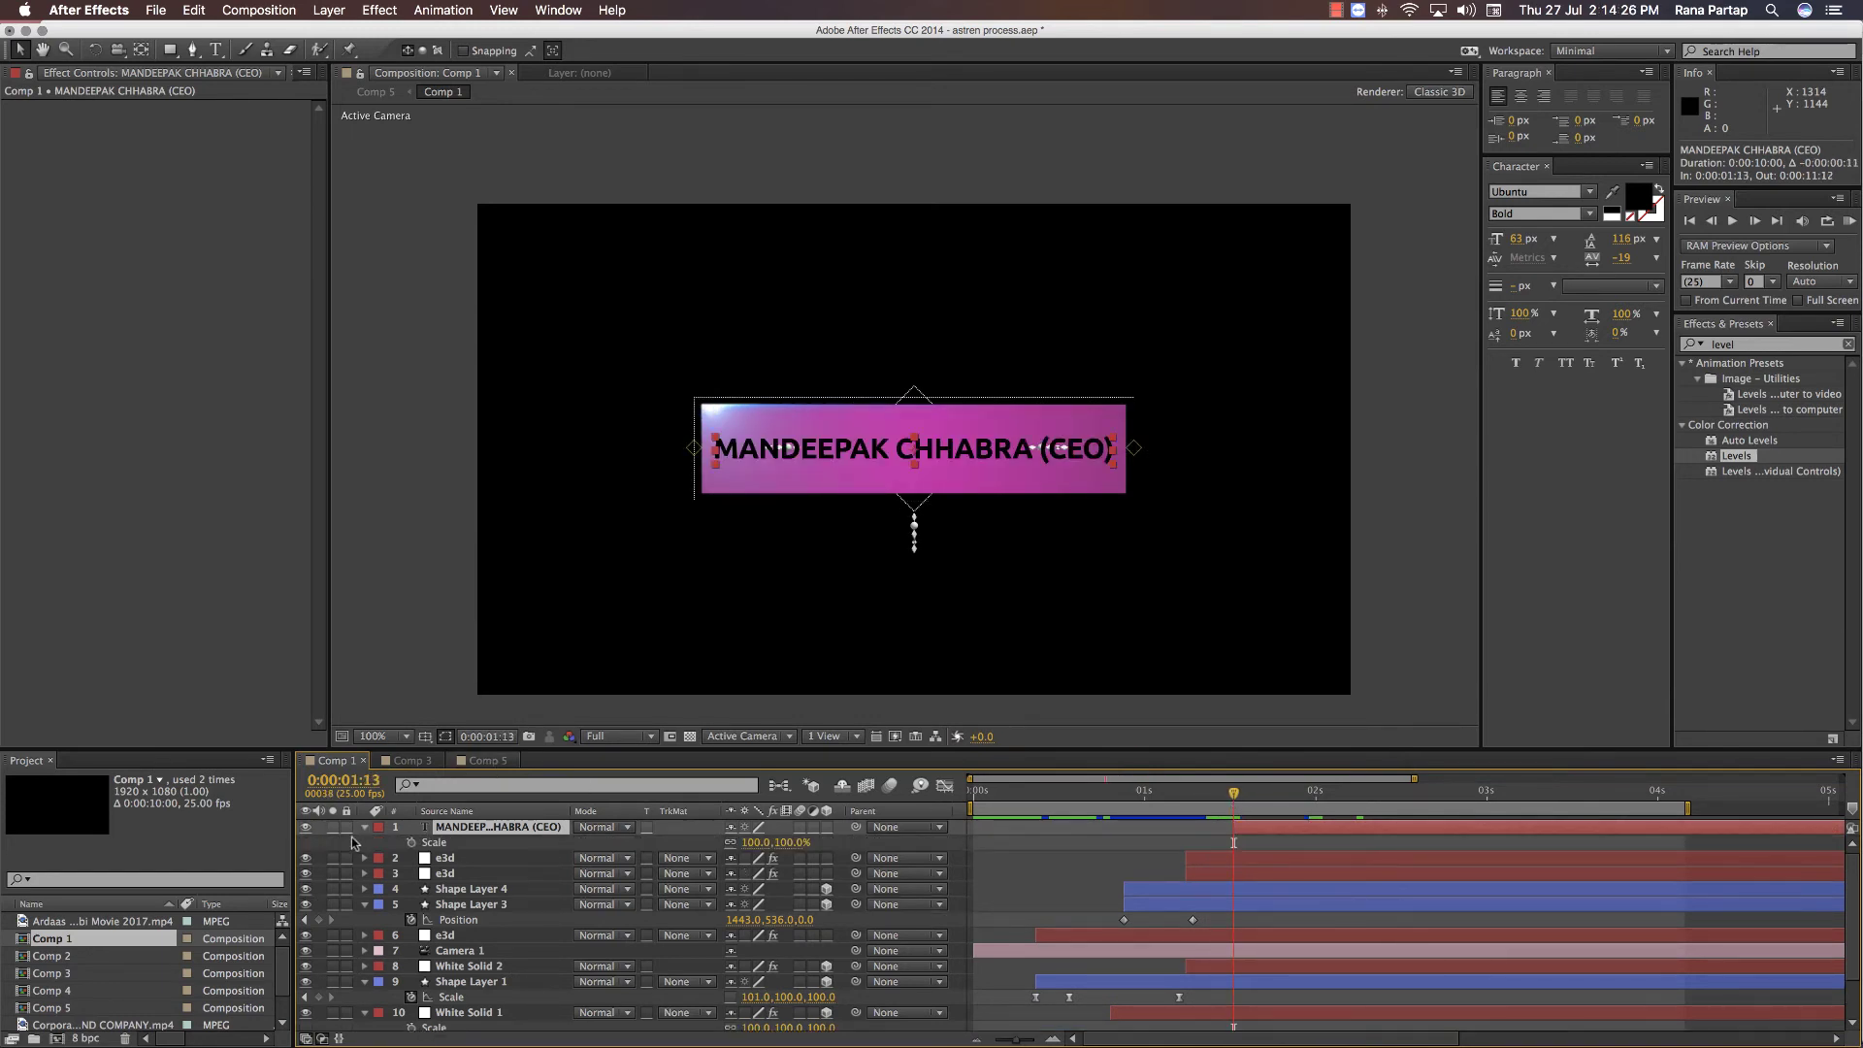
click(411, 842)
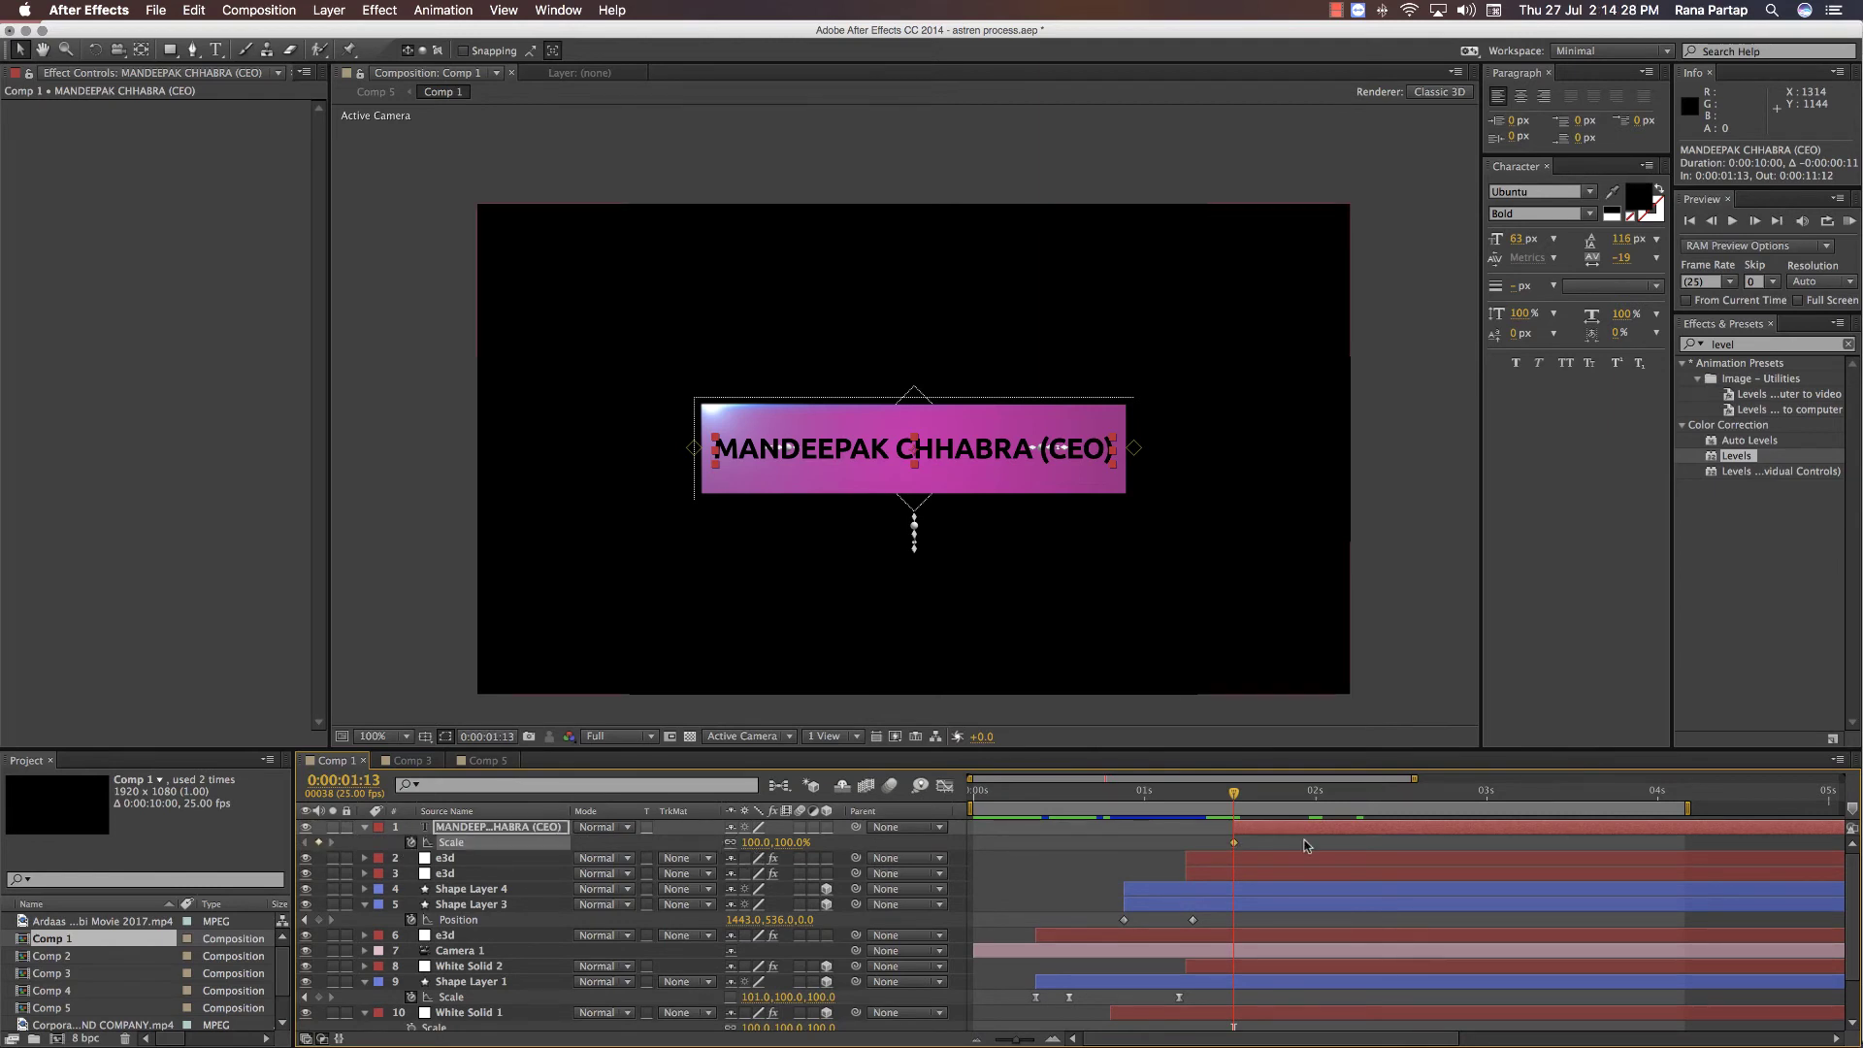
drag(1234, 843, 1282, 843)
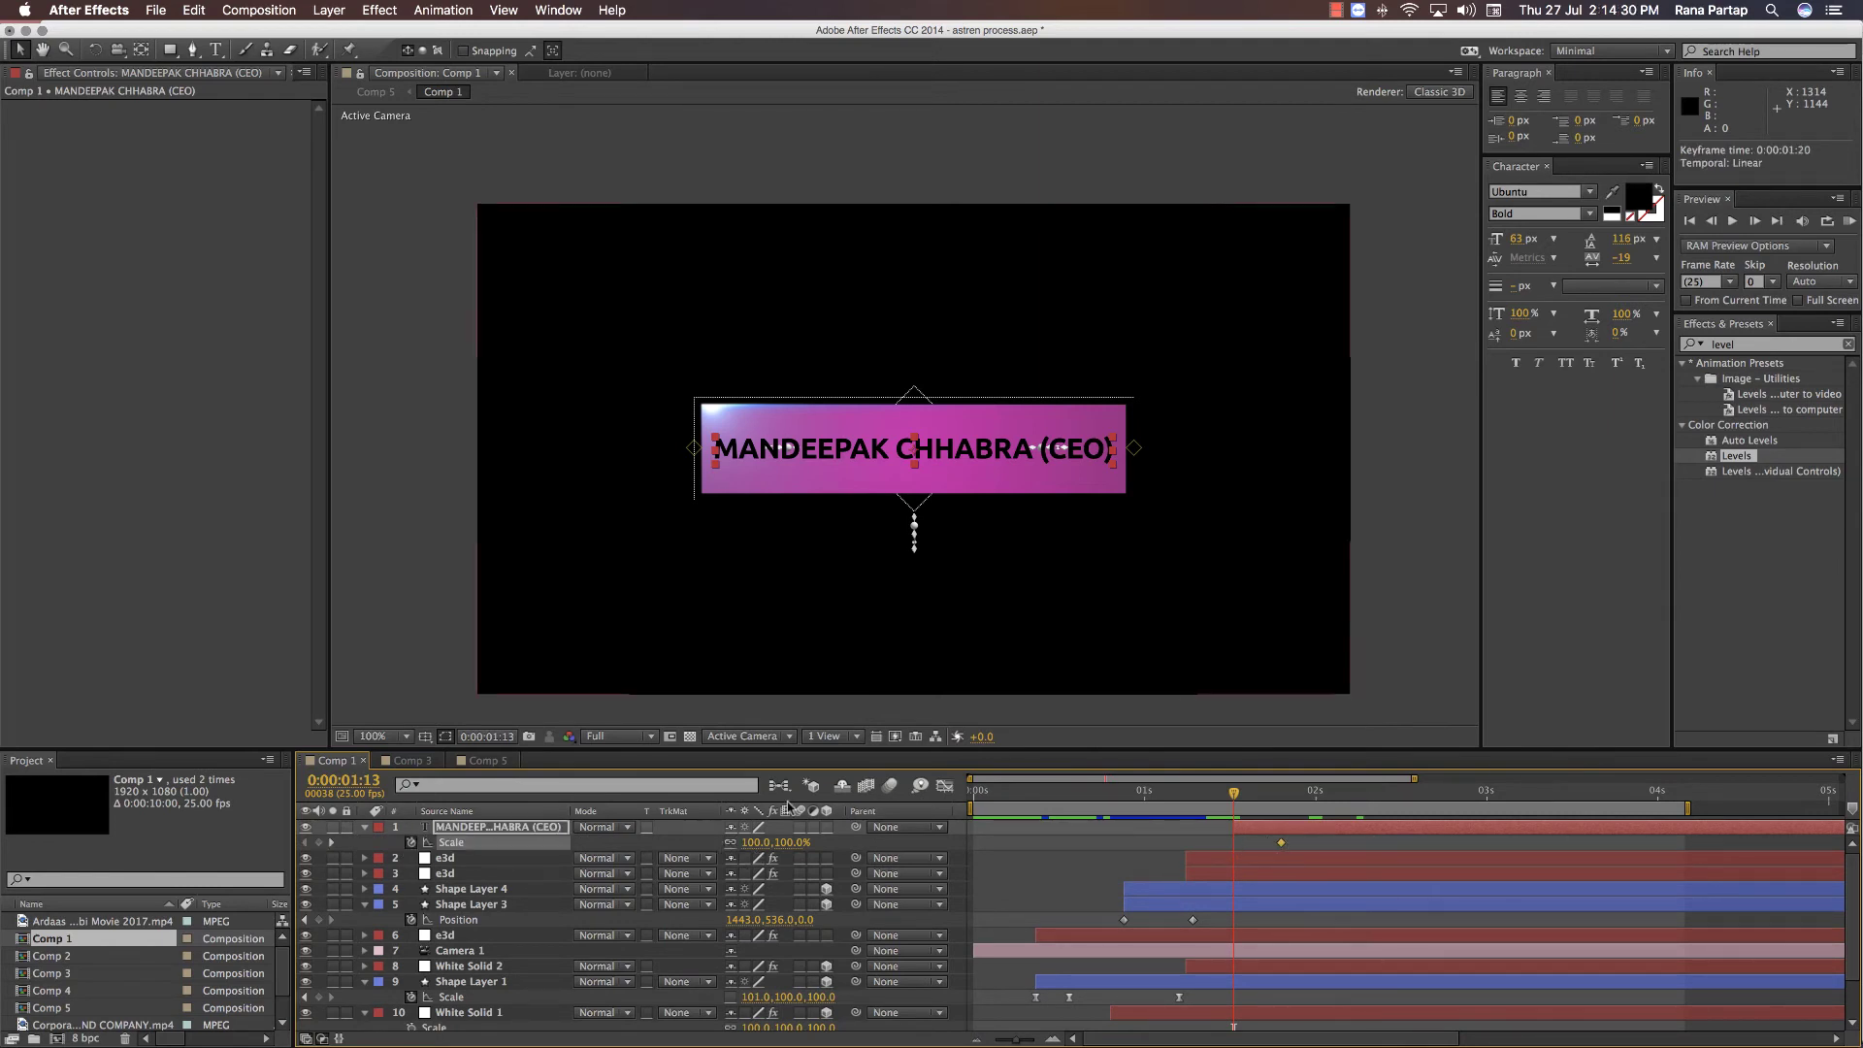
drag(761, 852, 775, 867)
key(super+z)
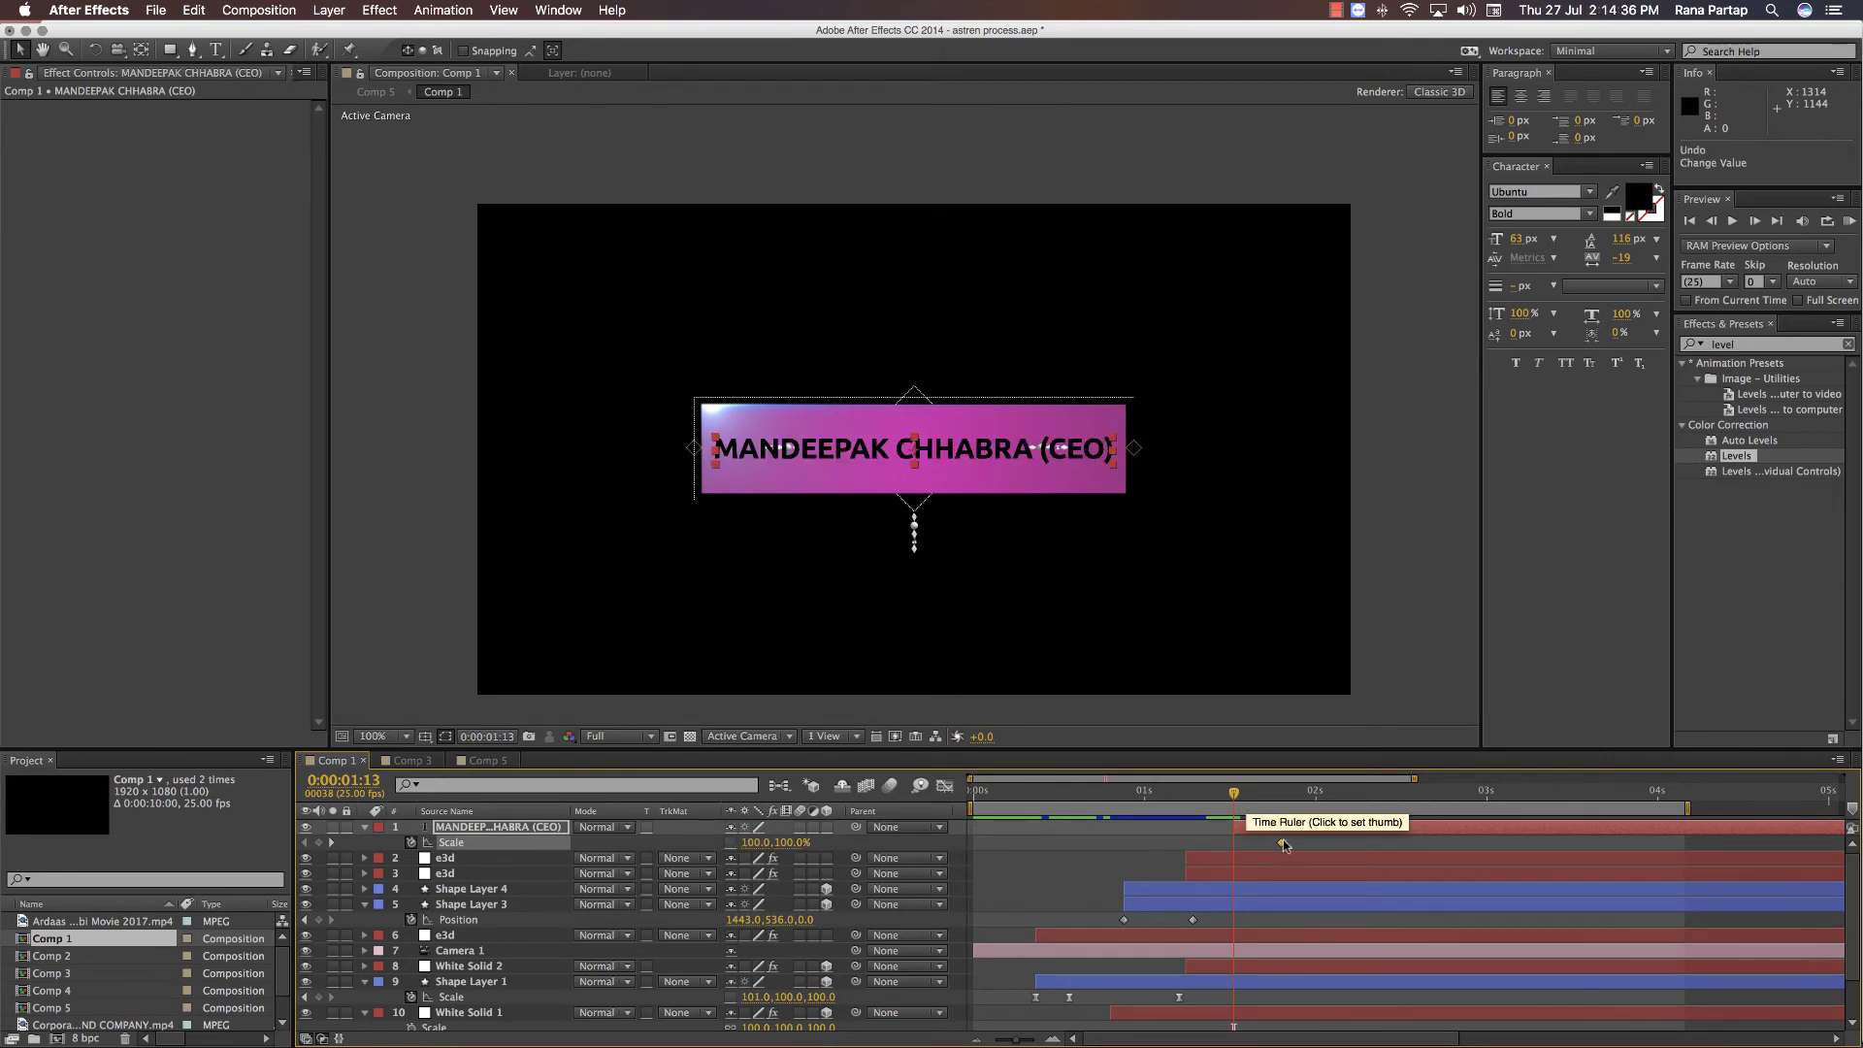
click(412, 842)
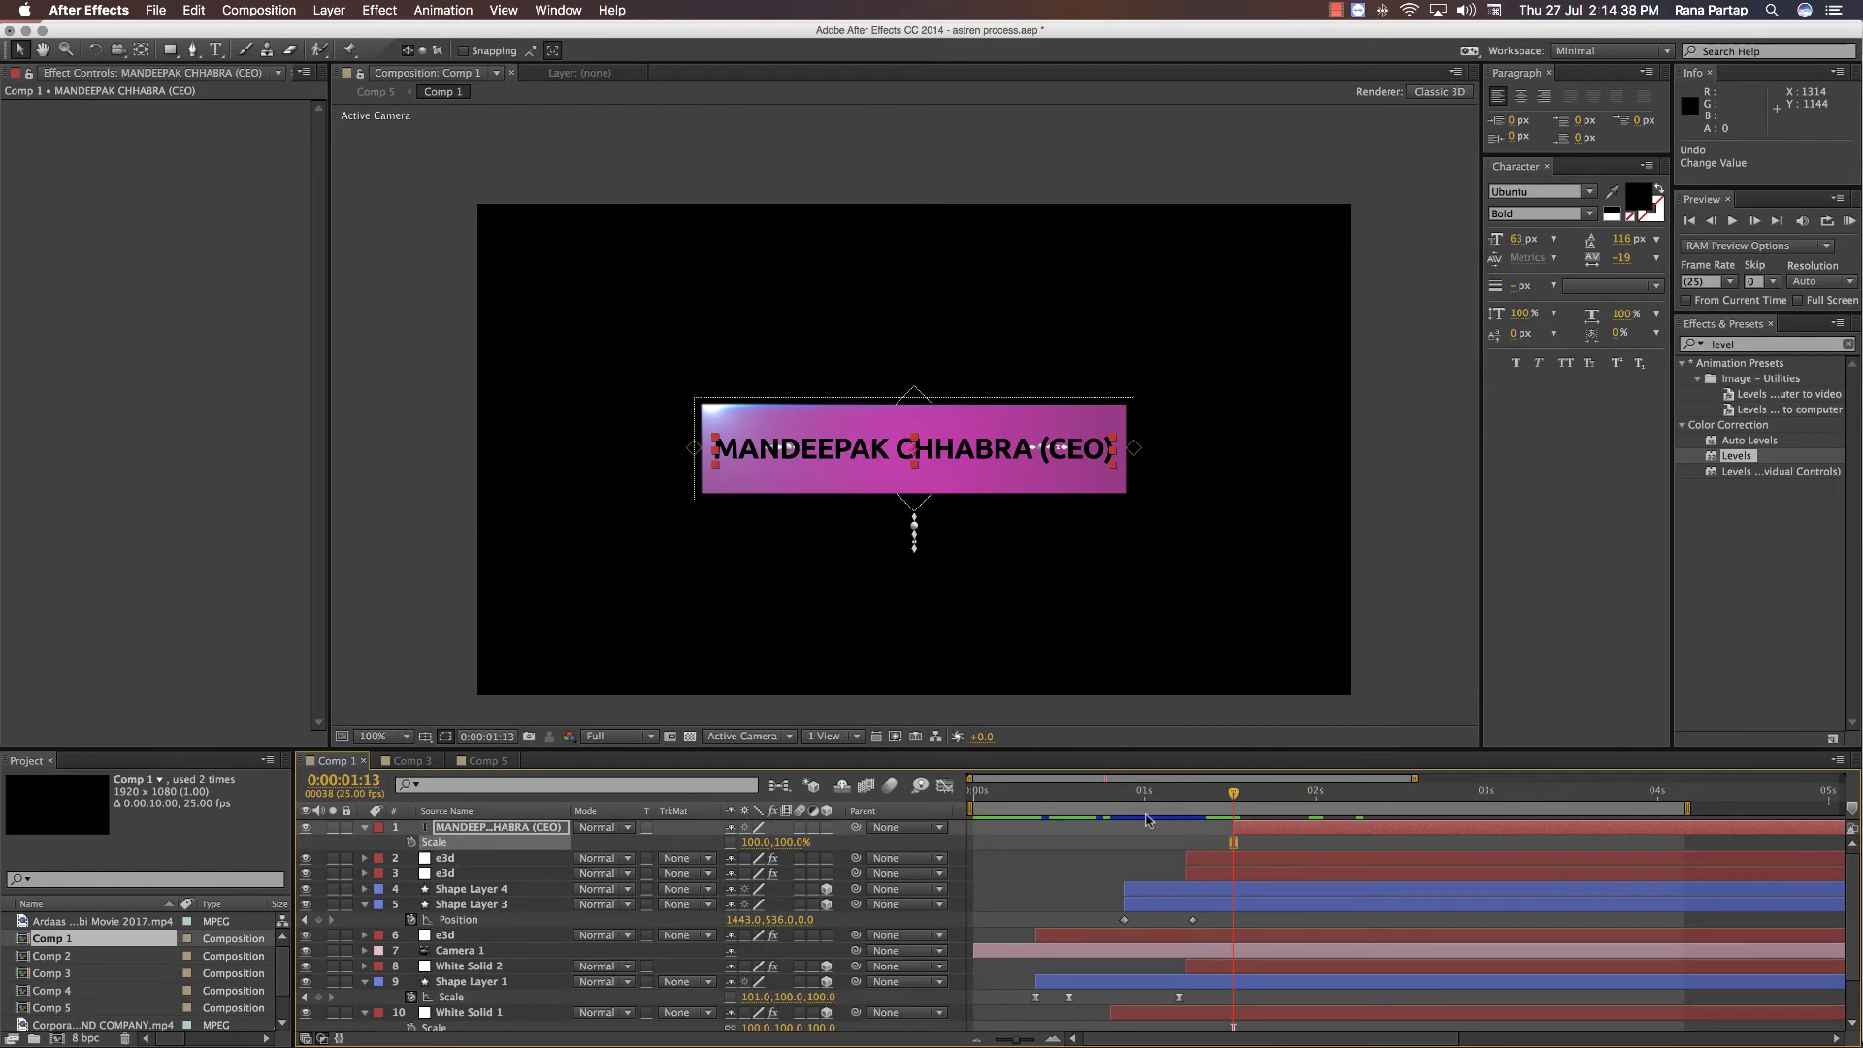
- Find the 3d animation presets, apply the 3D Basic cascade preset with Y rotation to the name text, and preview it briefly
click(1245, 827)
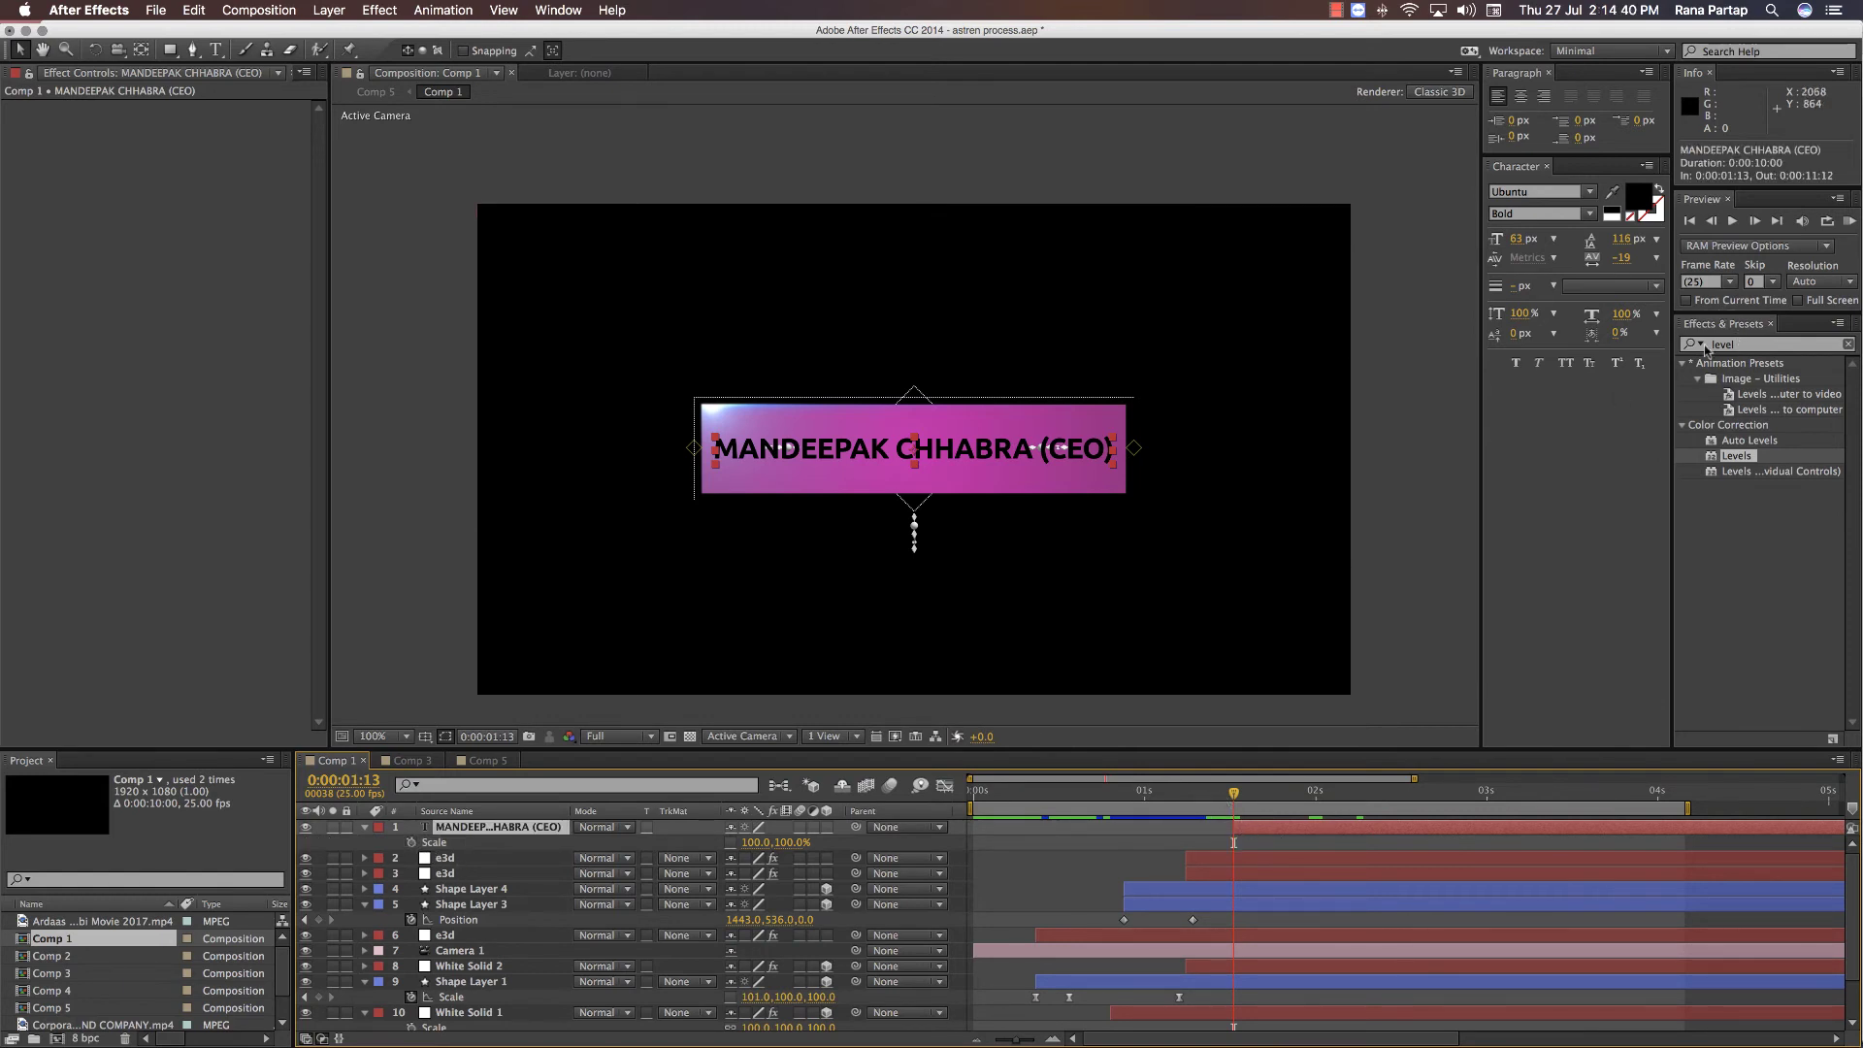
drag(1739, 344, 1665, 347)
text(3d)
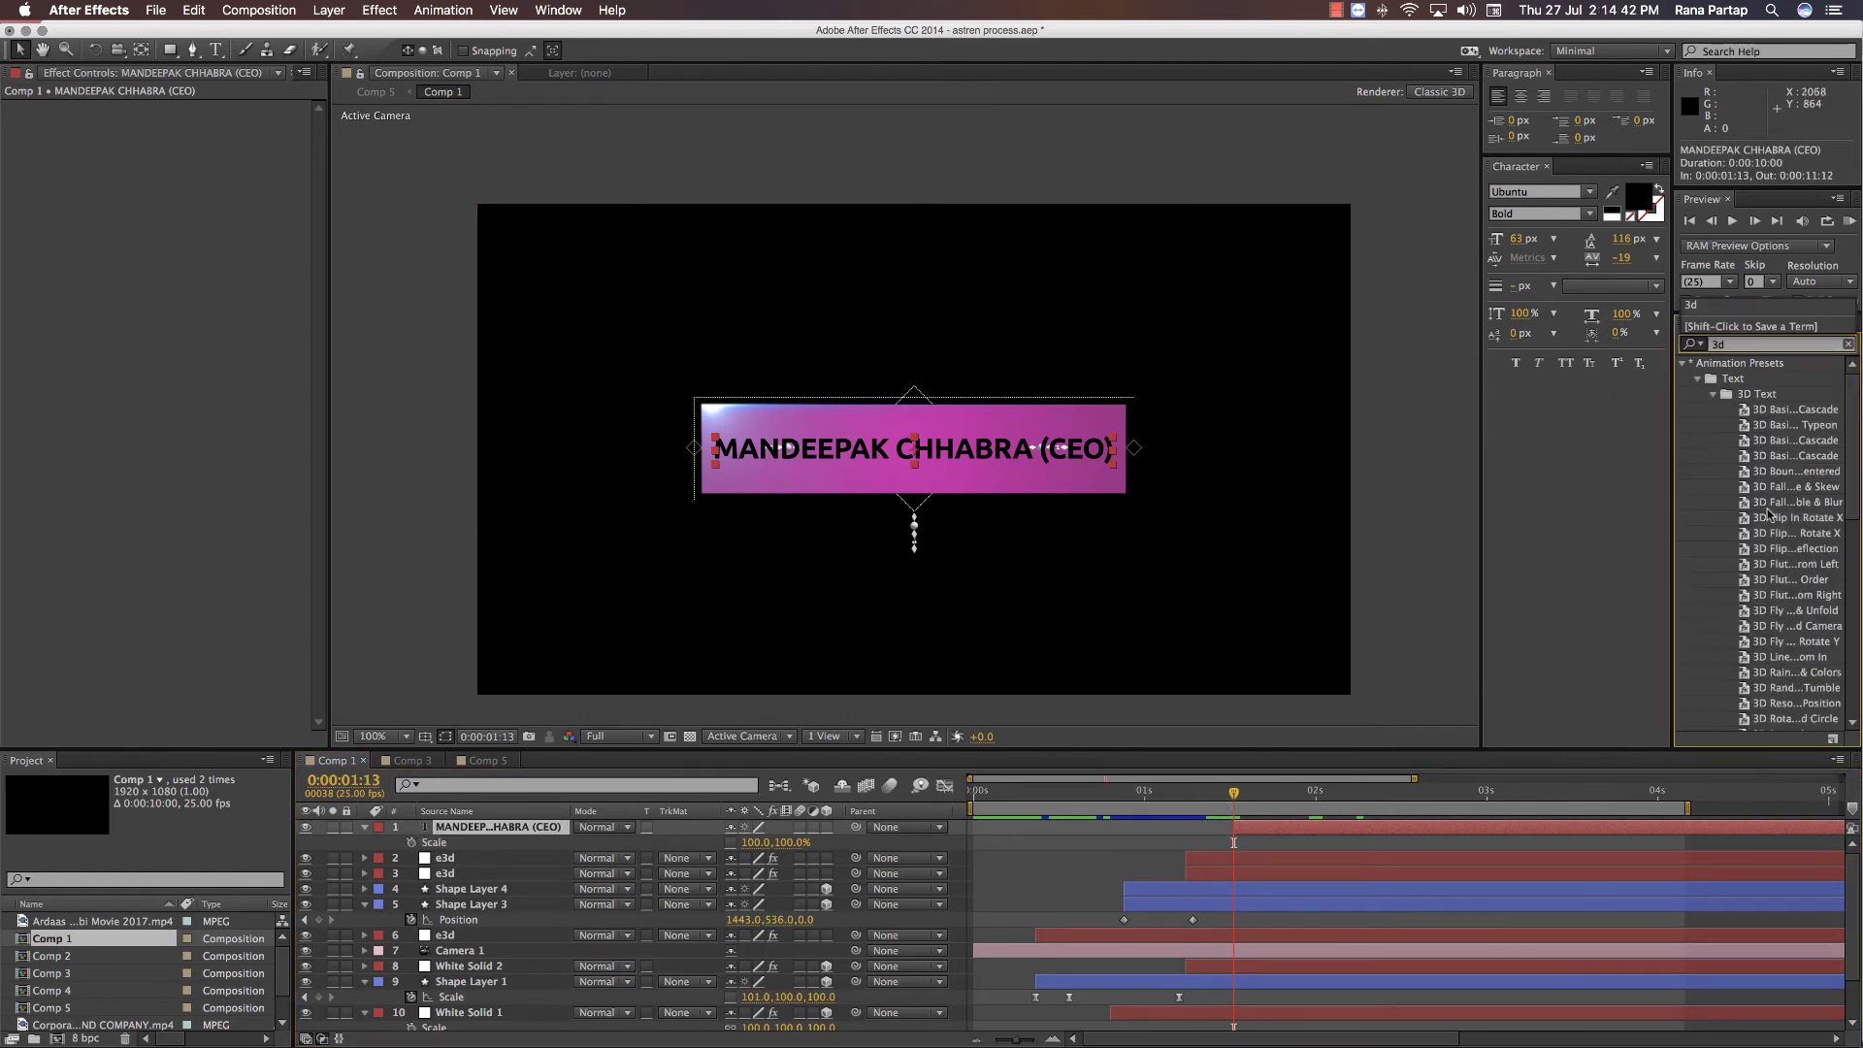
drag(1776, 458, 1259, 829)
key(space)
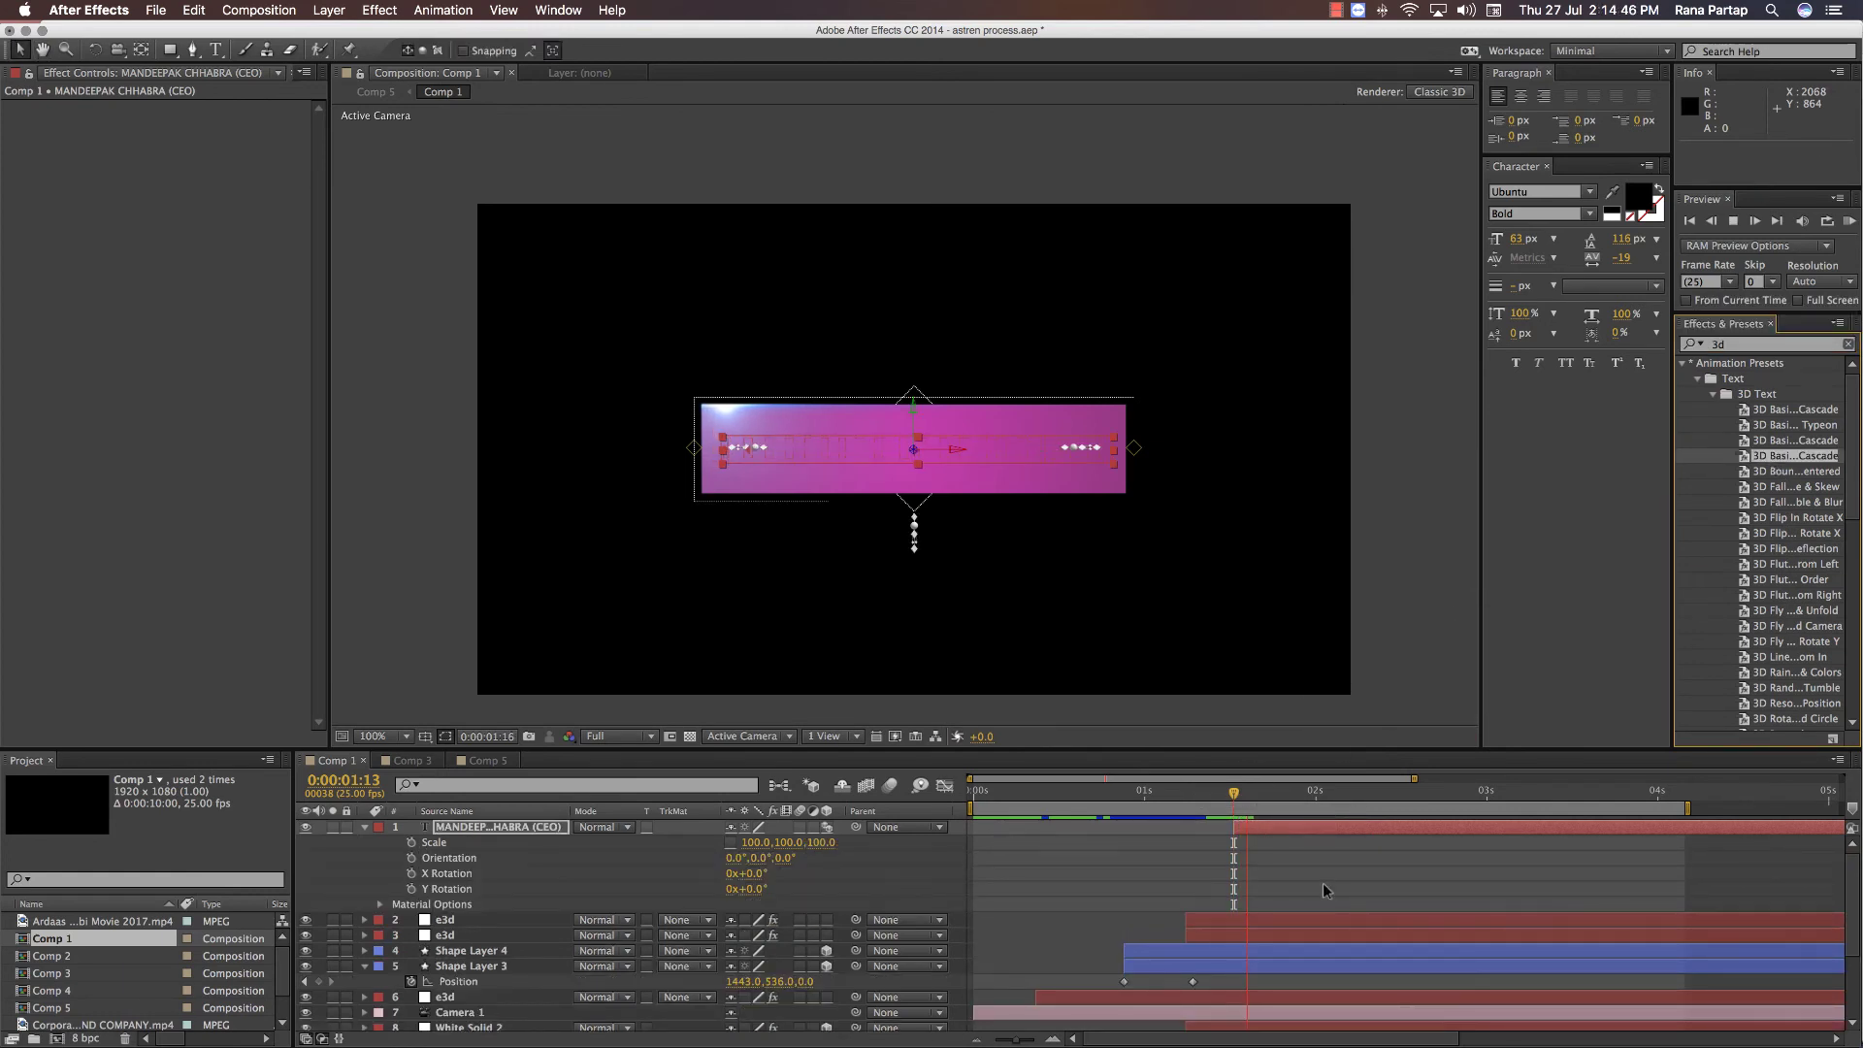
key(space)
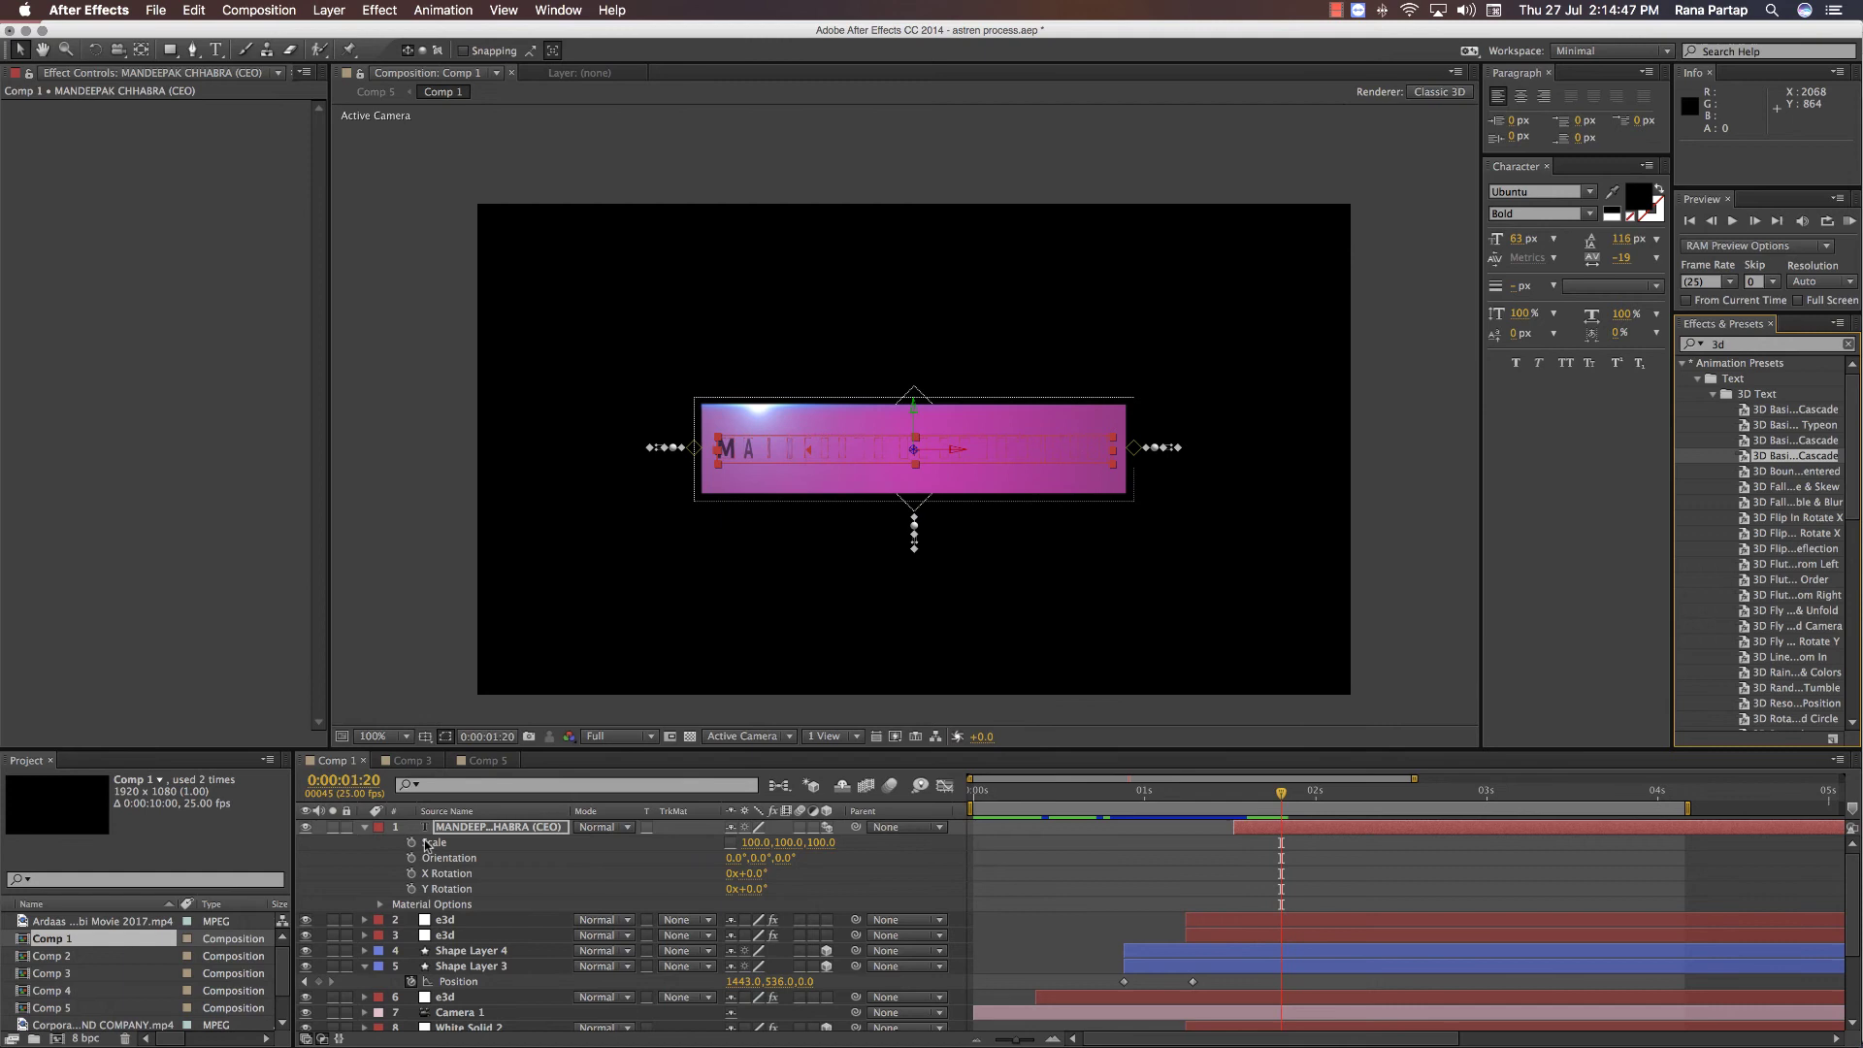
- Move the ending Offset keyframe of the name text's Range Selector 1 to 0:00:02:03 and preview the faster reveal
click(364, 828)
click(365, 829)
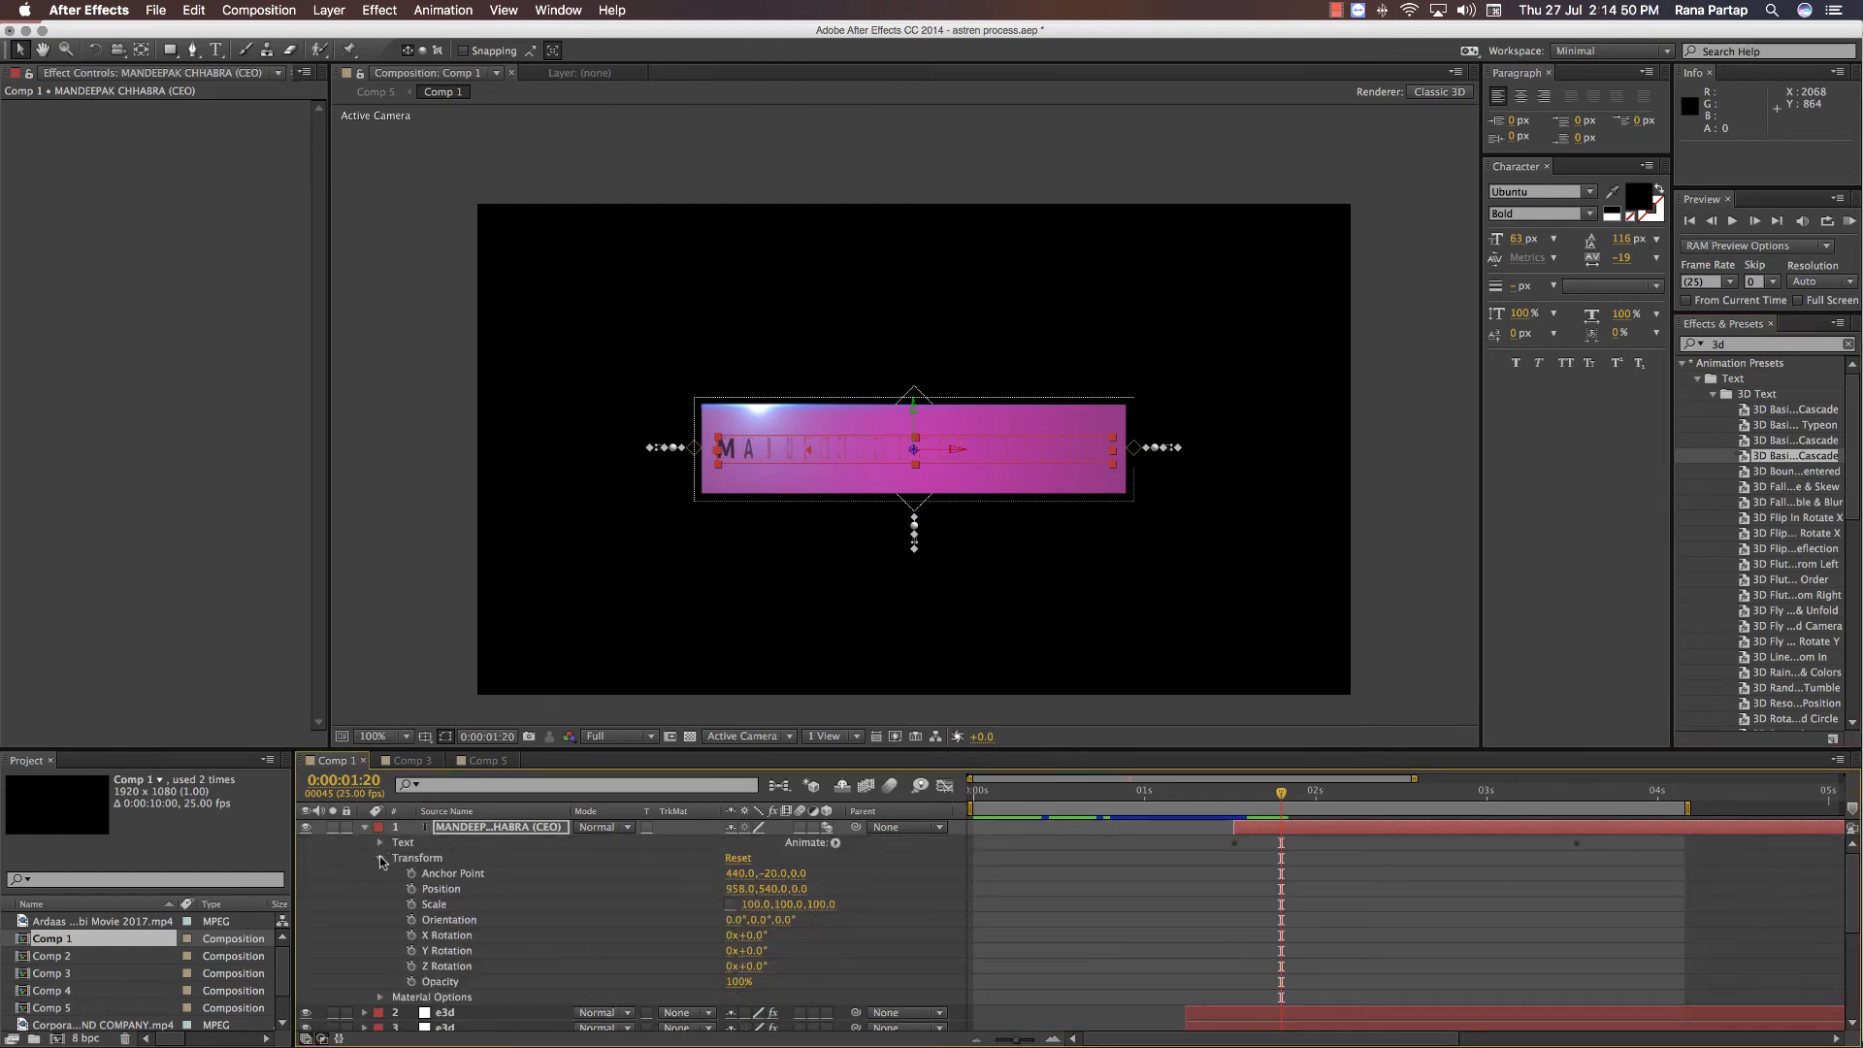
click(381, 857)
click(380, 842)
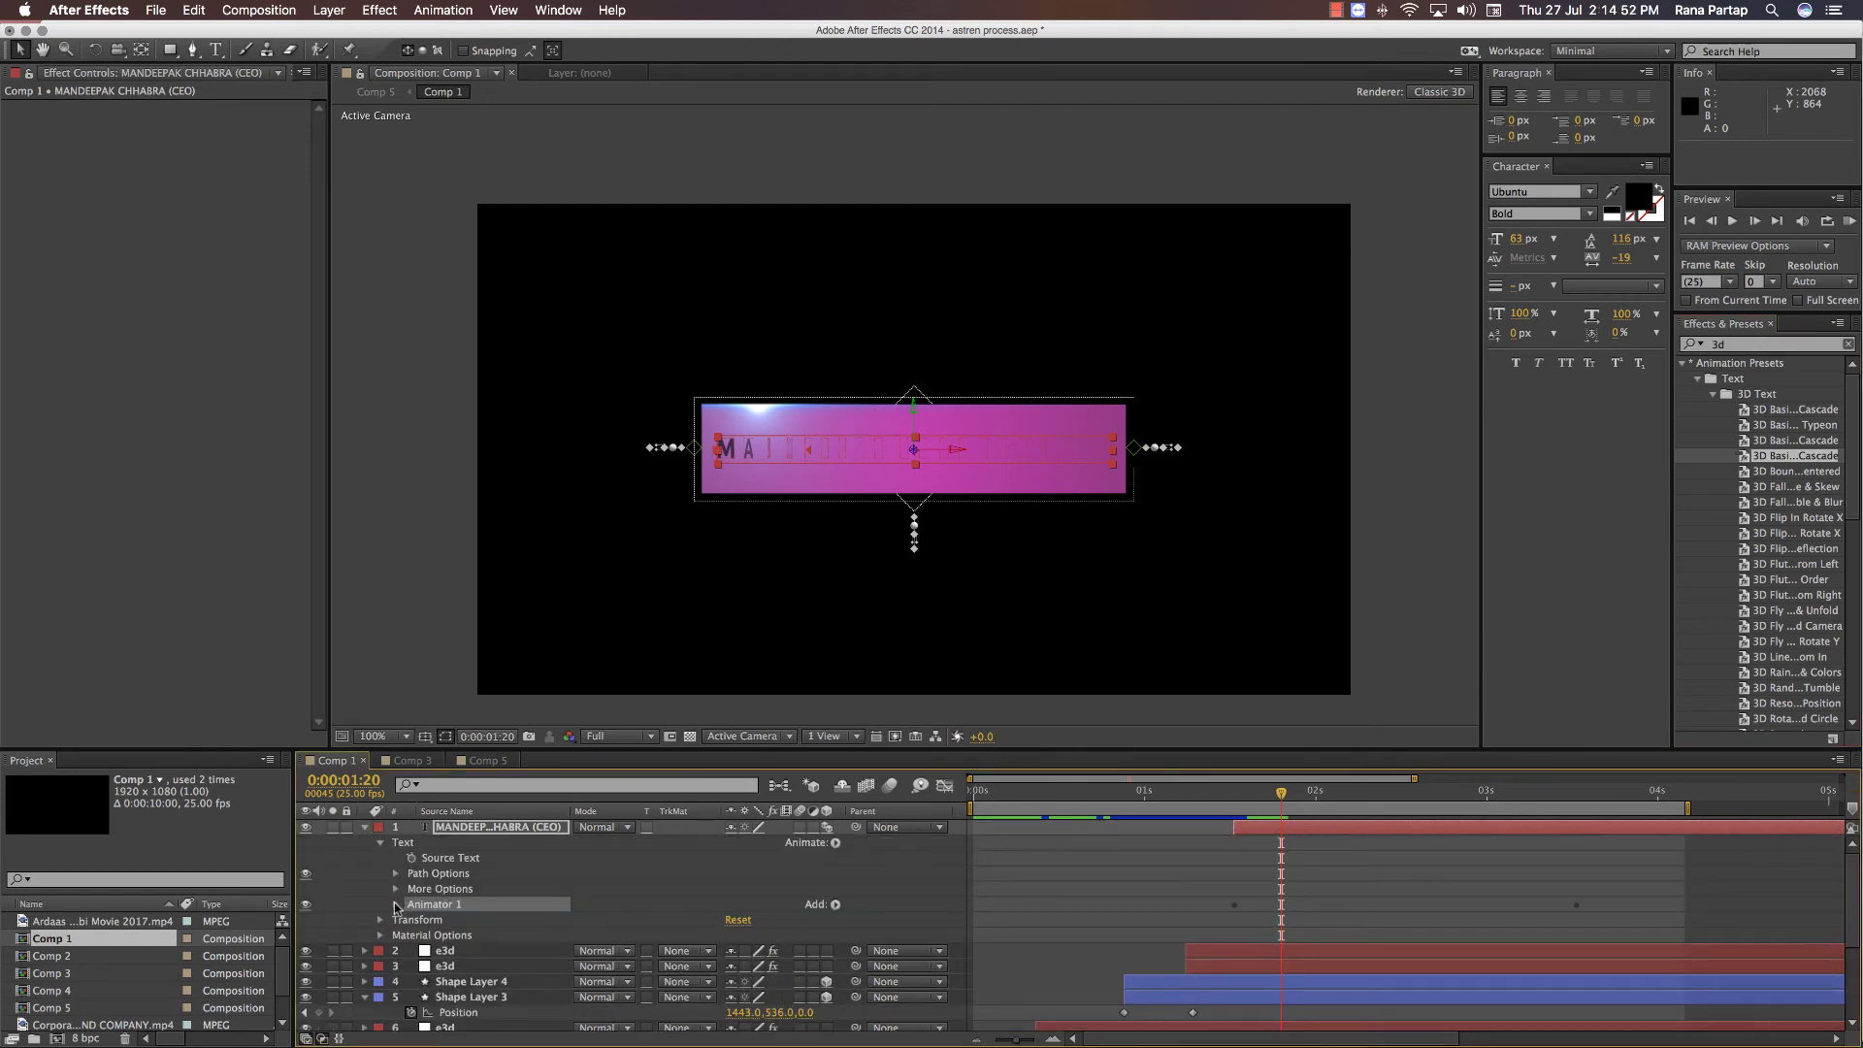
click(395, 905)
click(412, 920)
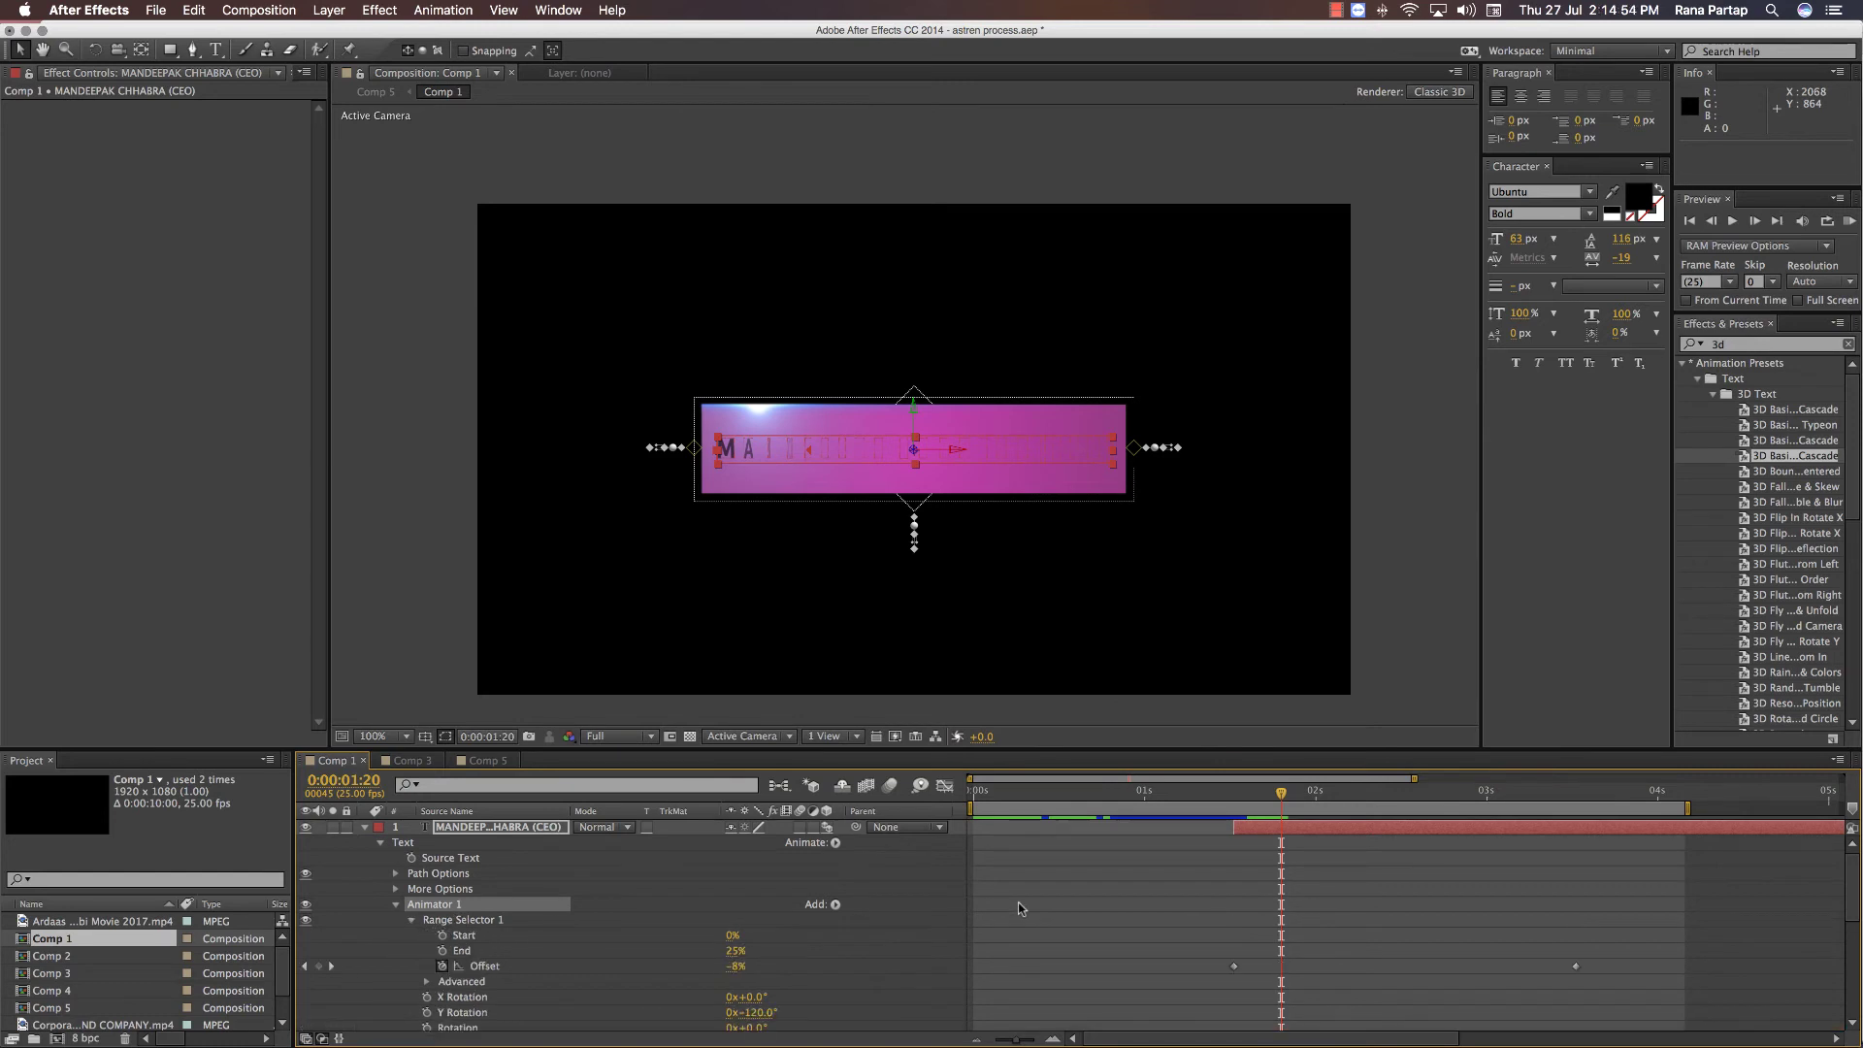
drag(1576, 966, 1336, 975)
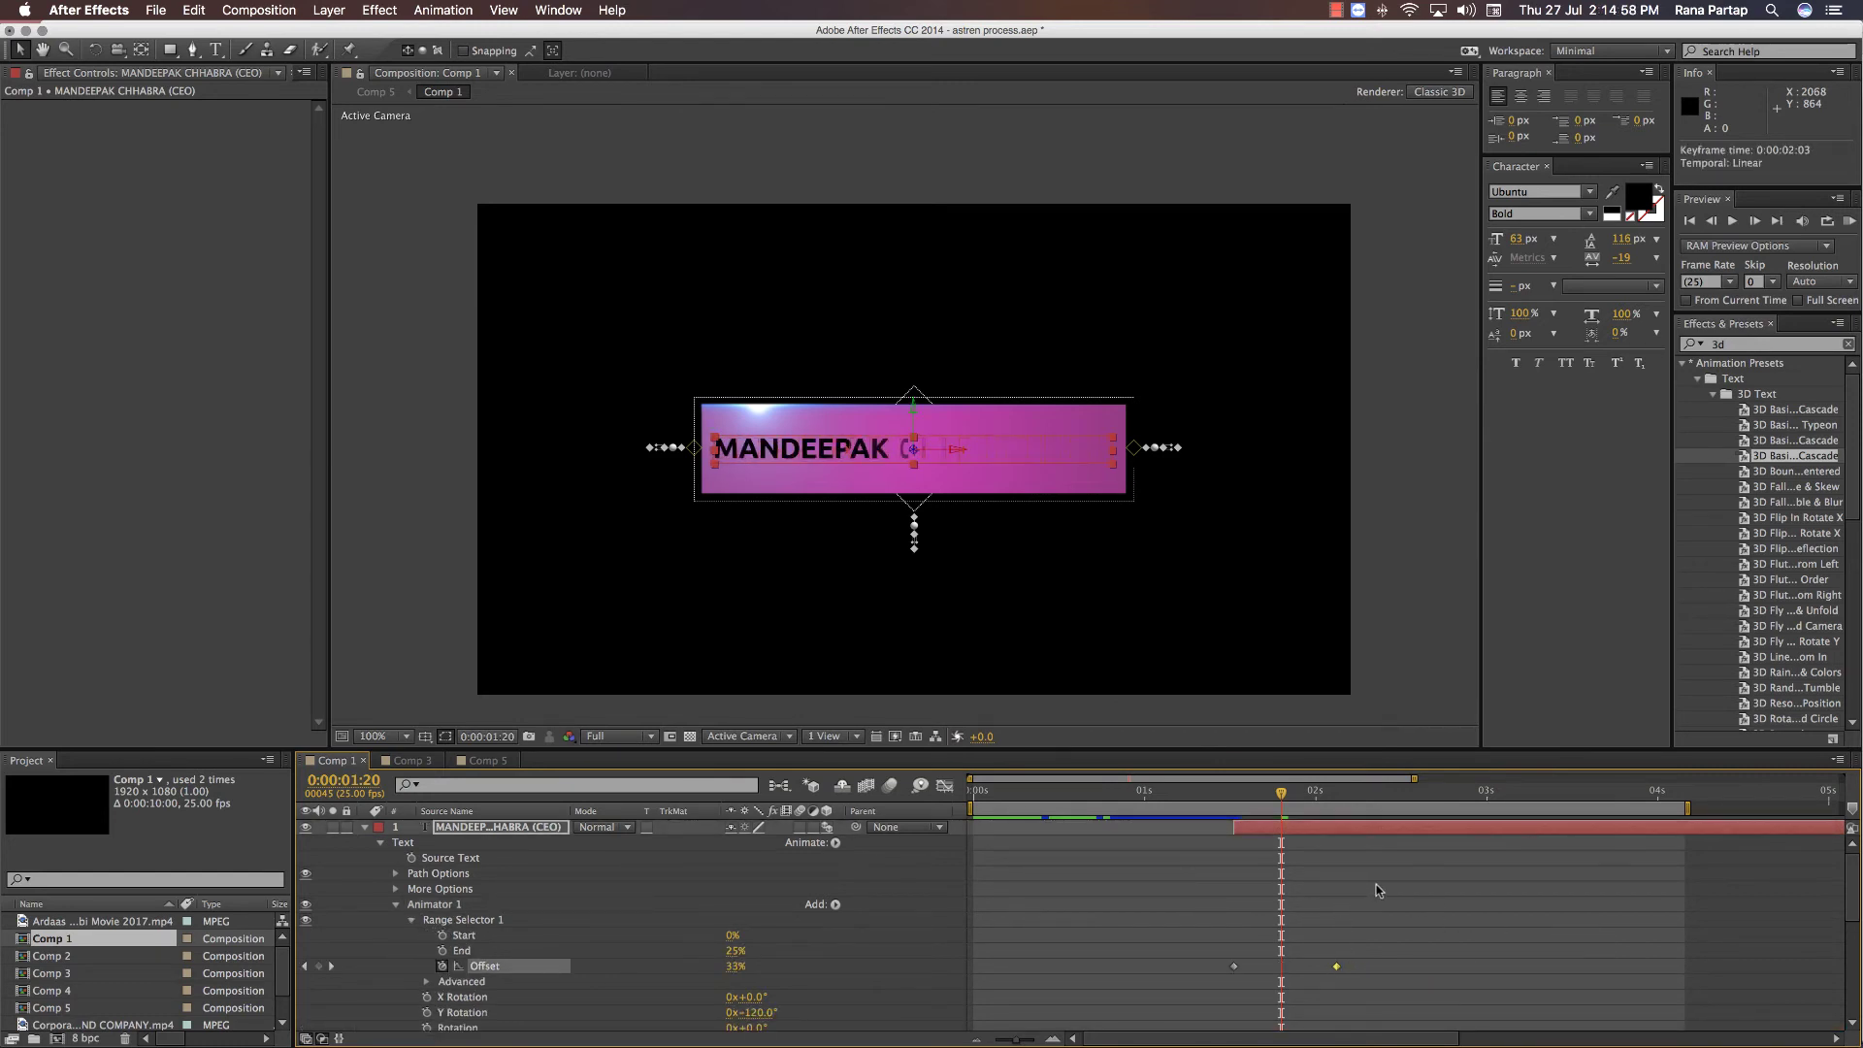
key(KP_0)
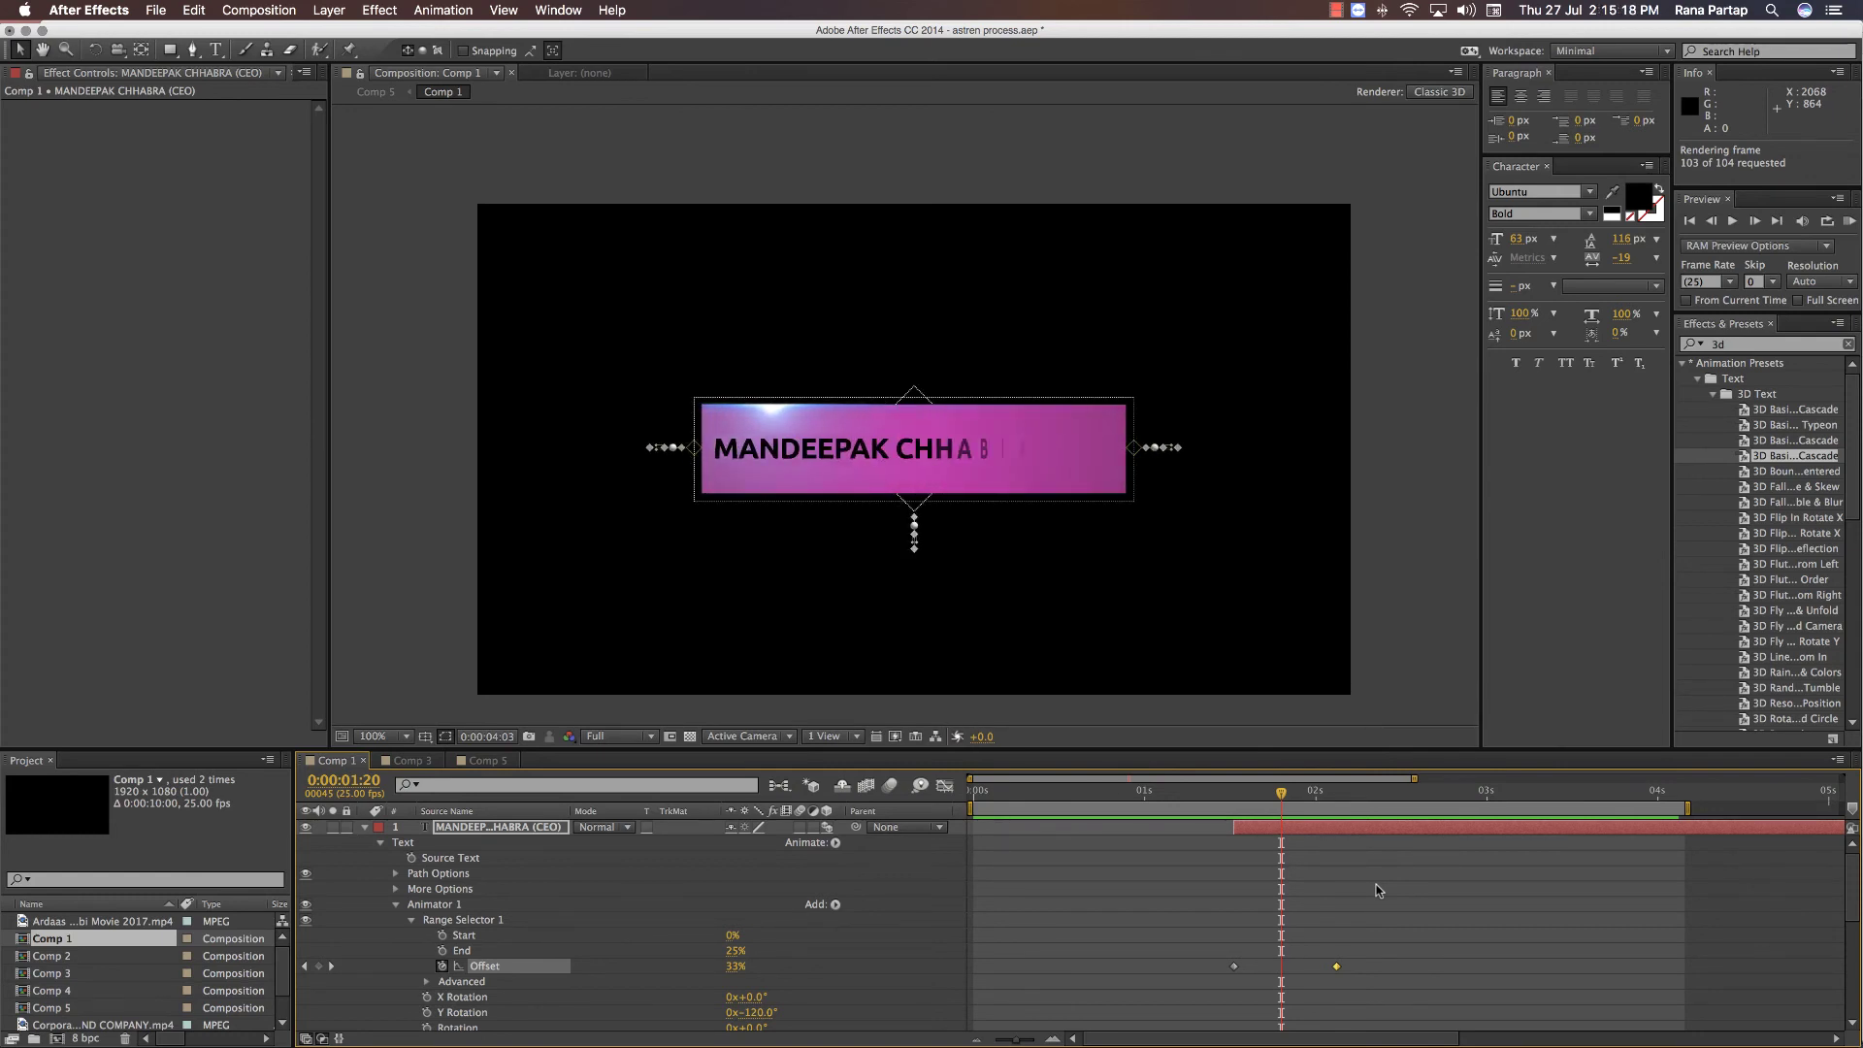
- Shift the name text layer to start at about 0:00:01:18 and preview Comp 1
click(1327, 827)
drag(1327, 826, 1355, 830)
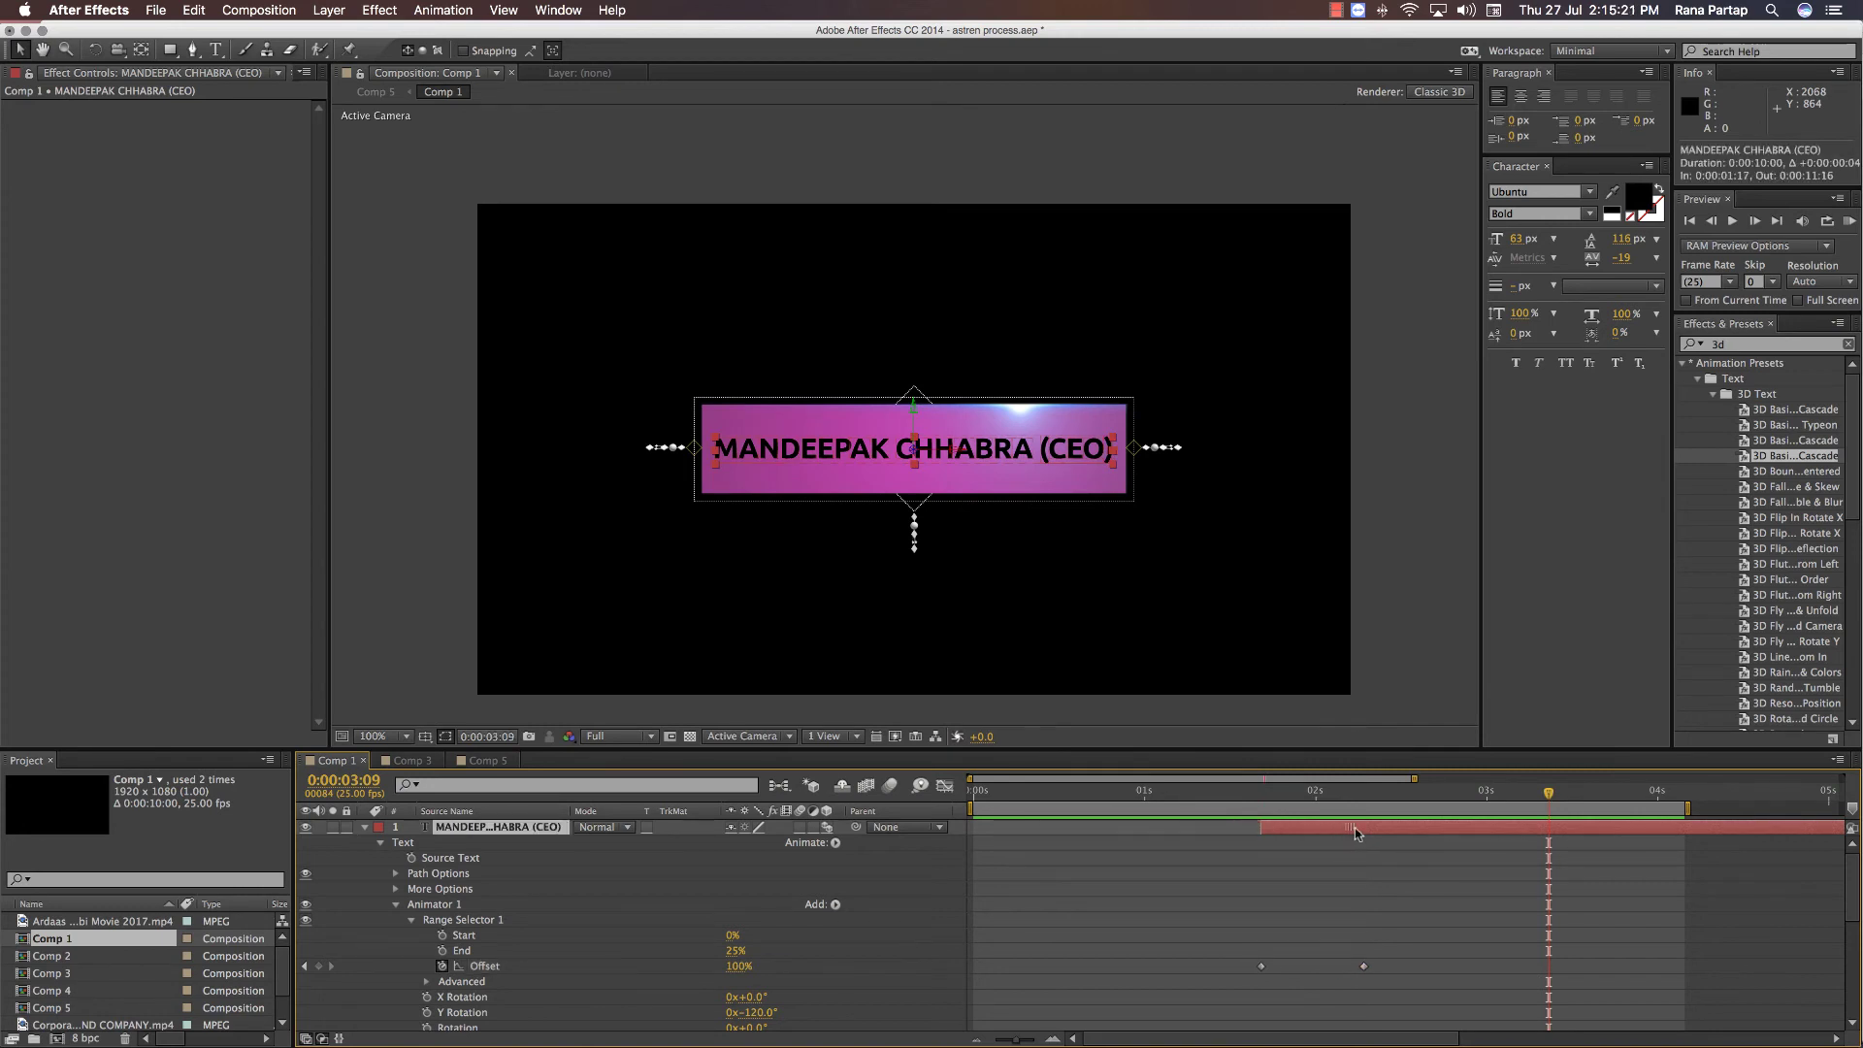
click(1252, 796)
key(space)
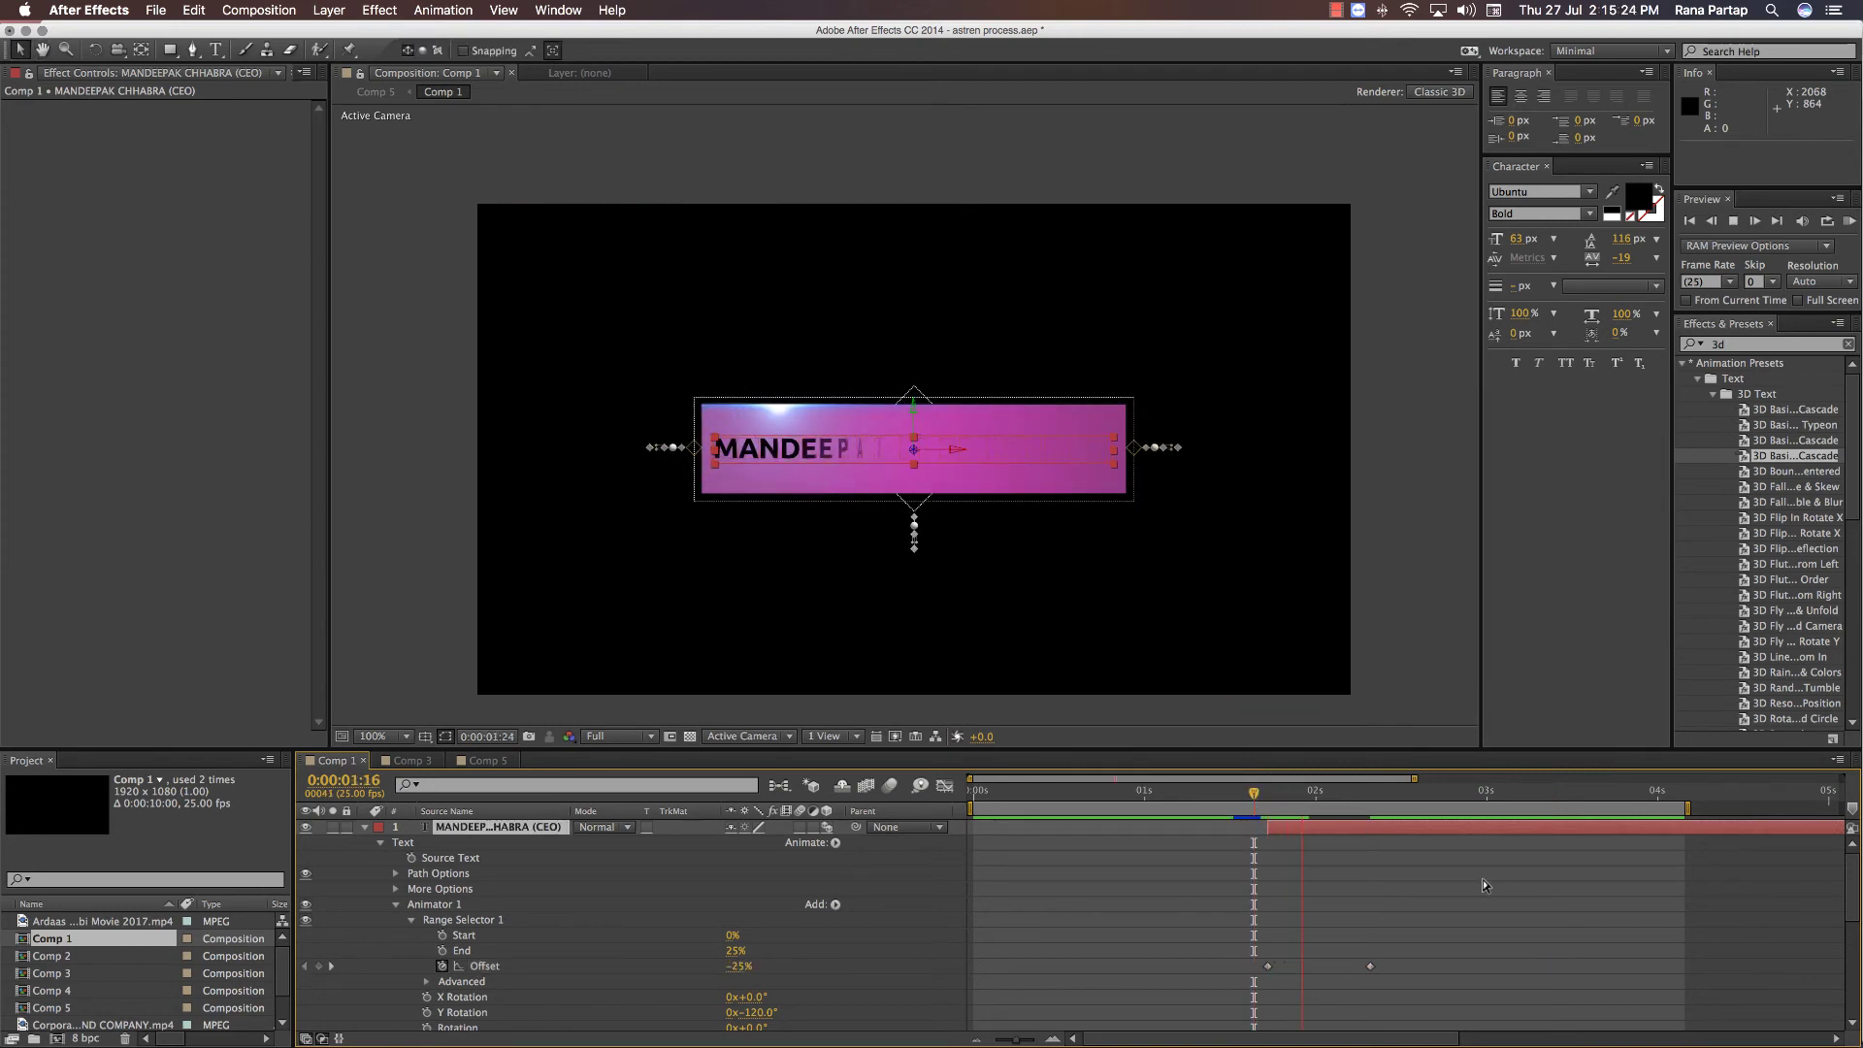
click(1484, 883)
key(KP_0)
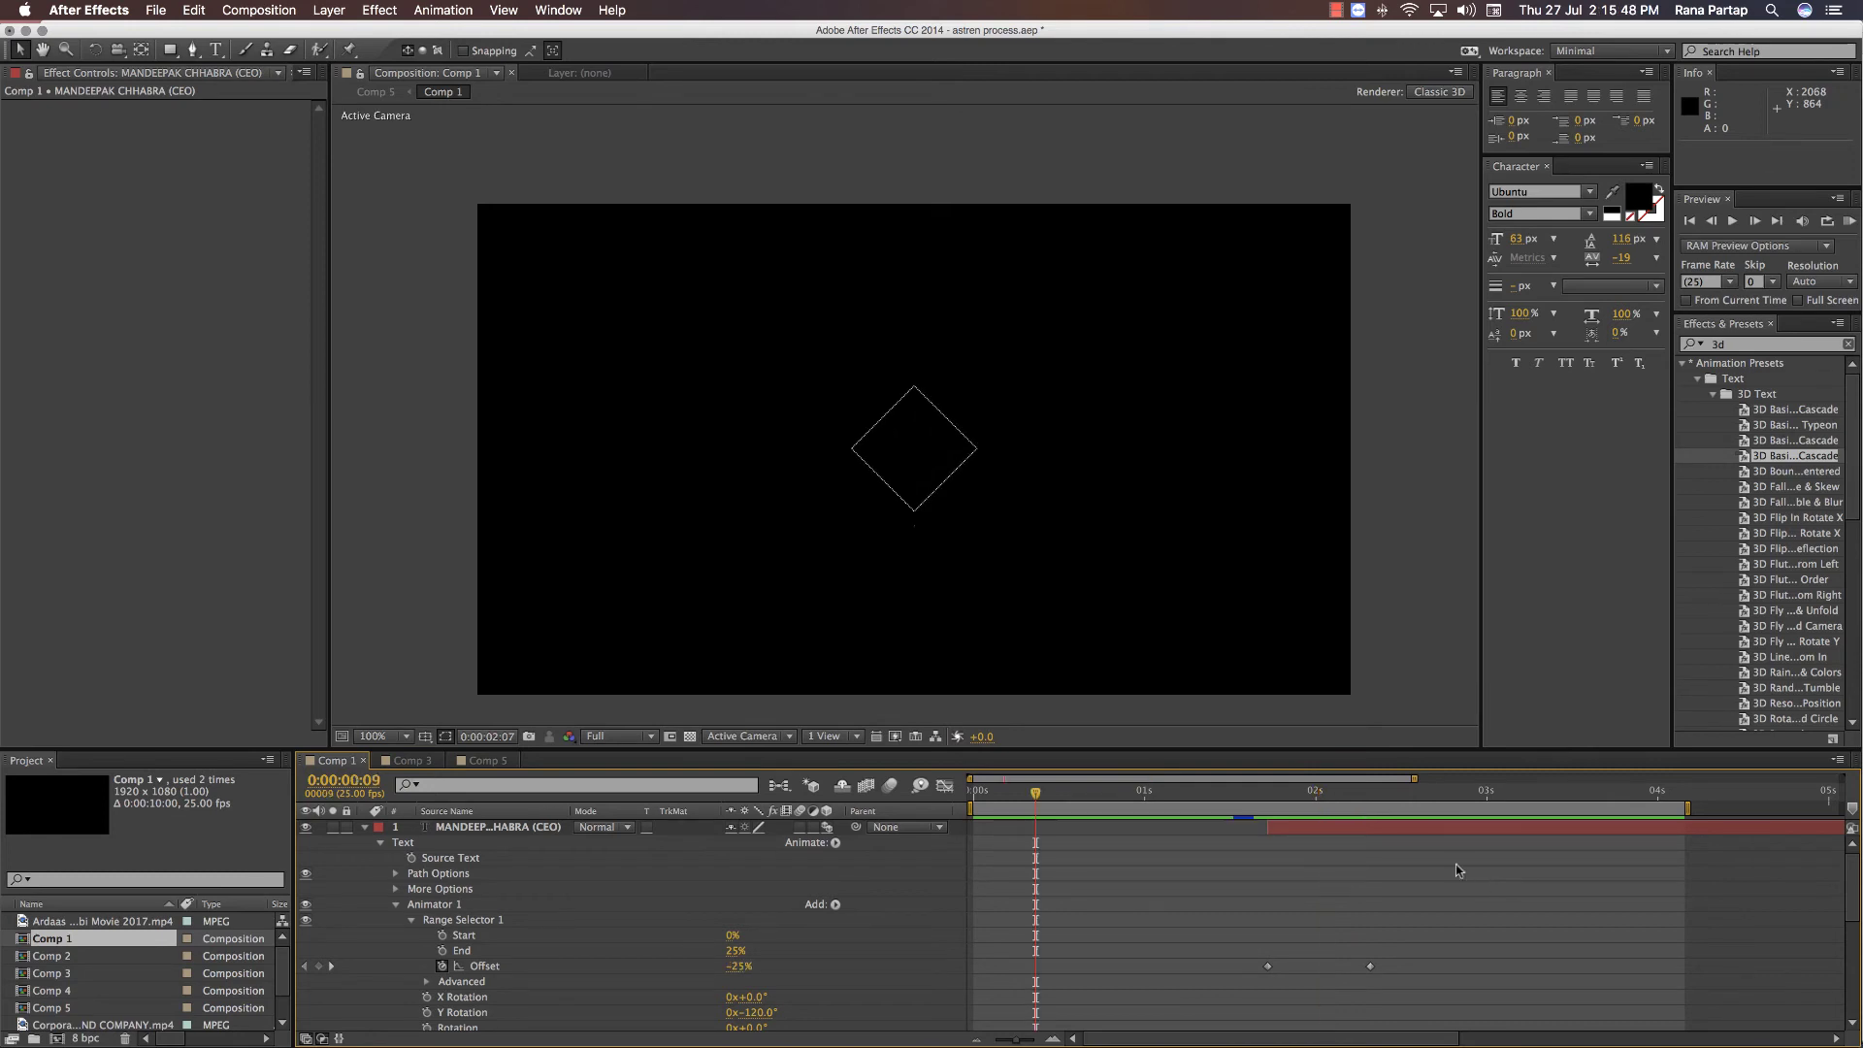
- Open Comp 5 and preview the banner with its name animation over the corporate video
click(409, 759)
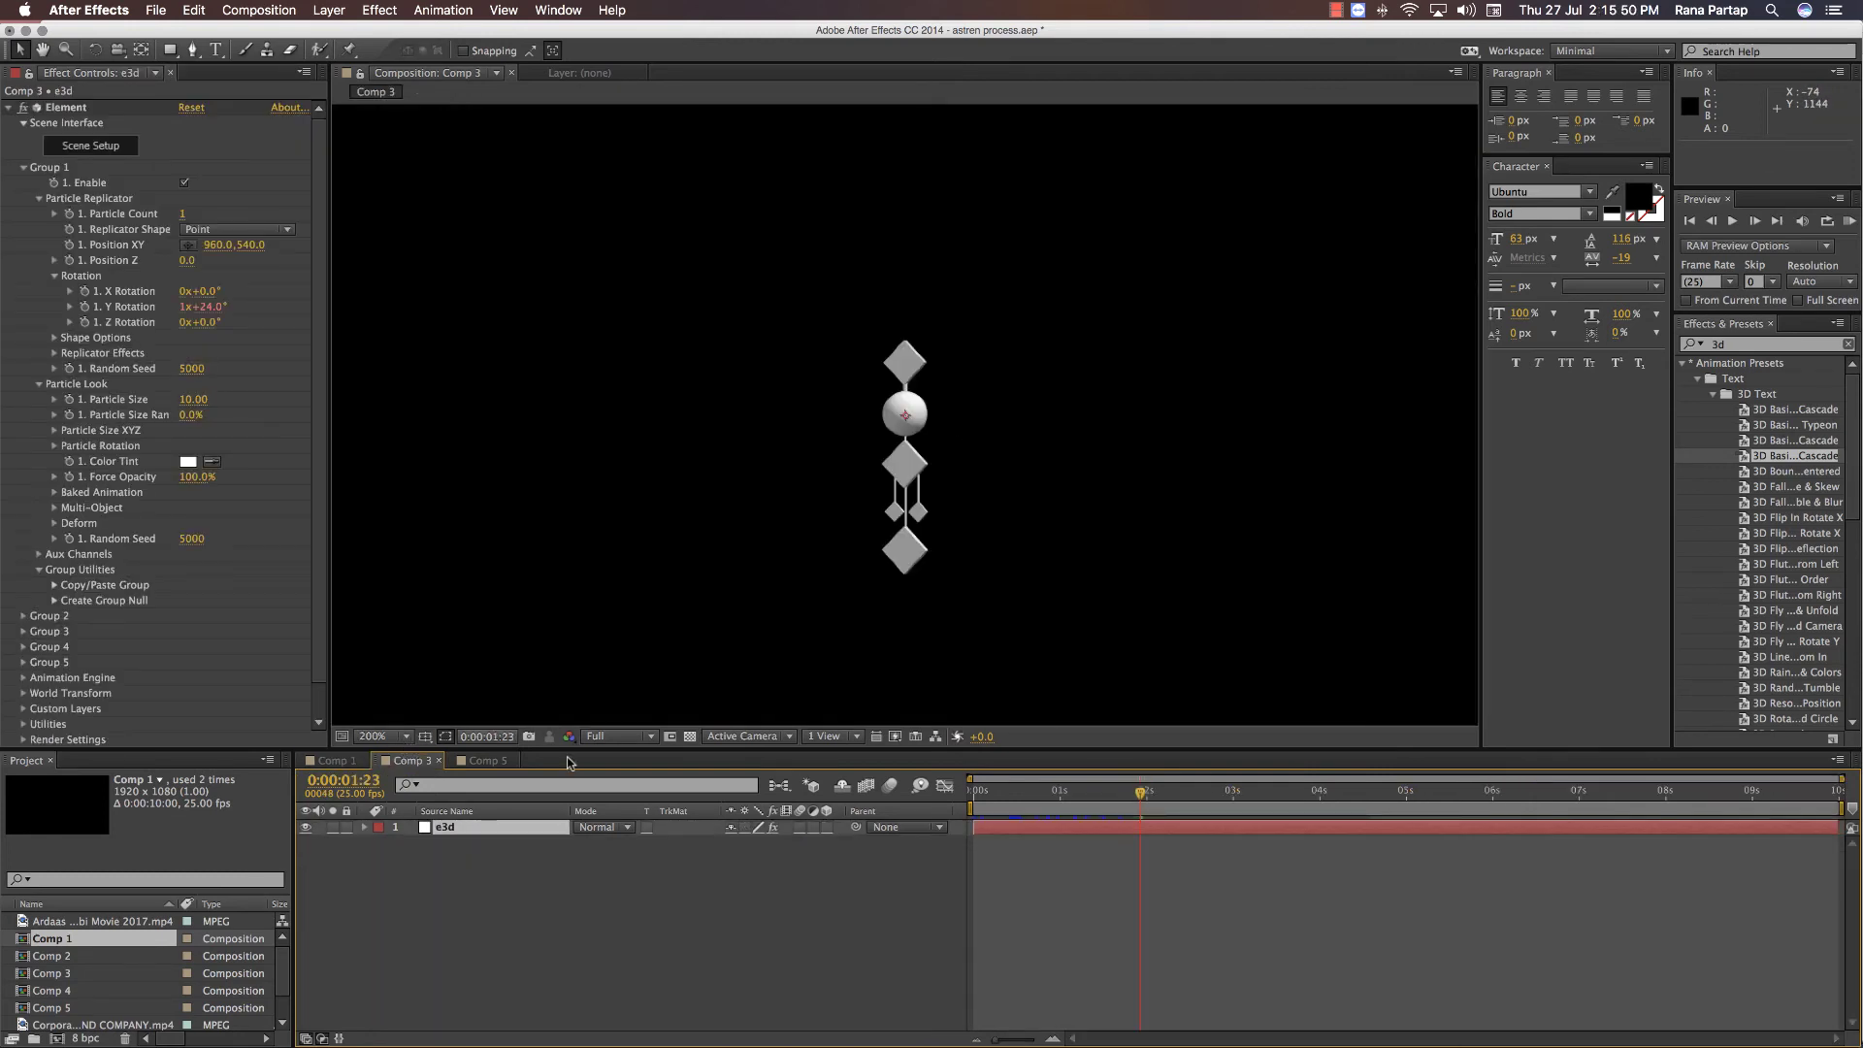
click(488, 761)
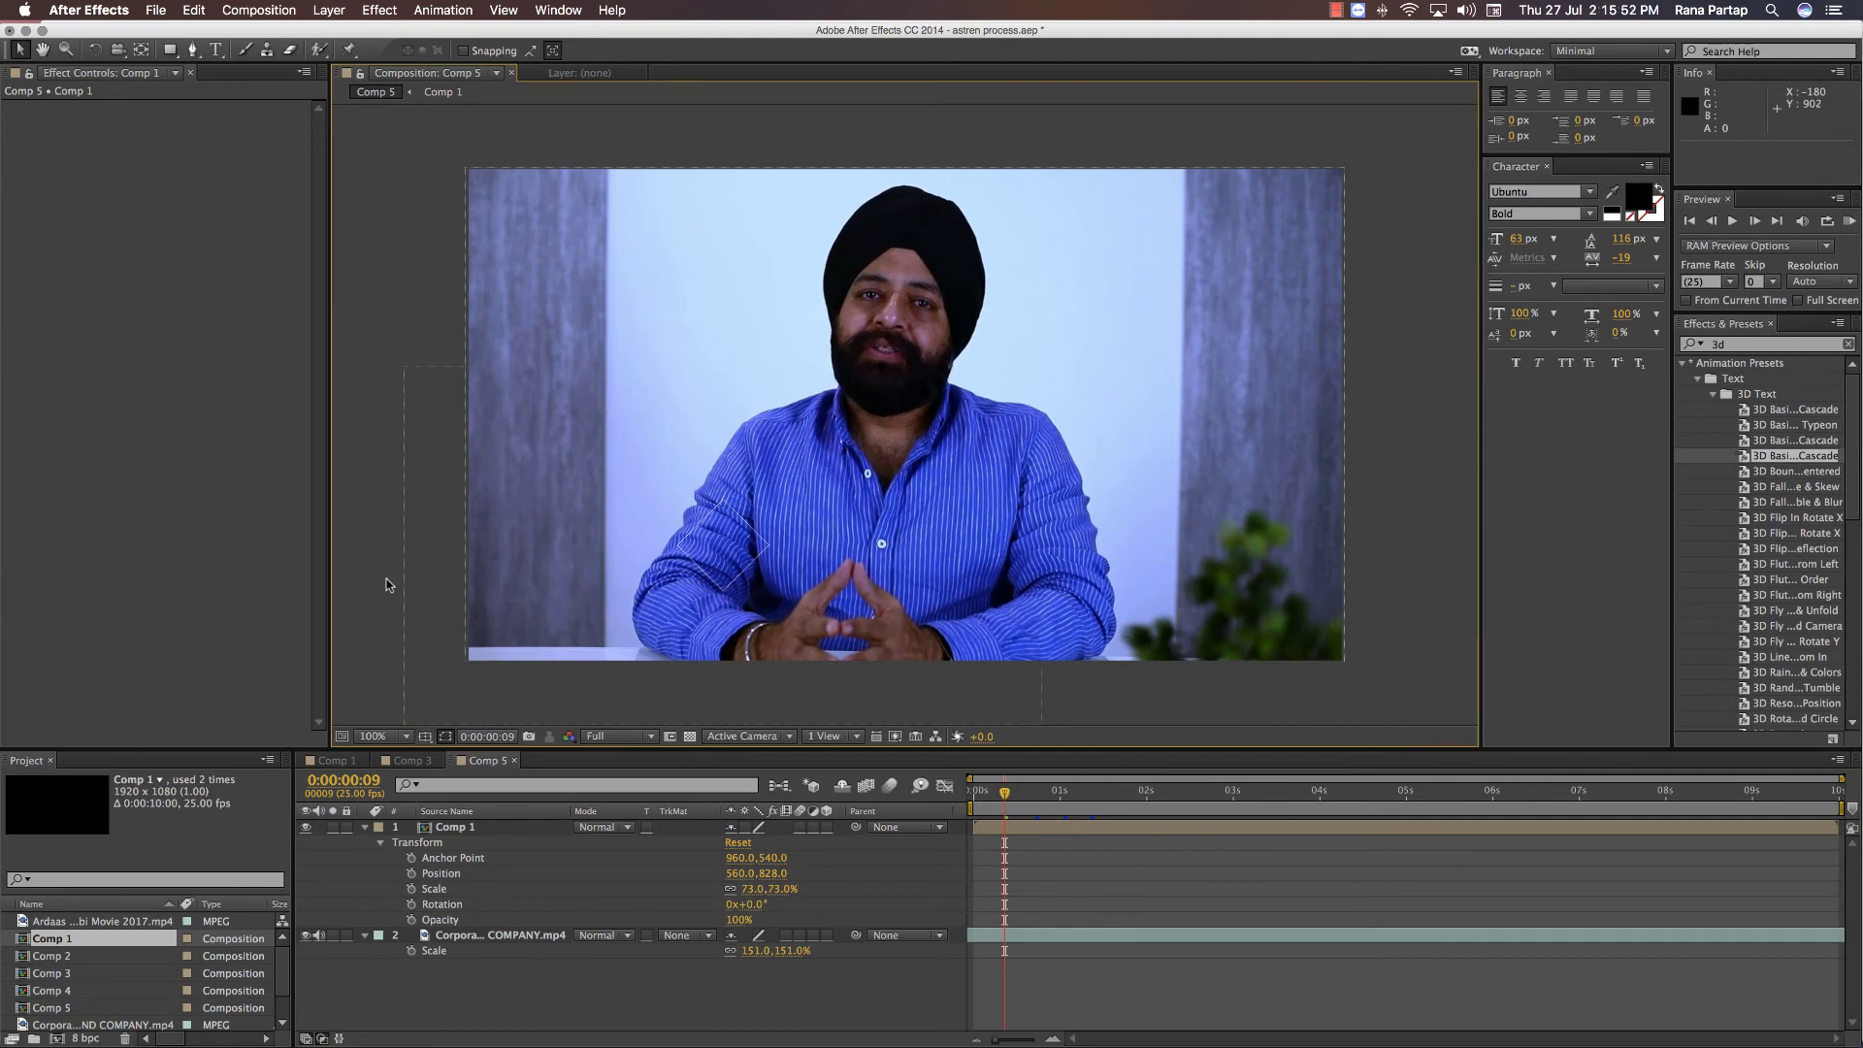
key(KP_0)
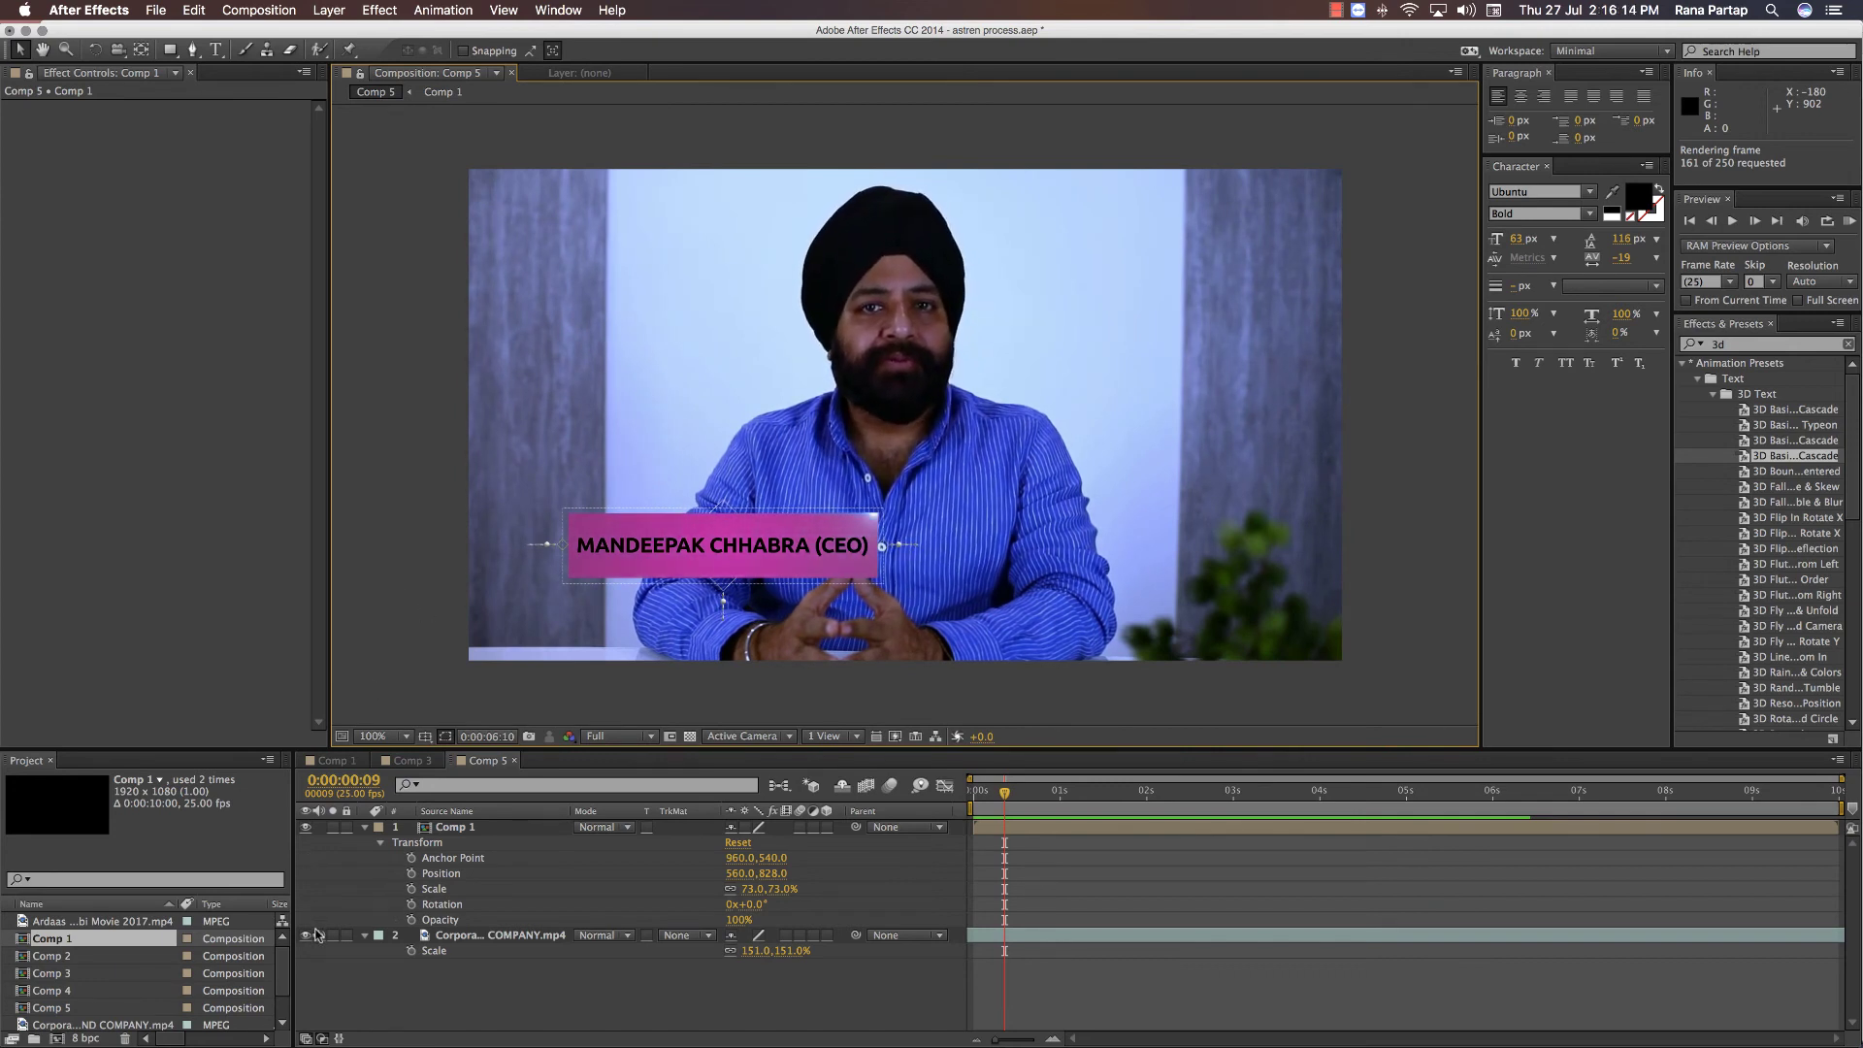
click(427, 910)
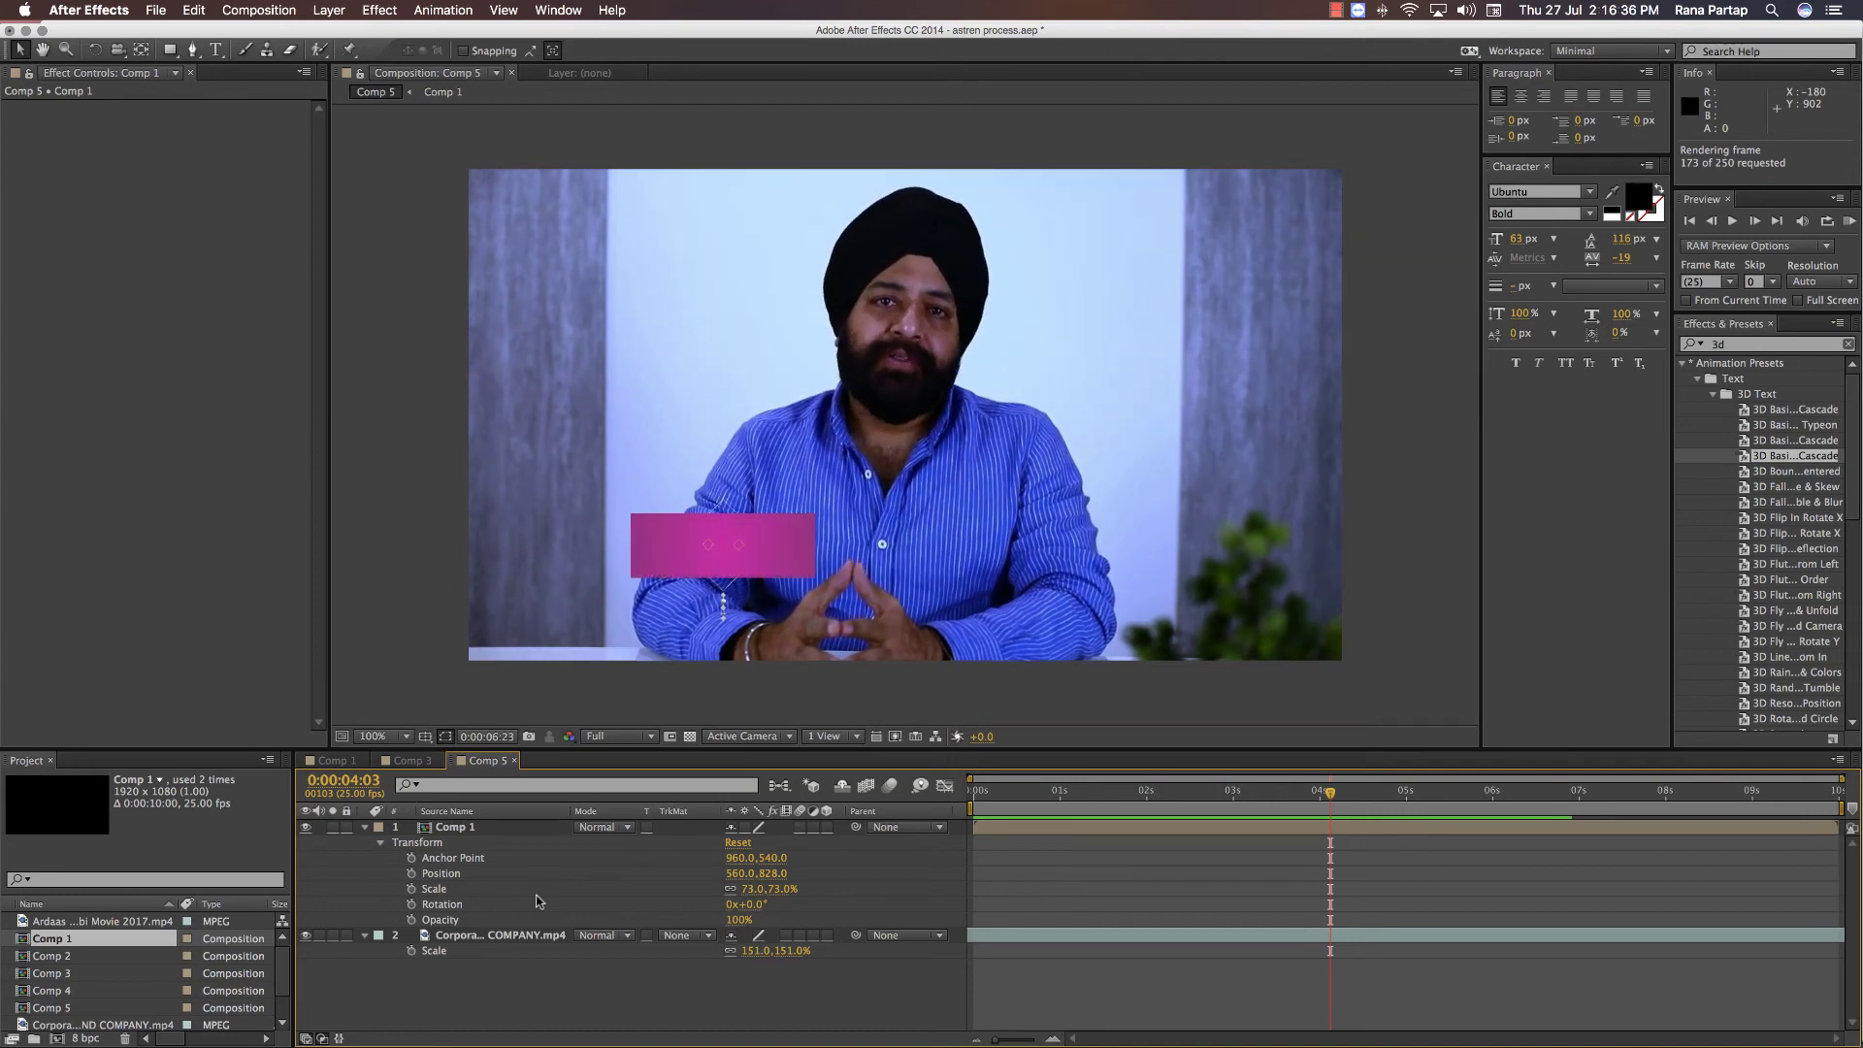
key(space)
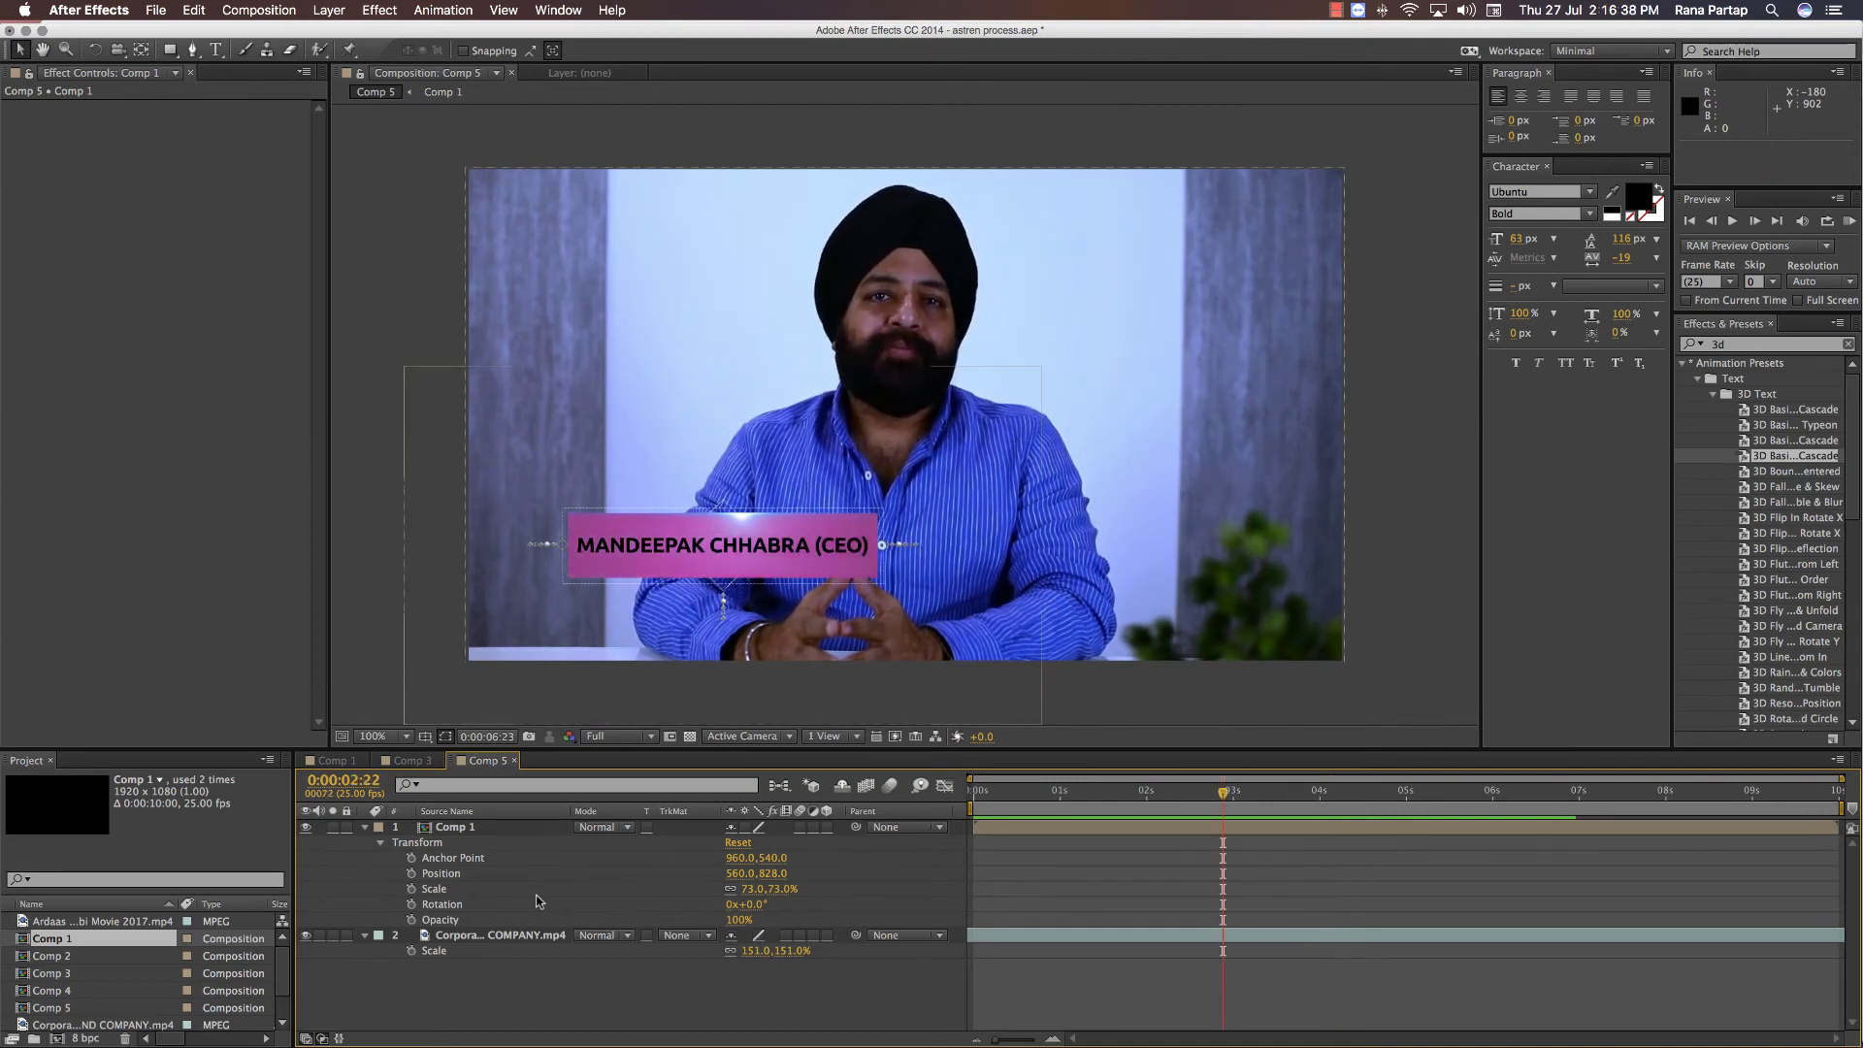
- Return to Comp 1 and collapse the properties of the name text layer and Shape Layer 3
click(417, 761)
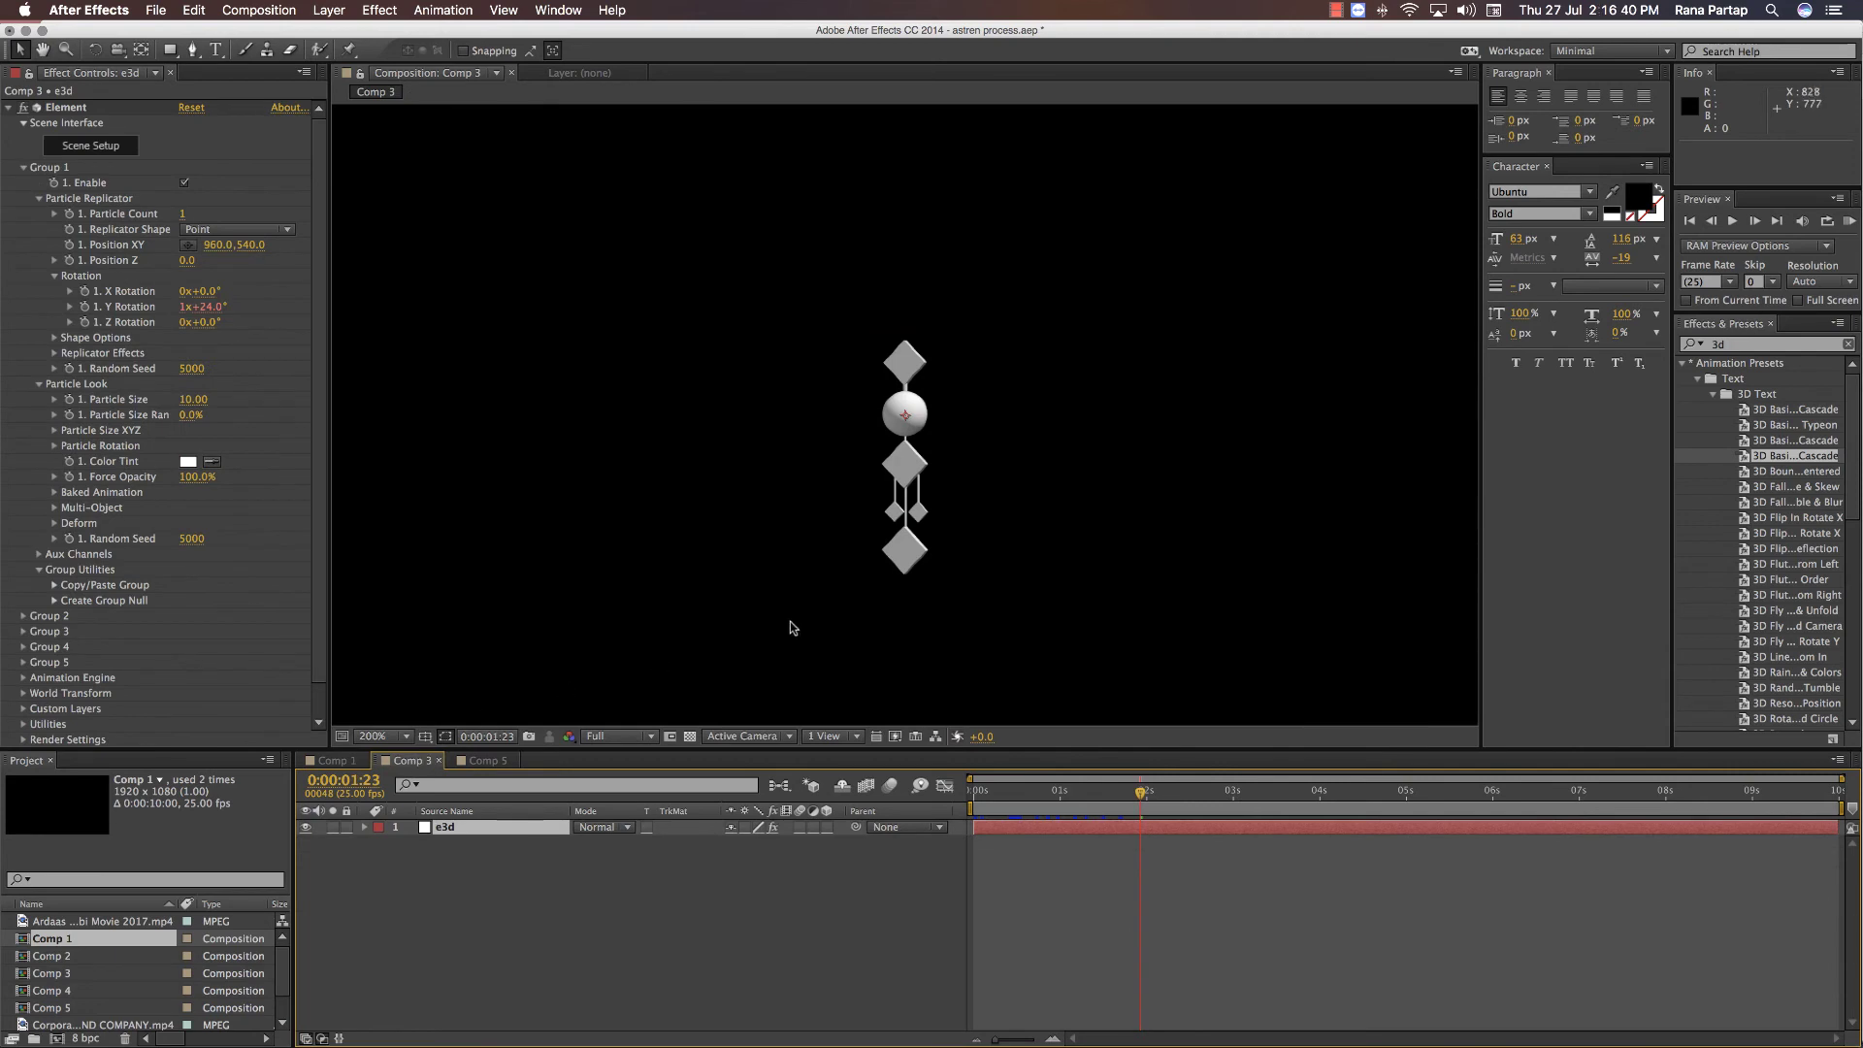
click(332, 761)
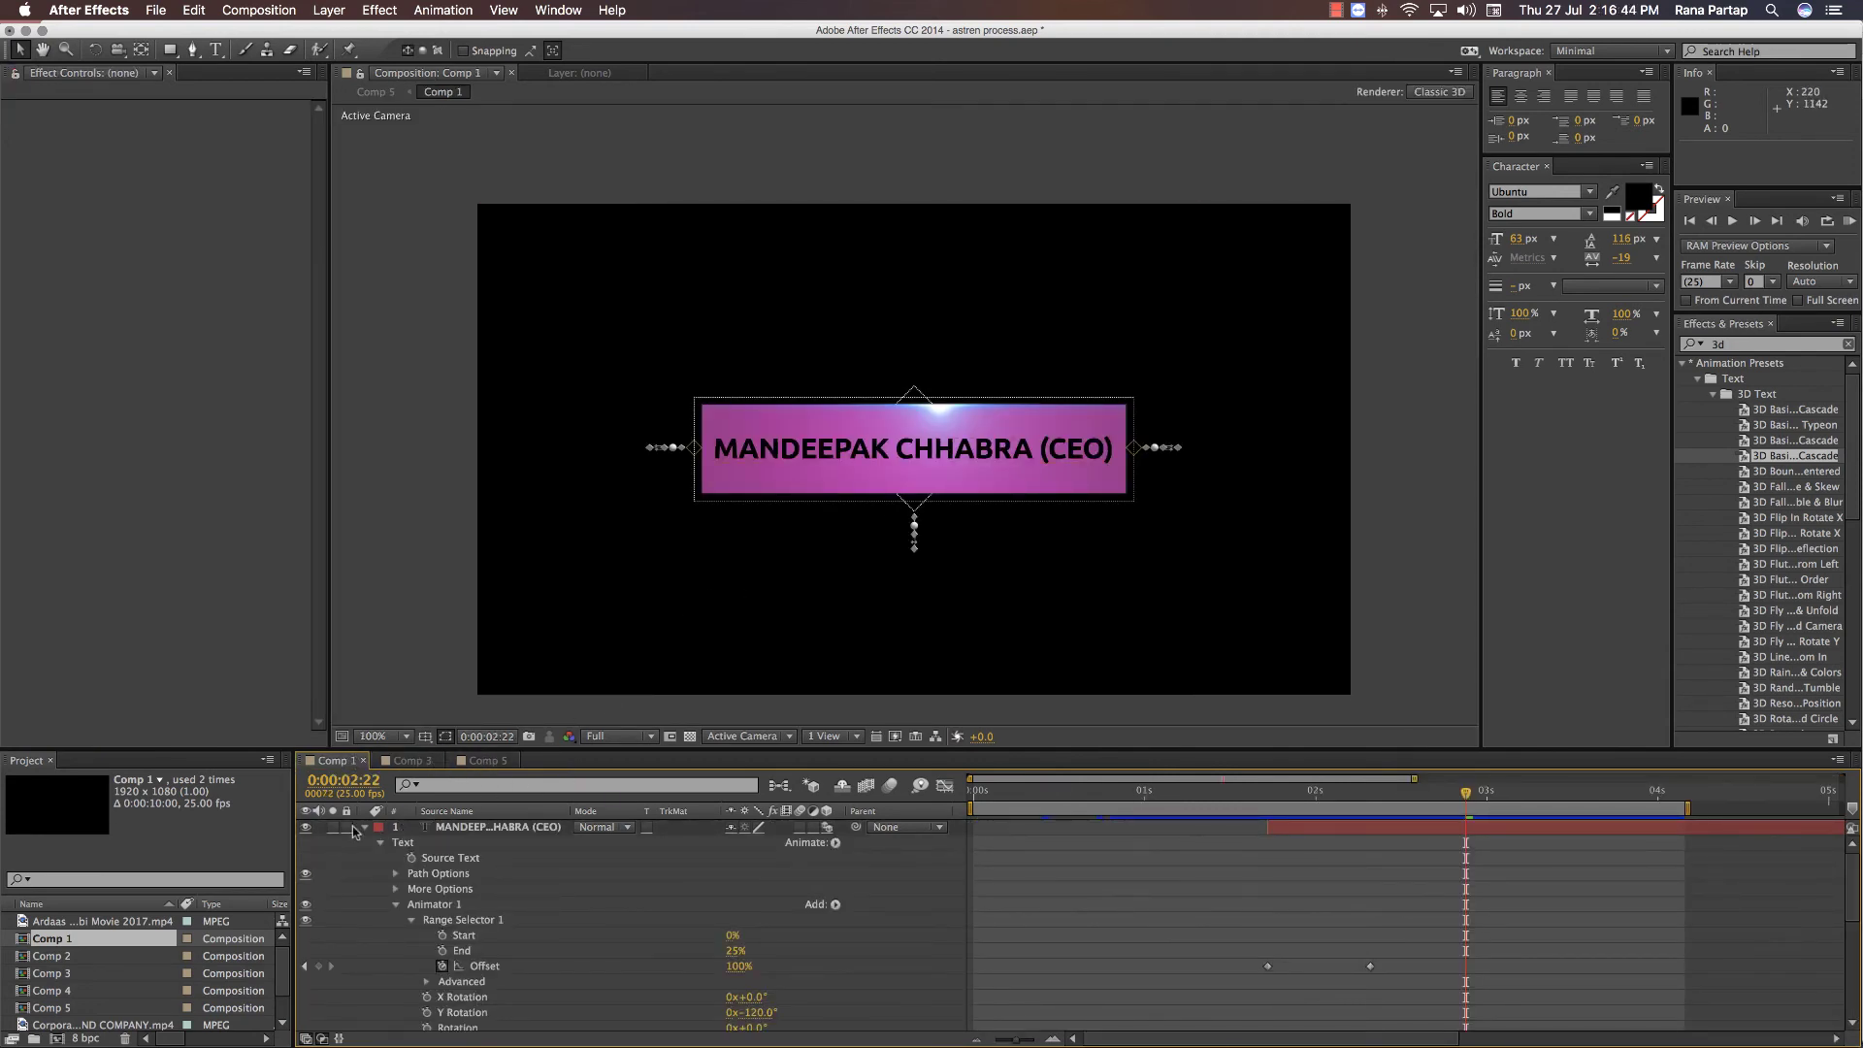
click(365, 828)
click(365, 889)
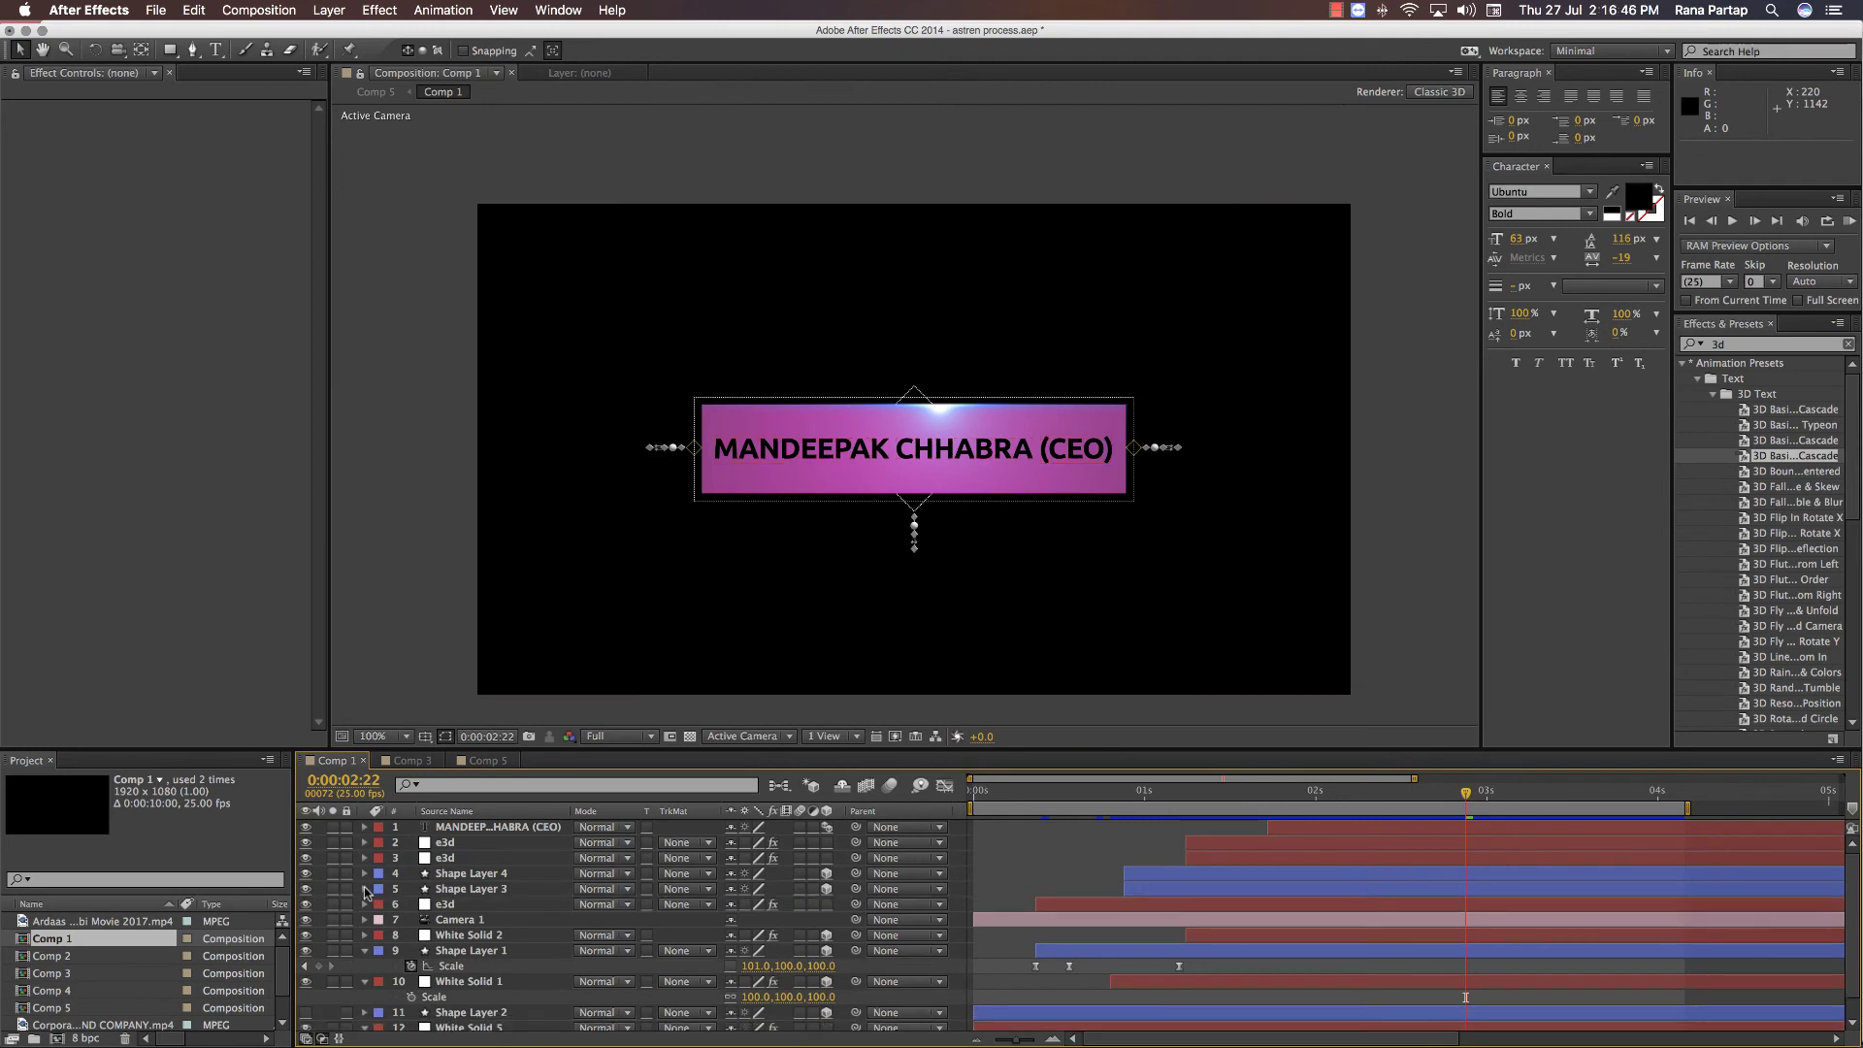
- Set the Stroke brush size to 3.7 on White Solid 1, the rectangular outline around the banner
click(441, 891)
click(443, 905)
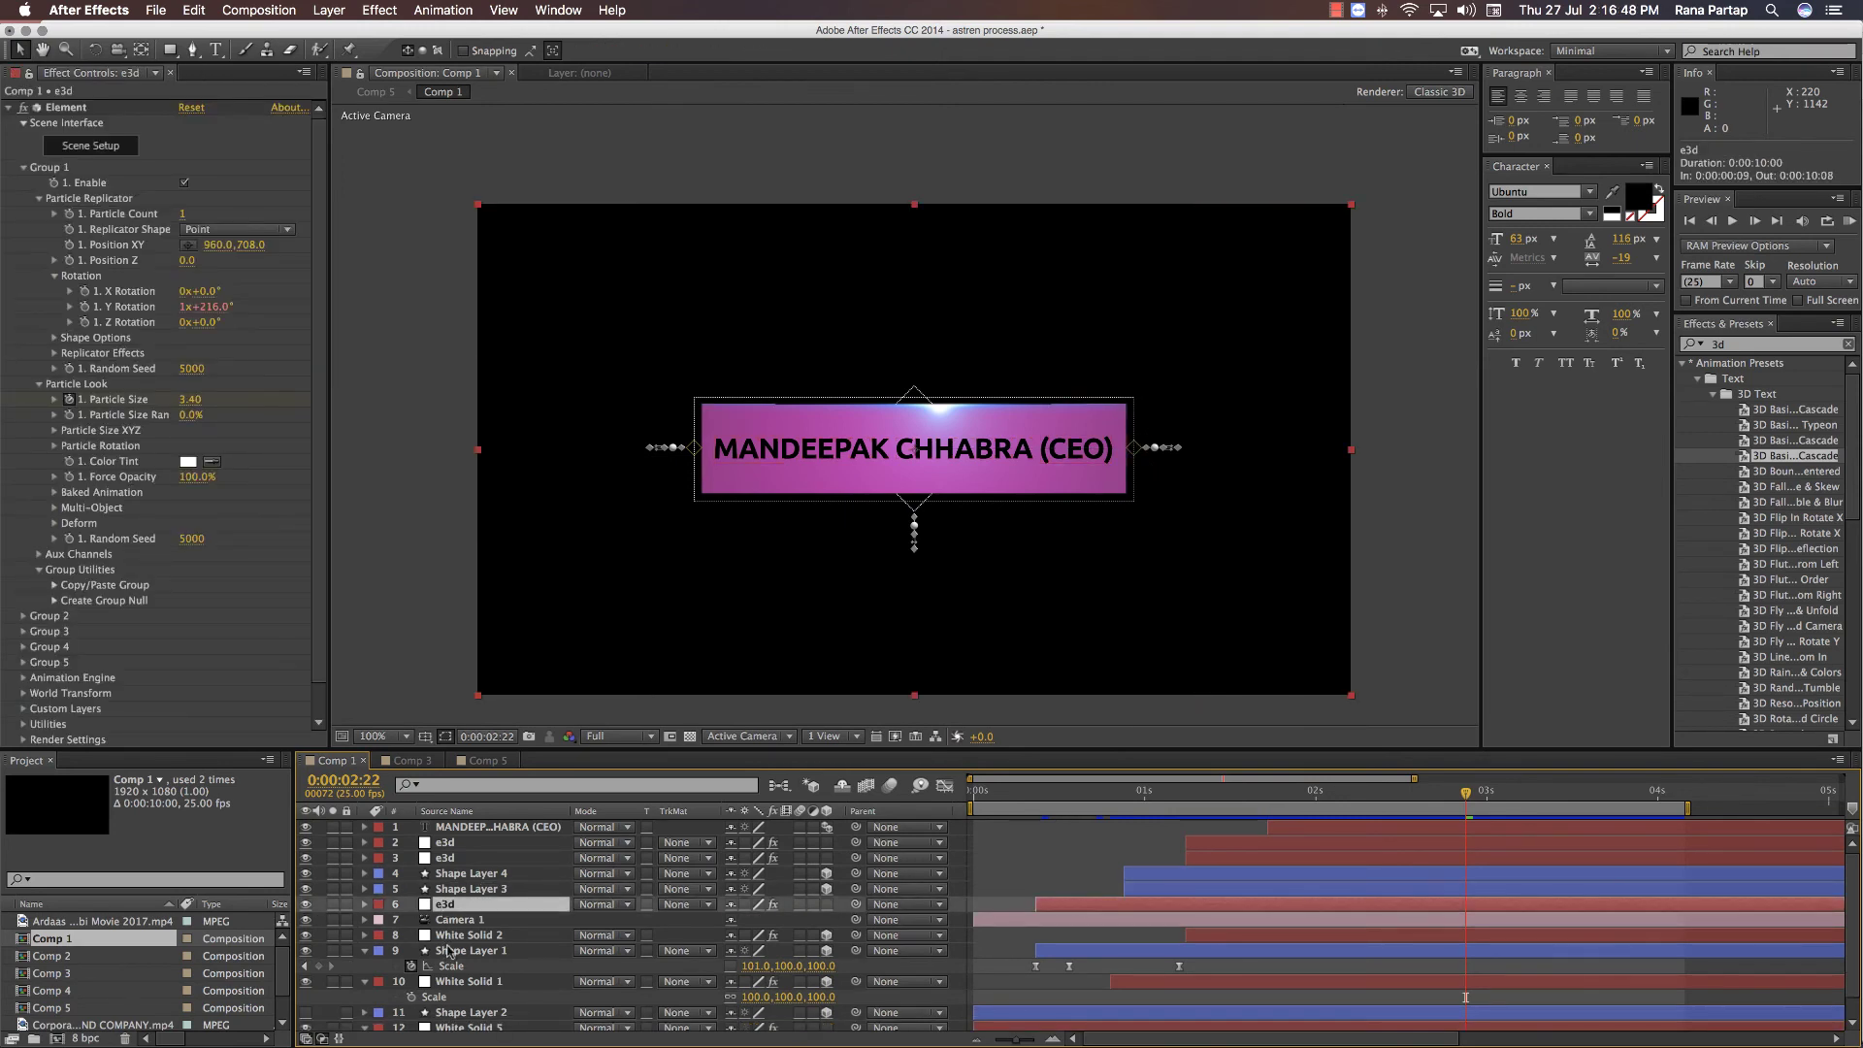
click(449, 936)
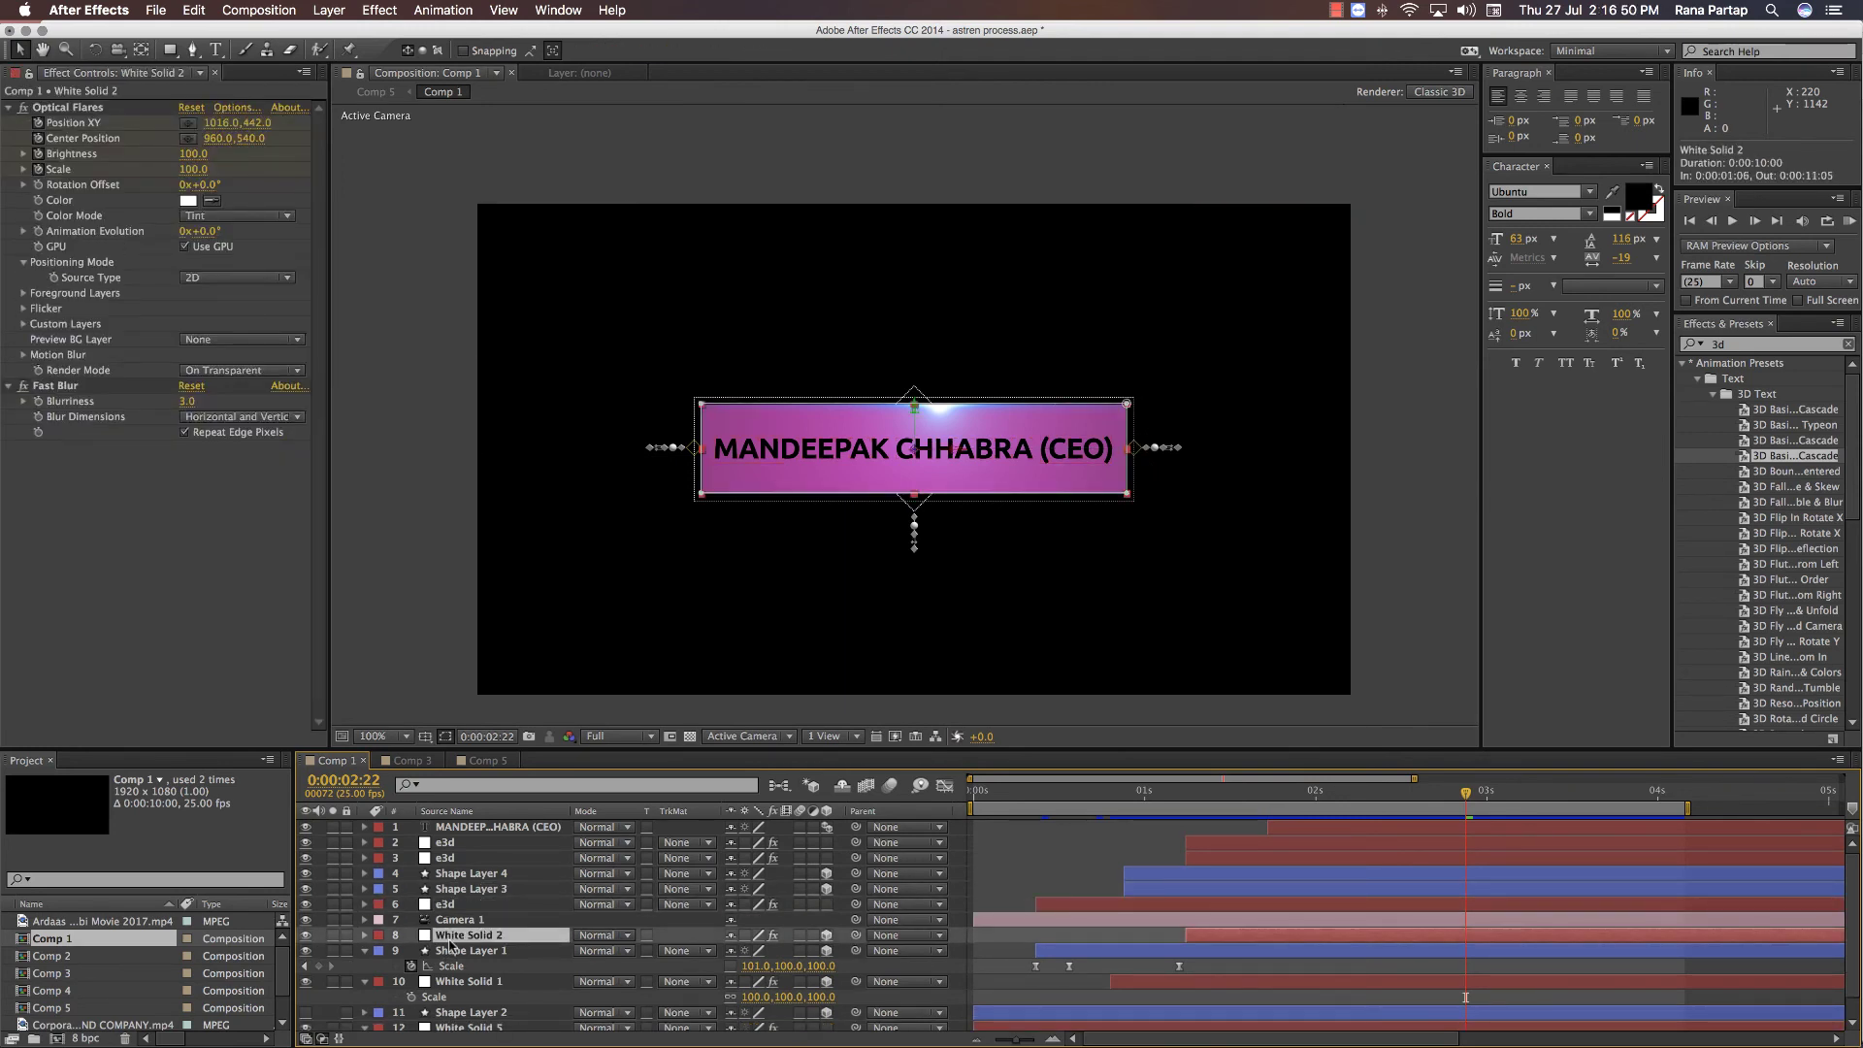
click(465, 982)
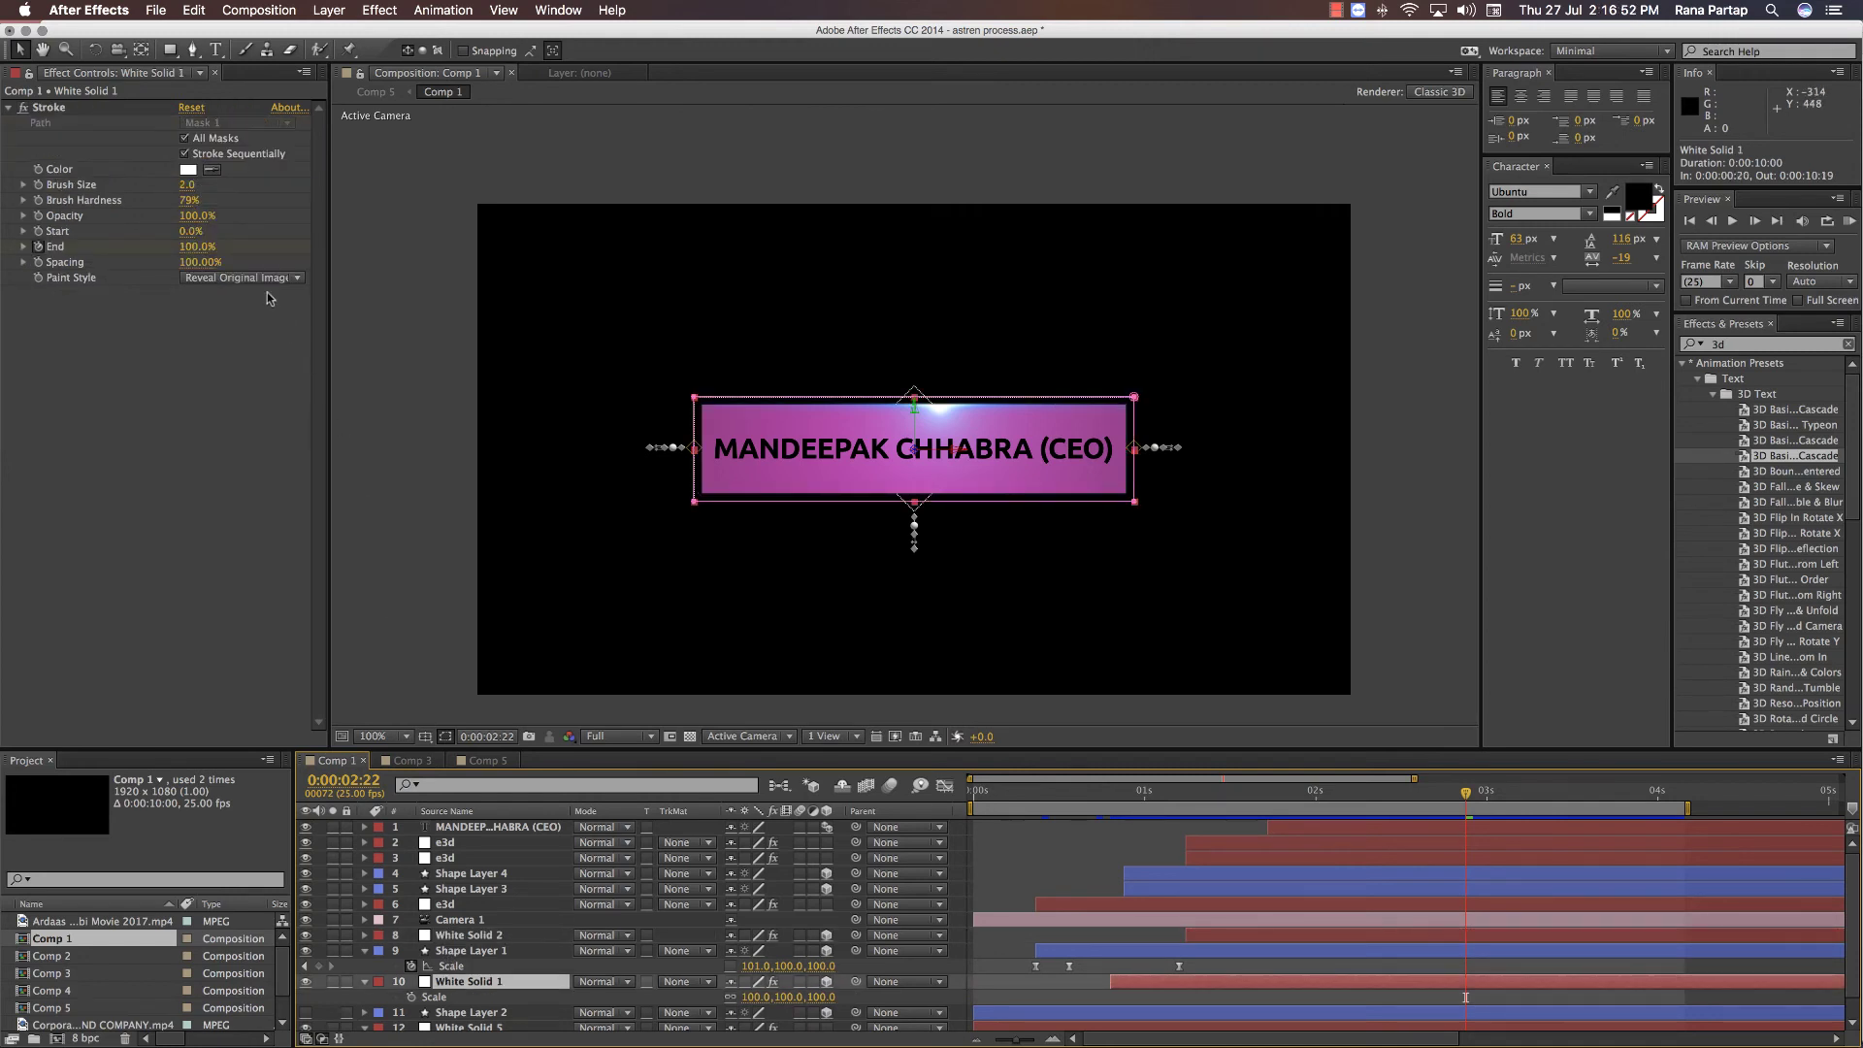
drag(194, 186, 196, 184)
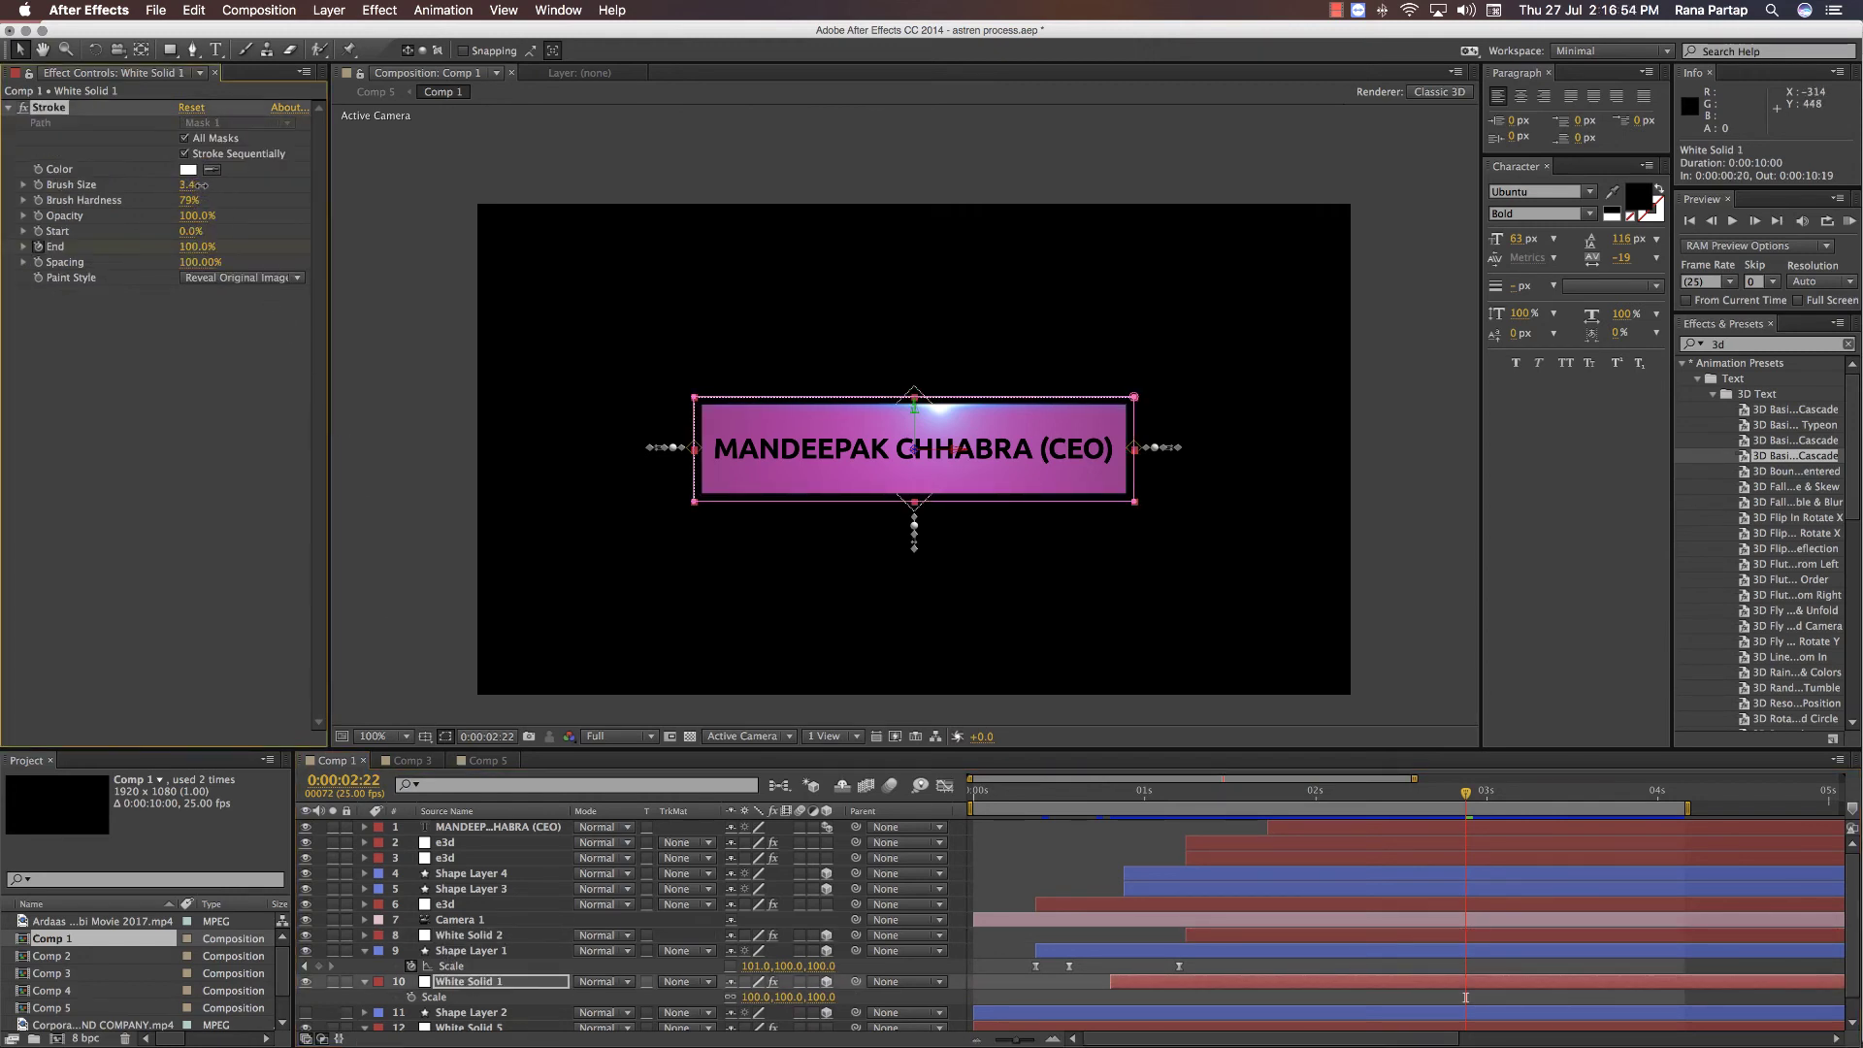
click(497, 504)
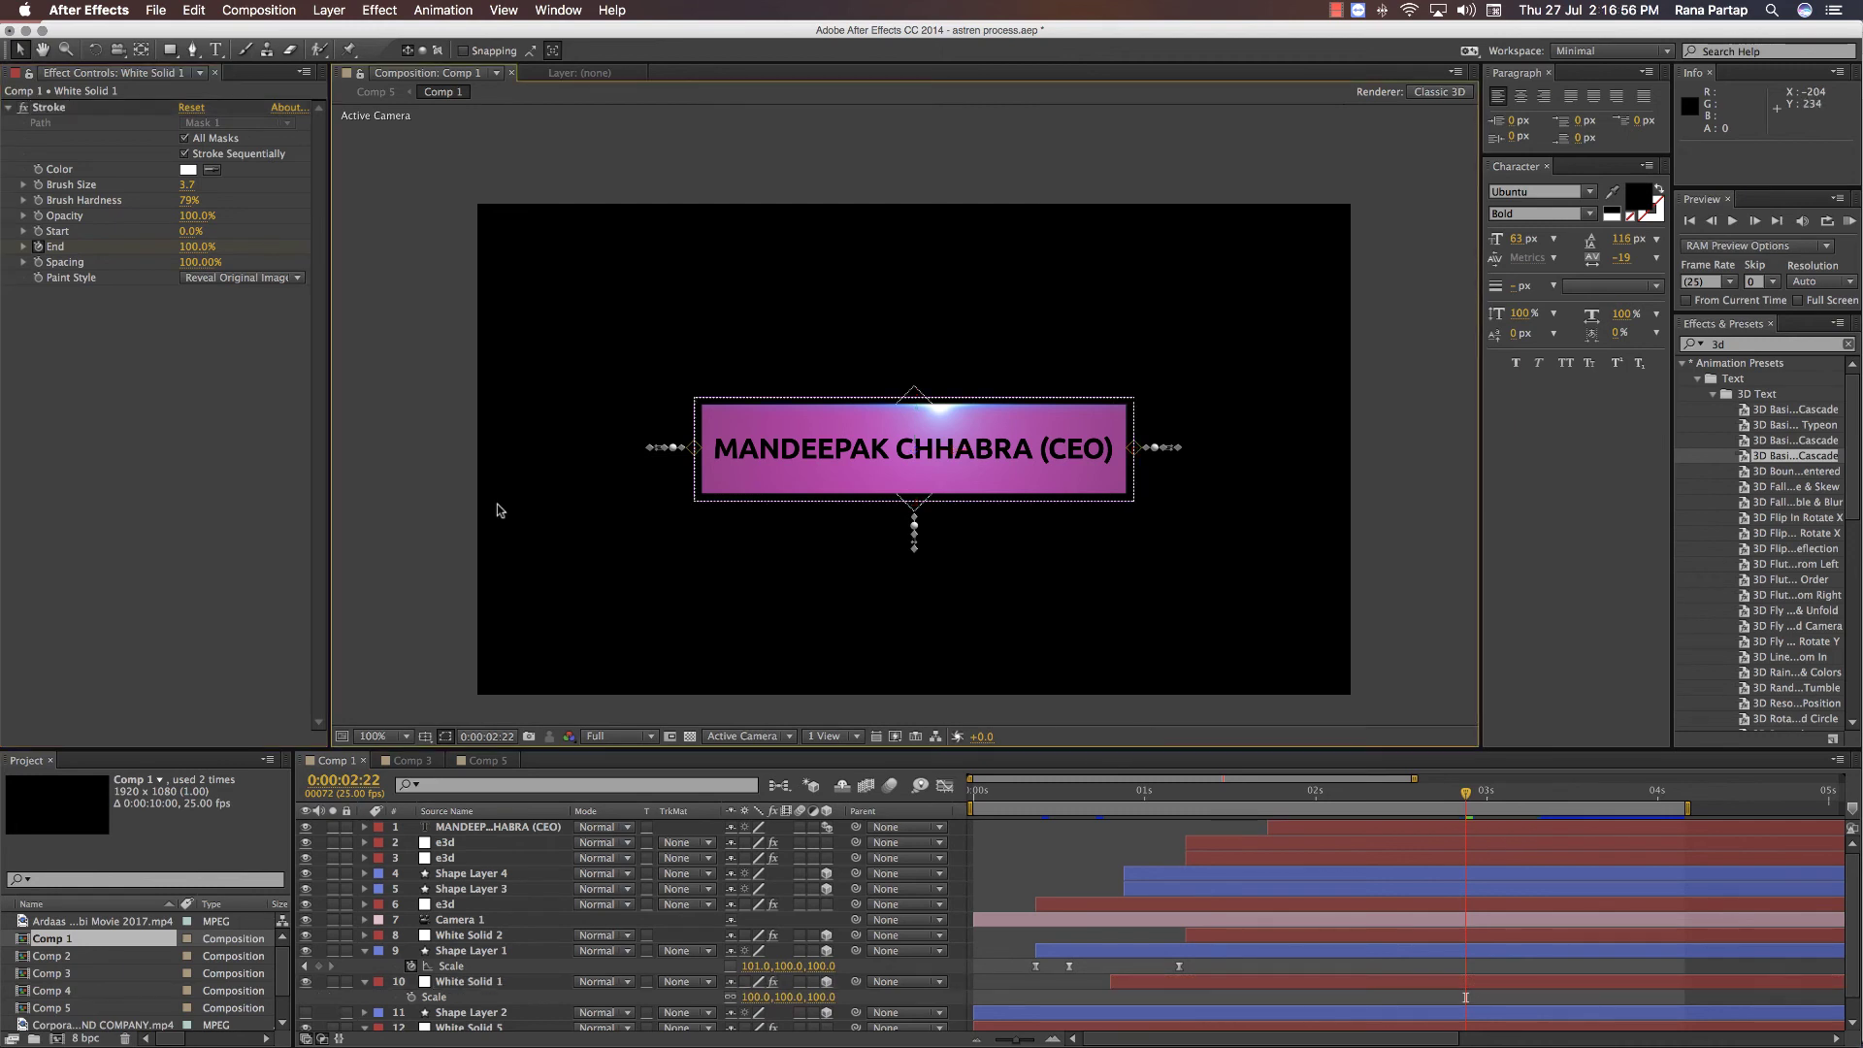
key(Page_Down)
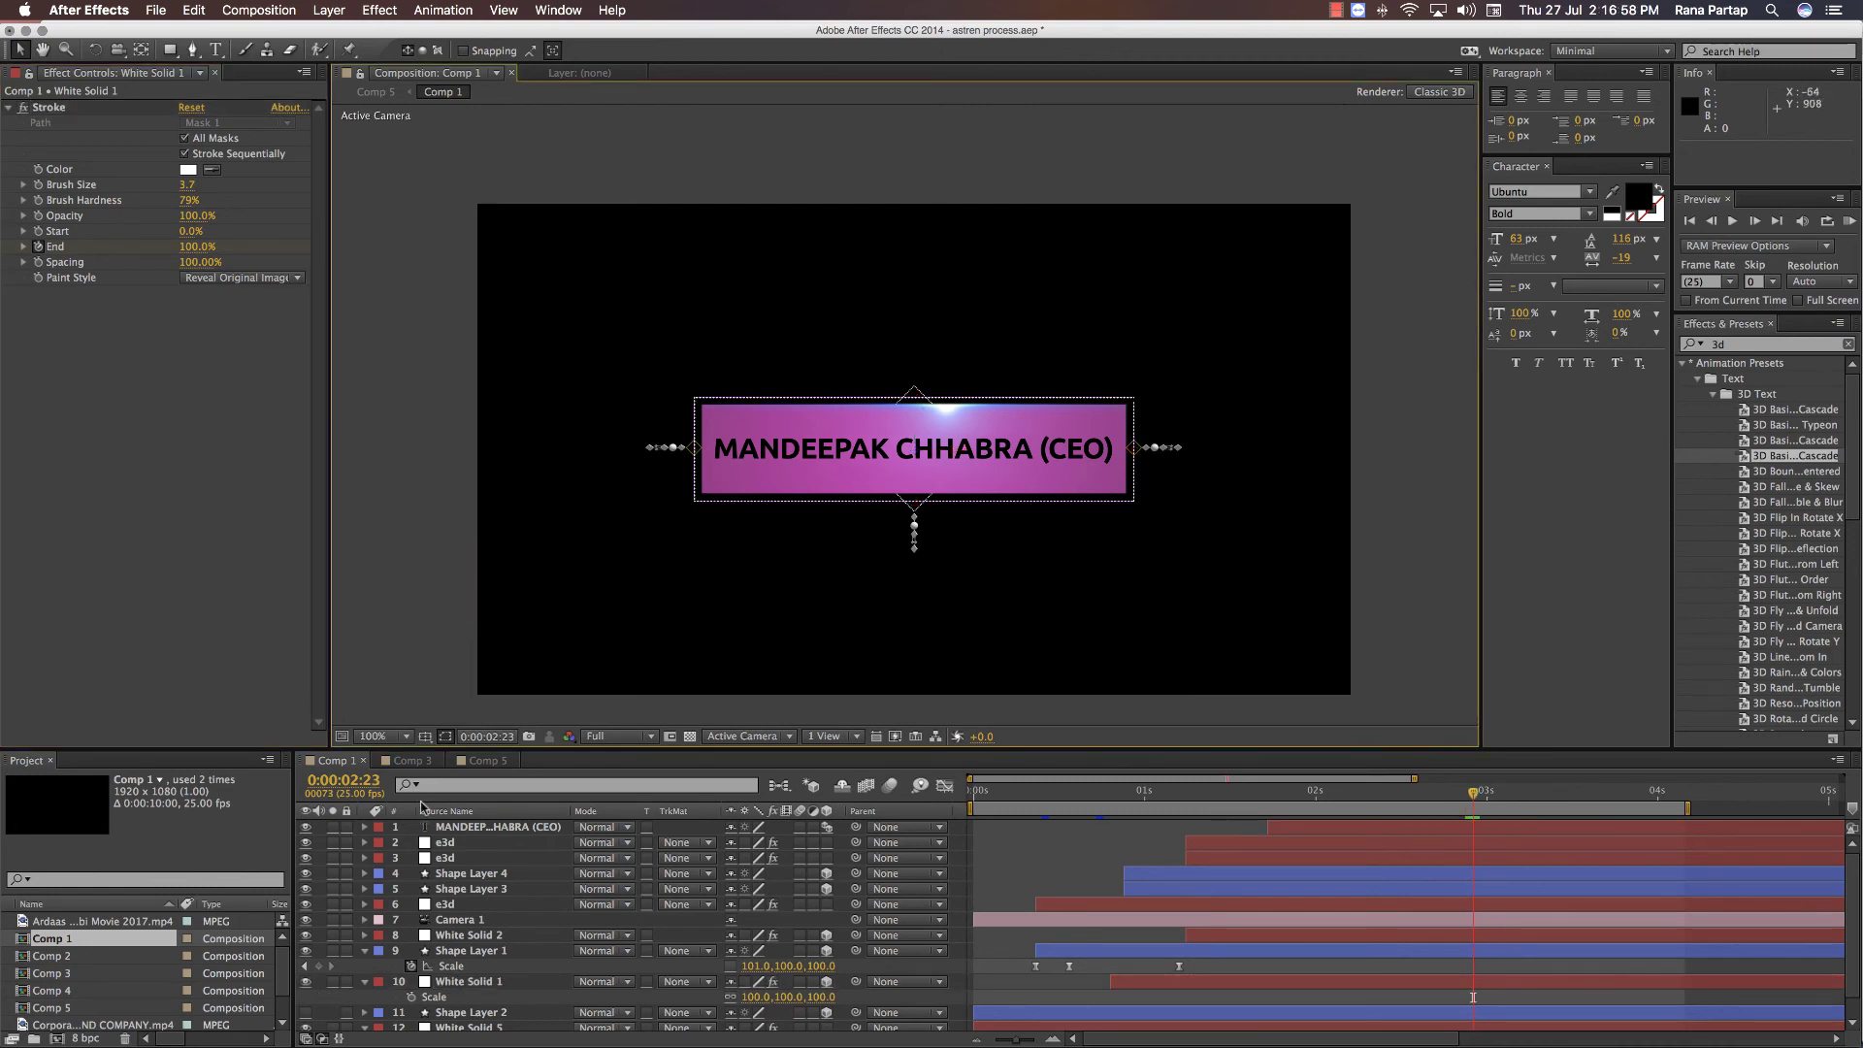
- Set the Stroke brush size to 3.1 on White Solid 5, the diamond outline behind the banner
click(473, 982)
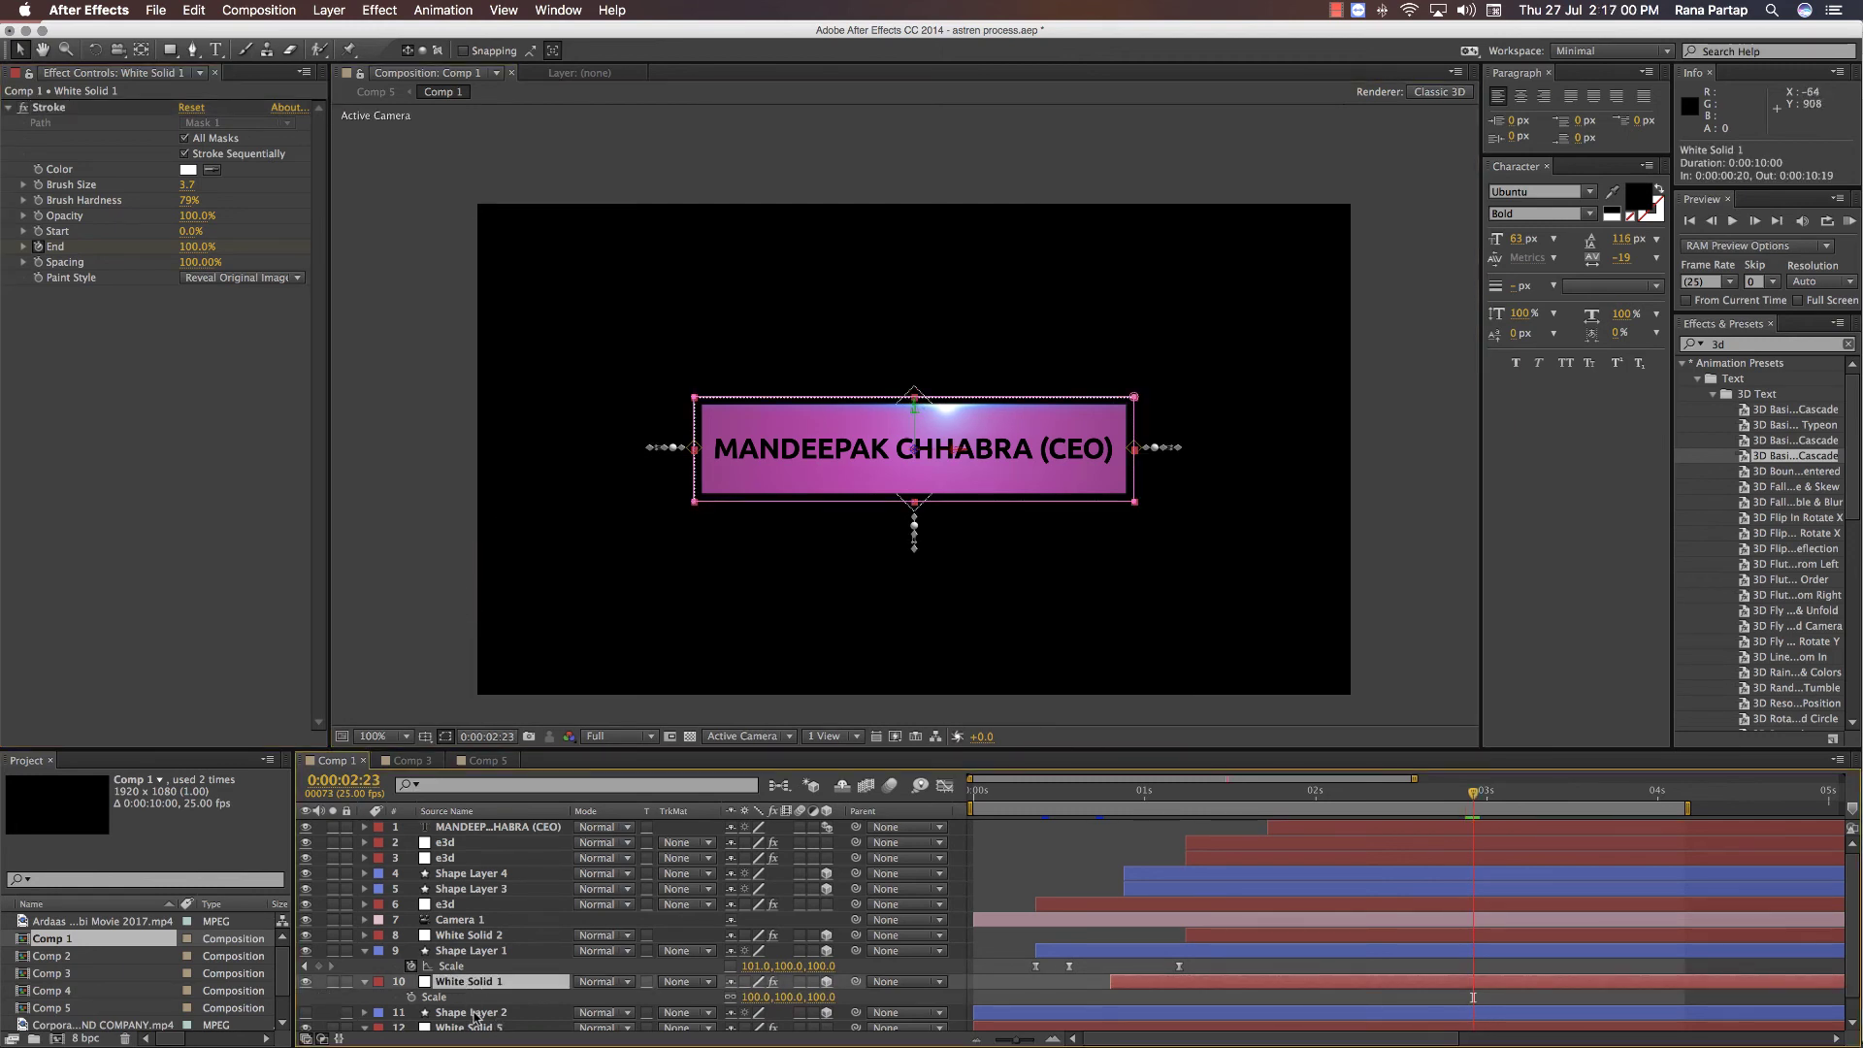
click(472, 1027)
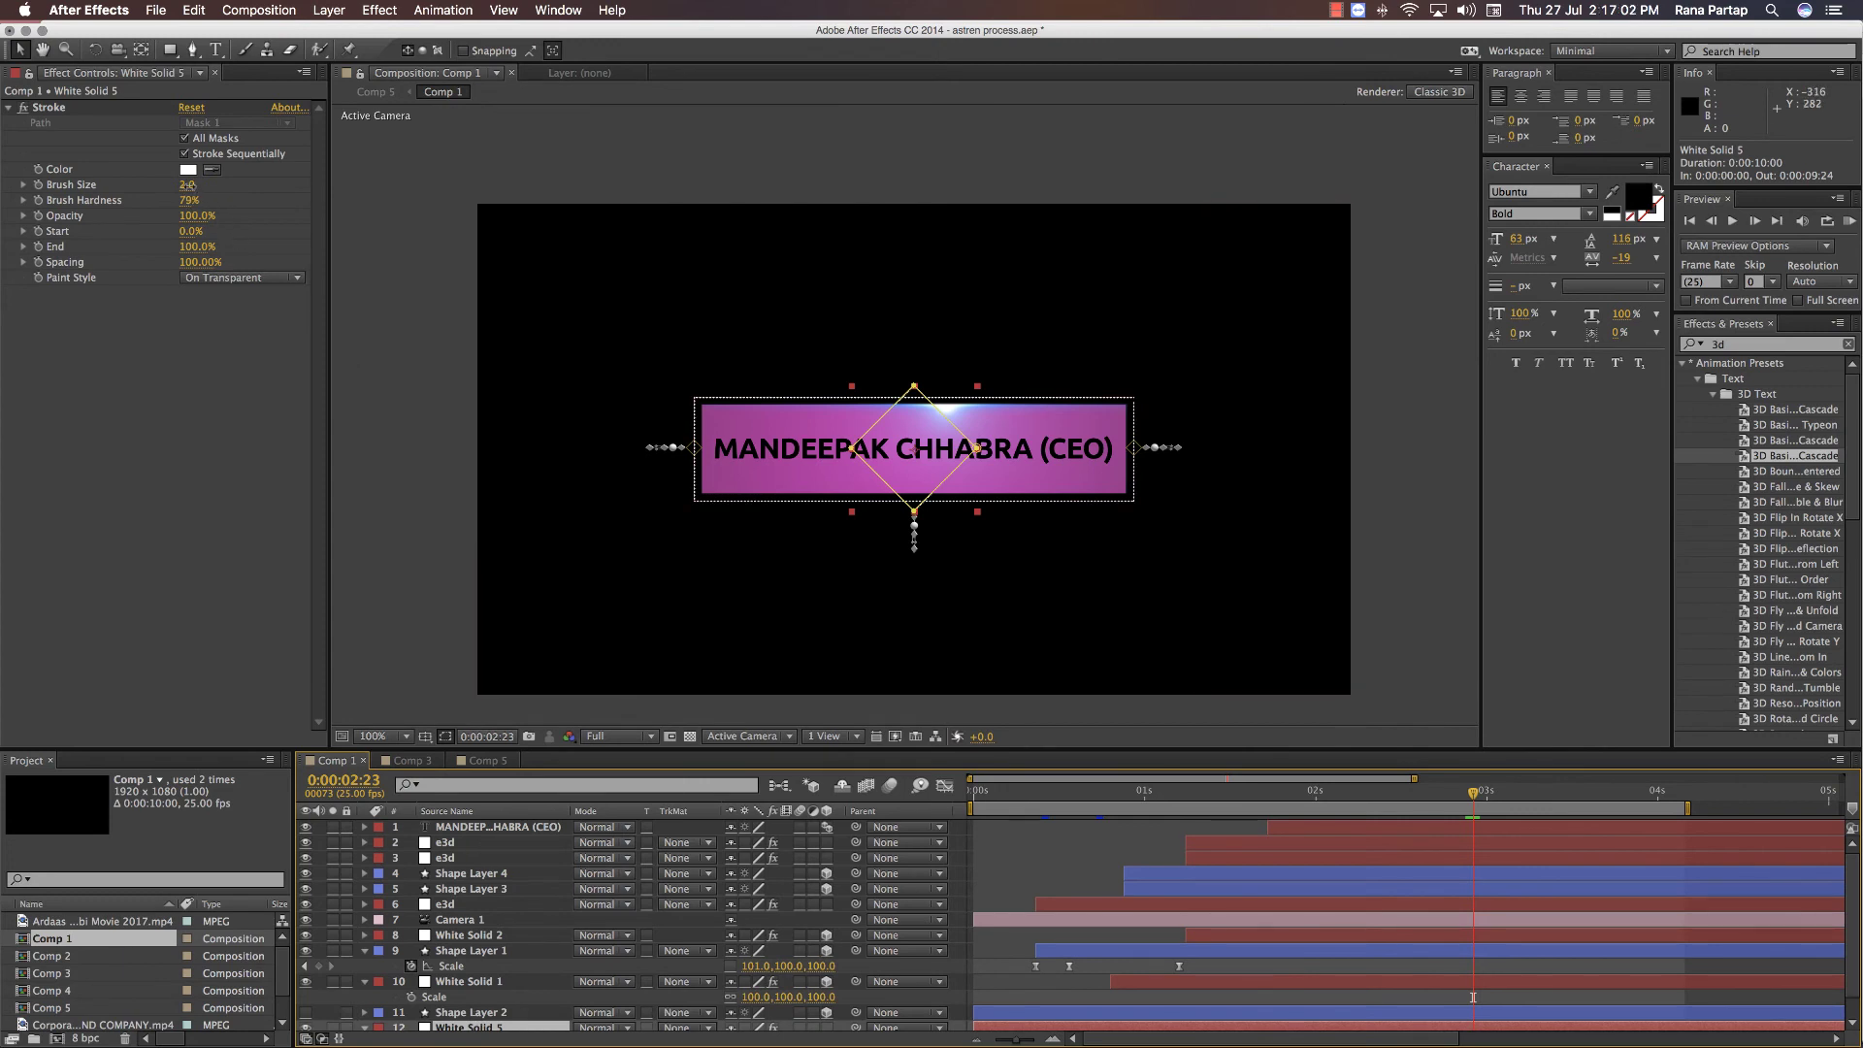
drag(187, 184, 203, 184)
click(379, 256)
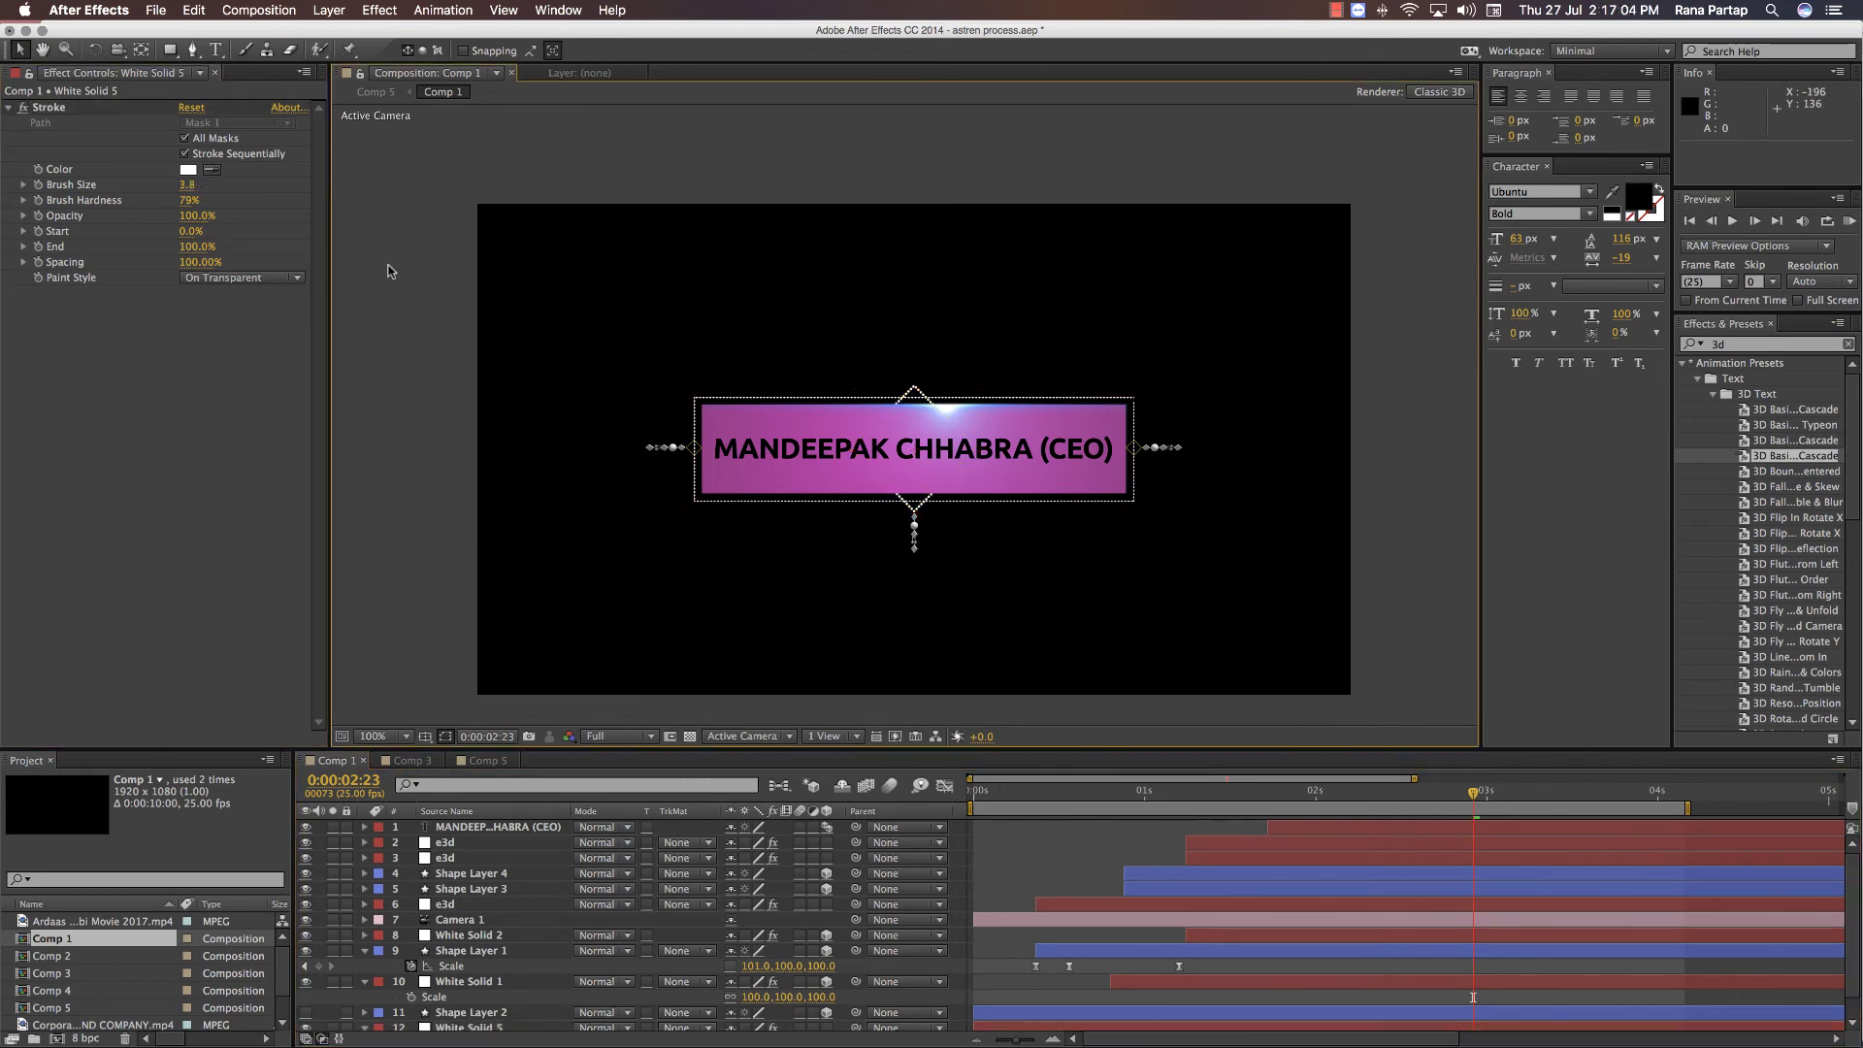
key(space)
drag(184, 184, 181, 185)
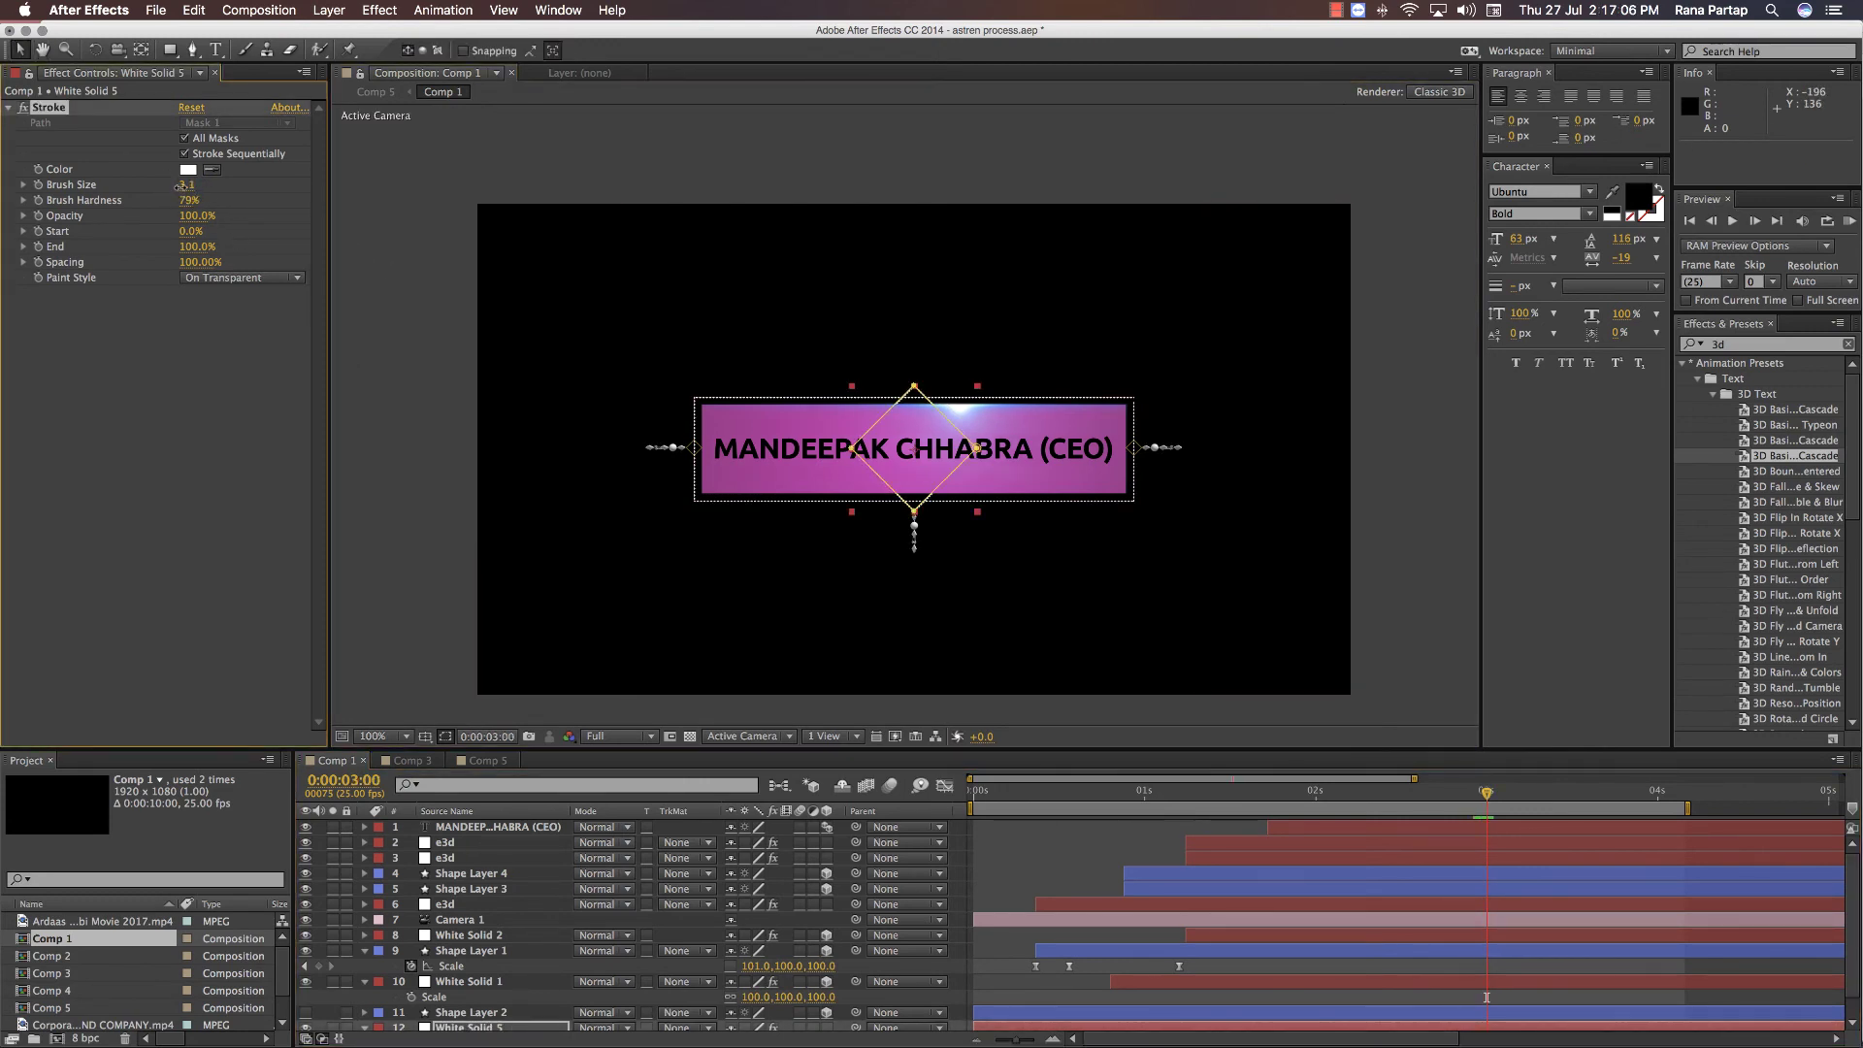
click(384, 246)
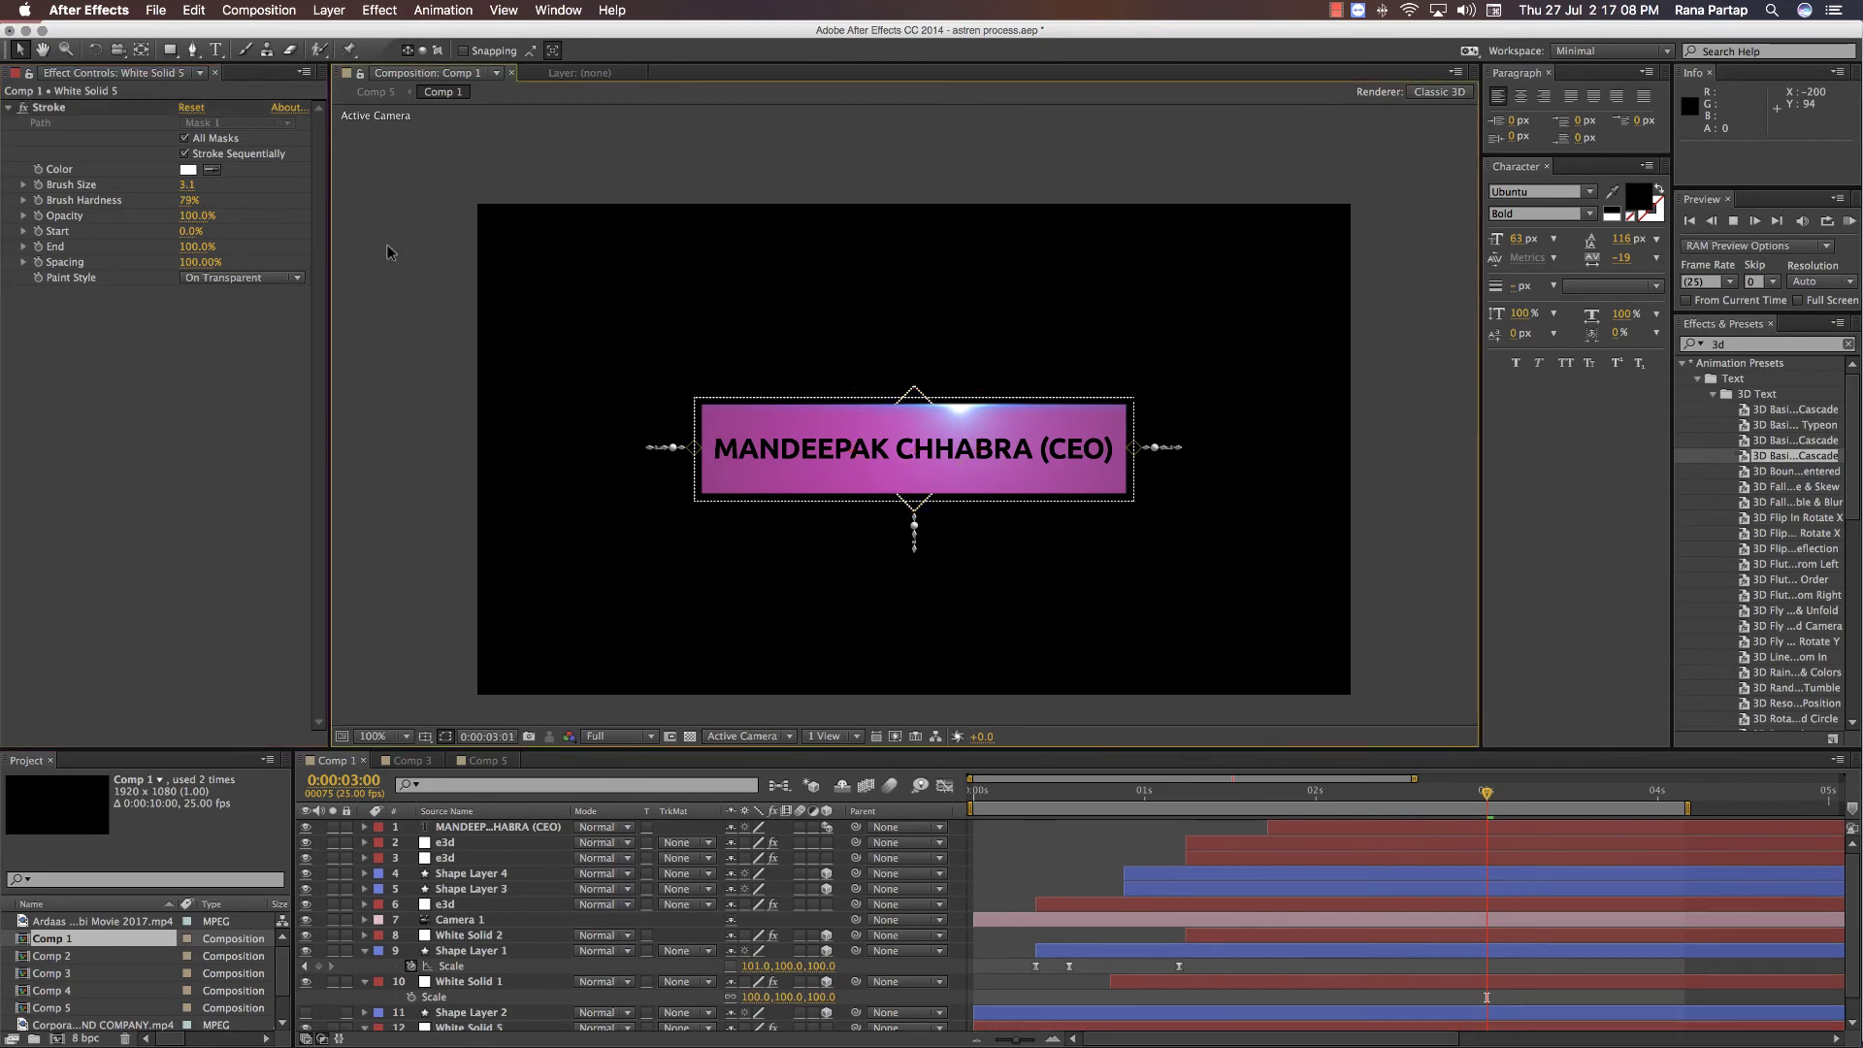
- Open Comp 5 and start a RAM preview of the banner over the corporate video
key(Page_Down)
key(Page_Down)
key(Page_Down)
key(Page_Down)
click(423, 763)
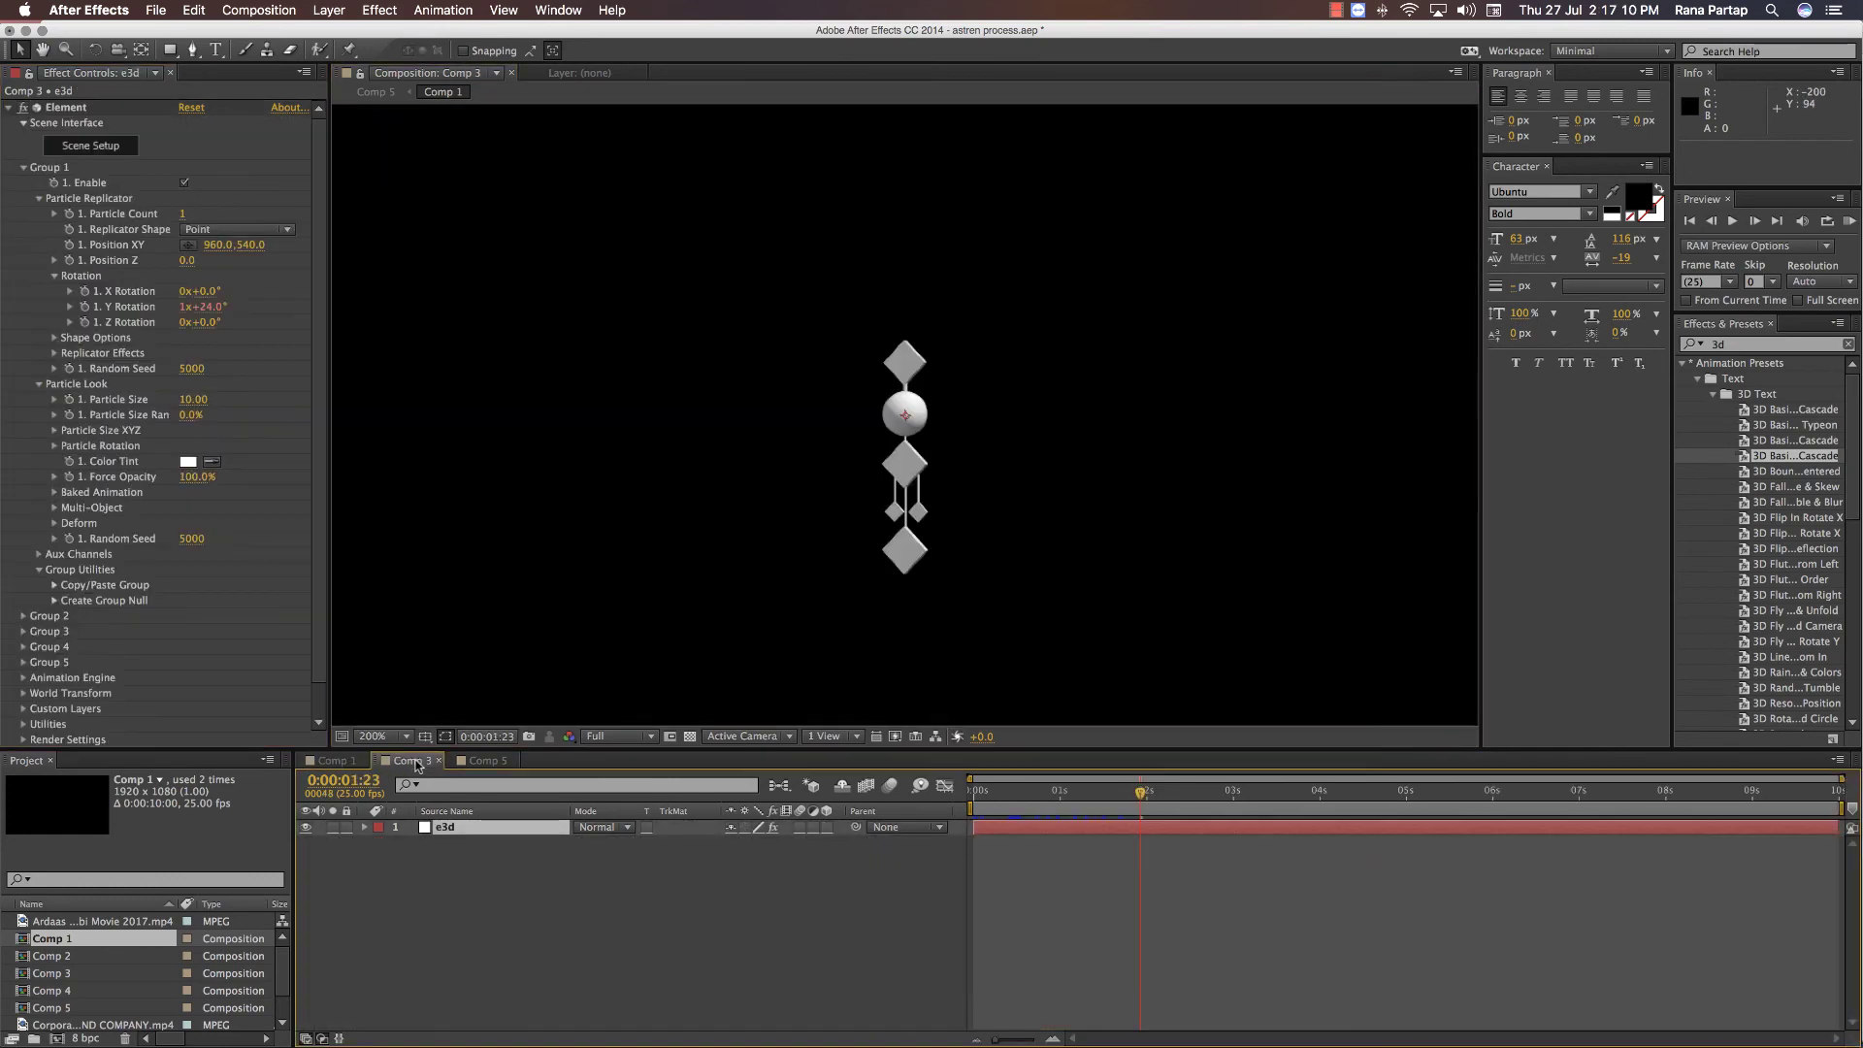
click(487, 760)
click(355, 619)
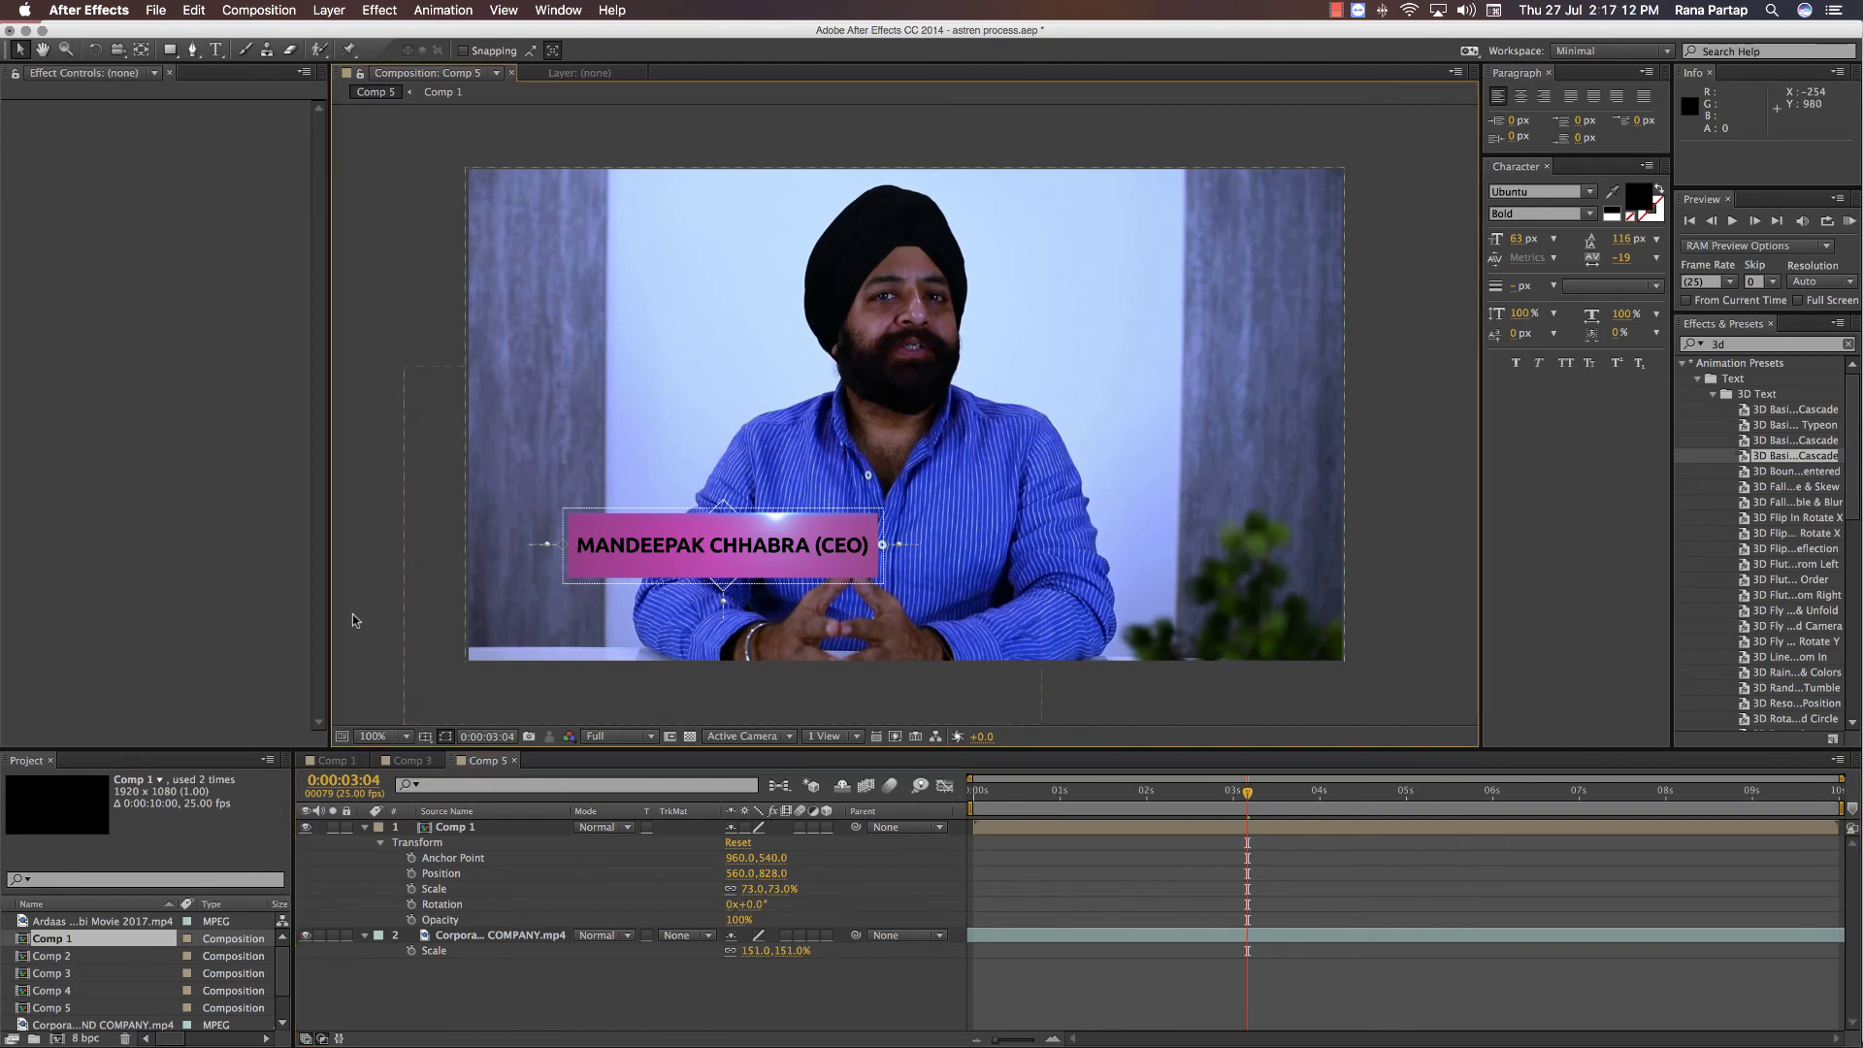
key(KP_0)
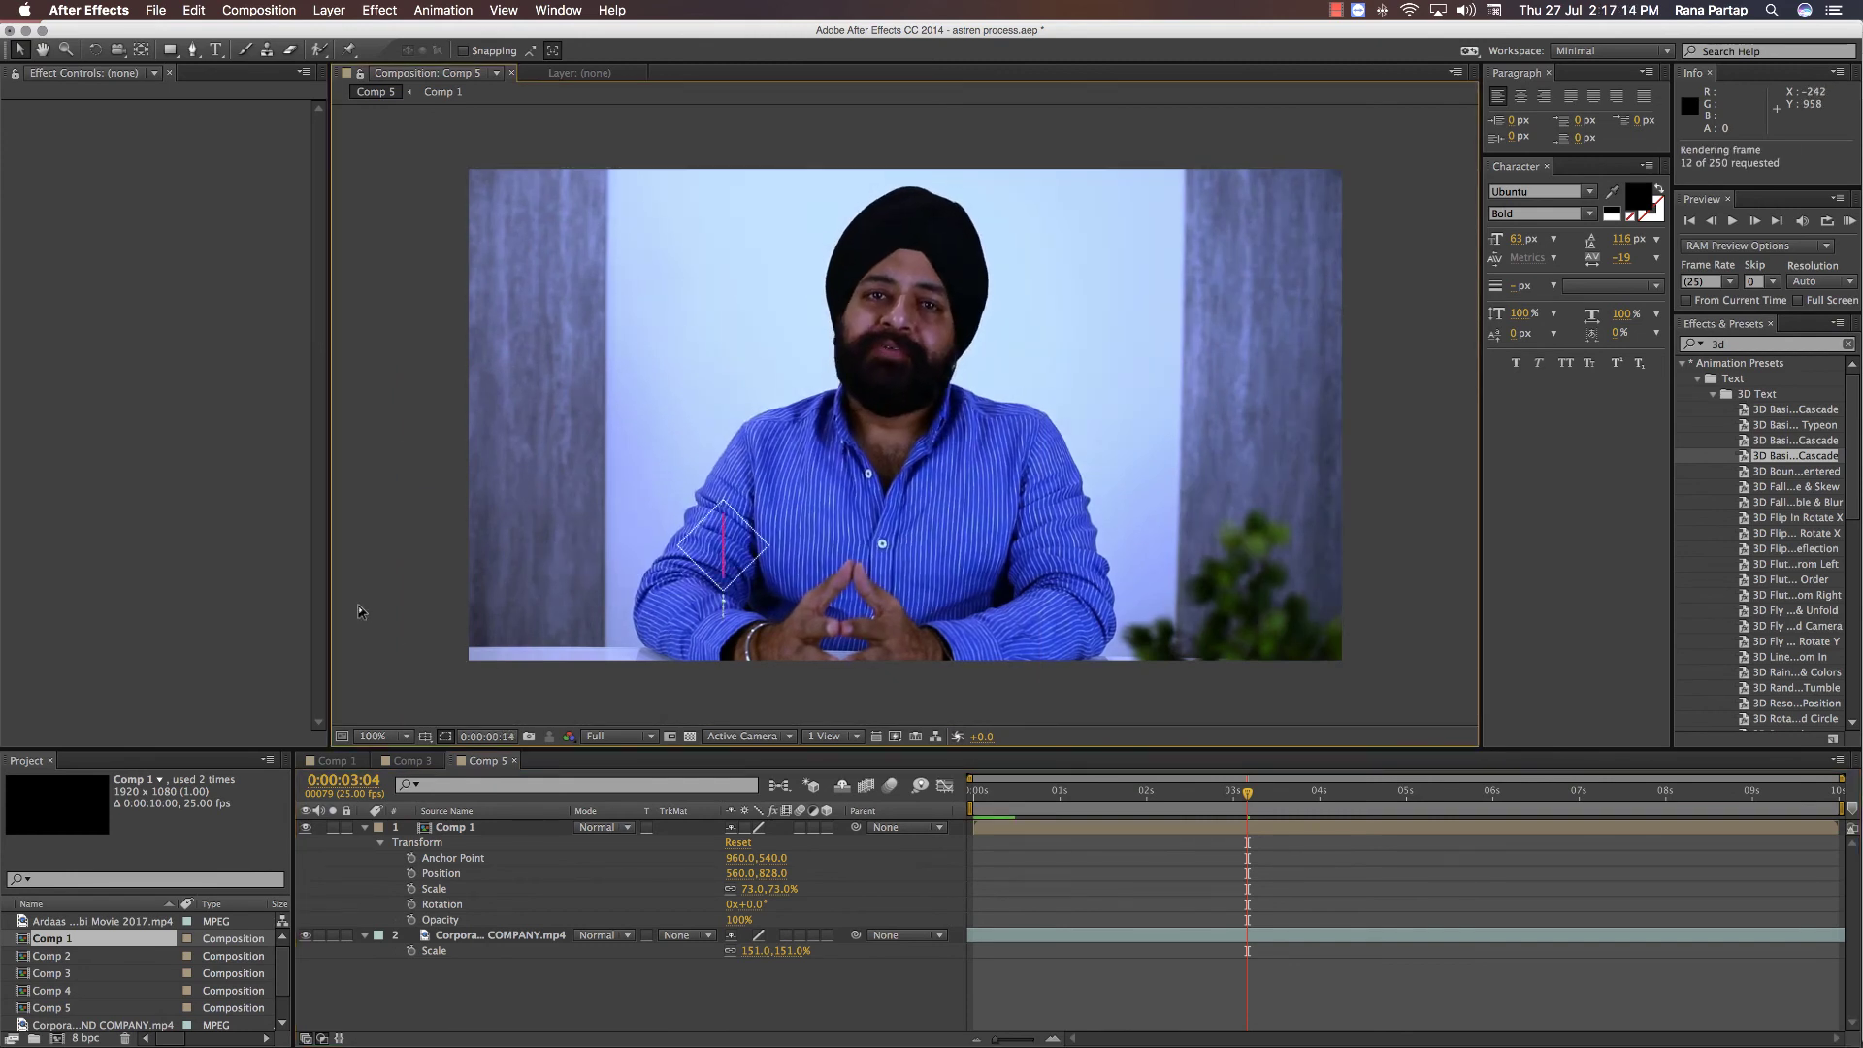
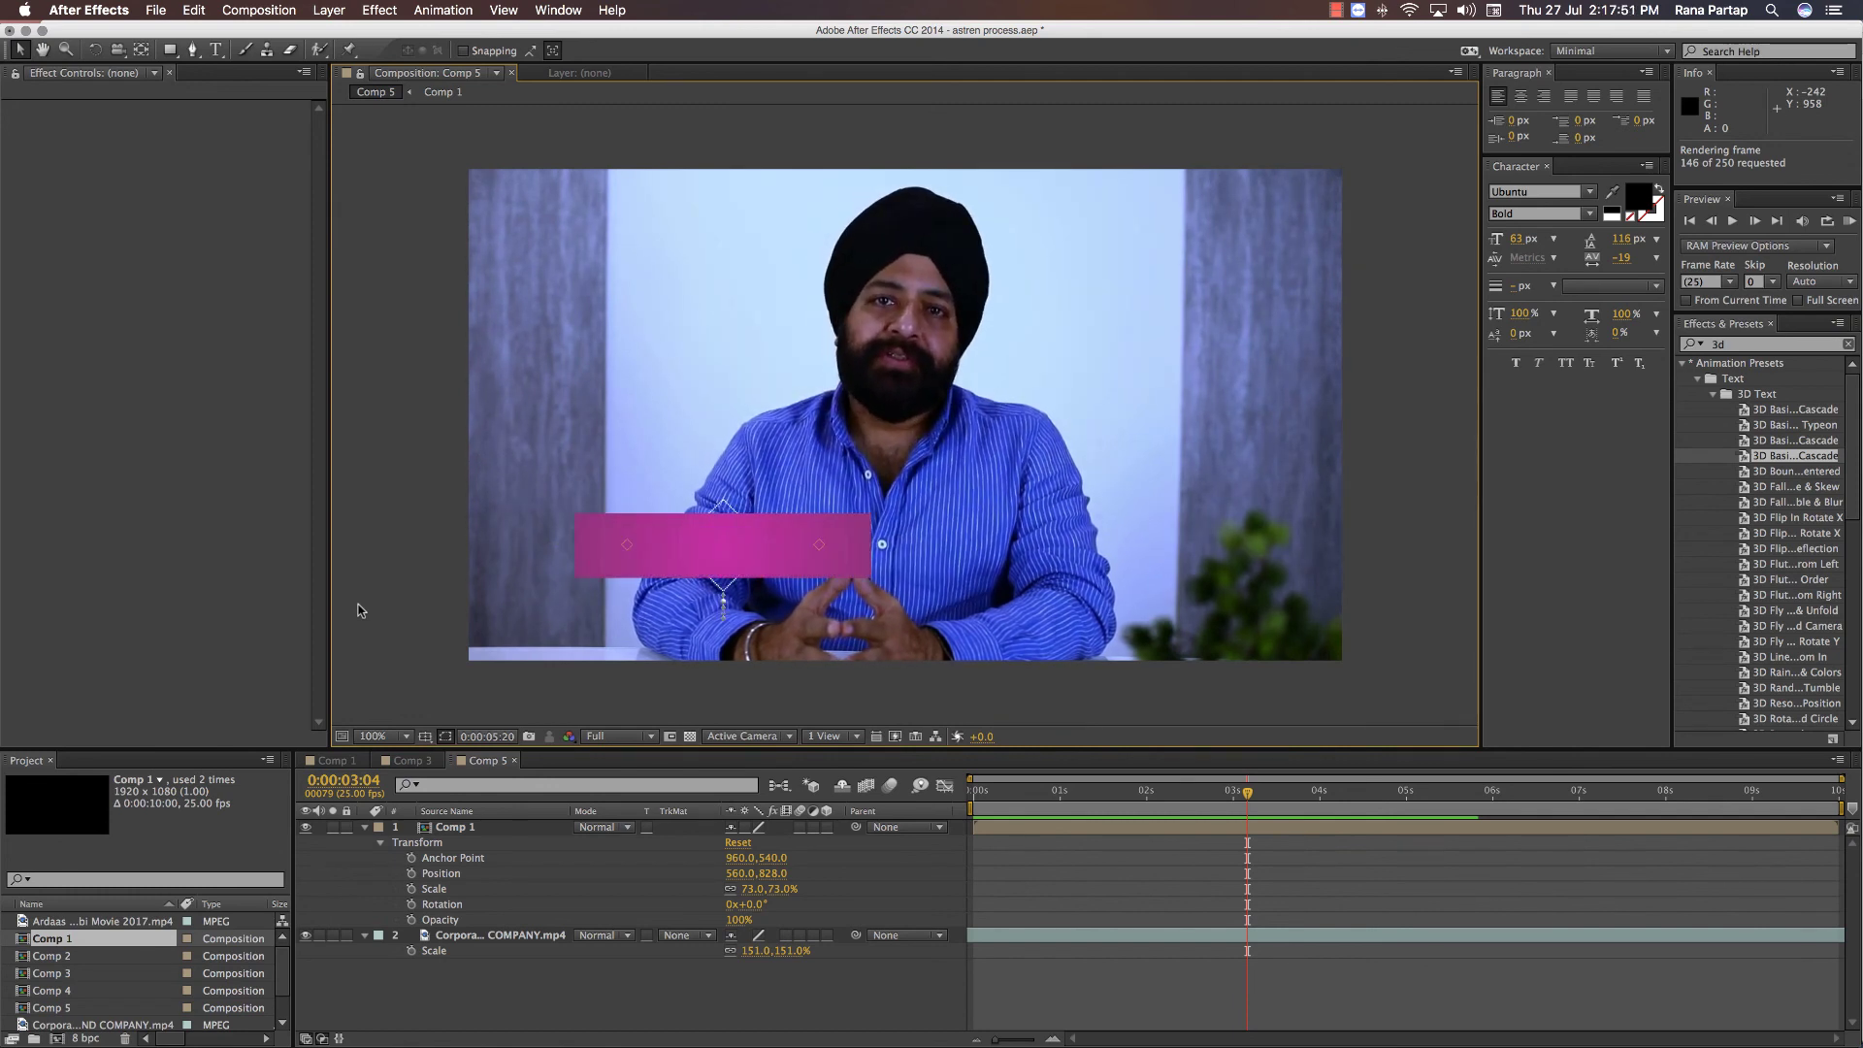
- Interrupt the render, play back the cached frames of Comp 5, and run the RAM preview again over the full duration
key(space)
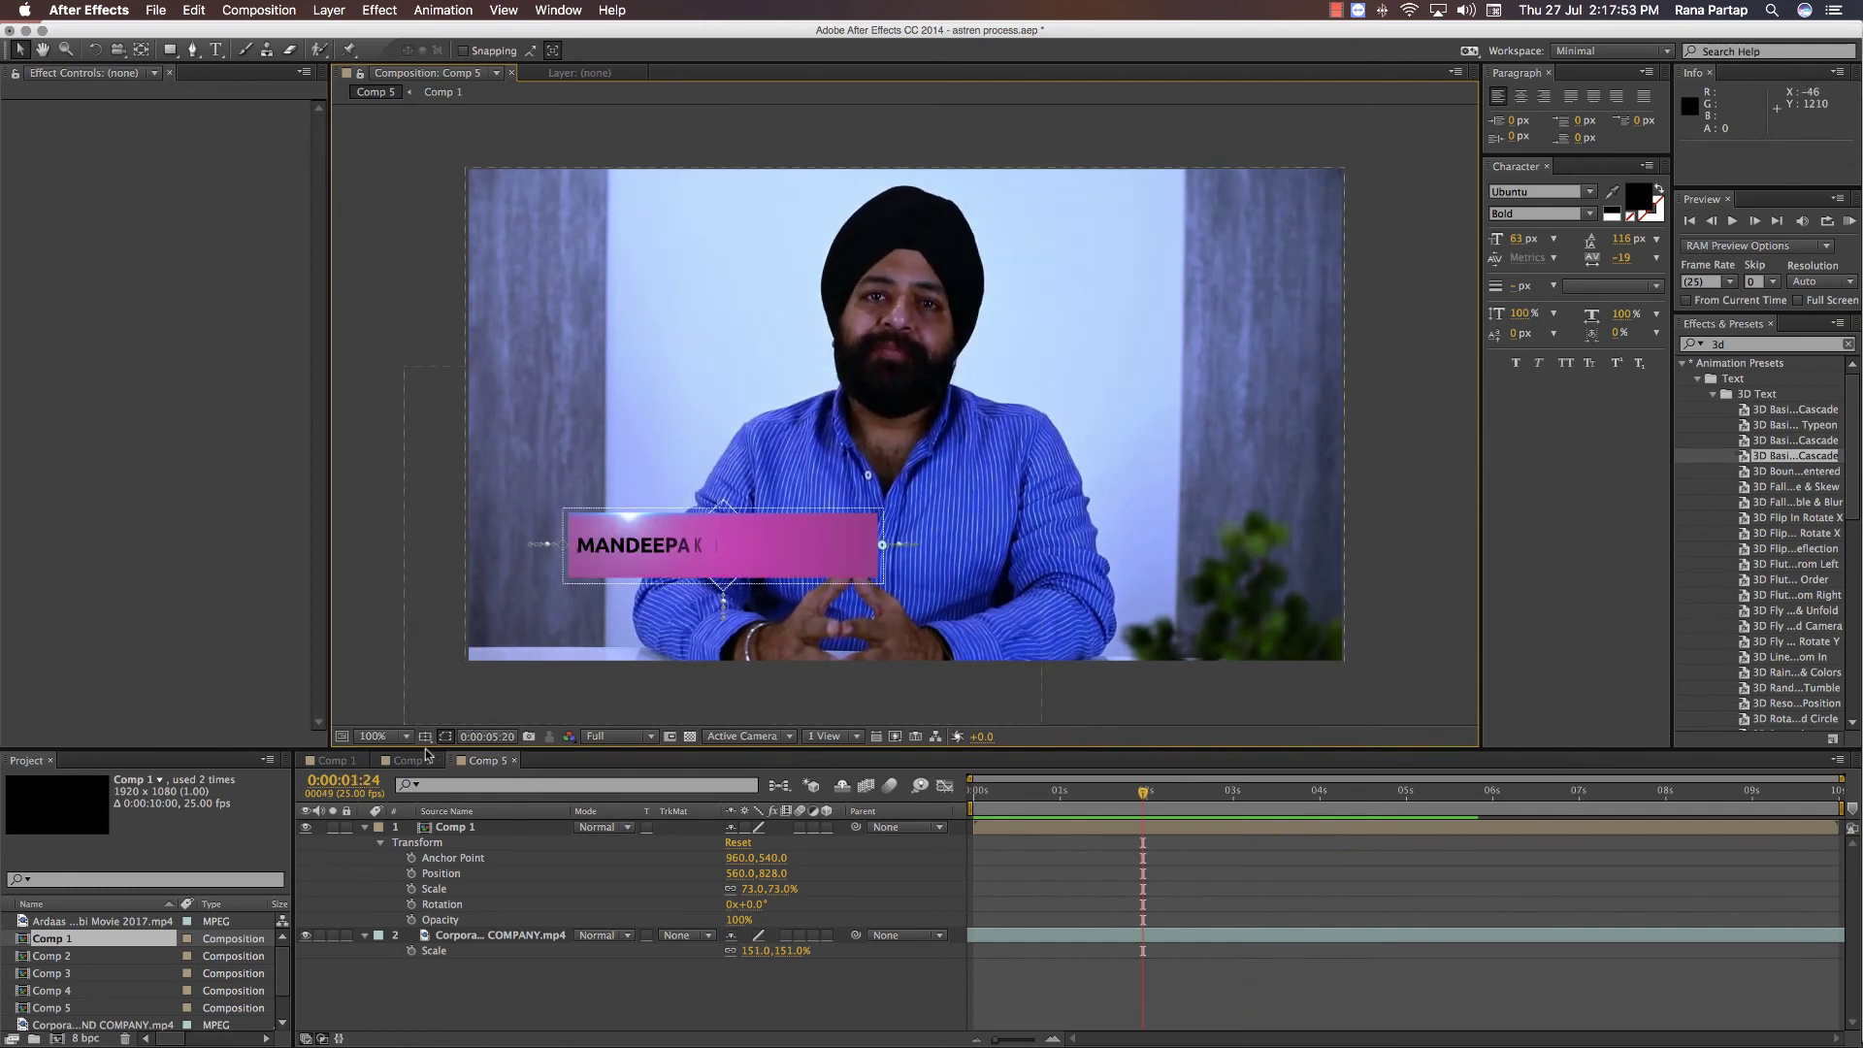
key(space)
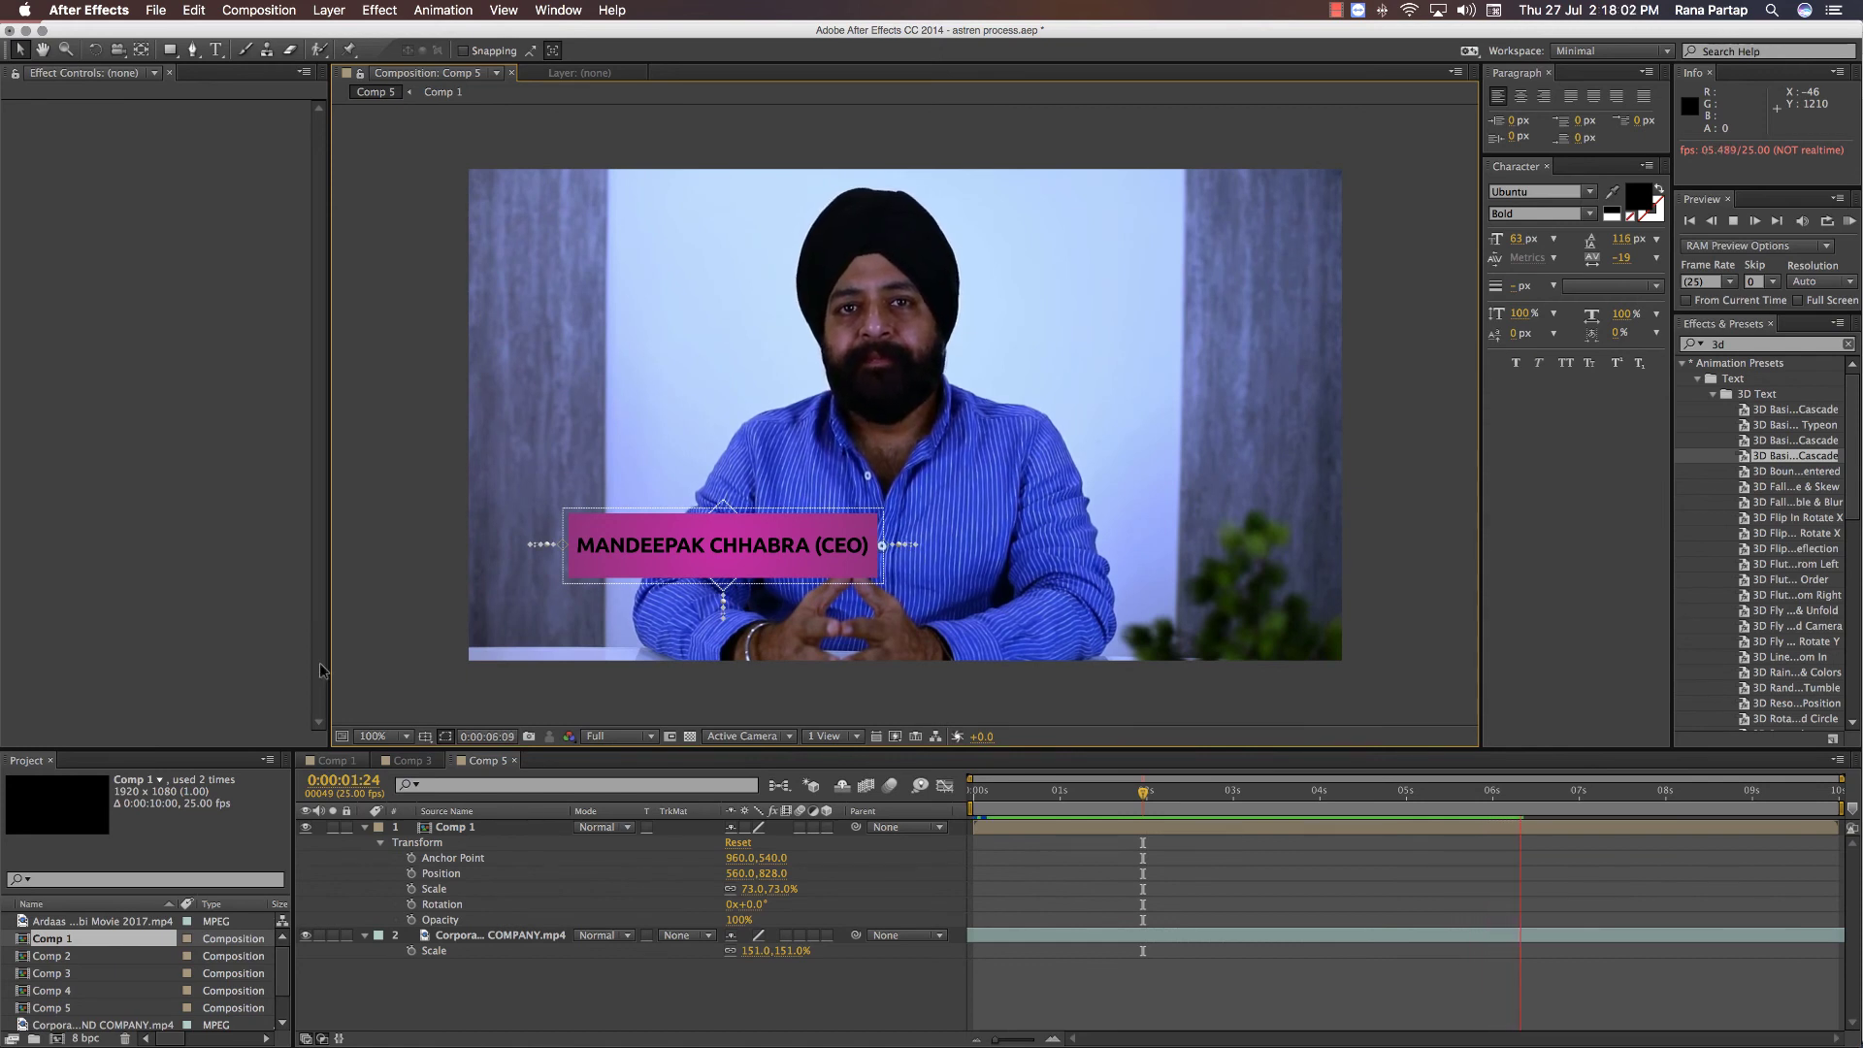
key(space)
click(1849, 221)
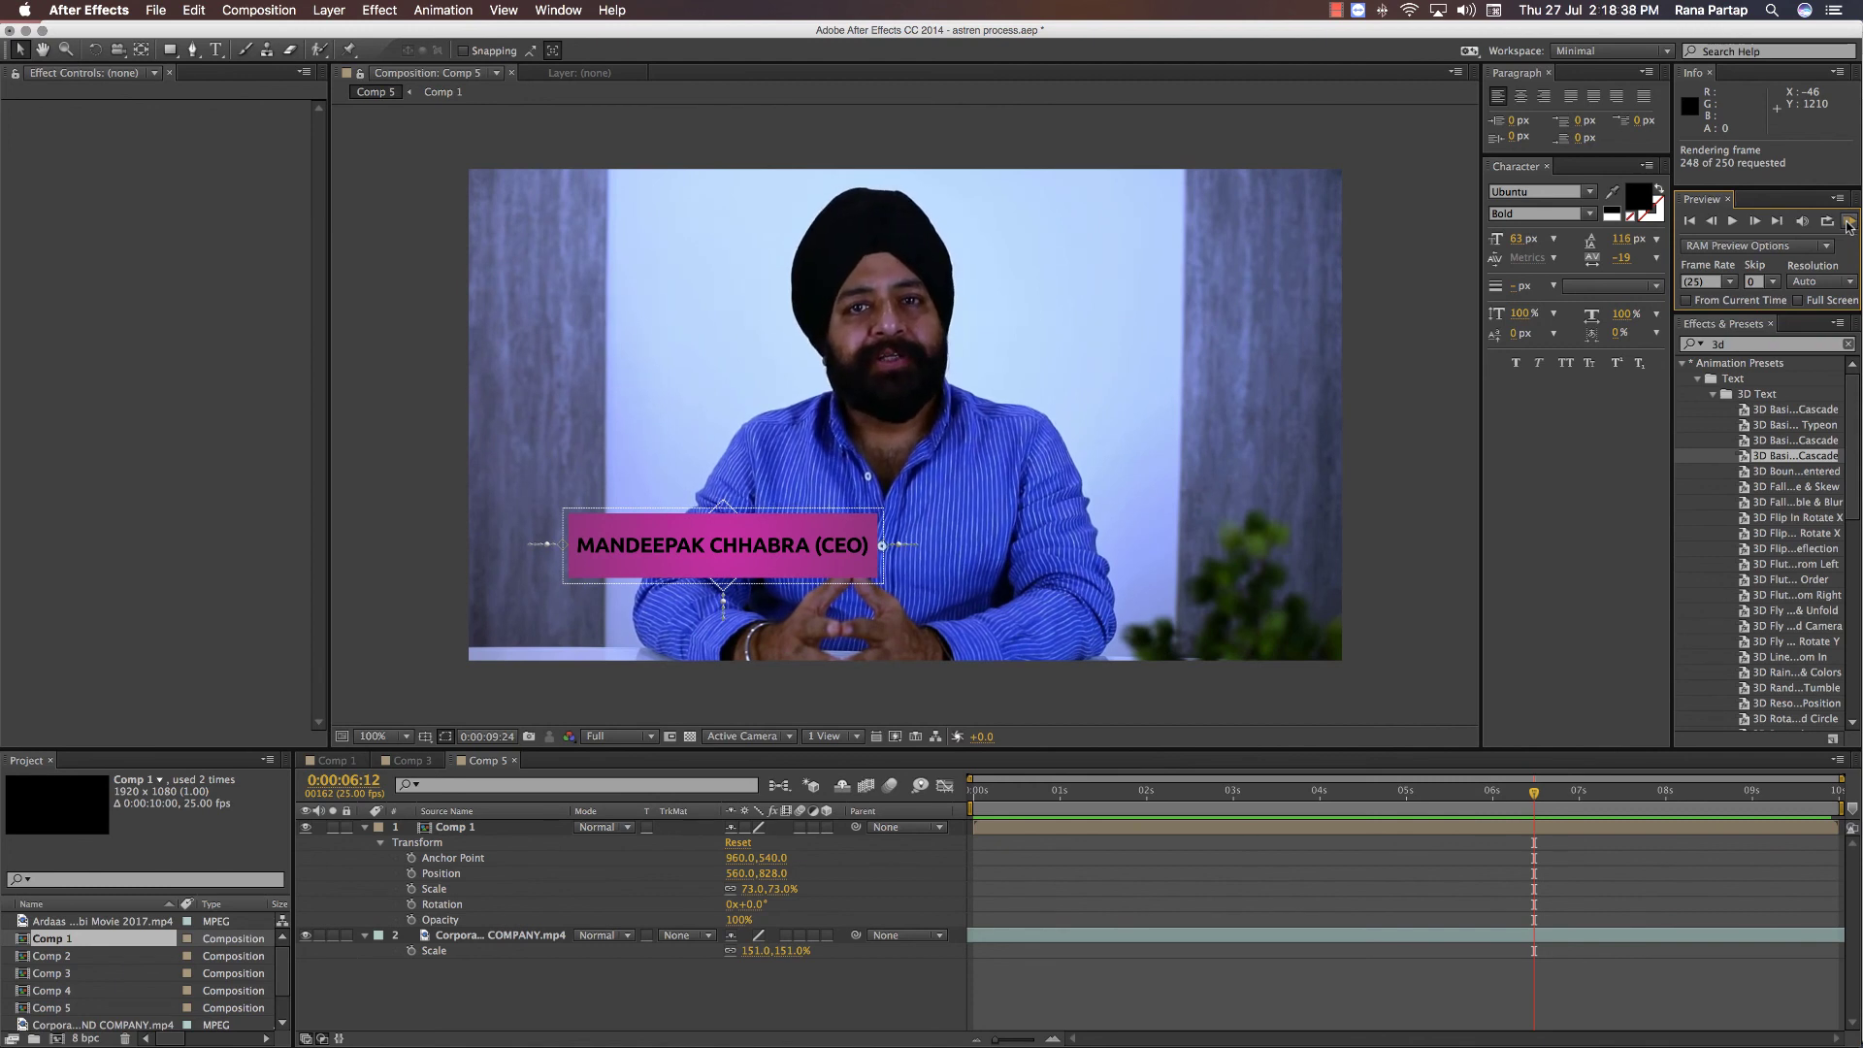
click(363, 325)
- Draw a small square about 92 px high as a new shape layer in Comp 5, beside the man's head
click(485, 936)
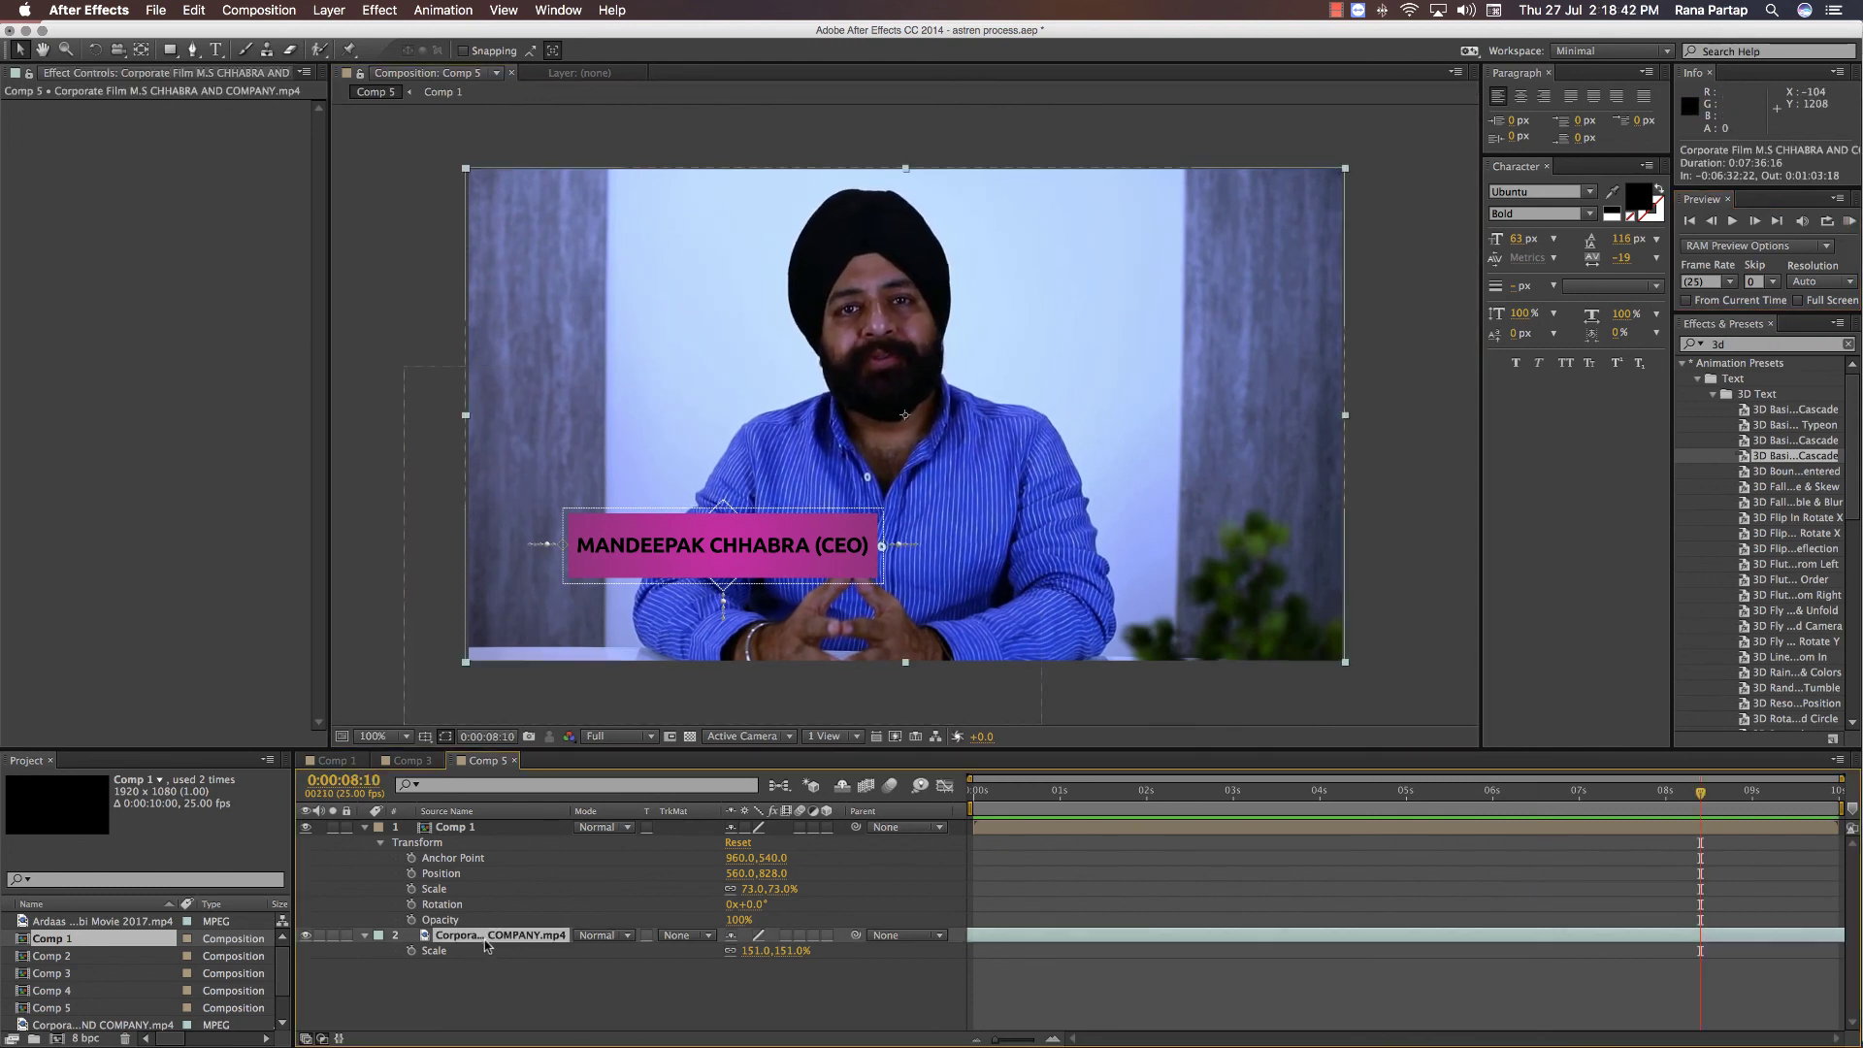
click(544, 1009)
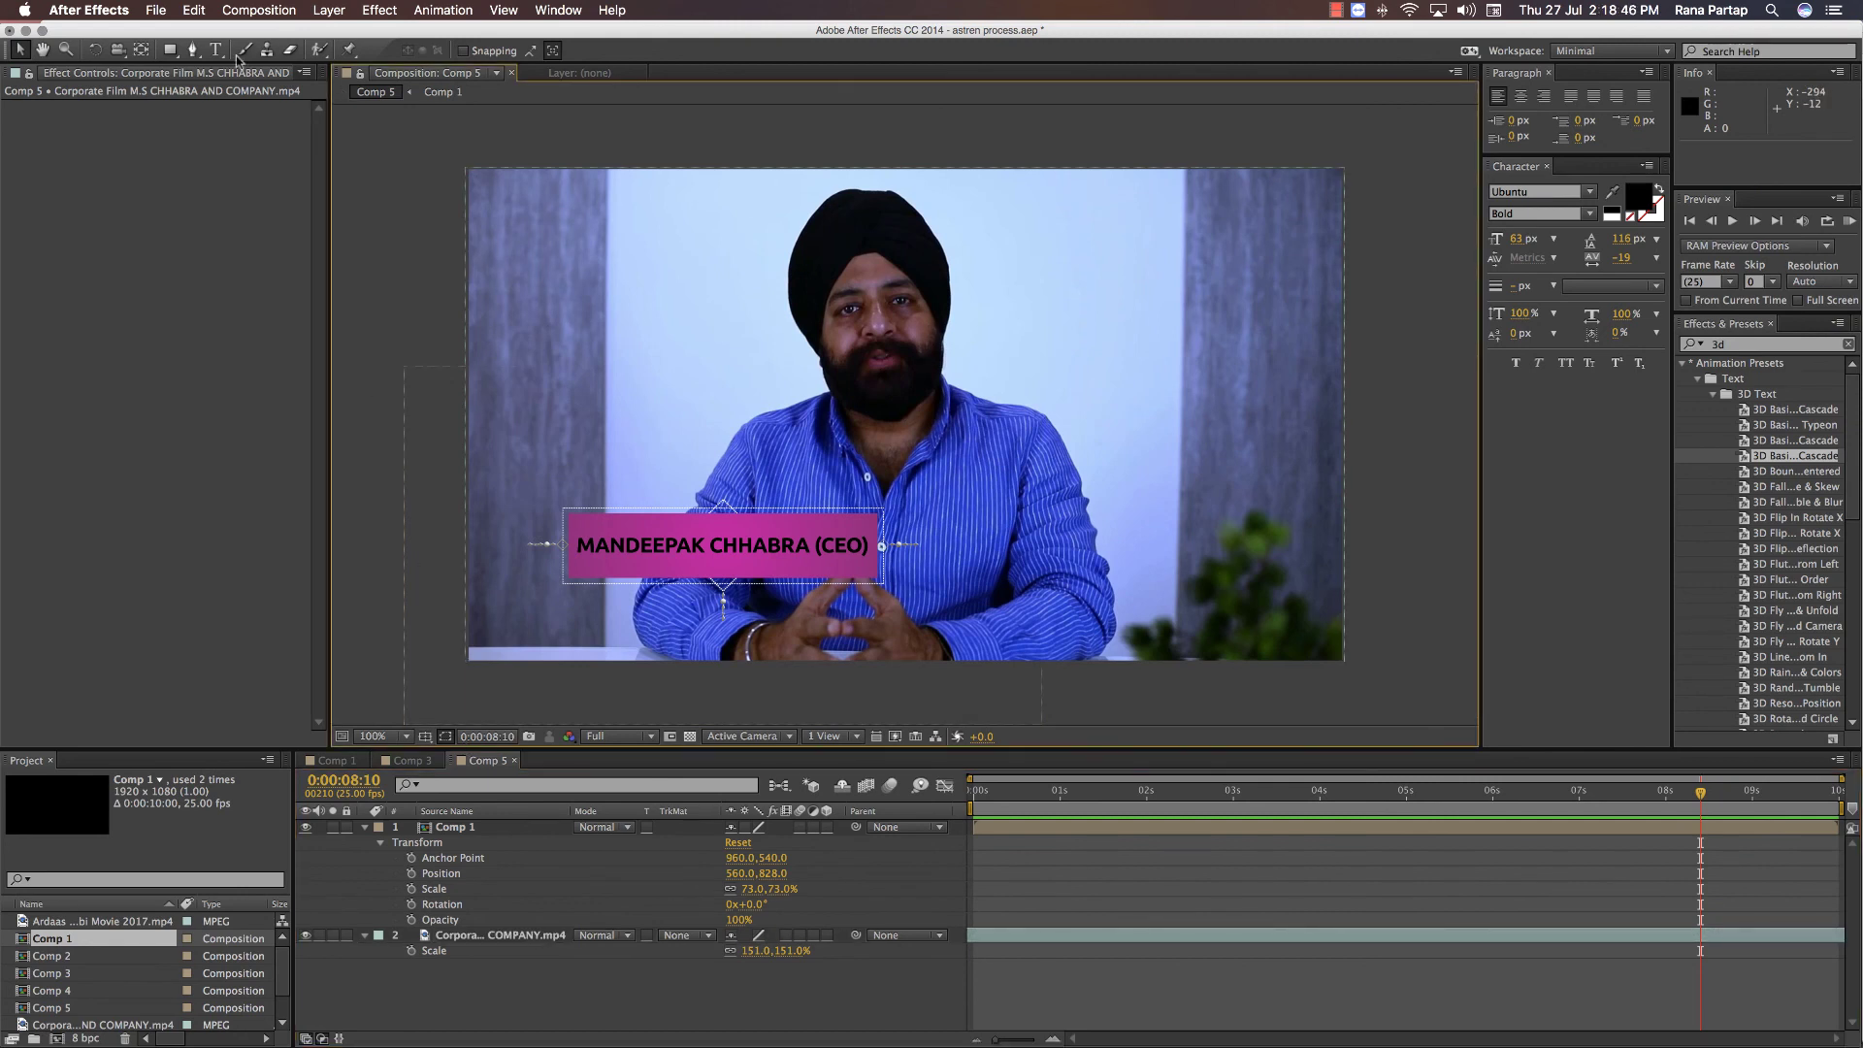
click(169, 50)
drag(689, 272, 731, 312)
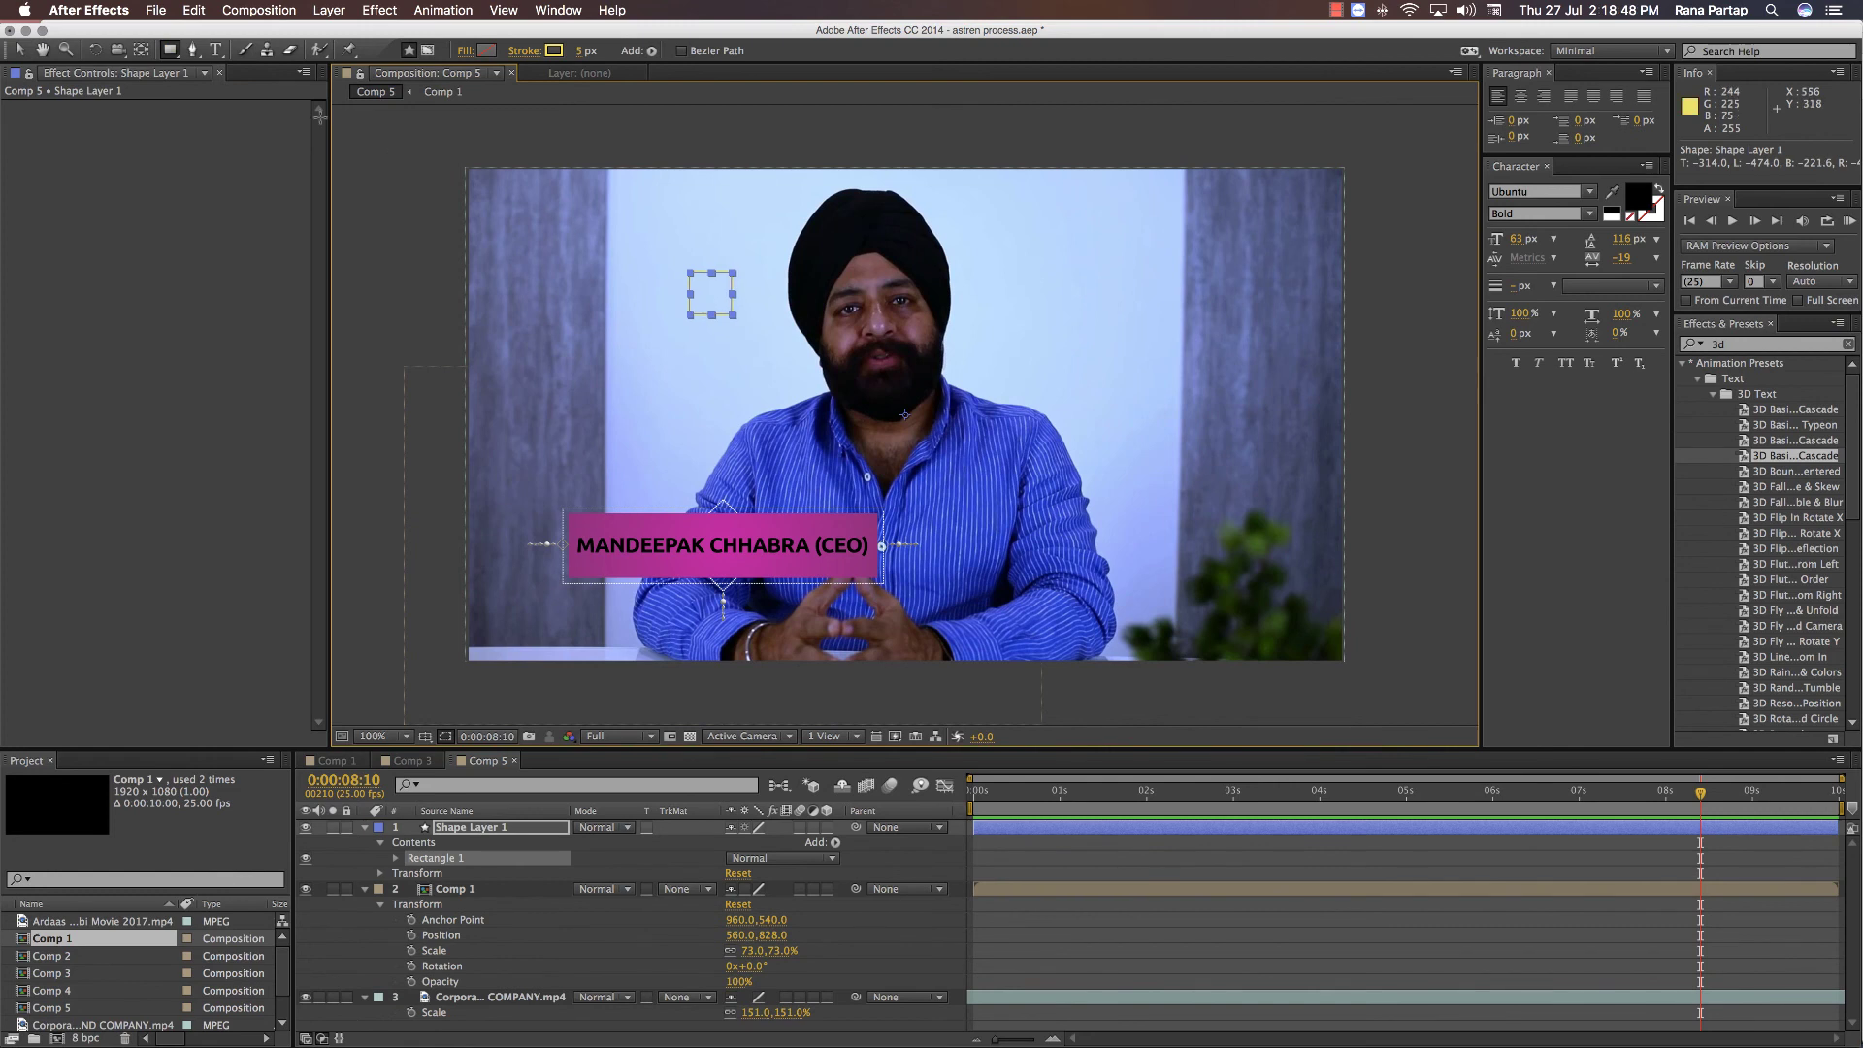
key(v)
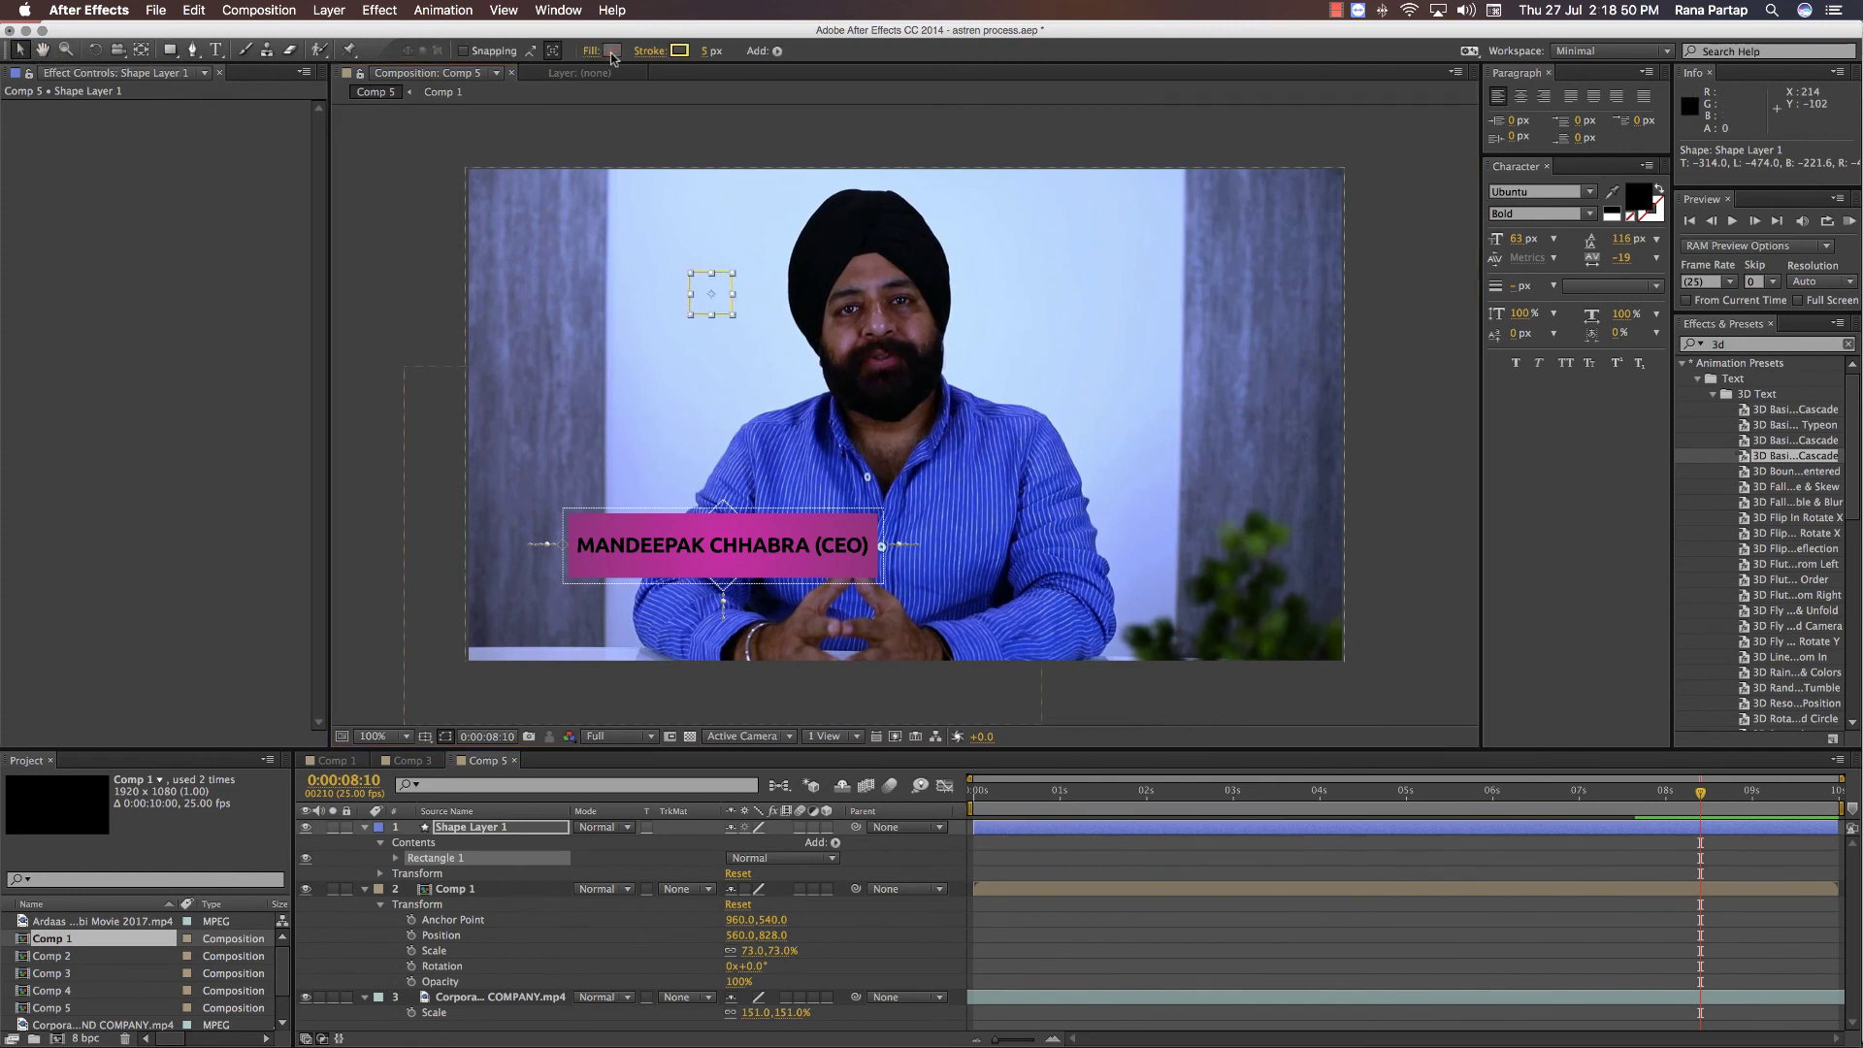
- Fill the square with the dark blue 2B42CF sampled from the man's shirt
click(611, 51)
click(525, 523)
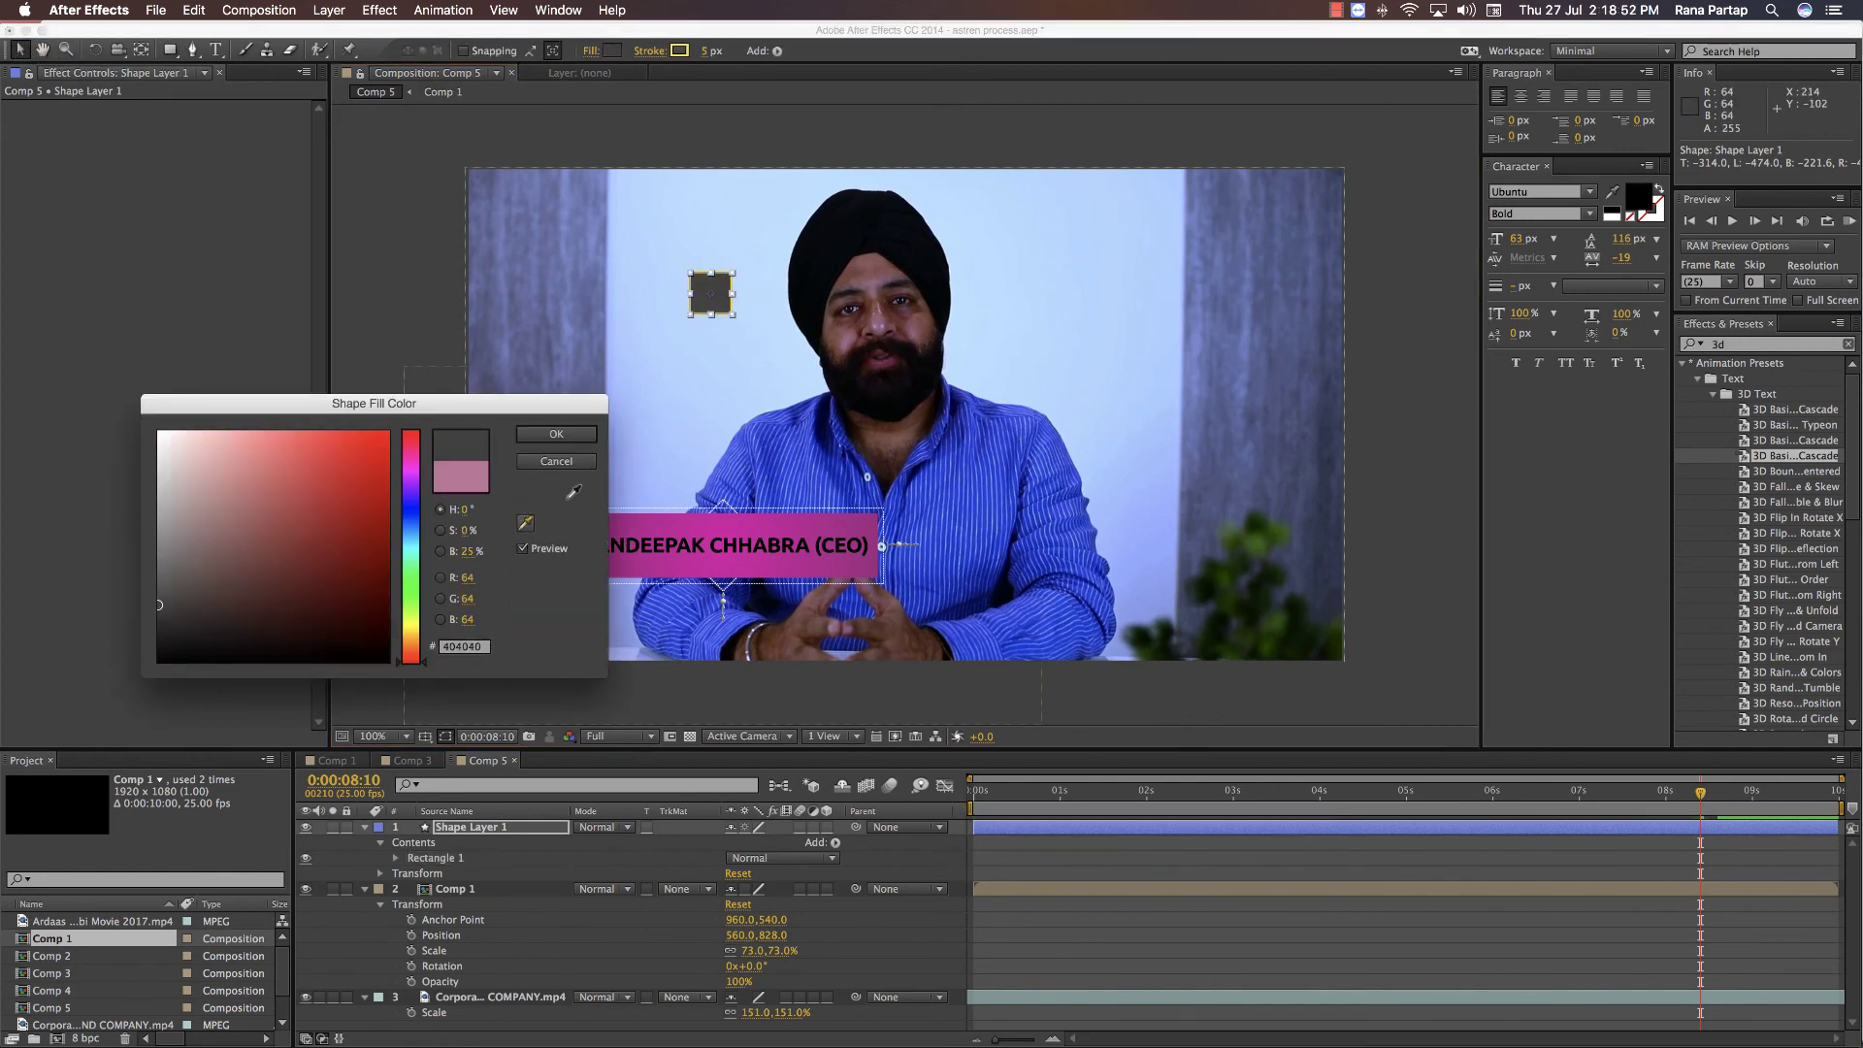
click(985, 473)
click(556, 435)
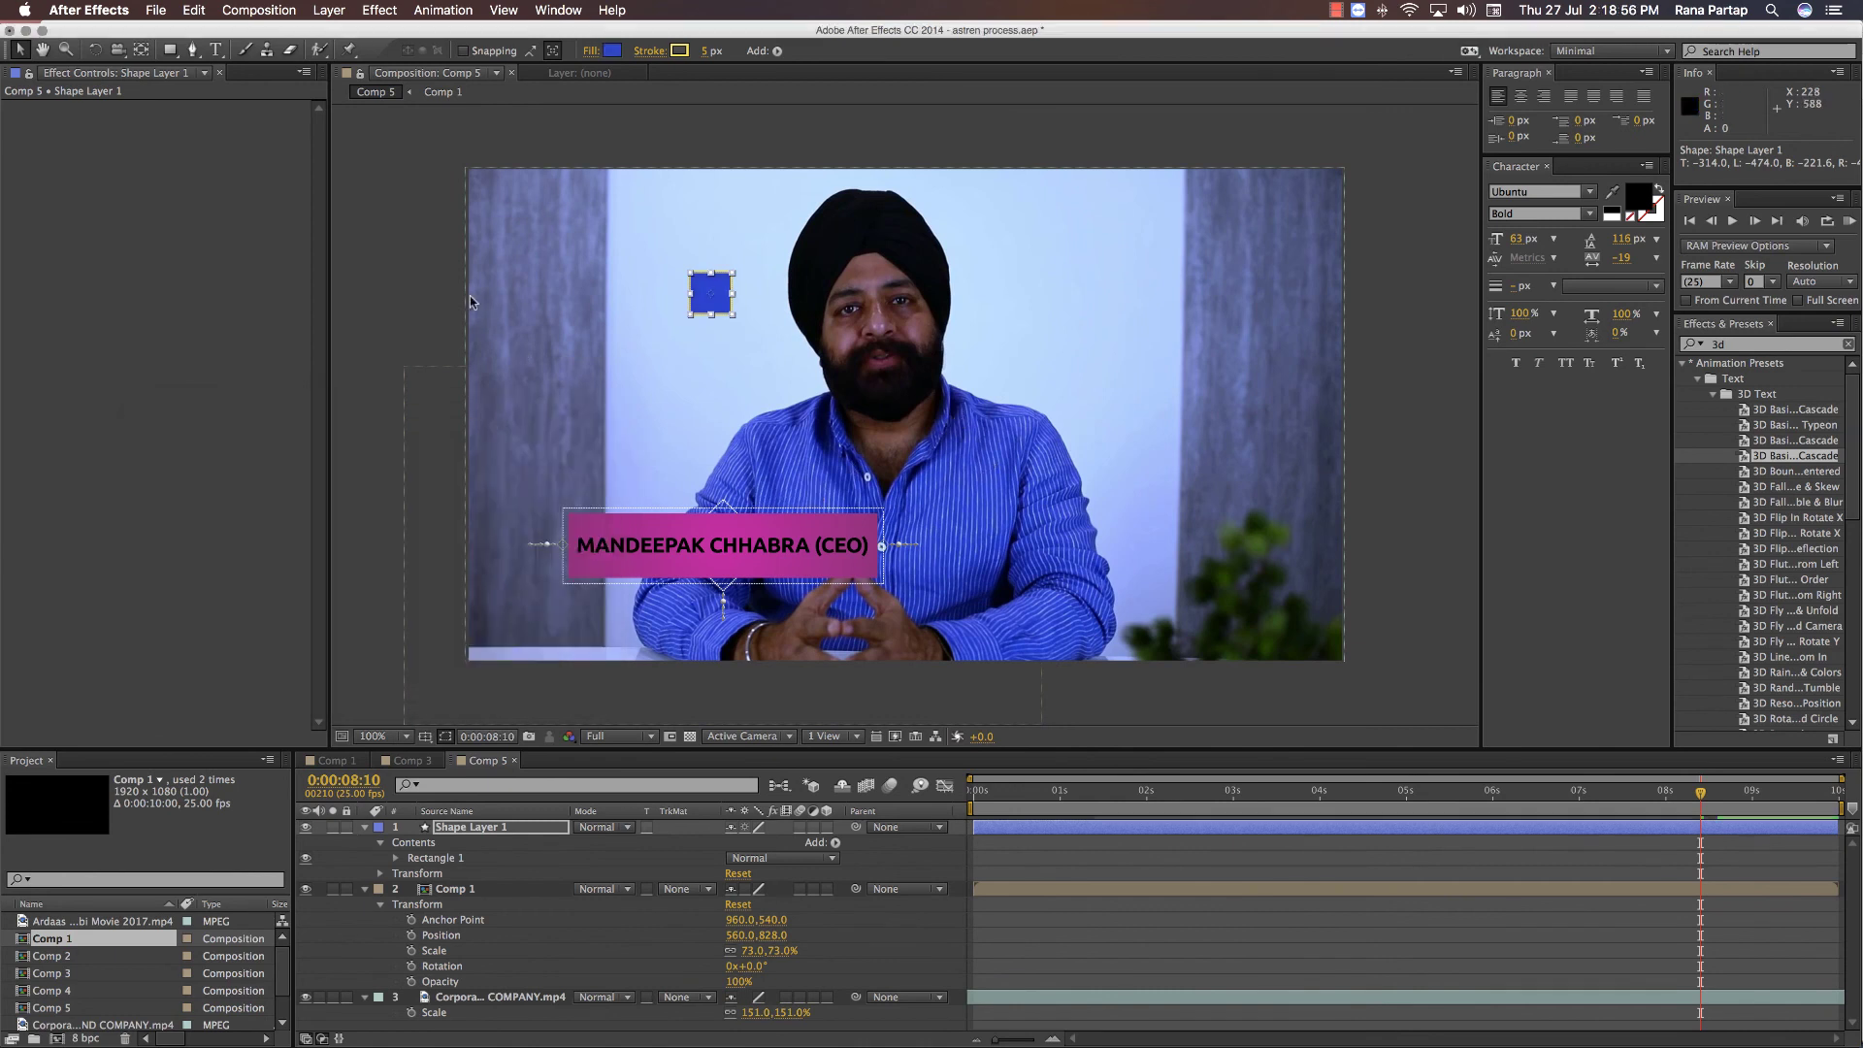
- Duplicate the blue square layer and move the copy diagonally down to the left, to position 832, 642
click(691, 303)
key(ctrl+d)
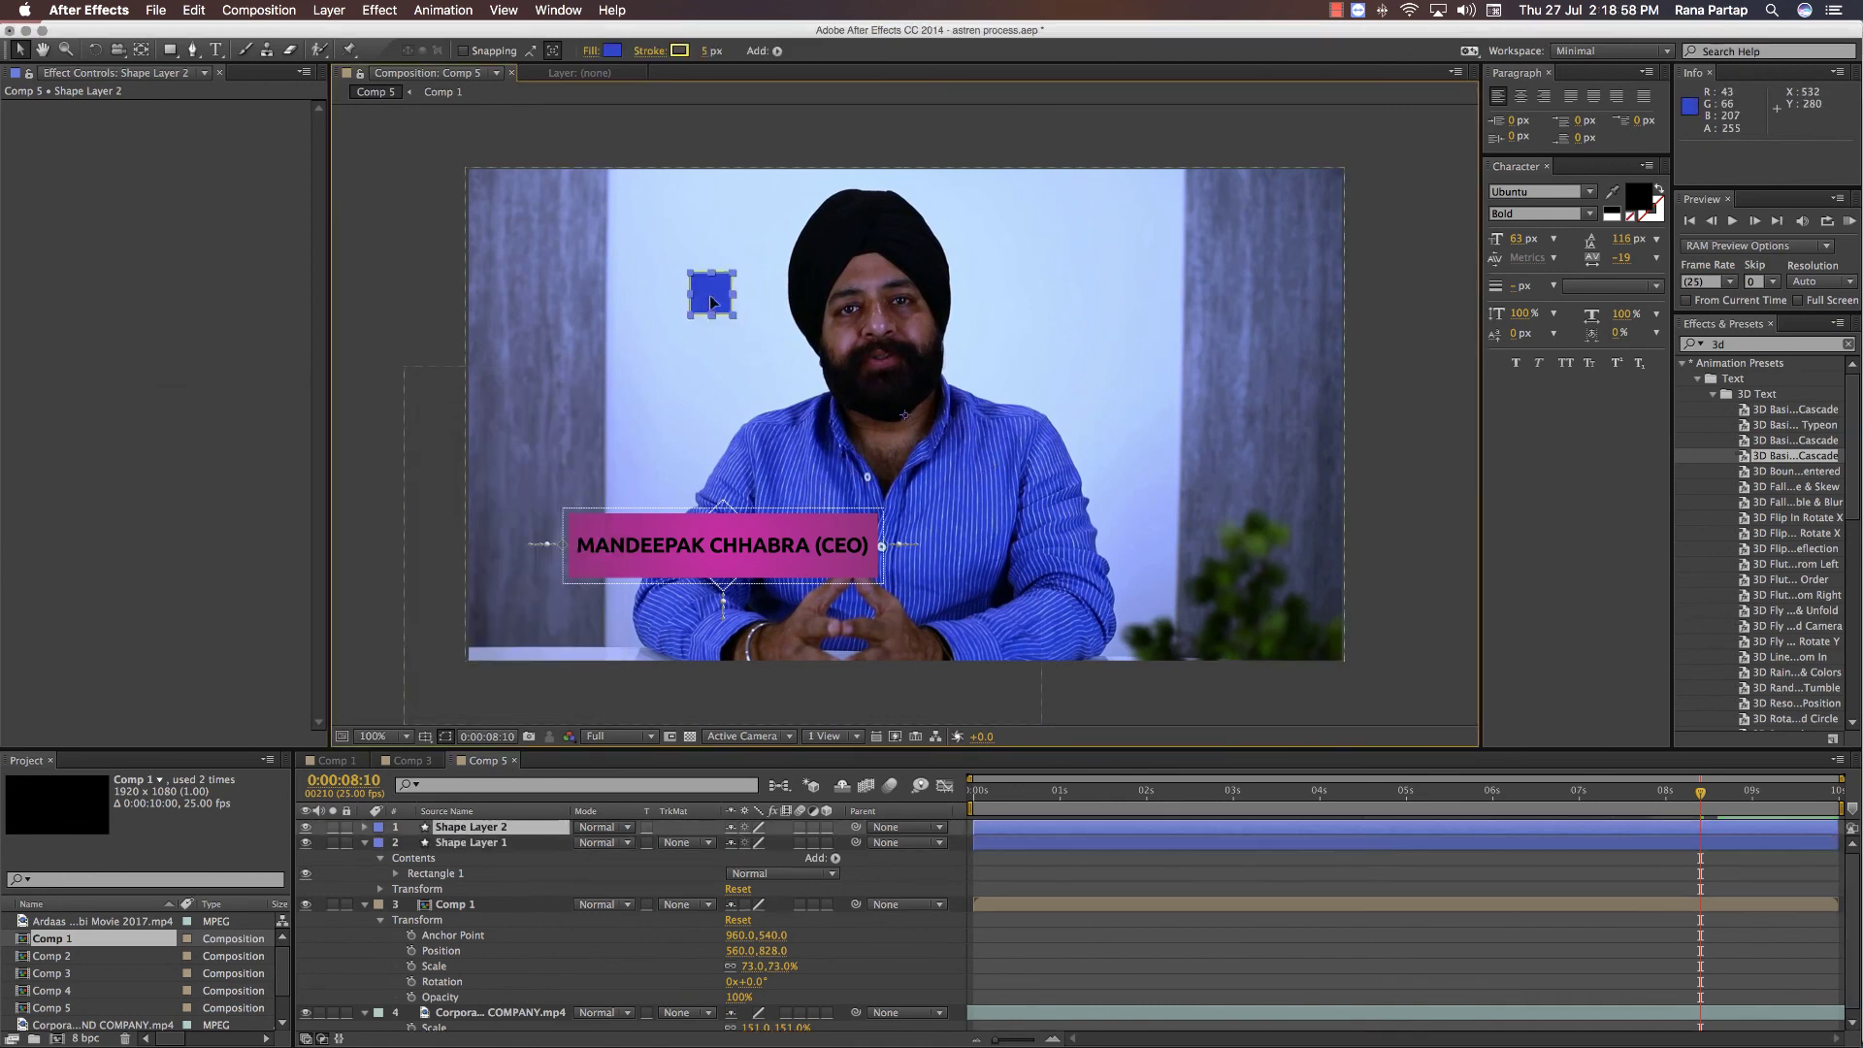
drag(712, 301, 653, 347)
- Fill the duplicated square with the lighter blue 657FE4 sampled from the man's shirt
click(613, 51)
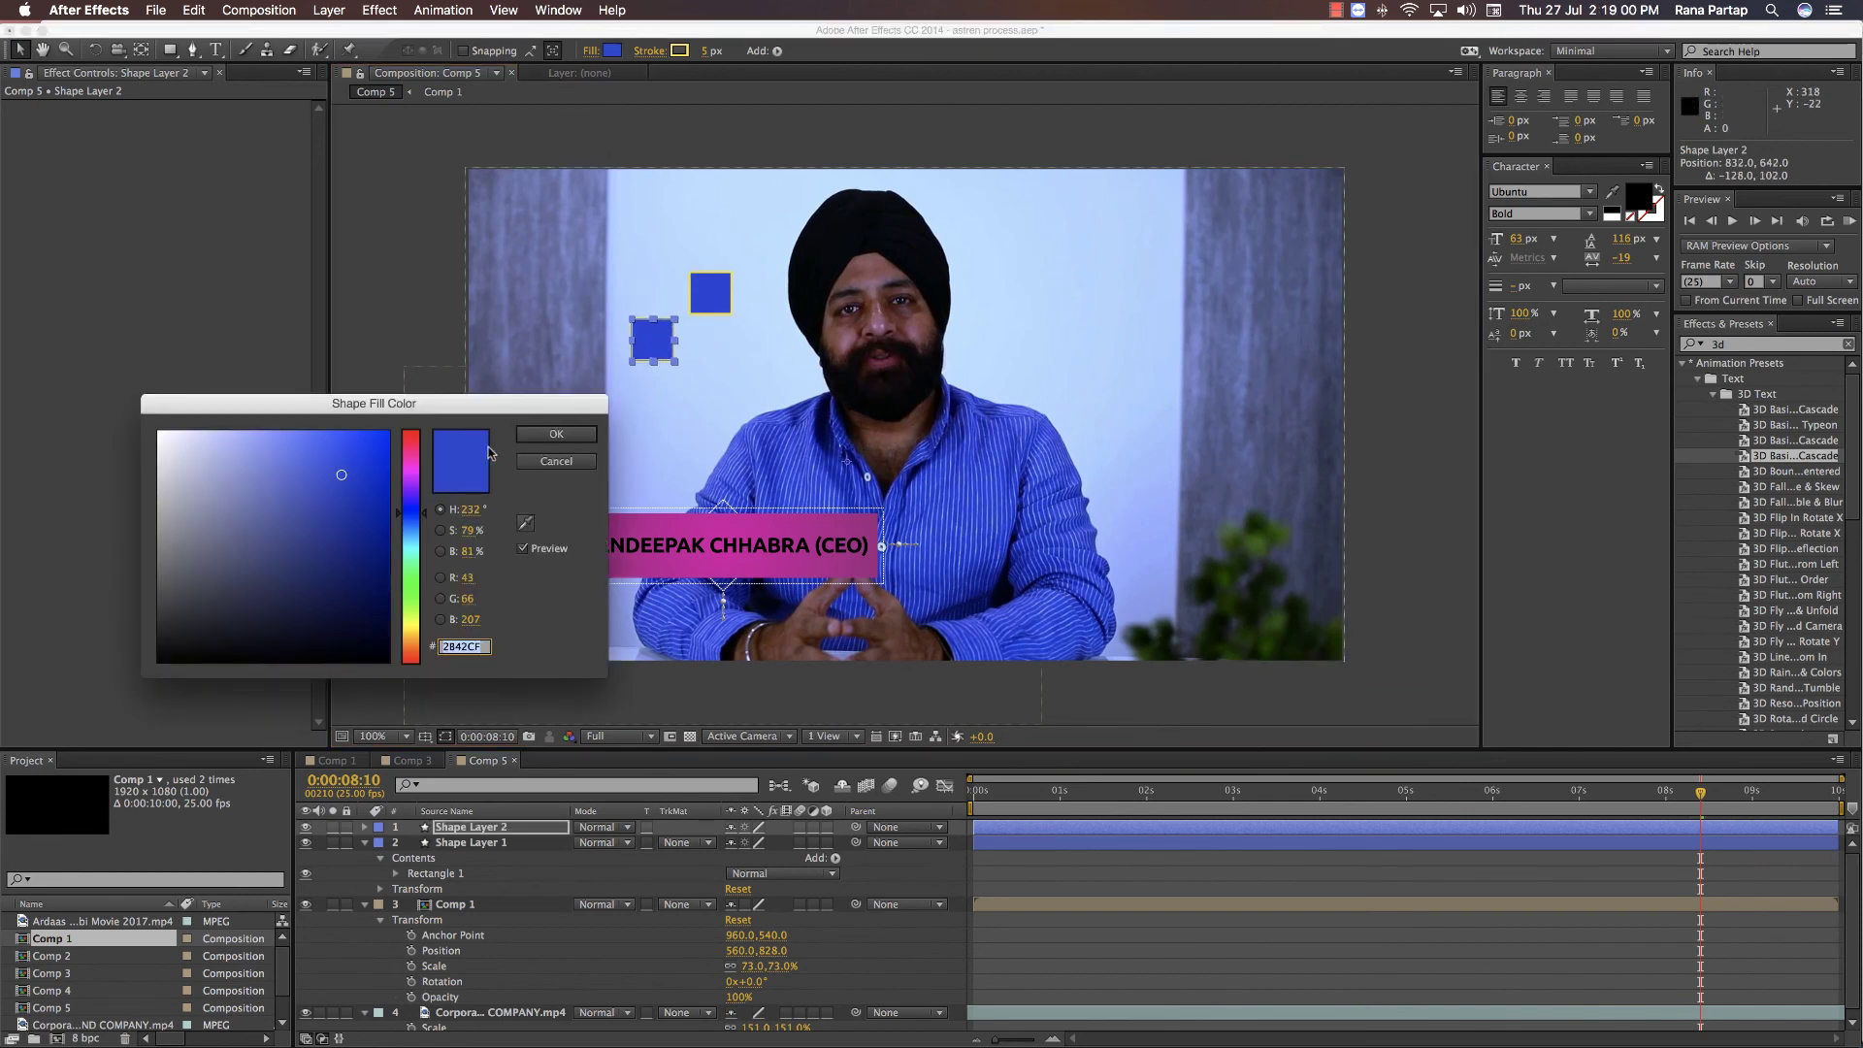
click(526, 522)
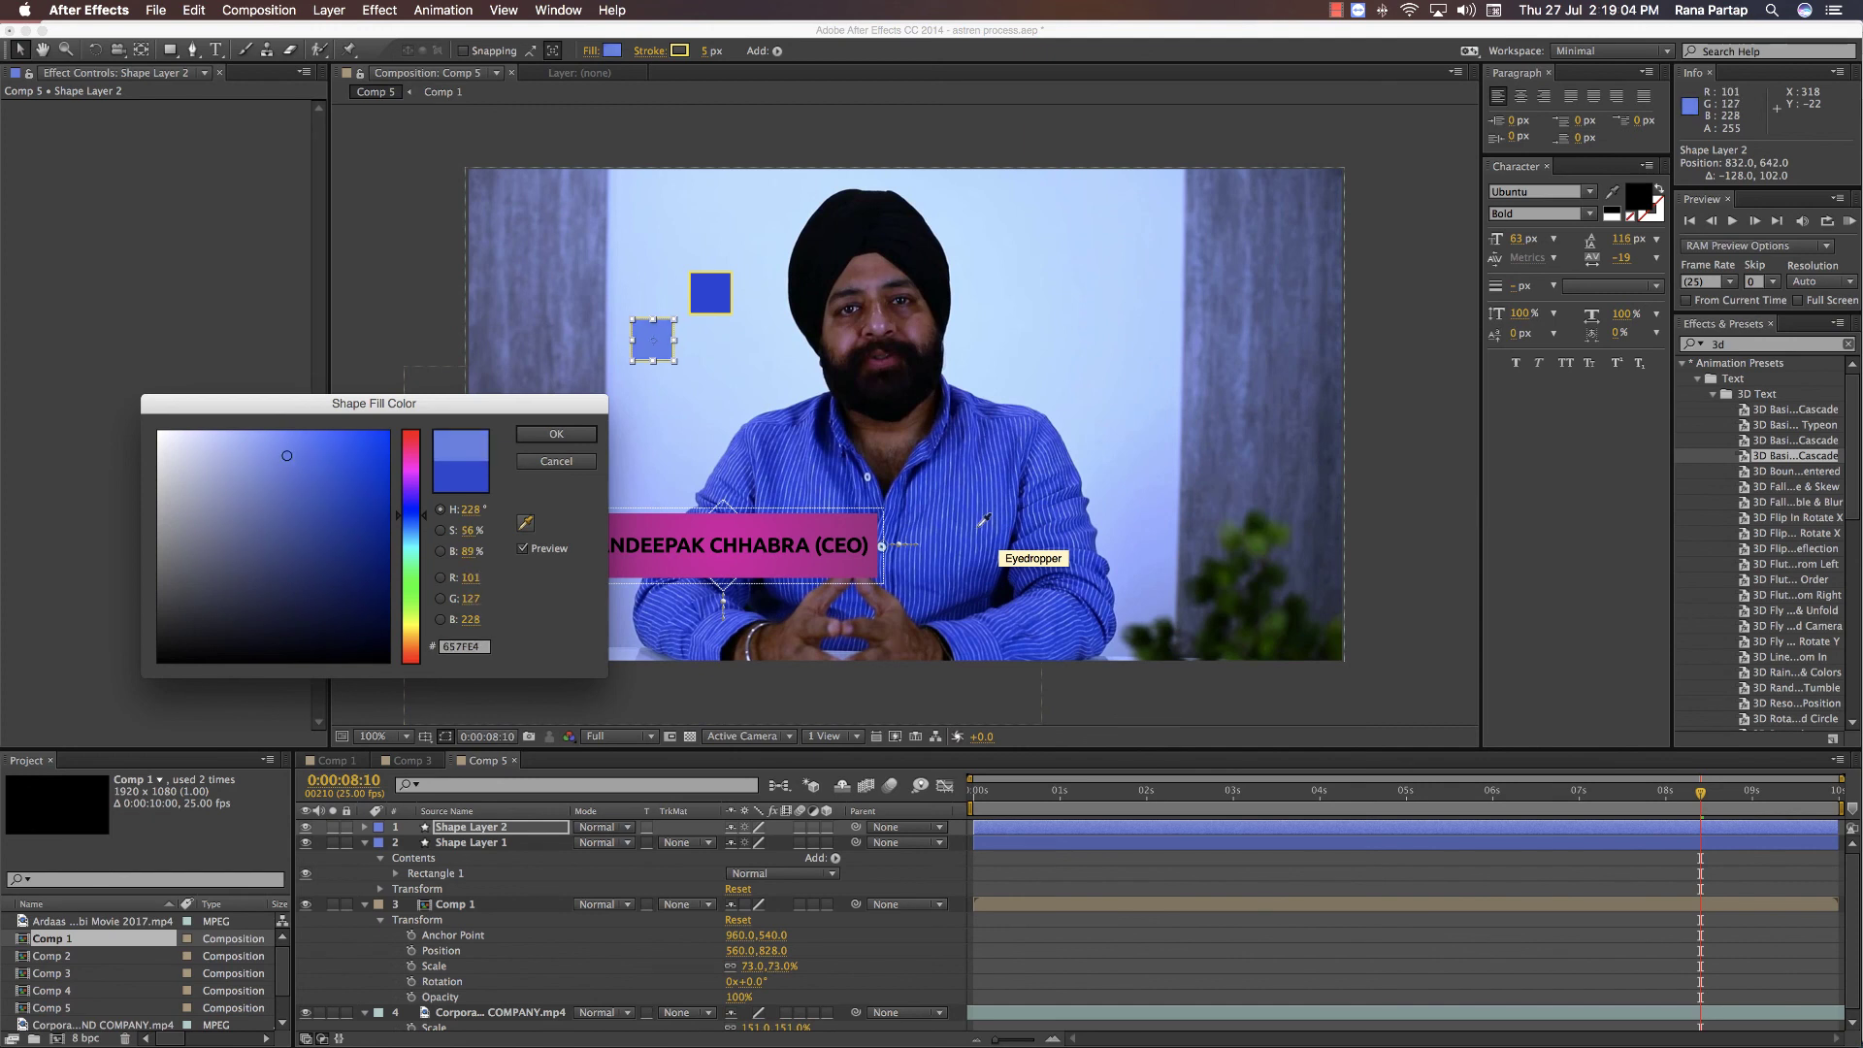
click(978, 525)
click(543, 438)
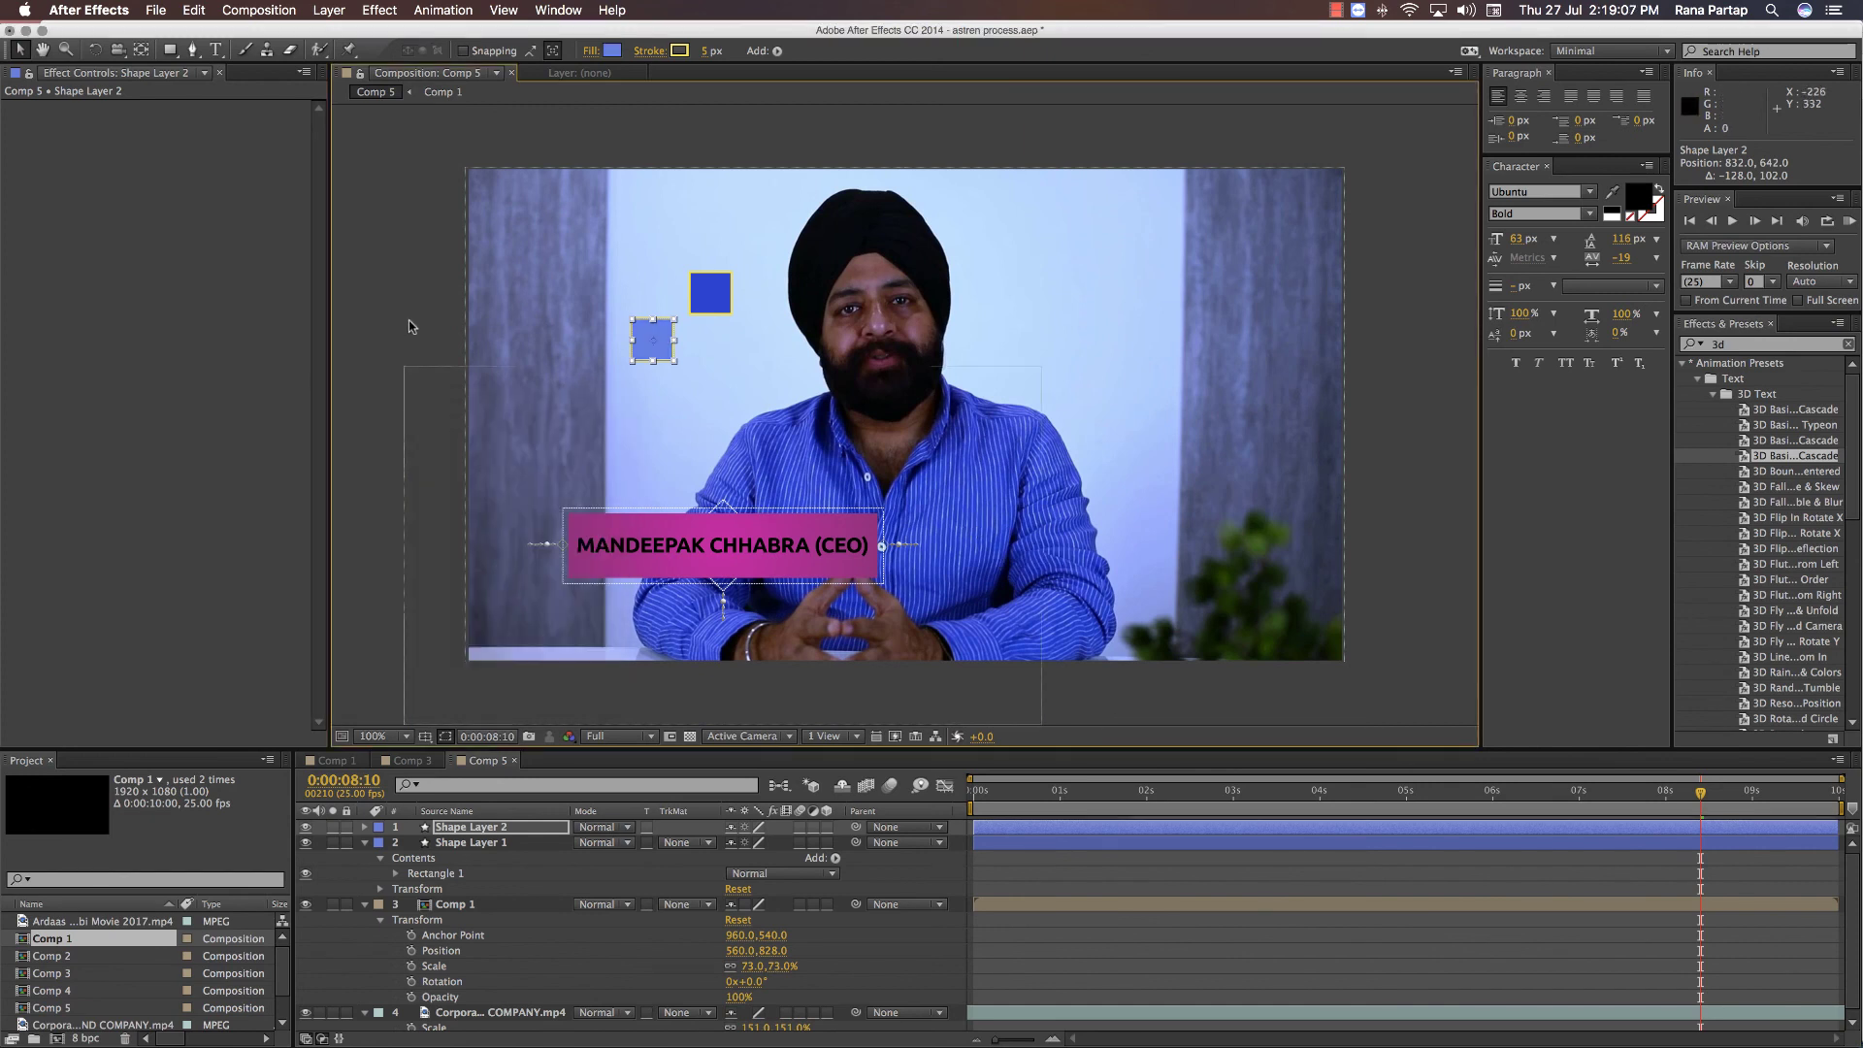
- Cut both blue squares from Comp 5 and paste them into Comp 1 as colour references
shift+click(711, 298)
key(super+x)
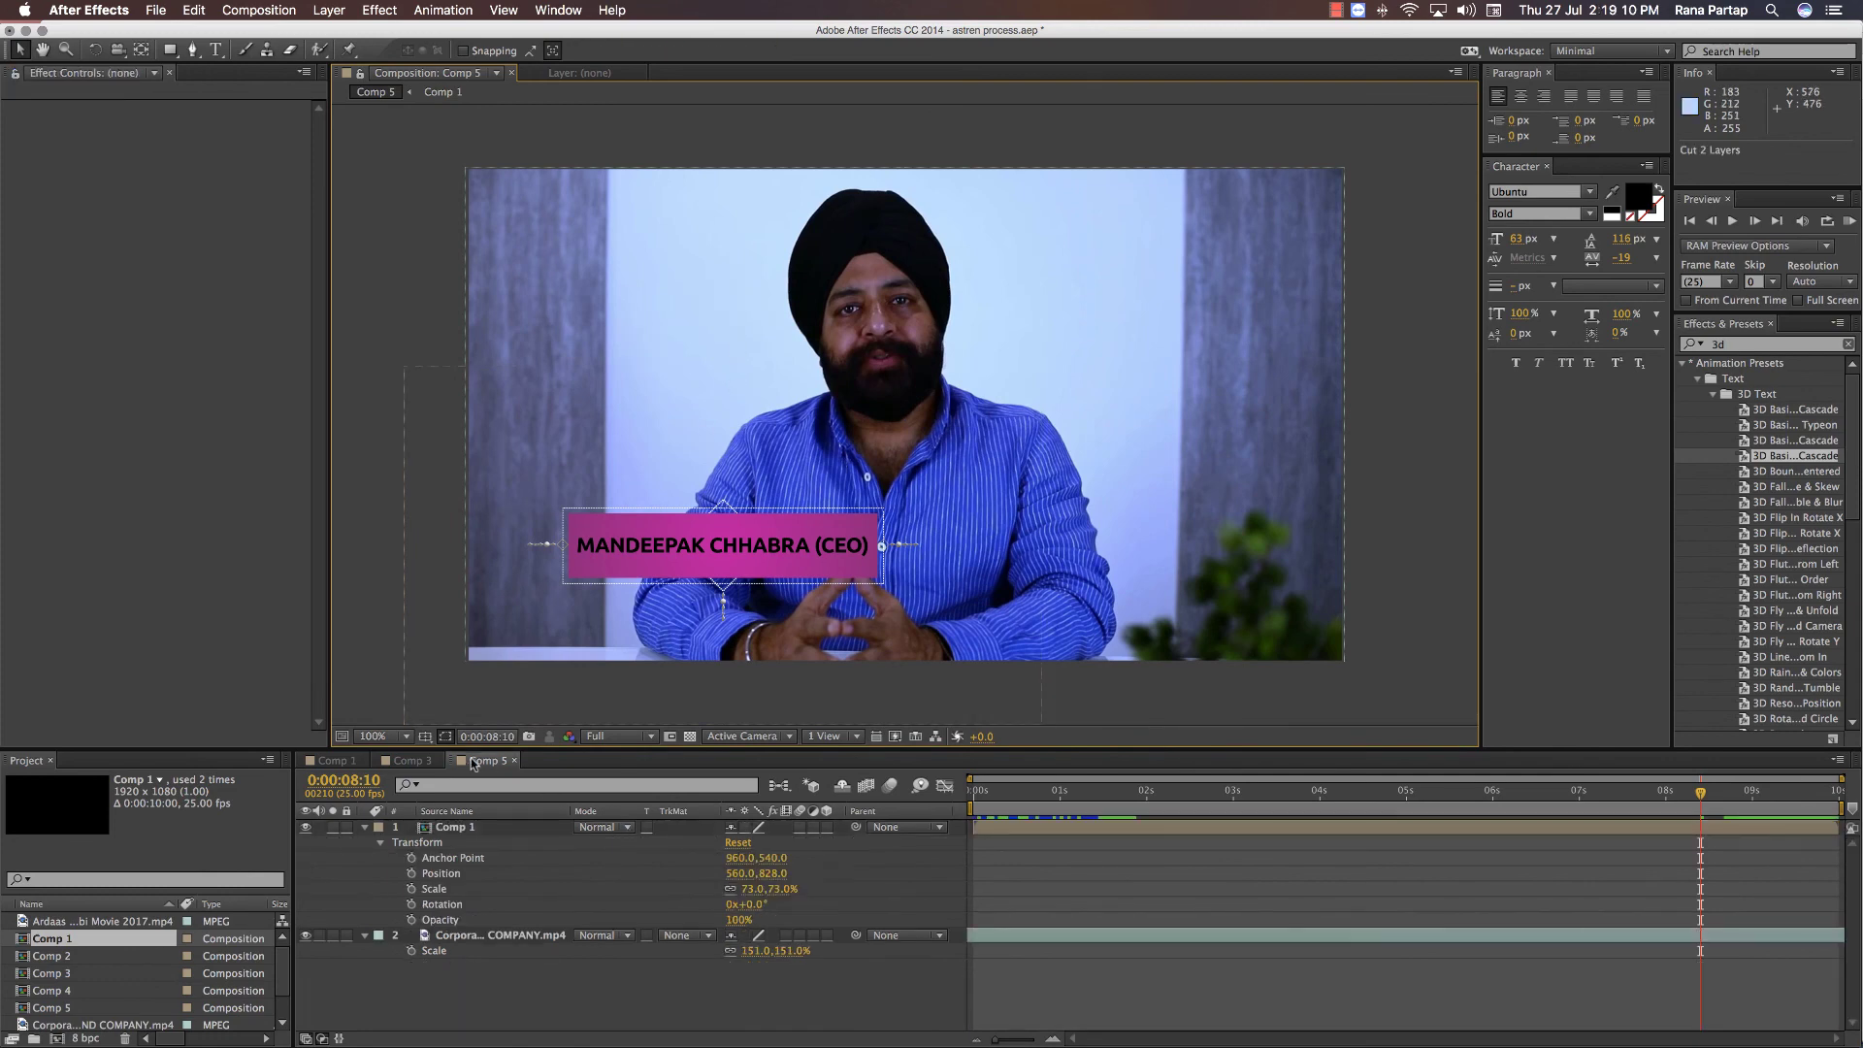
double_click(690, 576)
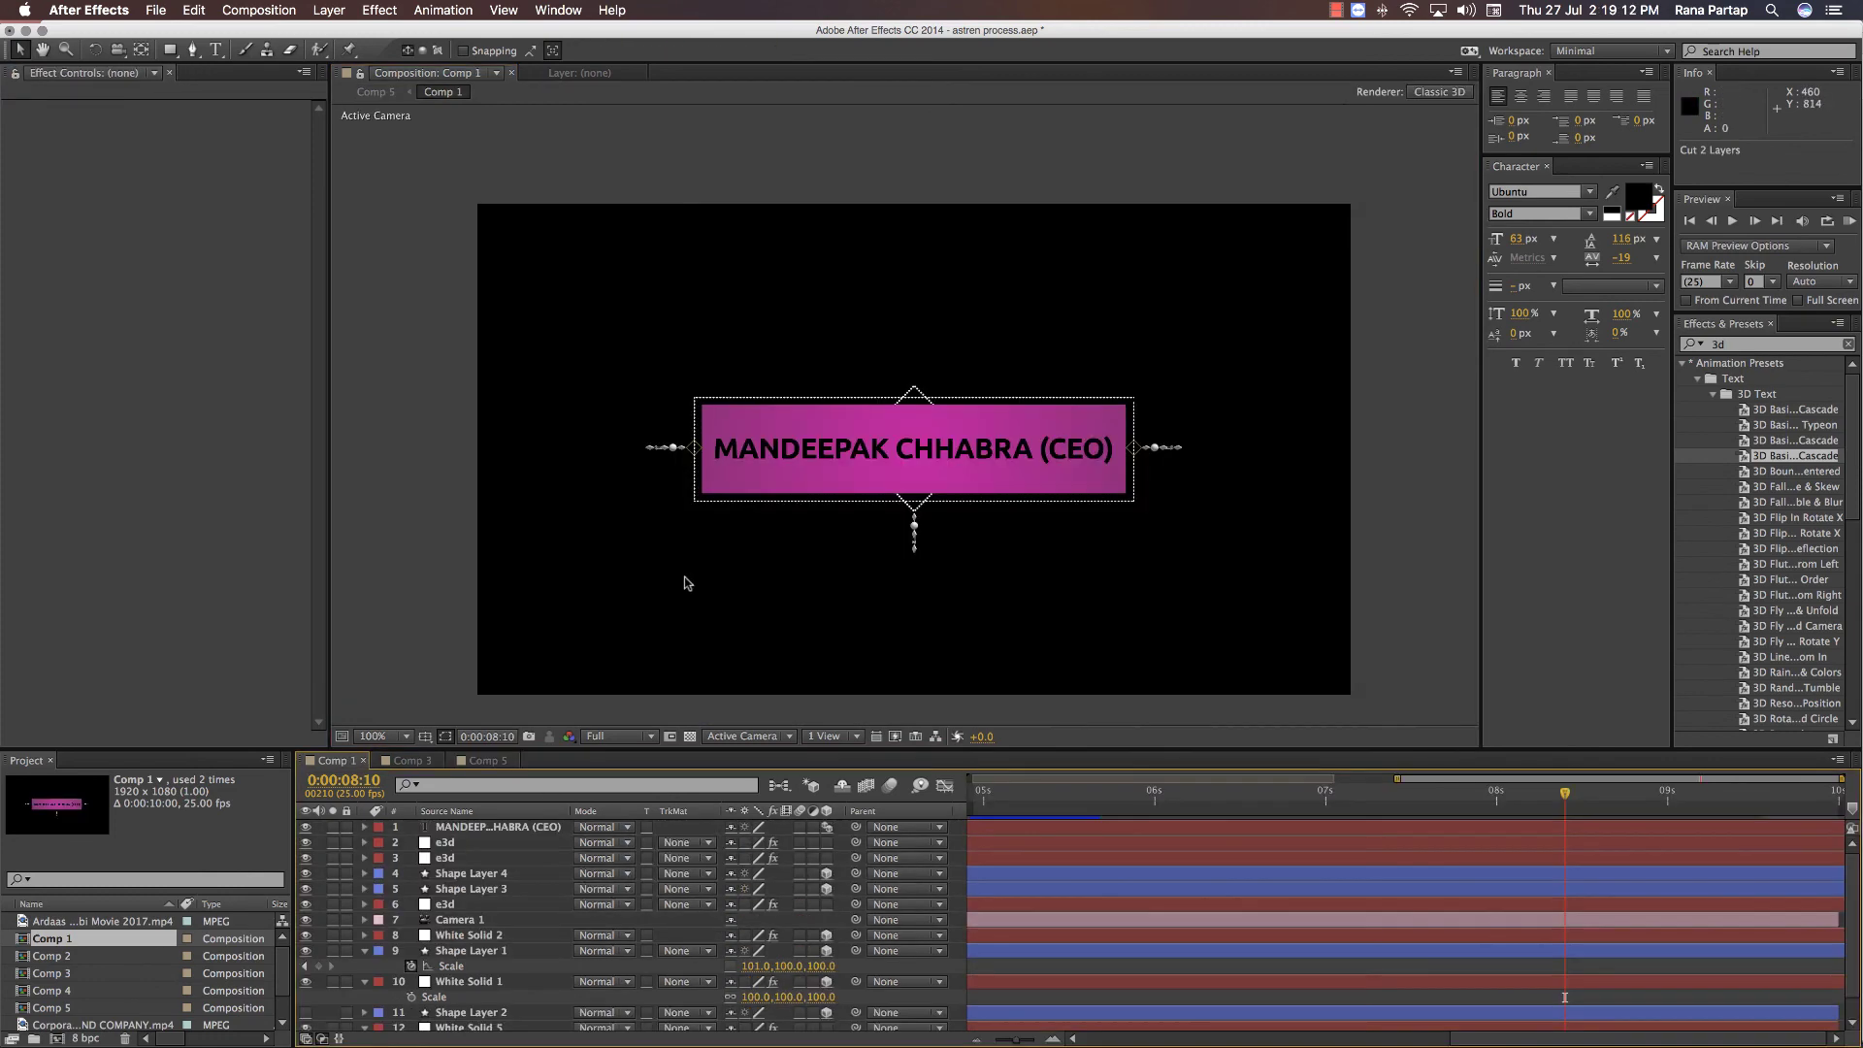
key(super+v)
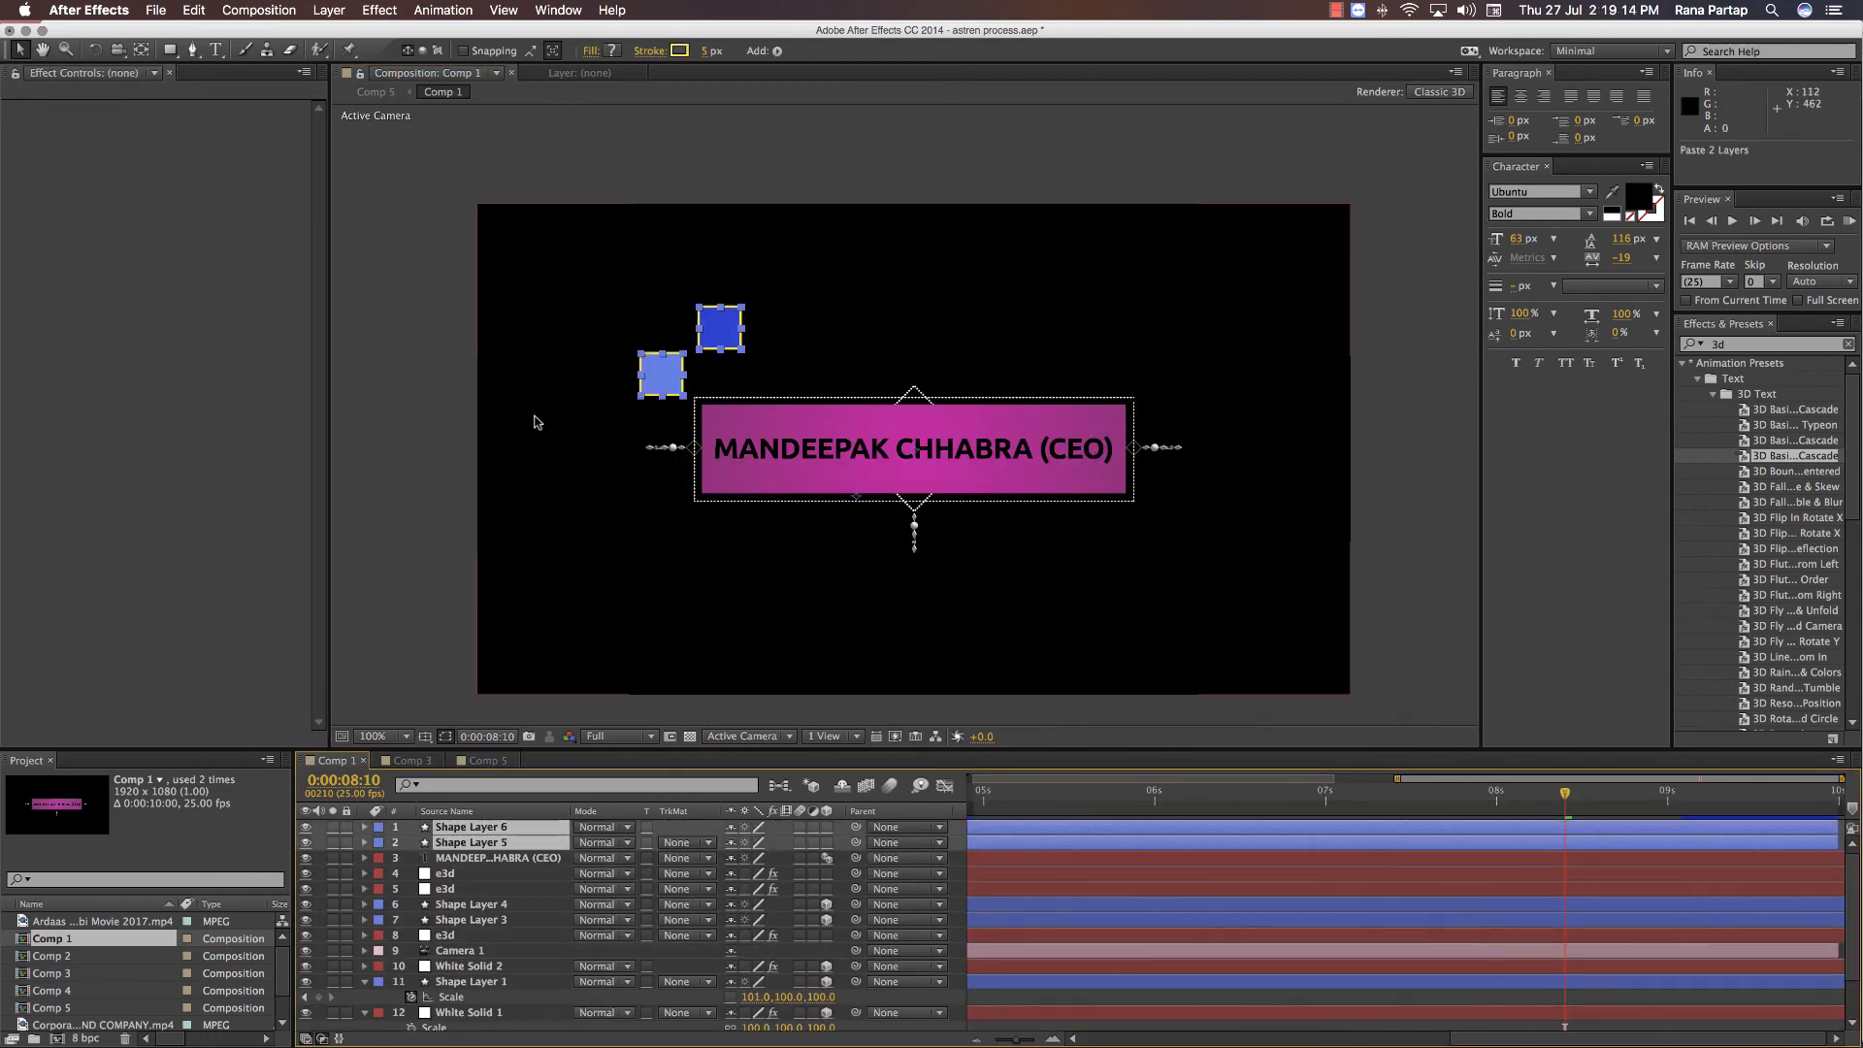
click(559, 445)
click(408, 436)
- Set the inner colour stop of the radial gradient on Shape Layer 1, the banner, to 657FE4 sampled from the lighter square
key(period)
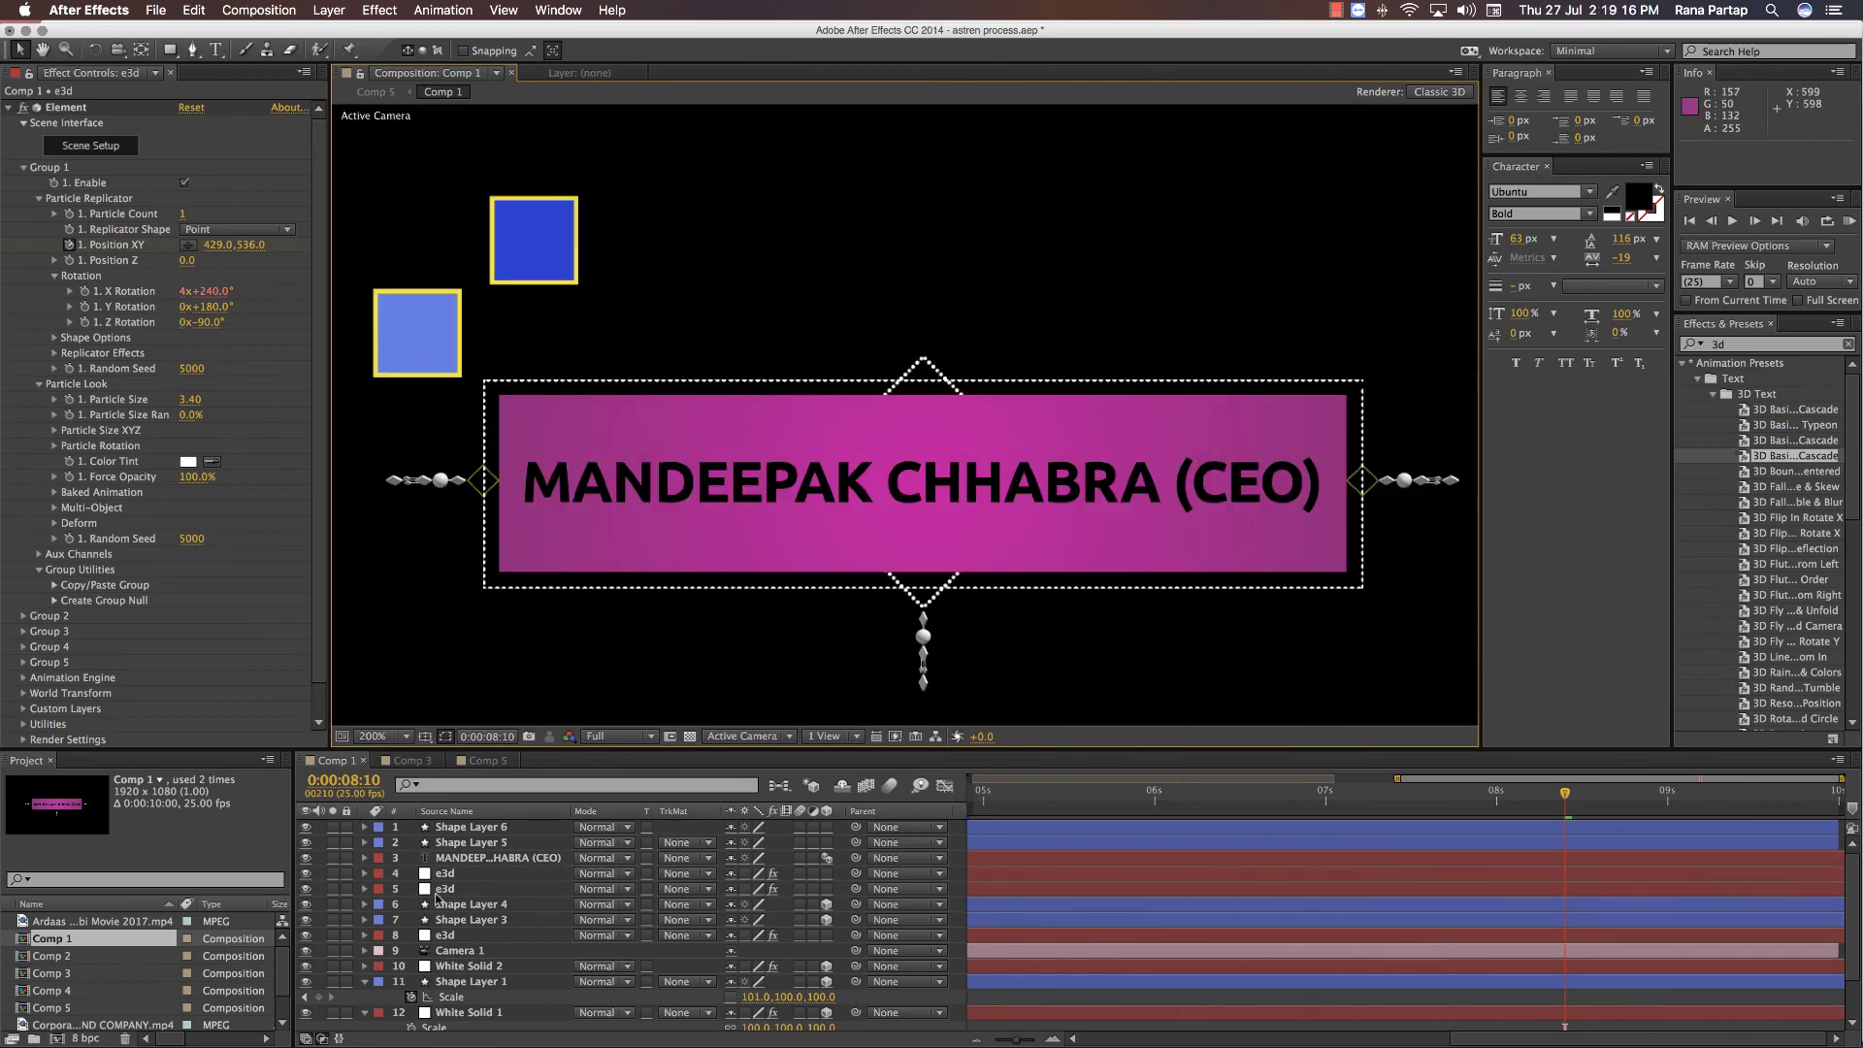
click(452, 922)
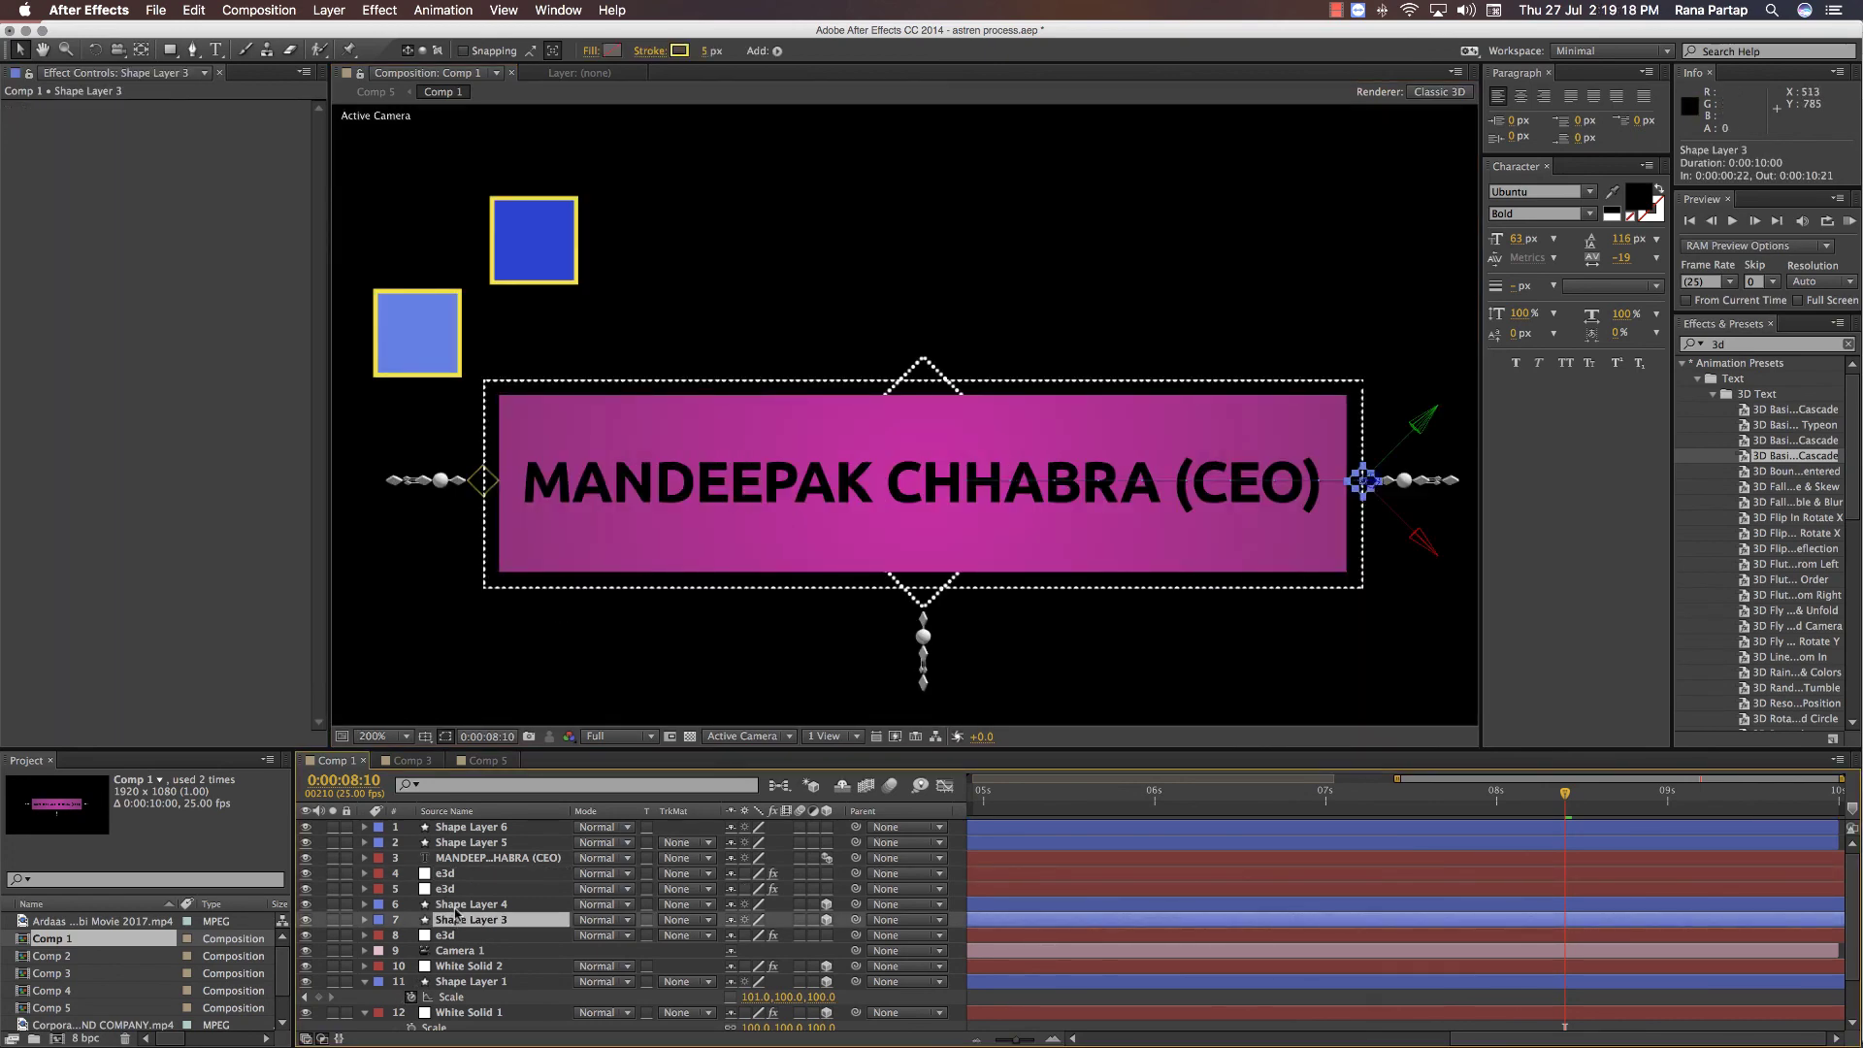
click(456, 905)
click(454, 889)
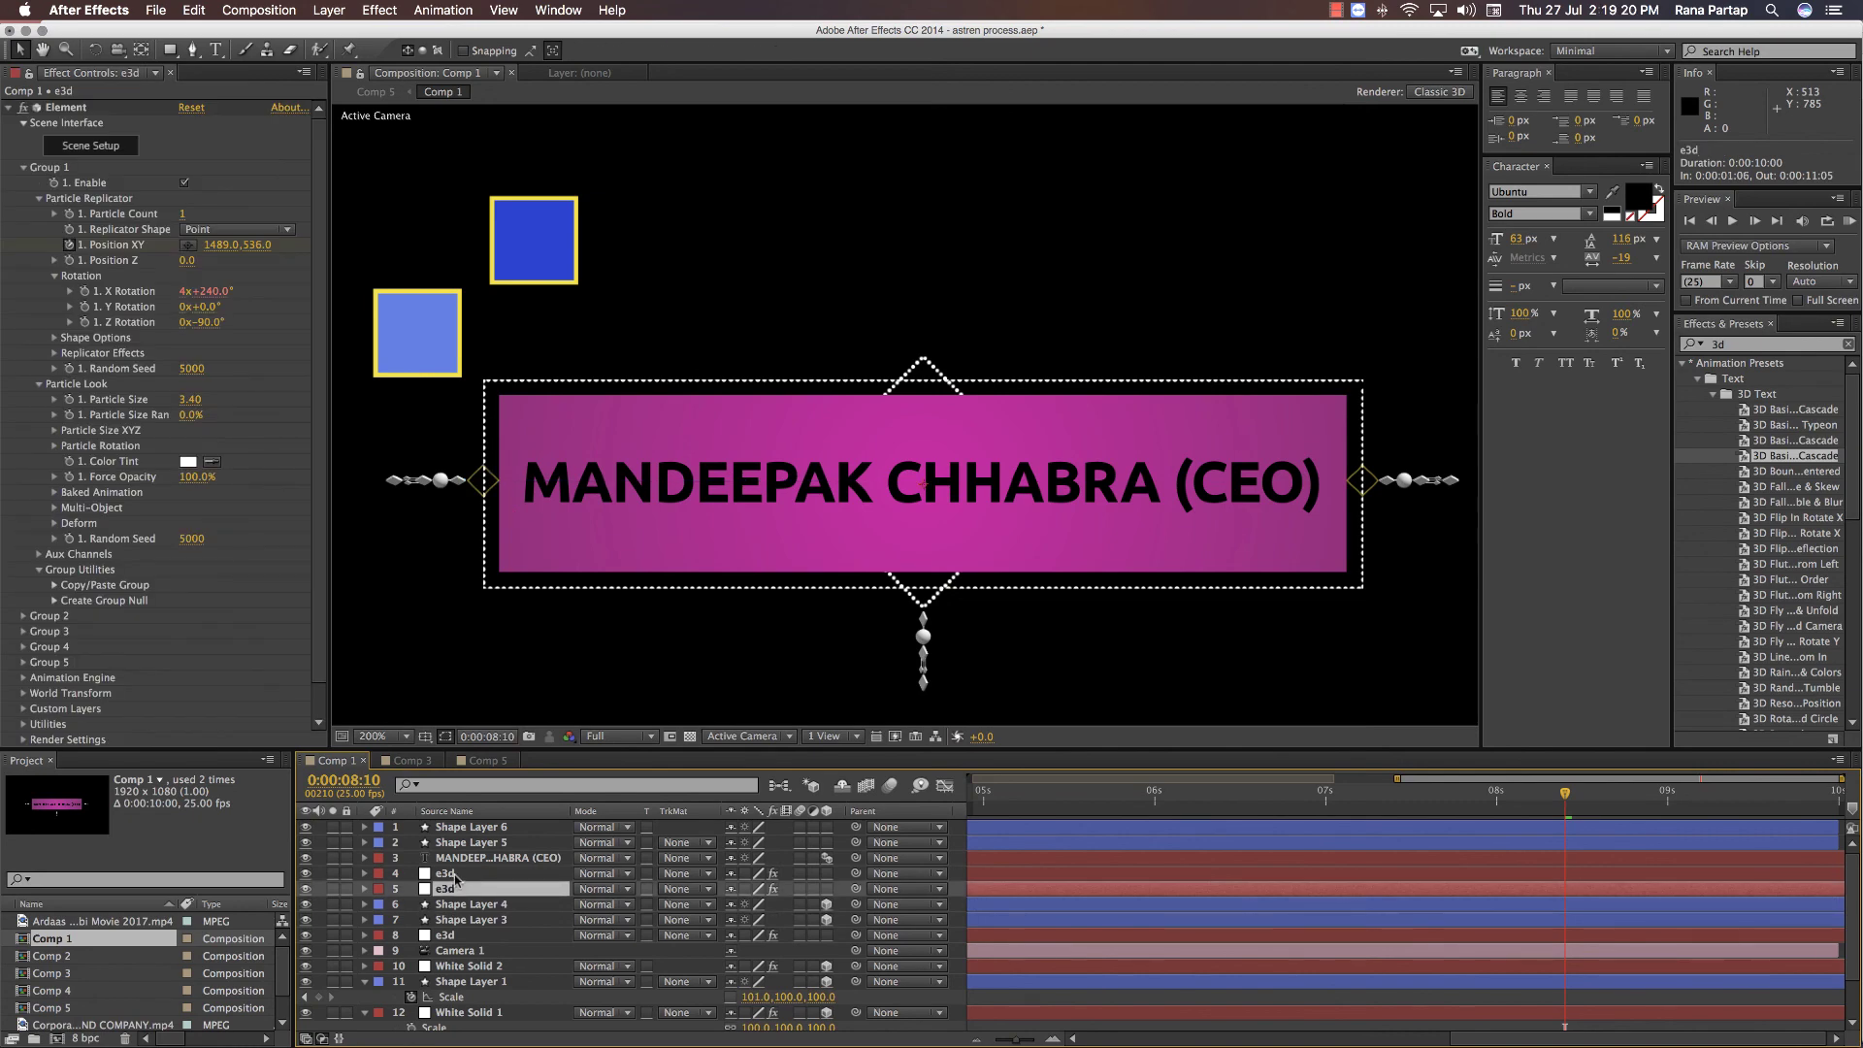
click(458, 874)
click(468, 951)
click(468, 967)
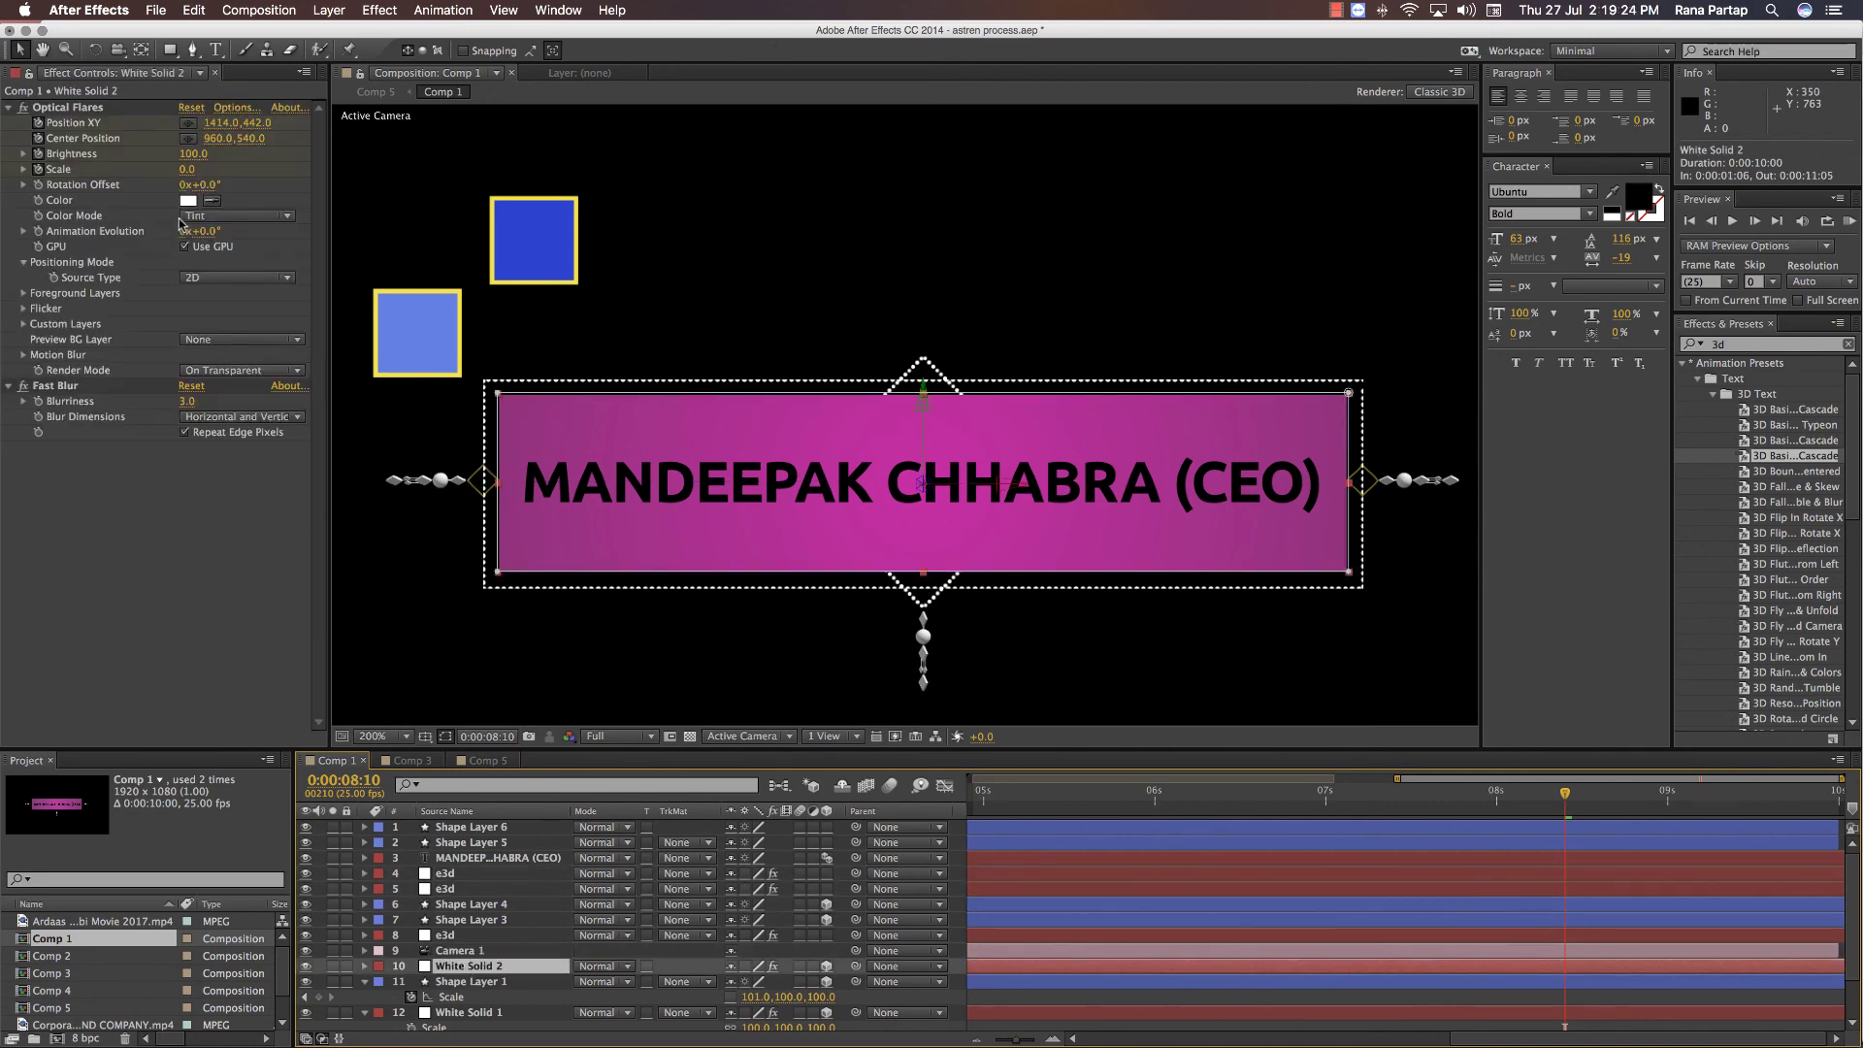
click(440, 983)
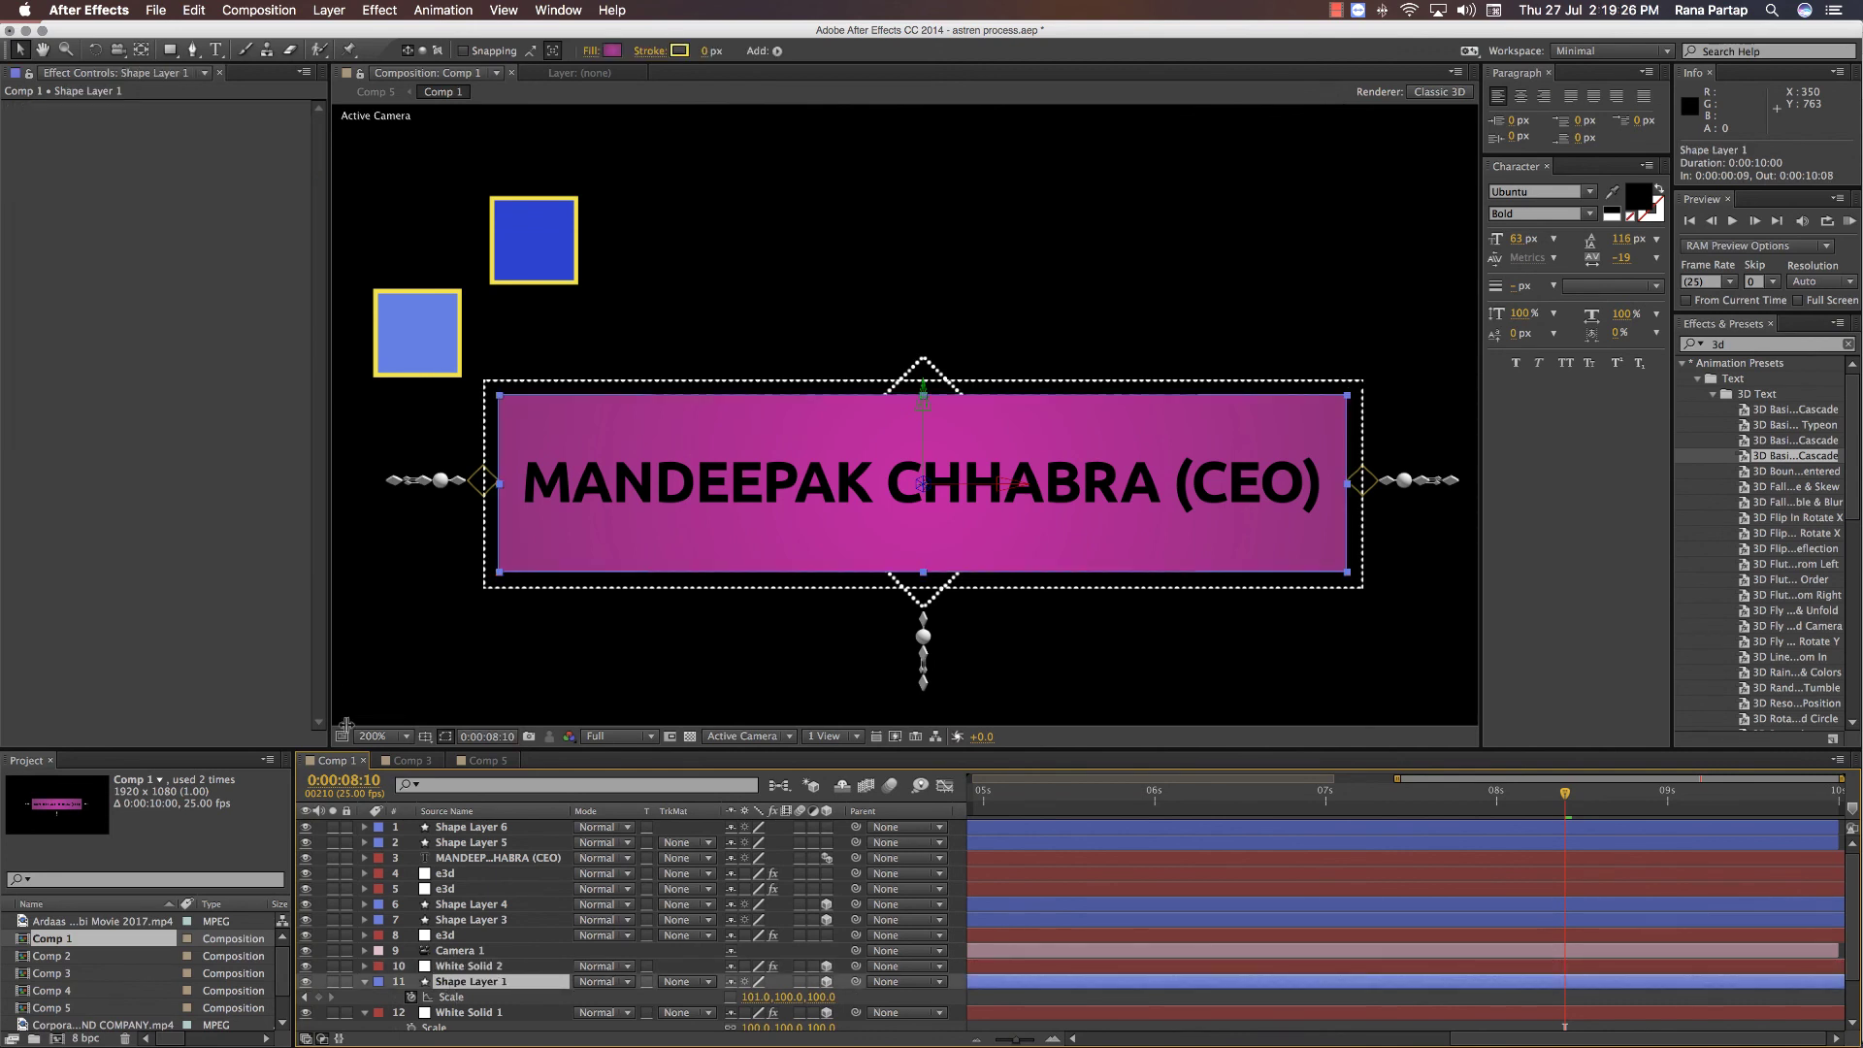
click(612, 51)
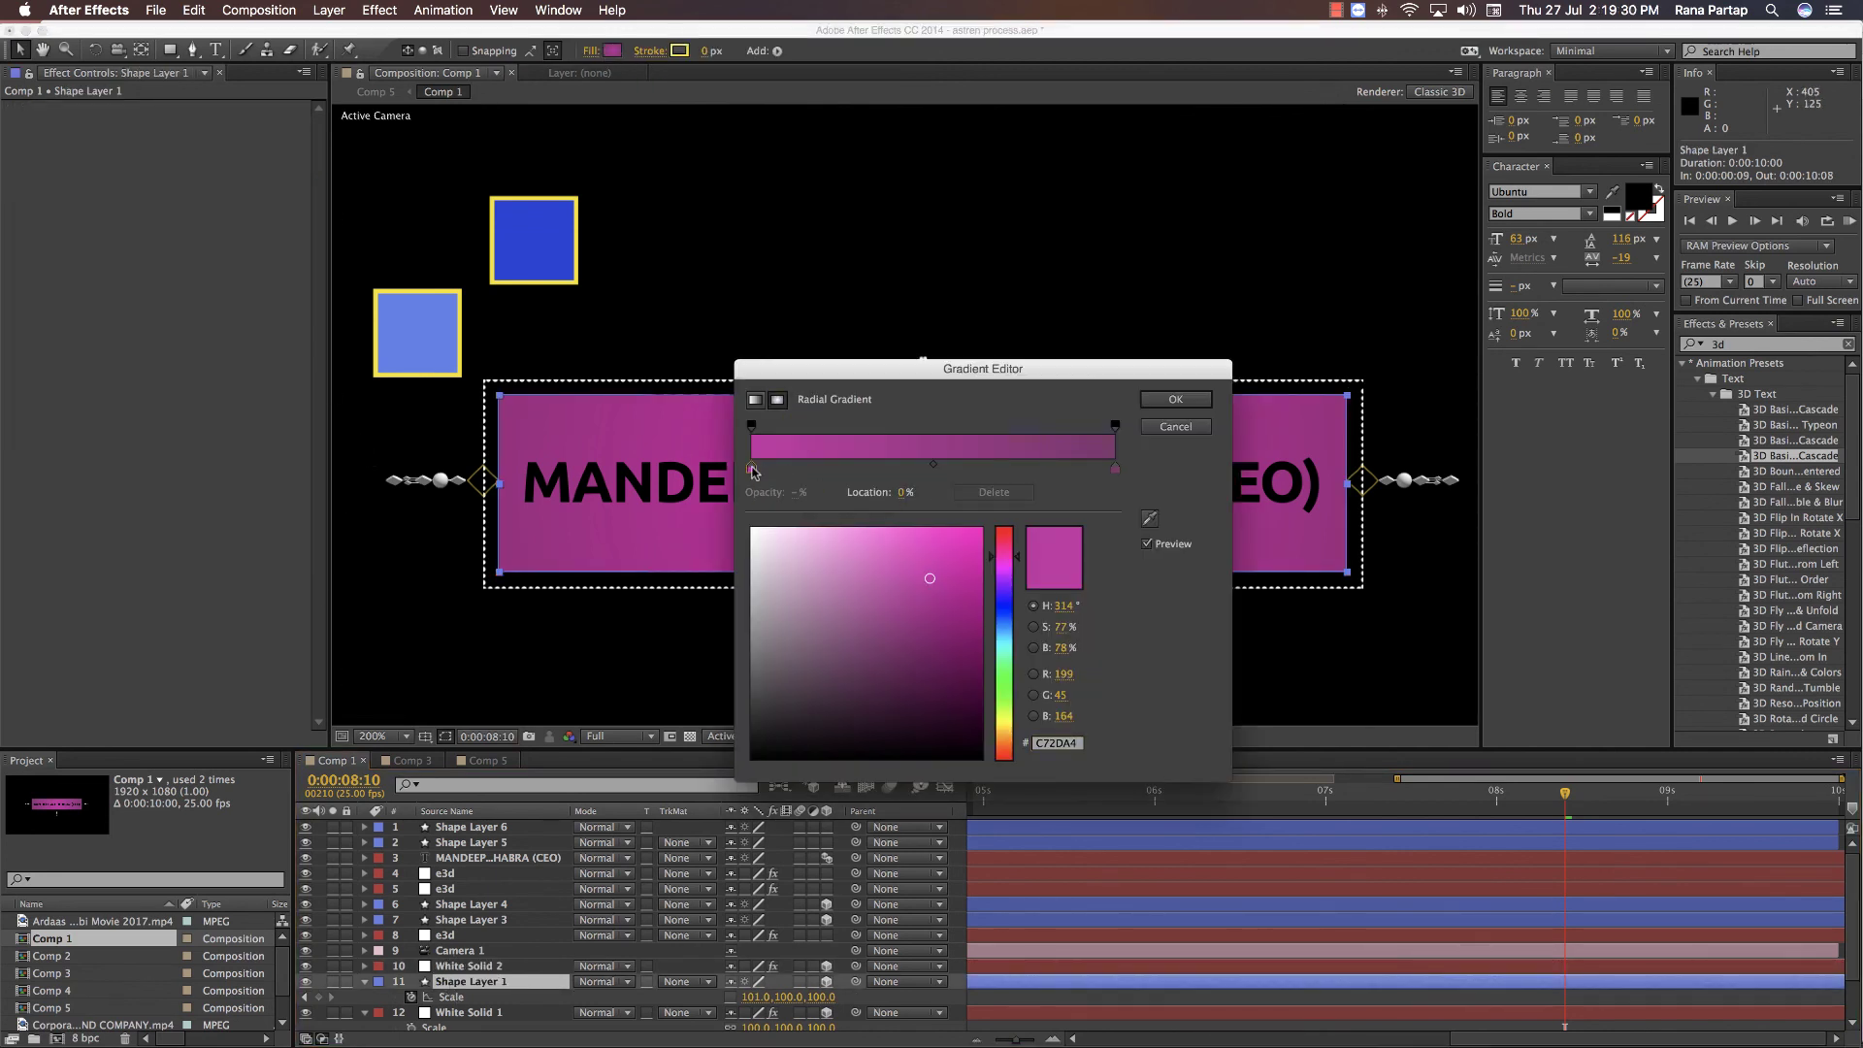
click(1150, 519)
click(431, 341)
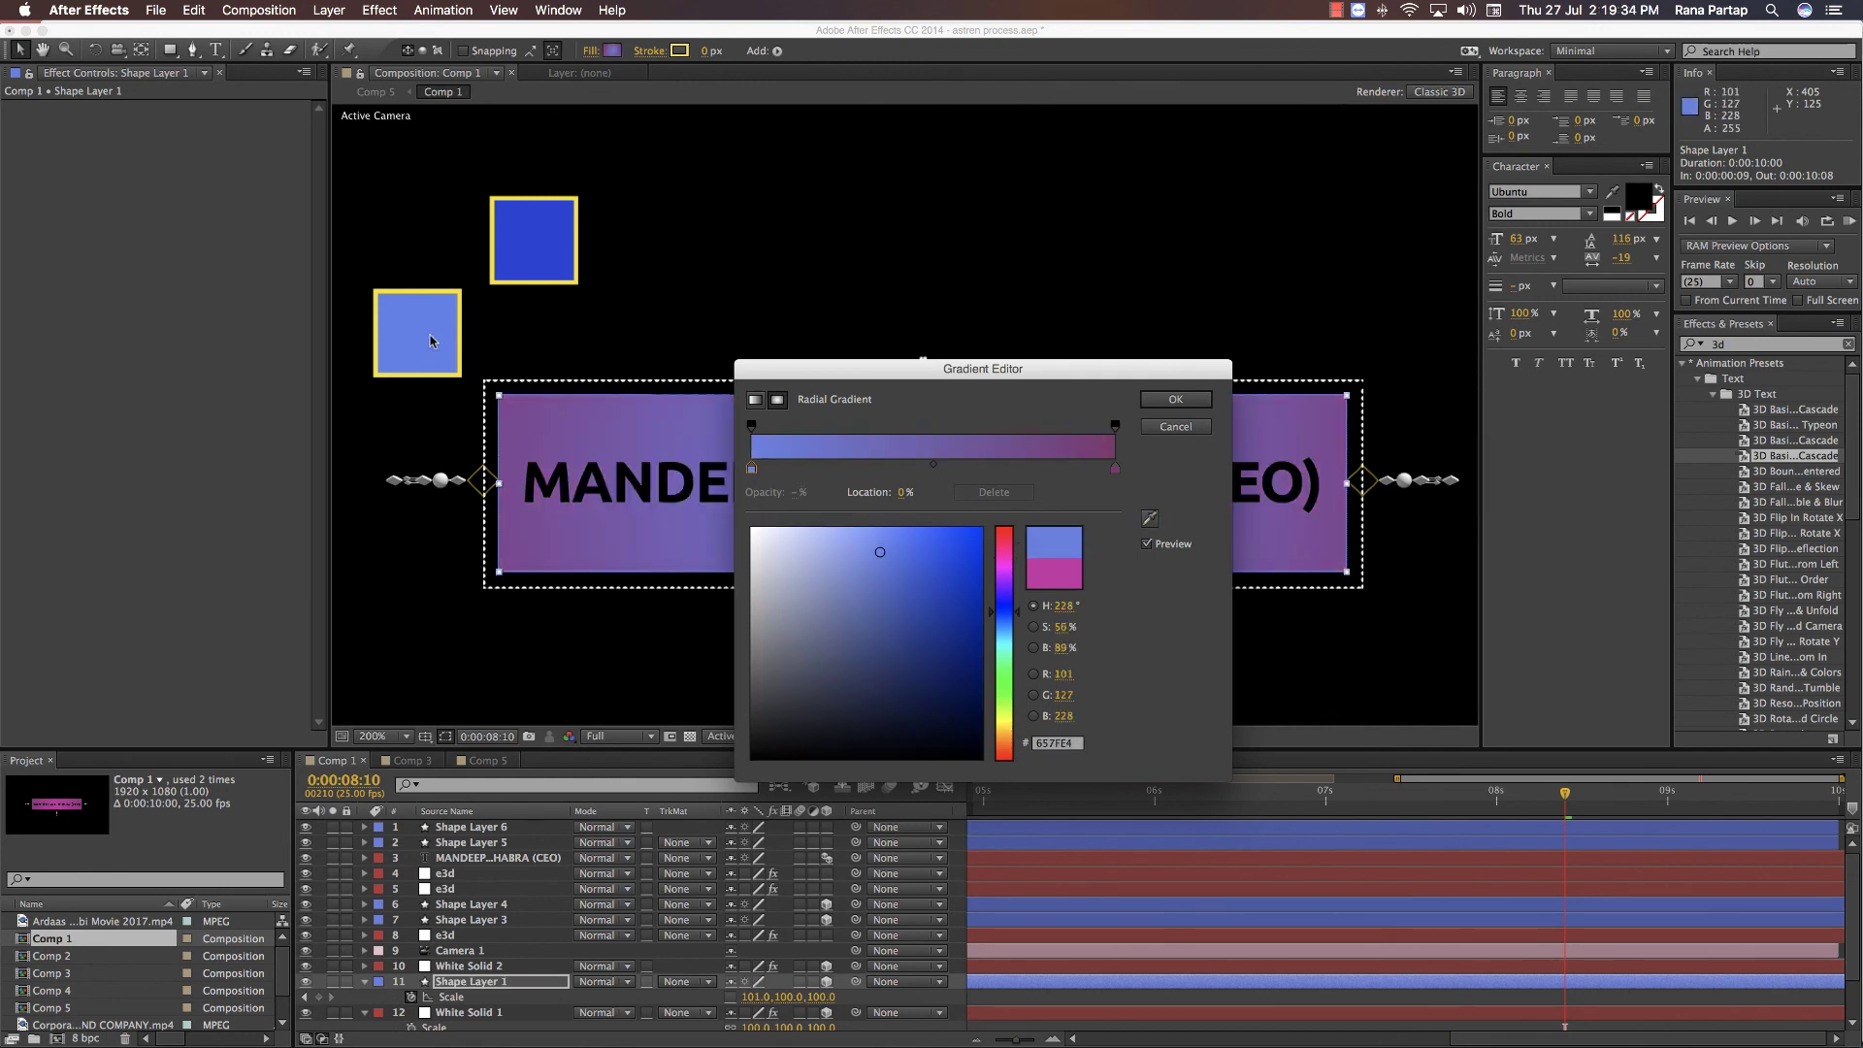
- Set the outer colour stop of the banner's radial gradient to the dark blue sampled from the darker reference square and accept the gradient
click(1116, 427)
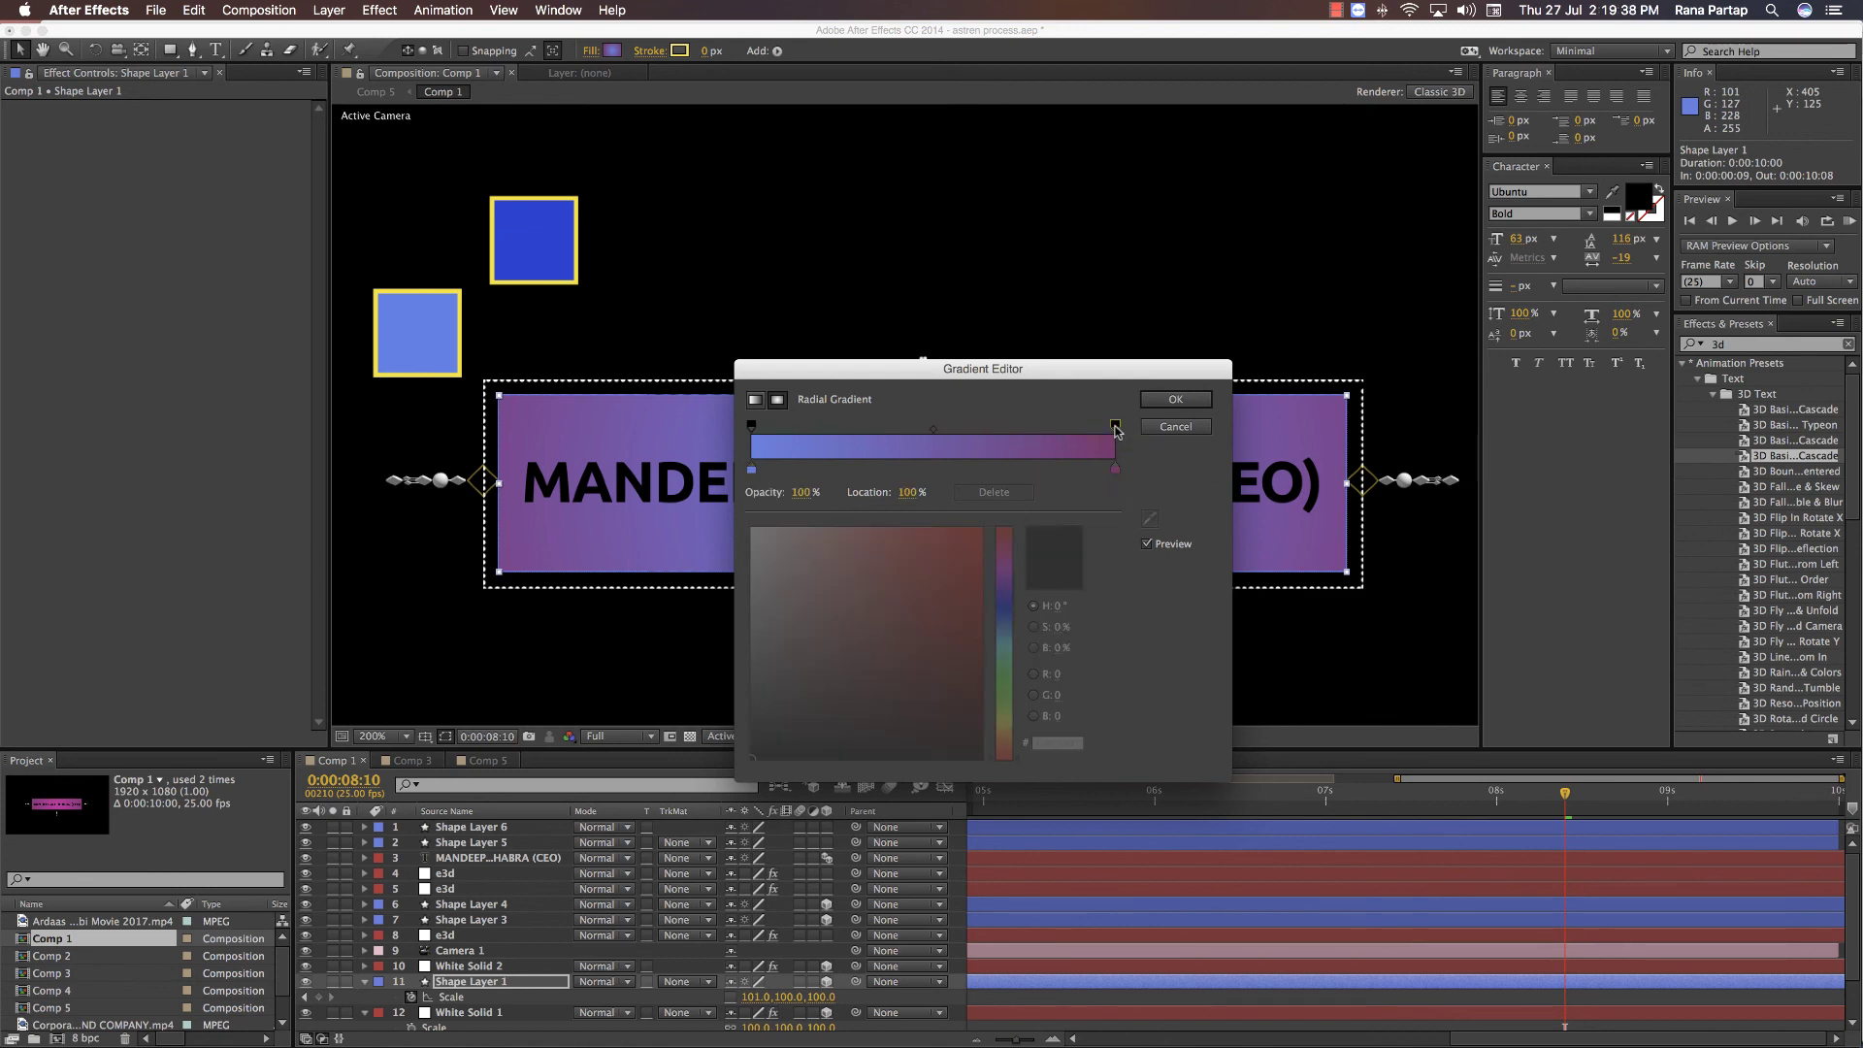
click(753, 471)
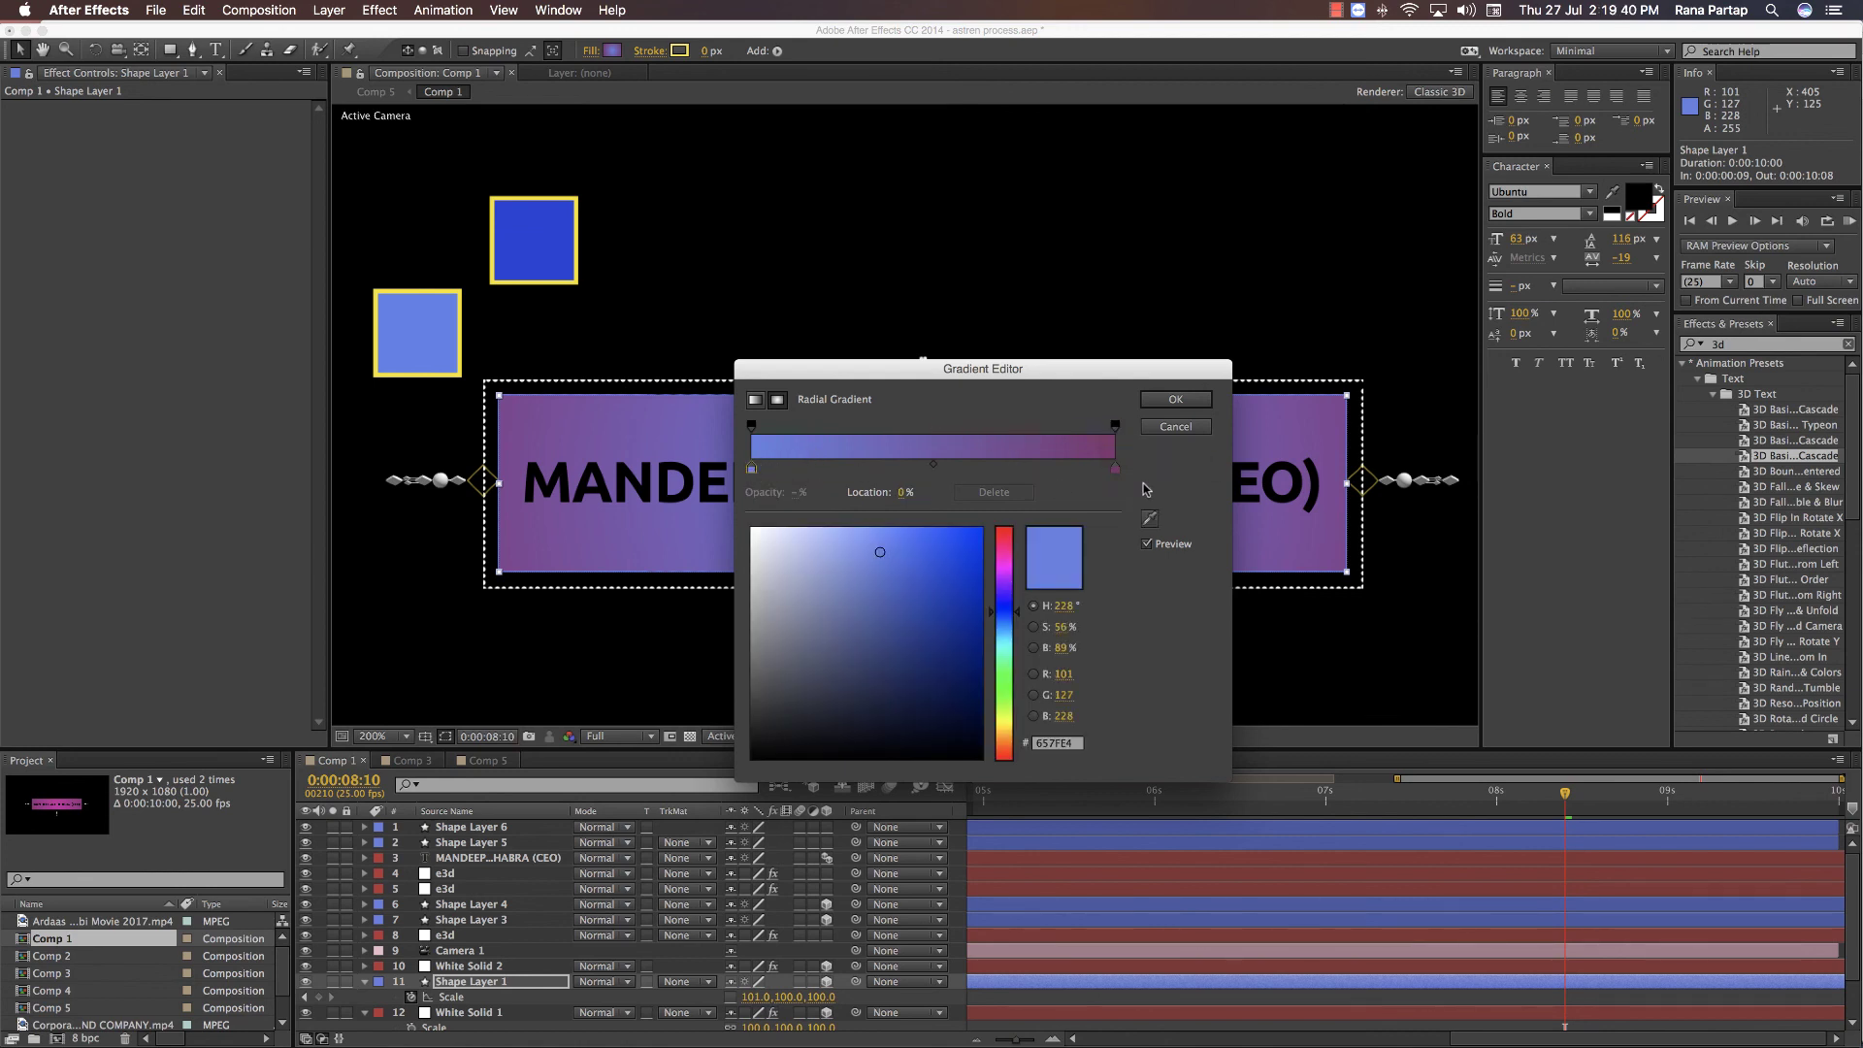
click(1115, 470)
click(1150, 519)
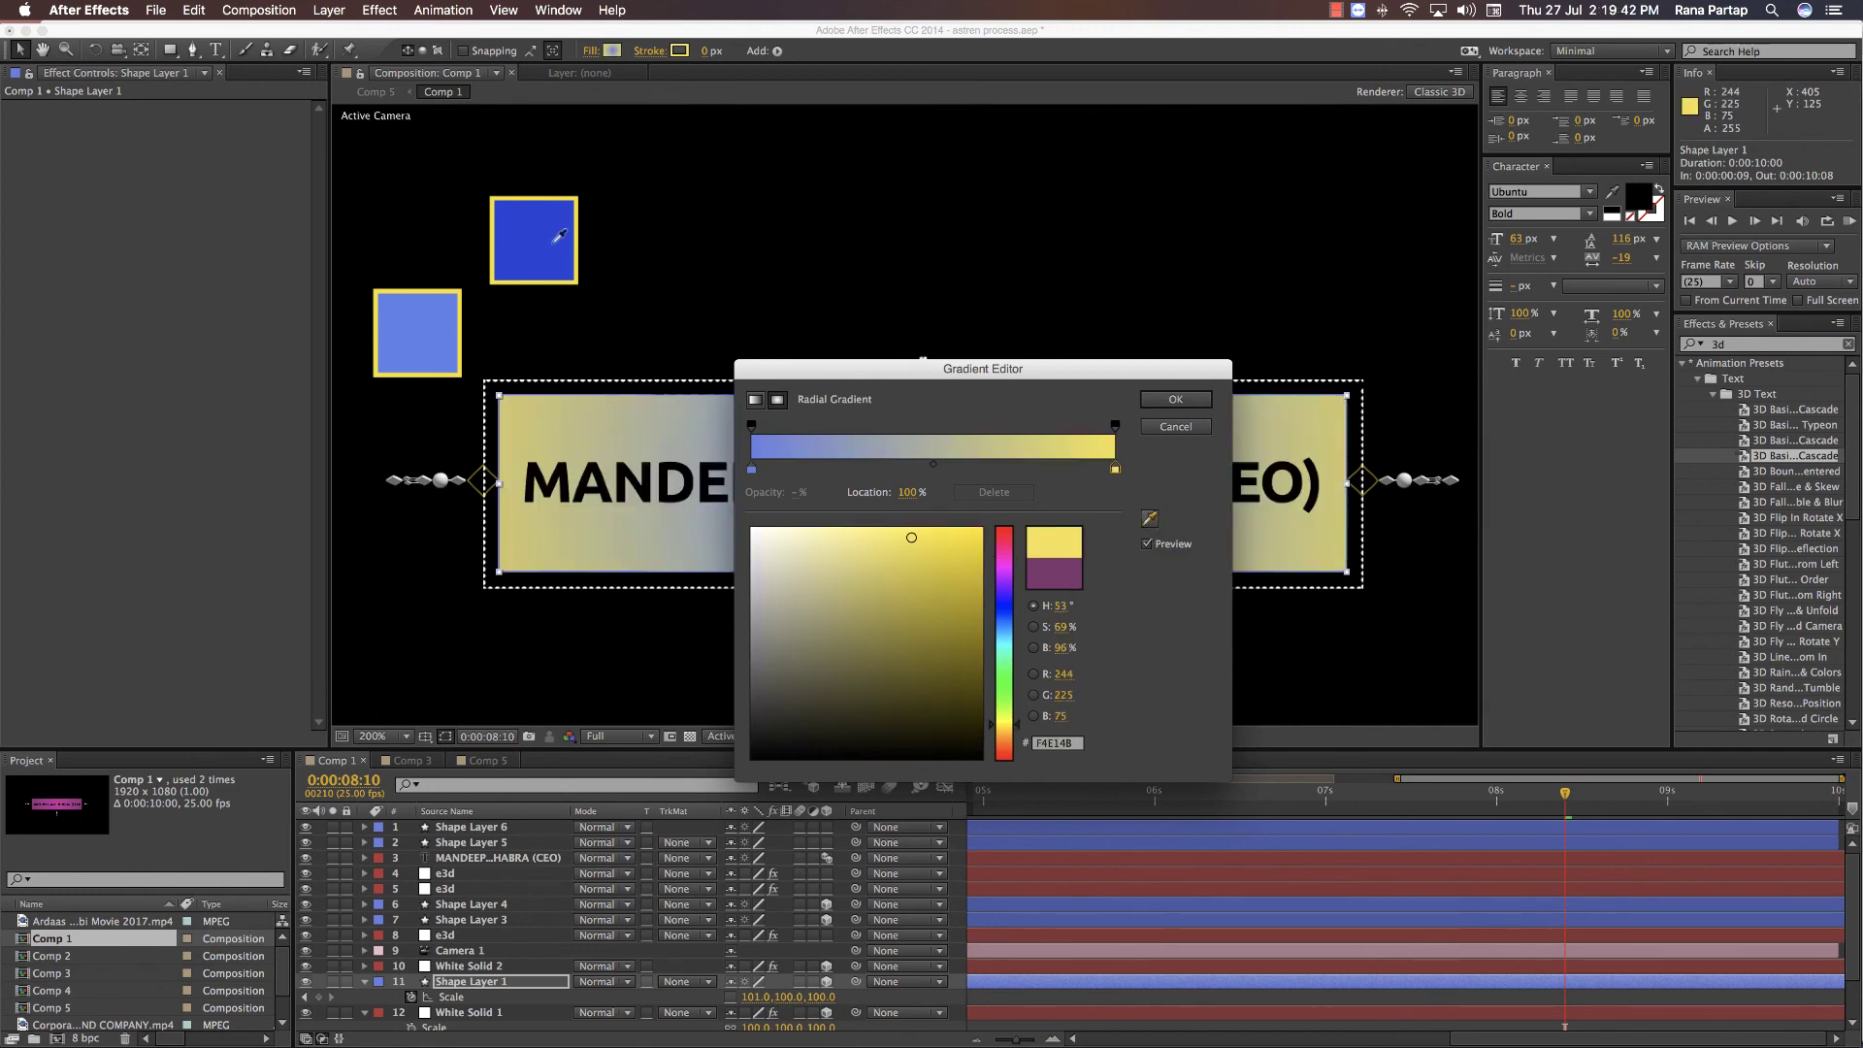
click(1175, 401)
key(comma)
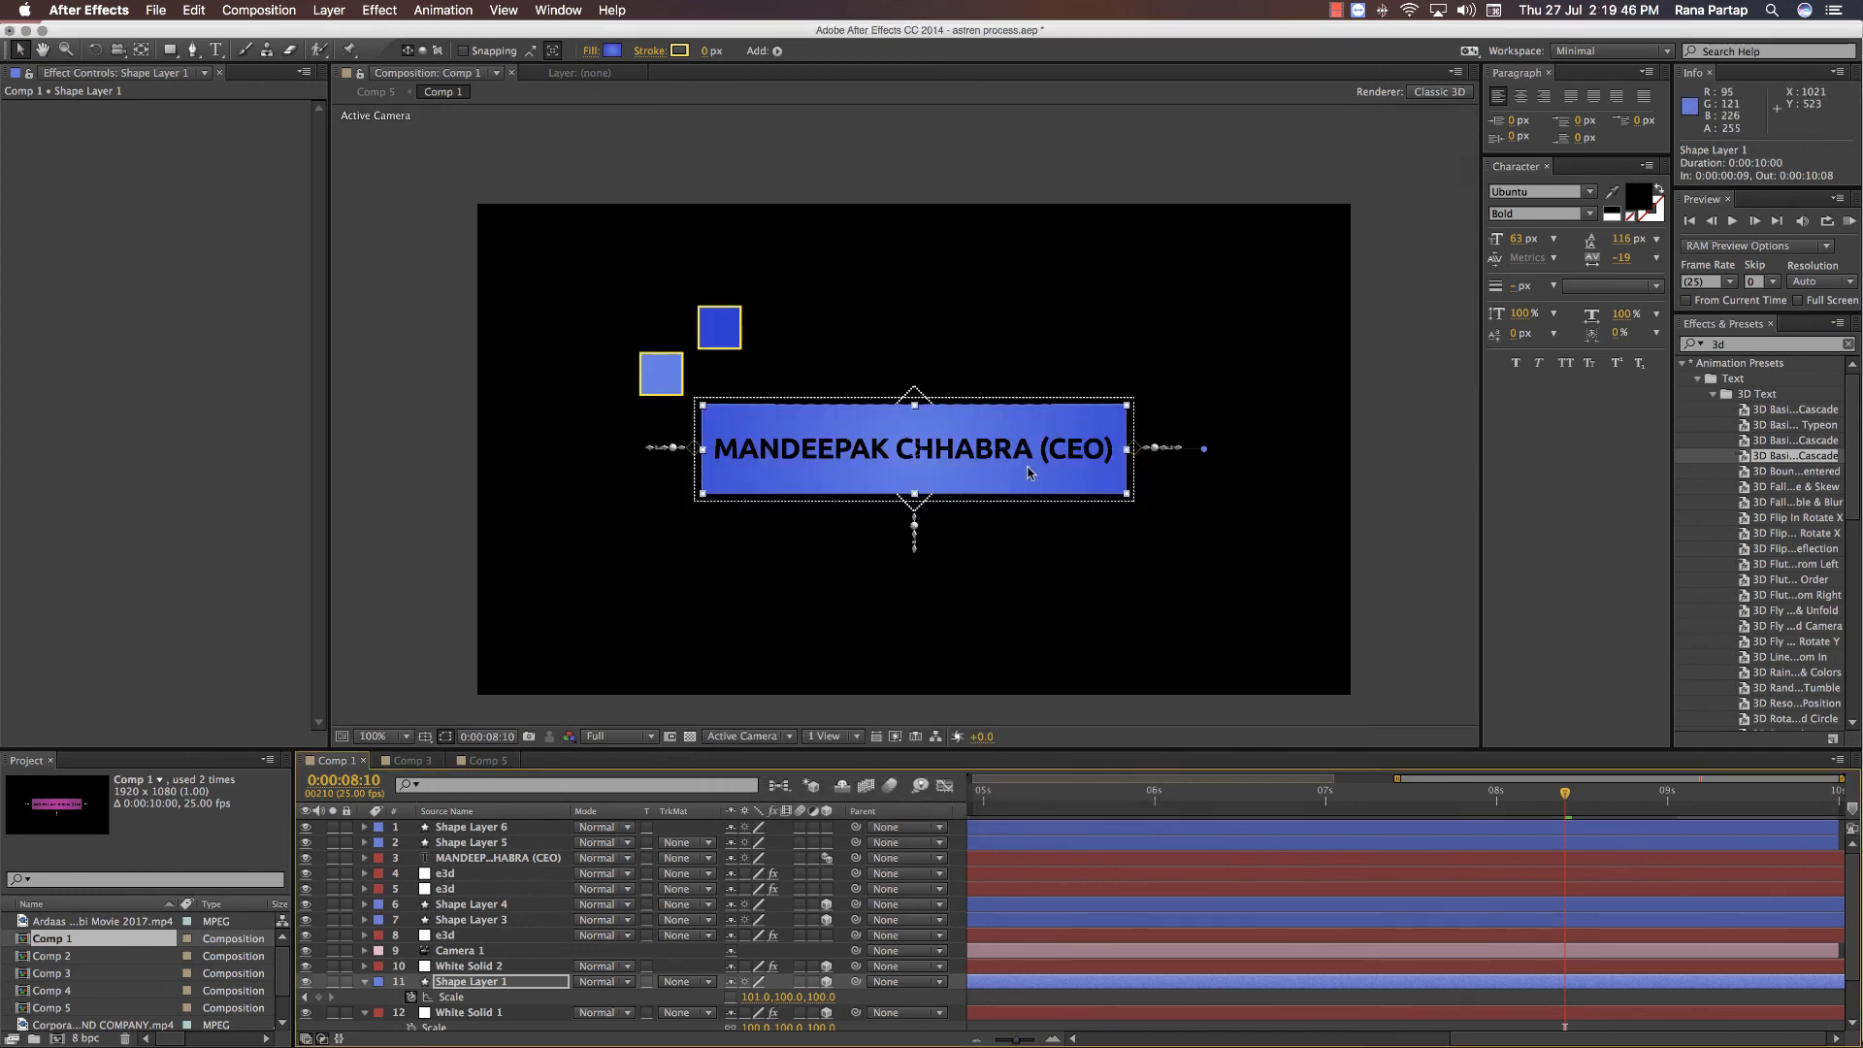
- Check the recoloured banner in Comp 5, then delete both blue reference squares from Comp 1
click(485, 760)
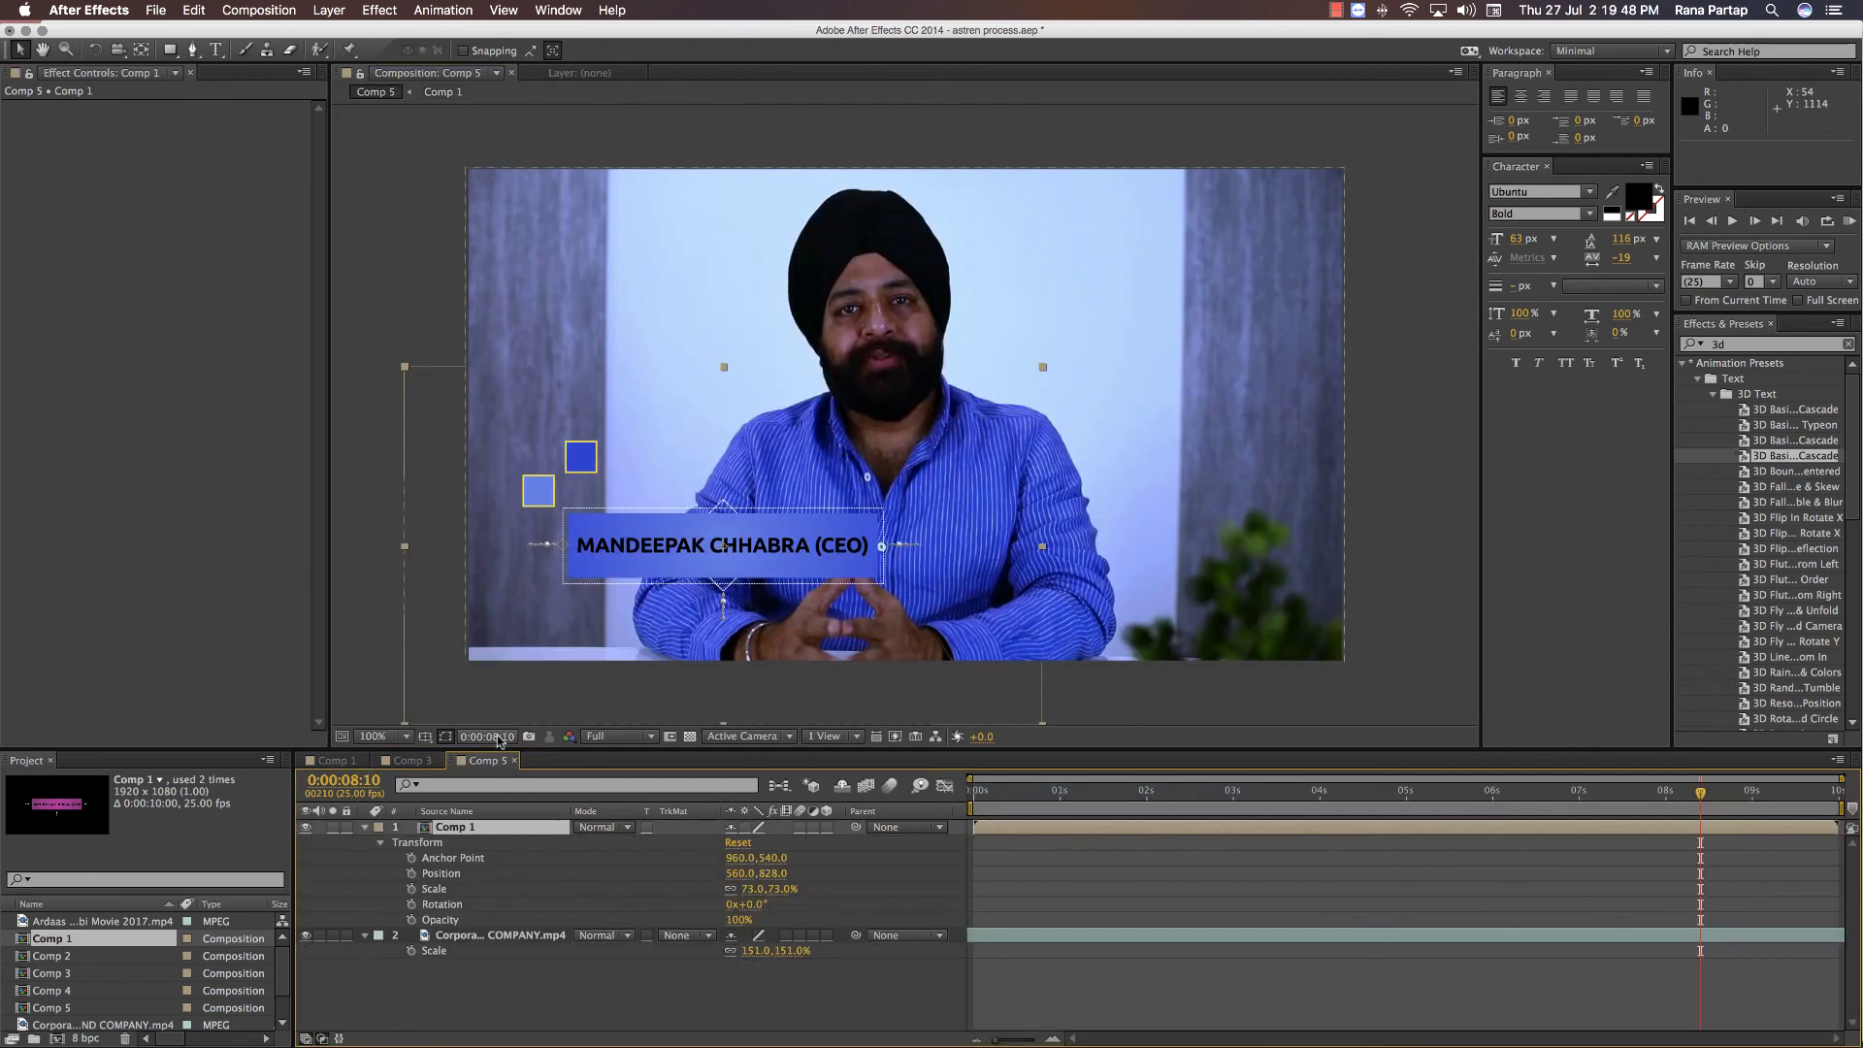
click(368, 576)
key(space)
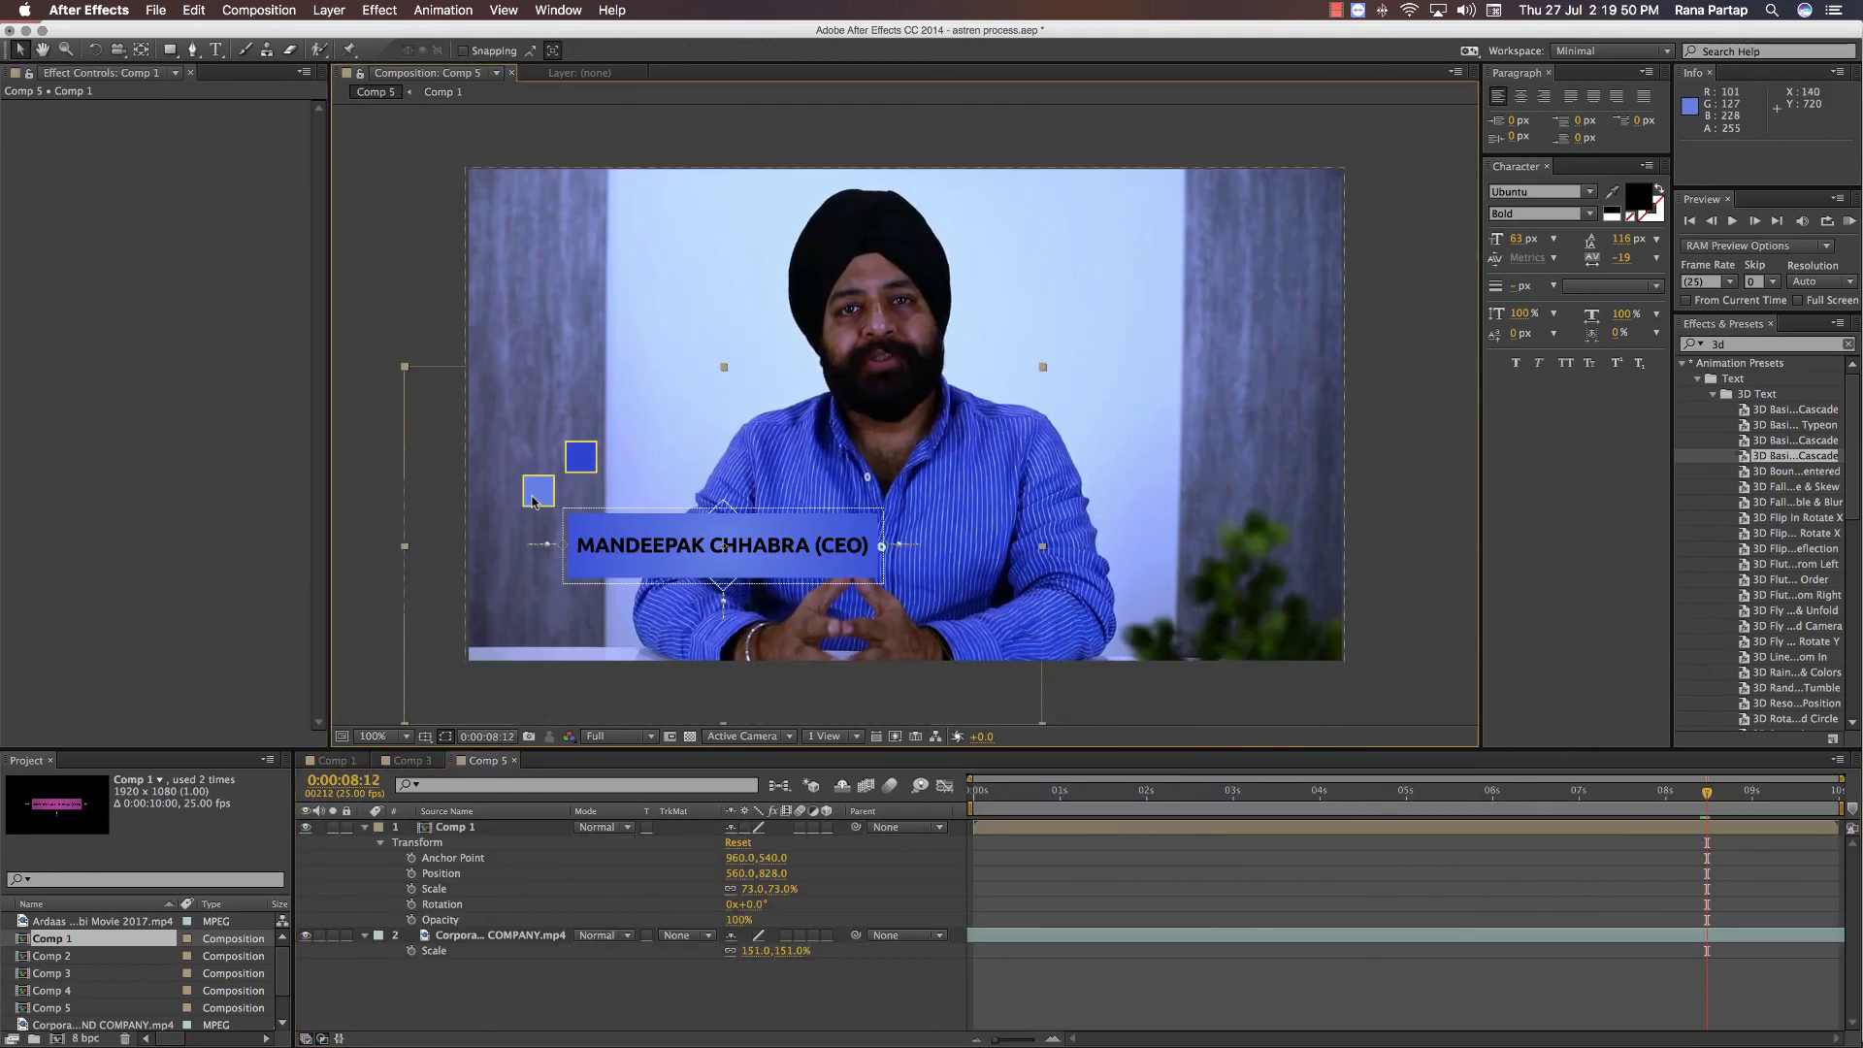
click(531, 499)
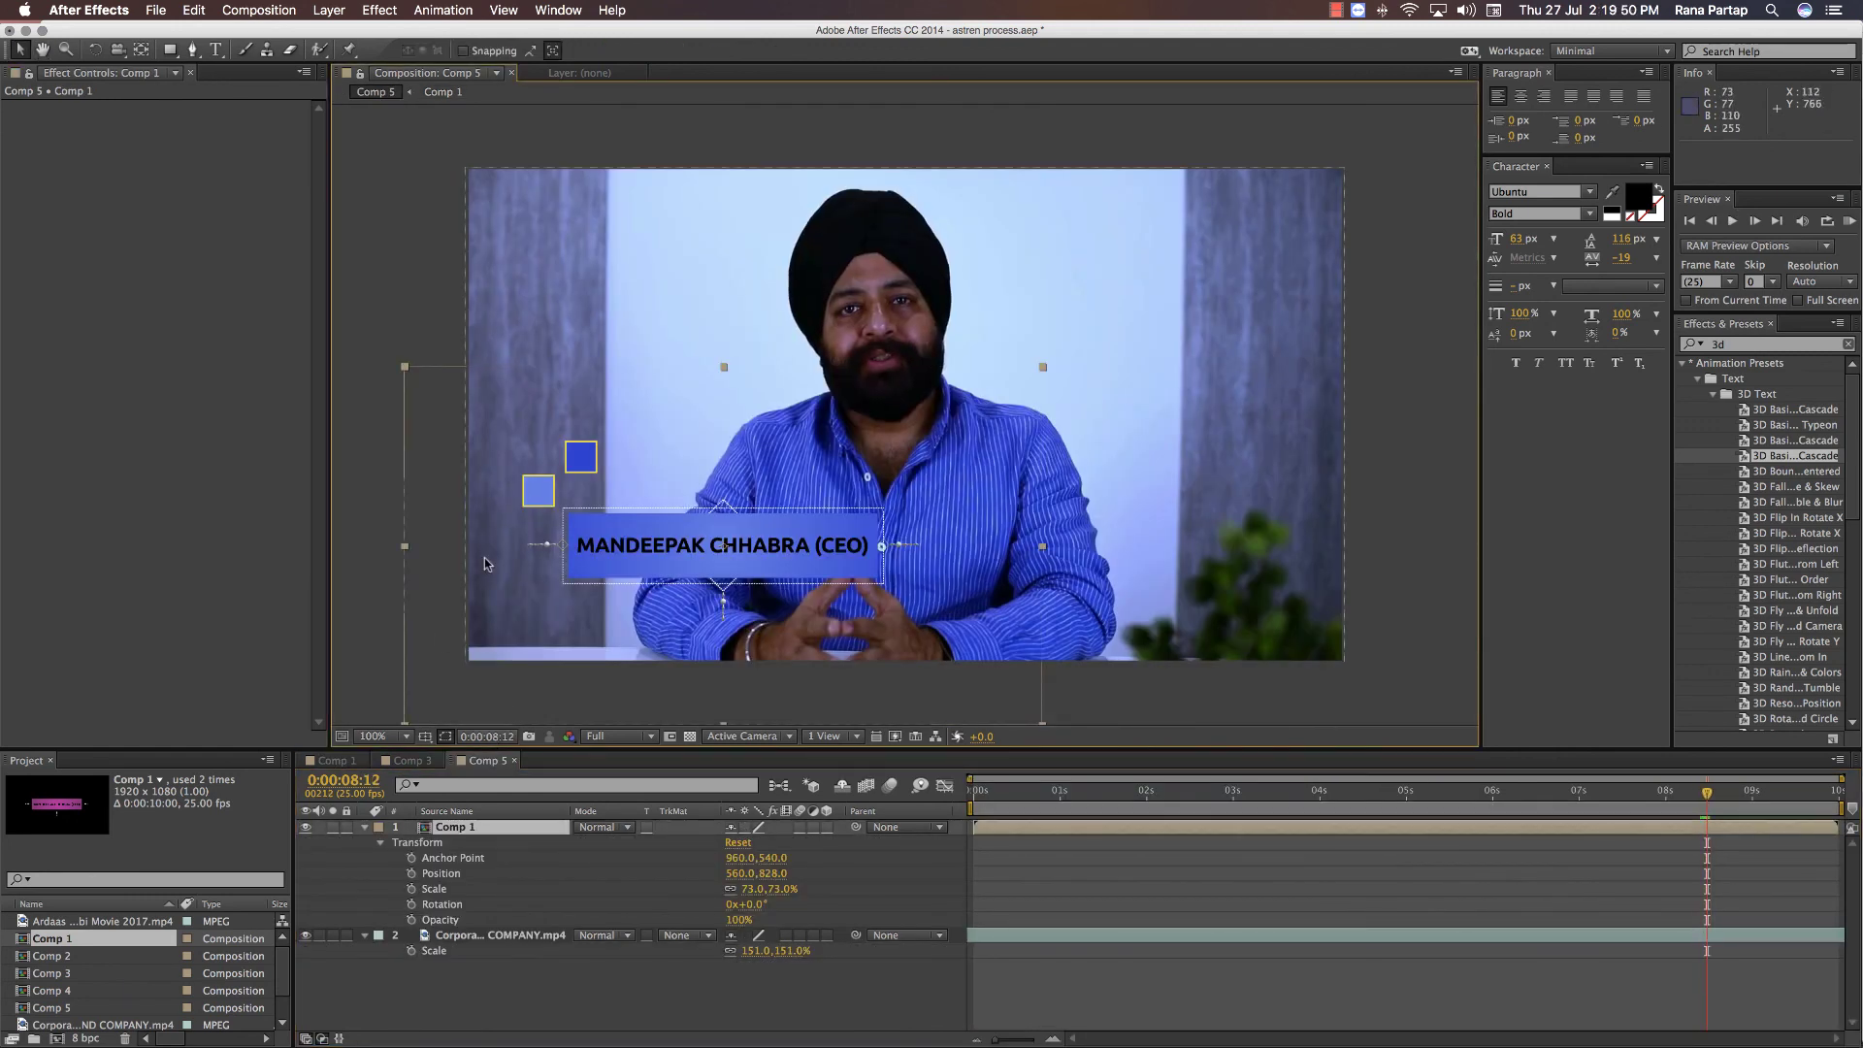
double_click(451, 826)
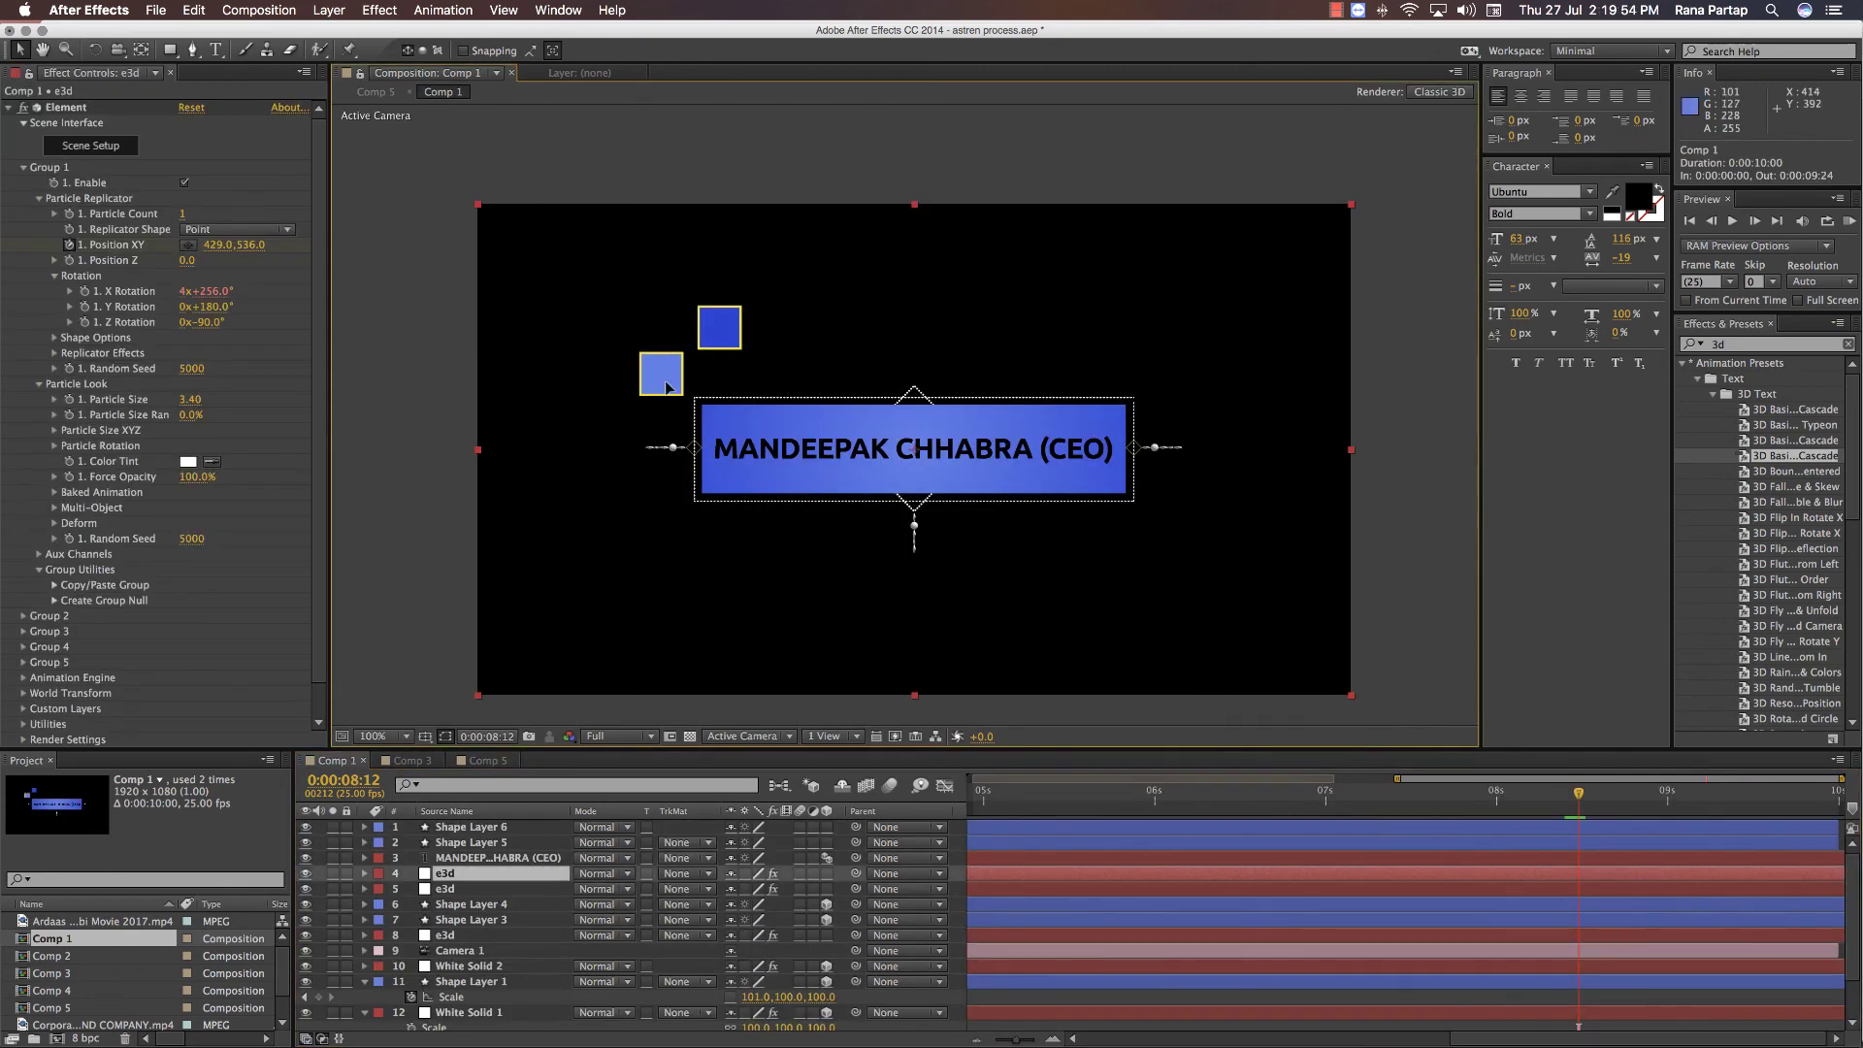
click(666, 388)
shift+click(702, 330)
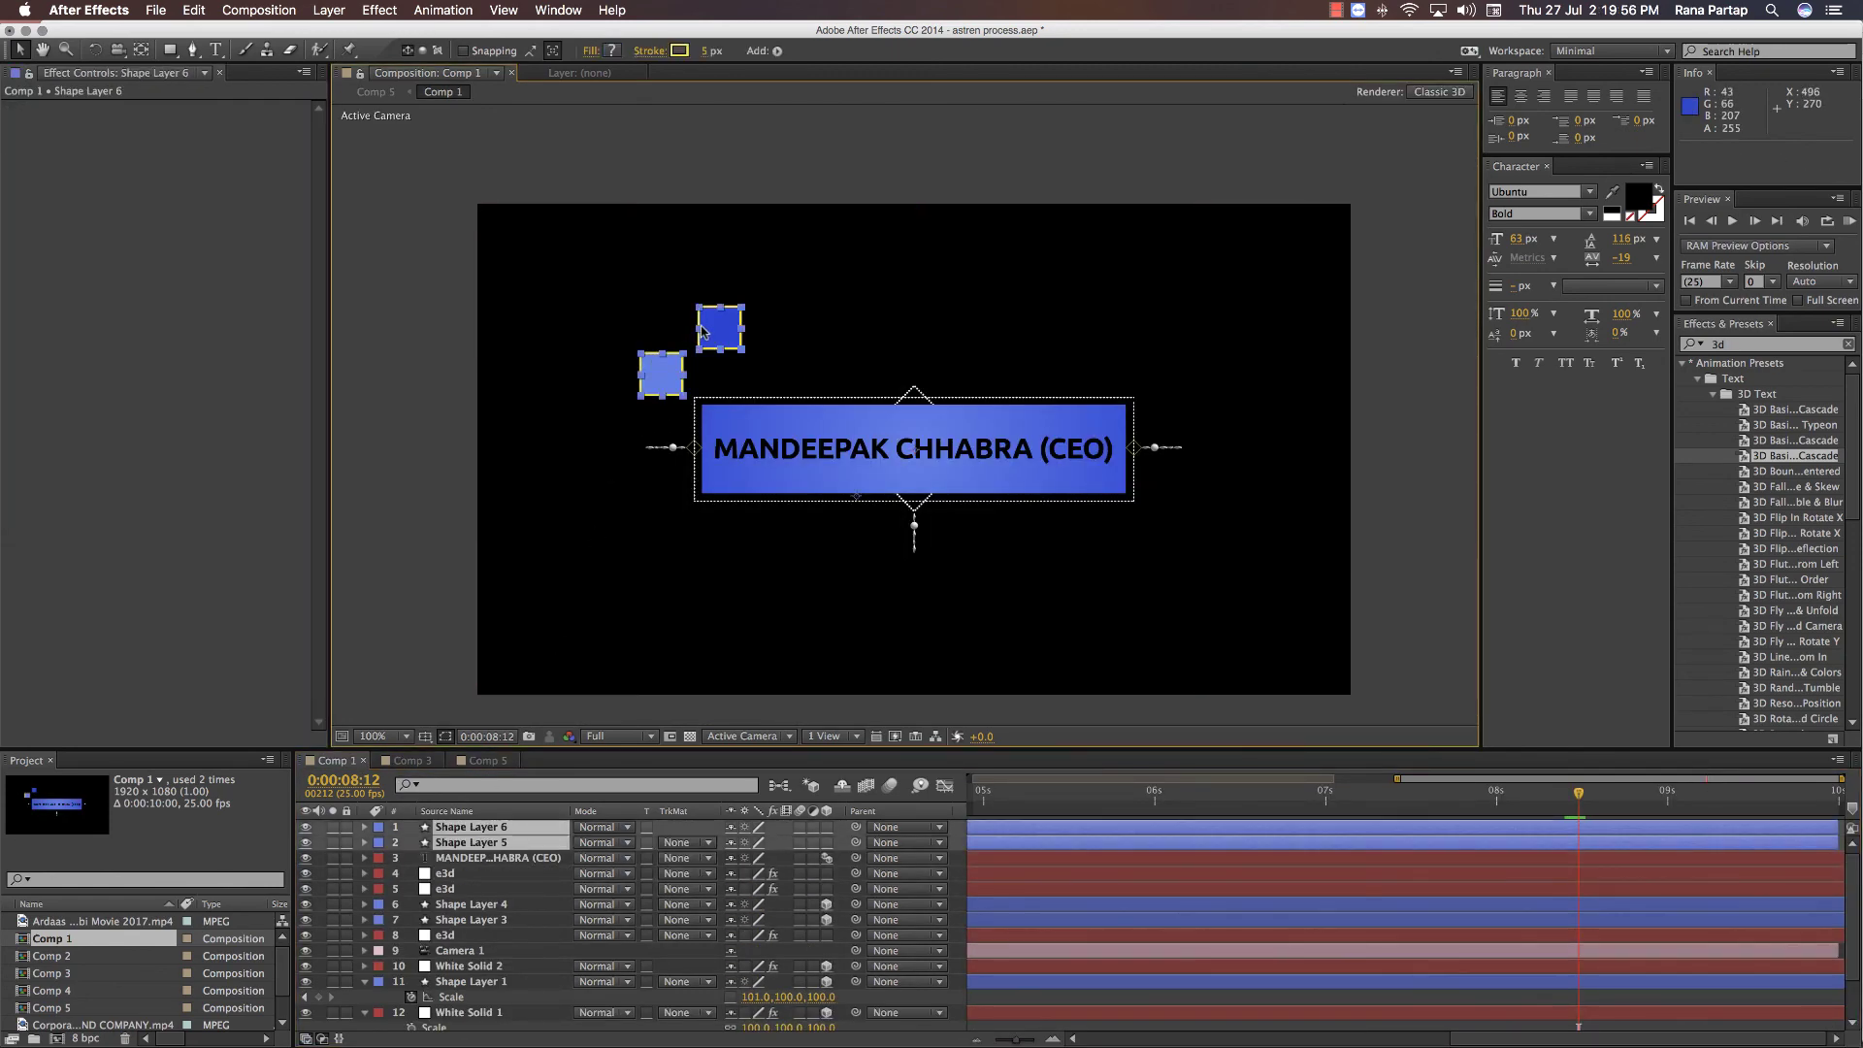
key(Delete)
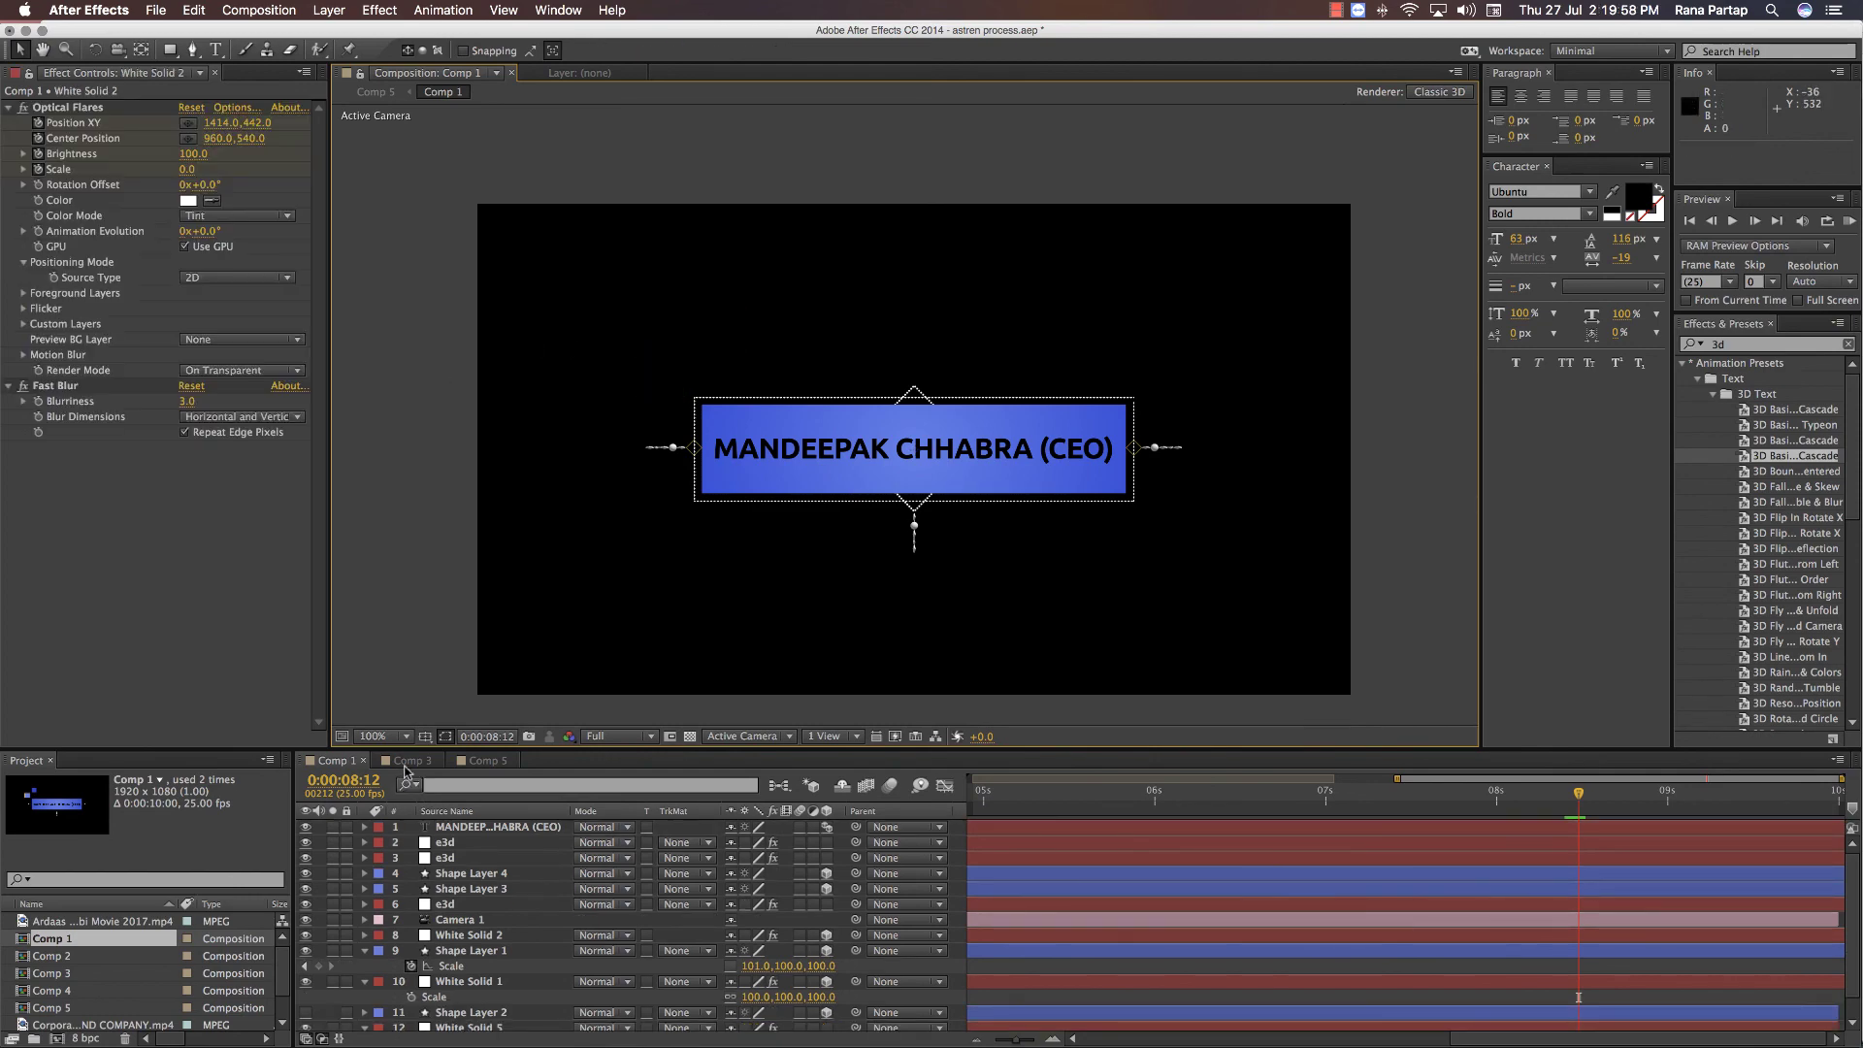
- Return to Comp 5 and run a RAM preview of the banner over the corporate video
click(406, 762)
click(483, 760)
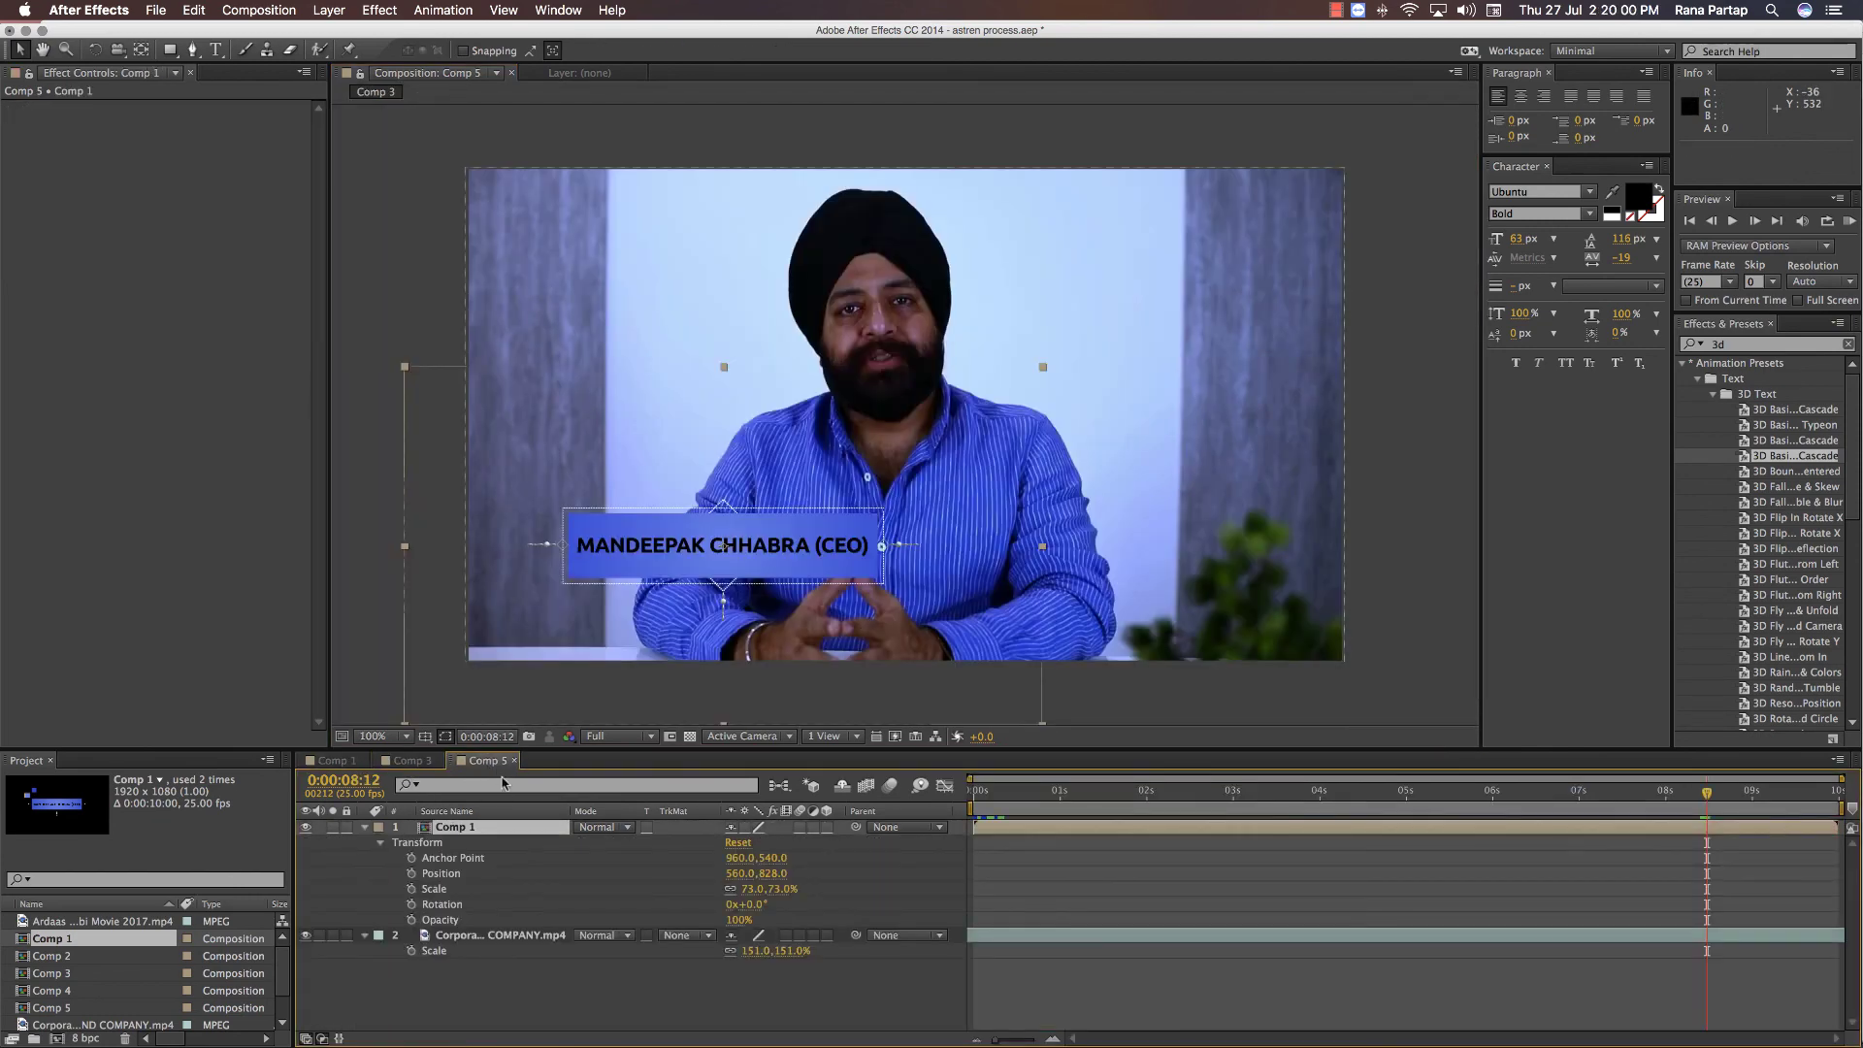
click(1073, 872)
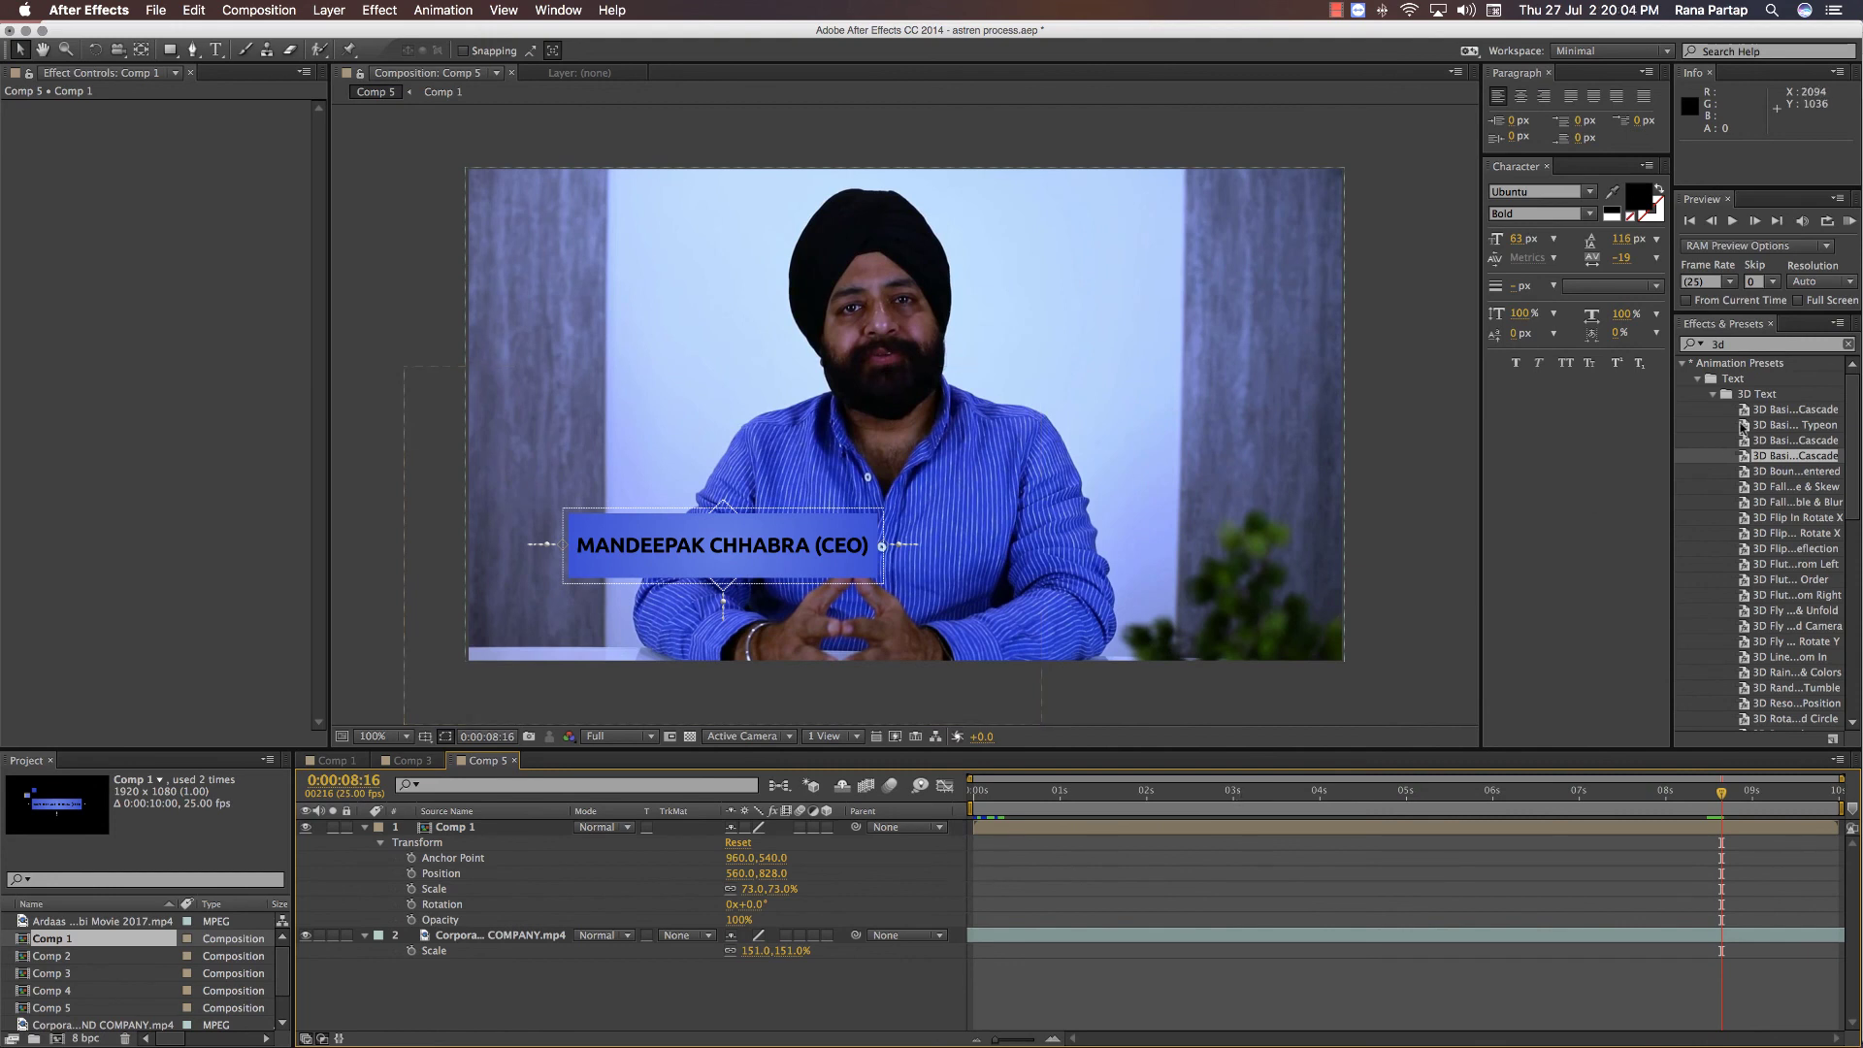
click(1850, 223)
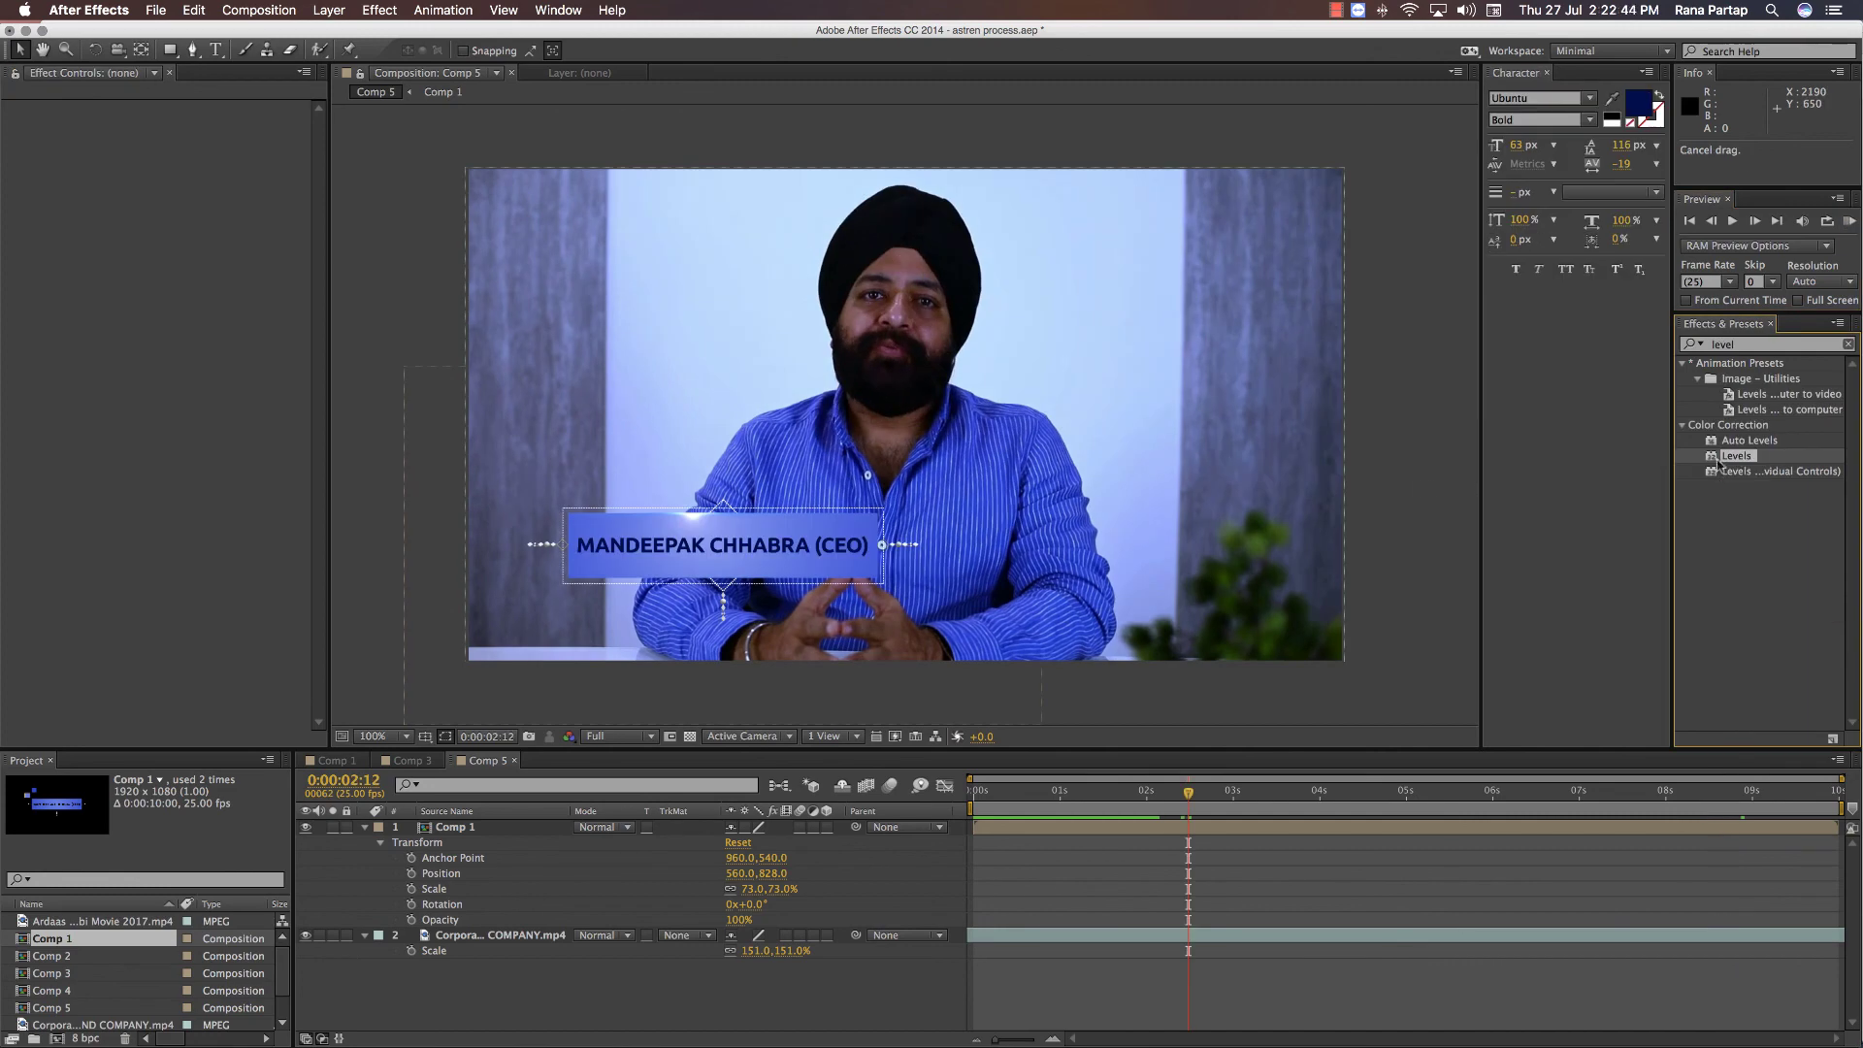
- Apply Levels to the Comp 1 layer with Input Black 15.3, Input White 198.9, Gamma 0.85, Output Black 12.8 and Output White 244.8
drag(549, 794, 456, 828)
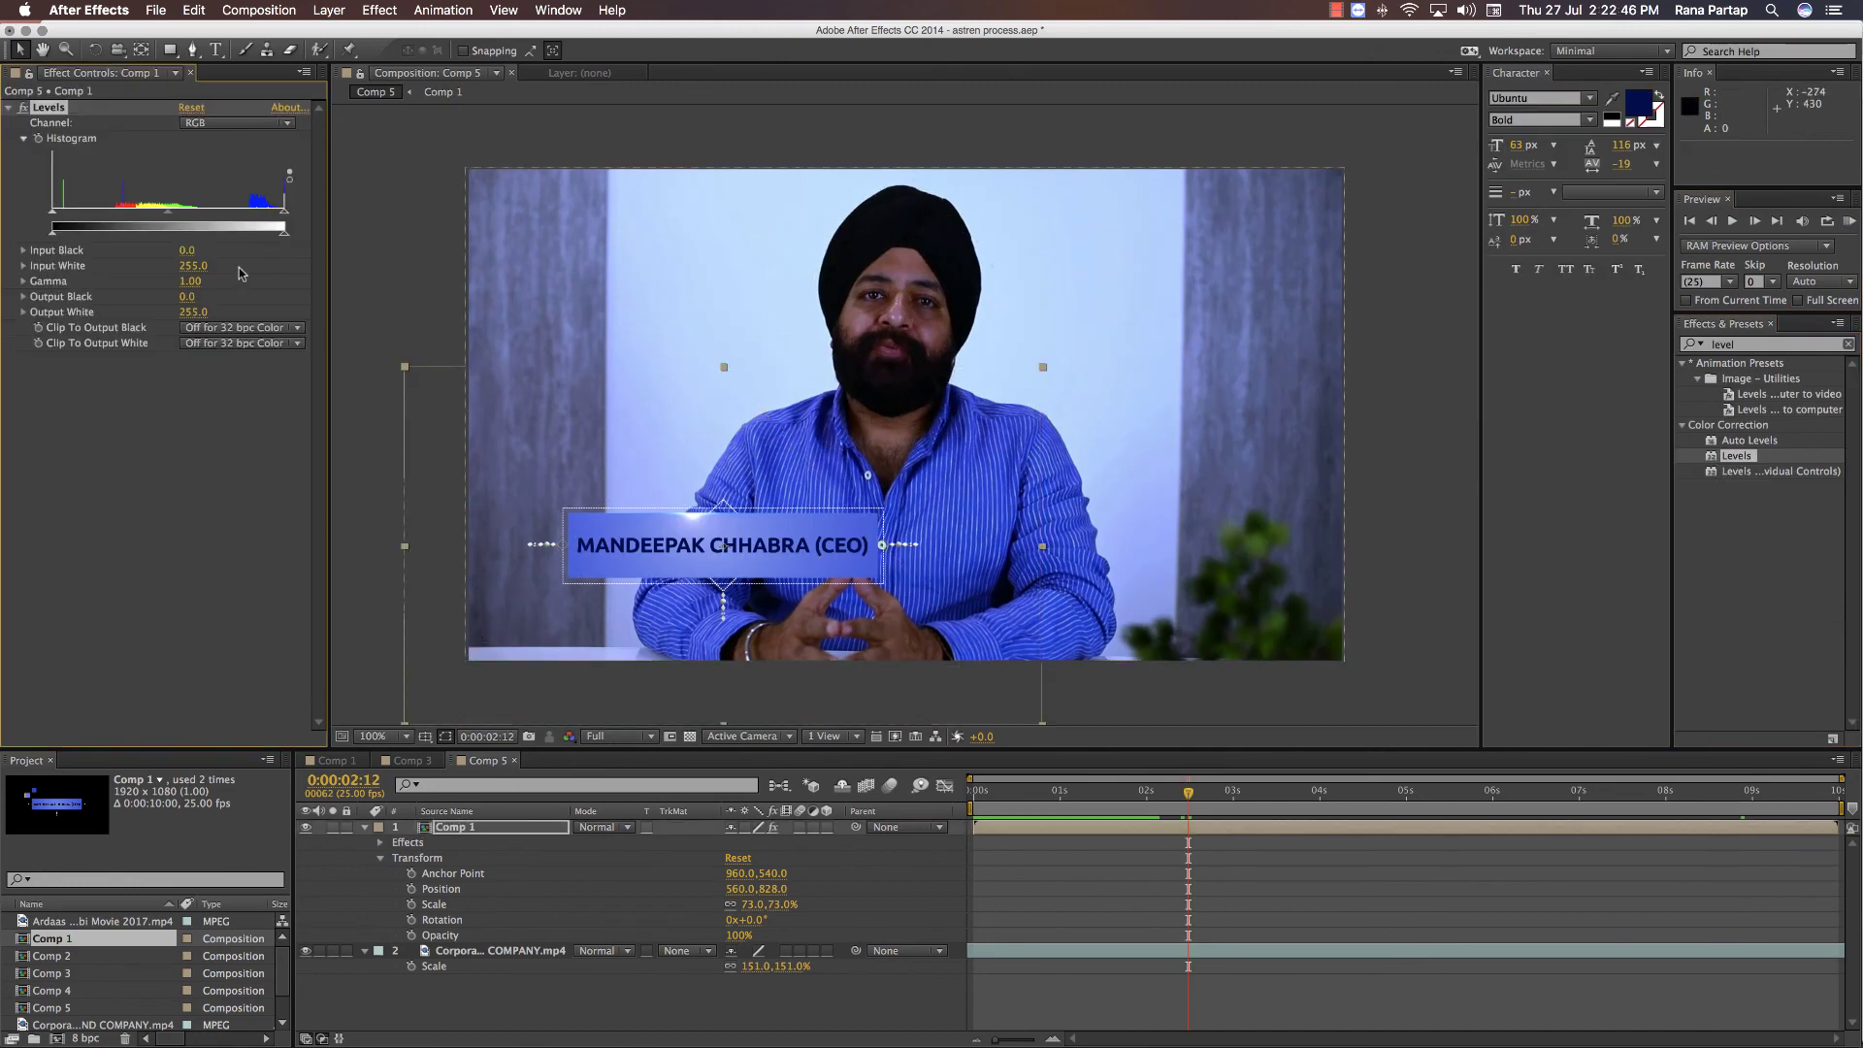
mouse_move(187, 270)
mouse_down()
mouse_move(171, 267)
mouse_move(186, 250)
mouse_up()
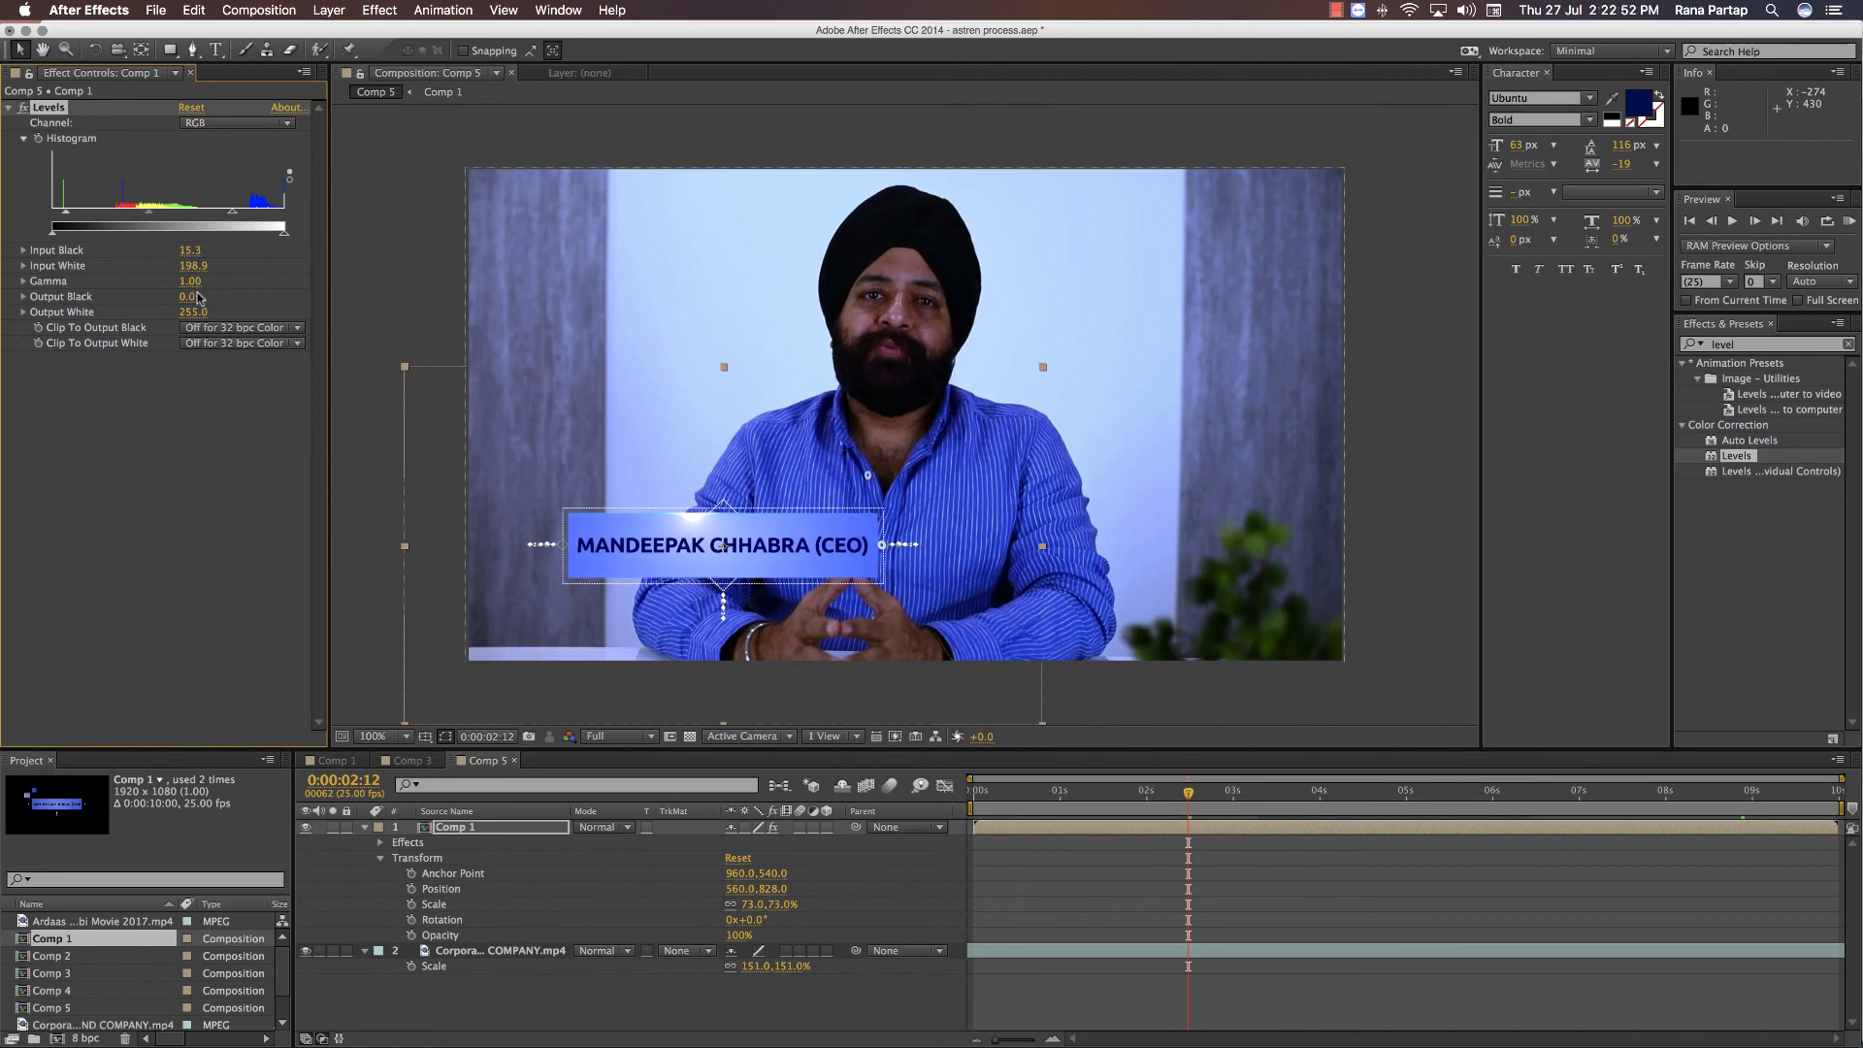
mouse_move(175, 283)
mouse_down()
mouse_move(210, 312)
mouse_move(194, 311)
mouse_up()
click(379, 303)
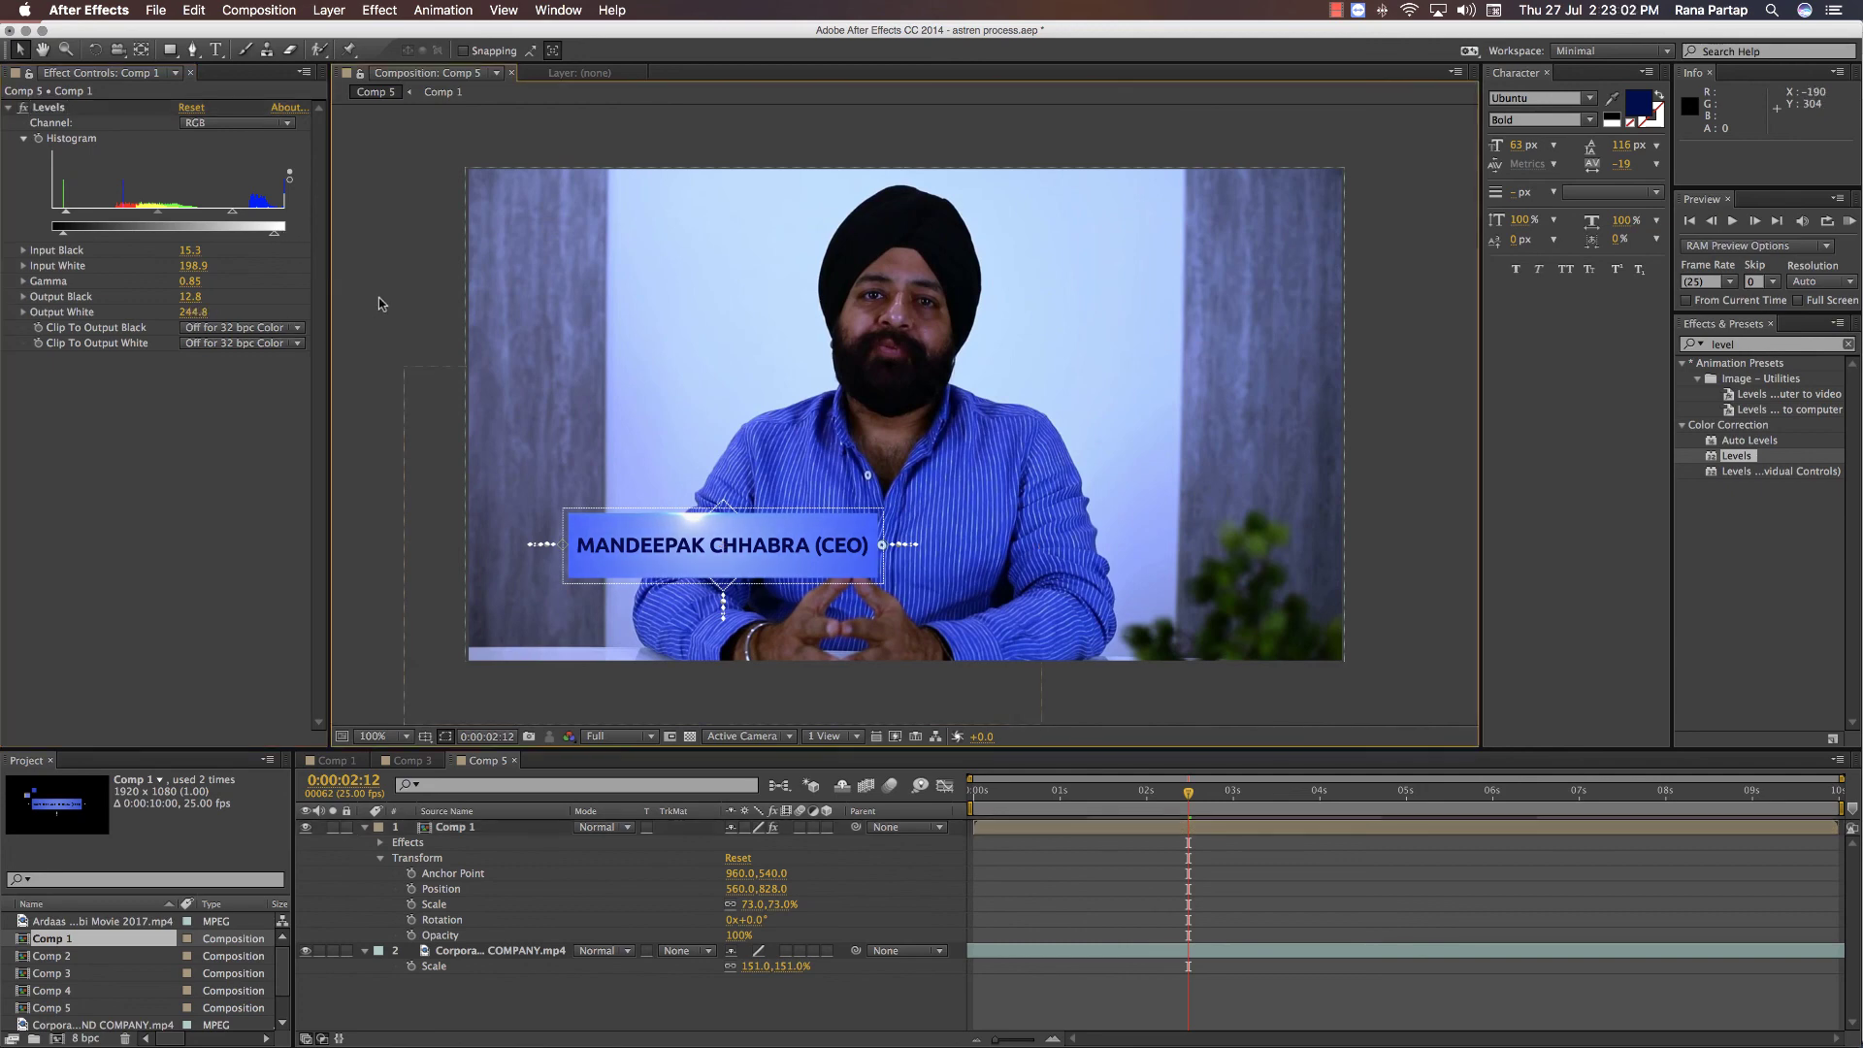
- Preview Comp 5 to check the banner over the blurred corporate video
key(space)
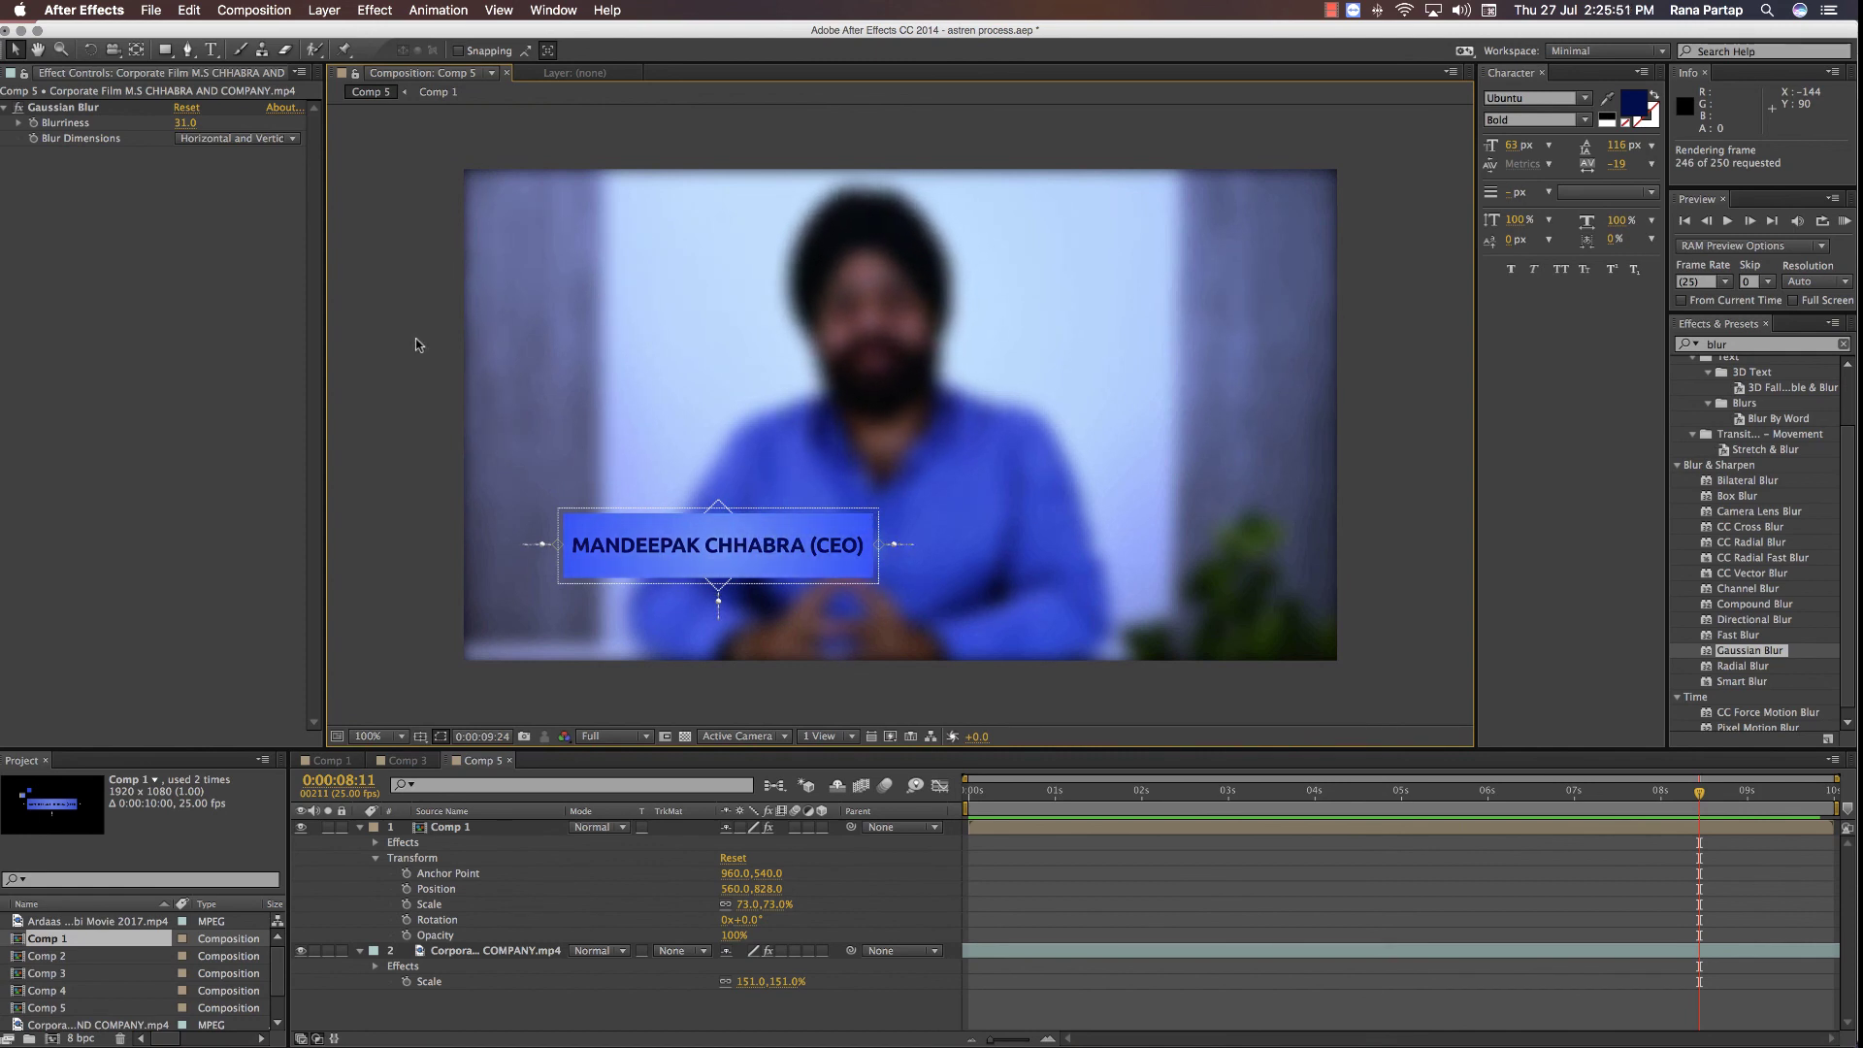
key(space)
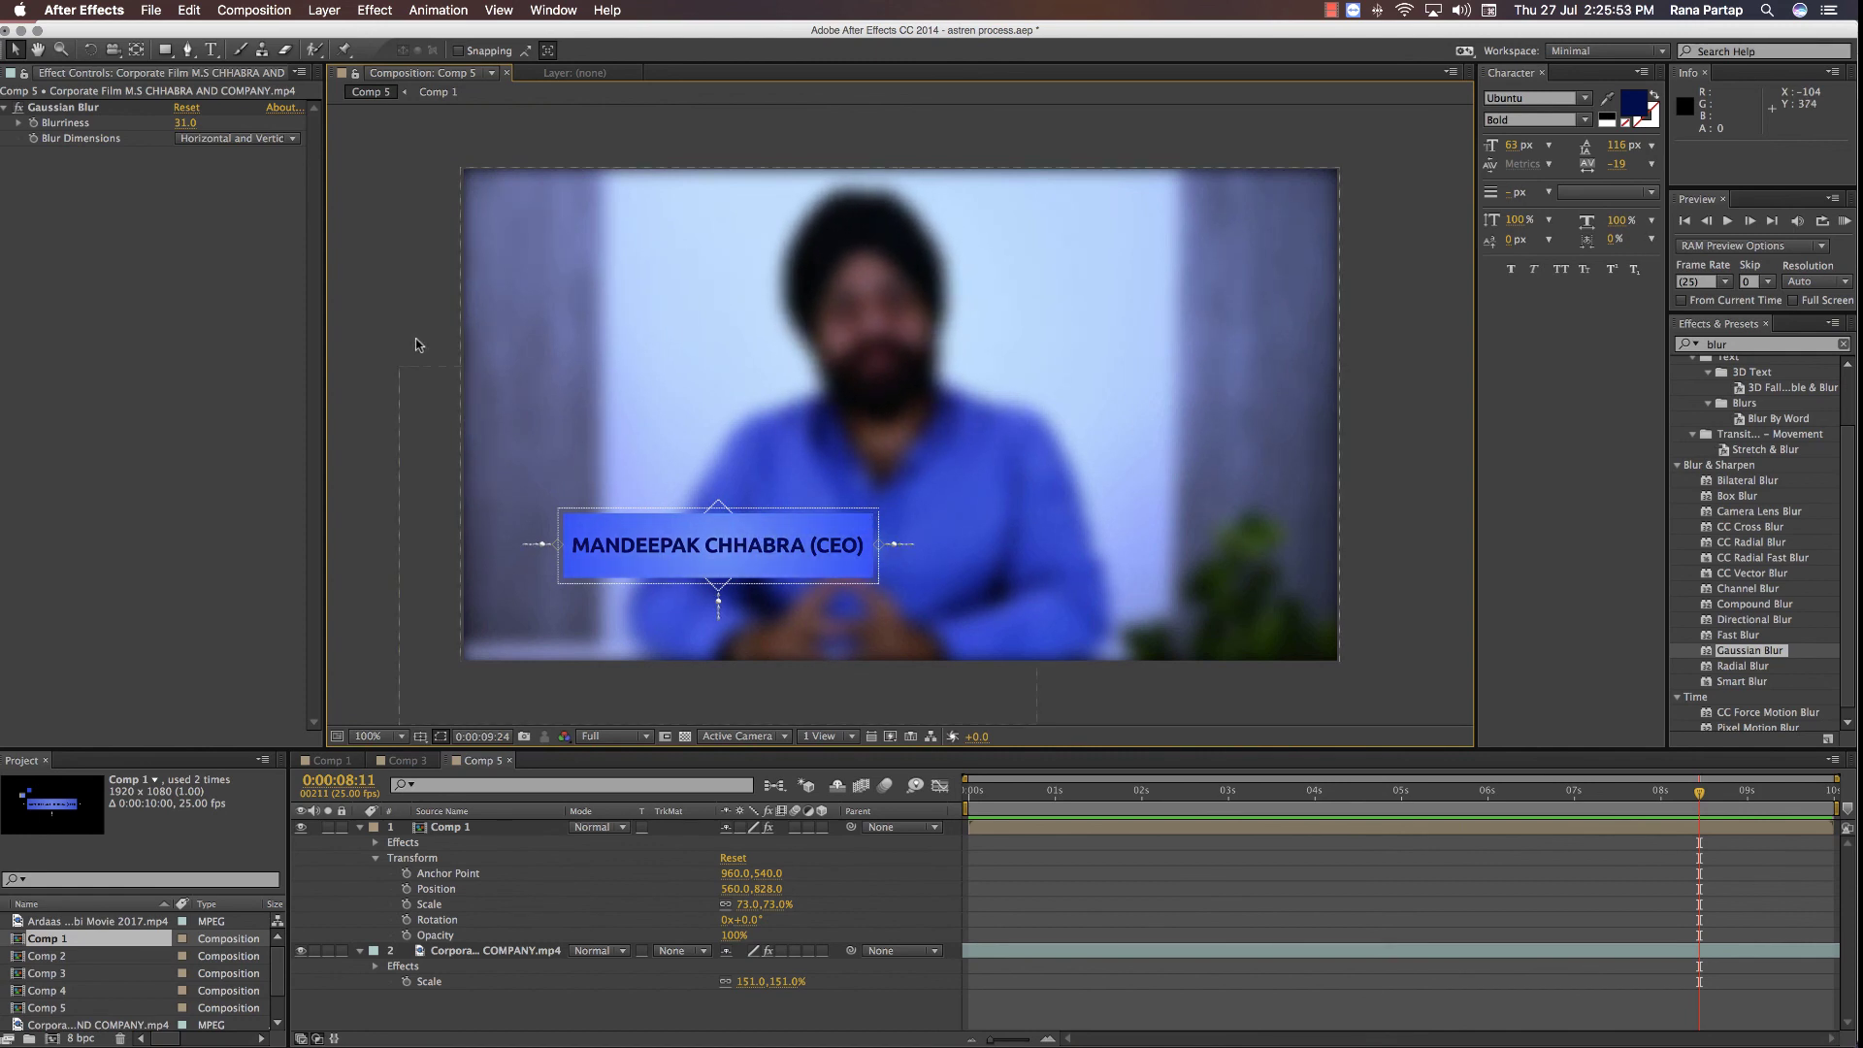